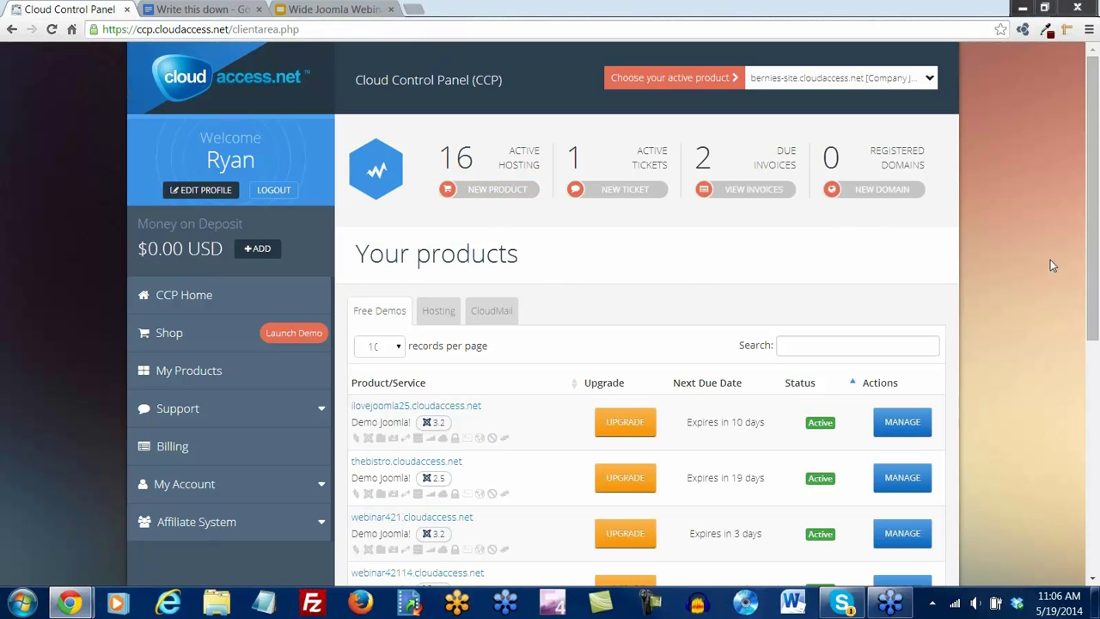
Review the application options of the existing ilovejoomla25.cloudaccess.net product
drag(1094, 269, 1095, 366)
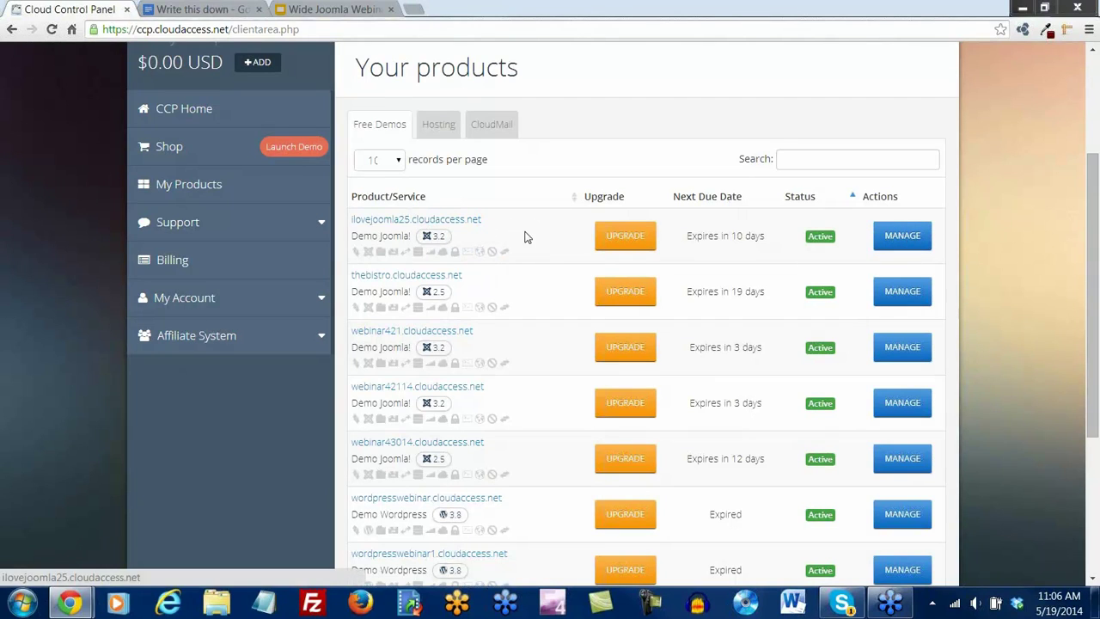
click(911, 245)
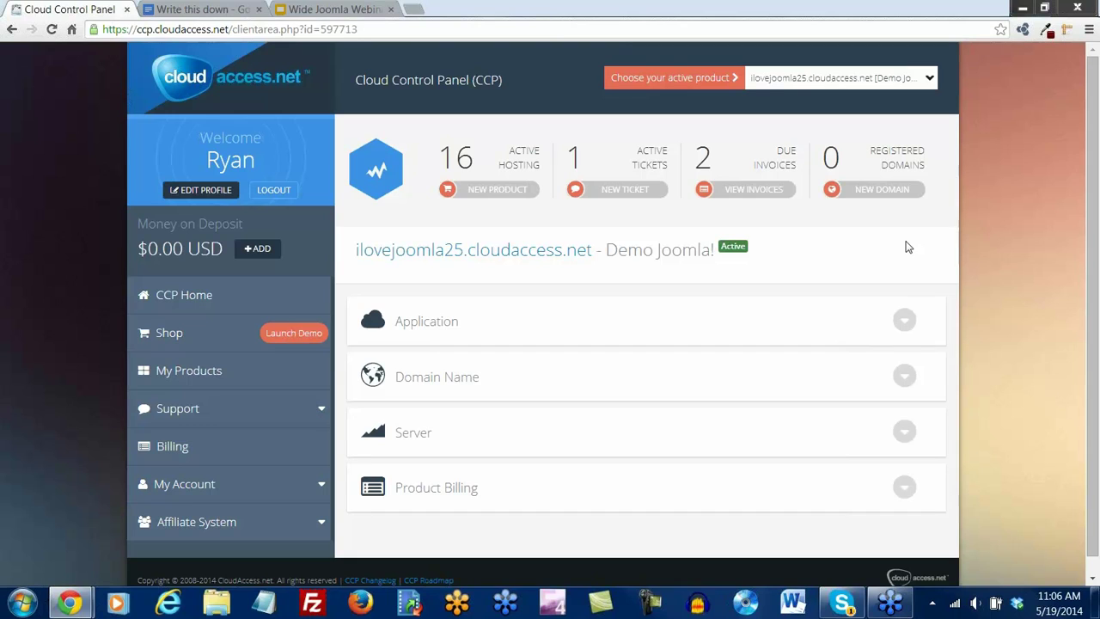
click(904, 322)
scroll(902, 332, down, 1)
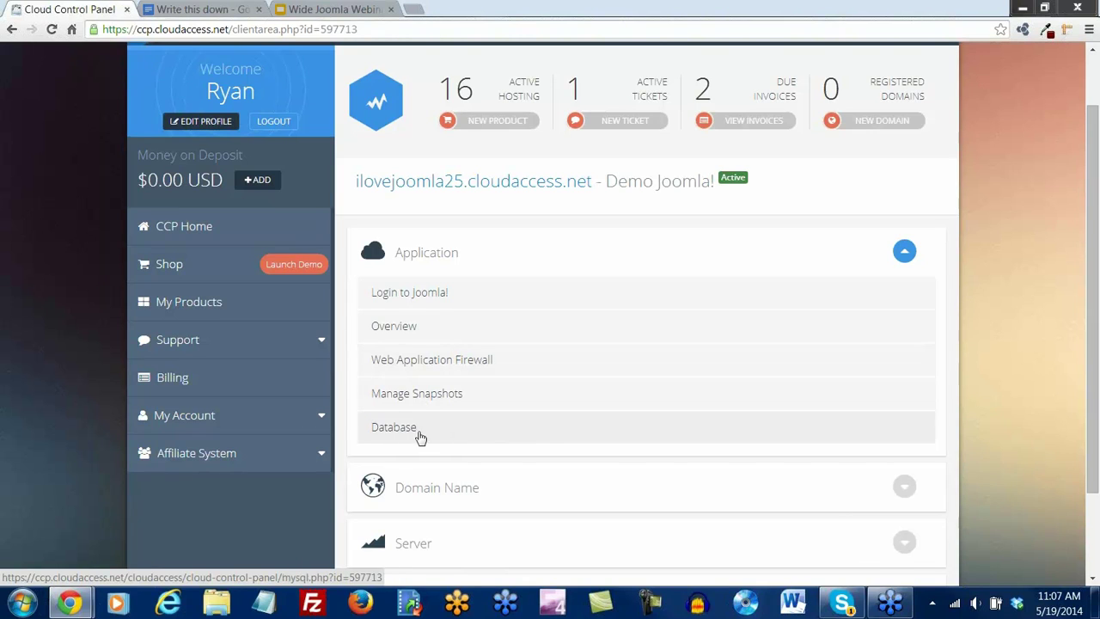
click(905, 252)
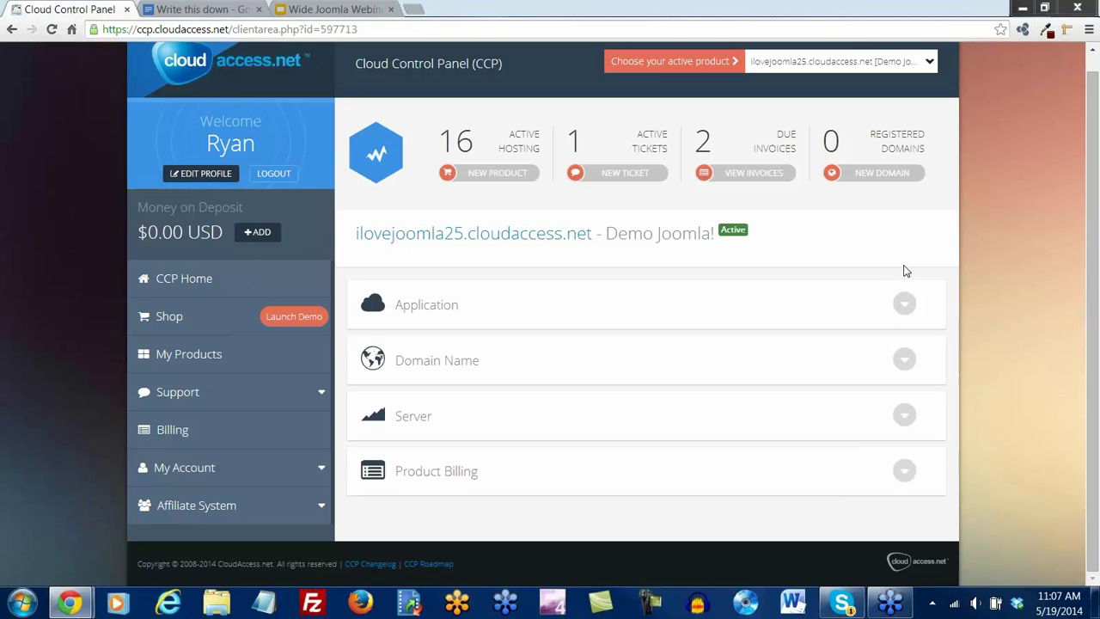
Return to the control panel home and look over the active products list
click(209, 282)
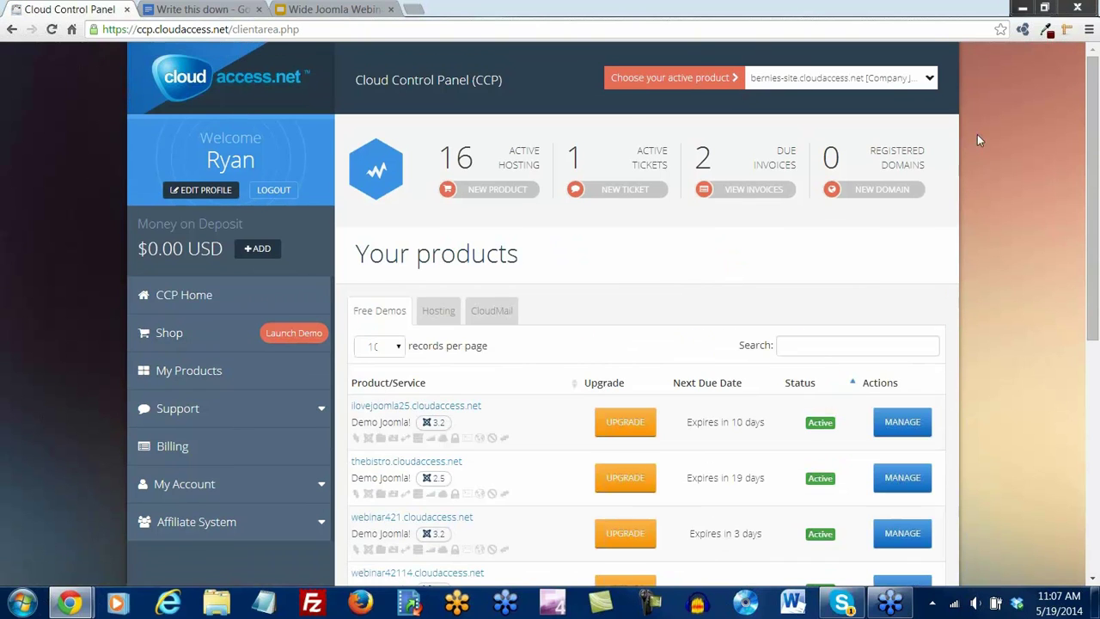
click(924, 82)
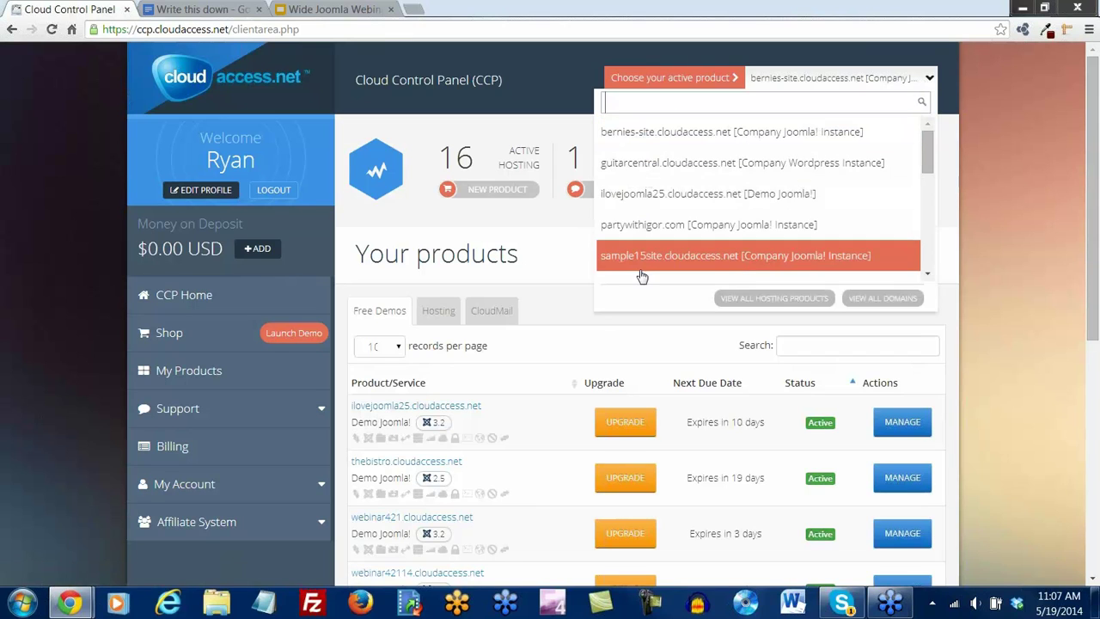
click(563, 292)
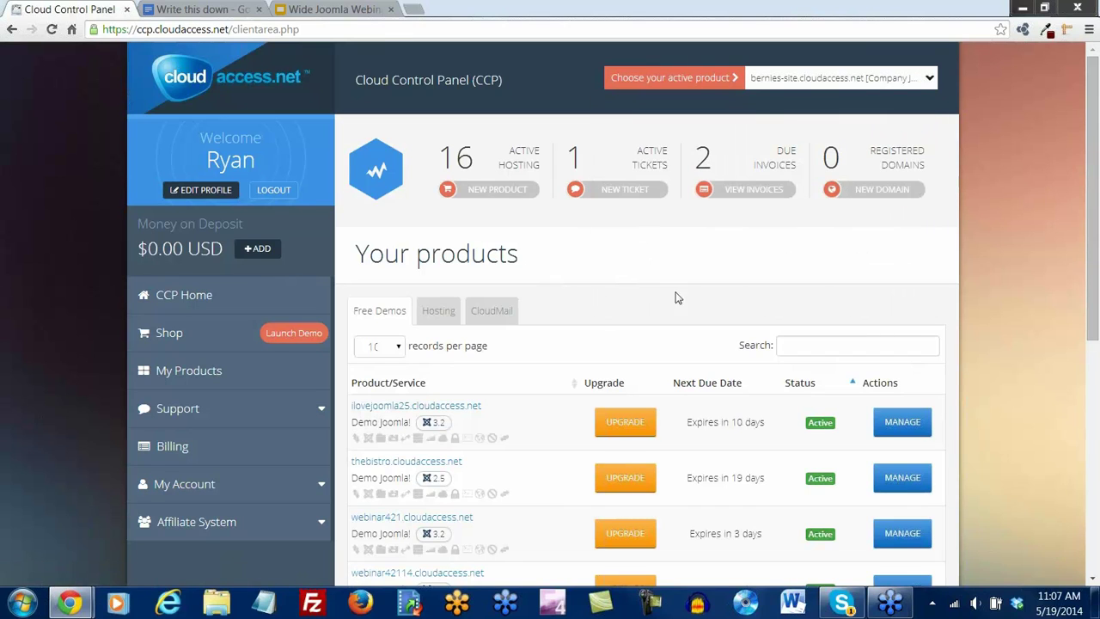
scroll(979, 320, down, 1)
scroll(941, 331, down, 5)
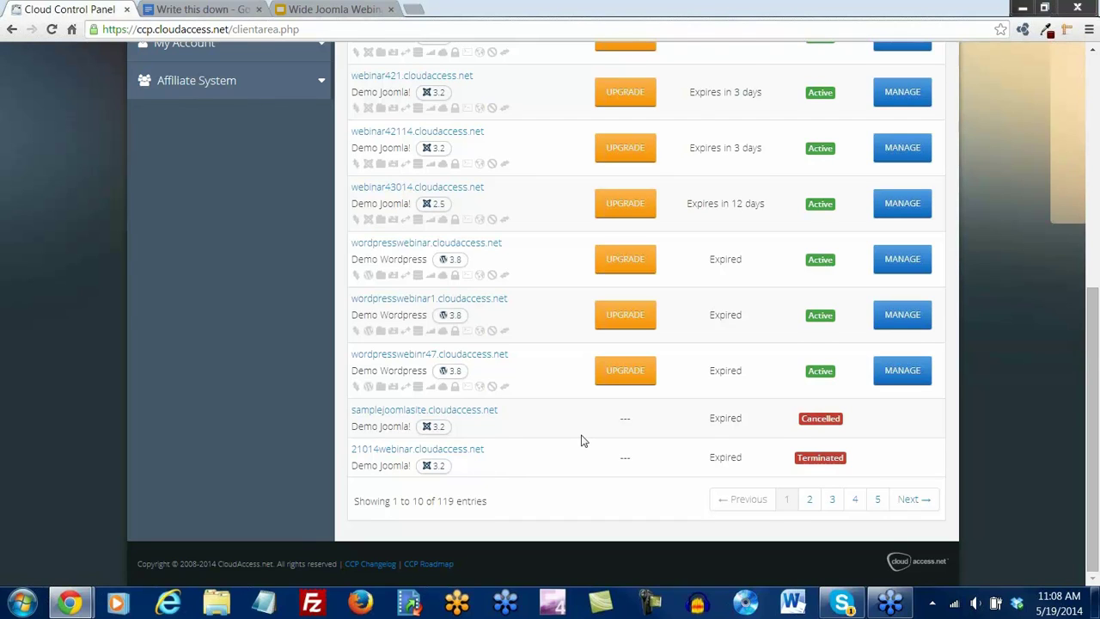
scroll(579, 444, up, 1)
scroll(577, 448, up, 2)
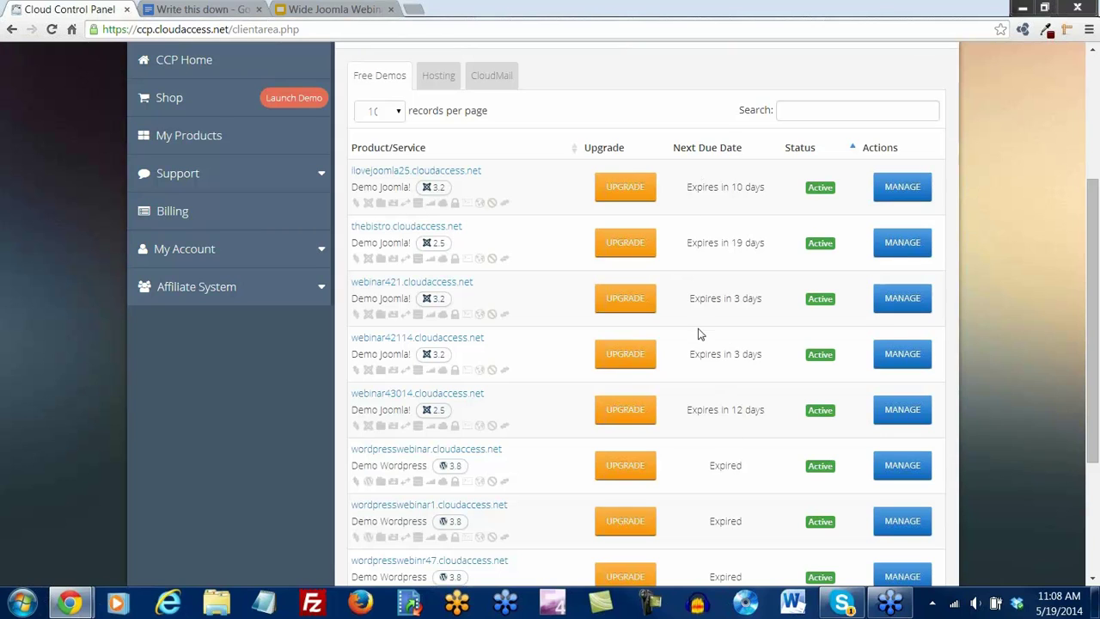
scroll(698, 330, up, 2)
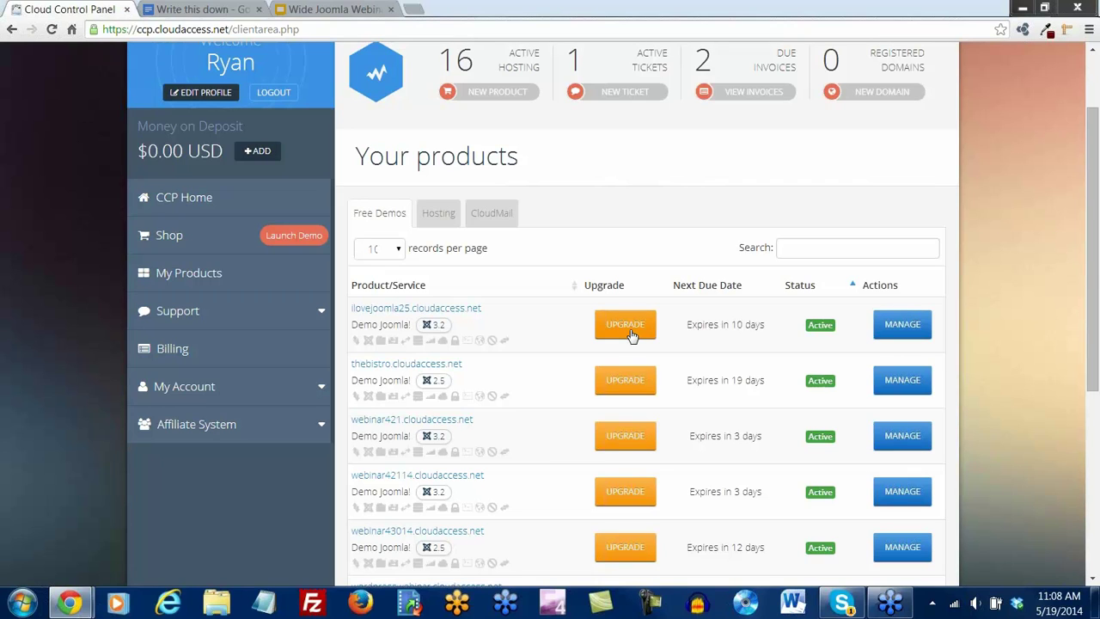
scroll(630, 334, up, 1)
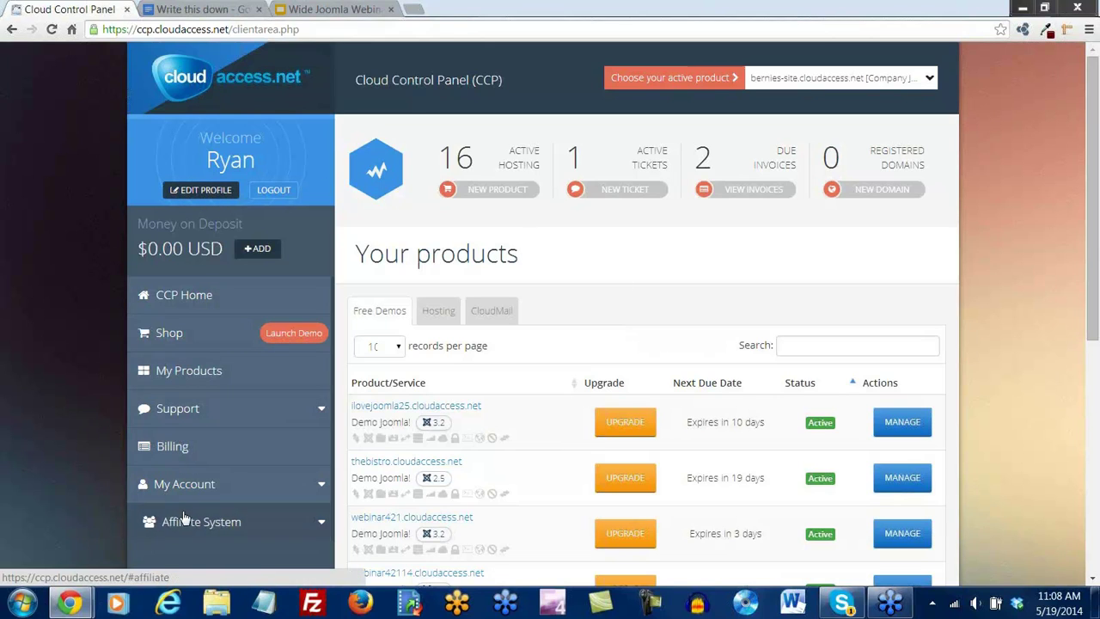
scroll(184, 468, down, 1)
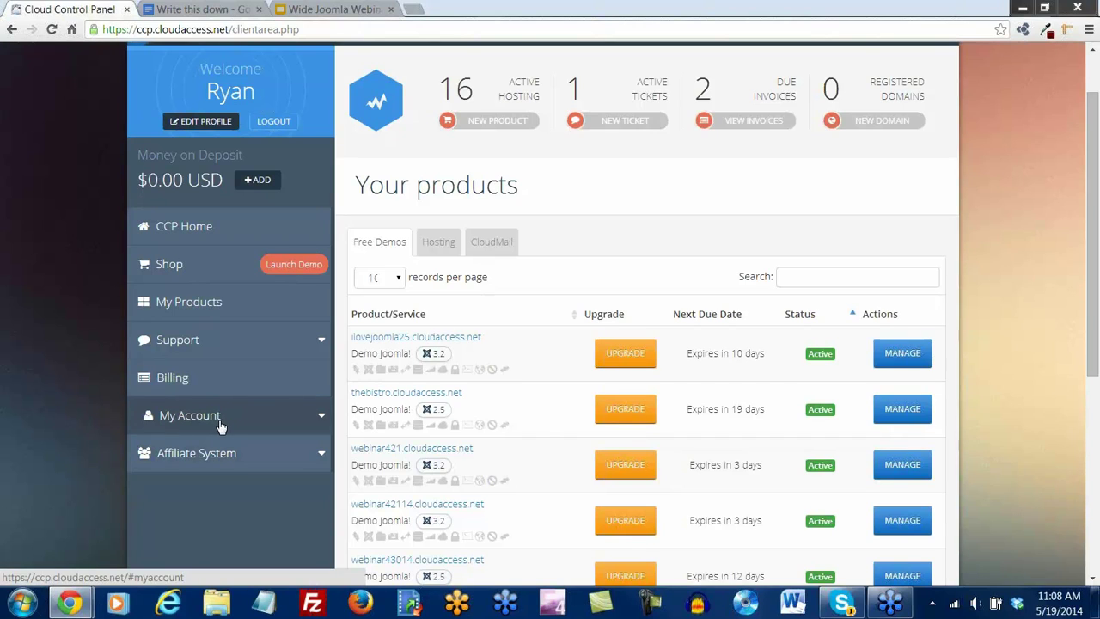
Check the account's personal details, then go back to the control panel home
click(321, 420)
scroll(227, 403, down, 1)
click(159, 385)
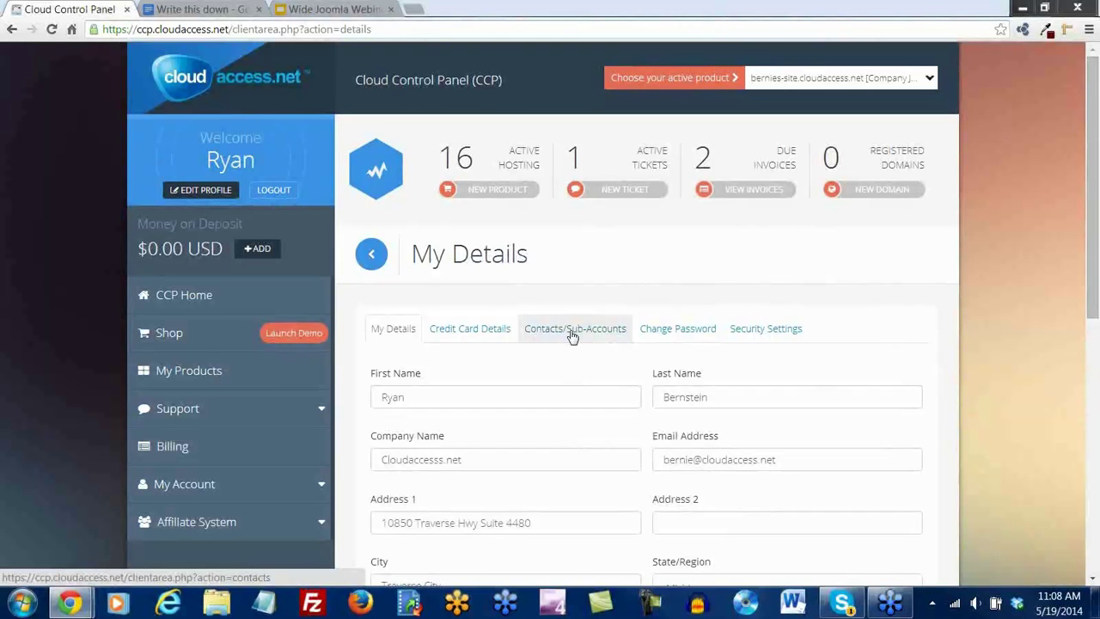
scroll(572, 335, down, 1)
click(192, 227)
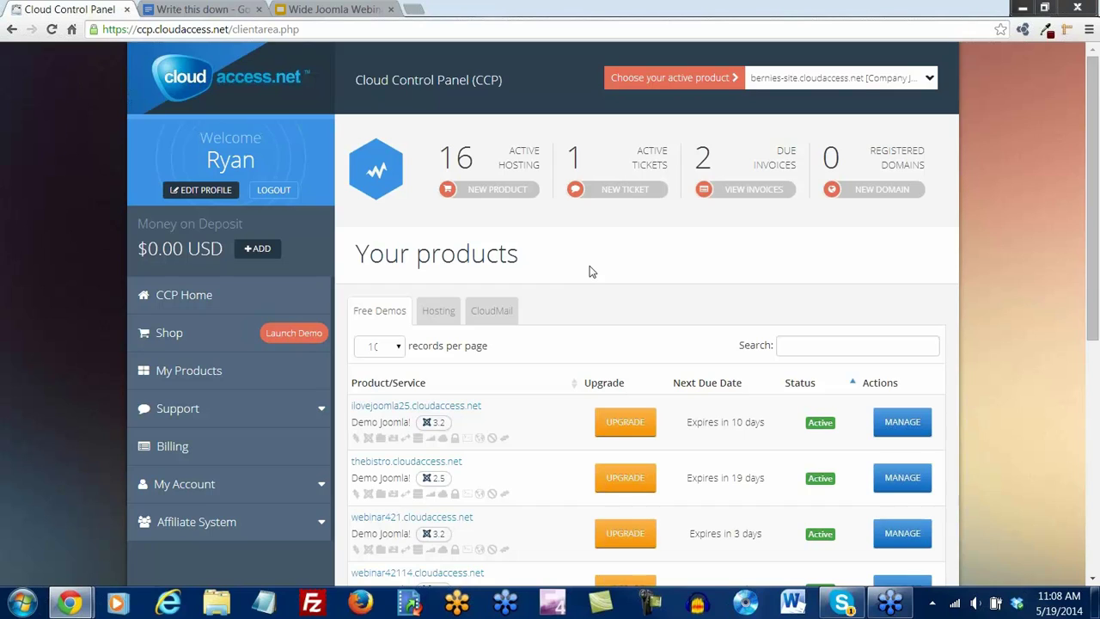
Order a new product: Free Demo Hosting, type Joomla! Demo
scroll(591, 272, down, 1)
scroll(589, 270, up, 1)
click(494, 198)
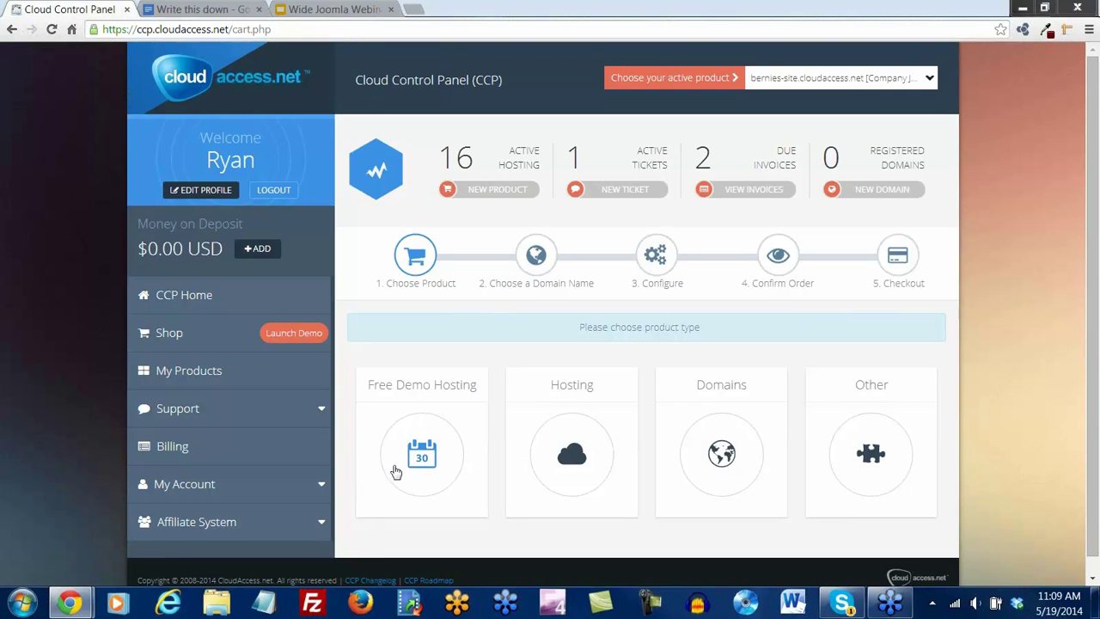
scroll(424, 438, down, 1)
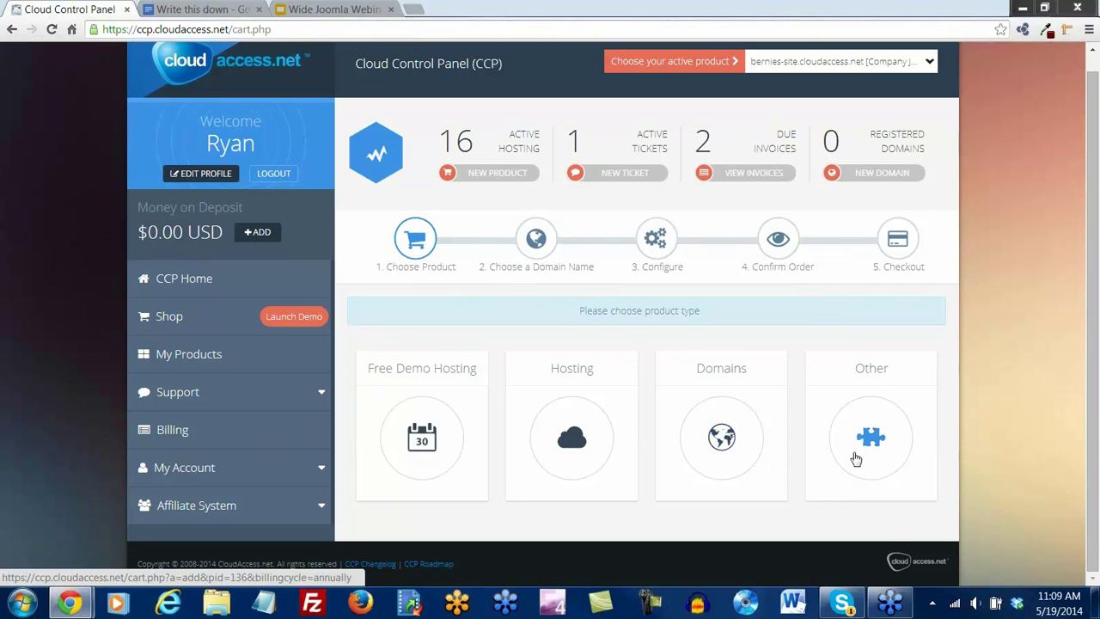
click(416, 440)
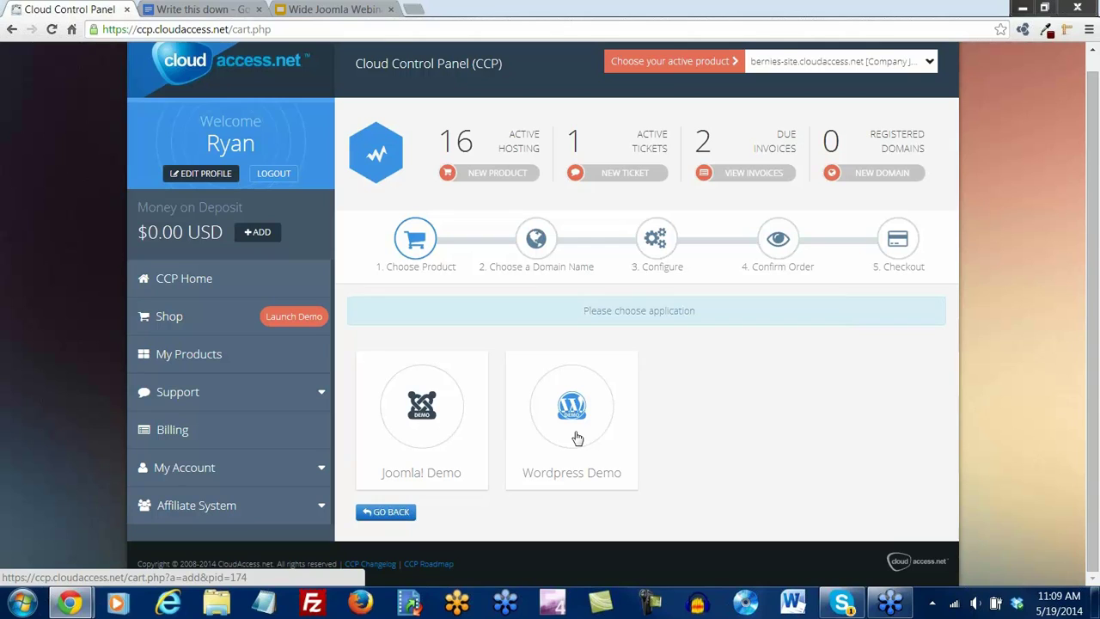
click(420, 416)
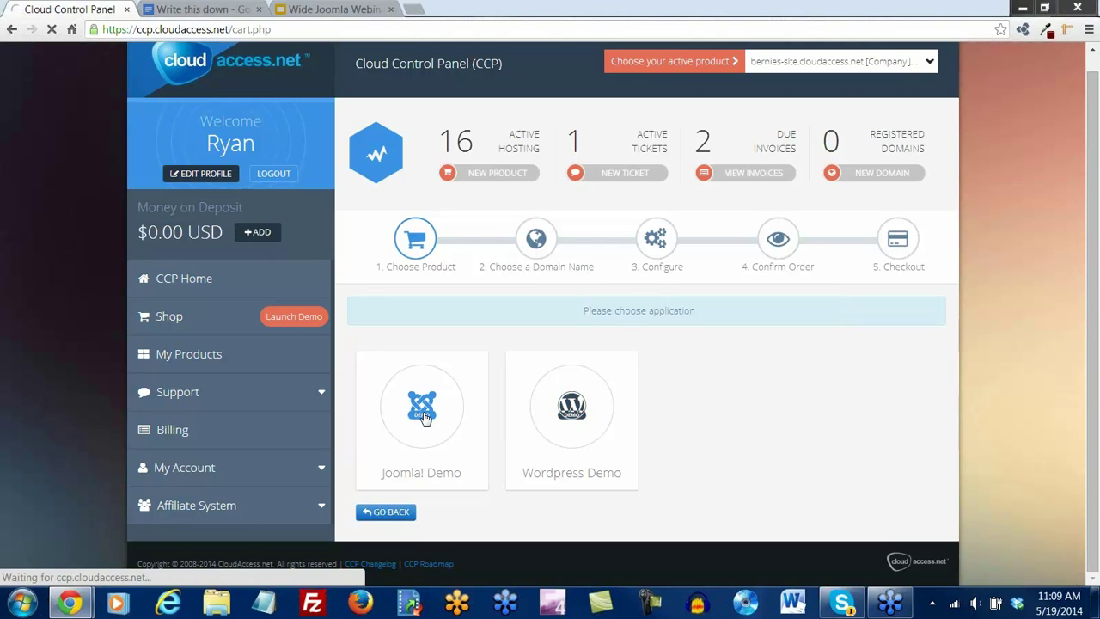
scroll(423, 418, down, 2)
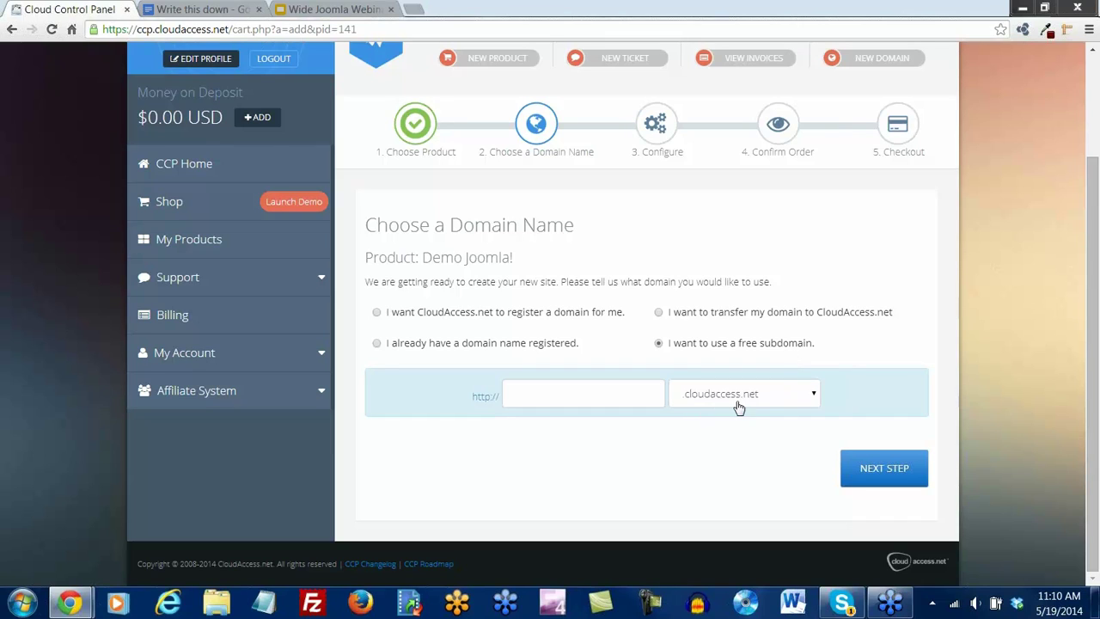
Enter 'artgallery' as the free subdomain, giving artgallery.cloudaccess.net
click(559, 396)
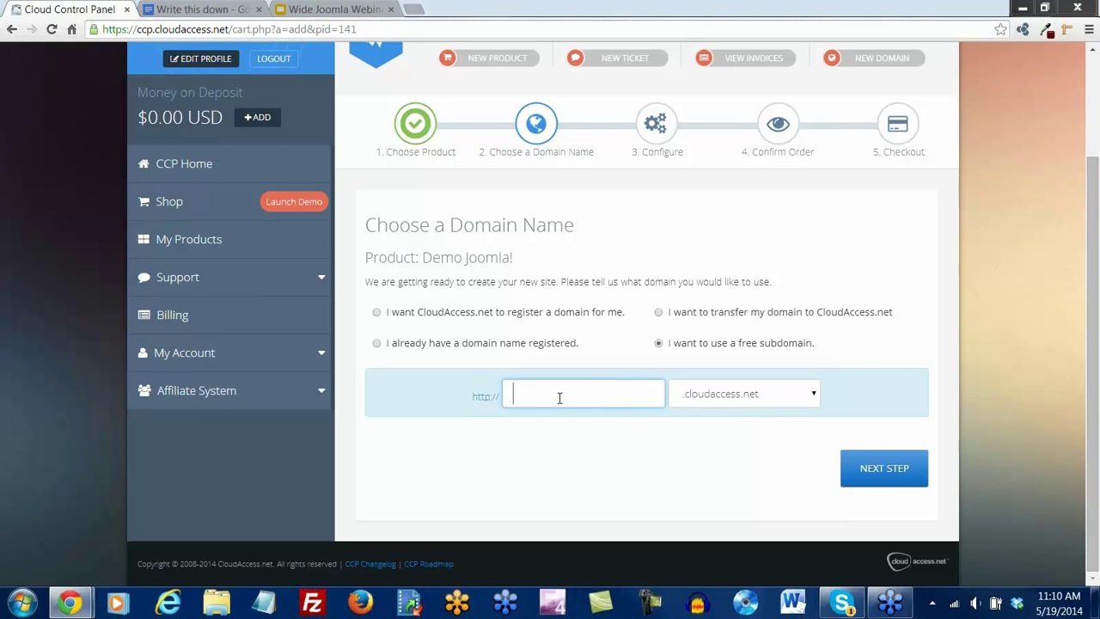
text(artgallery)
Submit the subdomain, select Joomla! version 3.3, and advance to the order summary
click(883, 473)
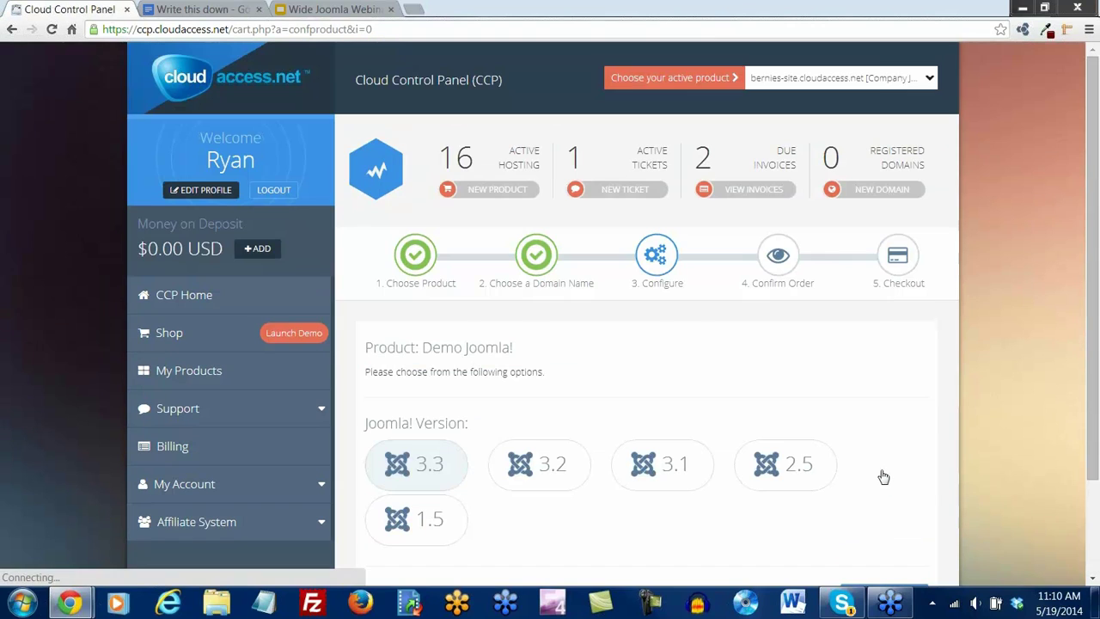
scroll(865, 393, down, 2)
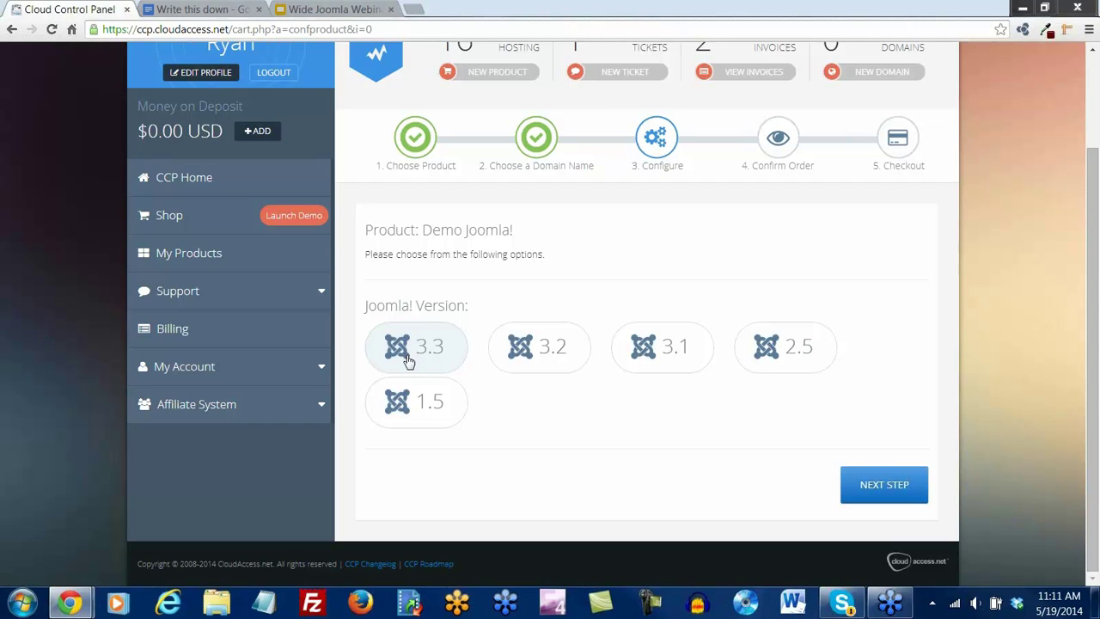
click(867, 487)
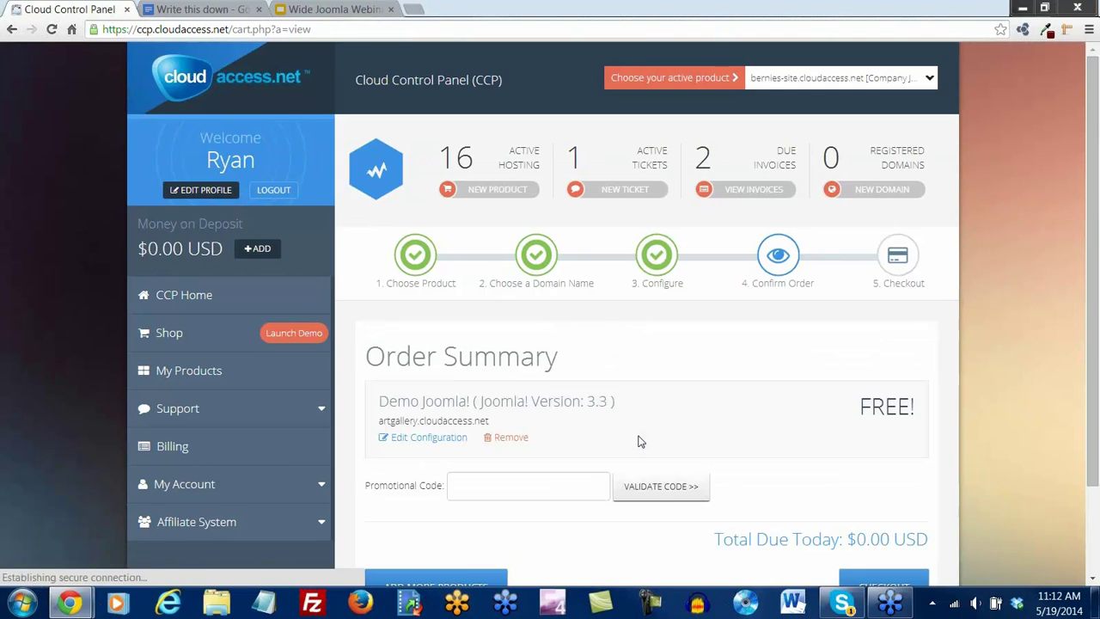
Proceed from the order summary to checkout for the free demo
scroll(769, 384, down, 1)
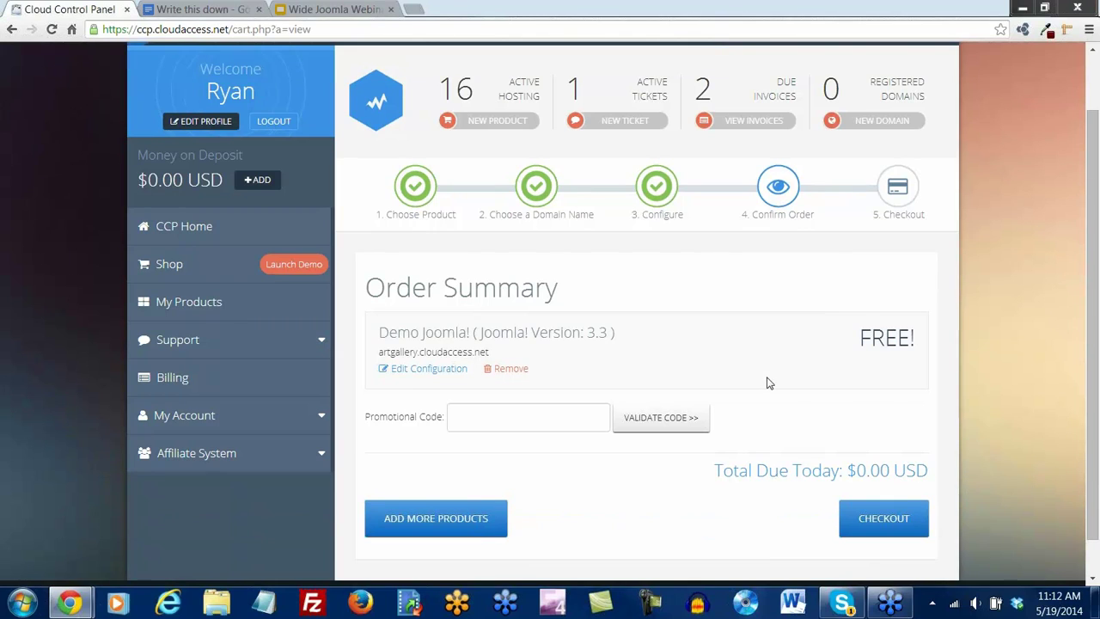
click(894, 526)
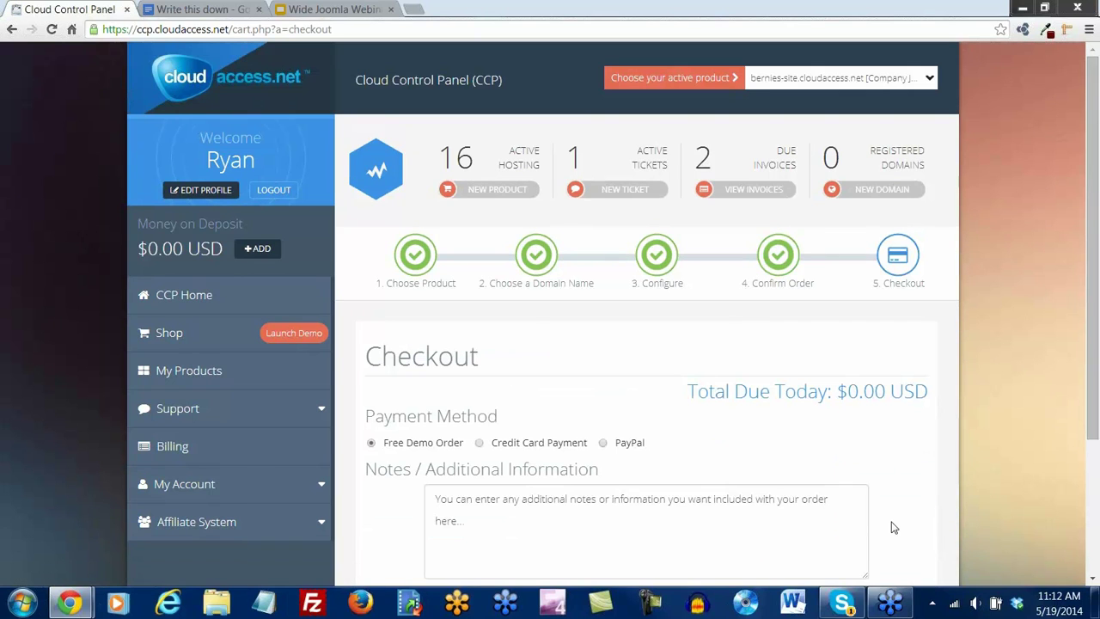
Complete the order with Free Demo Order payment and review the Order Confirmation page
drag(1096, 260, 1096, 391)
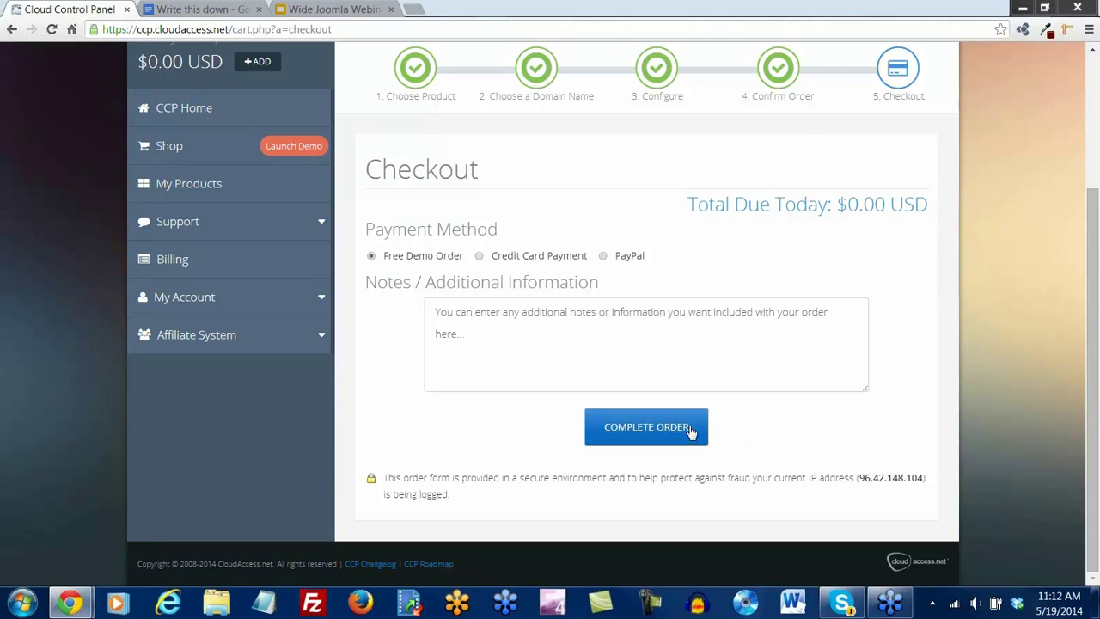
click(656, 436)
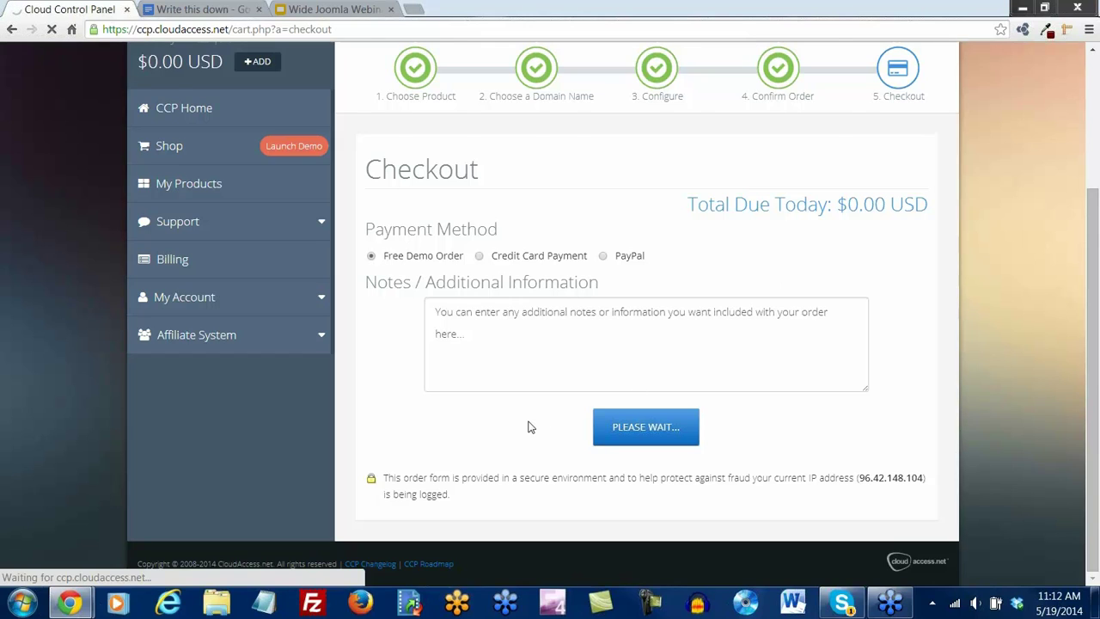
scroll(530, 427, up, 1)
scroll(531, 427, up, 2)
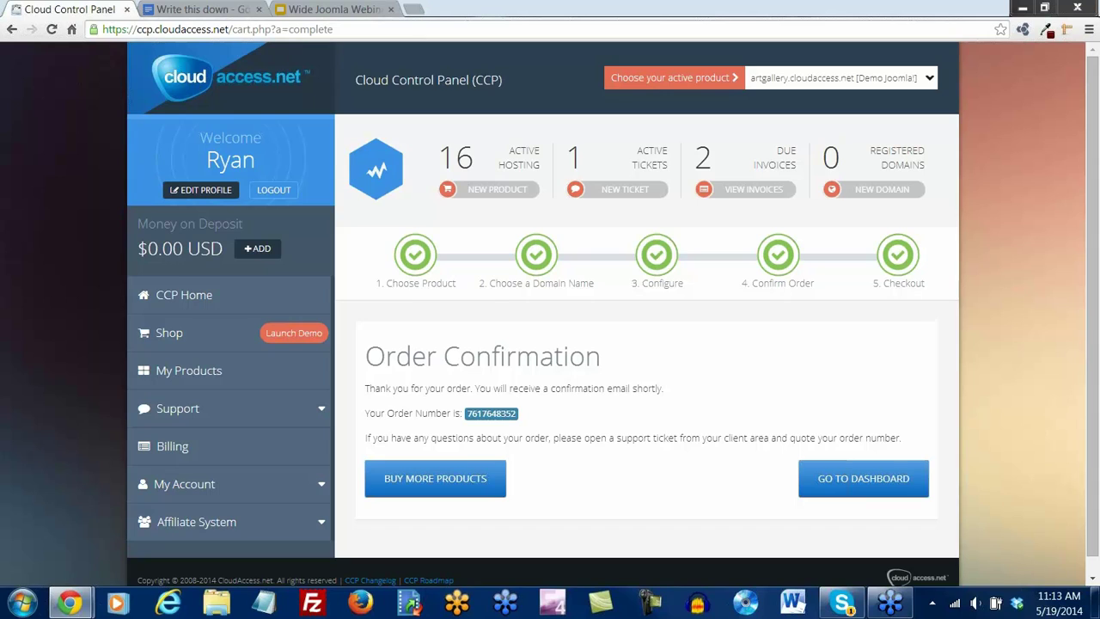
Go back to Your products and manage the artgallery.cloudaccess.net demo
click(867, 487)
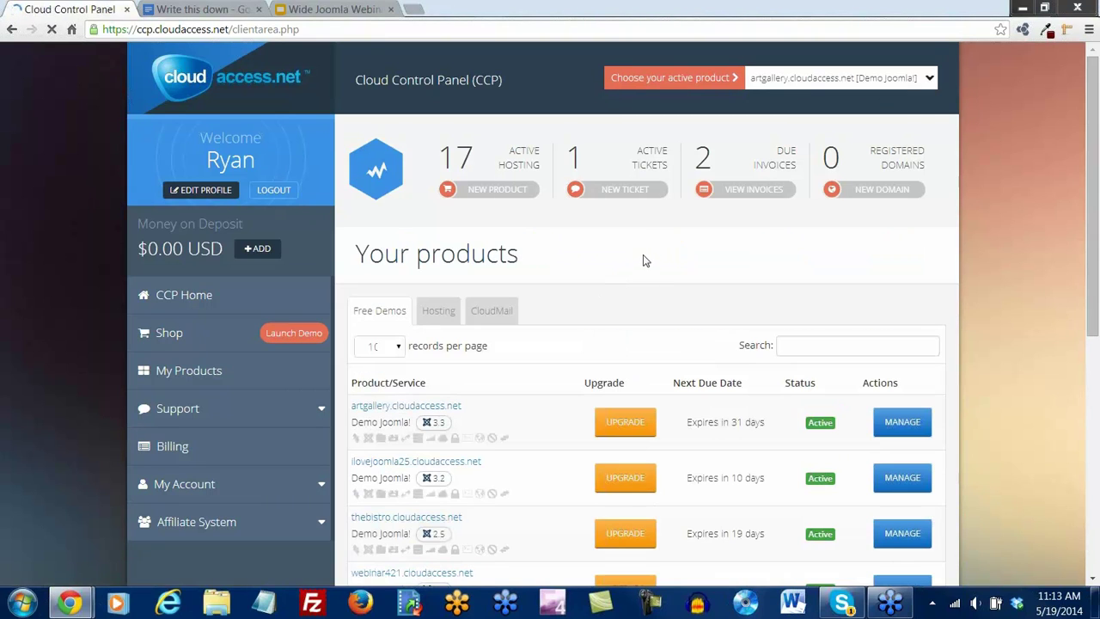
scroll(643, 275, down, 1)
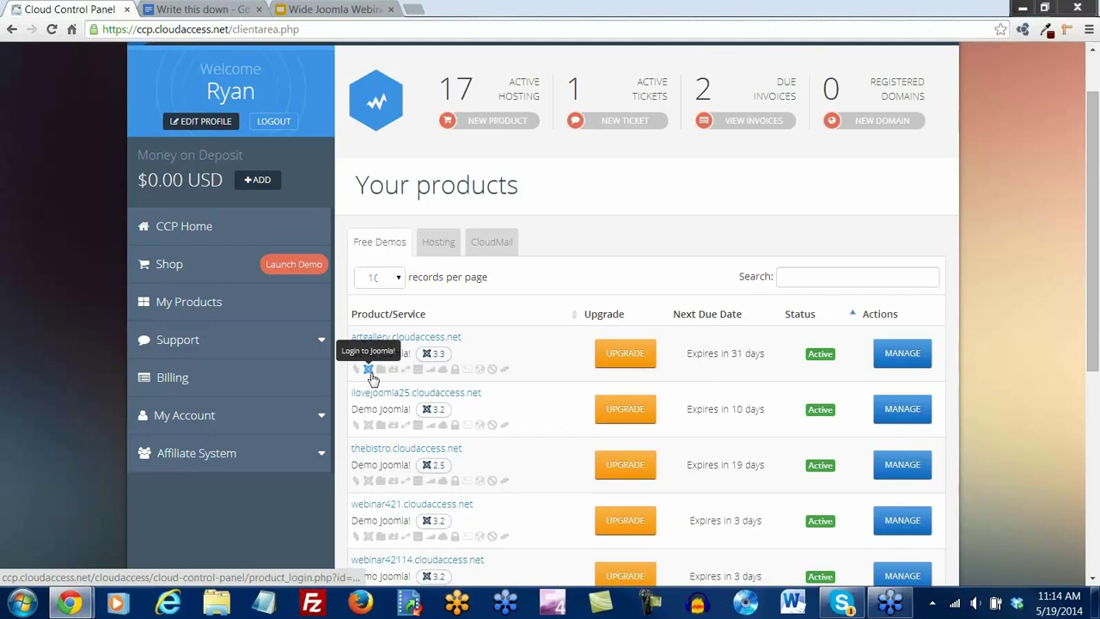
click(894, 362)
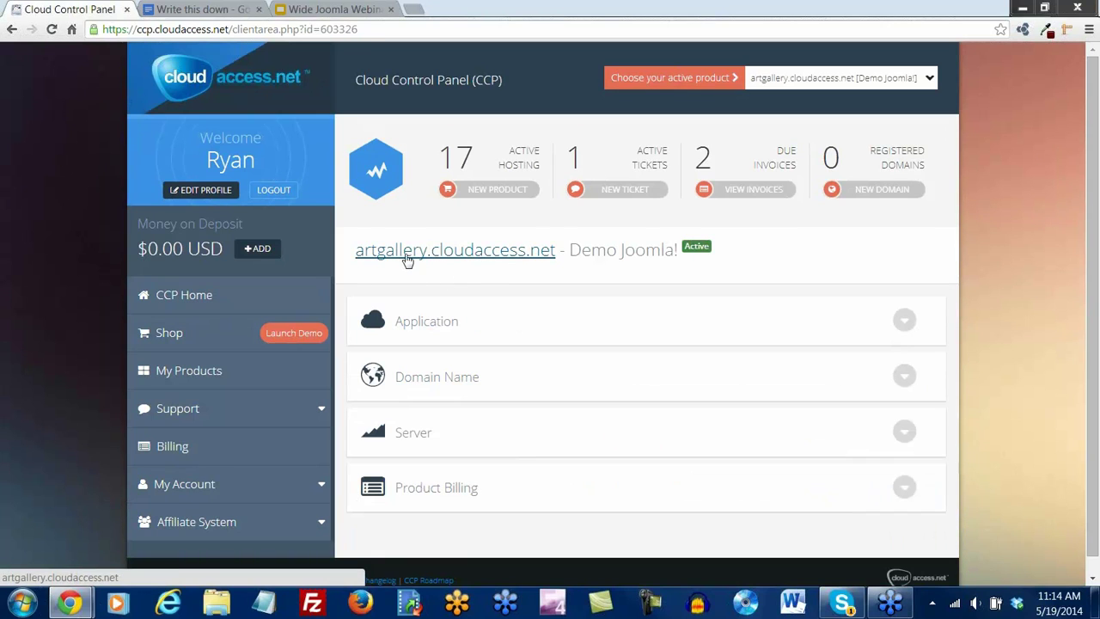
Open artgallery.cloudaccess.net in a new tab and scroll through its Getting Started home page
click(462, 260)
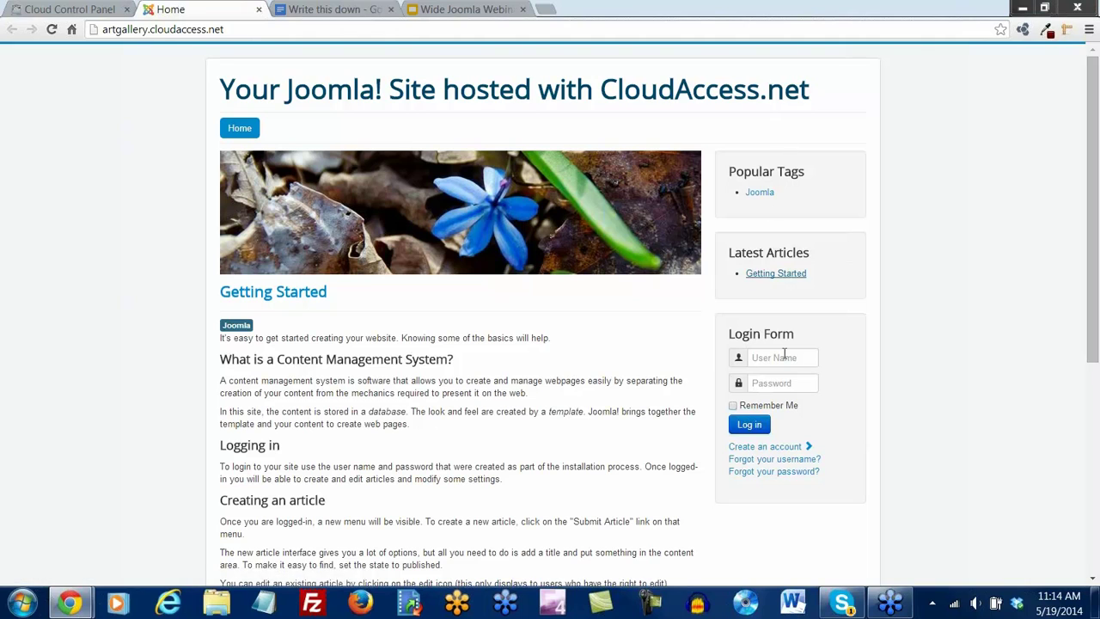
scroll(270, 189, down, 2)
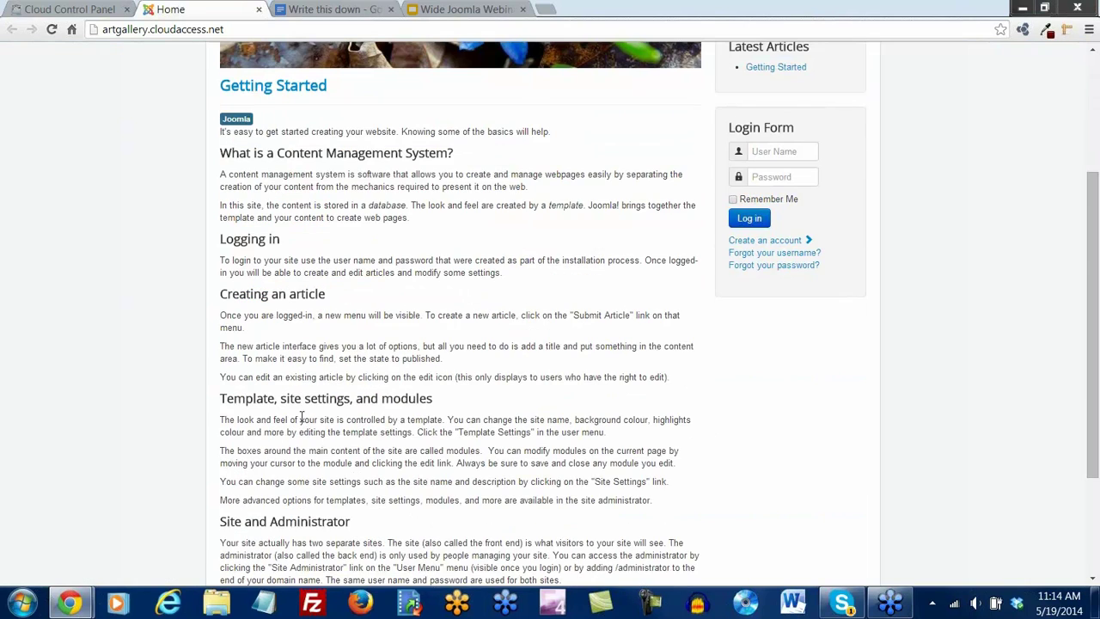
scroll(329, 405, down, 2)
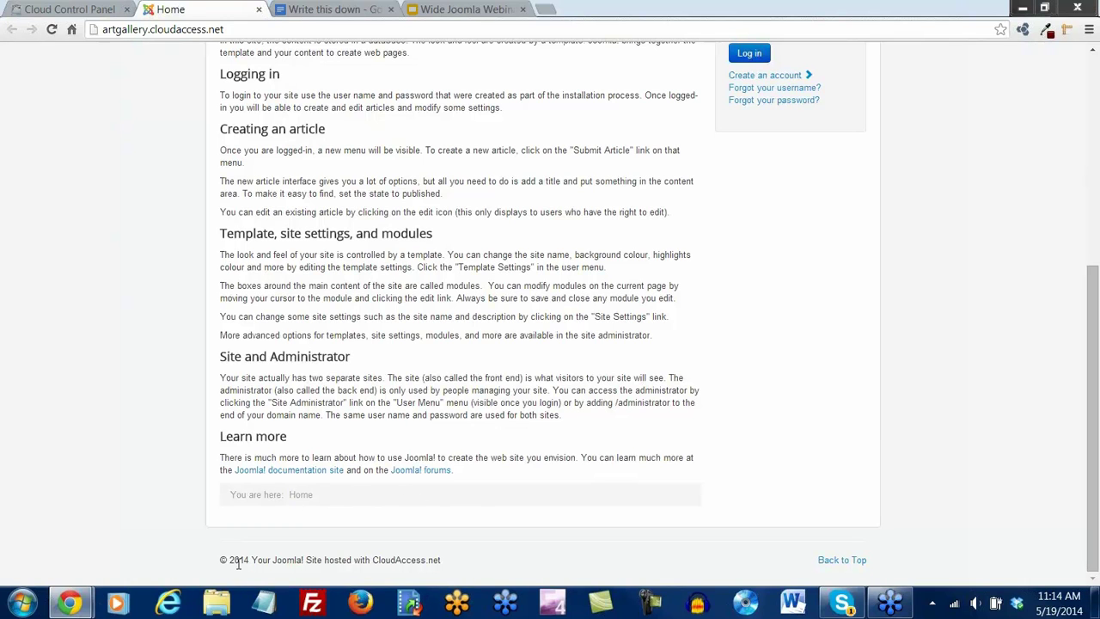
scroll(552, 412, up, 5)
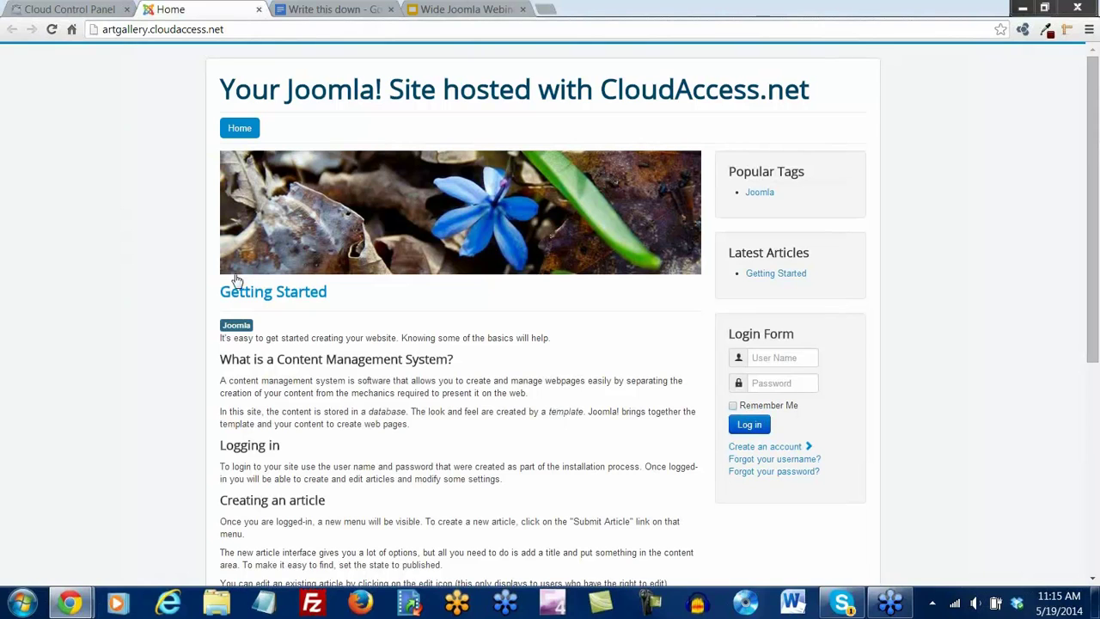
Log into the artgallery Joomla administrator via Application's Login to Joomla, then close the Home tab
click(68, 10)
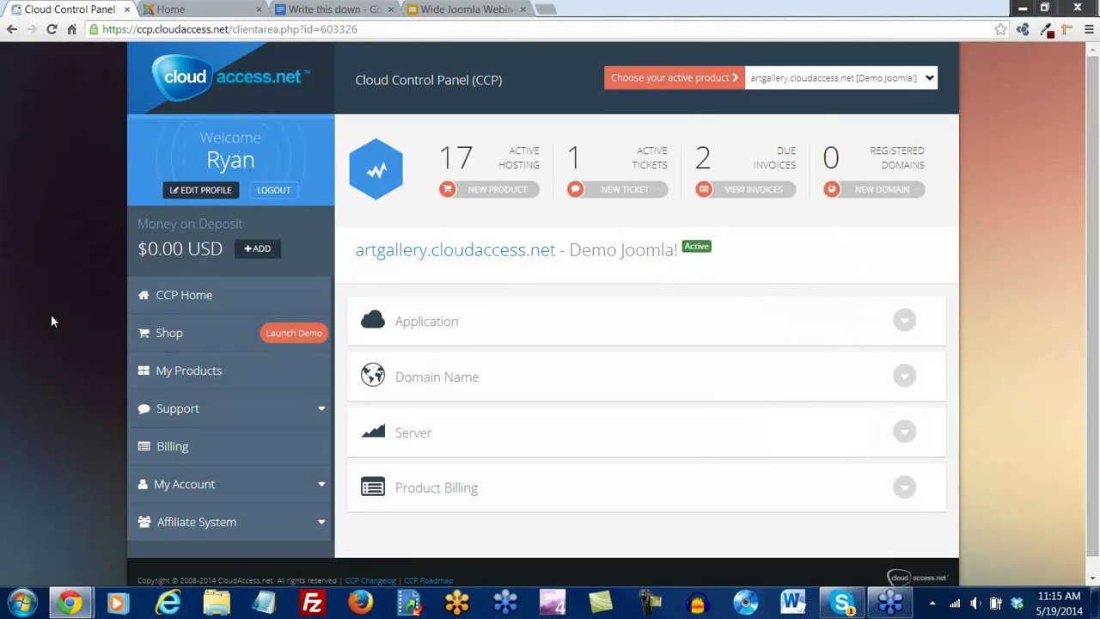
click(906, 322)
scroll(556, 413, down, 1)
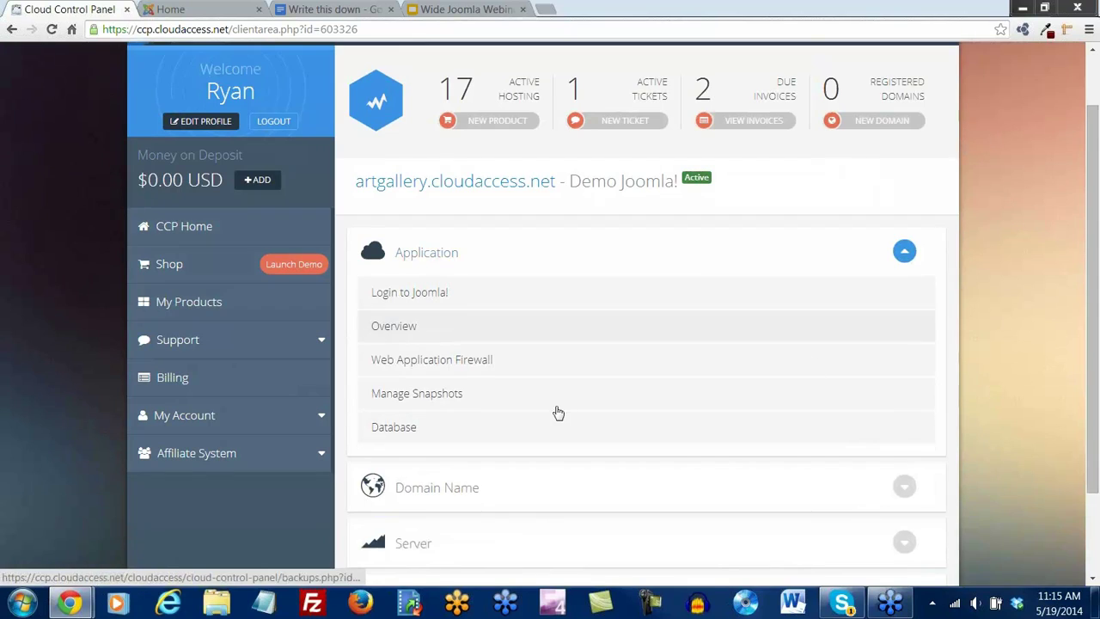
click(411, 297)
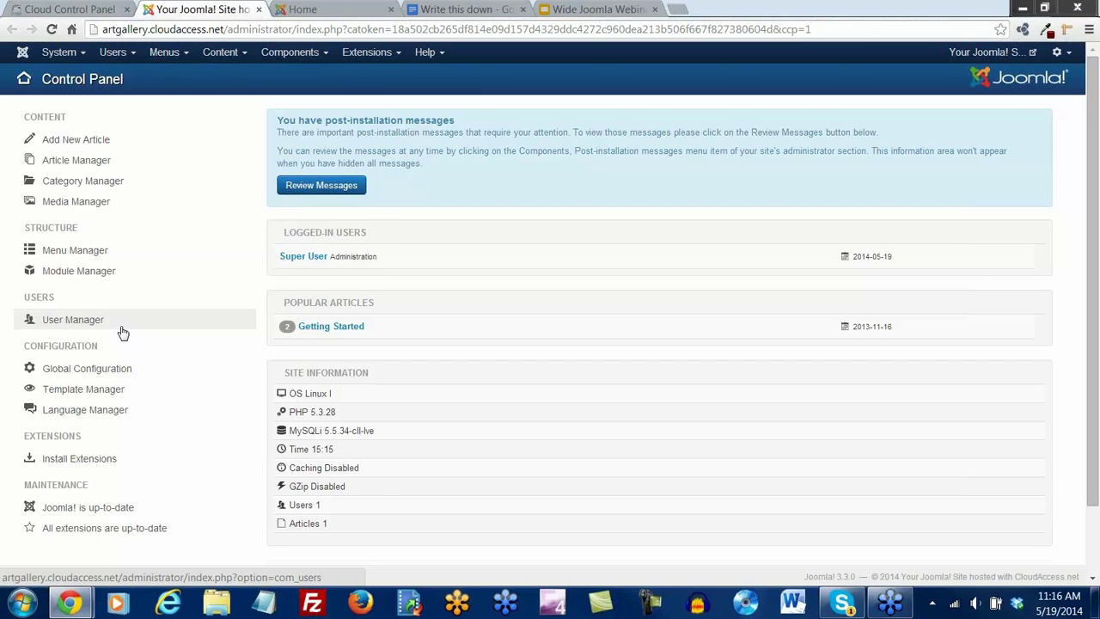
scroll(123, 333, down, 1)
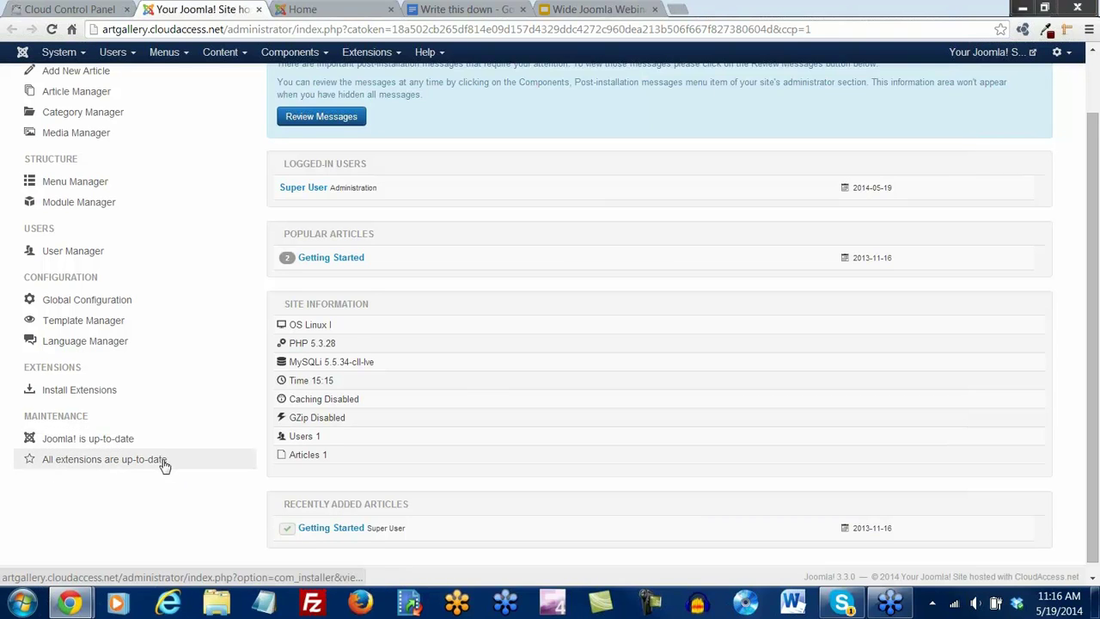
scroll(164, 465, up, 2)
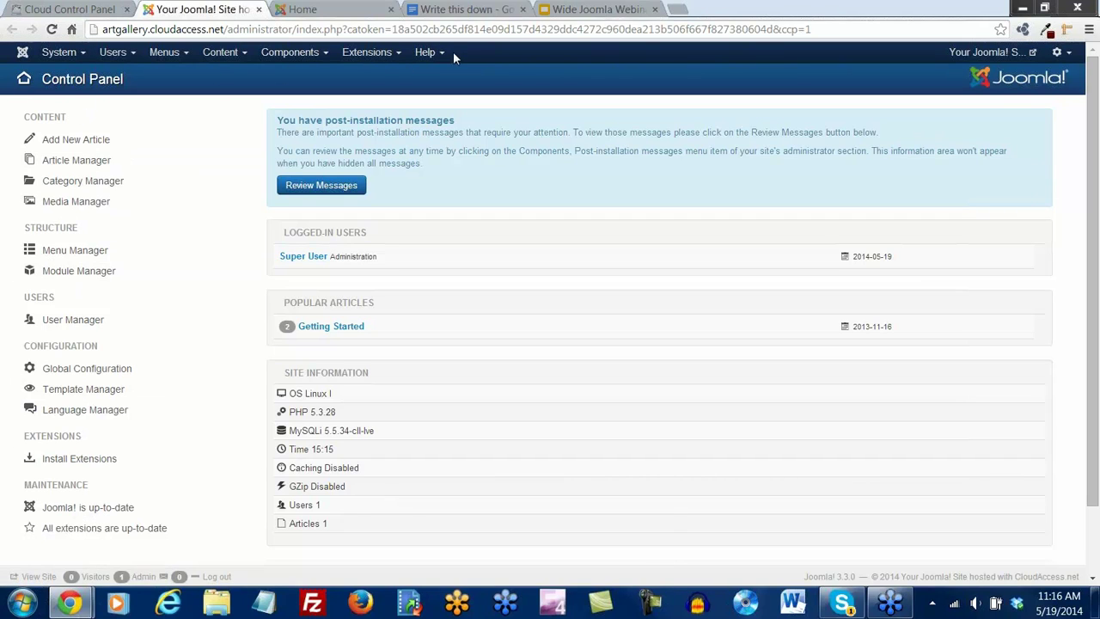
click(391, 9)
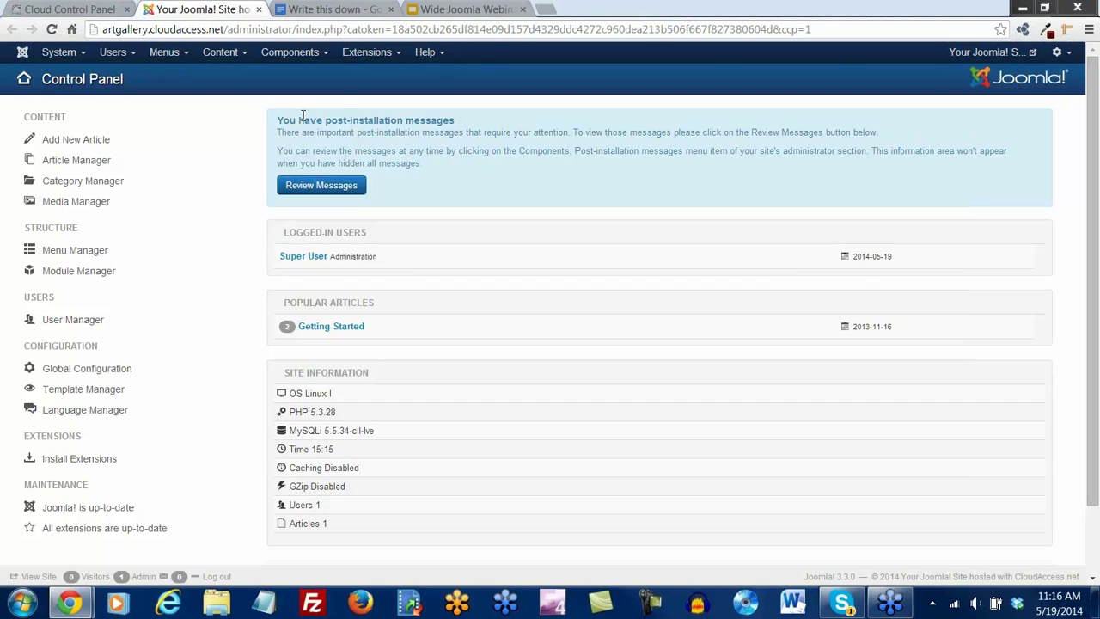
Load the site's /administrator address, then log out from the gear menu
click(977, 60)
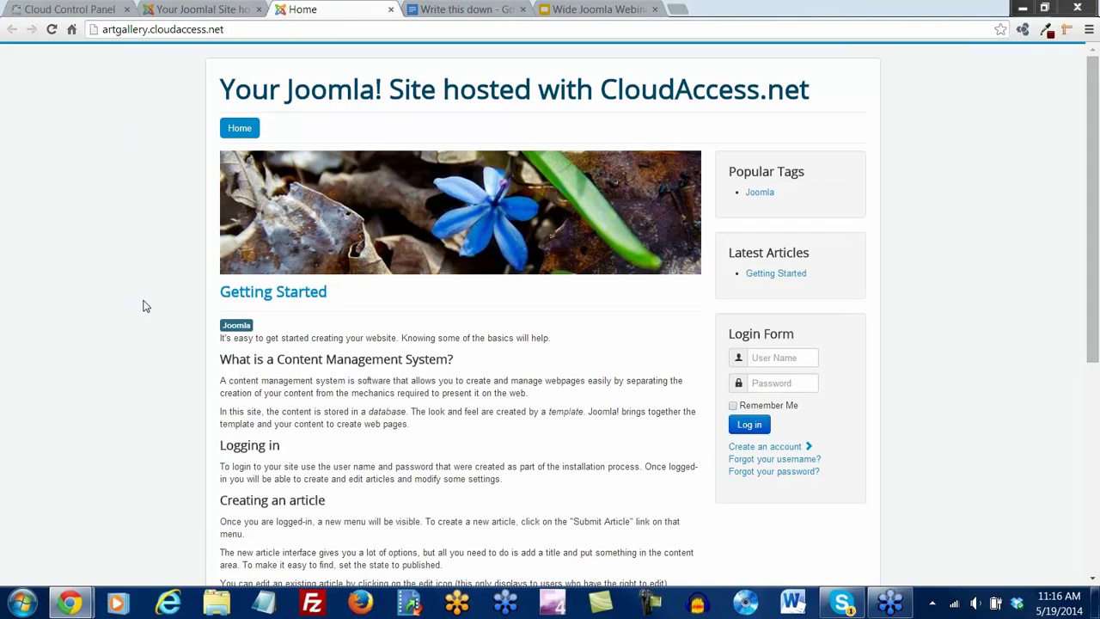
click(244, 31)
click(245, 32)
text(/administrat)
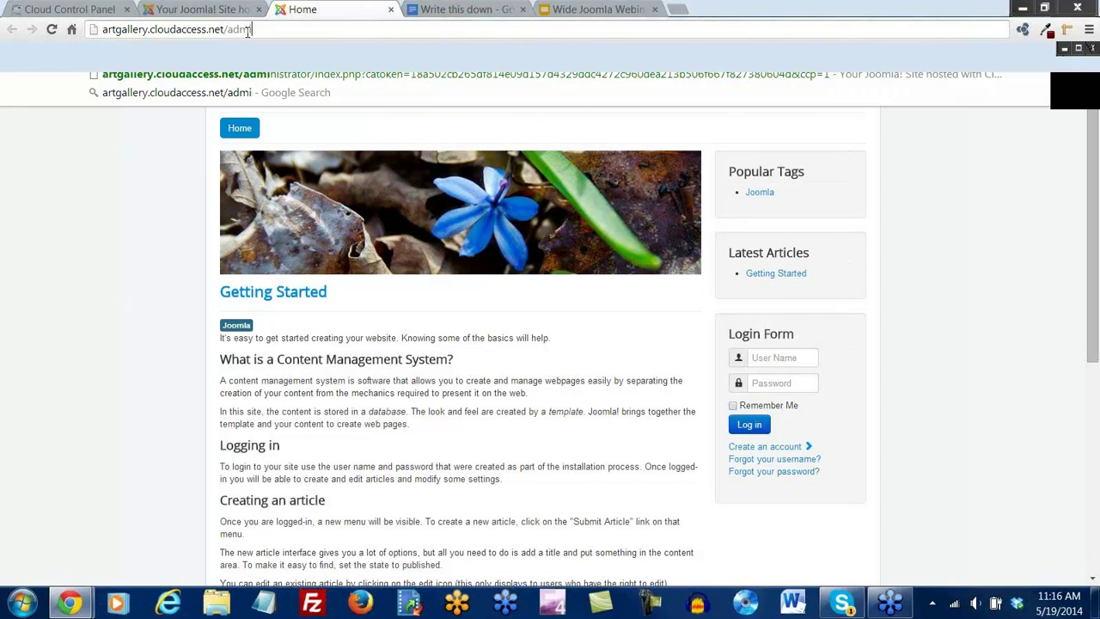
text(or)
key(Return)
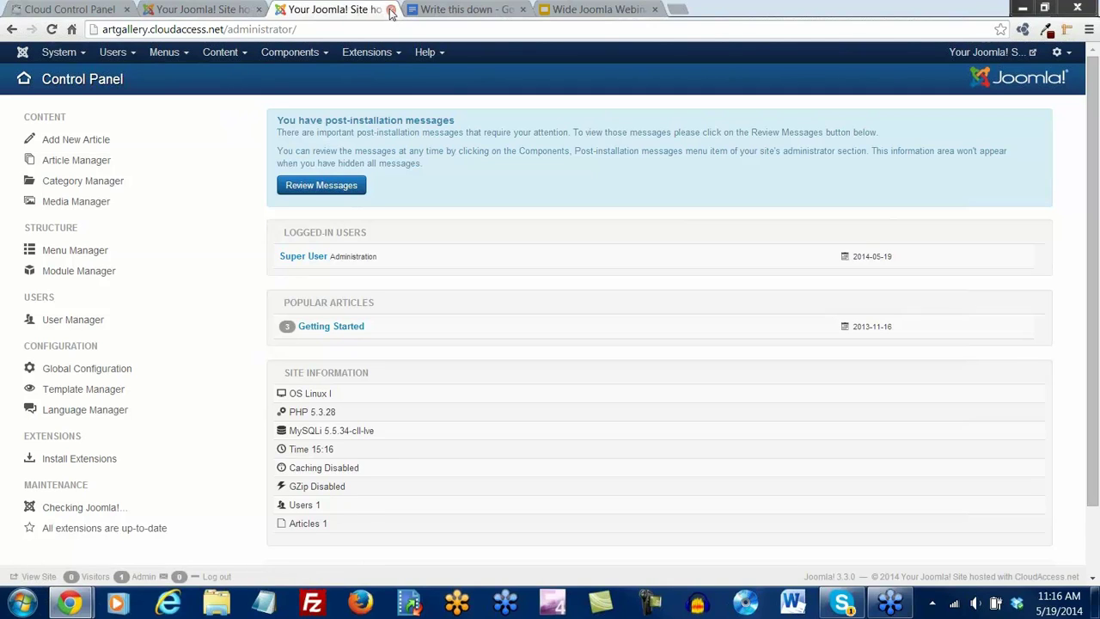
click(1069, 55)
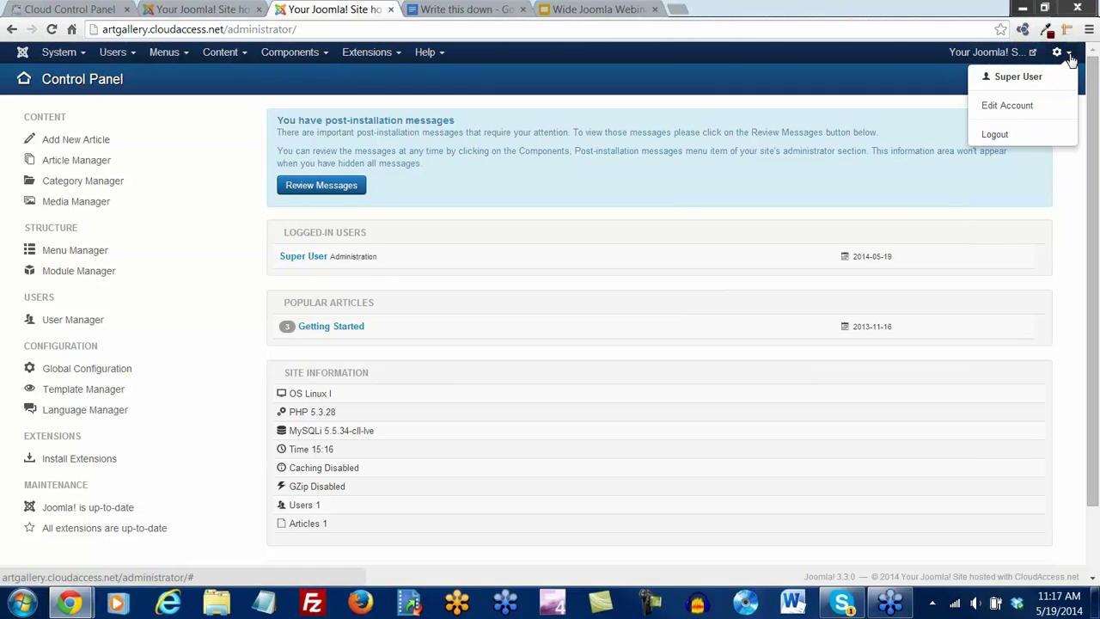
click(1006, 137)
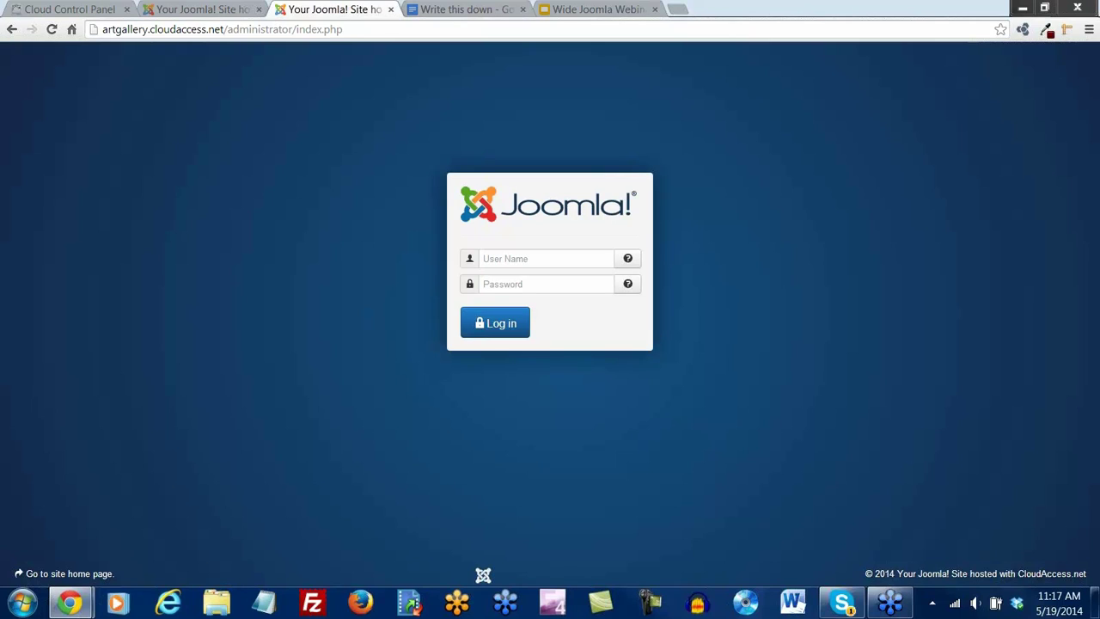
Log into the administrator with the site's user name and pasted password
click(563, 258)
text(artgal15)
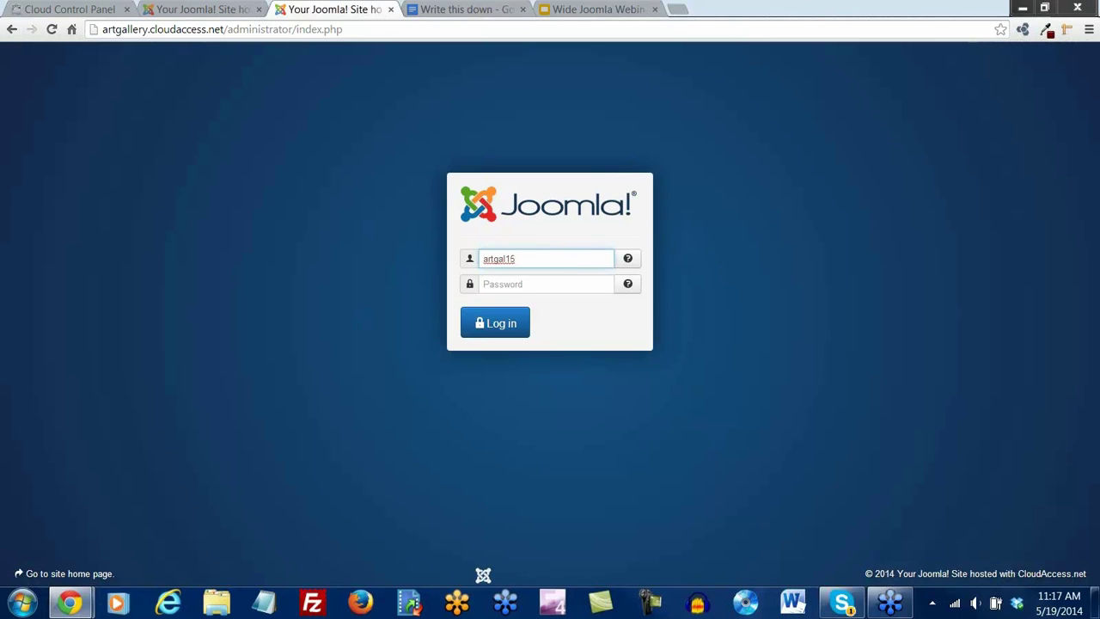
key(Tab)
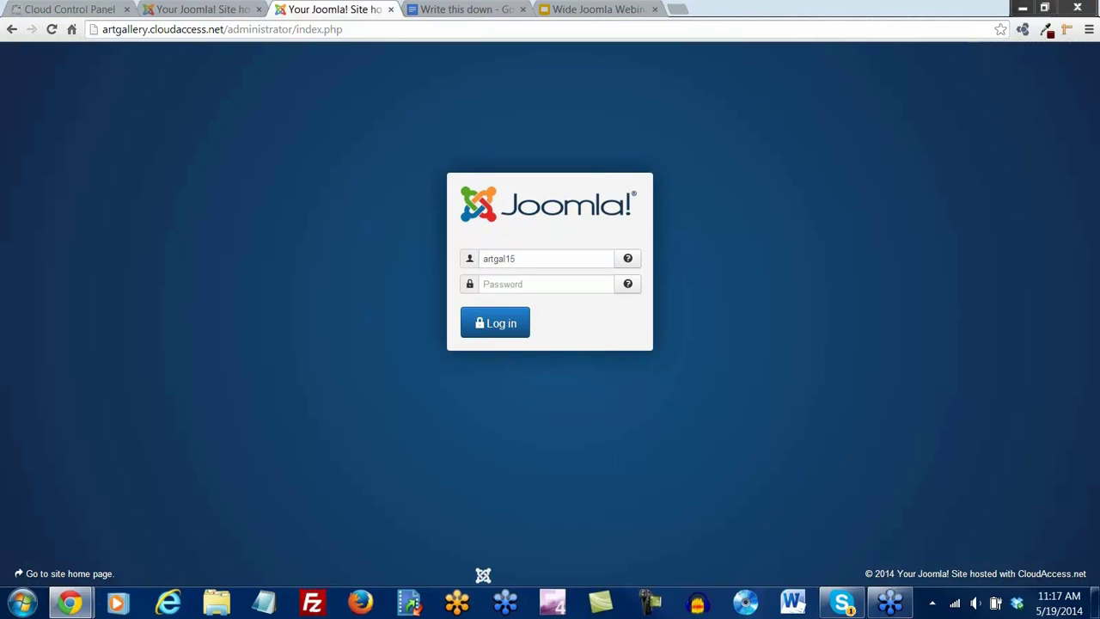
click(573, 283)
key(ctrl+v)
click(484, 329)
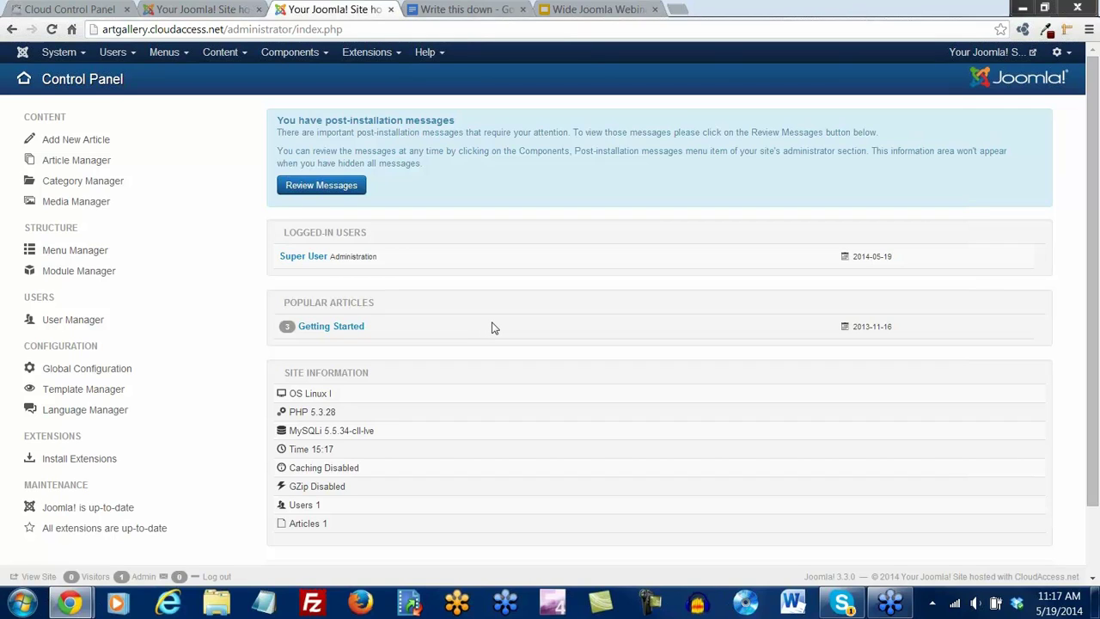
Open the front-end site from Your Joomla! Site and close the extra administrator tab
click(223, 12)
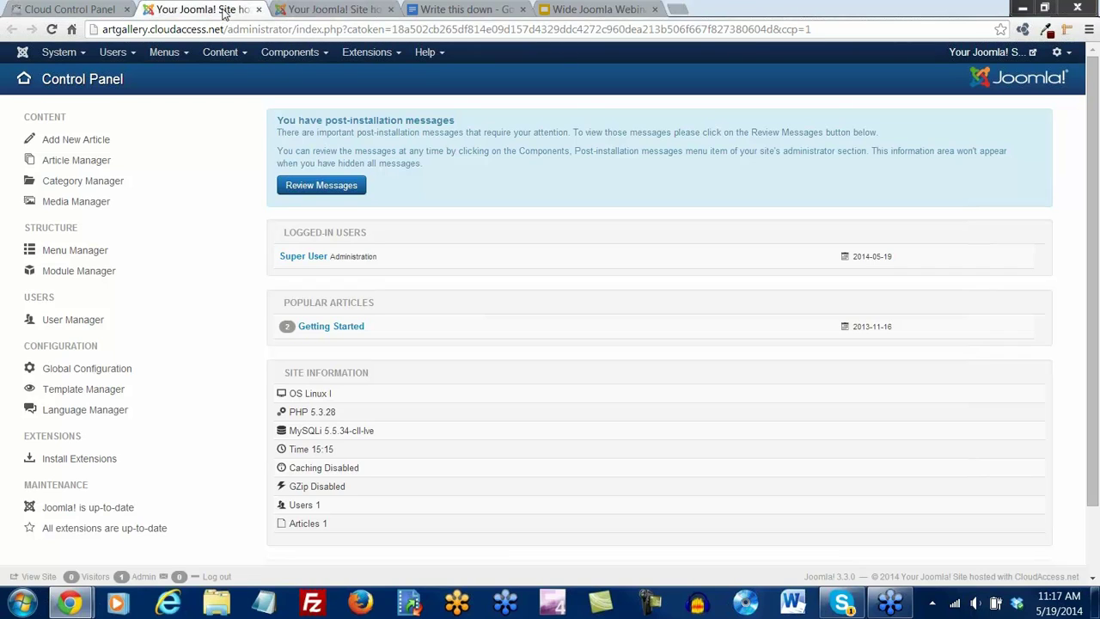
click(326, 12)
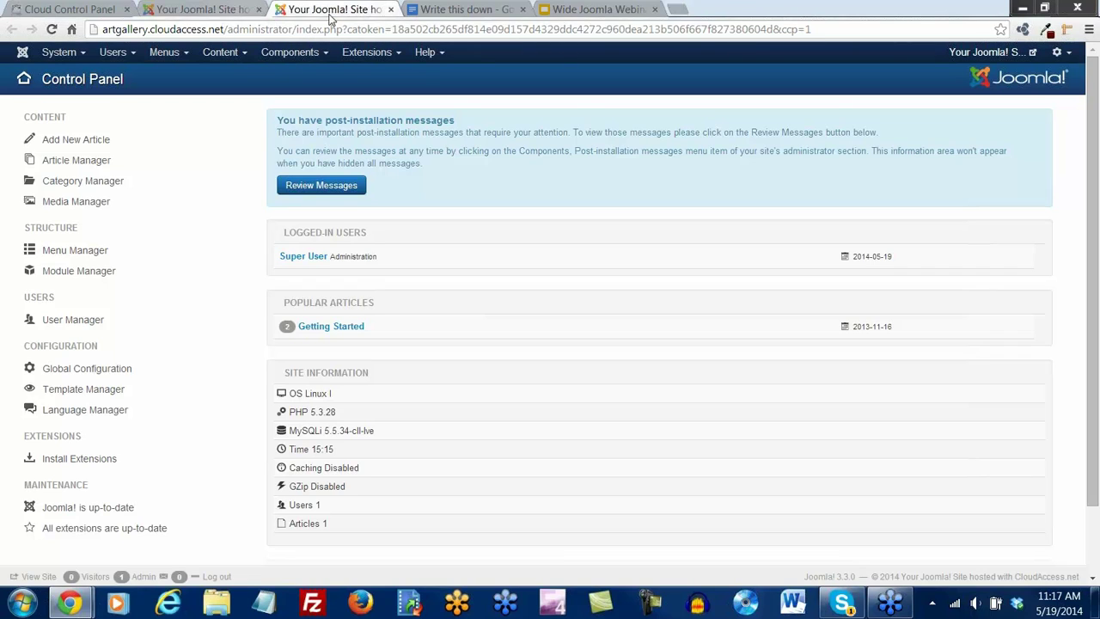
click(984, 52)
click(390, 8)
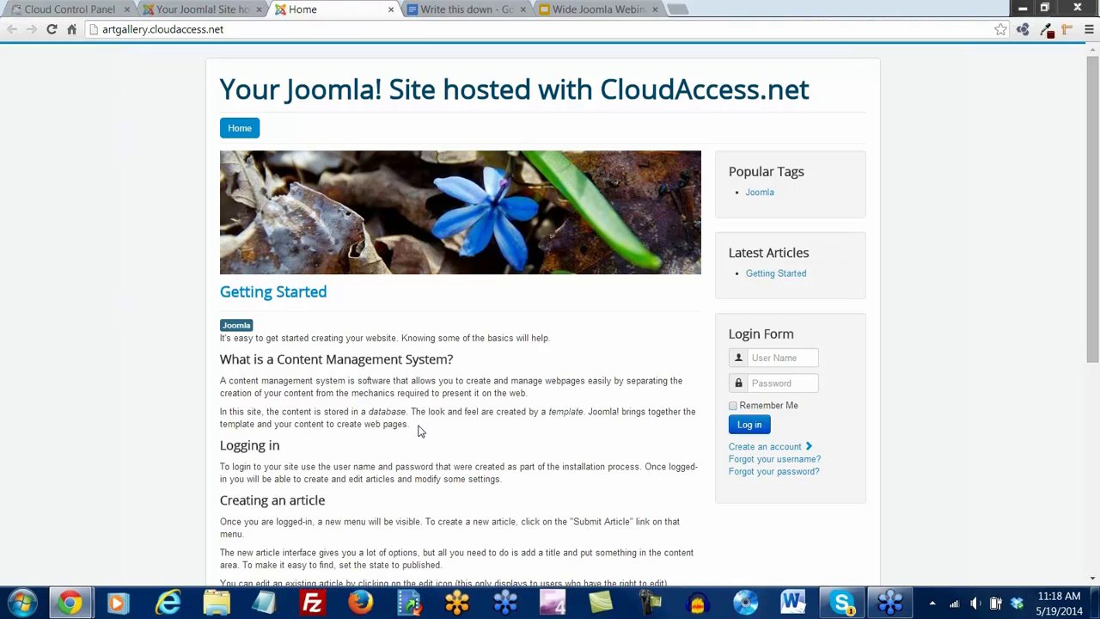
In a new tab, go to CloudAccess.net and open its Joomla Templates resources page
click(678, 11)
click(114, 63)
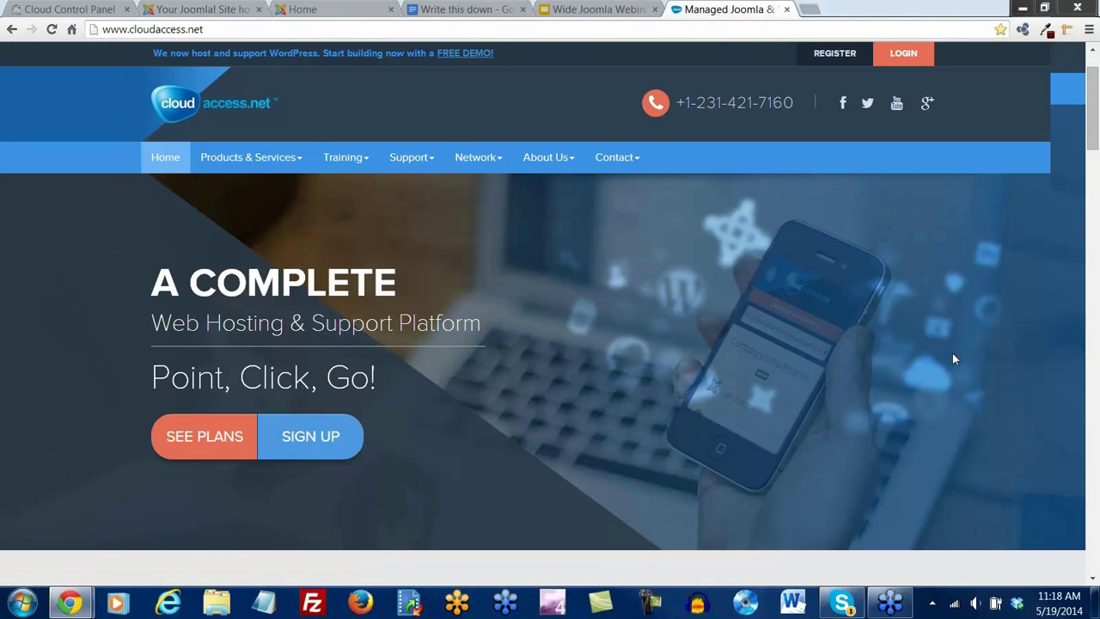
scroll(953, 354, down, 10)
scroll(950, 364, down, 15)
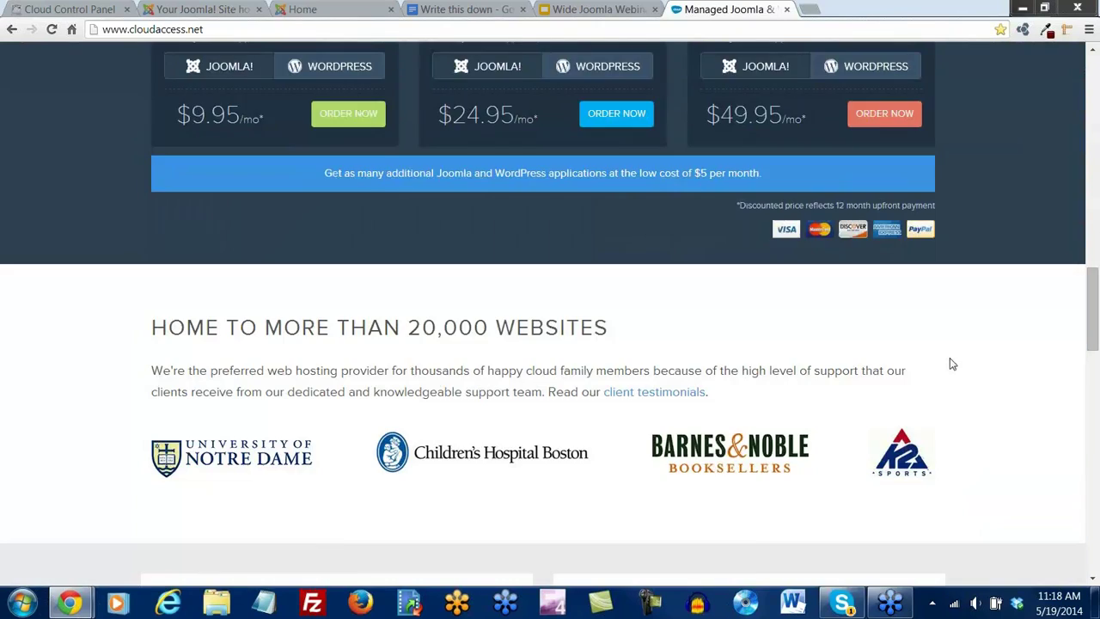
scroll(951, 364, down, 5)
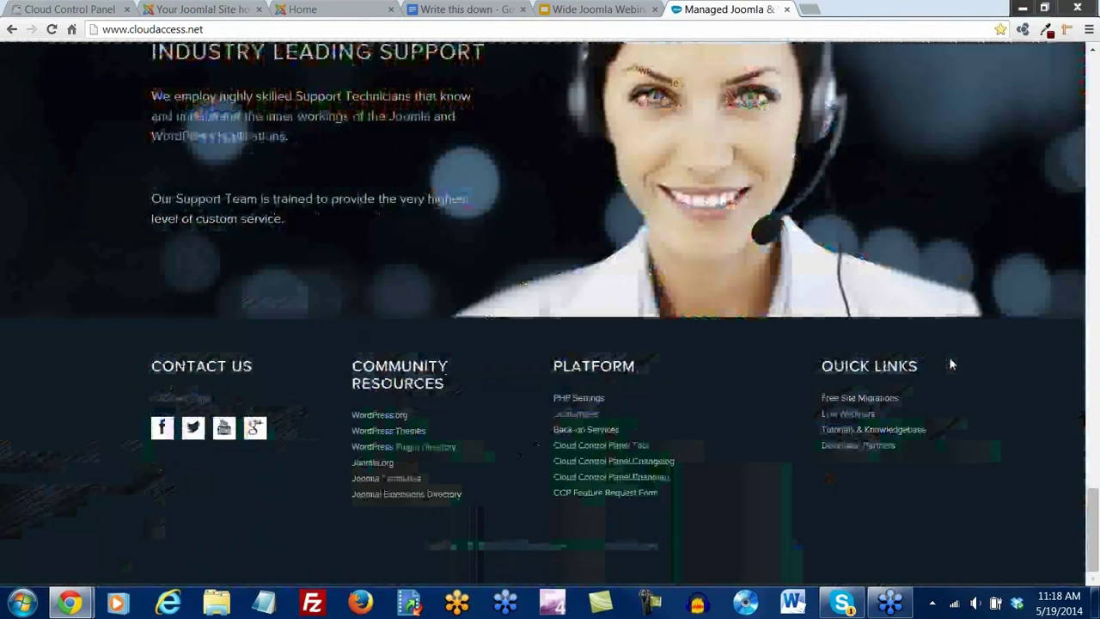
click(398, 483)
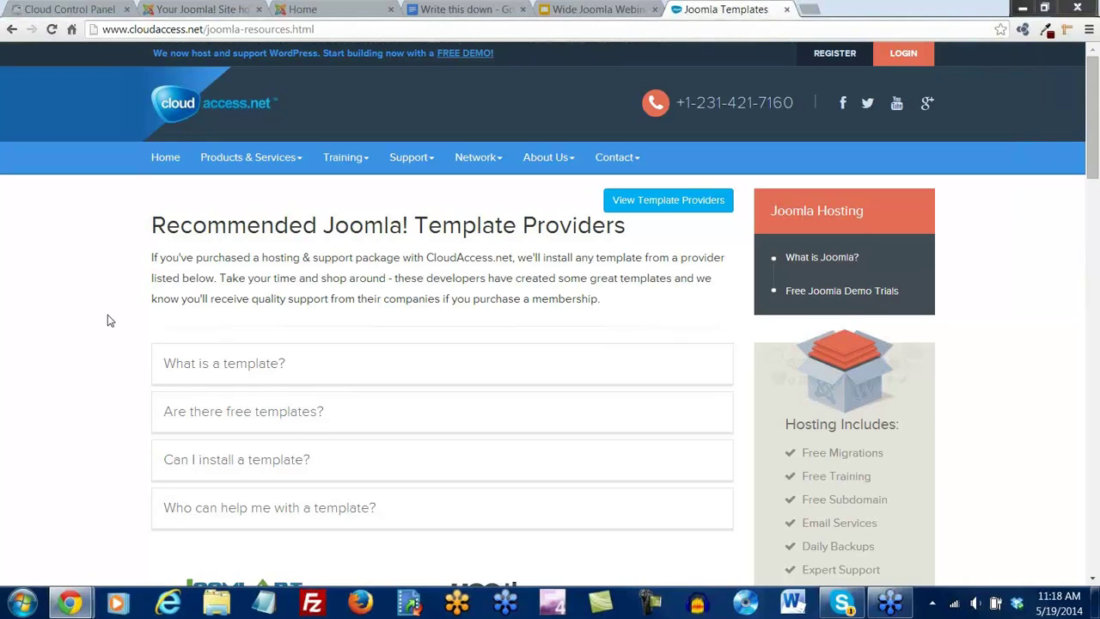
Open RocketTheme's website in a new tab from the recommended template providers
scroll(112, 317, down, 1)
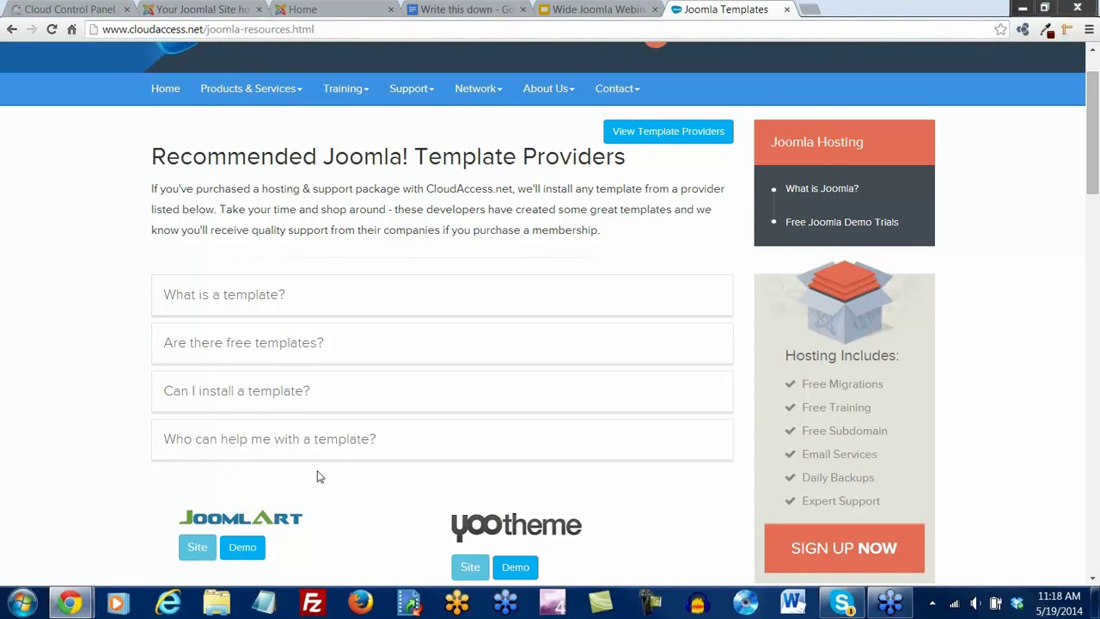
scroll(128, 445, down, 5)
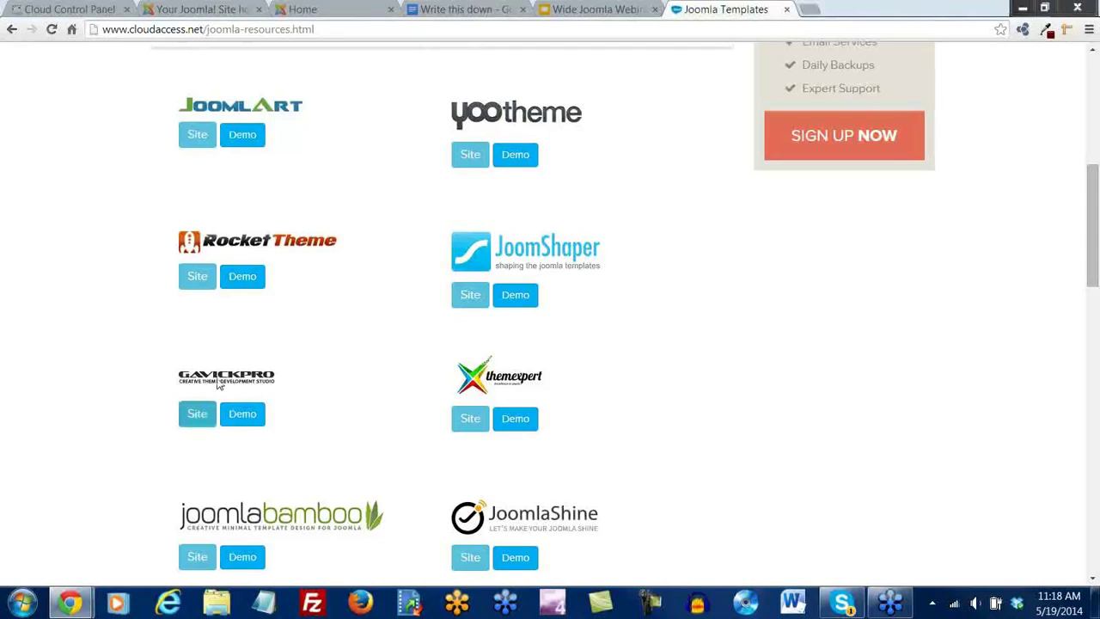
click(196, 281)
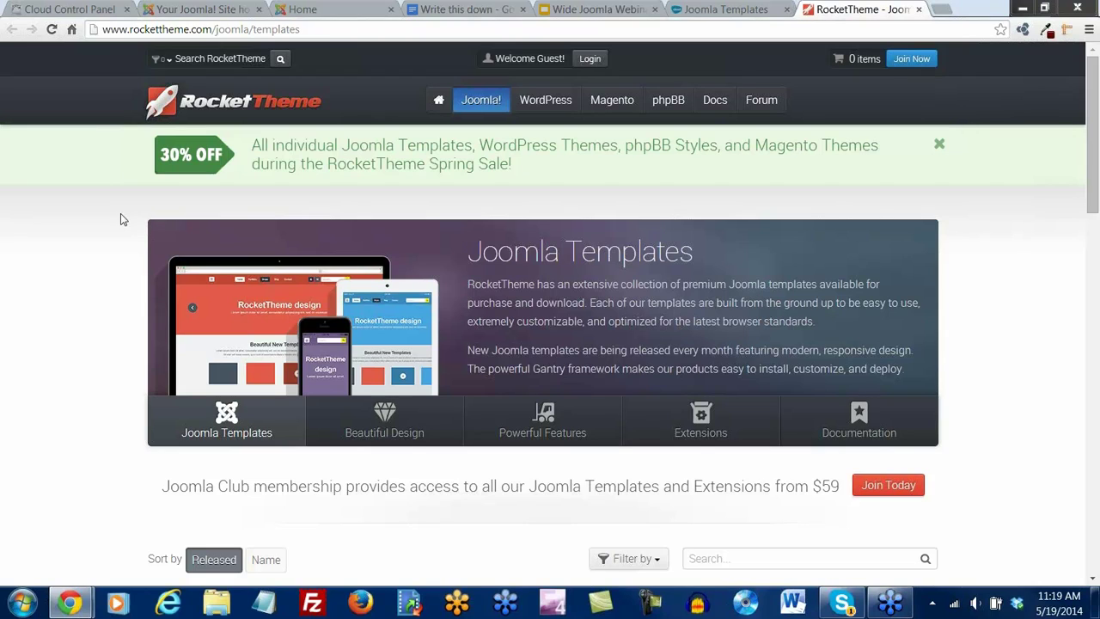
Open RocketTheme's Joomla templates catalogue and launch the Vermilion template's live demo
mouse_move(483, 105)
click(483, 128)
scroll(502, 175, down, 5)
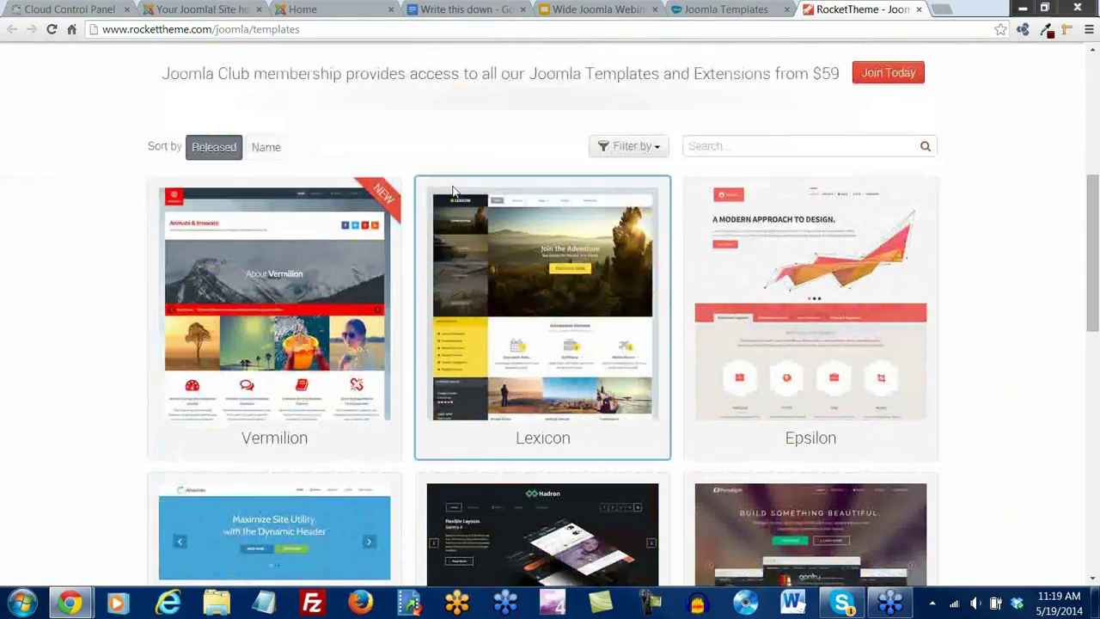
scroll(430, 232, down, 1)
mouse_move(428, 263)
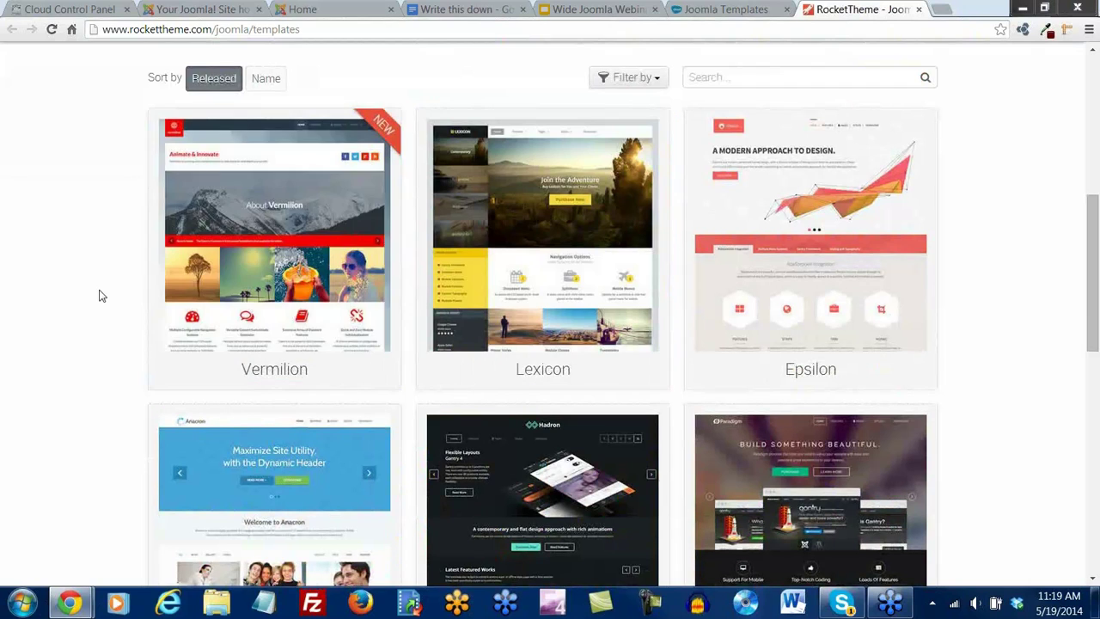
mouse_move(273, 199)
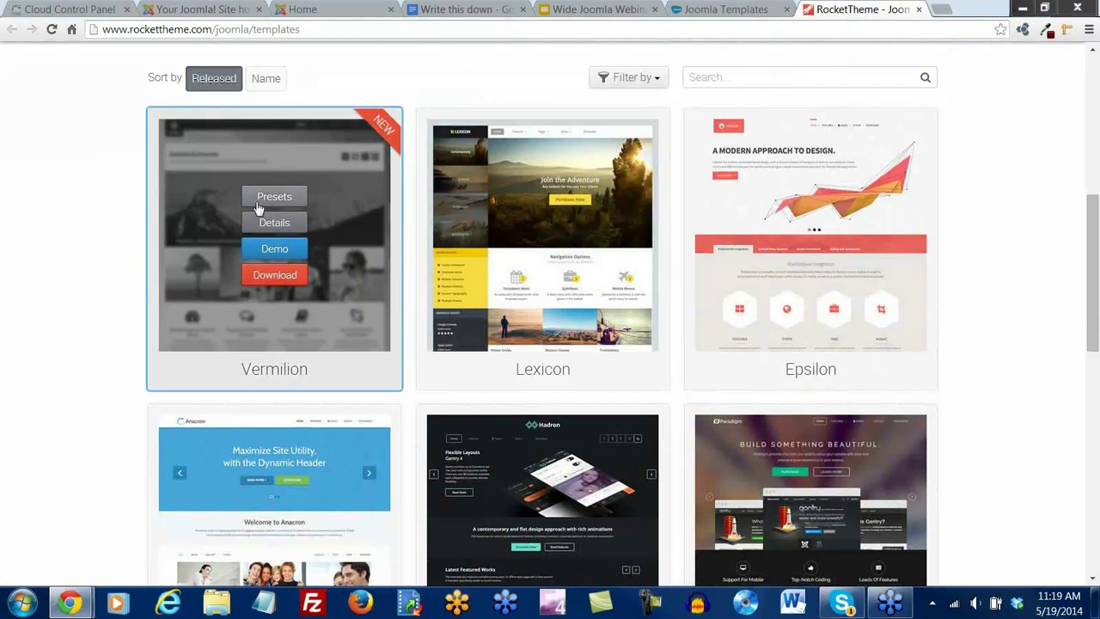
click(275, 251)
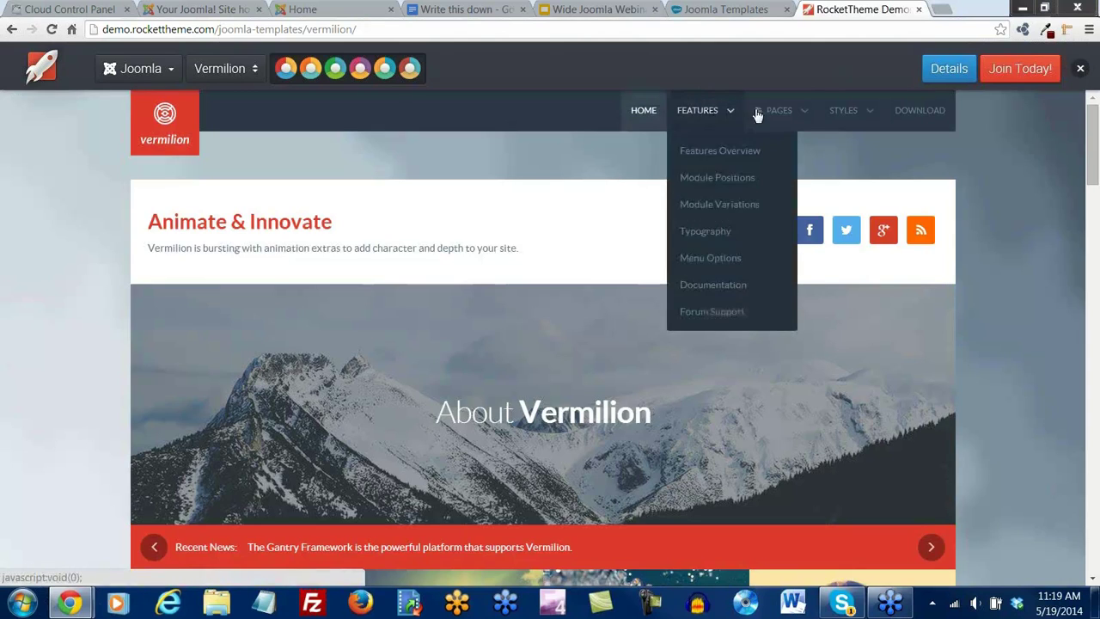
Advance the Vermilion demo's Recent News ticker three items
mouse_move(781, 111)
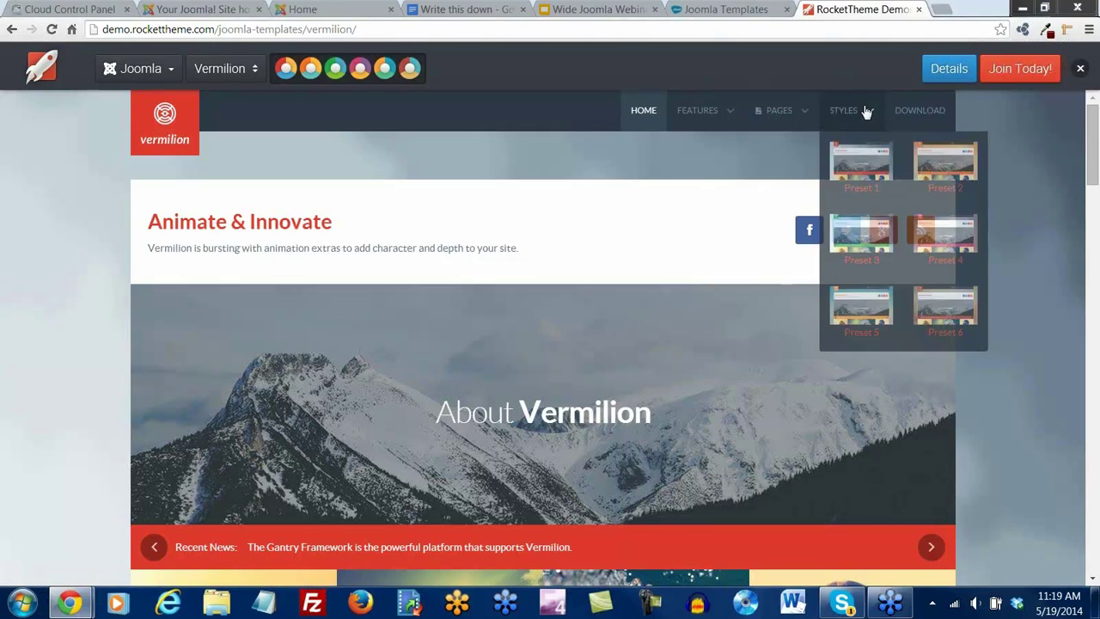
scroll(62, 223, down, 1)
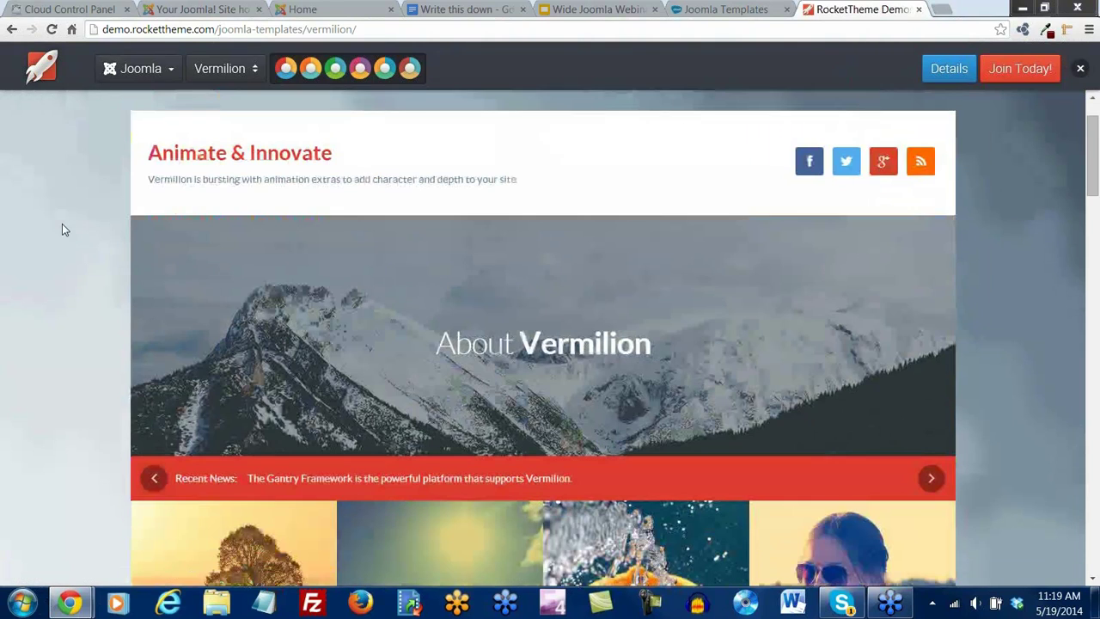
click(930, 478)
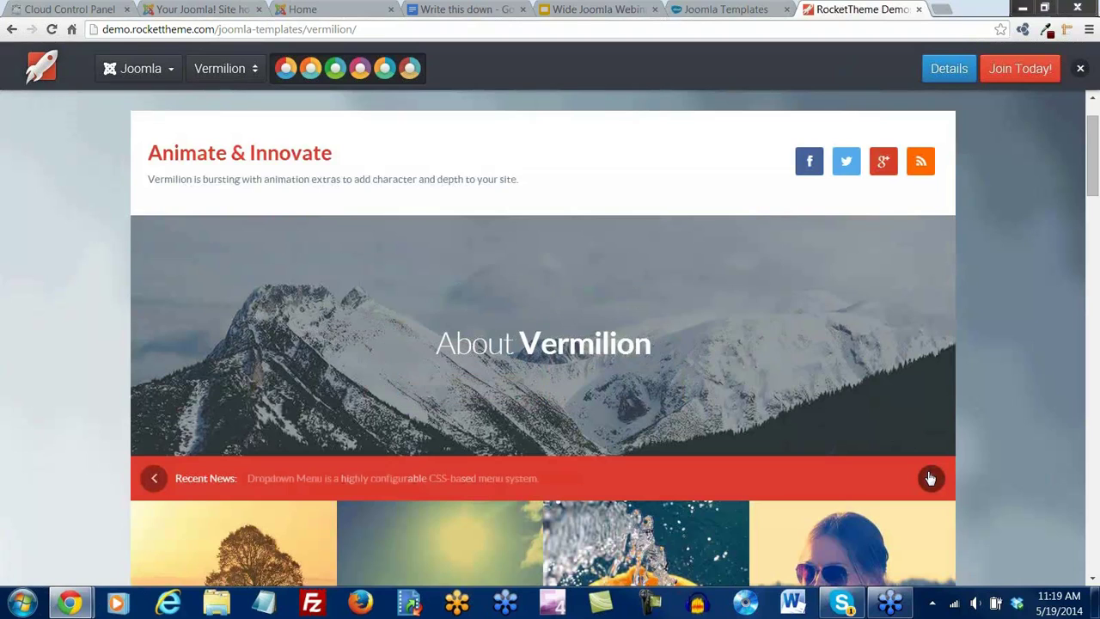
click(930, 478)
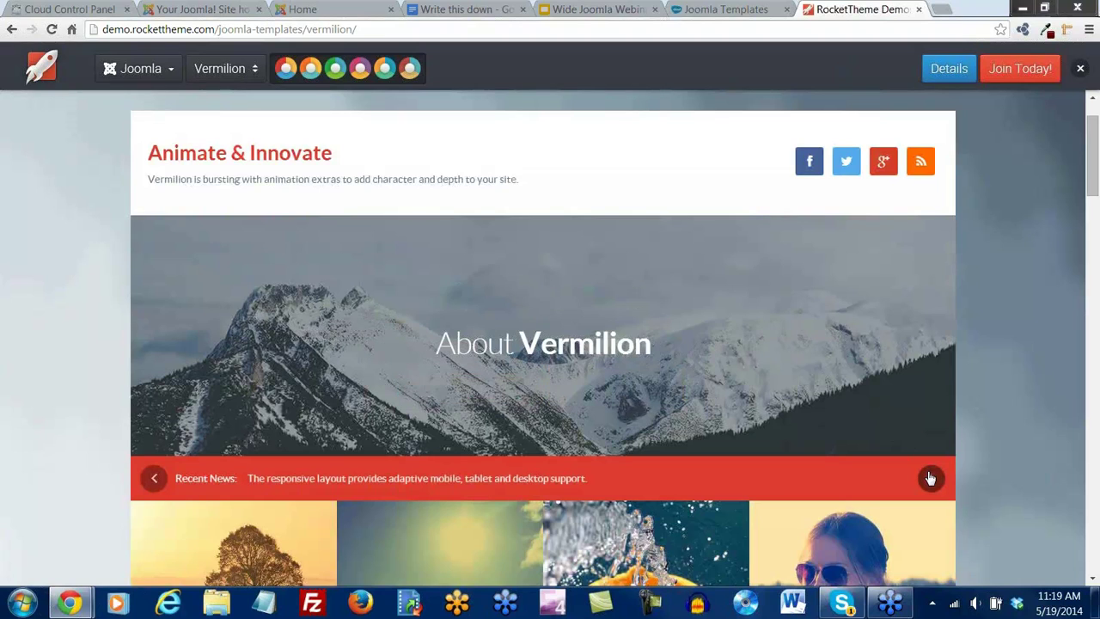
click(930, 478)
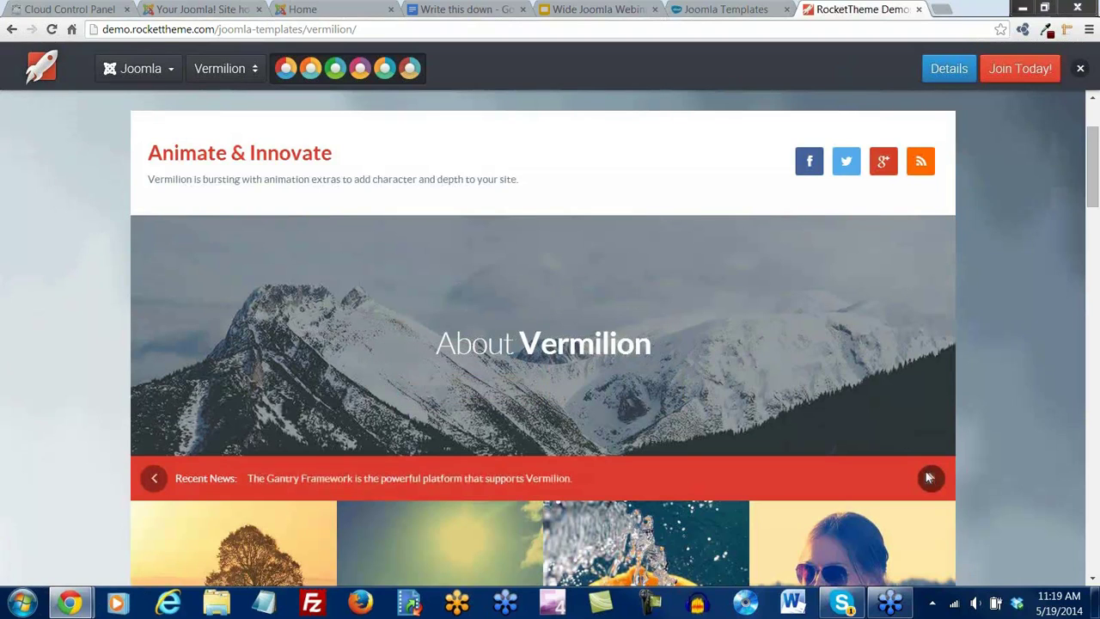
Select the Responsive Layout feature heading and pull the demo into its own window
scroll(619, 224, down, 1)
mouse_move(467, 262)
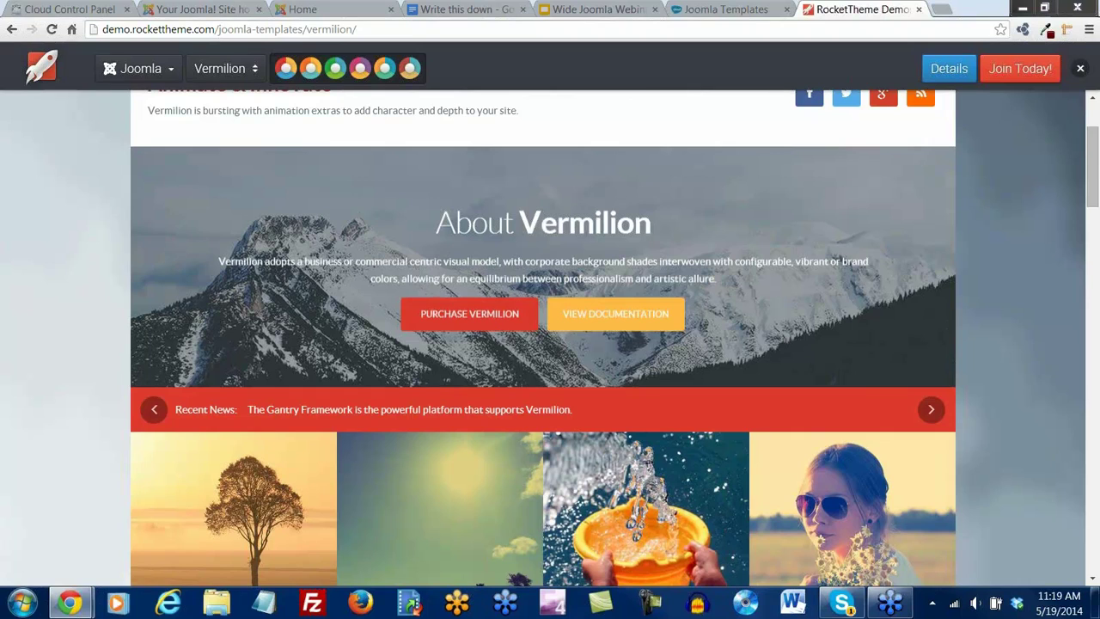
scroll(560, 245, down, 3)
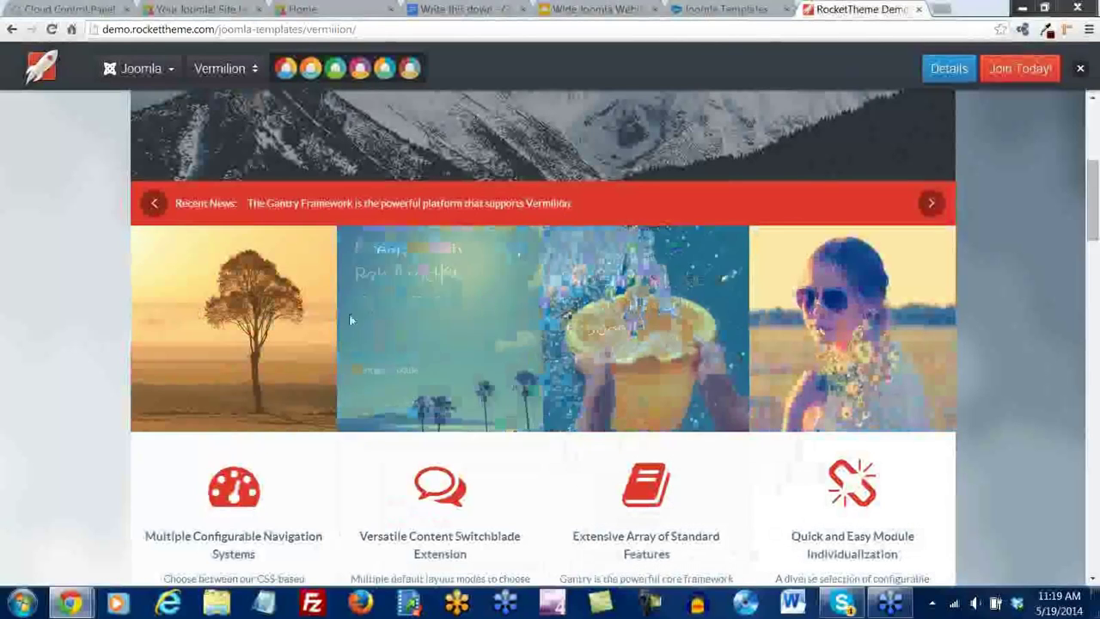
scroll(258, 309, down, 2)
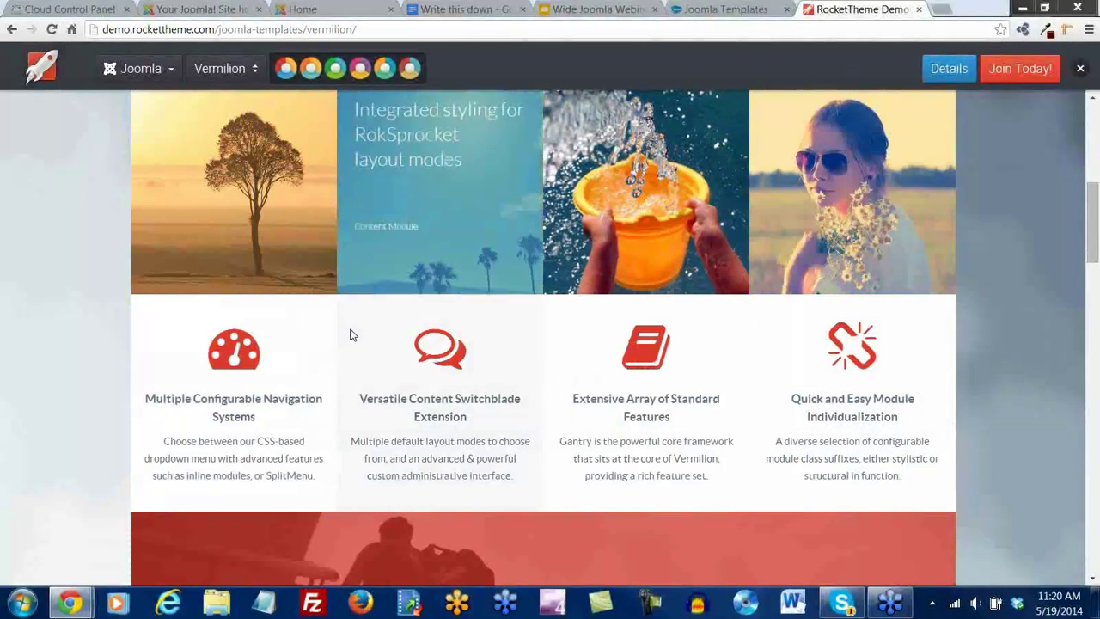
scroll(351, 332, down, 5)
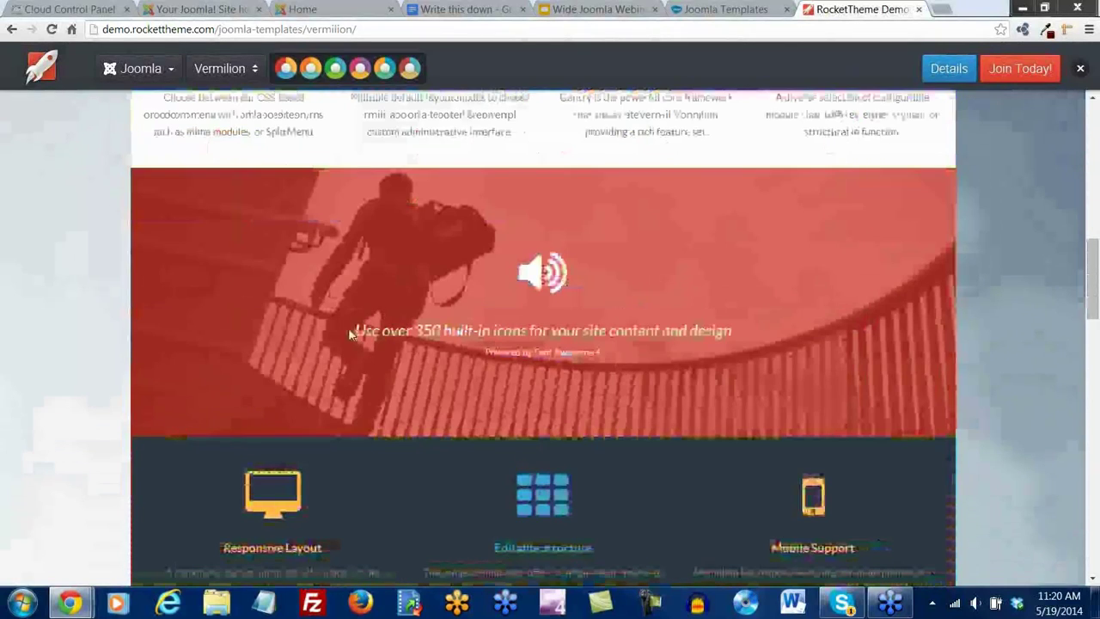
scroll(349, 331, down, 3)
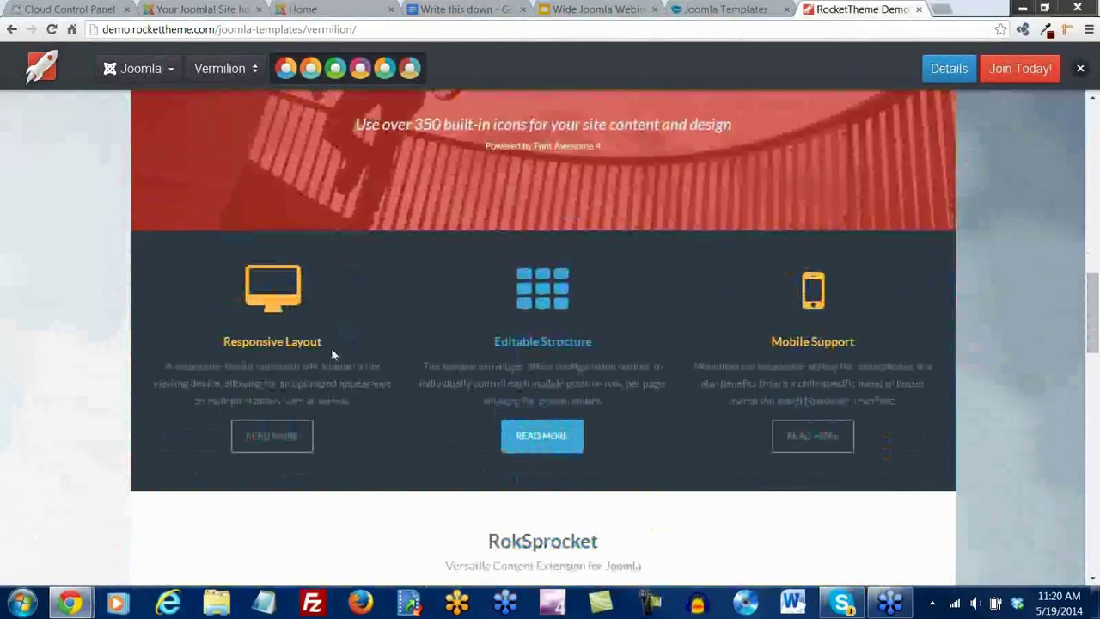
drag(294, 343, 222, 347)
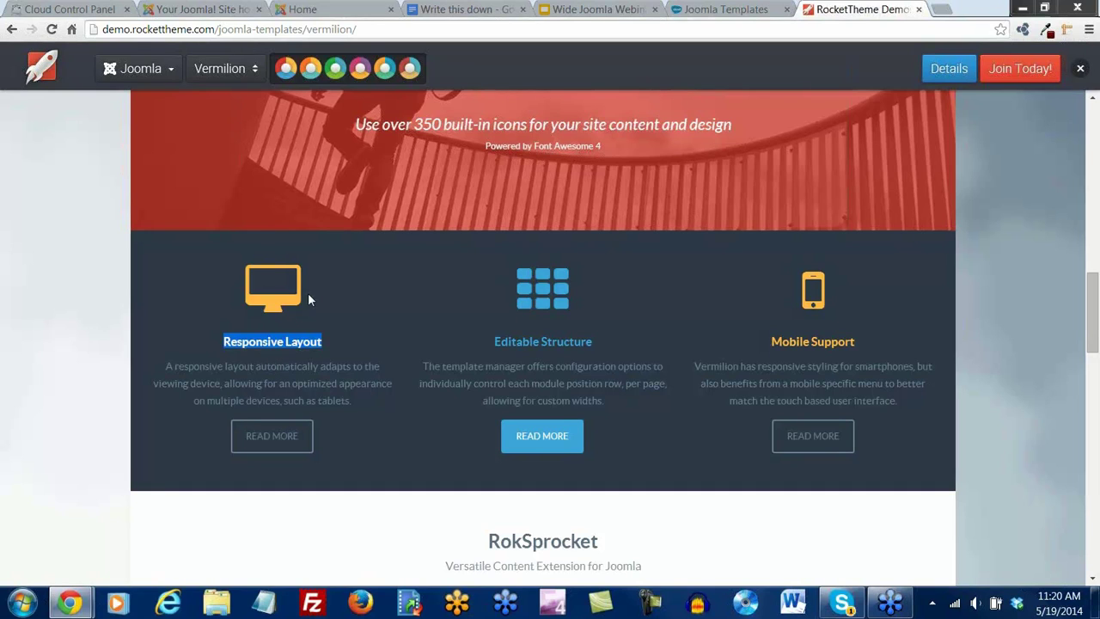
drag(851, 10, 603, 17)
Shrink the Vermilion demo window to view its mobile layout, then dock it back
click(1044, 7)
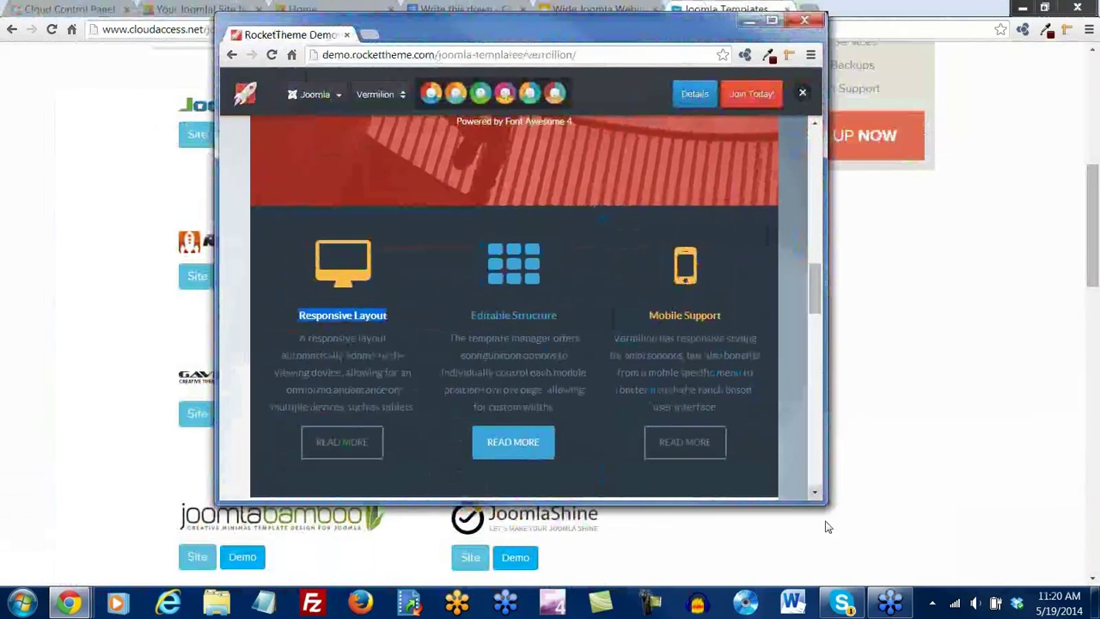
drag(808, 497, 351, 416)
drag(434, 176, 434, 108)
drag(275, 35, 821, 8)
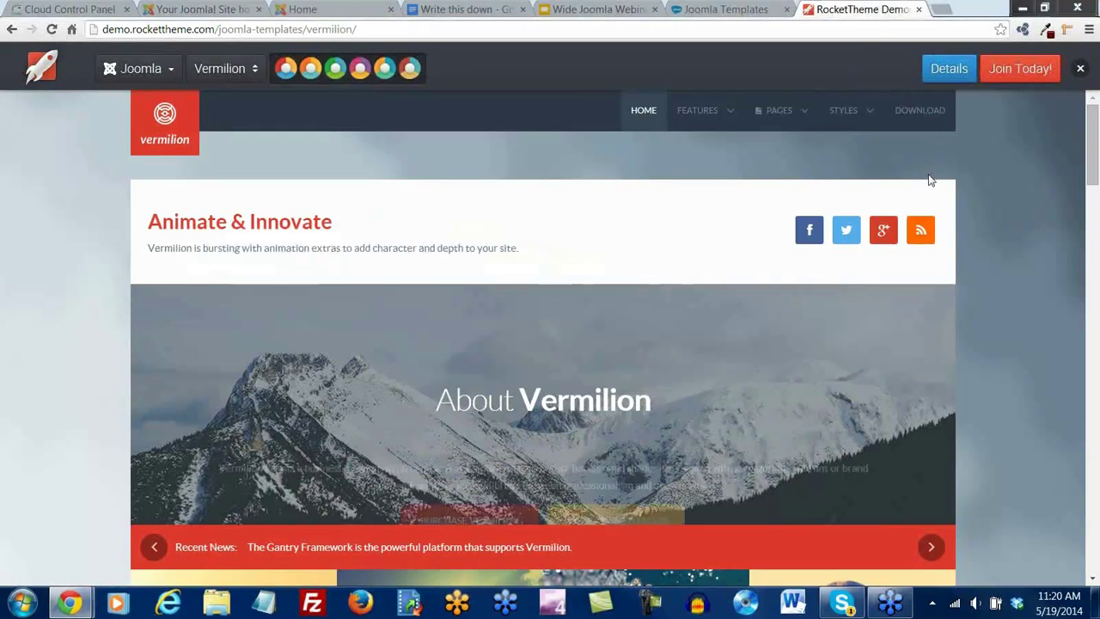
Close the Vermilion demo tab and switch to the art gallery front page
click(919, 9)
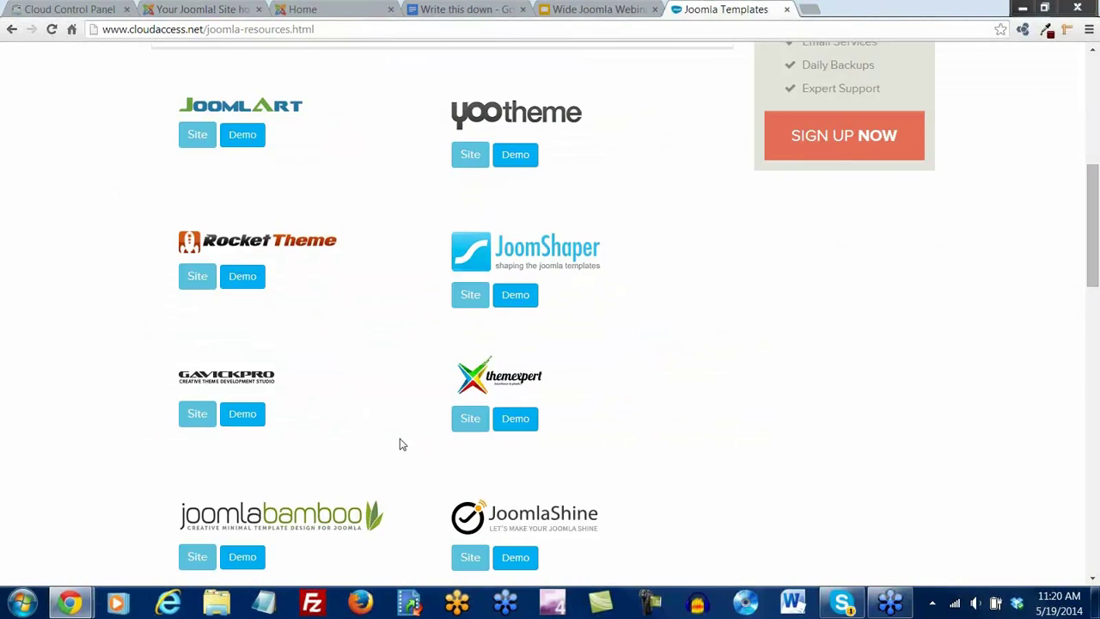
scroll(400, 445, up, 5)
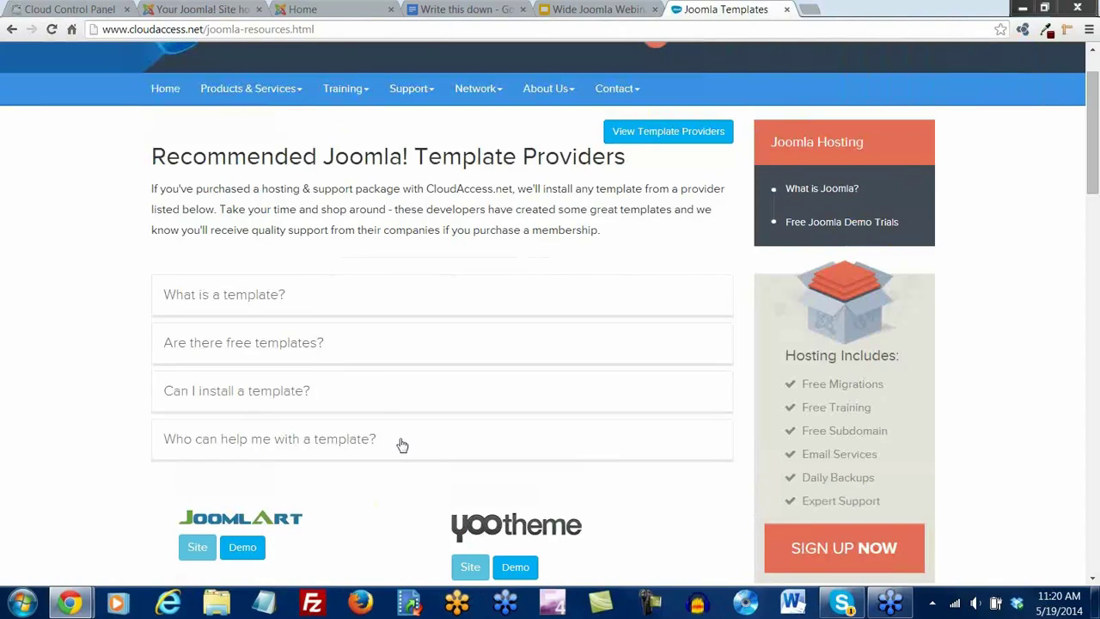
click(307, 10)
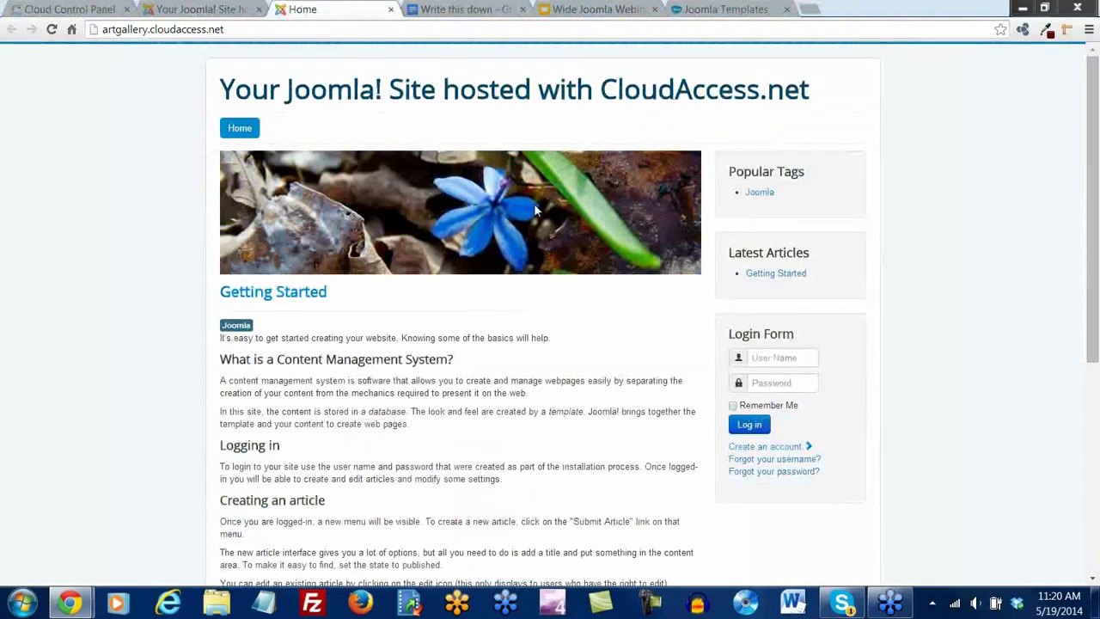
Test the front page in a narrowed separate window, dock it back, then show the Write this down notes
mouse_move(333, 14)
mouse_down()
mouse_move(327, 103)
mouse_move(327, 9)
mouse_up()
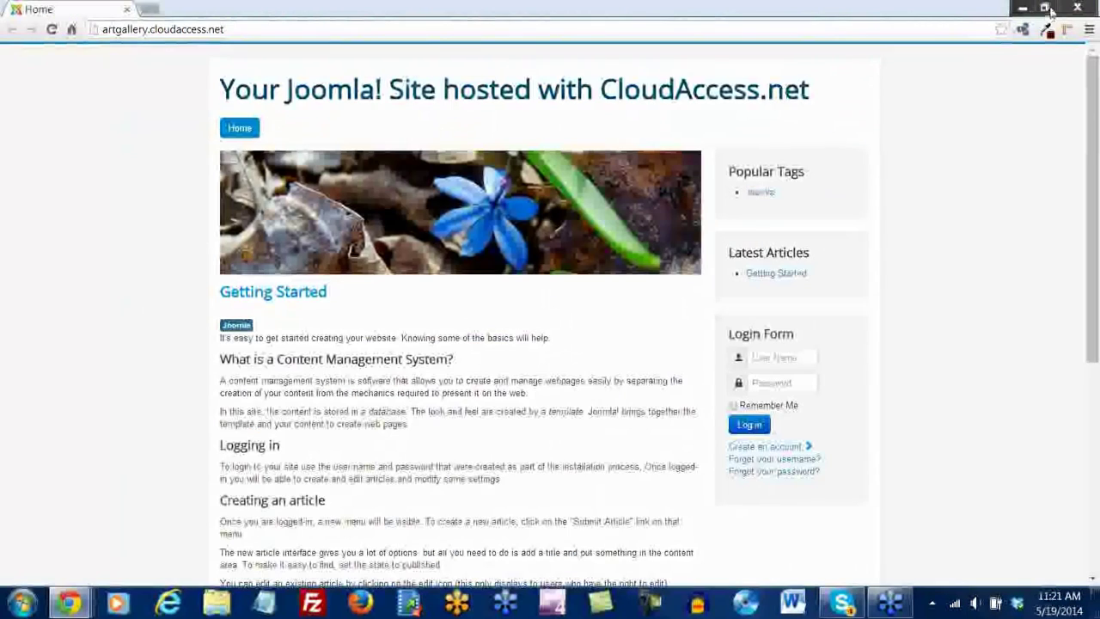
click(1045, 8)
drag(481, 138, 602, 61)
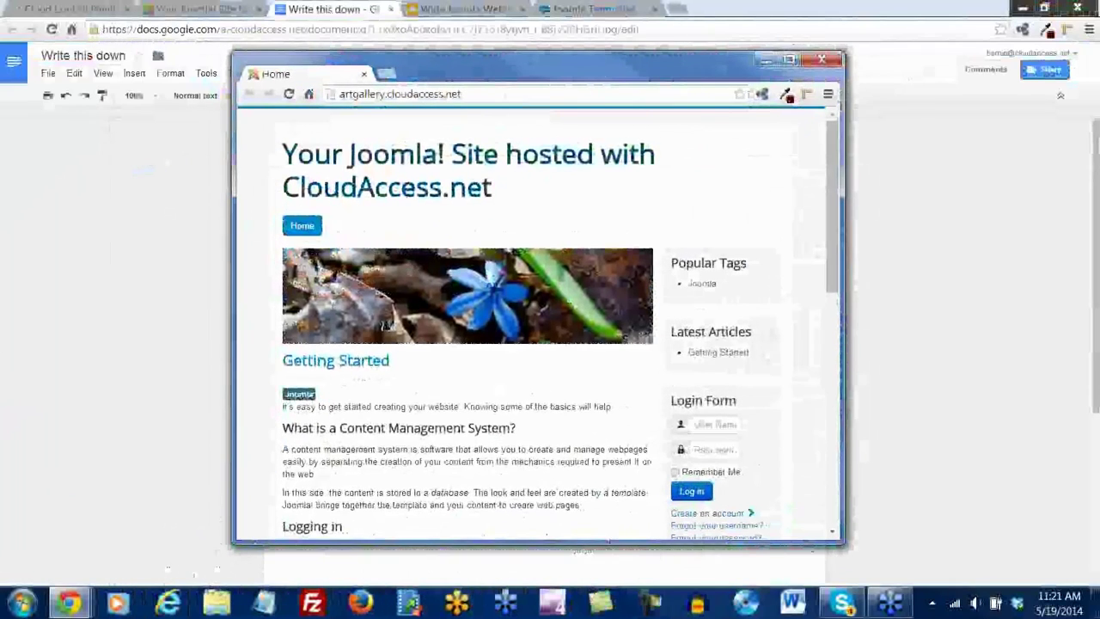
drag(845, 543, 464, 478)
drag(392, 475, 394, 488)
scroll(450, 159, down, 1)
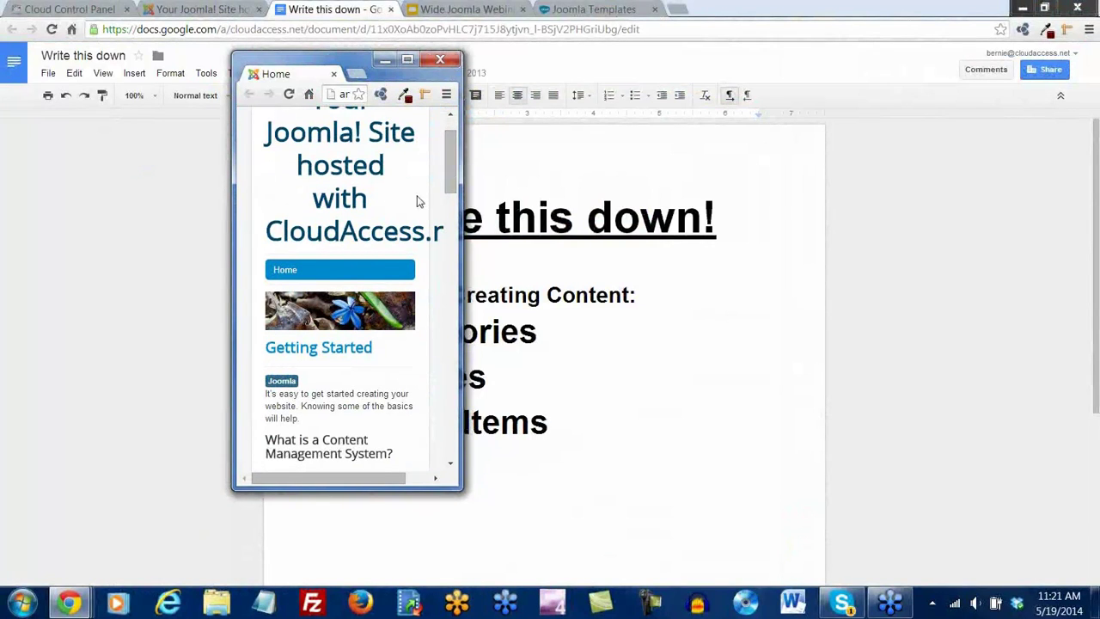
scroll(450, 185, down, 3)
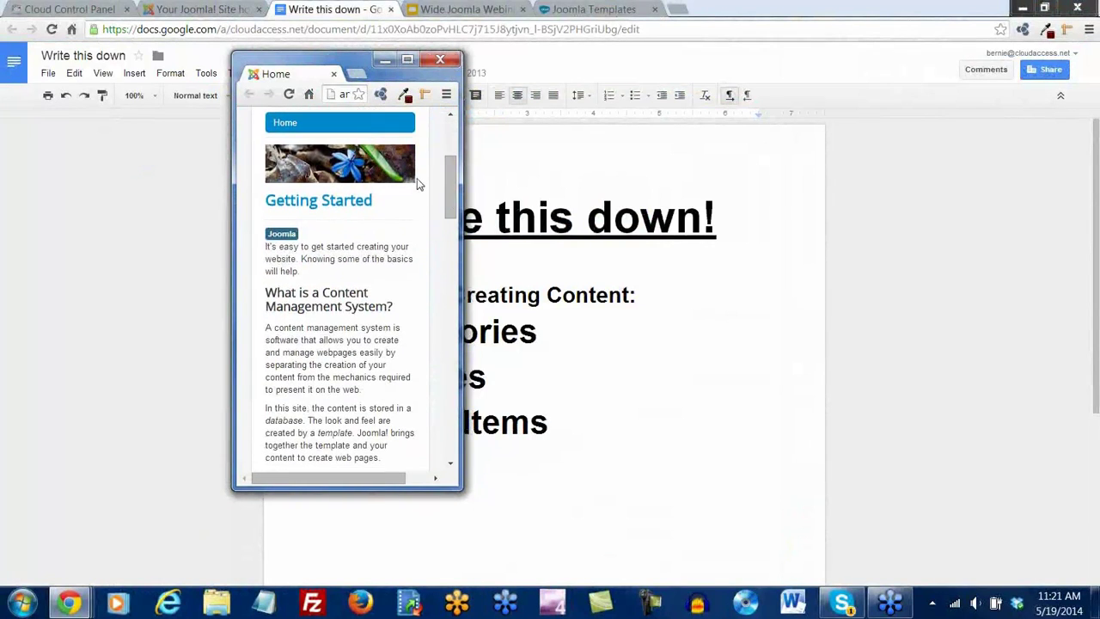
drag(453, 192, 376, 72)
drag(283, 77, 357, 17)
click(358, 18)
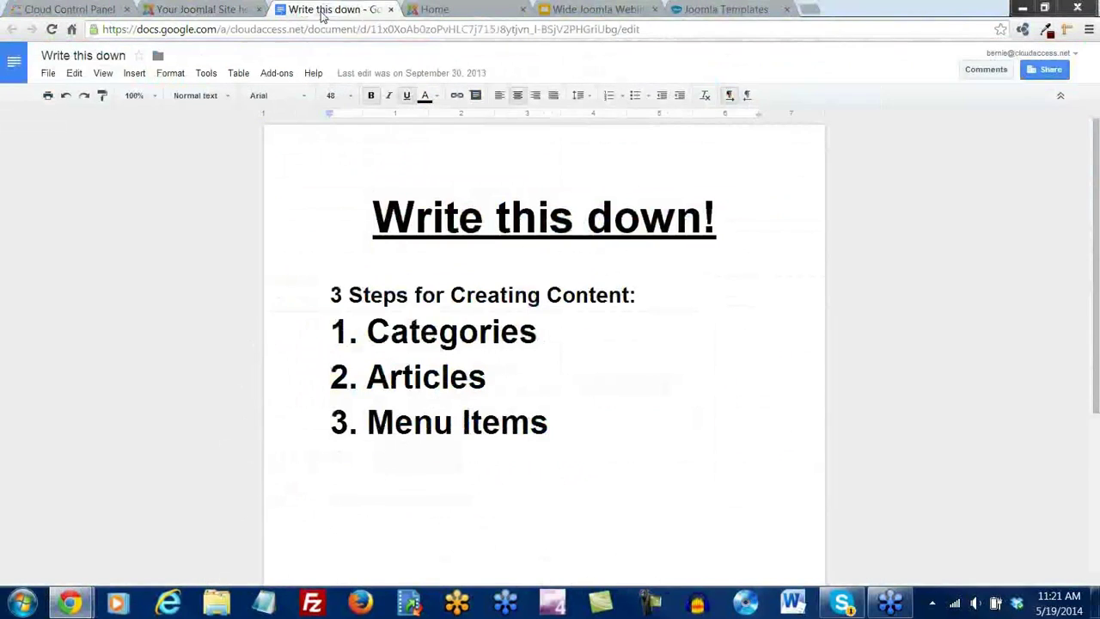
Shrink the administrator Control Panel in its own window to check its reflow, then dock it back
click(211, 10)
drag(211, 11, 338, 129)
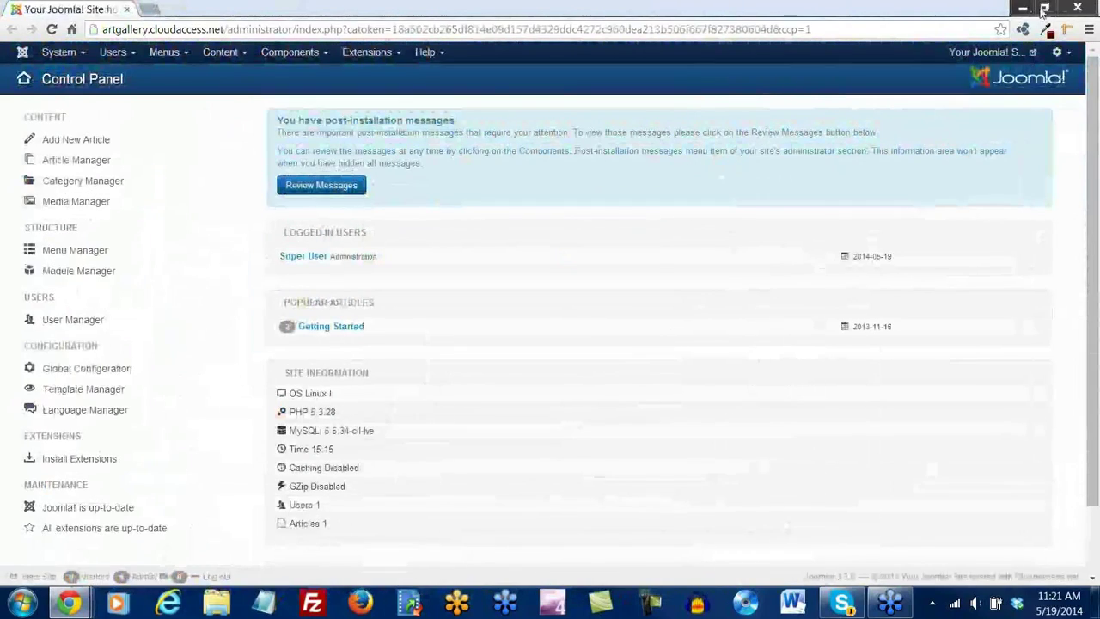
drag(462, 10, 518, 76)
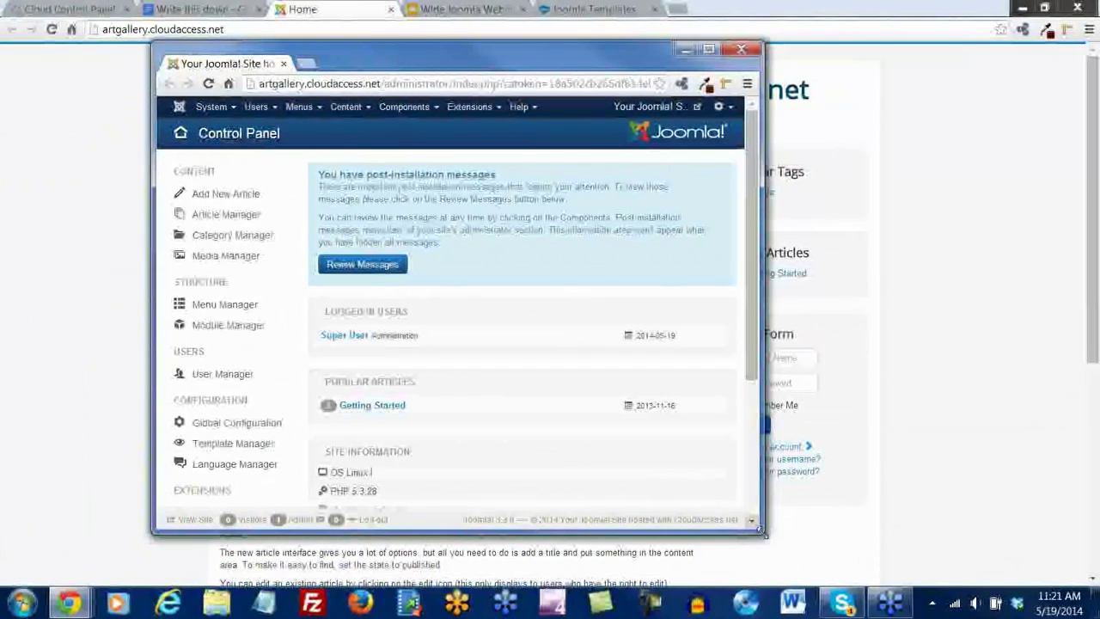
drag(759, 534, 810, 441)
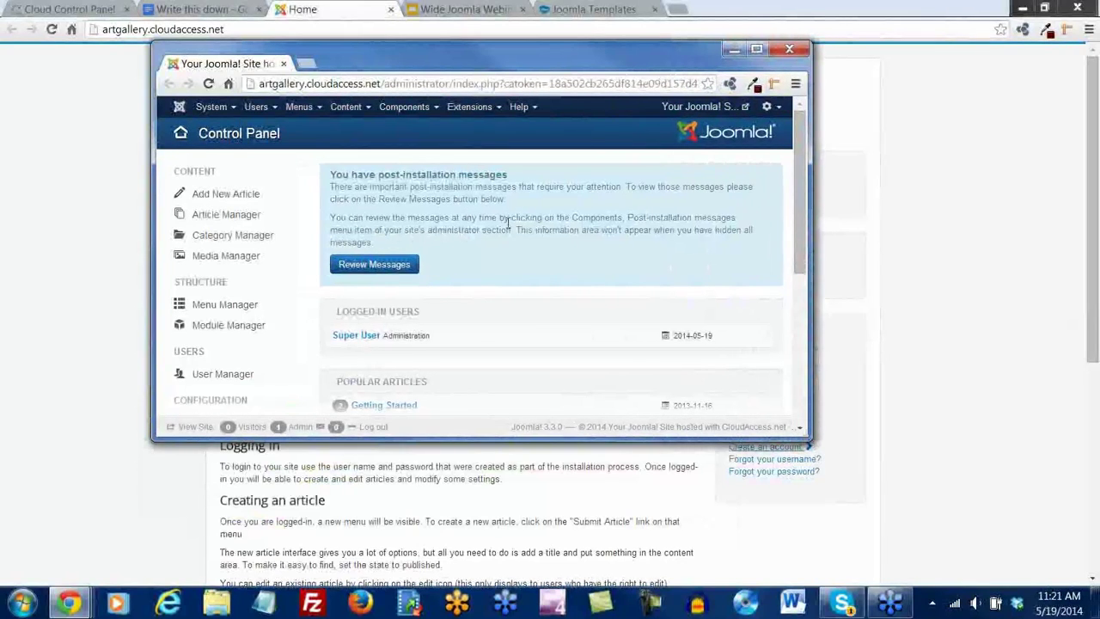
scroll(509, 226, down, 10)
scroll(508, 226, up, 10)
drag(249, 65, 477, 12)
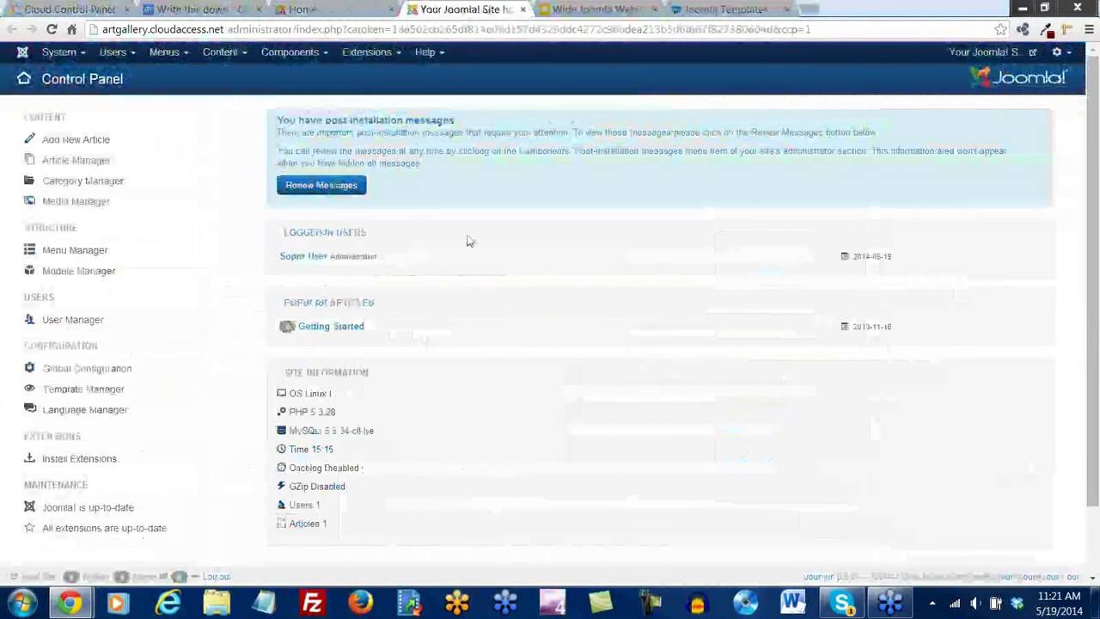
click(342, 12)
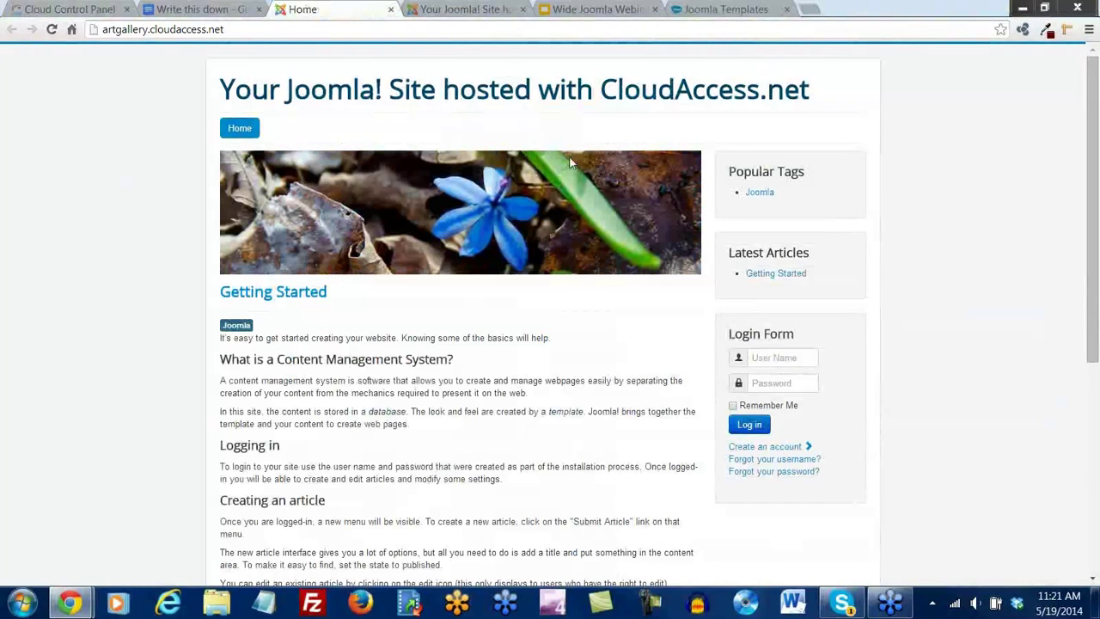
click(457, 10)
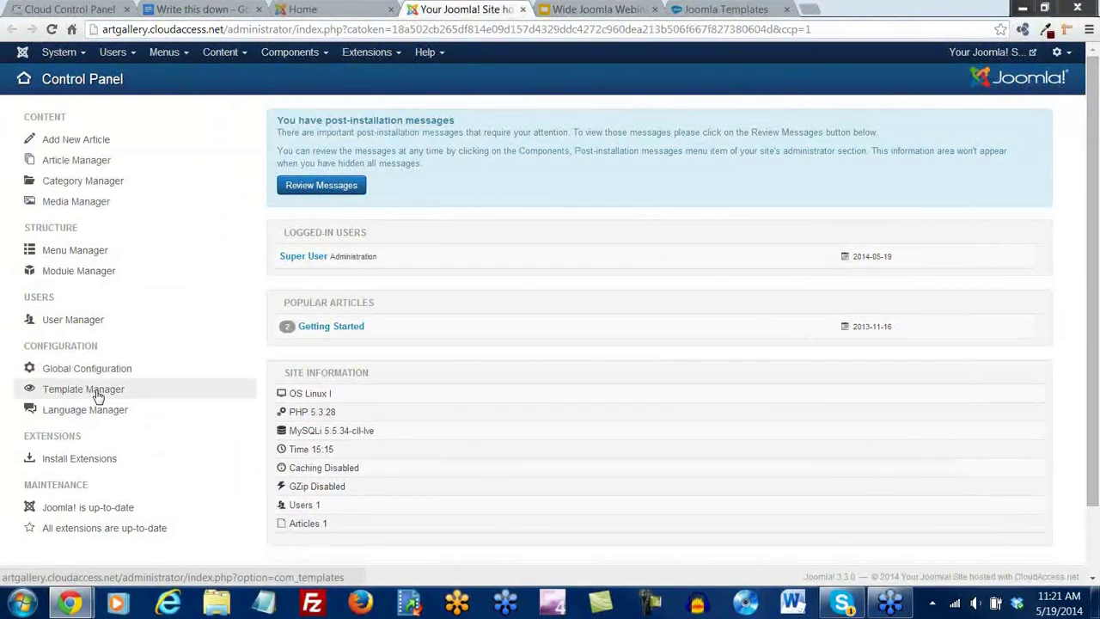
In Extensions > Template Manager, set Hathor - Default as the default administrator style
click(400, 55)
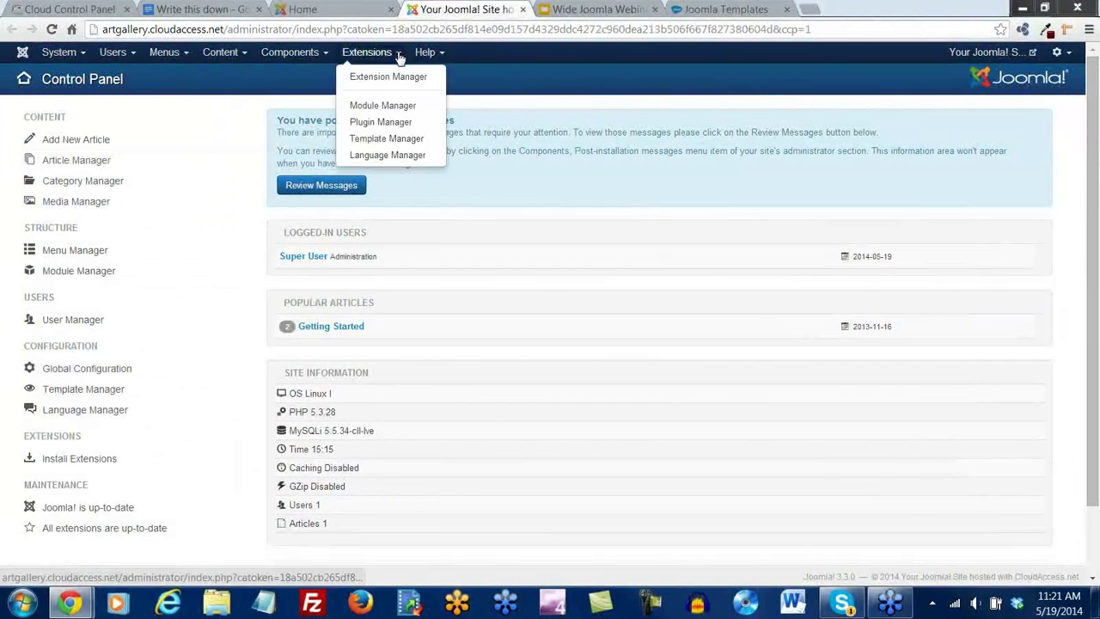
click(400, 142)
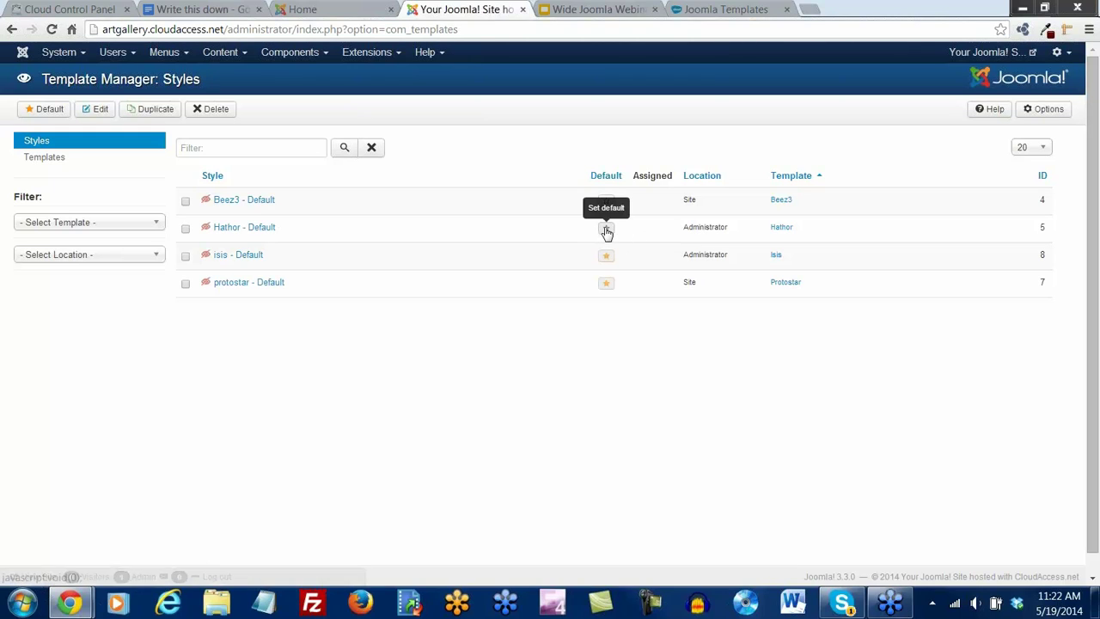
click(606, 230)
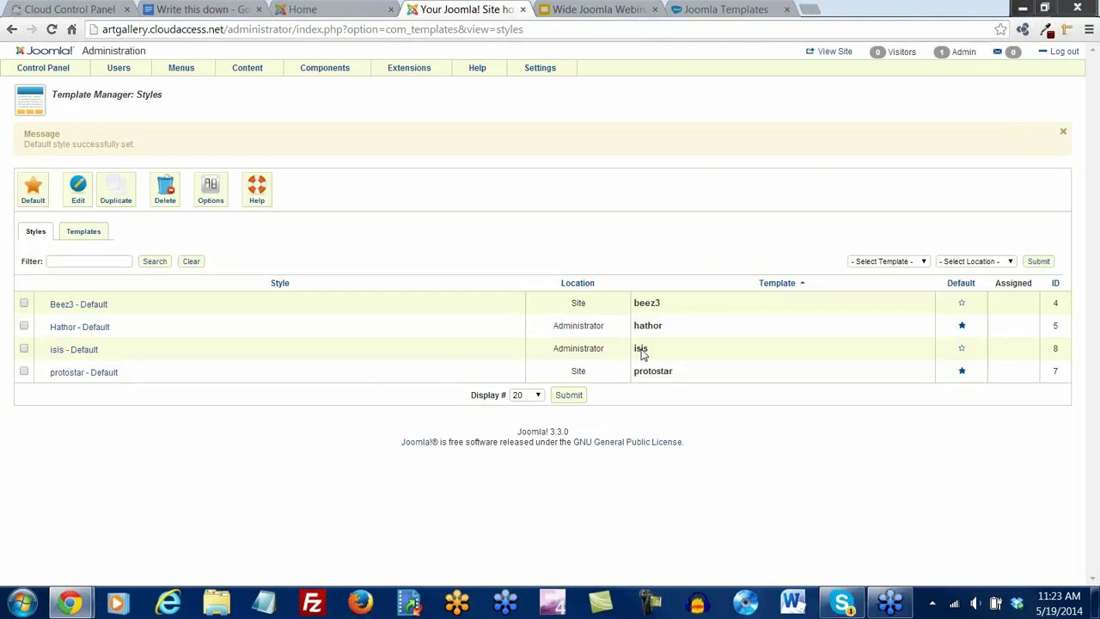
Make isis the administrator default again and Beez3 - Default the site default template
click(962, 349)
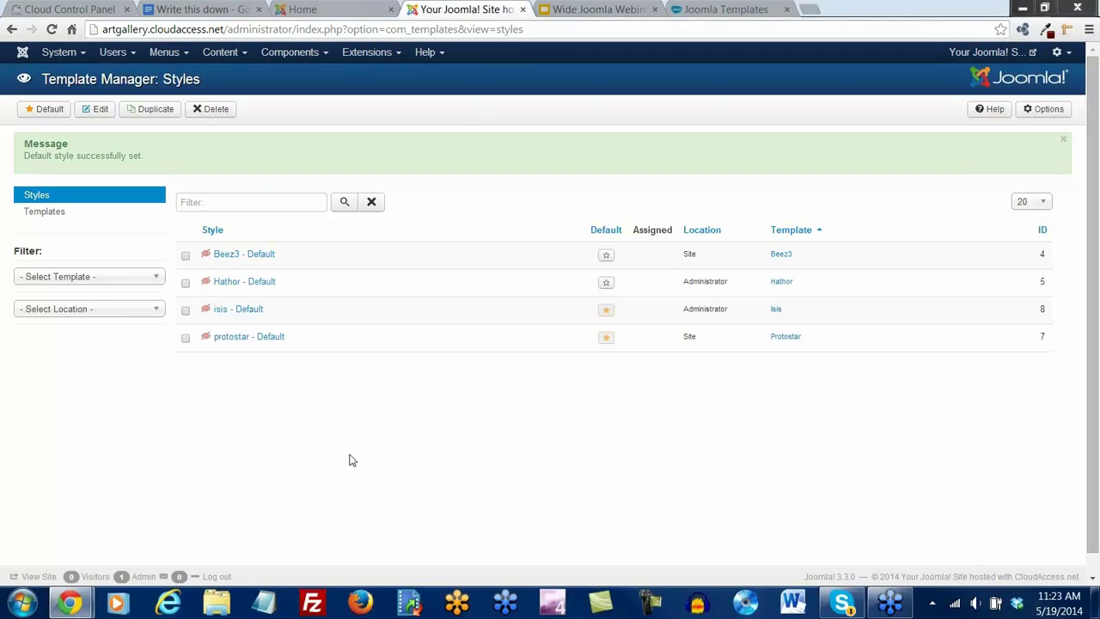
click(607, 257)
drag(316, 12, 460, 10)
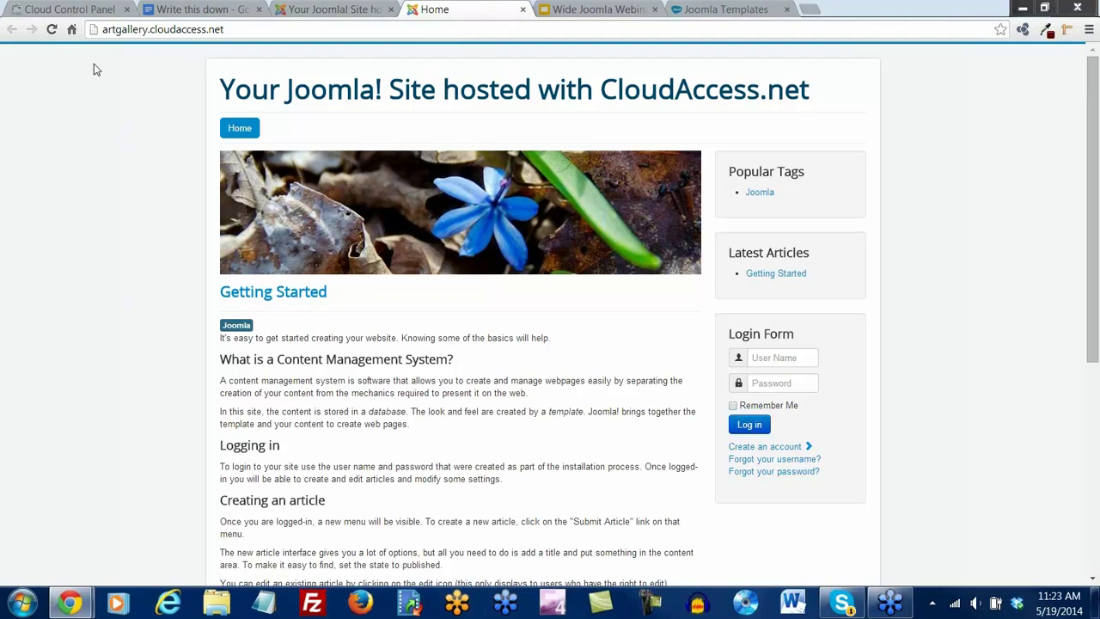
Reload the home page in Beez3 and narrow it in a floating window to preview mobile layout
click(51, 31)
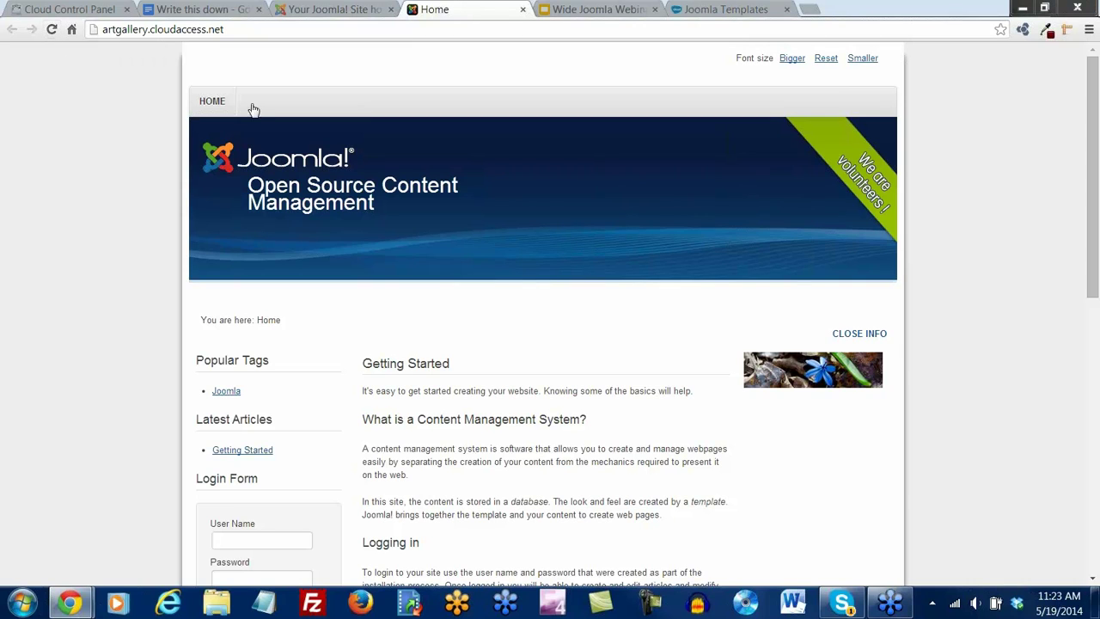
drag(456, 12, 328, 88)
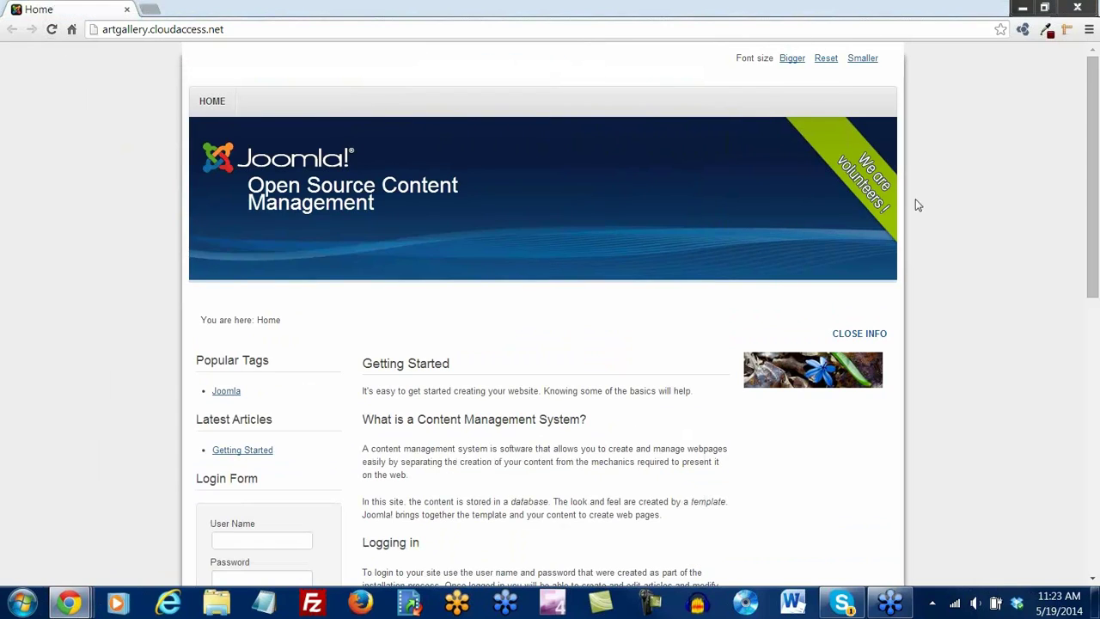
click(1046, 7)
drag(531, 89, 596, 66)
drag(753, 532, 291, 424)
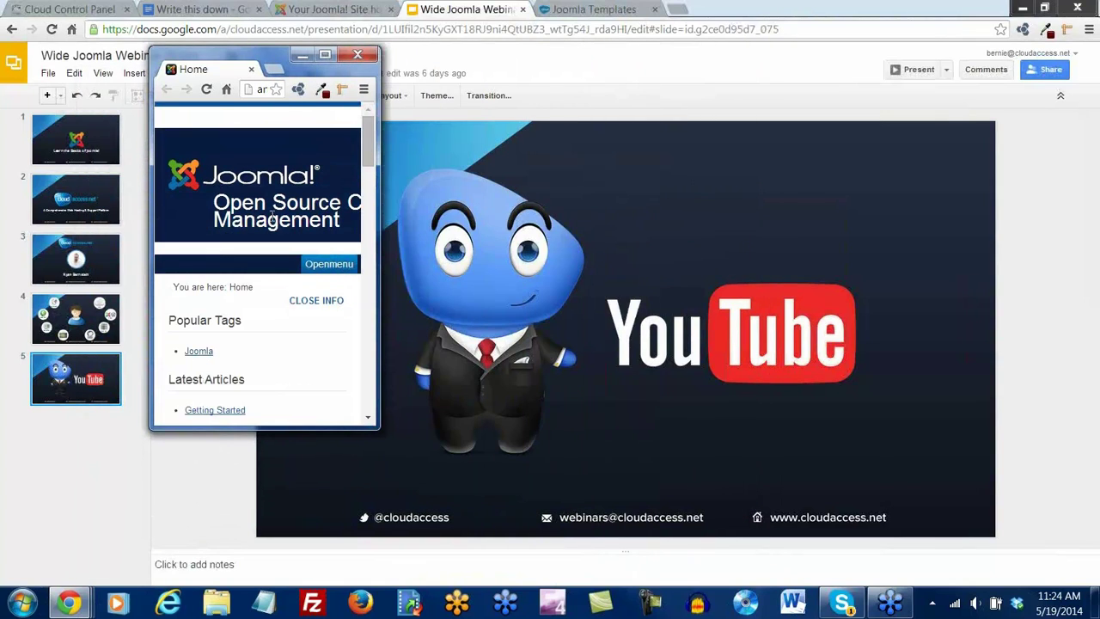
Scroll through the narrow Beez3 home page, then dock it back and review it full width
scroll(284, 267, down, 5)
scroll(284, 266, down, 10)
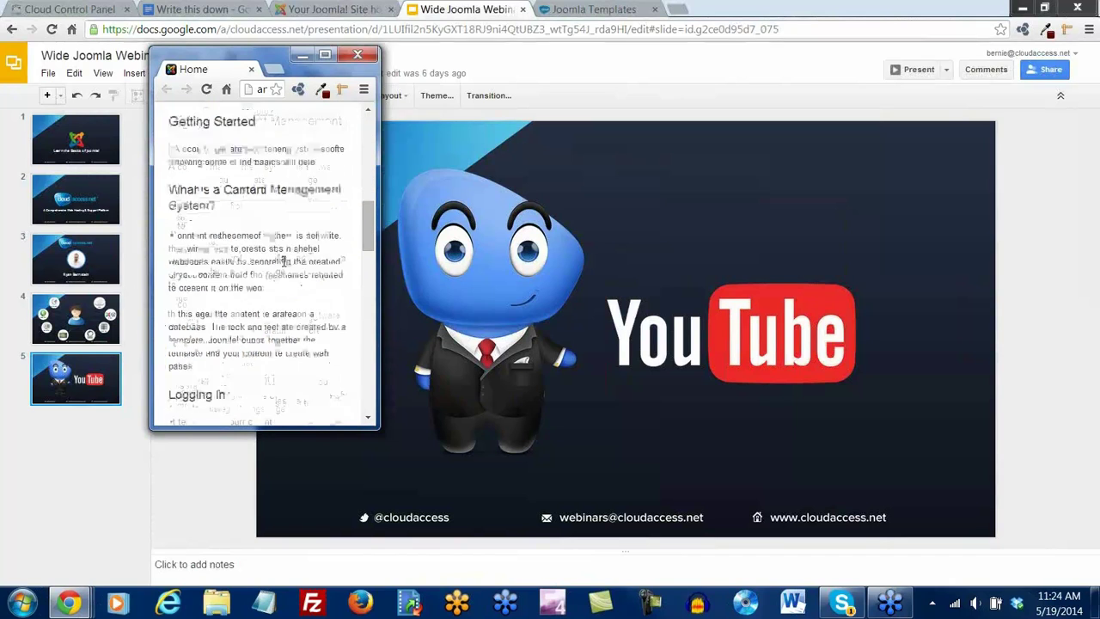
scroll(282, 260, down, 4)
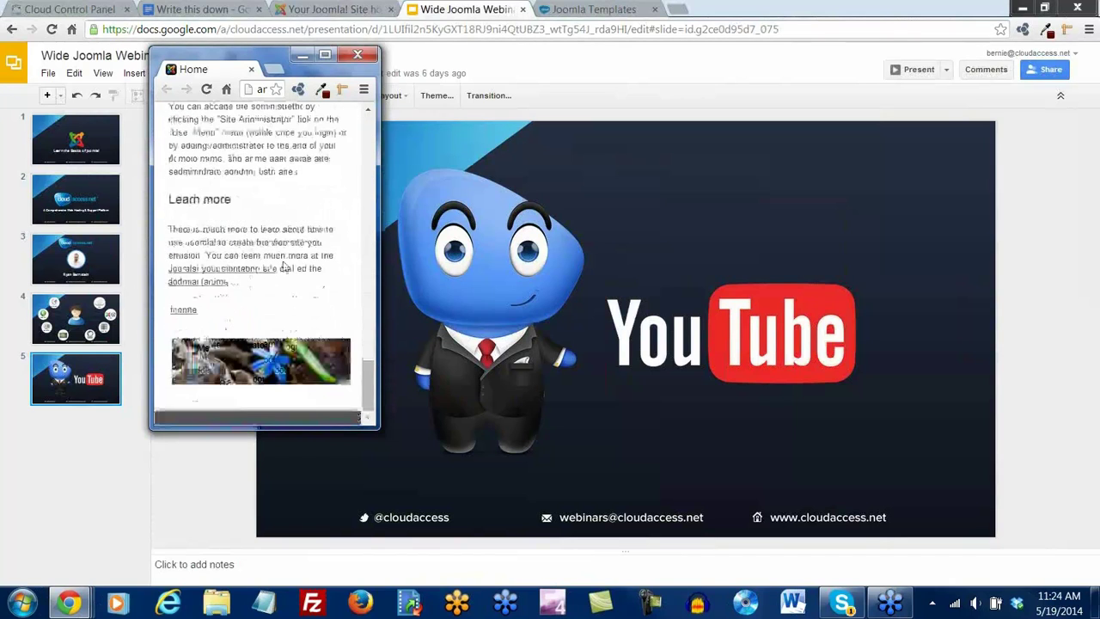
scroll(283, 261, up, 8)
scroll(284, 261, up, 8)
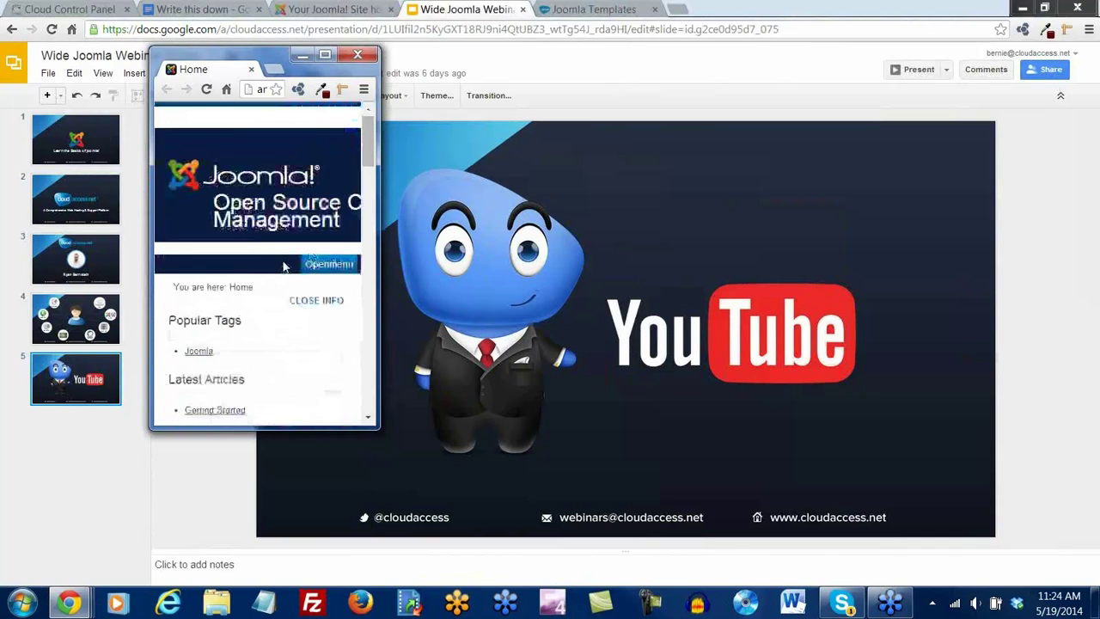
drag(186, 72, 426, 12)
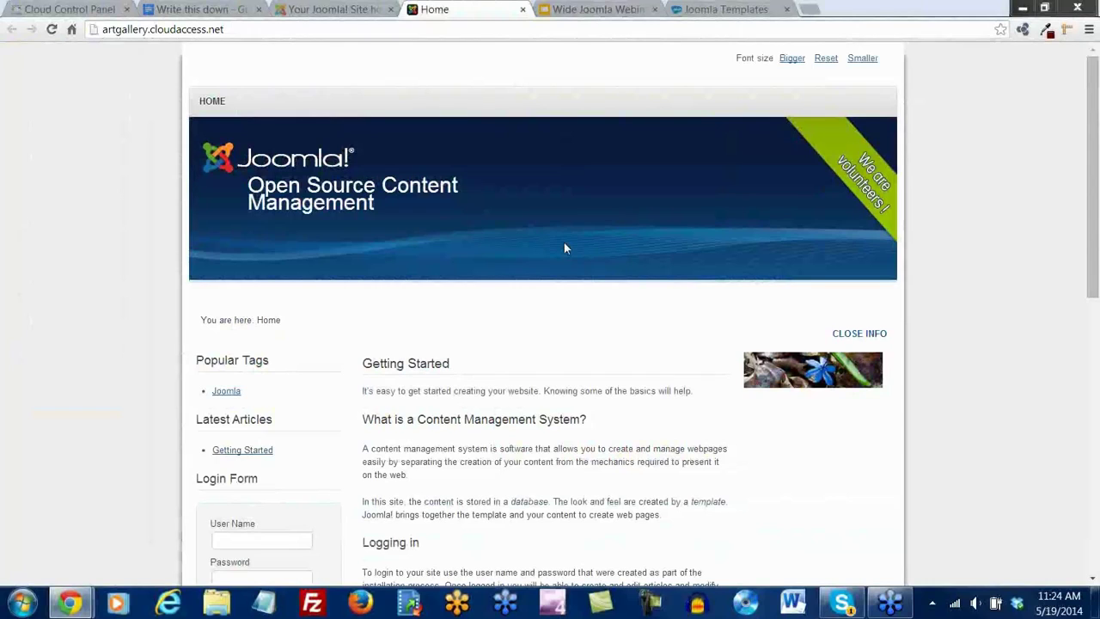
scroll(564, 248, down, 6)
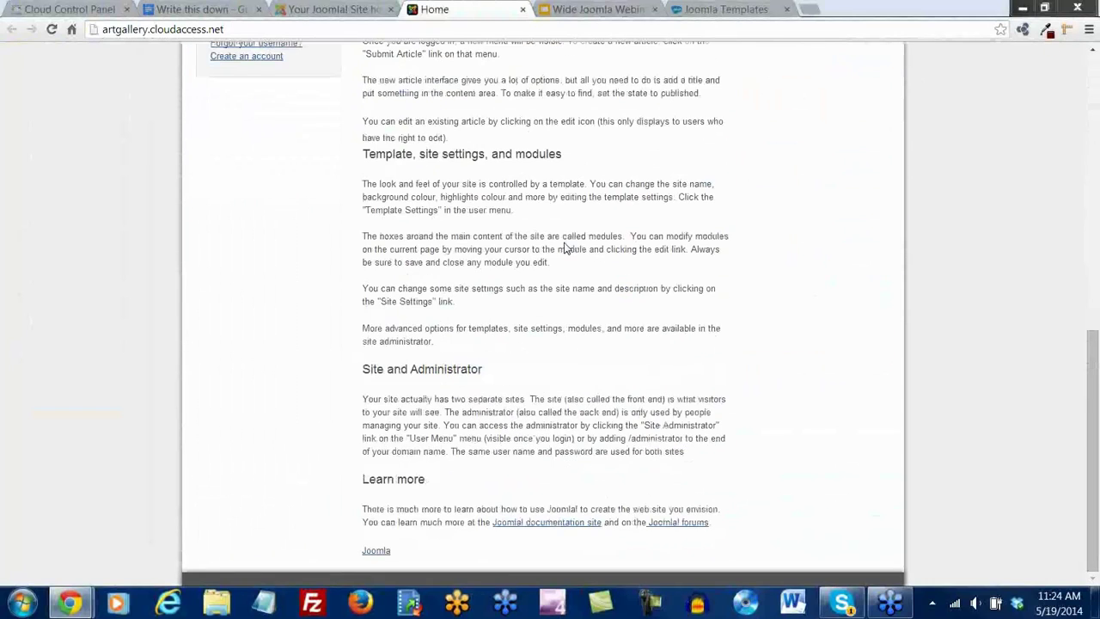
scroll(565, 249, up, 8)
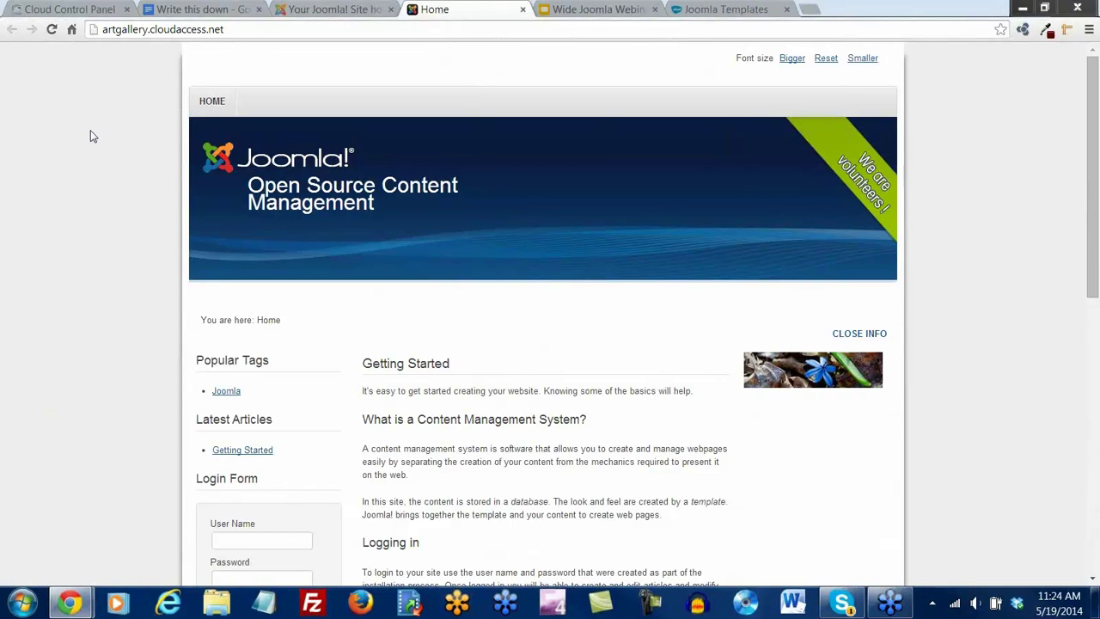
Set protostar - Default as the site default template again and reload the home page
click(360, 12)
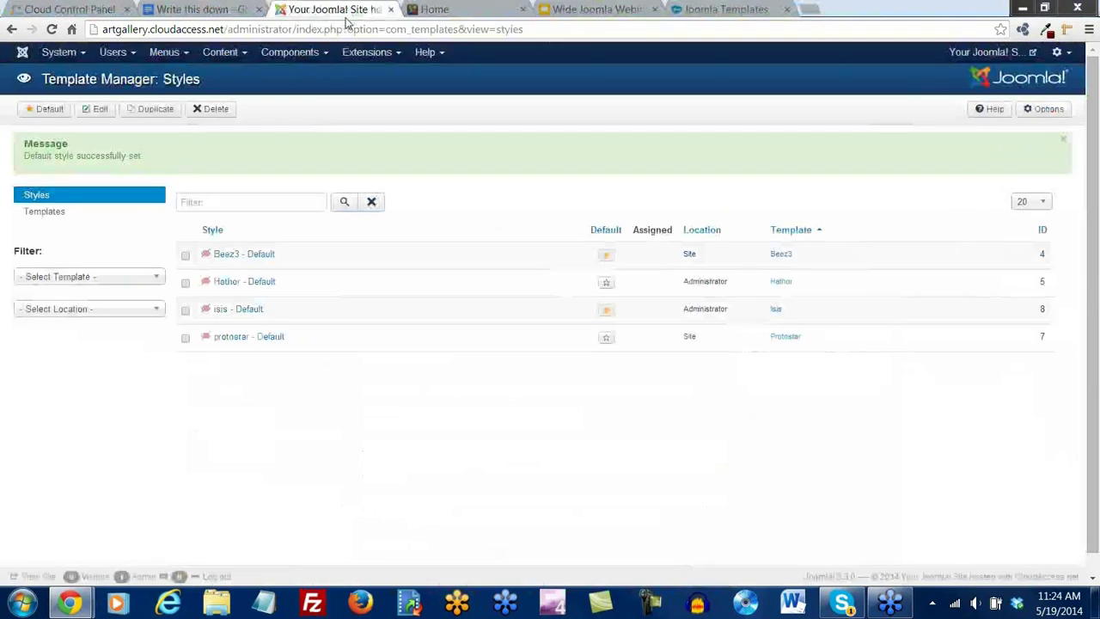
click(606, 337)
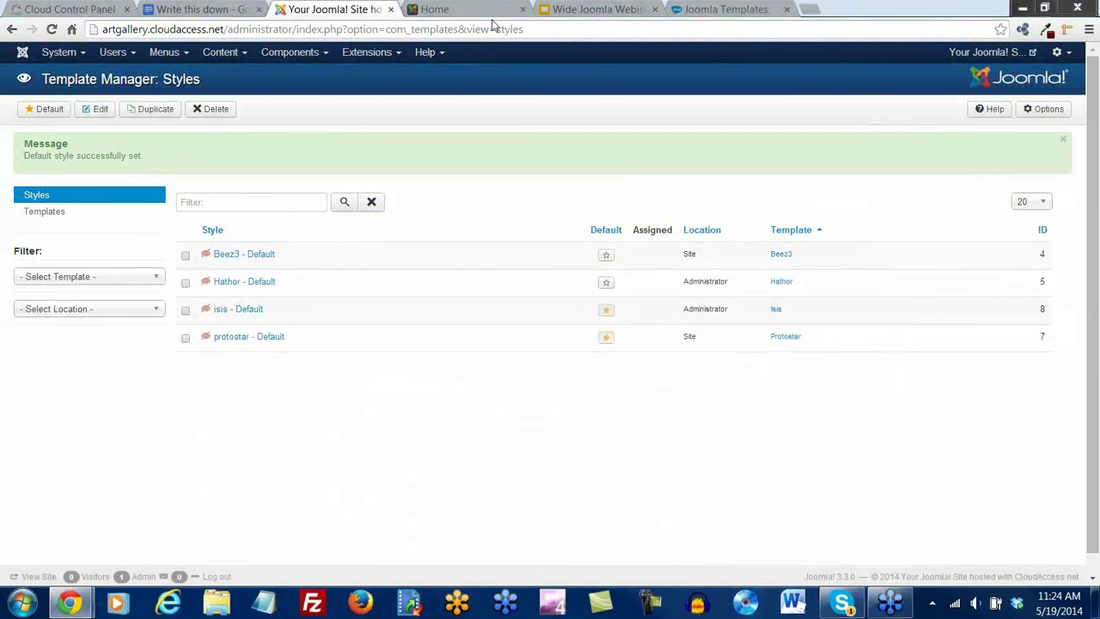
click(445, 12)
click(49, 30)
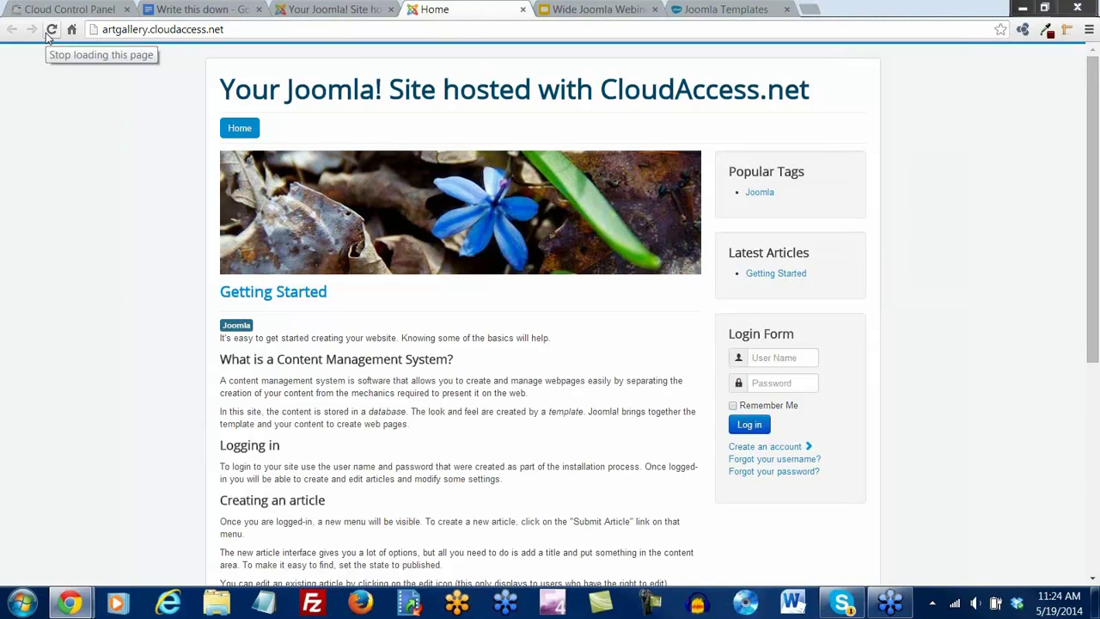
Navigate CloudAccess.net Training > Tutorials to the Joomla! 3 knowledgebase category
click(732, 12)
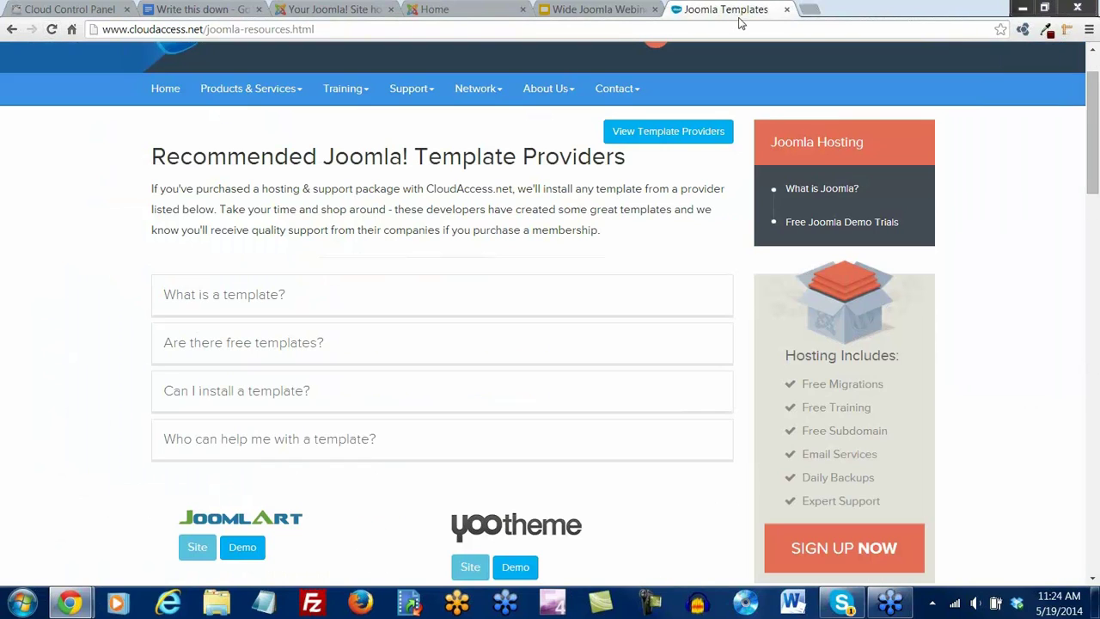
scroll(671, 211, up, 1)
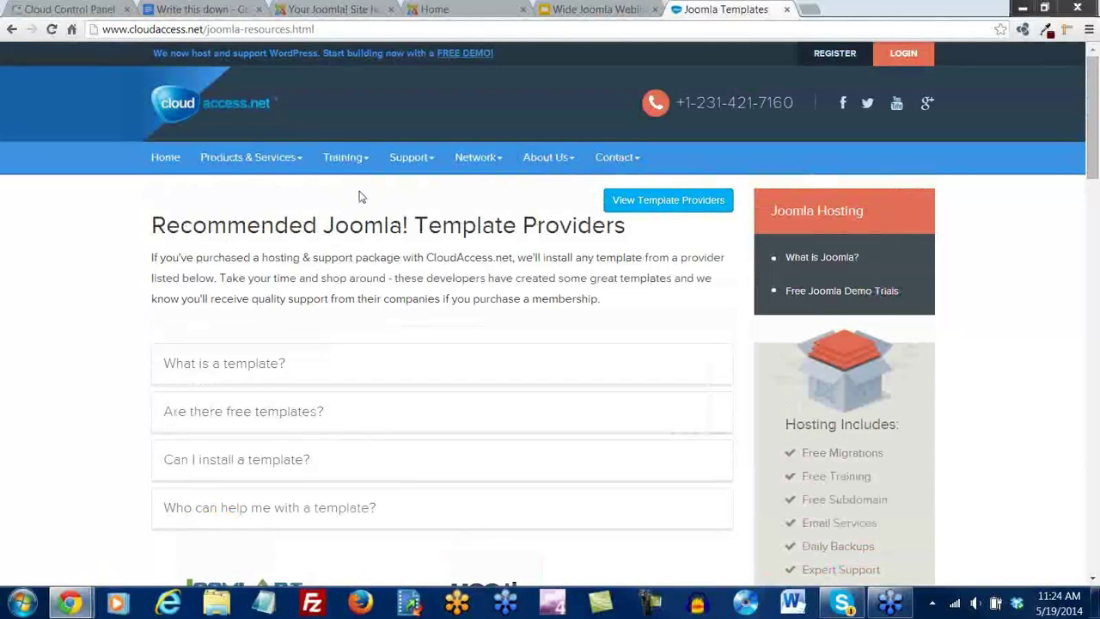
click(364, 160)
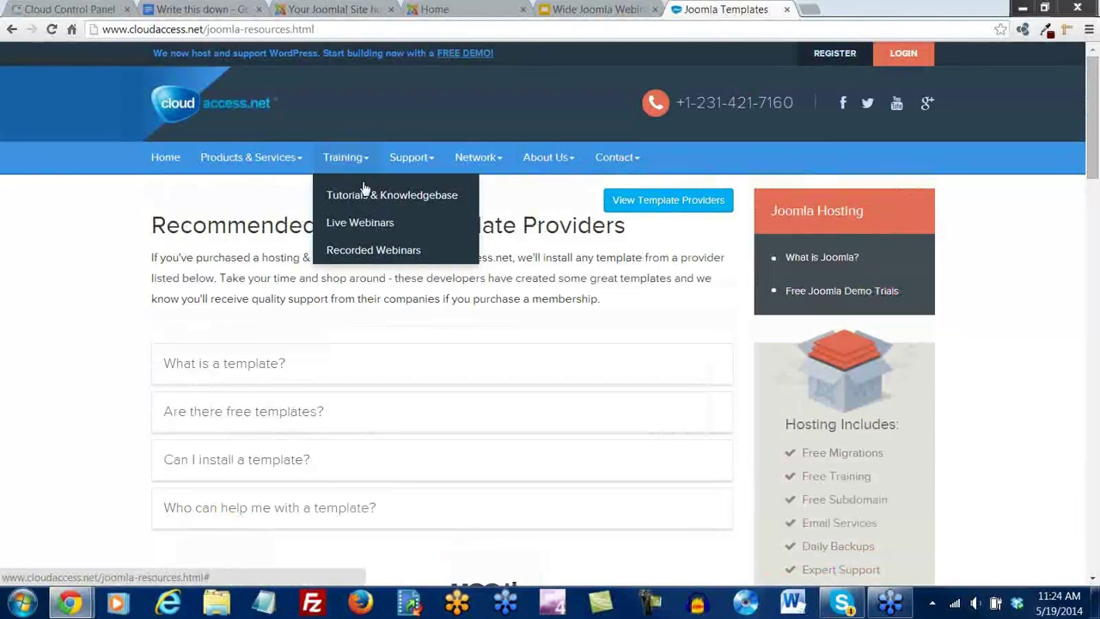
click(367, 198)
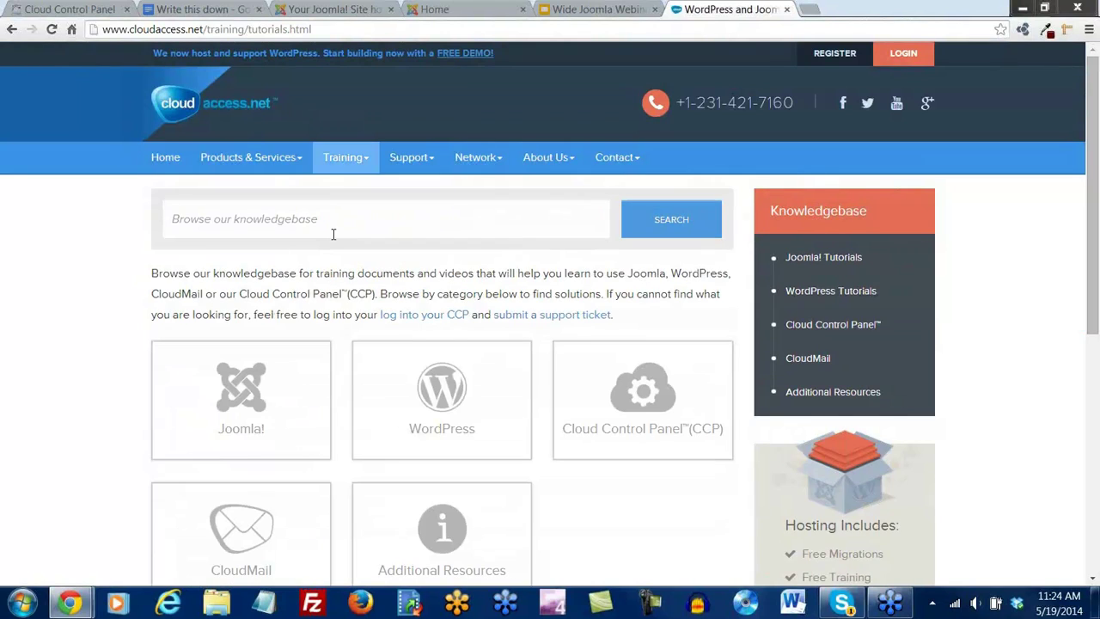
scroll(333, 237, down, 2)
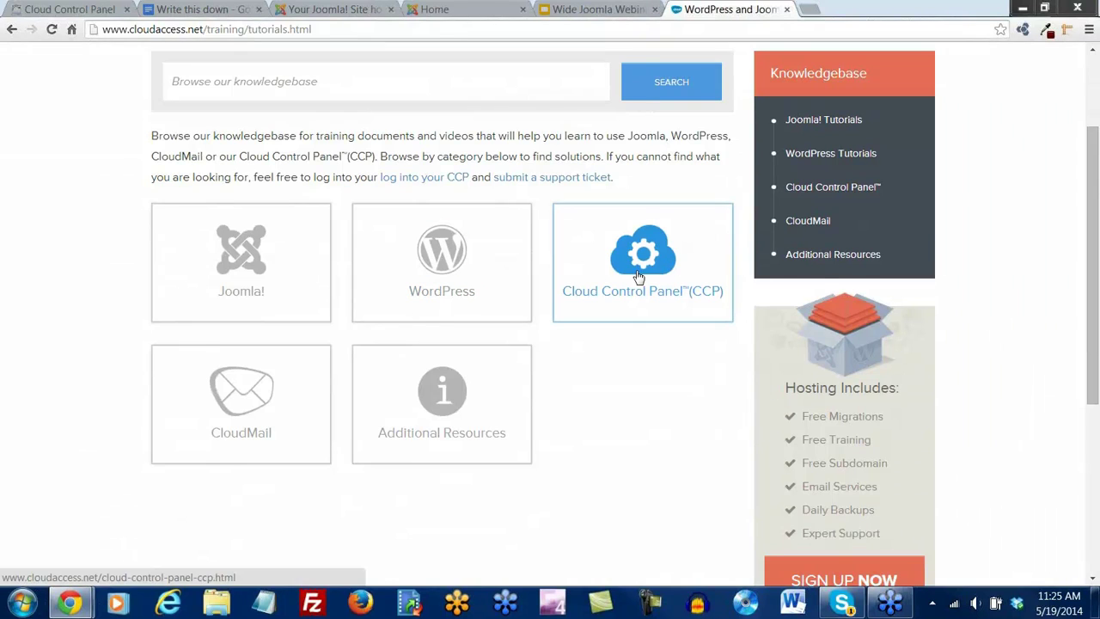
click(243, 255)
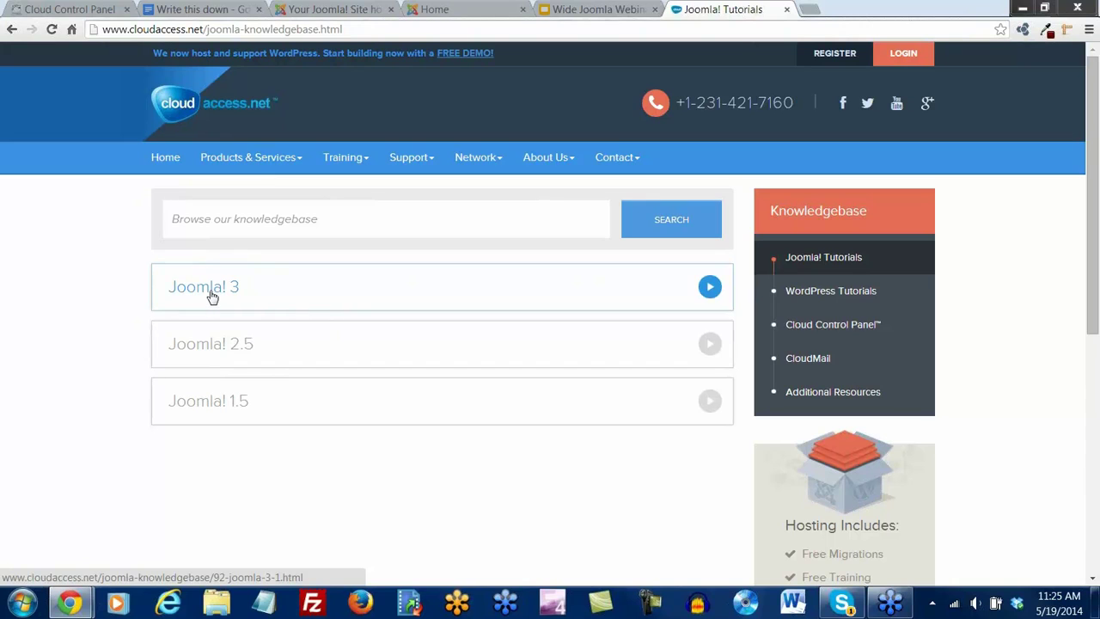
click(211, 292)
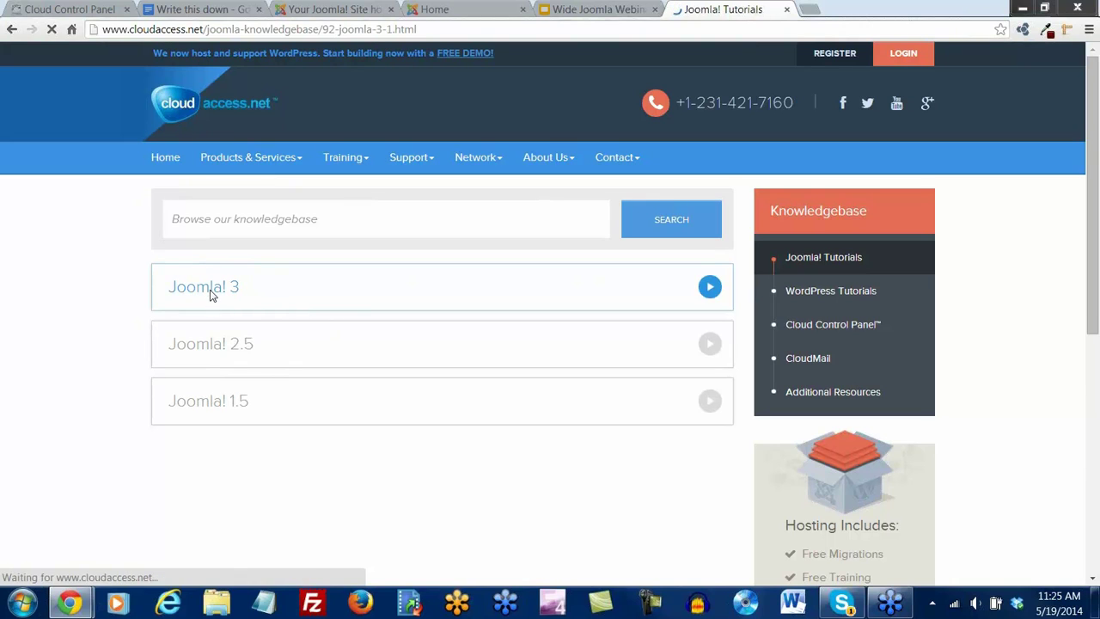
scroll(127, 293, down, 3)
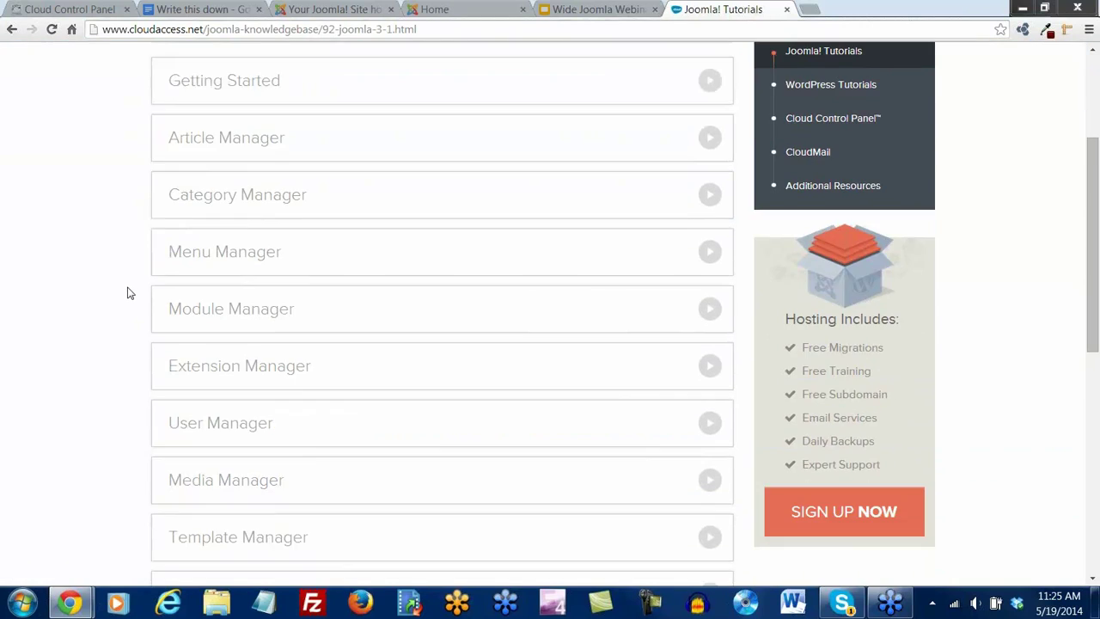
Glance at the Getting Started tutorials, then open the Protostar Responsive Template list
click(239, 86)
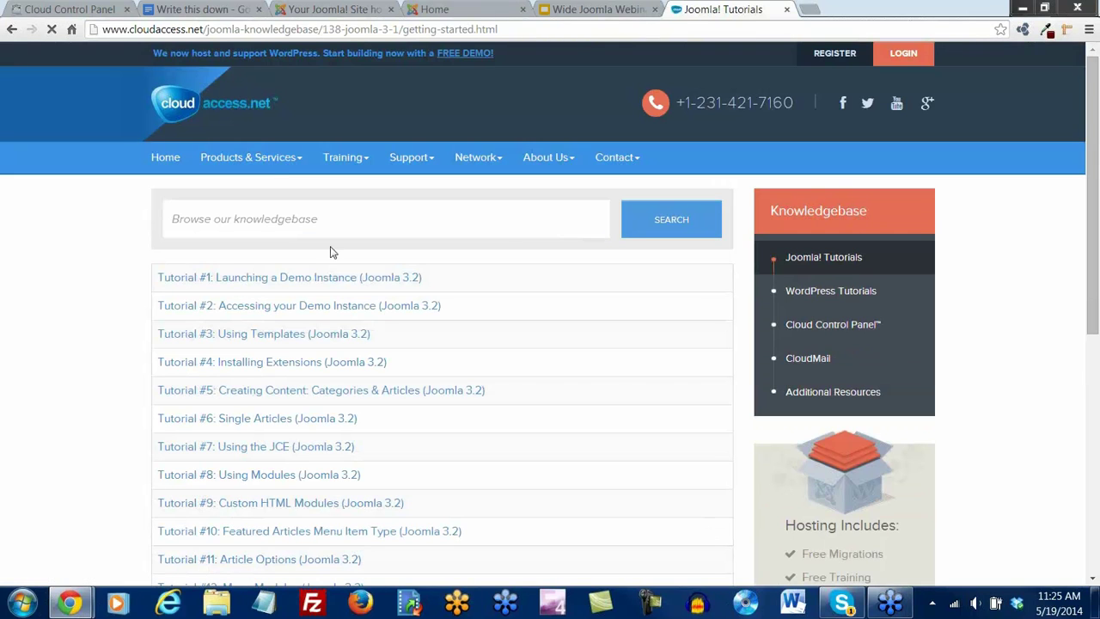
scroll(323, 232, down, 1)
scroll(301, 381, down, 2)
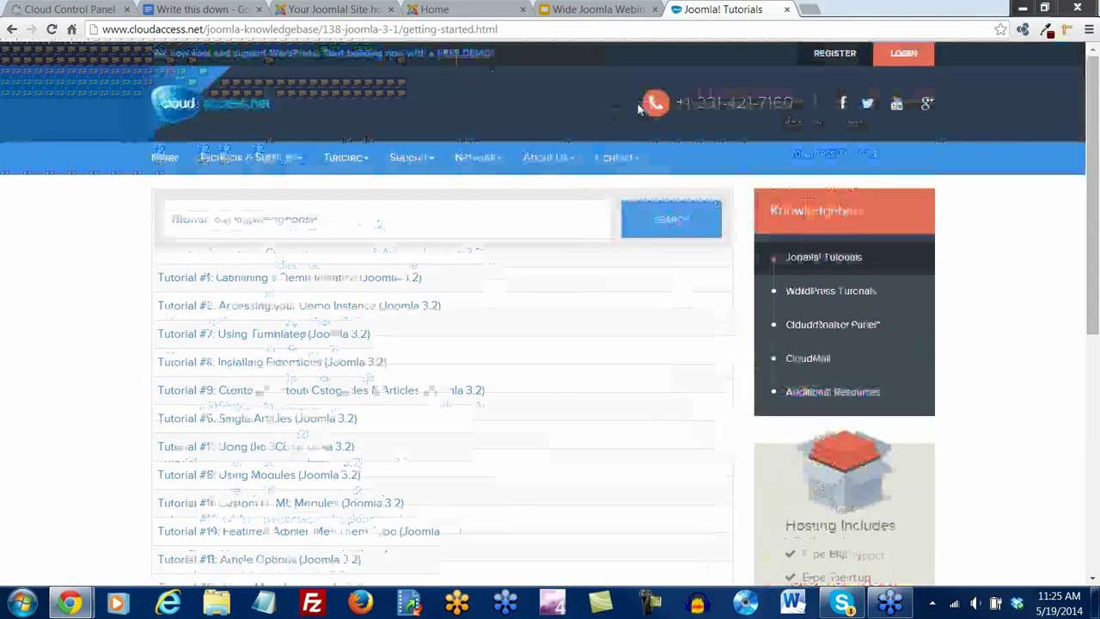
click(10, 31)
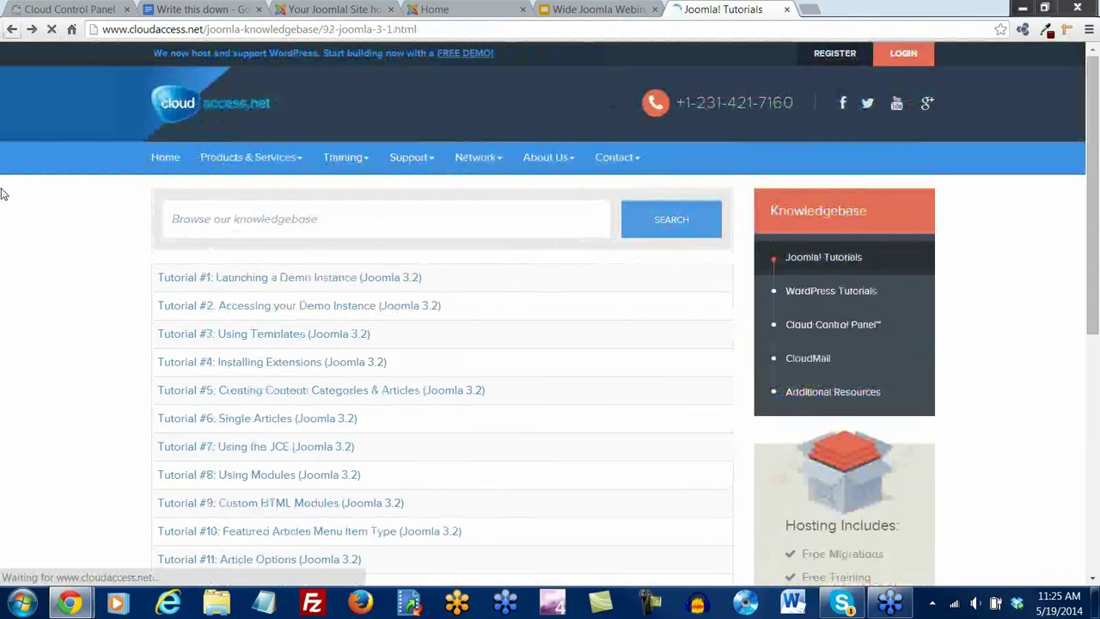
scroll(461, 349, down, 1)
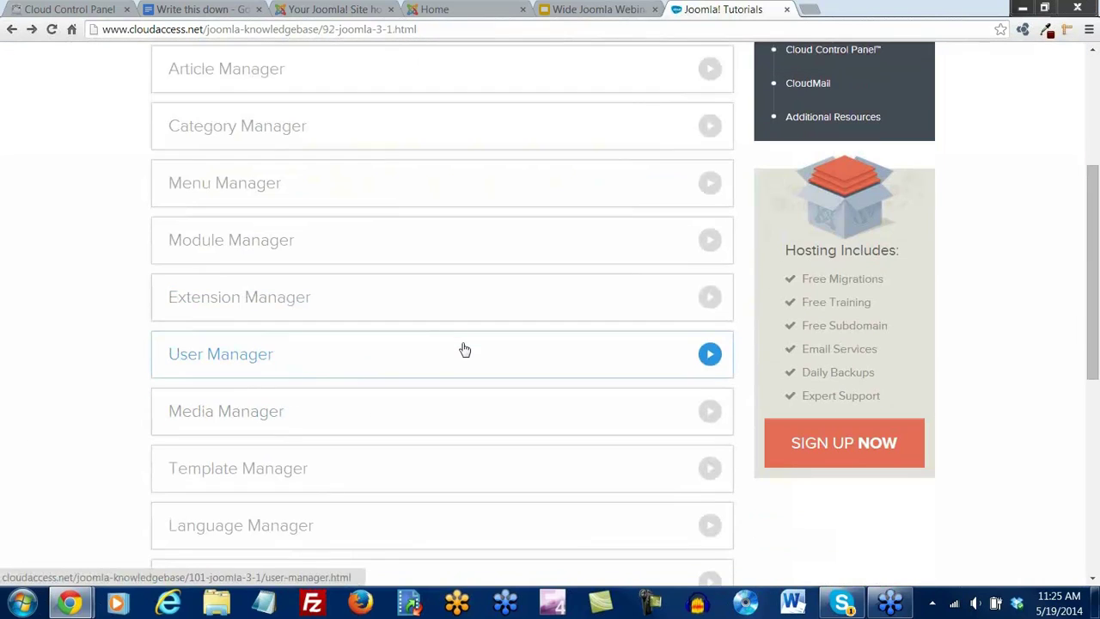
scroll(465, 349, down, 2)
scroll(464, 349, down, 3)
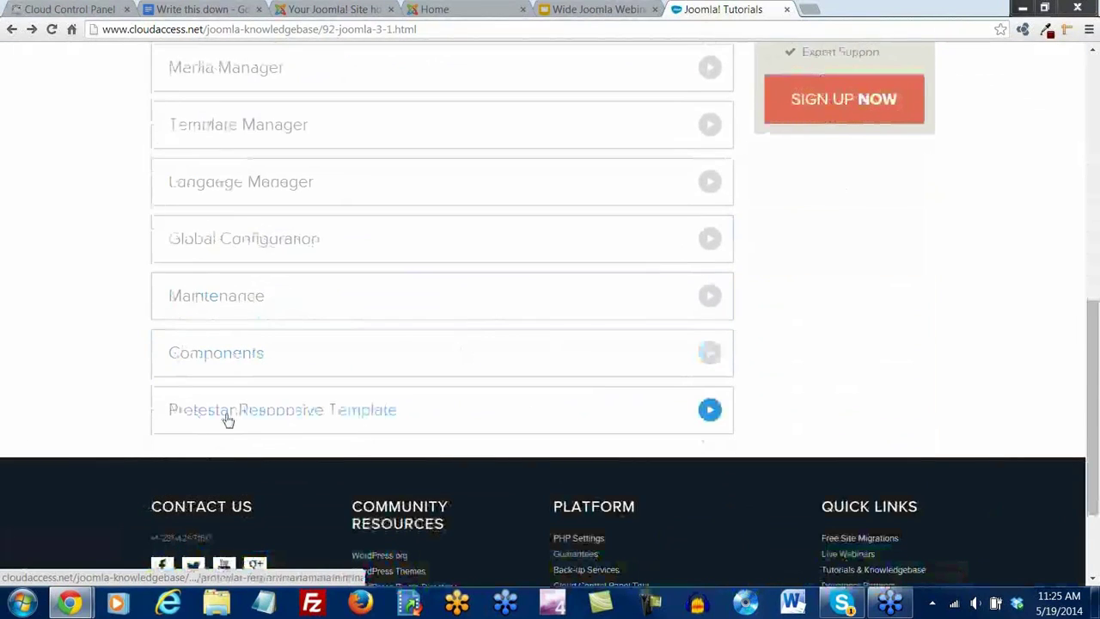
click(283, 417)
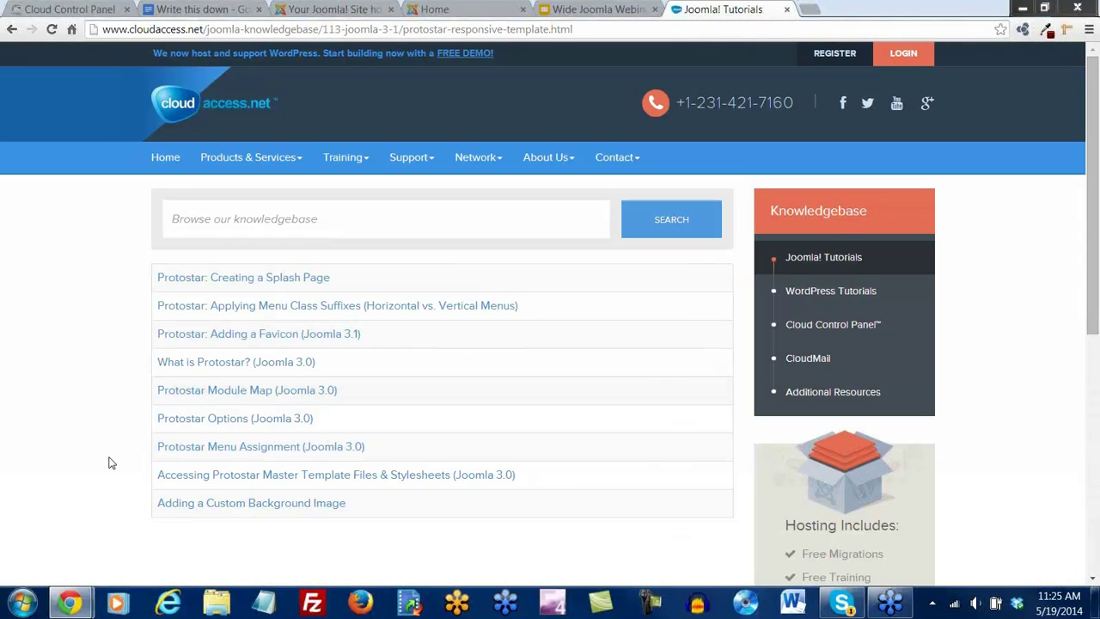
Open the Protostar Module Map (Joomla 3.0) article and scroll through its module position diagram
click(244, 399)
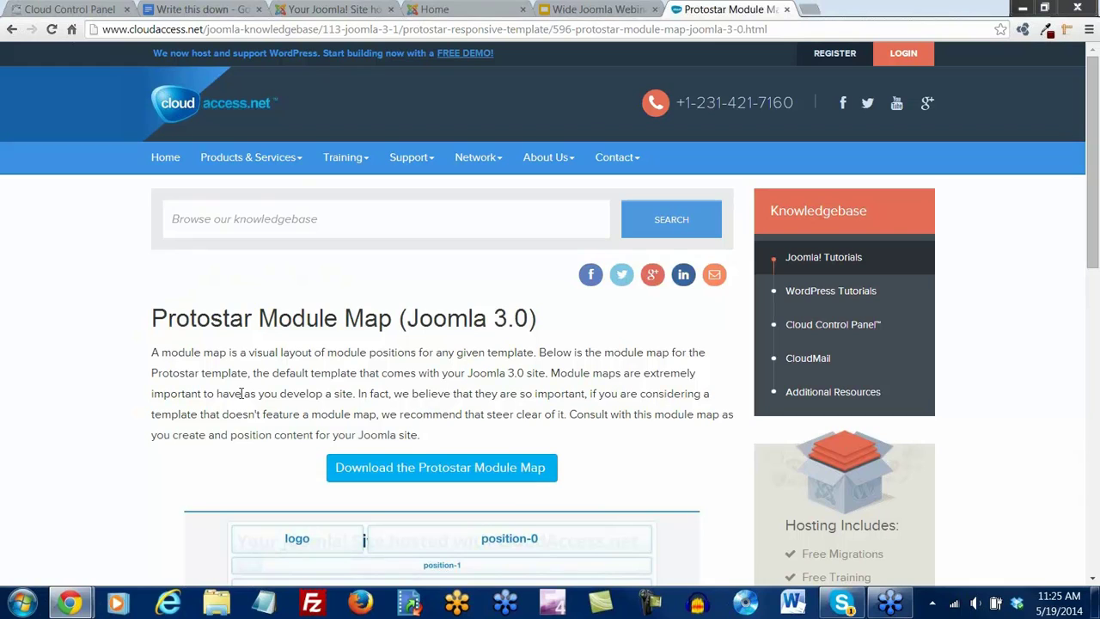
scroll(48, 249, down, 1)
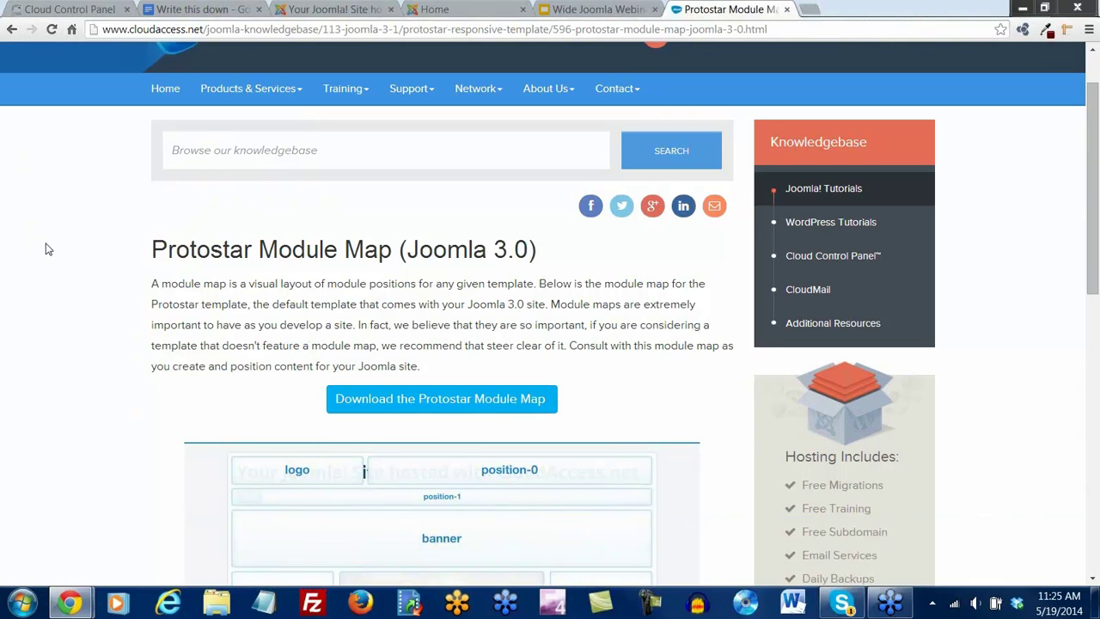
scroll(48, 249, down, 3)
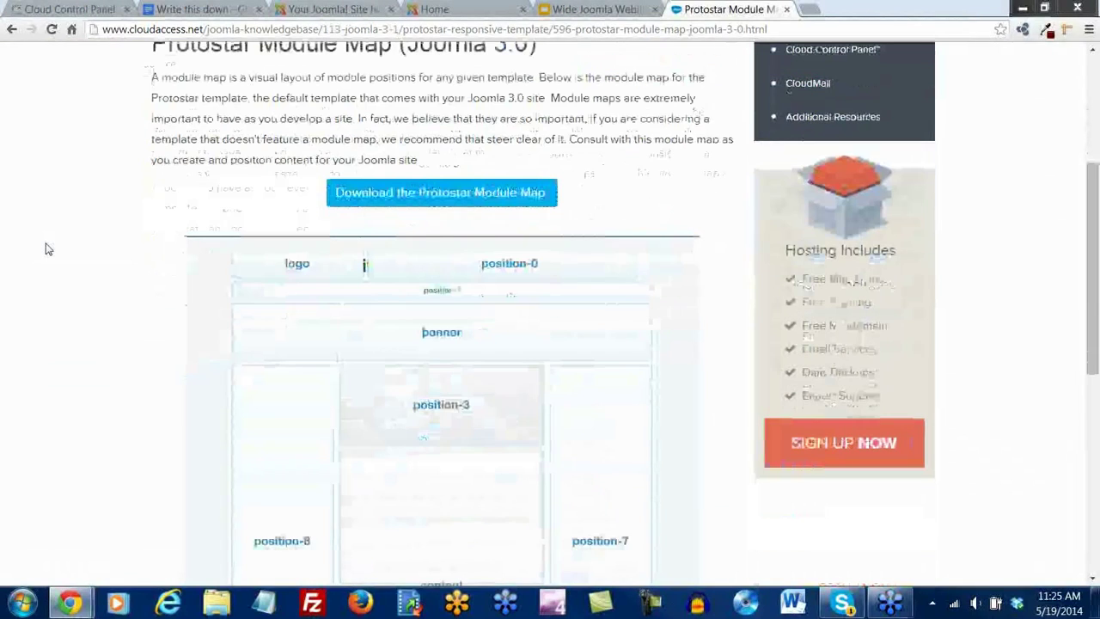
scroll(48, 250, down, 2)
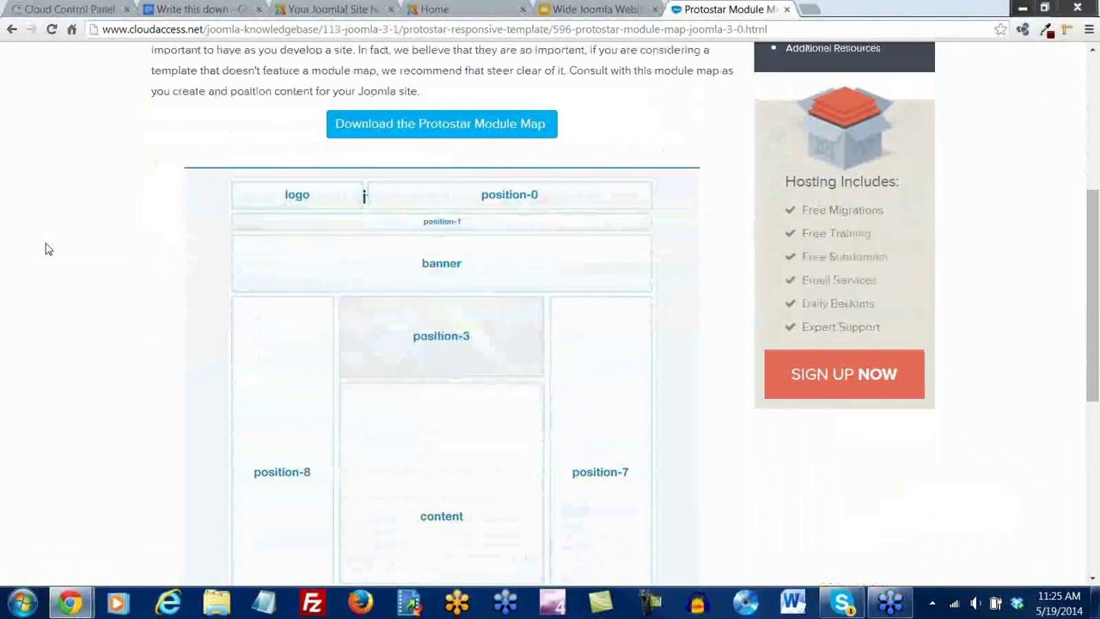
scroll(48, 249, down, 1)
scroll(48, 249, up, 1)
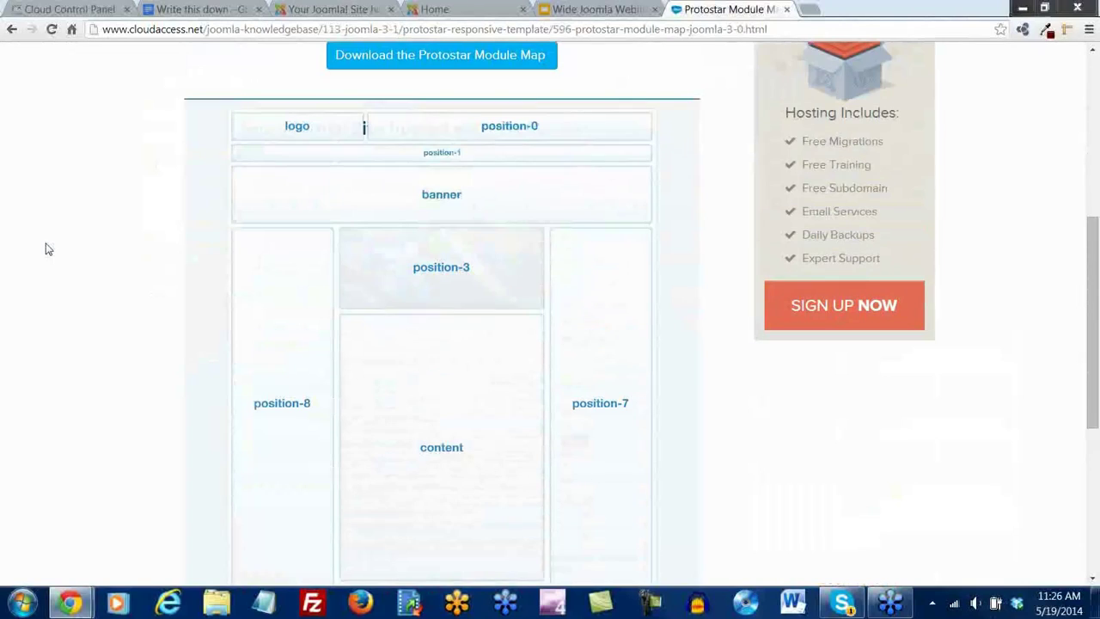
scroll(48, 249, up, 1)
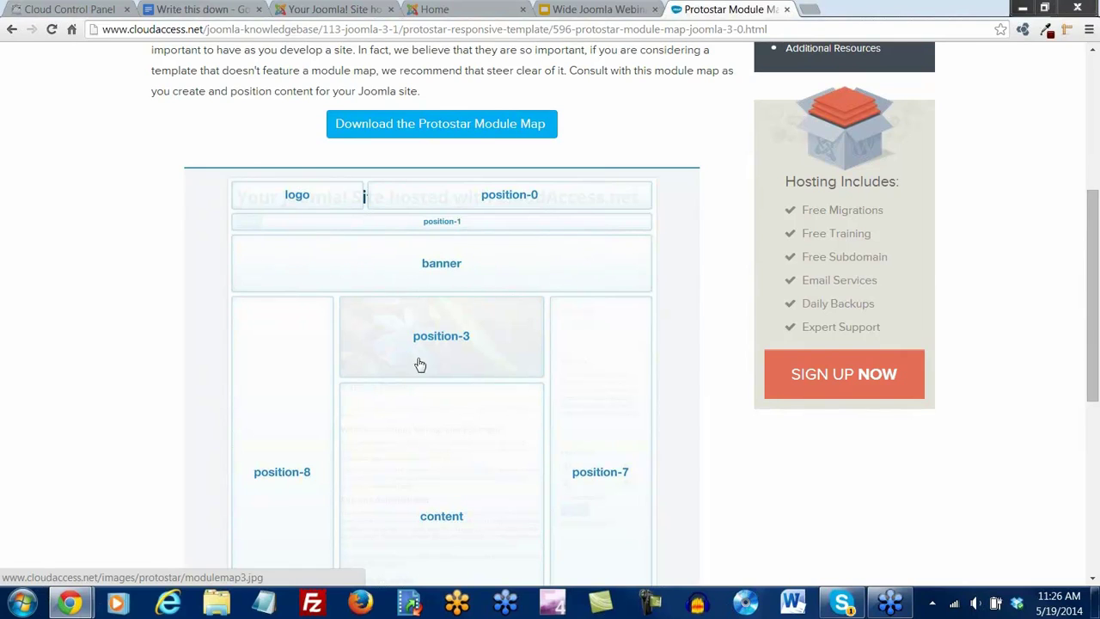
scroll(432, 374, down, 1)
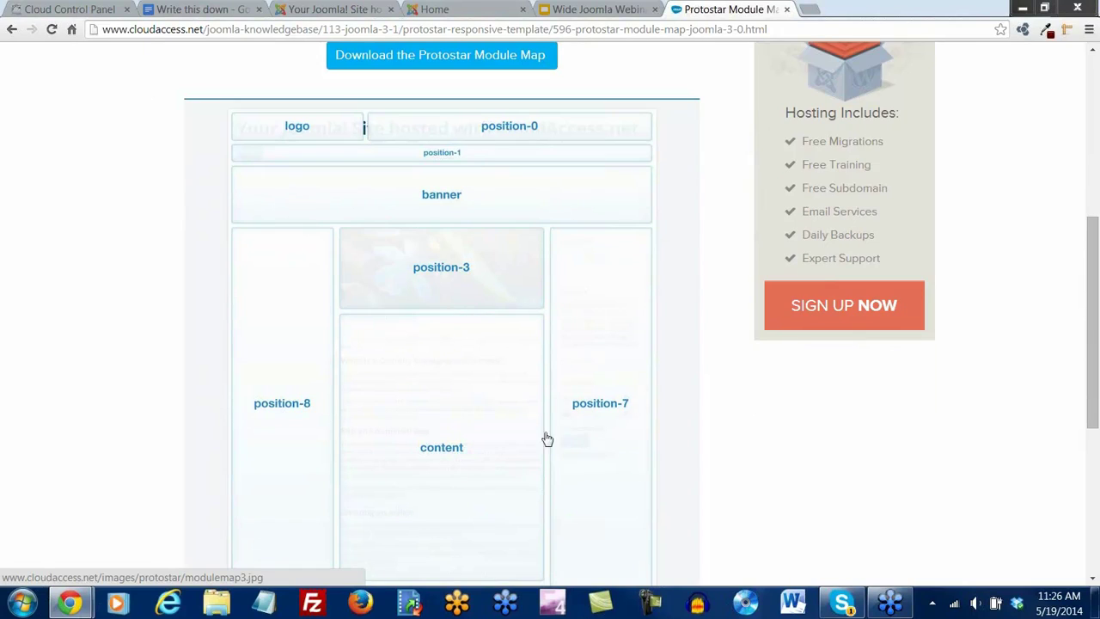
scroll(344, 326, down, 2)
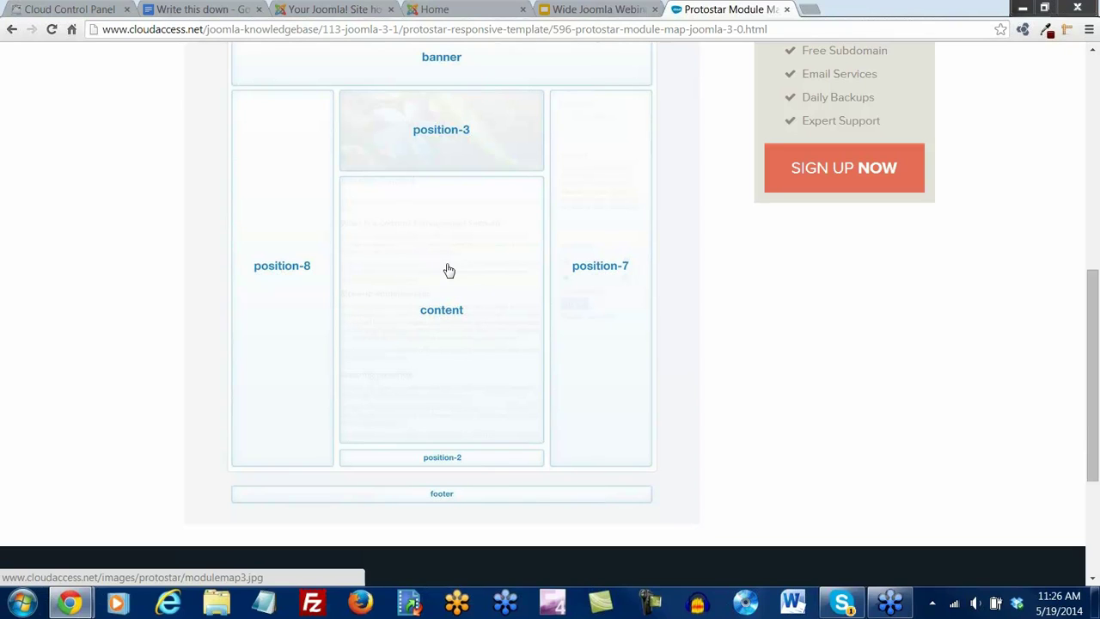
scroll(431, 284, down, 1)
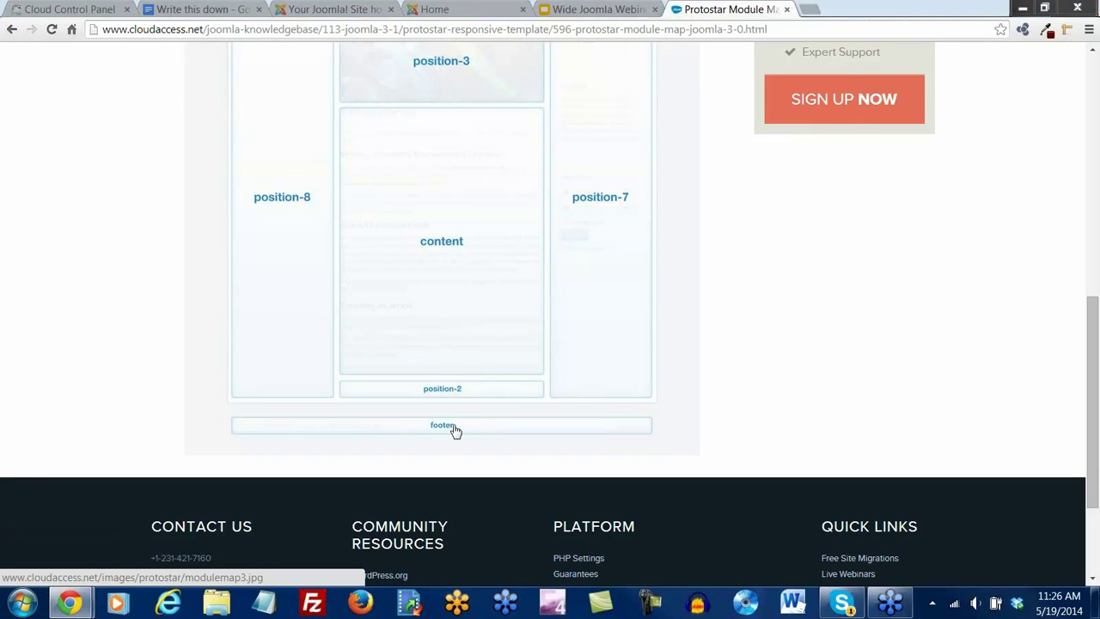
scroll(456, 379, up, 5)
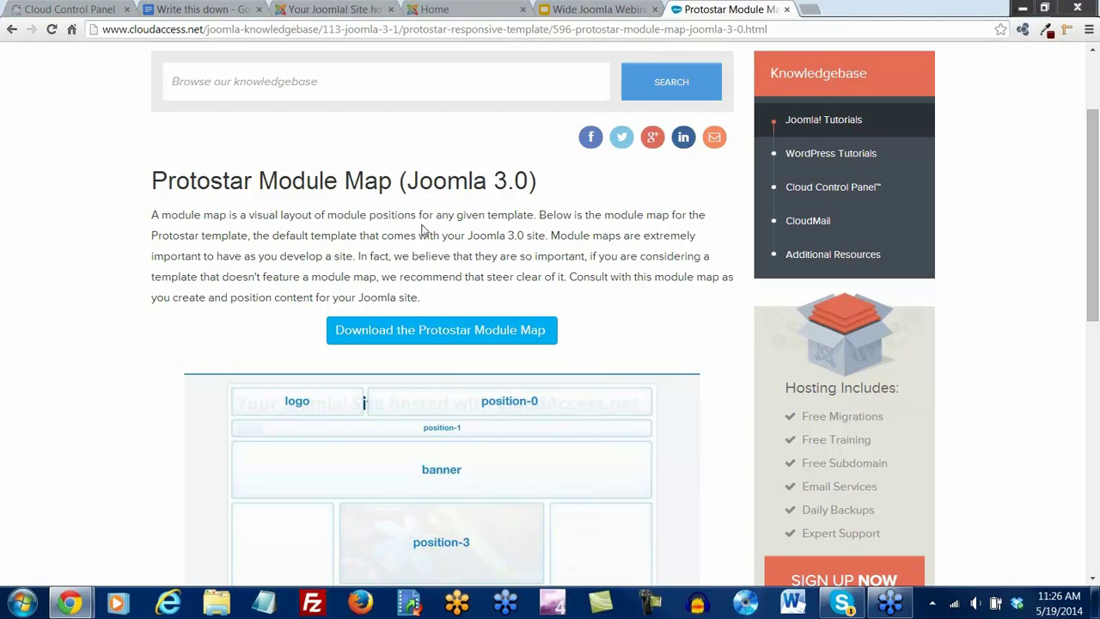
In a new tab, load CloudAccess.net and browse its Training > Live Webinars page
click(812, 10)
click(118, 54)
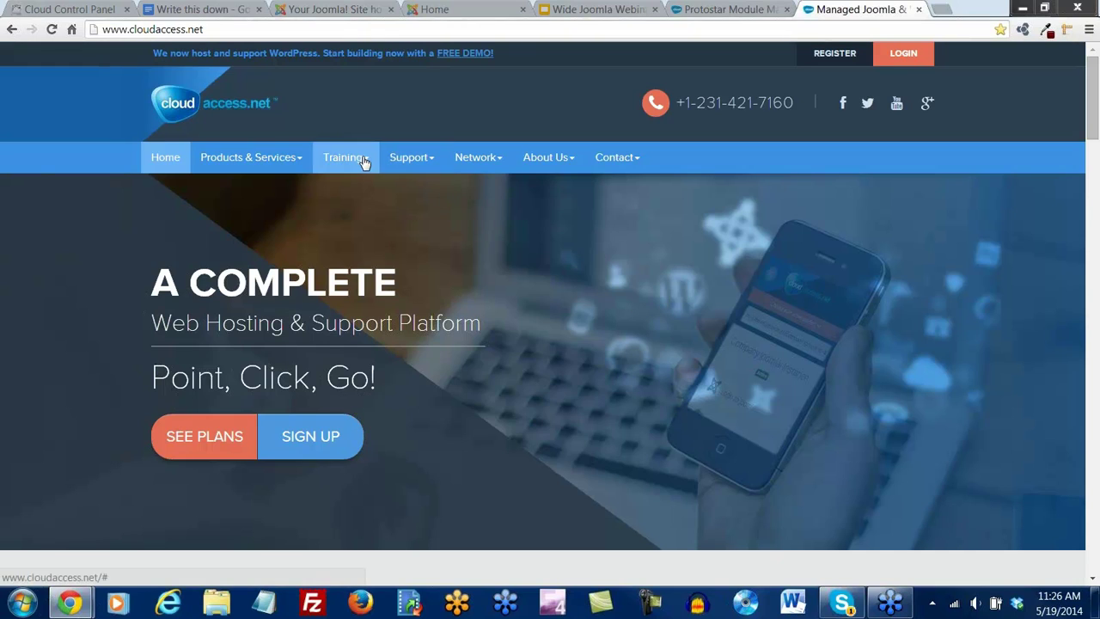
mouse_move(363, 162)
click(363, 223)
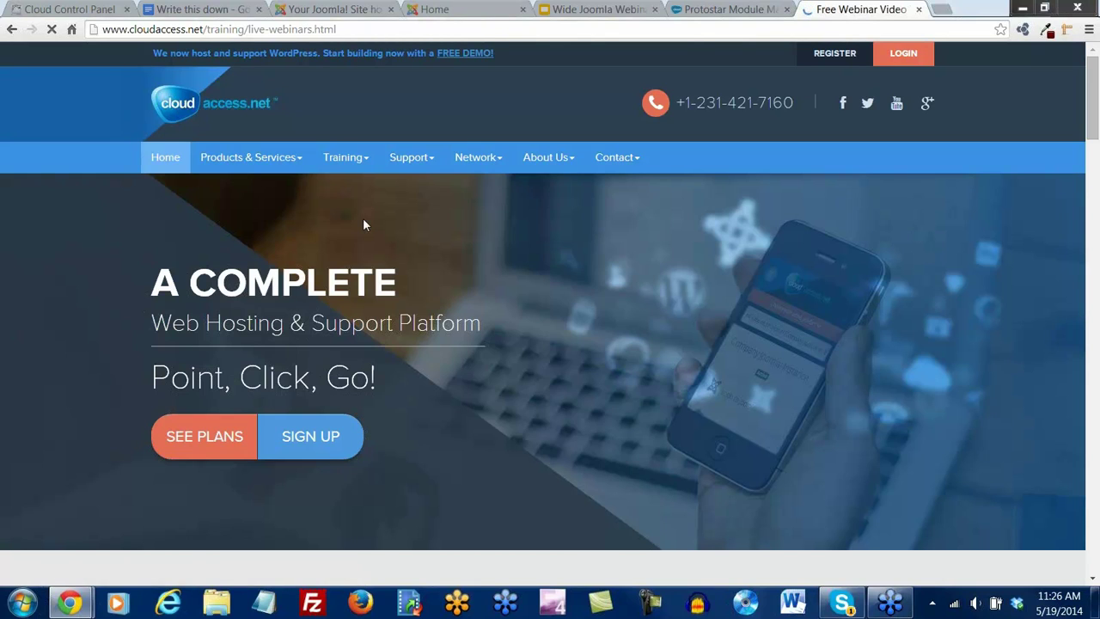
scroll(79, 361, down, 1)
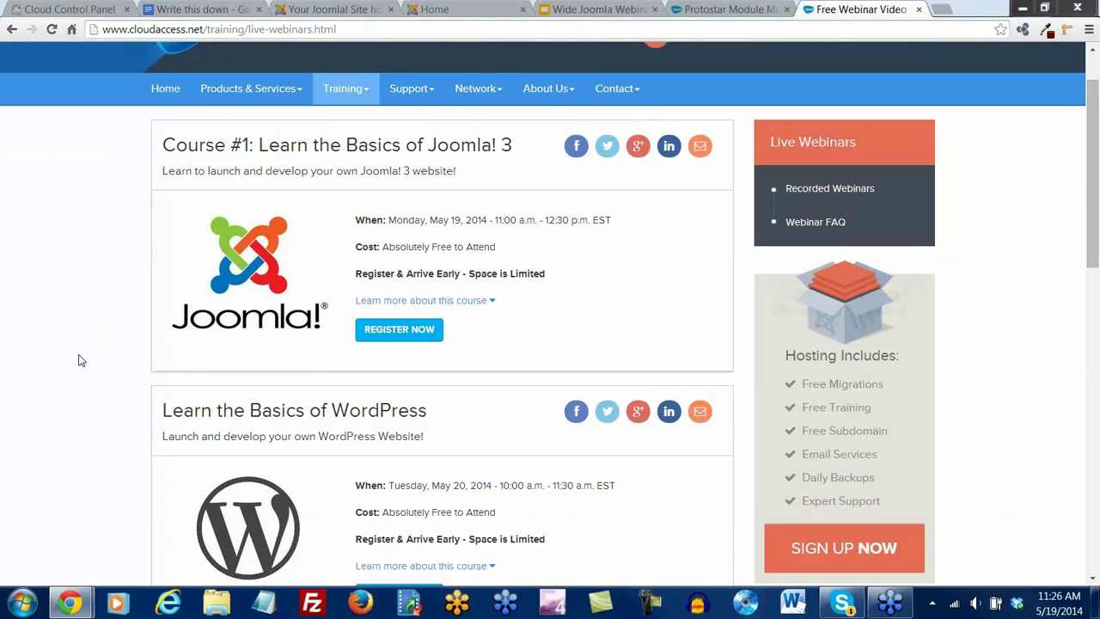
scroll(154, 404, down, 2)
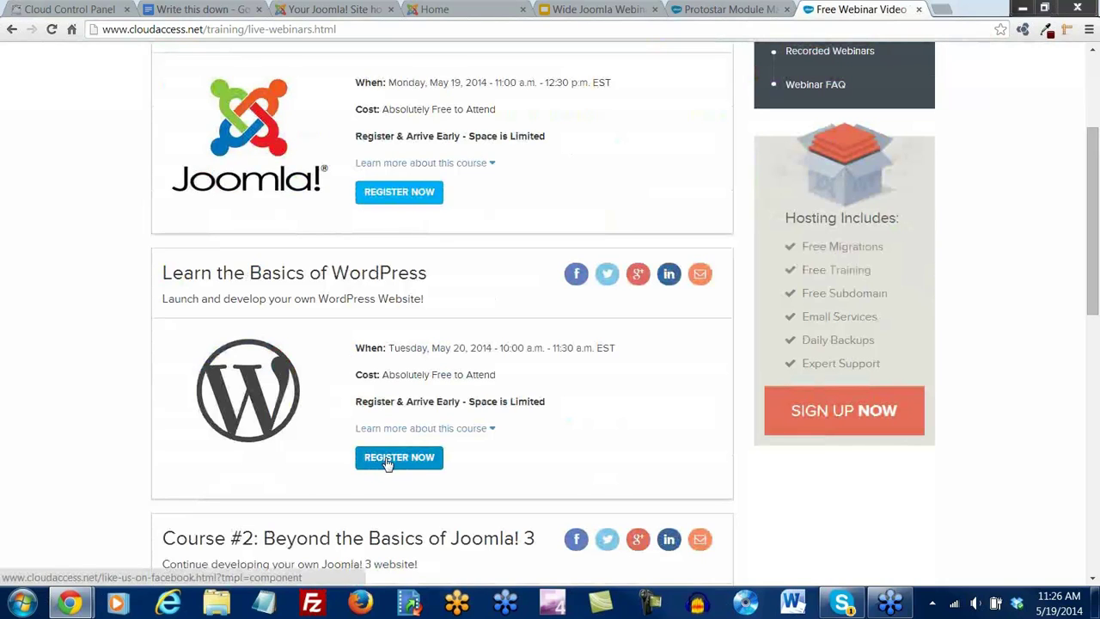
scroll(387, 464, down, 4)
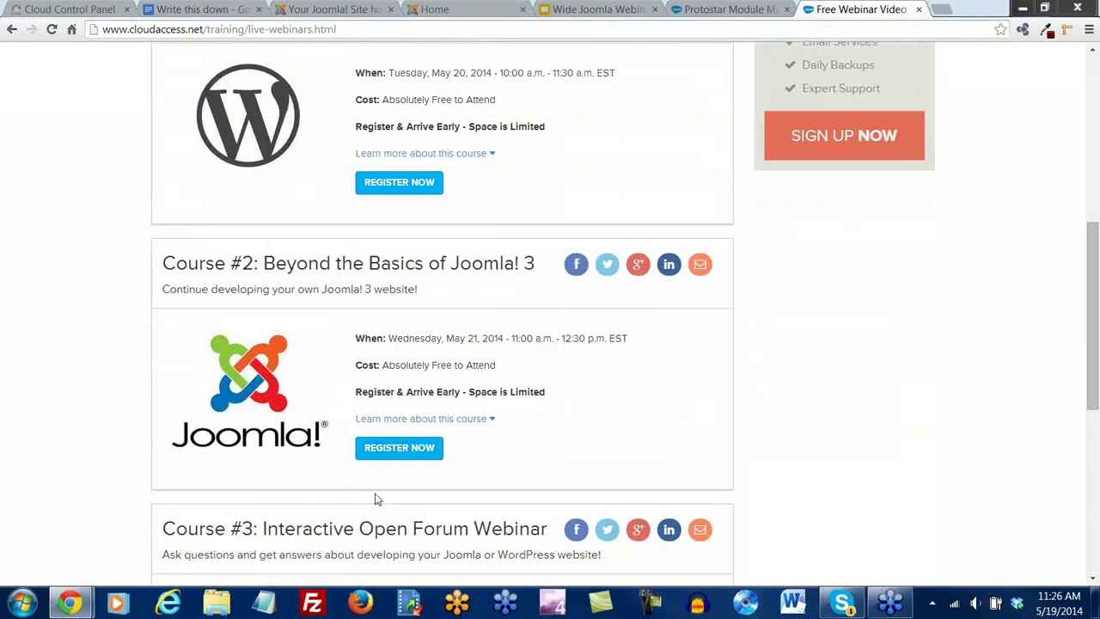
scroll(532, 340, down, 1)
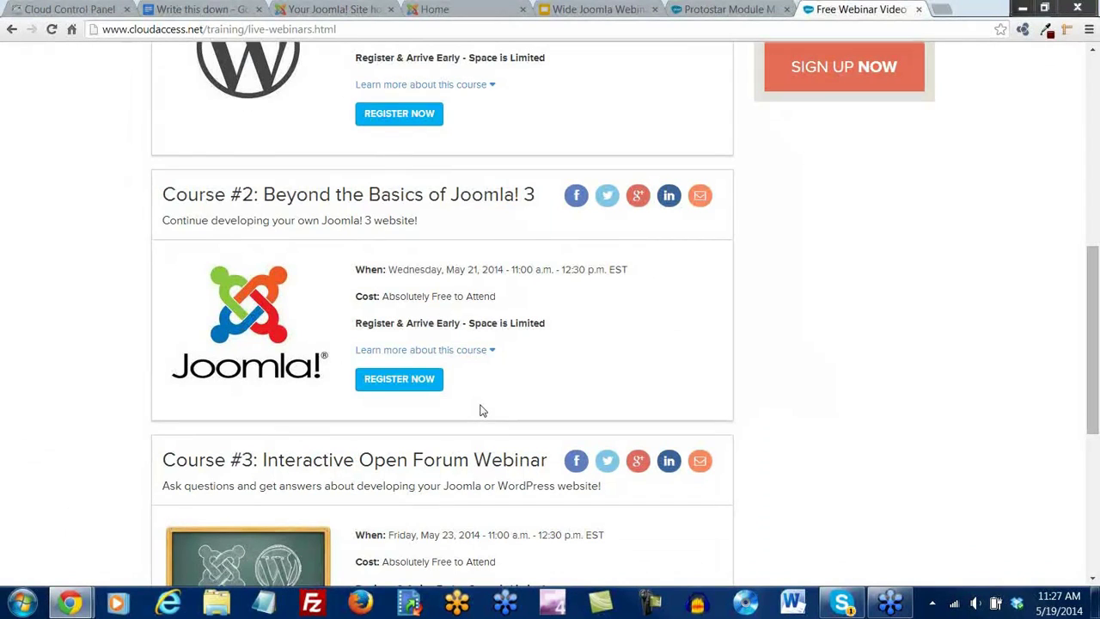
scroll(480, 410, down, 3)
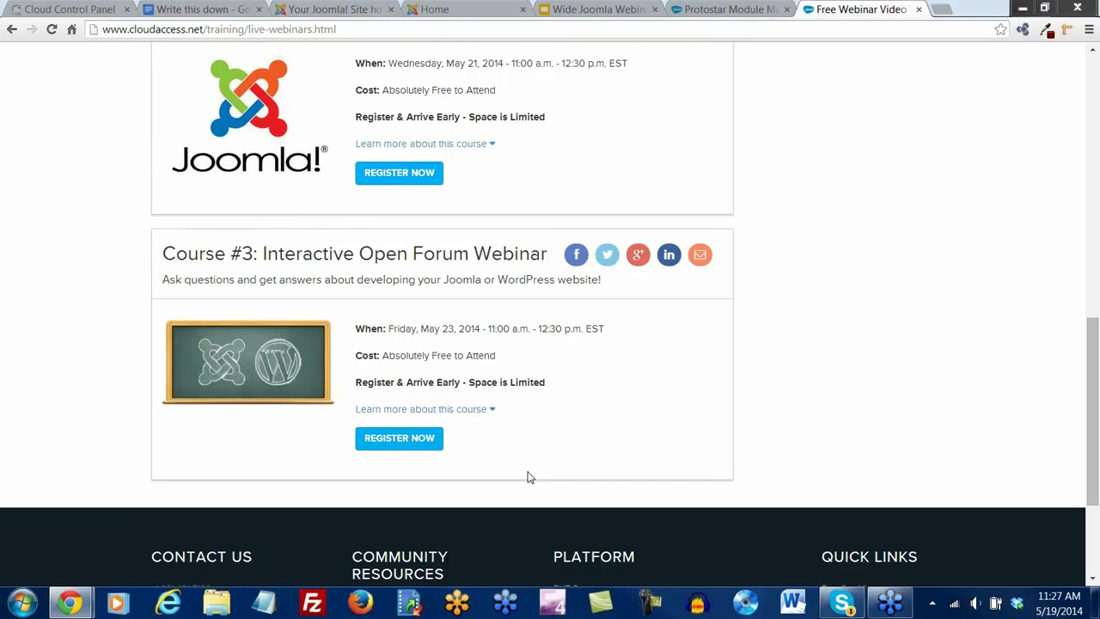
drag(1094, 452, 1085, 180)
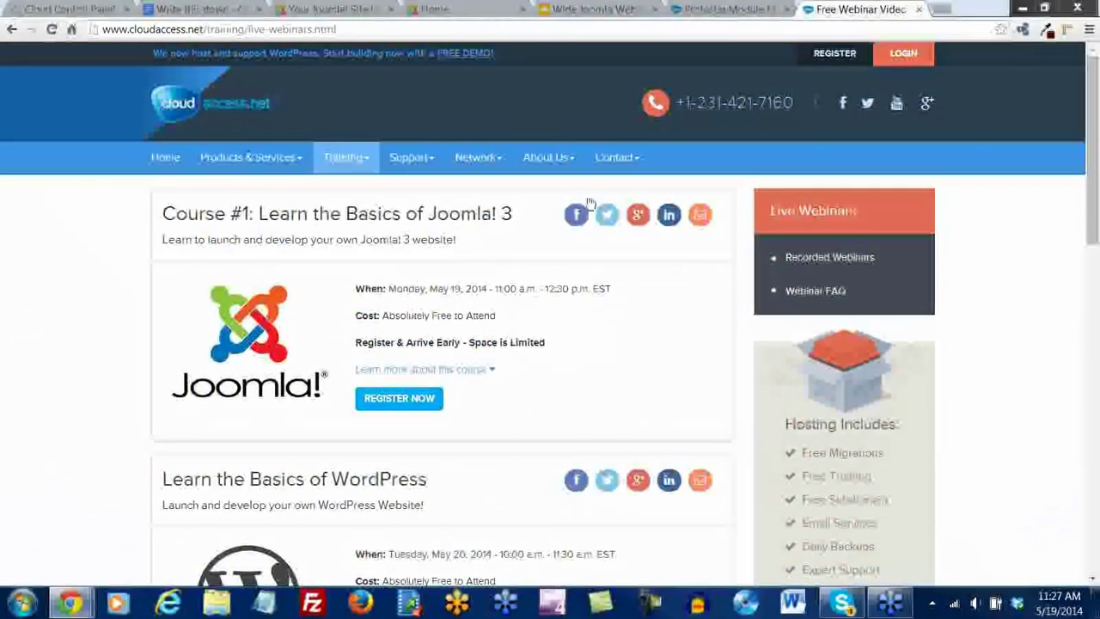
Switch back through the open tabs to the Joomla Template Manager styles list
key(ctrl+shift+Tab)
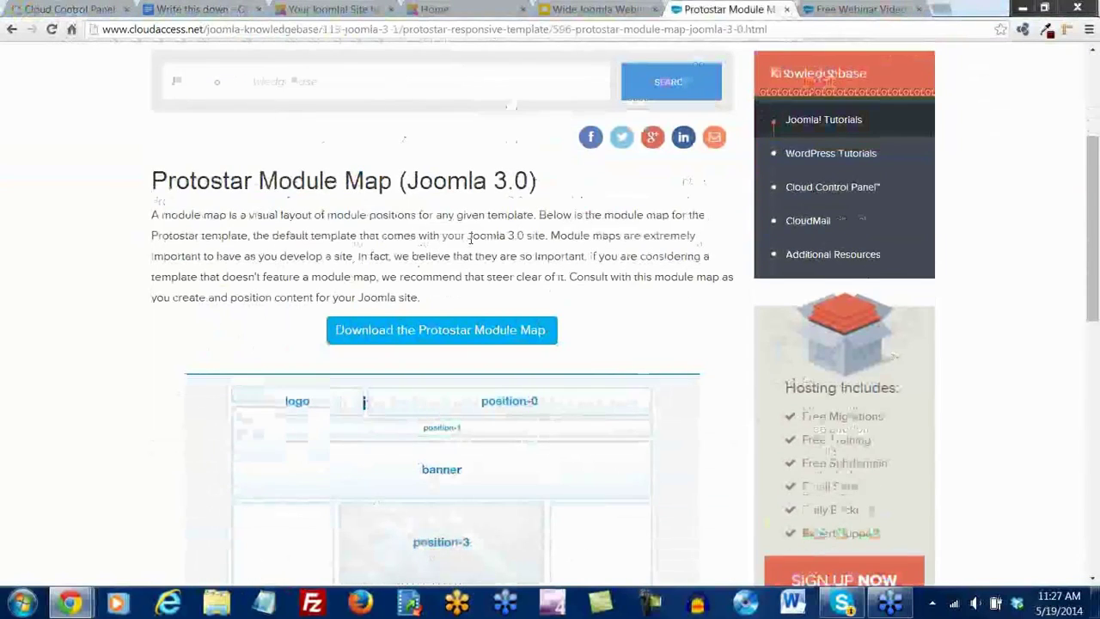
scroll(469, 240, down, 3)
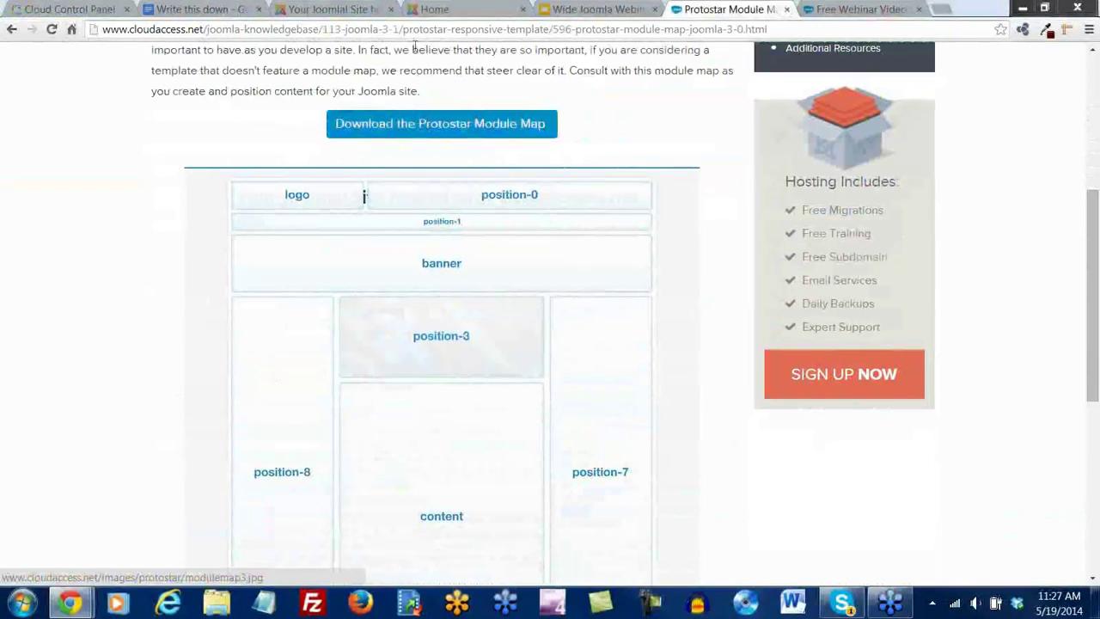
key(ctrl+shift+Tab)
key(ctrl+shift+Tab)
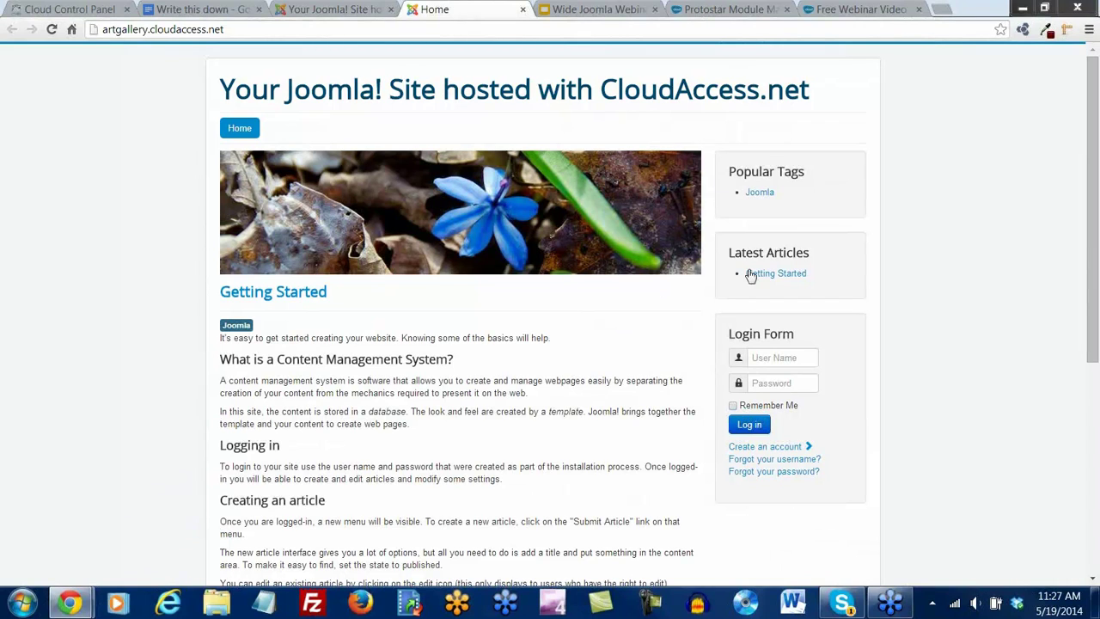
click(763, 10)
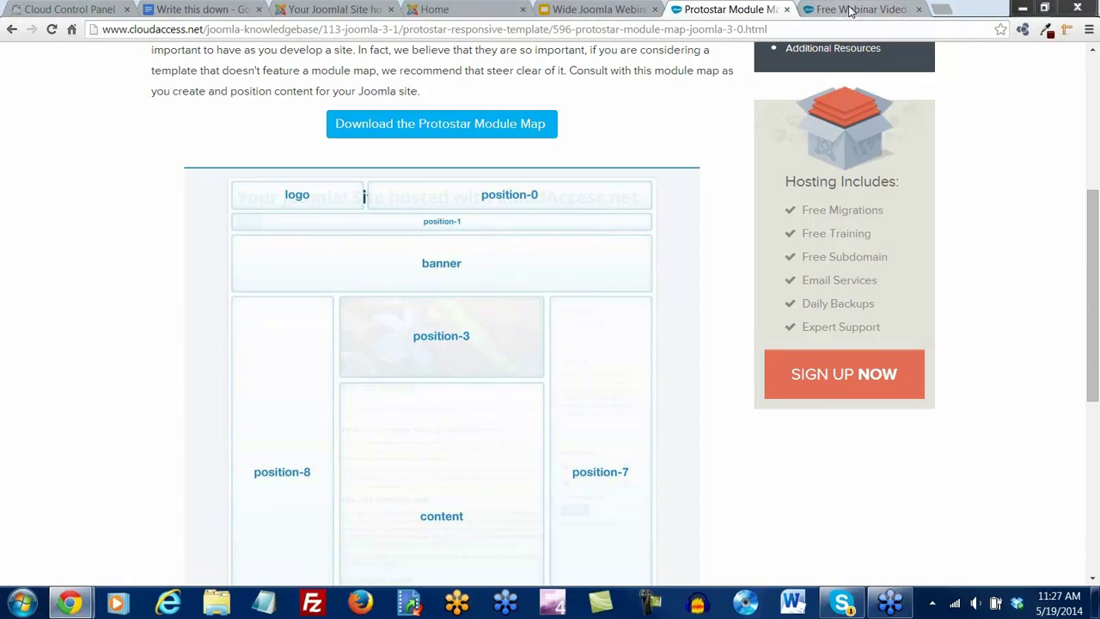
click(325, 11)
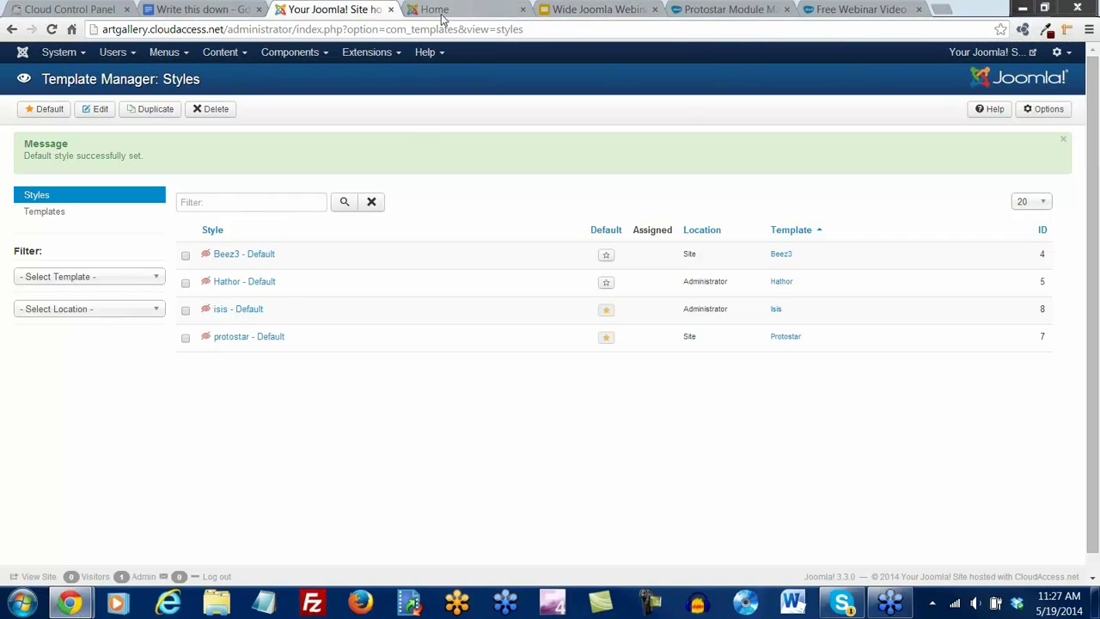
Return to the administrator tab and go to System > Control Panel
click(439, 12)
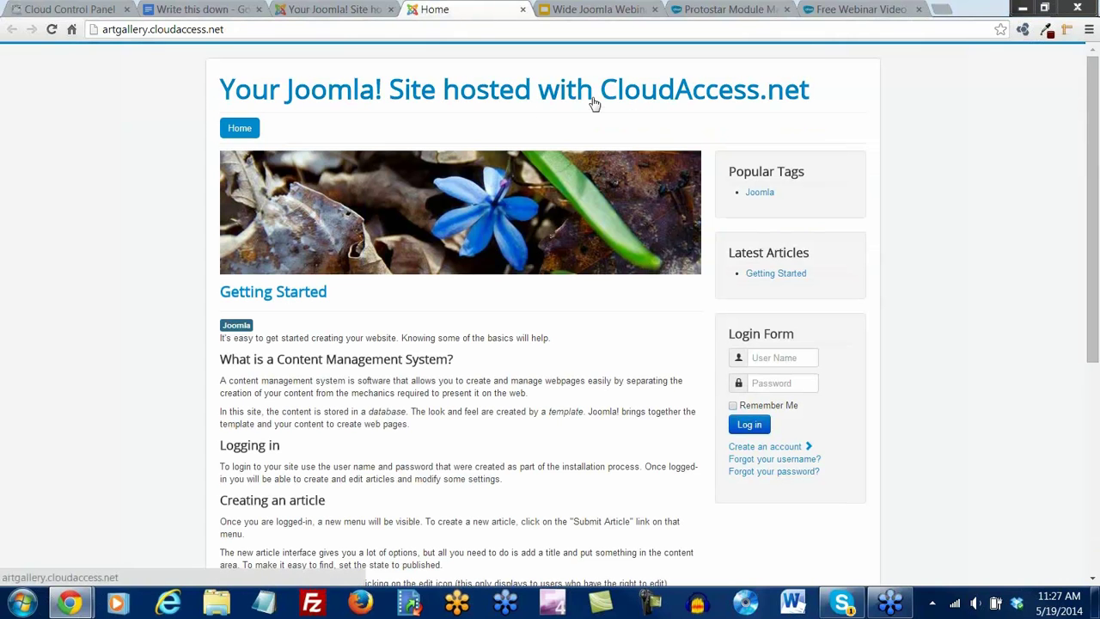
click(331, 12)
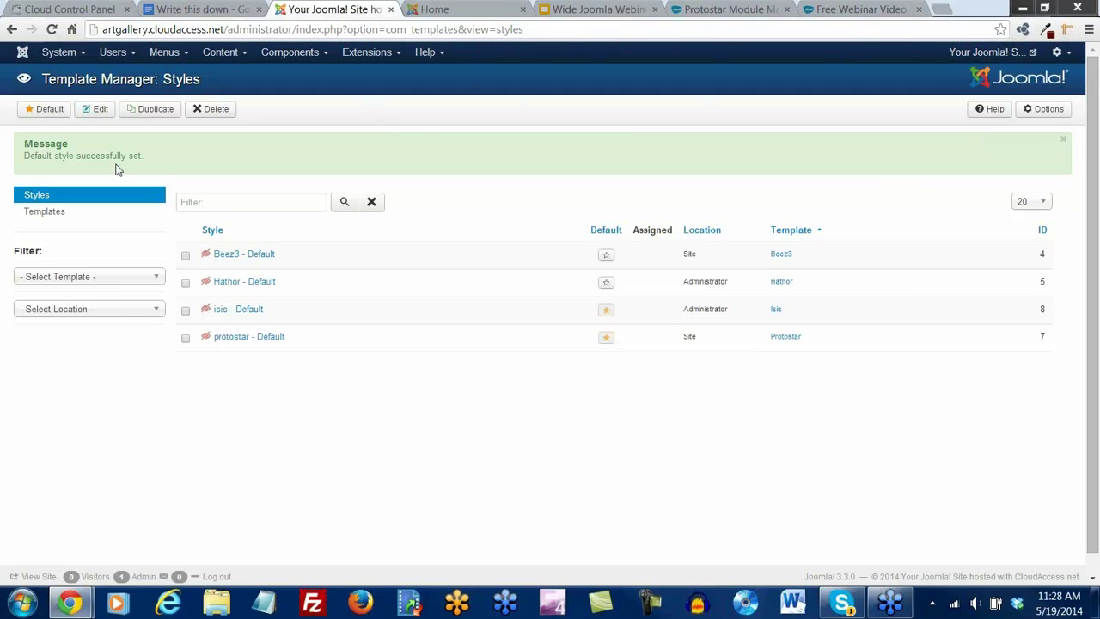
click(82, 53)
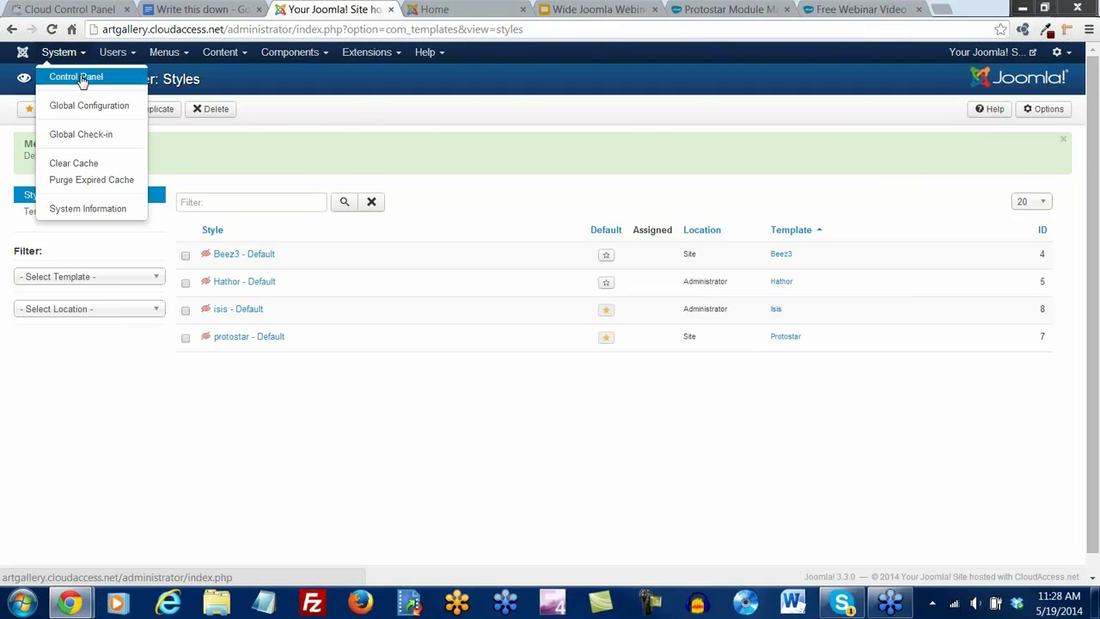
click(82, 78)
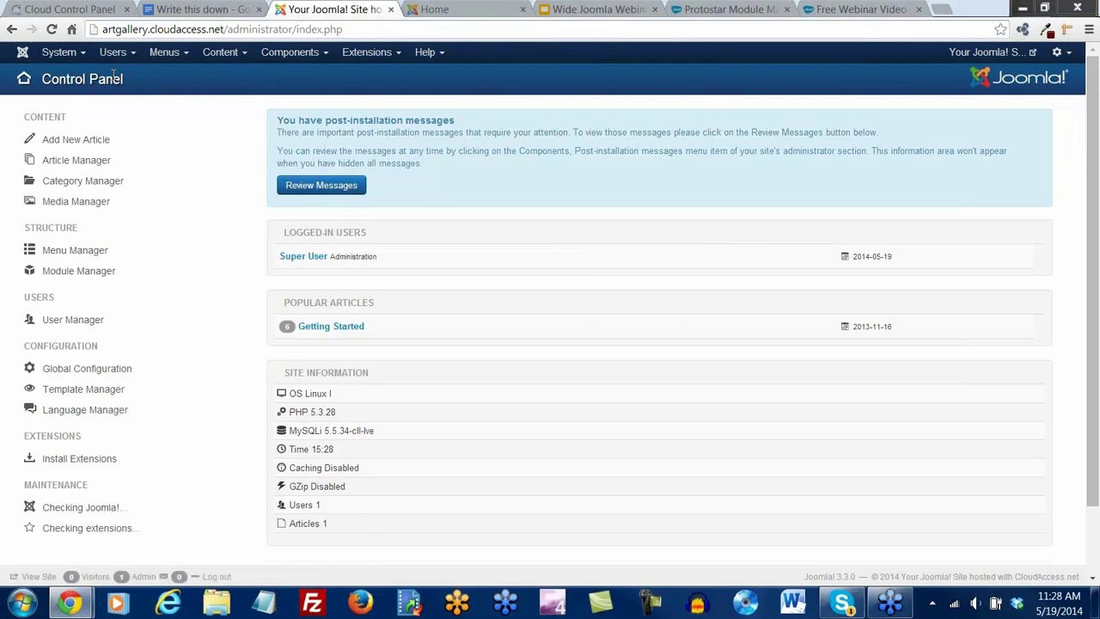
click(60, 51)
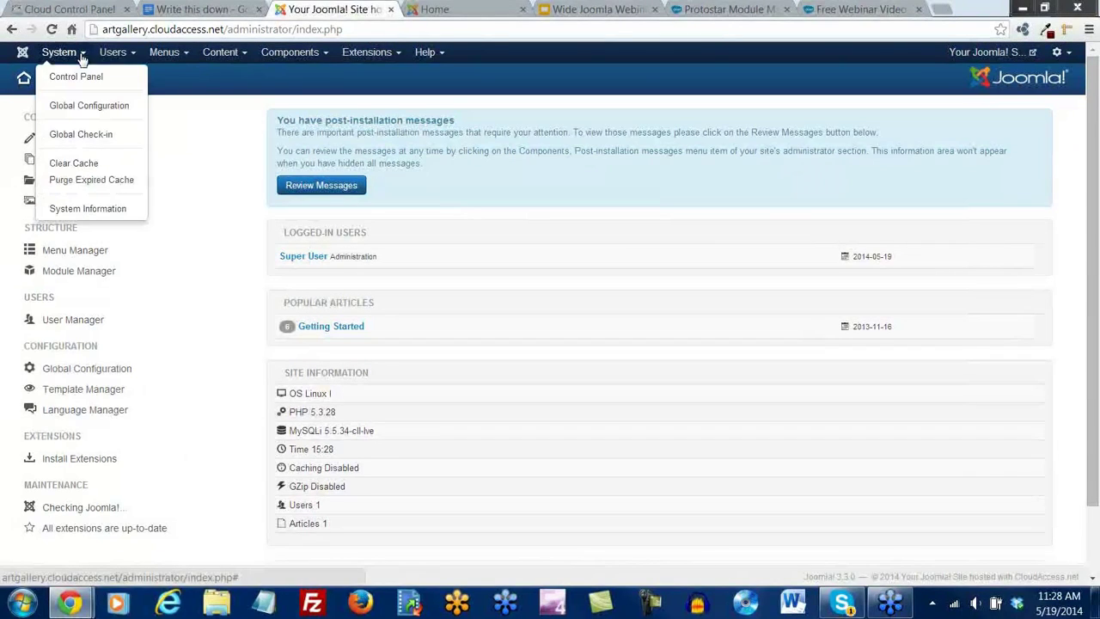
click(75, 82)
Briefly view the Articles list, then open System > Global Configuration
click(220, 164)
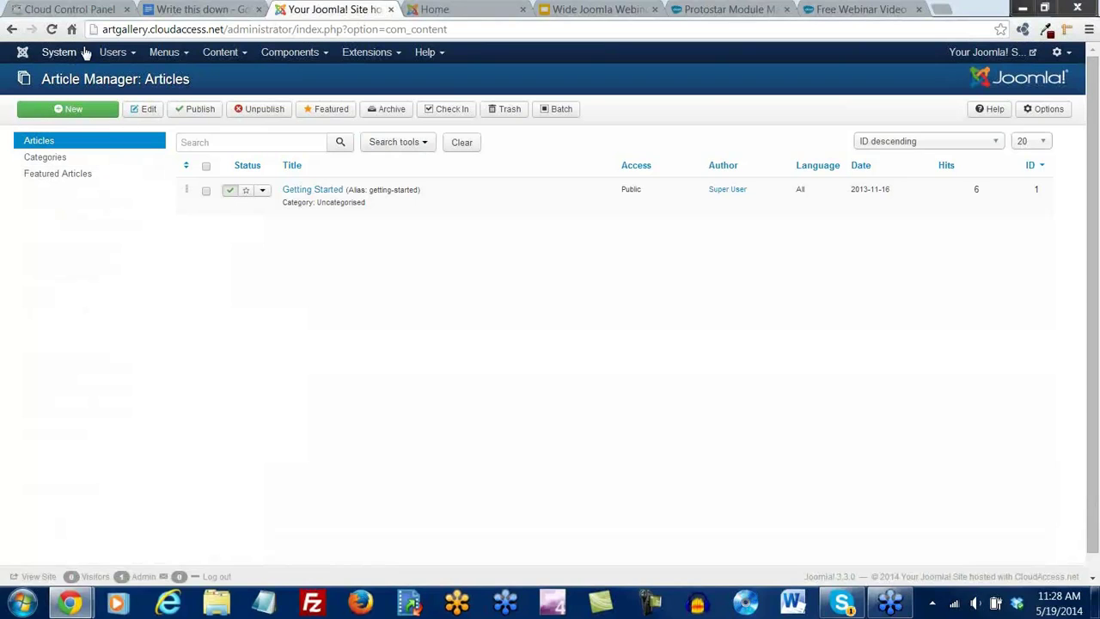
click(81, 53)
click(81, 78)
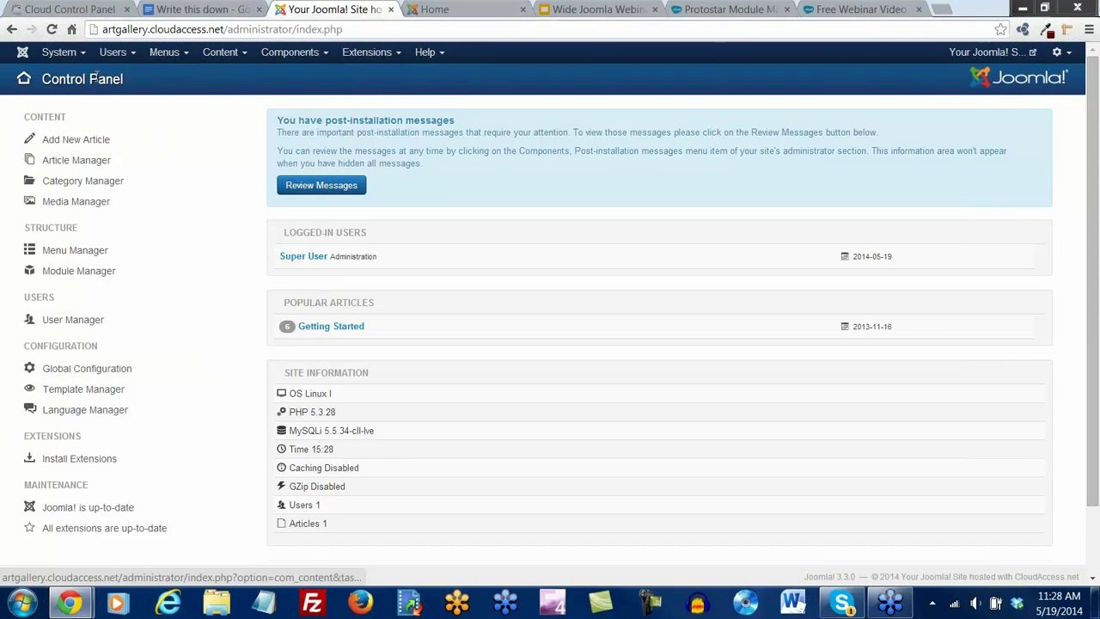
click(81, 57)
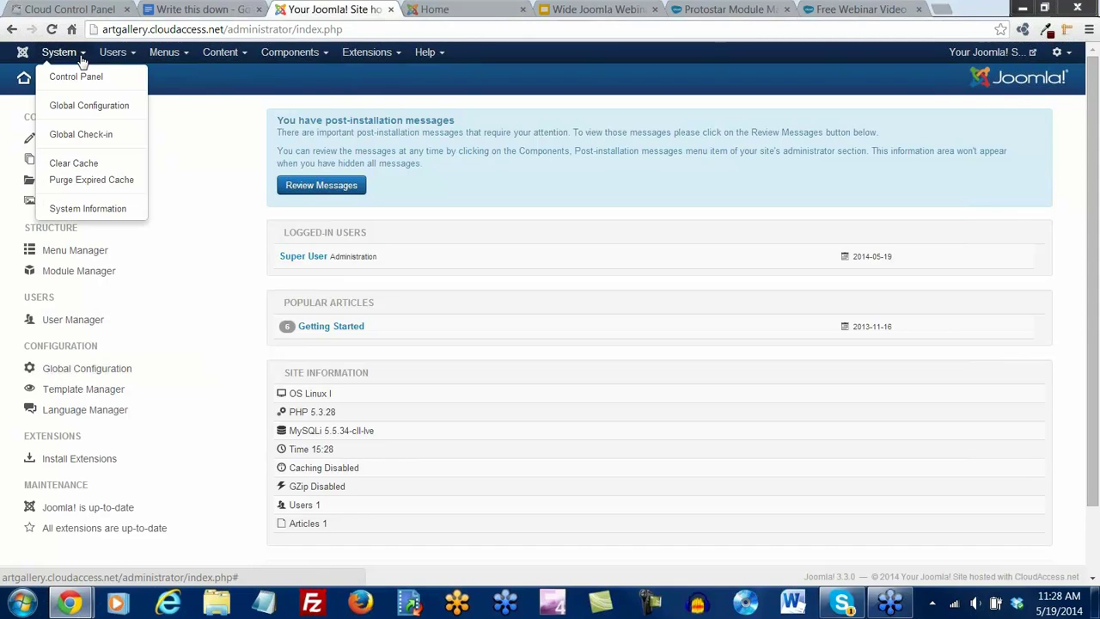
click(85, 112)
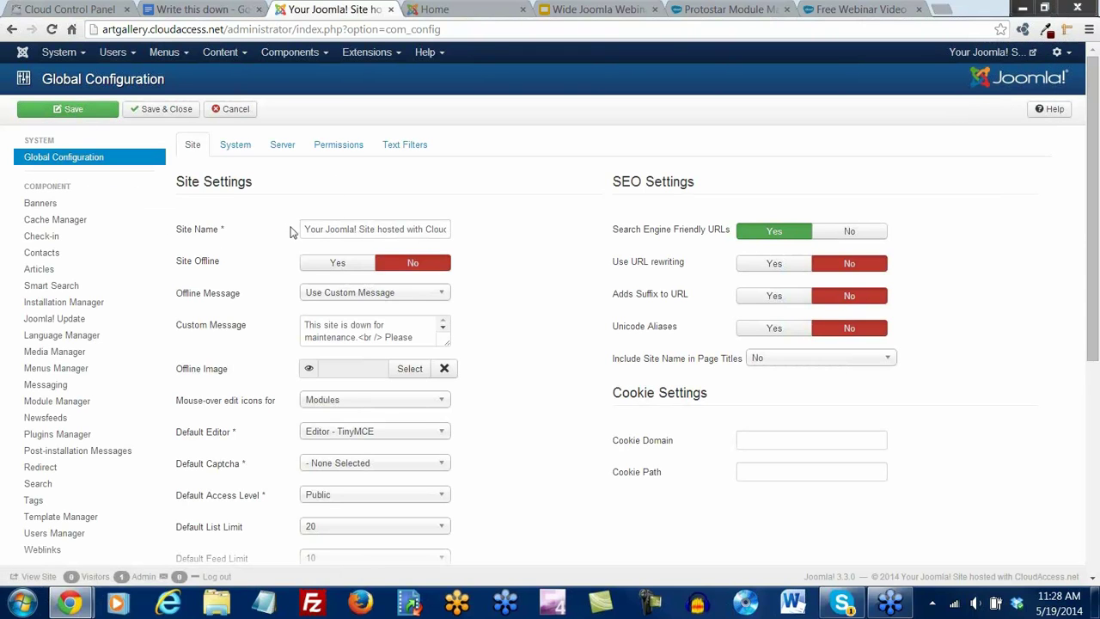
Change the Site Name to 'Art Gallery' and save the configuration
drag(302, 229, 475, 229)
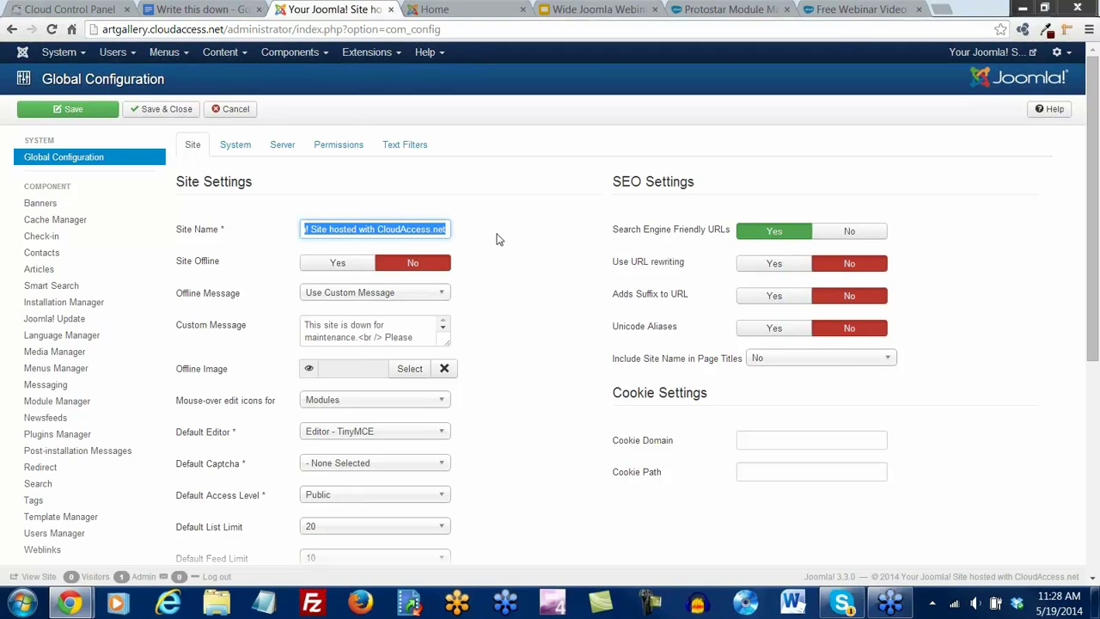
text(Art Gallery)
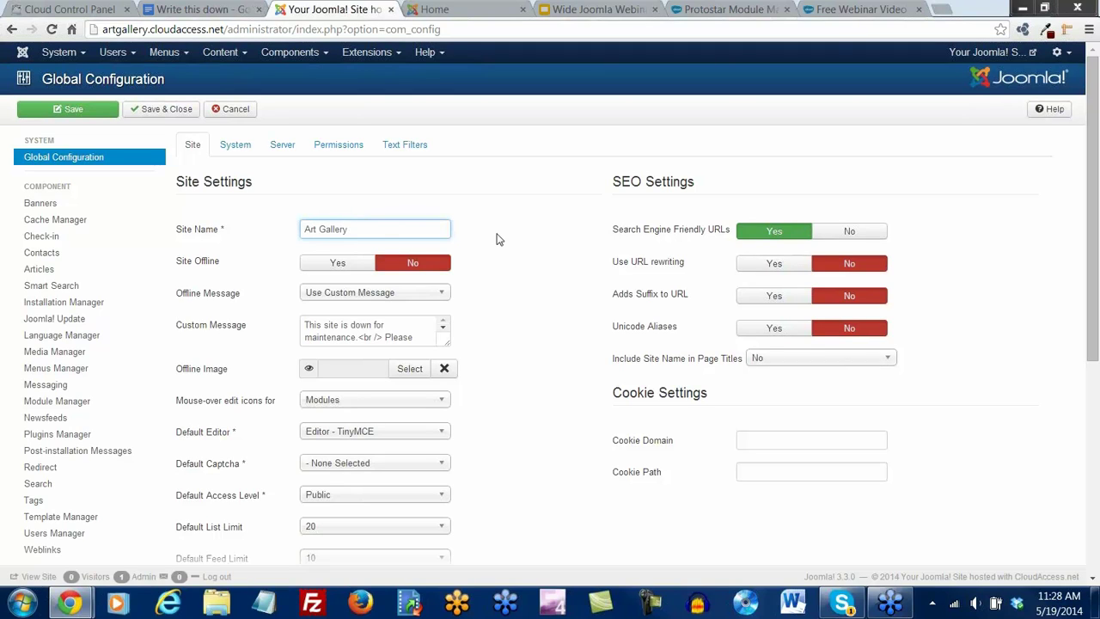
click(86, 113)
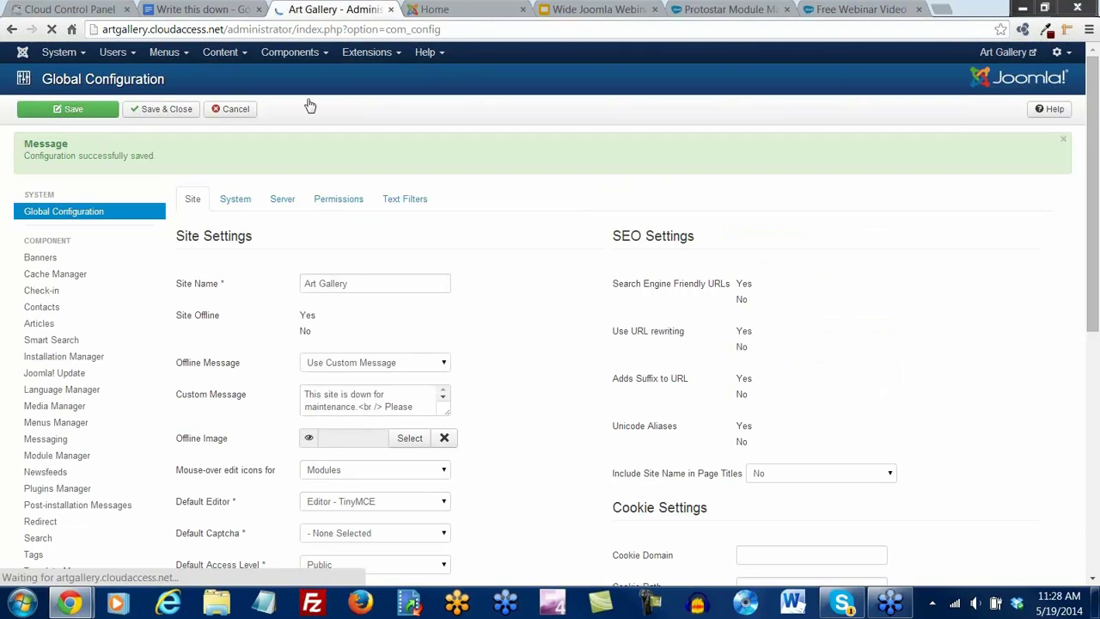
Reload the site's front page to confirm the Art Gallery title appears
click(434, 9)
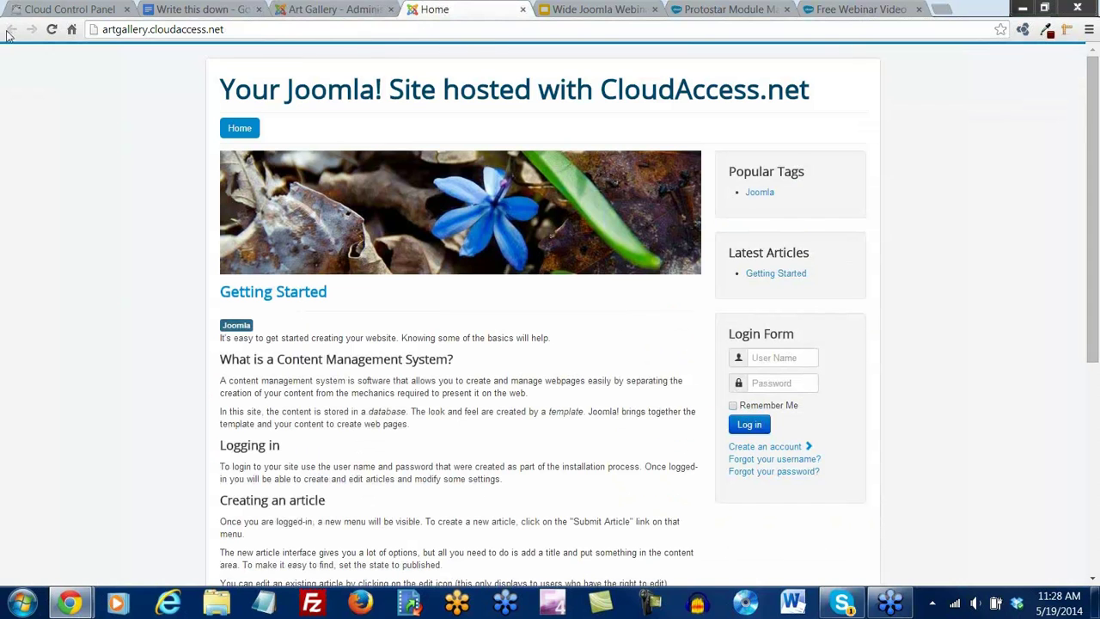
click(51, 30)
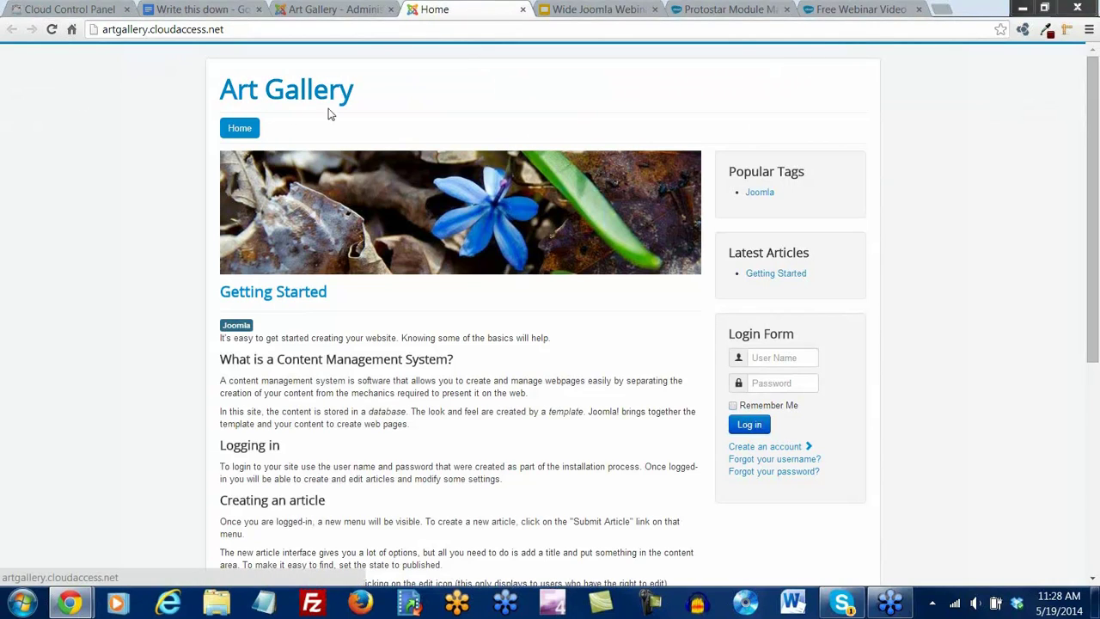
scroll(688, 335, down, 5)
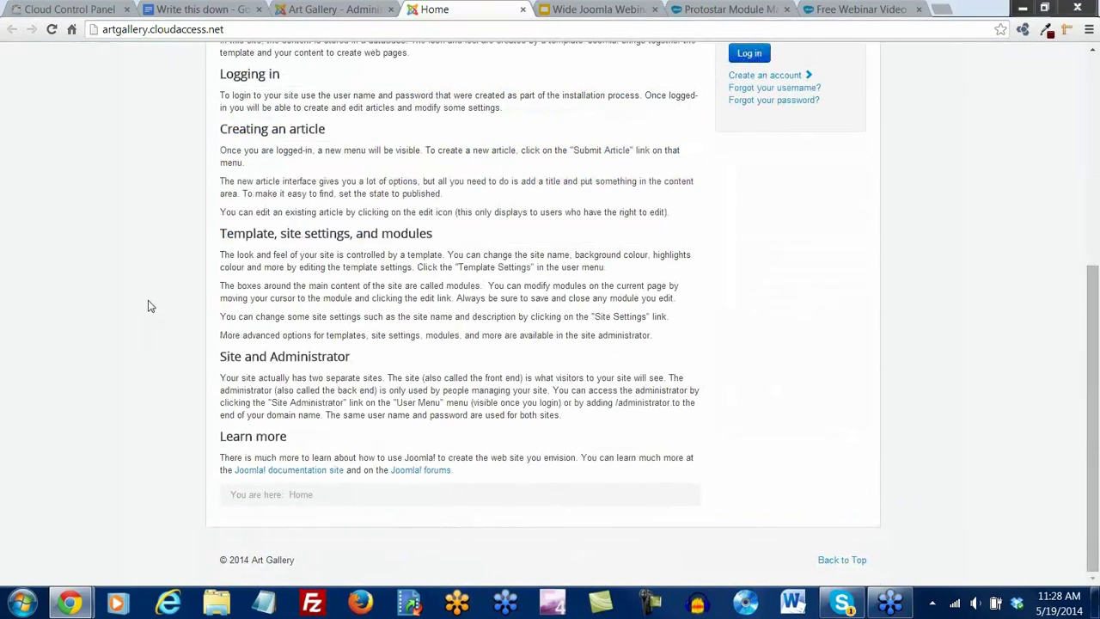
scroll(151, 307, up, 5)
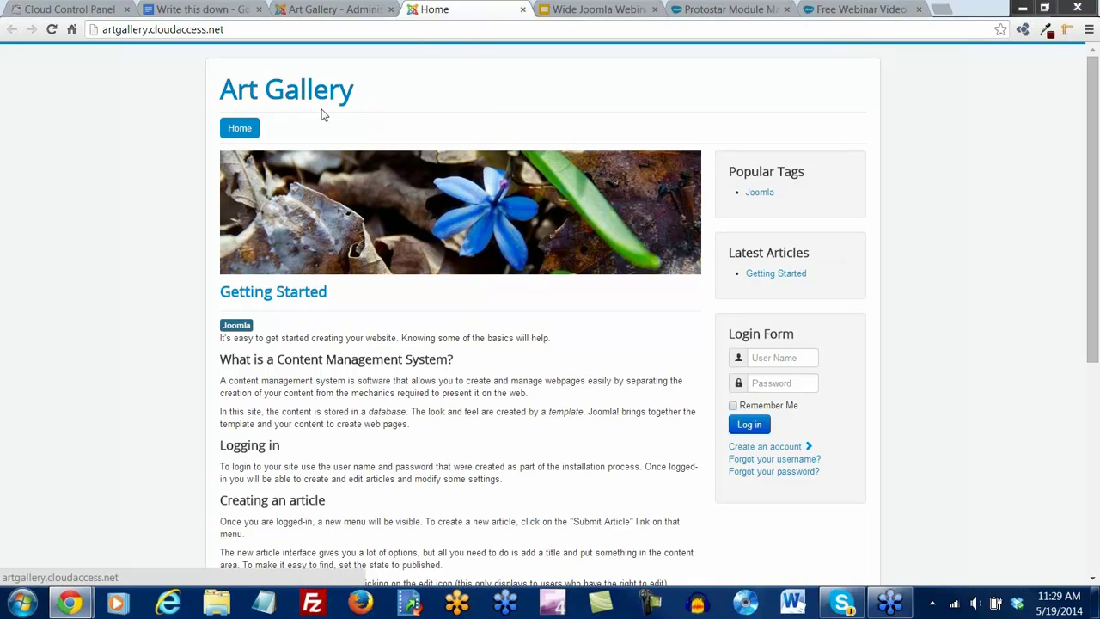
Save and close Global Configuration and open the post-installation messages for review
click(344, 15)
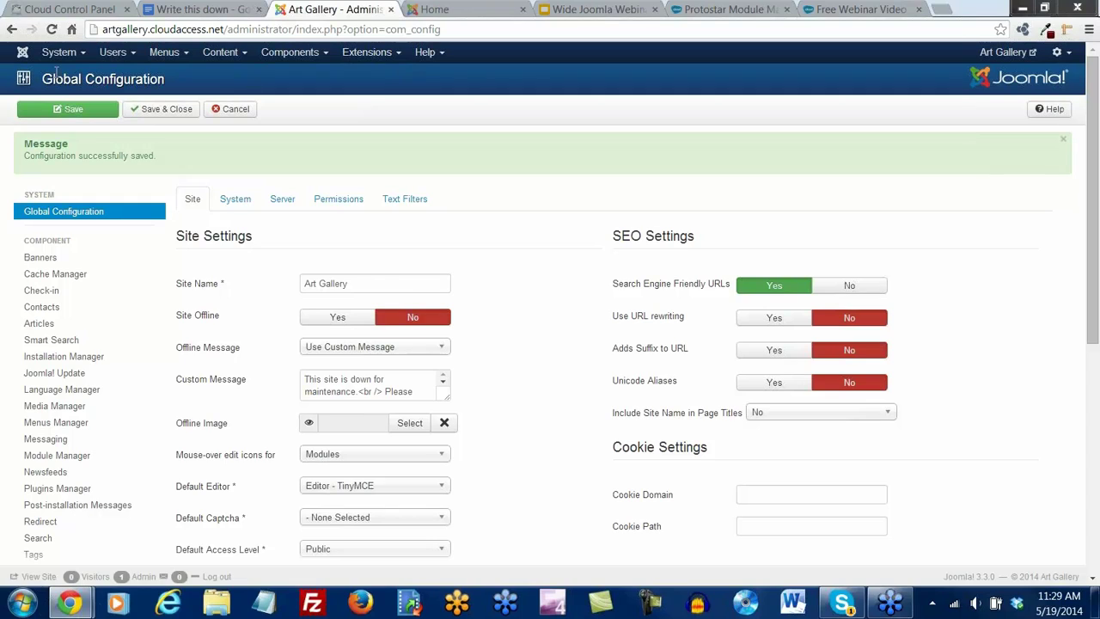
click(166, 114)
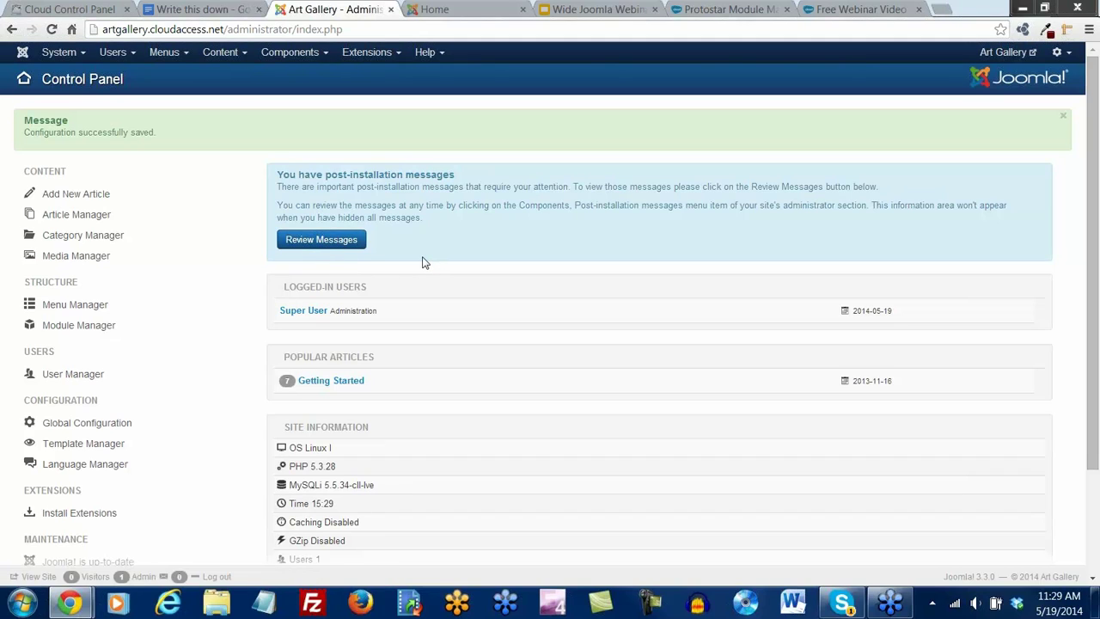
click(320, 241)
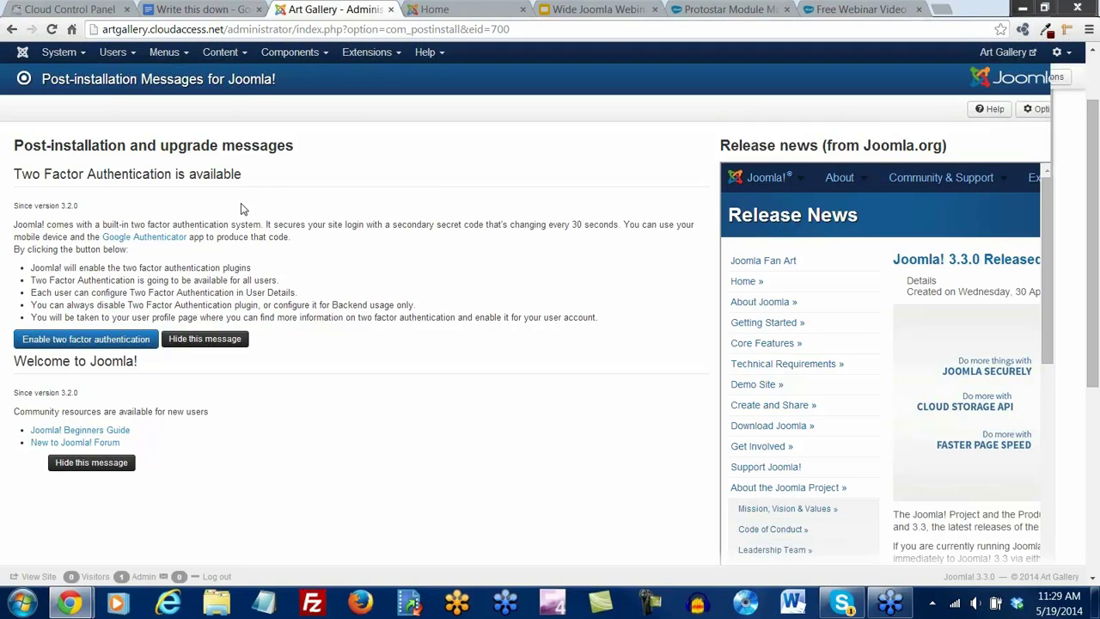
scroll(241, 209, down, 1)
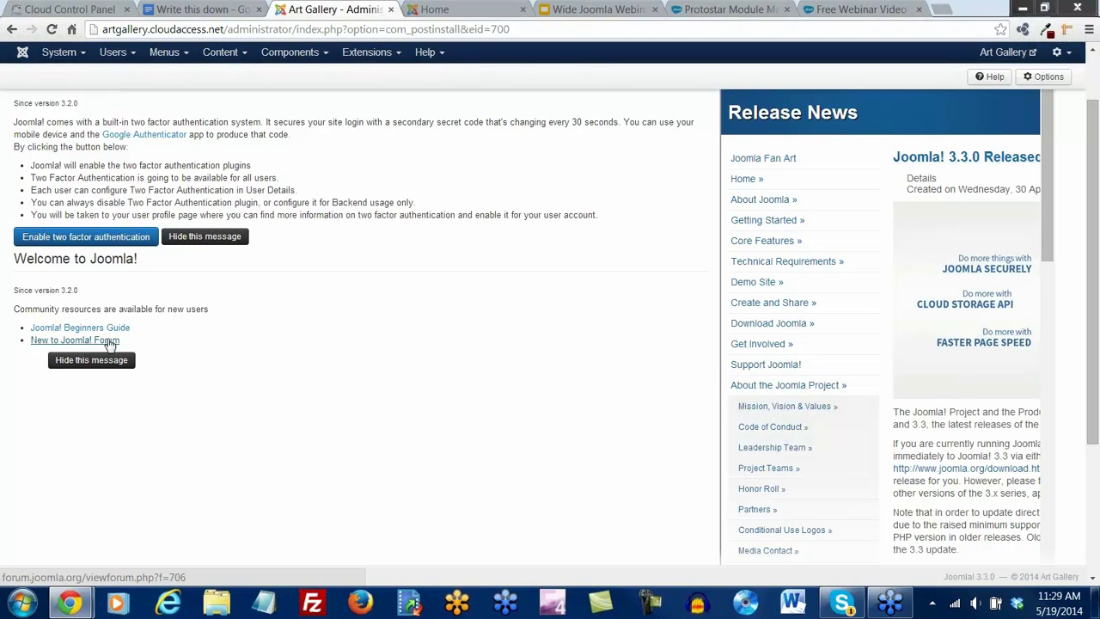
scroll(362, 363, up, 1)
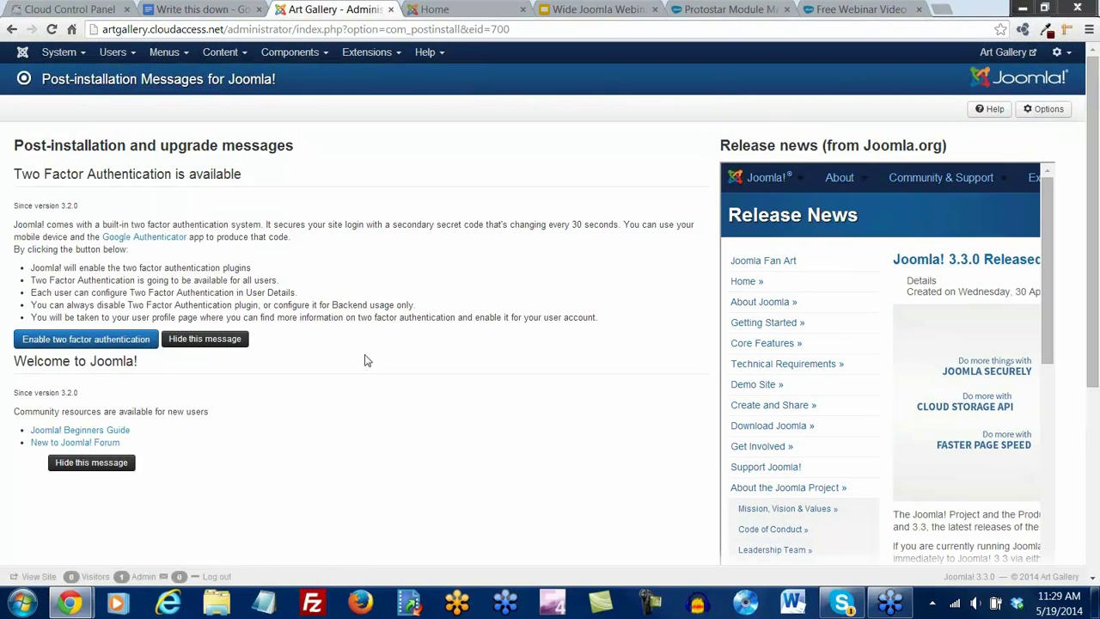
Hide the Welcome to Joomla! and Two Factor Authentication messages, then return to the Control Panel
click(94, 463)
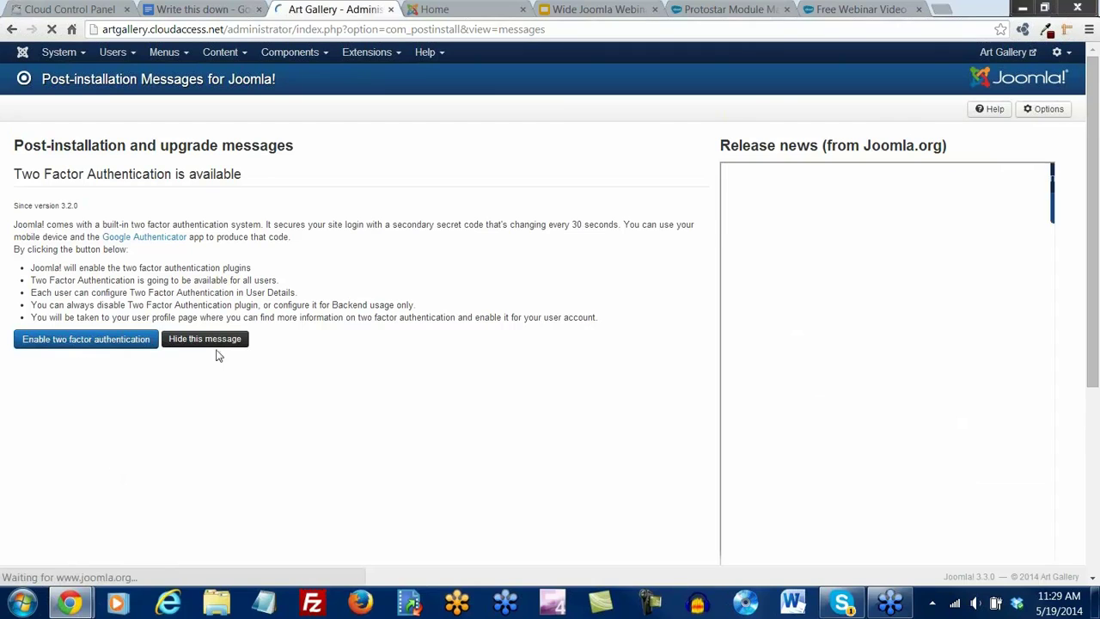
click(212, 345)
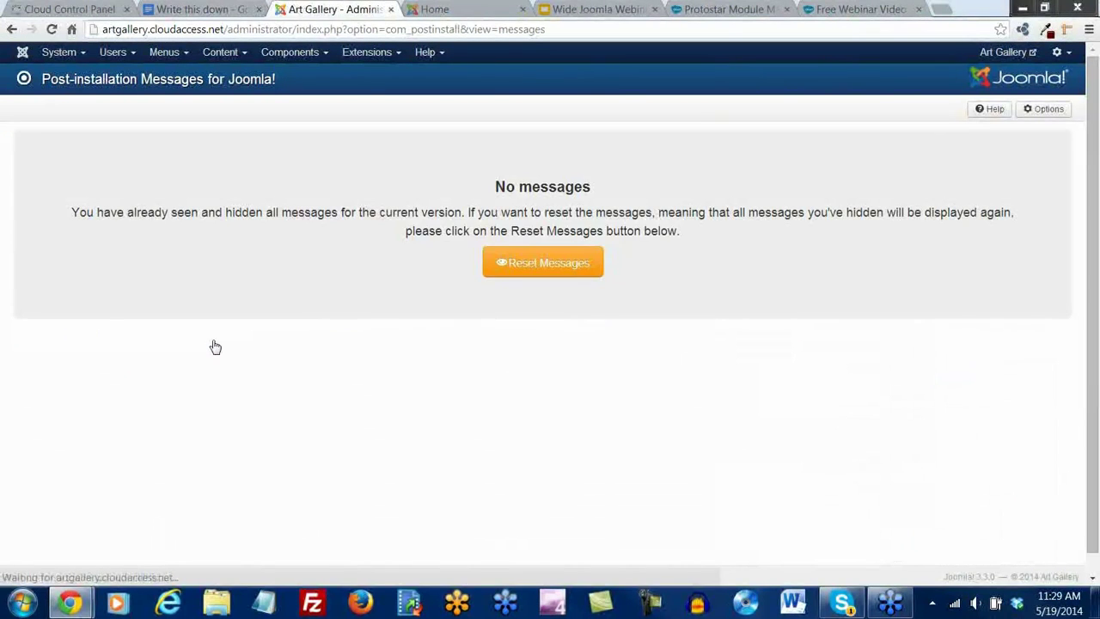
click(59, 51)
click(54, 76)
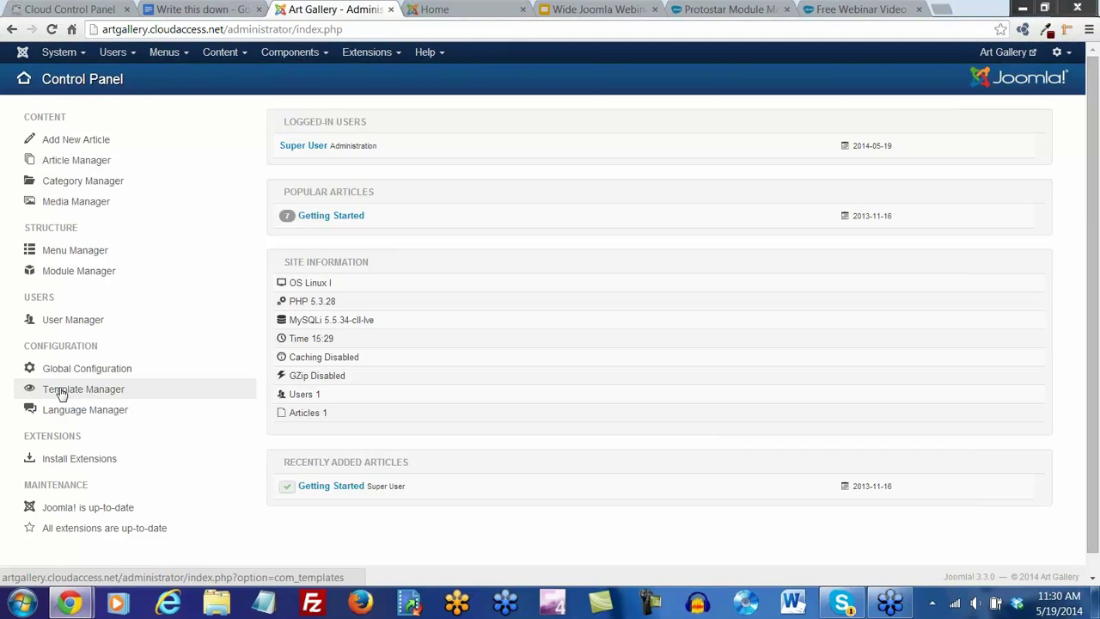
Open the protostar - Default style from Template Manager and show its Advanced options
click(398, 55)
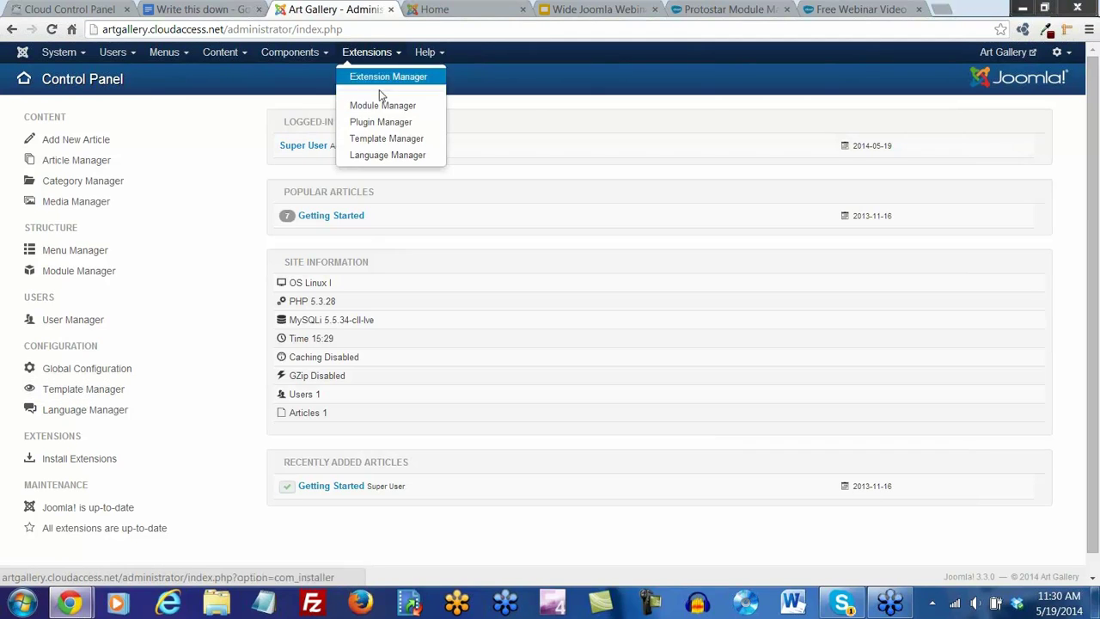
click(387, 140)
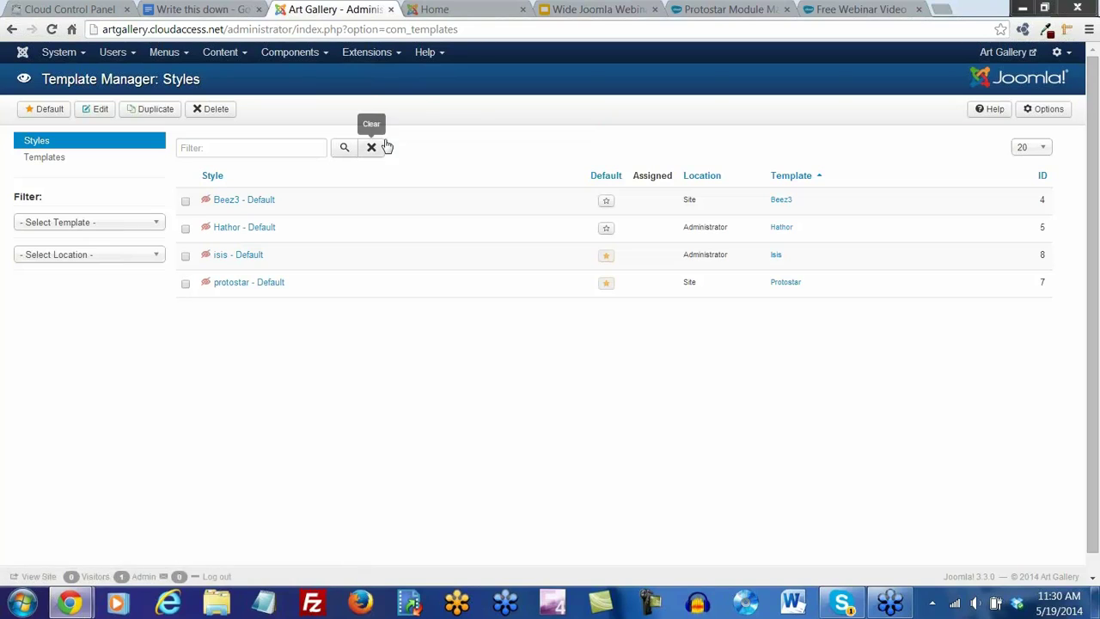
click(226, 287)
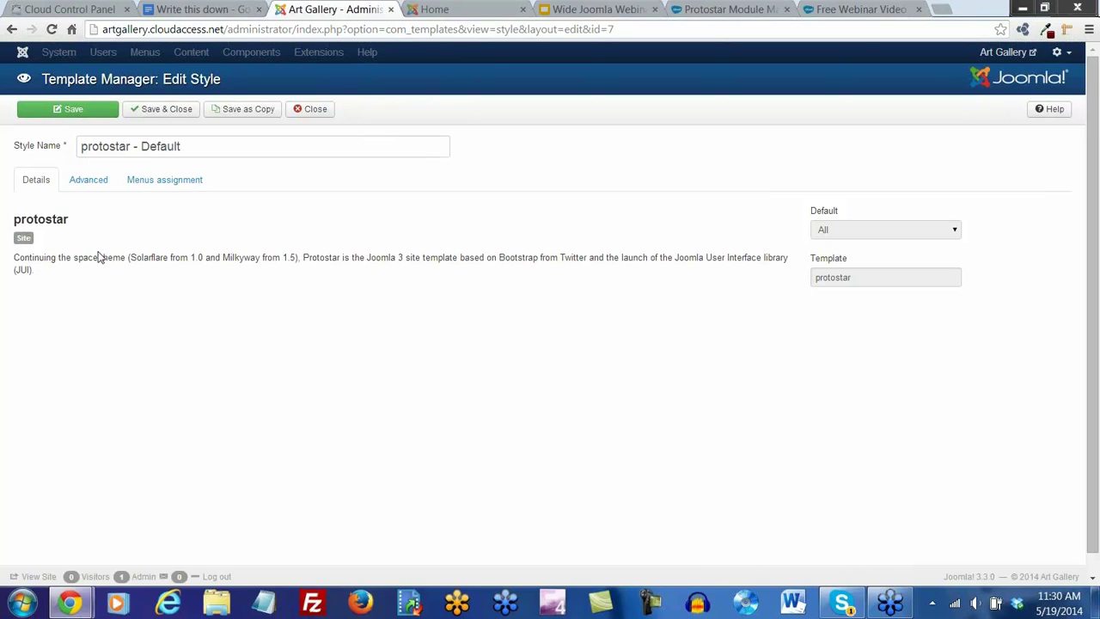
click(92, 182)
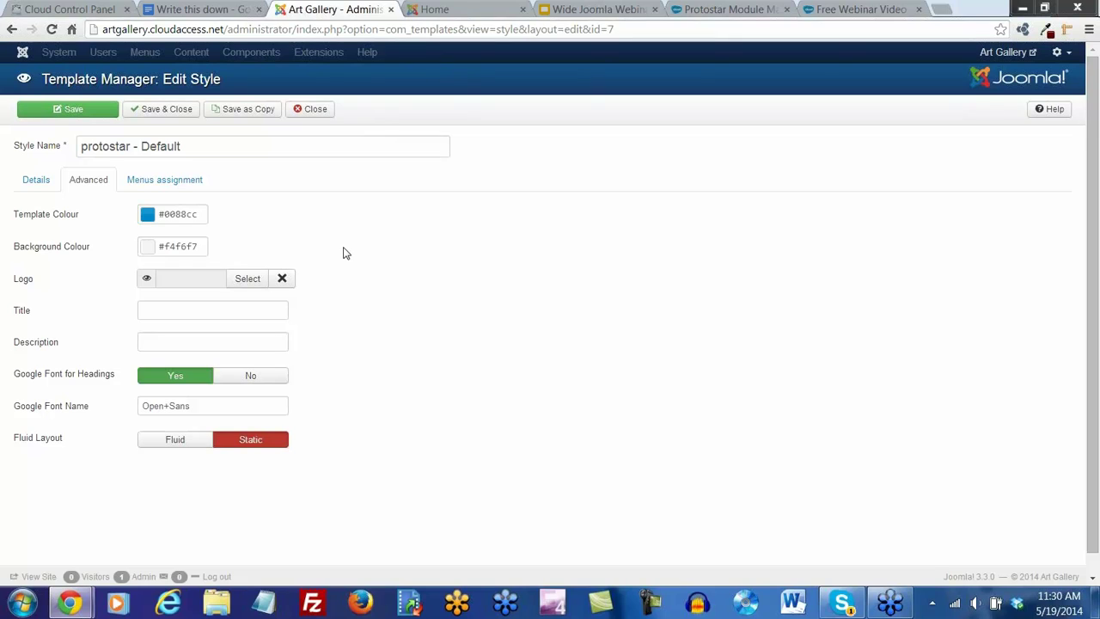
mouse_move(63, 256)
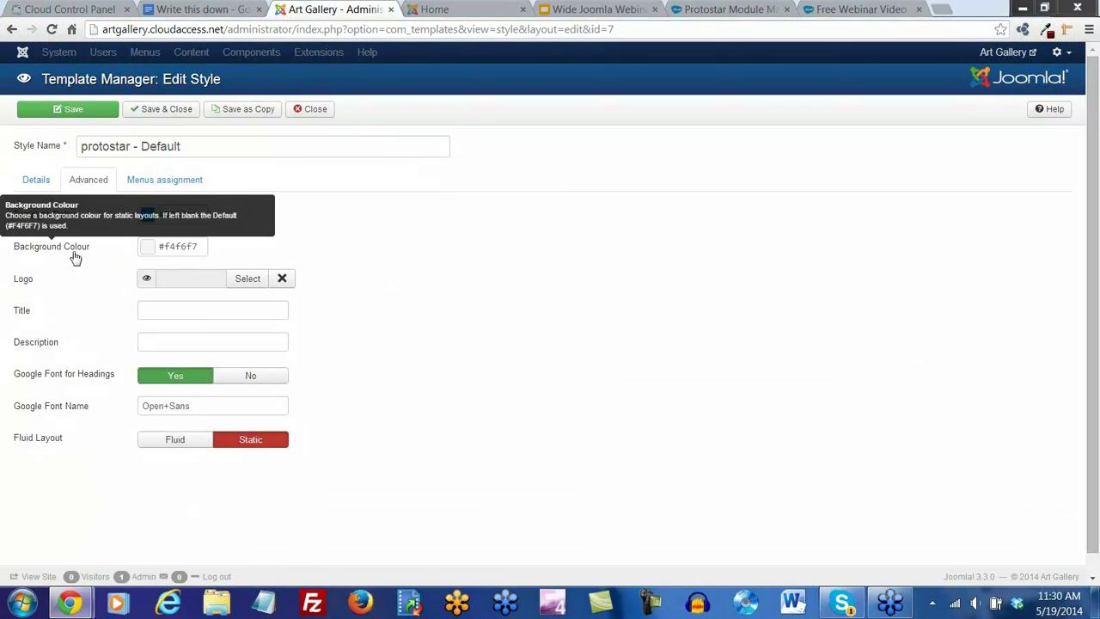
click(464, 9)
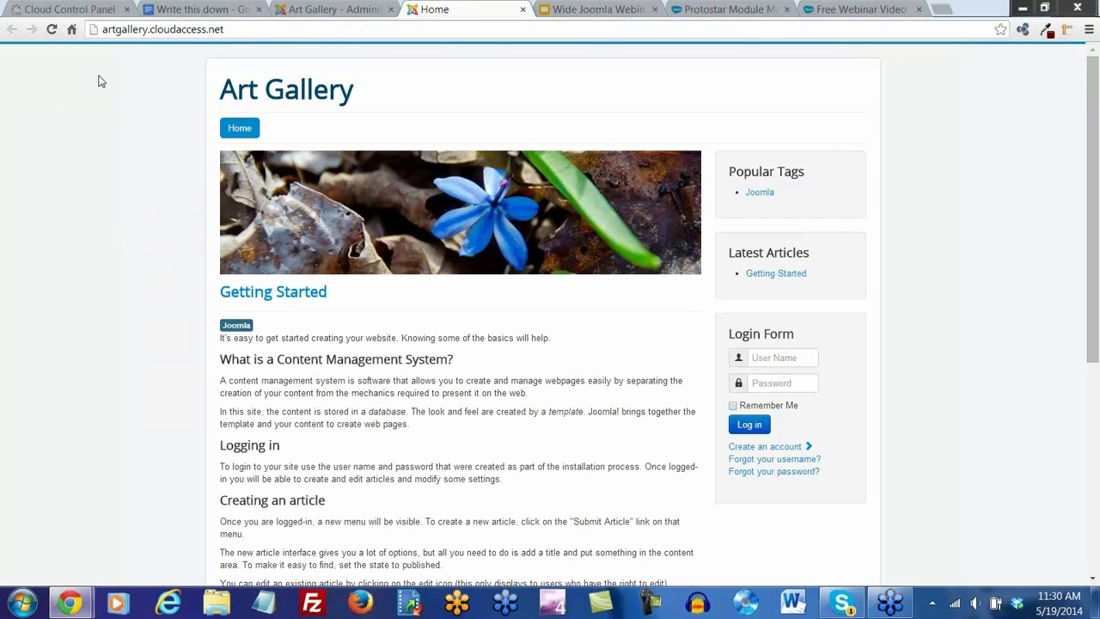
click(346, 10)
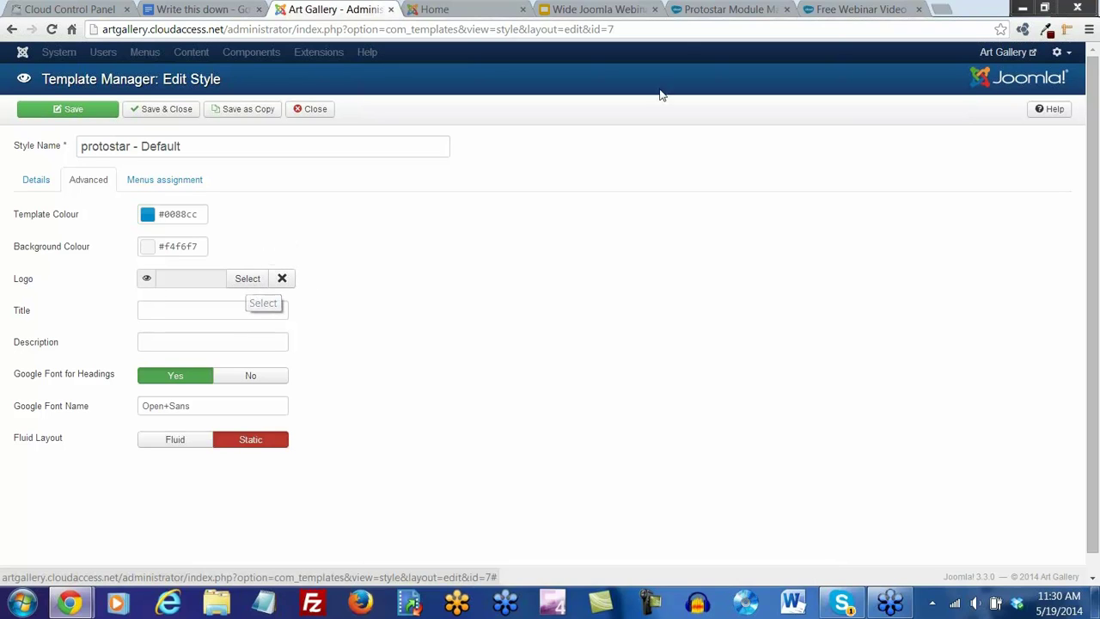
click(691, 16)
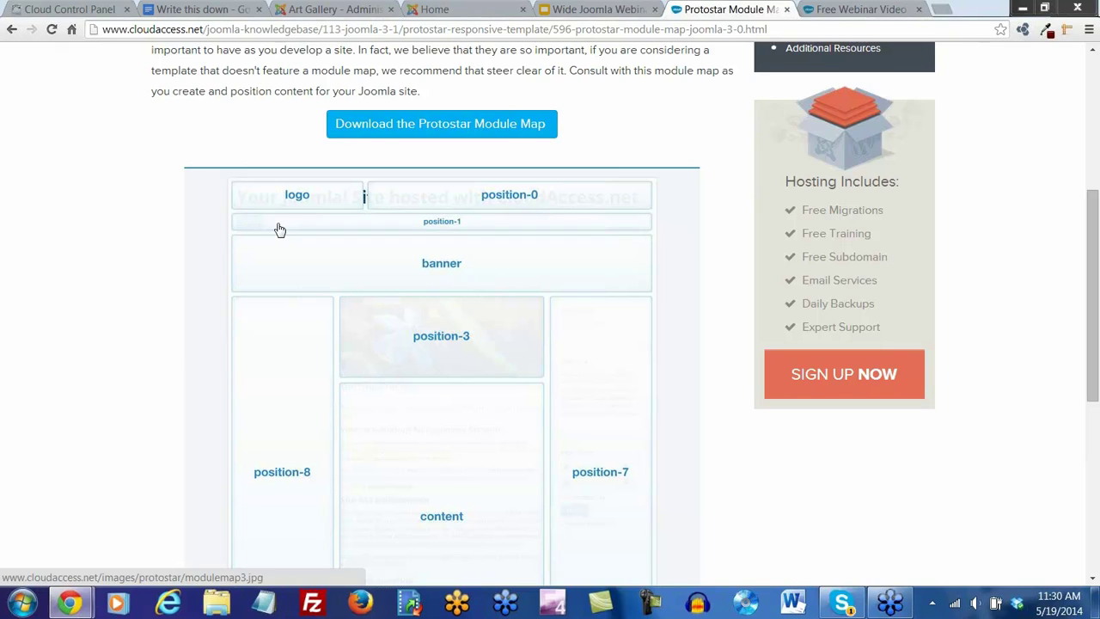
click(378, 12)
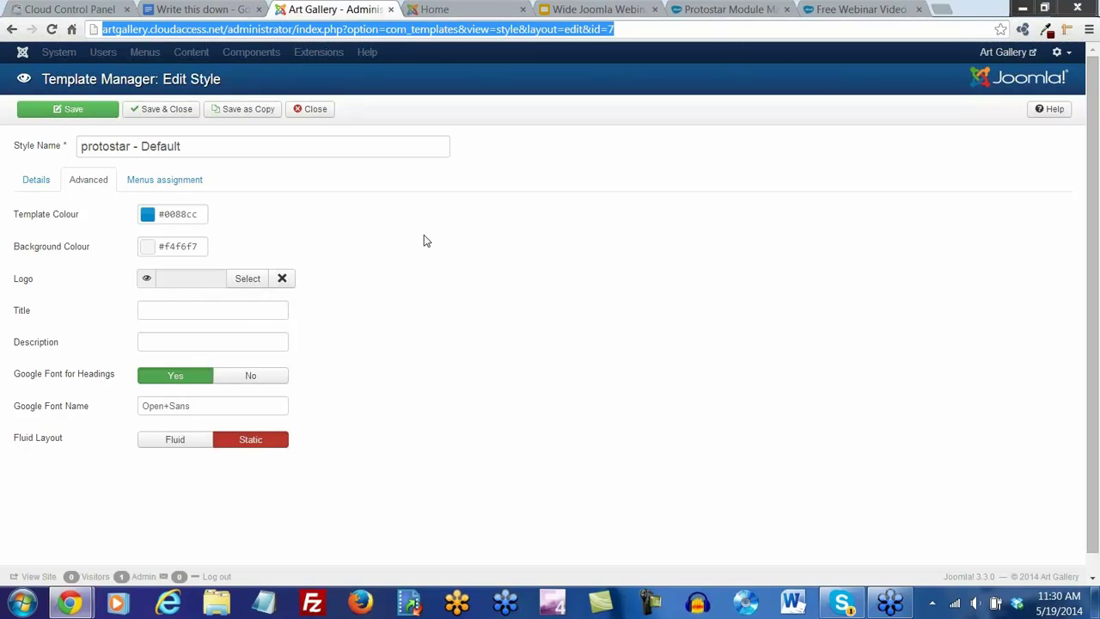
Choose logo.png from Documents > Webinar Images > art gallery for upload
click(246, 280)
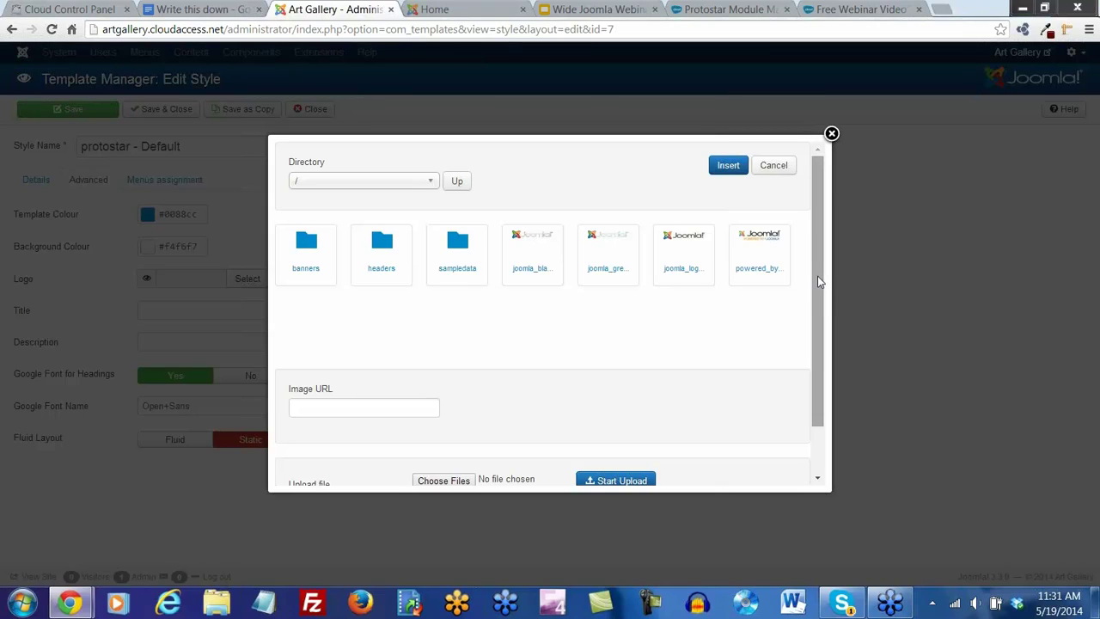
drag(823, 307, 822, 363)
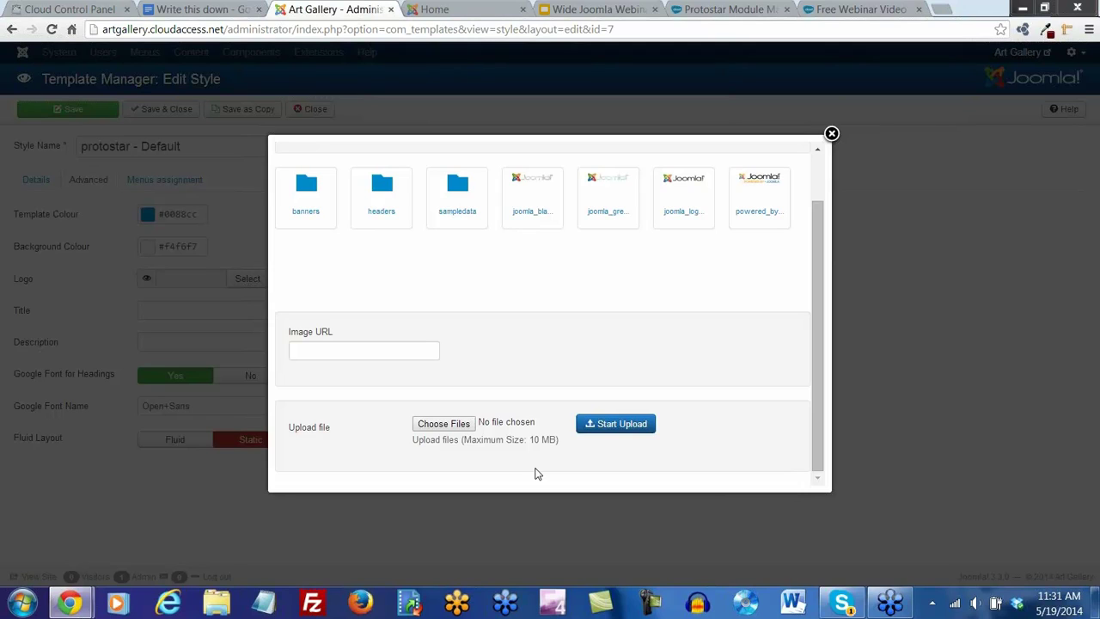
click(443, 424)
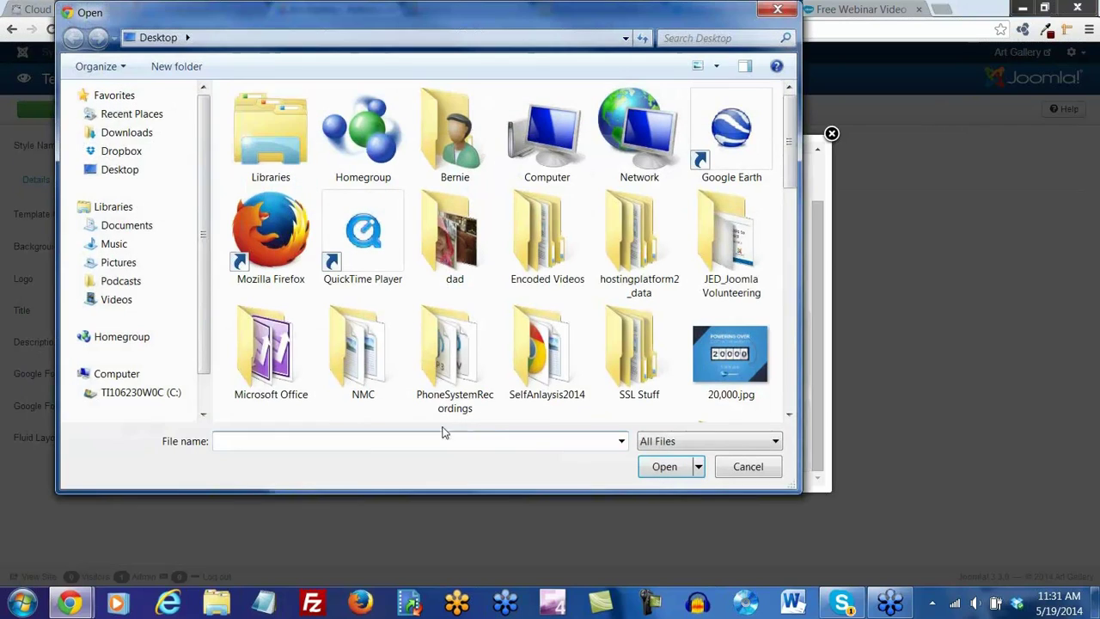
click(125, 225)
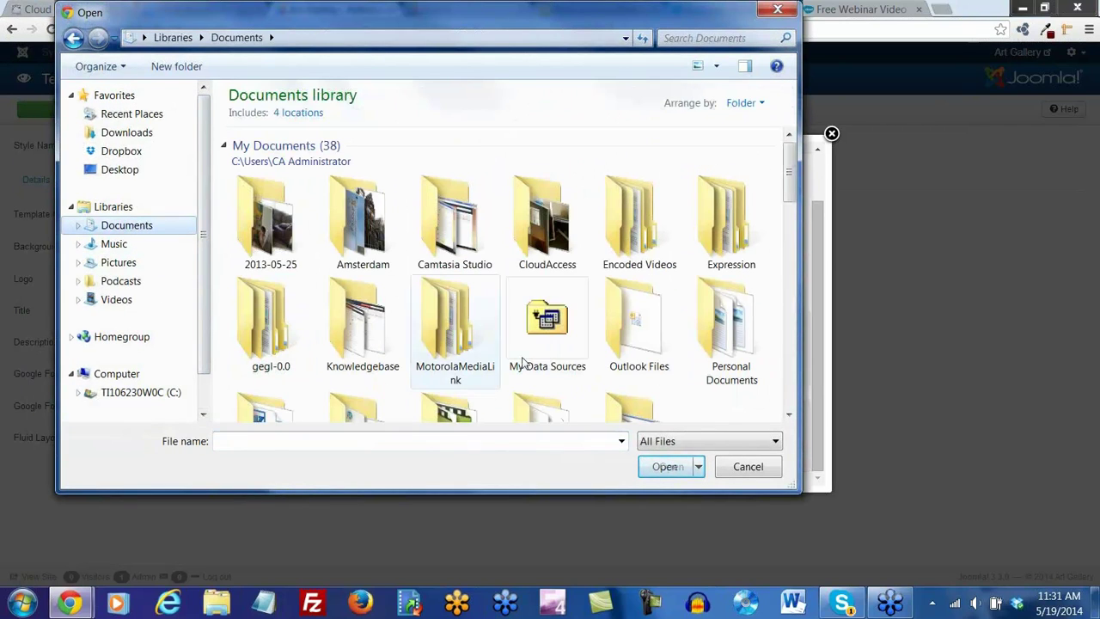
drag(791, 180, 792, 210)
double_click(531, 287)
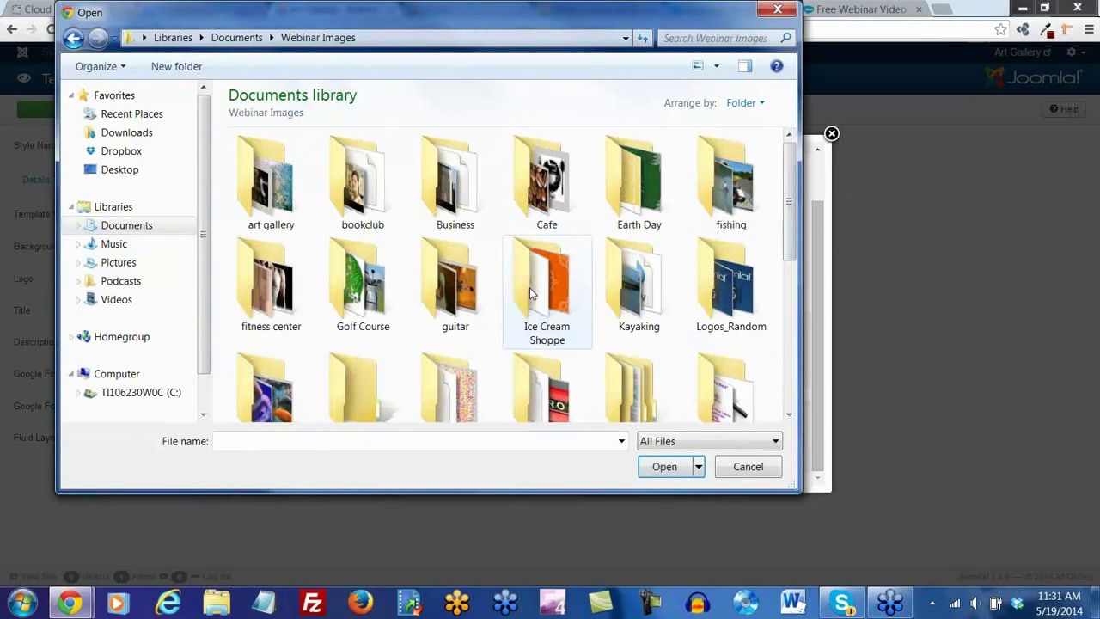
double_click(277, 194)
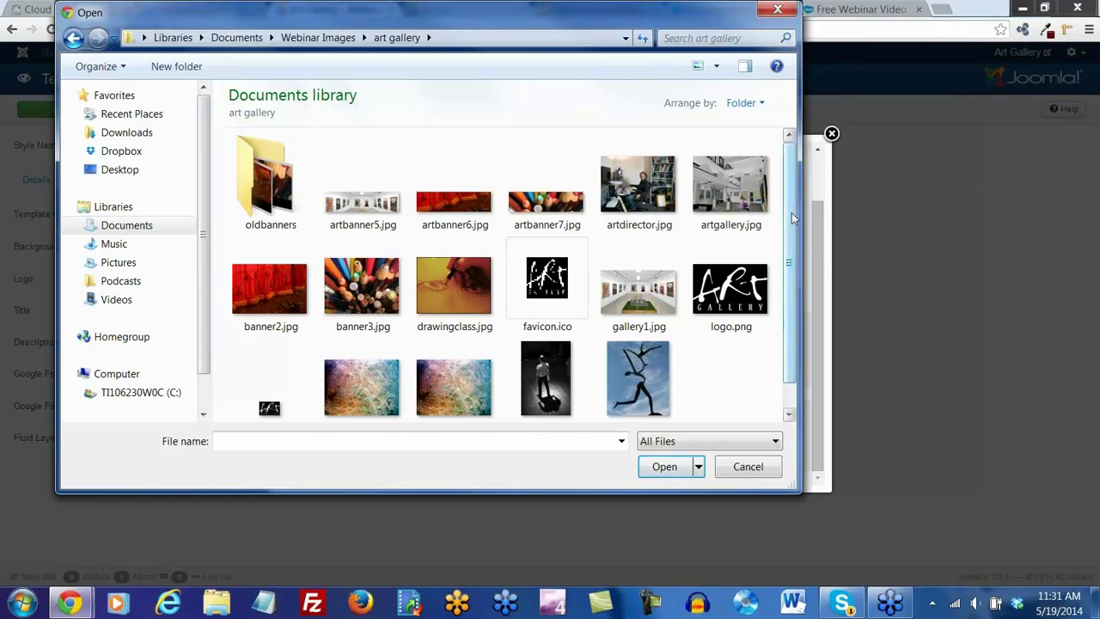
drag(792, 211, 796, 241)
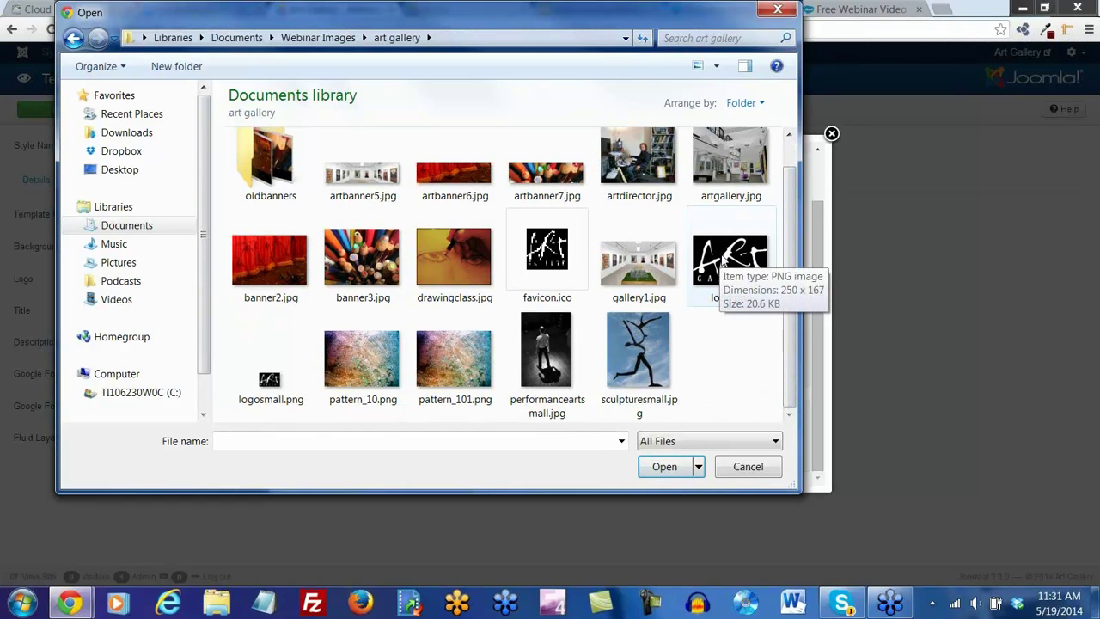
double_click(727, 258)
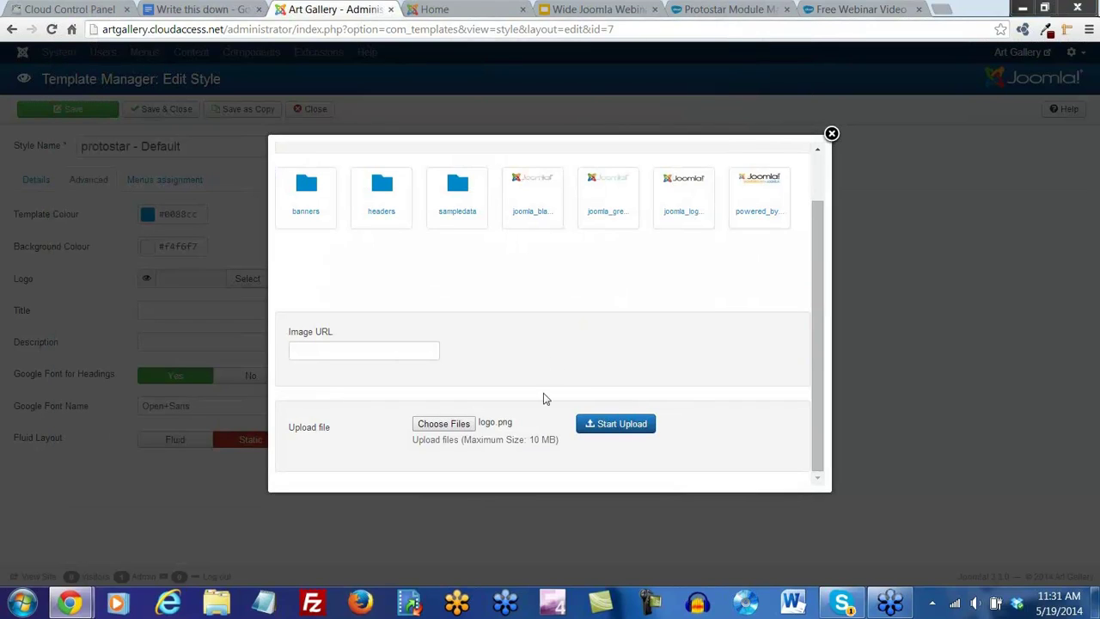
Upload logo.png, insert it as the style's logo, and save the style
click(618, 425)
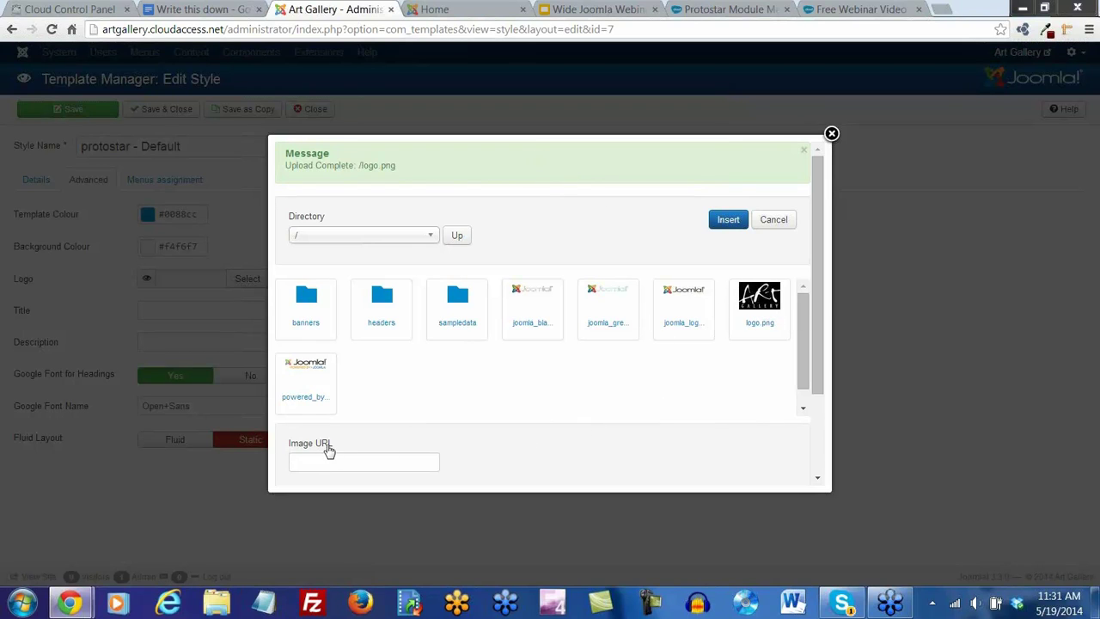
click(759, 328)
click(728, 222)
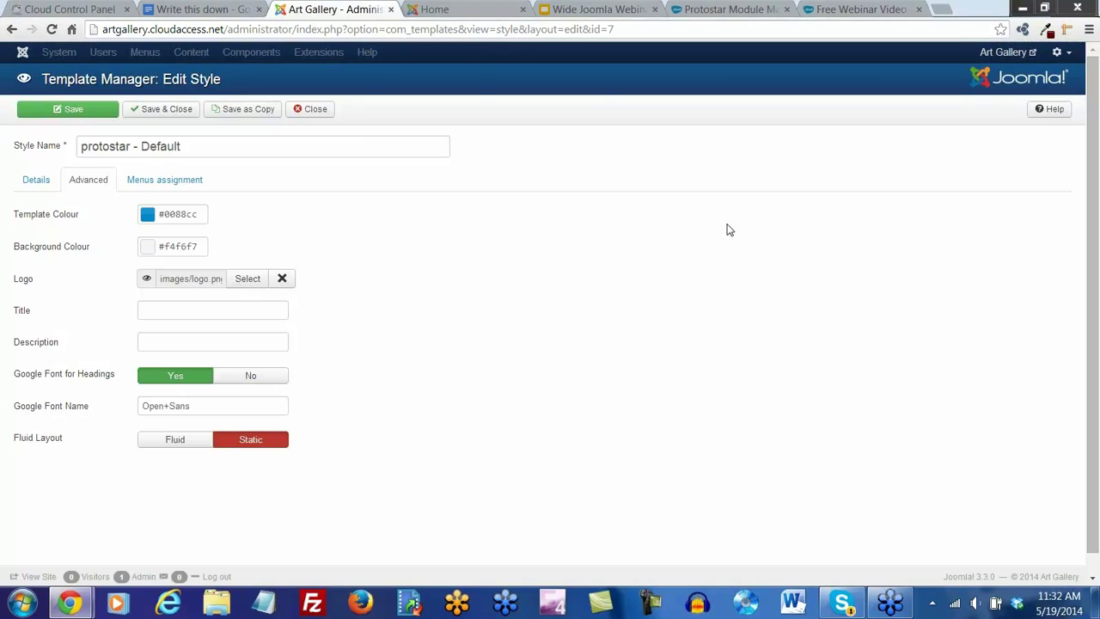
click(68, 113)
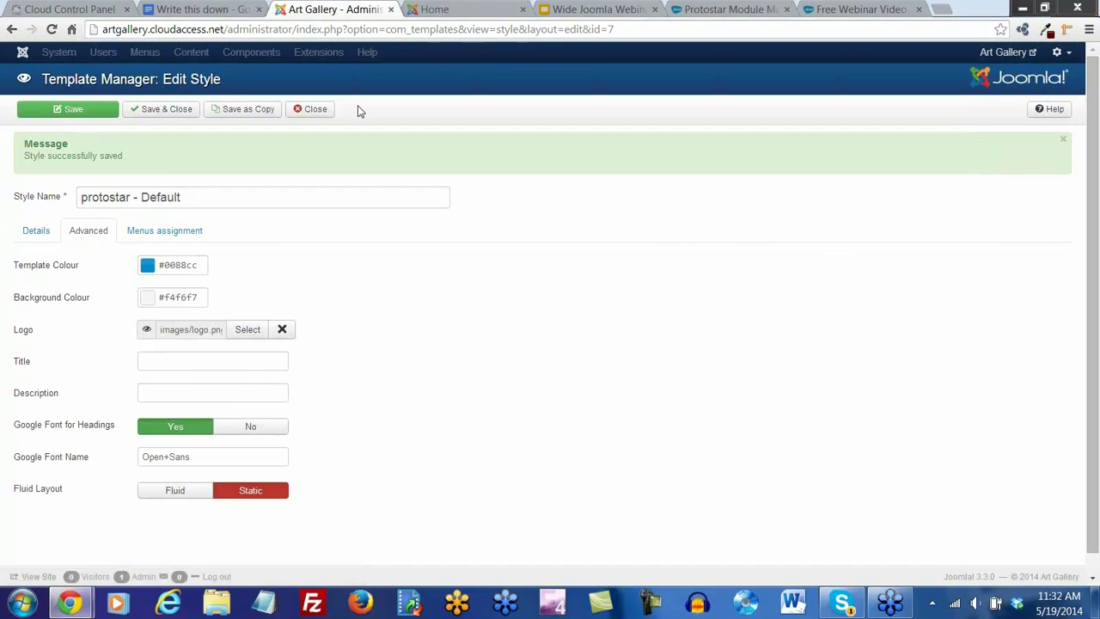
Reload the front page to see the Art Gallery logo, then return to the style editor
click(440, 10)
click(52, 29)
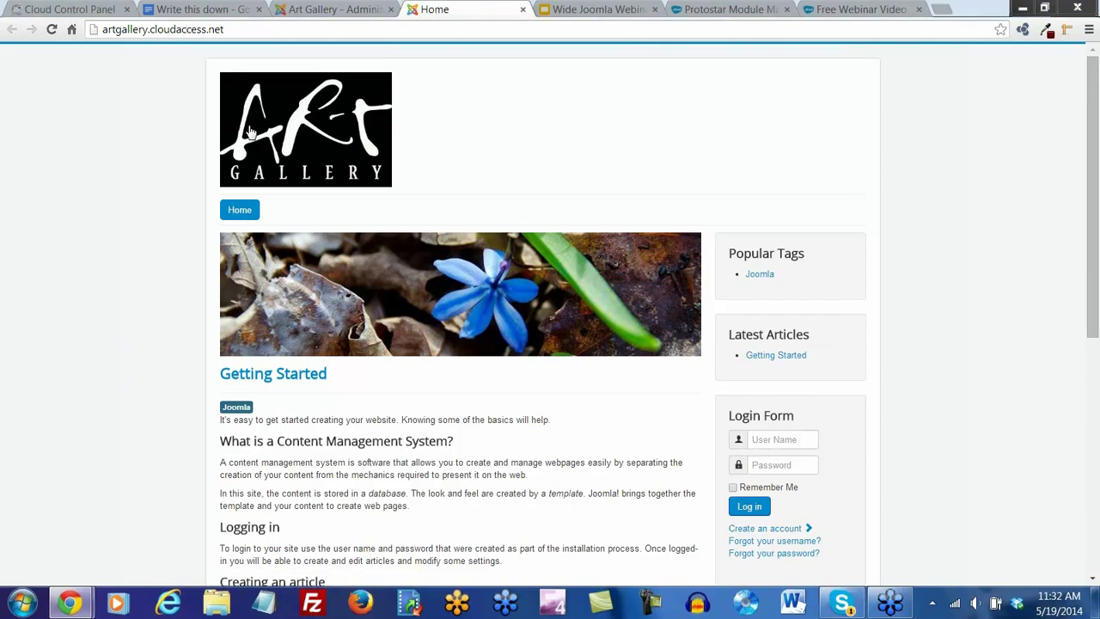
click(378, 10)
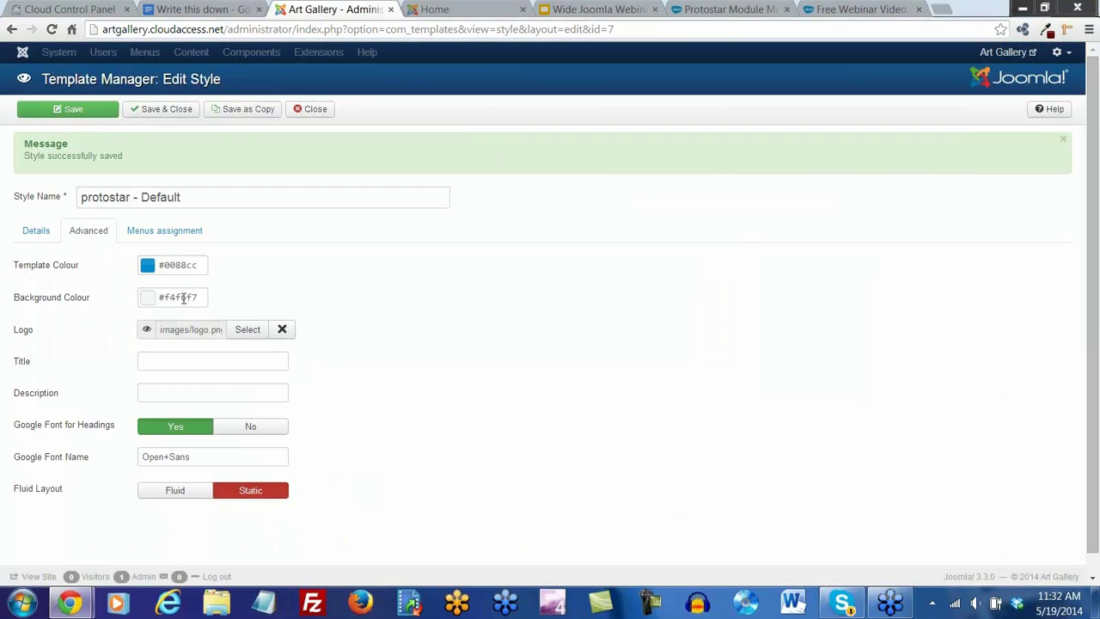
Set the Template Colour to black #000000 with the colour picker
click(147, 268)
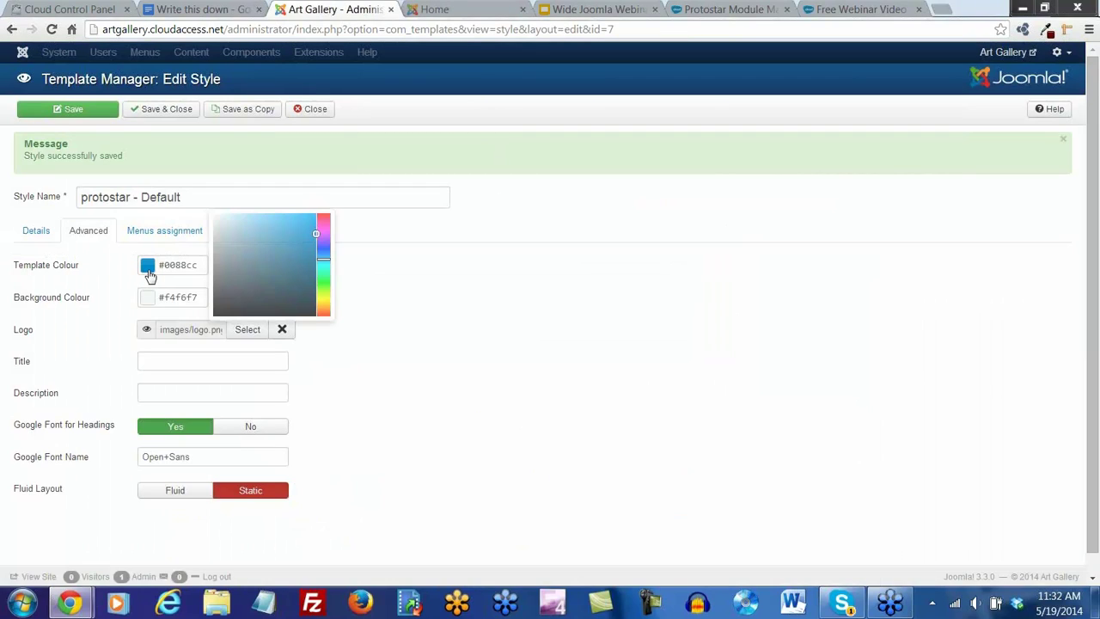
click(222, 308)
drag(222, 308, 202, 319)
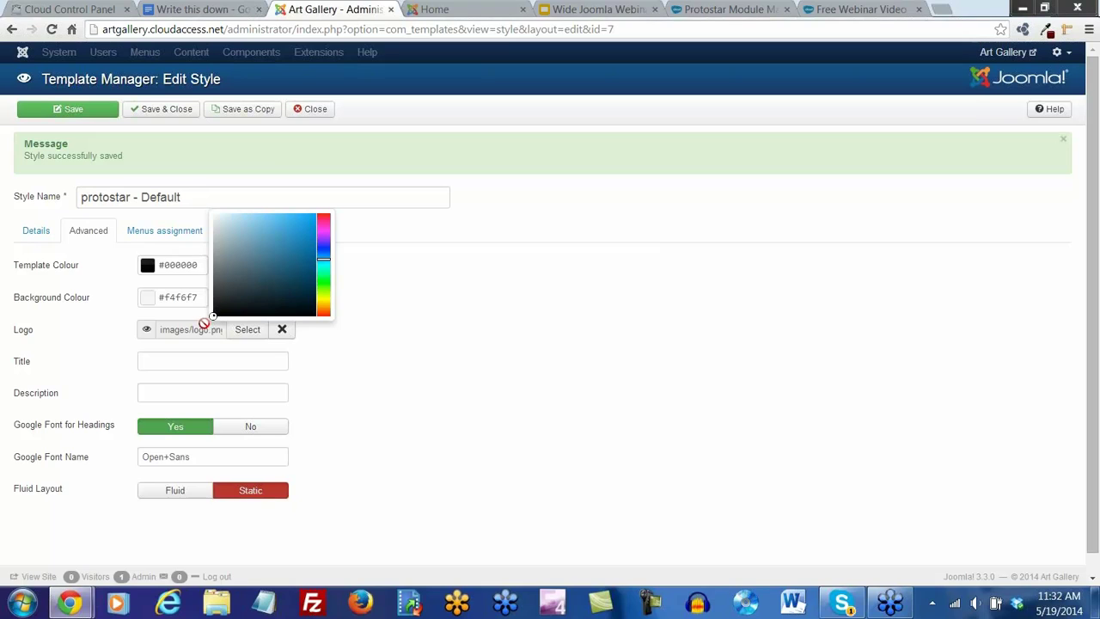
click(388, 371)
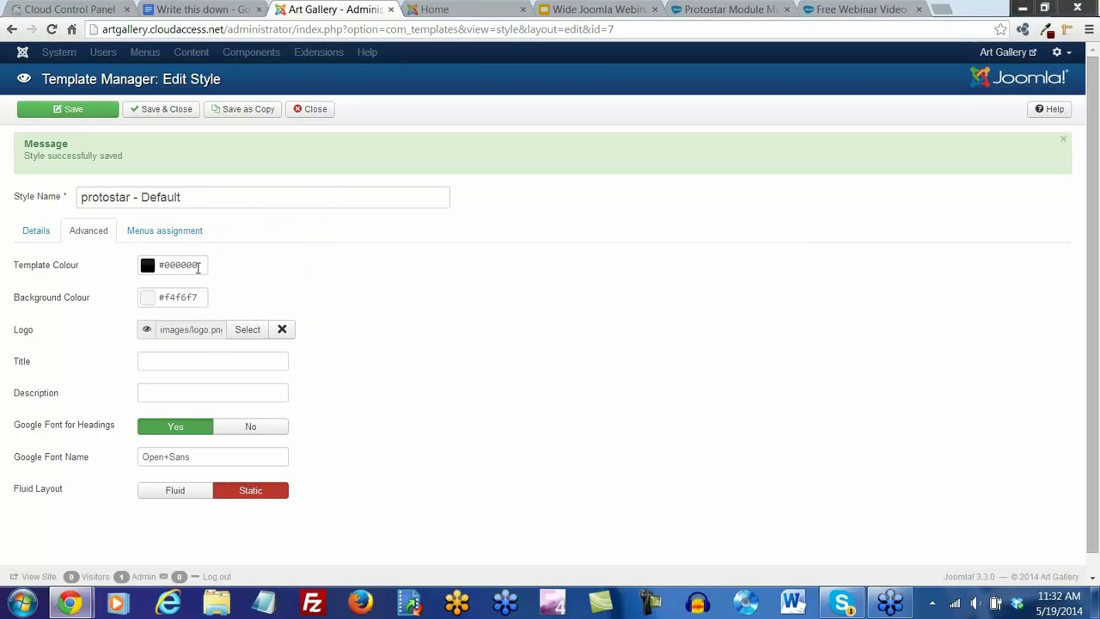
Set the Background Colour to black #000000 and save the style
mouse_move(75, 302)
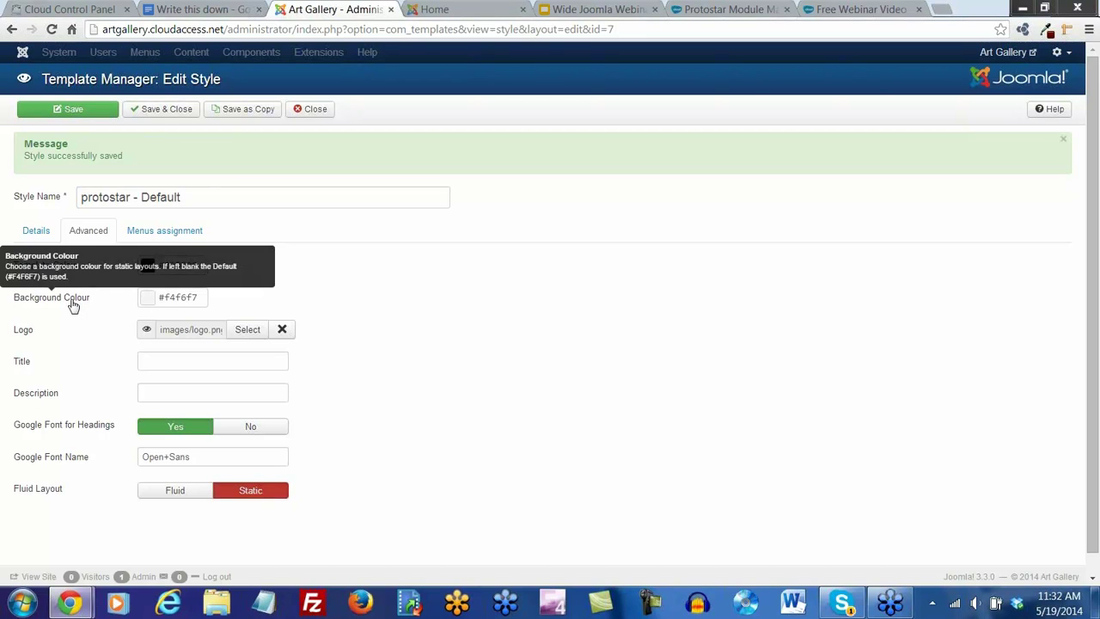
click(73, 305)
click(234, 332)
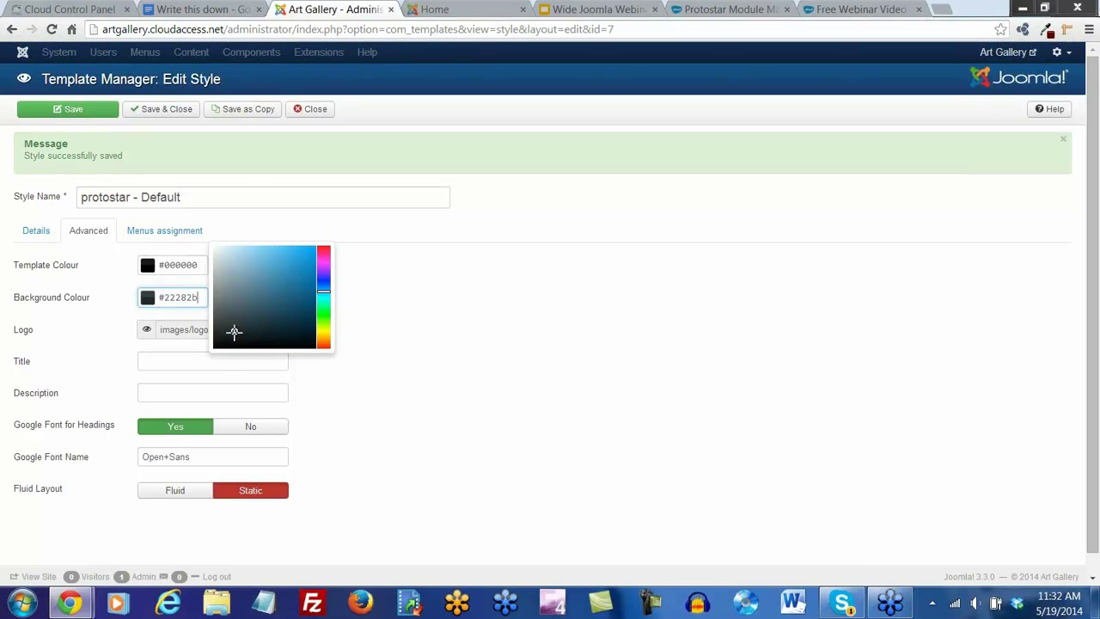
drag(235, 333, 209, 358)
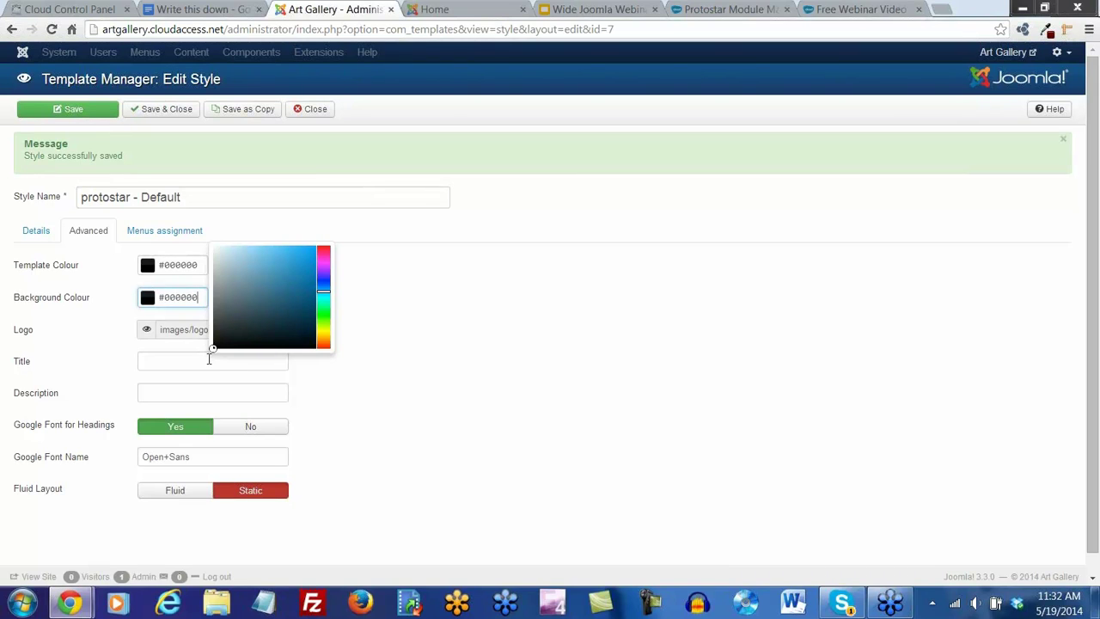
click(367, 368)
click(86, 117)
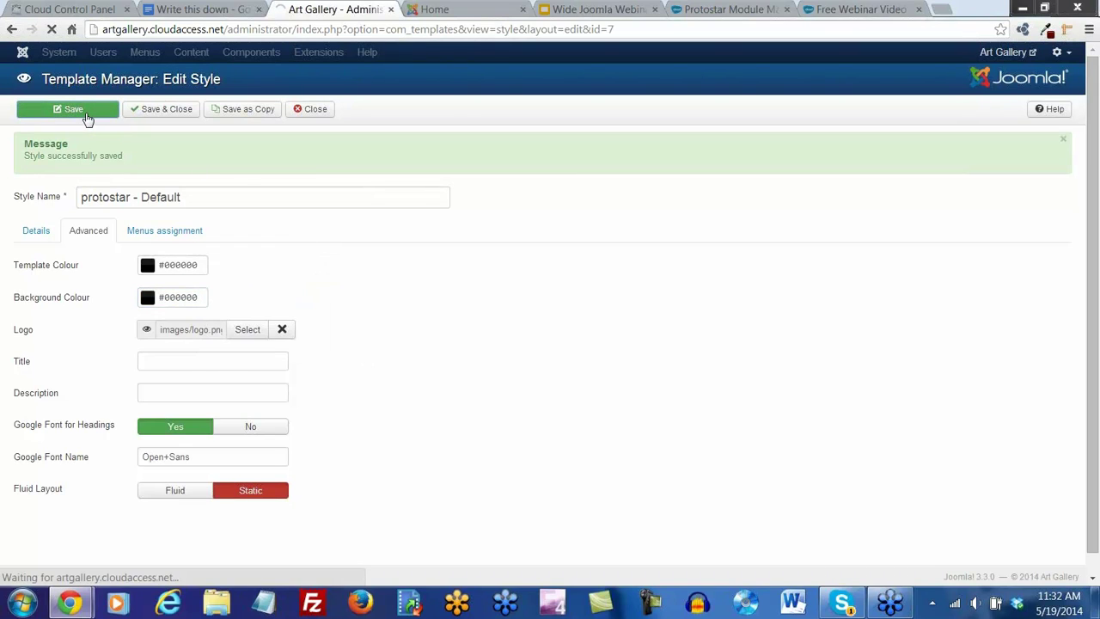
Reload the front page to check the black background, then return to the style editor
click(430, 10)
click(52, 29)
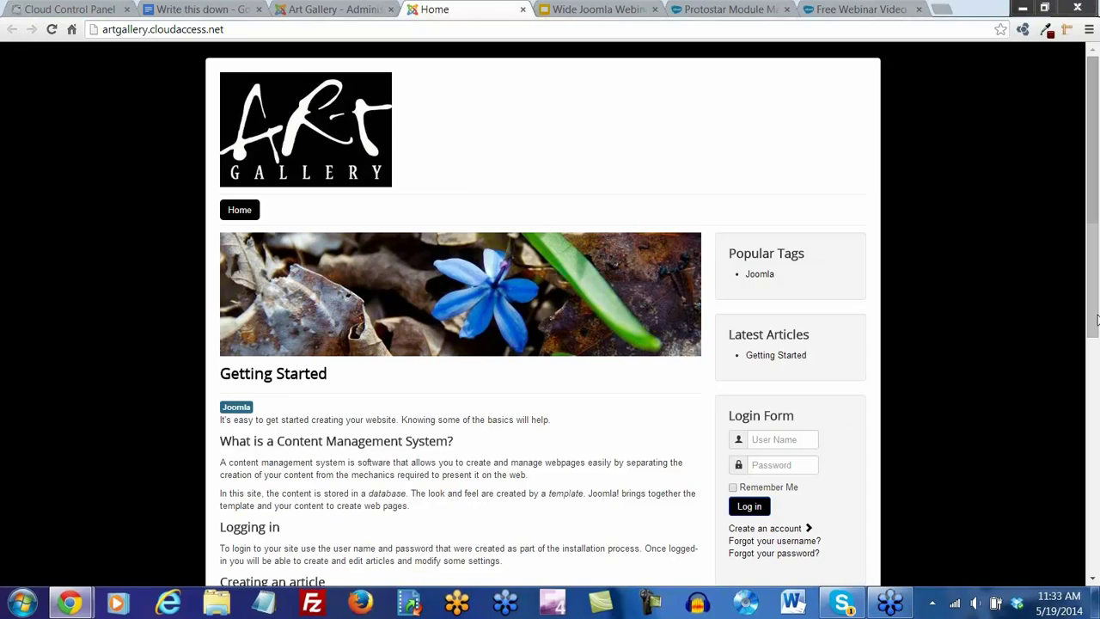
click(336, 16)
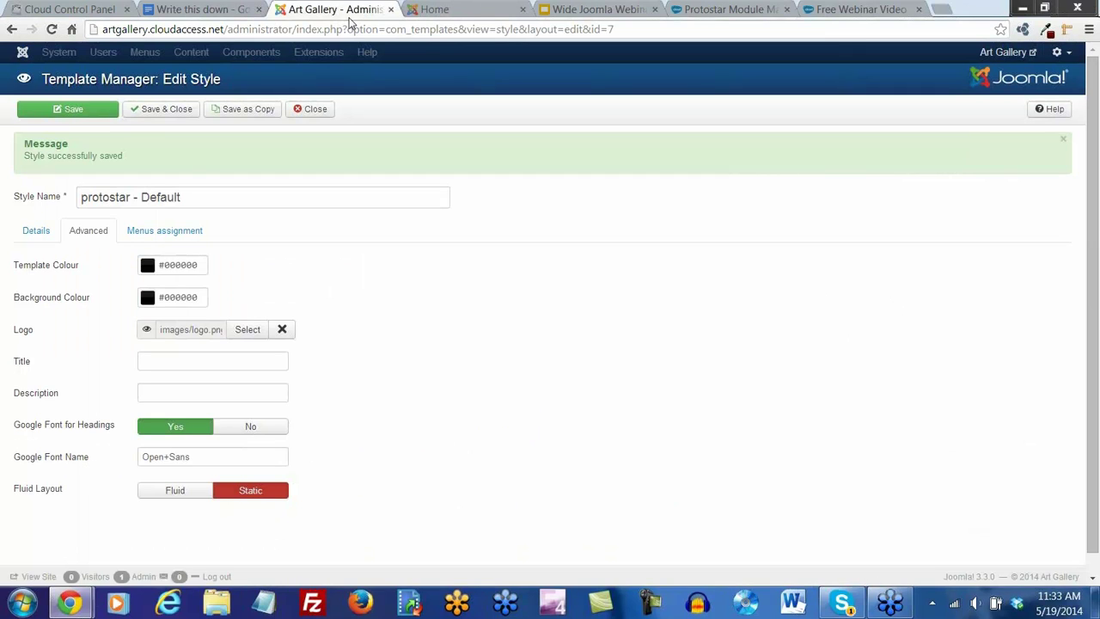
Save the Protostar style with a Fluid layout and reload the front page to preview it
mouse_move(24, 501)
click(179, 495)
click(79, 114)
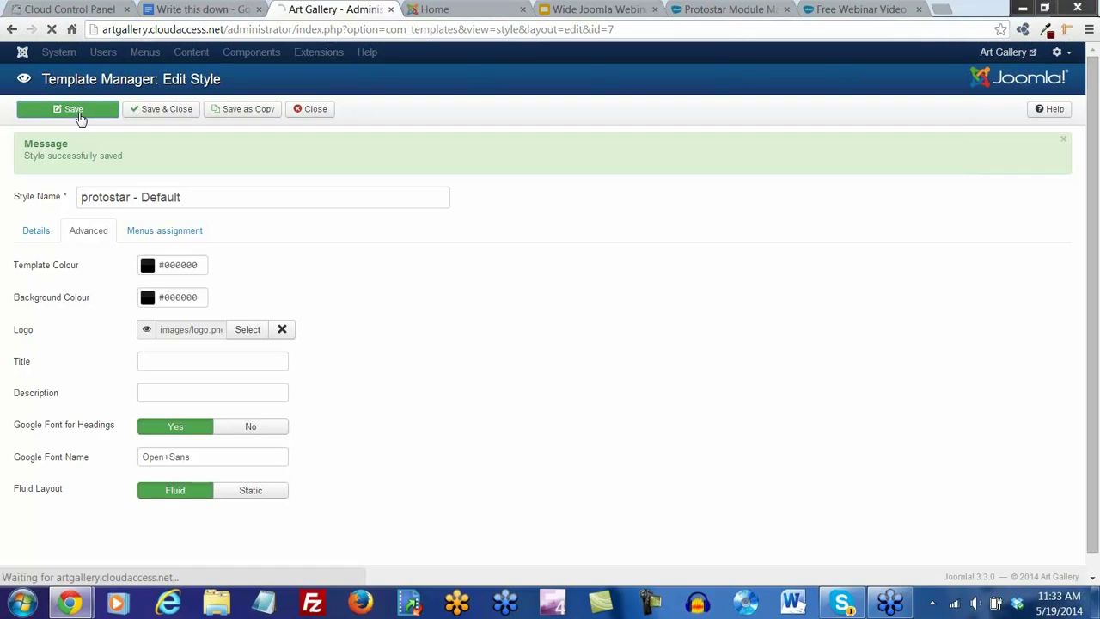
click(437, 10)
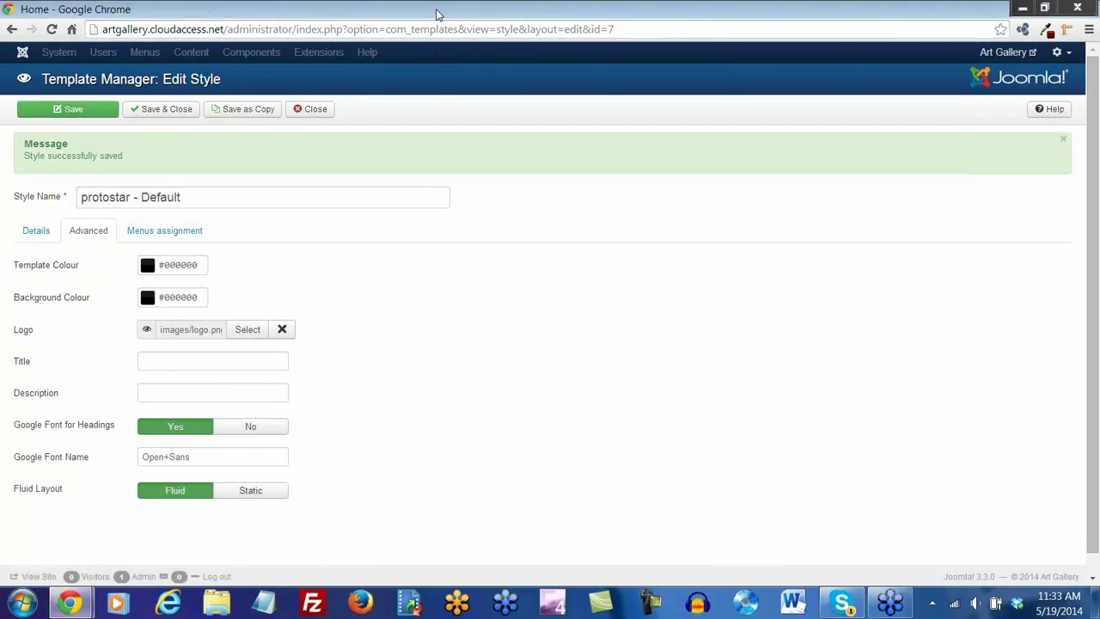
click(51, 29)
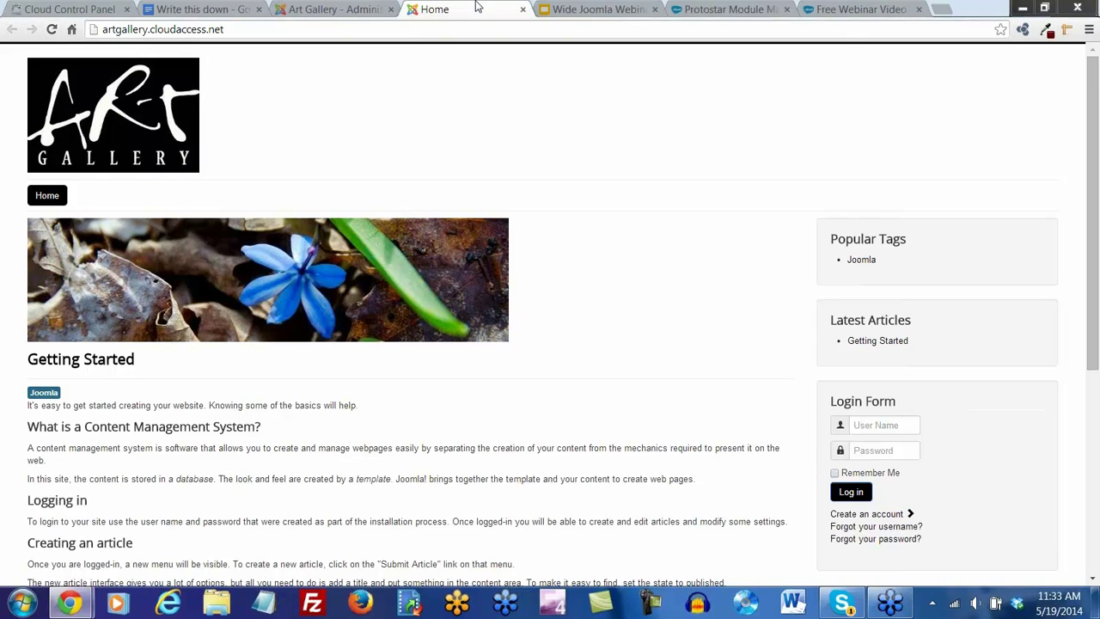
Revert the layout to Static, save and close the style, and reload the front page
click(377, 16)
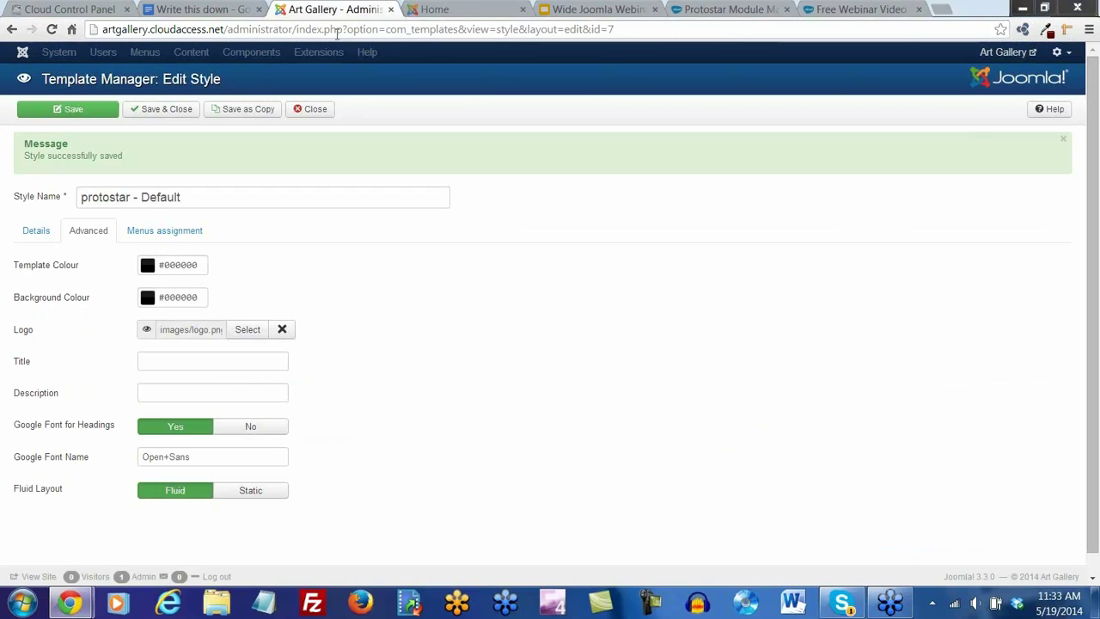
click(261, 493)
click(155, 114)
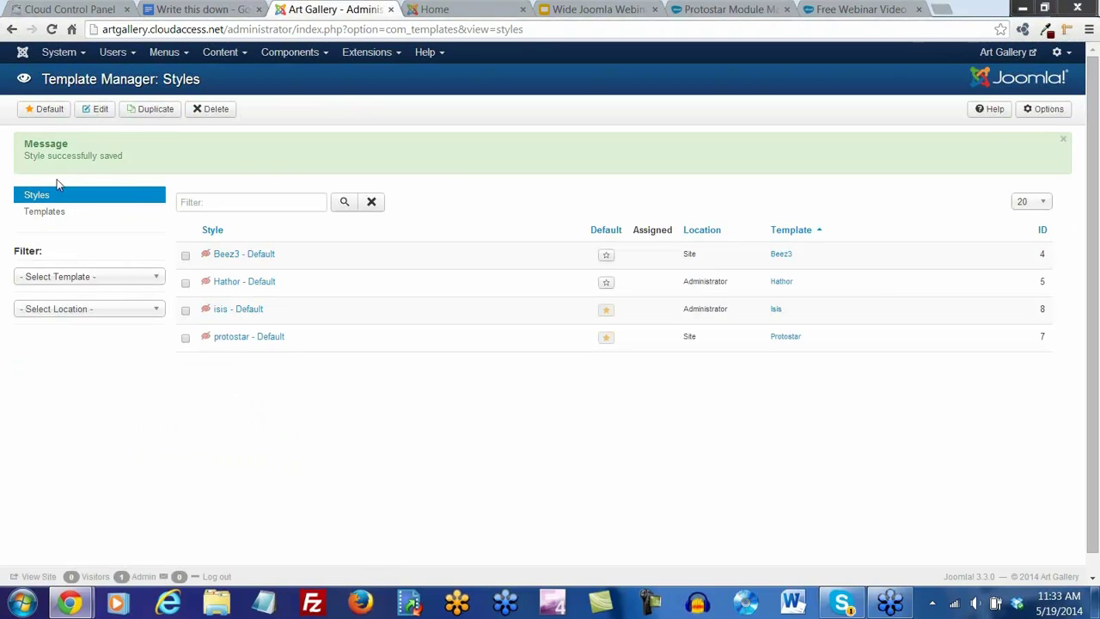
click(472, 15)
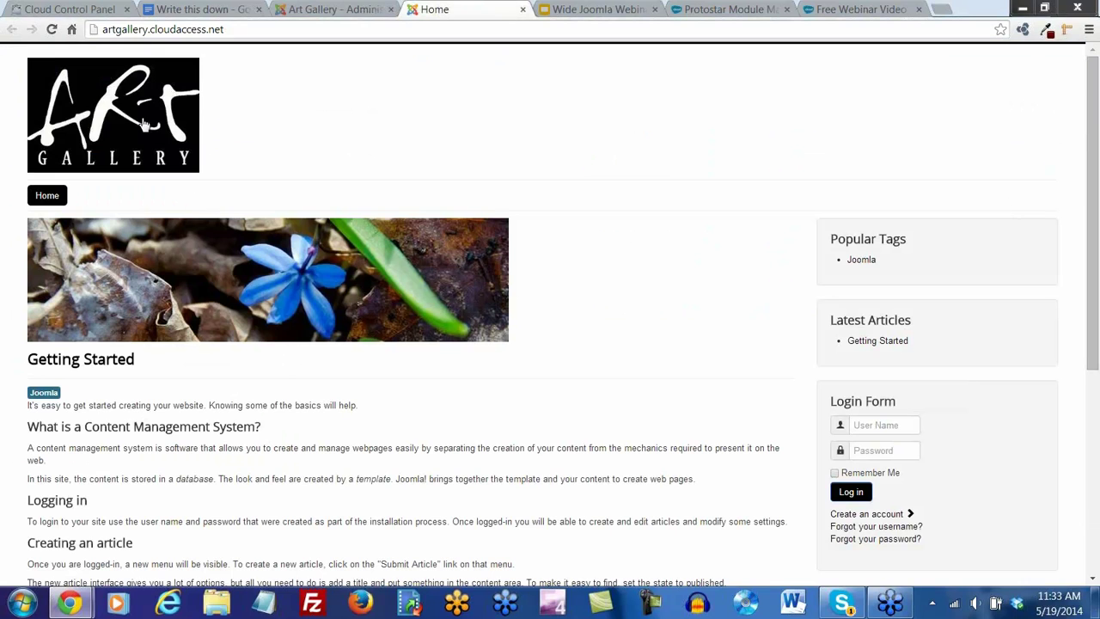
click(51, 29)
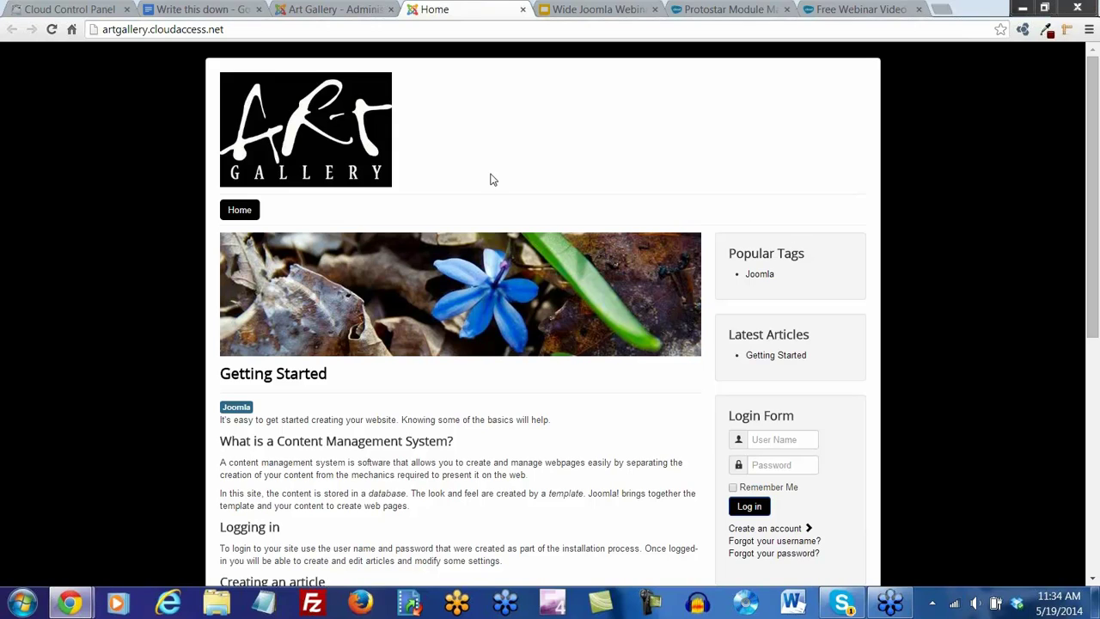
From the admin Templates list, open Protostar Details and Files for customising
click(333, 11)
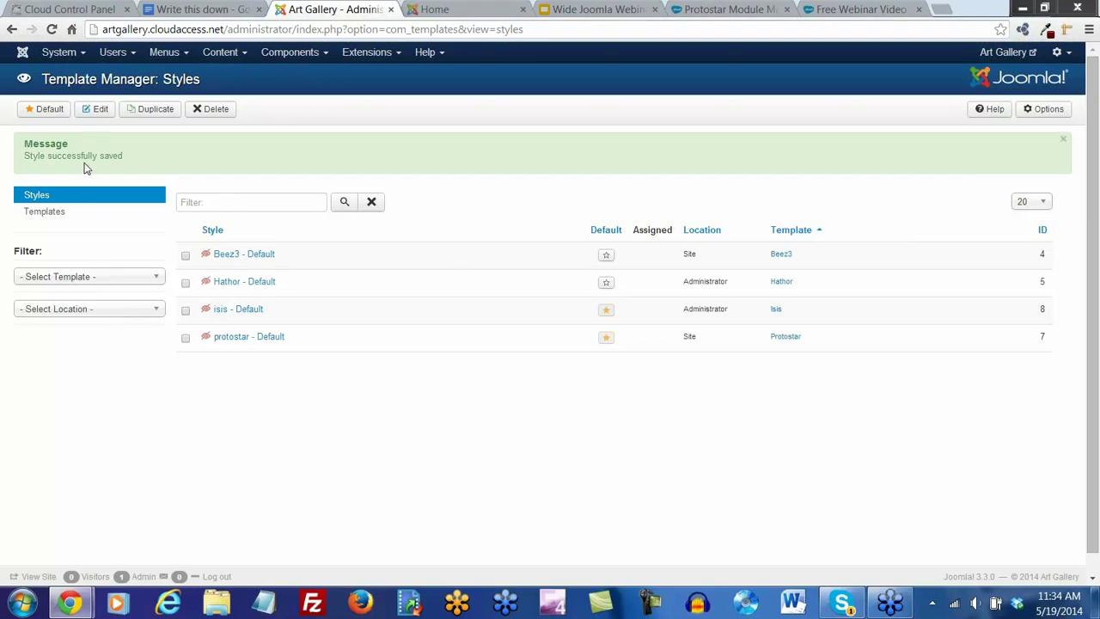
click(44, 212)
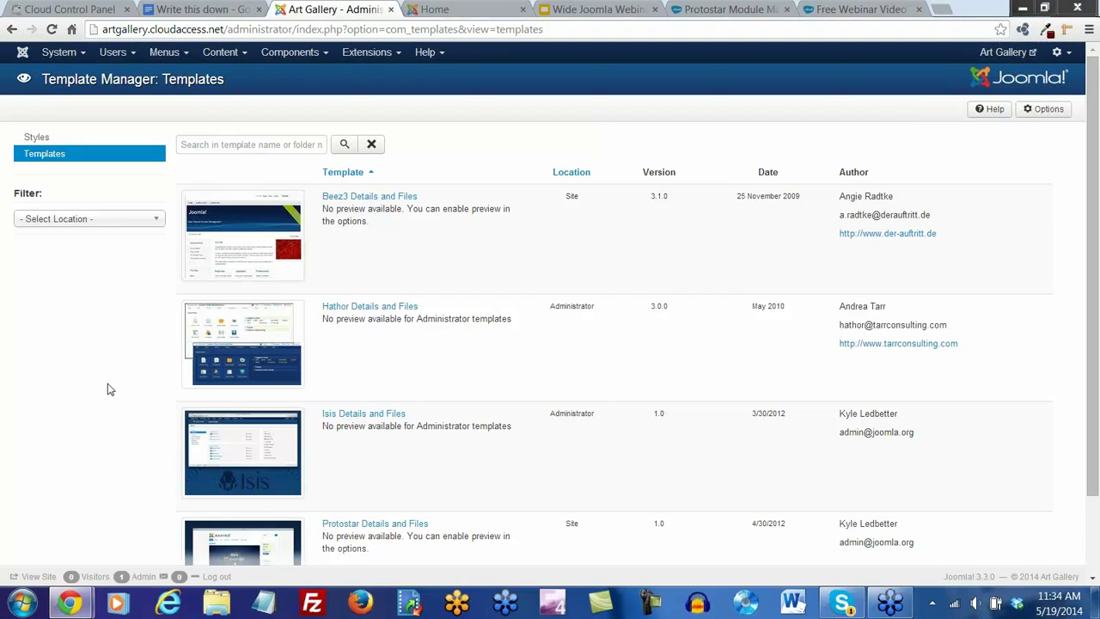
scroll(108, 389, down, 2)
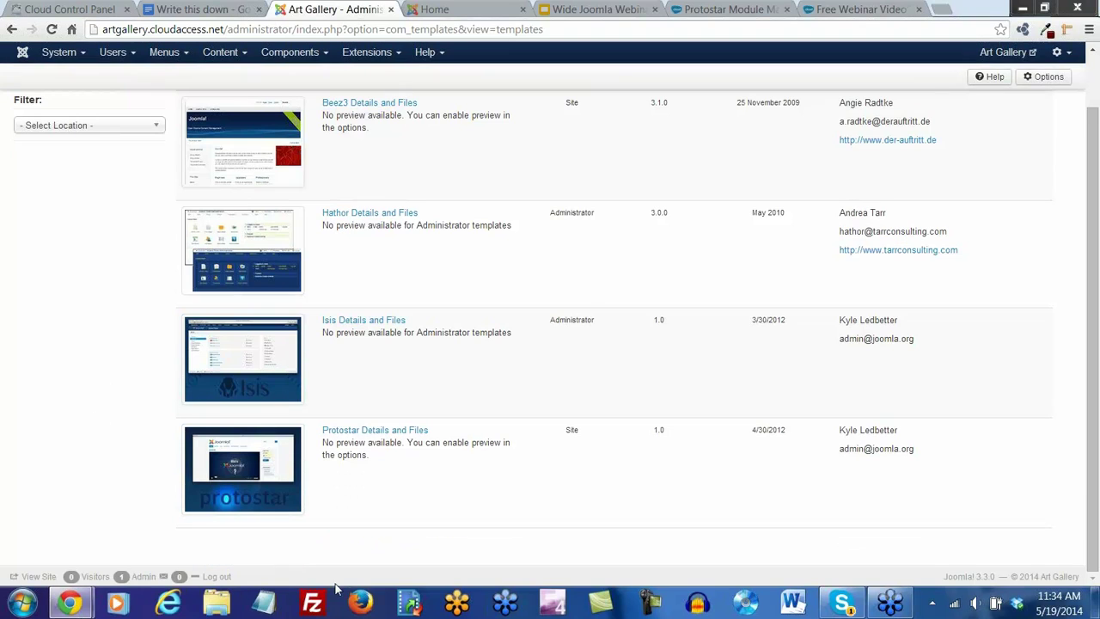
click(379, 433)
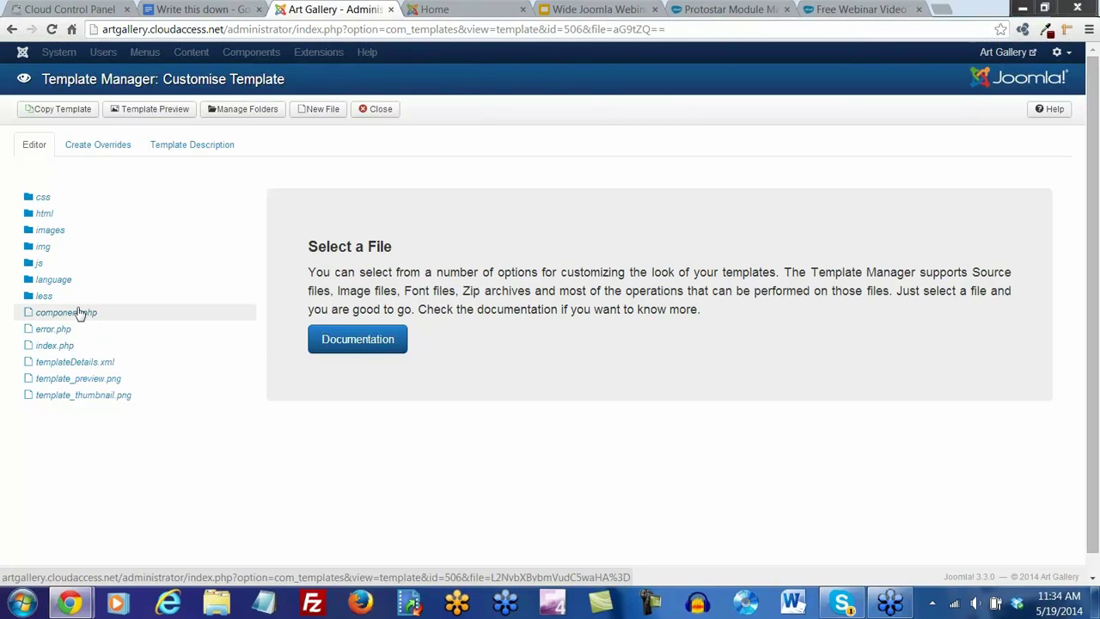
Open Protostar's css/template.css, scroll through its code, then save and close it
click(38, 200)
click(73, 216)
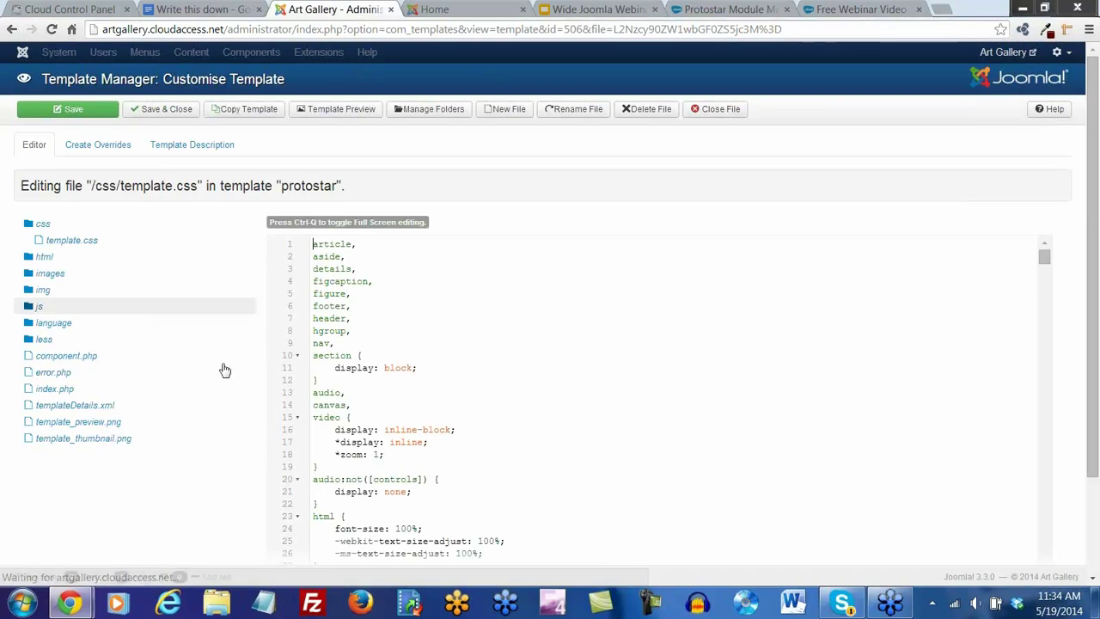
scroll(604, 269, down, 1)
scroll(641, 340, down, 2)
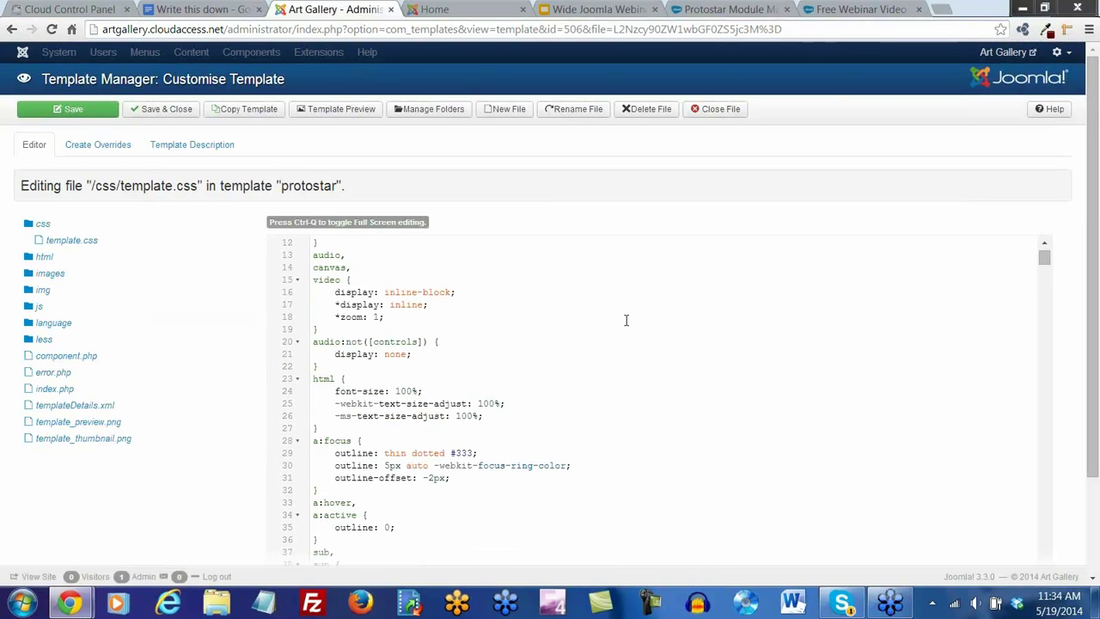
scroll(650, 359, down, 8)
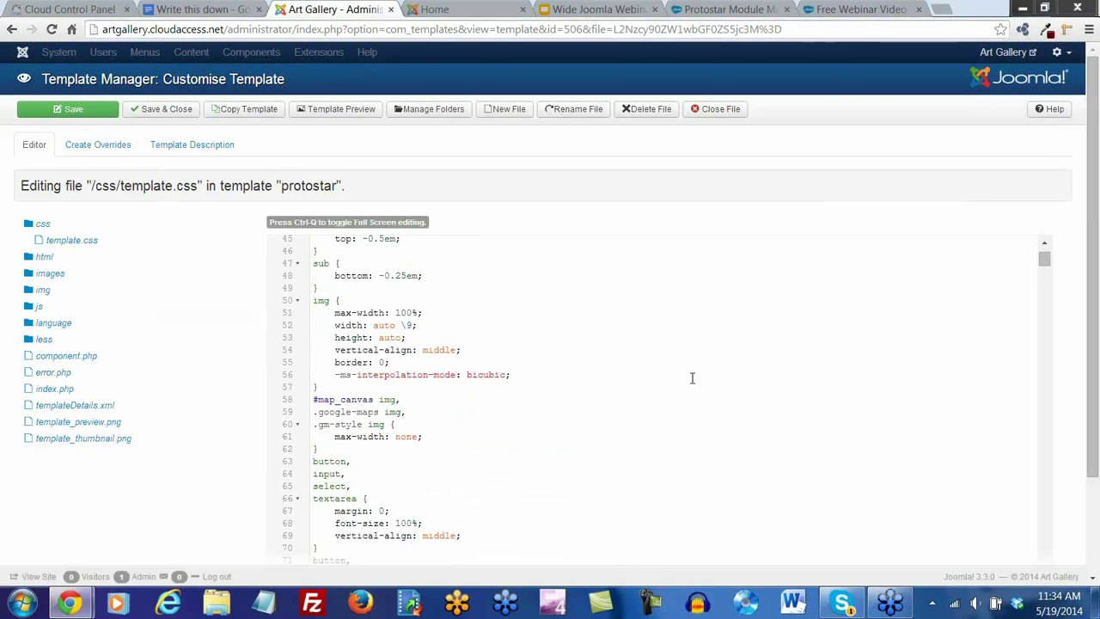
scroll(690, 378, down, 12)
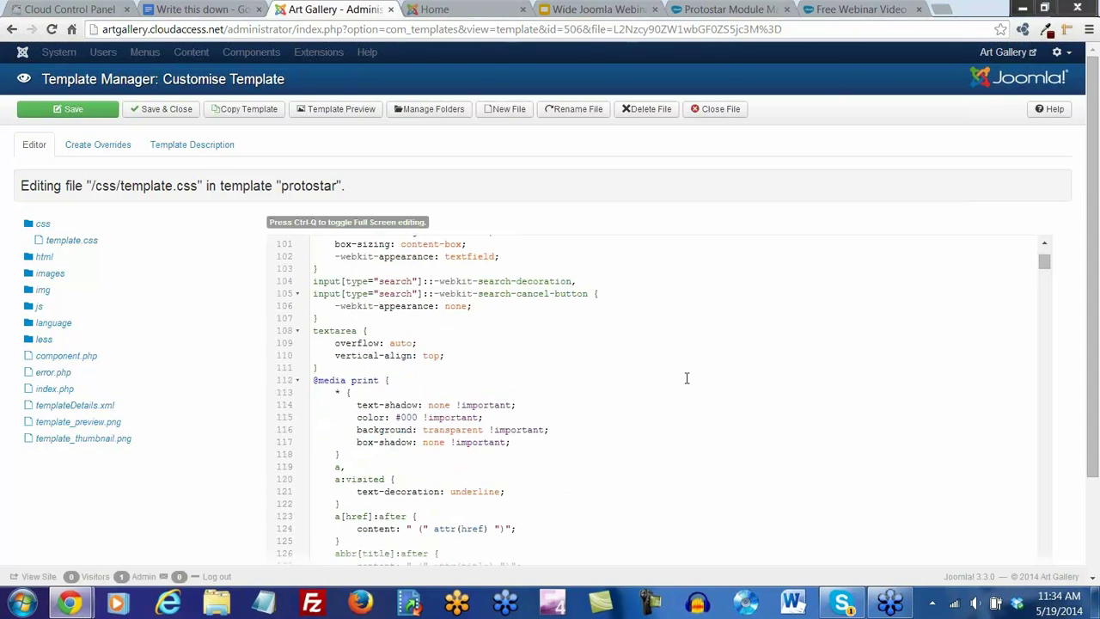
scroll(686, 378, down, 11)
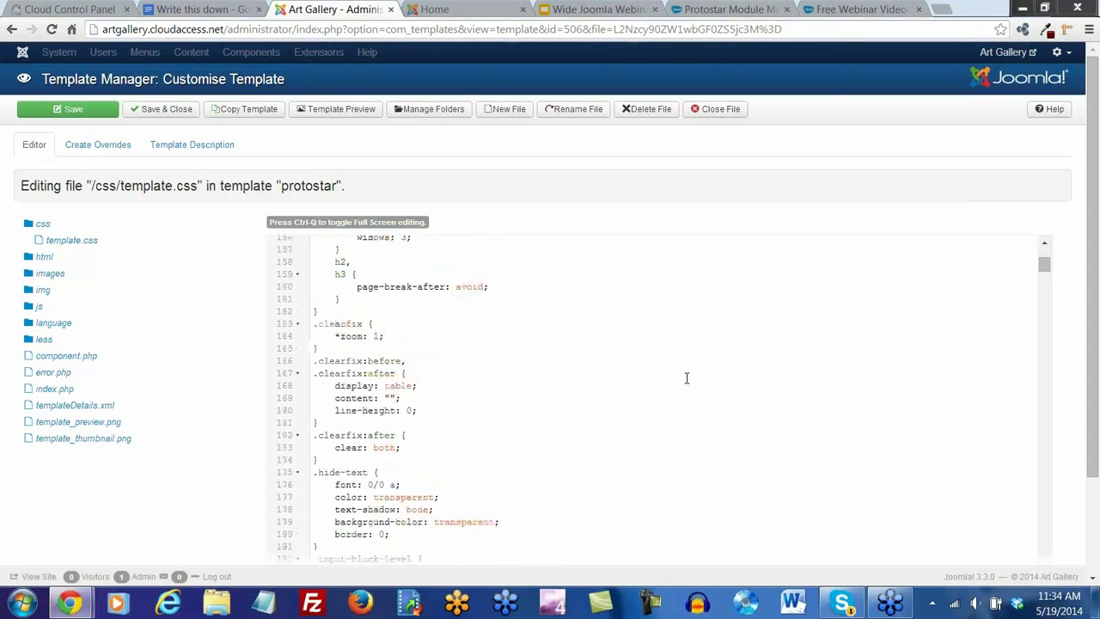
scroll(687, 378, down, 6)
scroll(687, 378, up, 20)
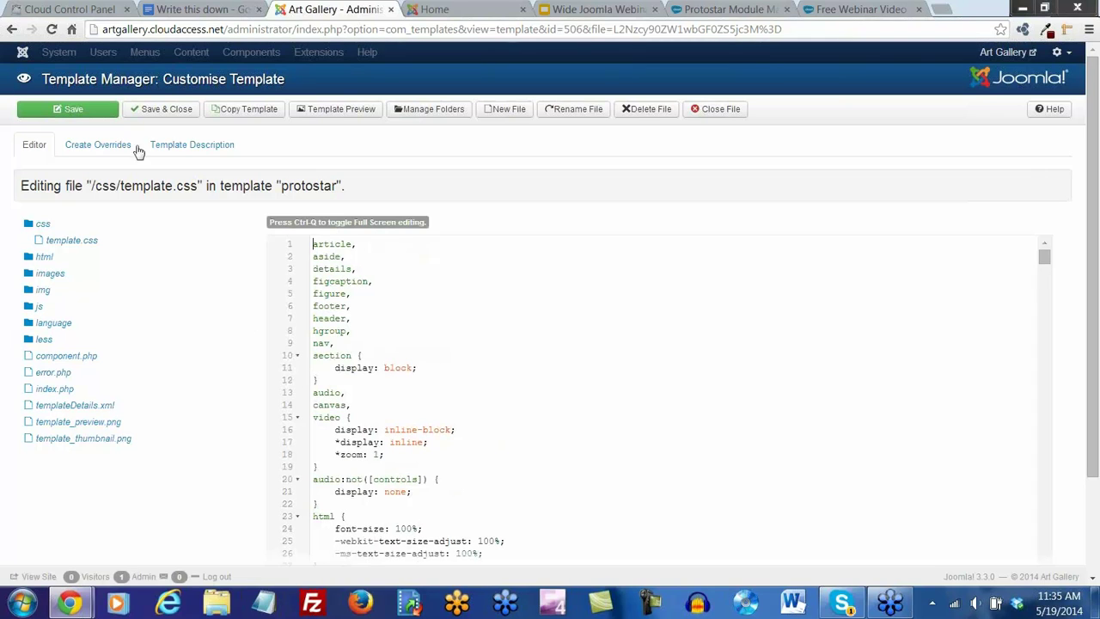
click(169, 112)
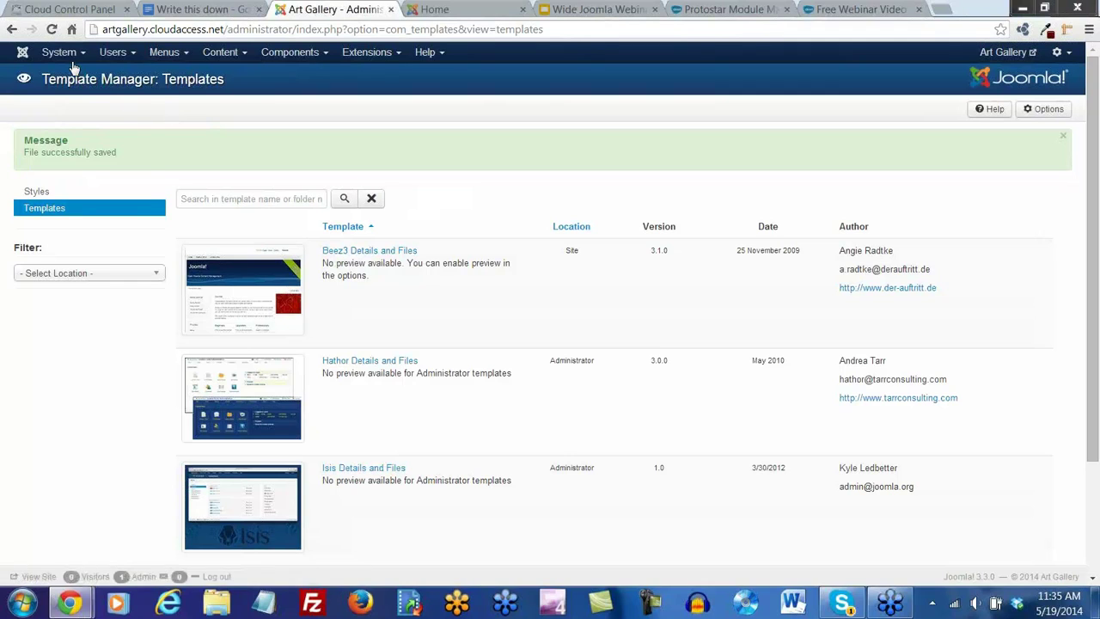
Go to System > Control Panel, then switch to the Art Gallery front-end home page
click(73, 55)
click(67, 77)
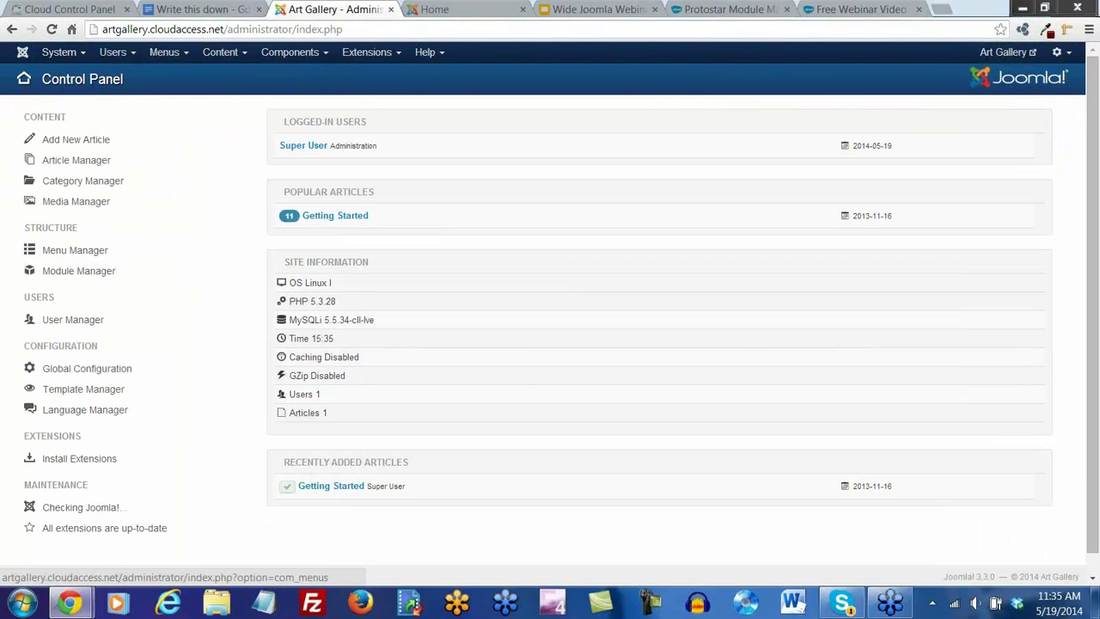
scroll(1089, 284, down, 1)
scroll(1088, 279, up, 1)
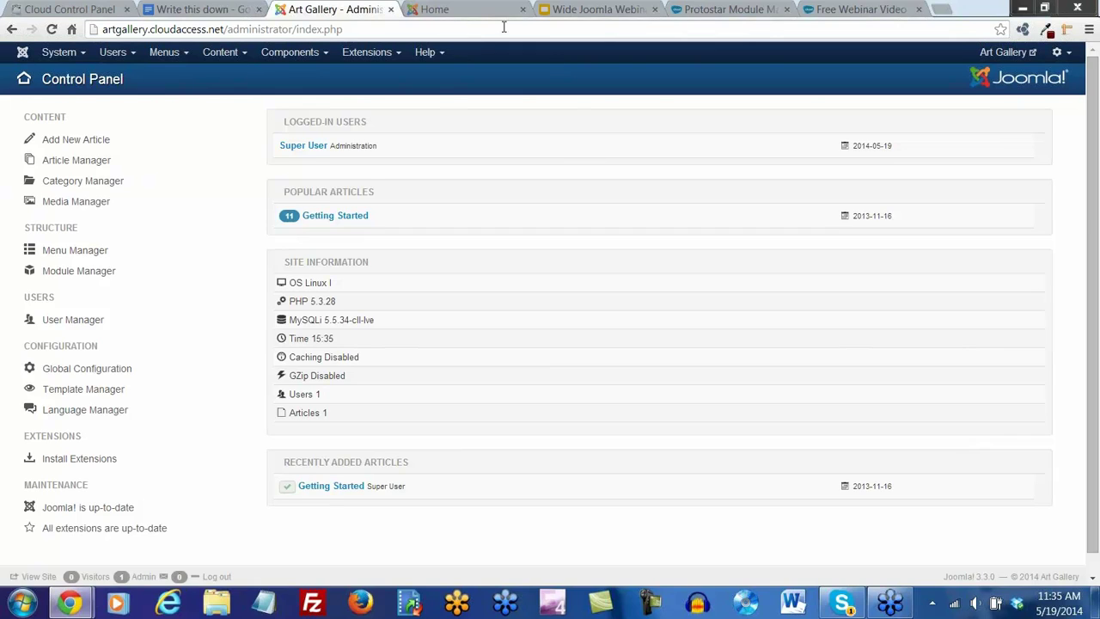
click(444, 12)
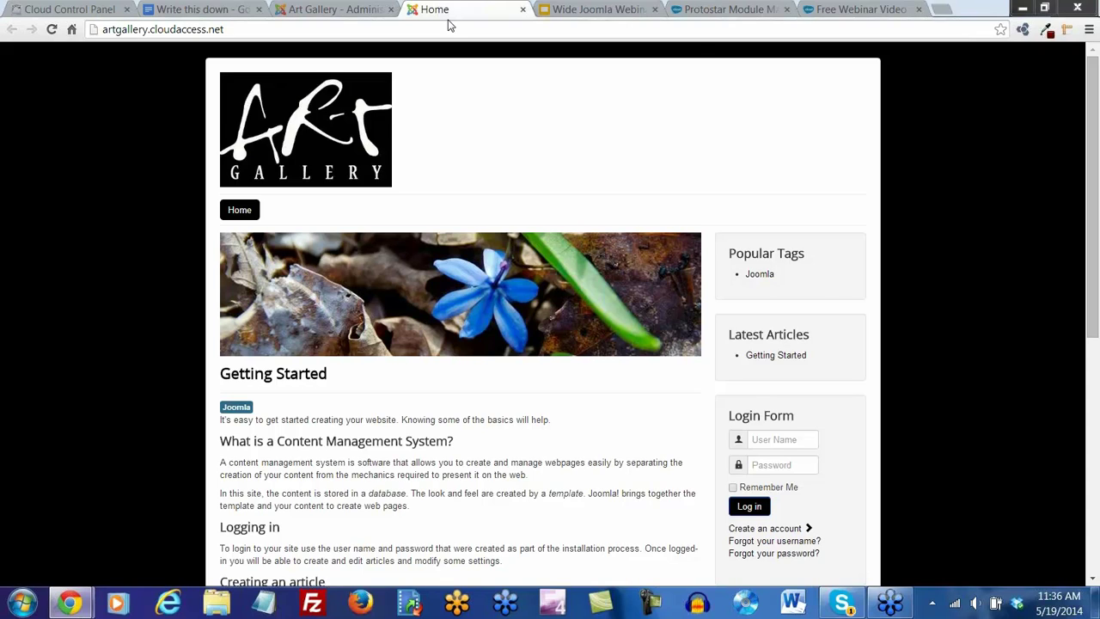
On CloudAccess.net, browse Tutorials > Joomla! 3 > Protostar to 'Adding a Custom Background Image'
click(845, 11)
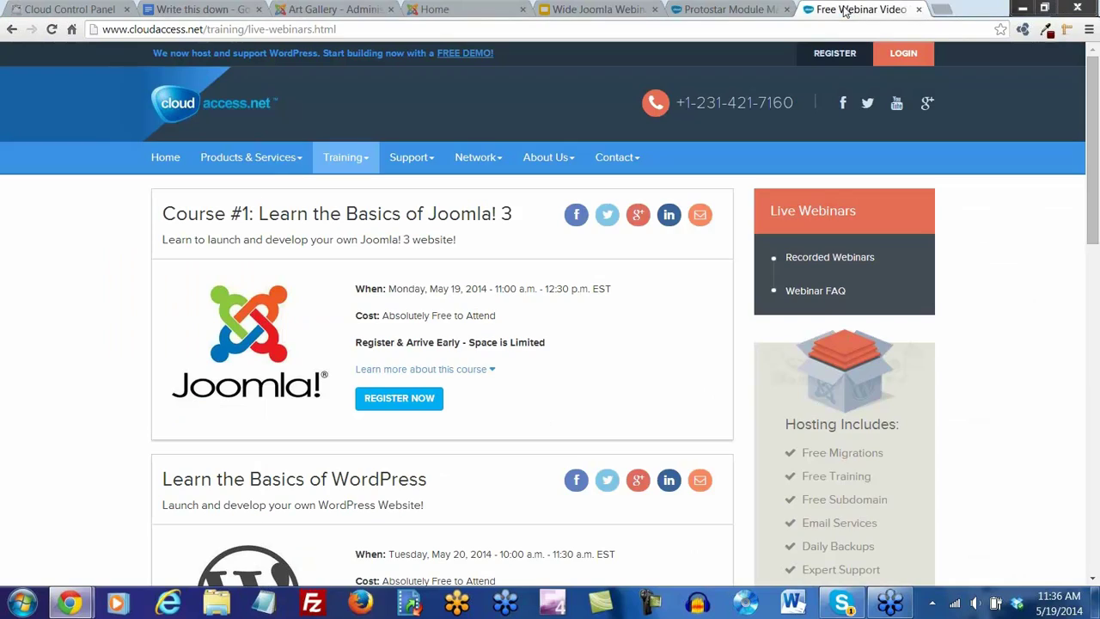
mouse_move(358, 163)
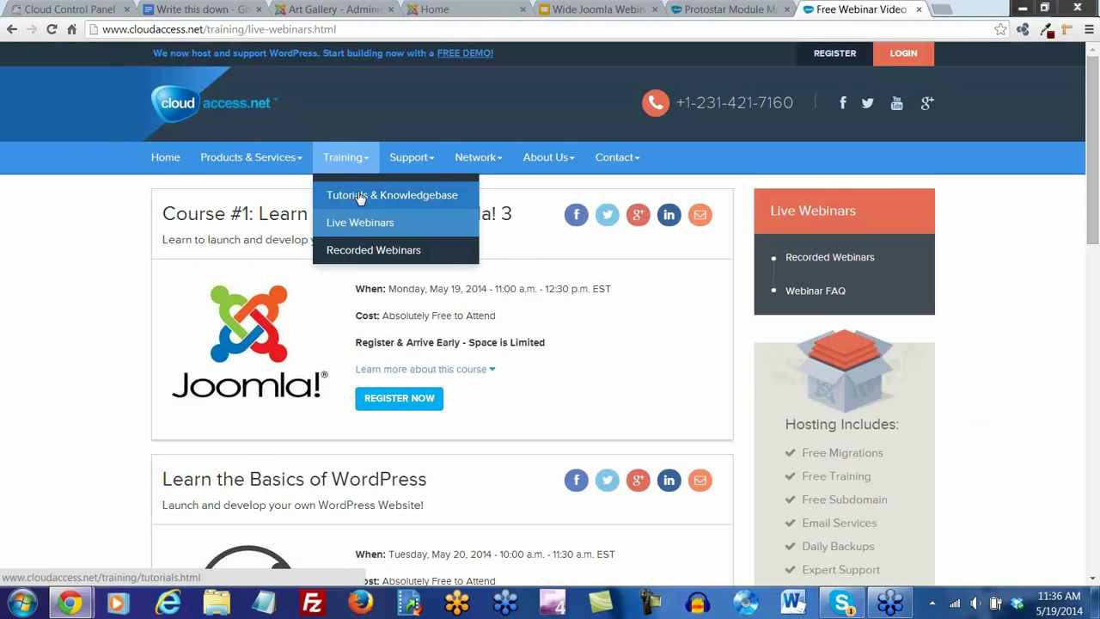
click(361, 196)
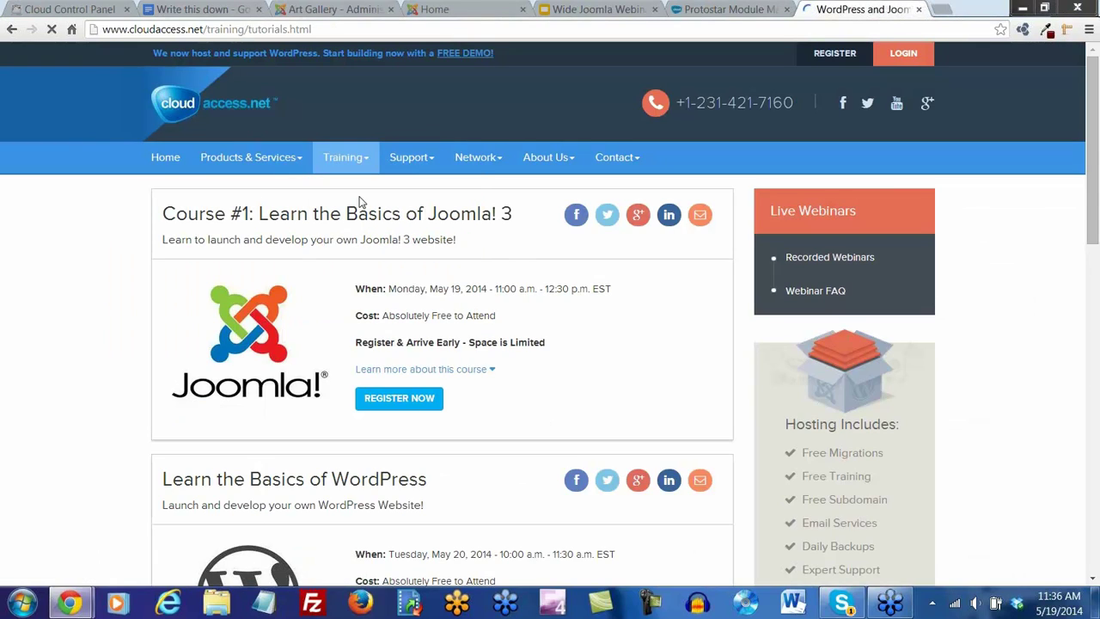
click(245, 391)
click(210, 291)
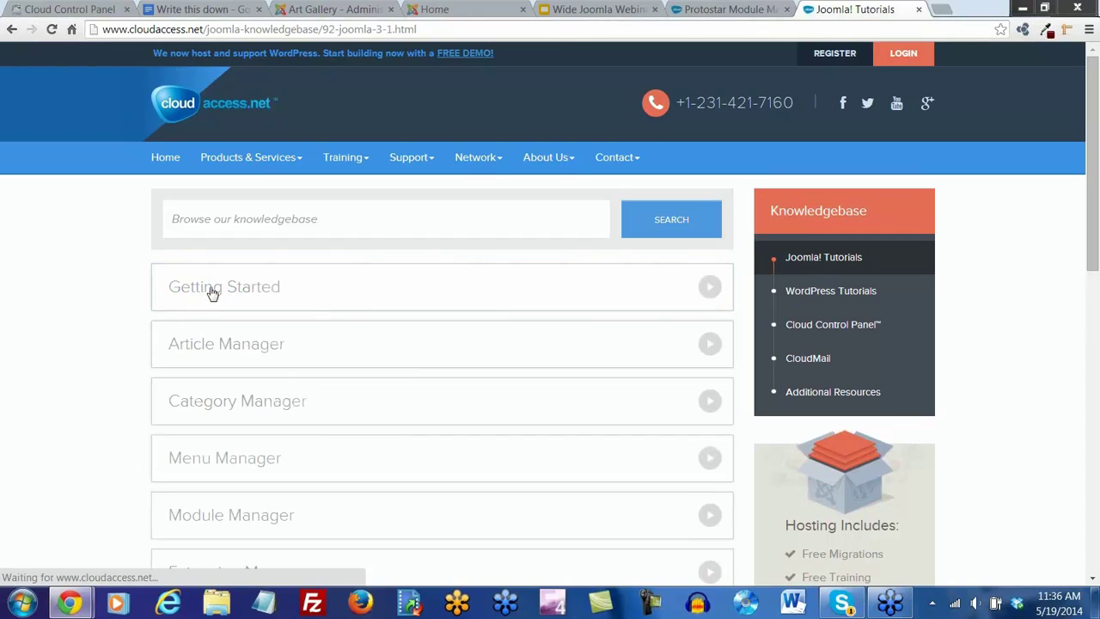
scroll(212, 295, down, 9)
click(255, 275)
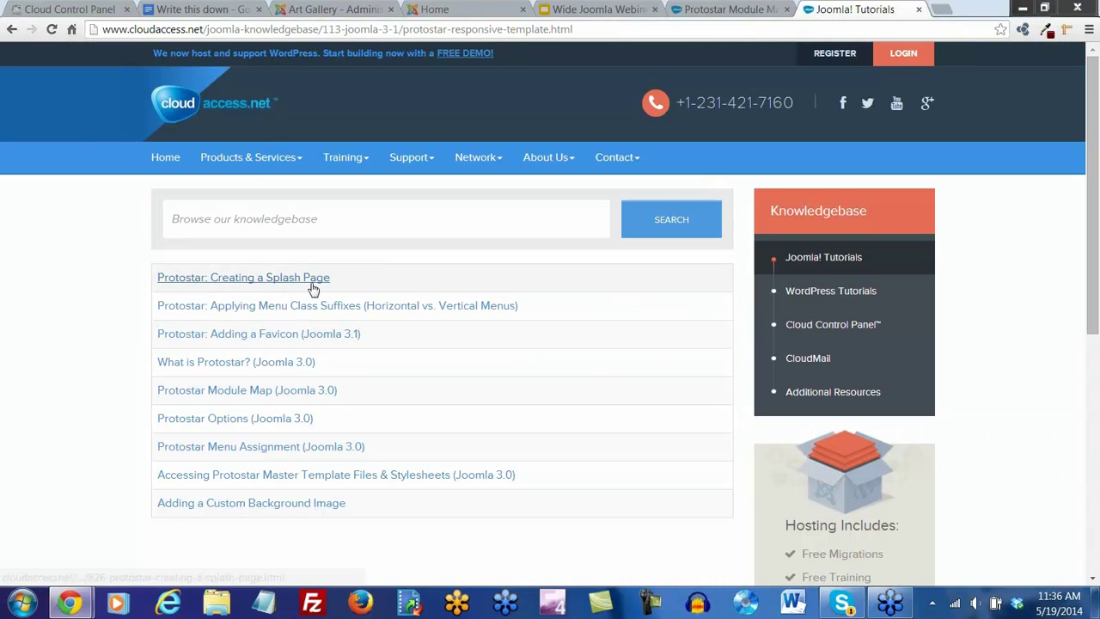
click(273, 505)
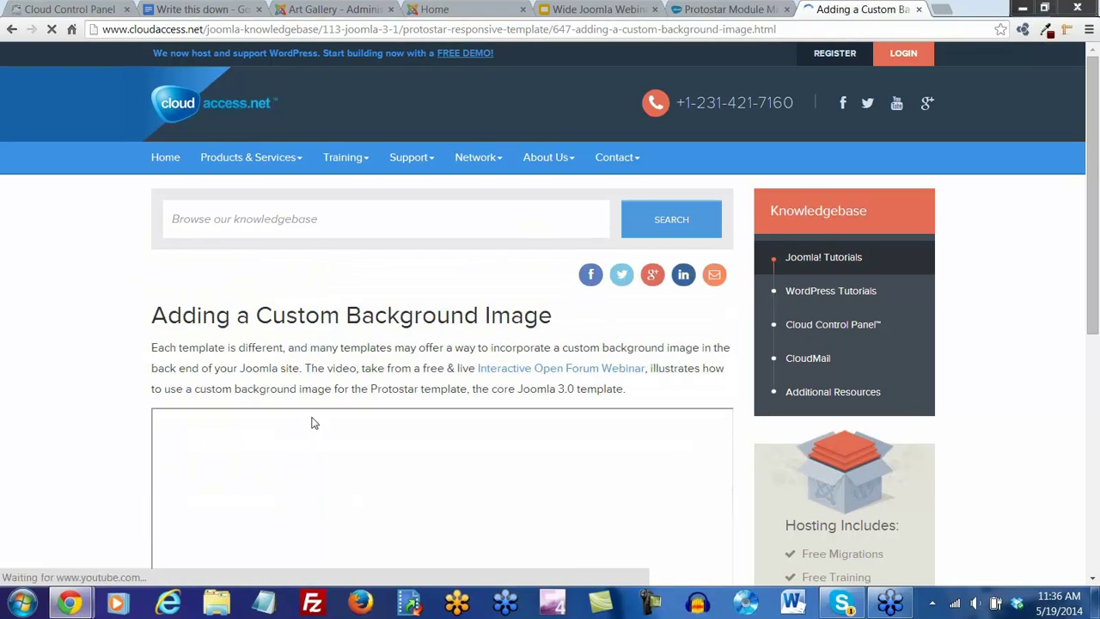
Skim the tutorial, select its web address, then return to the Art Gallery home page
scroll(331, 398, down, 2)
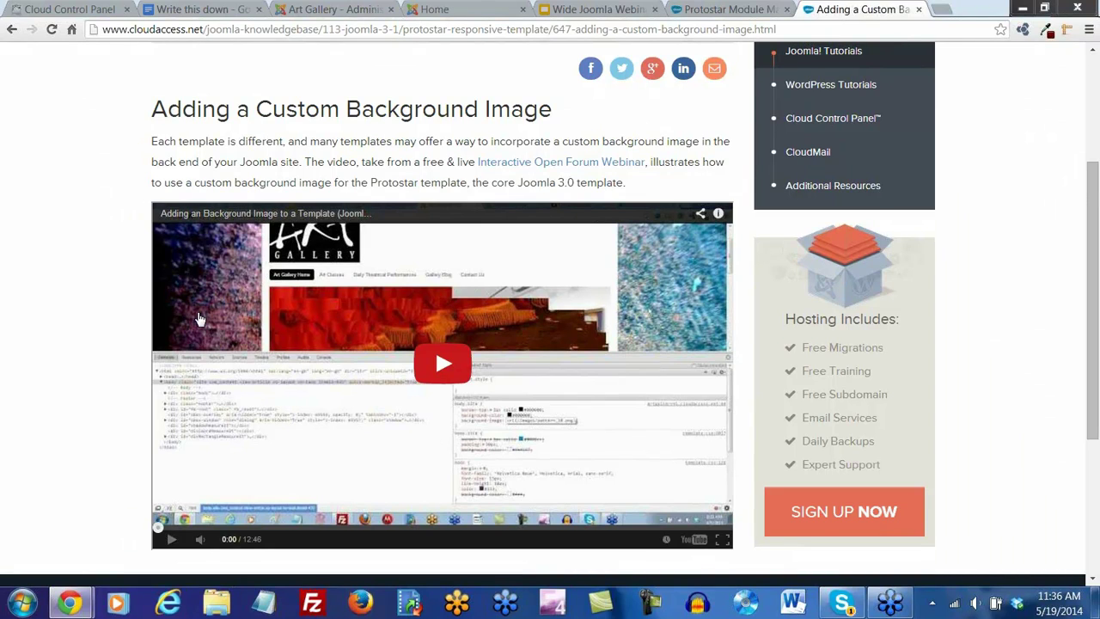
scroll(198, 320, down, 1)
scroll(198, 319, up, 2)
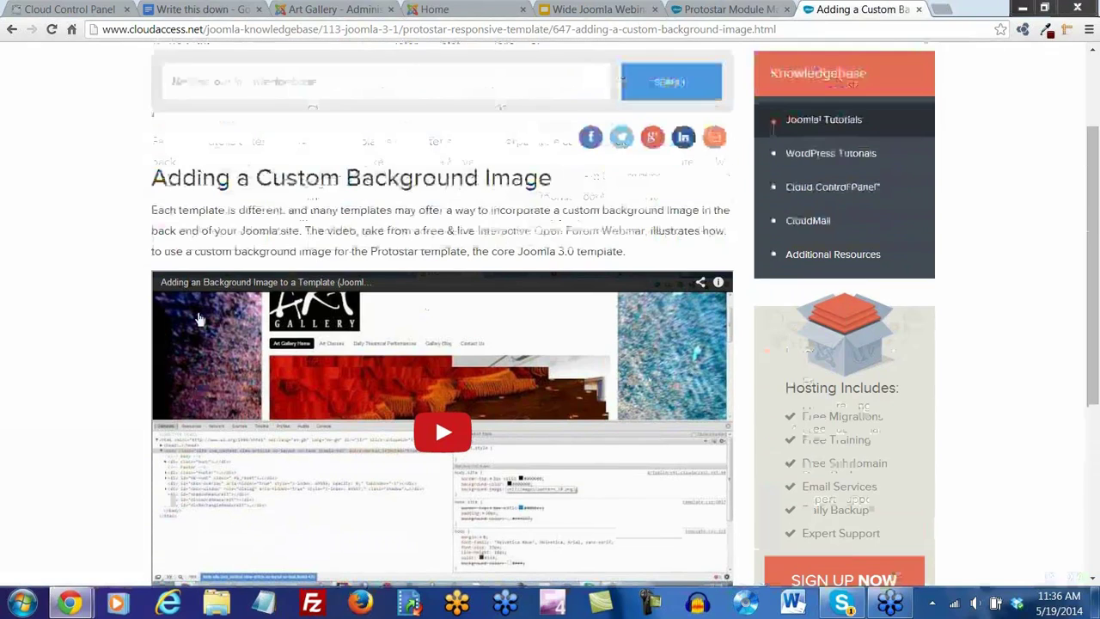
click(275, 30)
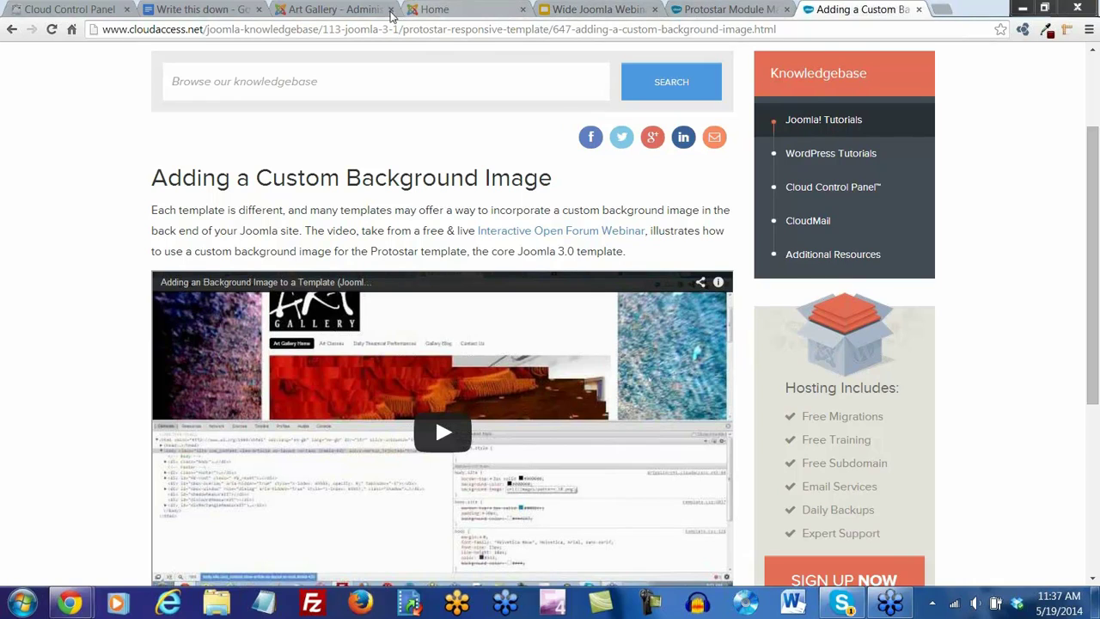
click(339, 15)
click(438, 15)
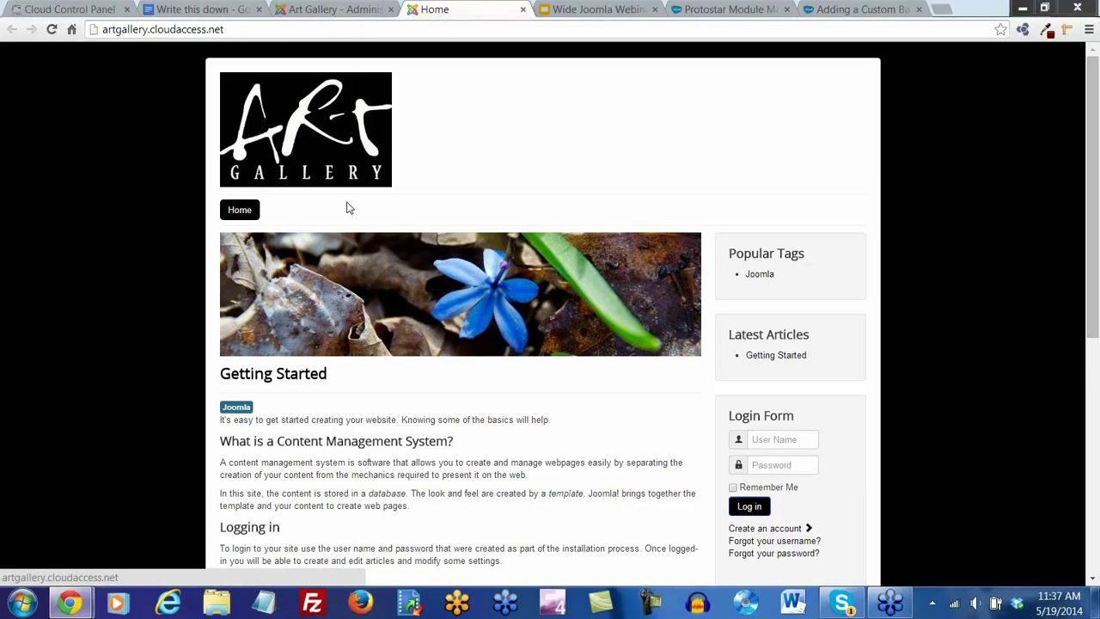
Scroll through the Art Gallery front page, then return to the administrator Control Panel
scroll(430, 349, down, 1)
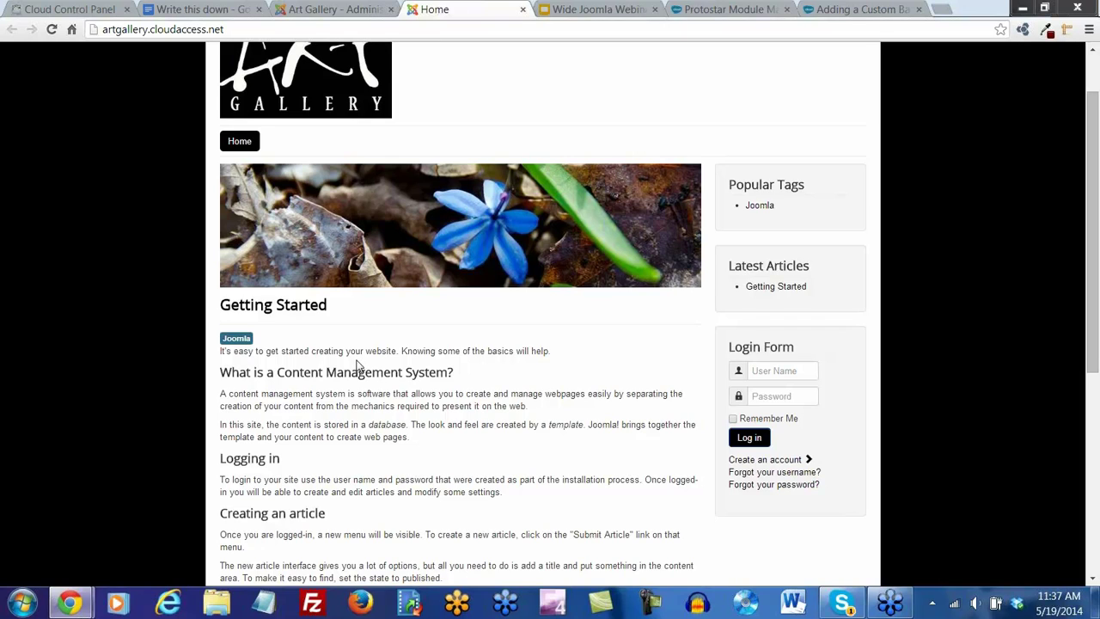
scroll(357, 365, up, 2)
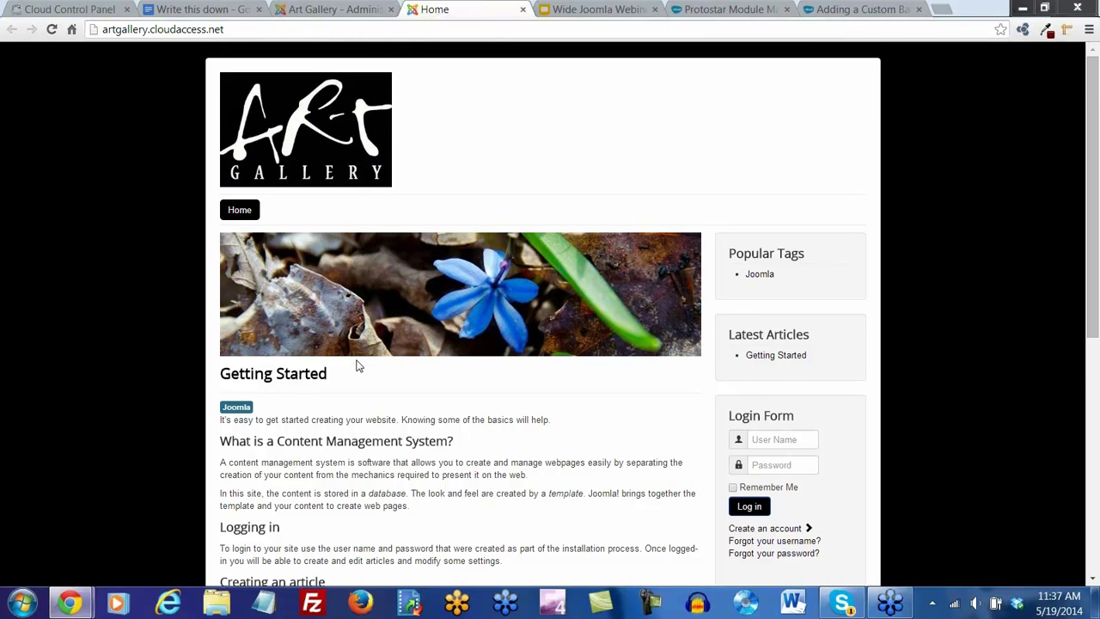
click(331, 10)
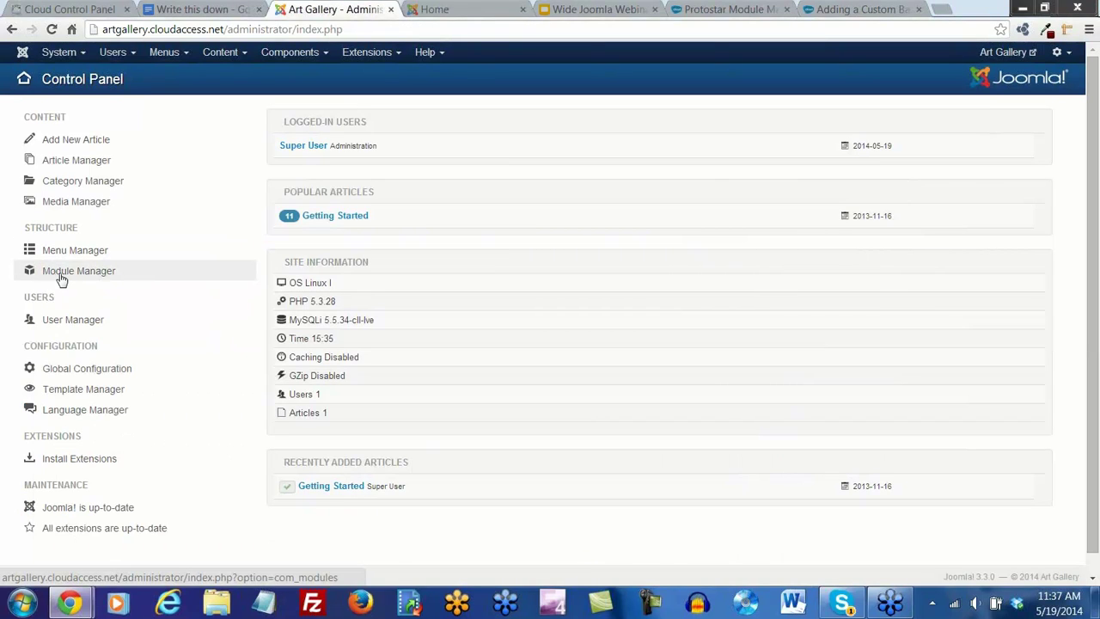
Open Extensions > Module Manager, browse the New module types, and cancel back to the module list
click(376, 51)
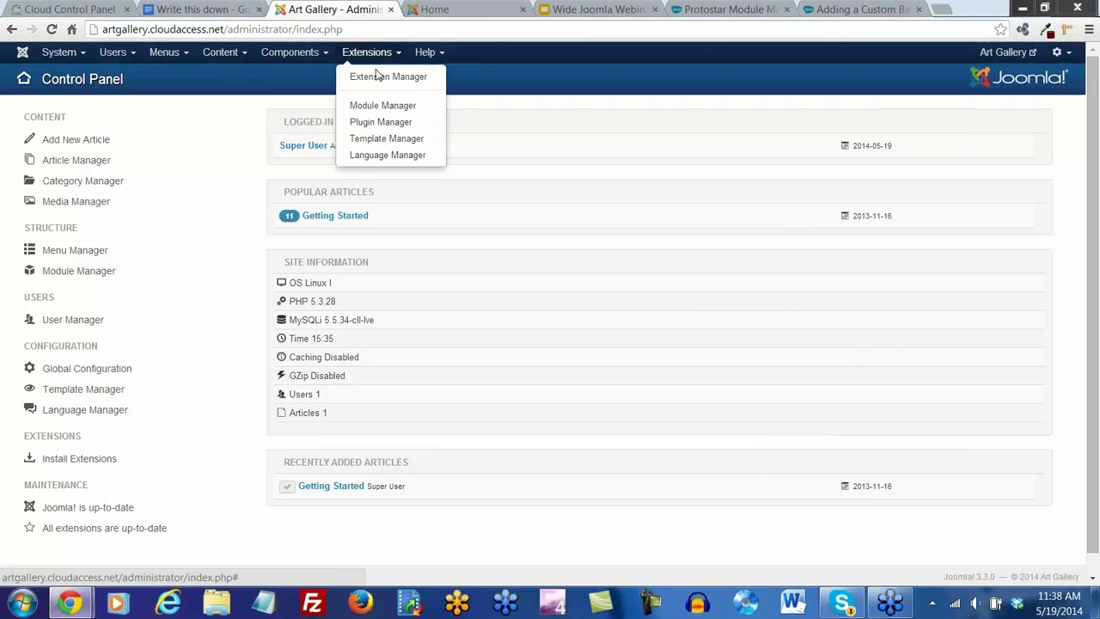
click(383, 104)
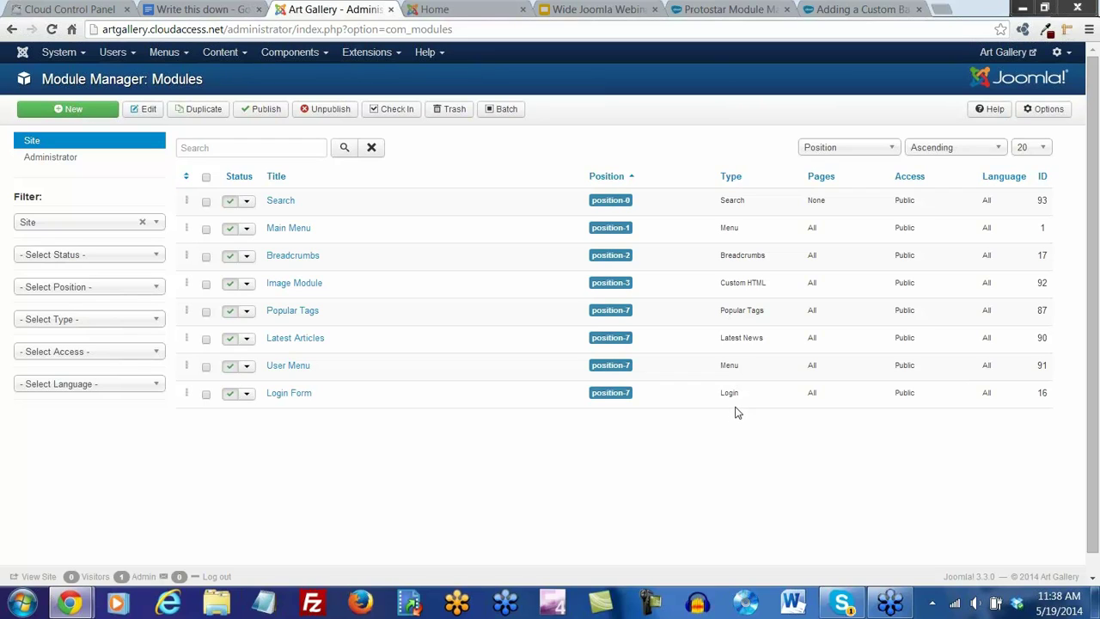
click(73, 113)
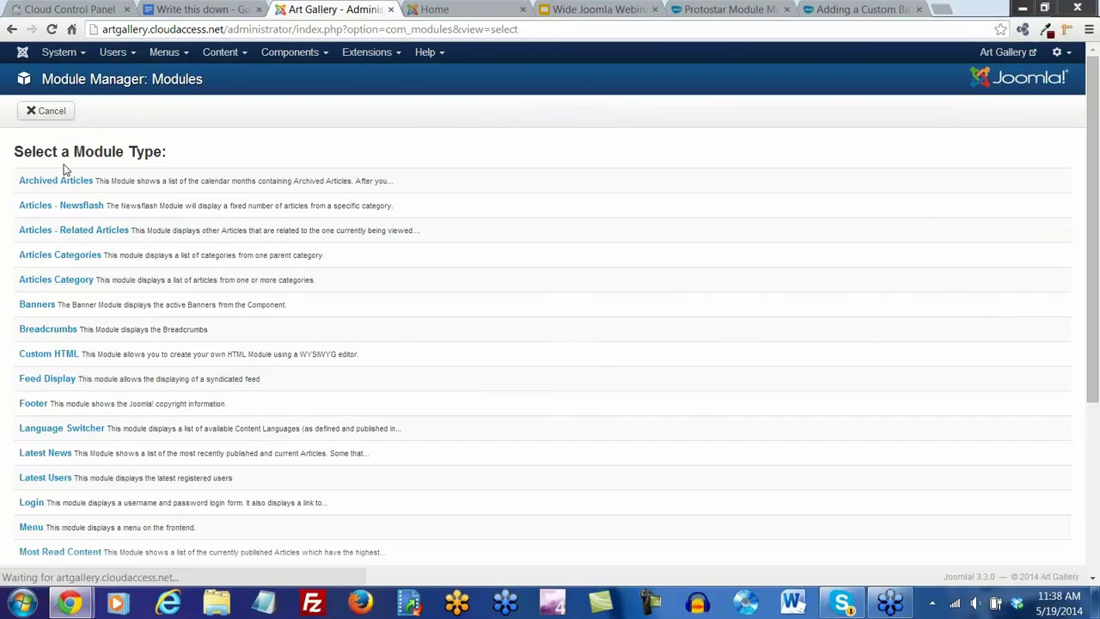
scroll(124, 195, down, 5)
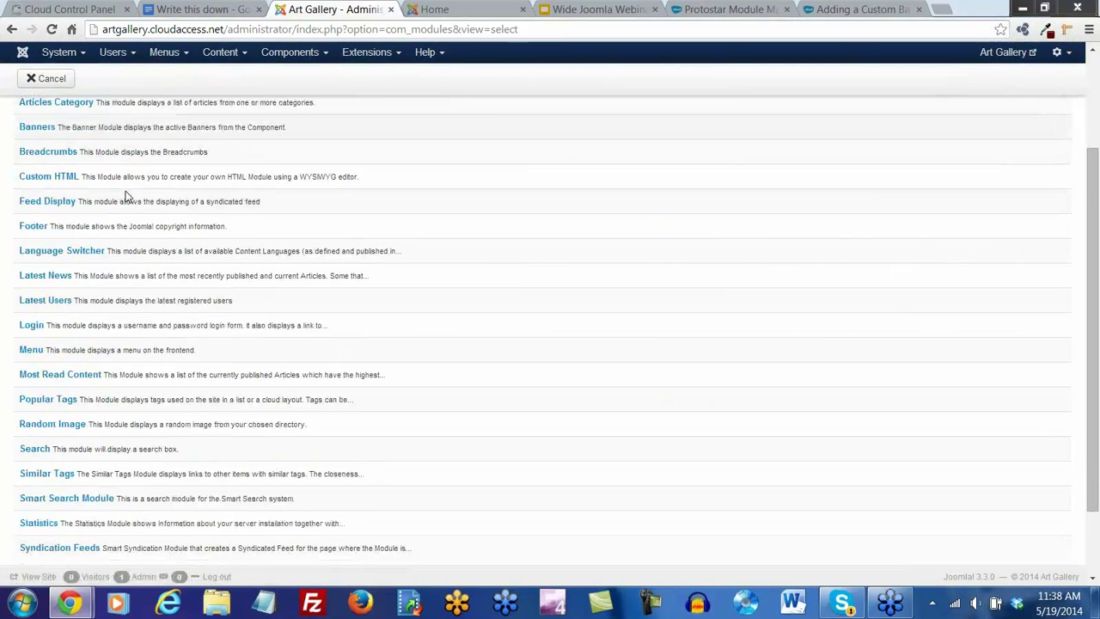
scroll(127, 184, up, 5)
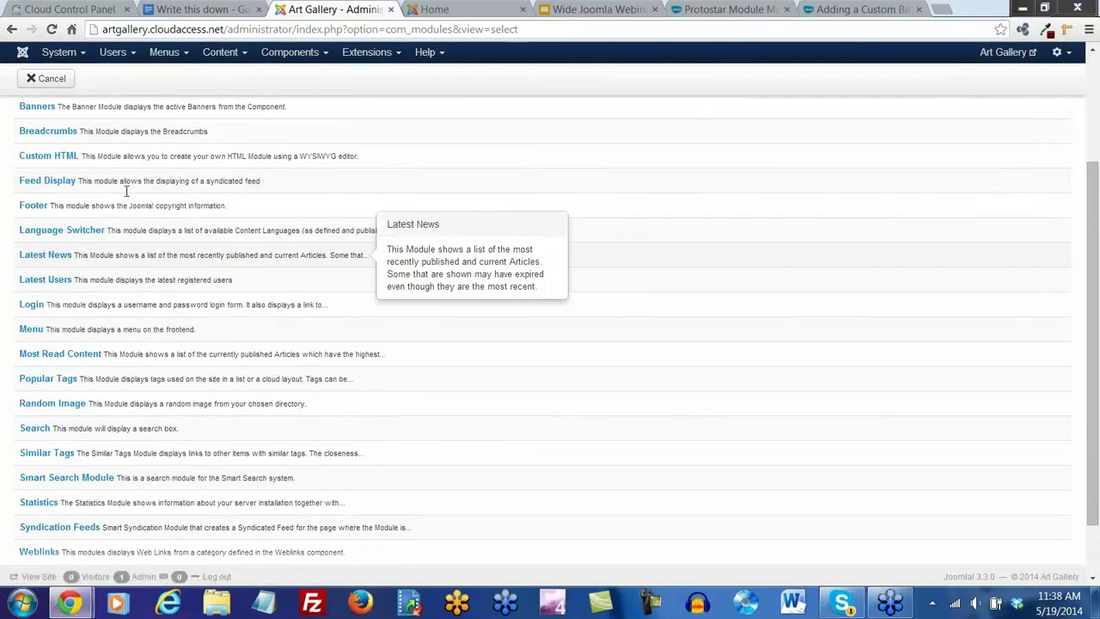
click(59, 120)
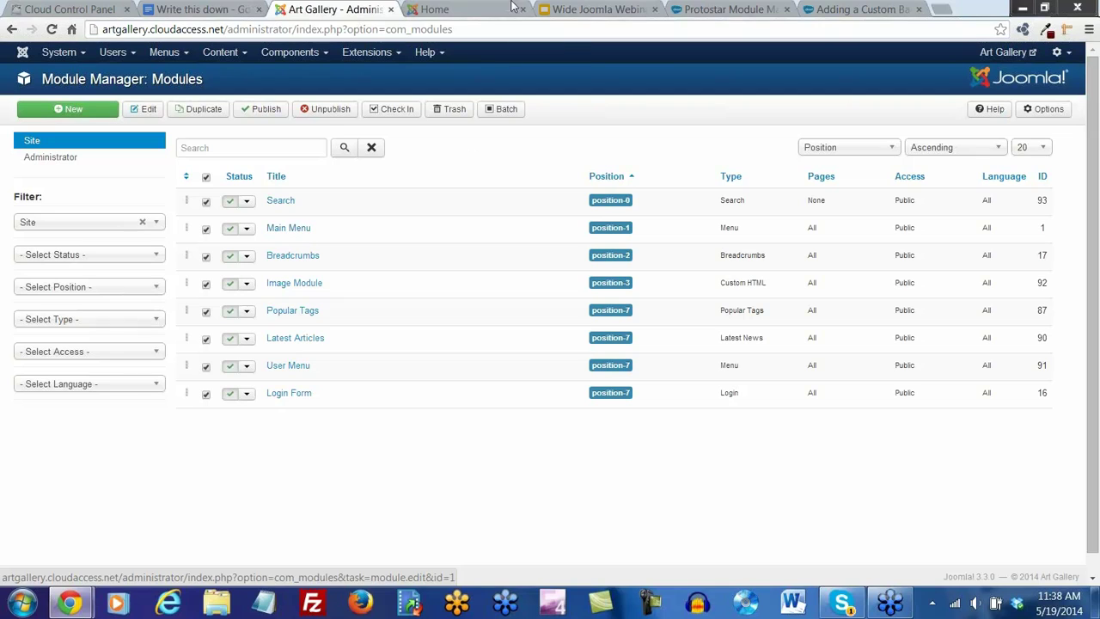
Review the live home page's modules, then go back to the Module Manager list
click(455, 11)
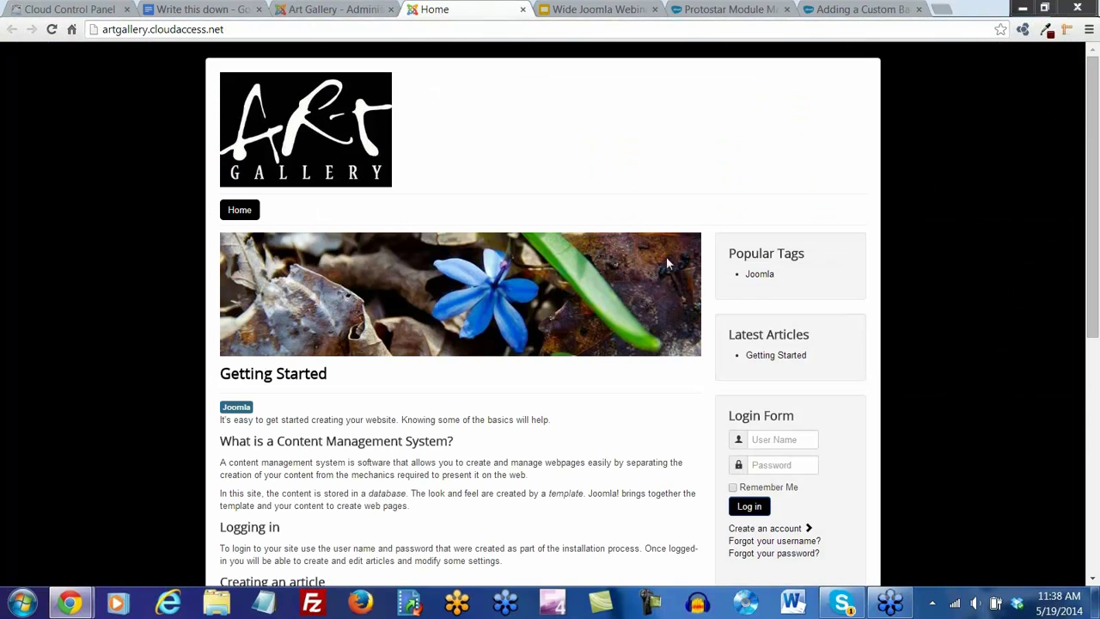
scroll(770, 436, down, 2)
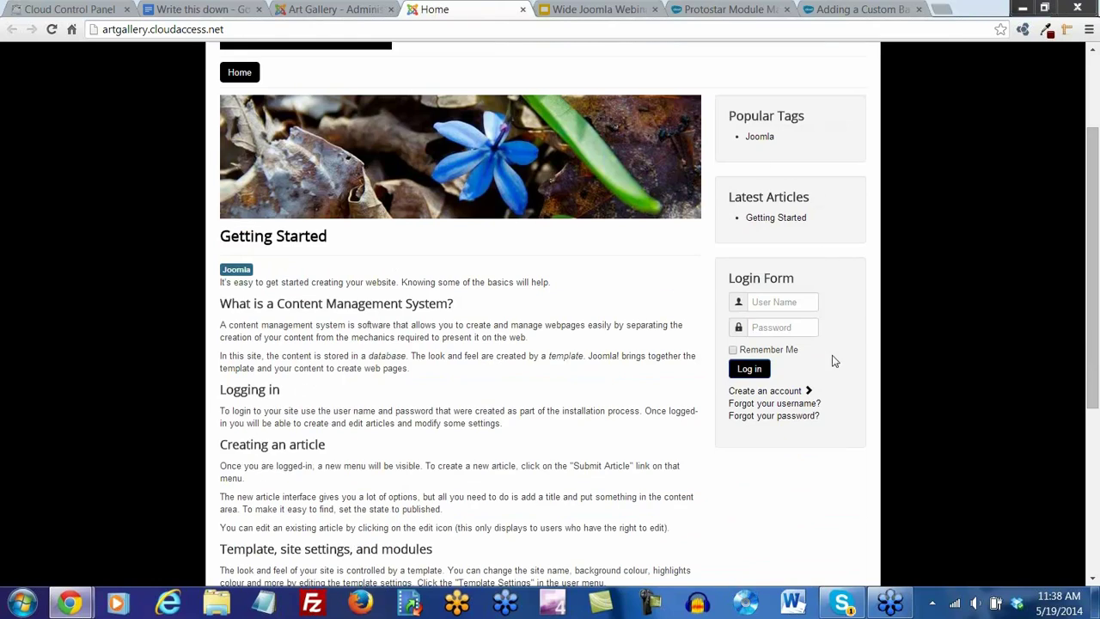
scroll(798, 398, down, 3)
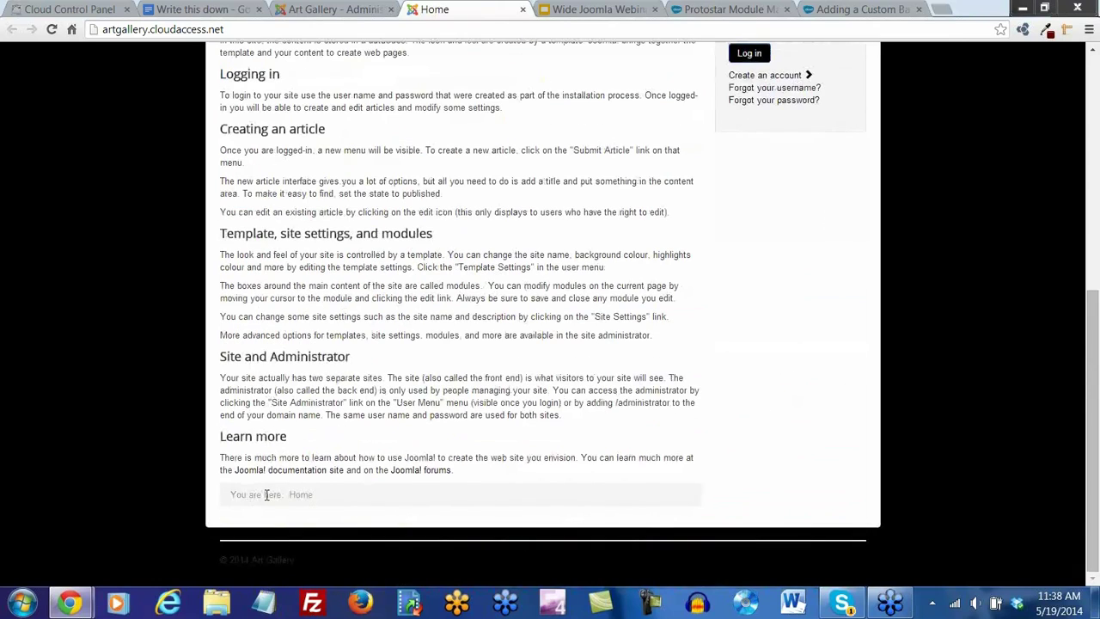
scroll(444, 320, up, 5)
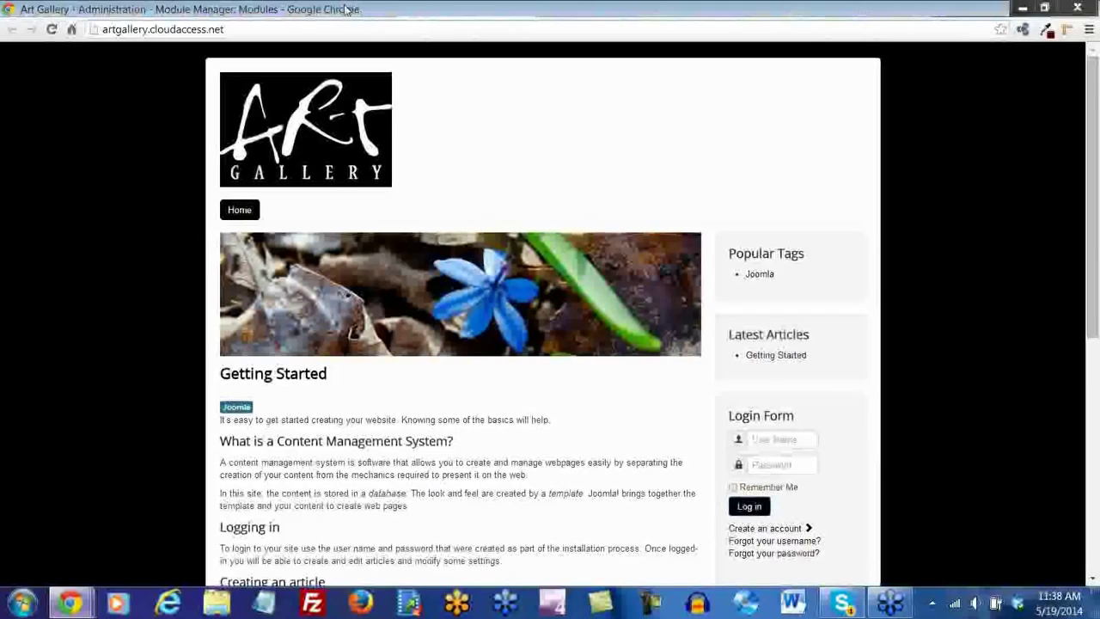
click(335, 8)
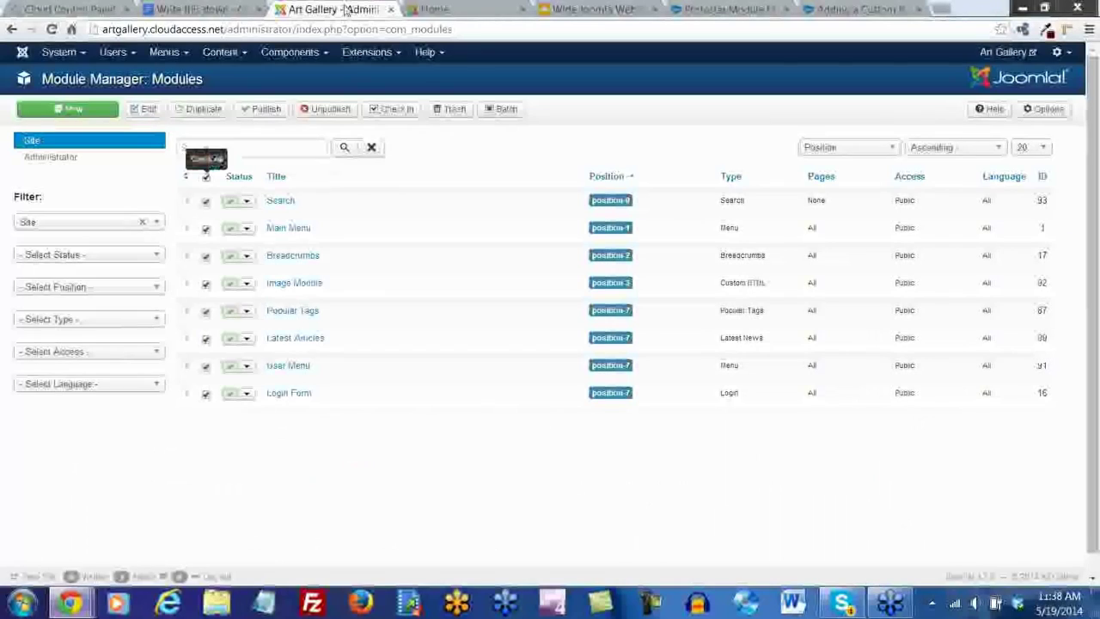
Trash all seven modules except Main Menu, then switch to the home page
click(206, 229)
click(441, 115)
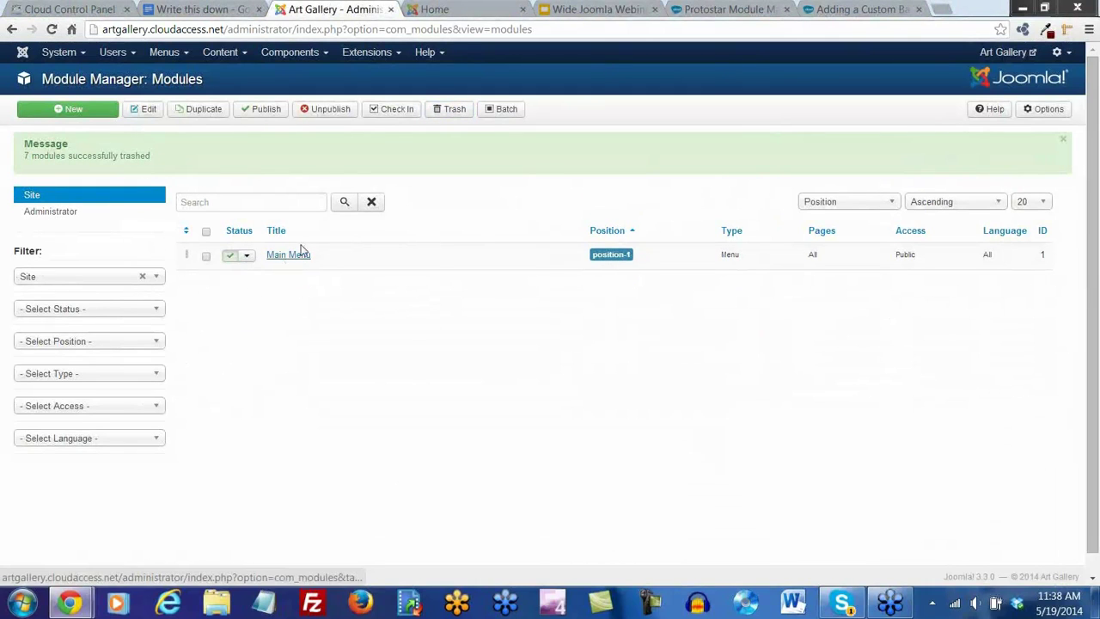
click(455, 12)
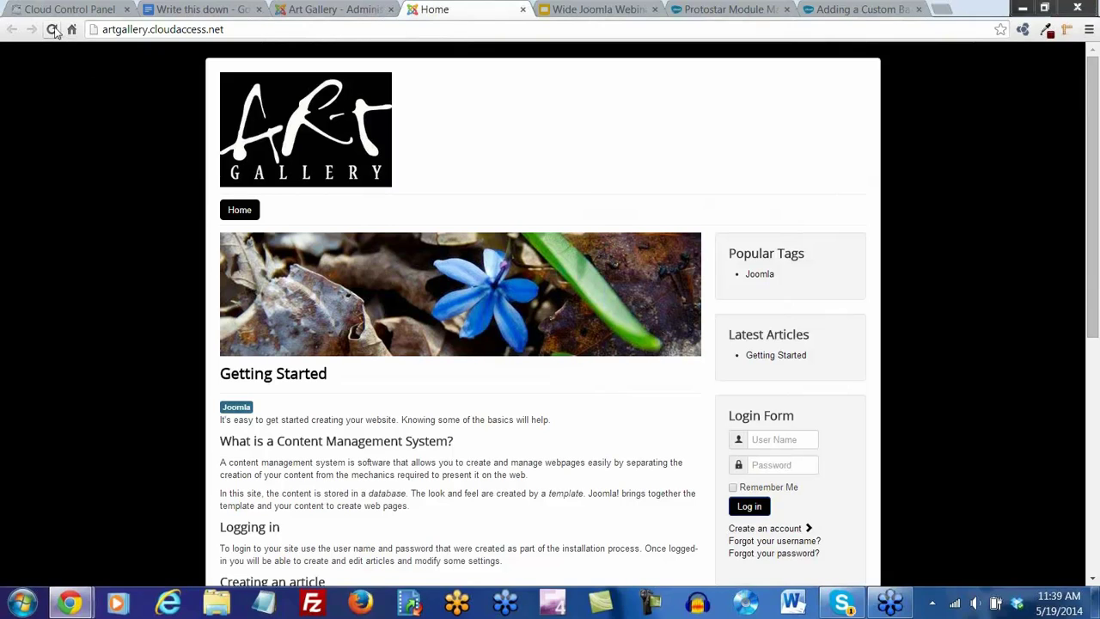
Reload the front page and confirm only the logo, Home menu and Getting Started article remain
click(51, 29)
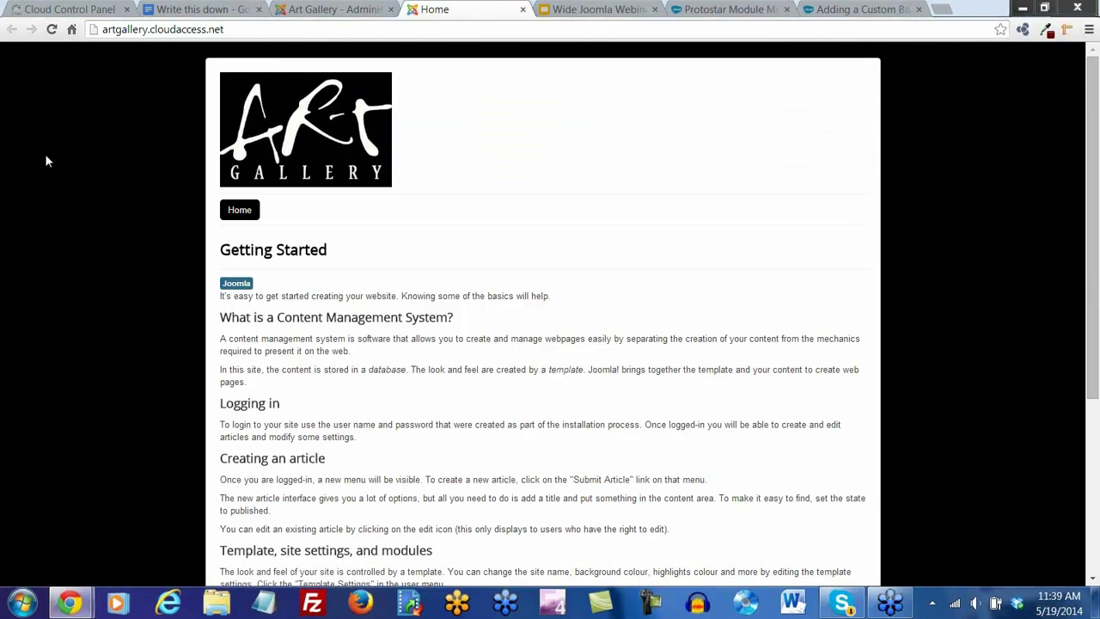
scroll(481, 346, down, 1)
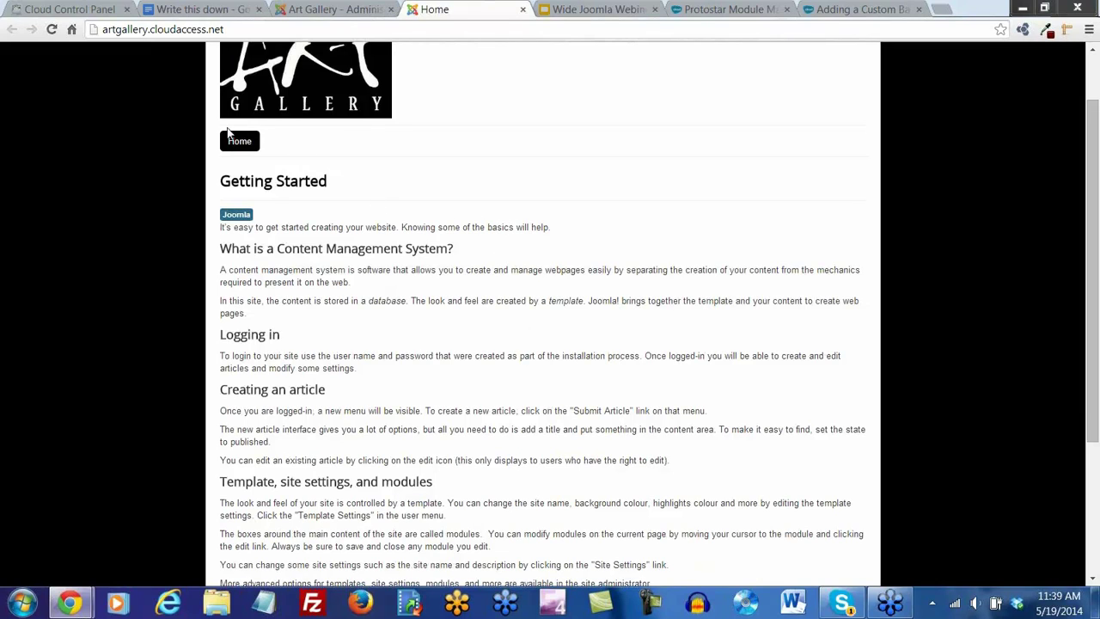
scroll(416, 273, up, 1)
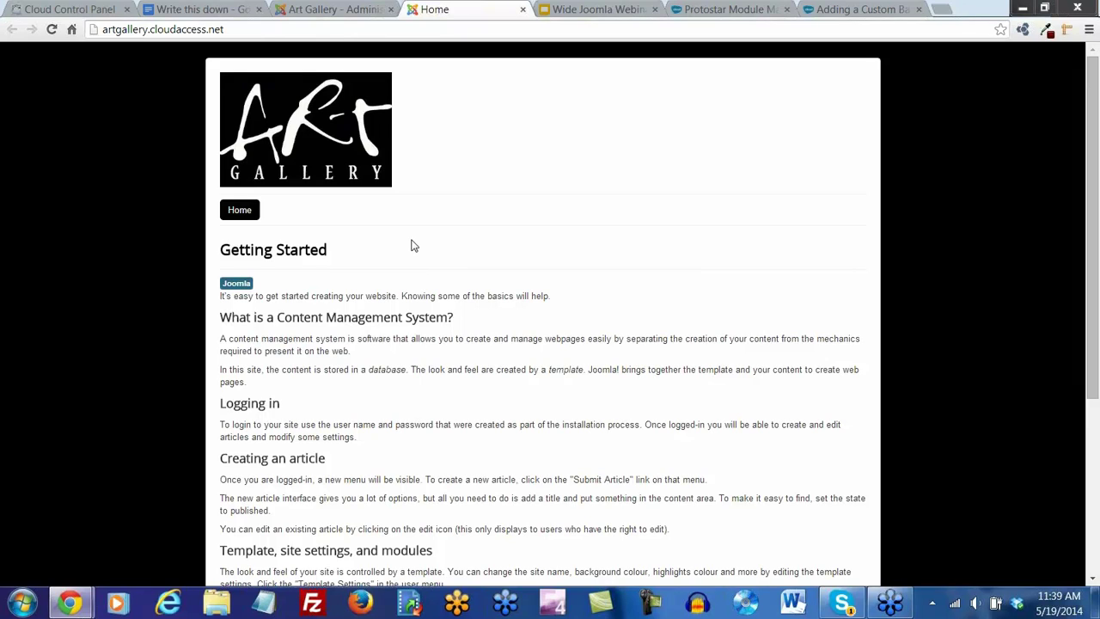
Show the 'Write this down' doc listing Categories, Articles and Menu Items
click(204, 10)
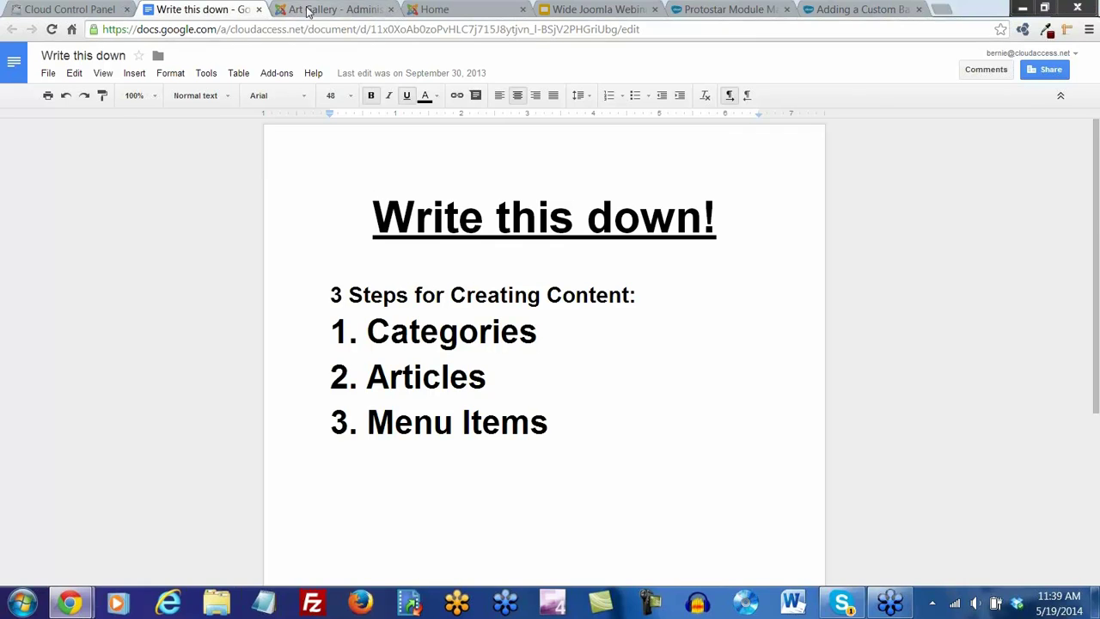
Back in the admin Control Panel, open Content > Category Manager, which holds only Uncategorised
click(334, 11)
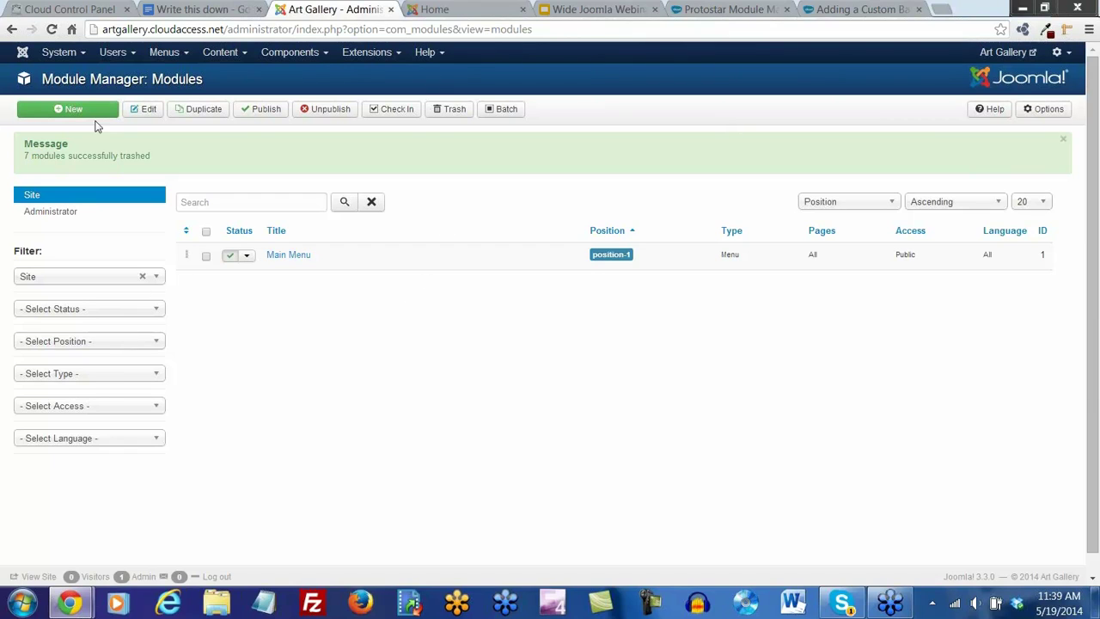
click(83, 57)
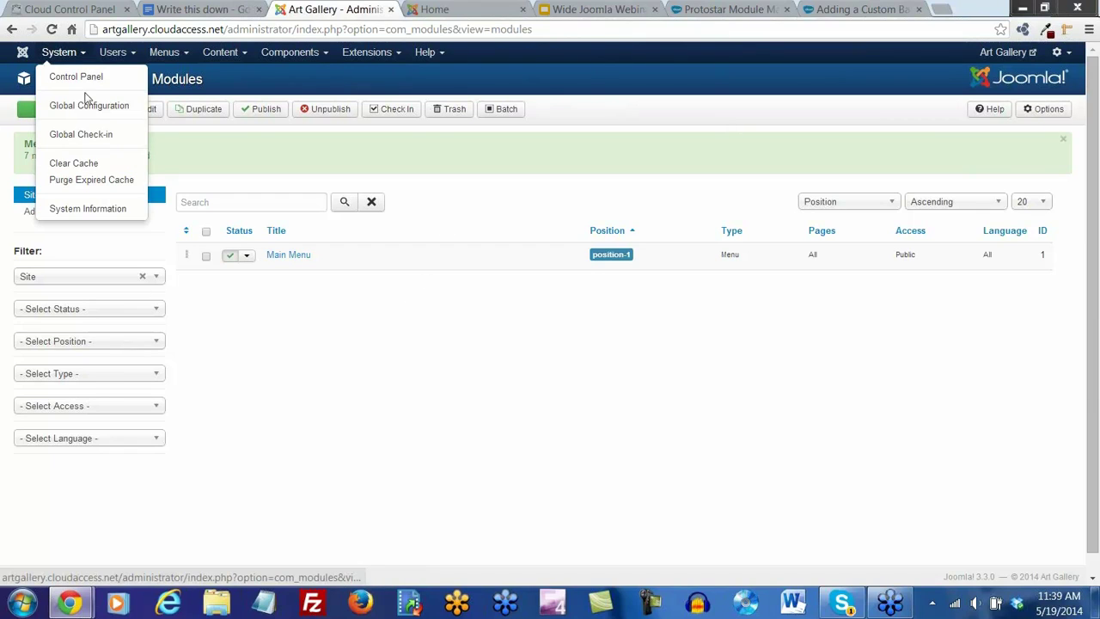
click(86, 79)
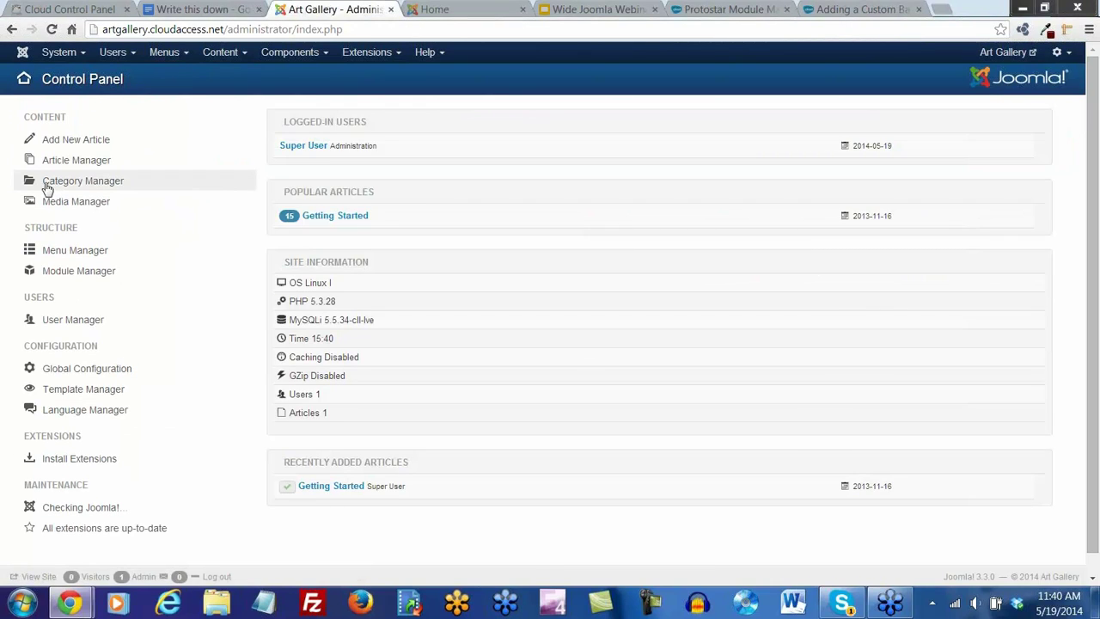
click(244, 55)
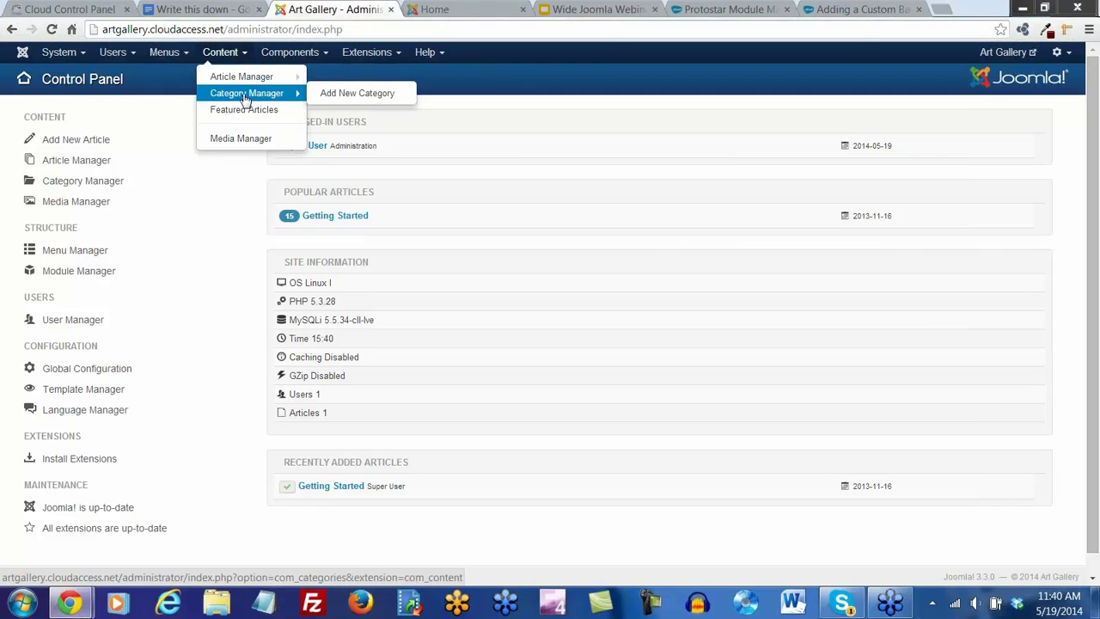
click(247, 95)
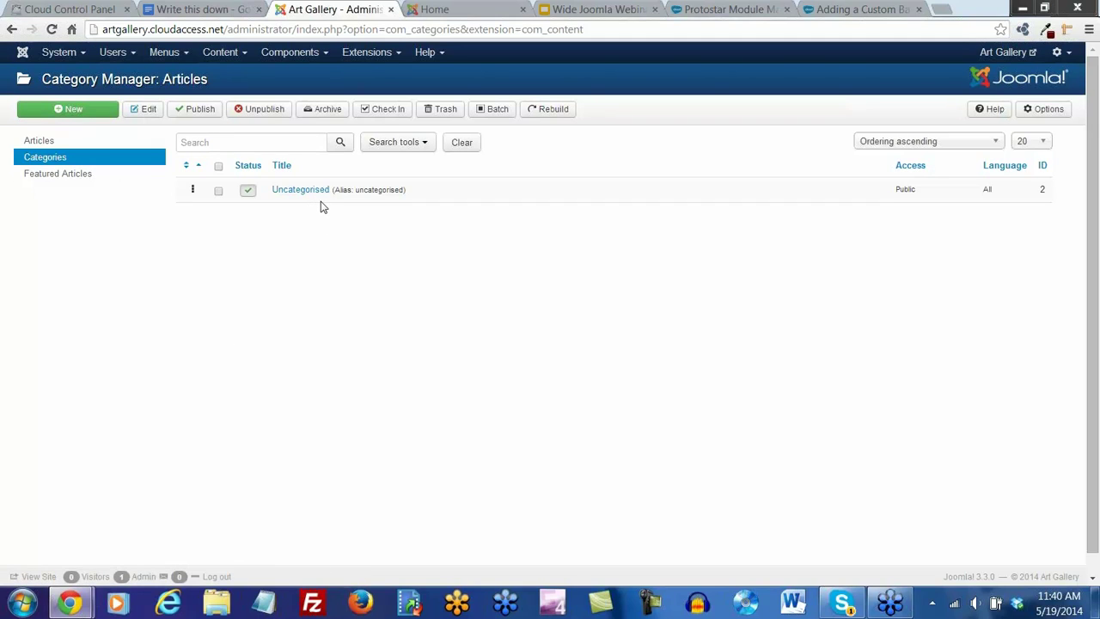
Create the category 'Art Gallery Tours', save it and close back to the category list
click(79, 116)
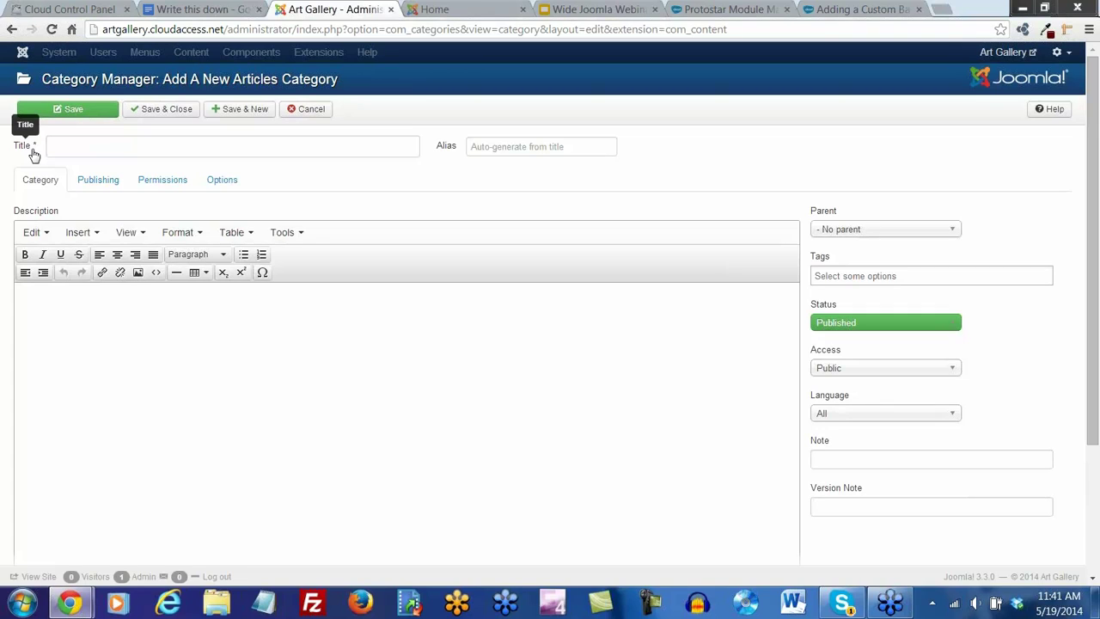
click(95, 147)
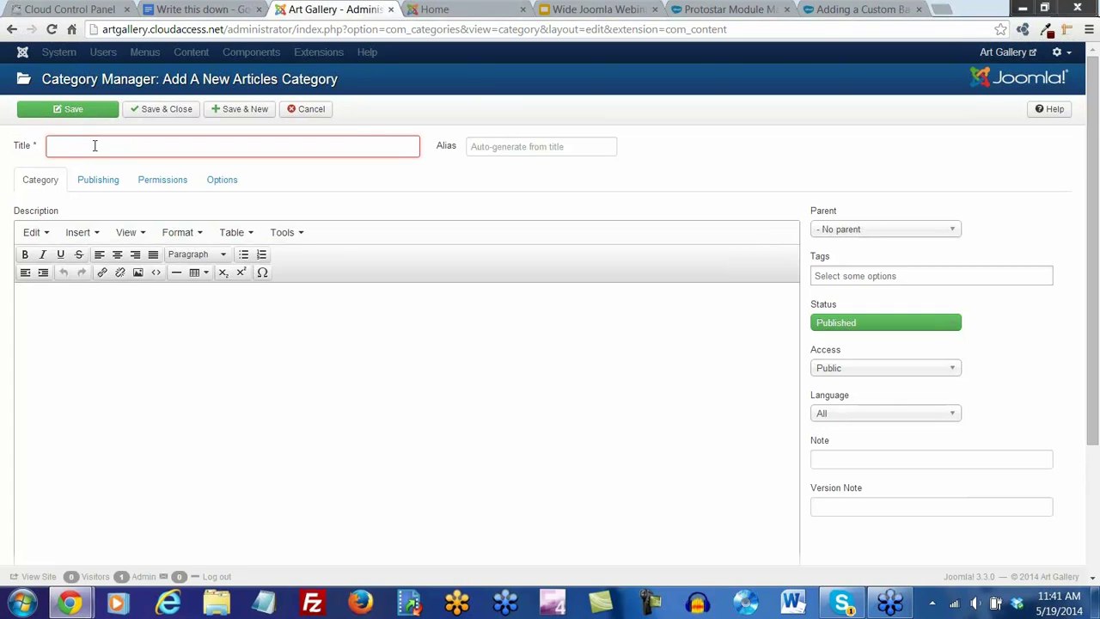
text(A)
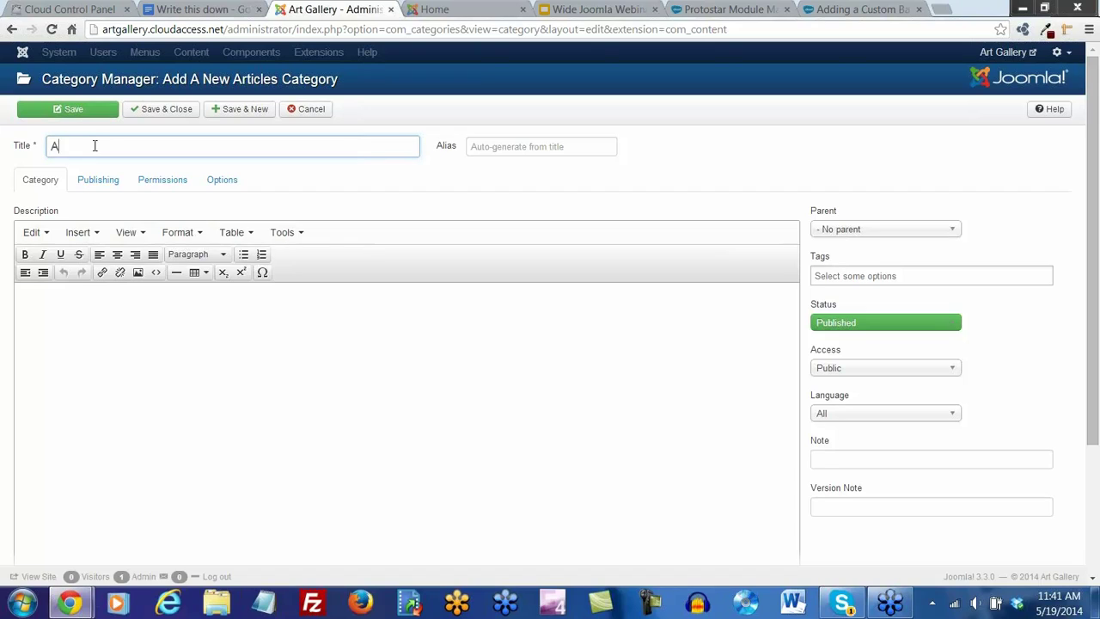
text(rt Gallery Tours)
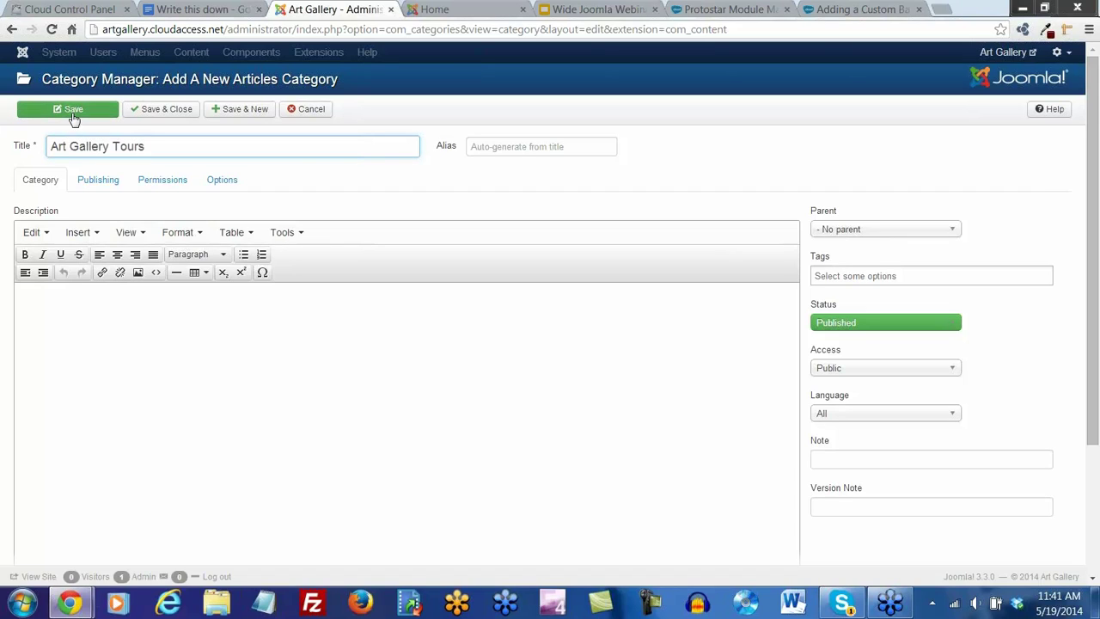
click(73, 117)
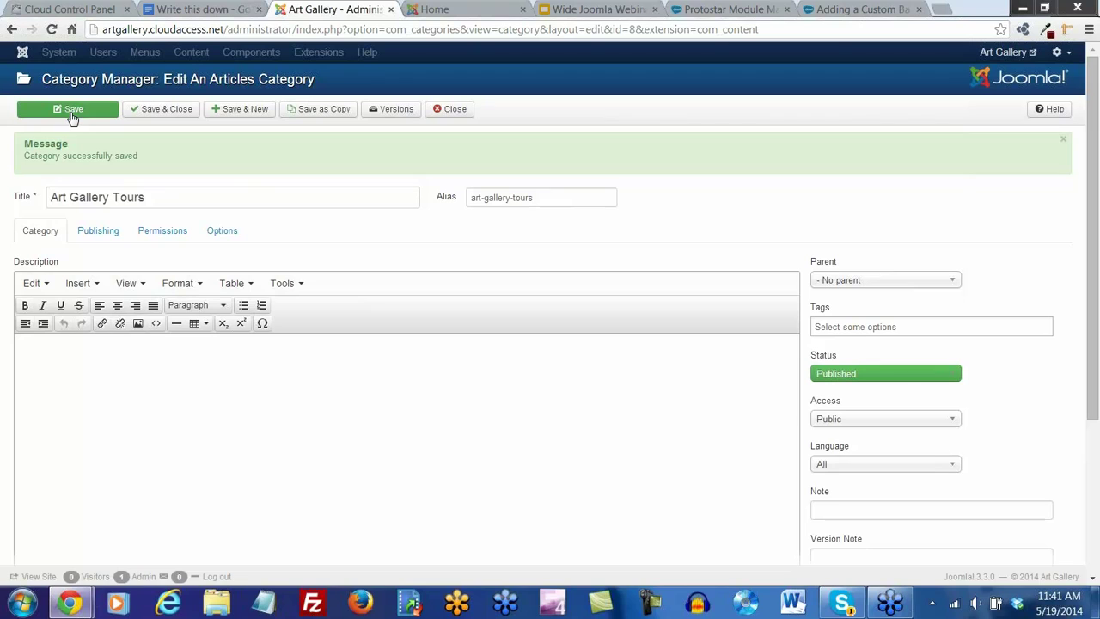
click(166, 109)
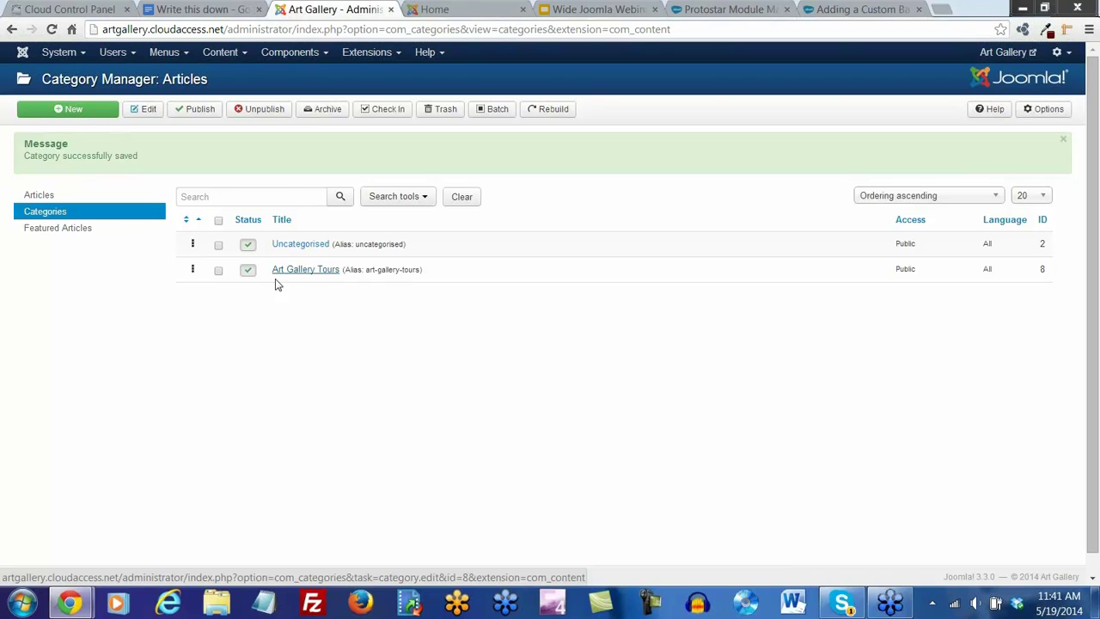
Reopen Art Gallery Tours, save it, and add an Art Classes category
click(306, 270)
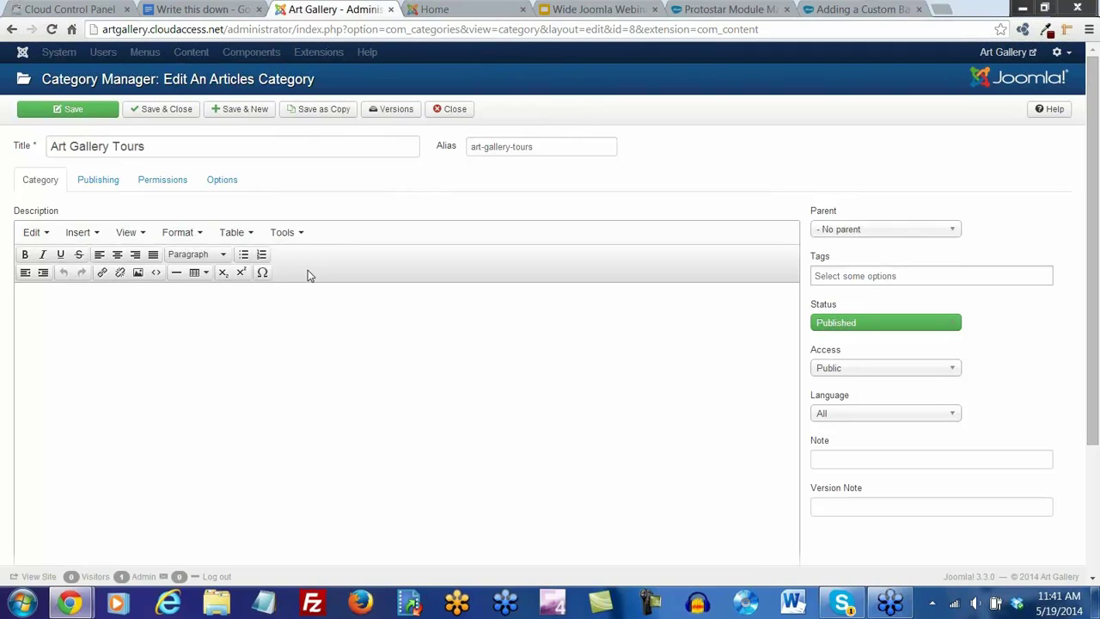
click(241, 110)
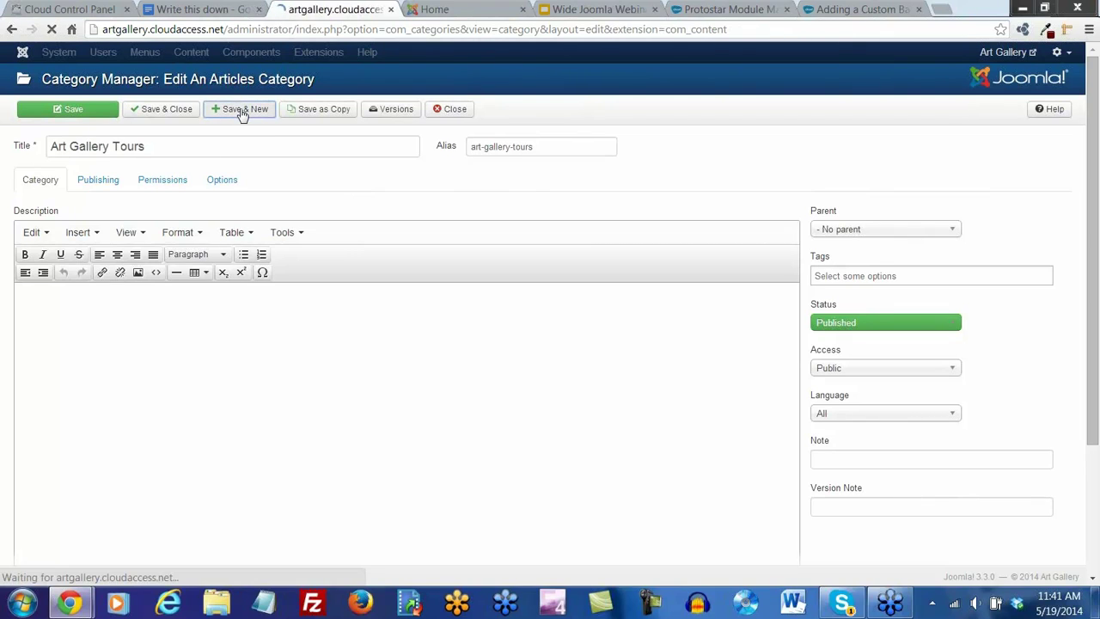
click(77, 201)
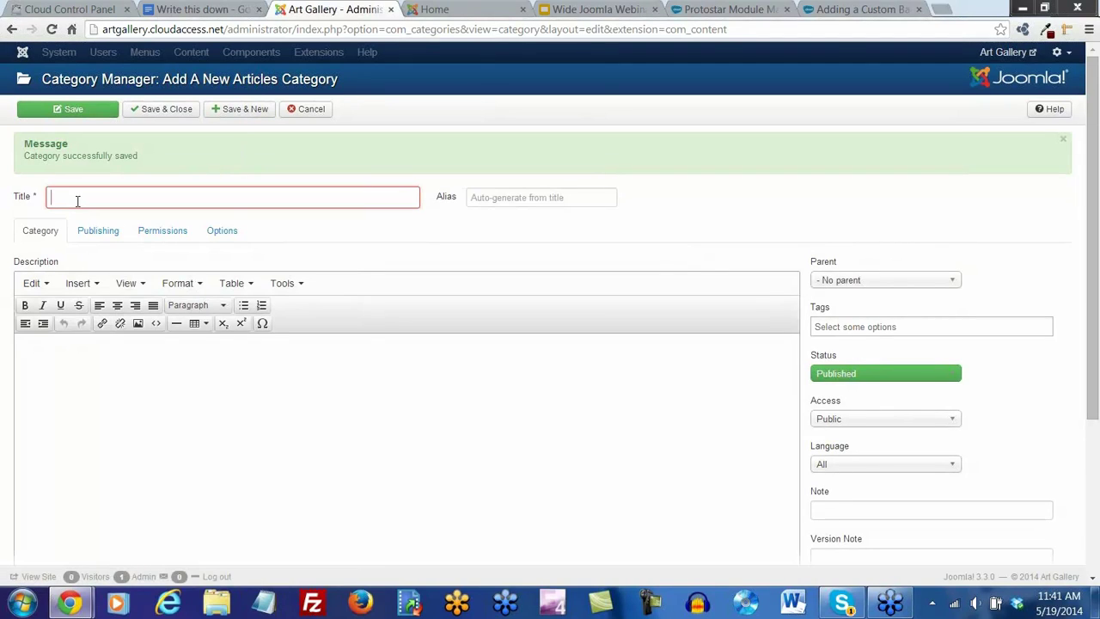
text(Ar)
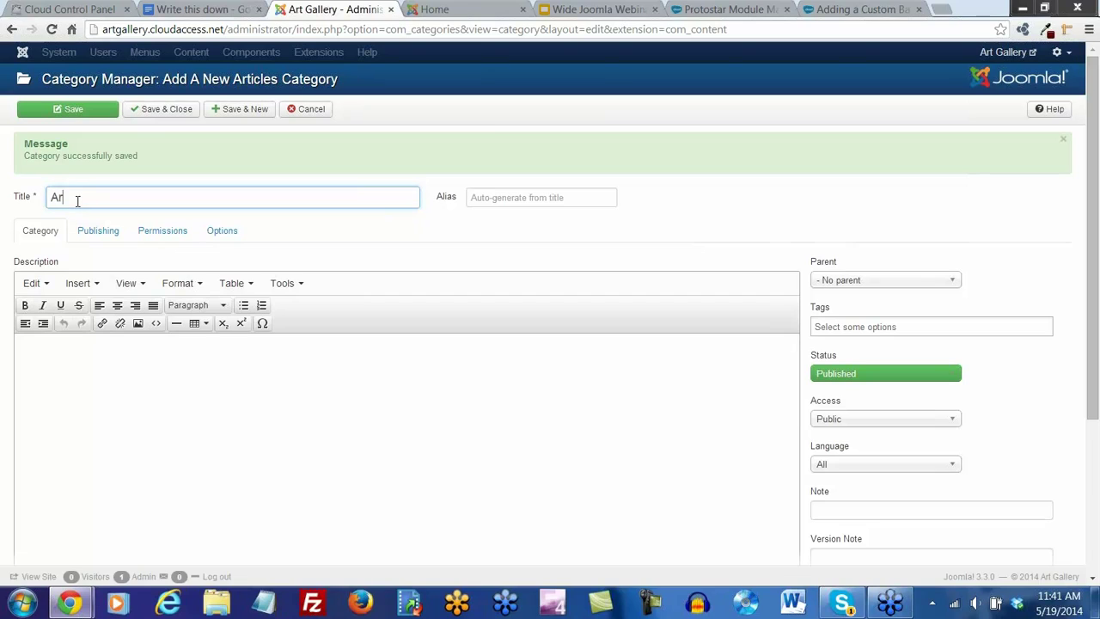
text(t Glasses)
click(247, 110)
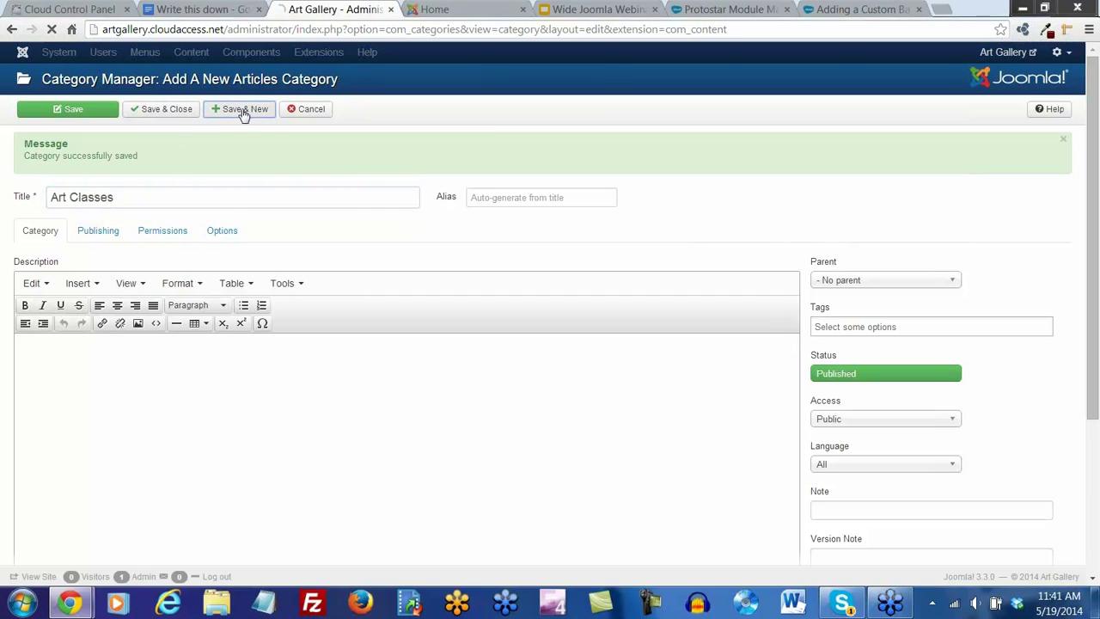
Add the General Information and Art Gallery Blog categories, then close back to the list
click(61, 196)
text(Ge)
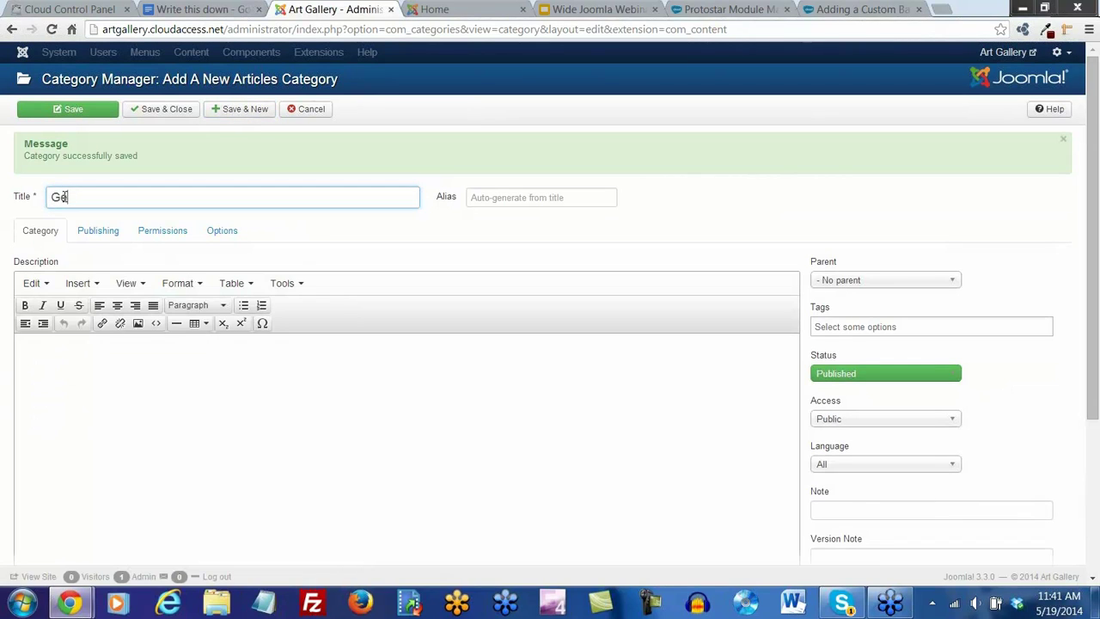
text(neral Information)
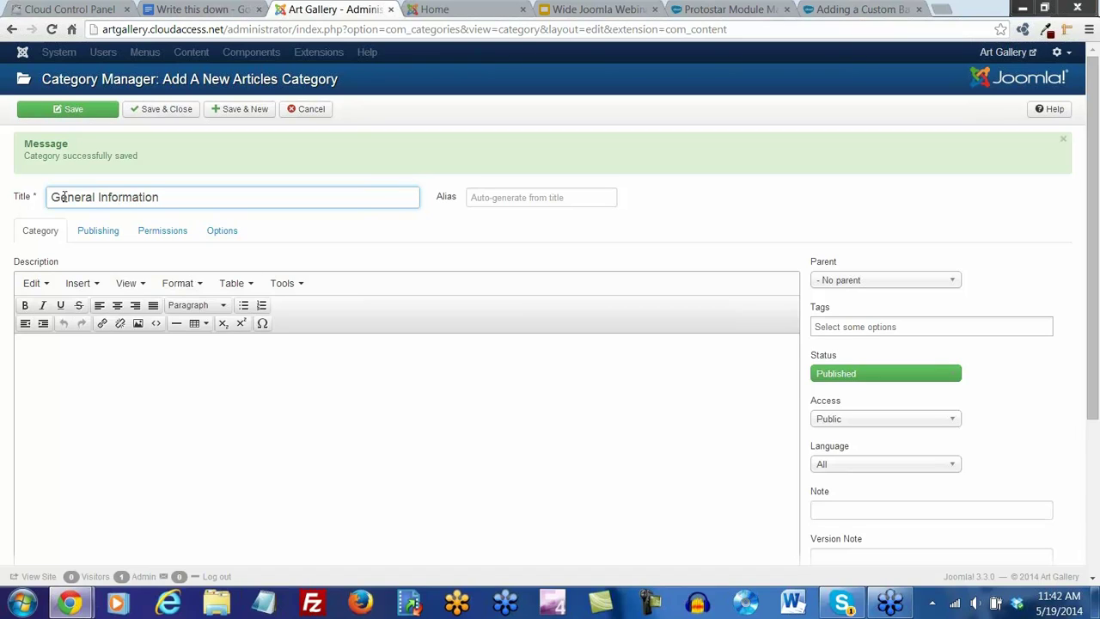
click(228, 114)
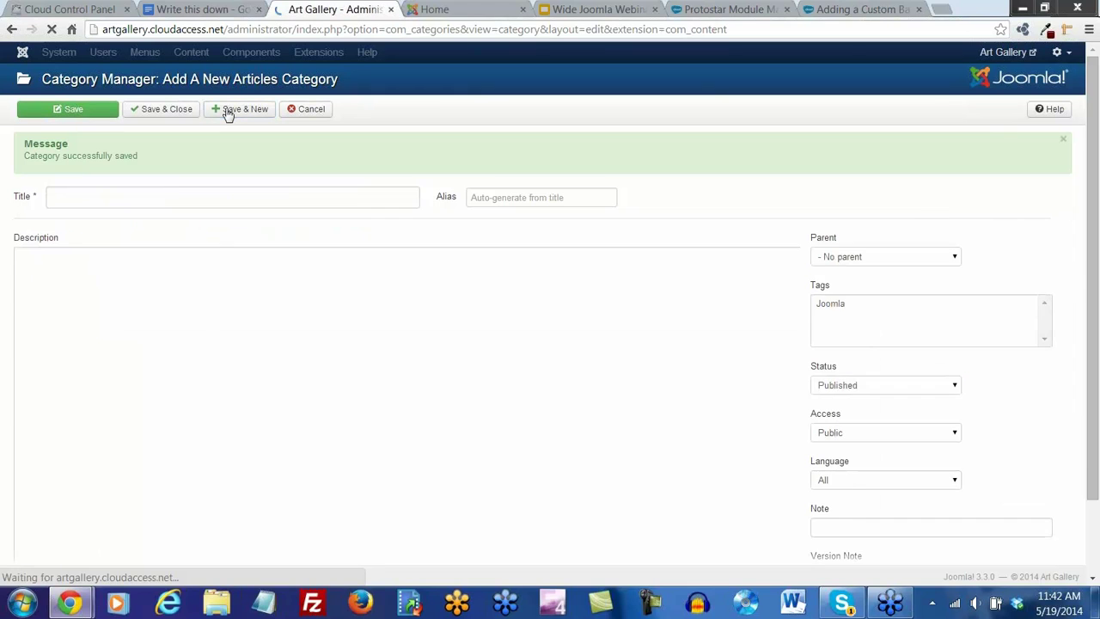
click(101, 198)
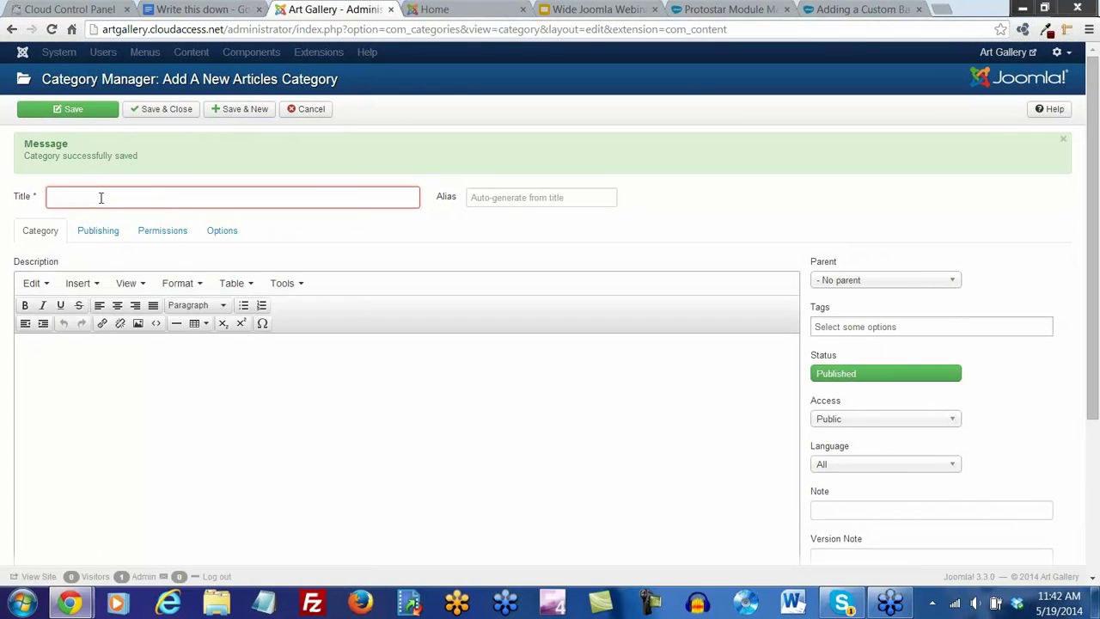
text(Art Gallery Blo)
key(BackSpace)
key(BackSpace)
key(BackSpace)
text(Blog)
click(177, 109)
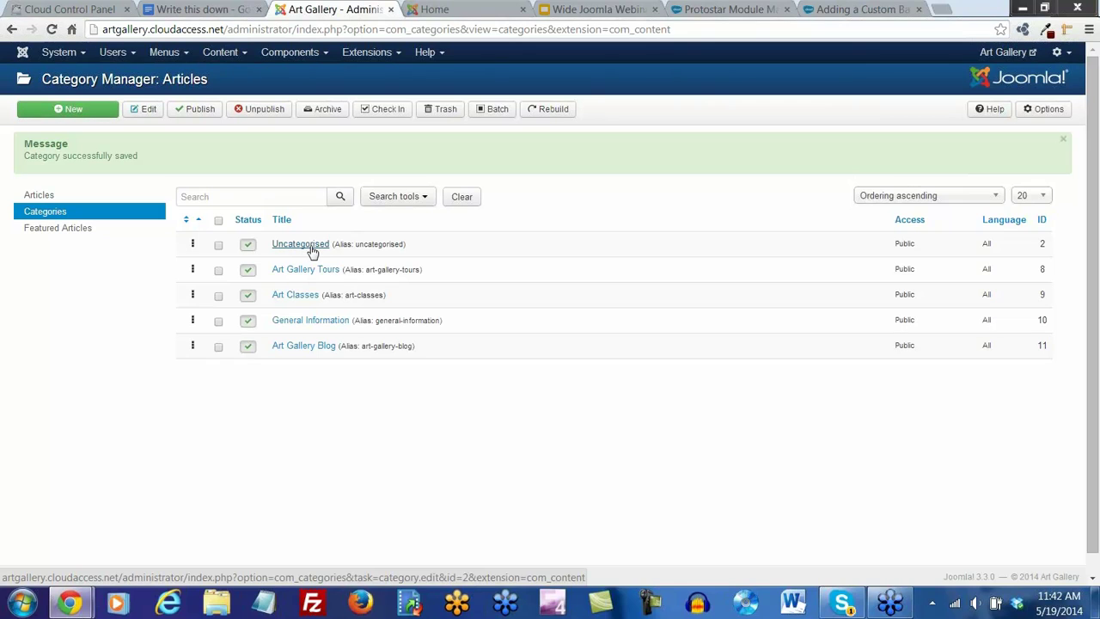
drag(365, 271, 423, 272)
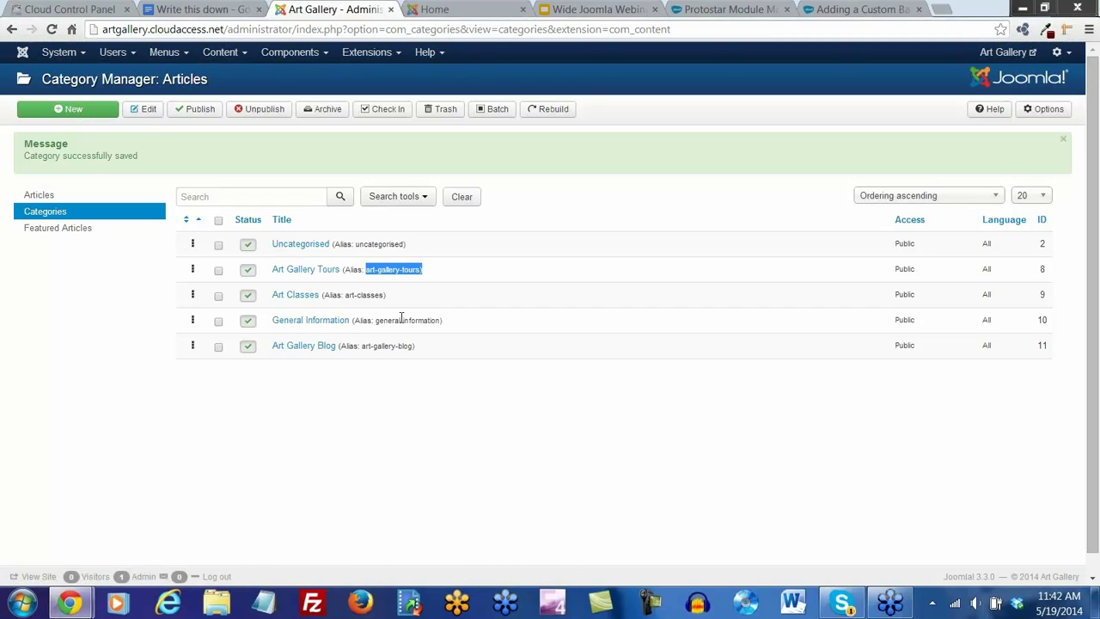
click(361, 434)
click(299, 271)
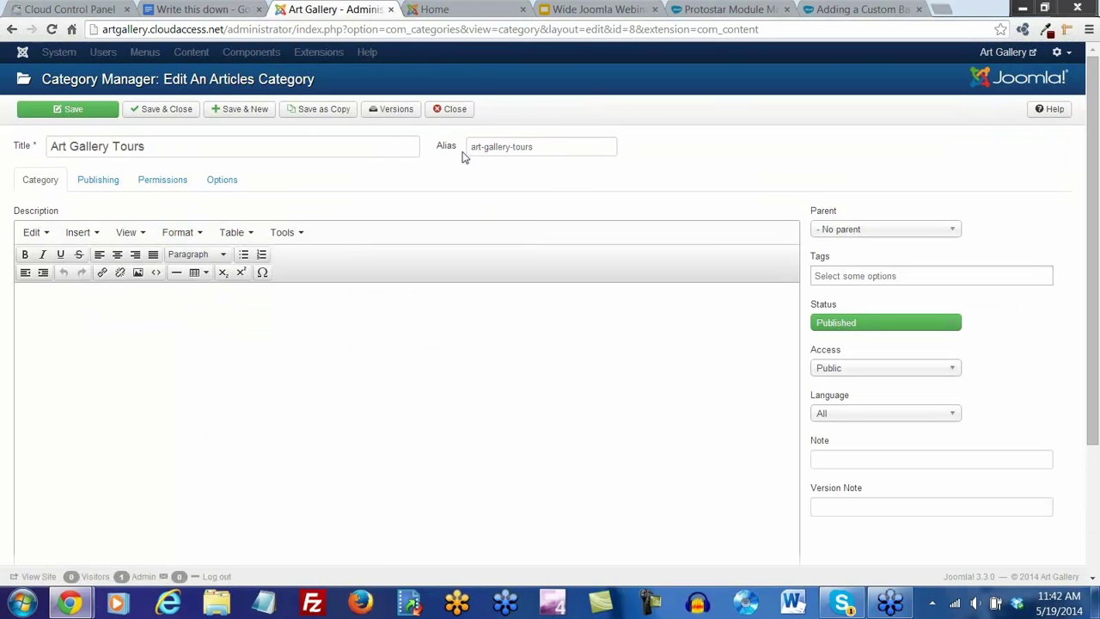
mouse_move(449, 153)
triple_click(508, 147)
click(486, 172)
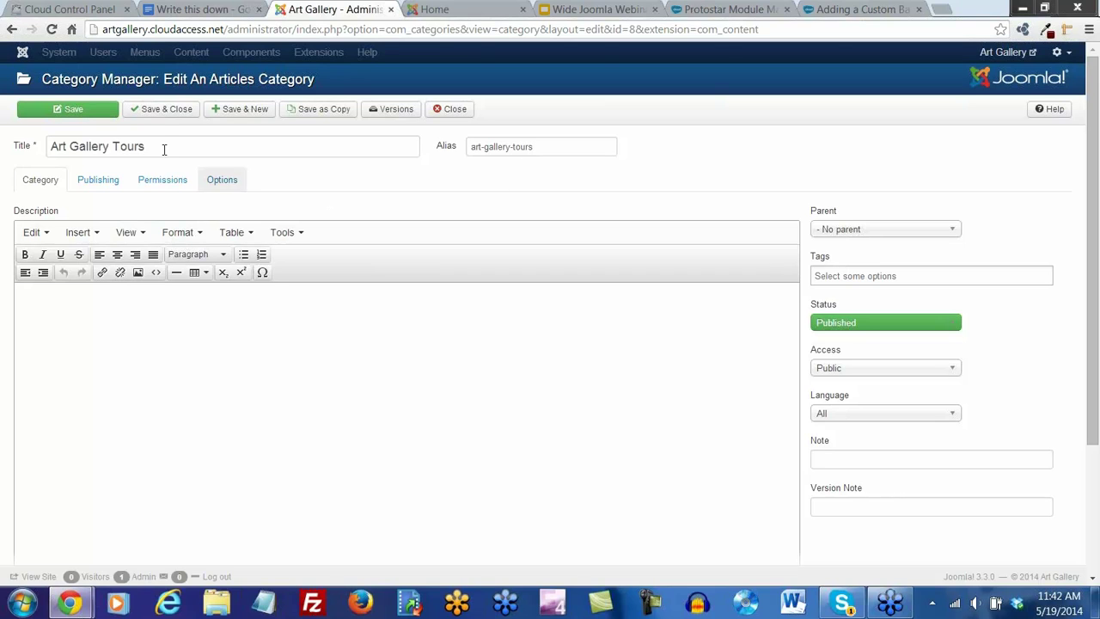
click(157, 115)
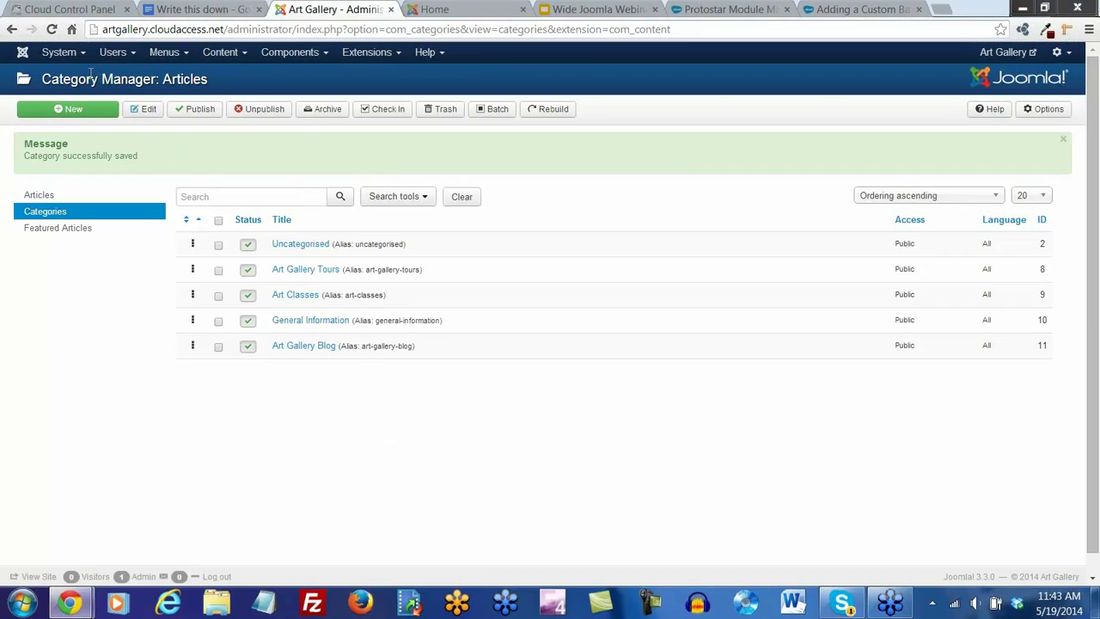
Go back to the dashboard and browse the Articles and Categories lists
click(83, 55)
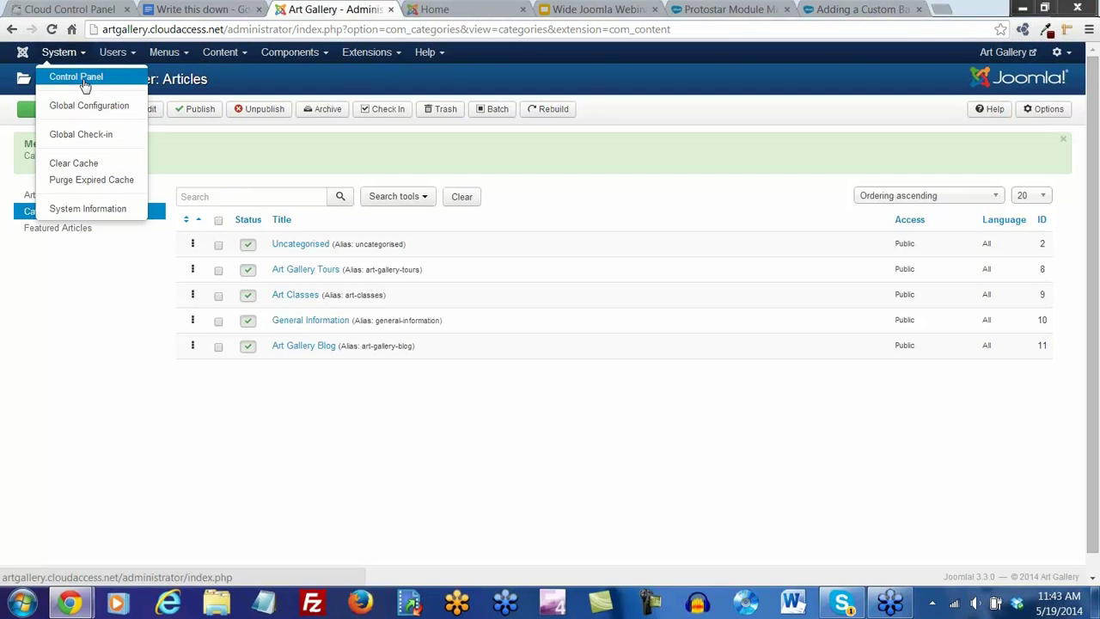
click(80, 78)
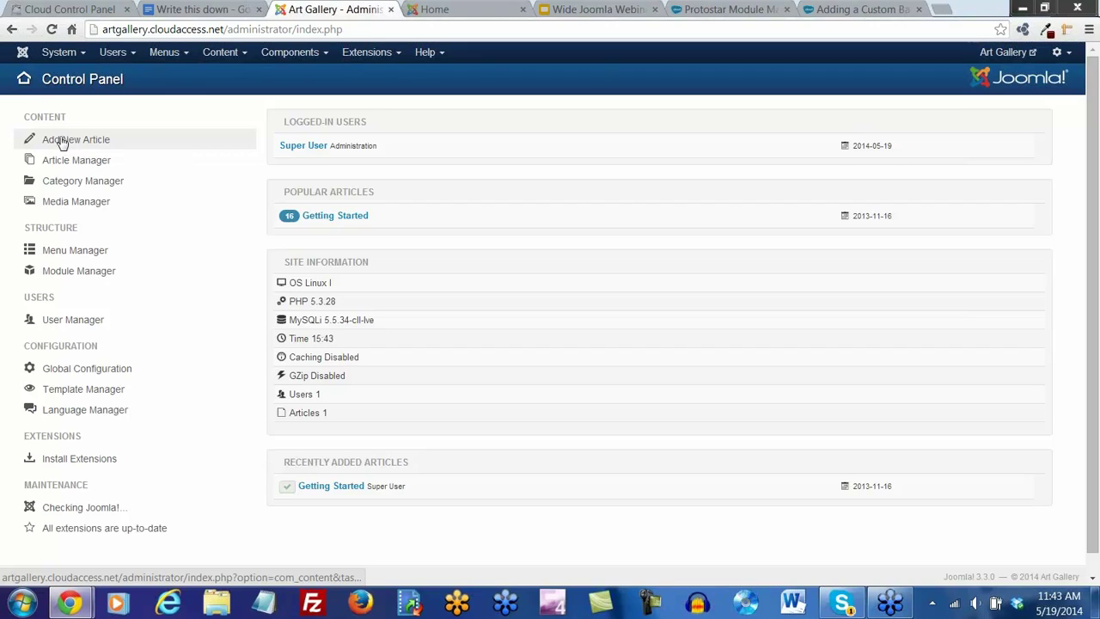
click(226, 52)
mouse_move(245, 78)
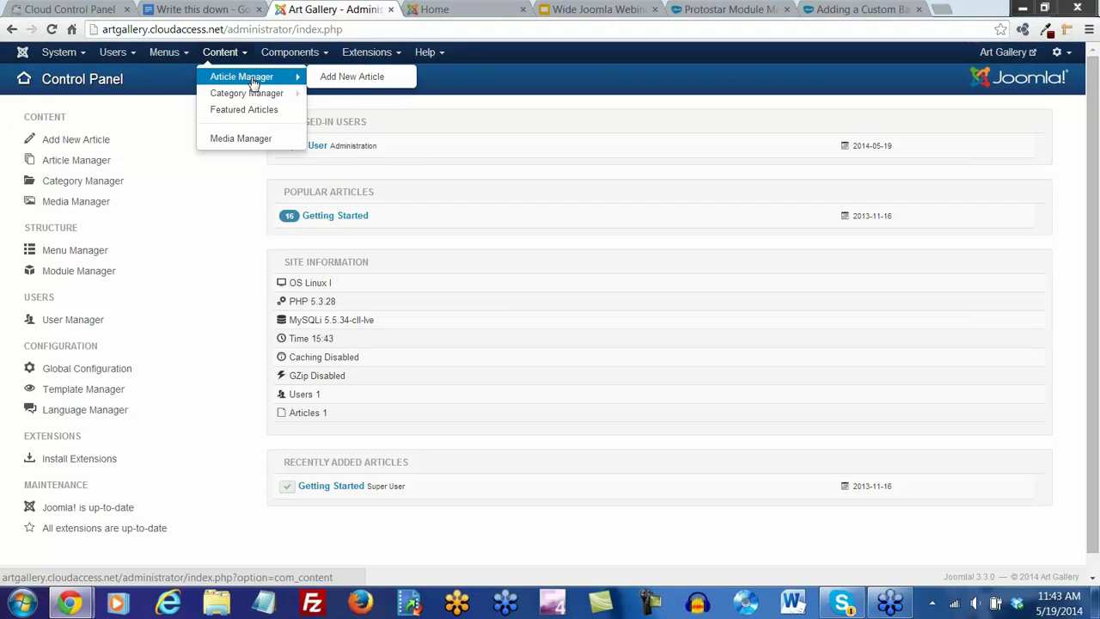
click(253, 77)
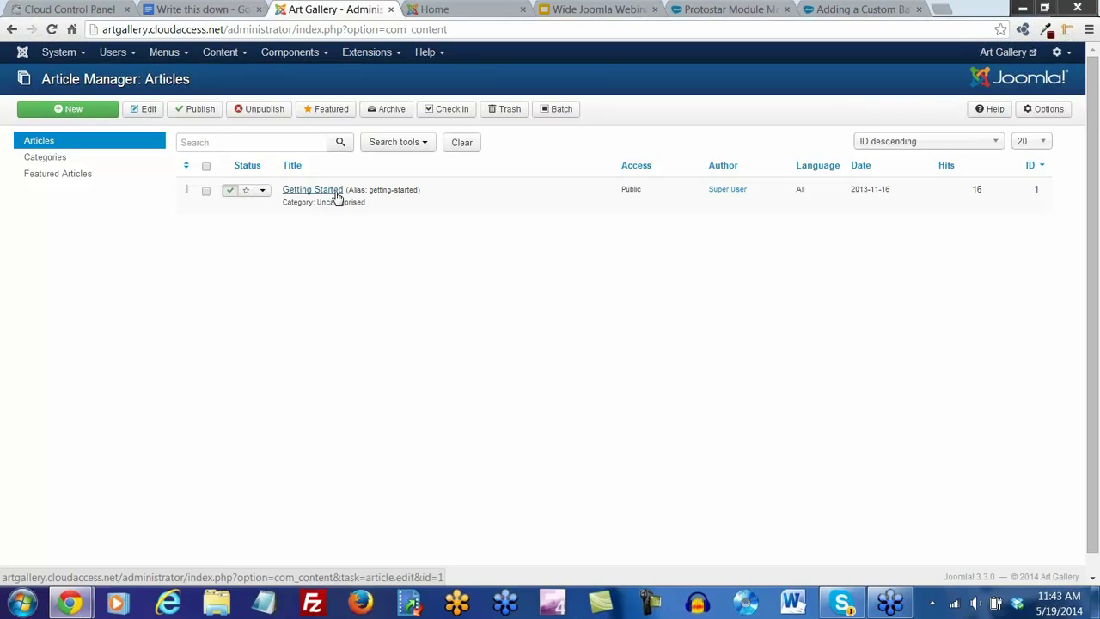
click(48, 159)
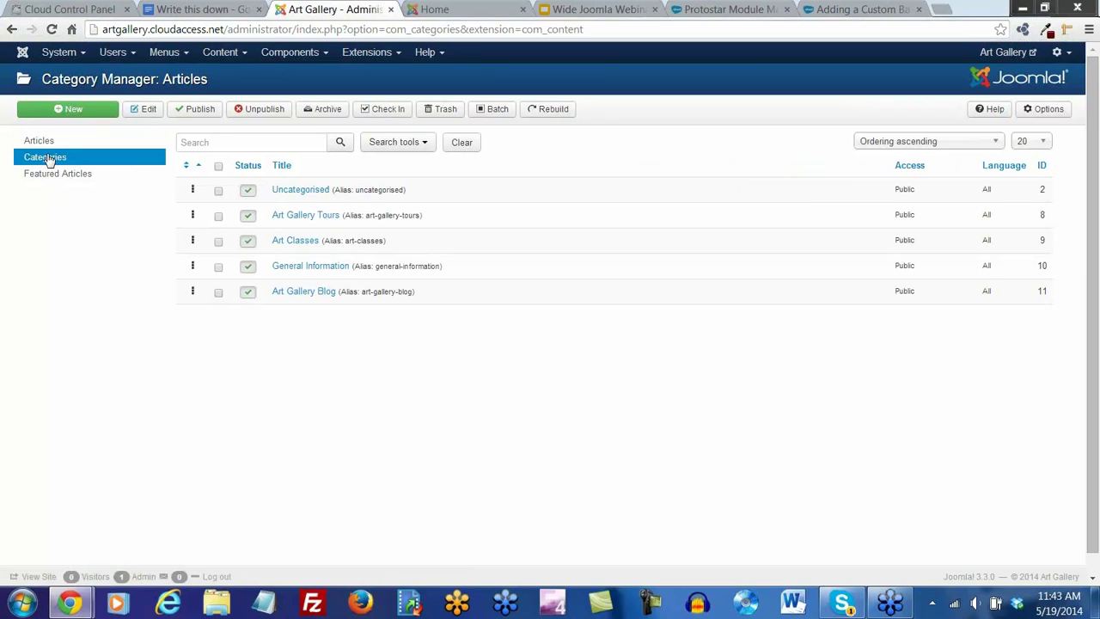
click(39, 142)
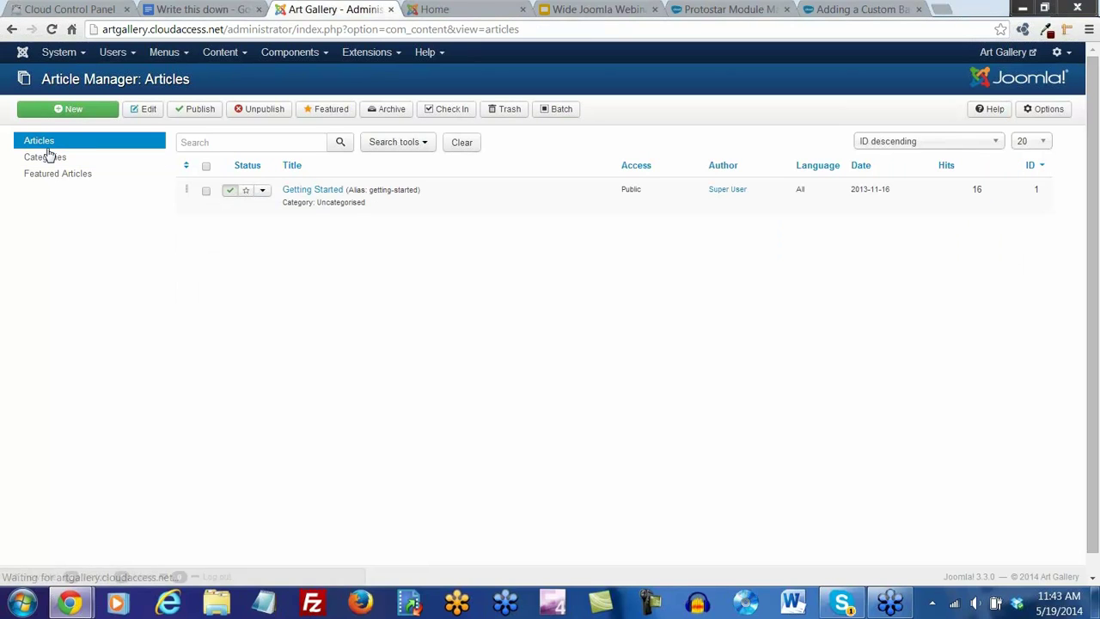
Preview the live site's front page, then return to the administrator
click(438, 10)
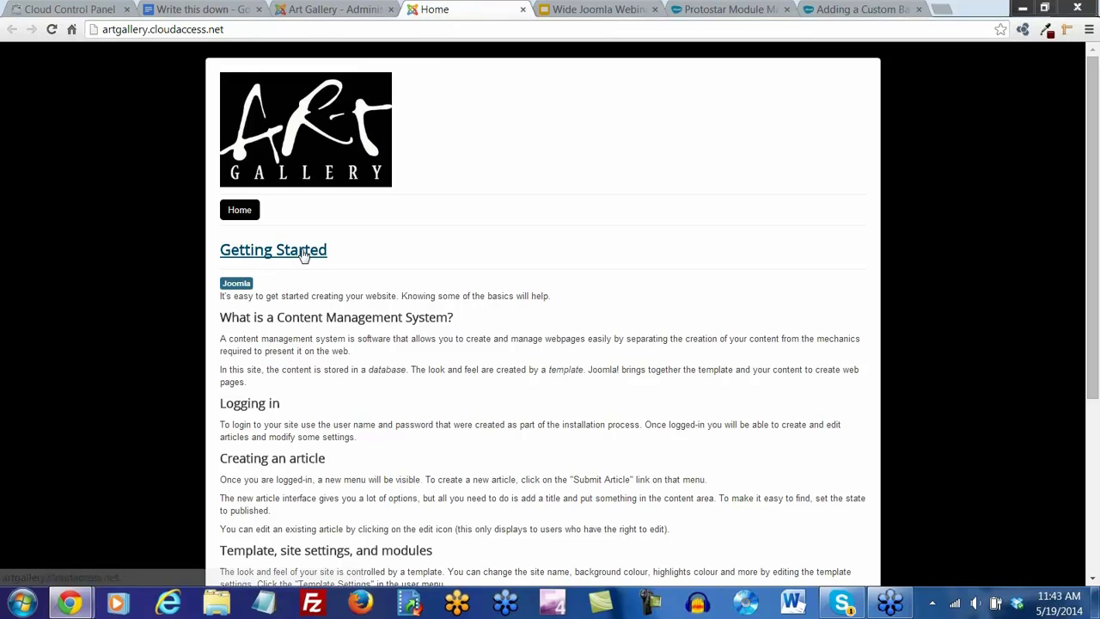
scroll(338, 353, down, 3)
scroll(338, 355, up, 3)
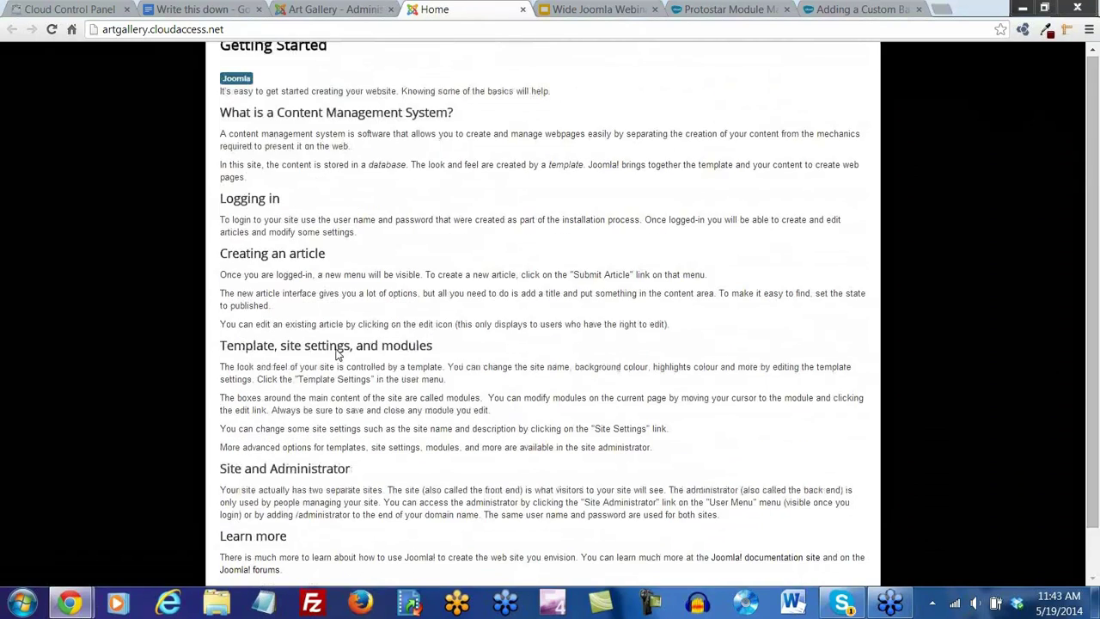
click(323, 11)
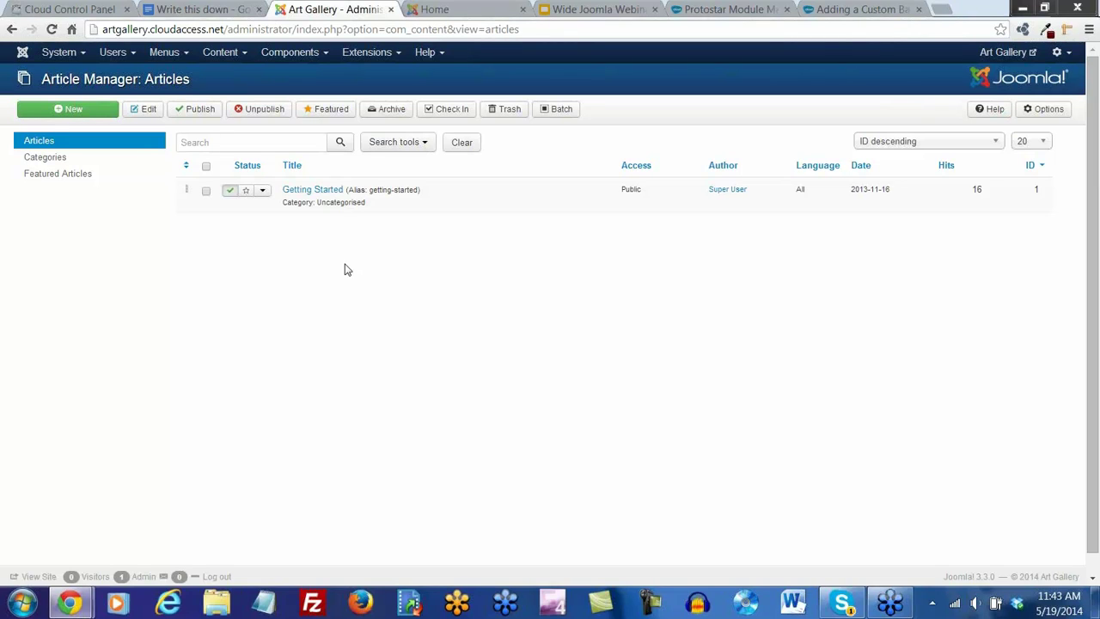
Start a new article titled 'Welcome to the Art Gallery!'
click(78, 116)
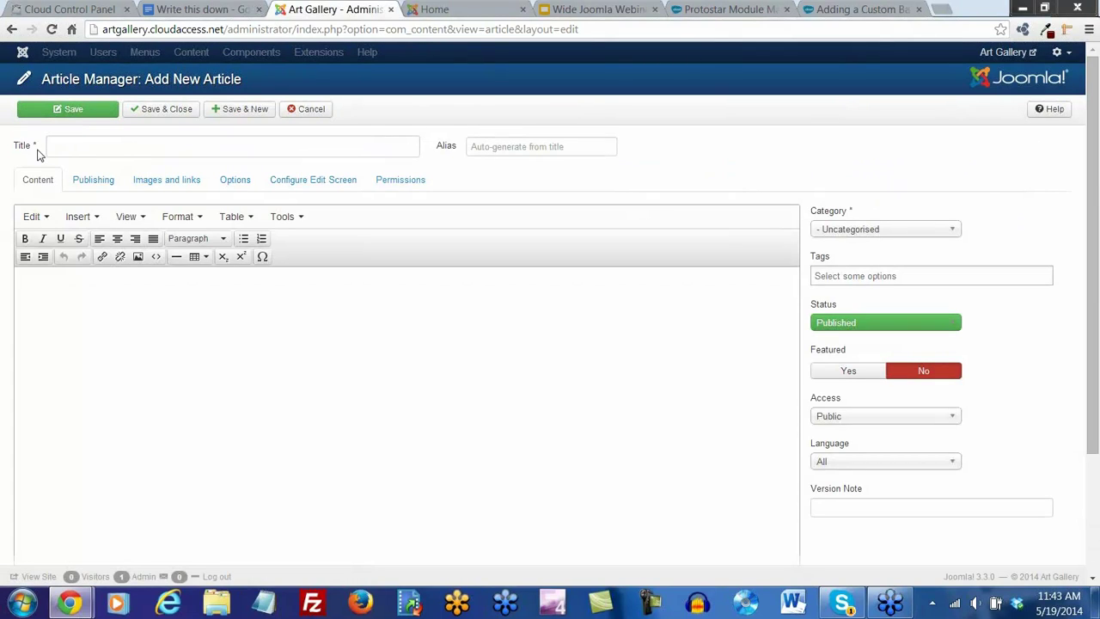
click(64, 148)
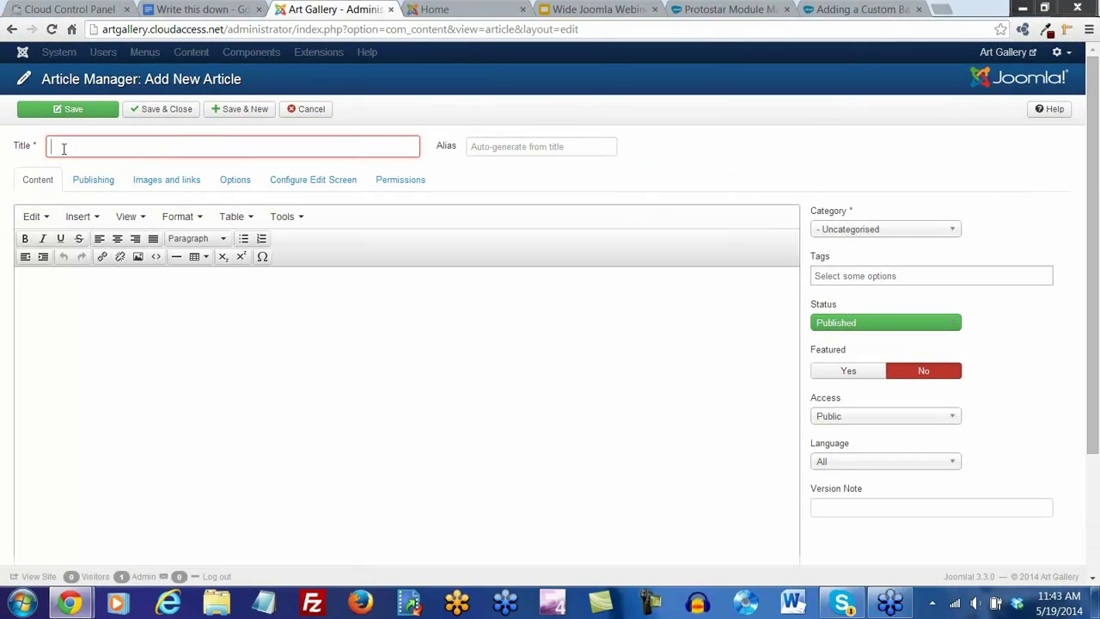
text(Welcome)
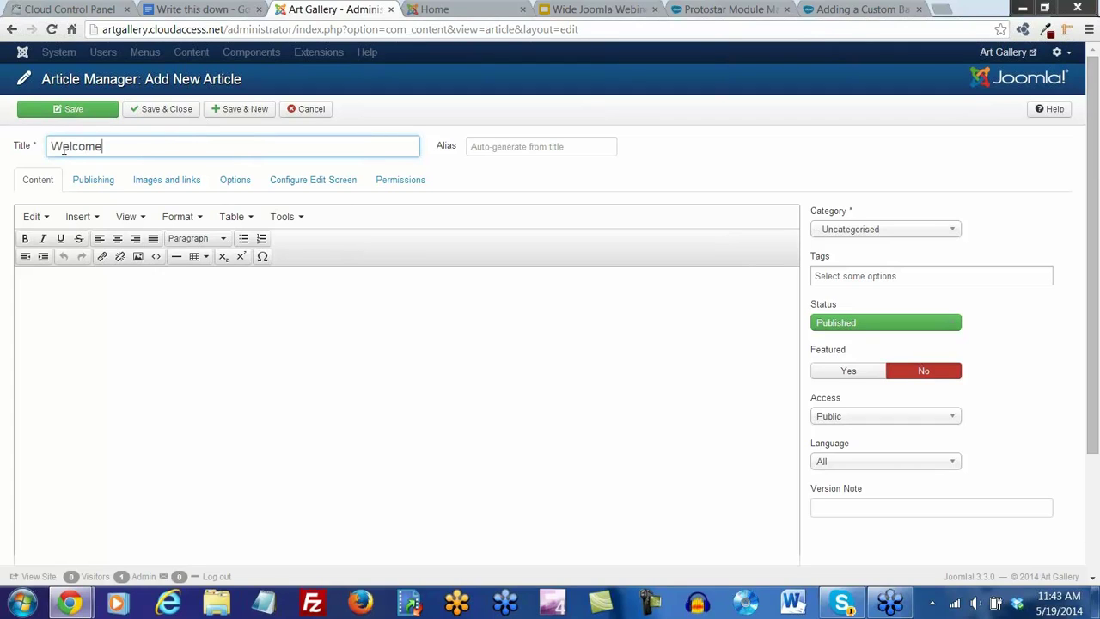
text( to the Art Gallery)
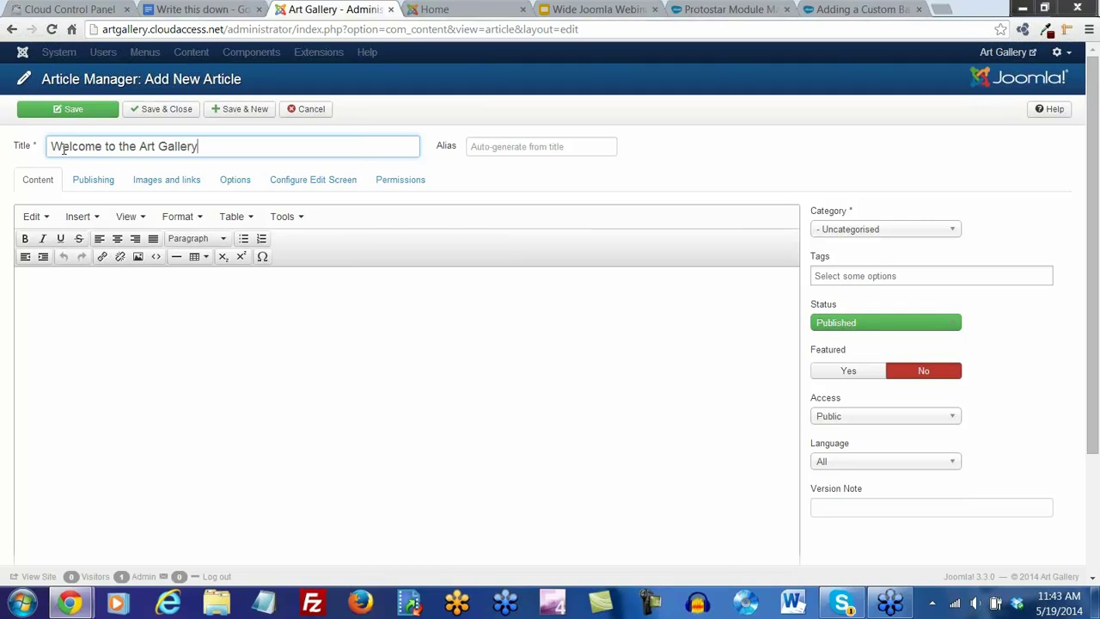
text(!)
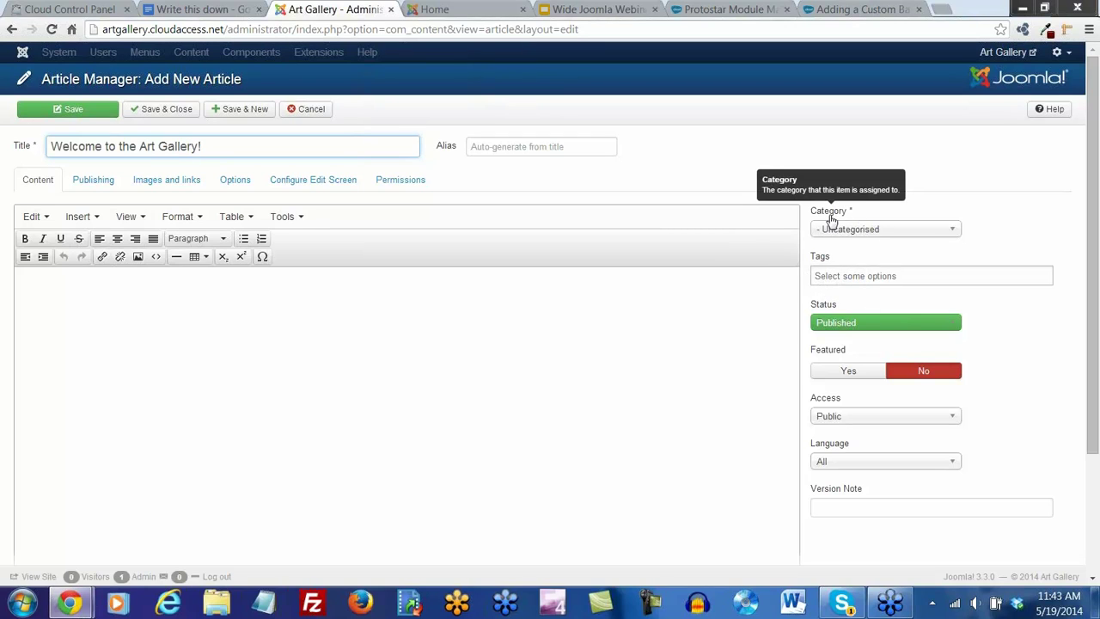
Set the article's category to General Information and add the tags art and gallery
click(956, 232)
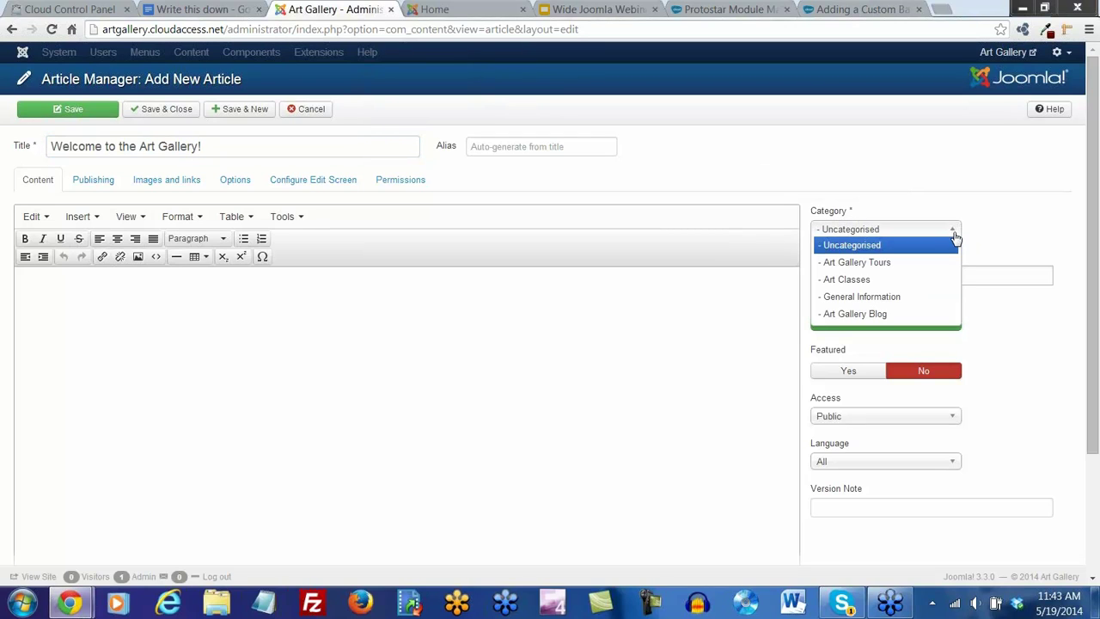
click(897, 296)
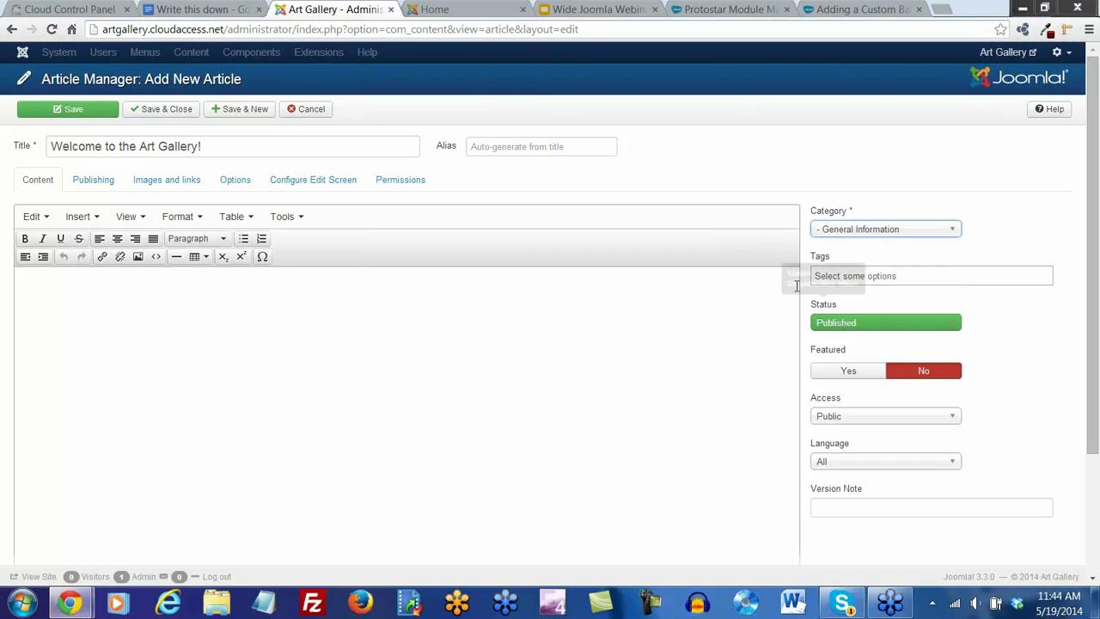
click(825, 275)
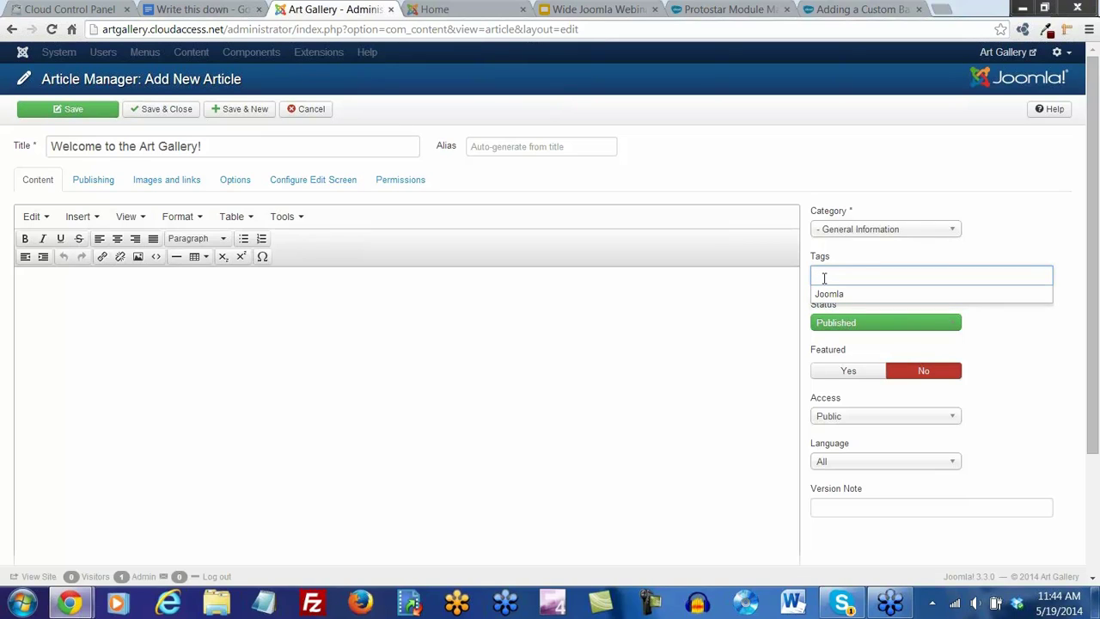
text(art gallery)
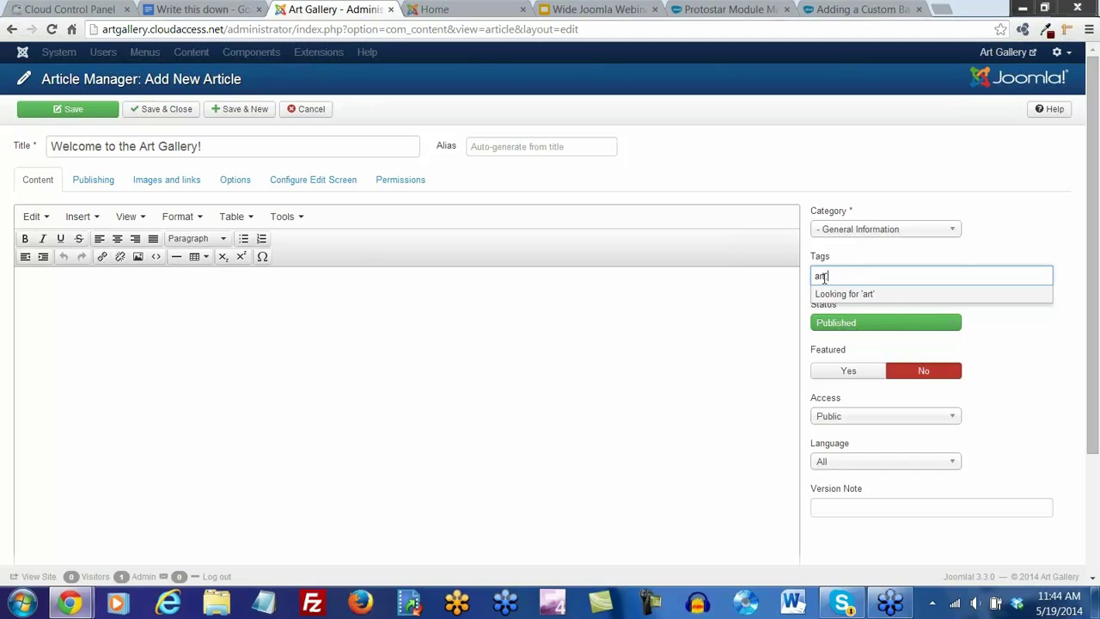
key(Return)
text(gallery)
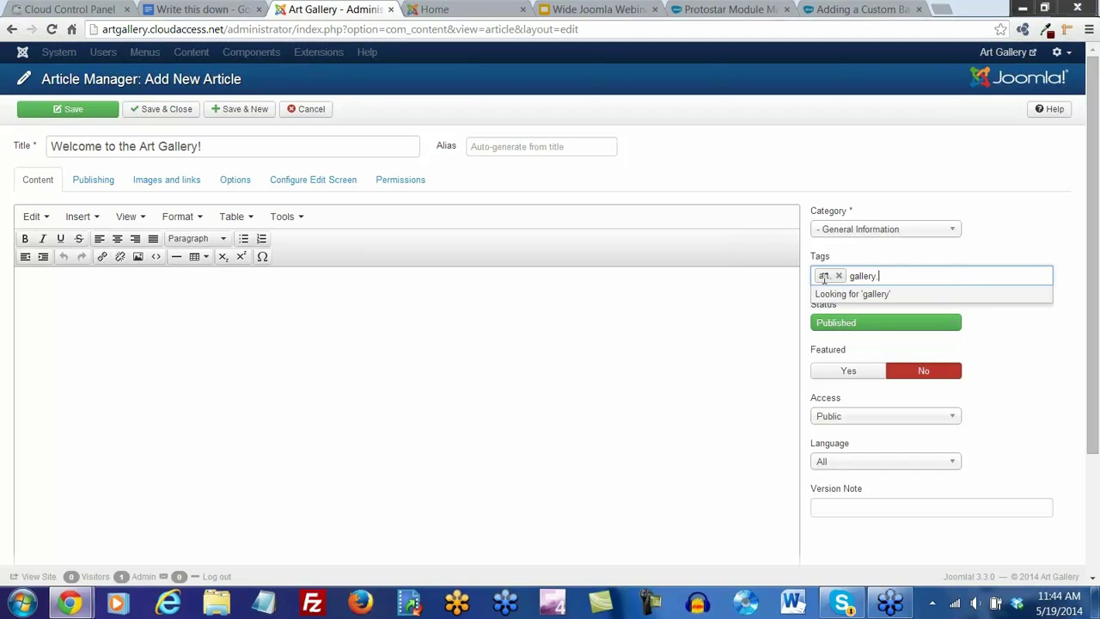
key(Return)
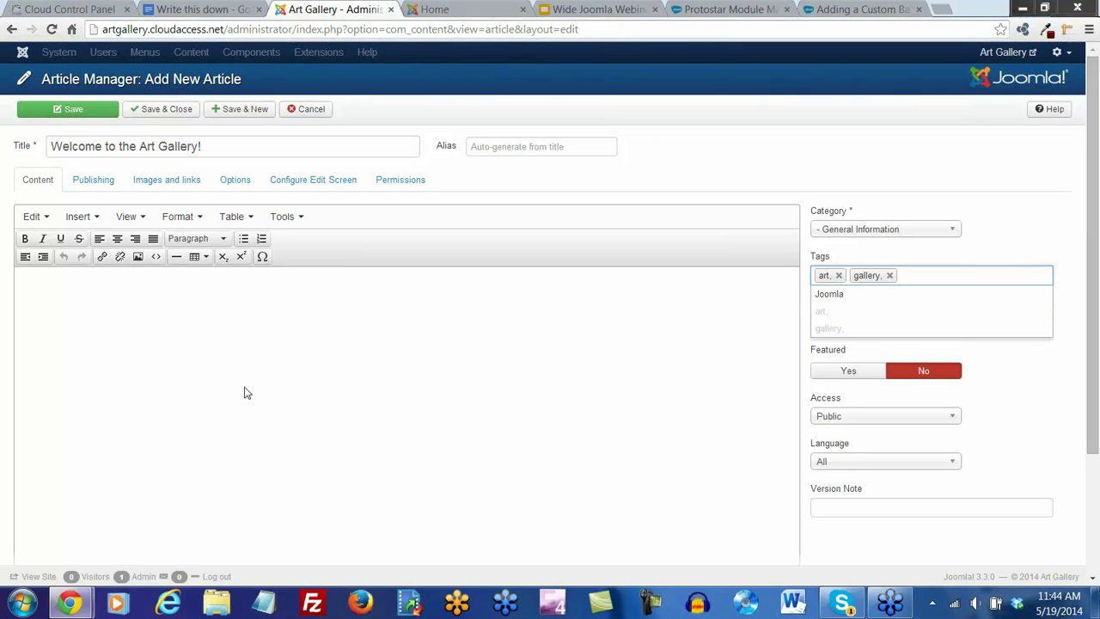
Type three lines of placeholder text into the article body
click(1037, 219)
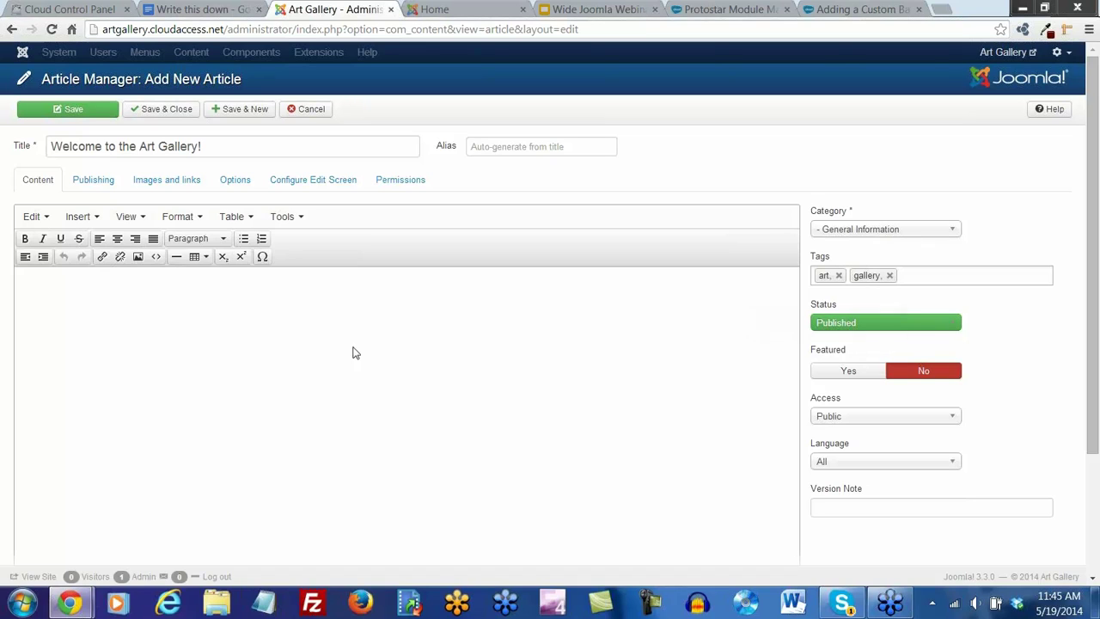
click(101, 311)
text(a;sldkfja;sldkfj)
key(Return)
text(a;lskdjf;alskdfj)
key(Return)
text(;laksjdf;alksdfj)
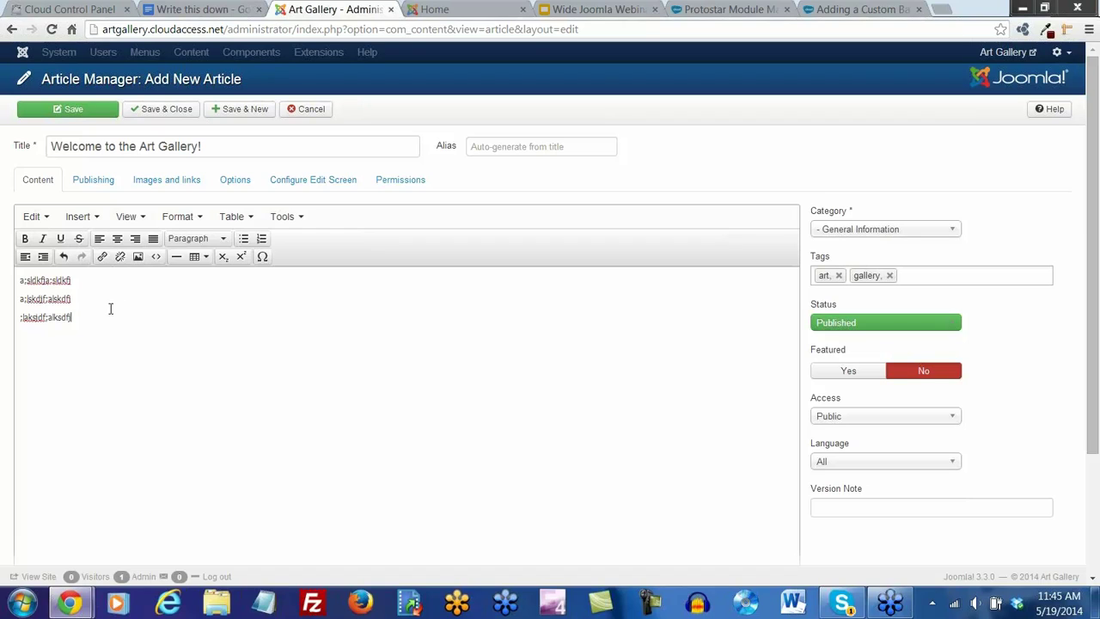
Select each of the three lines, then save and close the article
drag(83, 318, 19, 321)
drag(72, 298, 19, 300)
drag(79, 279, 17, 281)
click(160, 113)
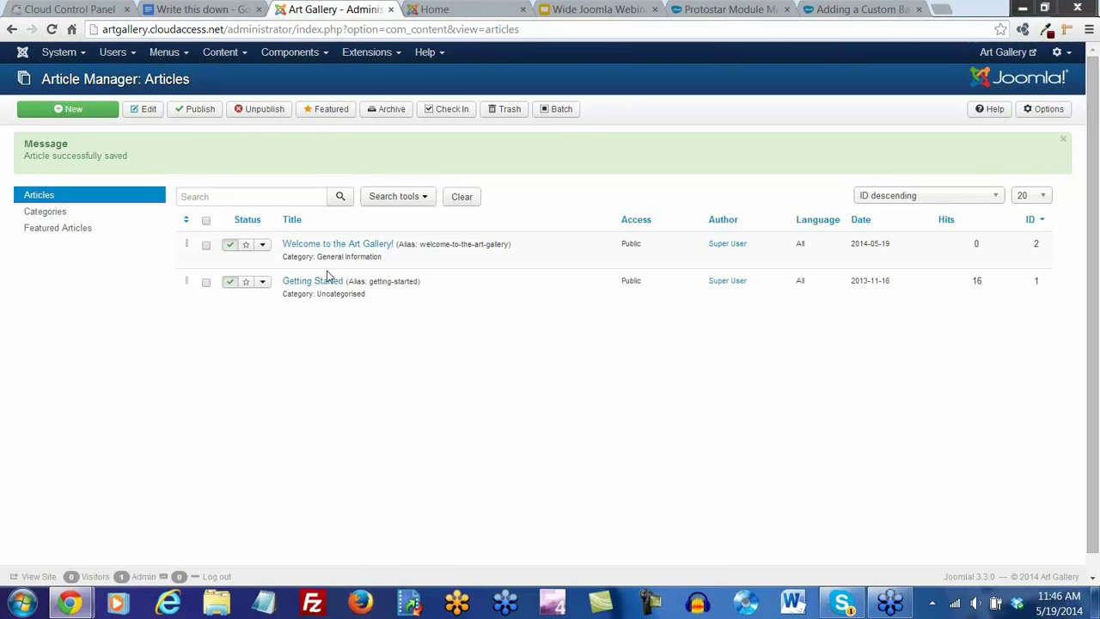
Return to the Control Panel, then go to Extensions > Extension Manager
click(85, 57)
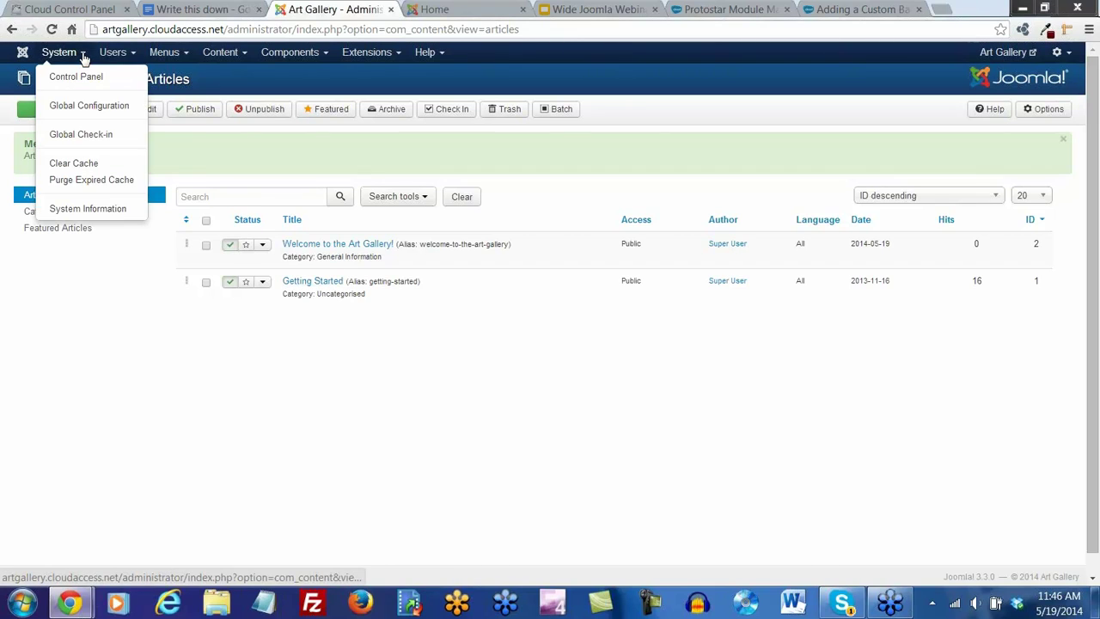
click(77, 76)
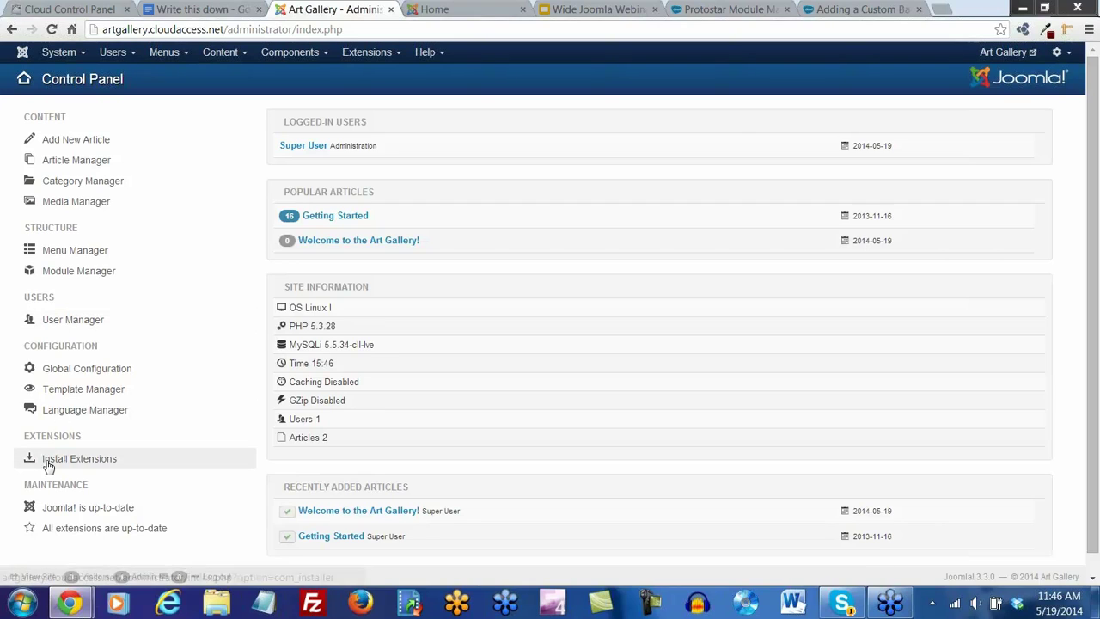
click(383, 53)
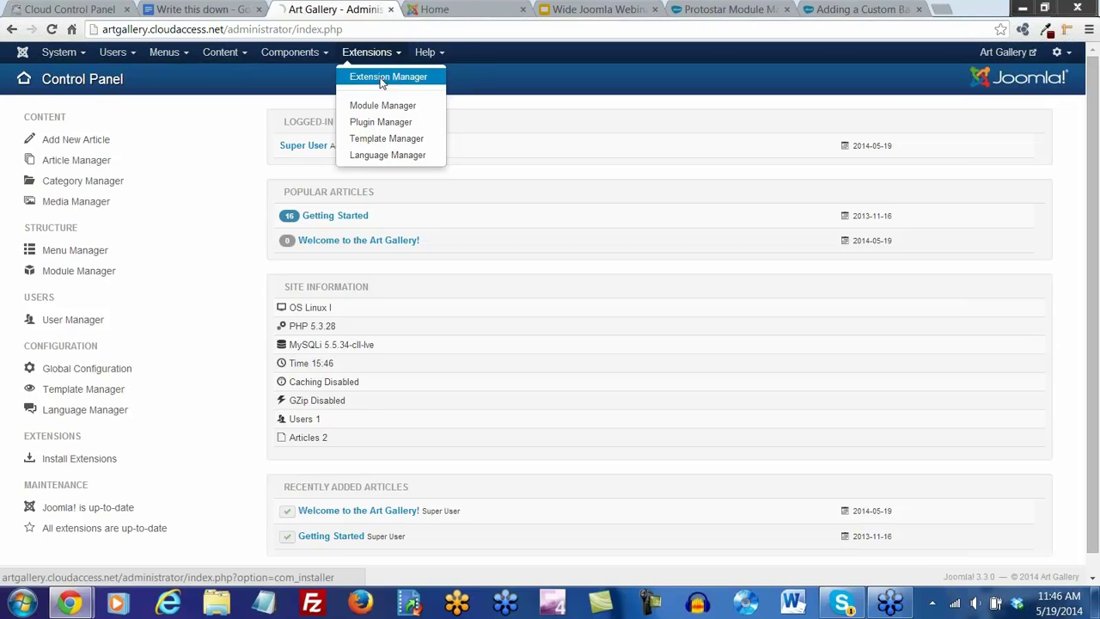
click(383, 78)
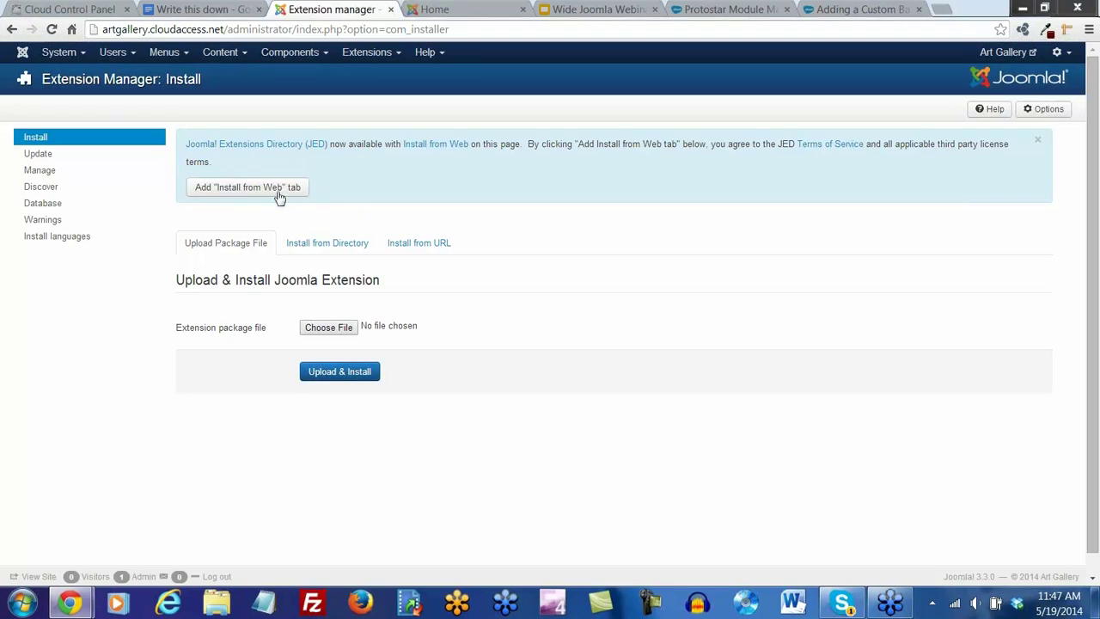
Add the Install from Web tab and browse the Joomla Extensions Directory listings
click(272, 188)
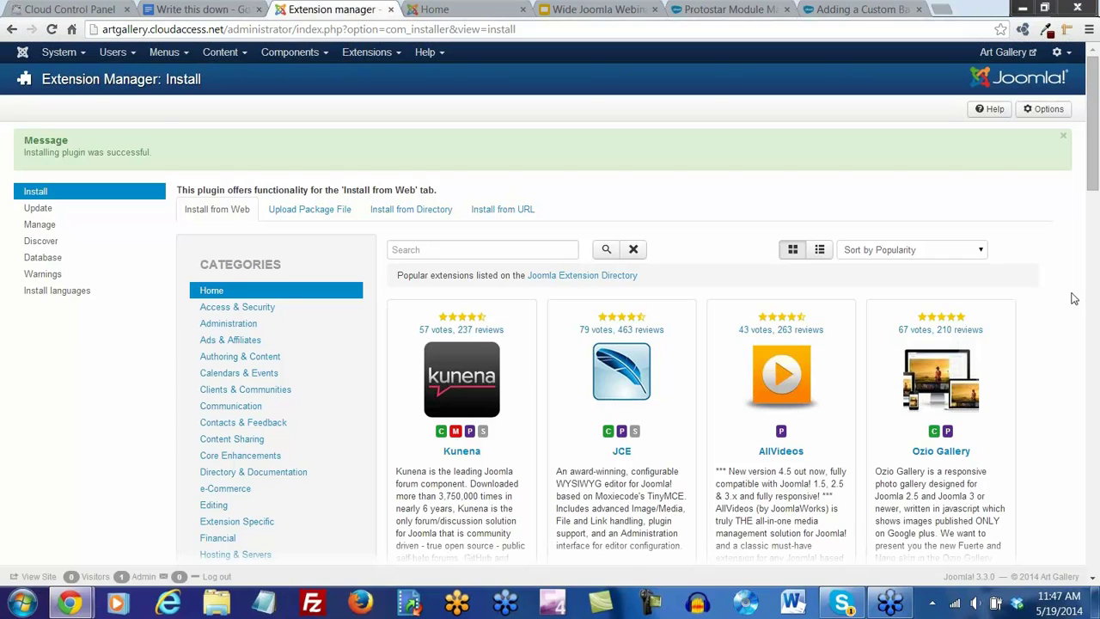
scroll(1071, 296, down, 1)
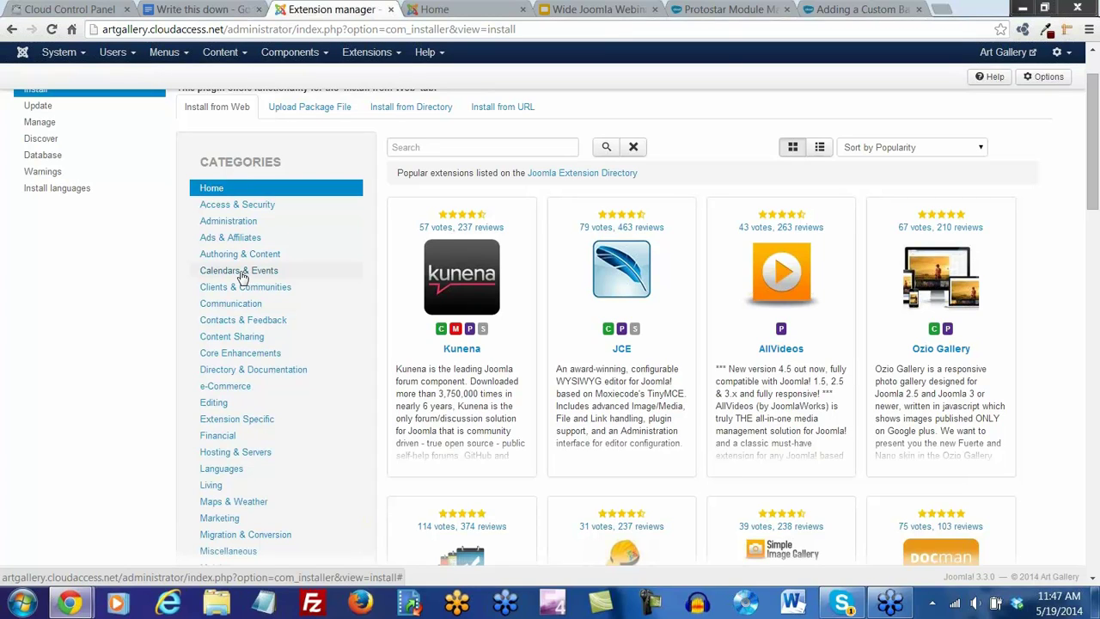
scroll(241, 277, down, 1)
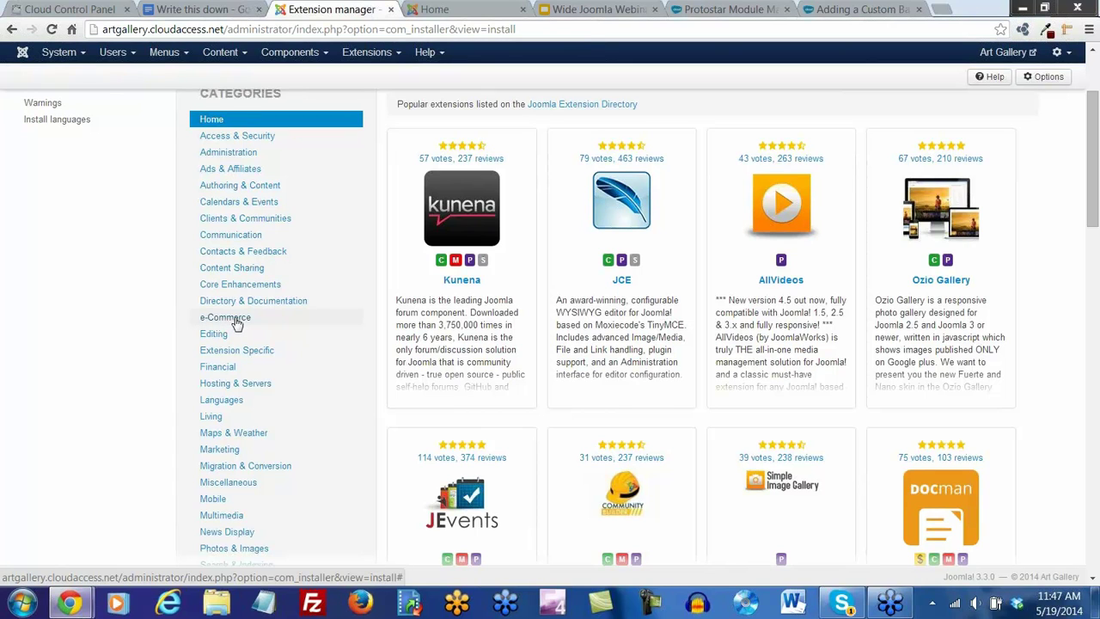
scroll(237, 324, down, 2)
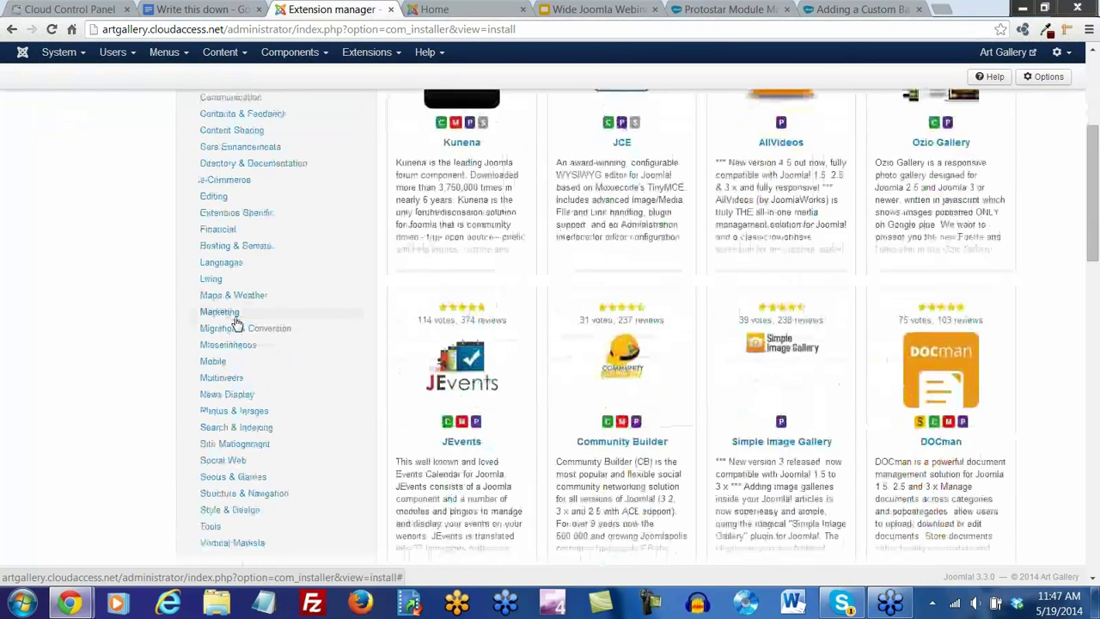
scroll(236, 323, down, 1)
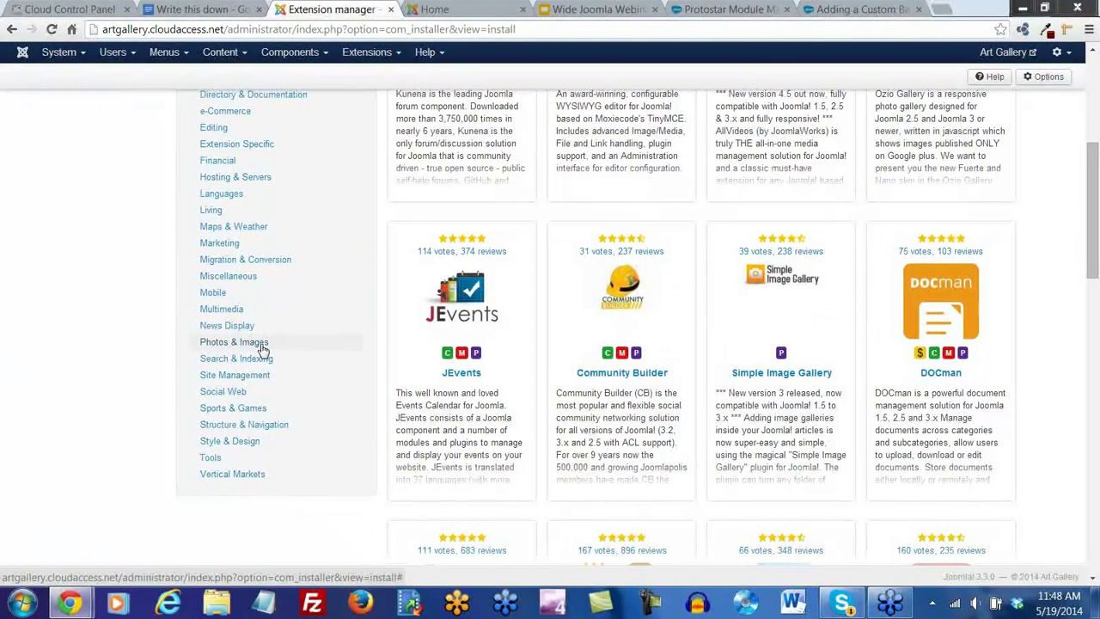
scroll(159, 394, up, 4)
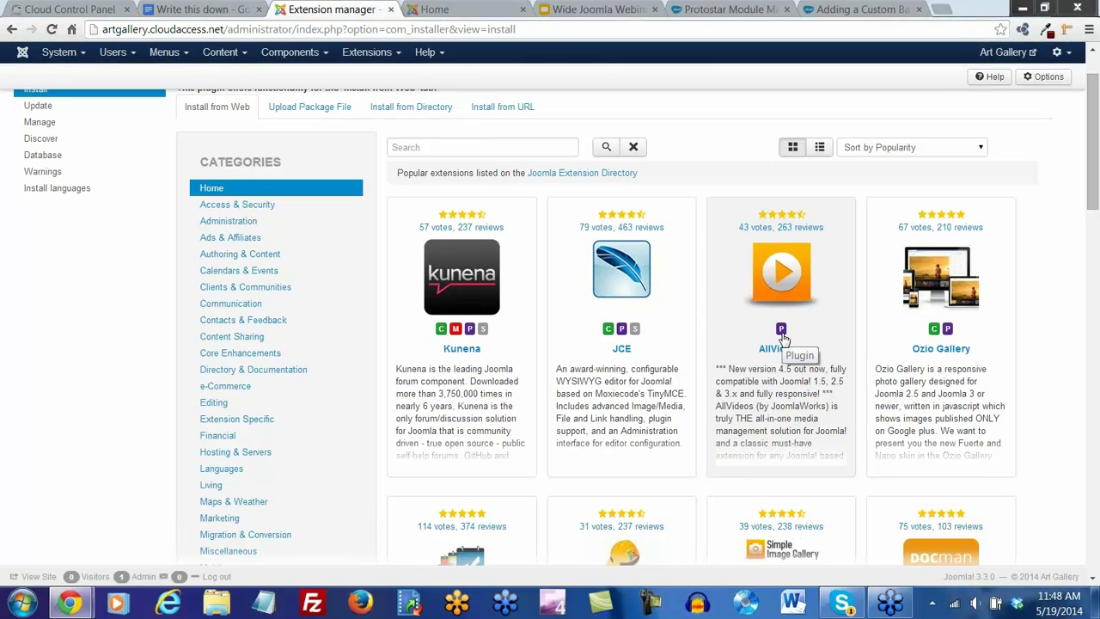
scroll(784, 338, down, 6)
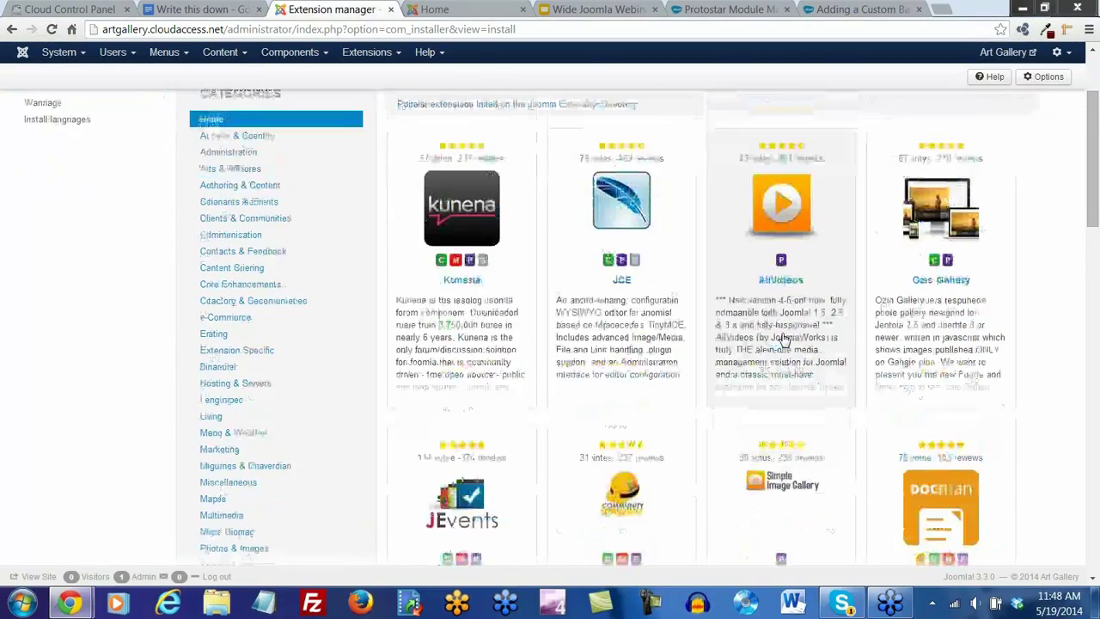
scroll(784, 337, down, 6)
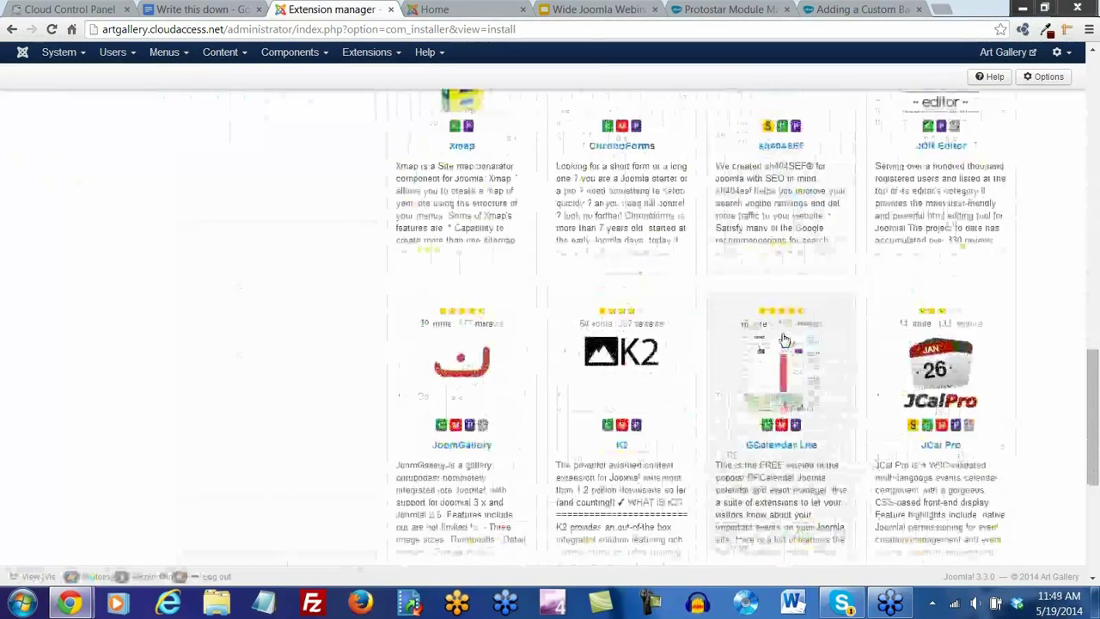
scroll(784, 339, down, 4)
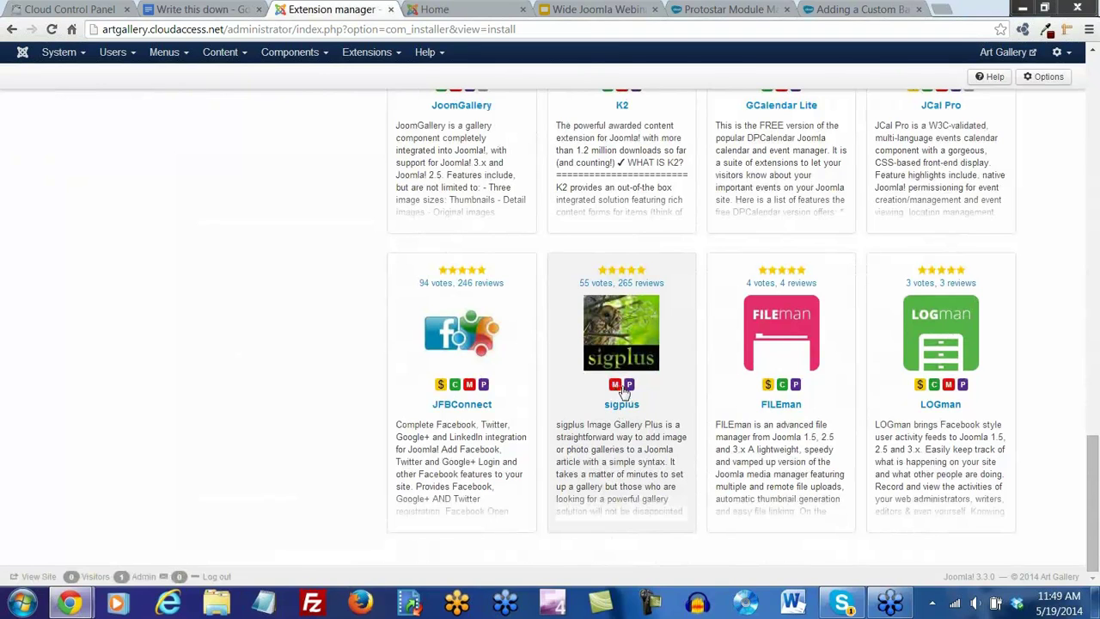
scroll(574, 386, up, 5)
scroll(574, 386, up, 10)
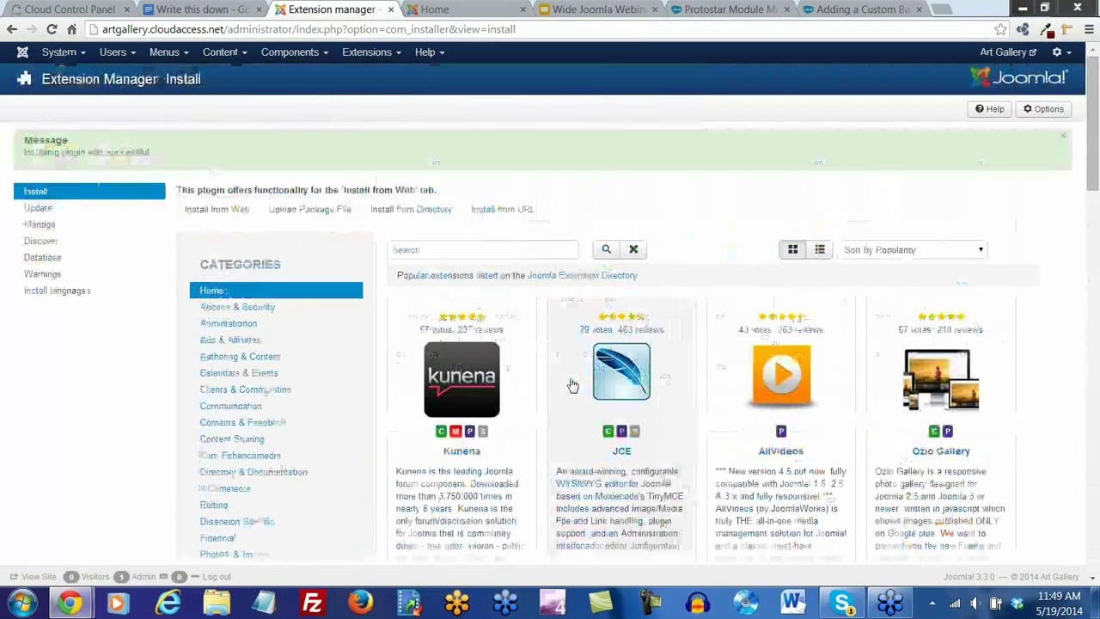
scroll(649, 378, down, 1)
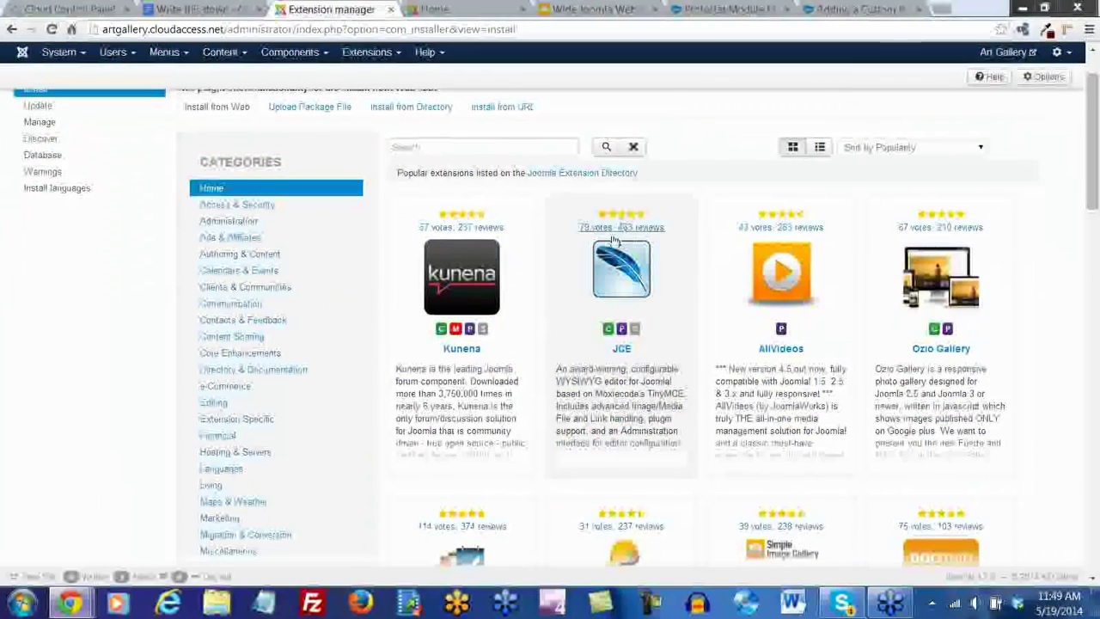
click(622, 356)
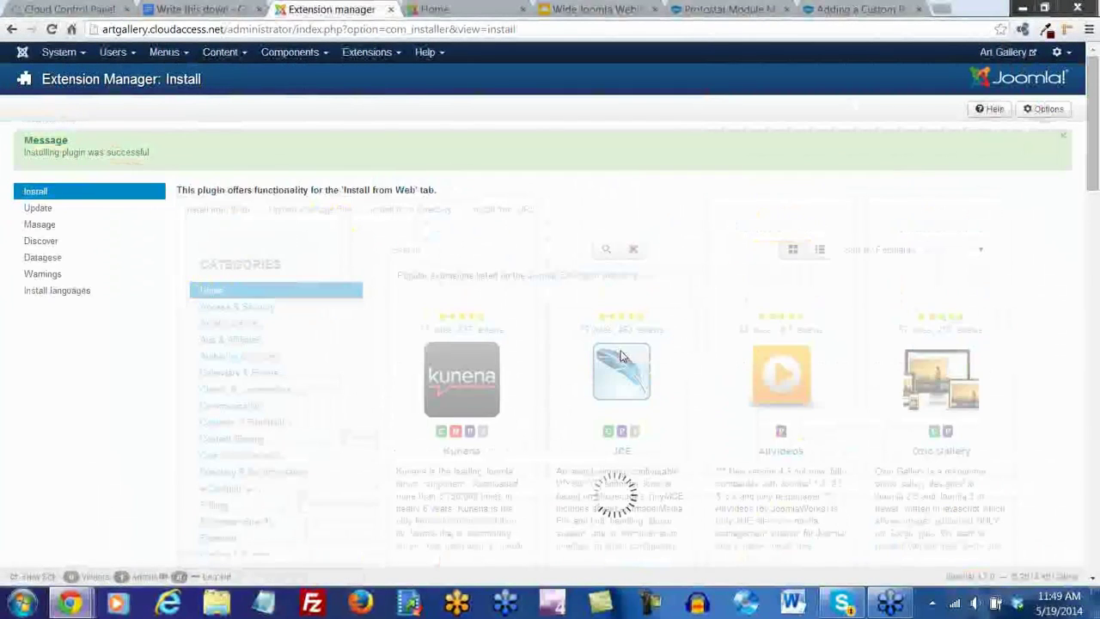
scroll(679, 345, down, 2)
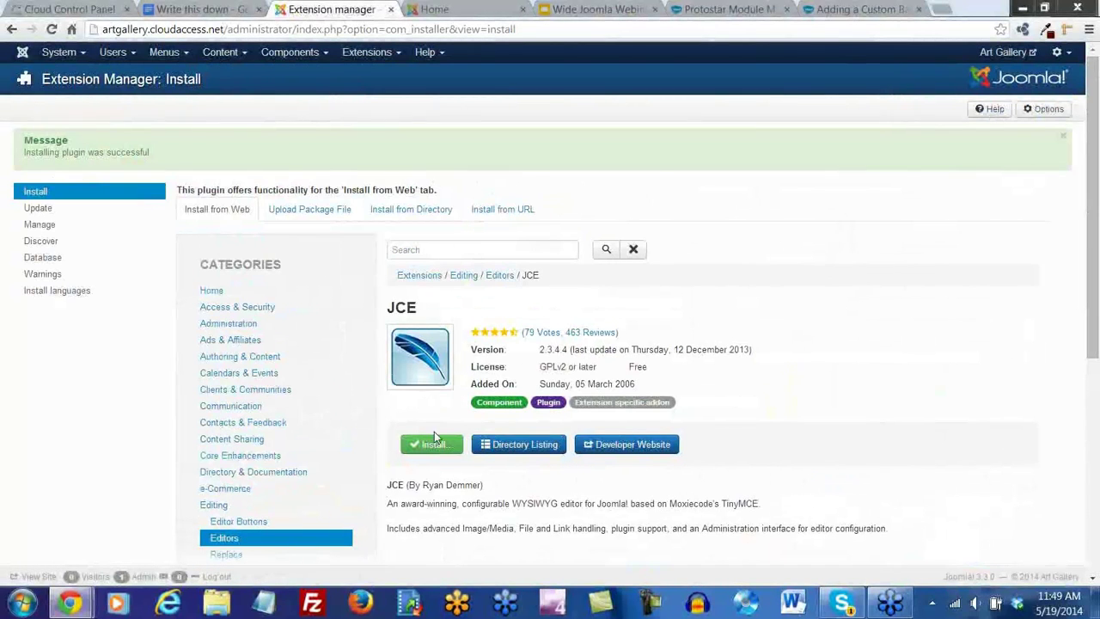
click(434, 440)
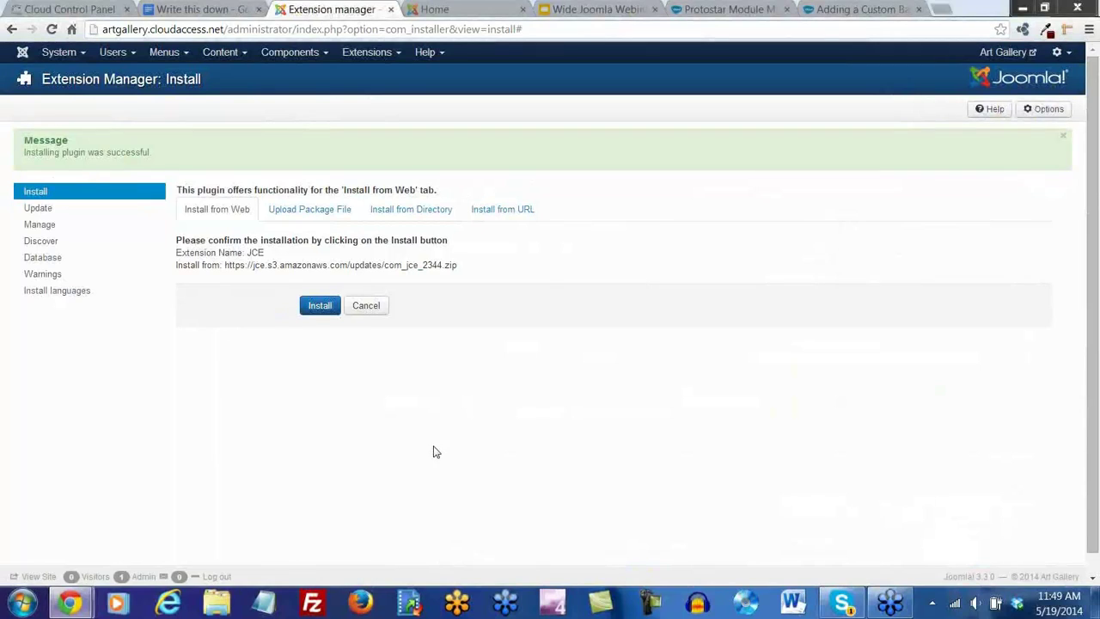
click(316, 307)
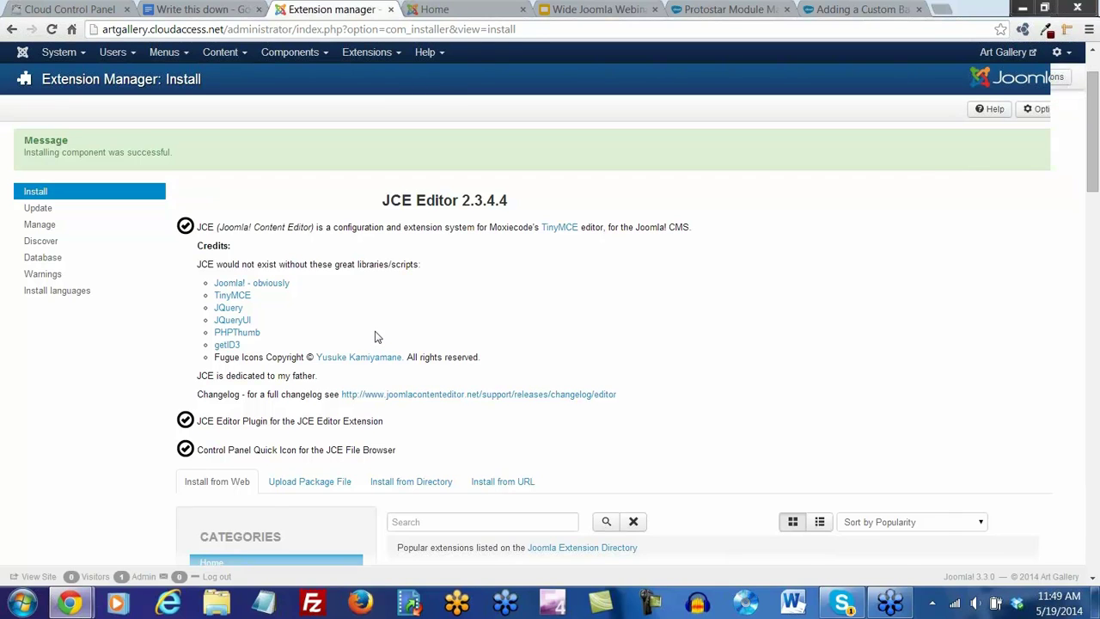
scroll(374, 337, down, 4)
scroll(374, 335, up, 5)
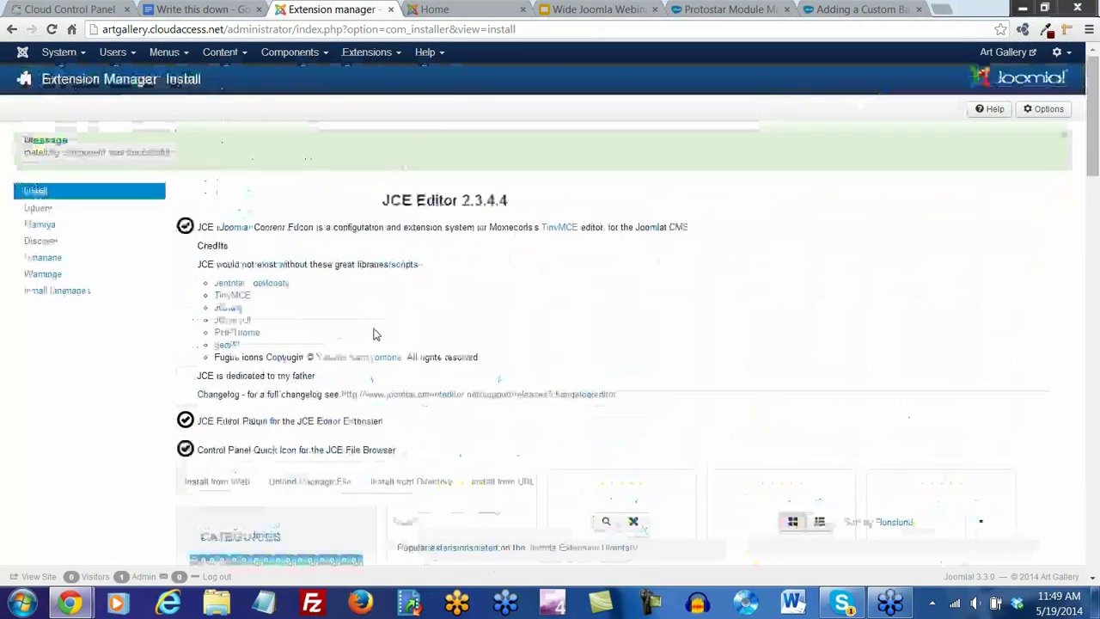
scroll(364, 388, down, 4)
scroll(421, 176, up, 4)
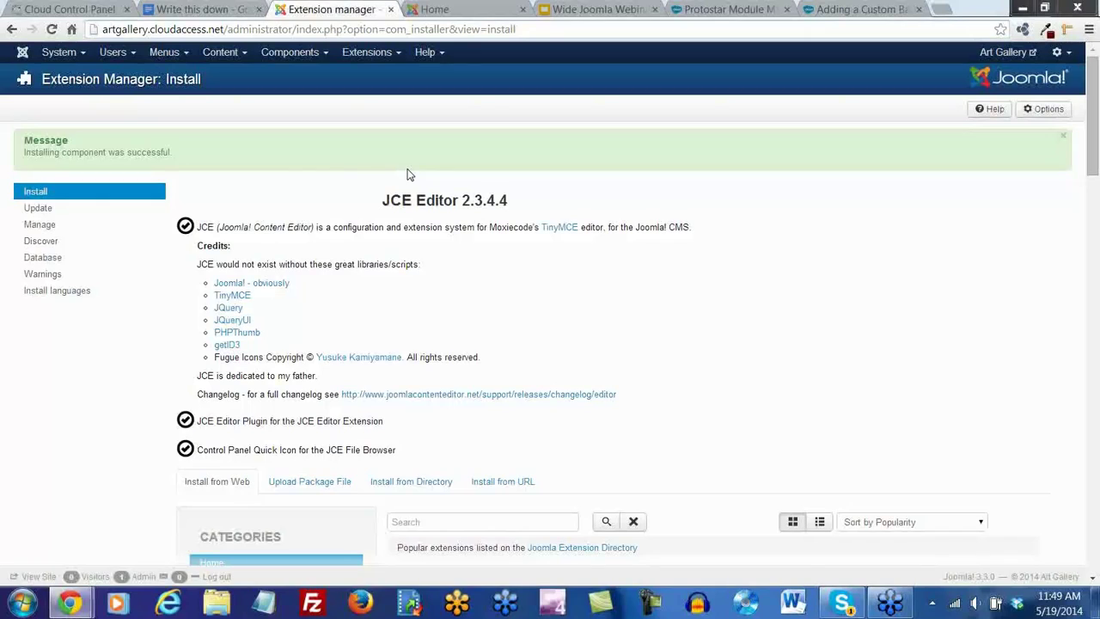
Browse the Install from Web grid, then open Help > Joomla! Extensions in a new tab
scroll(480, 282, down, 6)
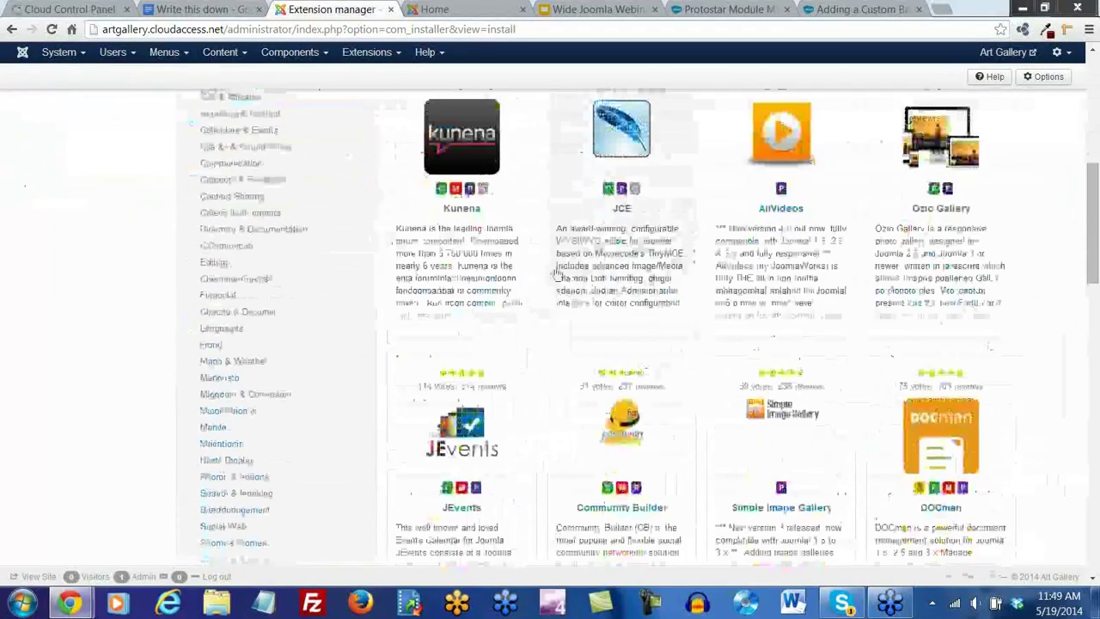
scroll(557, 273, down, 2)
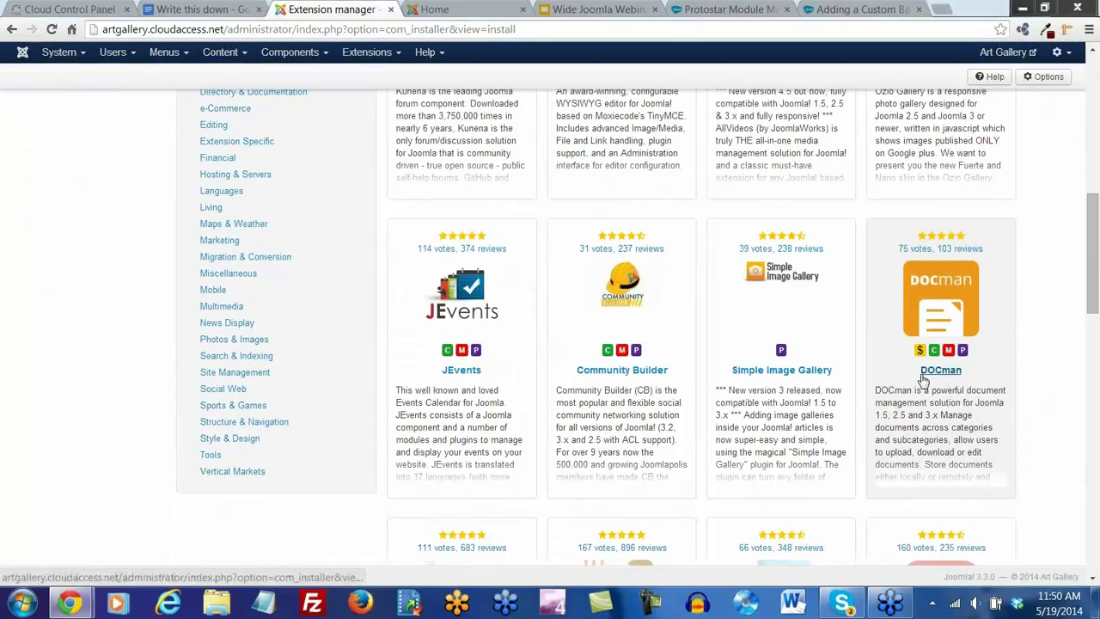
scroll(851, 404, up, 6)
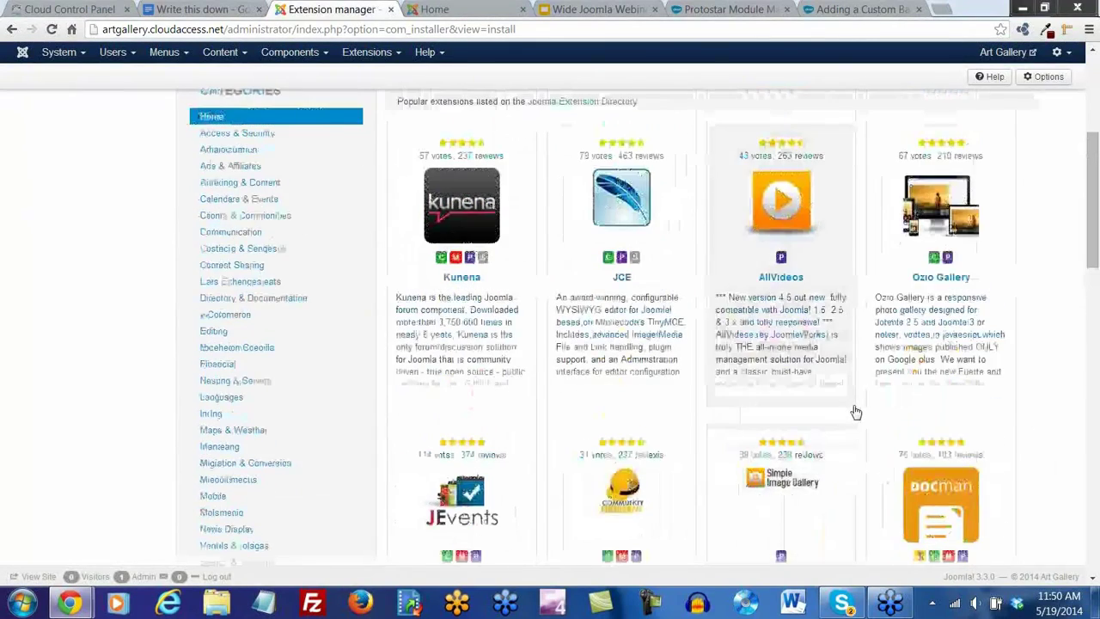
scroll(855, 412, up, 2)
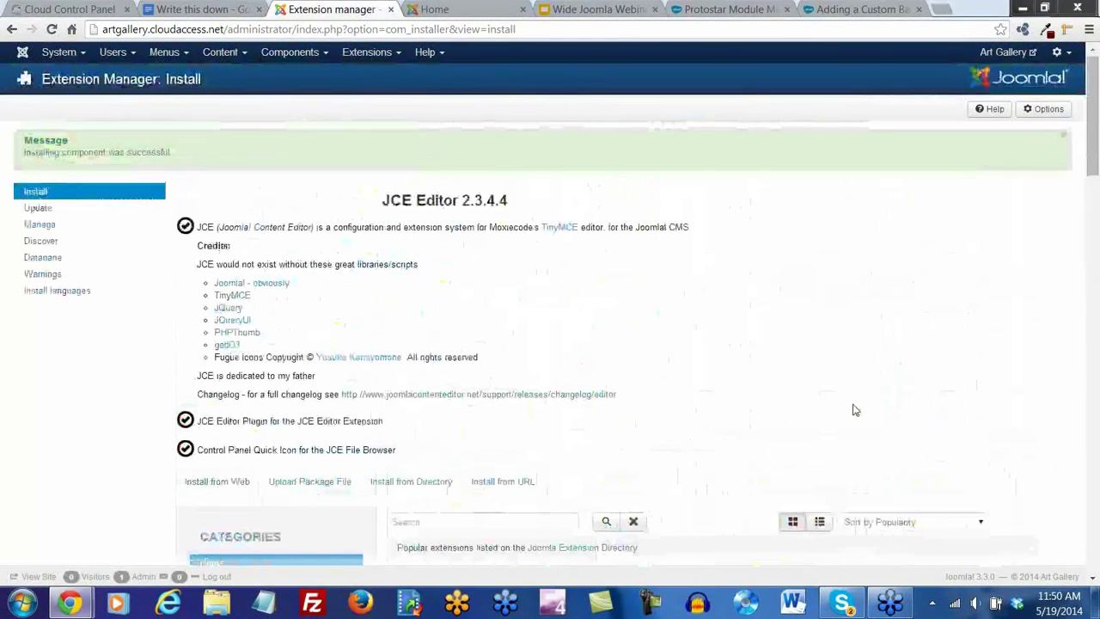
click(440, 53)
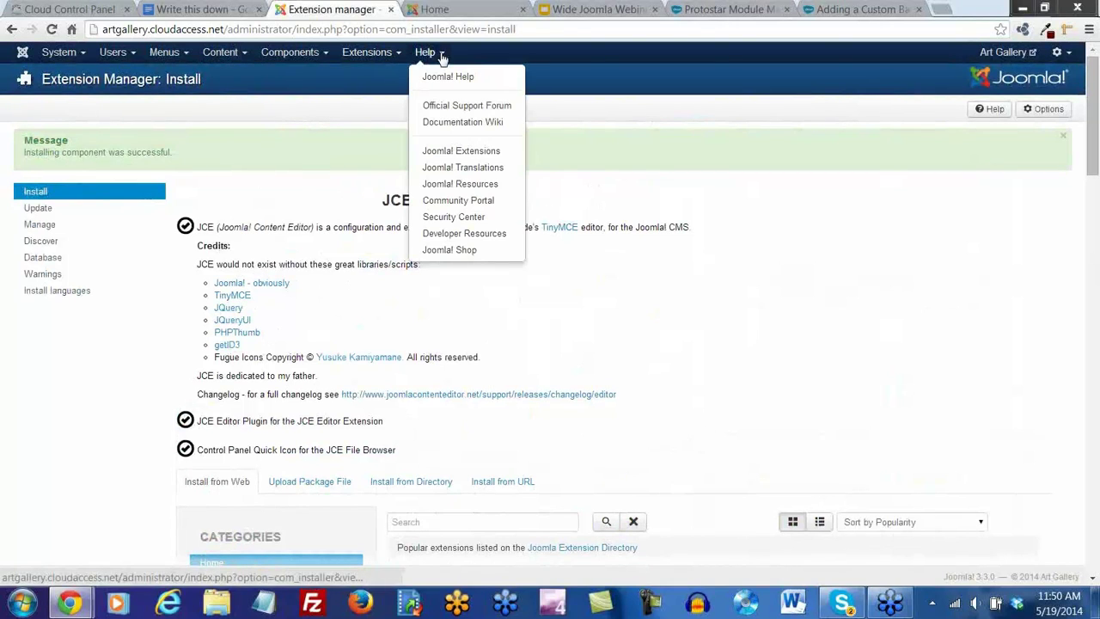
click(464, 153)
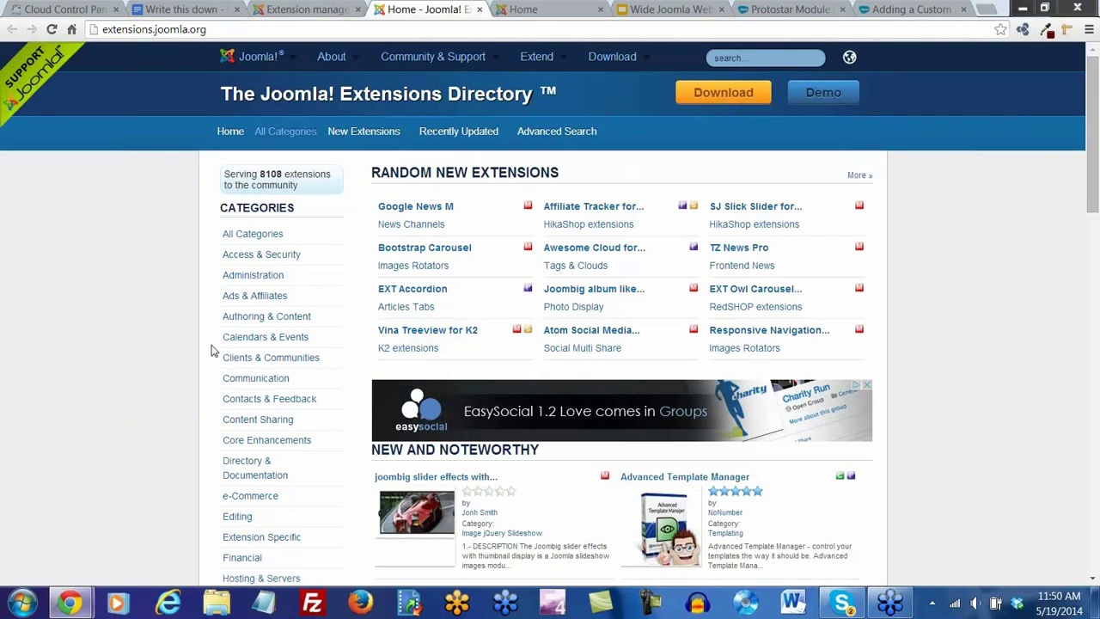
scroll(213, 351, down, 2)
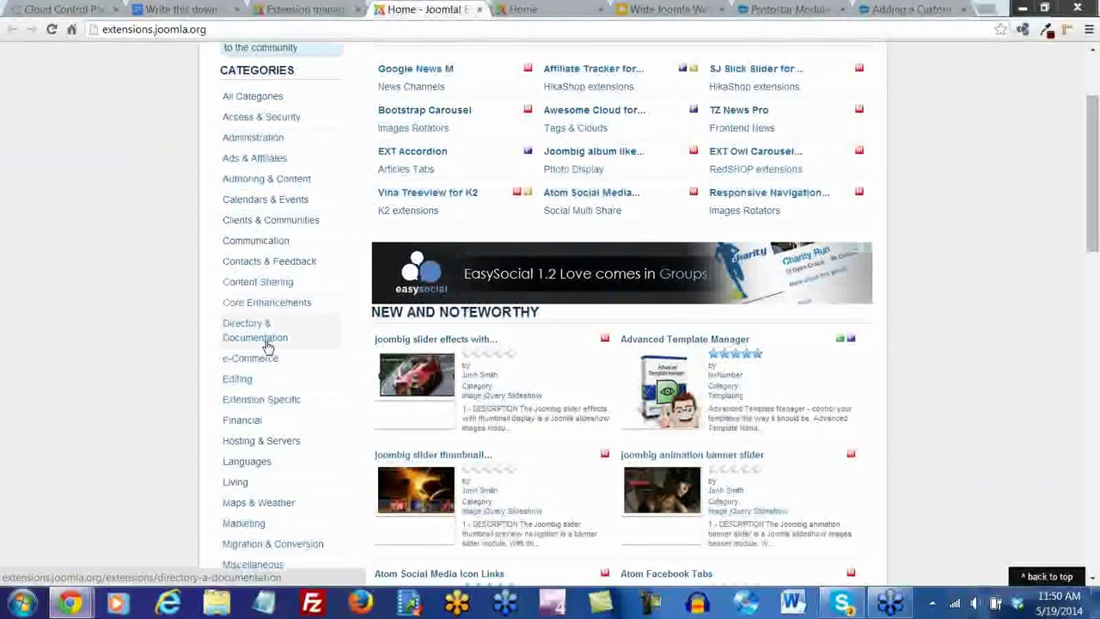
scroll(285, 299, up, 2)
double_click(261, 174)
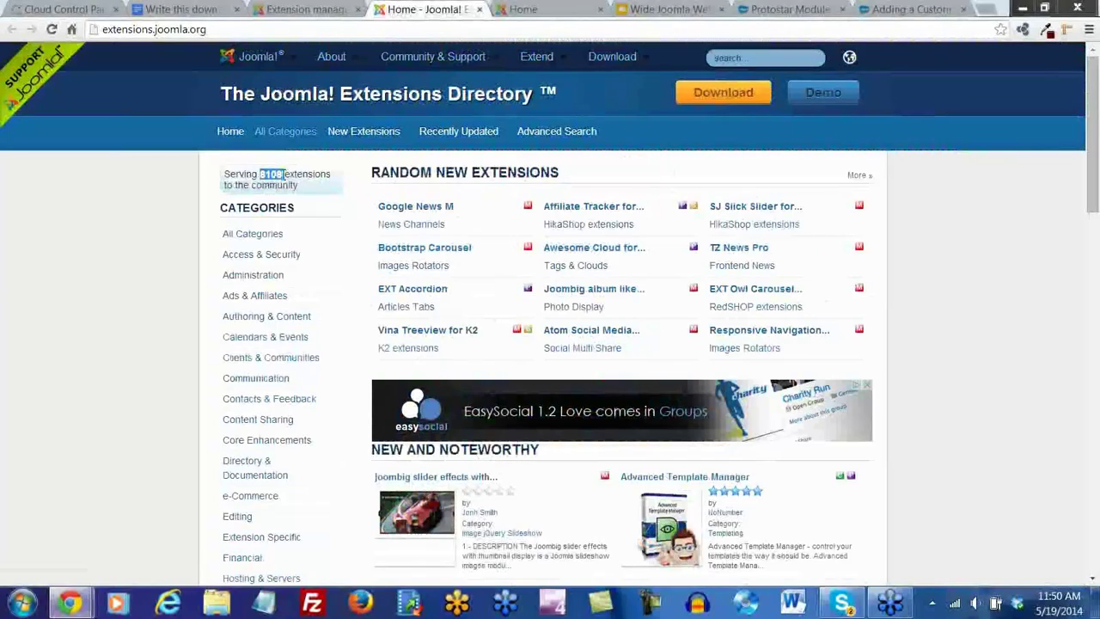
click(351, 263)
scroll(343, 288, down, 6)
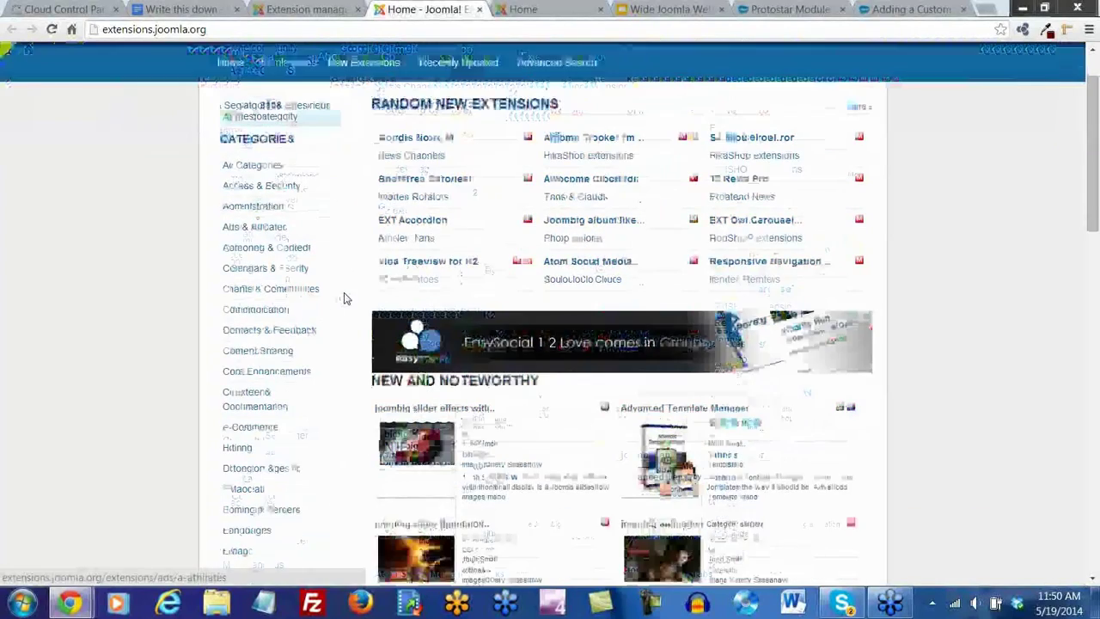
scroll(344, 299, down, 2)
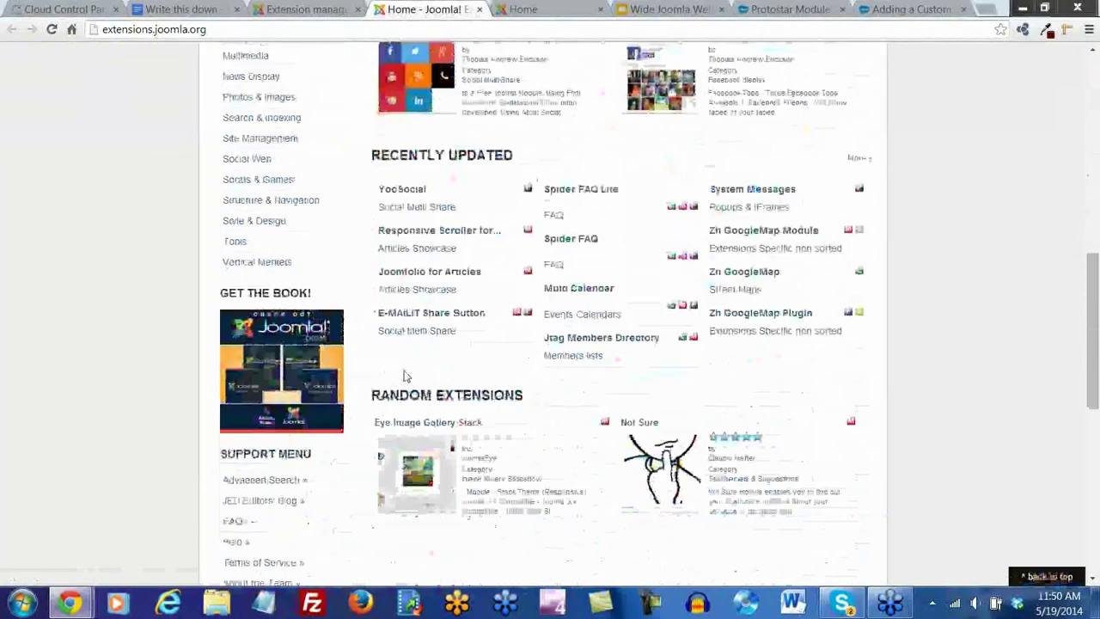
scroll(578, 432, down, 2)
scroll(577, 432, up, 10)
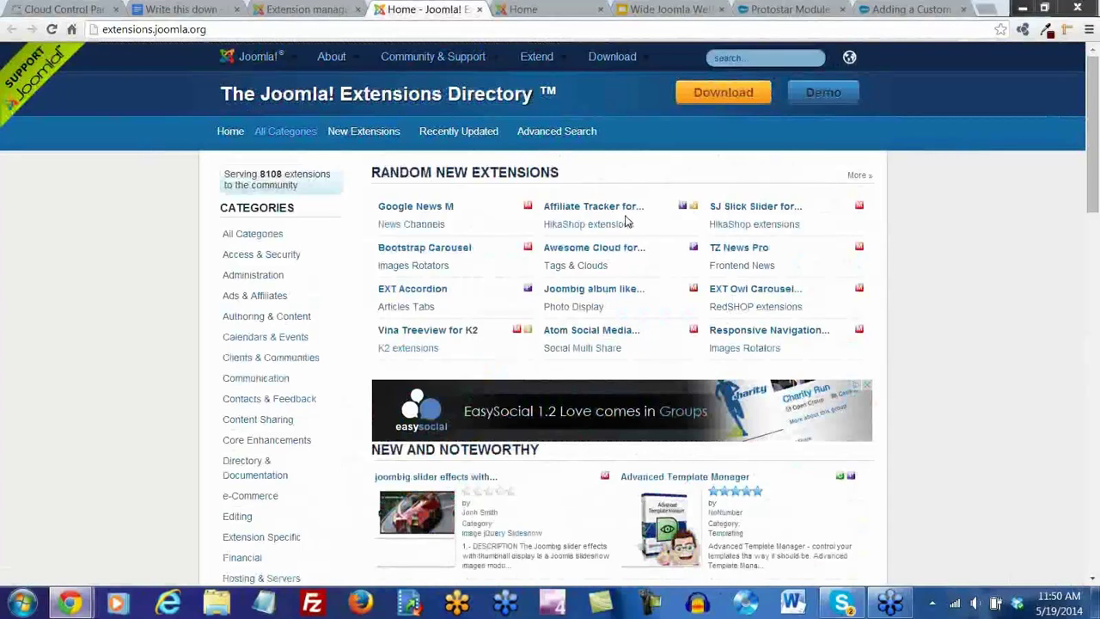
scroll(640, 238, down, 1)
scroll(640, 238, up, 1)
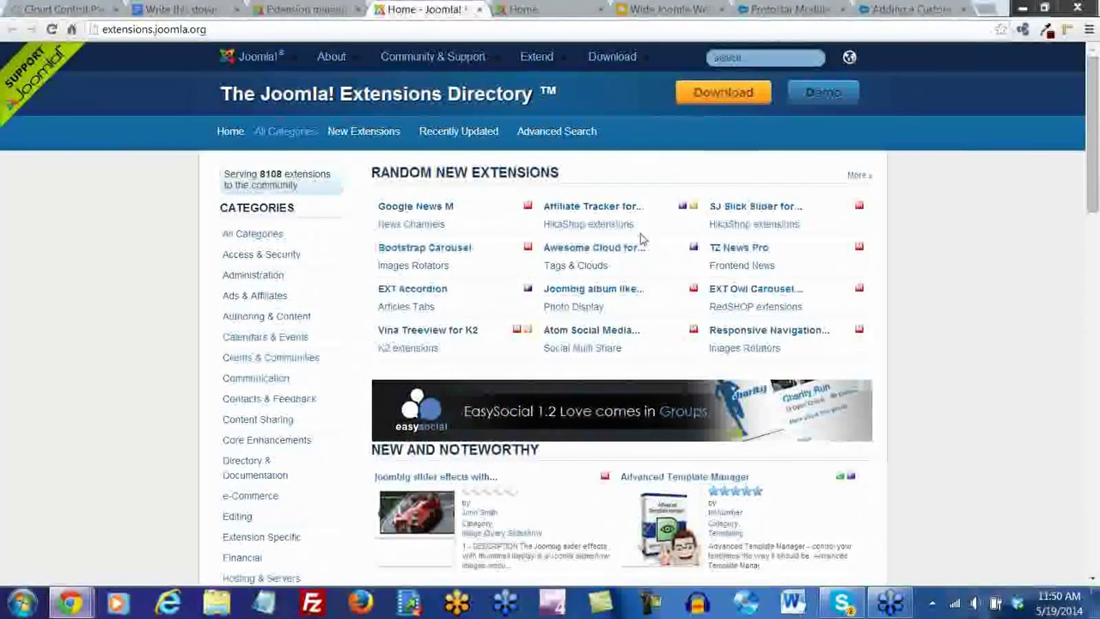
Return to the Extension Manager tab, reopen 'Welcome to the Art Gallery!' from the Control Panel and save it
click(301, 10)
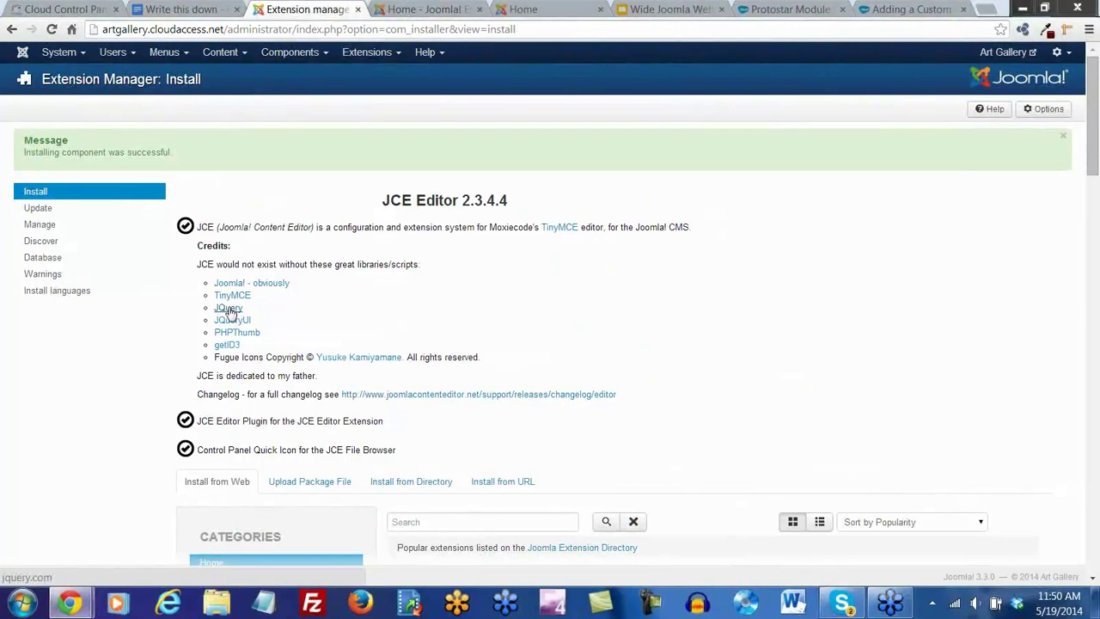
click(79, 52)
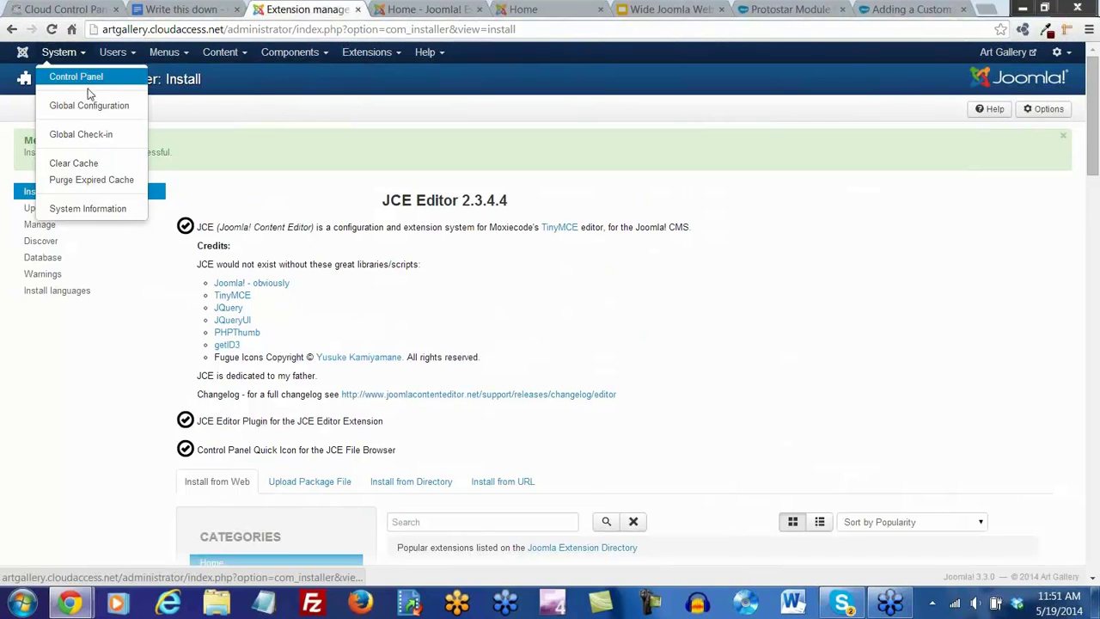
click(88, 77)
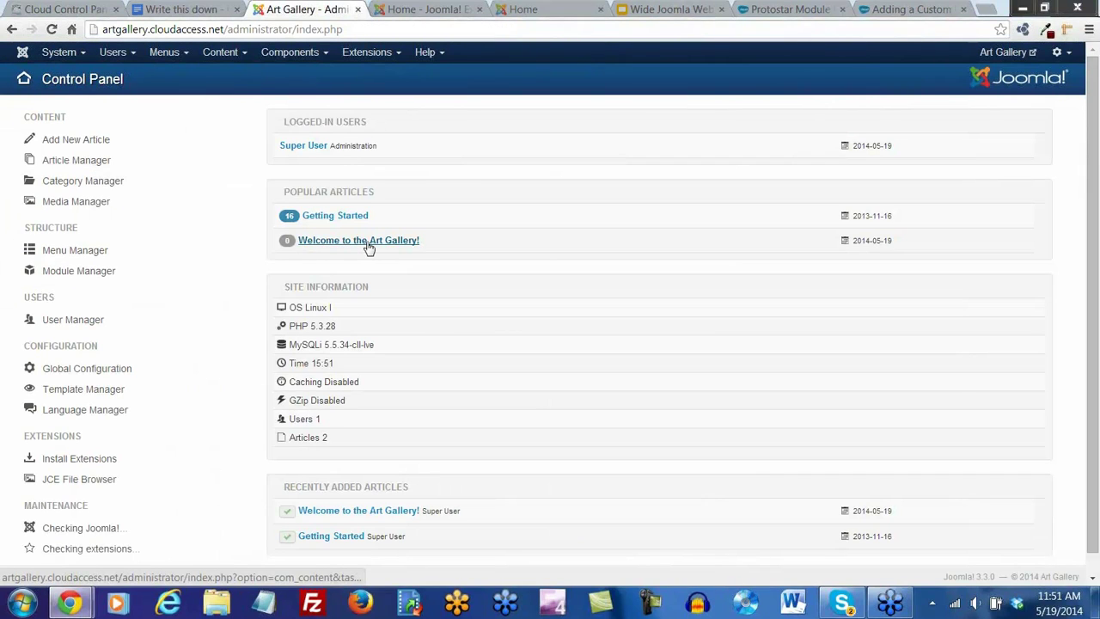
click(368, 247)
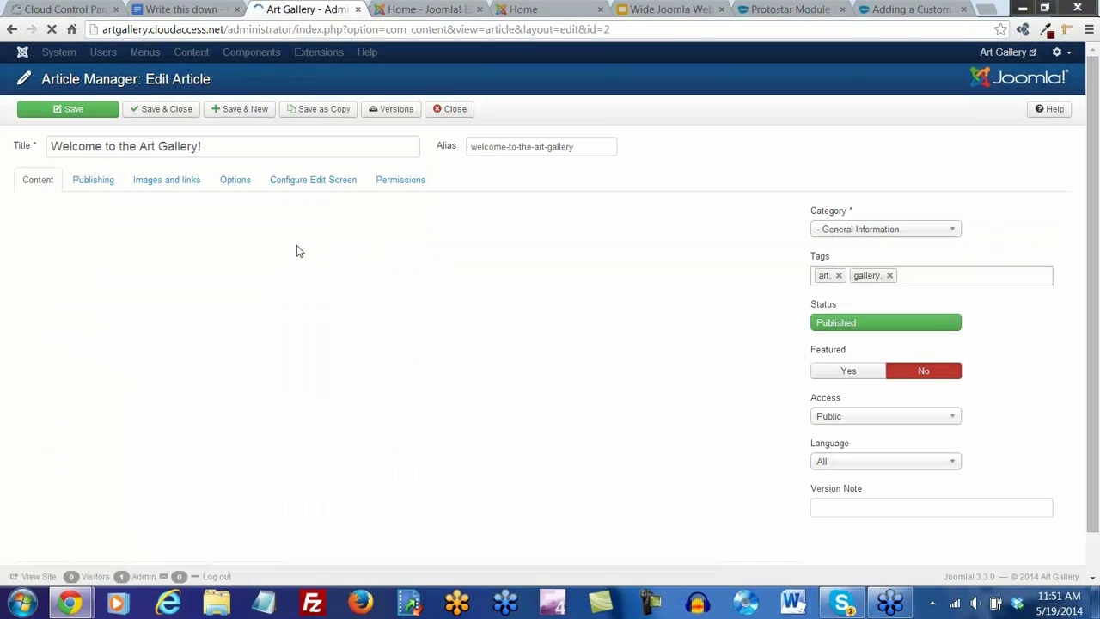
click(157, 115)
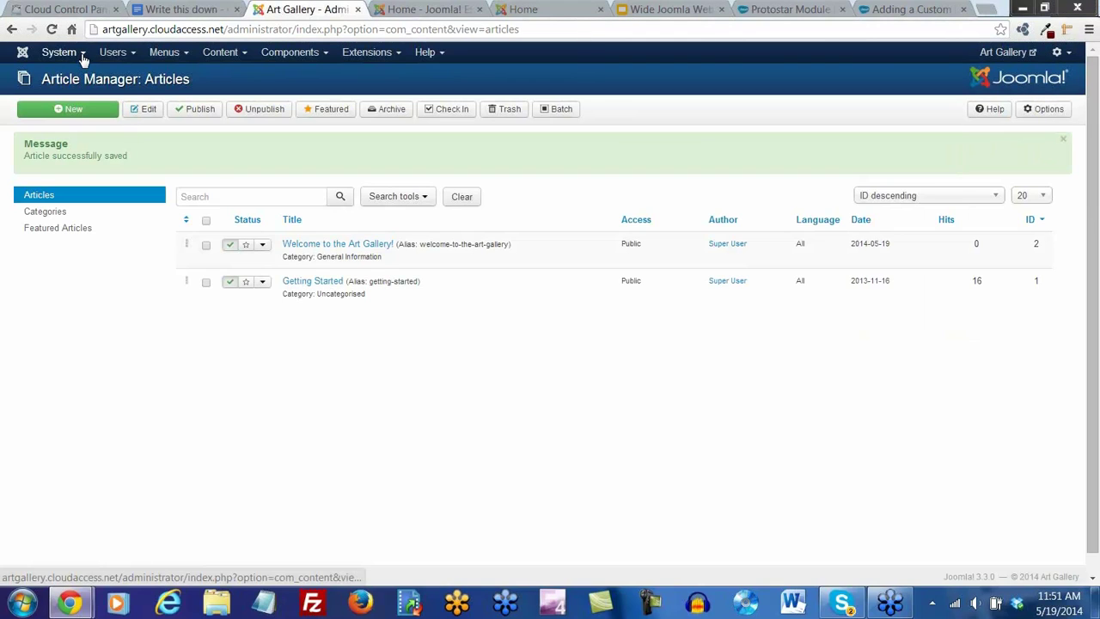
click(83, 57)
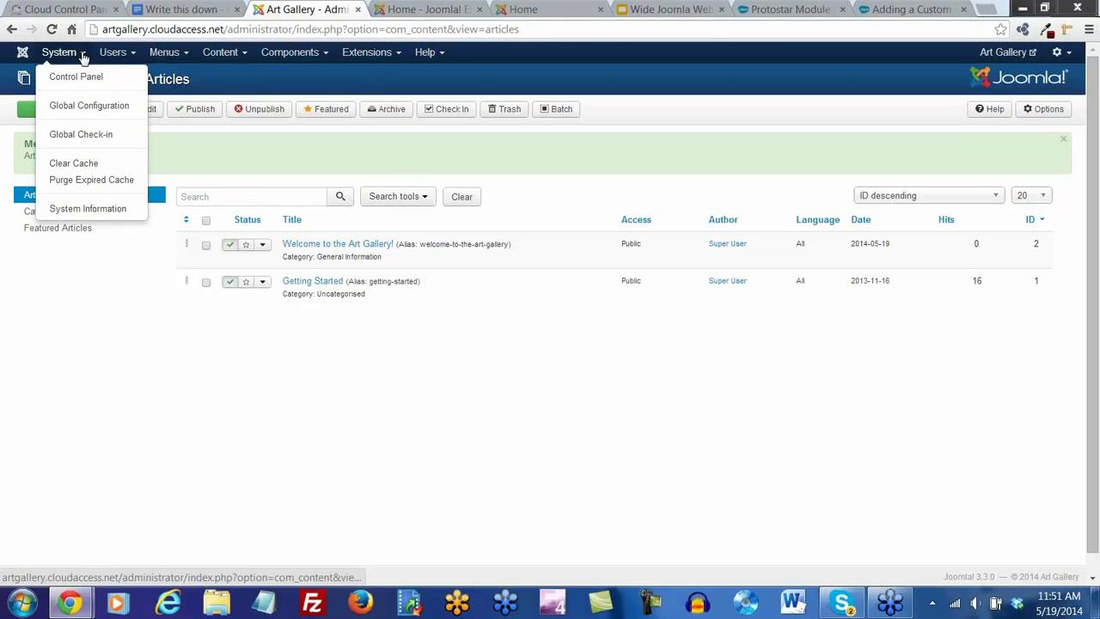
Set Default Editor to Editor - JCE in Global Configuration and save
click(100, 112)
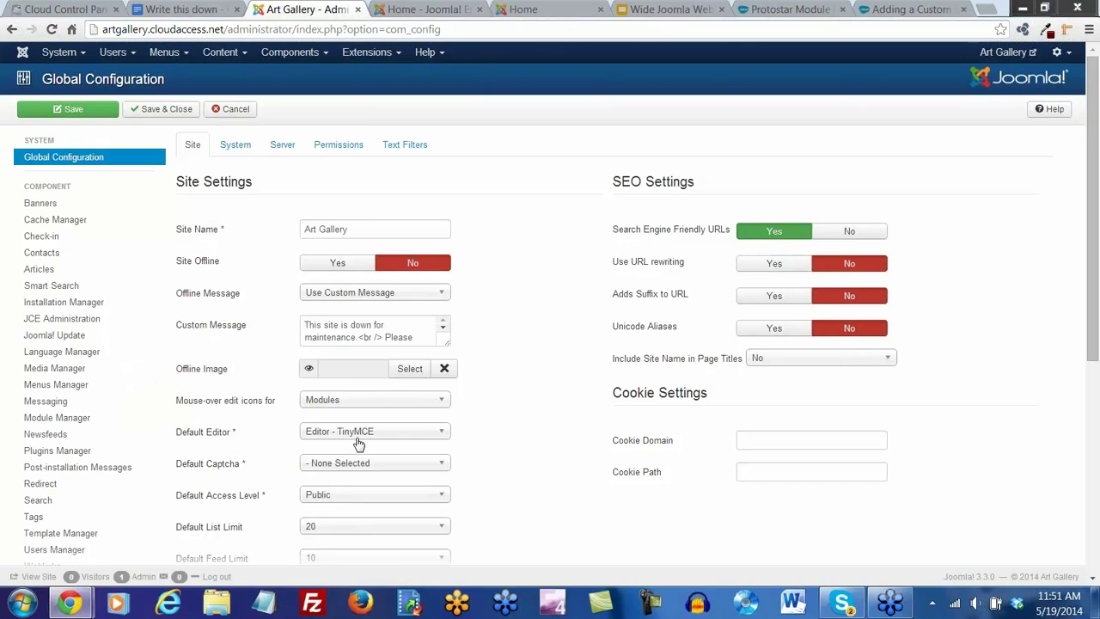
click(442, 433)
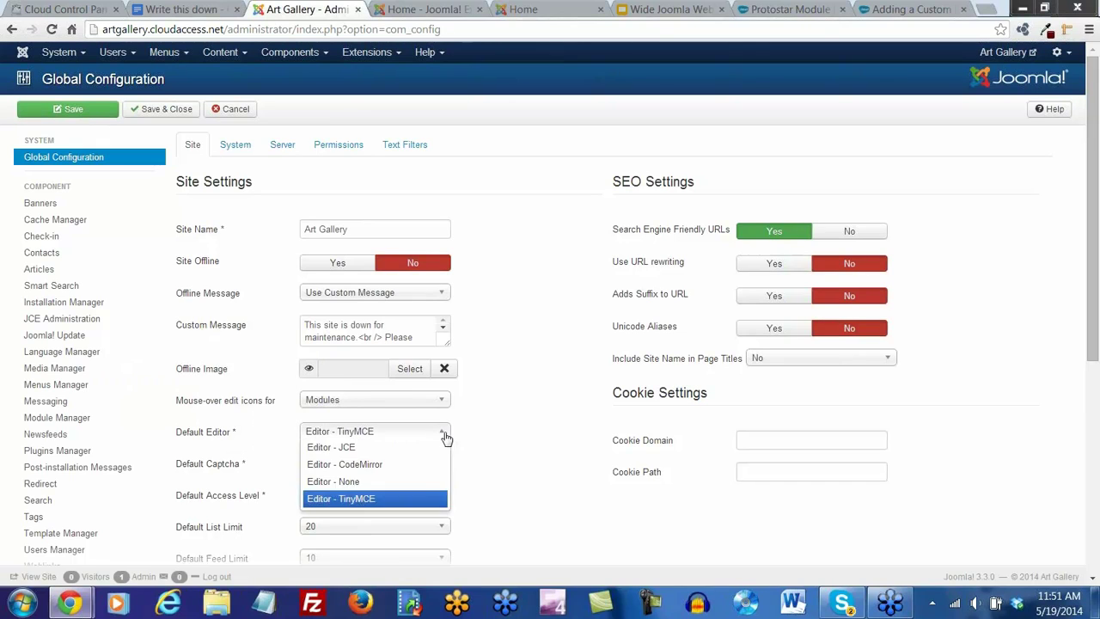
click(338, 451)
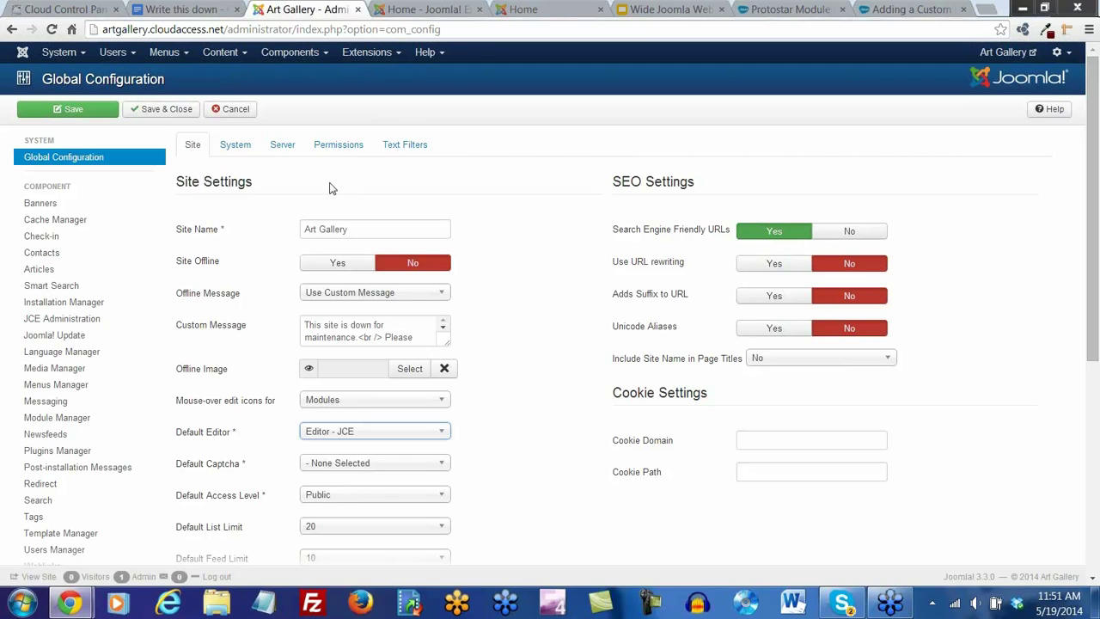
click(155, 117)
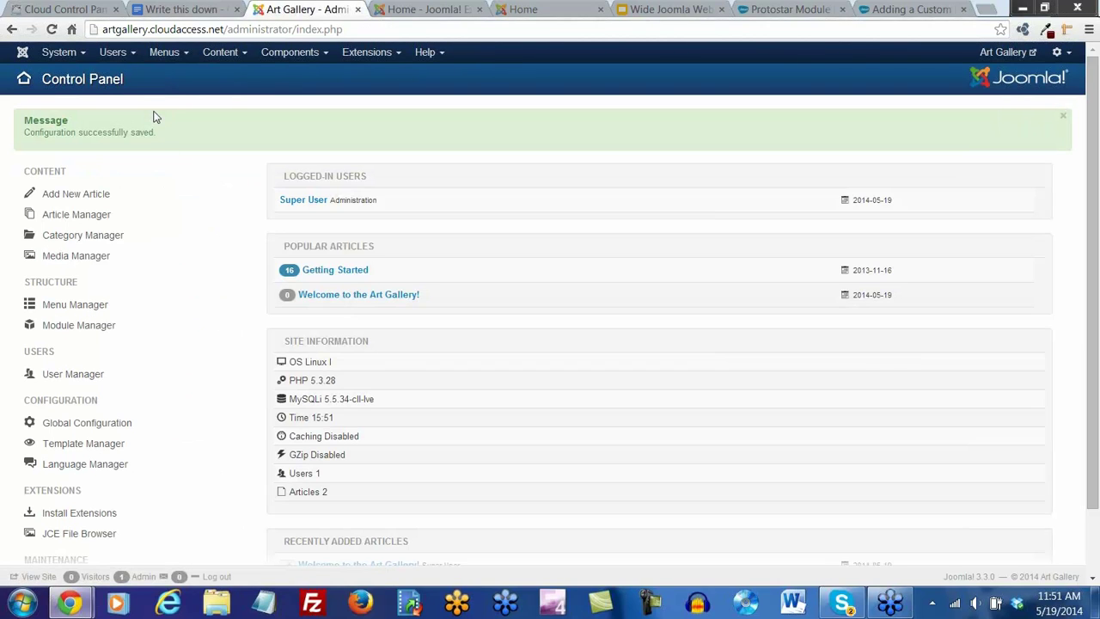
Open the welcome article, highlight line three yellow and set line two to 18pt
click(352, 298)
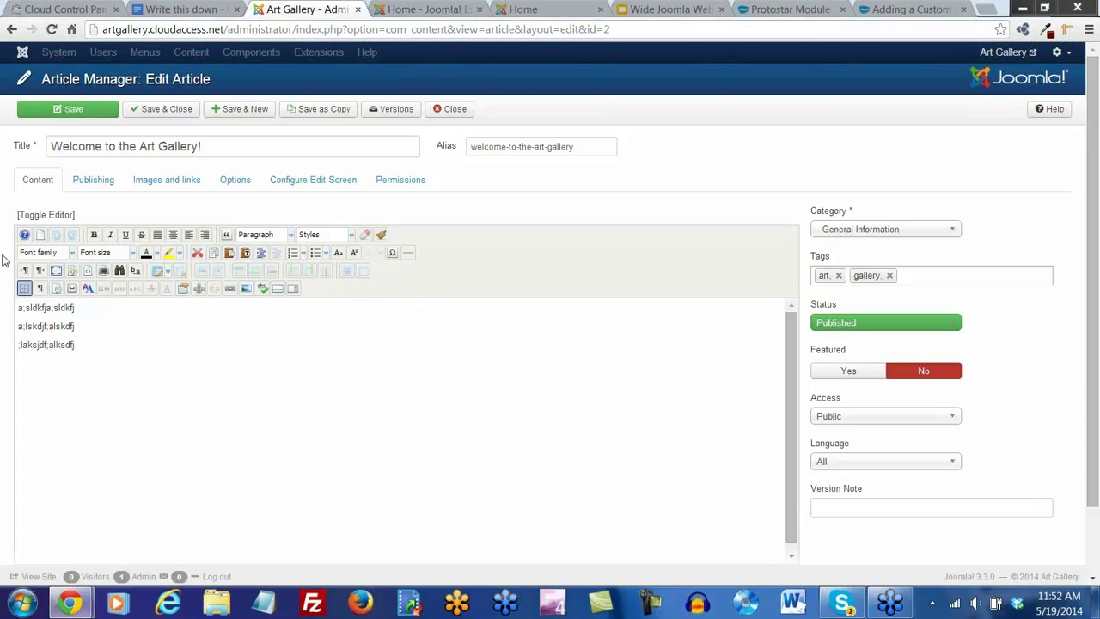
drag(86, 346, 7, 348)
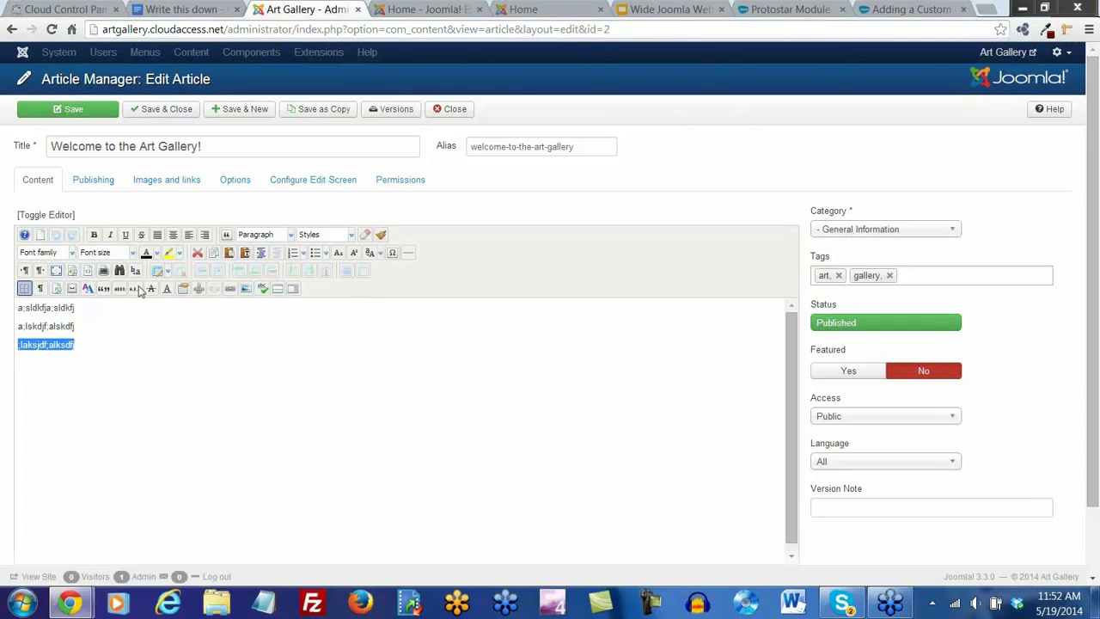
click(168, 252)
drag(80, 327, 3, 341)
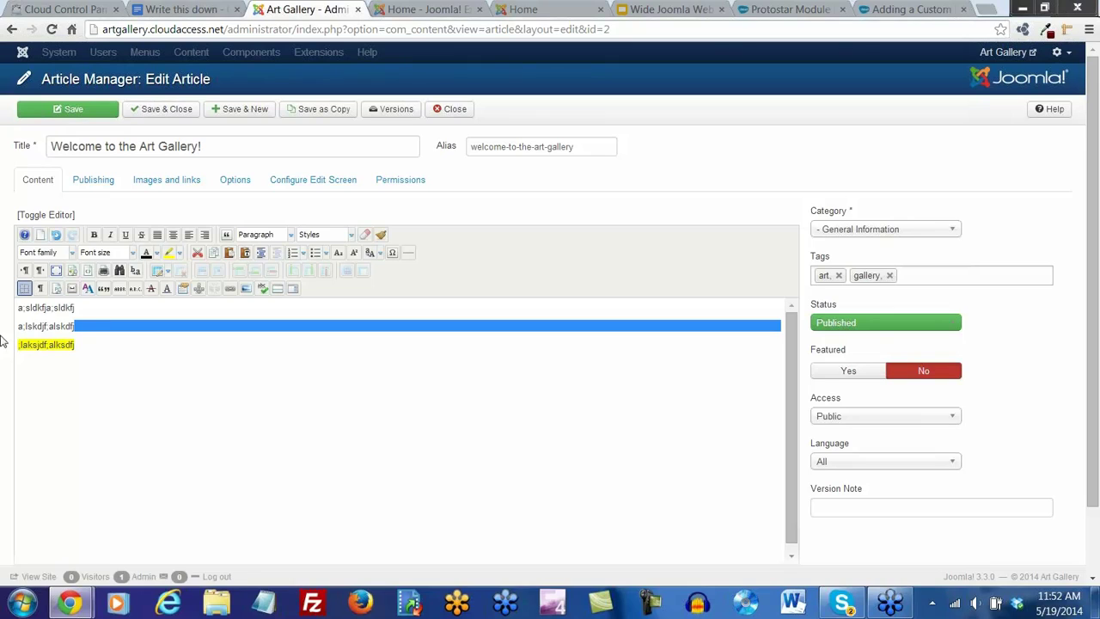
drag(76, 327, 2, 327)
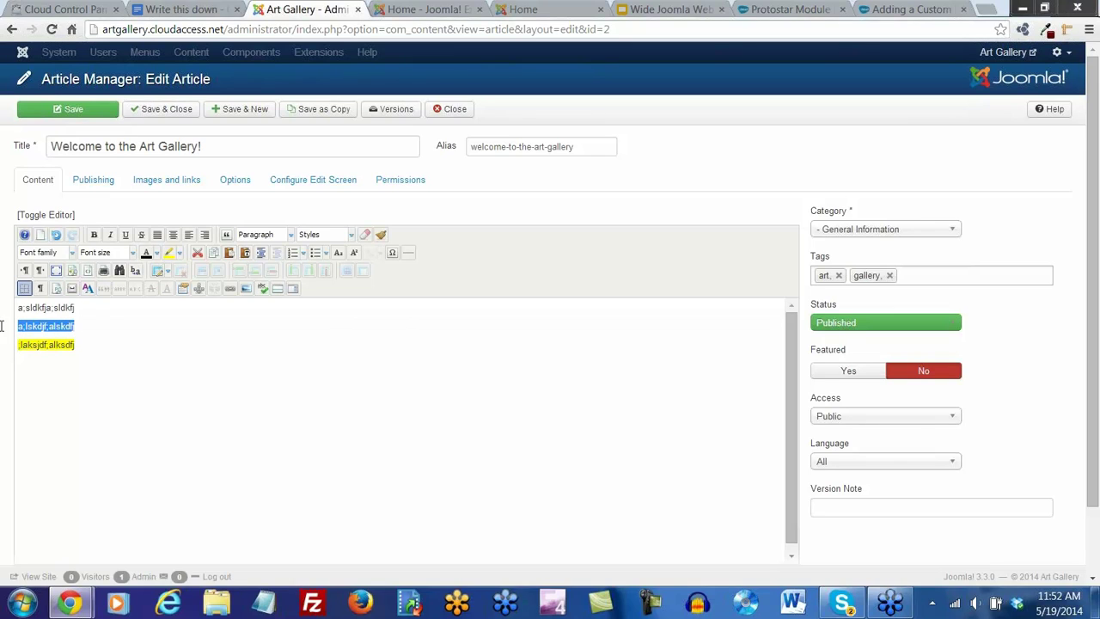
click(134, 253)
click(104, 354)
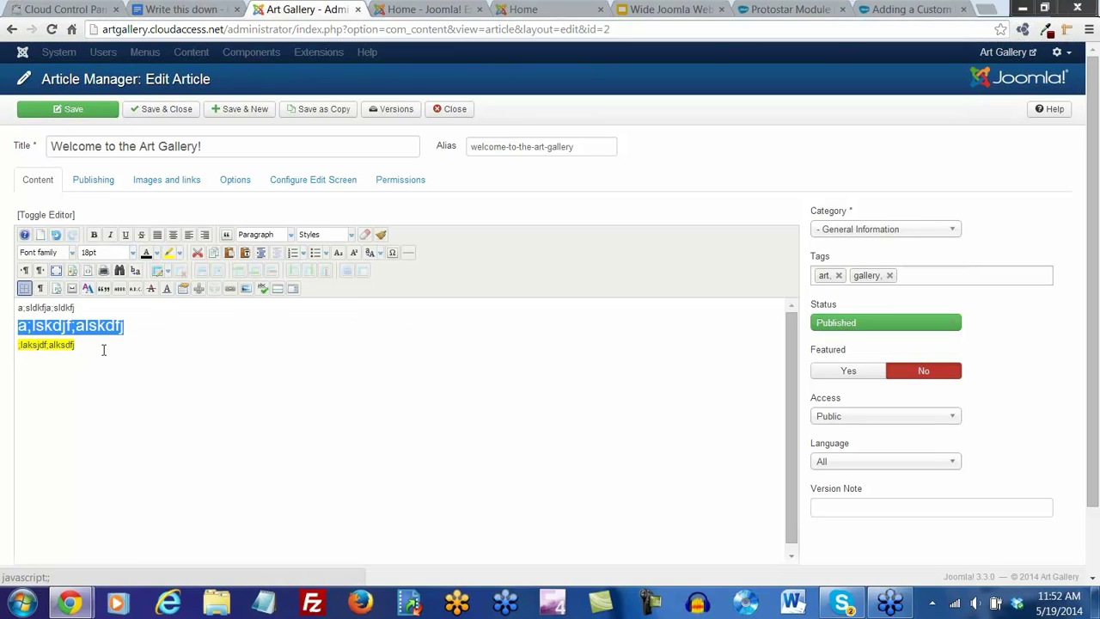
Set the first line's font to Impact, then delete all three test lines
drag(17, 307, 74, 308)
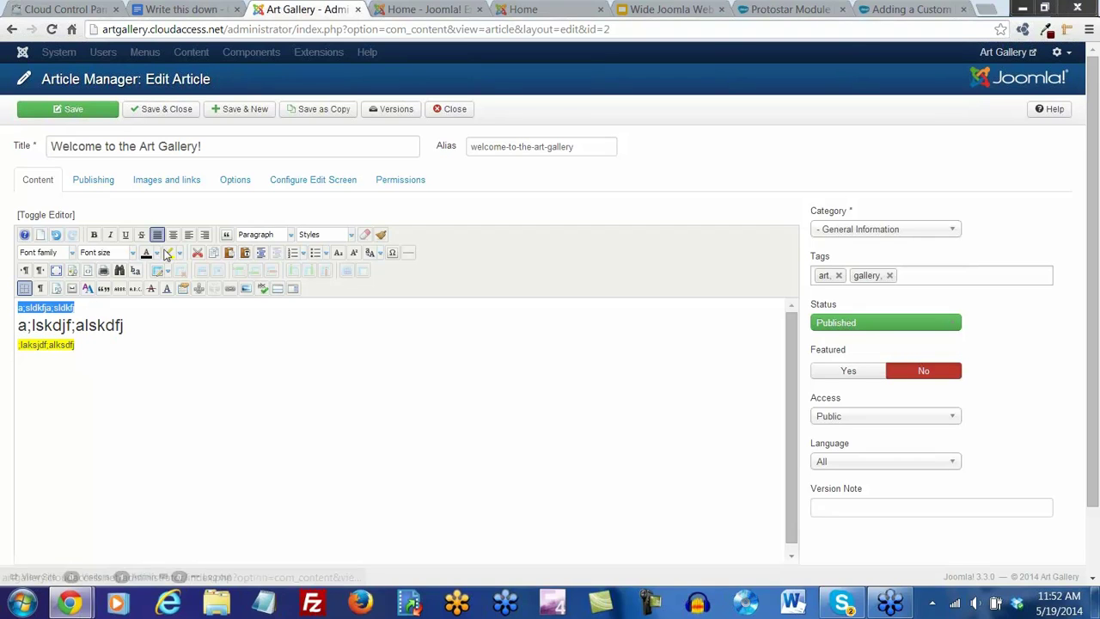
click(73, 252)
scroll(60, 291, down, 3)
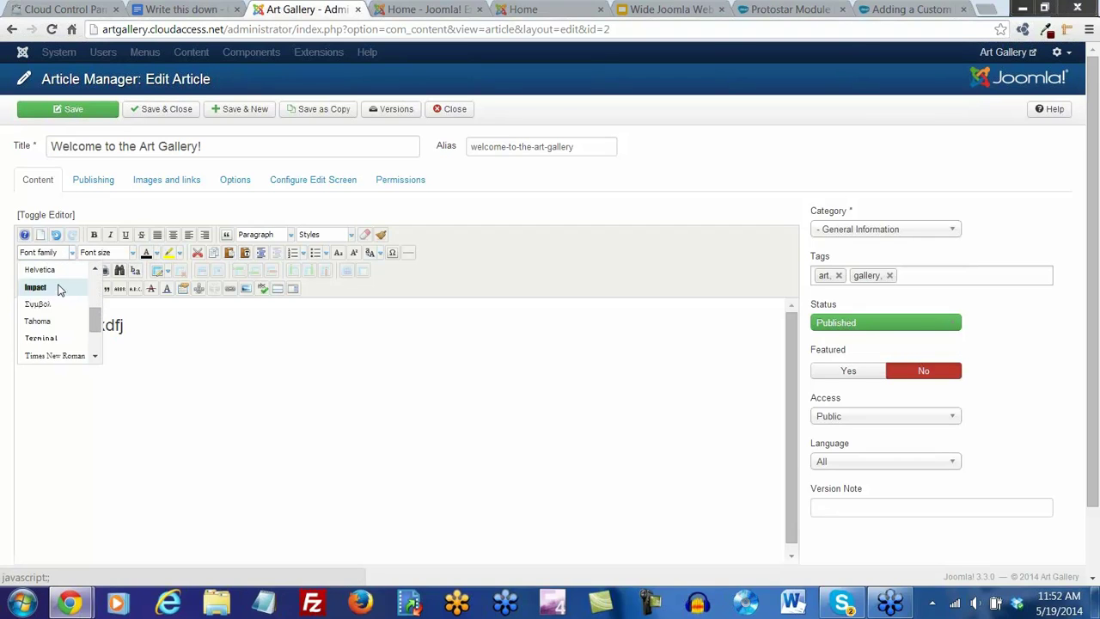
click(43, 287)
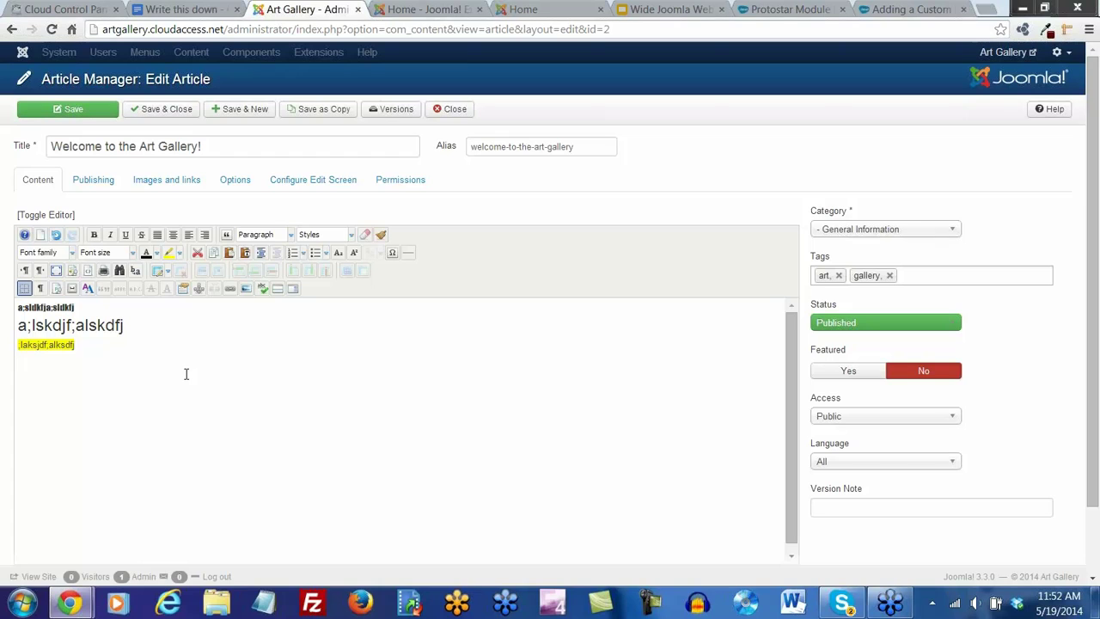
drag(81, 345, 2, 311)
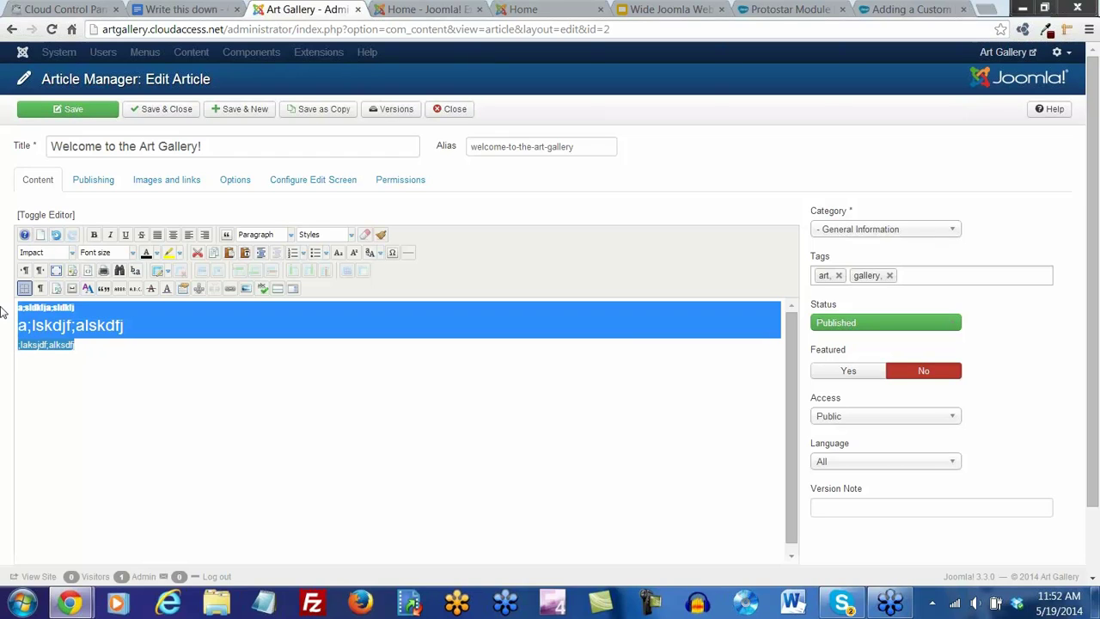
key(BackSpace)
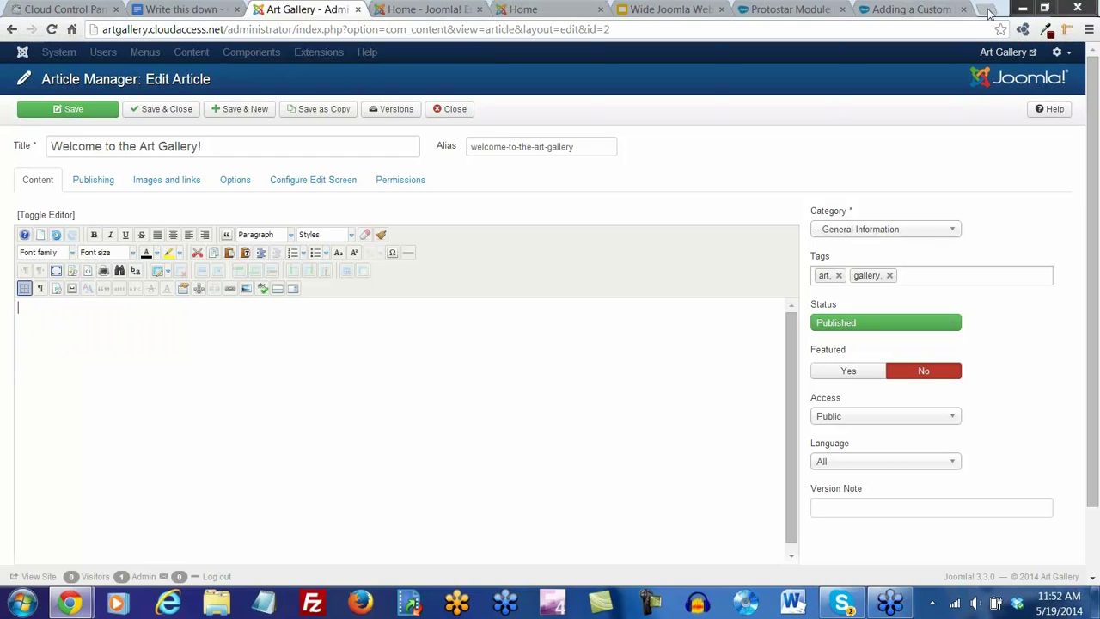
Search for 'lorem ipsum' in a new tab and open the lipsum.com result
click(988, 9)
text(lorem )
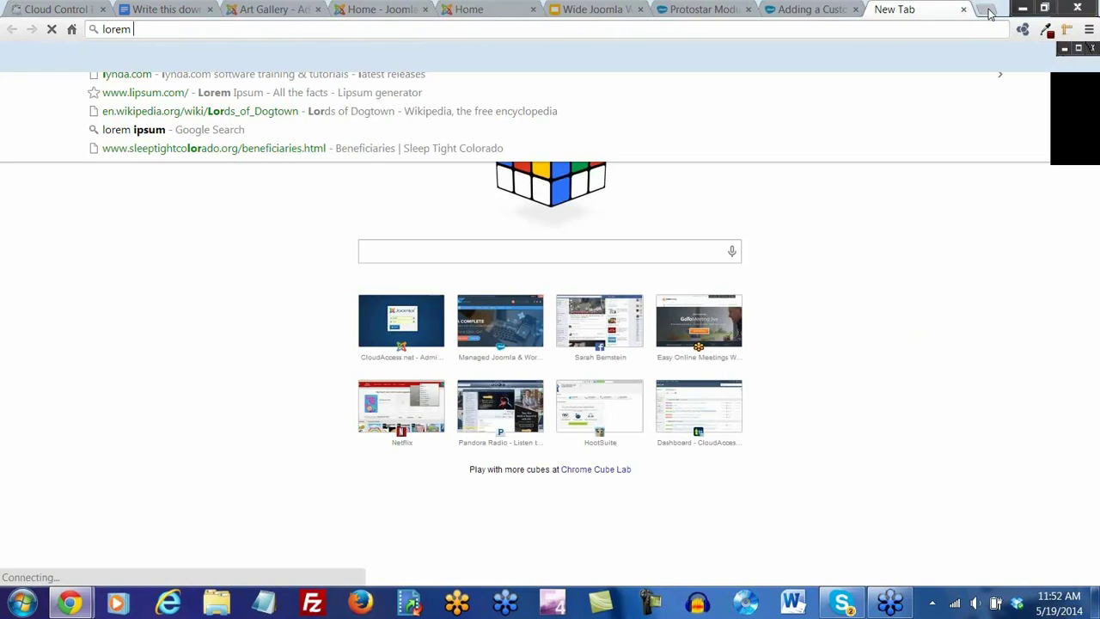
text(ipsum)
key(Return)
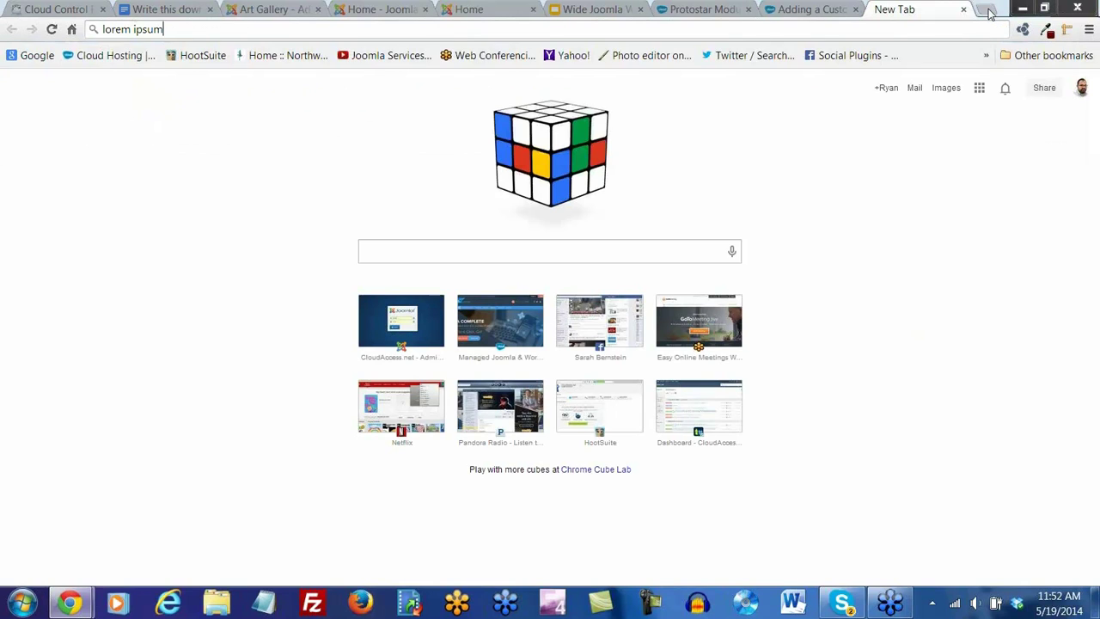
click(254, 164)
Copy the standard Lorem Ipsum heading and paragraph, then return to the Art Gallery tab
scroll(272, 341, down, 6)
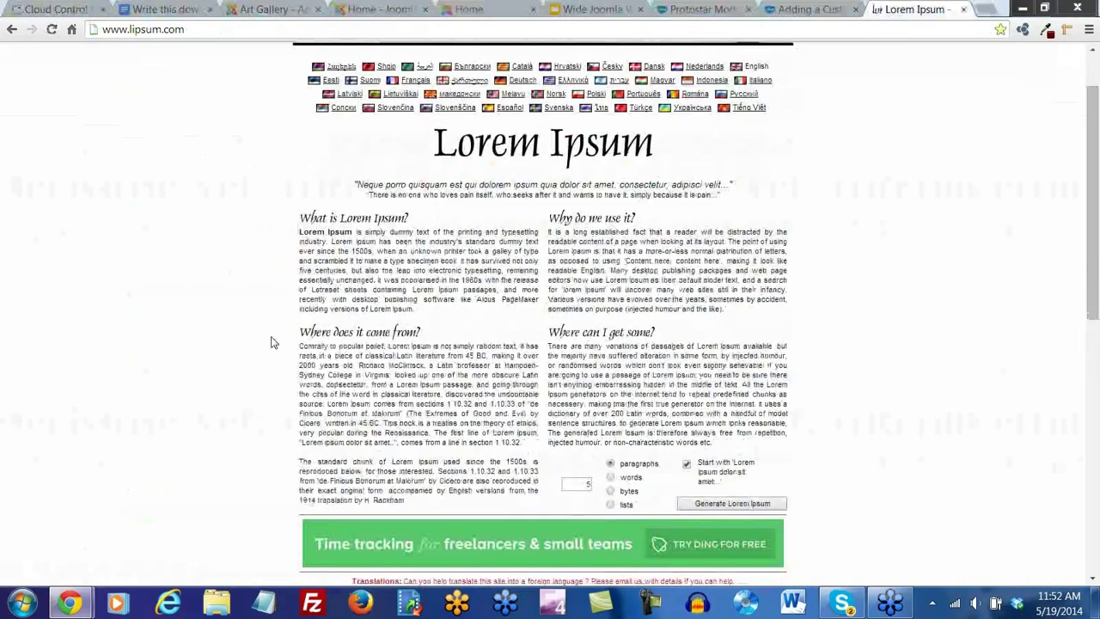
drag(337, 352, 299, 299)
key(ctrl+c)
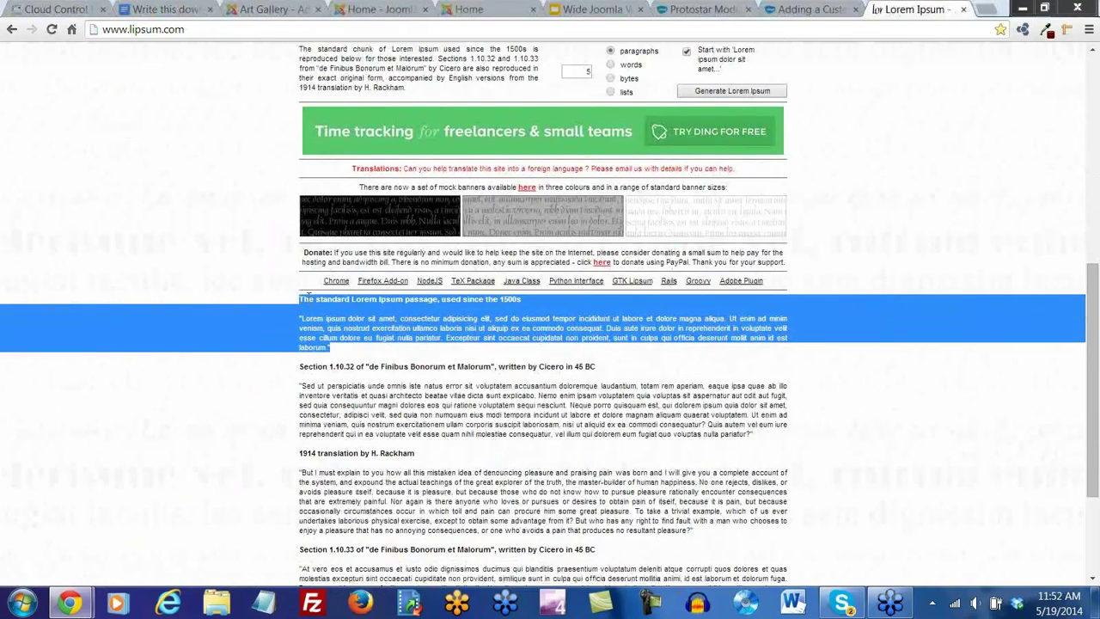
click(256, 379)
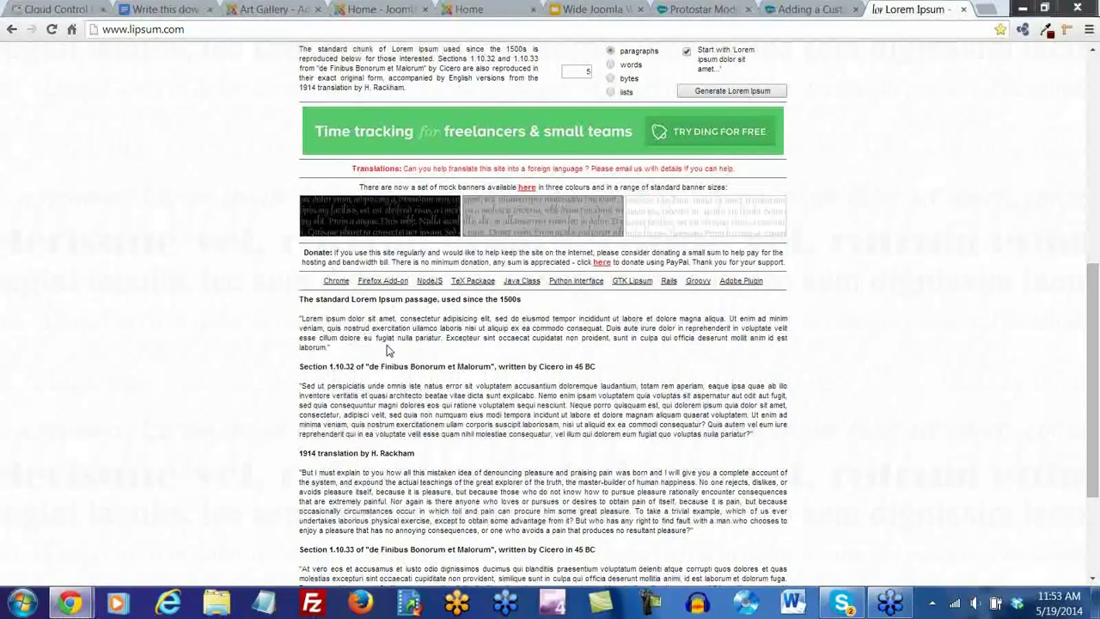
click(265, 9)
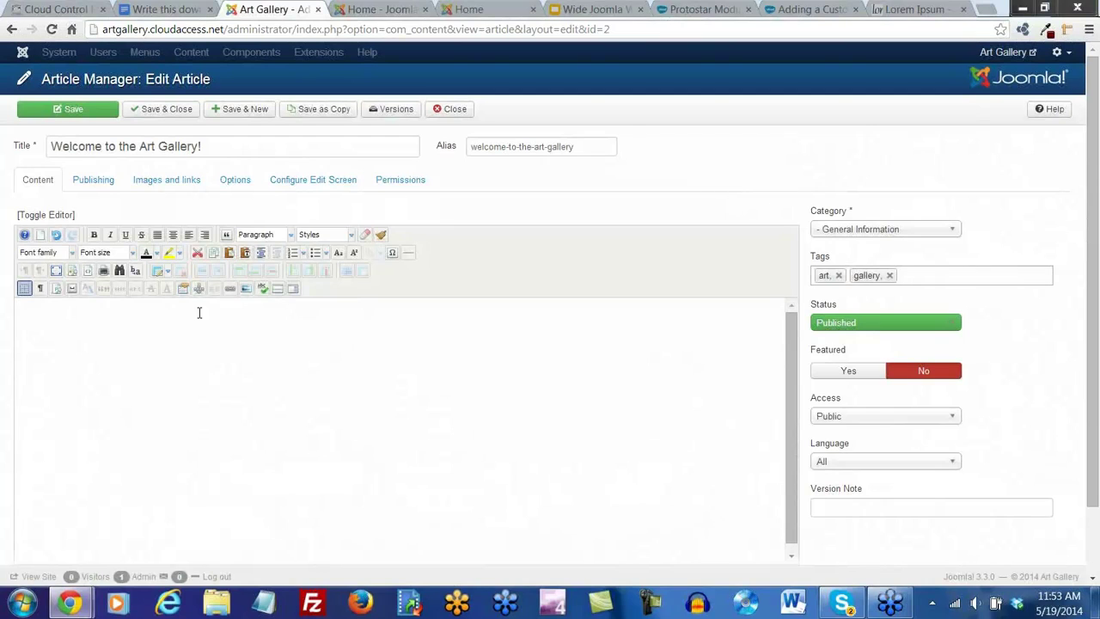
Paste the copied Lorem Ipsum passage into the article body as plain text
click(245, 256)
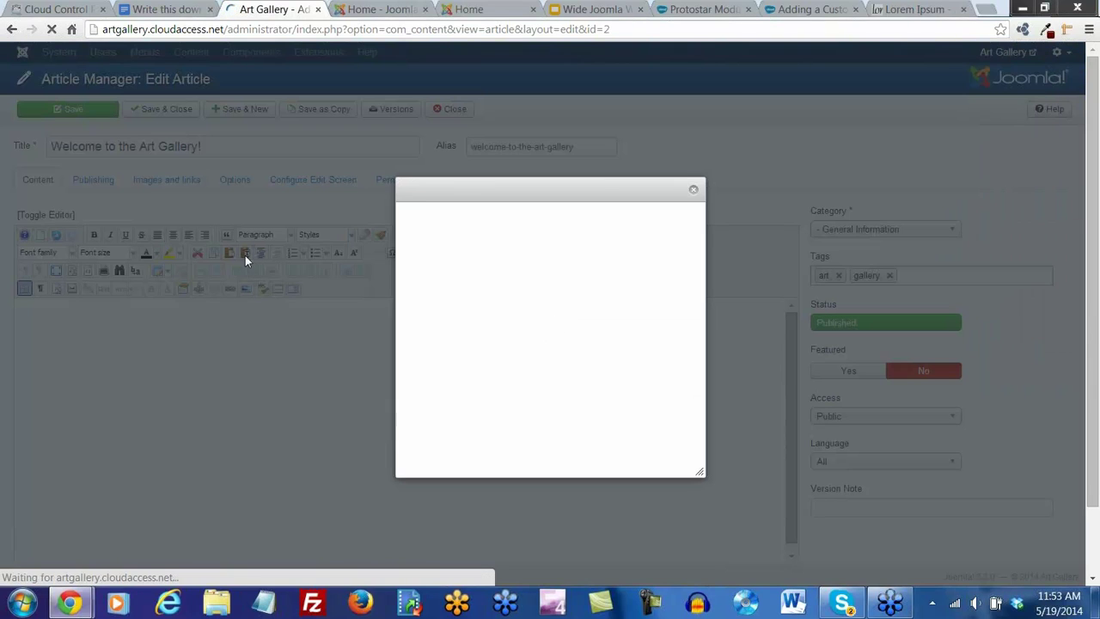
key(ctrl+v)
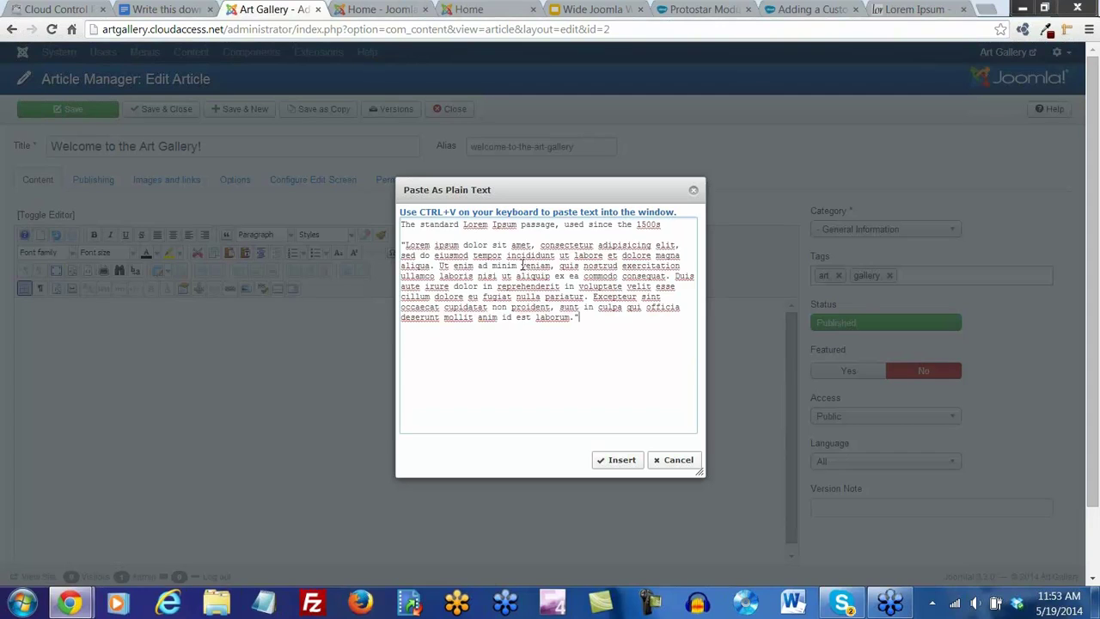
click(623, 460)
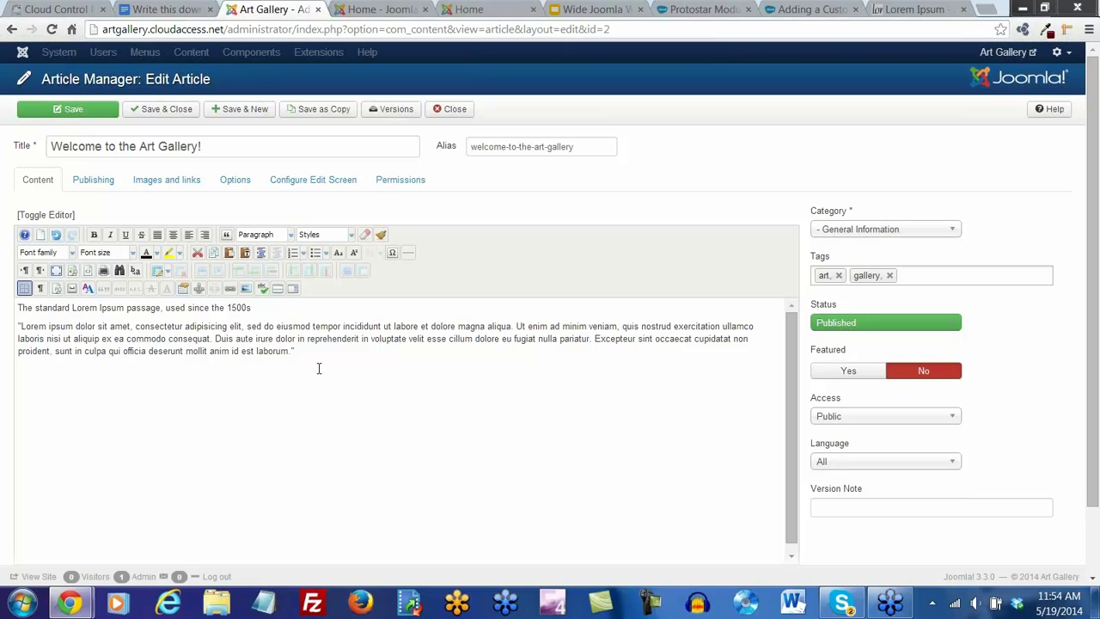
Make the passage's first line a Heading 2, save the article, and view its HTML source
drag(261, 308, 4, 308)
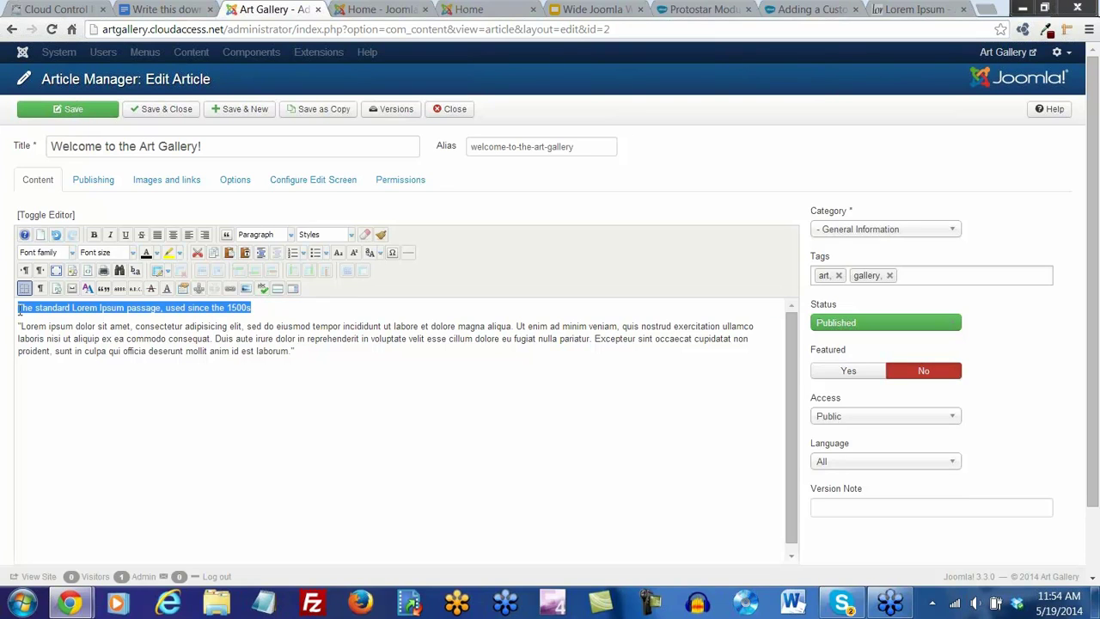
click(291, 236)
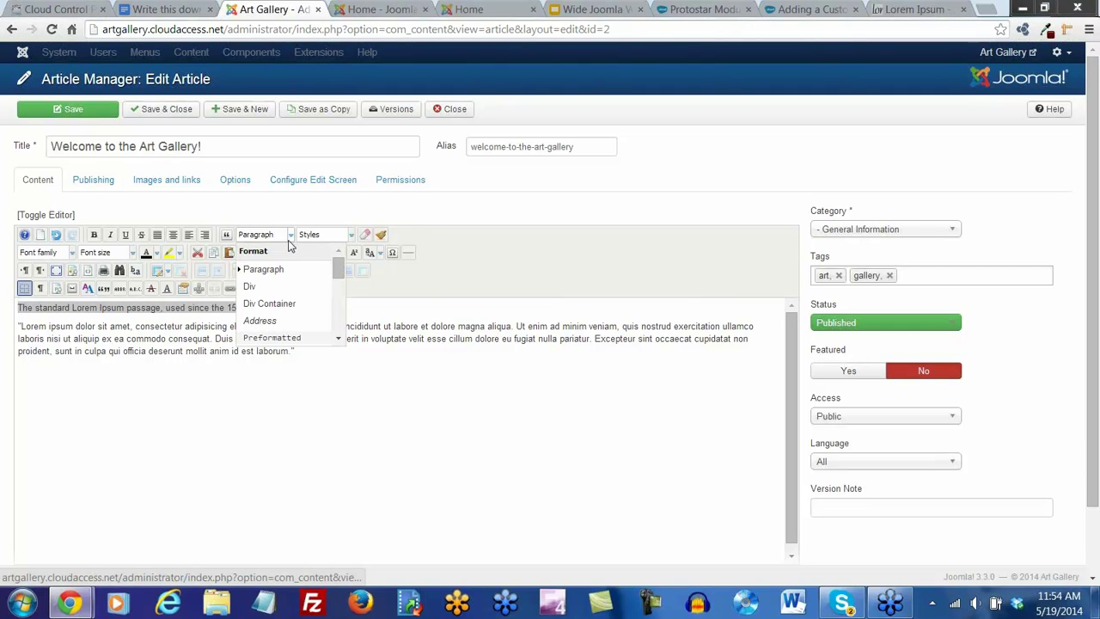
scroll(289, 250, down, 2)
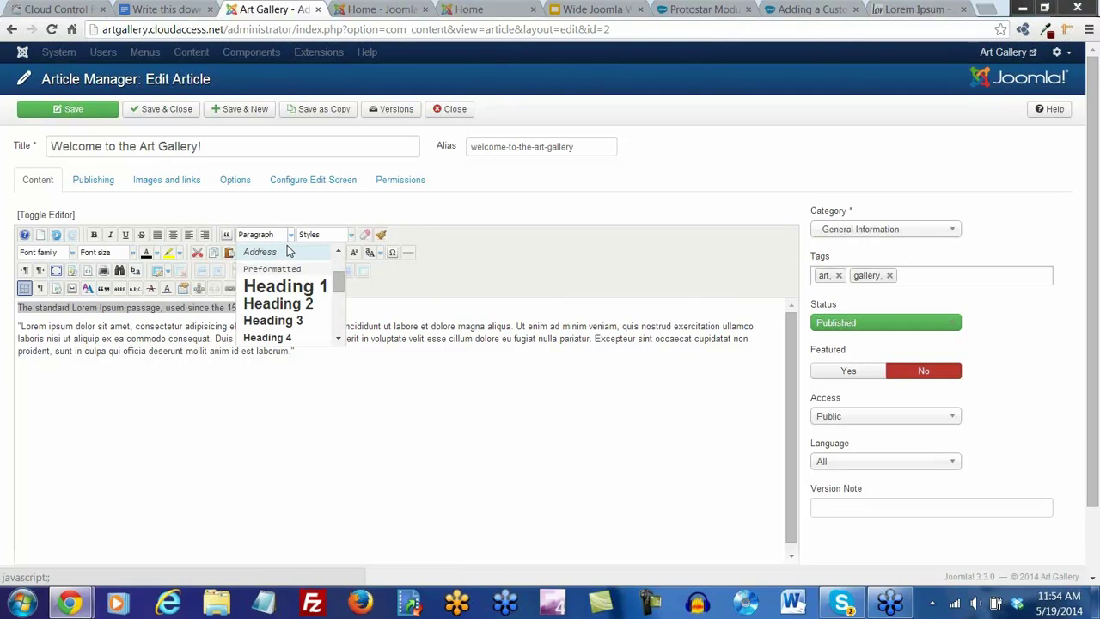
click(284, 306)
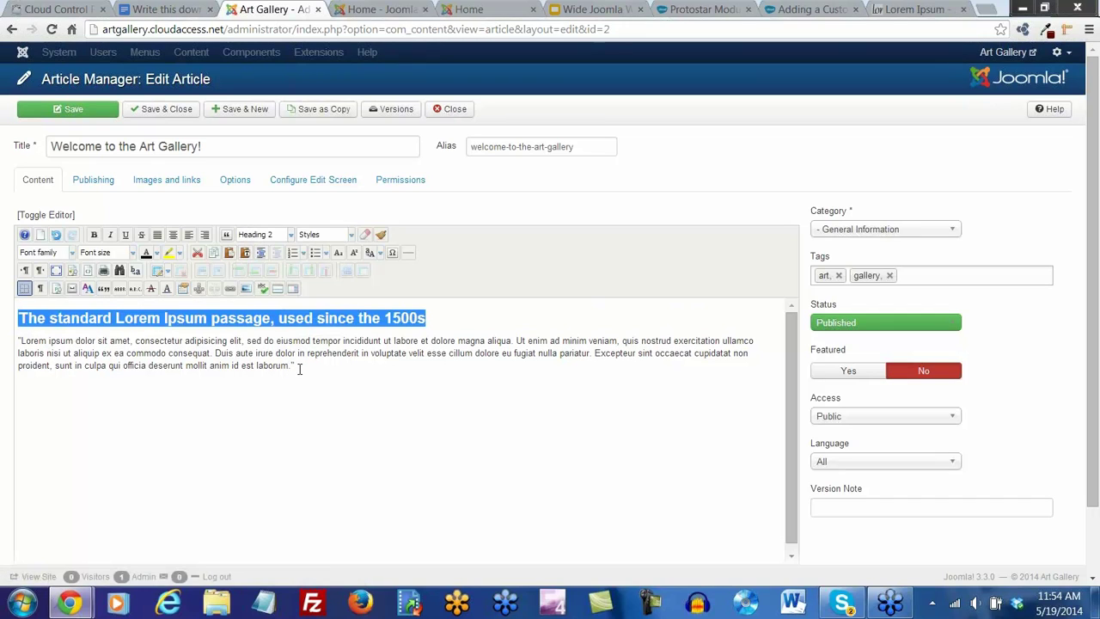
click(295, 366)
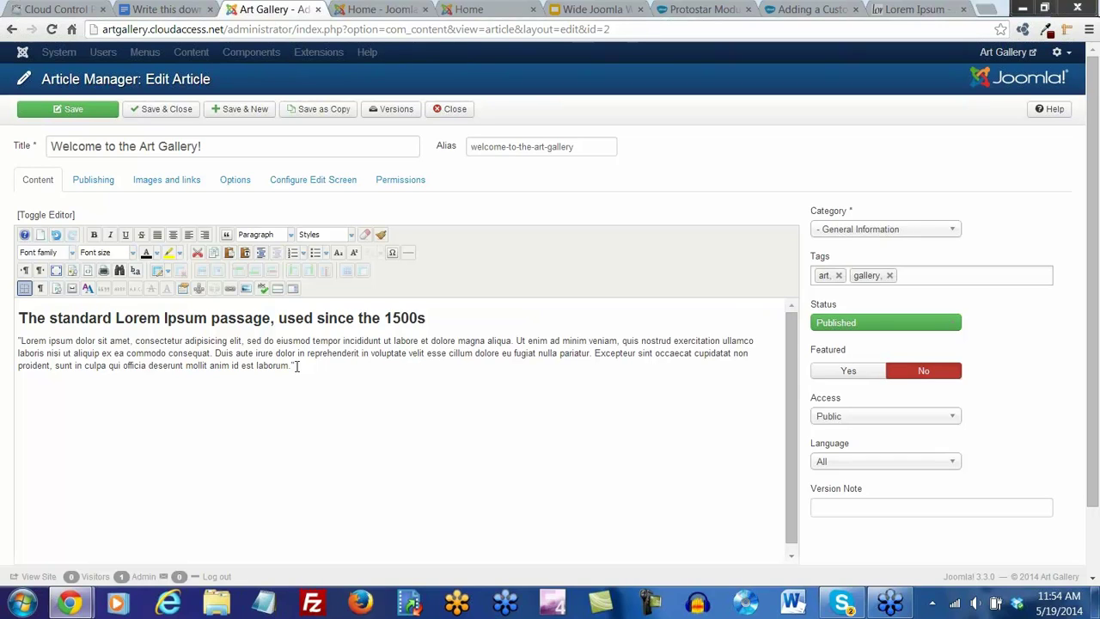
click(60, 113)
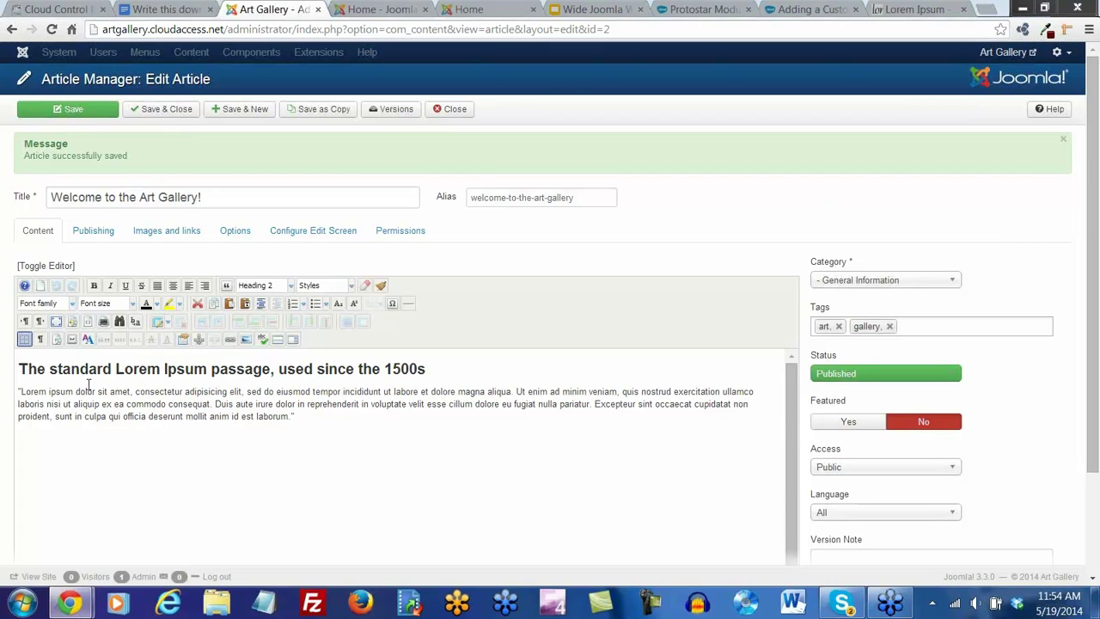
click(88, 325)
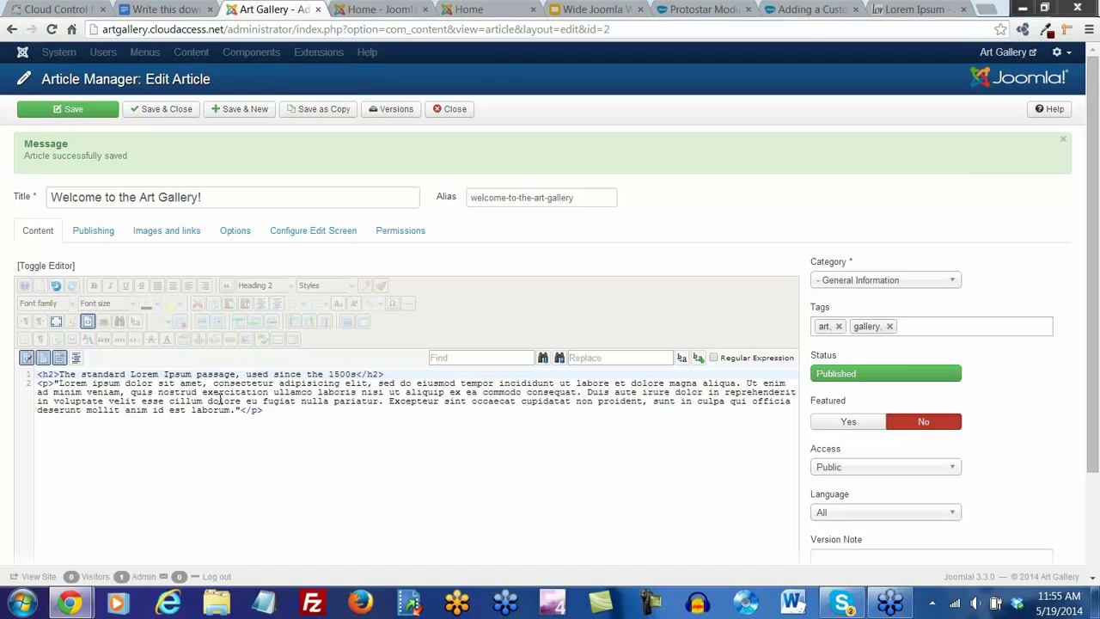
scroll(103, 309, down, 2)
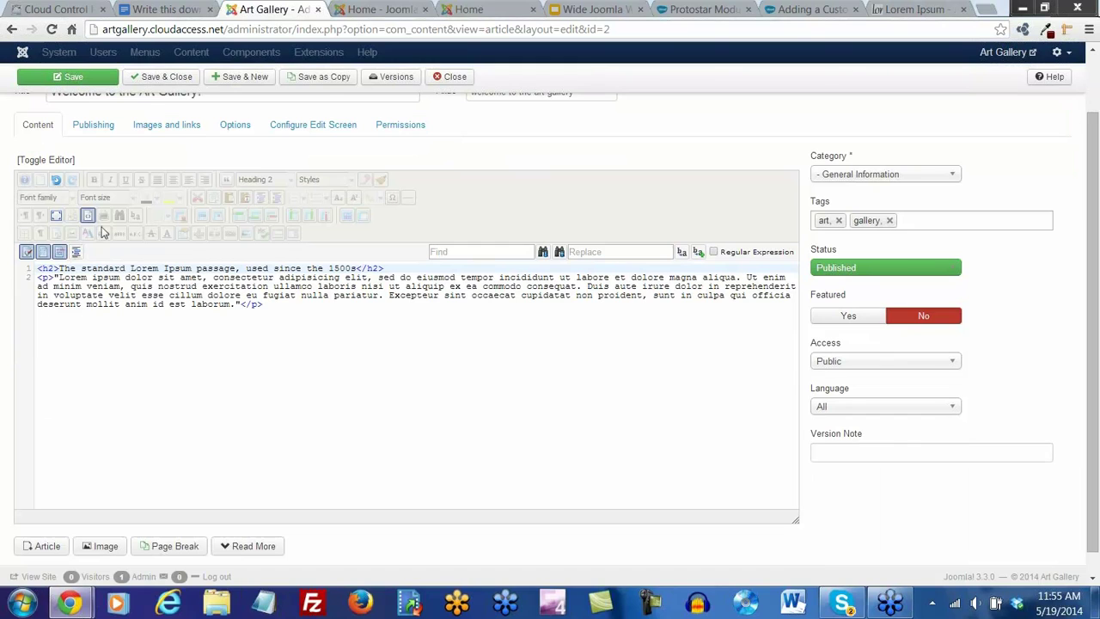
click(87, 216)
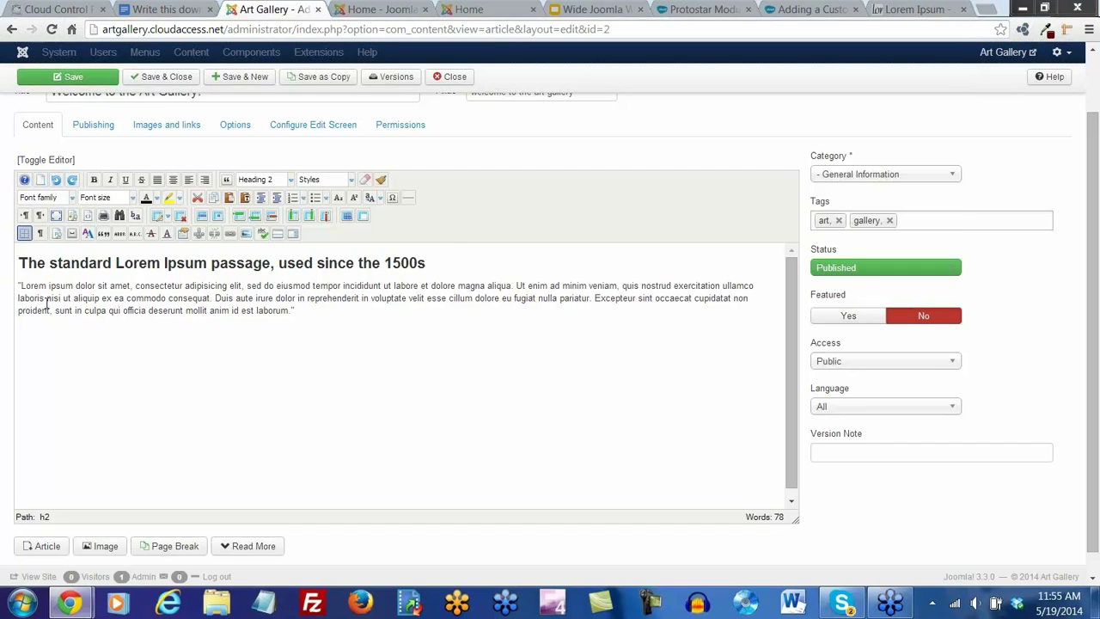
click(17, 285)
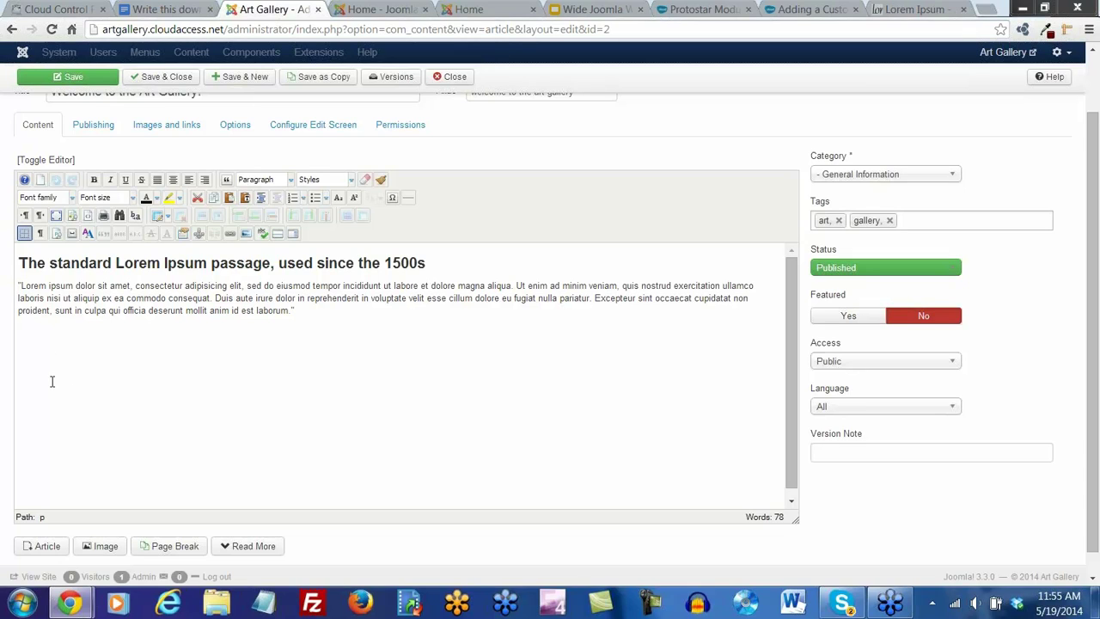
Upload artgallery.jpg from the computer into the Image Manager library
click(245, 233)
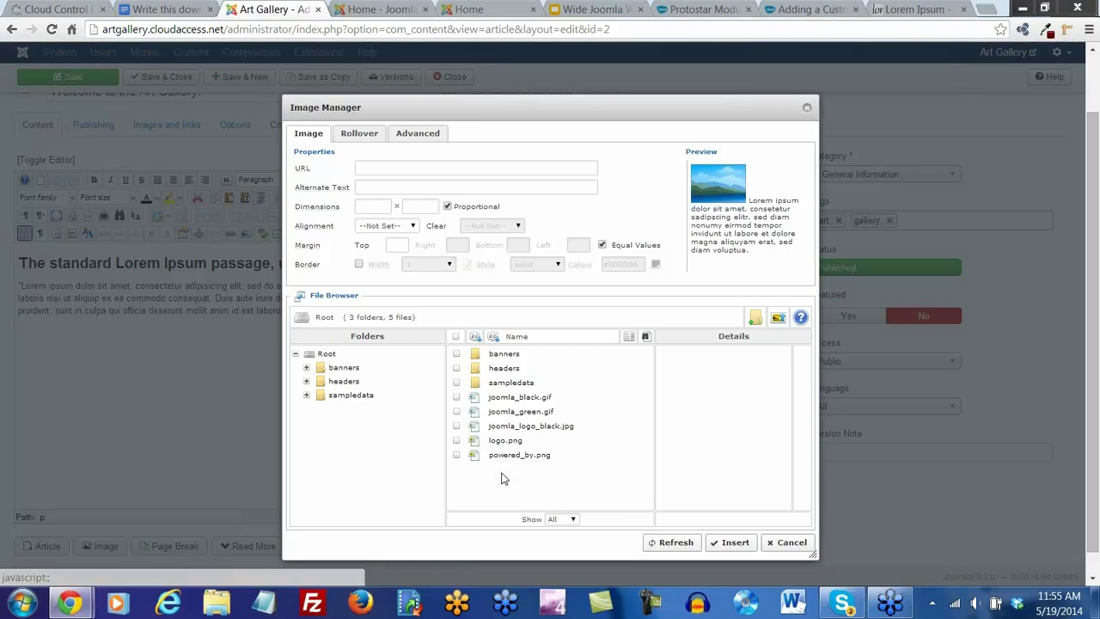
click(778, 318)
click(565, 432)
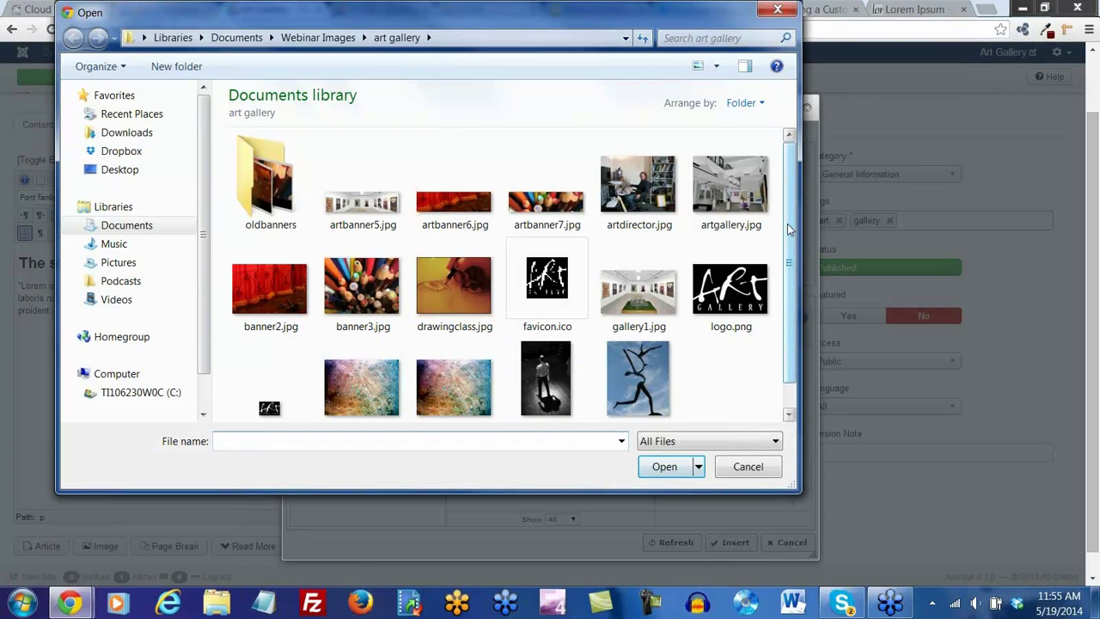
click(729, 200)
double_click(729, 195)
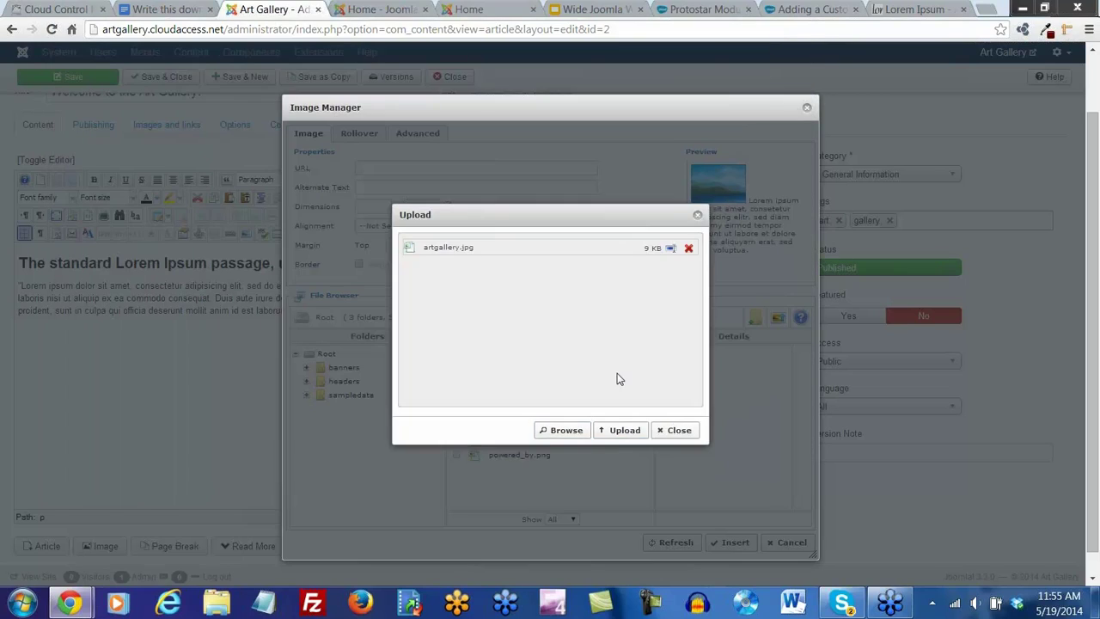
click(619, 432)
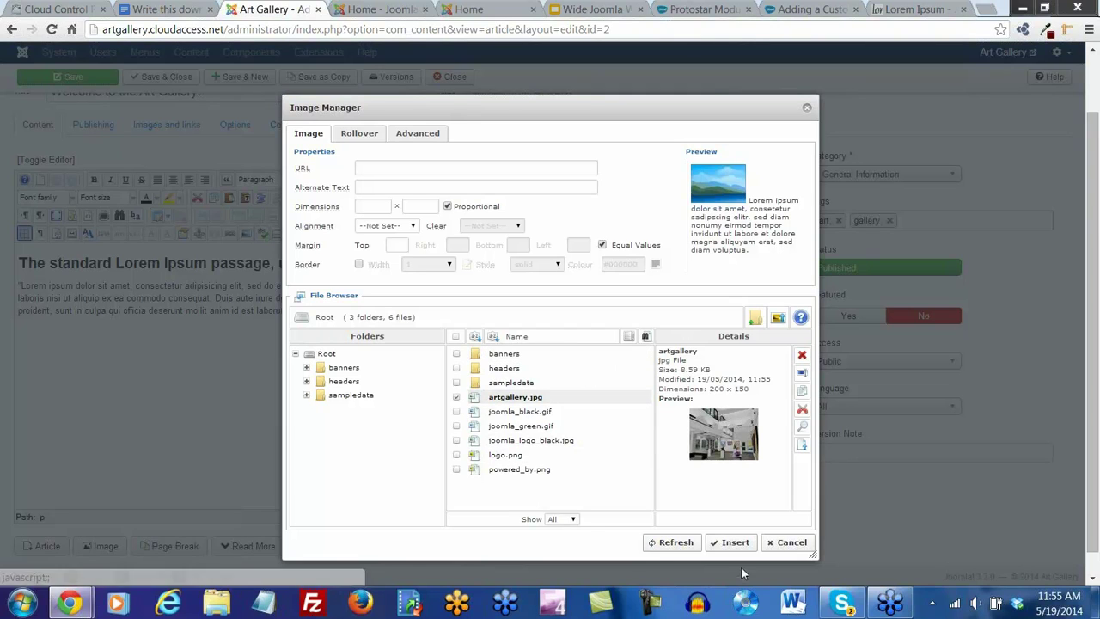
Select the uploaded artgallery.jpg so its URL, 200×150 size and alt text fill in
click(735, 543)
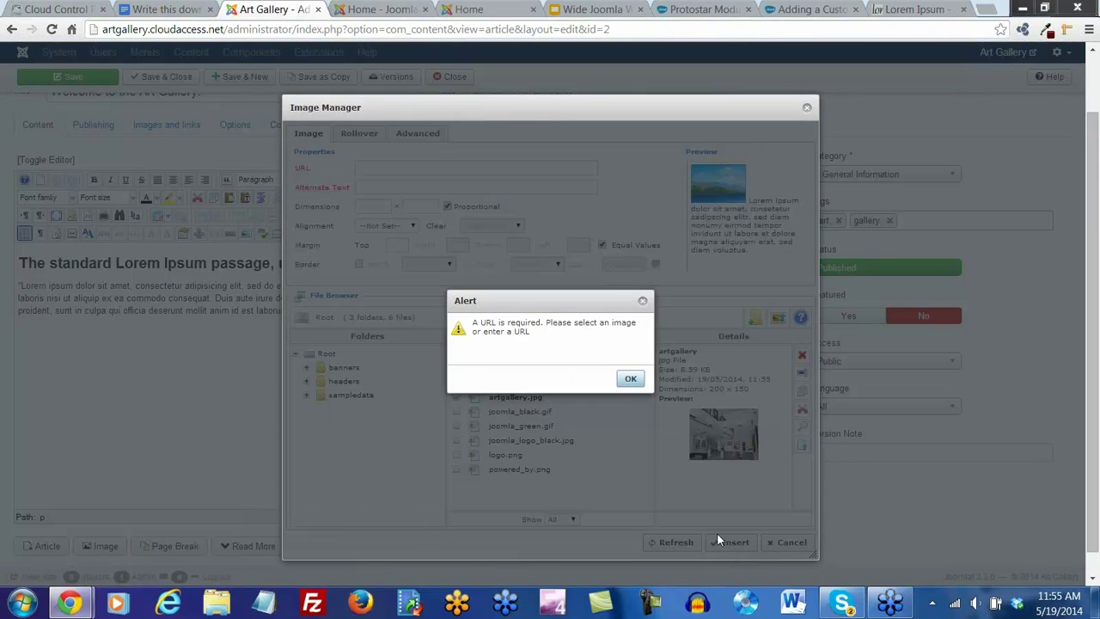
click(631, 381)
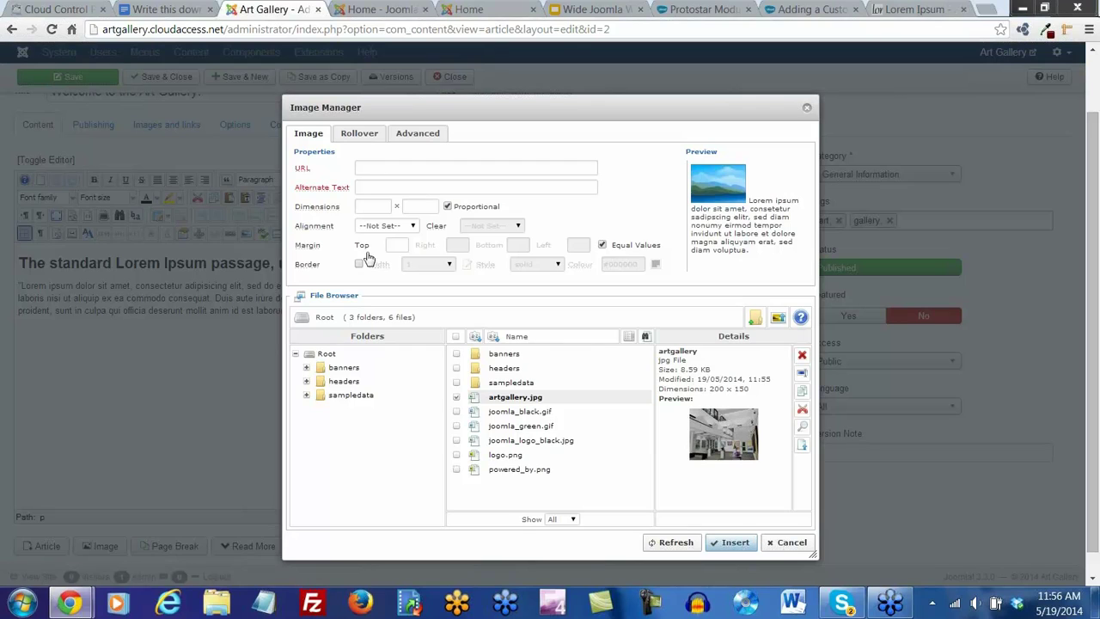
click(515, 400)
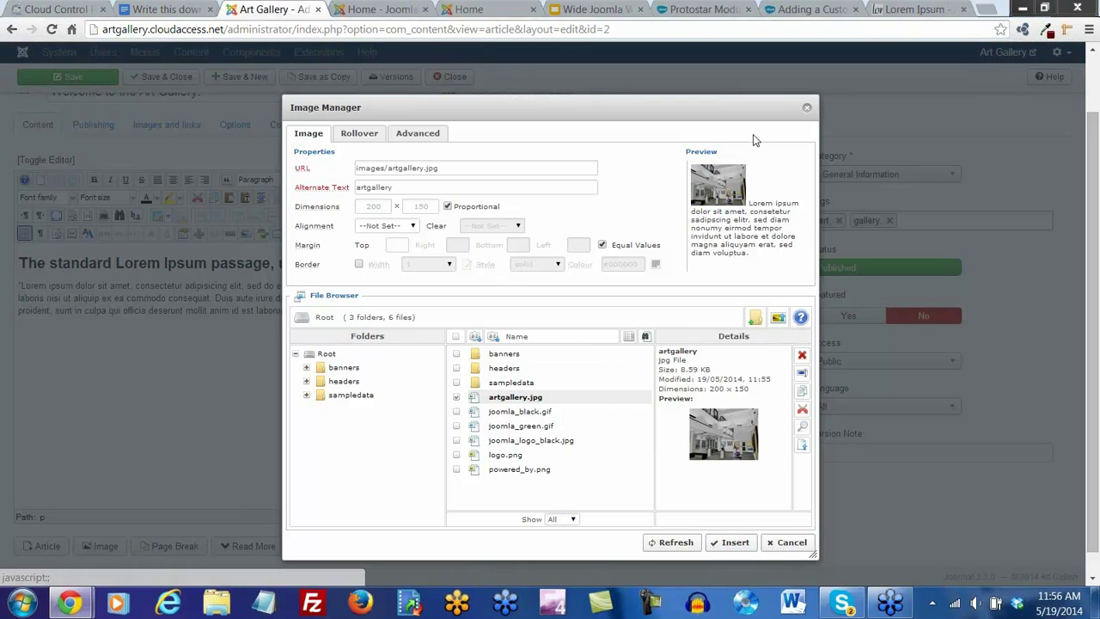
Insert artgallery.jpg left-aligned with an equal margin of 5 on every side
click(381, 181)
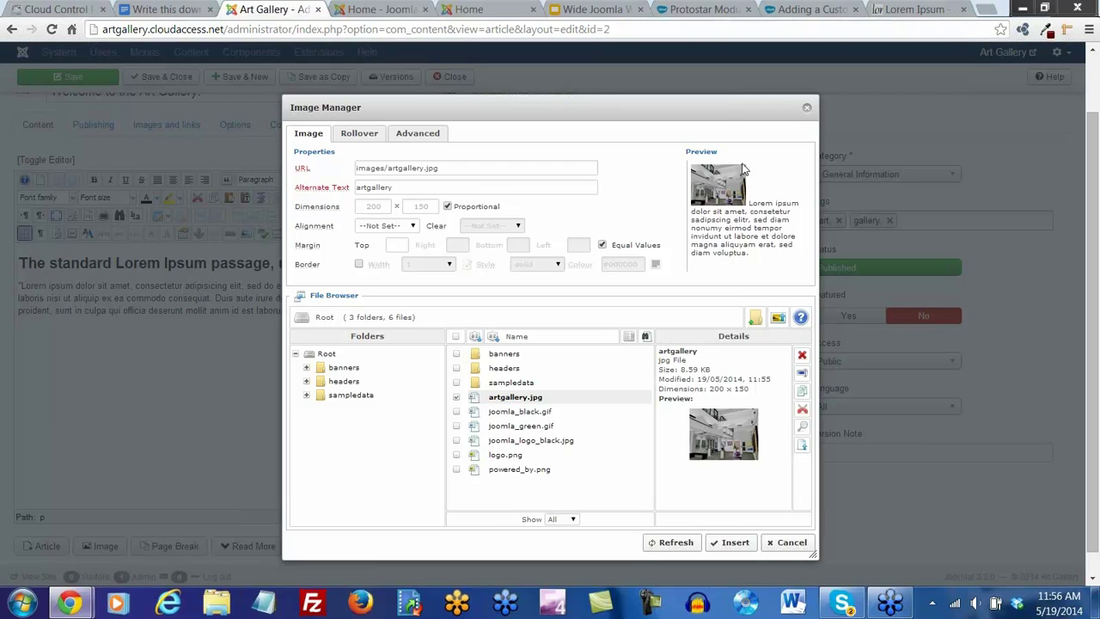
click(413, 226)
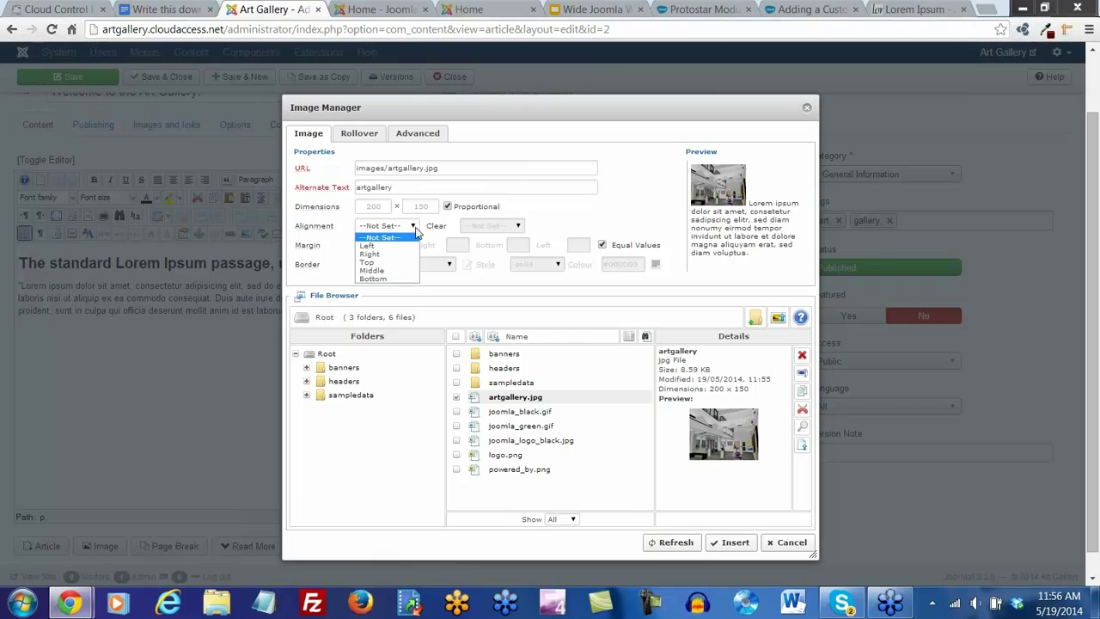
click(389, 248)
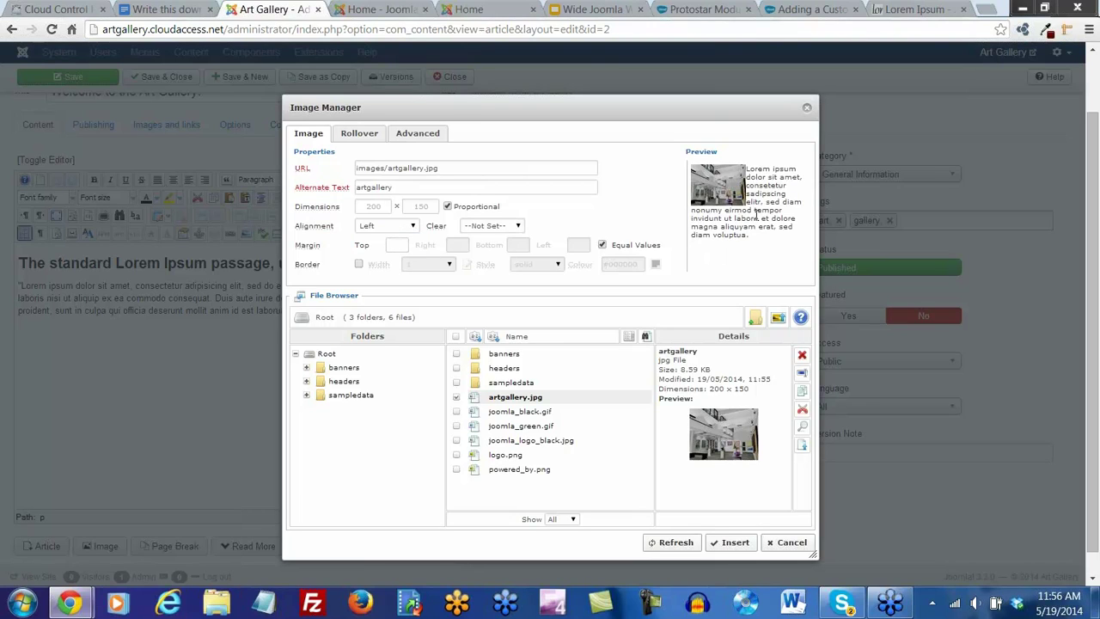
click(402, 244)
text(5)
click(602, 227)
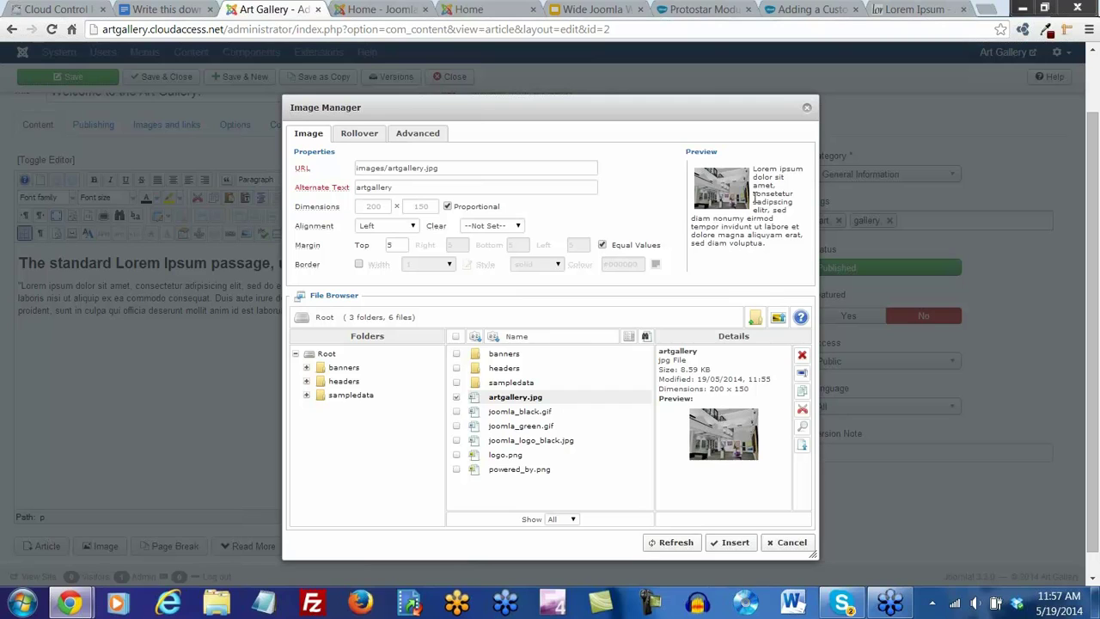
click(730, 543)
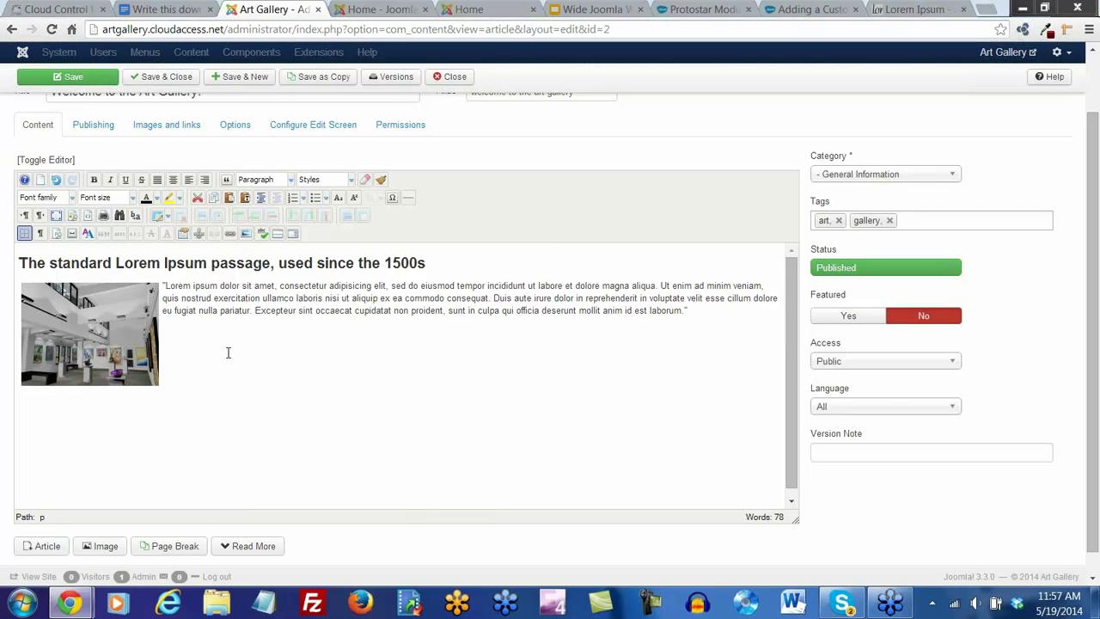
Save and close the image-bearing welcome article, then switch to the Google Docs notes
scroll(228, 352, up, 3)
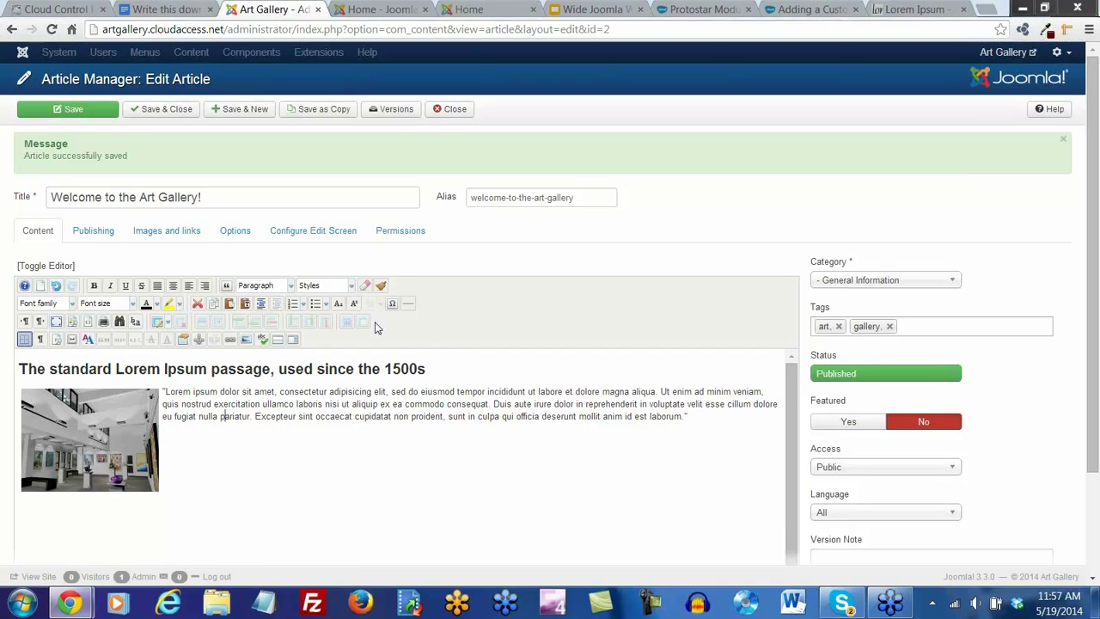
click(165, 113)
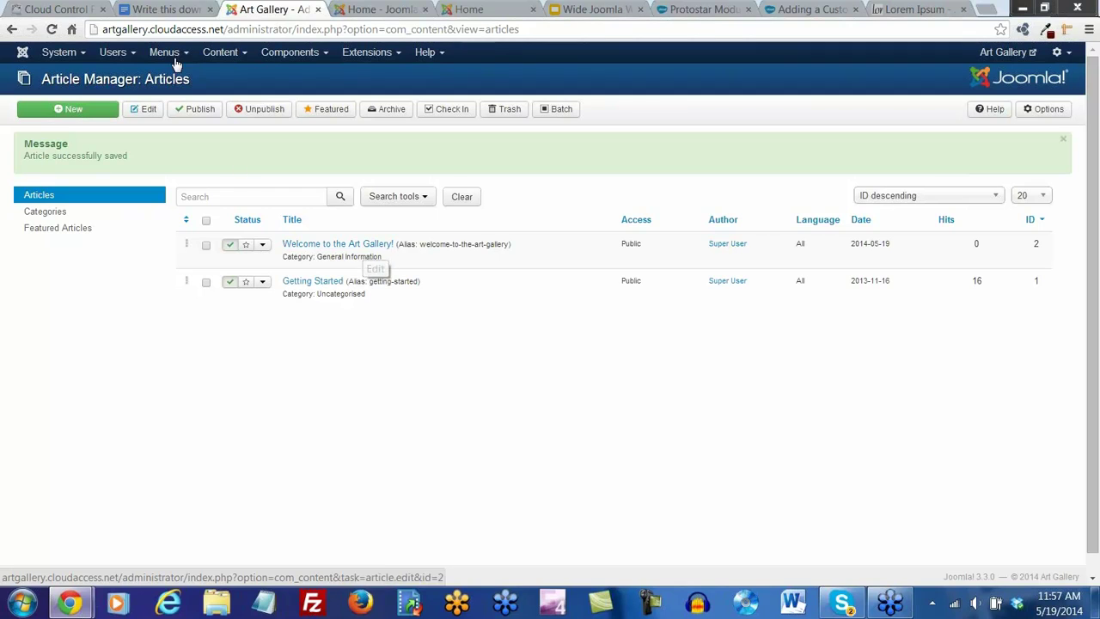
click(161, 12)
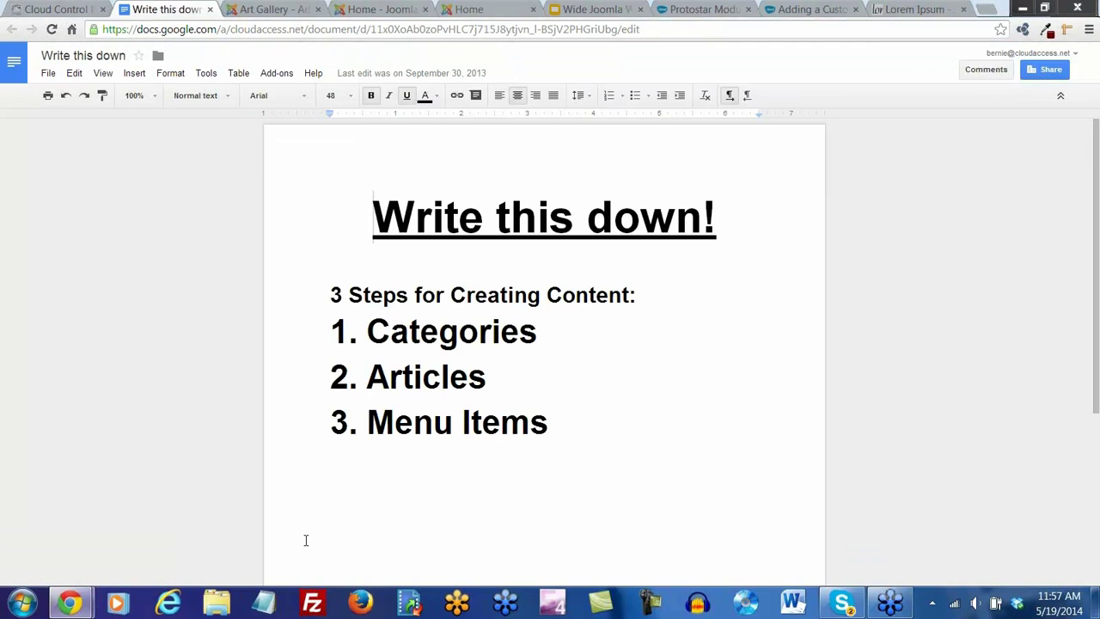
Review the Categories, Articles and Menu Items steps in the notes, then return to Joomla
drag(537, 332, 348, 331)
drag(488, 378, 349, 378)
drag(560, 421, 313, 422)
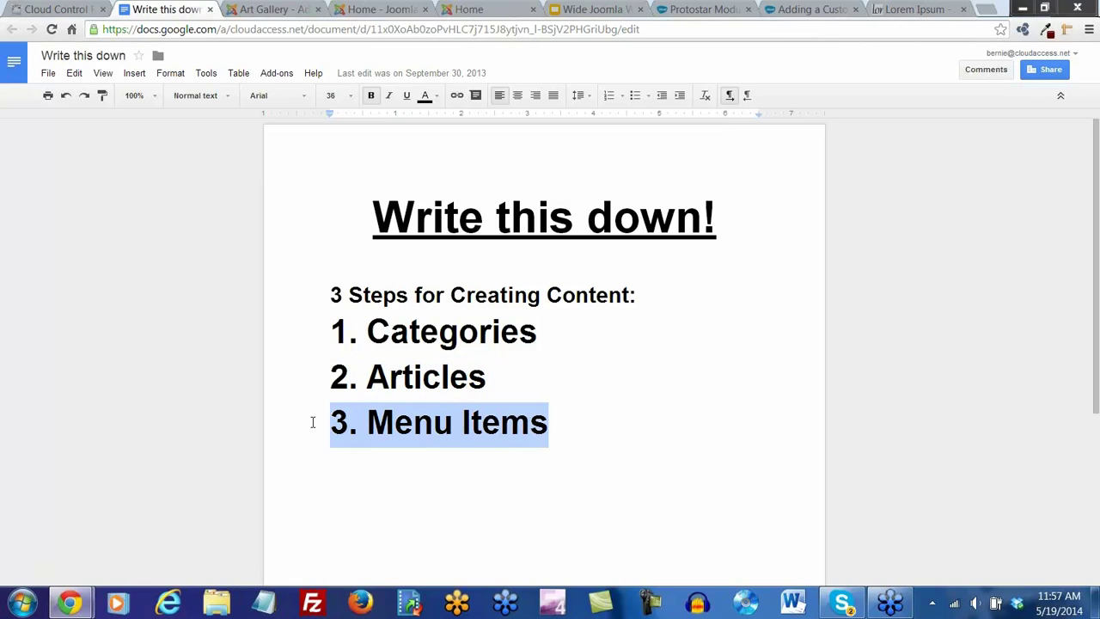
click(374, 502)
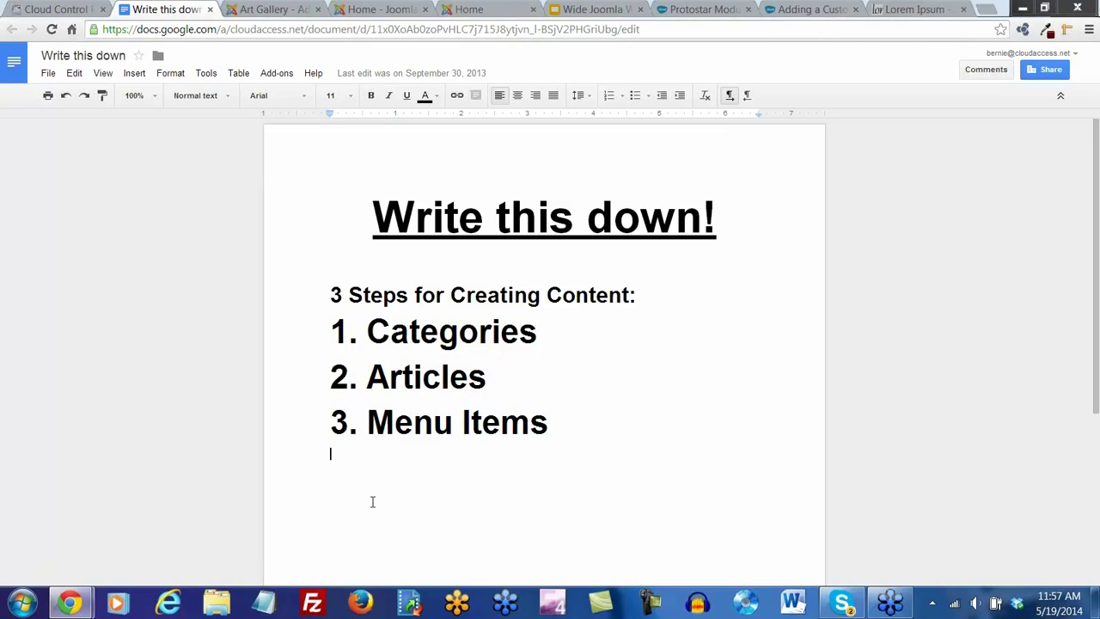
click(268, 9)
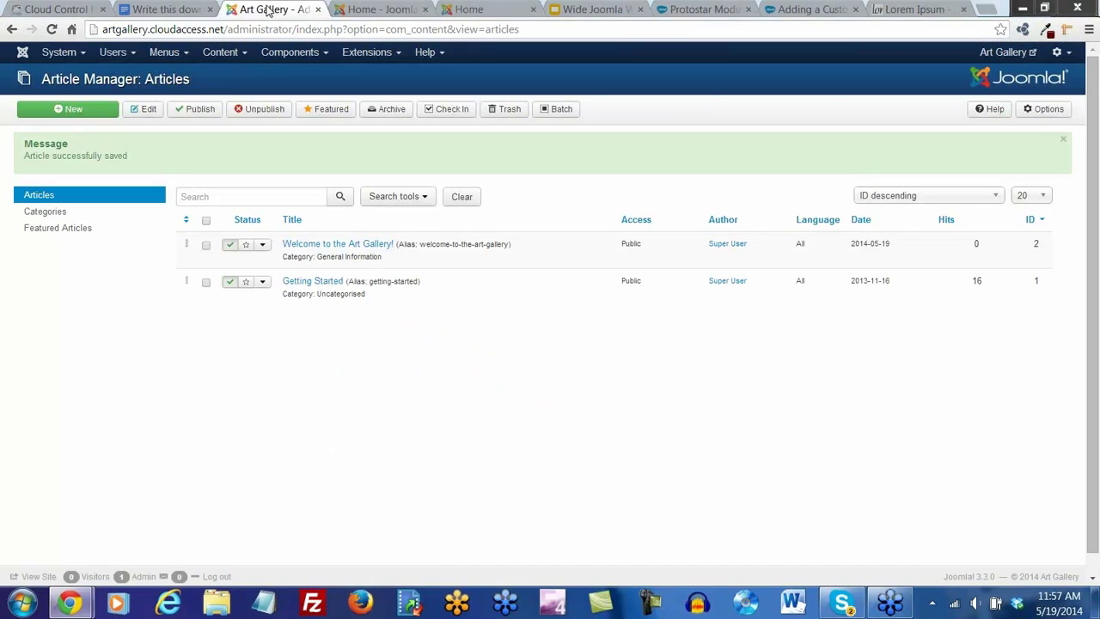
click(383, 9)
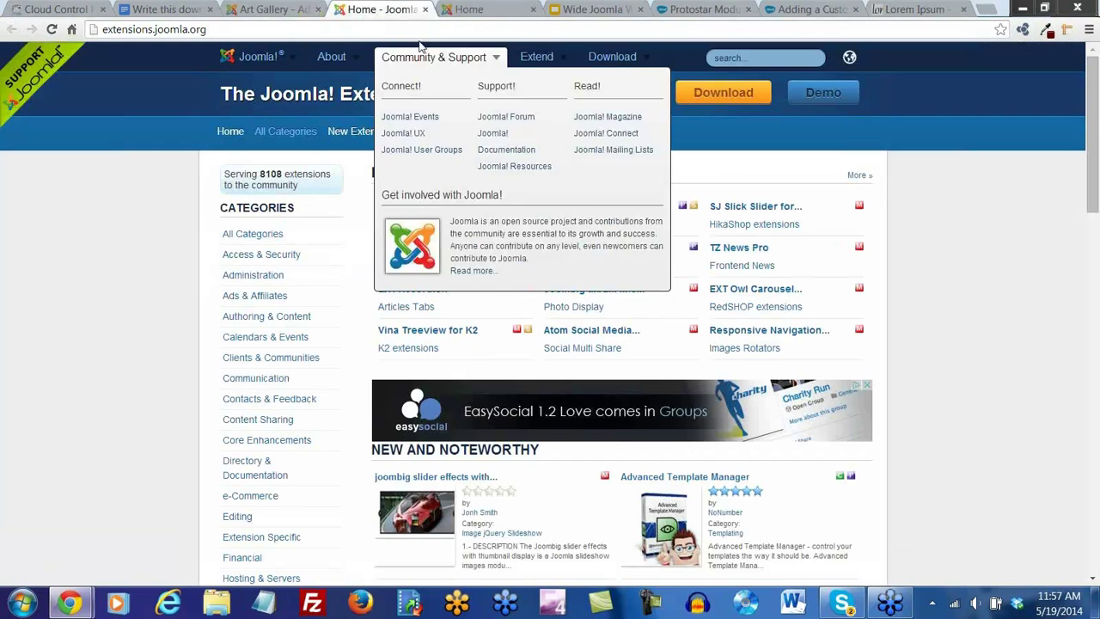
drag(424, 15, 381, 12)
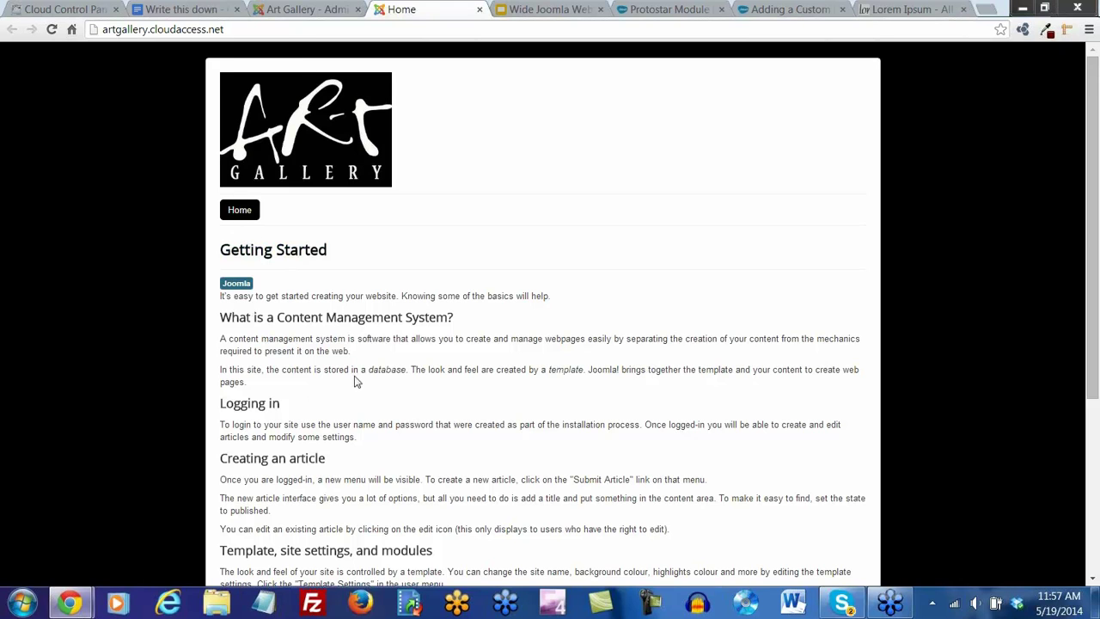
scroll(356, 381, down, 3)
scroll(356, 376, up, 1)
scroll(356, 375, up, 3)
click(52, 29)
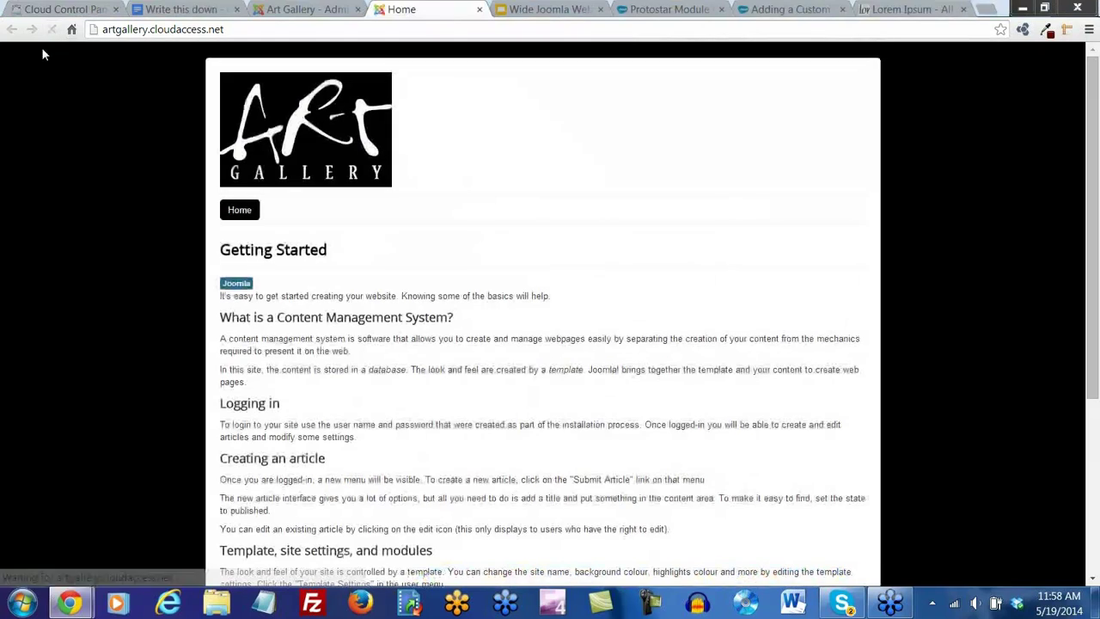
scroll(359, 443, down, 3)
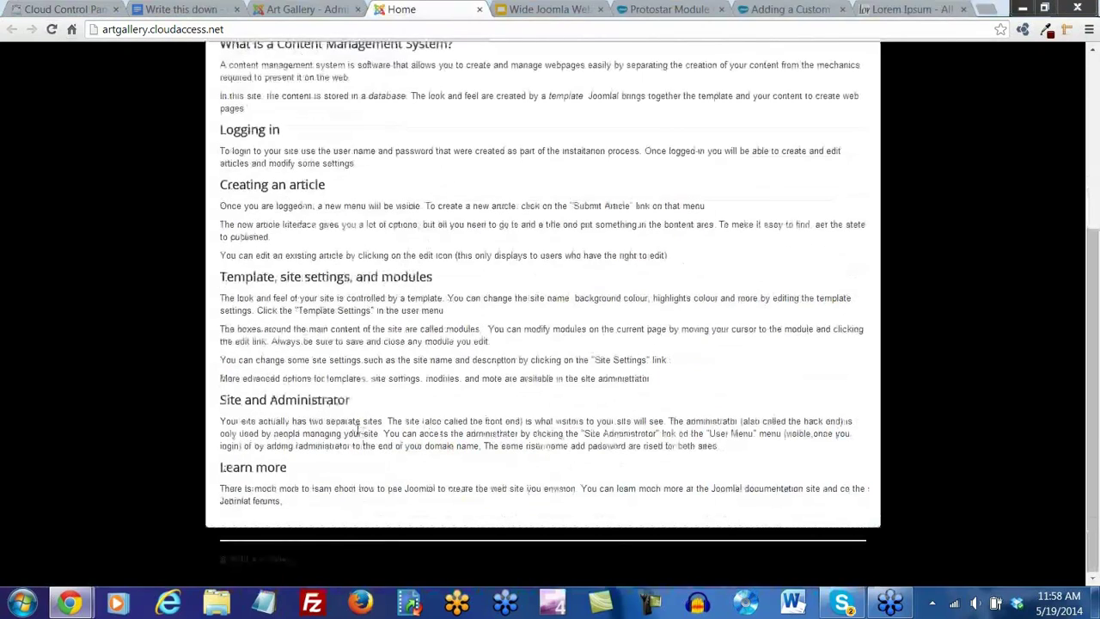
scroll(347, 423, up, 3)
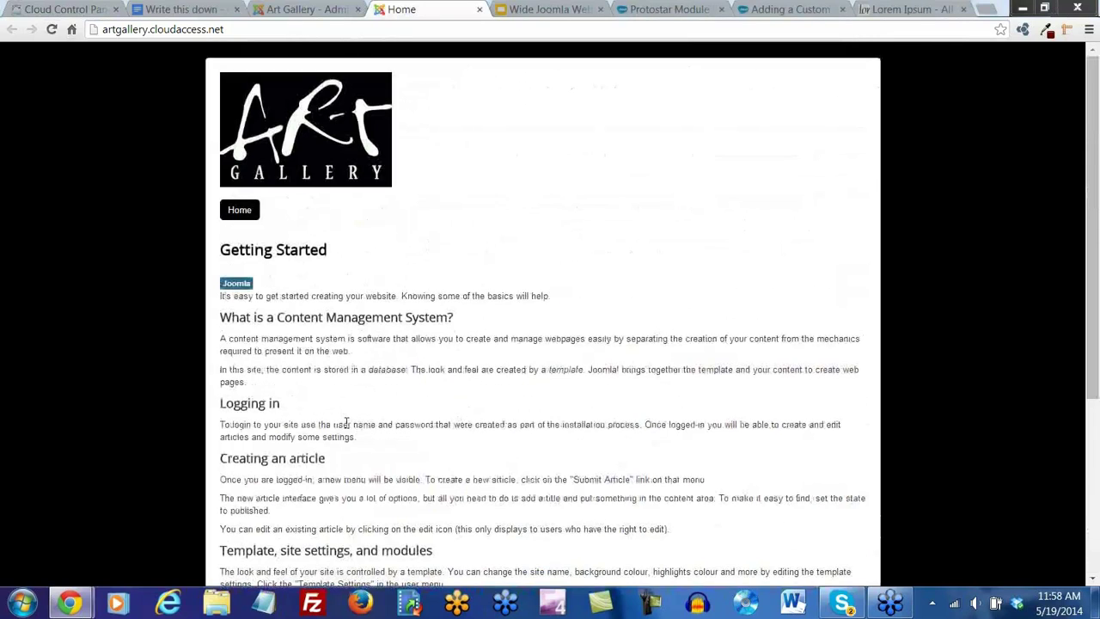
click(292, 10)
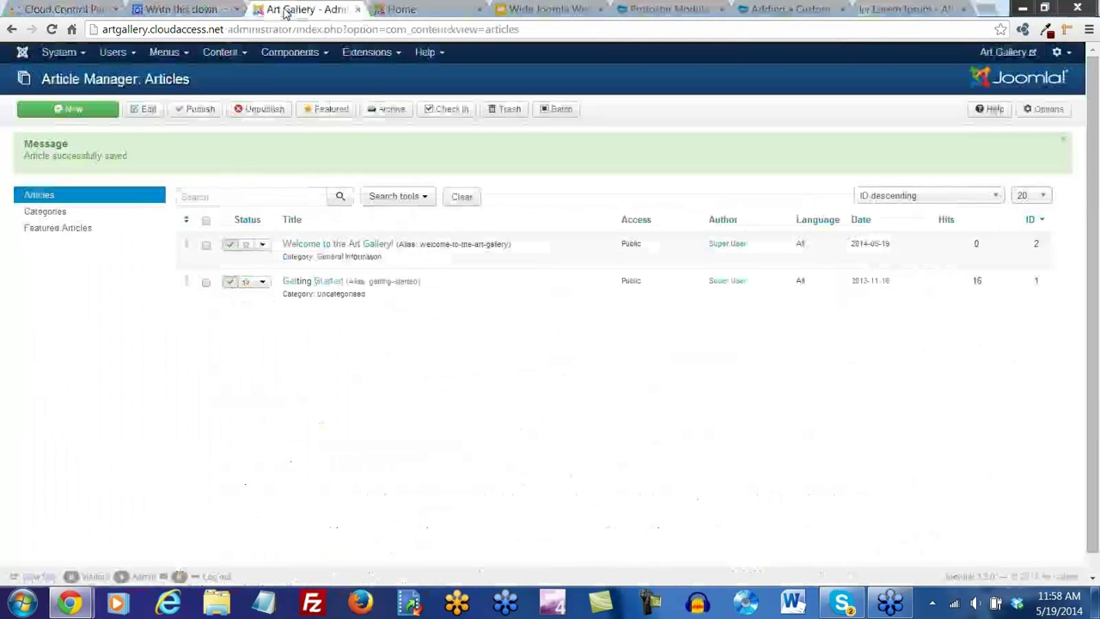
Go to the Control Panel from the System menu and open the Menu Manager
click(128, 53)
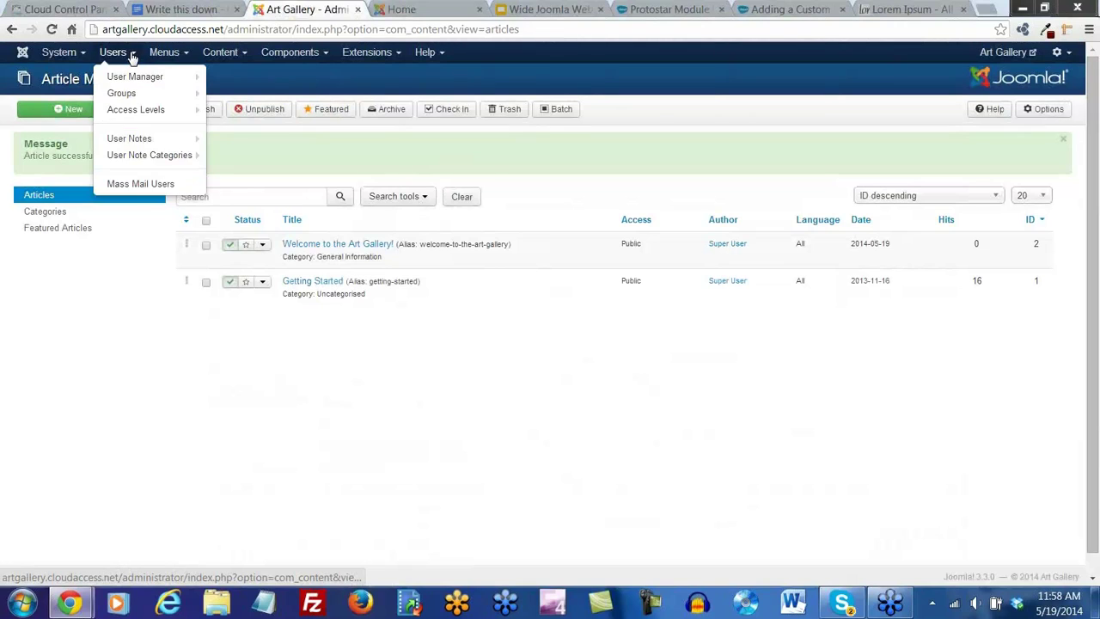
mouse_move(135, 79)
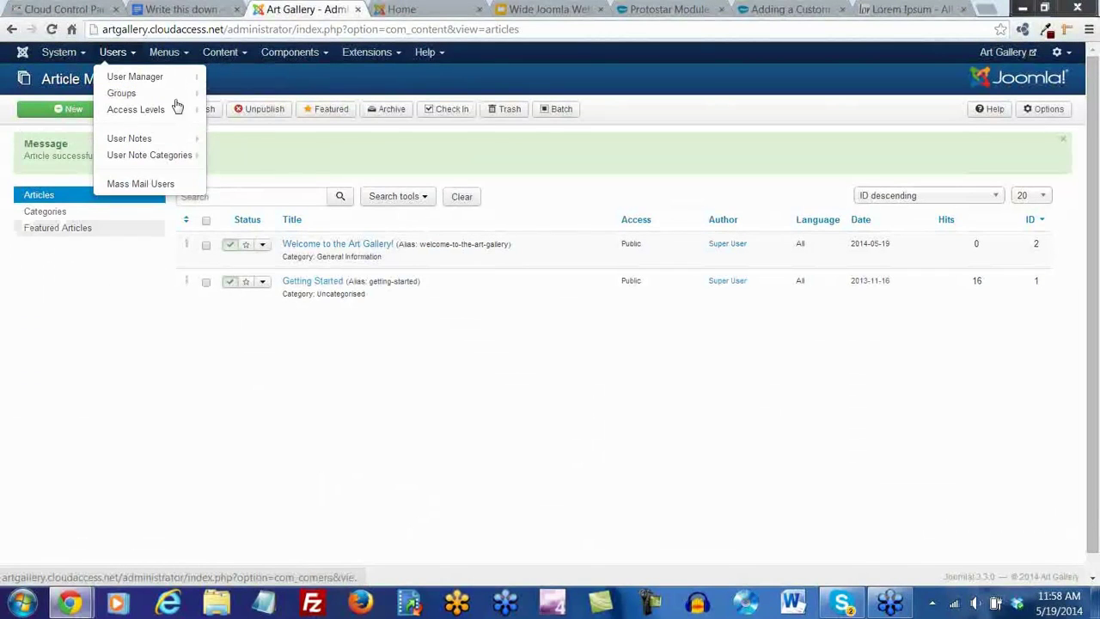
click(183, 54)
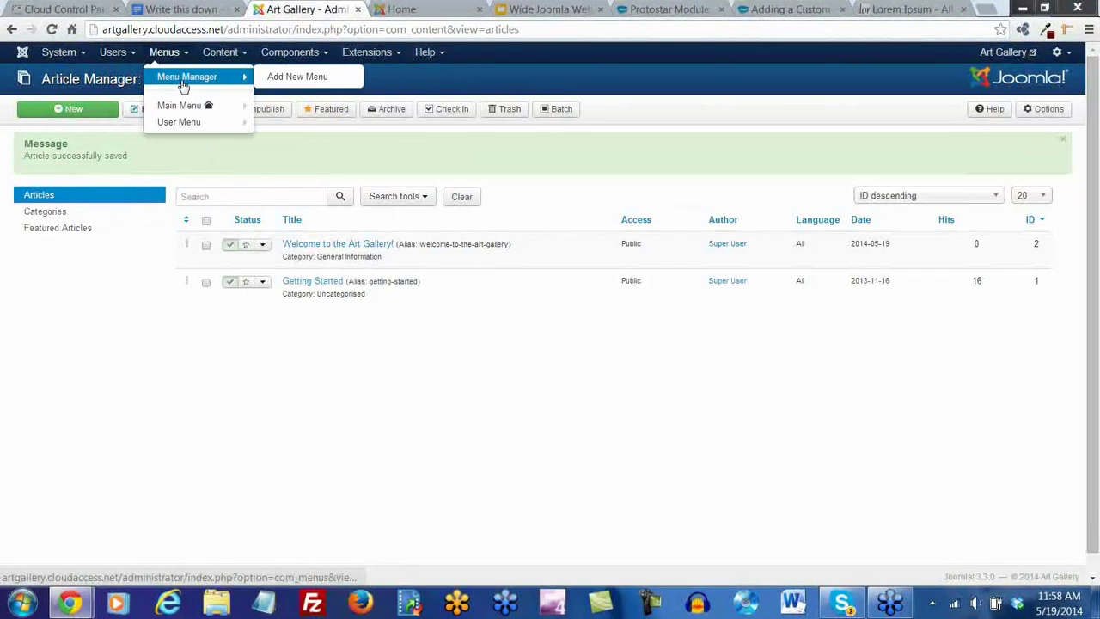
click(68, 55)
click(74, 53)
click(75, 54)
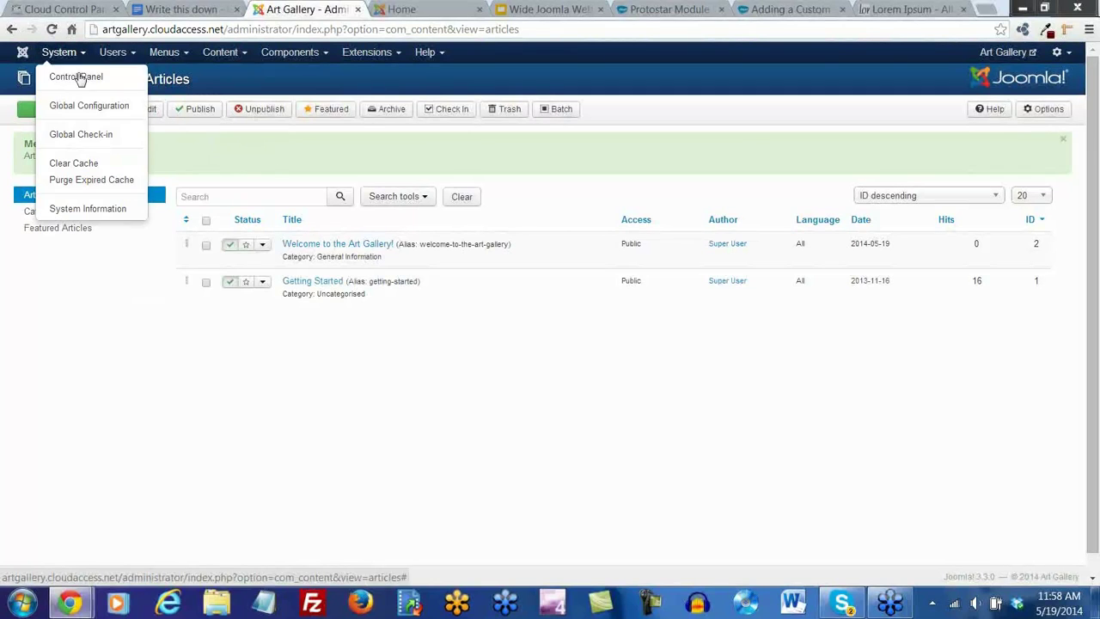
click(80, 77)
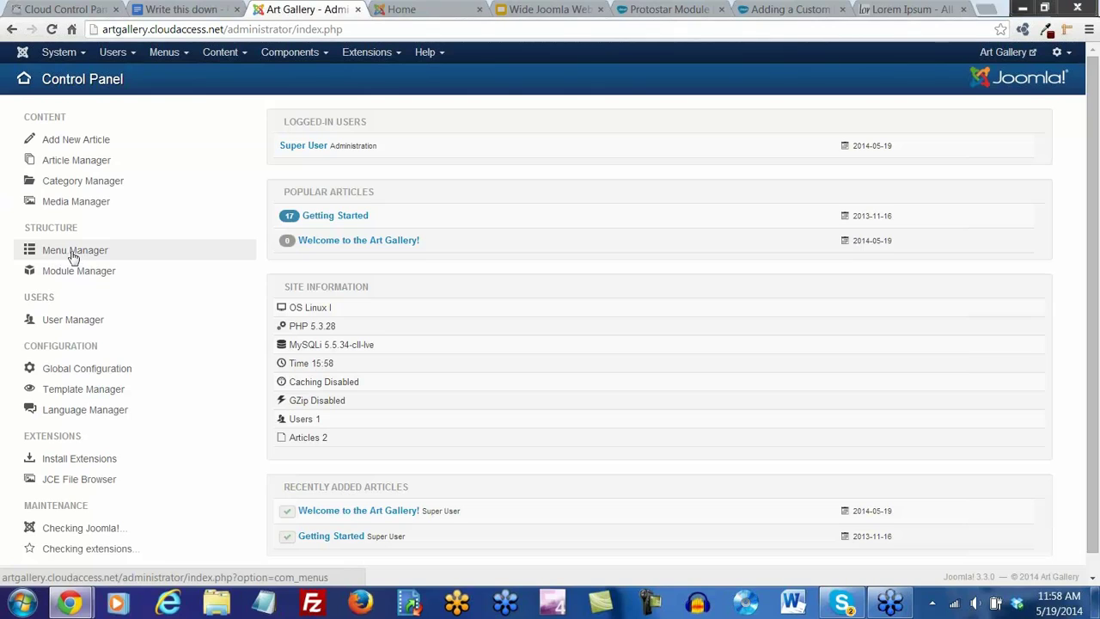
click(83, 256)
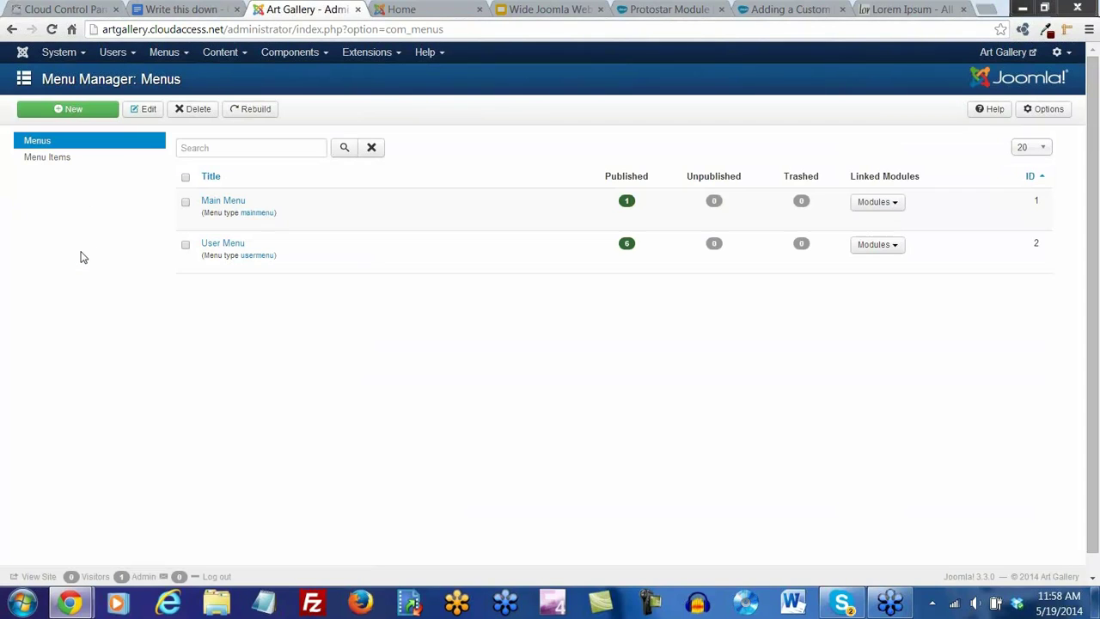
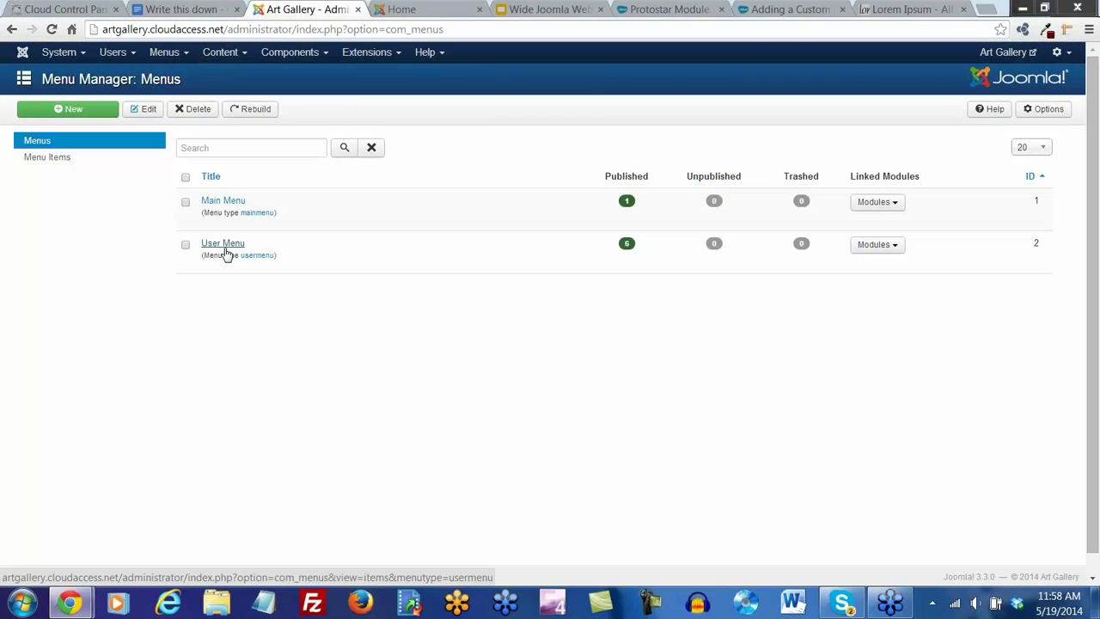
Open the Home item from the Main Menu's item list for editing
click(231, 206)
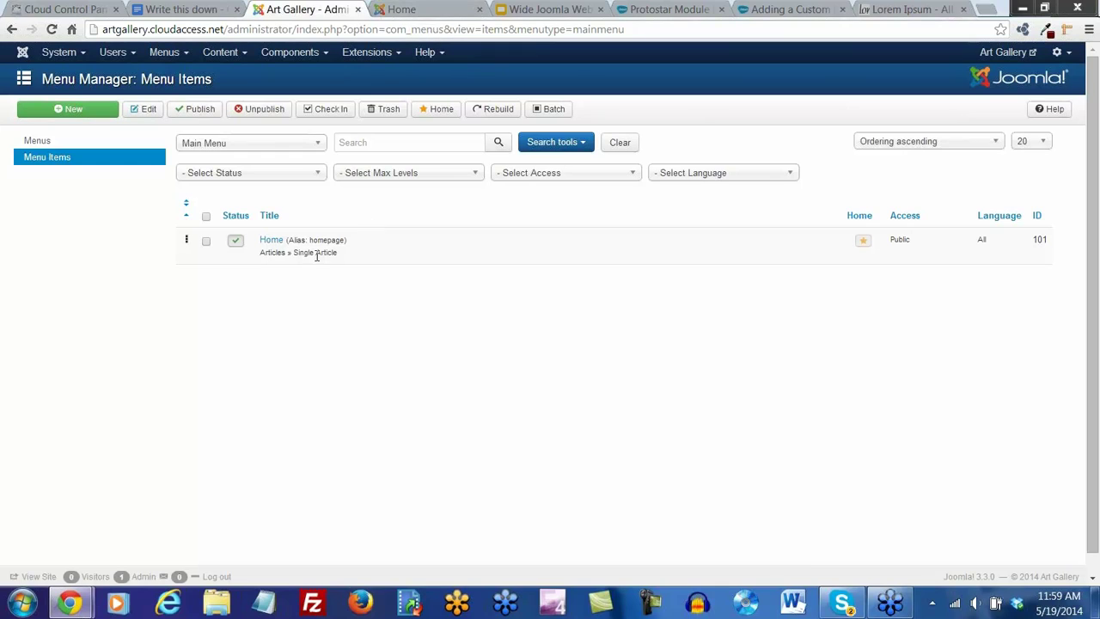
click(270, 243)
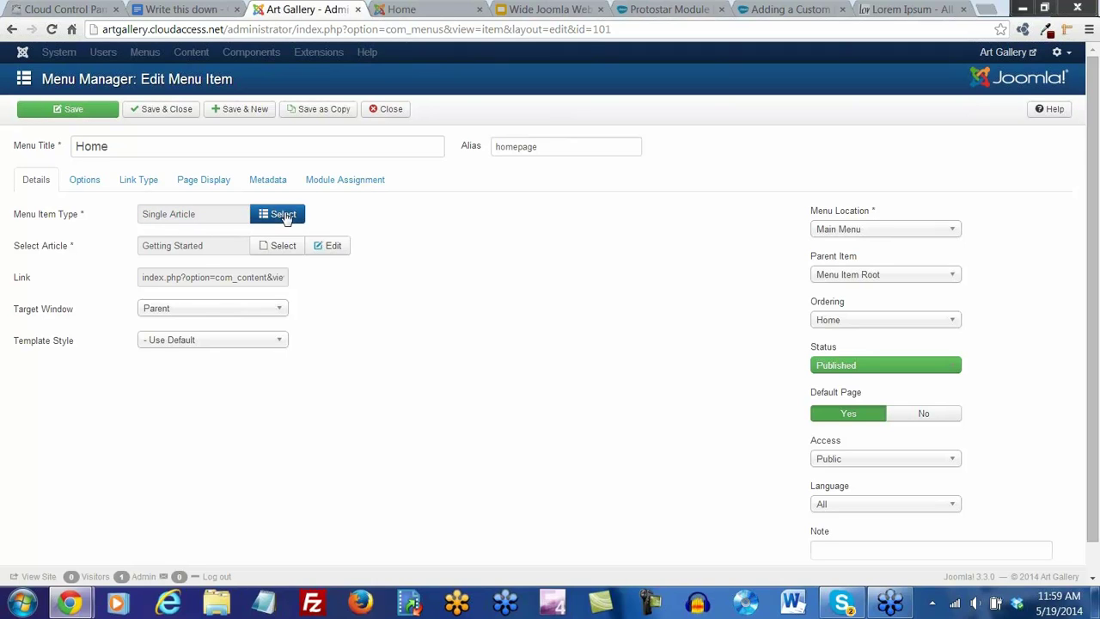
click(282, 217)
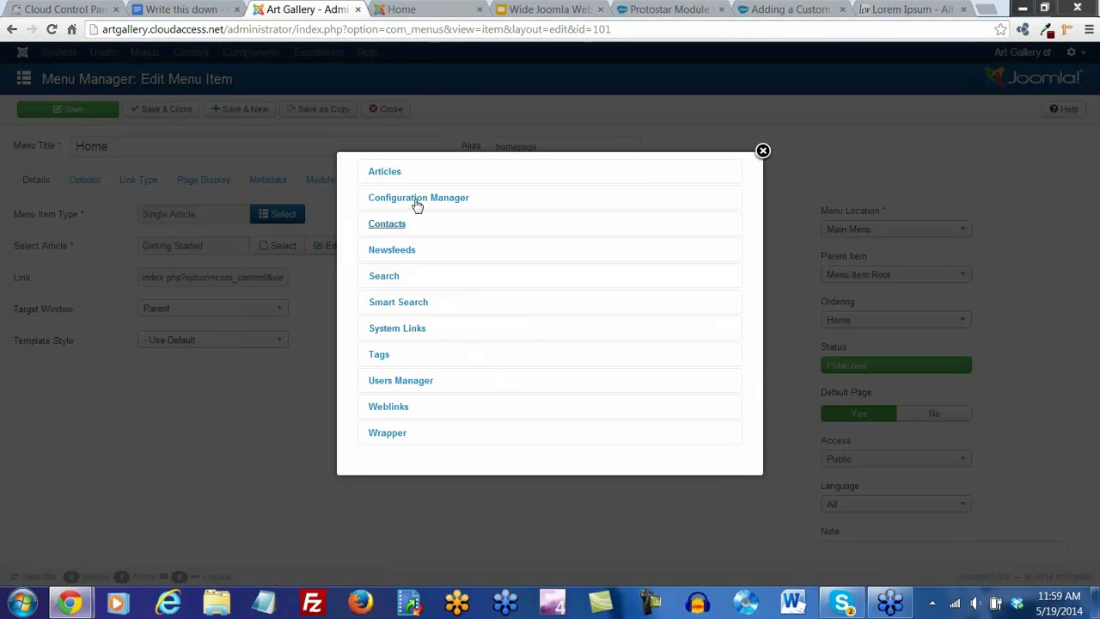
click(396, 177)
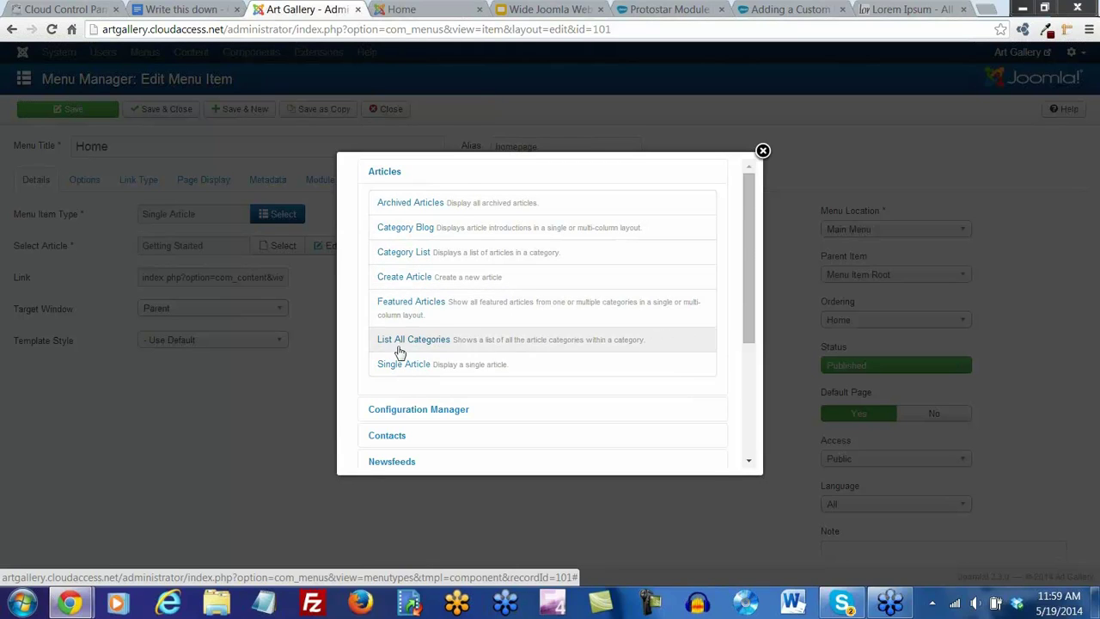
scroll(403, 340, down, 2)
click(396, 299)
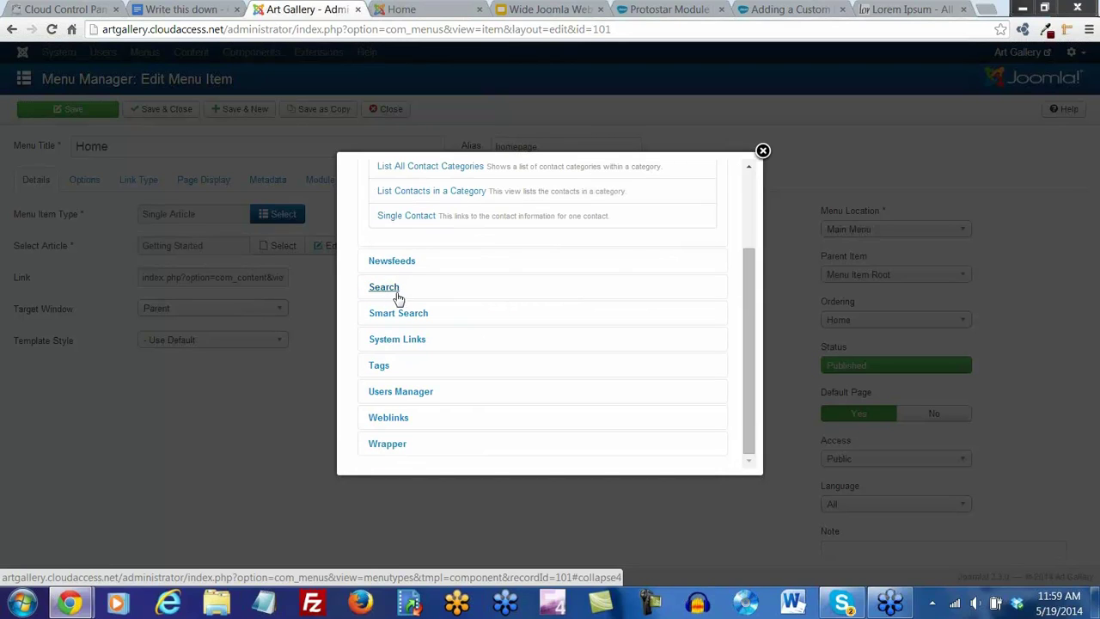
scroll(402, 279, up, 2)
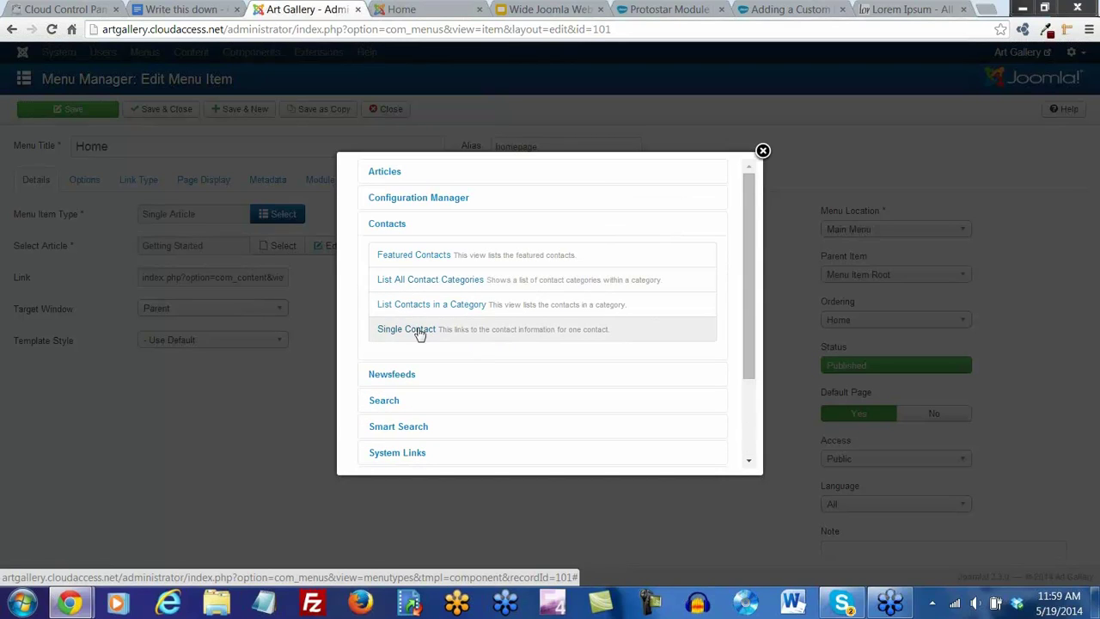
scroll(378, 335, down, 2)
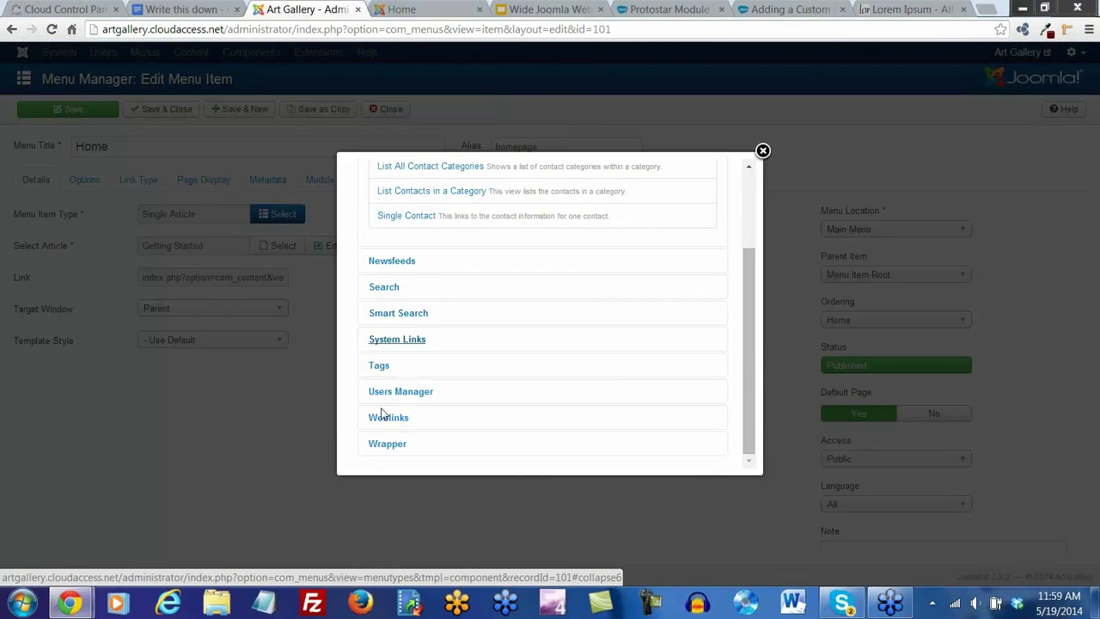
scroll(429, 310, up, 2)
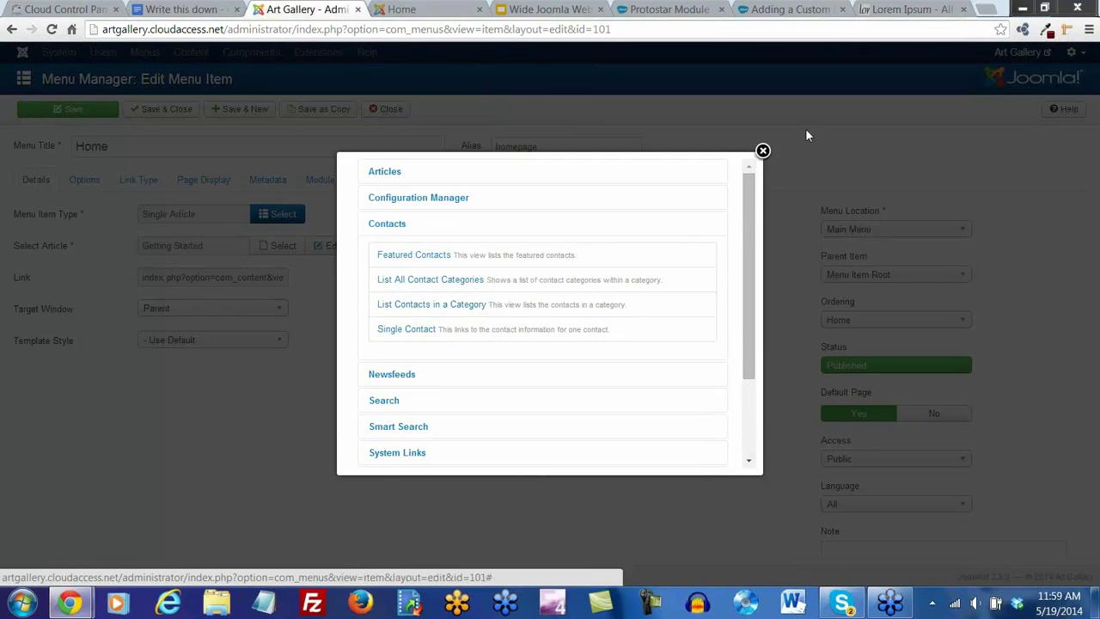
click(763, 152)
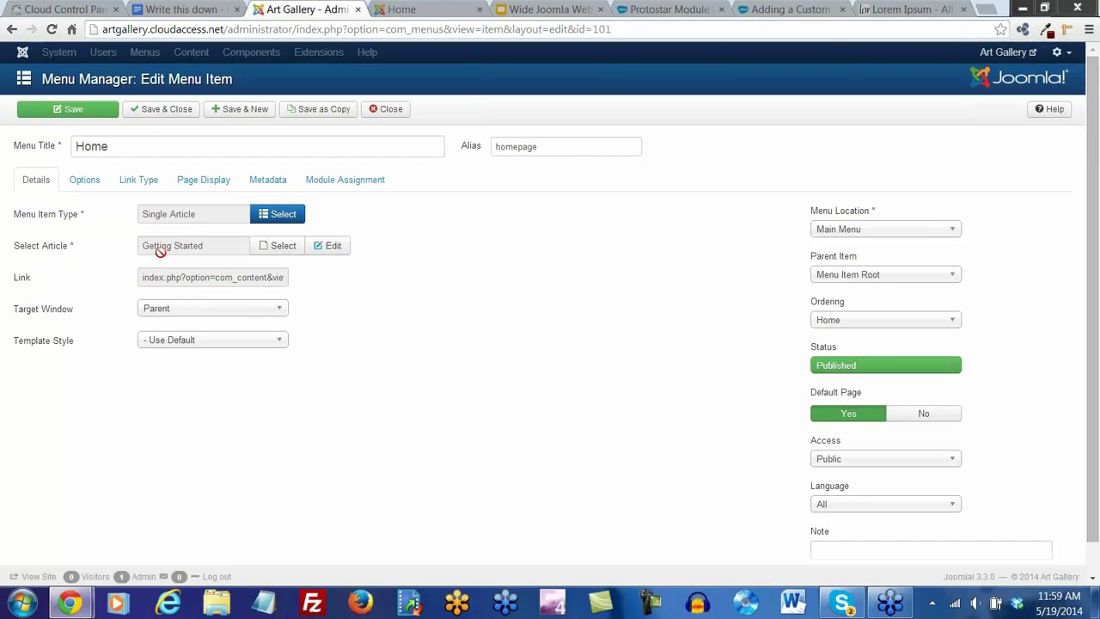
Link the Home item to 'Welcome to the Art Gallery!' in Main Menu, save, and reload the front page
click(283, 247)
click(344, 247)
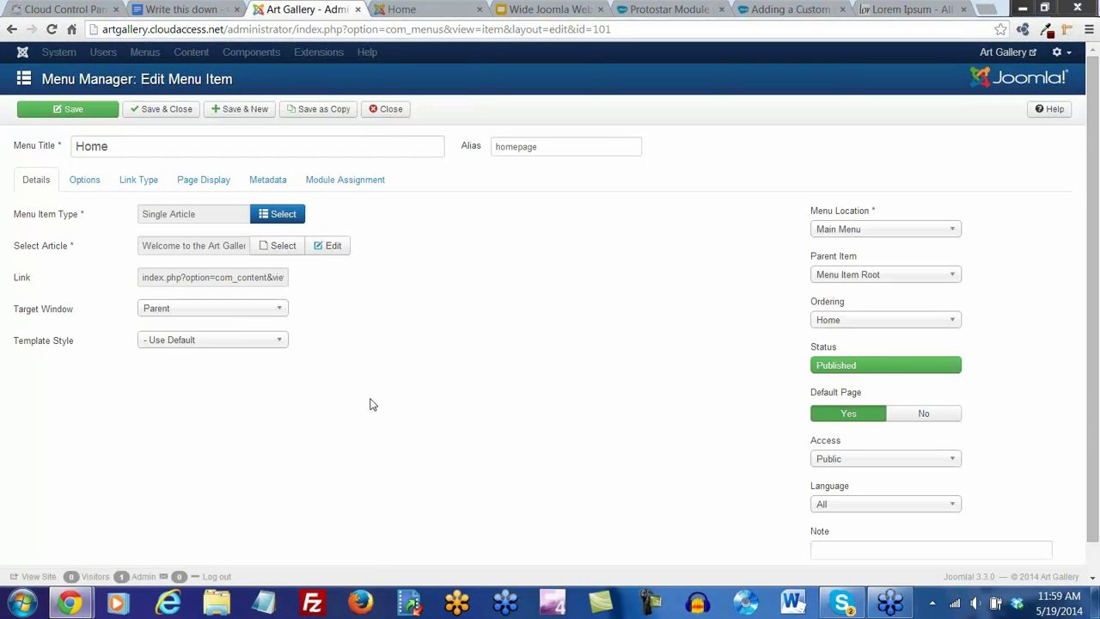
click(956, 234)
click(846, 247)
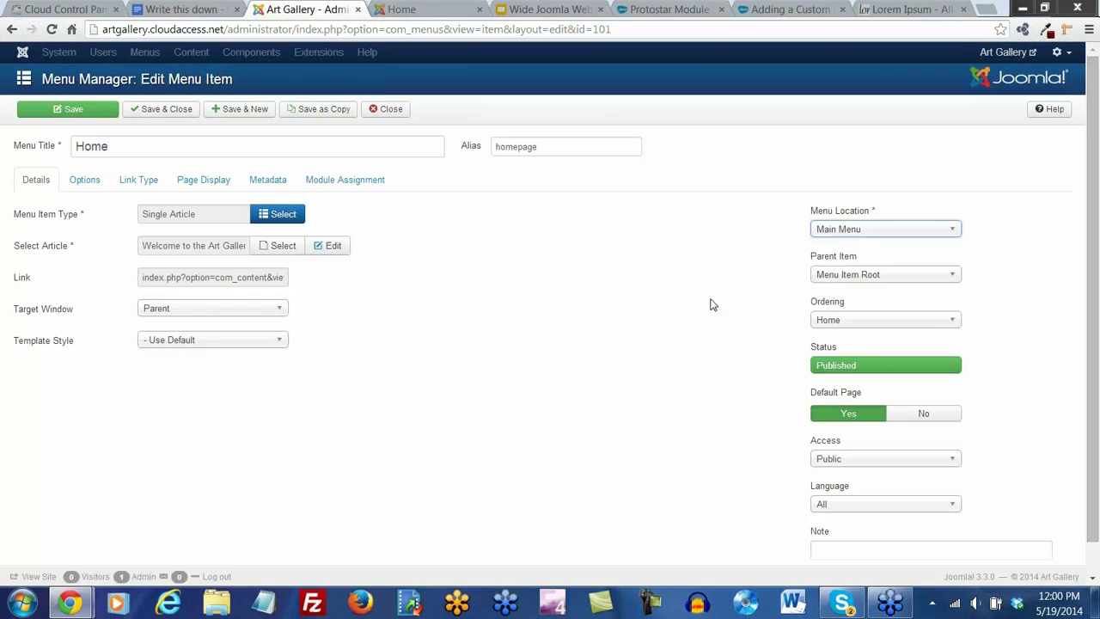
click(74, 113)
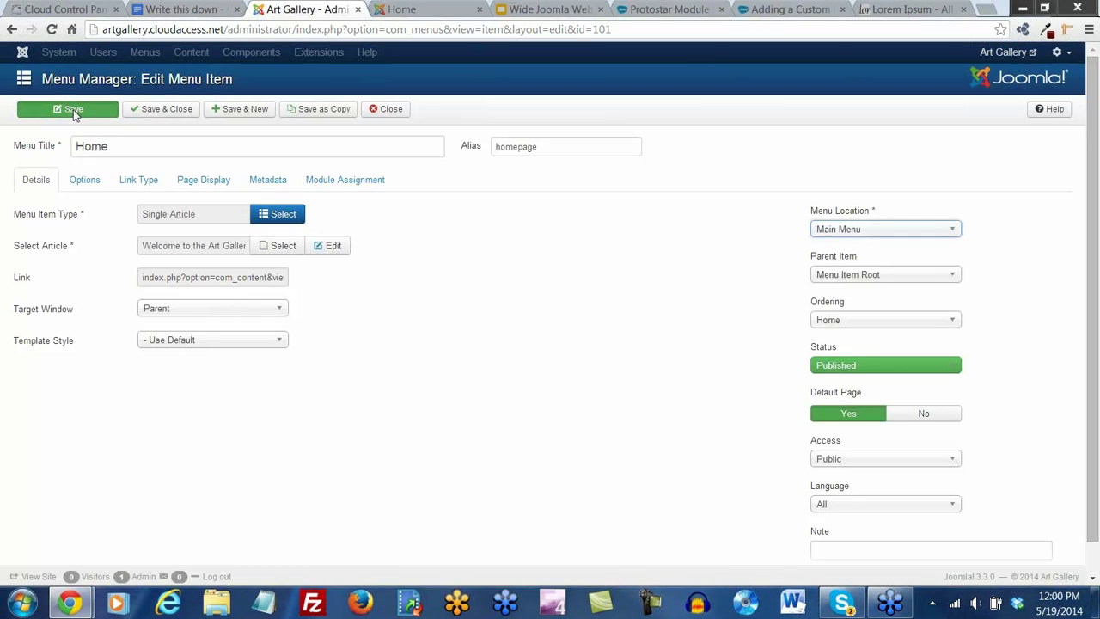
click(402, 9)
click(51, 31)
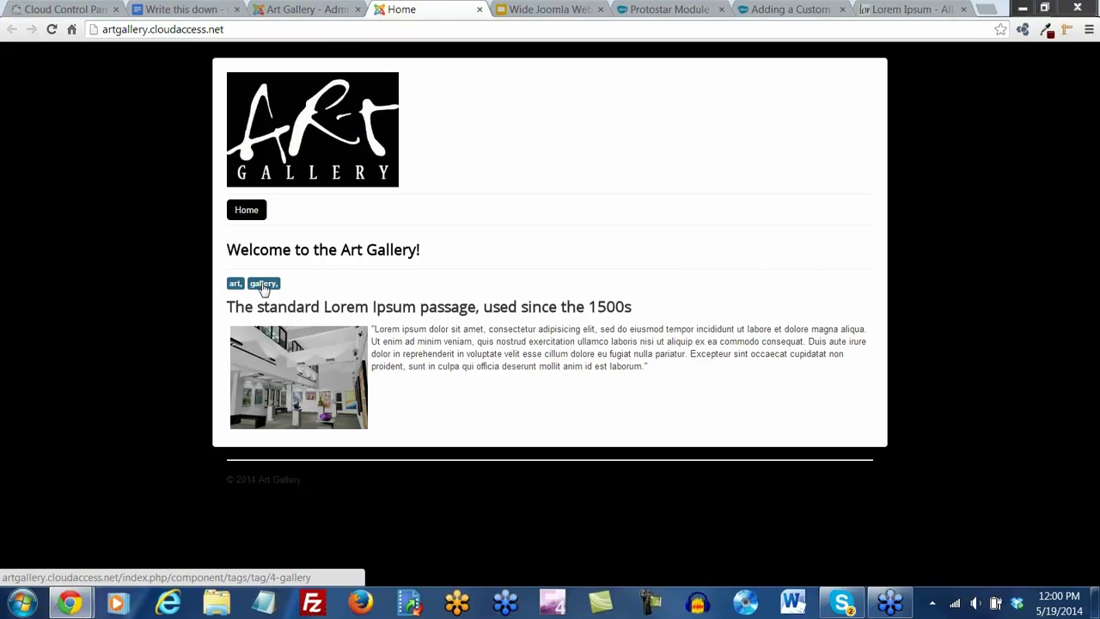
Save and close the Home menu item, then compare the Main Menu list with the front page
click(299, 11)
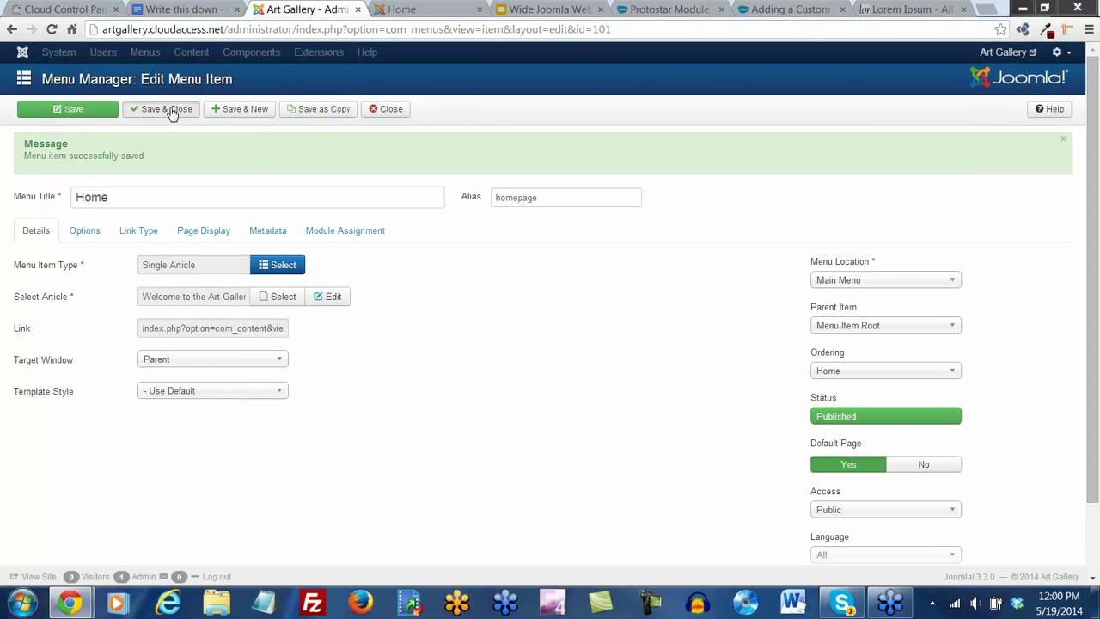
click(172, 112)
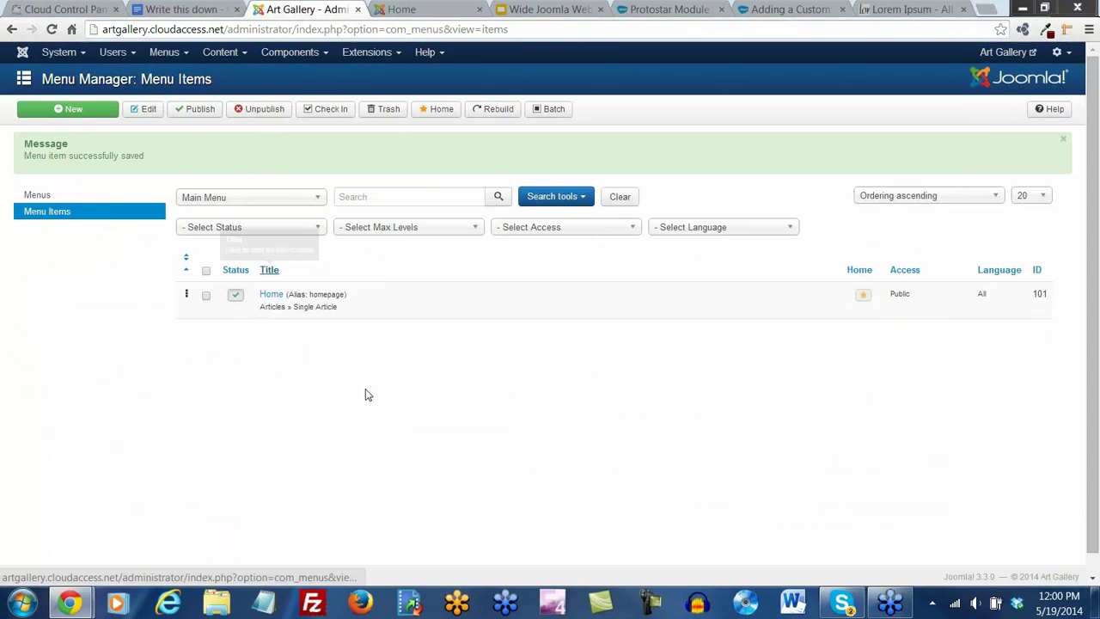
click(389, 8)
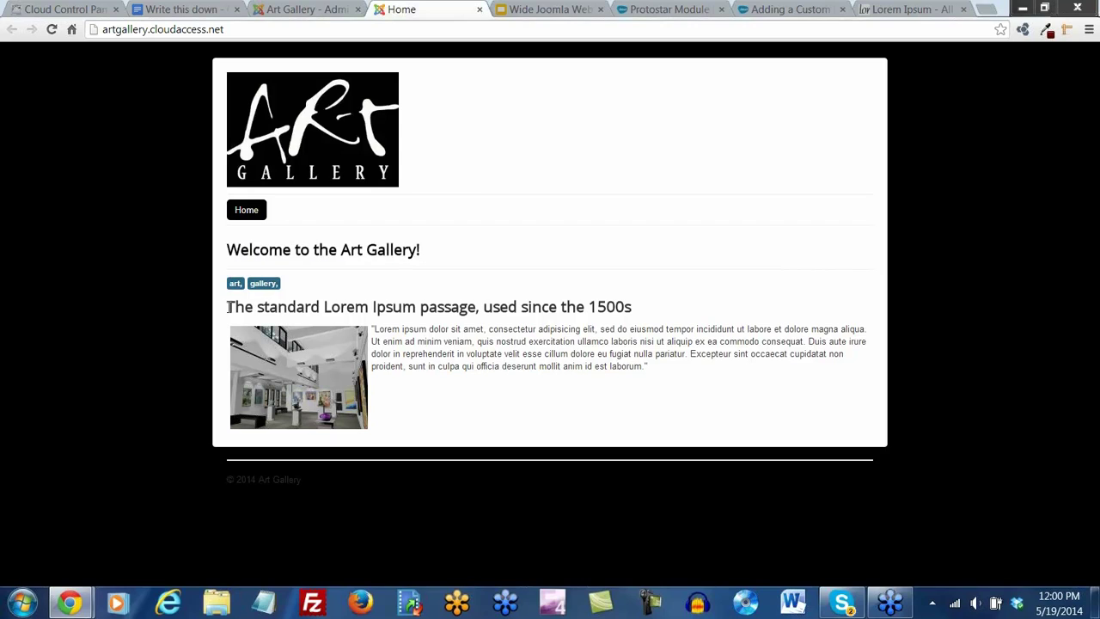
click(279, 11)
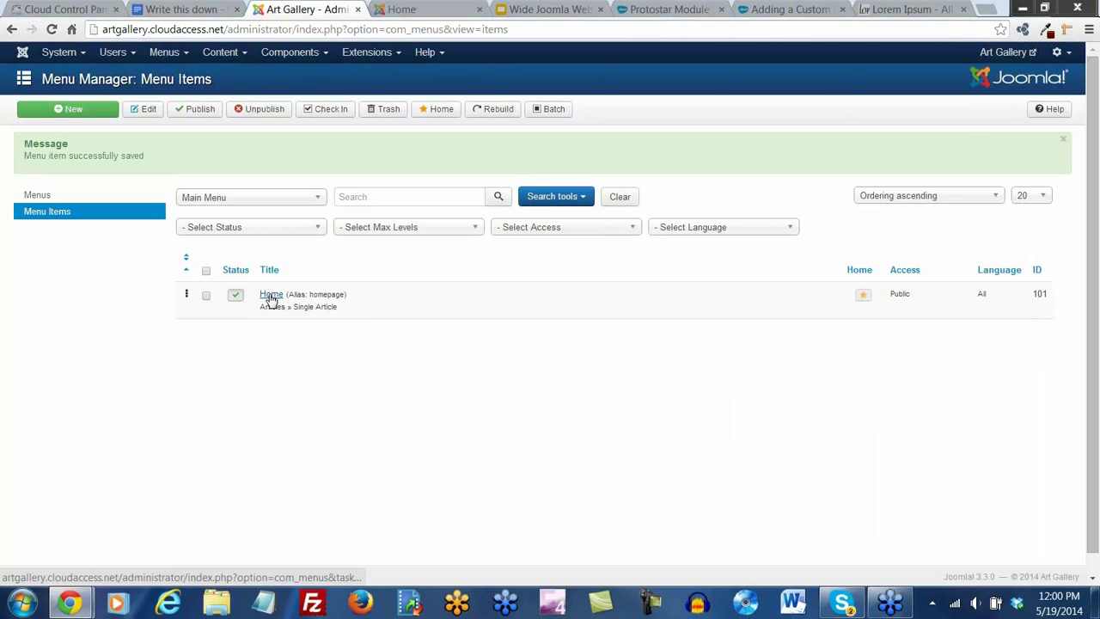
click(400, 10)
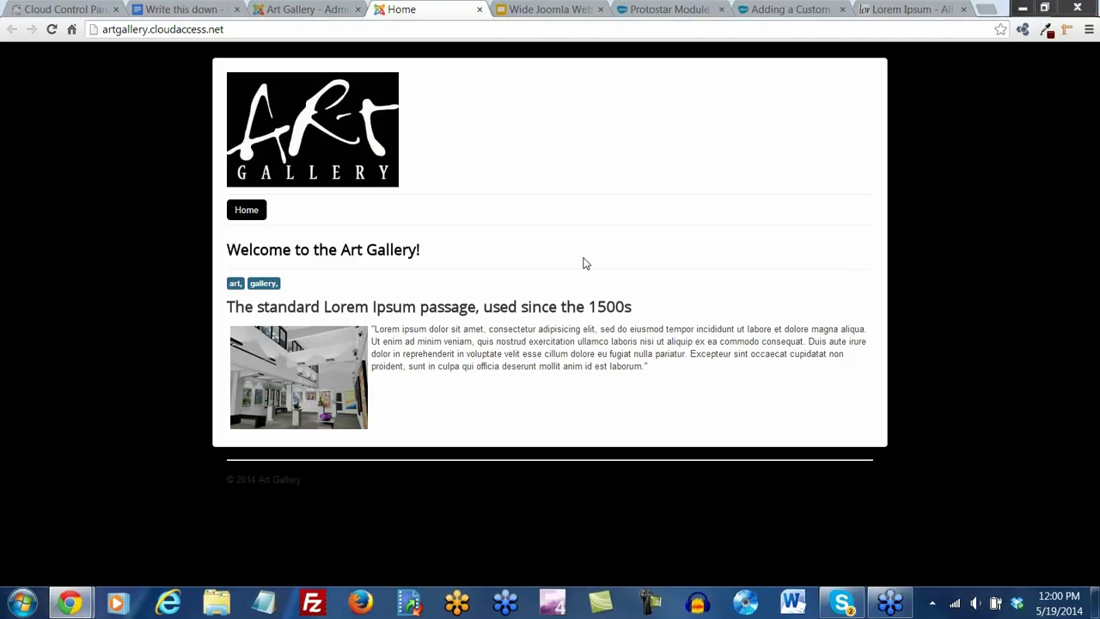
Scroll through the Protostar Module Map position diagram, then return to the Joomla Menu Items list
click(679, 8)
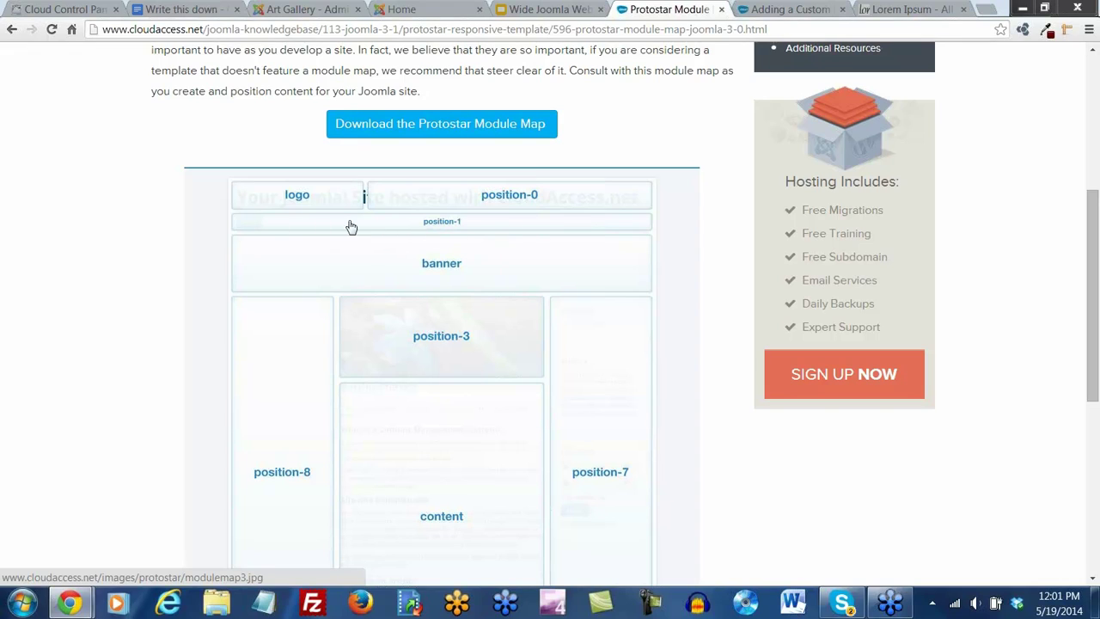
scroll(471, 491, down, 1)
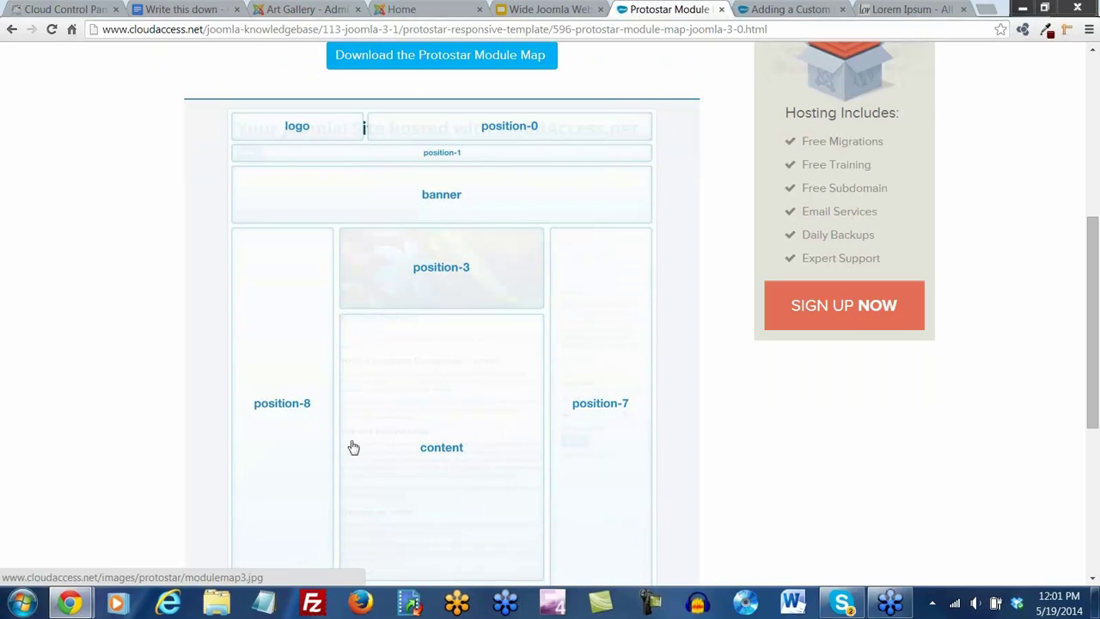
scroll(390, 501, up, 3)
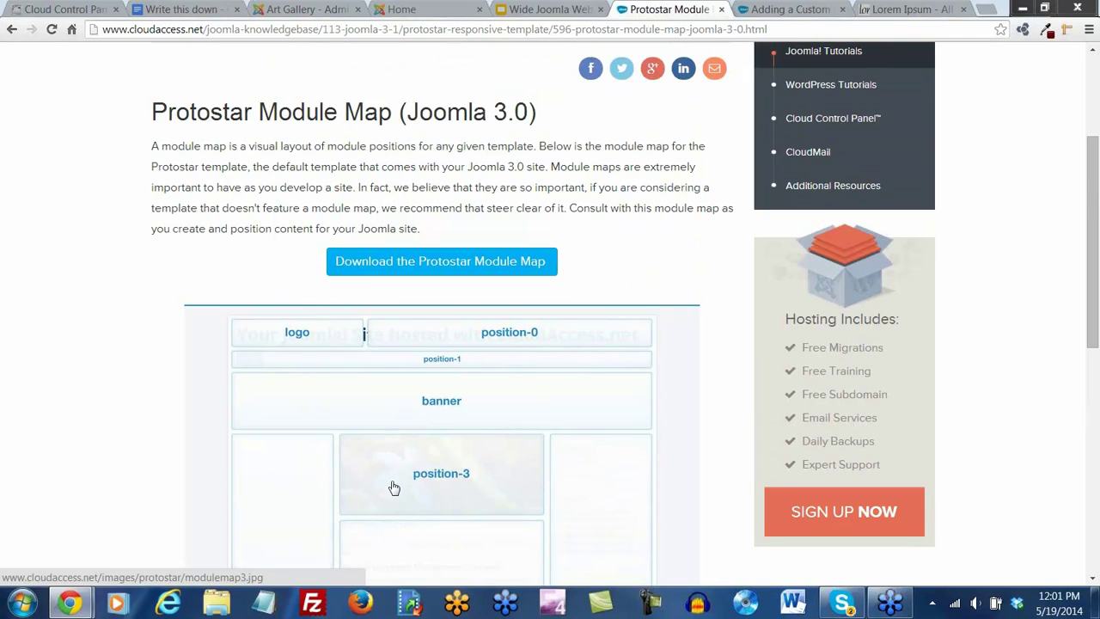
scroll(393, 495, down, 2)
click(297, 12)
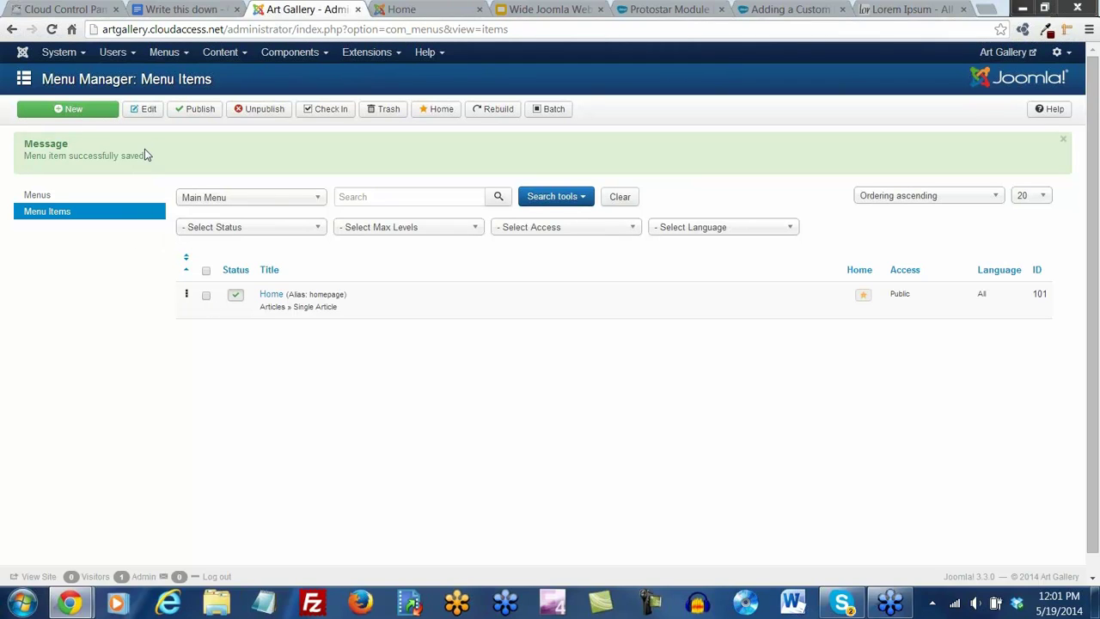
Go to the Module Manager by way of the Control Panel and Extensions menu
click(82, 53)
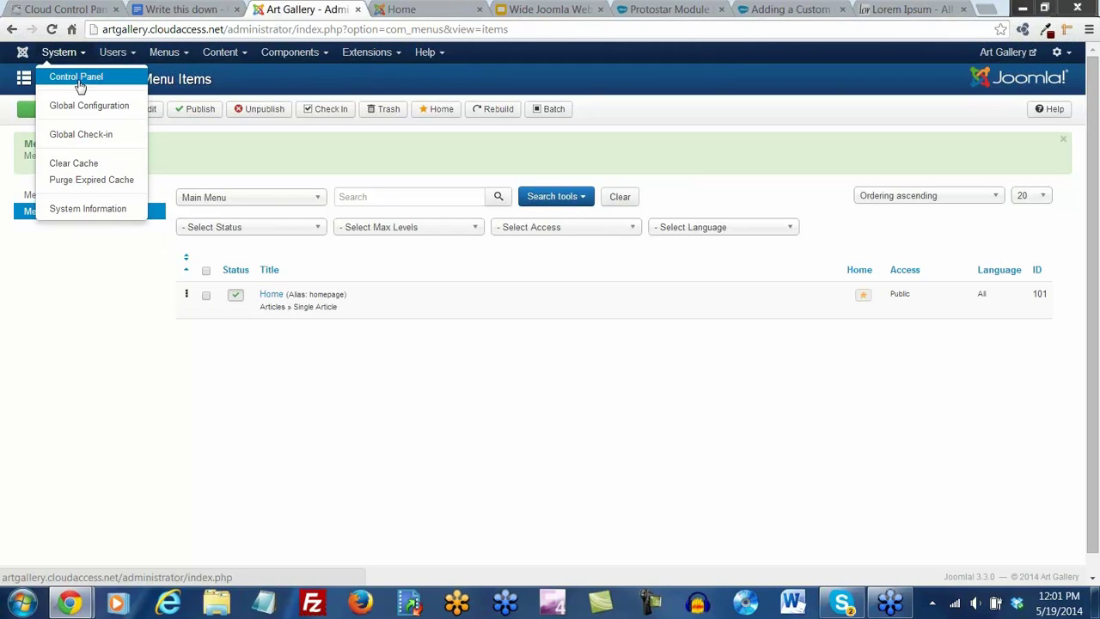
click(77, 80)
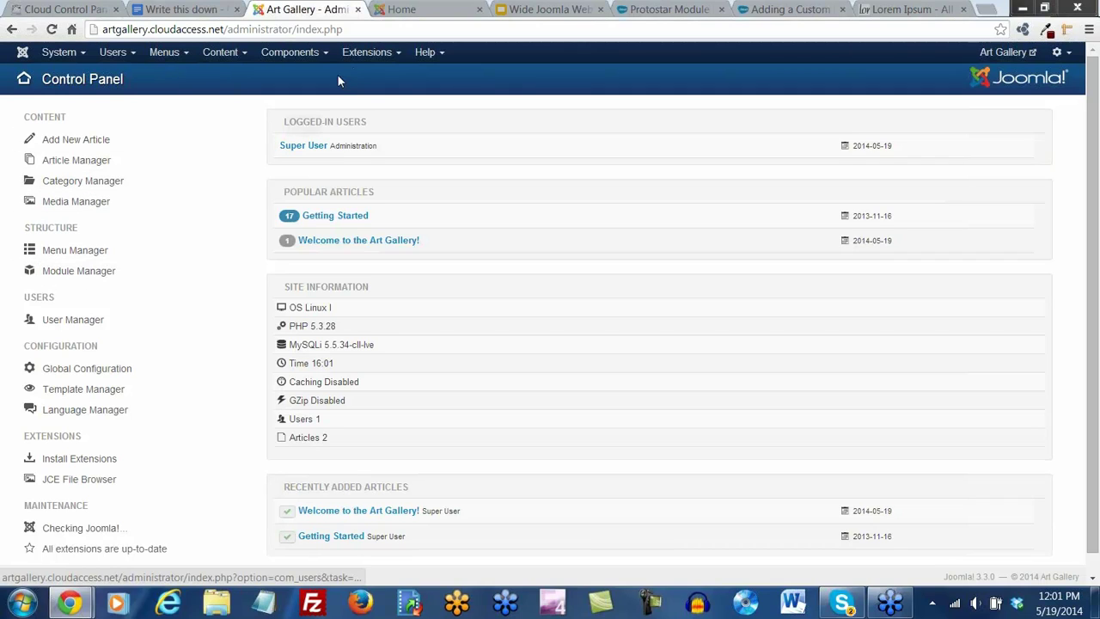
click(365, 57)
click(383, 106)
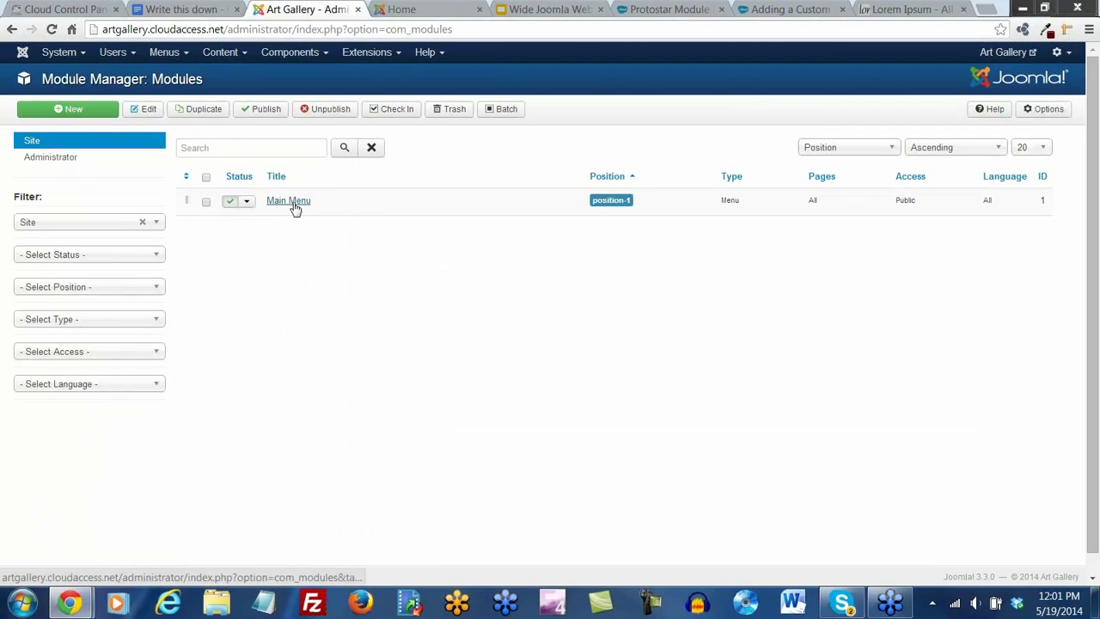
Start a new site module and choose Custom HTML from the module type list
click(74, 112)
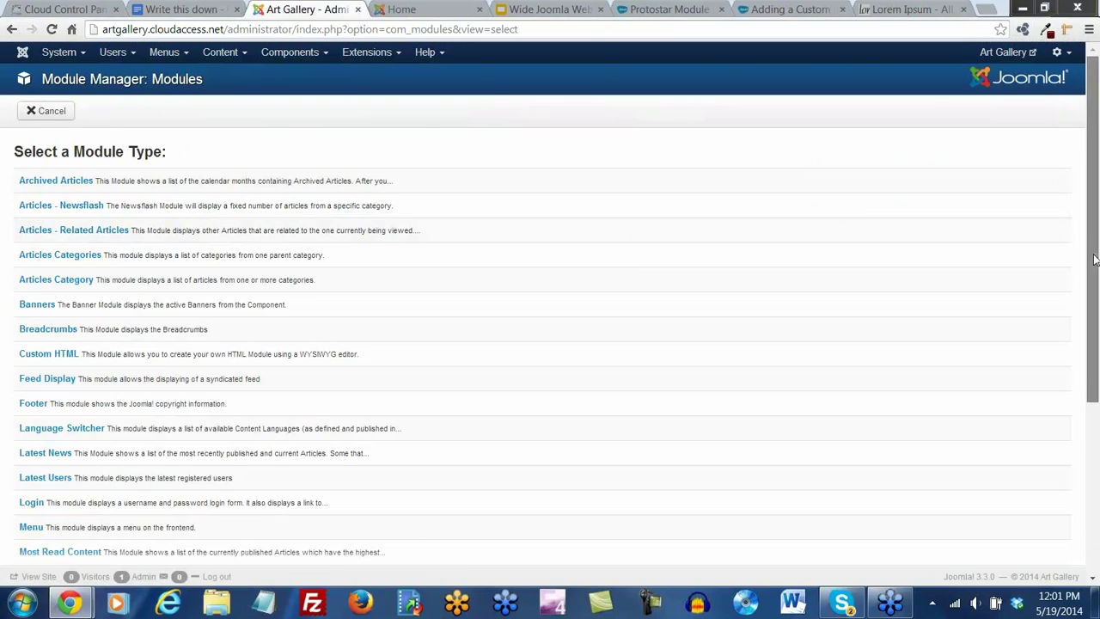
drag(1093, 262, 1096, 283)
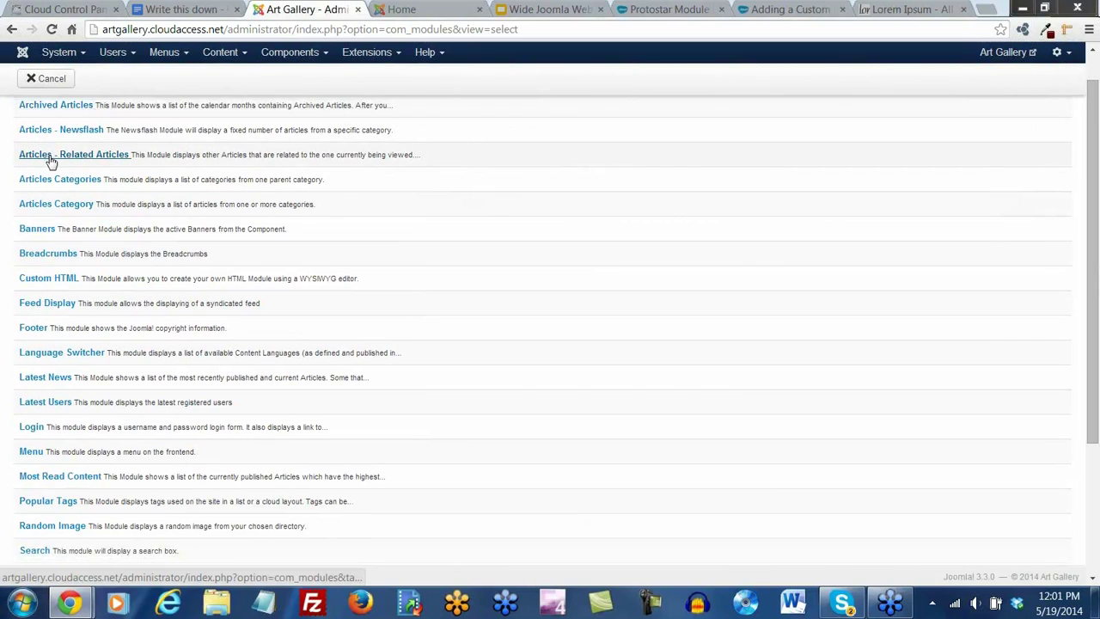
scroll(40, 255, down, 2)
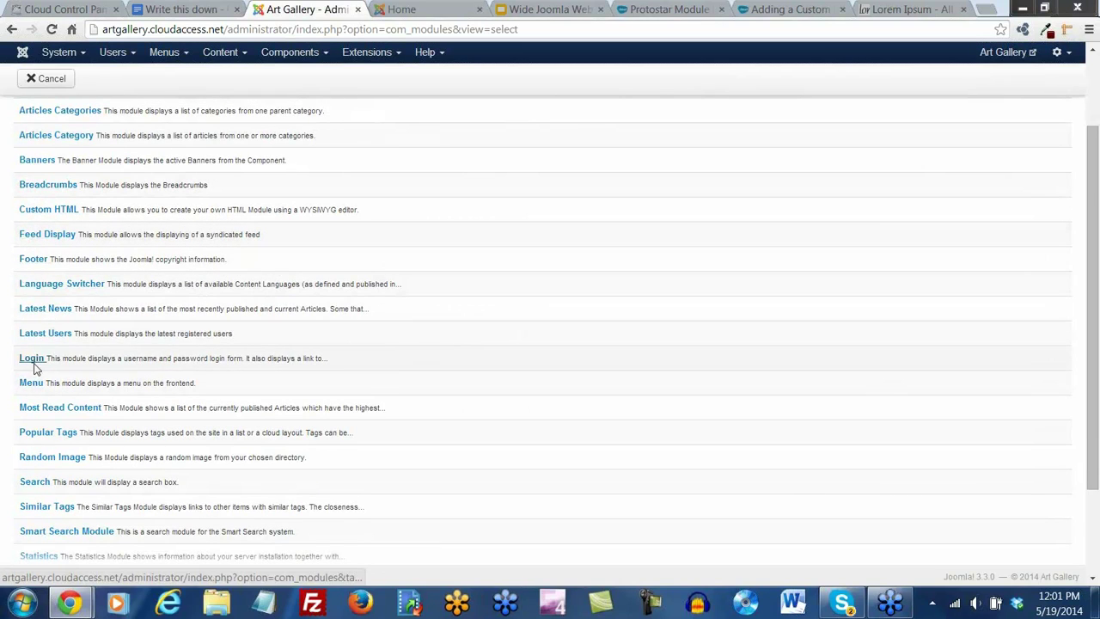
scroll(100, 376, down, 2)
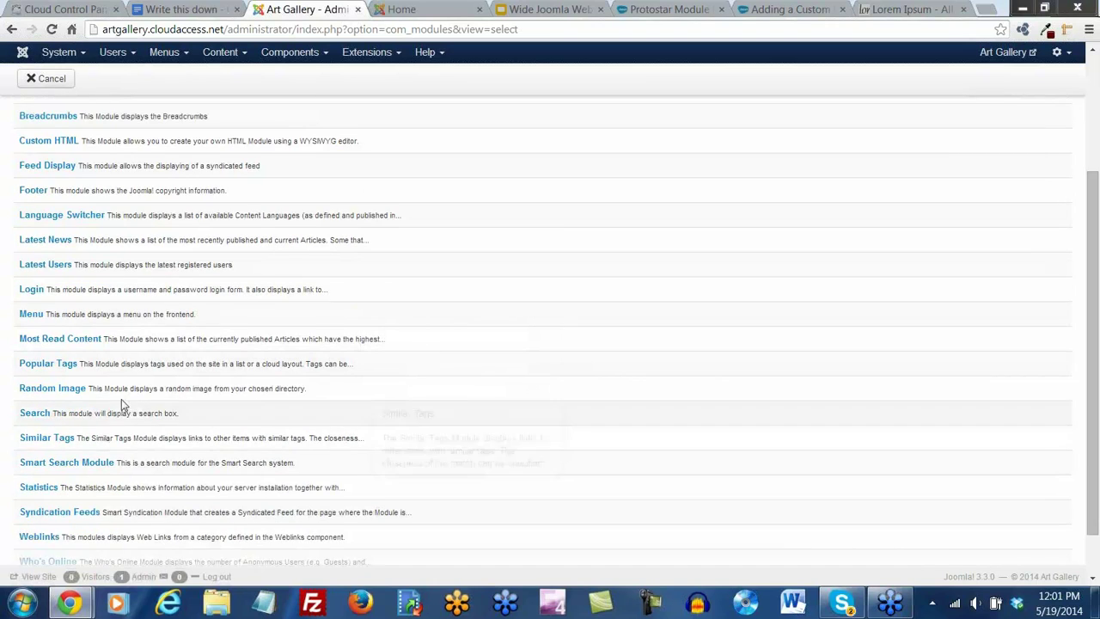
scroll(118, 409, up, 4)
scroll(200, 375, up, 2)
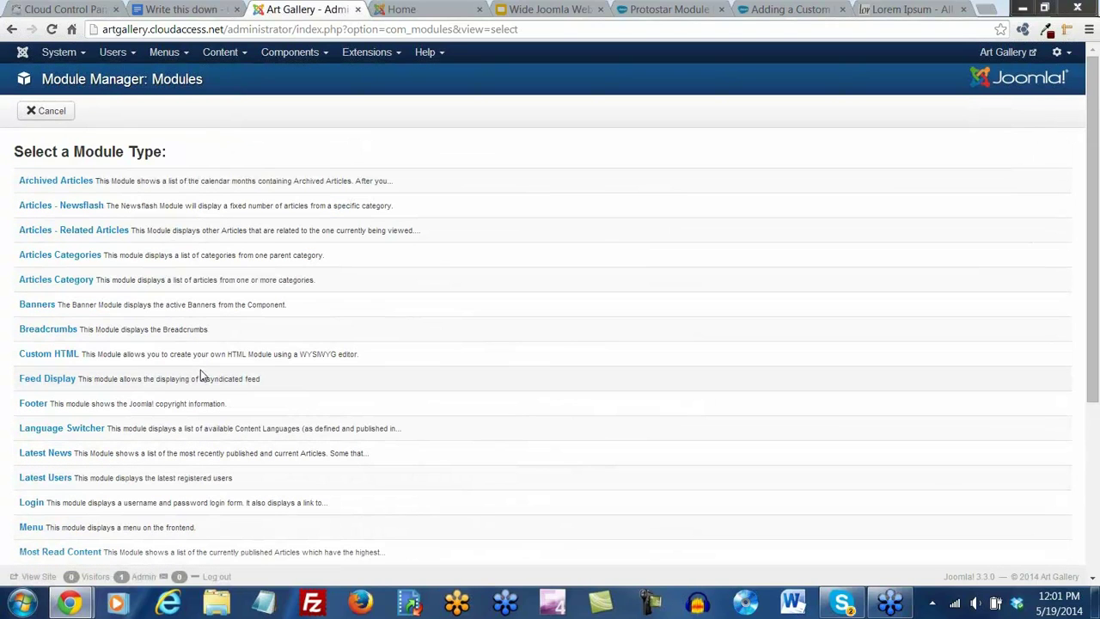
scroll(200, 376, down, 3)
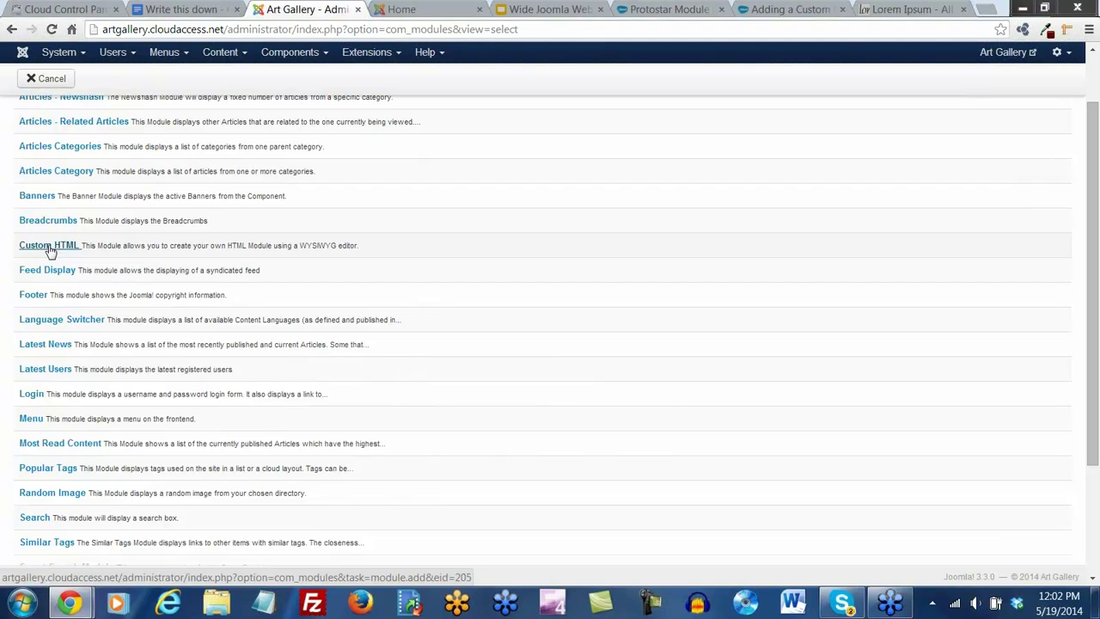
click(50, 248)
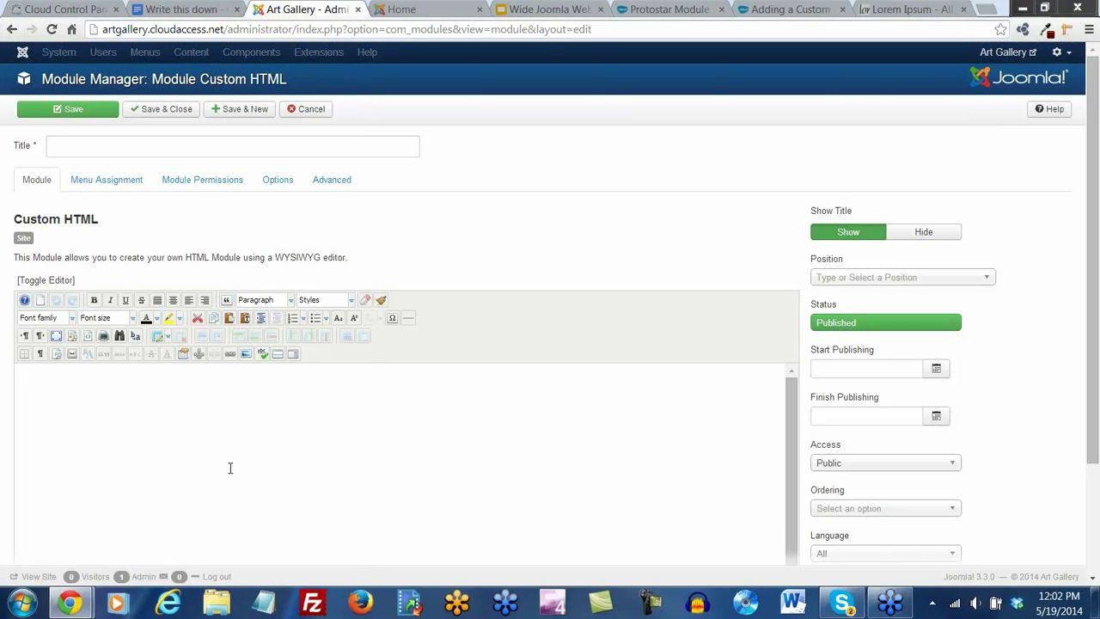
Title the new module 'Art Gallery Banner'
click(88, 147)
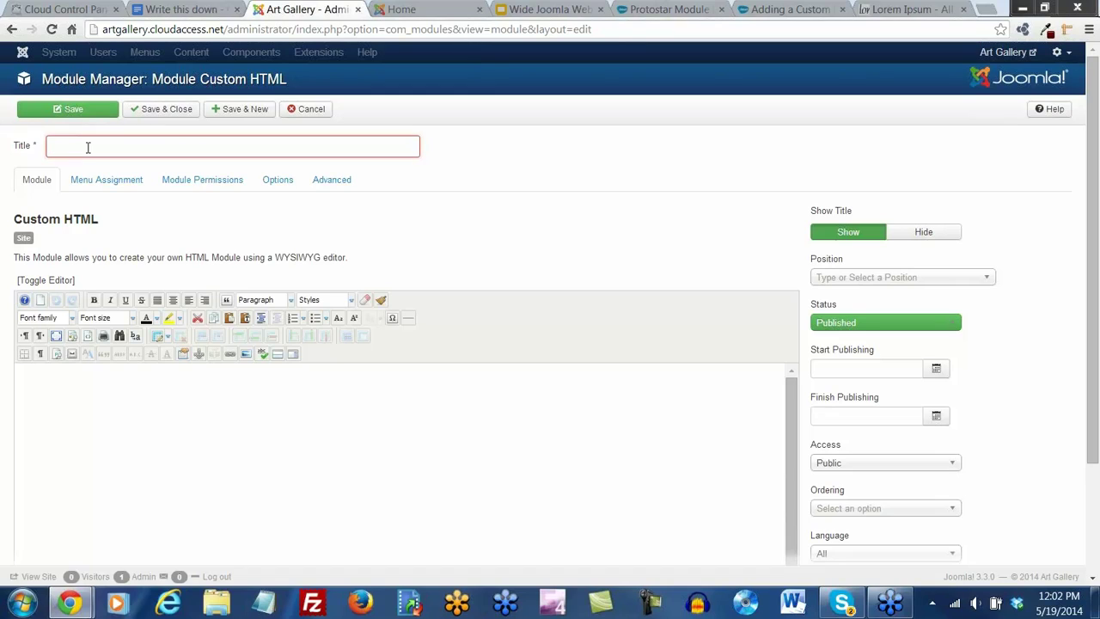
text(Banner)
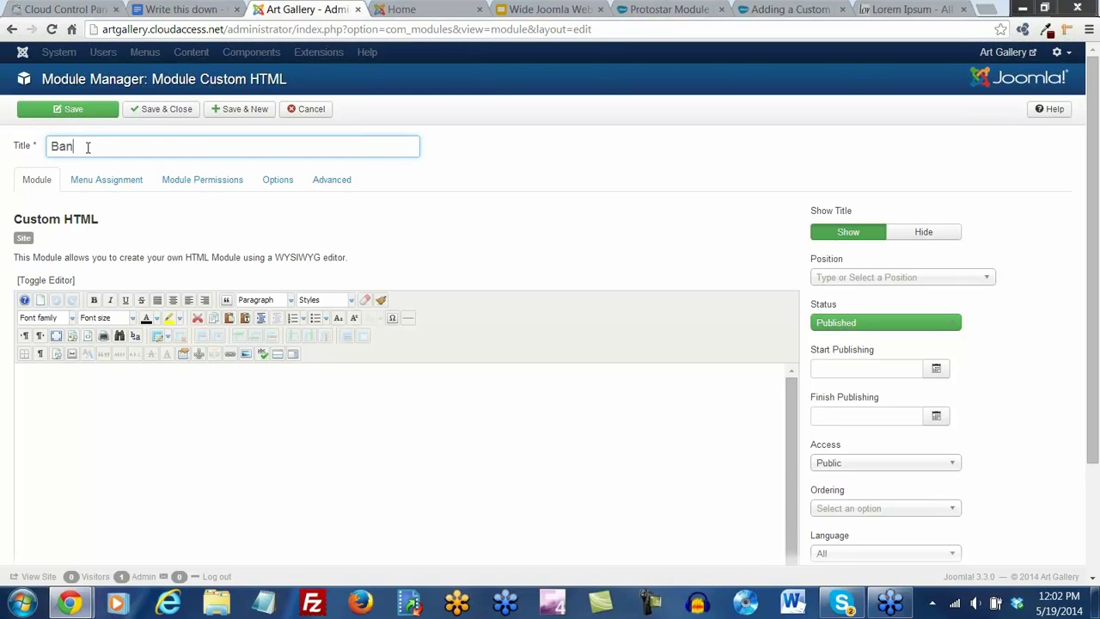
key(BackSpace)
key(BackSpace)
key(BackSpace)
key(BackSpace)
key(BackSpace)
key(BackSpace)
text(Art Gallery Banner)
Upload artbanner5.jpg through the image manager and insert it into the module content
click(109, 421)
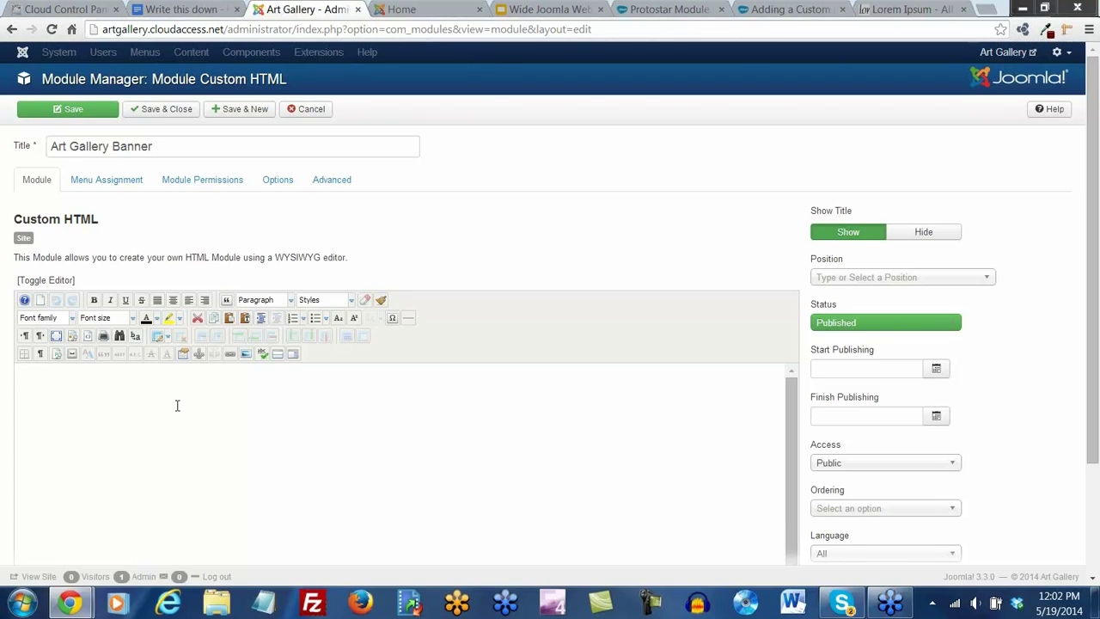
click(245, 354)
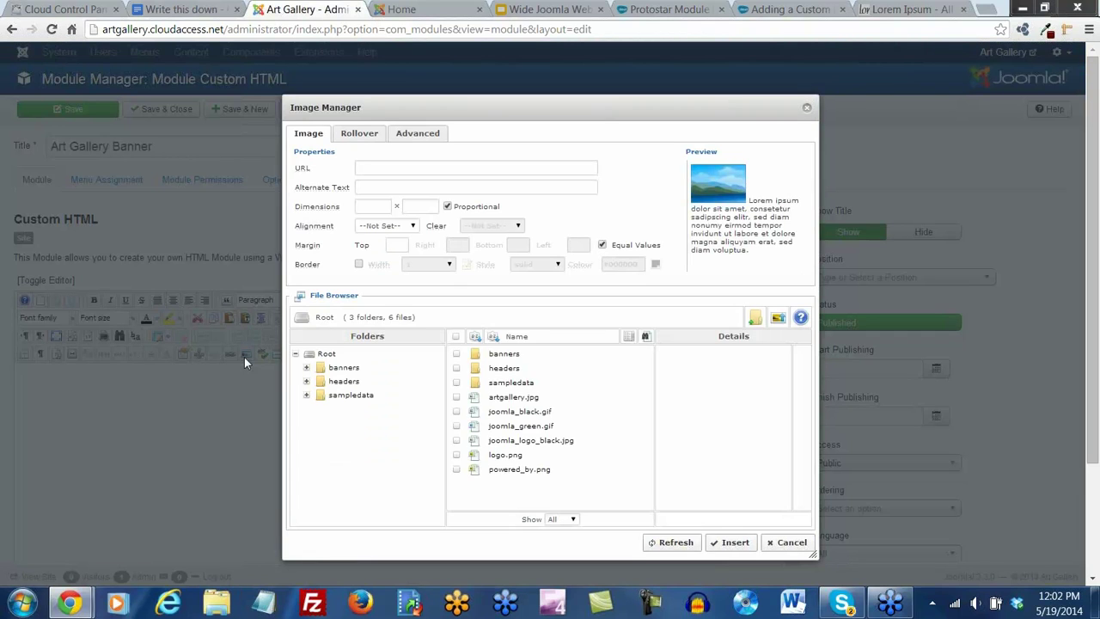
click(778, 321)
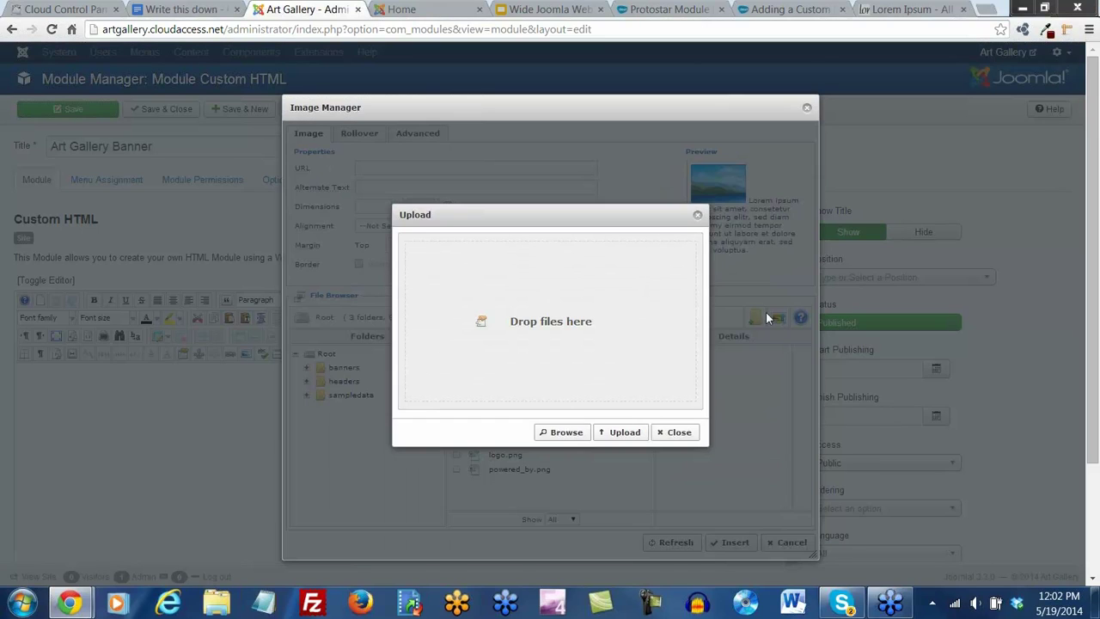
click(567, 433)
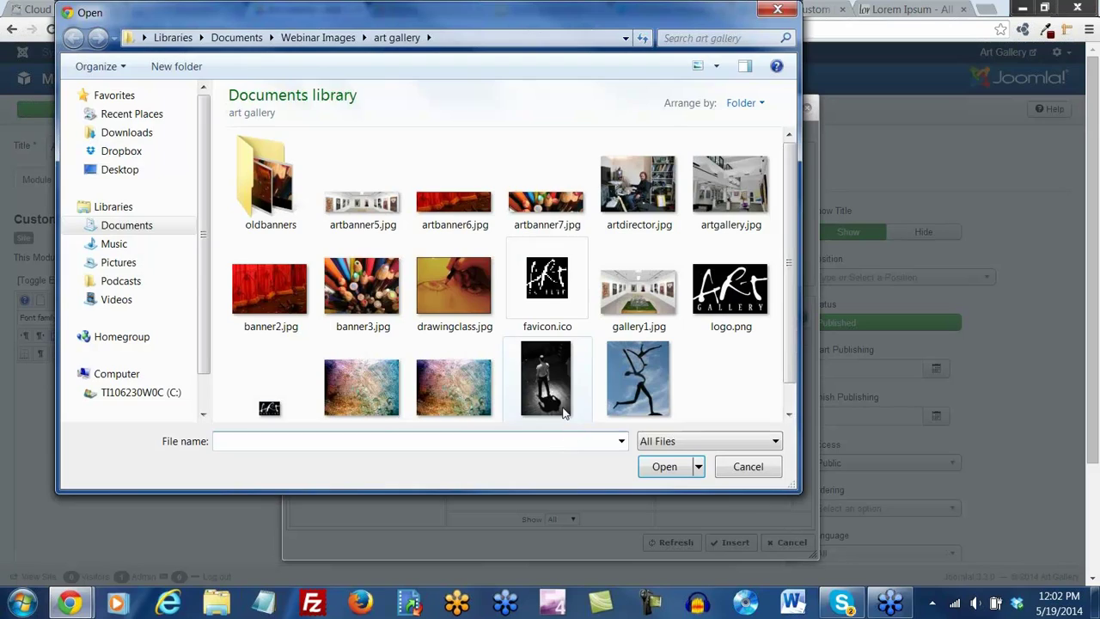
double_click(365, 209)
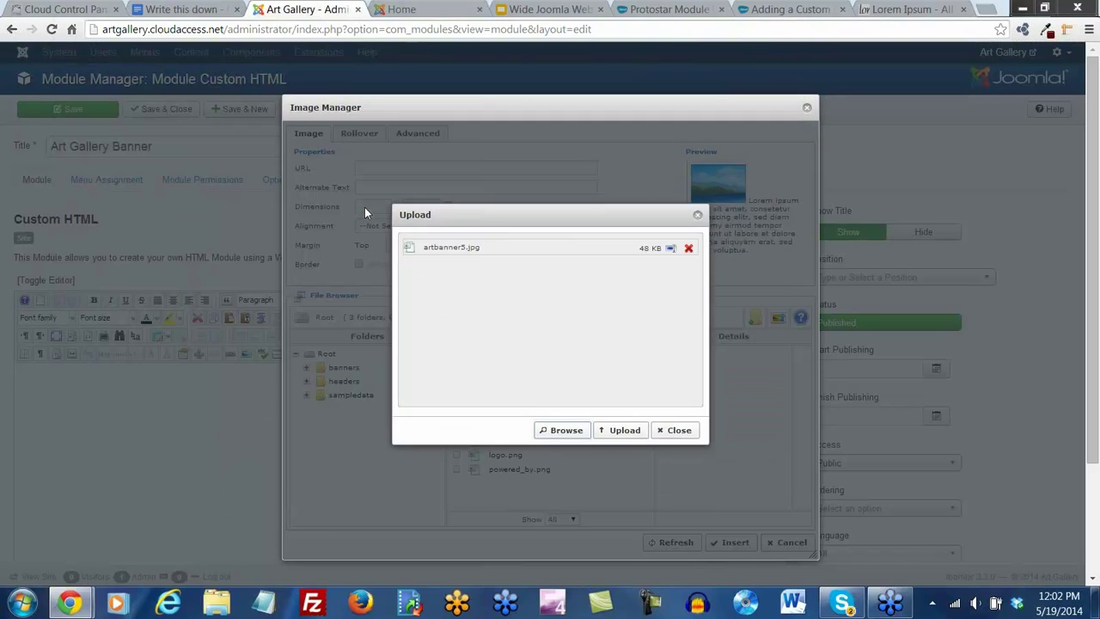
click(626, 433)
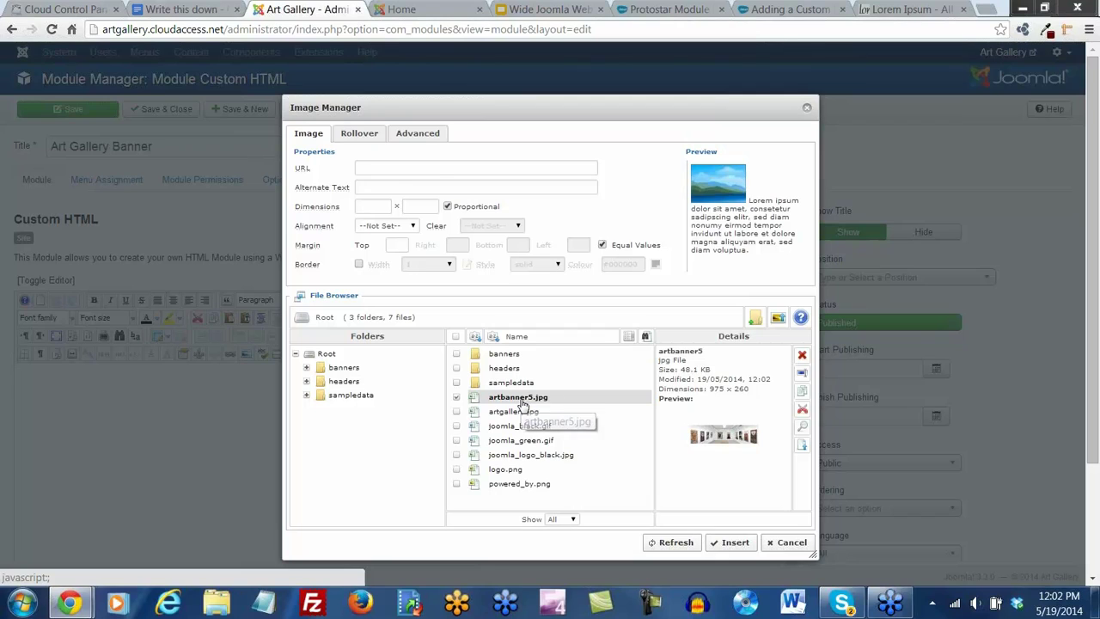
click(521, 400)
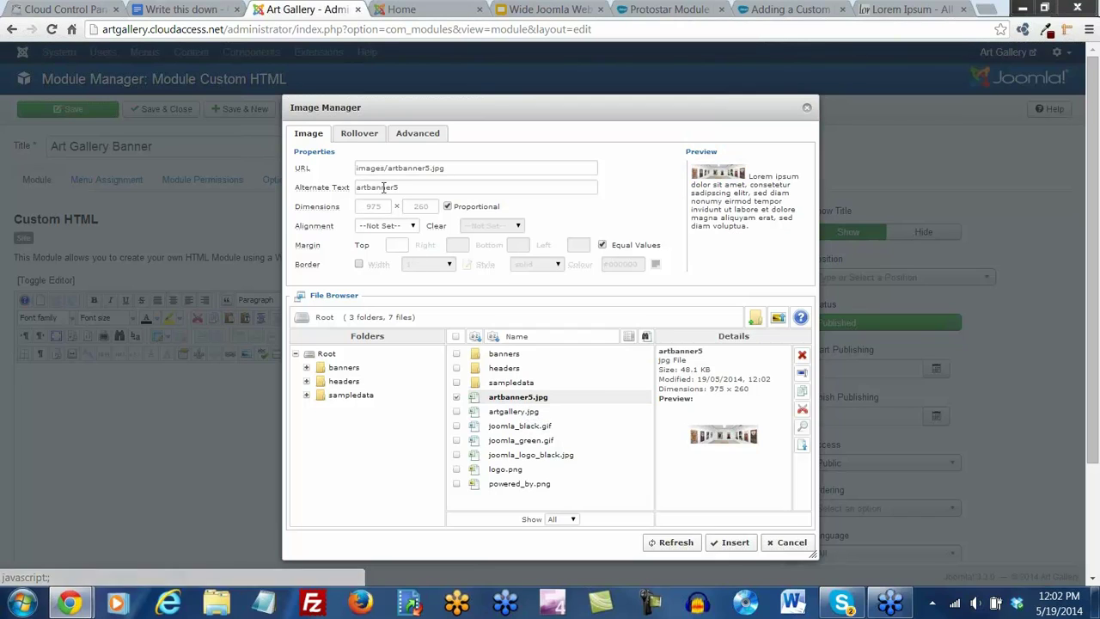
click(733, 542)
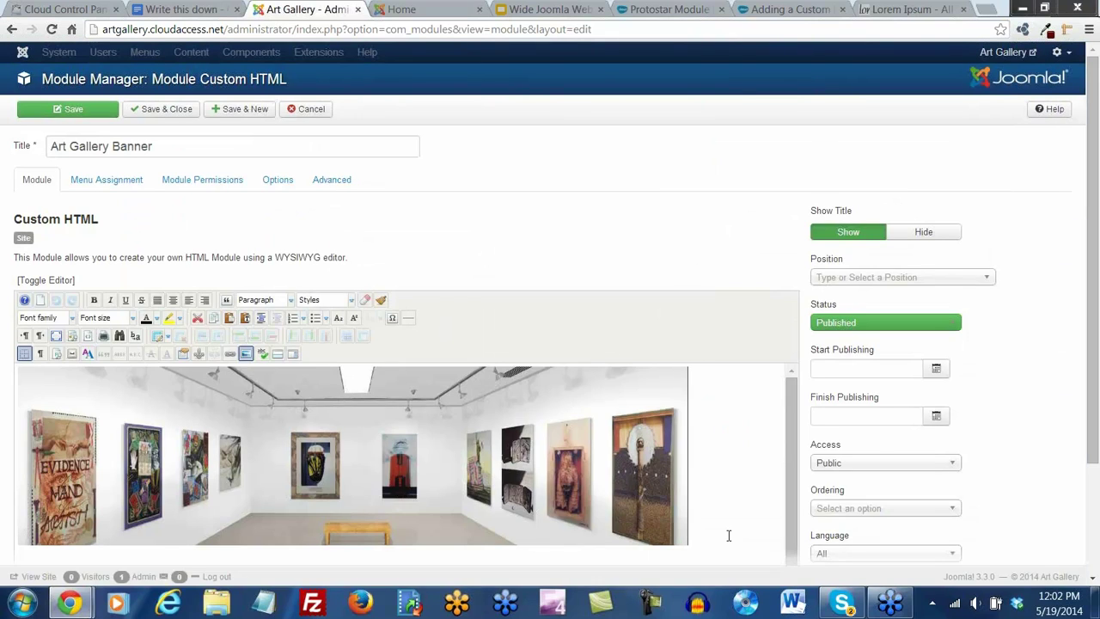
Save the Art Gallery Banner module and check the reloaded front page for it
click(74, 111)
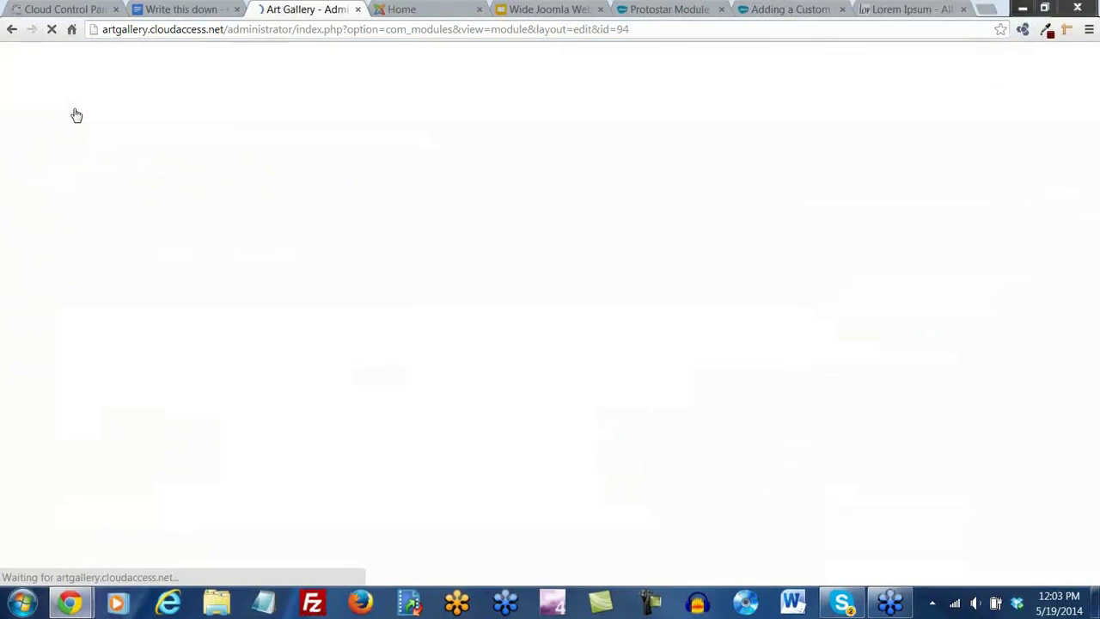
click(402, 10)
click(52, 36)
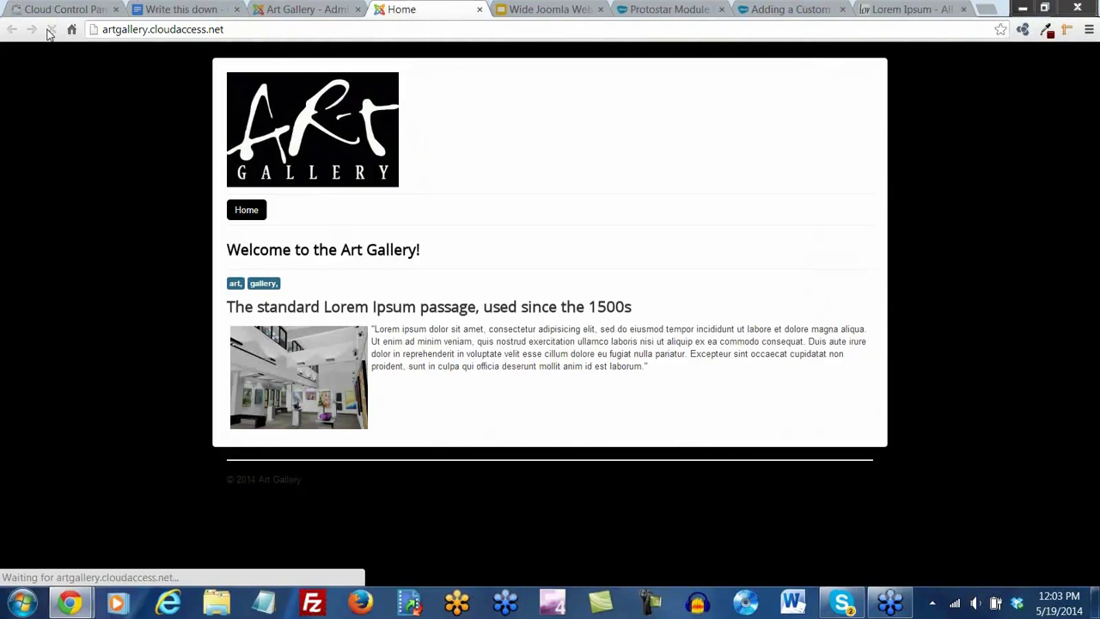
click(304, 10)
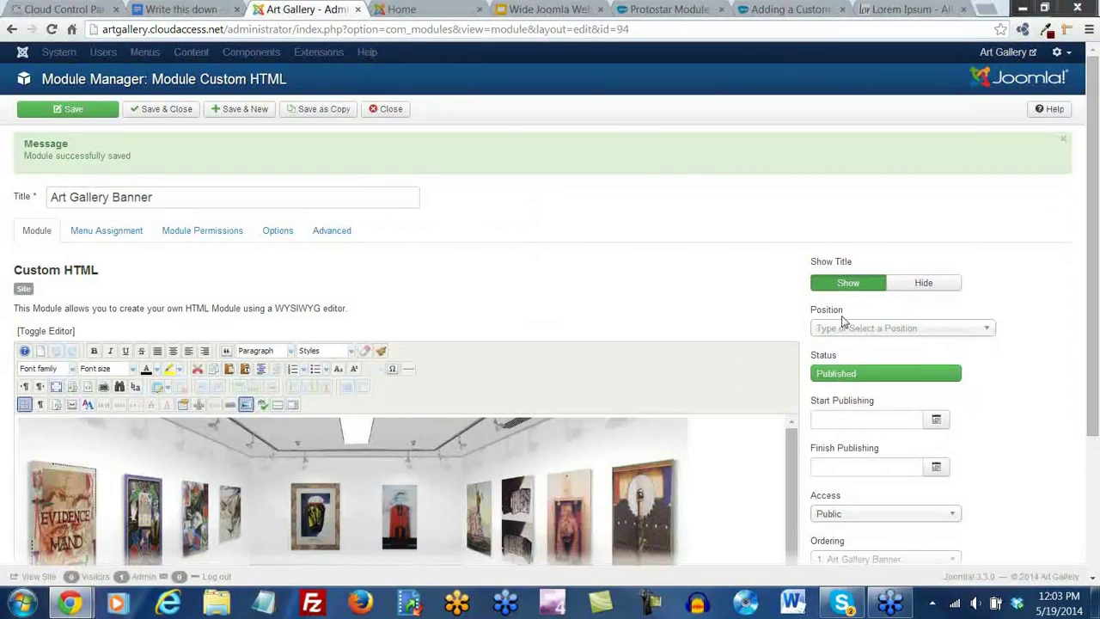
click(989, 332)
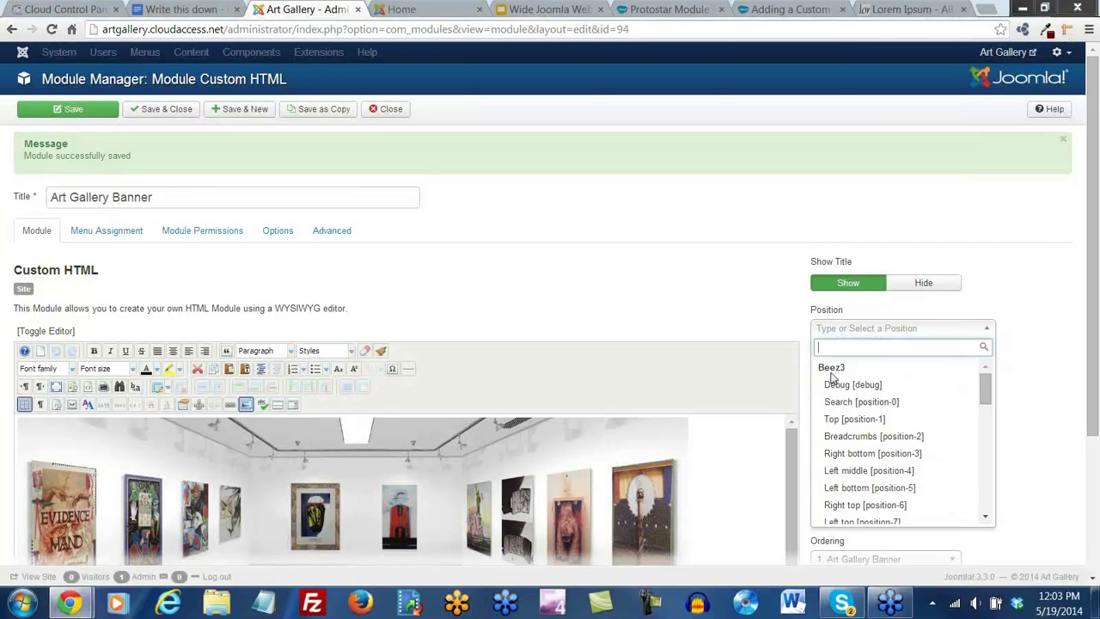
Put the module in the Protostar Banner [banner] position, save, and view the banner on the front page
scroll(831, 378, down, 2)
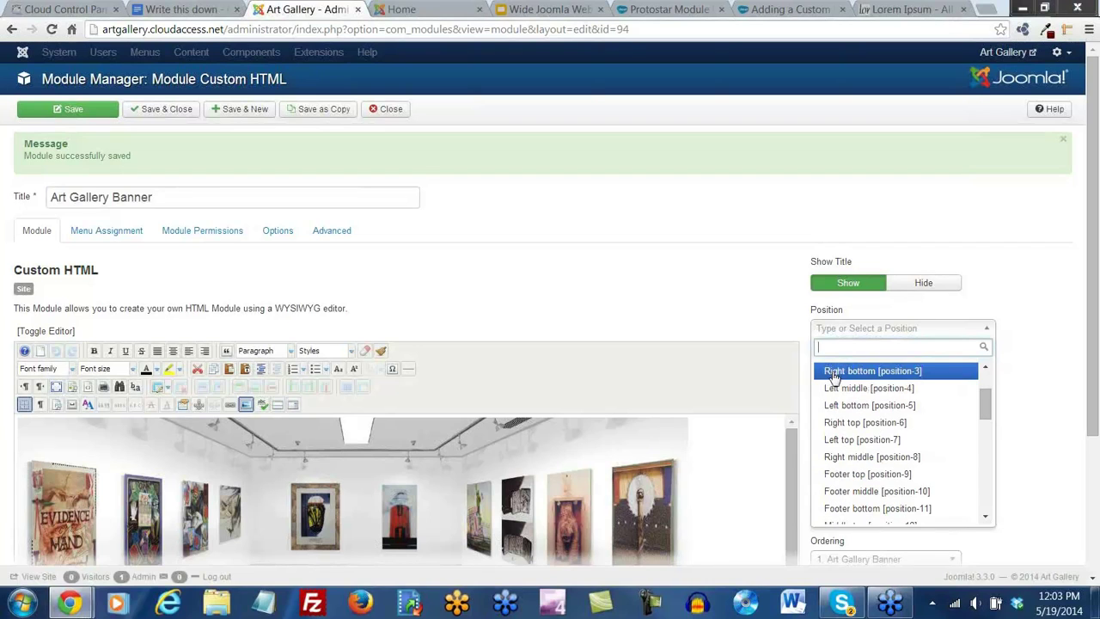
scroll(834, 379, up, 2)
drag(987, 389, 998, 453)
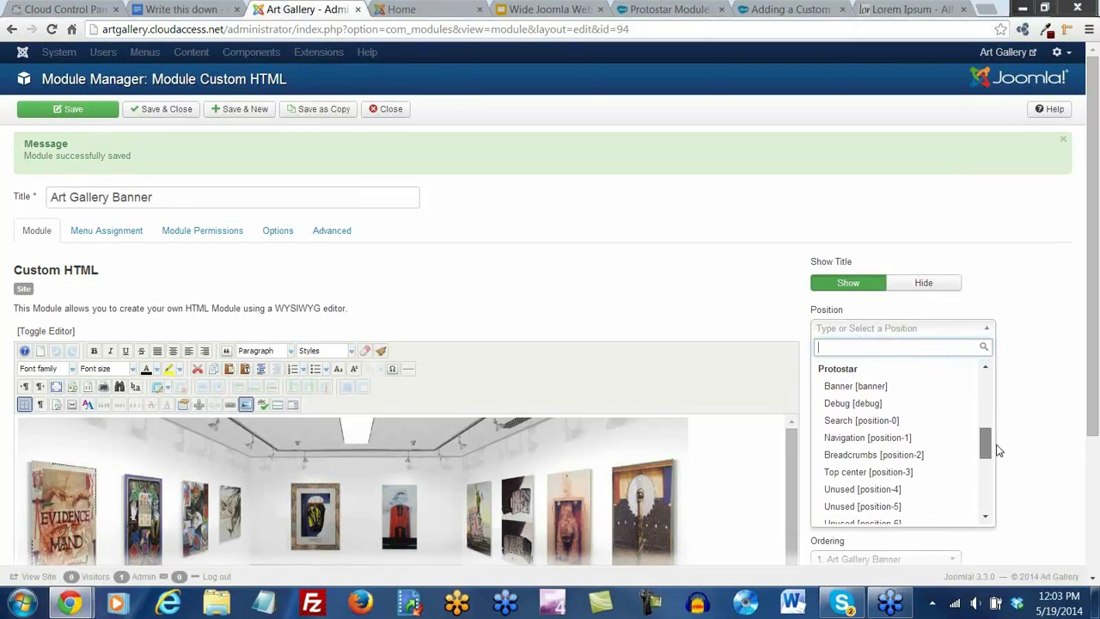
click(858, 386)
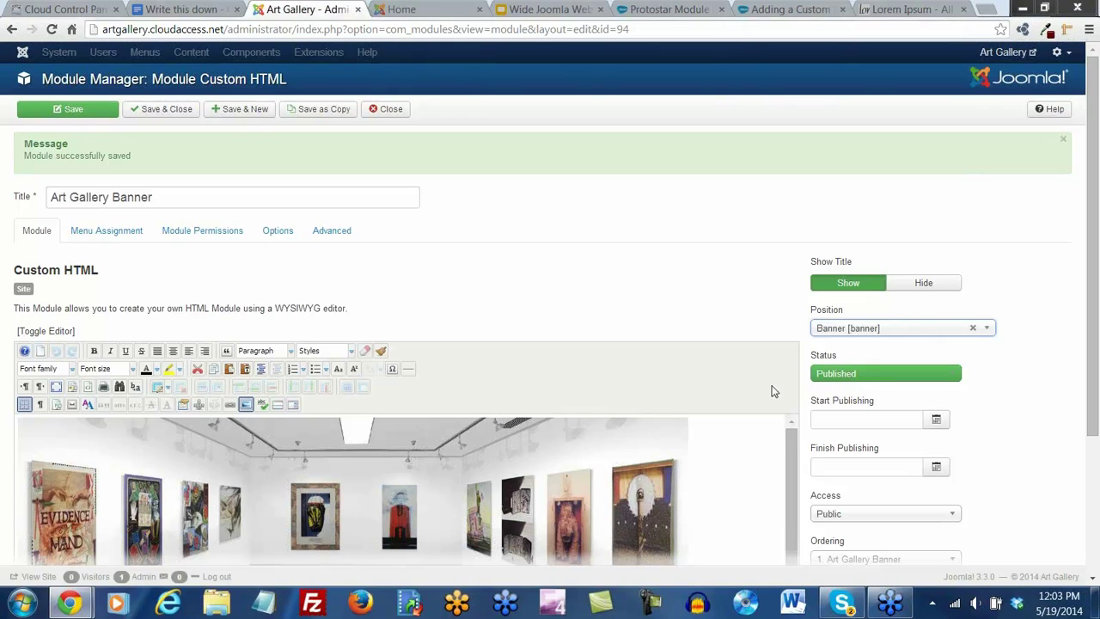
click(71, 112)
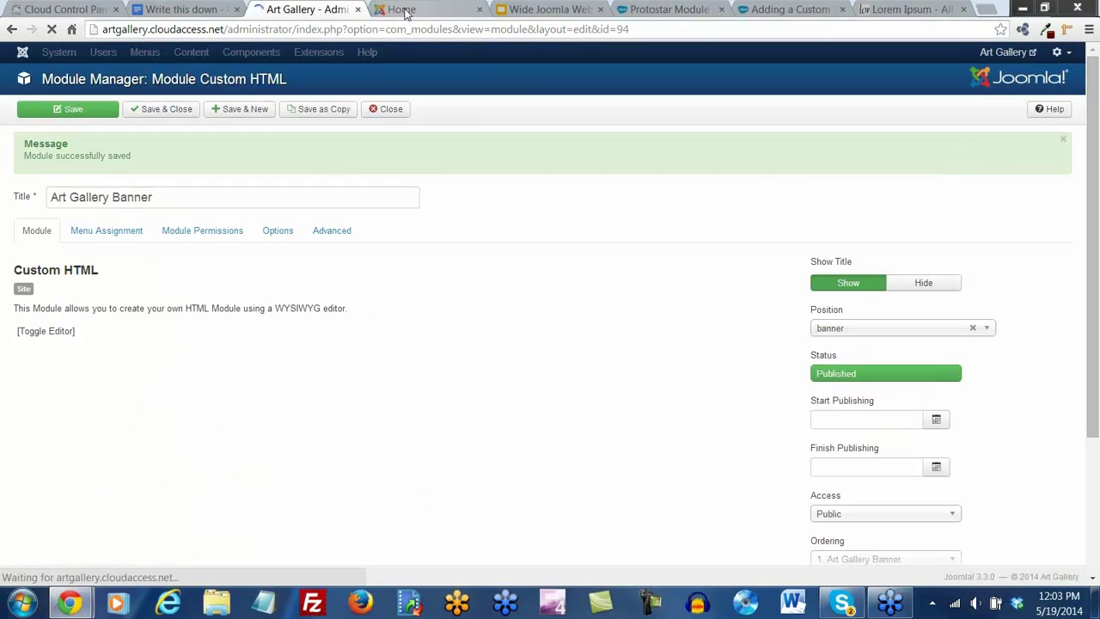
click(404, 10)
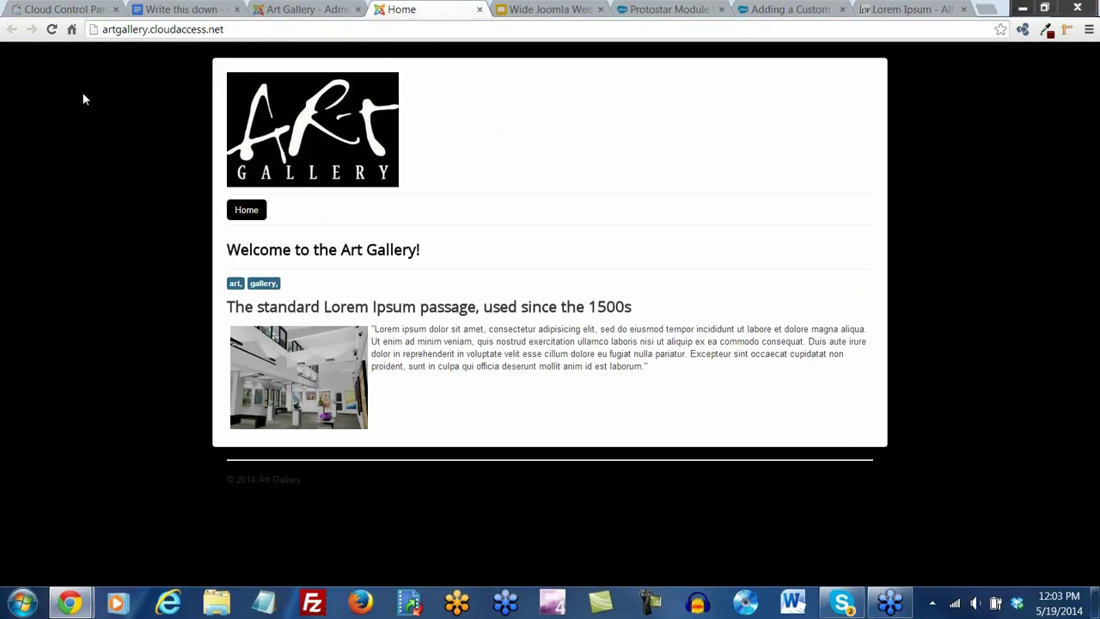
click(52, 30)
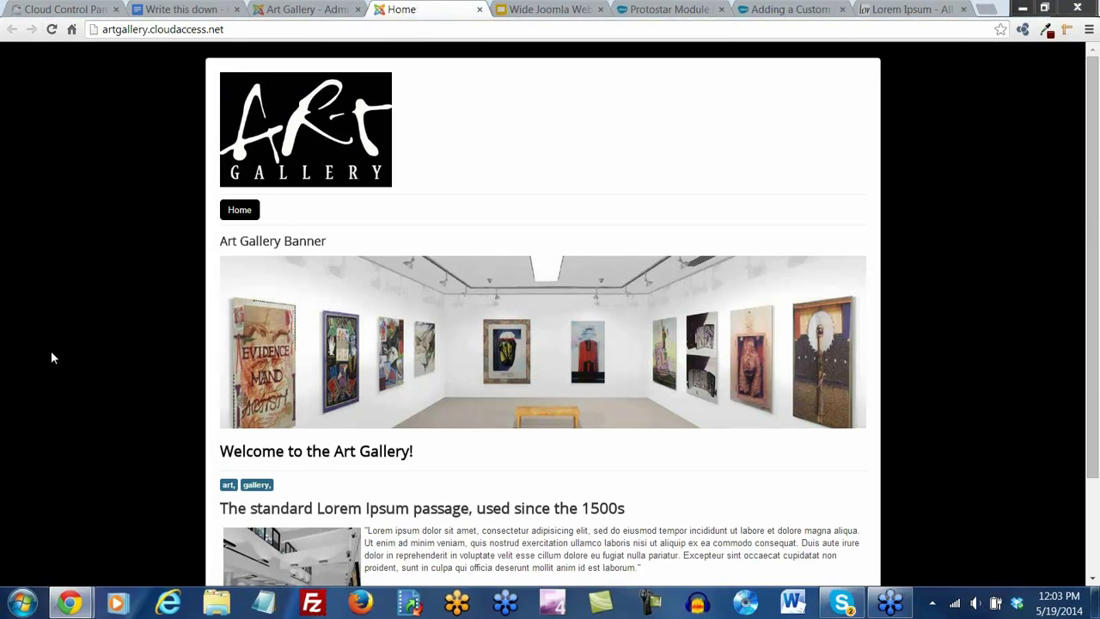
drag(328, 244, 175, 257)
click(239, 241)
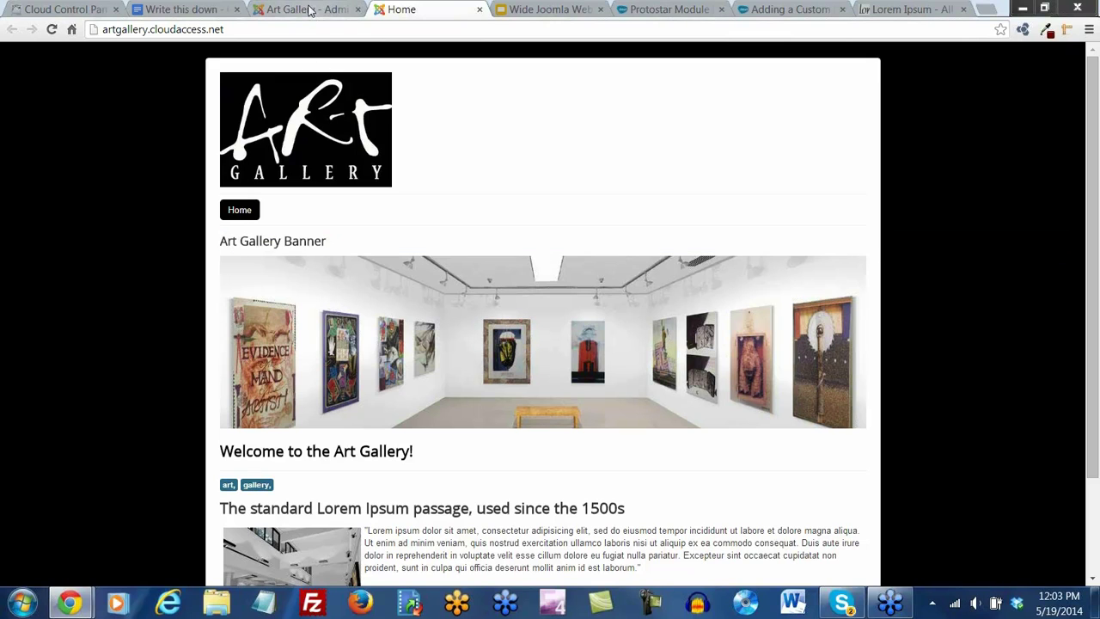
click(309, 9)
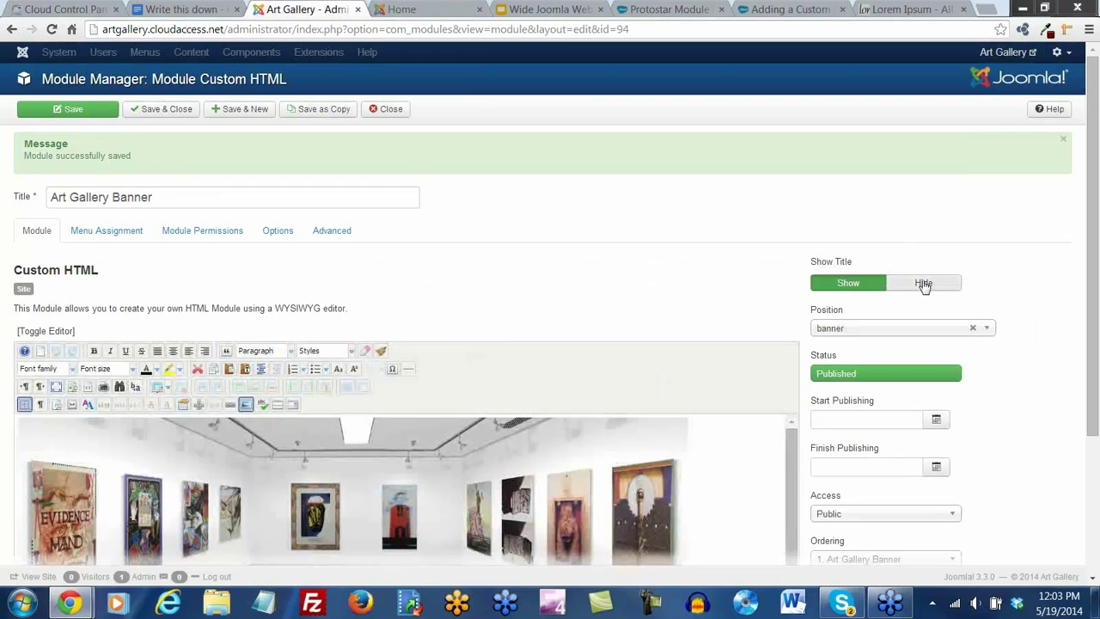
Set Show Title to Hide, save, and confirm the front page shows only the banner image
click(924, 286)
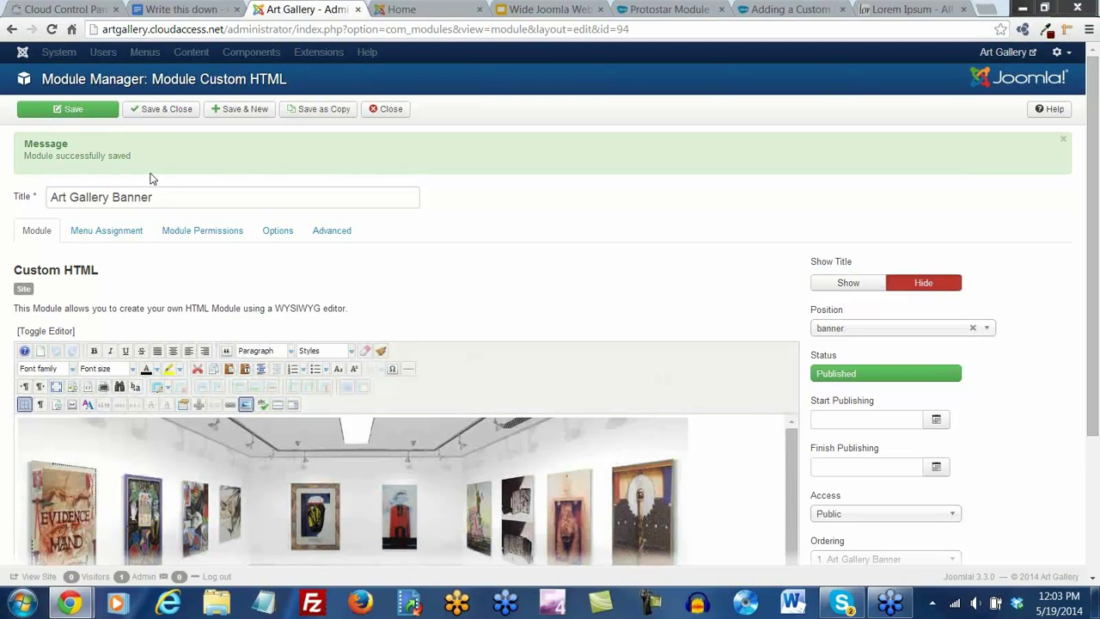
click(93, 116)
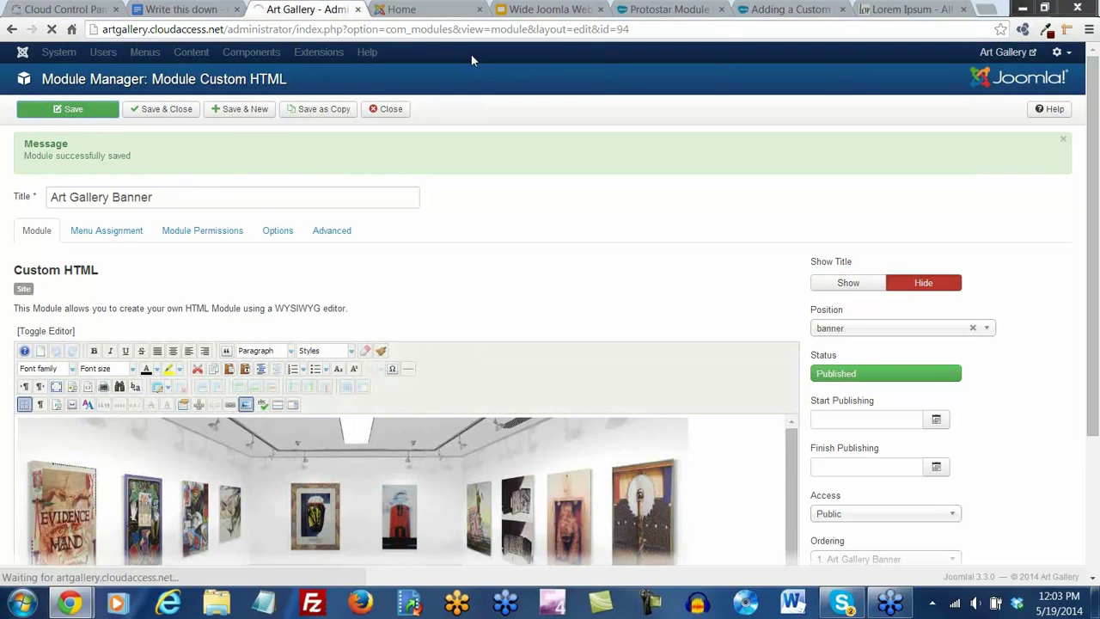
click(397, 10)
click(52, 30)
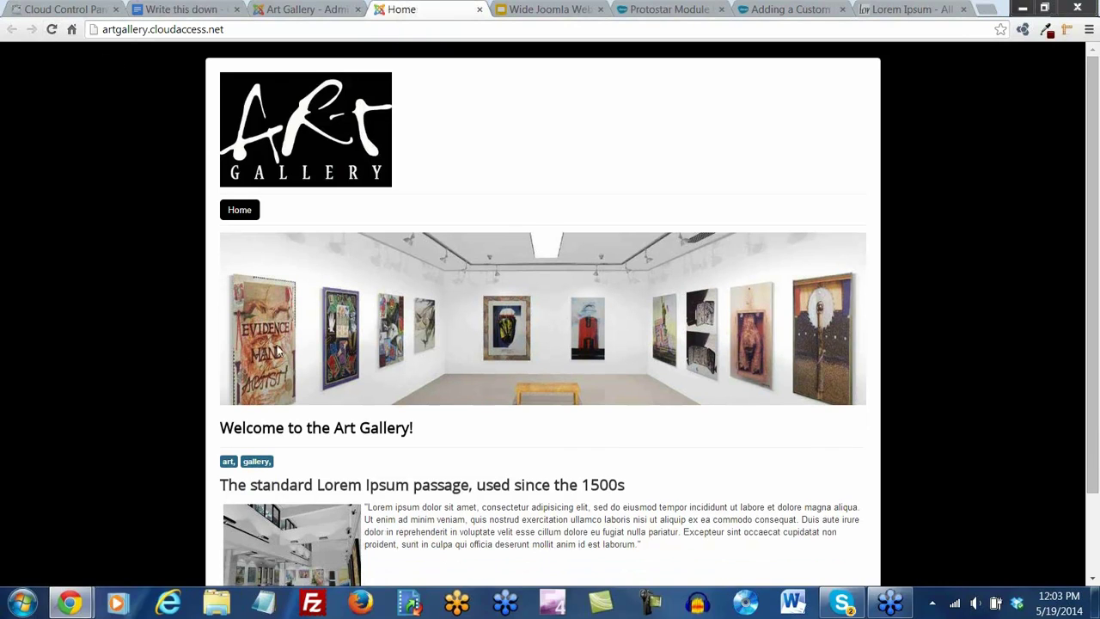
scroll(860, 447, down, 1)
scroll(864, 448, up, 1)
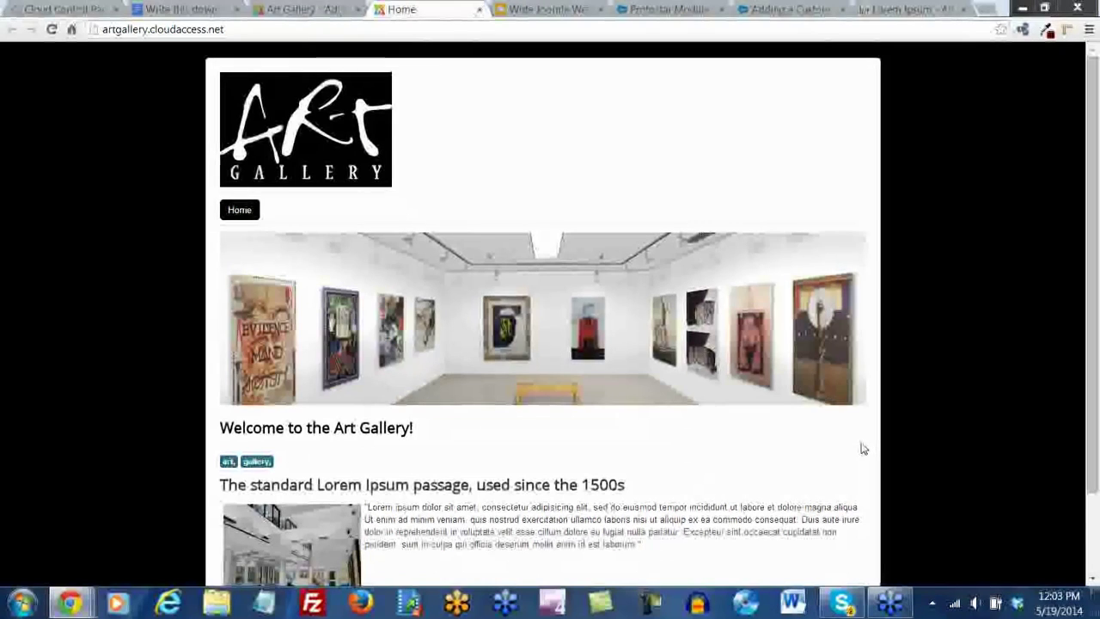
scroll(864, 448, down, 1)
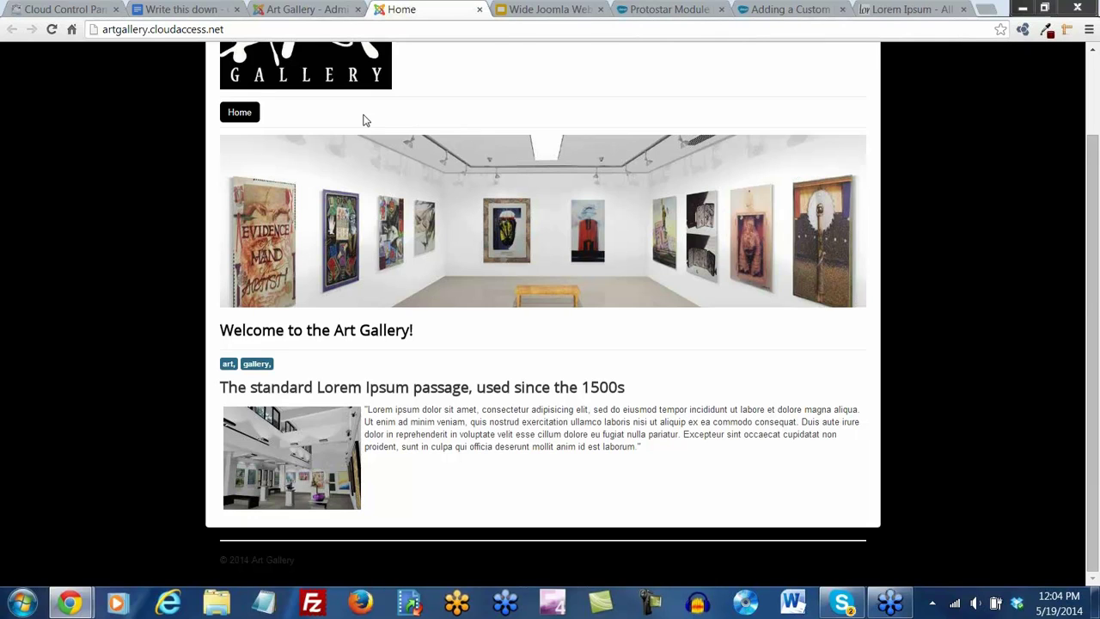
click(307, 9)
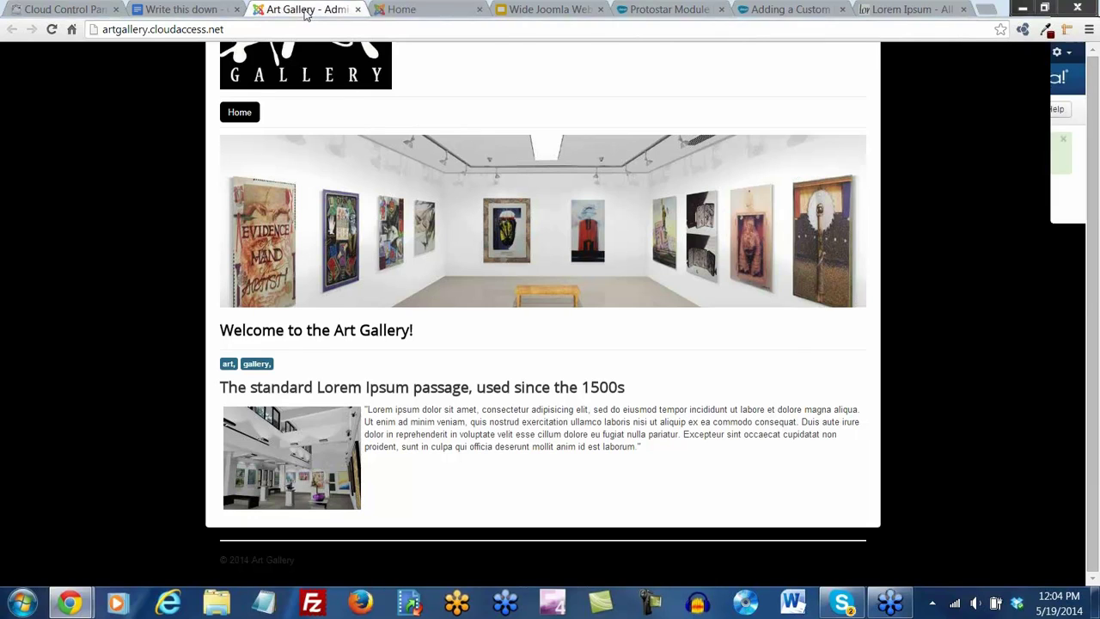
Save and close the banner module, trash the Getting Started article, and start a new article
click(156, 111)
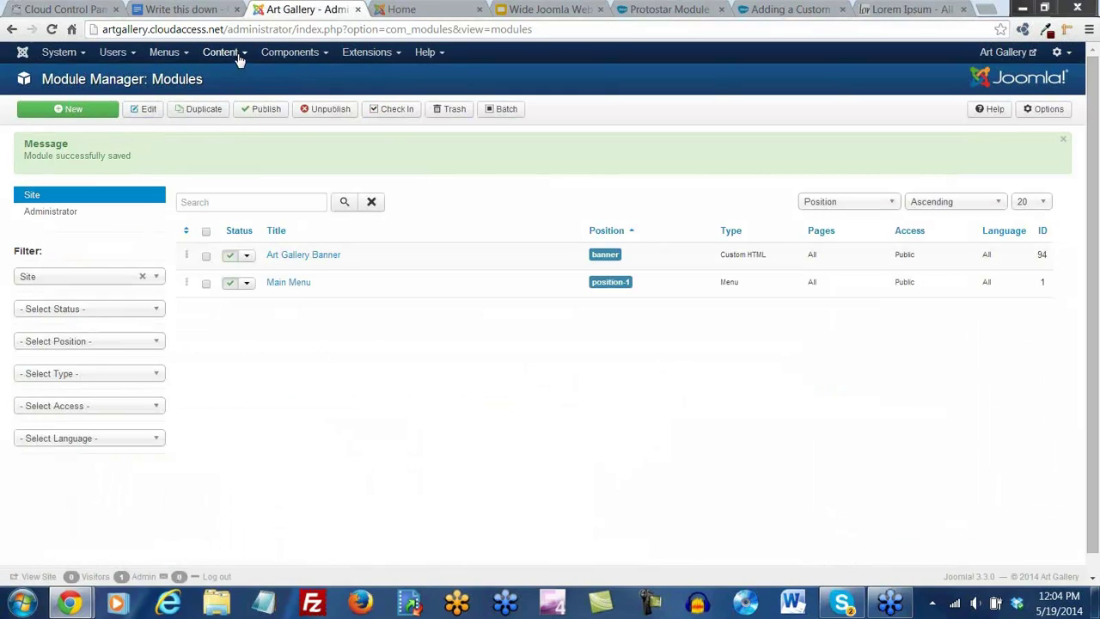
click(239, 55)
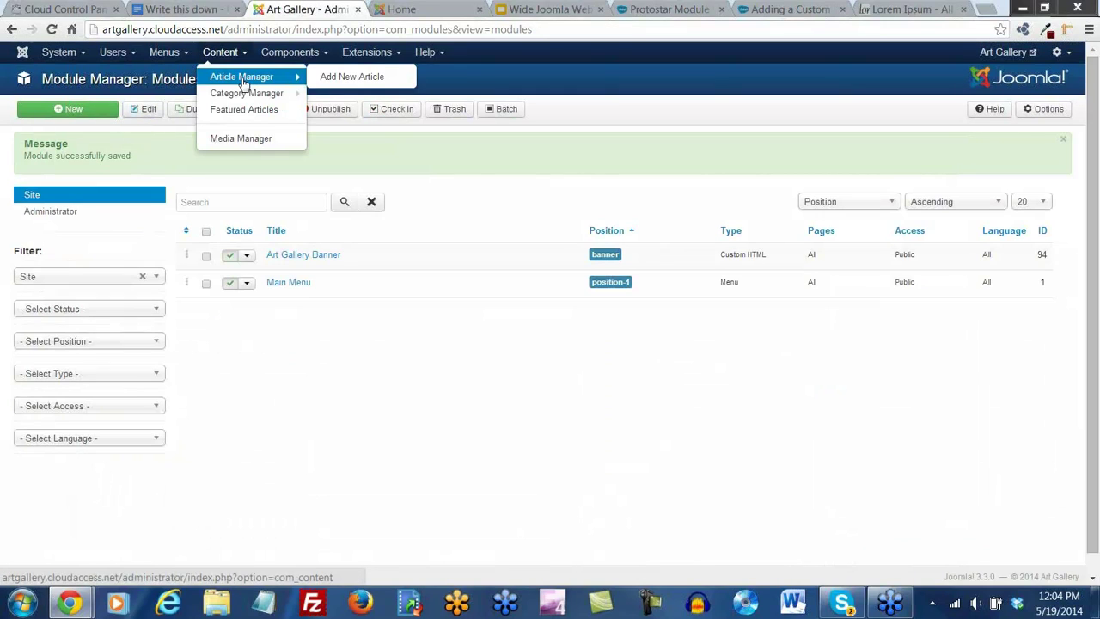
click(242, 79)
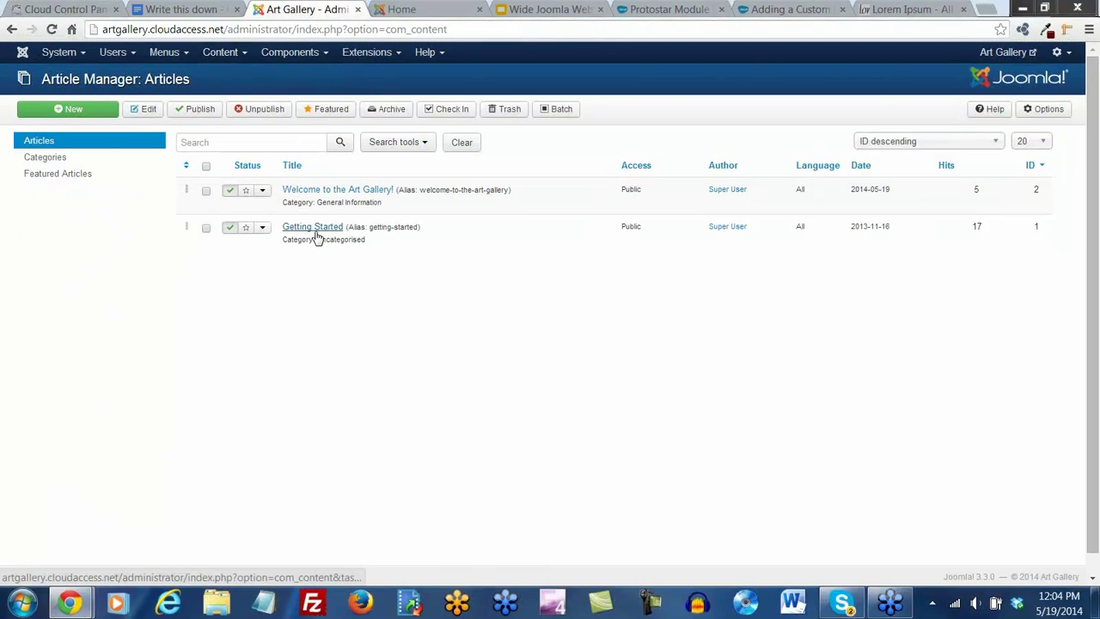
click(205, 229)
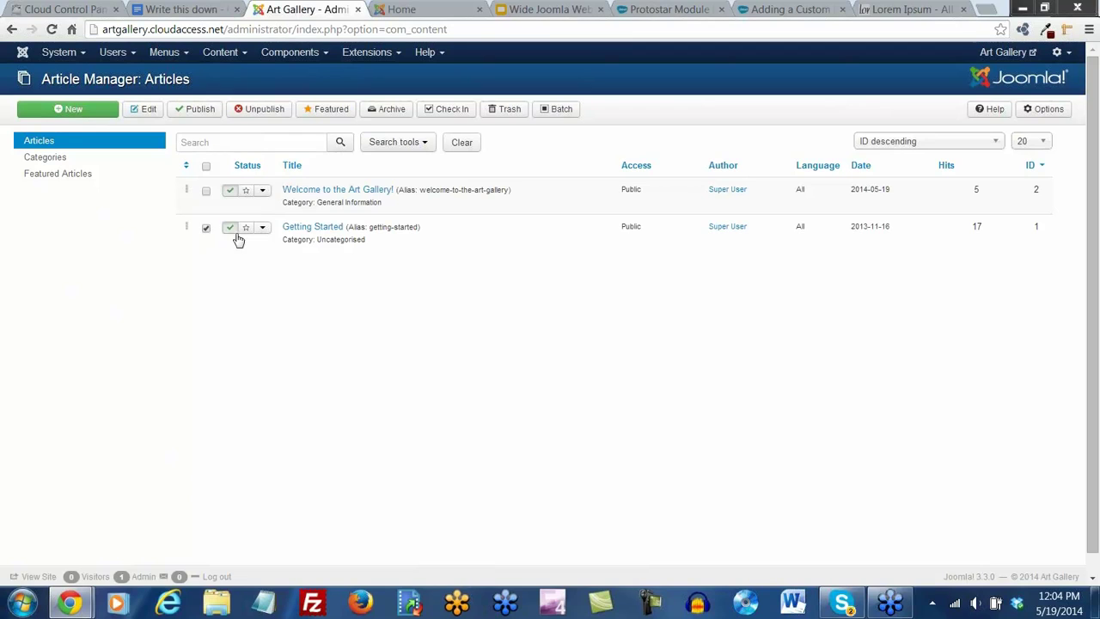
click(510, 112)
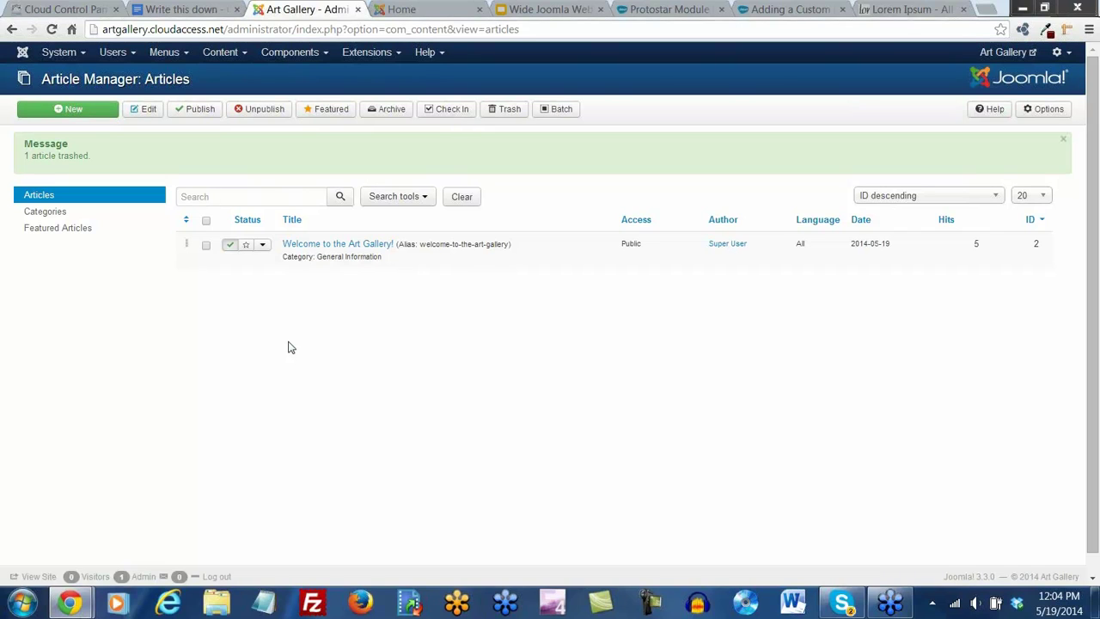
click(74, 112)
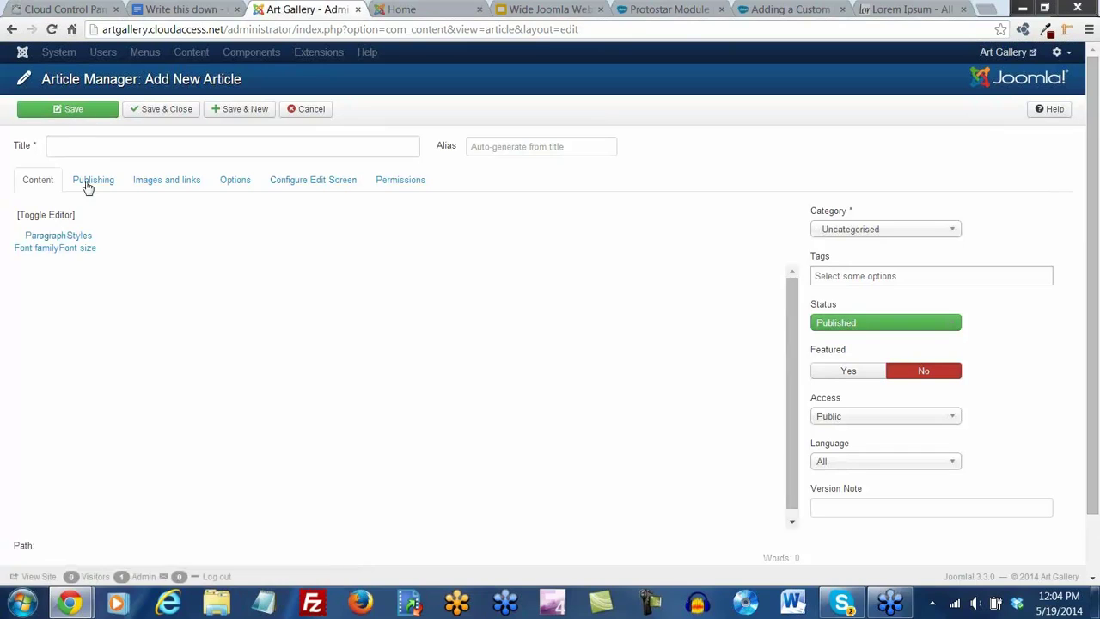
Enter 'Drawing Class' as the article title and choose Art Classes as its category
click(102, 148)
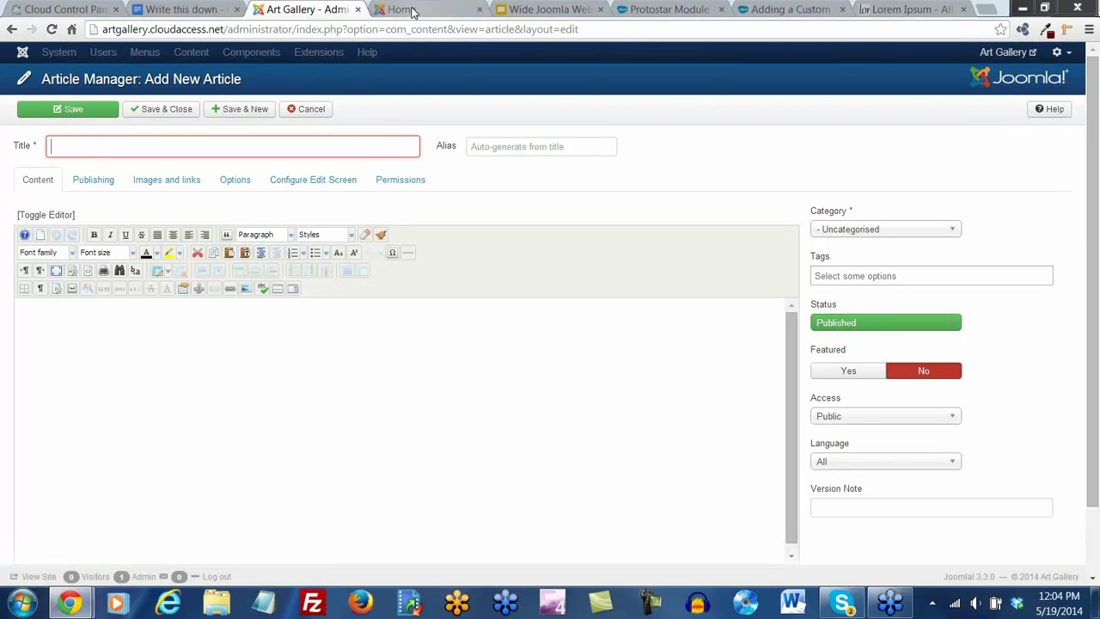
click(416, 9)
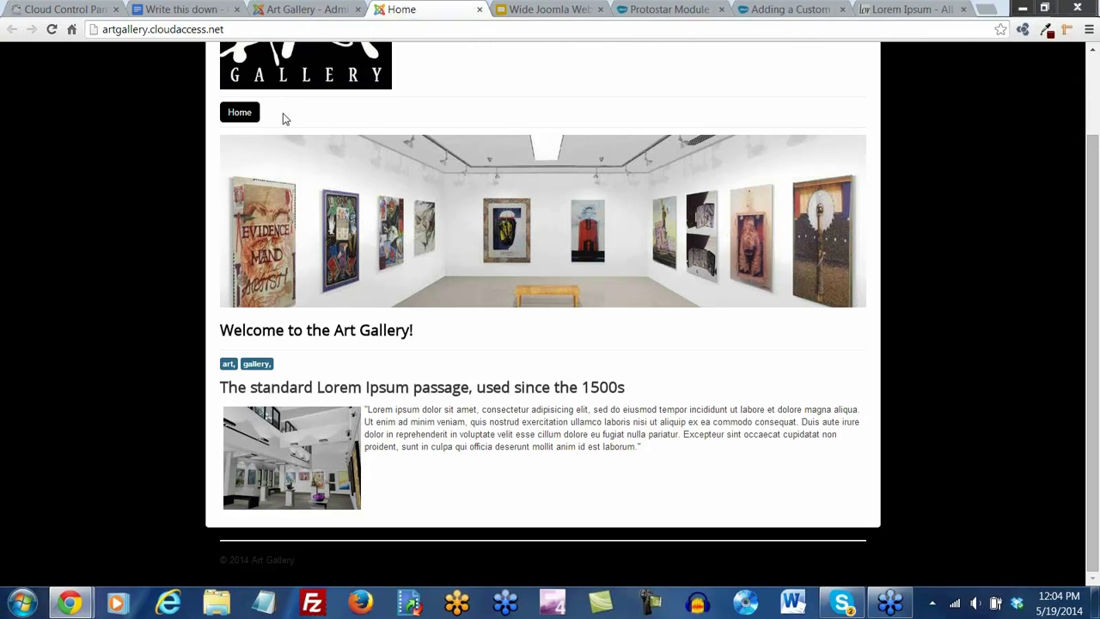
click(305, 10)
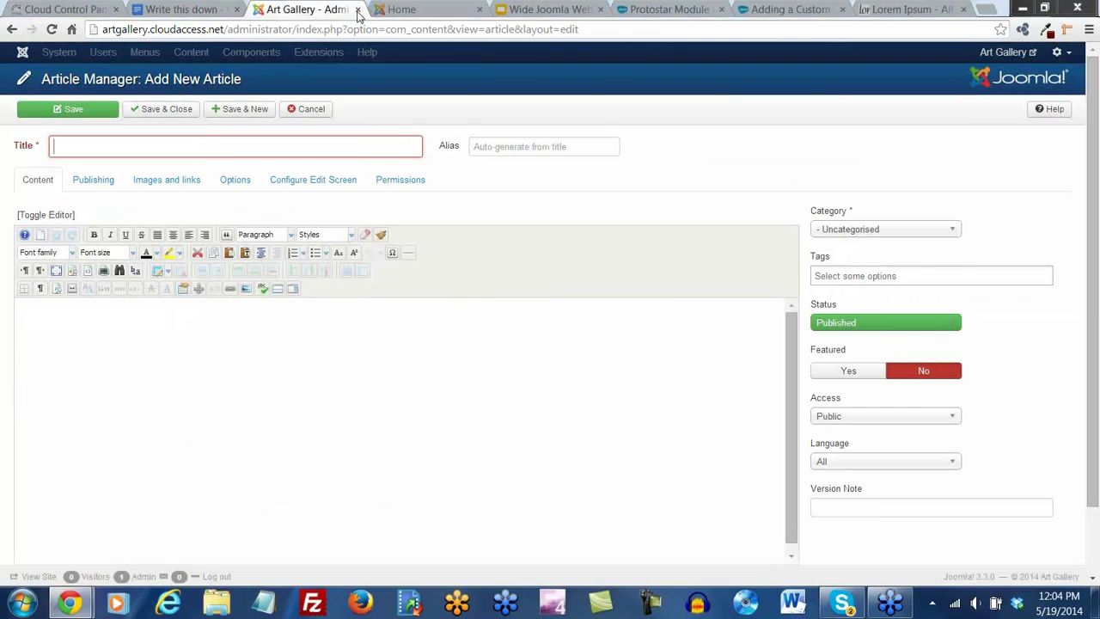
click(73, 140)
text(Drawing)
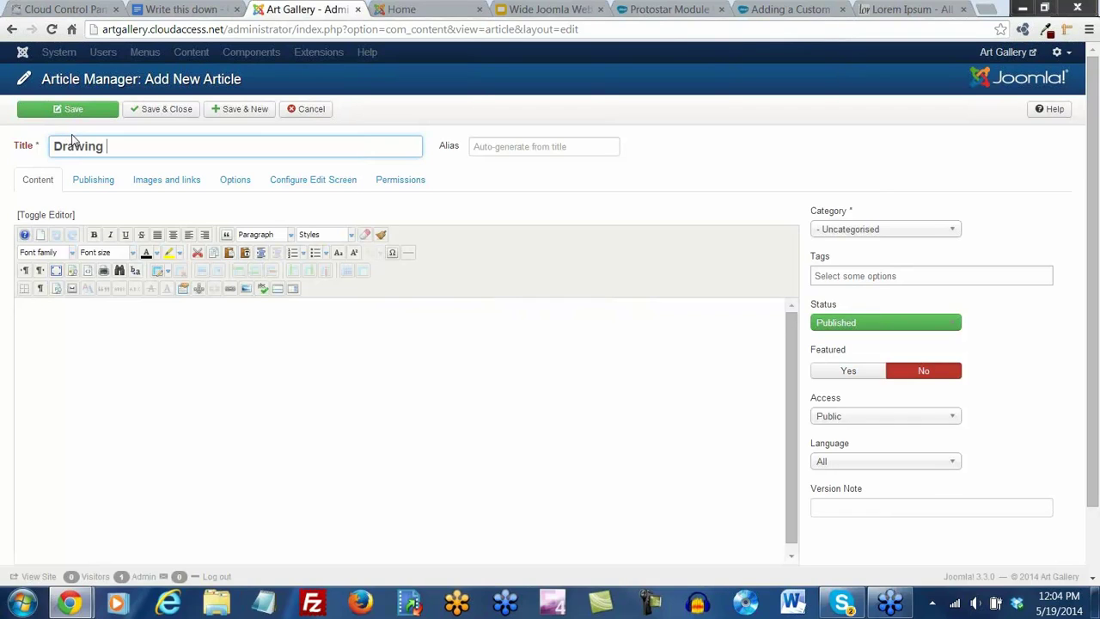
click(615, 198)
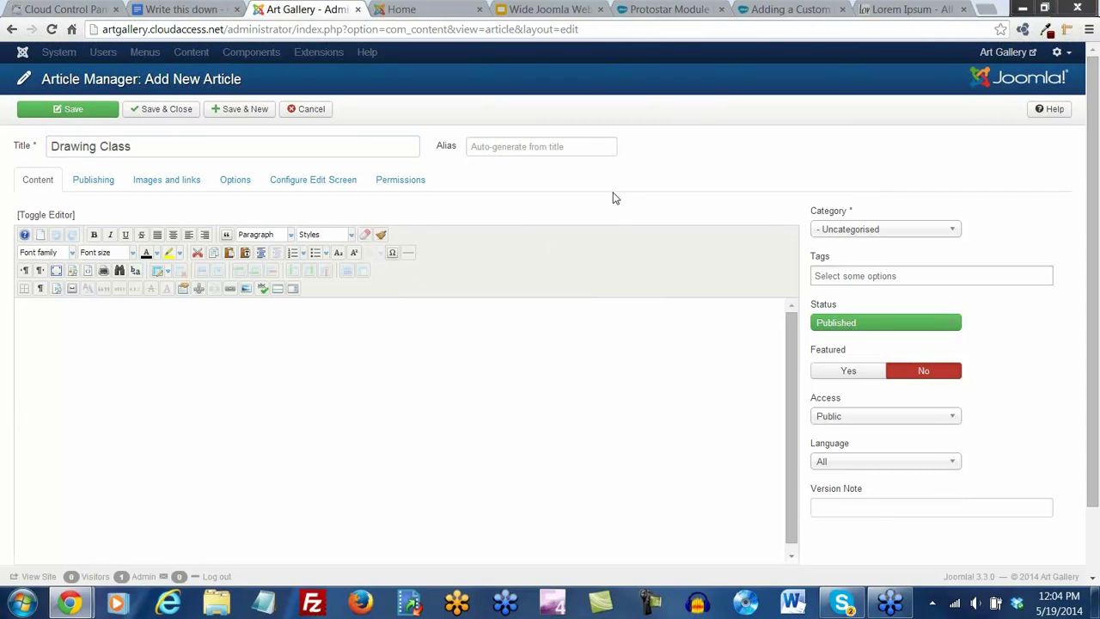
click(951, 230)
click(864, 281)
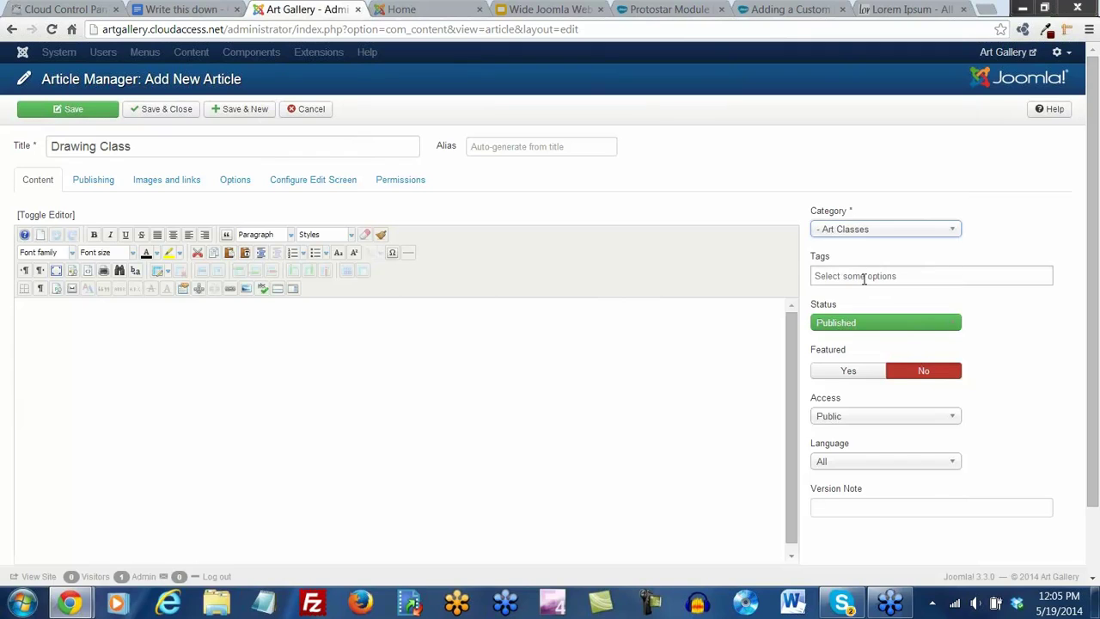
click(73, 335)
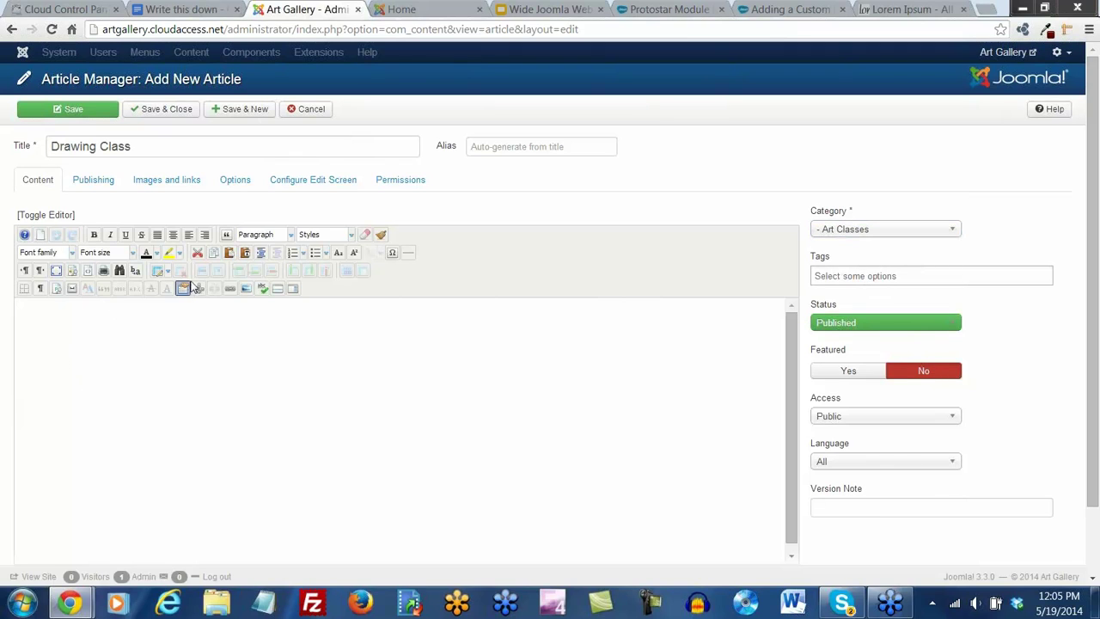
Paste the Lorem Ipsum passage into the article body as plain text
click(246, 253)
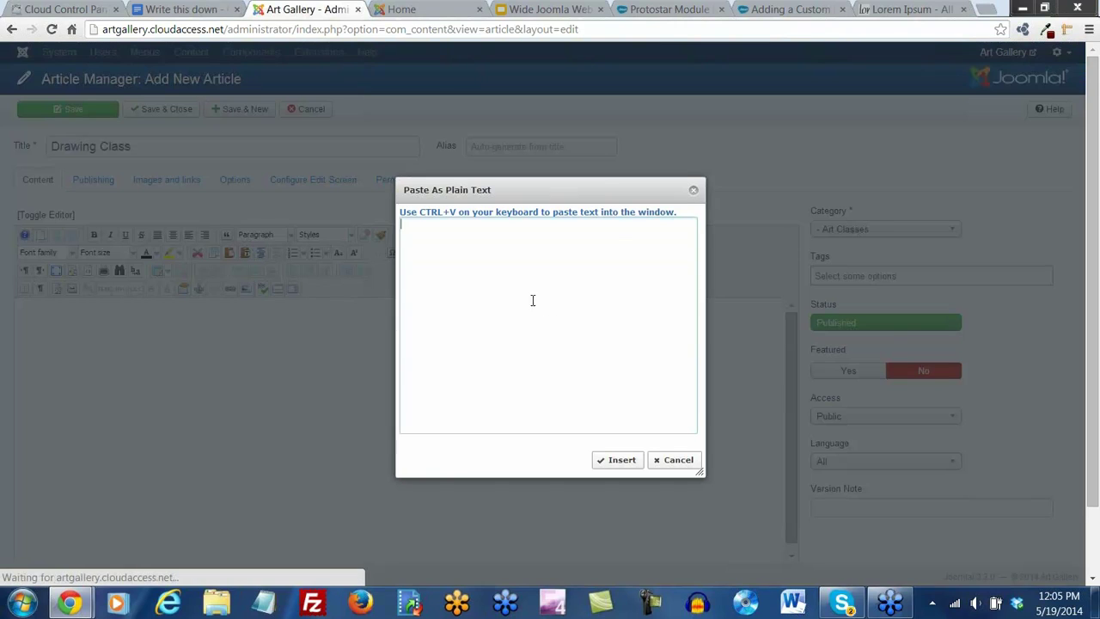
text(The standard Lorem Ipsum passage, used since the 1500s  "Lorem ipsum dolor sit amet, consectetur adipisicing elit, sed do eiusmod tempor incididunt ut labore et dolore magna aliqua. Ut enim ad minim veniam, quis nostrud exercitation ullamco laboris nisi ut aliquip ex ea commodo consequat. Duis aute irure dolor in reprehenderit in voluptate velit esse cillum dolore eu fugiat nulla pariatur. Excepteur sint occaecat cupidatat non proident, sunt in culpa qui officia deserunt mollit anim id est laborum.")
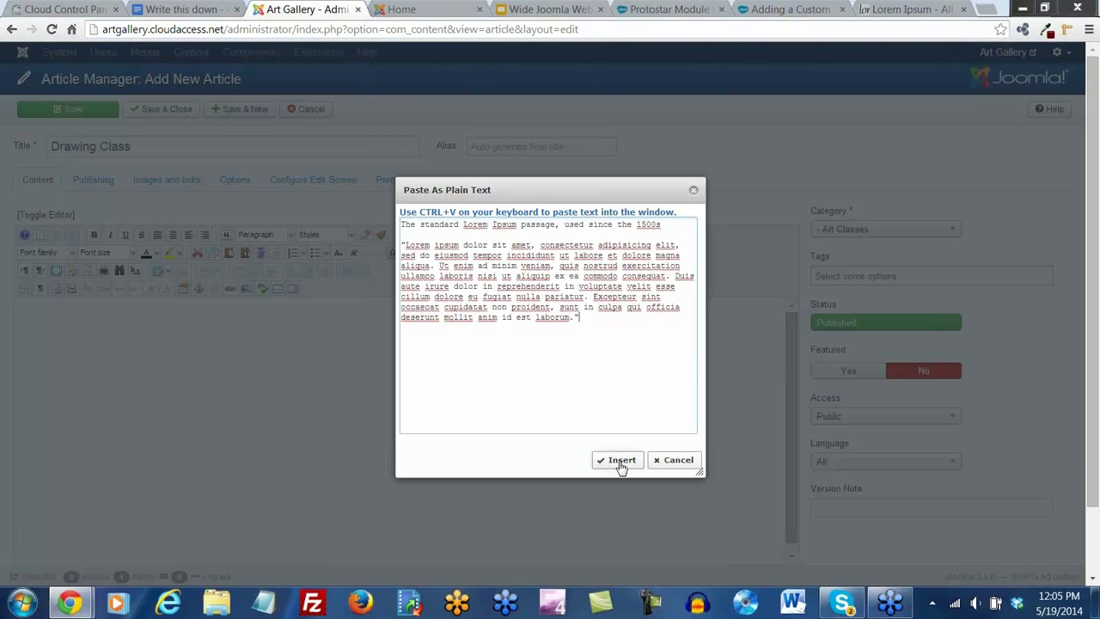
click(618, 461)
Format the passage's first line as Heading 2
drag(259, 309, 17, 307)
click(280, 235)
scroll(280, 275, down, 2)
click(273, 303)
click(18, 340)
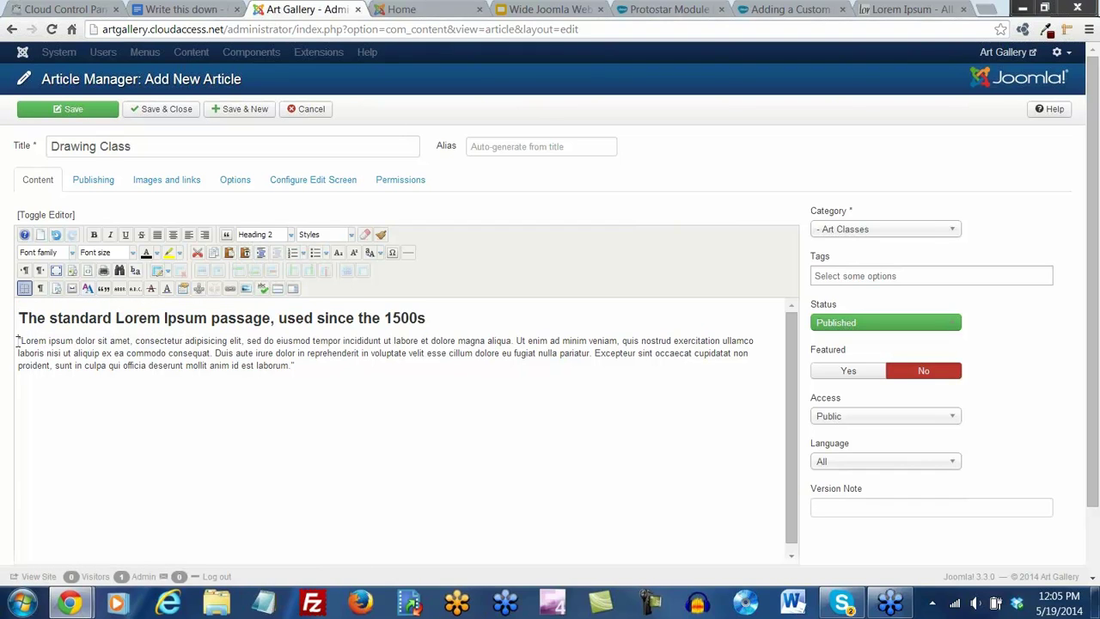
click(246, 290)
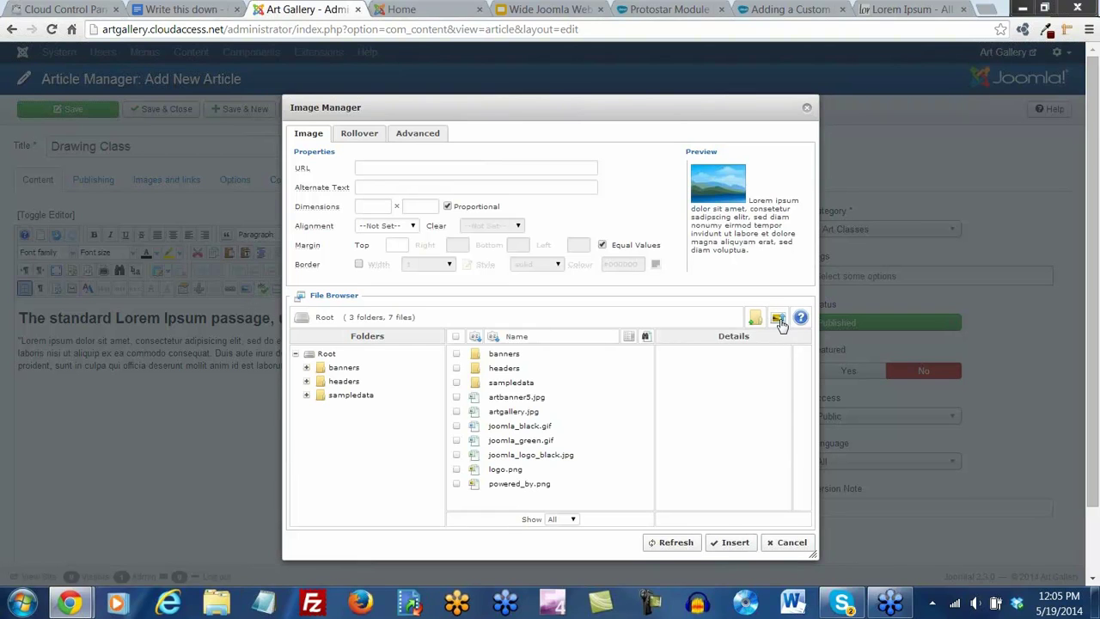
Upload drawingclass.jpg, performanceartsmall.jpg and sculpturesmall.jpg through the Image Manager
click(777, 321)
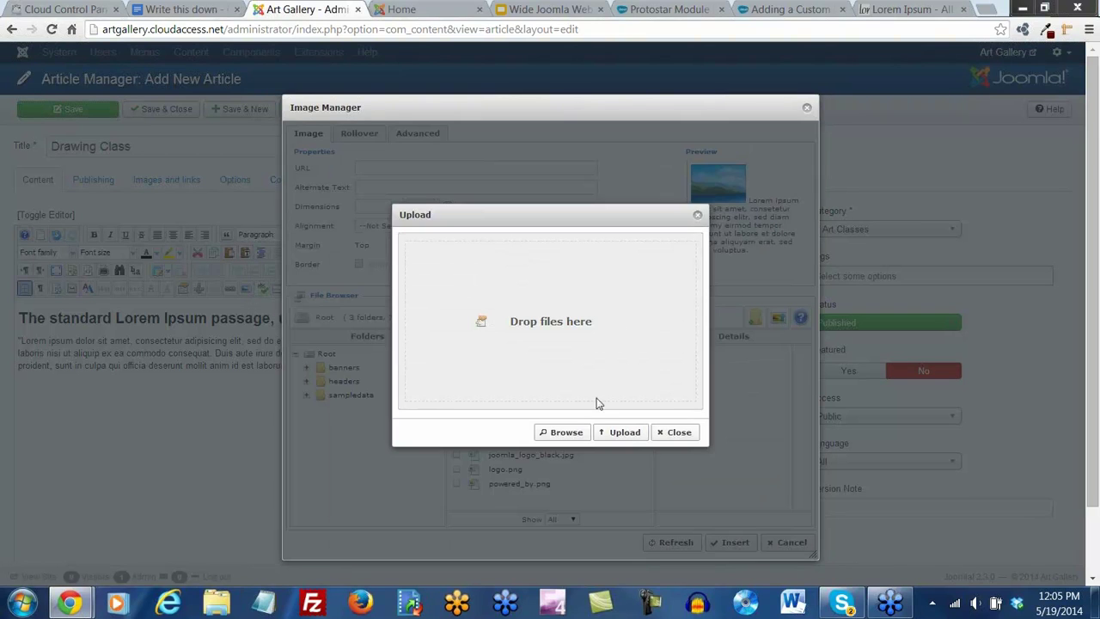
click(565, 433)
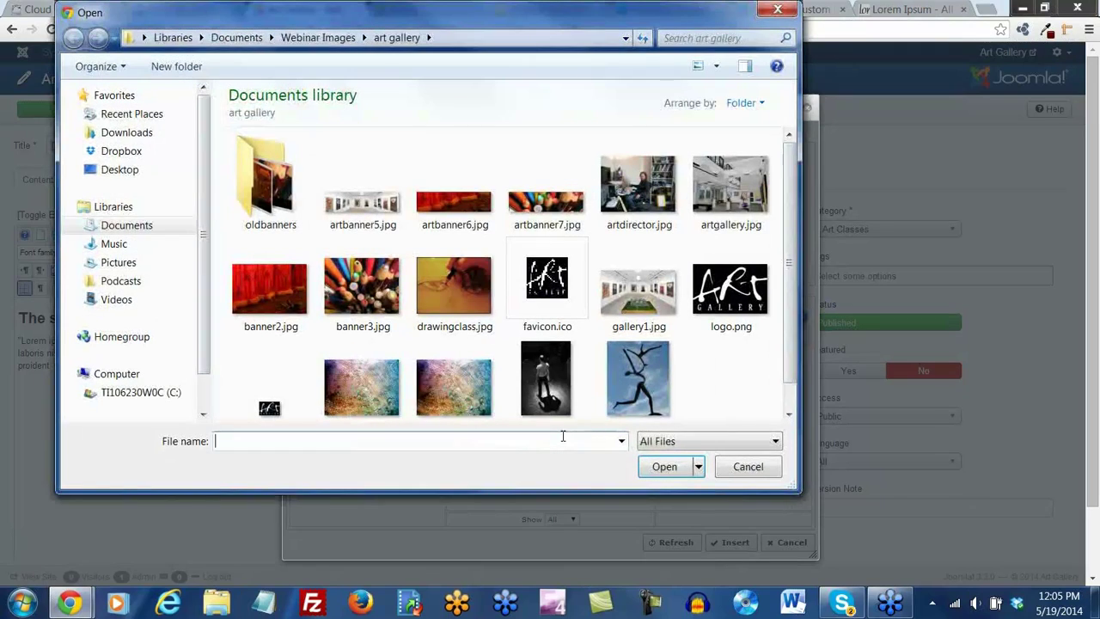
click(445, 299)
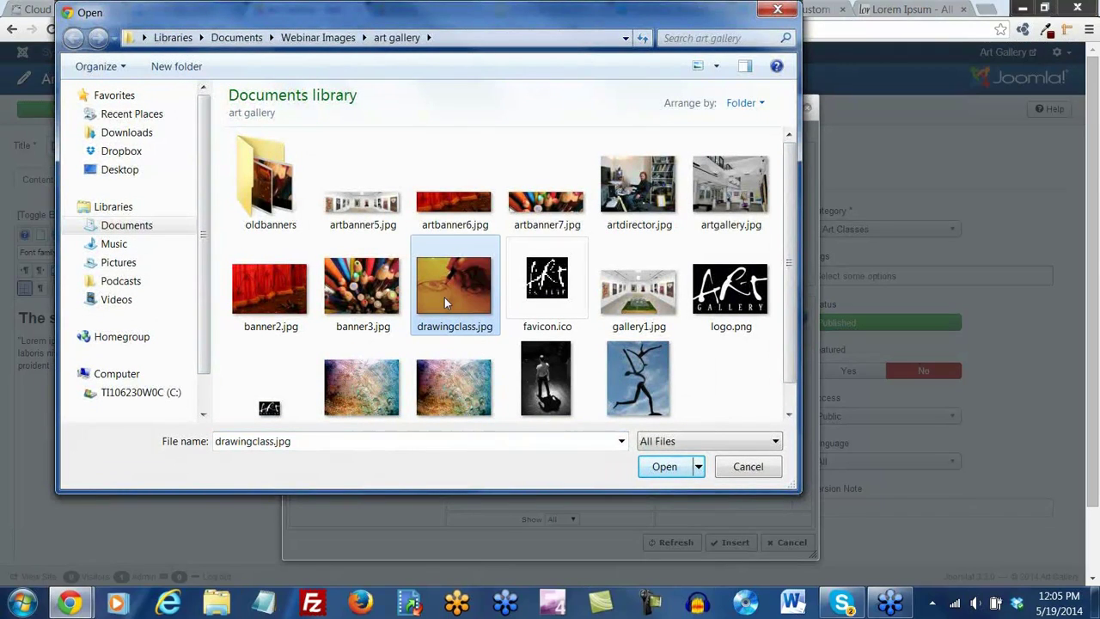
scroll(445, 298, down, 1)
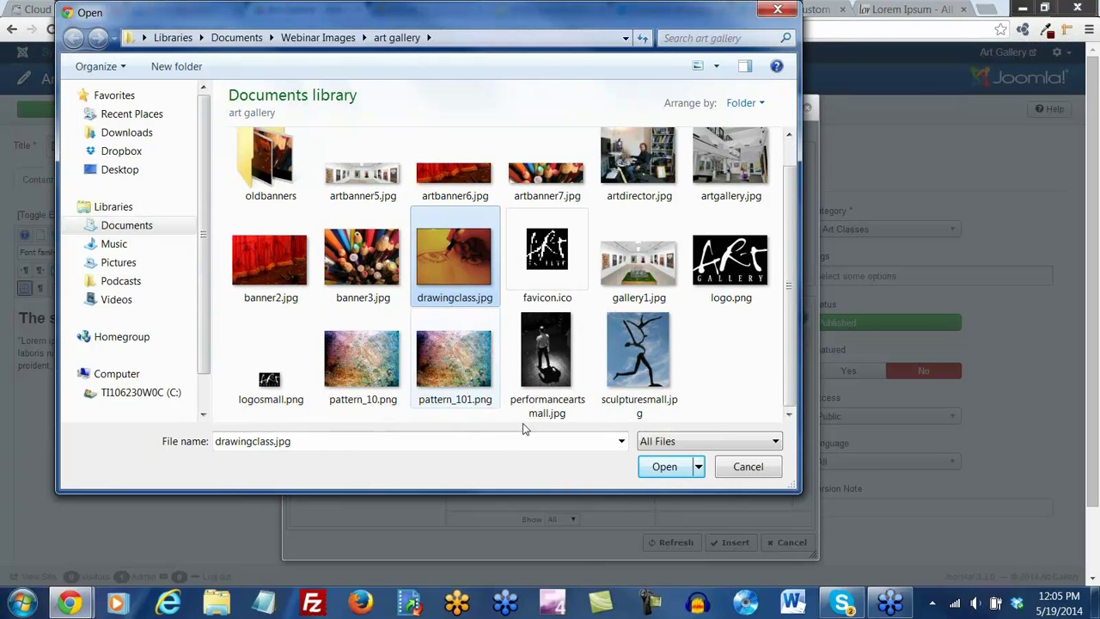
click(672, 471)
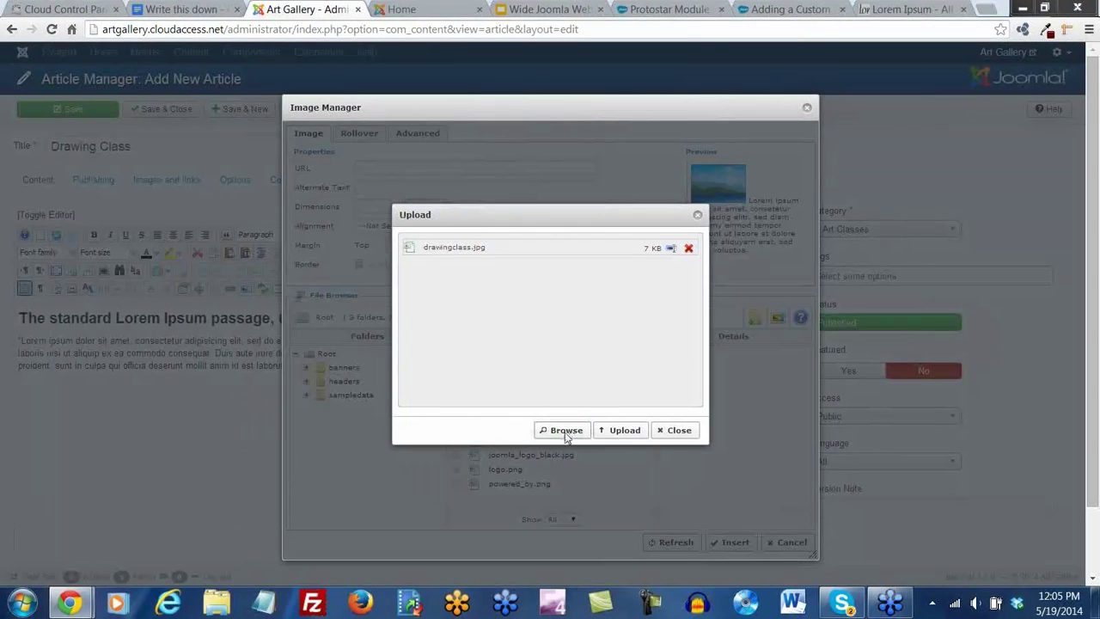
click(565, 431)
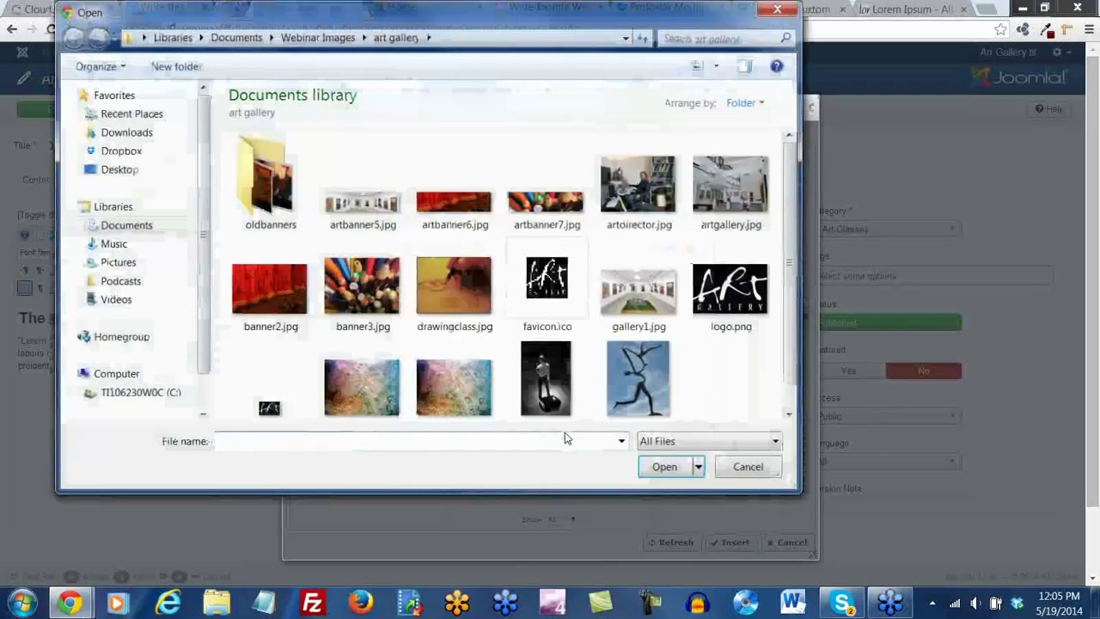
scroll(602, 361, down, 1)
click(547, 356)
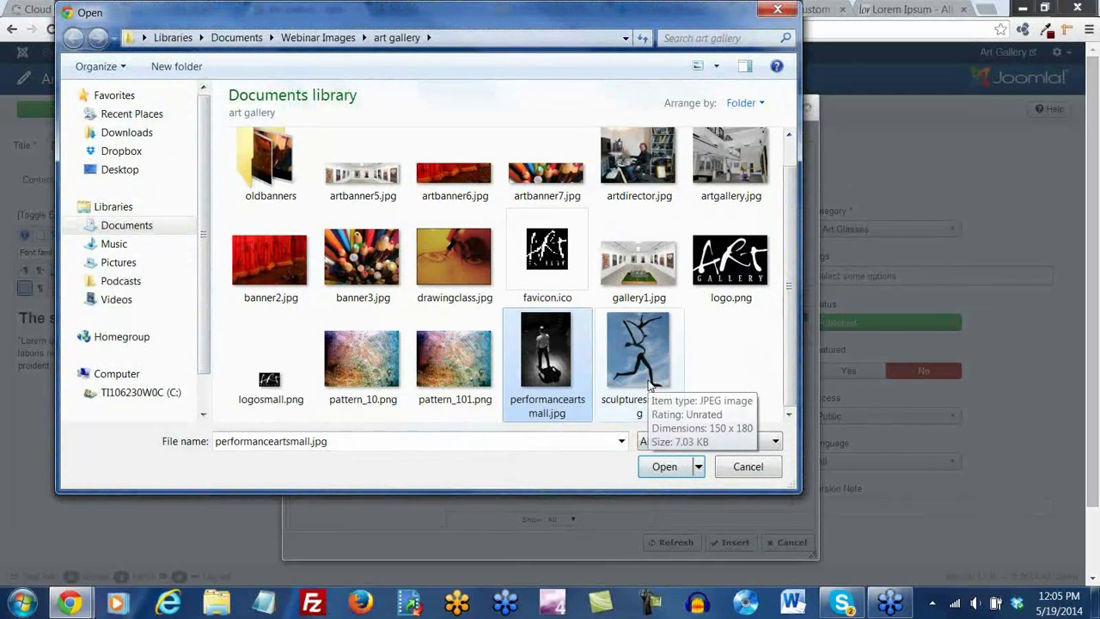
ctrl+click(651, 386)
click(662, 467)
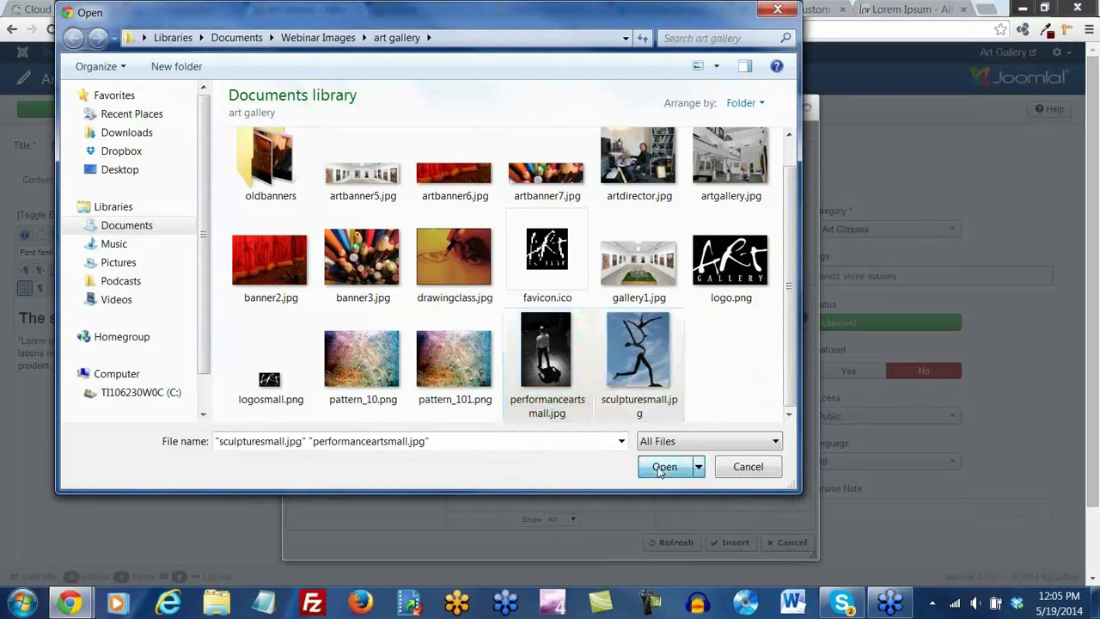
click(622, 432)
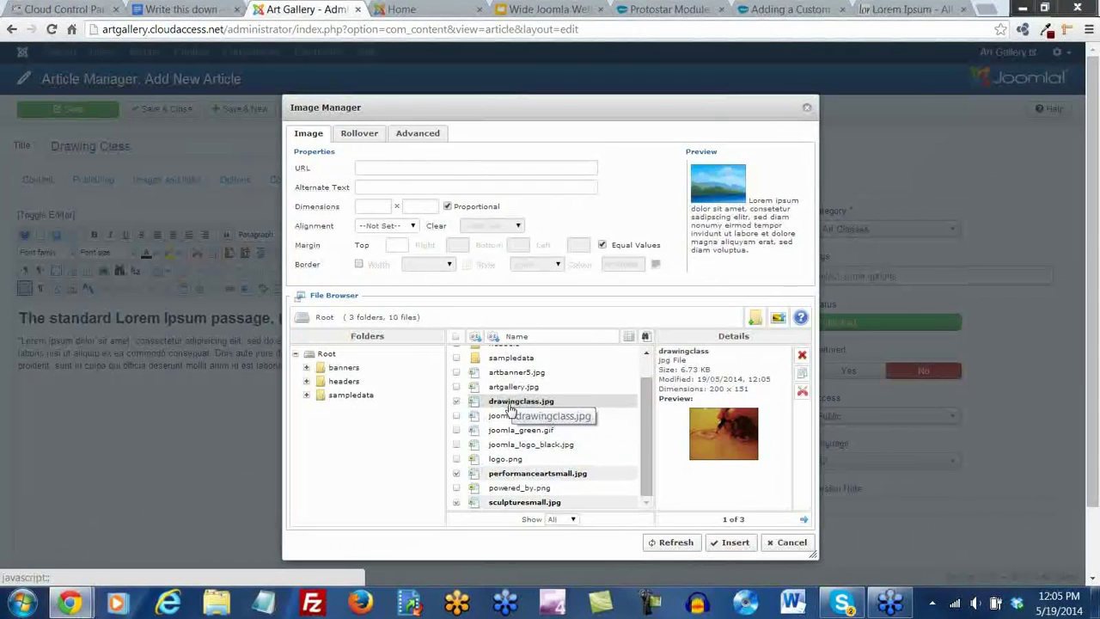
Insert drawingclass.jpg aligned right, then save Drawing Class and start a new article
click(500, 403)
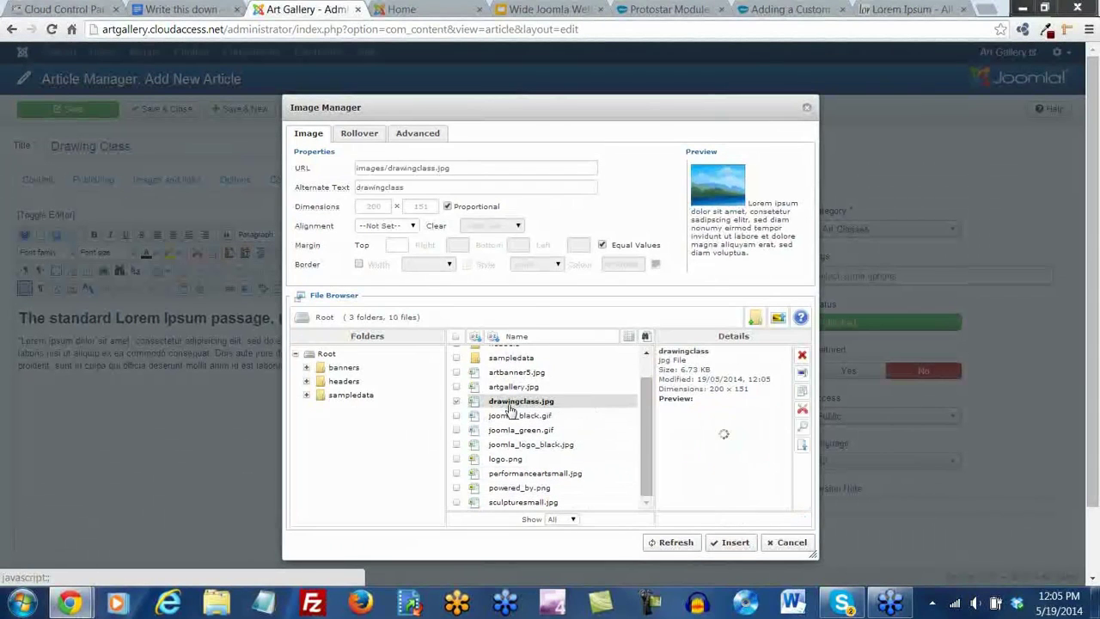
click(396, 225)
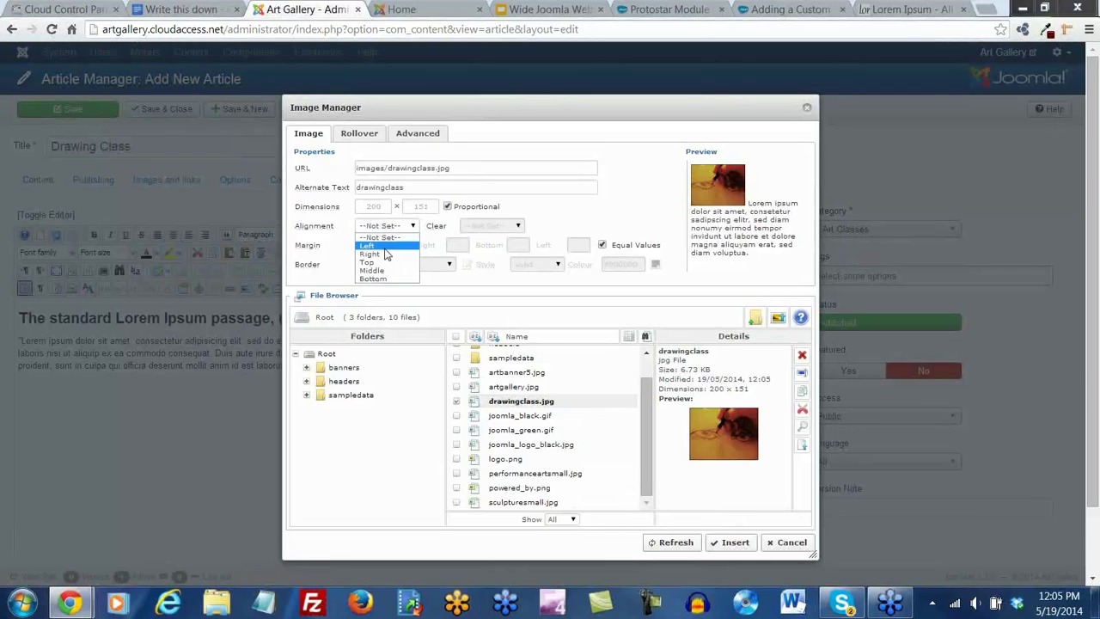
click(385, 254)
click(397, 245)
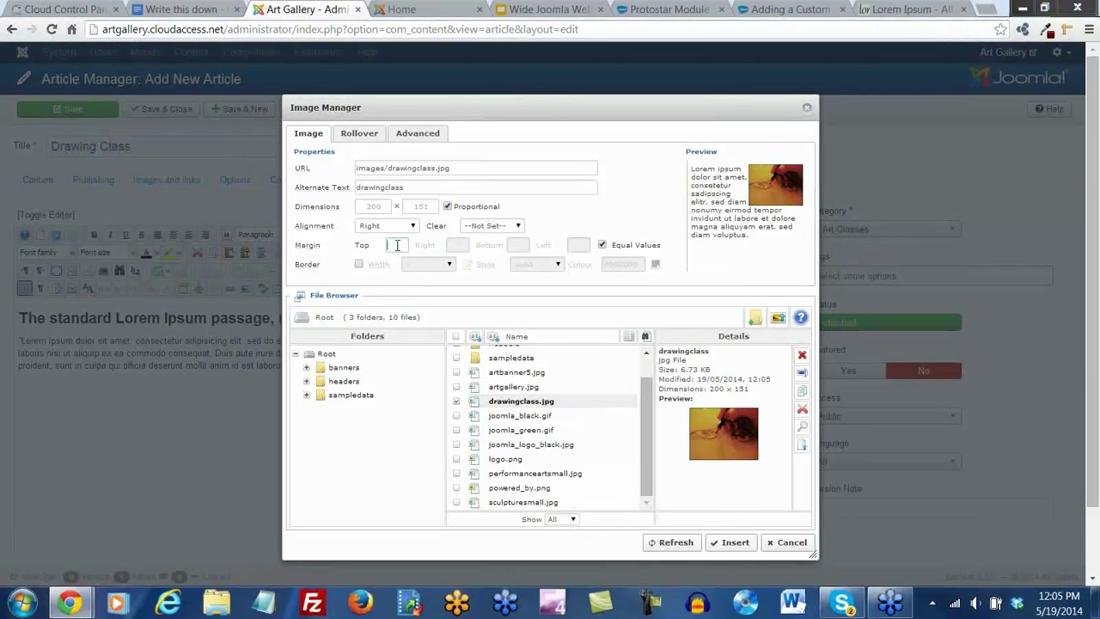
click(735, 542)
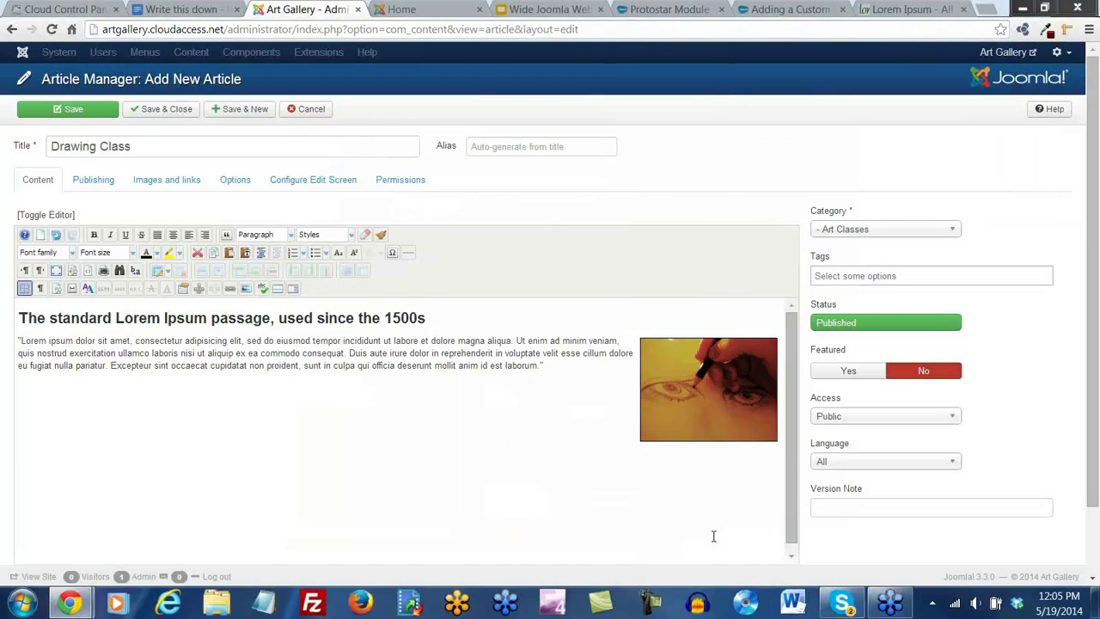
click(229, 113)
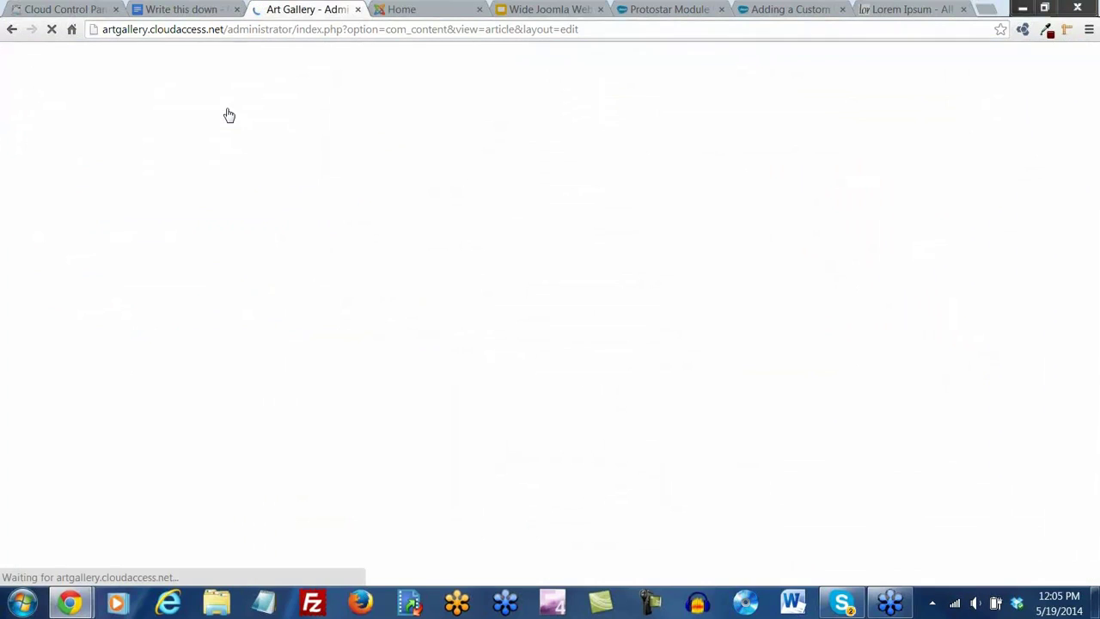
Title the new article 'Drama Class' and paste the Lorem Ipsum passage as plain text
click(91, 198)
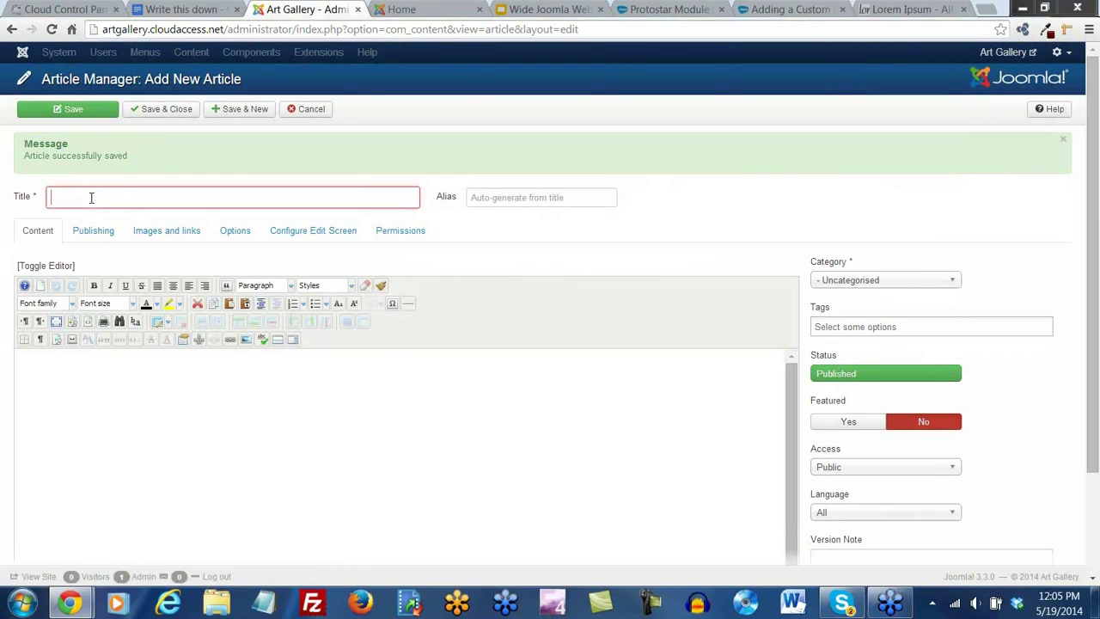
text(Drama Clas)
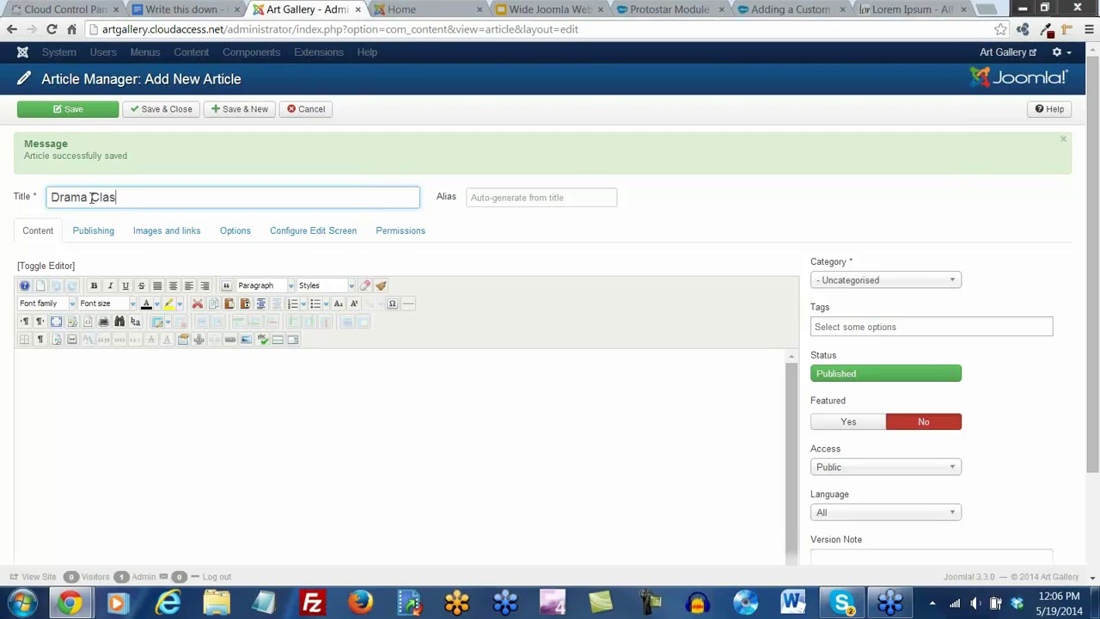
click(157, 362)
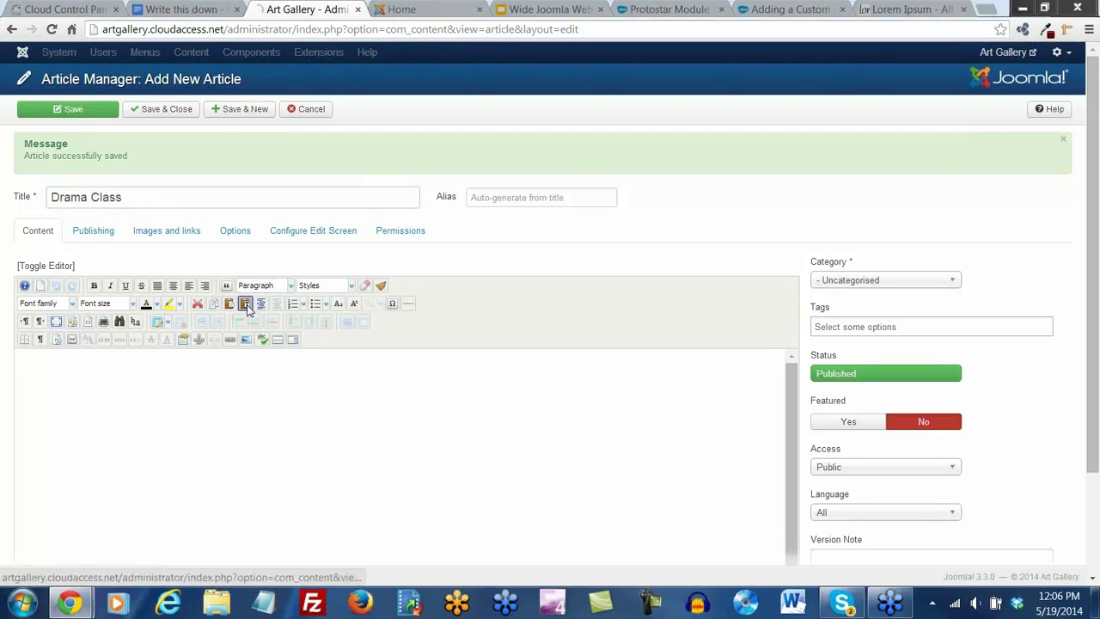
click(245, 303)
text(The standard Lorem Ipsum passage, used since the 1500s  "Lorem ipsum dolor sit amet, consectetur adipisicing elit, sed do eiusmod tempor incididunt ut labore et dolore magna aliqua. Ut enim ad minim veniam, quis nostrud exercitation ullamco laboris nisi ut aliquip ex ea commodo consequat. Duis aute irure dolor in reprehenderit in voluptate velit esse cillum dolore eu fugiat nulla pariatur. Excepteur sint occaecat cupidatat non proident, sunt in culpa qui officia deserunt mollit anim id est laborum.")
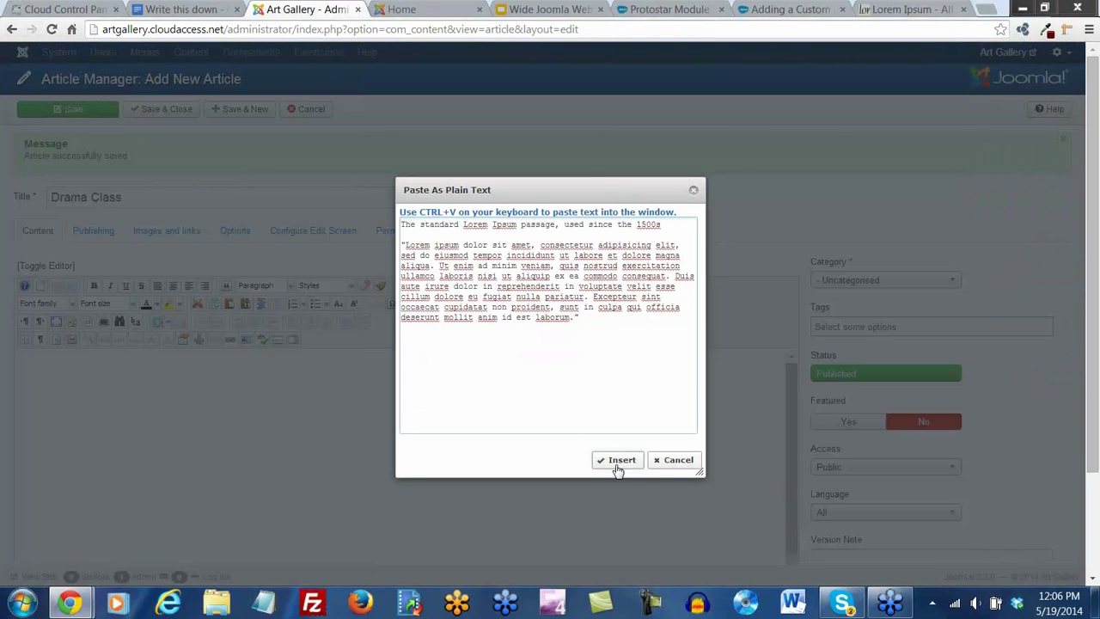
click(618, 460)
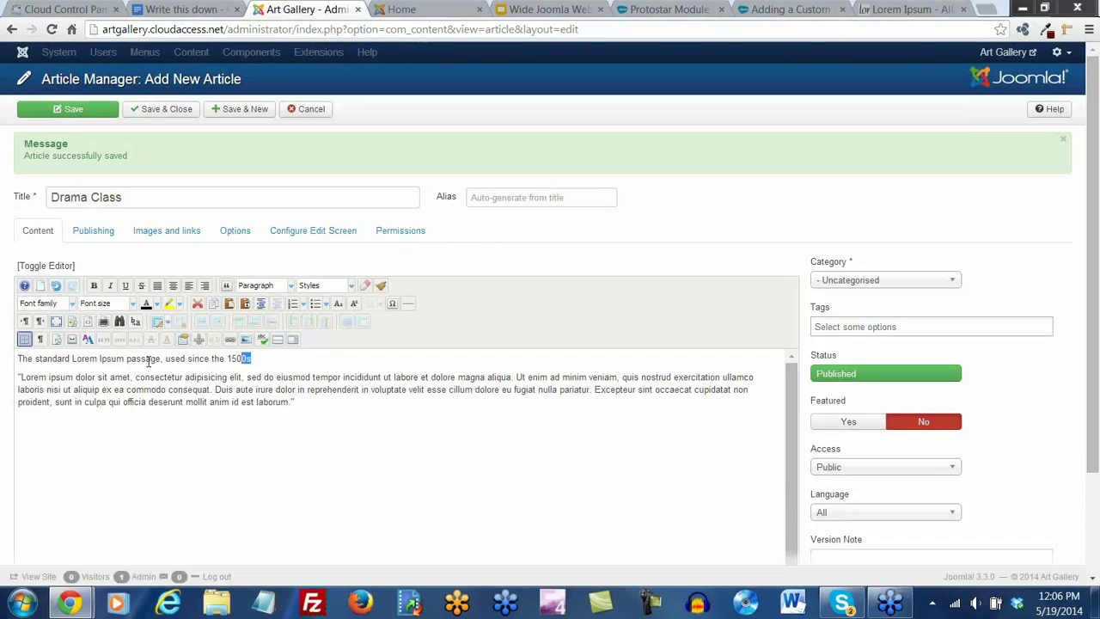
Make the first line of the Drama Class text a Heading 2
drag(251, 358, 18, 358)
click(258, 285)
scroll(266, 324, down, 2)
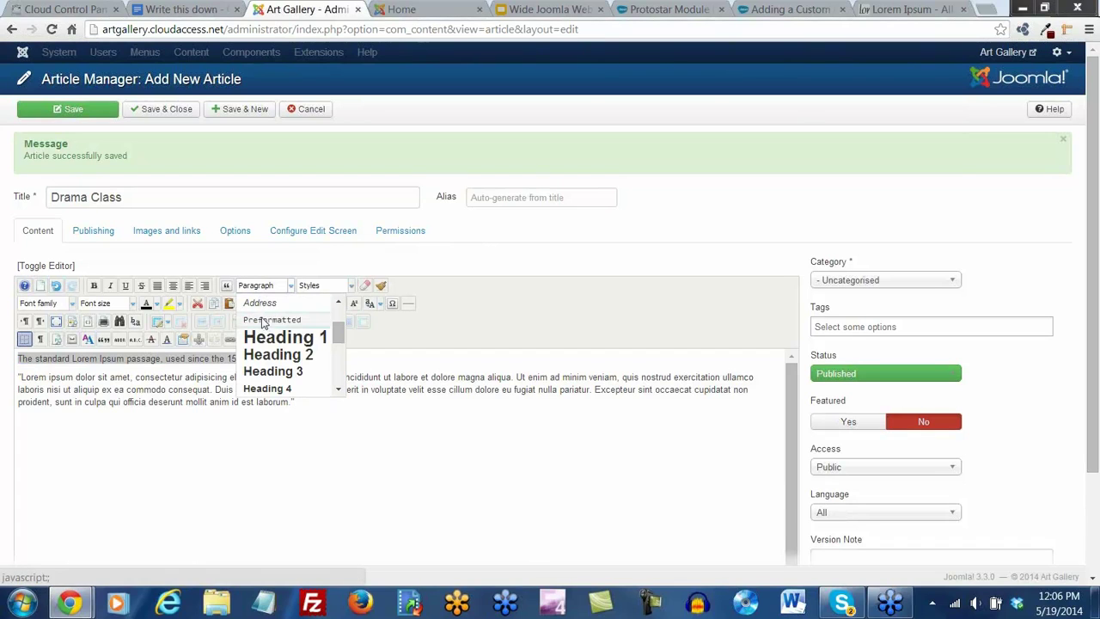
click(268, 355)
click(18, 392)
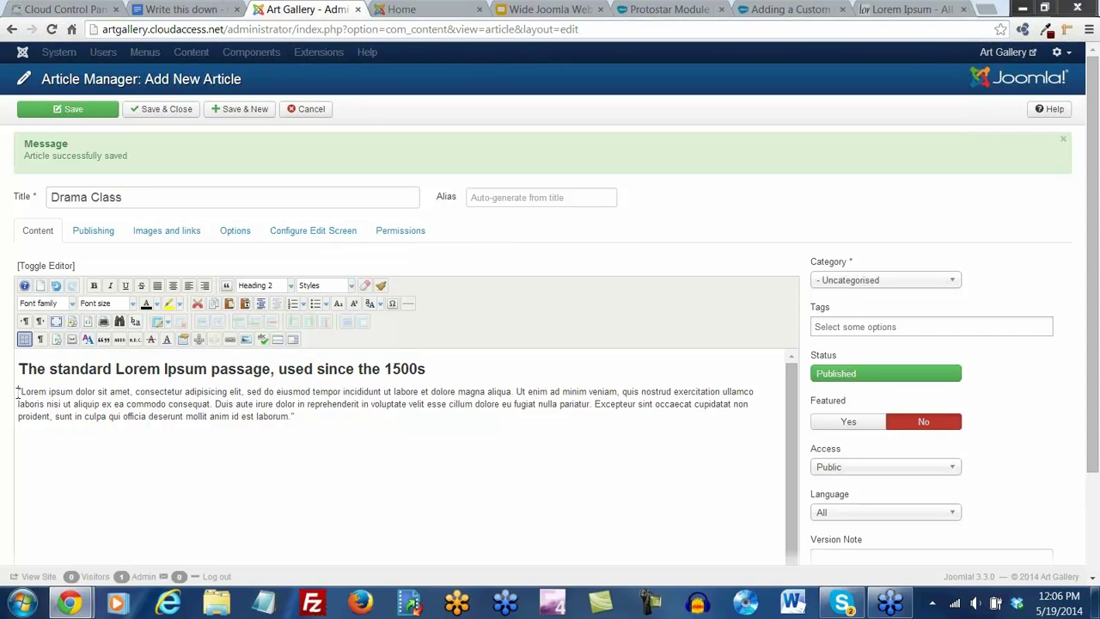
Insert performanceartsmall.jpg aligned right with a margin of 5
click(243, 340)
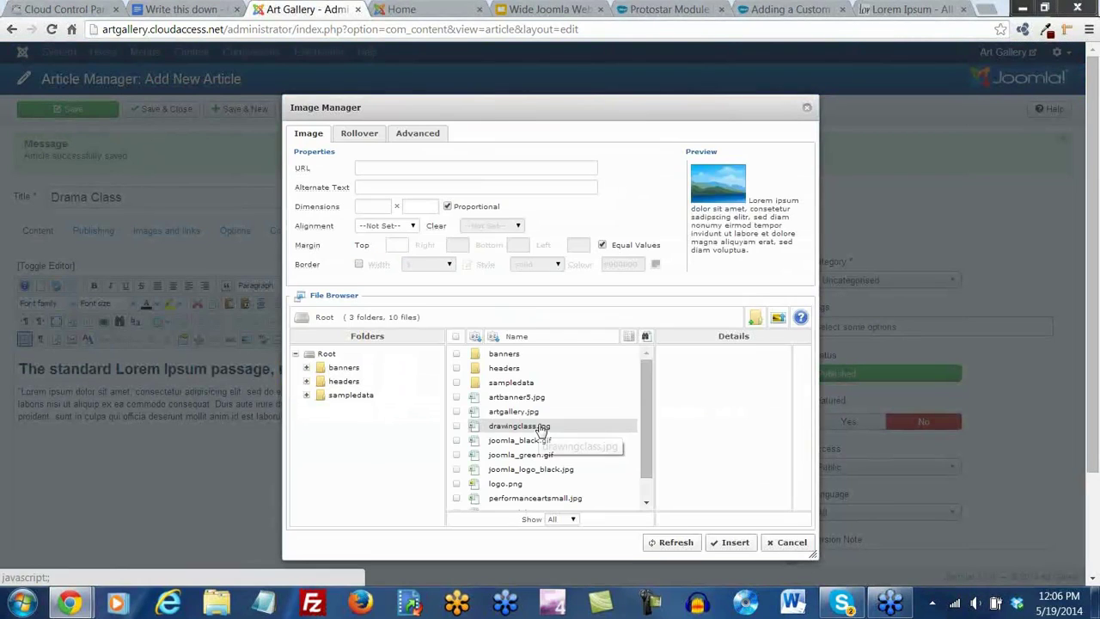
scroll(540, 430, down, 1)
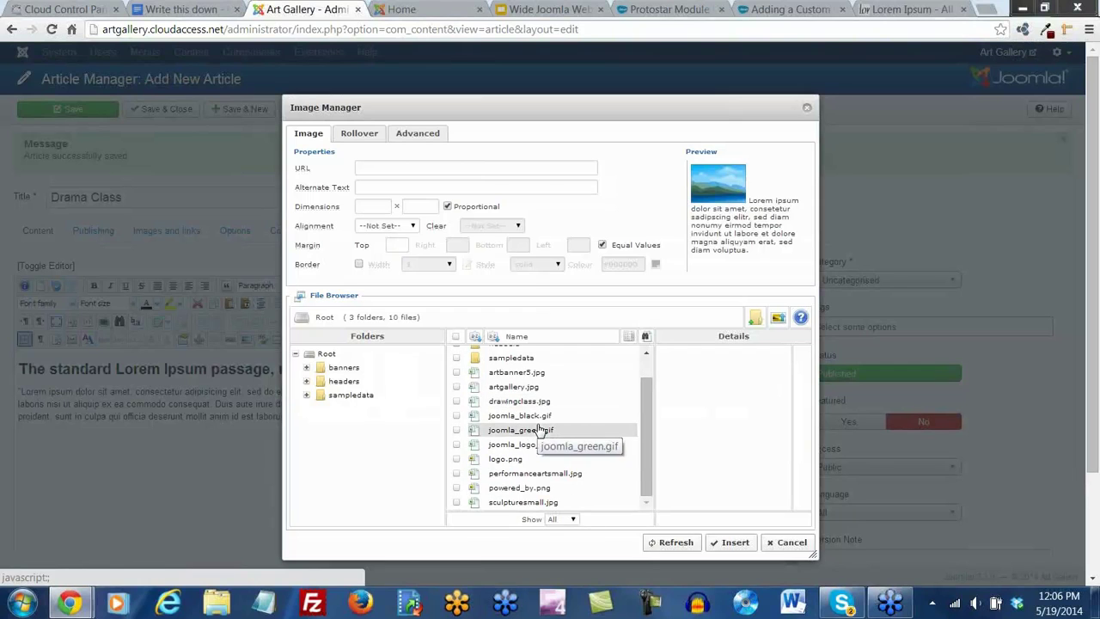
click(541, 474)
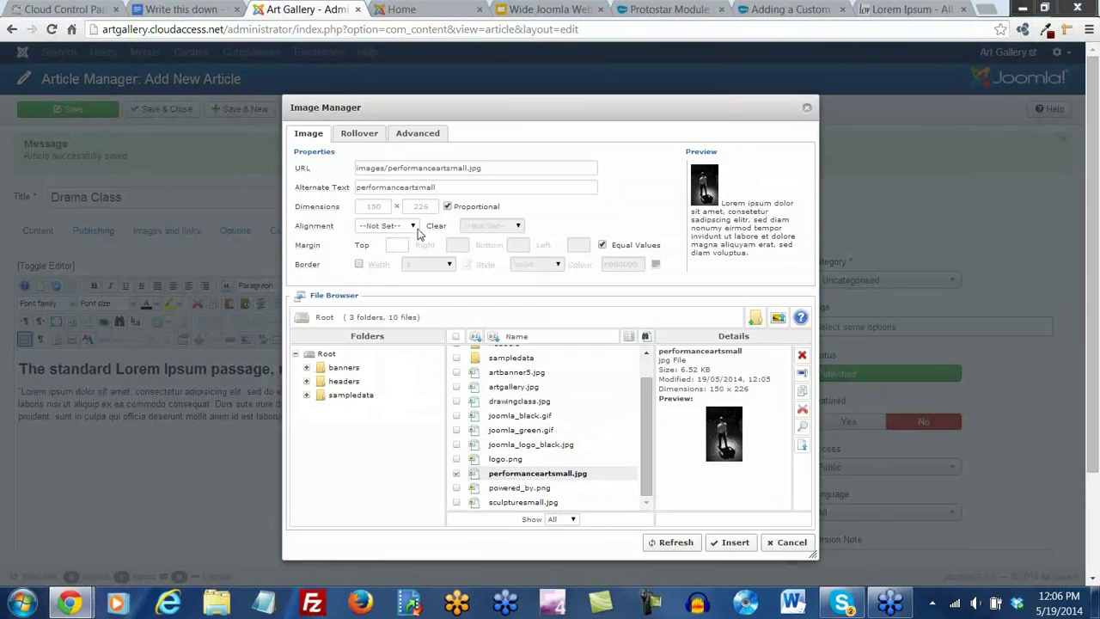
click(417, 229)
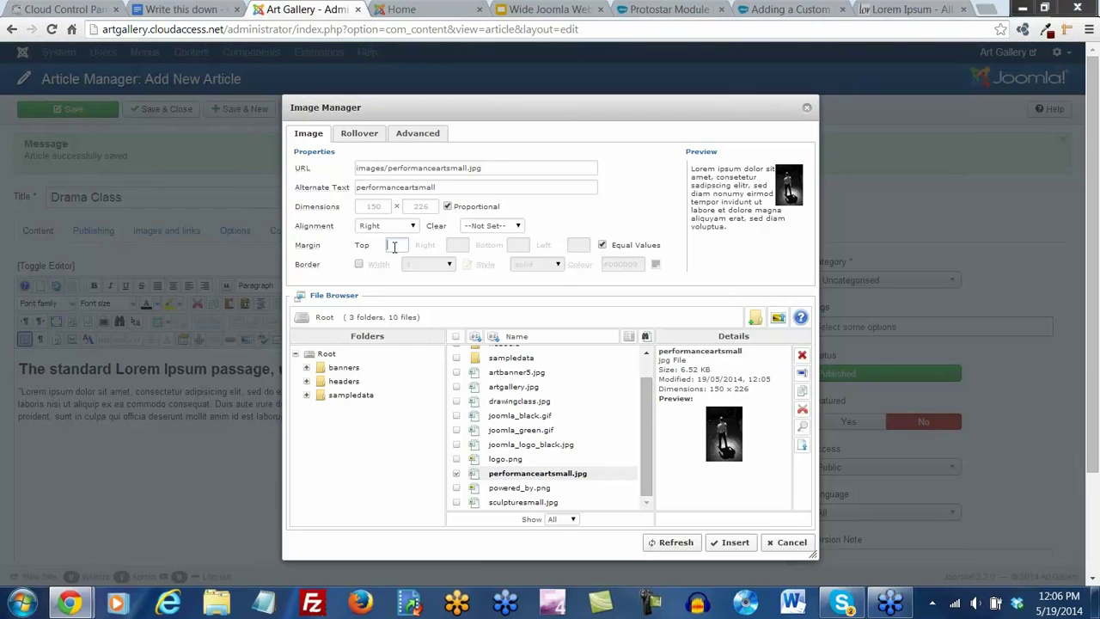
text(5)
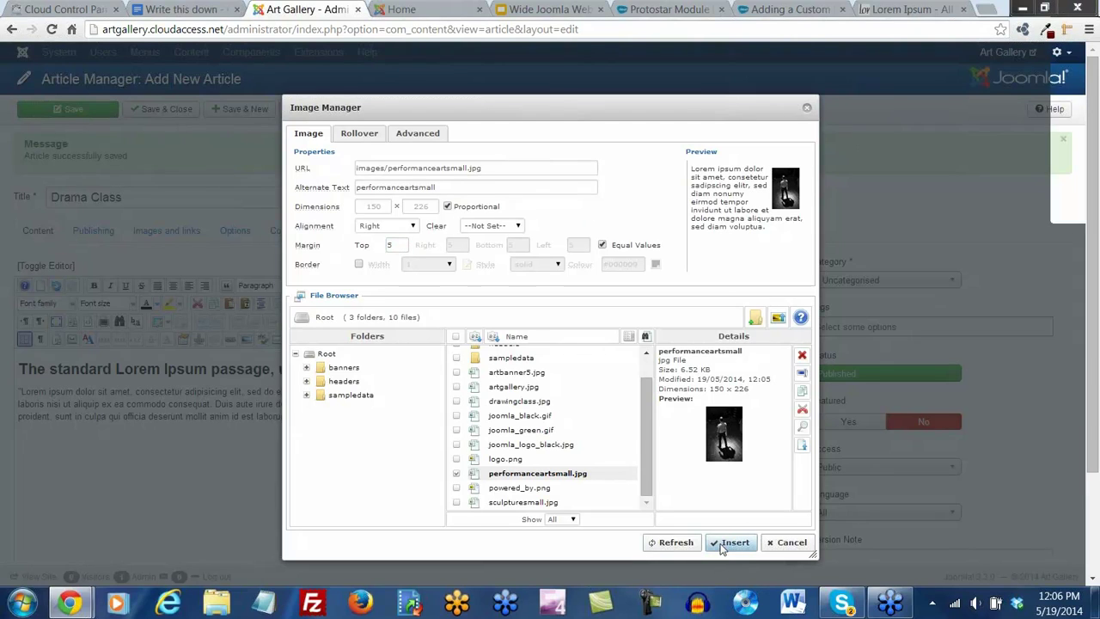
click(729, 544)
Save Drama Class and start a new 'Sculpting Class' article in Art Classes
click(224, 115)
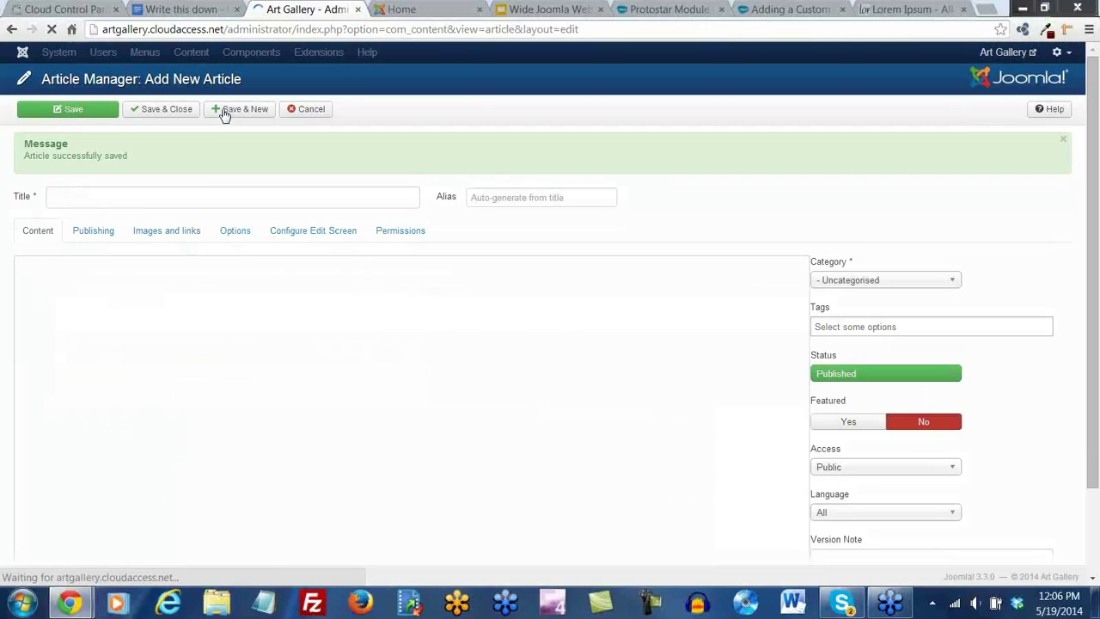
click(860, 280)
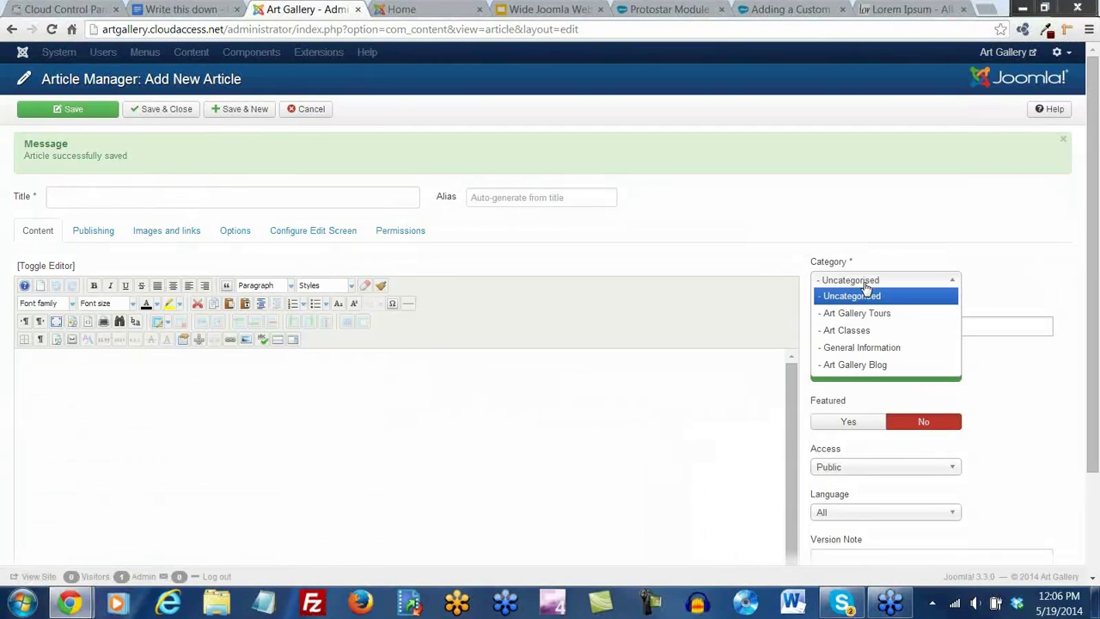
click(863, 331)
click(177, 204)
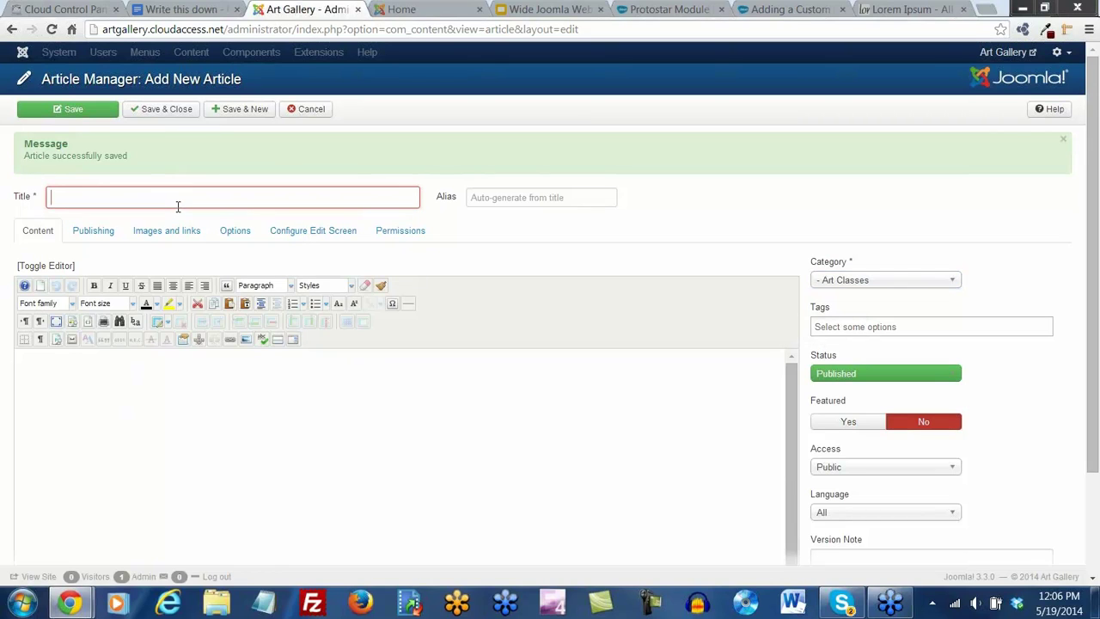
text(Sculpting)
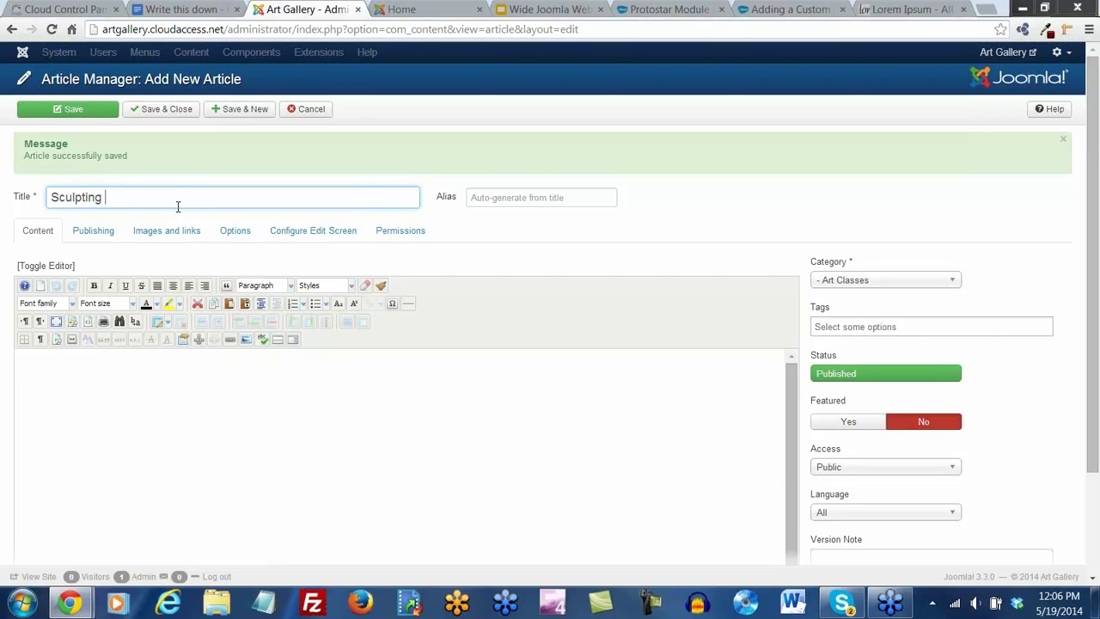
Paste the Lorem Ipsum passage into the Sculpting Class body as plain text
click(209, 391)
click(245, 303)
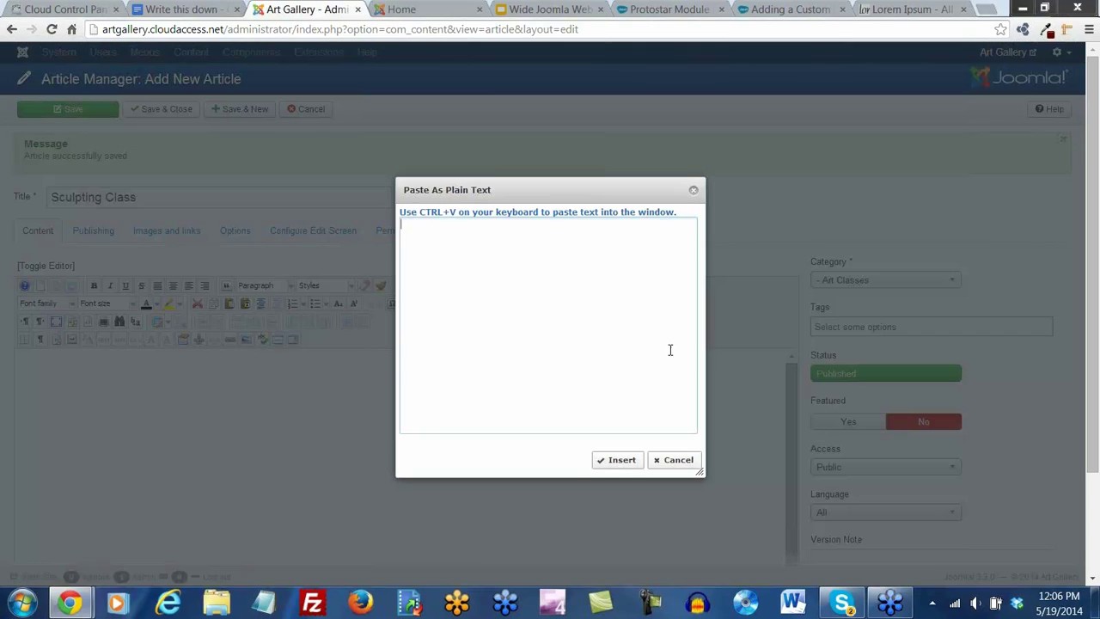
text(The standard Lorem Ipsum passage, used since the 1500s  "Lorem ipsum dolor sit amet, consectetur adipisicing elit, sed do eiusmod tempor incididunt ut labore et dolore magna aliqua. Ut enim ad minim veniam, quis nostrud exercitation ullamco laboris nisi ut aliquip ex ea commodo consequat. Duis aute irure dolor in reprehenderit in voluptate velit esse cillum dolore eu fugiat nulla pariatur. Excepteur sint occaecat cupidatat non proident, sunt in culpa qui officia deserunt mollit anim id est laborum.")
click(617, 460)
Format the first line of the Sculpting Class text as Heading 2
drag(253, 359, 16, 358)
click(255, 291)
scroll(279, 335, down, 3)
scroll(277, 344, up, 4)
scroll(275, 348, down, 3)
click(273, 355)
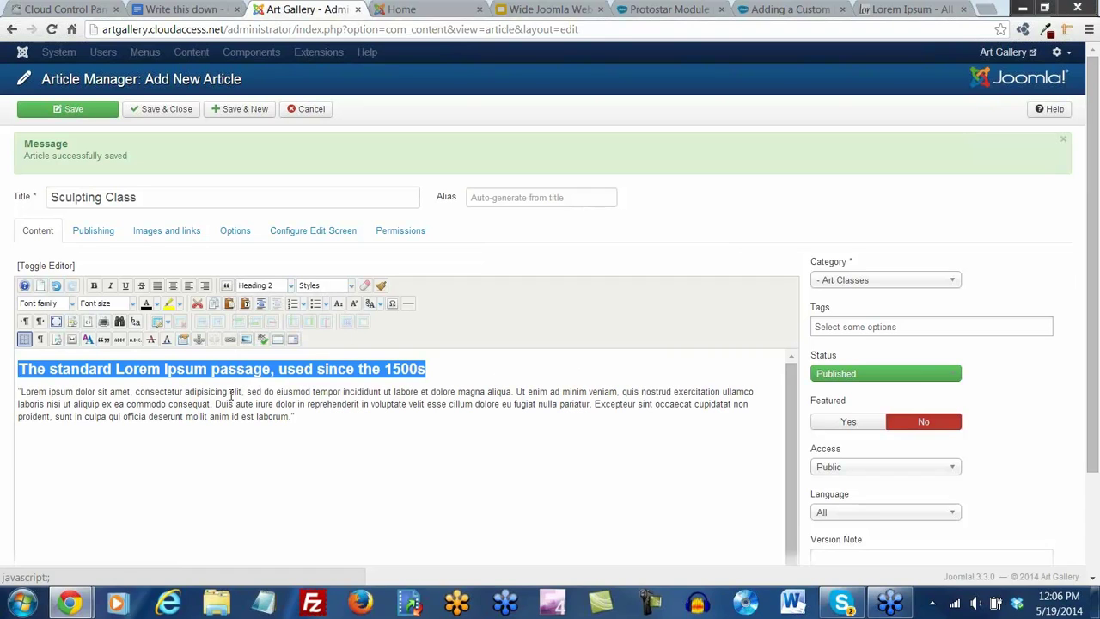
click(17, 392)
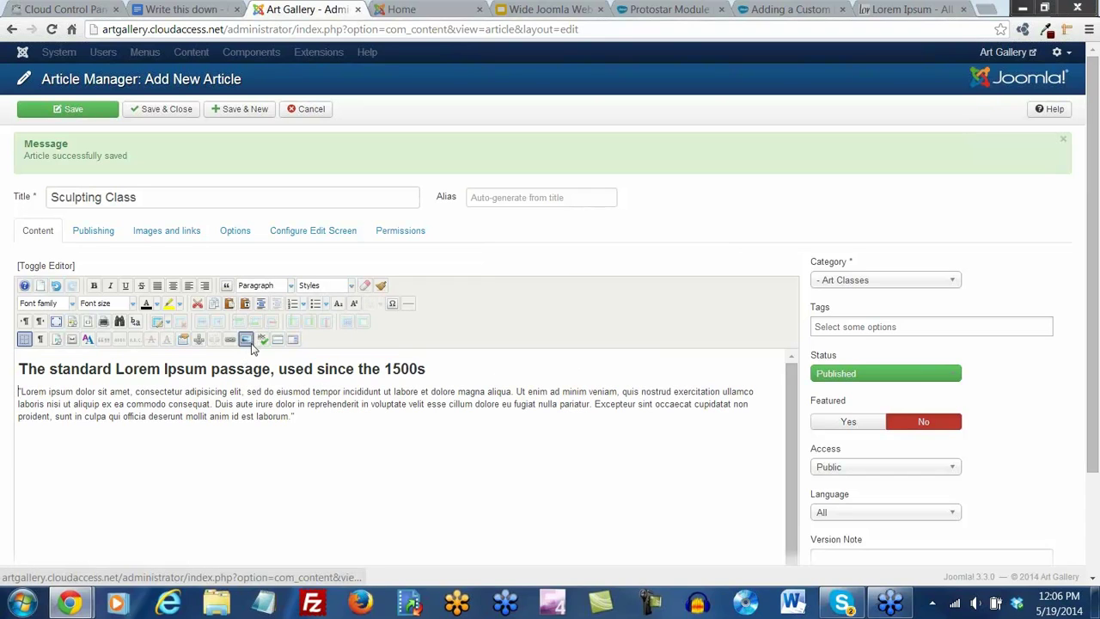
Insert sculpturesmall.jpg aligned right, then save and close Sculpting Class
click(246, 340)
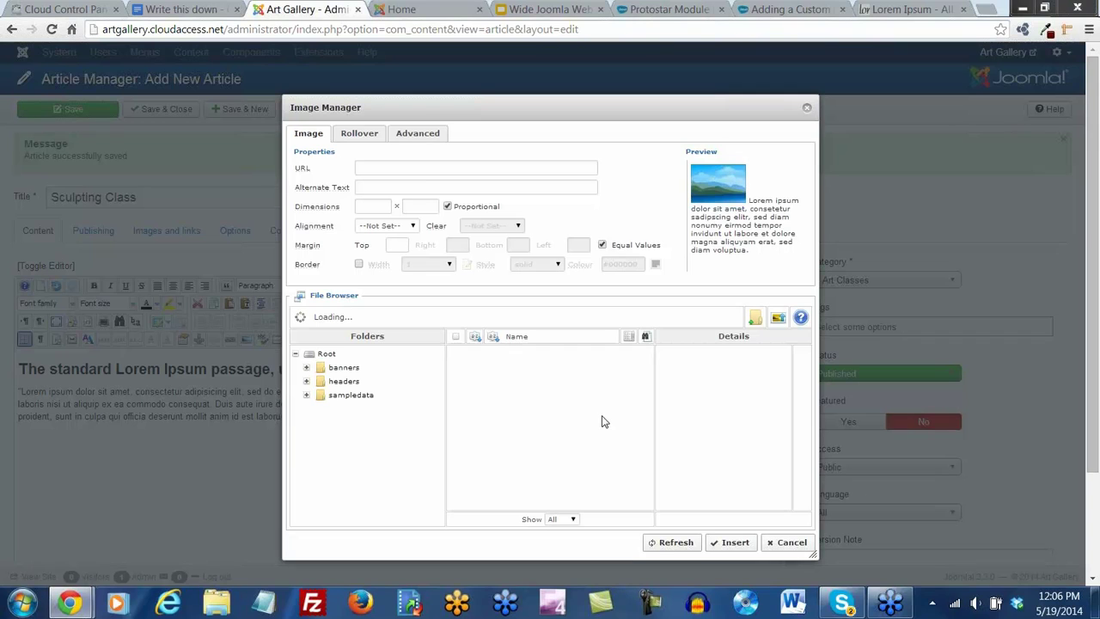
scroll(602, 421, down, 3)
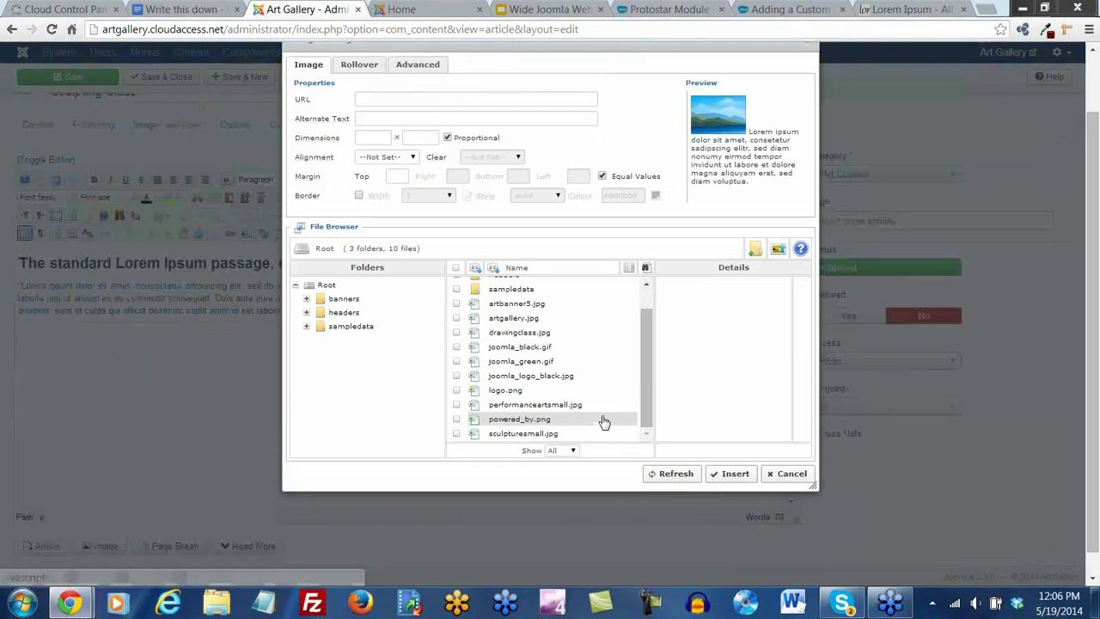
click(524, 434)
click(411, 159)
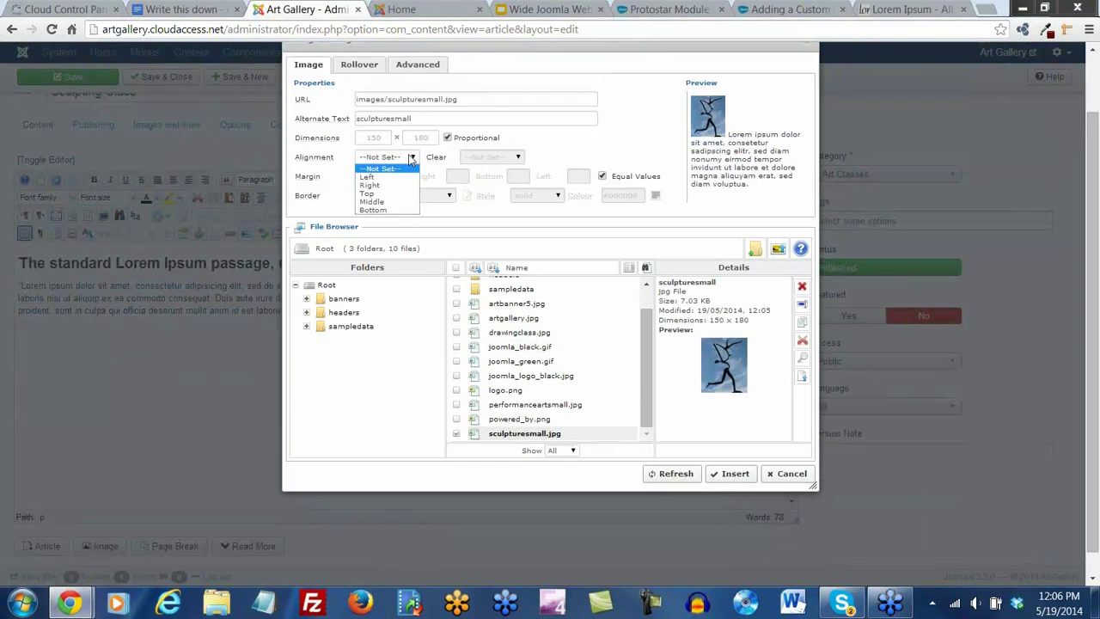
click(371, 184)
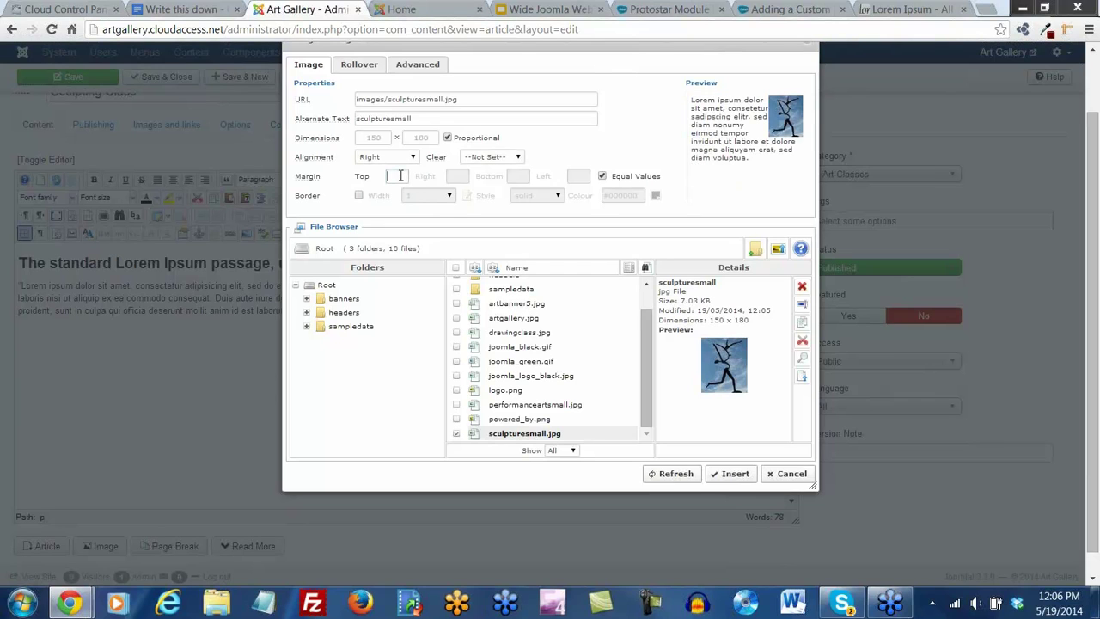
click(733, 474)
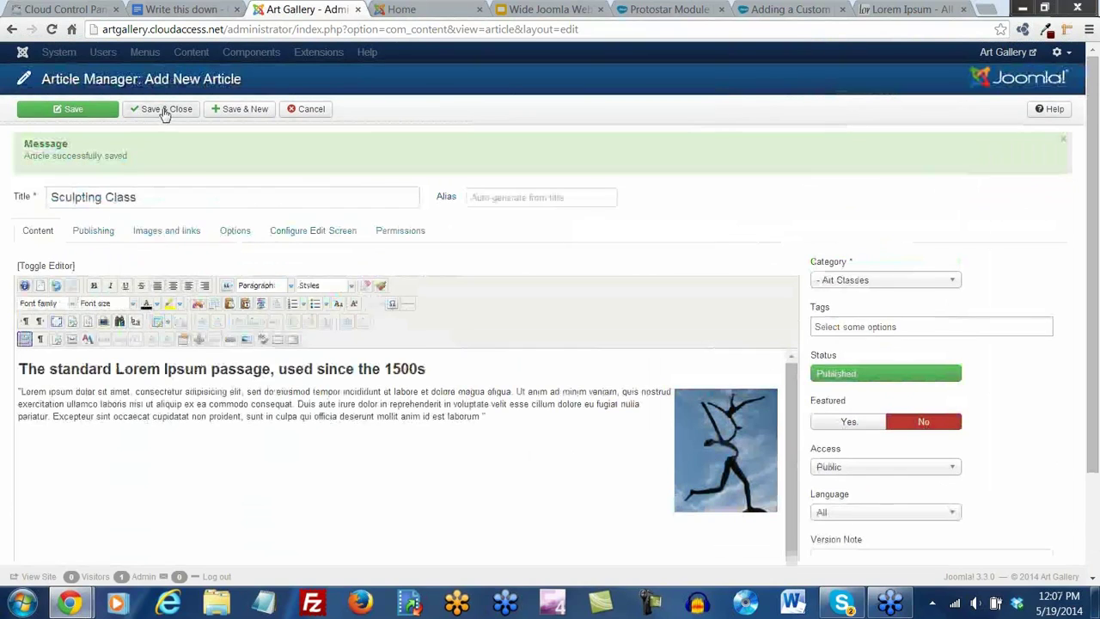
click(164, 110)
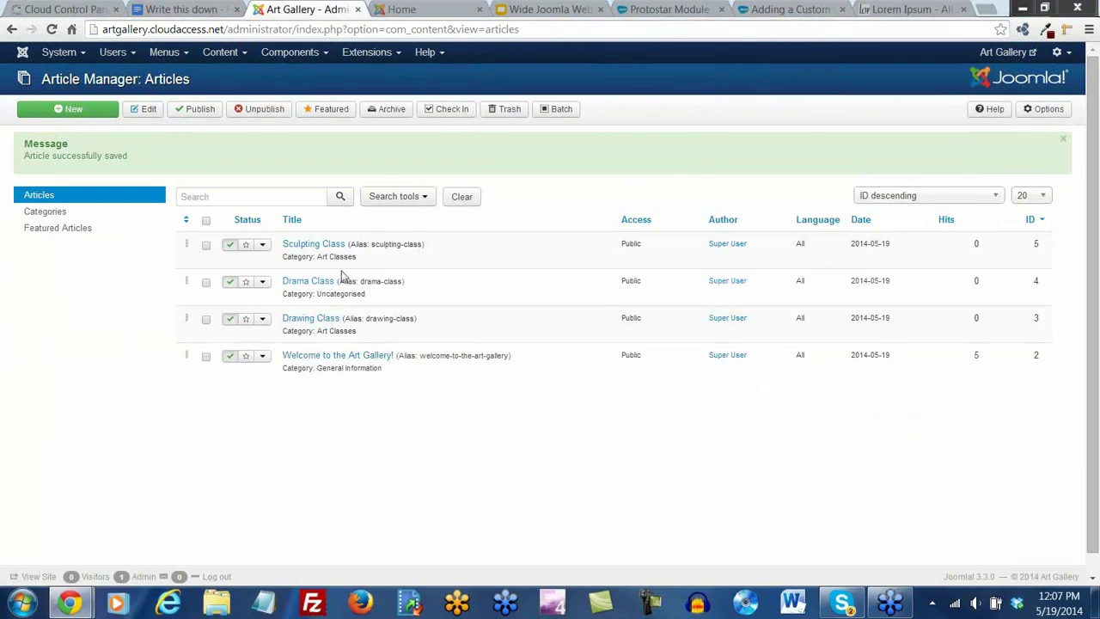
Reopen Drama Class, switch its category from Uncategorised to Art Classes, and save and close
click(313, 284)
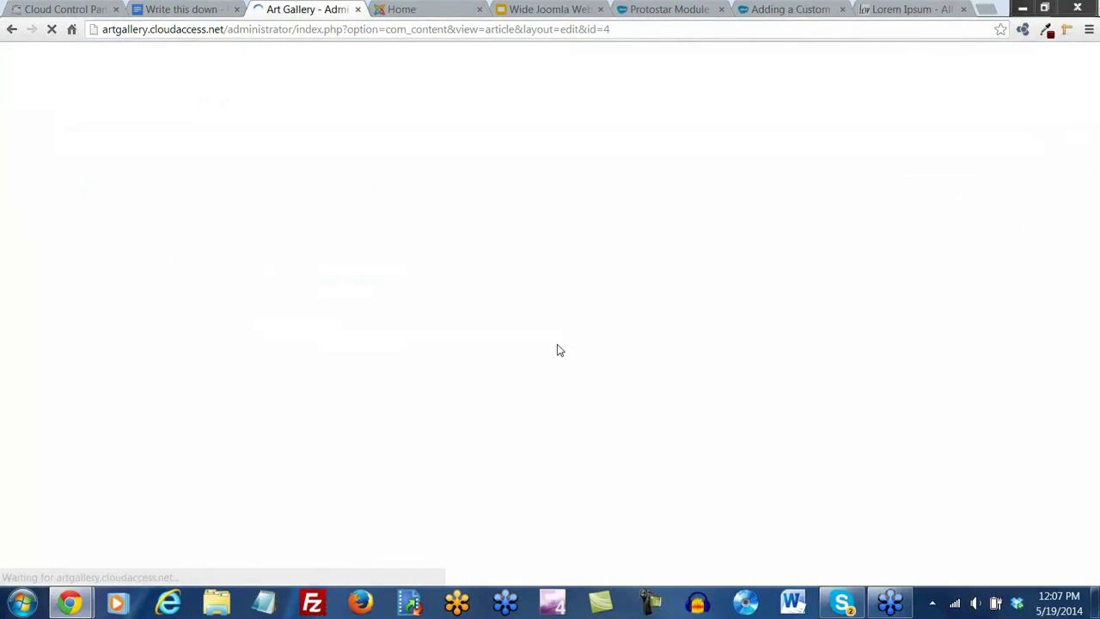
click(948, 229)
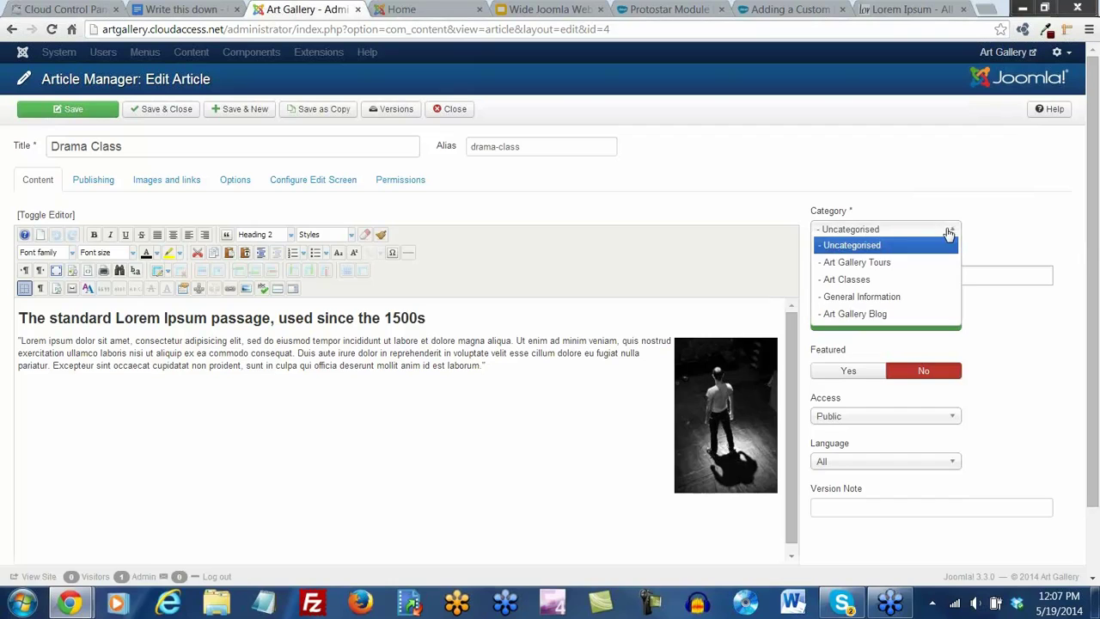
click(846, 279)
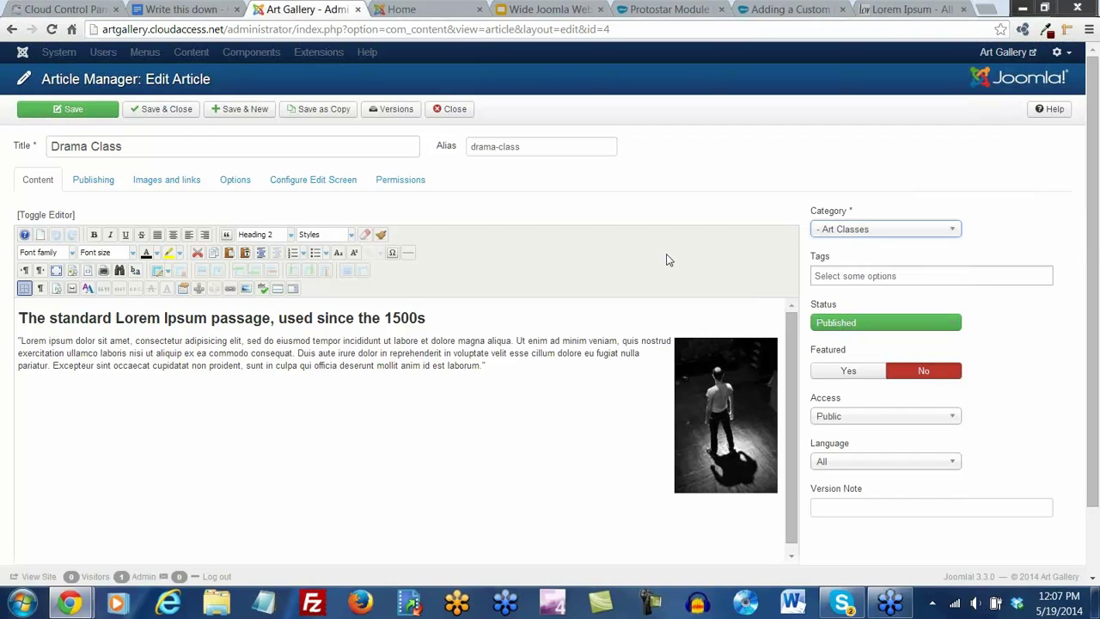
click(168, 114)
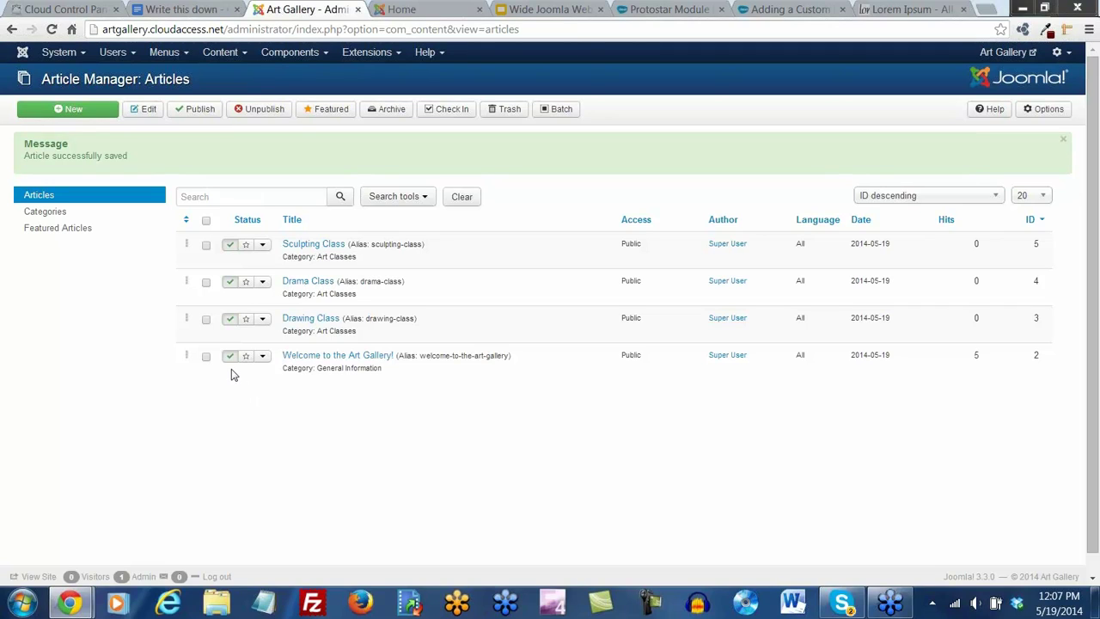
Unpublish 'Welcome to the Art Gallery!' and reload the front page to see the 404
click(229, 356)
click(402, 10)
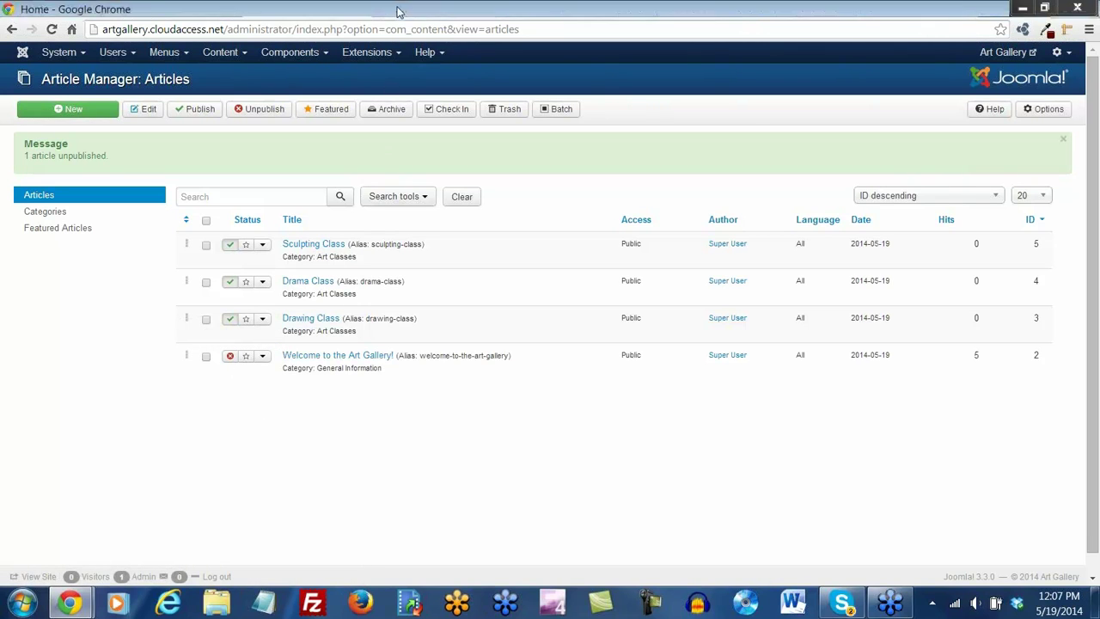
click(51, 29)
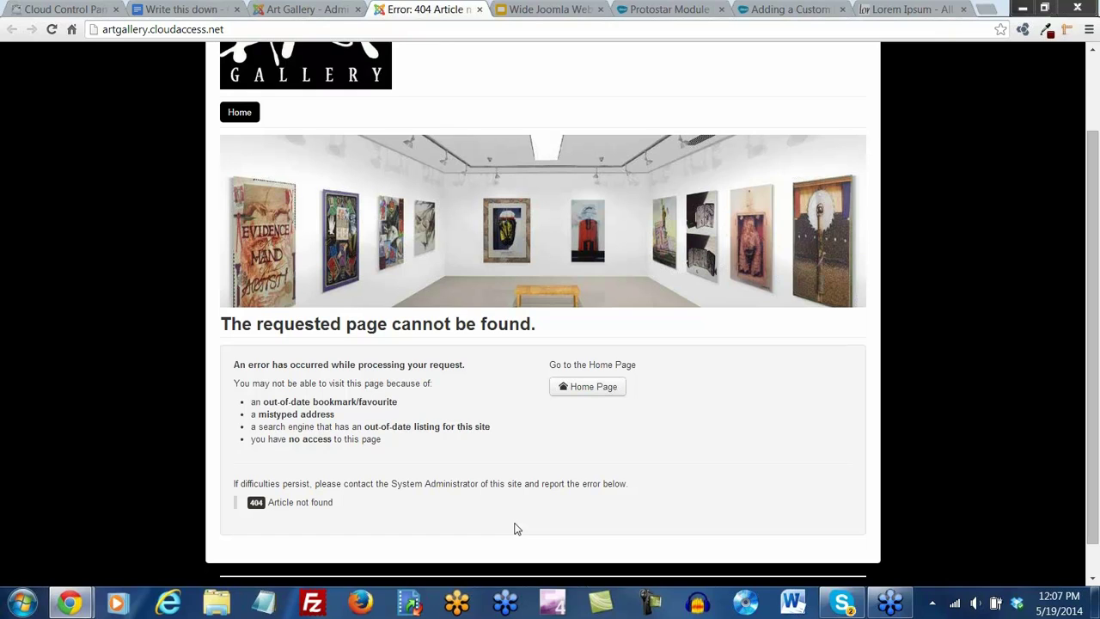
click(301, 10)
Republish the Welcome article and reload the front page to confirm it shows again
click(230, 356)
click(413, 10)
click(52, 29)
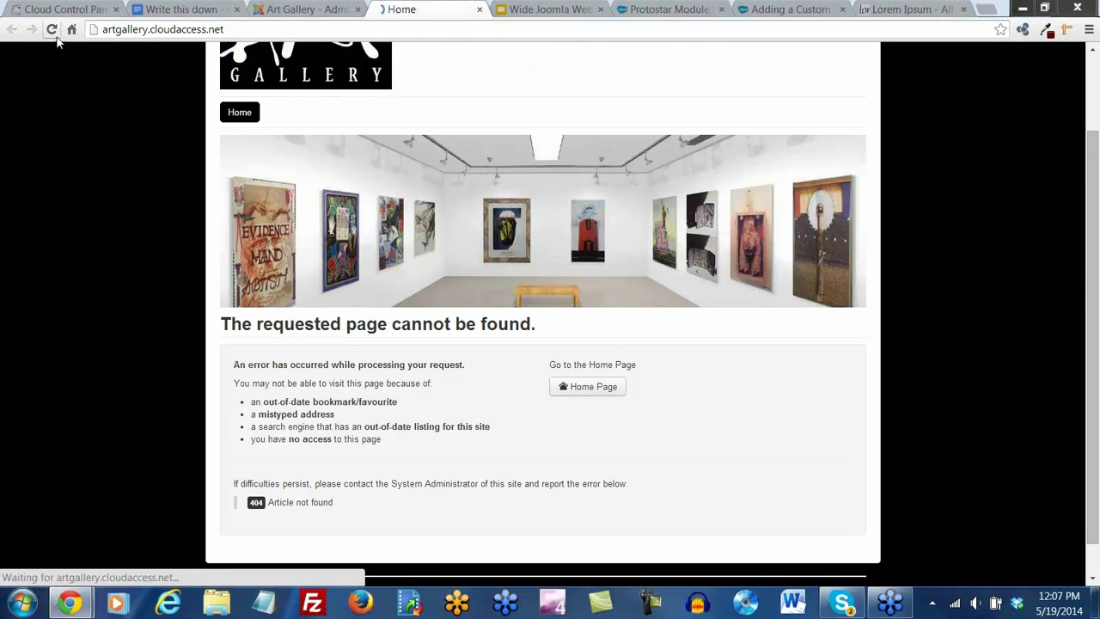
click(293, 9)
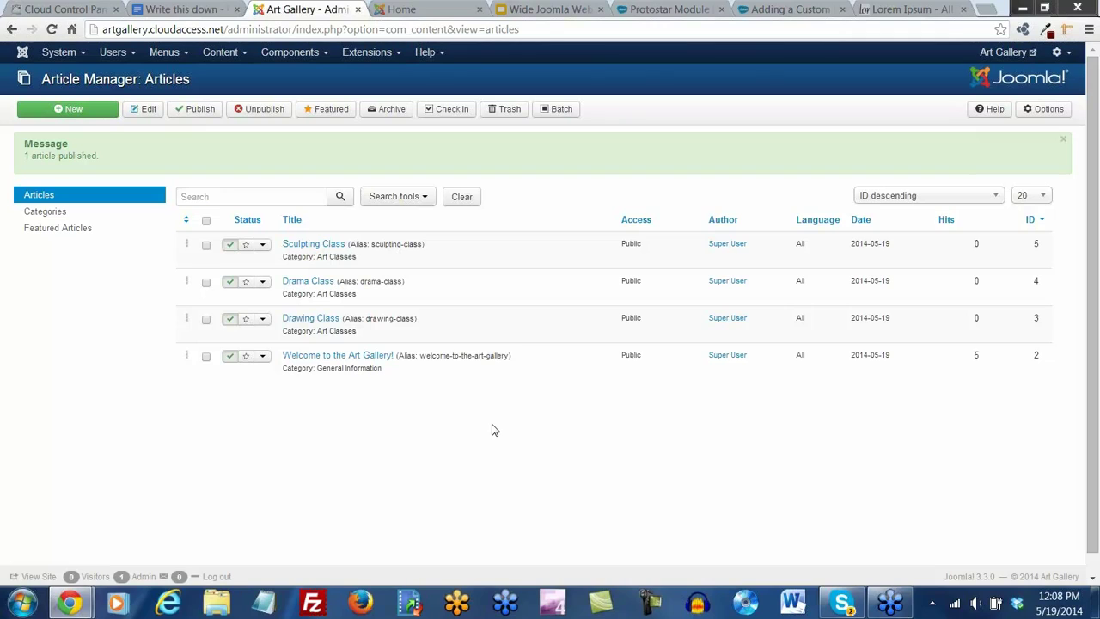
Star the Sculpting Class, Drama Class and Drawing Class rows as featured
click(246, 247)
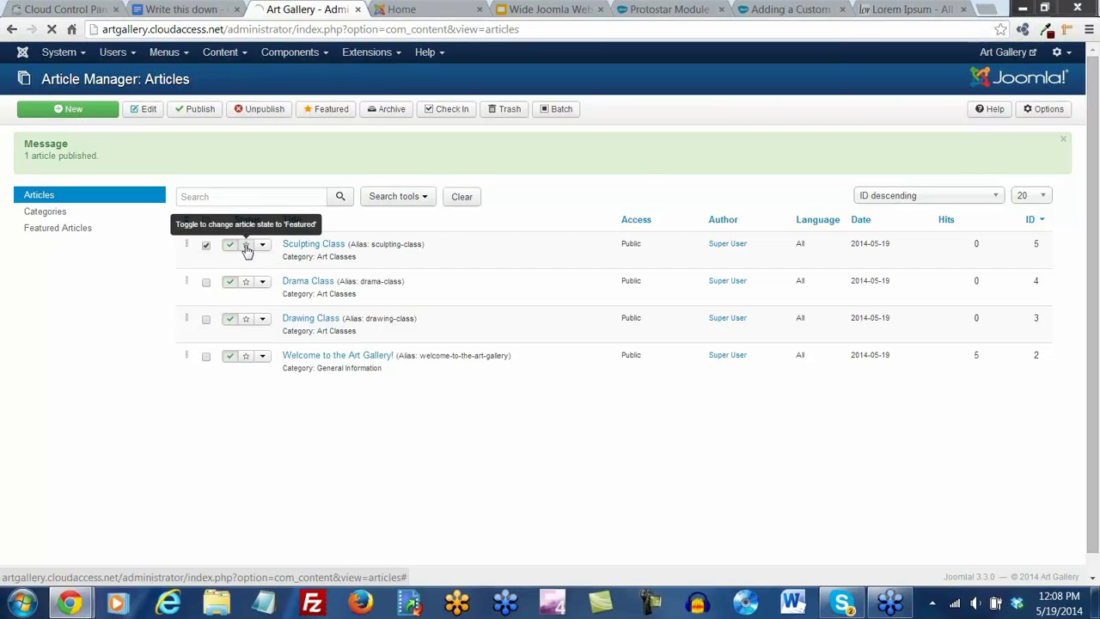
click(246, 247)
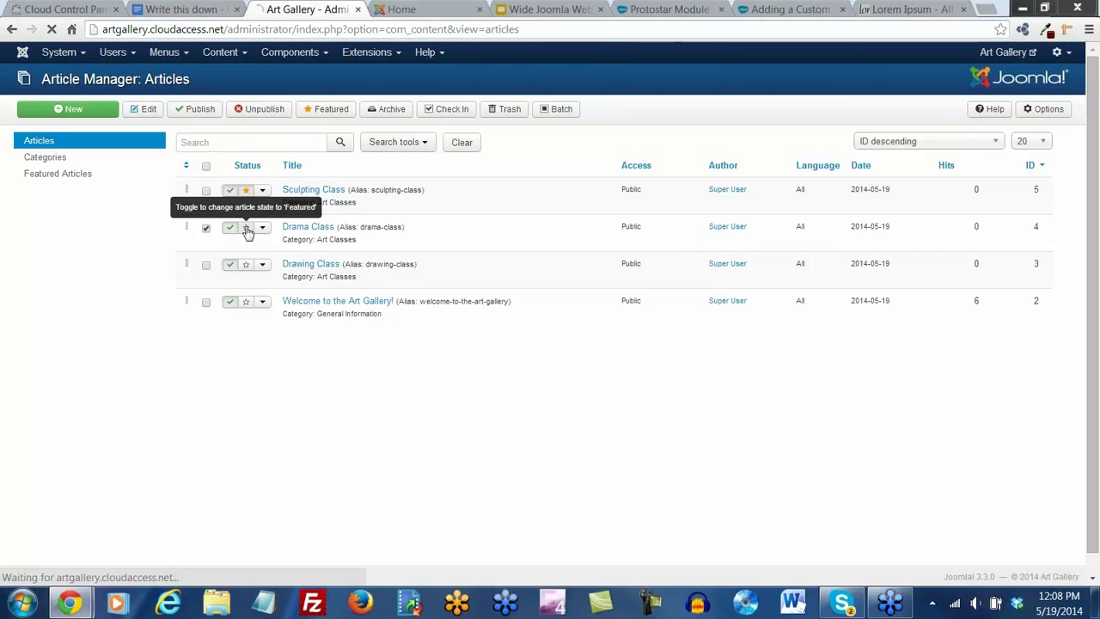
click(246, 265)
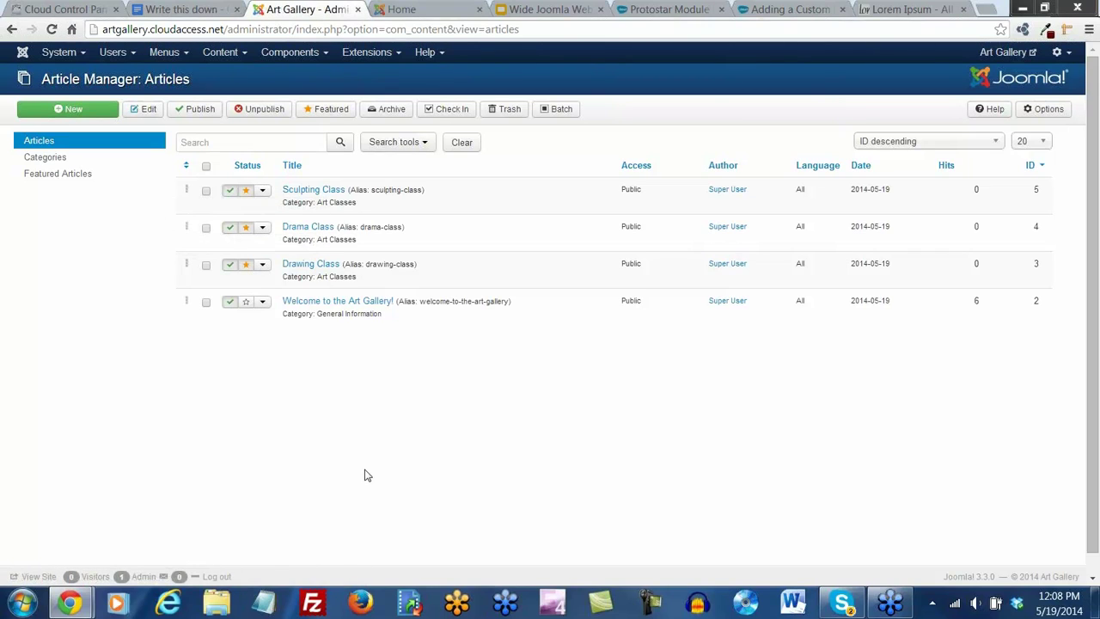
click(182, 53)
mouse_move(187, 80)
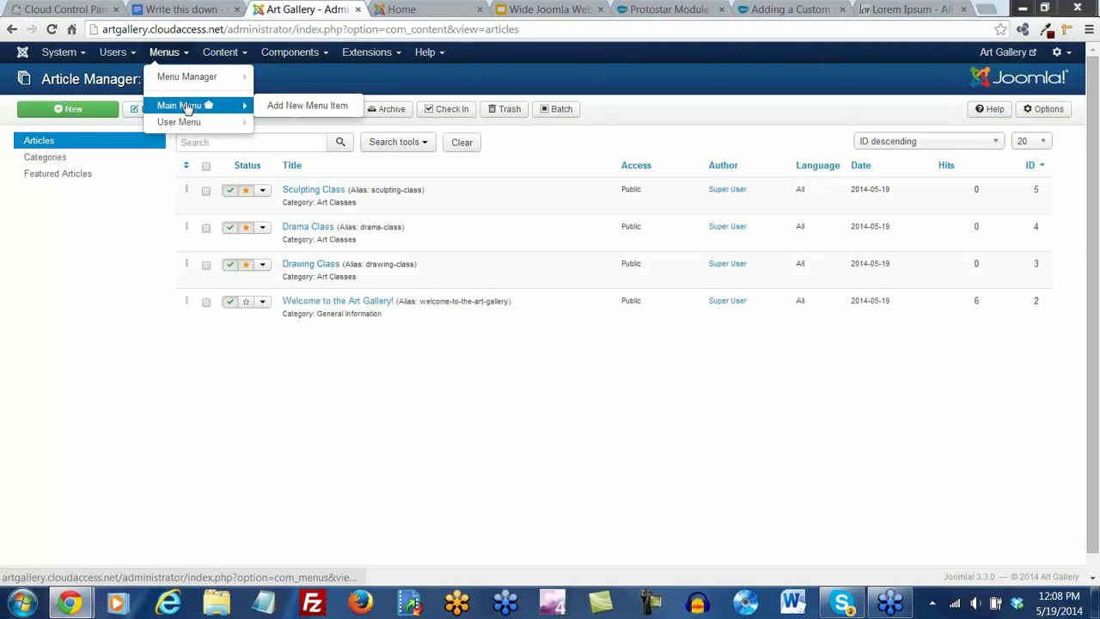
Add and save a Main Menu item 'Art Classes' of type Featured Articles
click(187, 107)
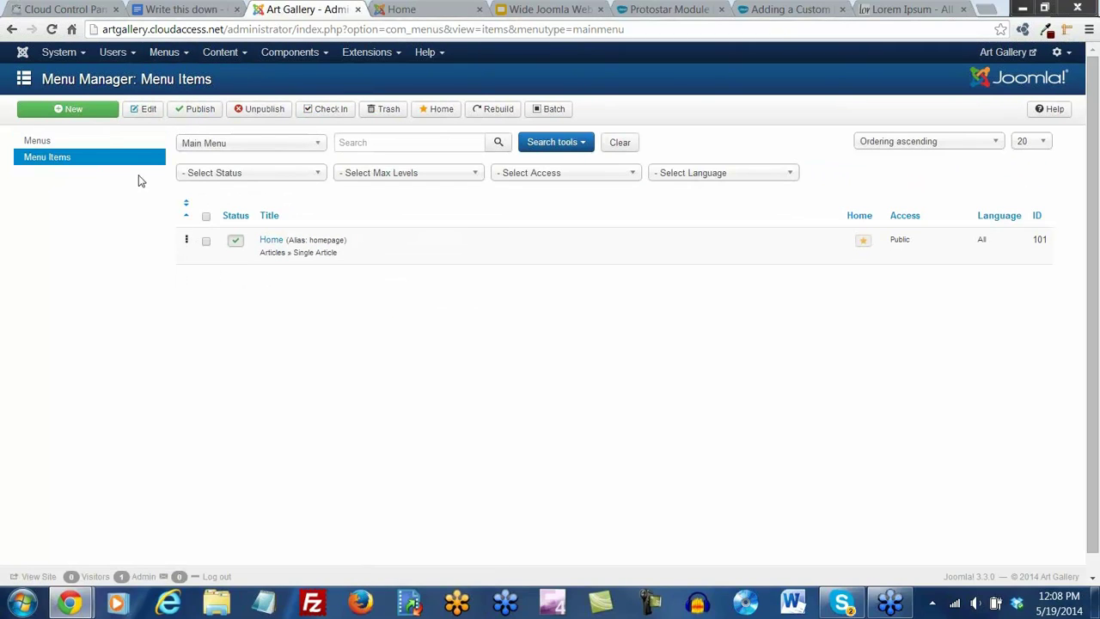
click(90, 119)
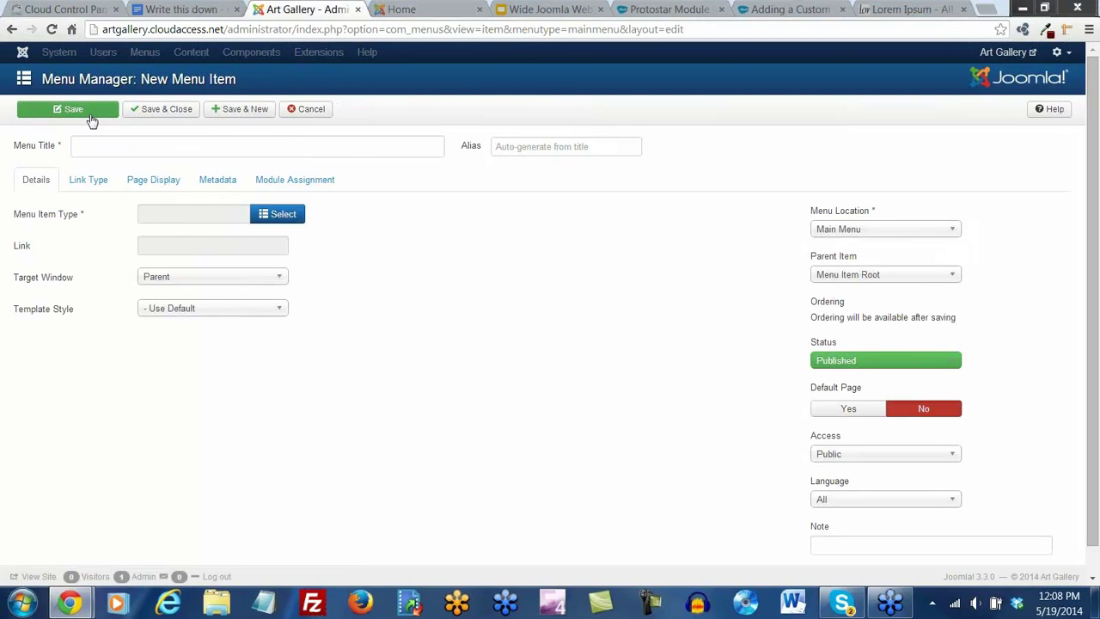
click(93, 147)
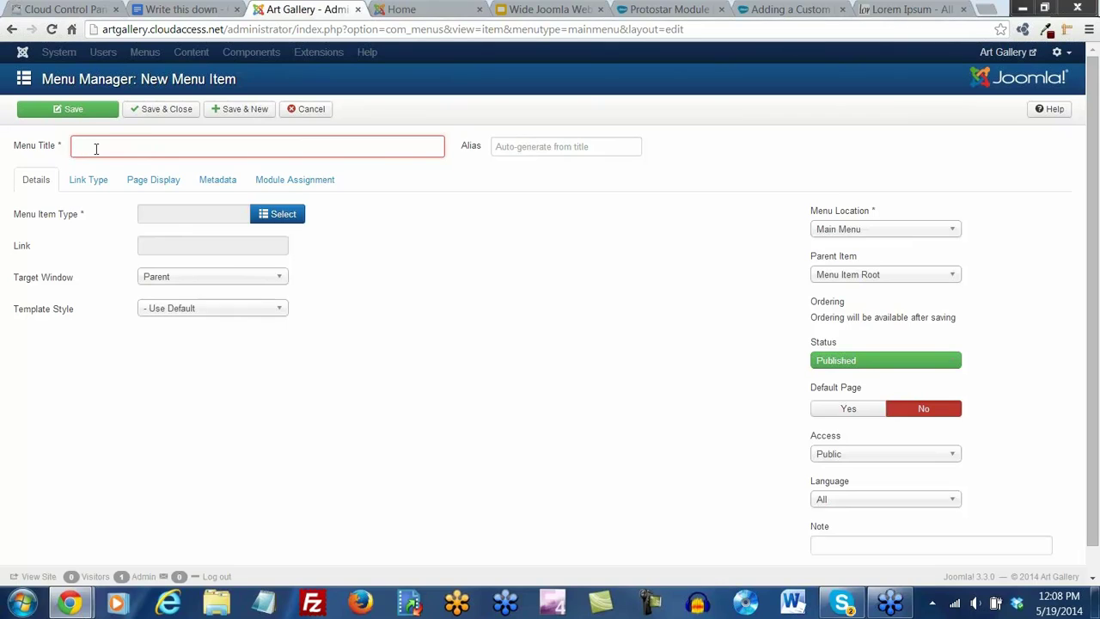
text(Art Classes)
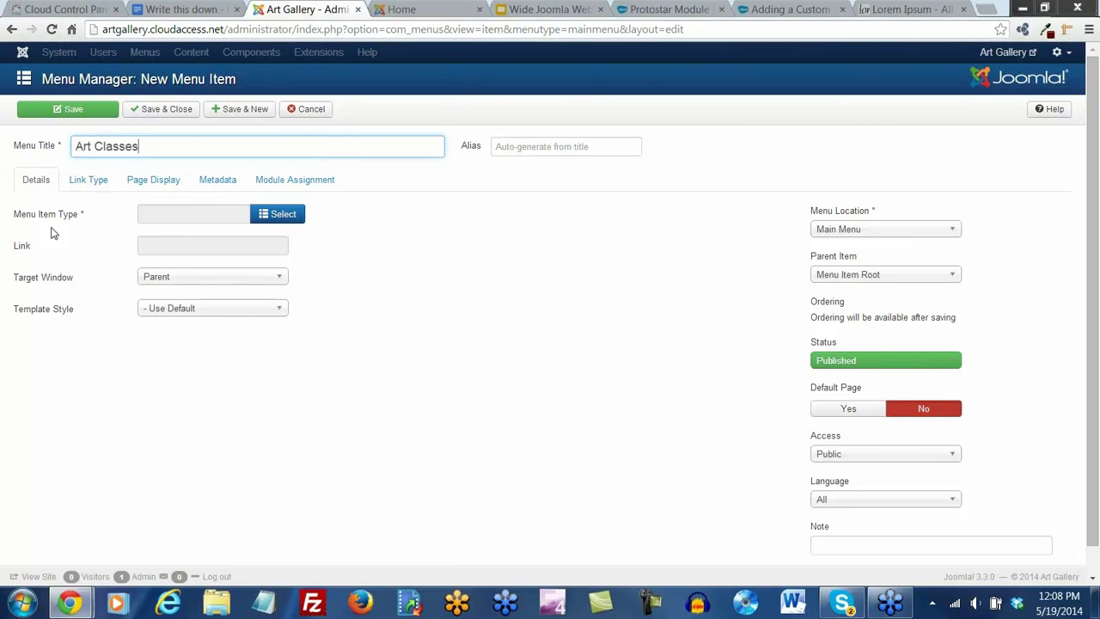
click(283, 220)
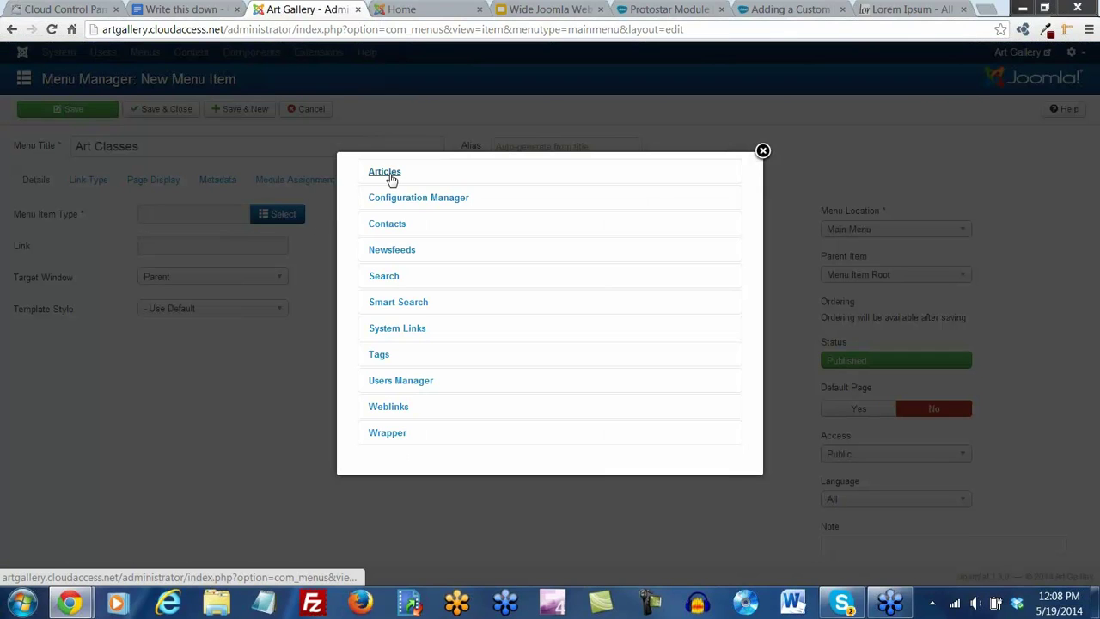
click(385, 174)
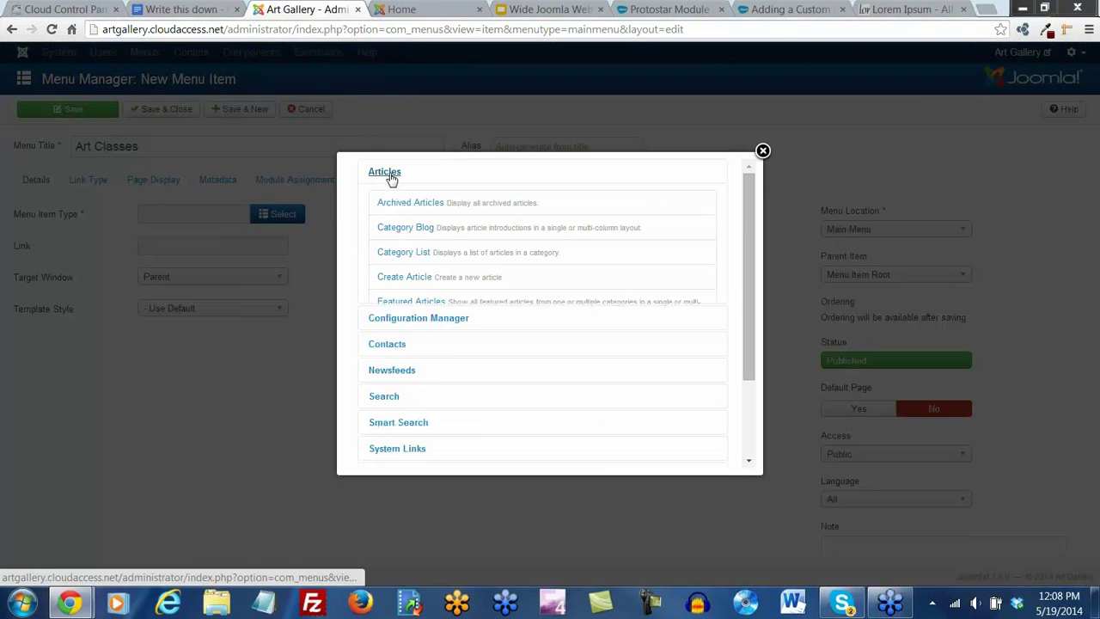
click(400, 305)
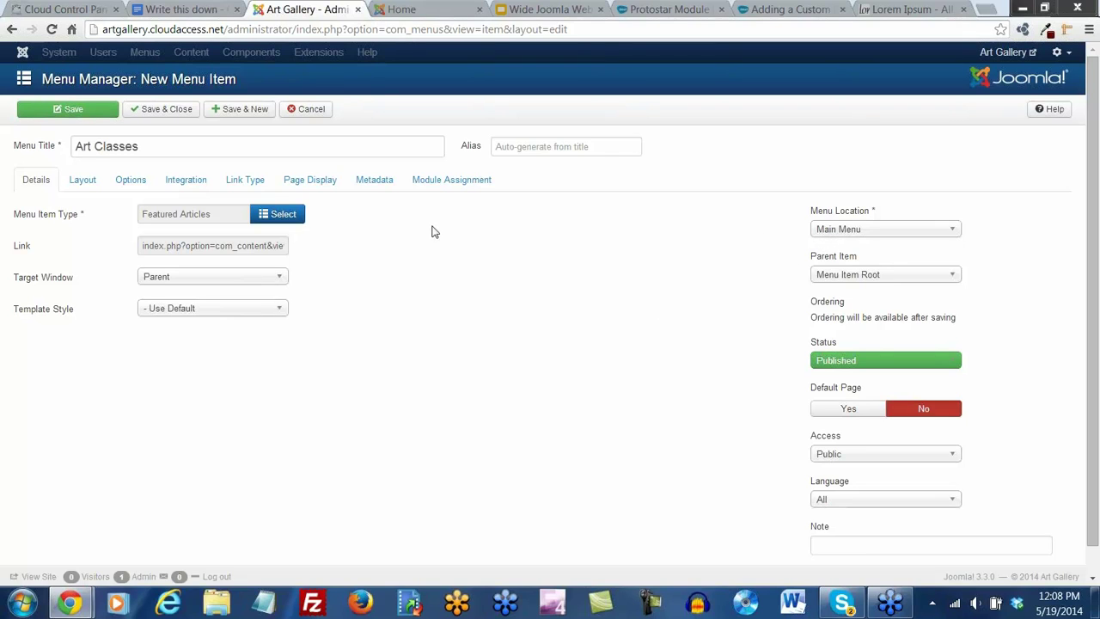
click(81, 113)
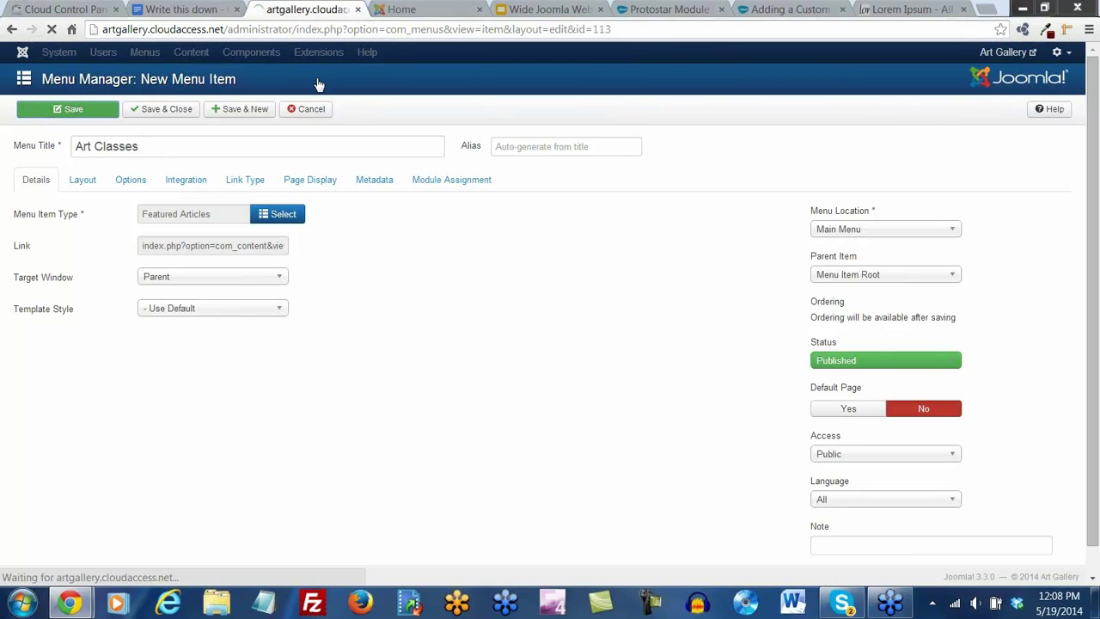
click(404, 10)
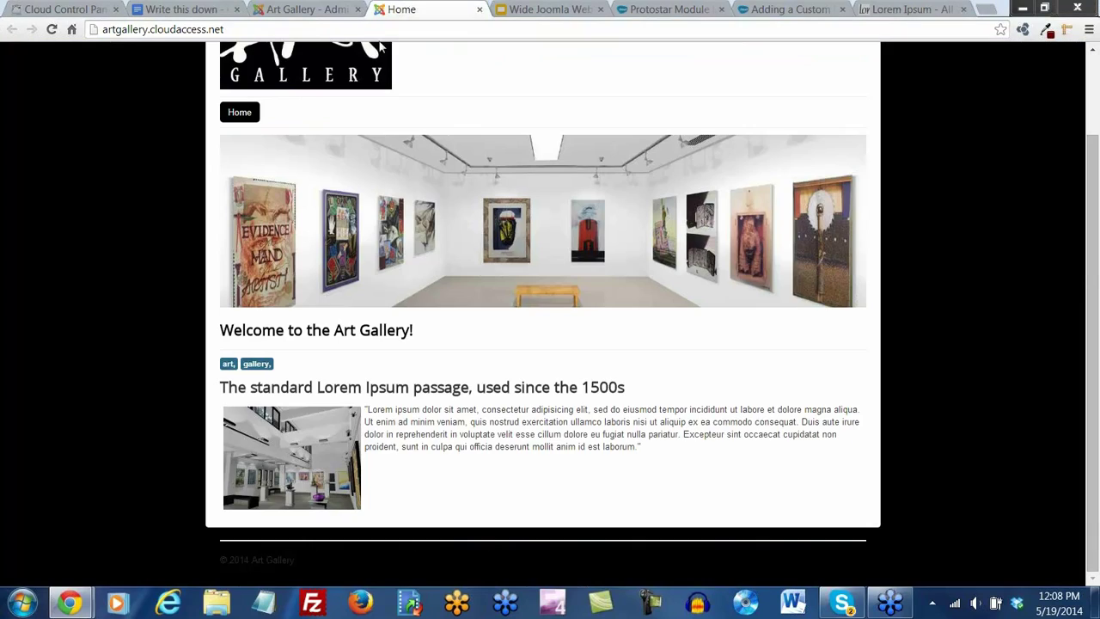
Reload the site and browse the Art Classes page: Sculpting Class leads, with Drama and Drawing Class below
click(51, 30)
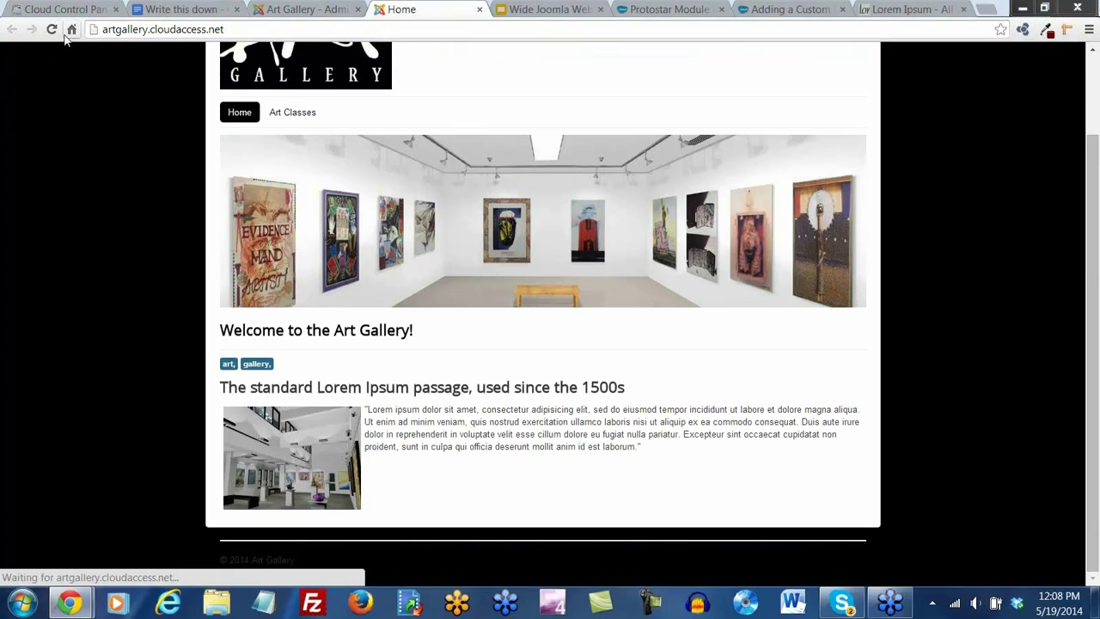
click(297, 113)
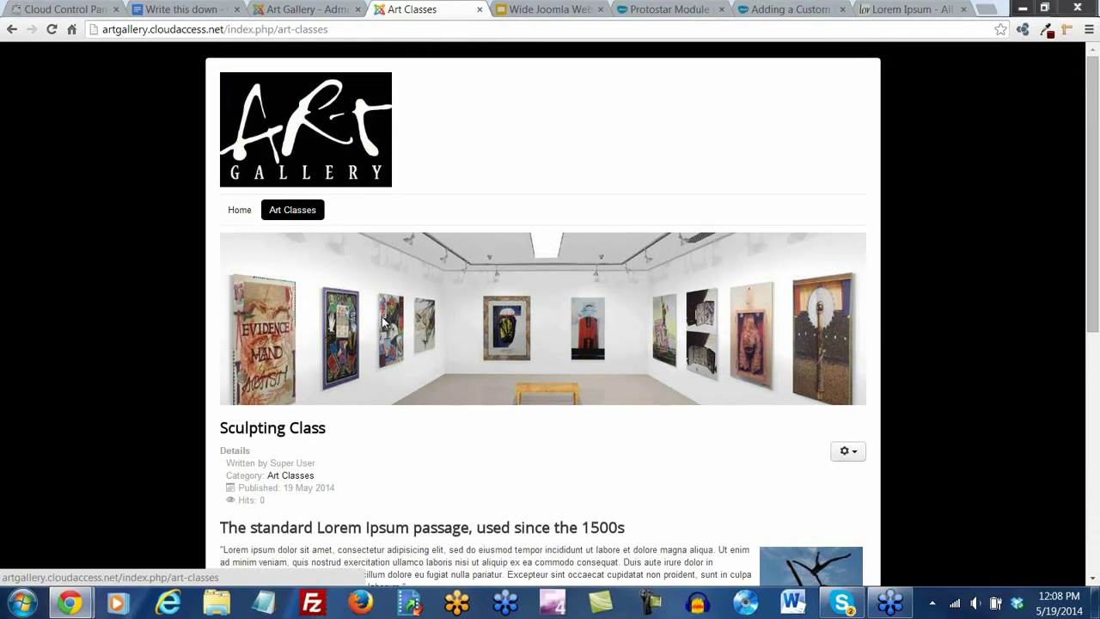
drag(1095, 246, 1097, 419)
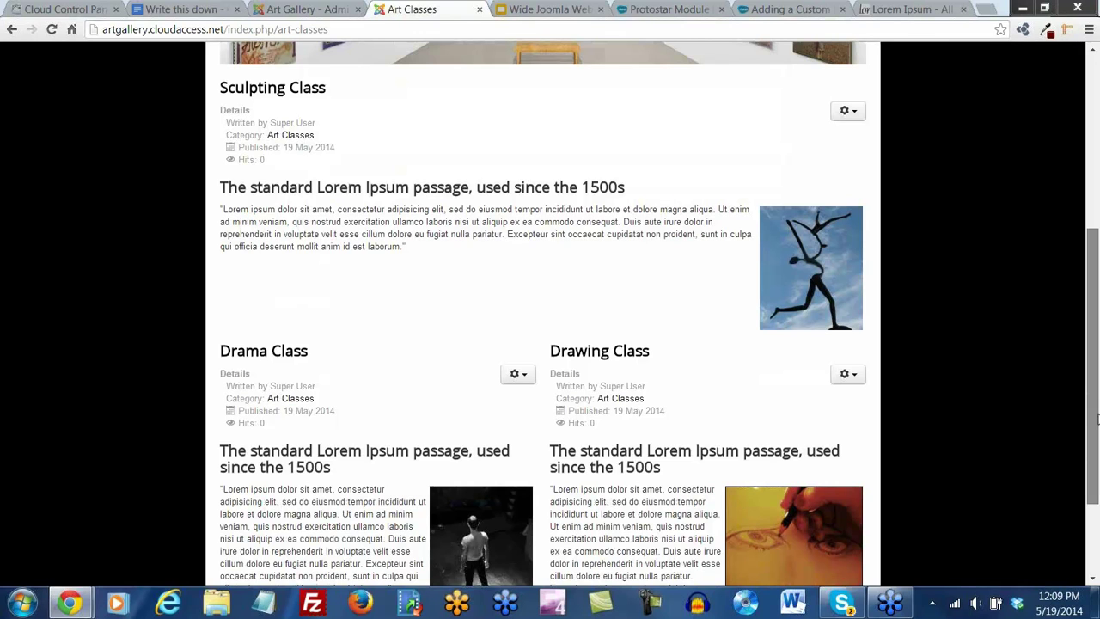
scroll(563, 232, up, 3)
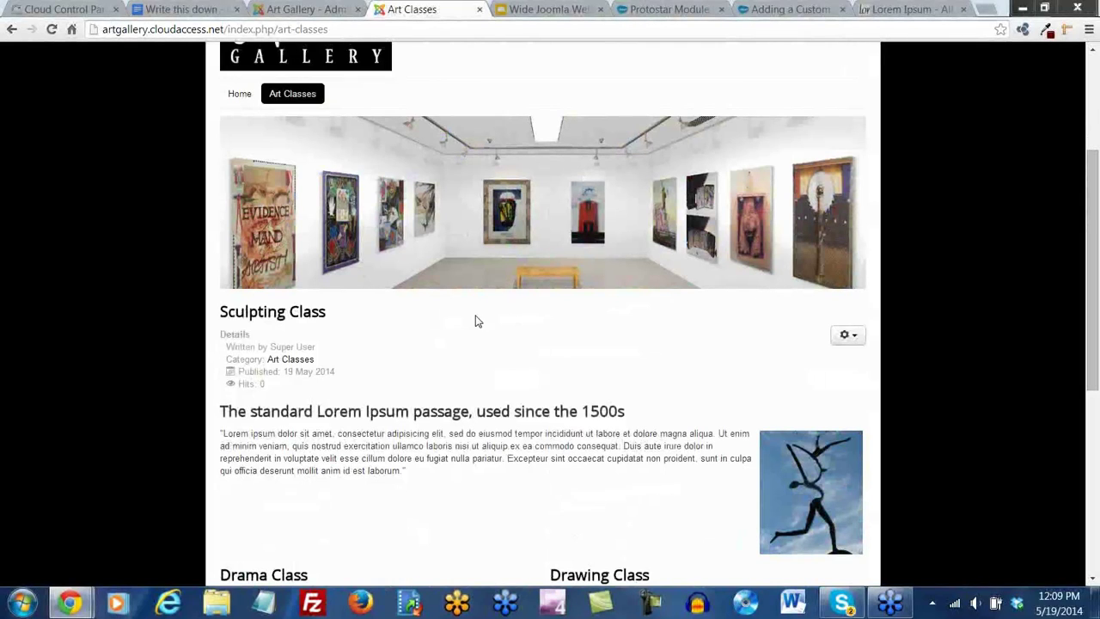
scroll(480, 314, down, 2)
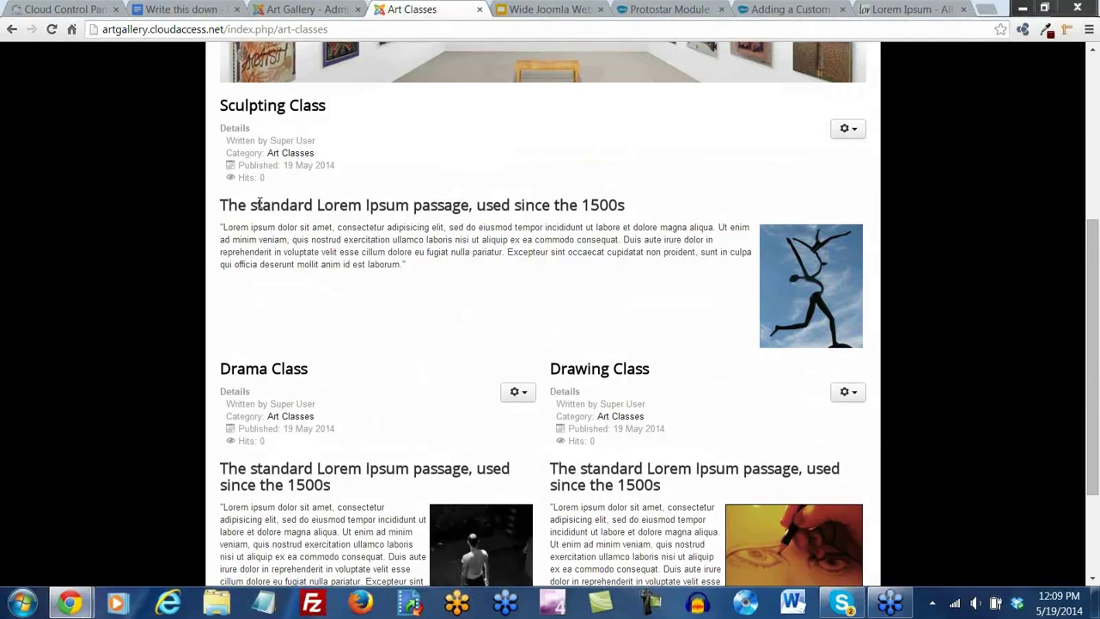
scroll(275, 325, down, 1)
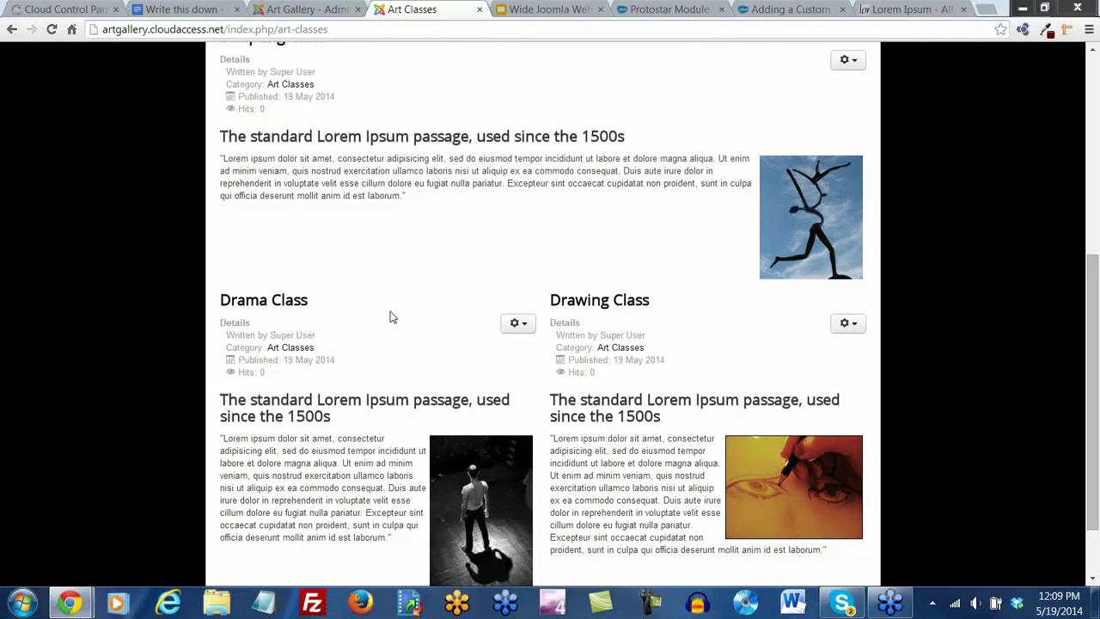
scroll(398, 334, up, 5)
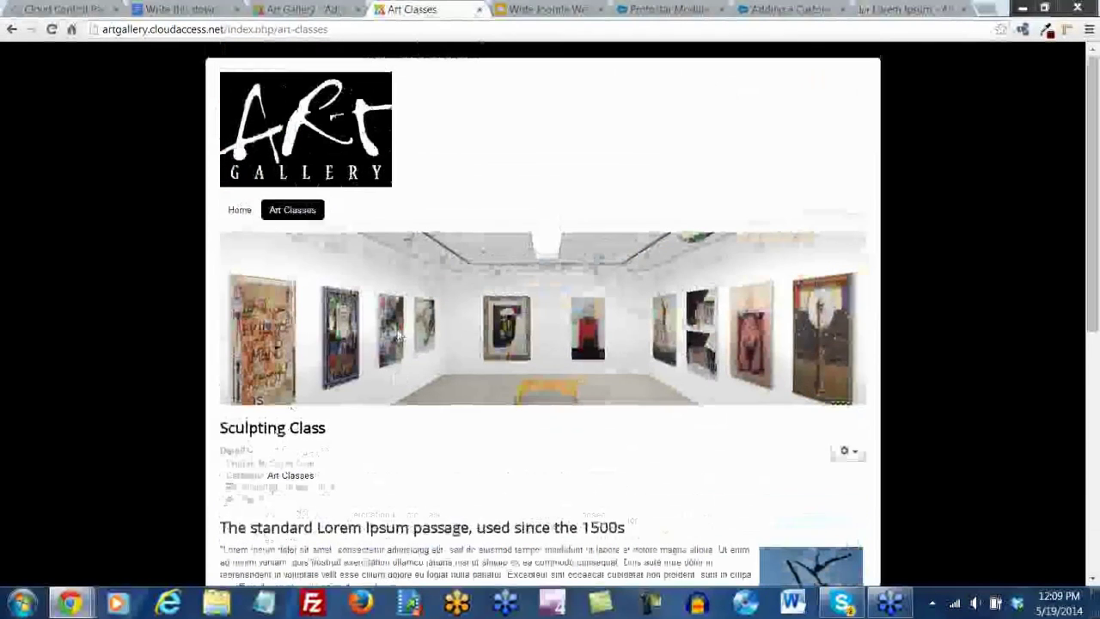
click(307, 10)
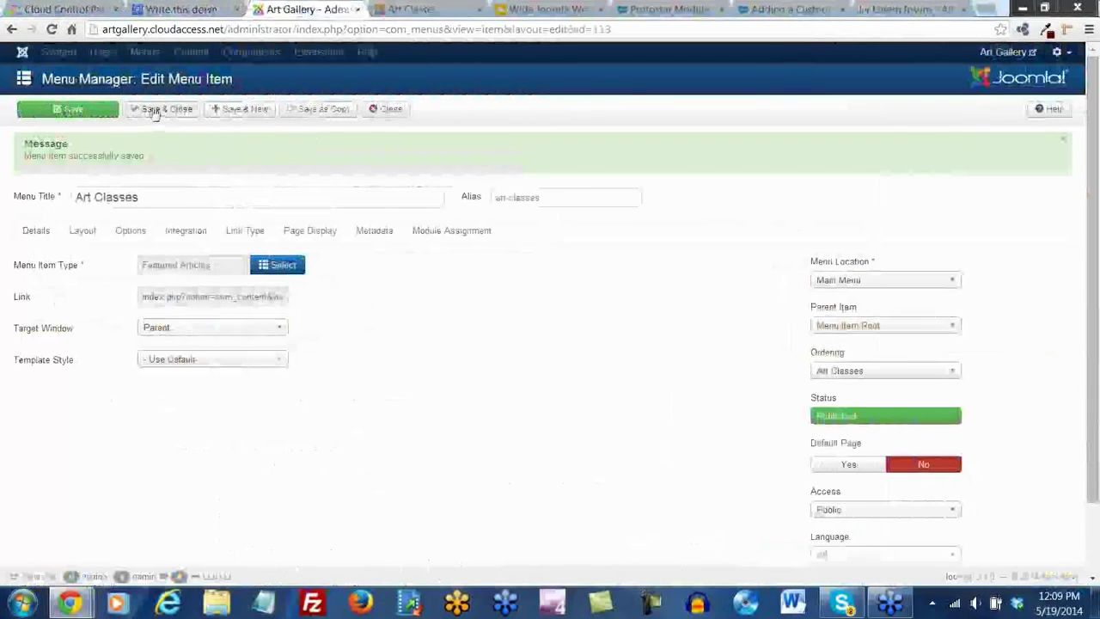
Save and close the menu item and open the Art Gallery Banner module in Module Manager
click(153, 112)
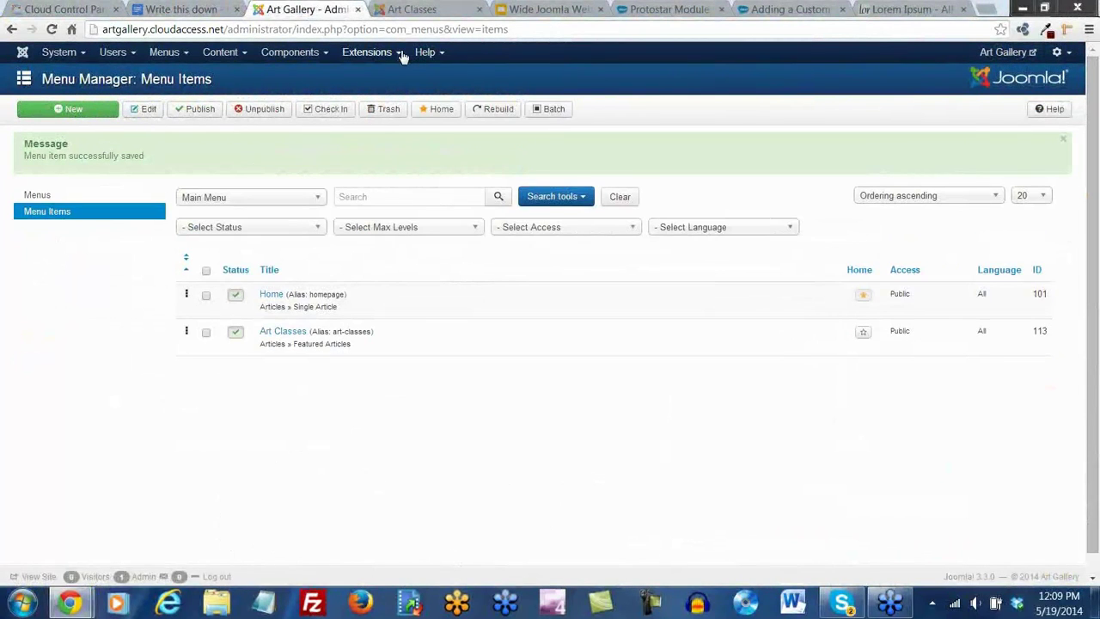
click(394, 54)
click(381, 106)
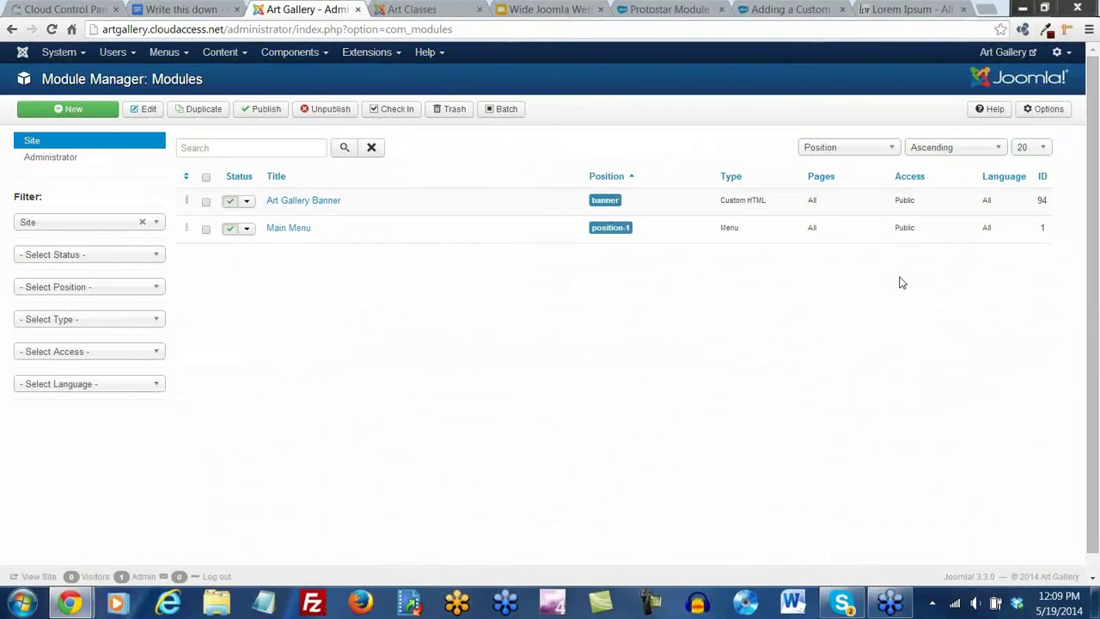
click(324, 203)
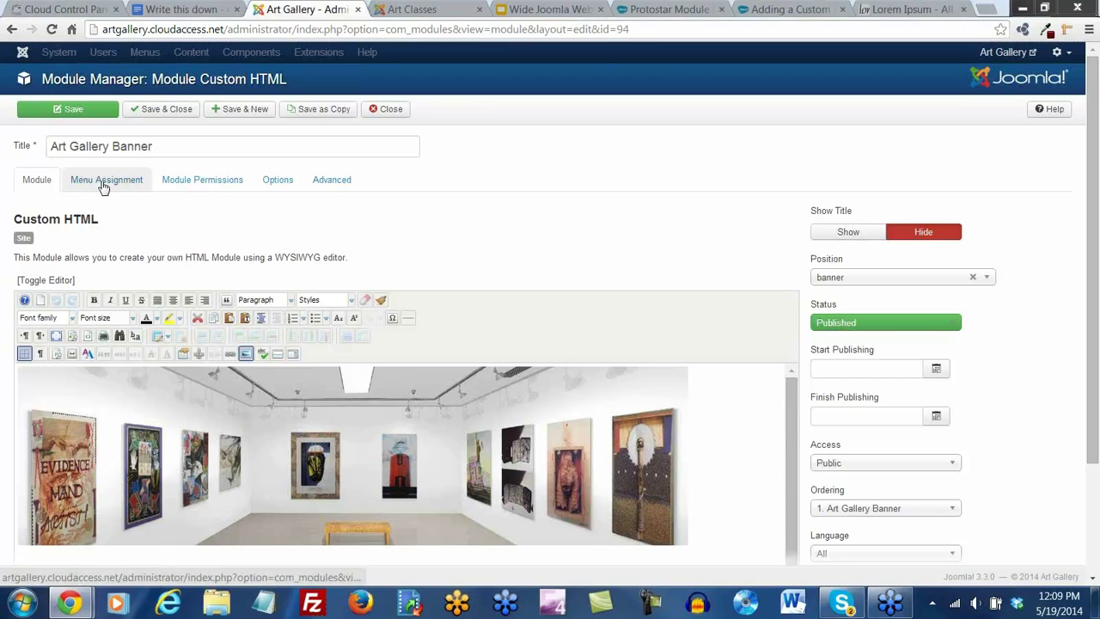
Set the banner's Menu Assignment to only the Home page and save it
click(106, 184)
click(223, 217)
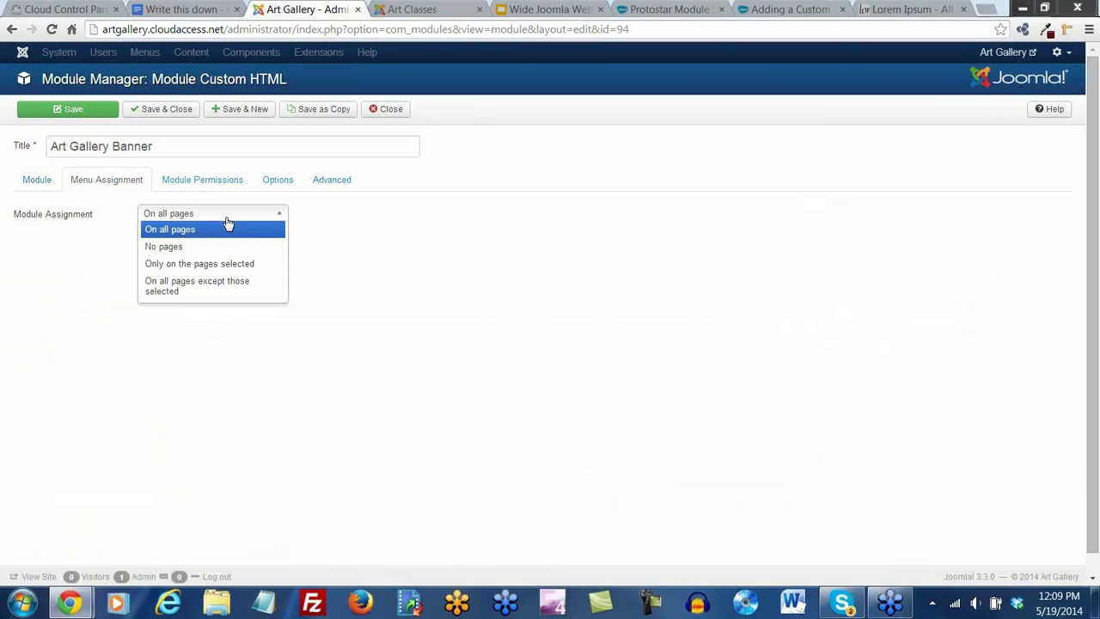
click(204, 267)
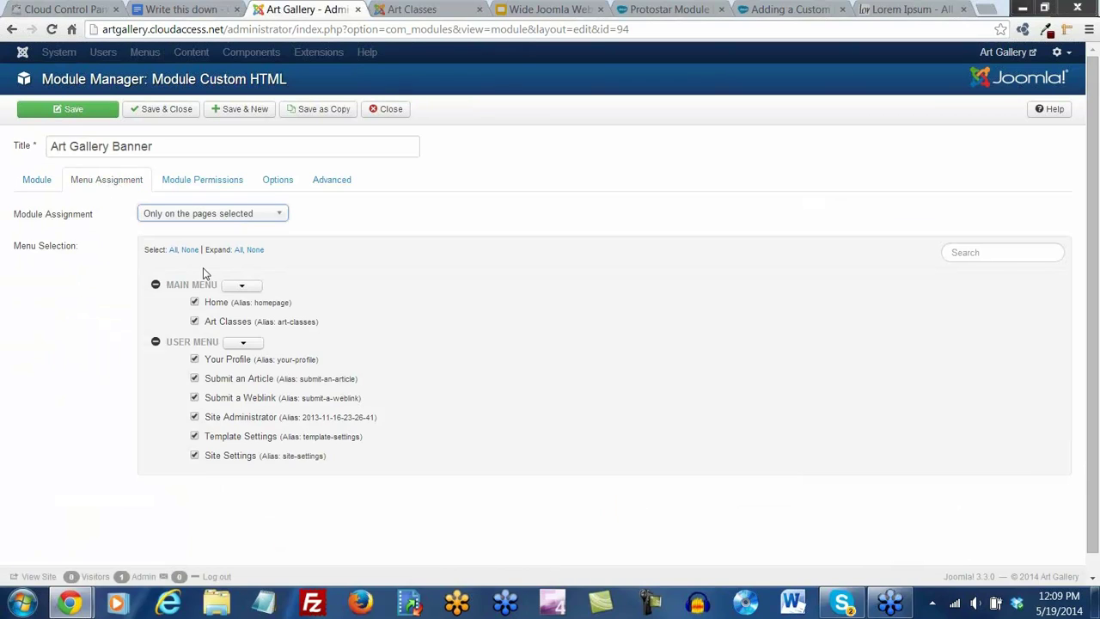
click(189, 250)
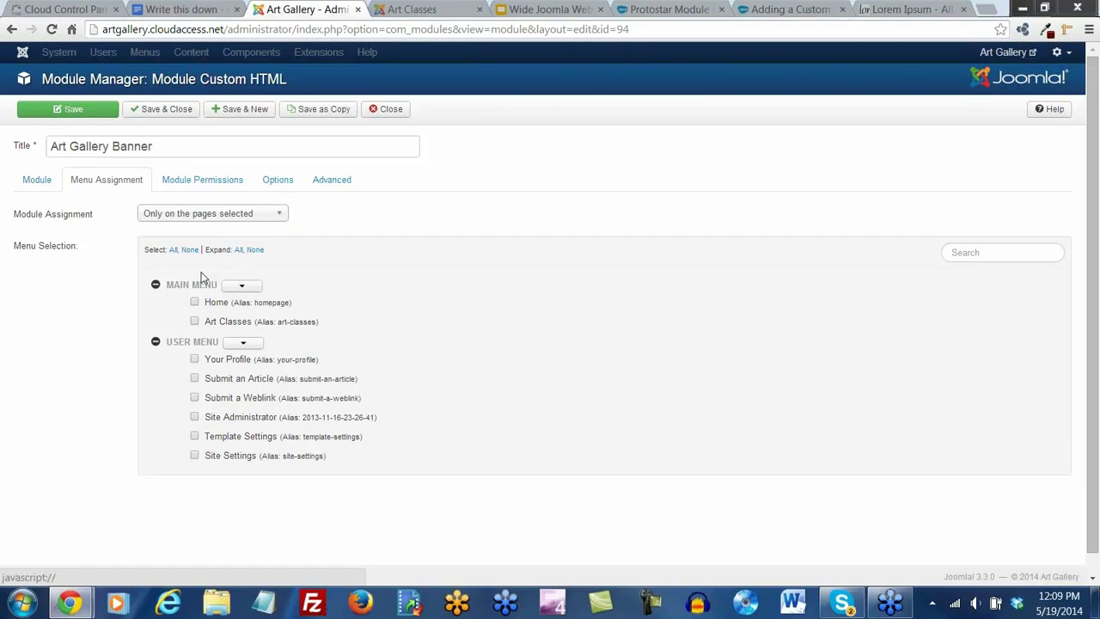
click(194, 302)
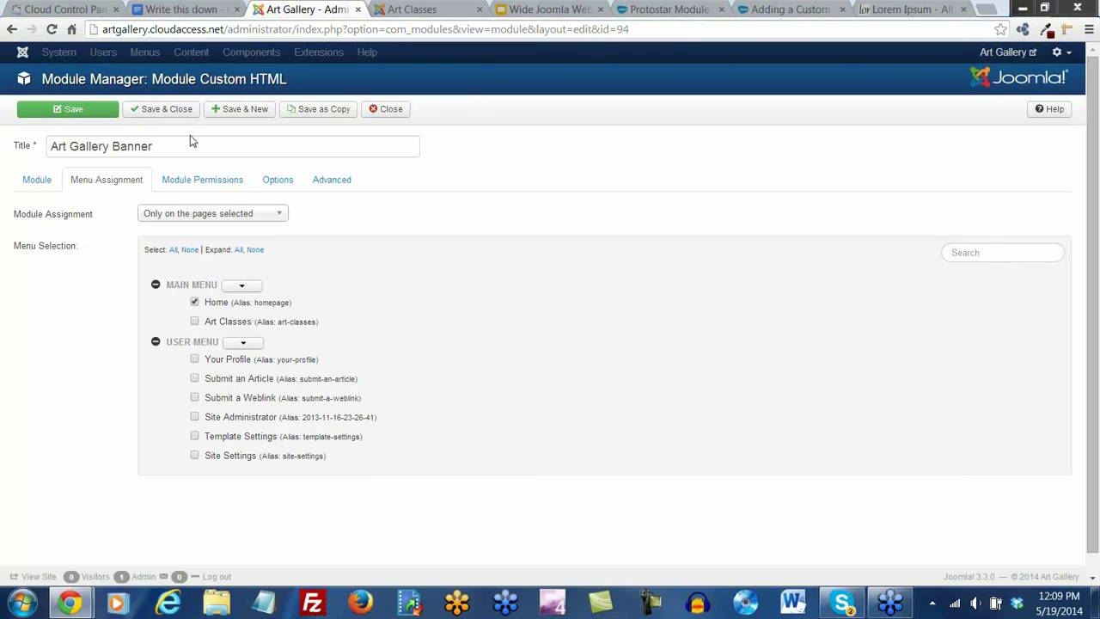
click(79, 113)
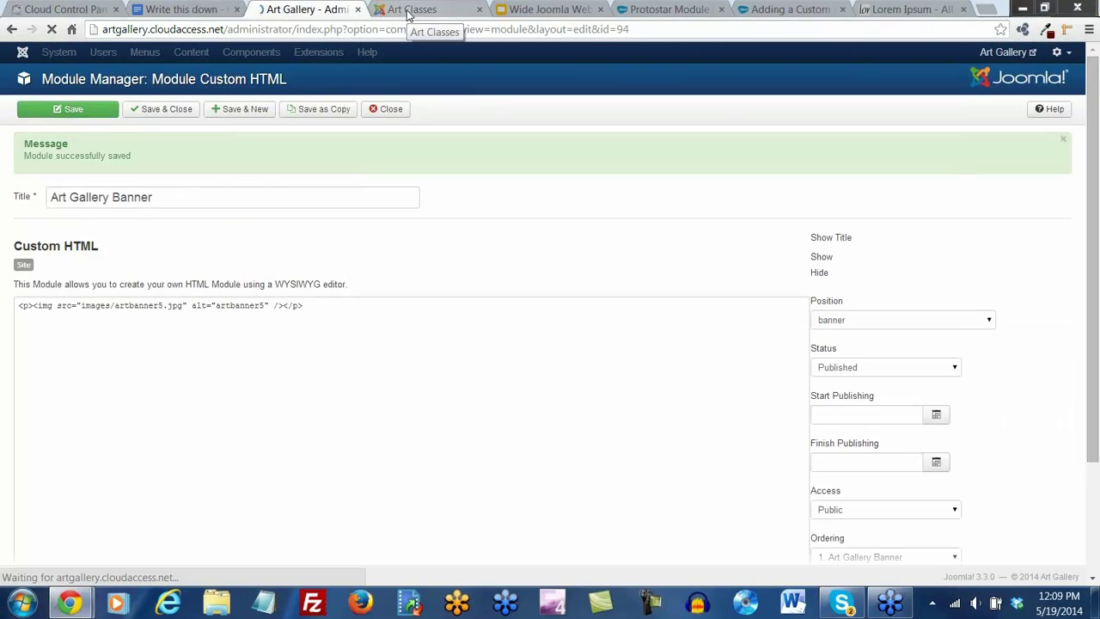
click(410, 12)
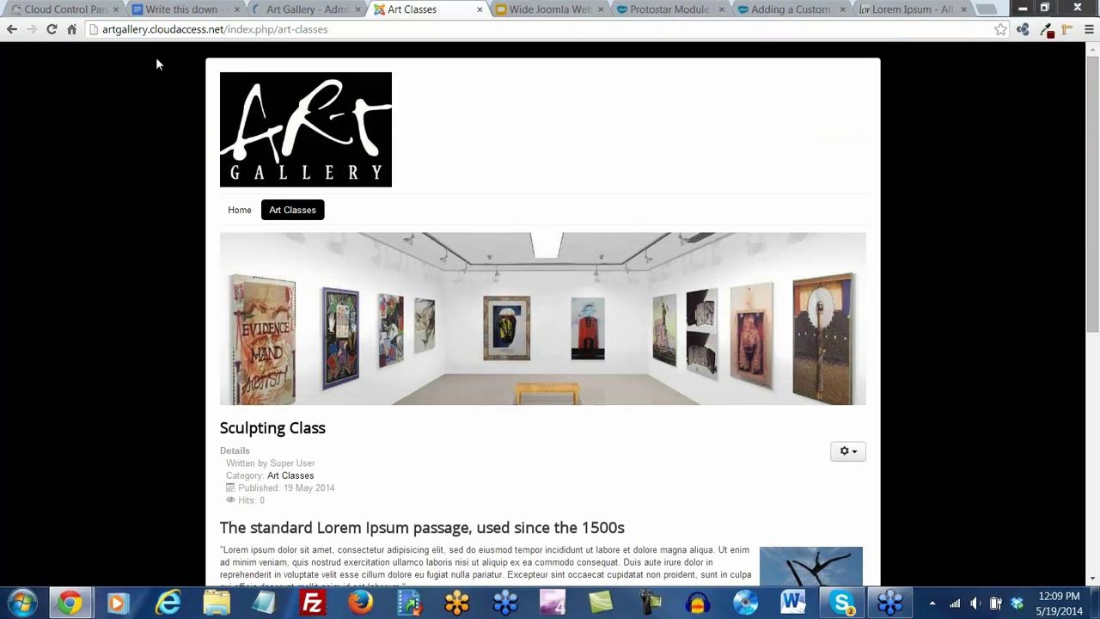
Reload the site and confirm the banner shows on Home but not on Art Classes
click(52, 30)
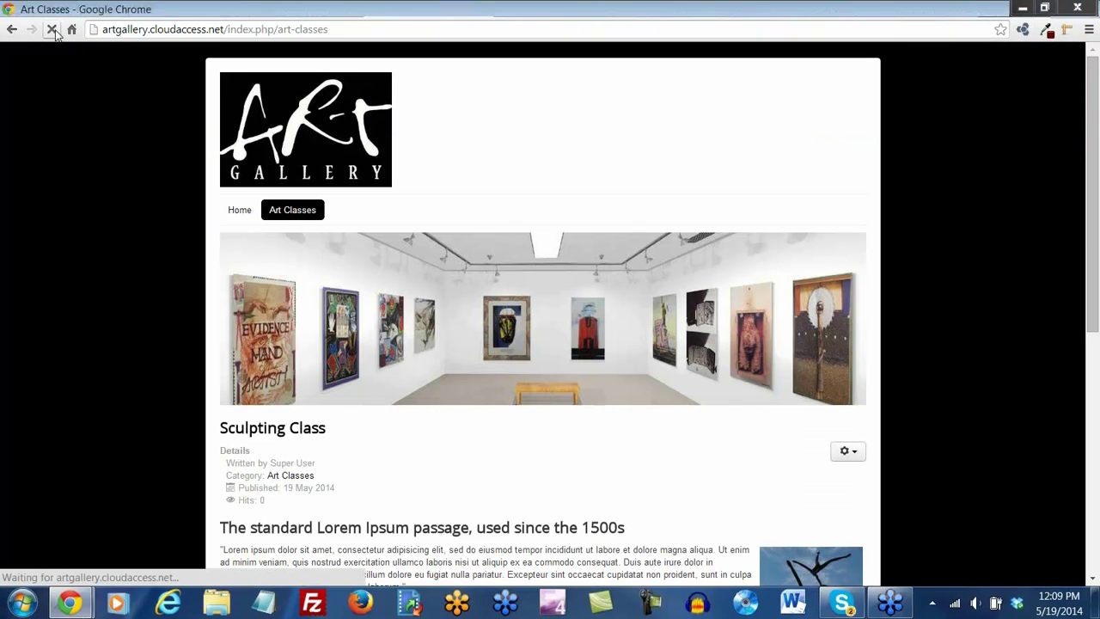
click(241, 213)
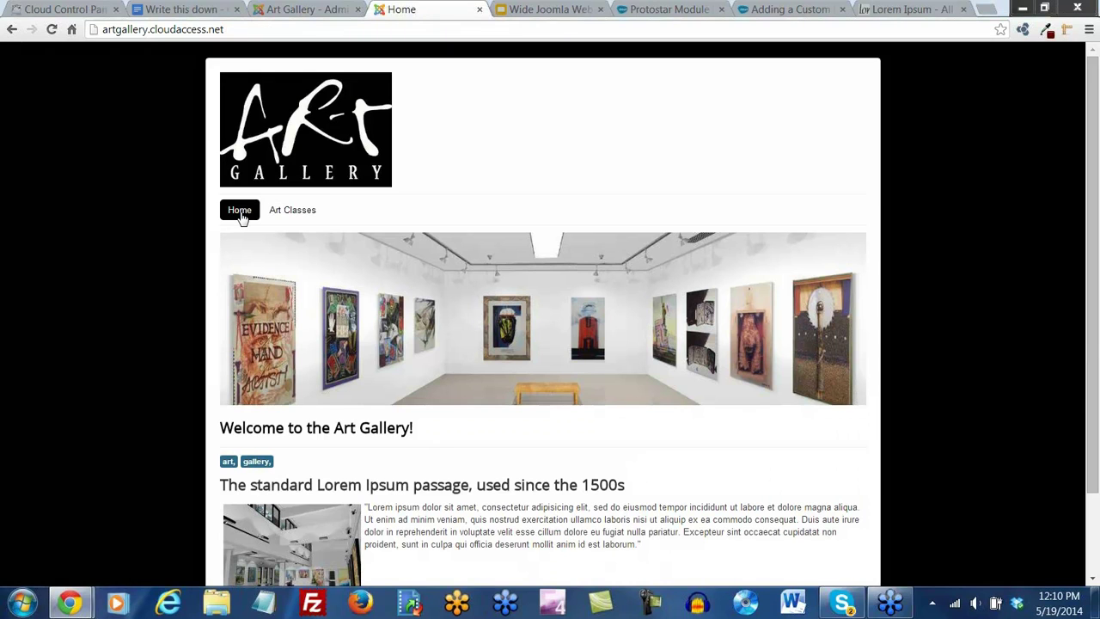
click(301, 217)
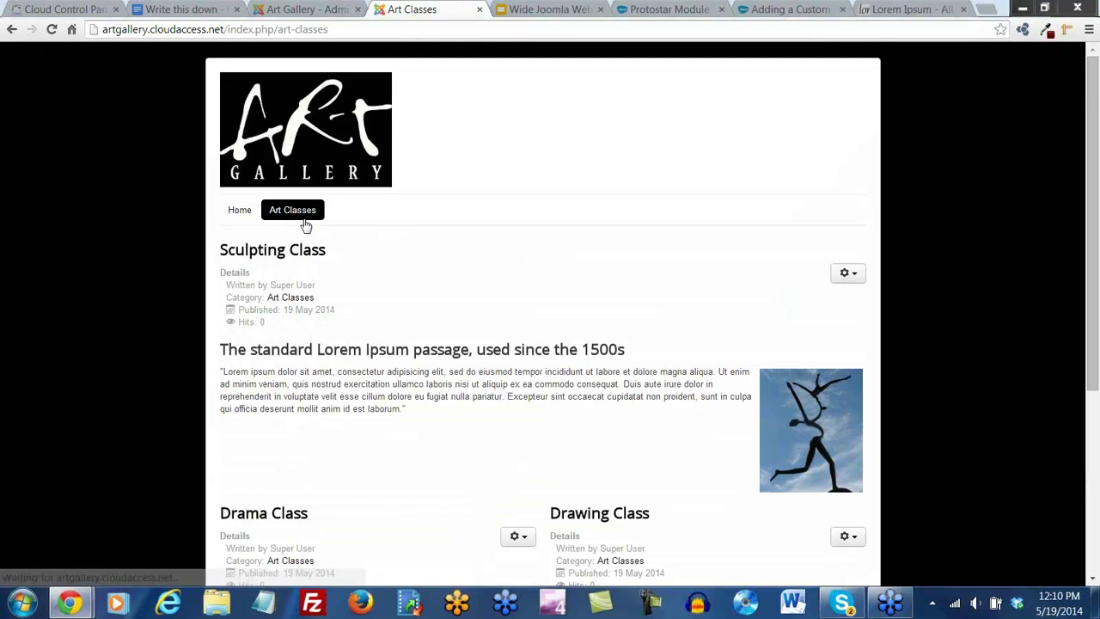
scroll(408, 334, down, 2)
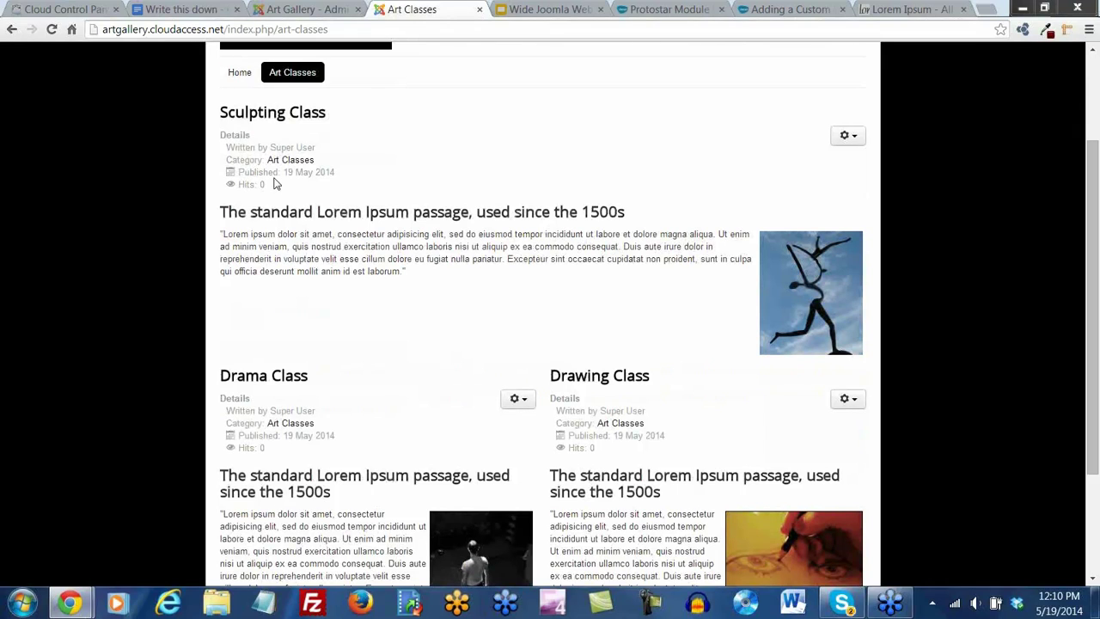
click(303, 11)
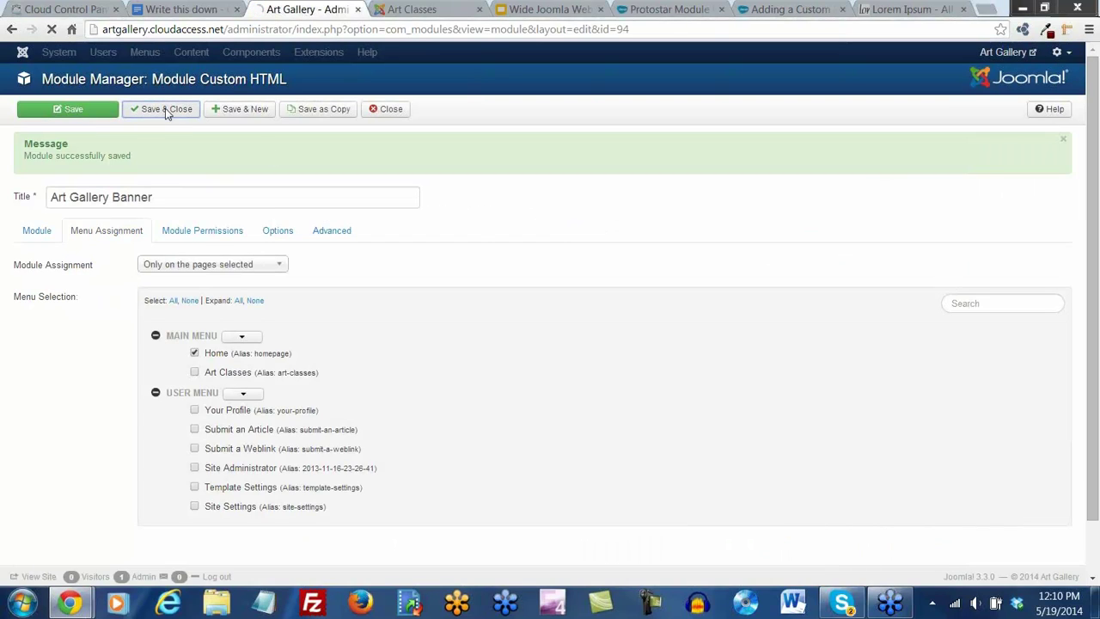
Save and close the banner module and go to the Article Manager
click(166, 112)
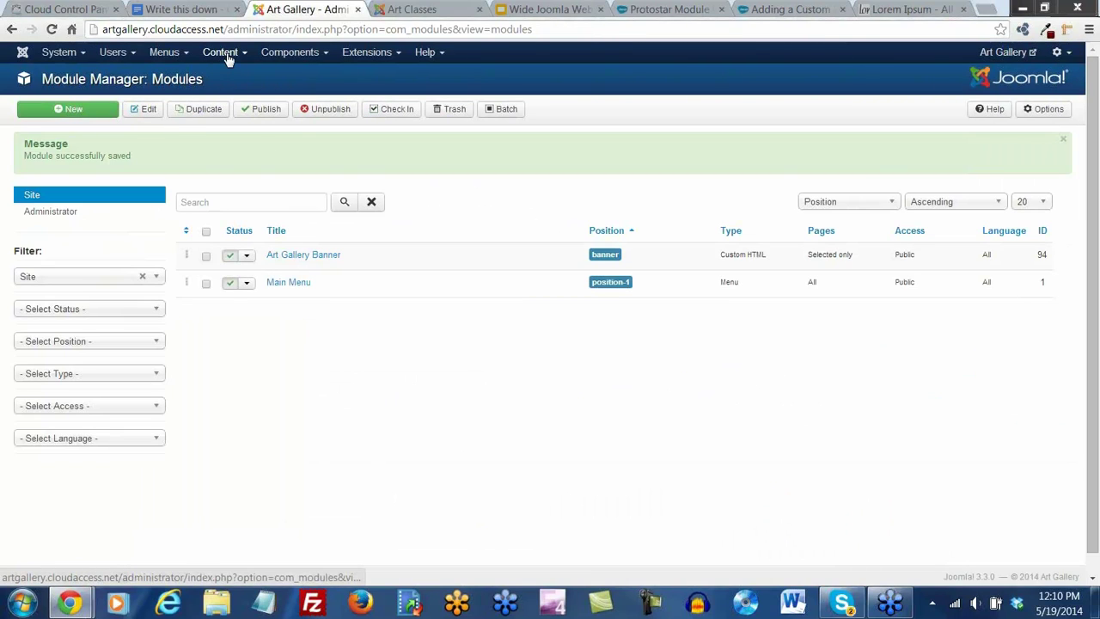
click(224, 53)
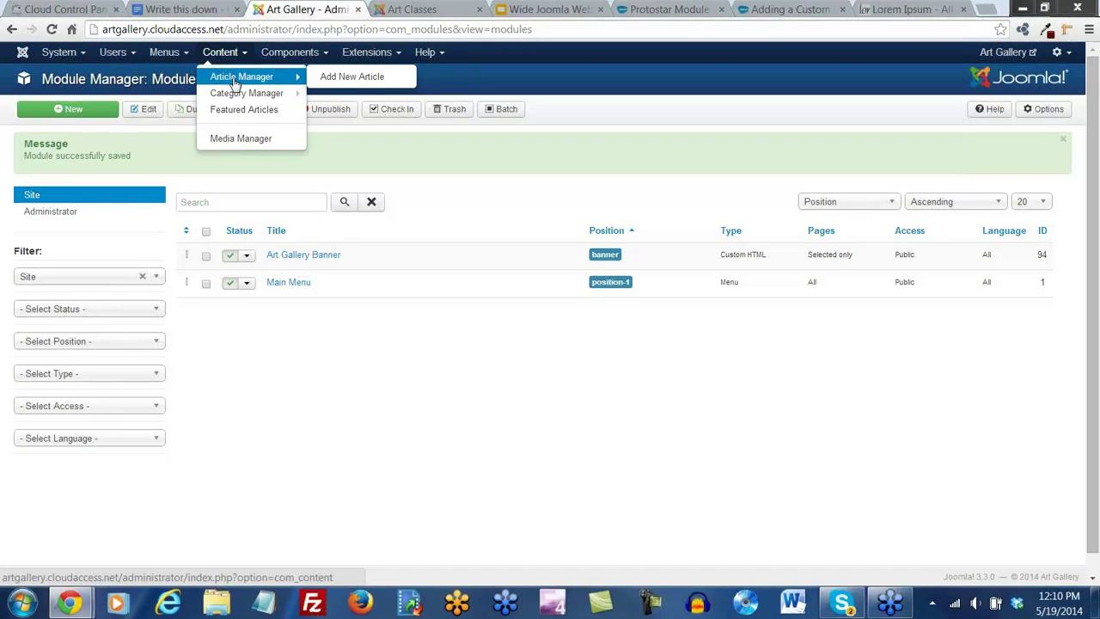
click(234, 79)
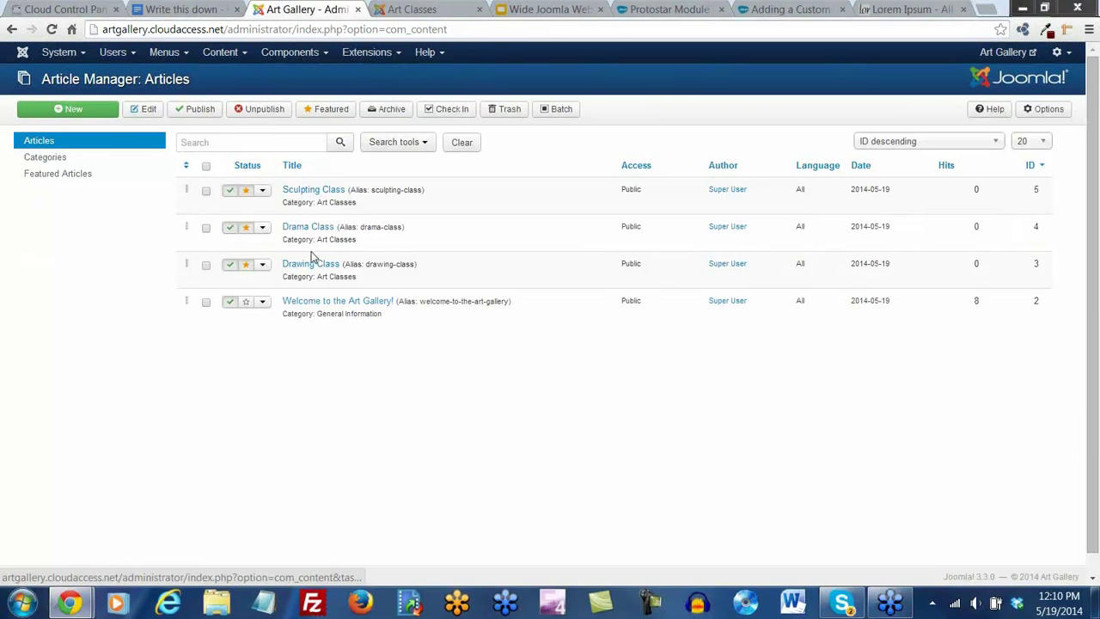
Review the Sculpting Class article's Options, then save and close it
click(300, 195)
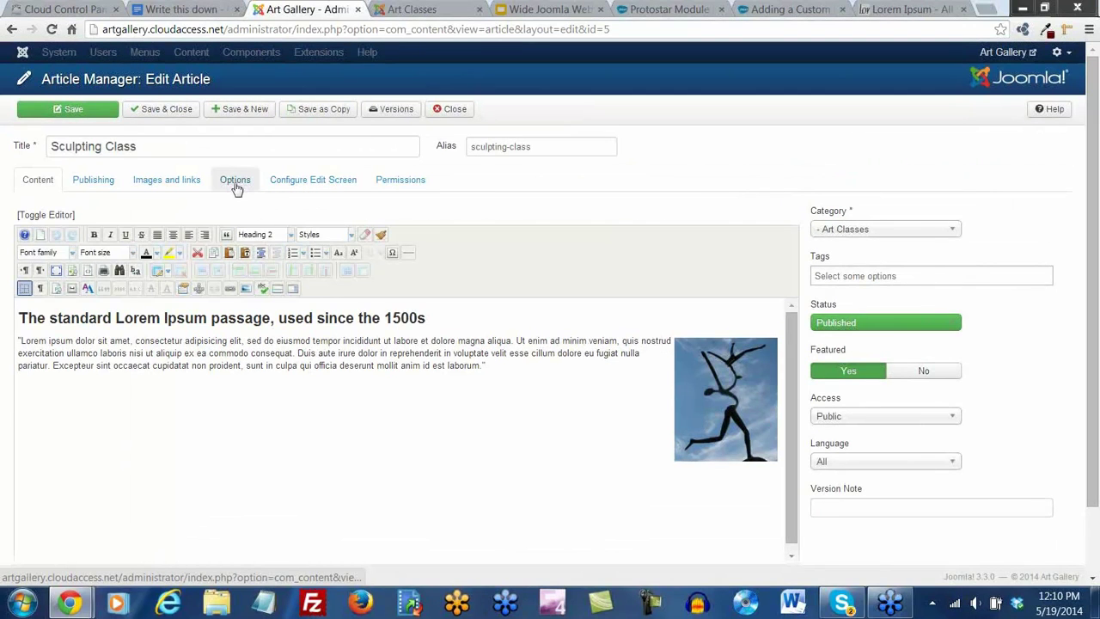
click(236, 181)
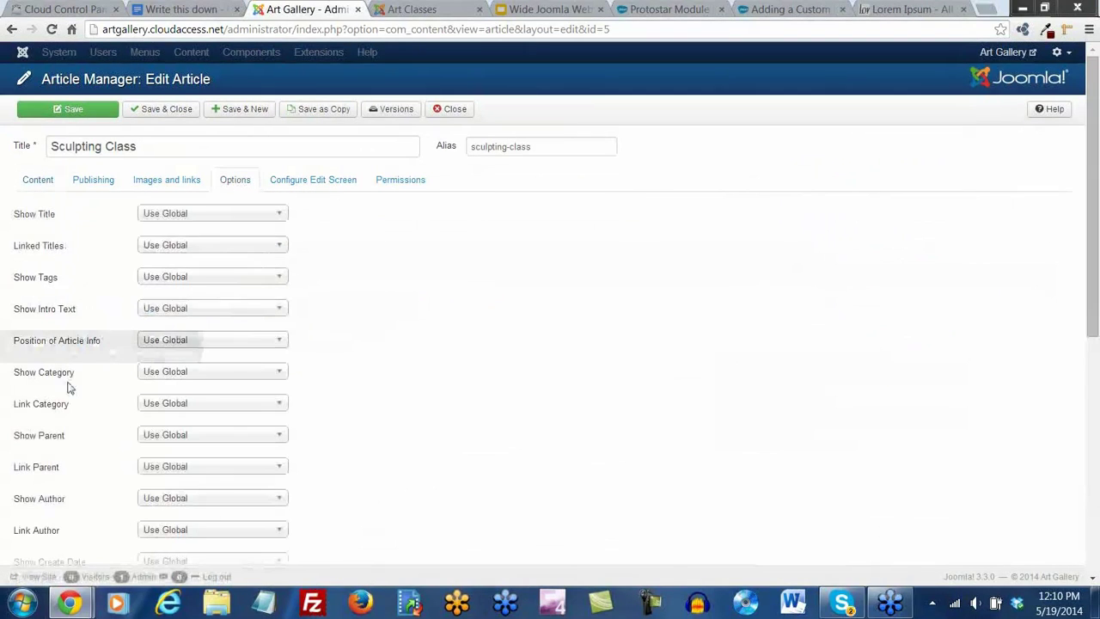
scroll(67, 400, down, 3)
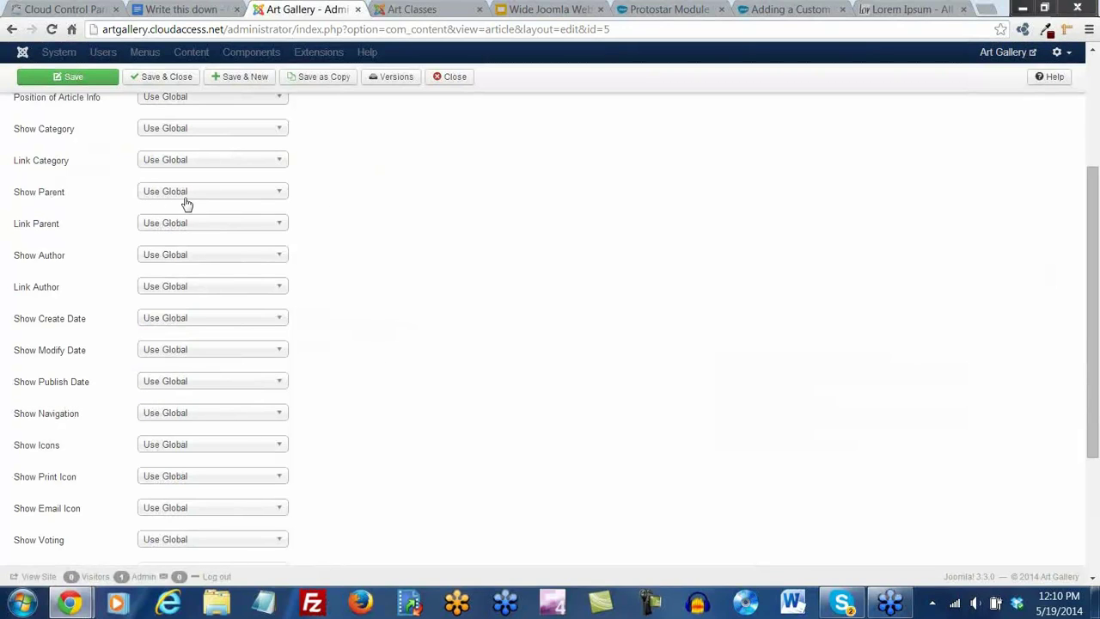
scroll(187, 204, up, 3)
click(179, 112)
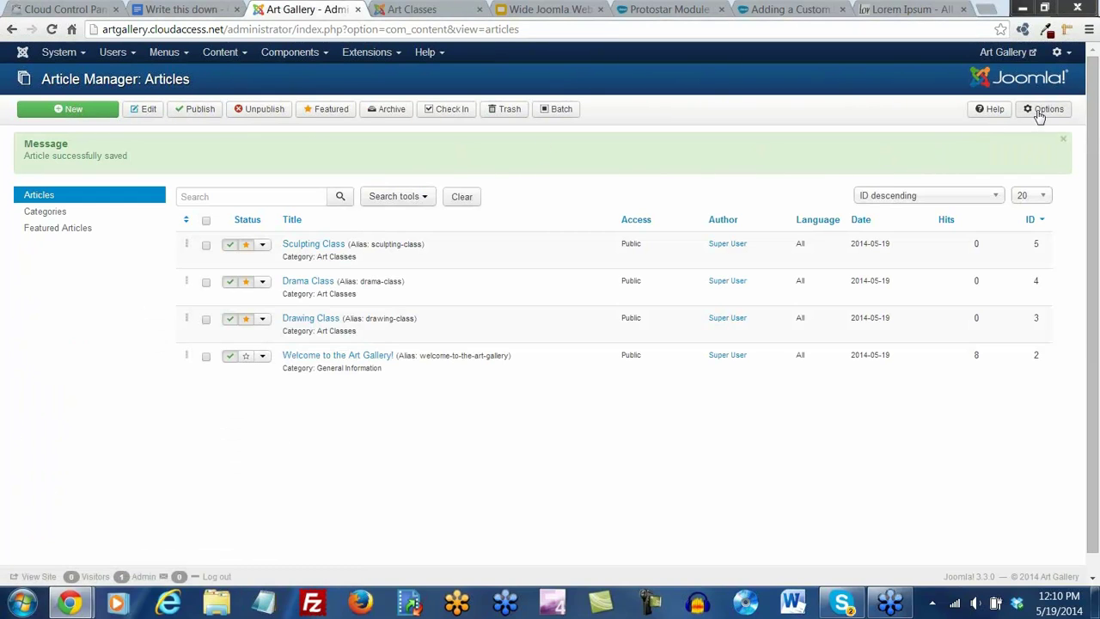
In Article Manager Options, hide category, category link, author, publish date and navigation
click(1042, 110)
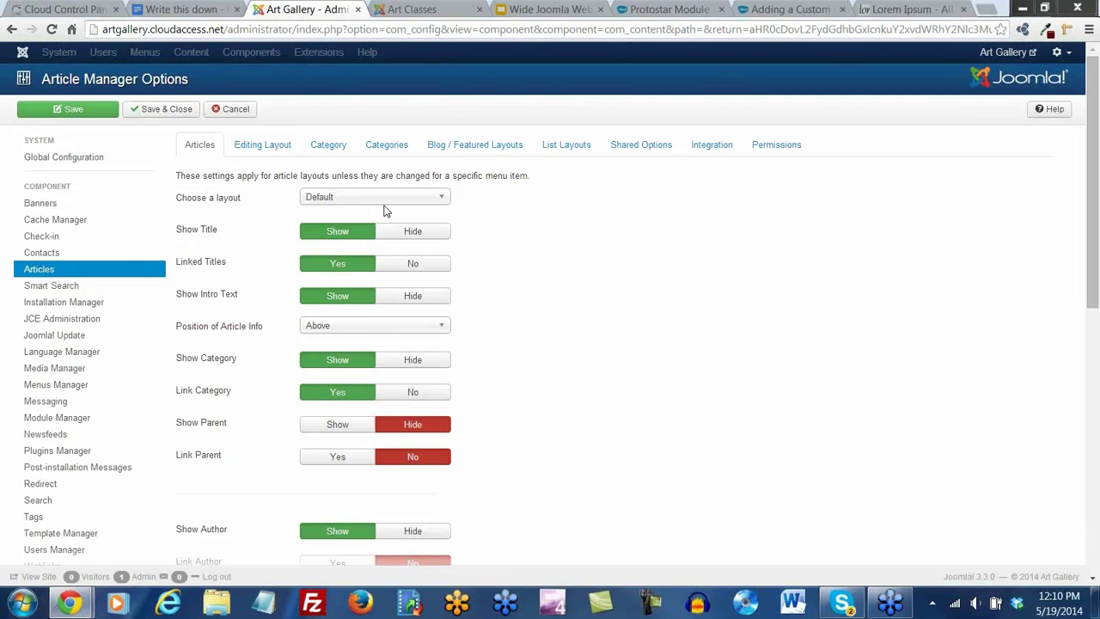
scroll(352, 344, down, 6)
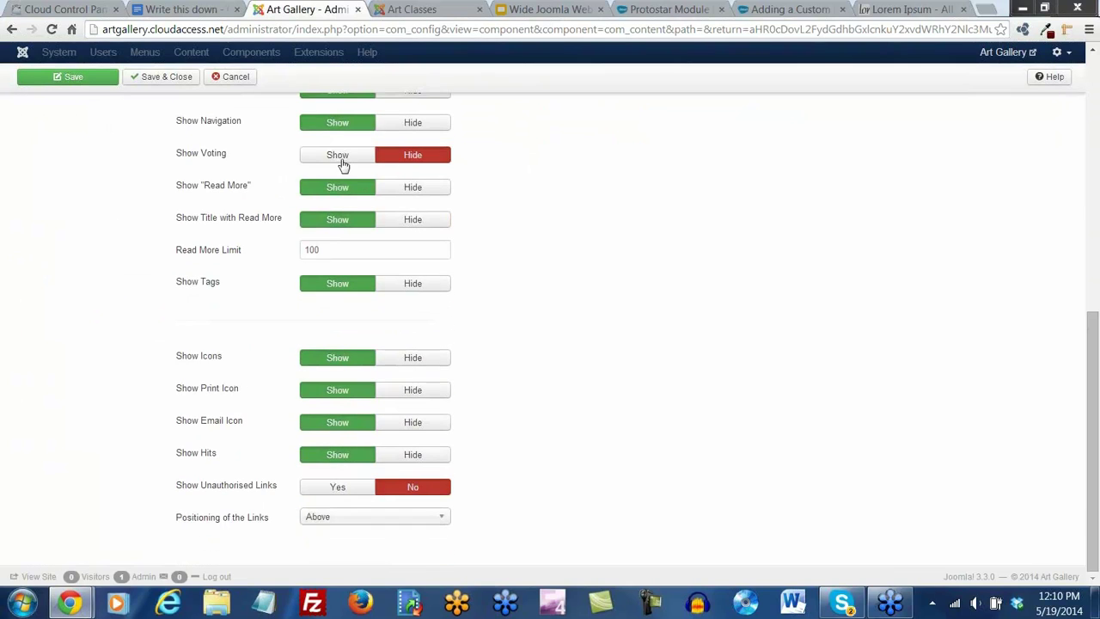
scroll(405, 215, up, 7)
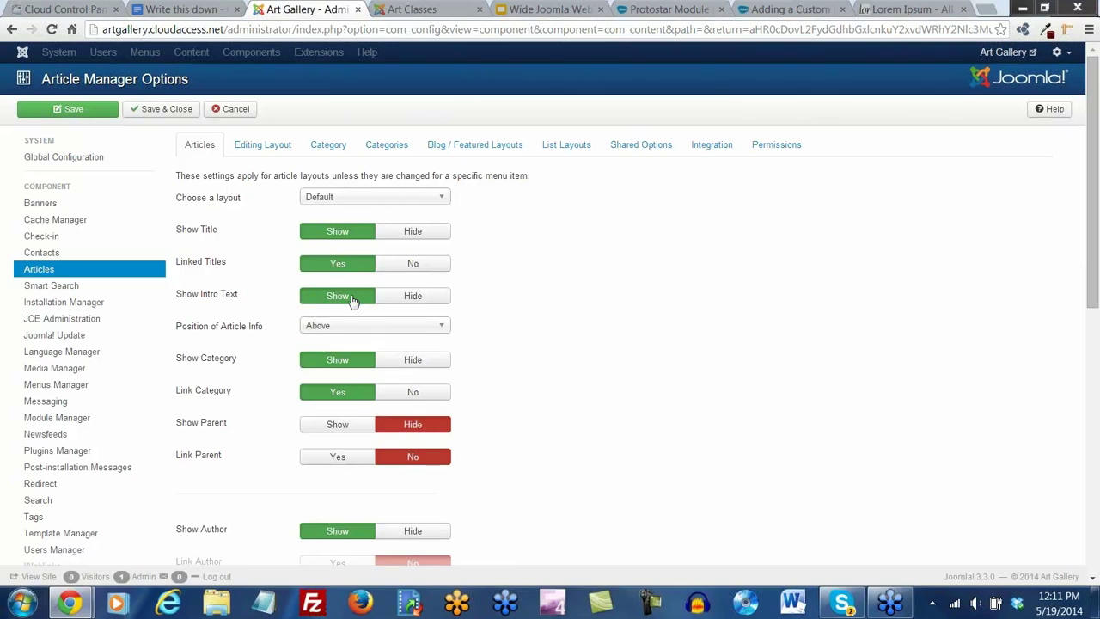
scroll(355, 301, down, 1)
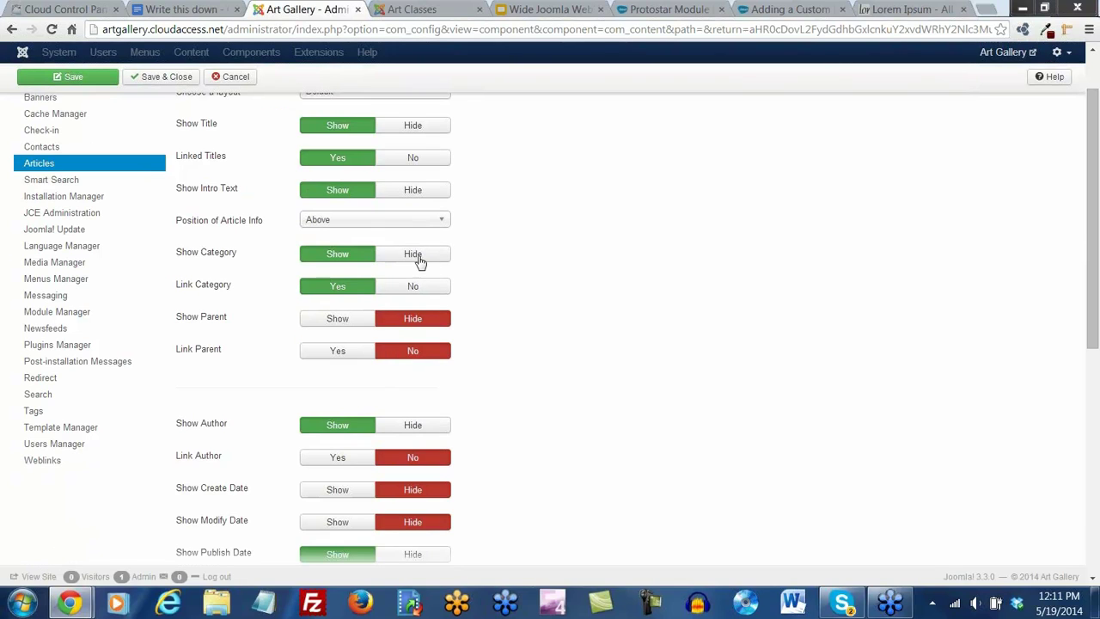
click(418, 257)
click(421, 288)
scroll(417, 322, down, 1)
click(412, 358)
scroll(501, 393, down, 2)
click(418, 281)
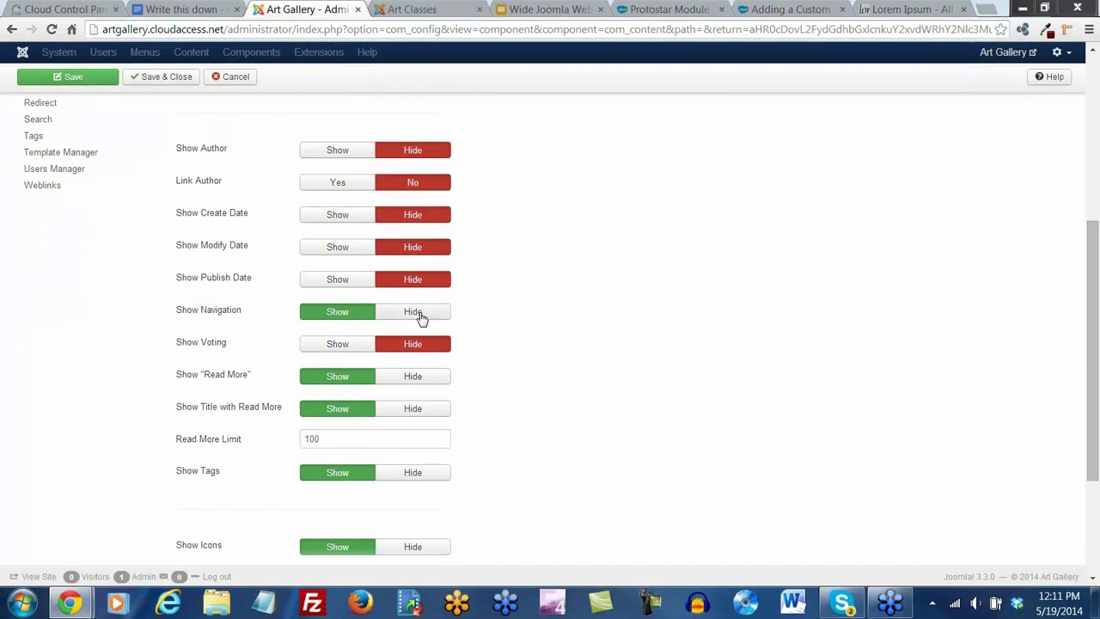
click(418, 313)
Also hide tags, icons, email icon, print icon and hits, then save the options
scroll(436, 344, down, 2)
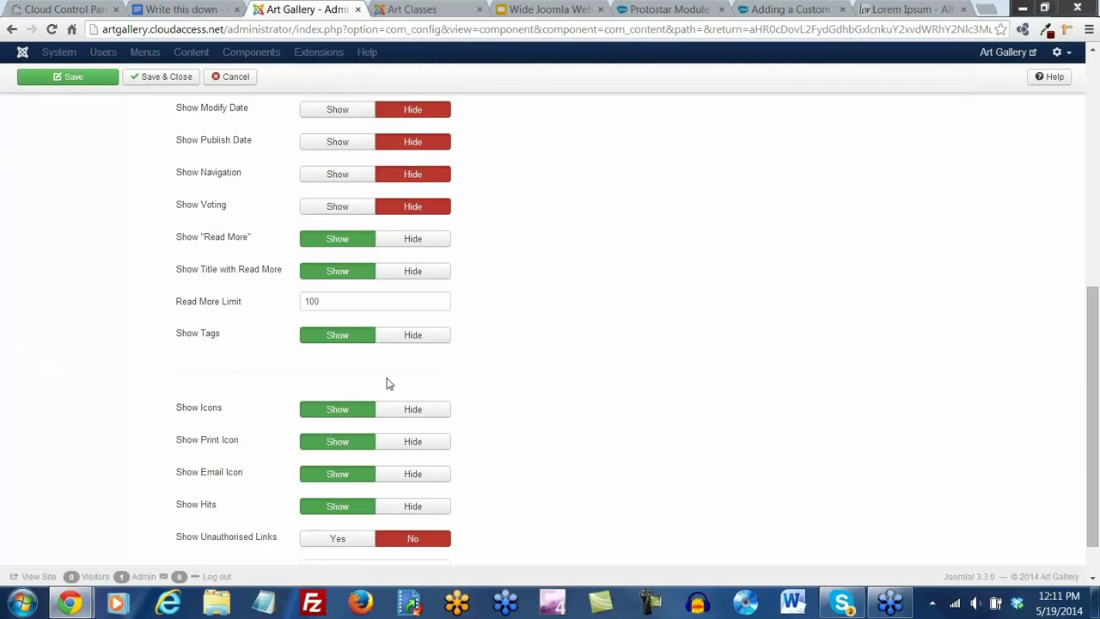
click(423, 341)
scroll(462, 366, down, 1)
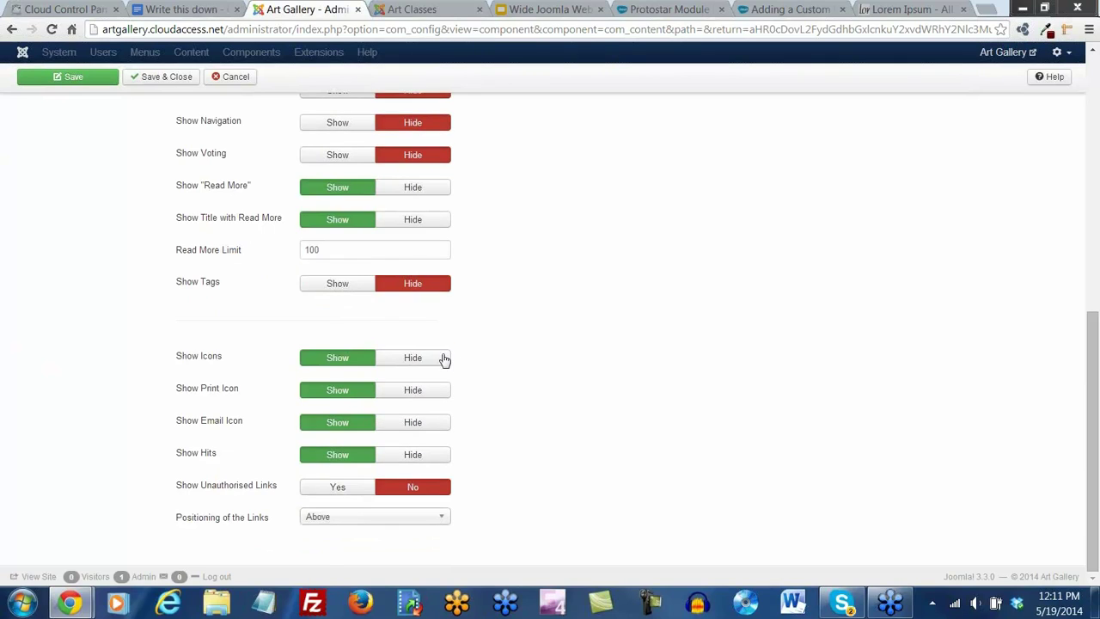
click(413, 358)
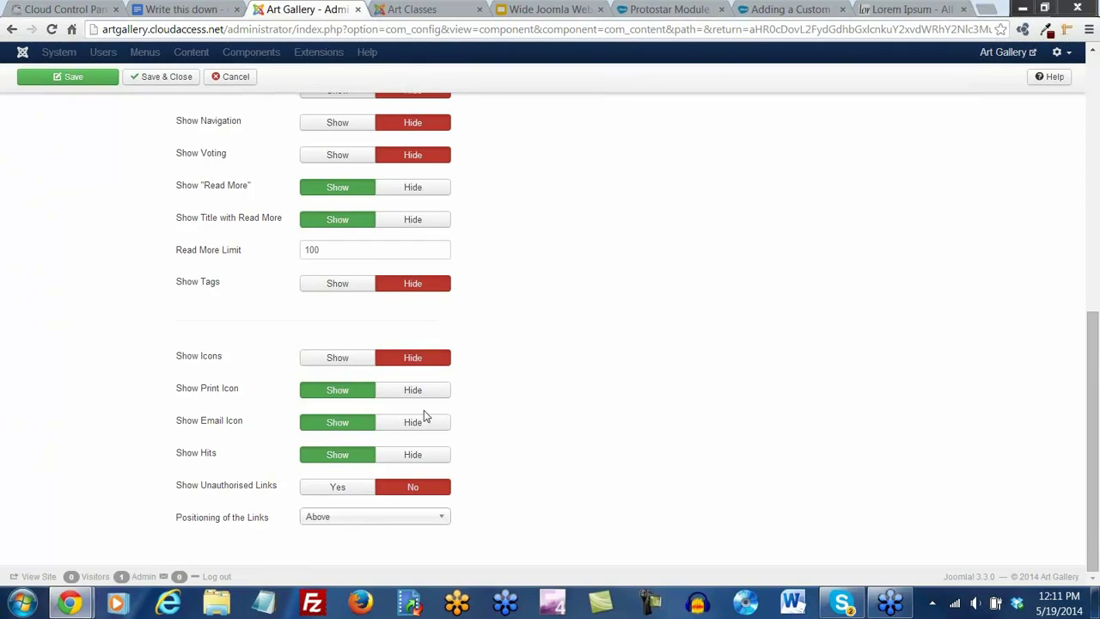
click(421, 422)
click(421, 391)
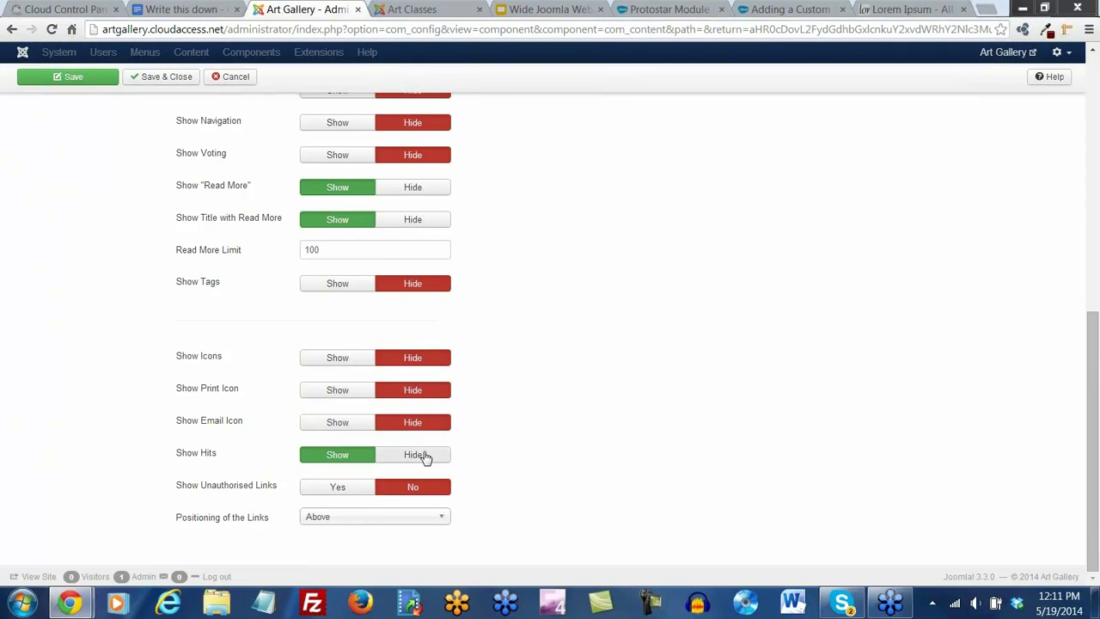
click(422, 456)
scroll(551, 430, up, 10)
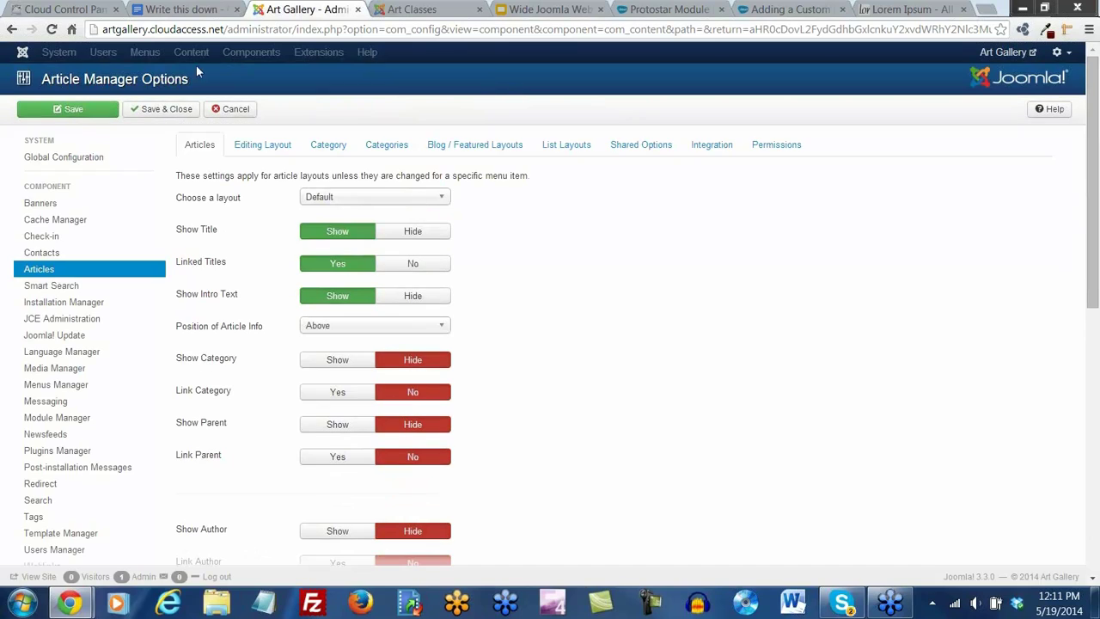
click(57, 110)
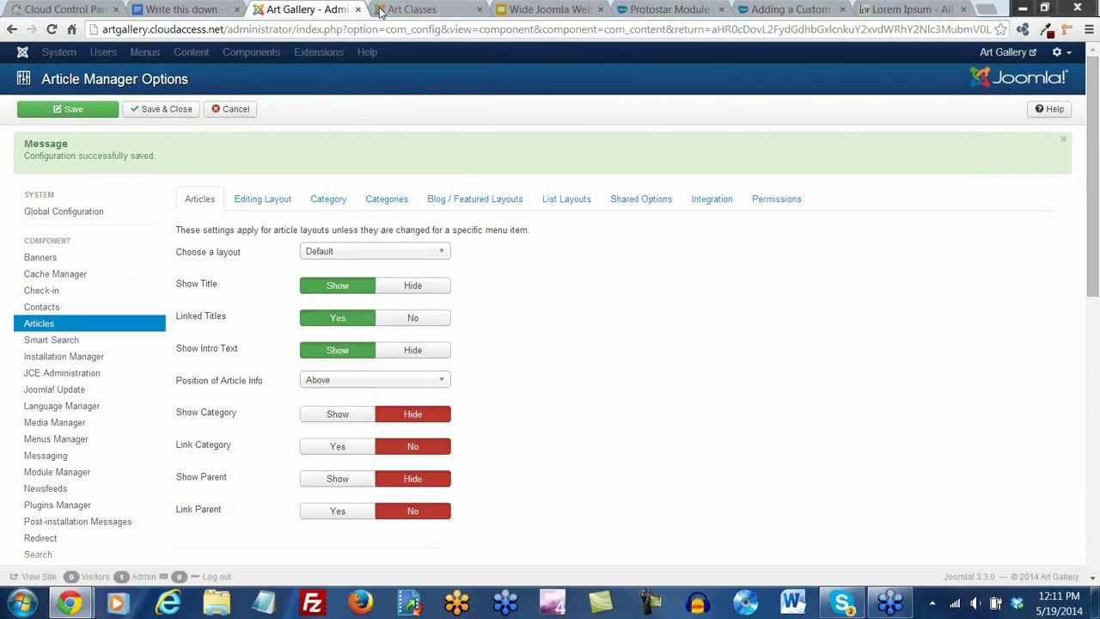
Reload the site to verify Home and Art Classes articles no longer show details, then view Blog / Featured Layouts
click(412, 10)
click(51, 29)
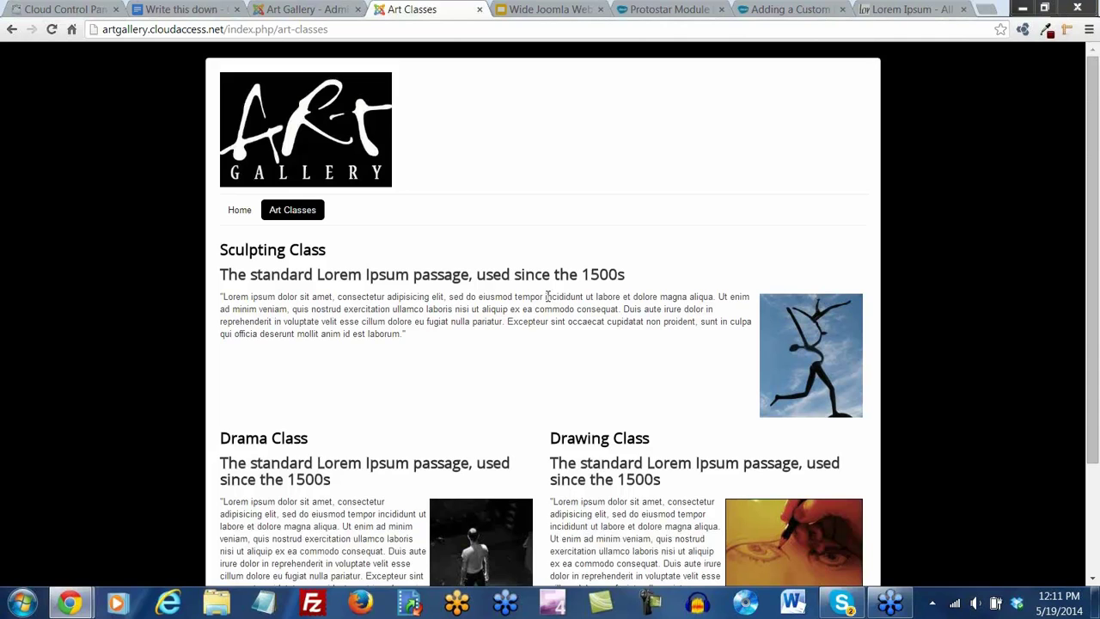
click(301, 9)
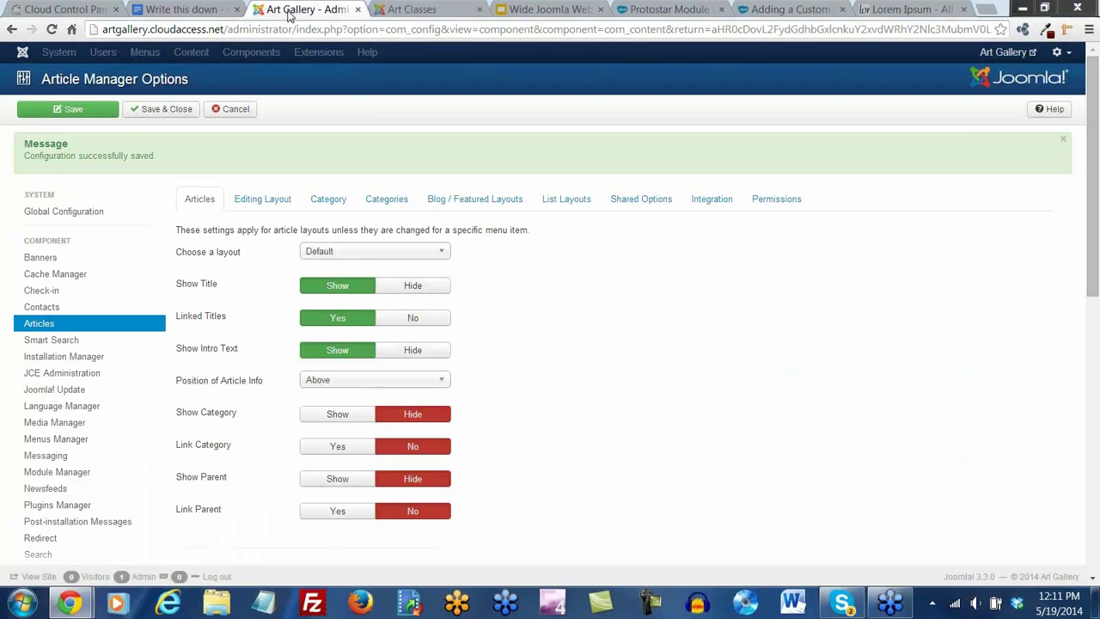
click(404, 10)
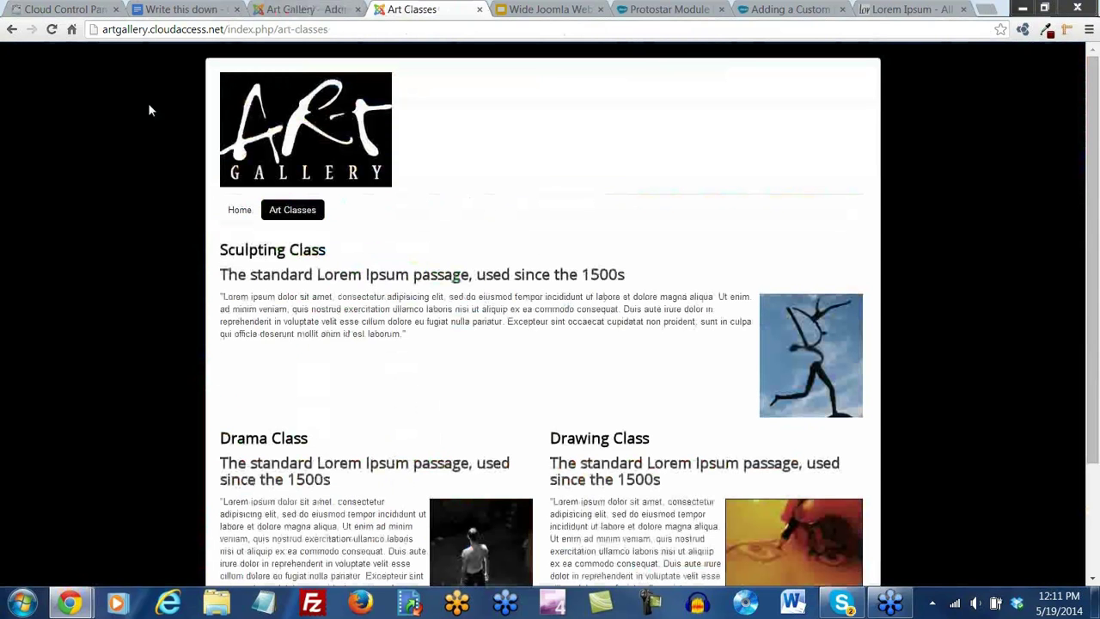
click(239, 211)
scroll(292, 387, down, 2)
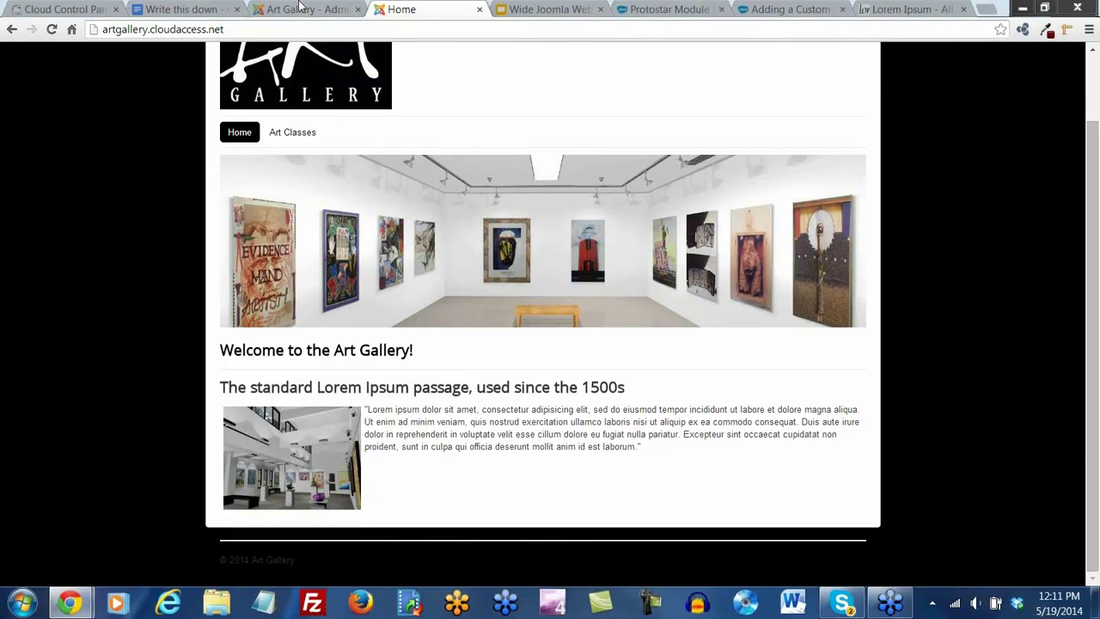
scroll(299, 215, up, 2)
click(299, 215)
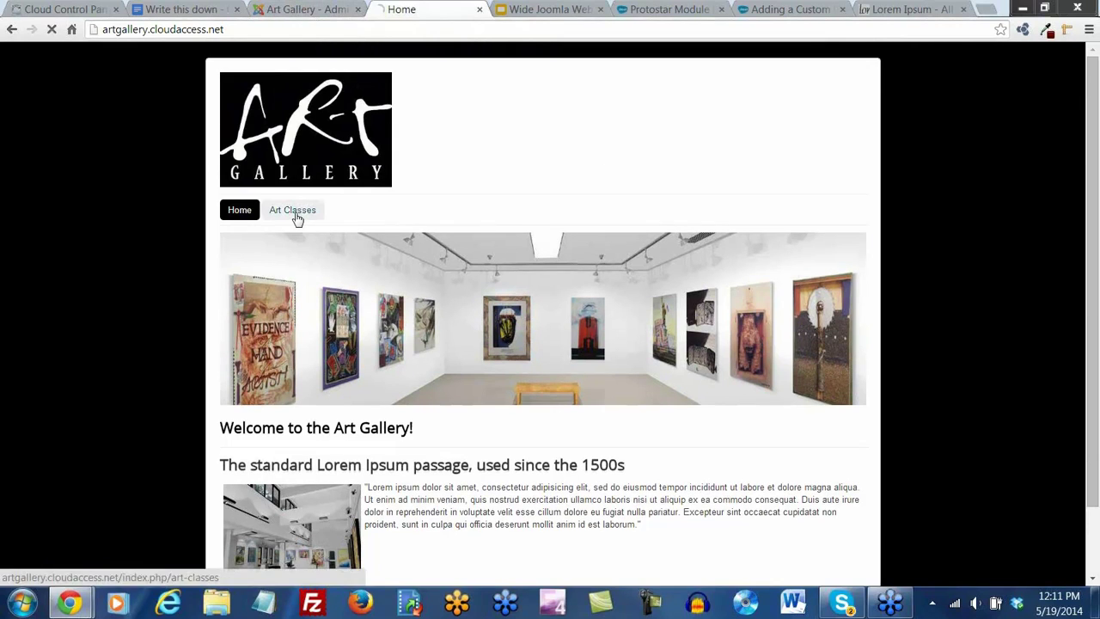
scroll(515, 301, down, 2)
scroll(605, 333, down, 2)
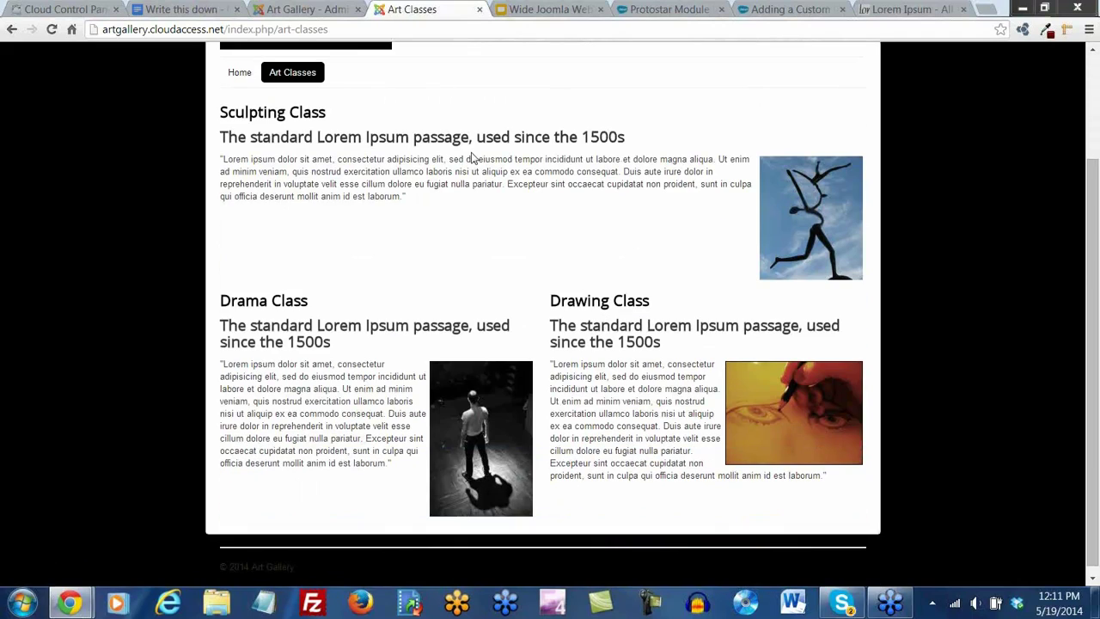
click(308, 10)
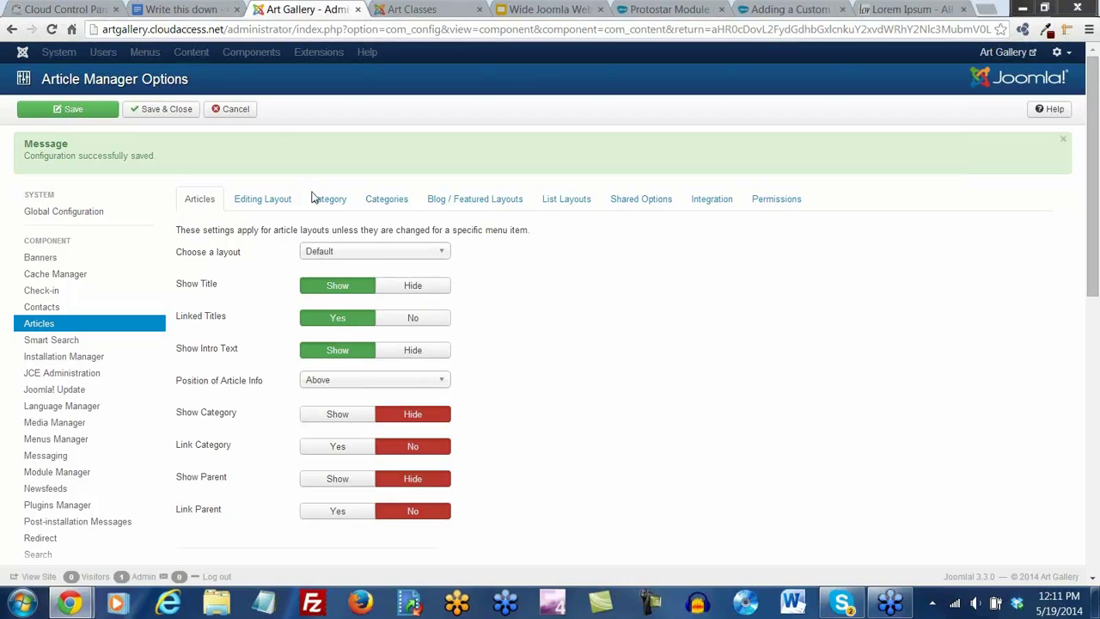
click(475, 204)
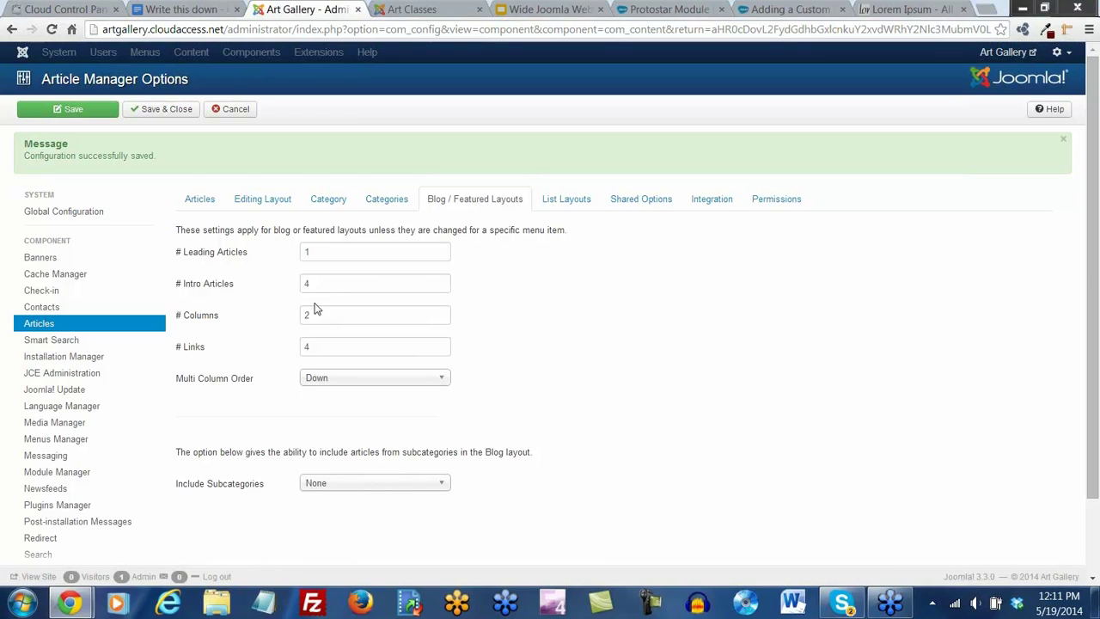
Set # Leading Articles and # Links to 0 in Blog / Featured Layouts and save
drag(312, 251, 263, 301)
text(0)
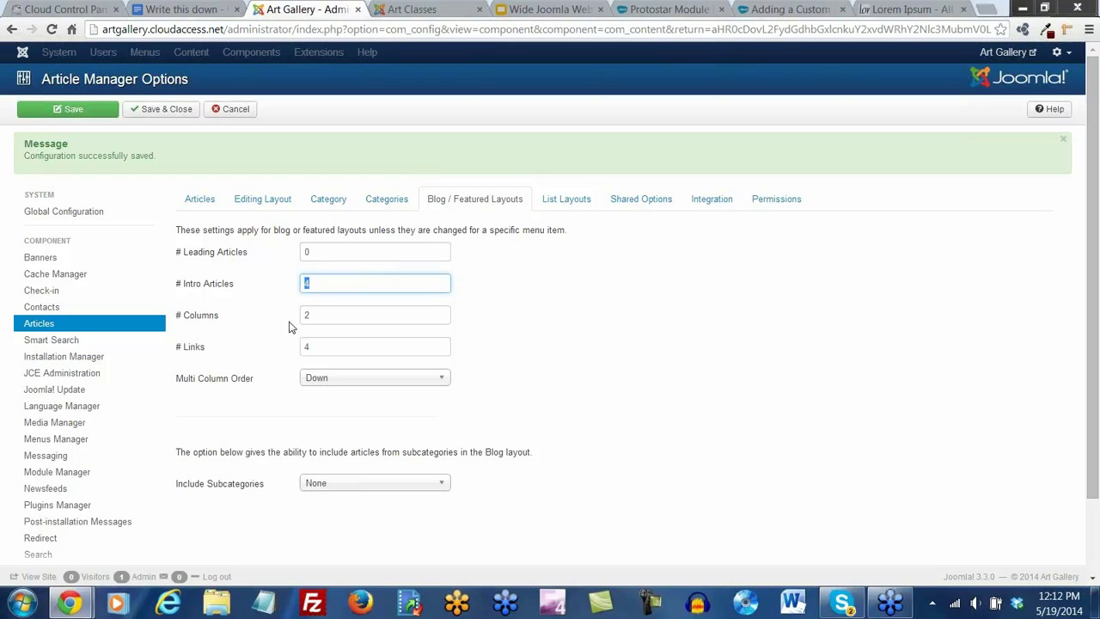
key(Tab)
drag(317, 347, 265, 364)
text(0)
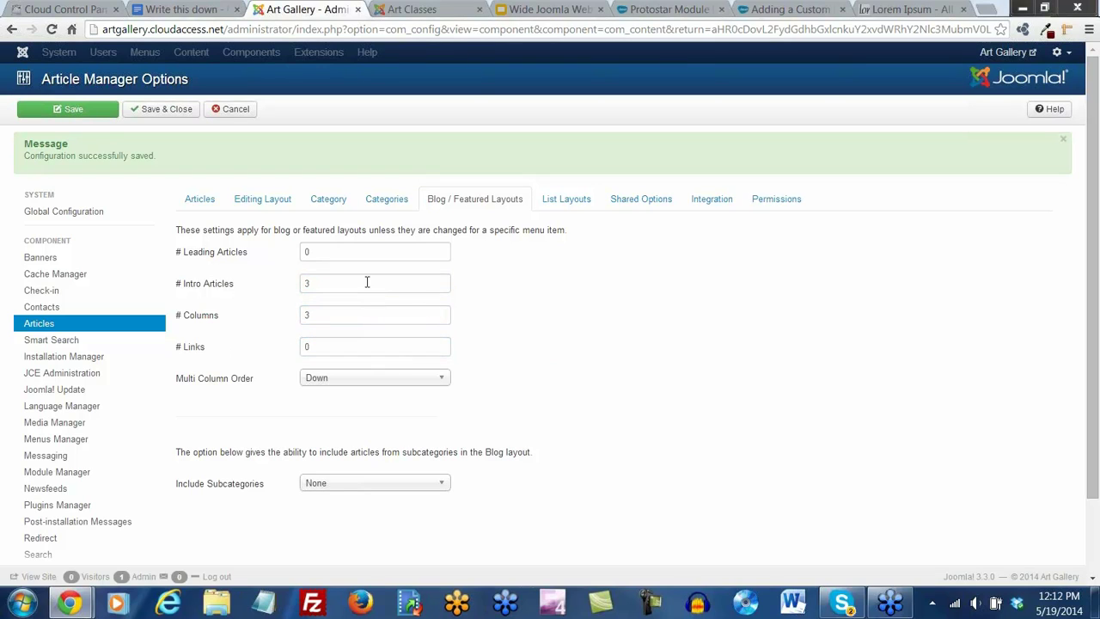
click(66, 111)
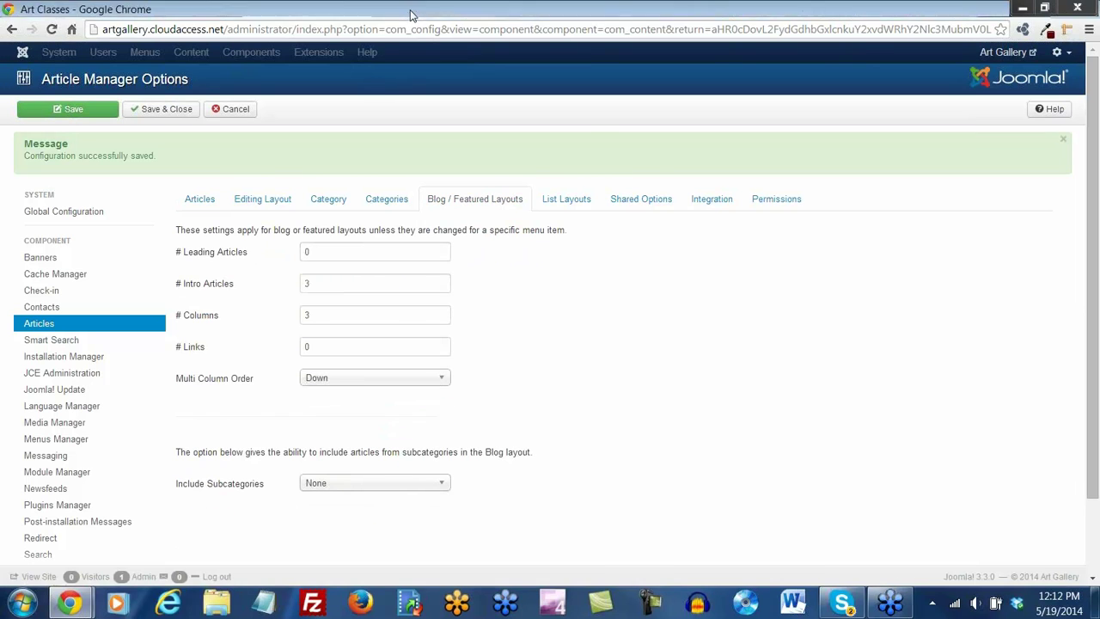
click(413, 10)
Reload Art Classes to see three columns of classes, then save and close the article options
click(52, 30)
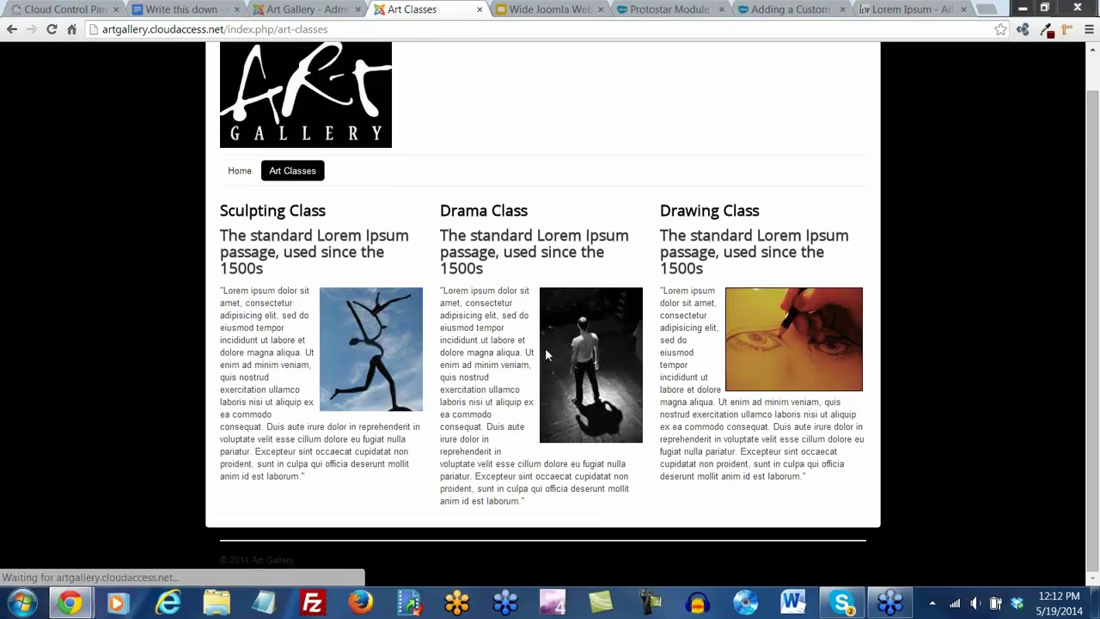
scroll(632, 474, up, 1)
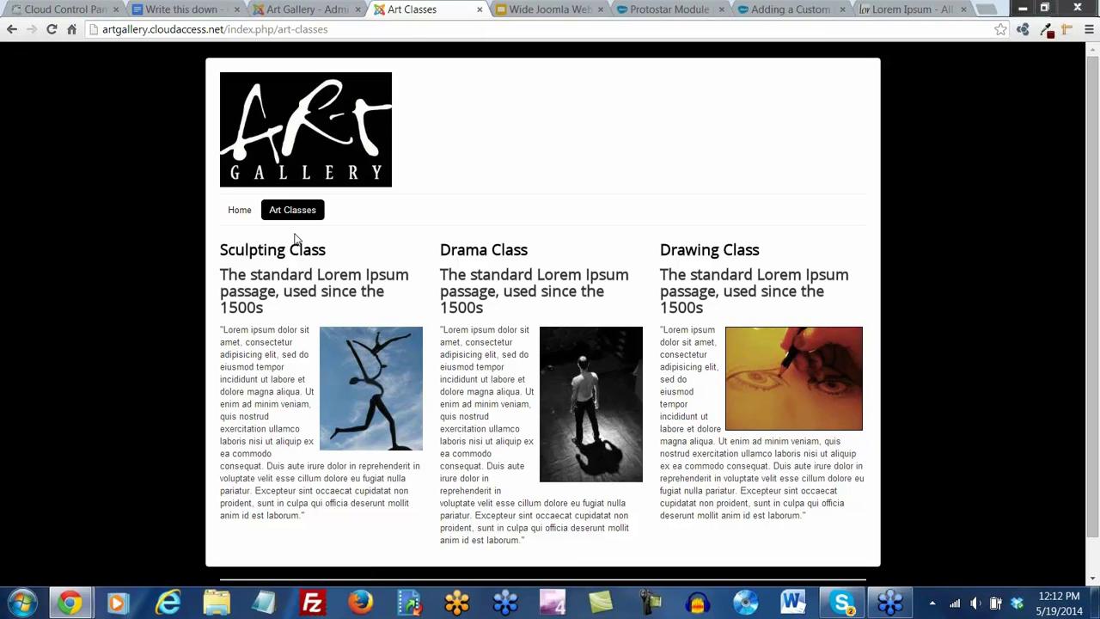
click(302, 8)
click(166, 111)
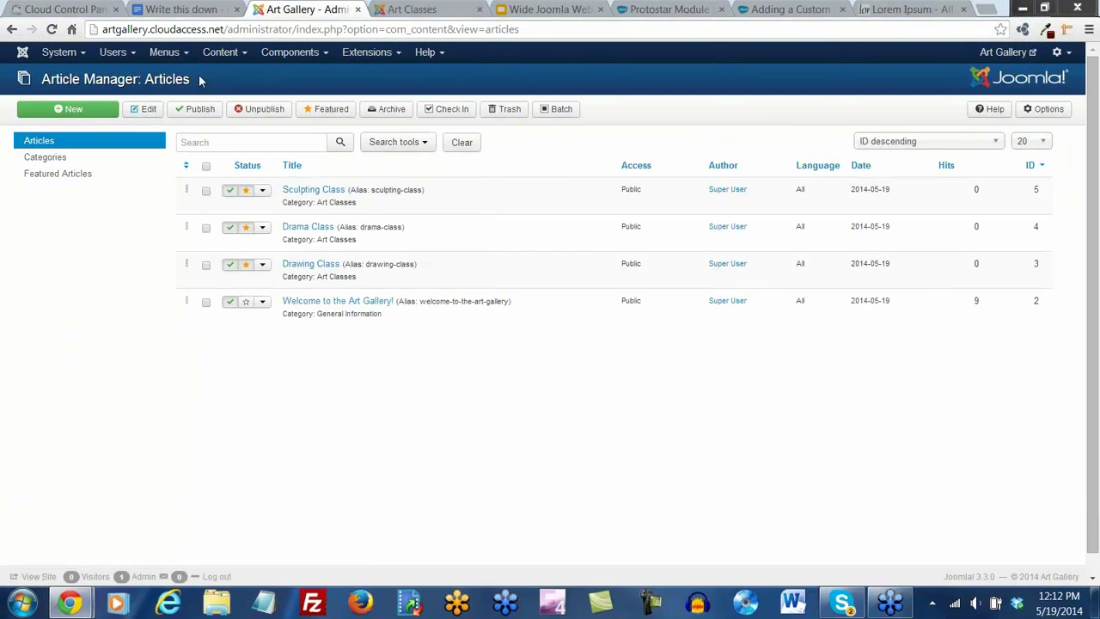
Start a new article titled 'Register Now!' and paste the Lorem Ipsum text as plain text
click(225, 53)
mouse_move(245, 76)
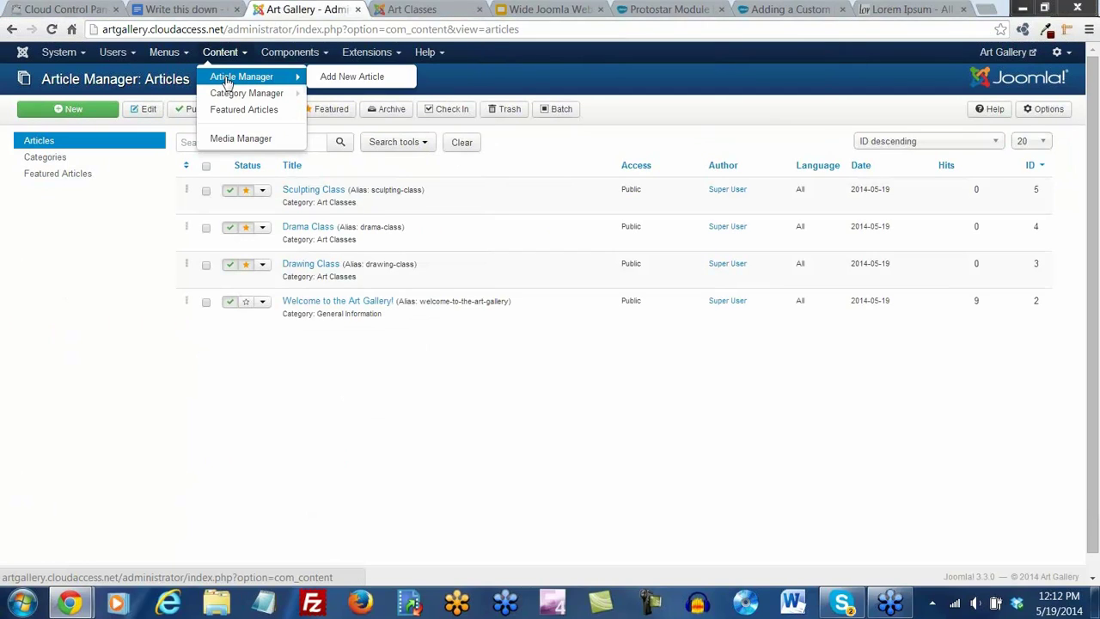
click(346, 79)
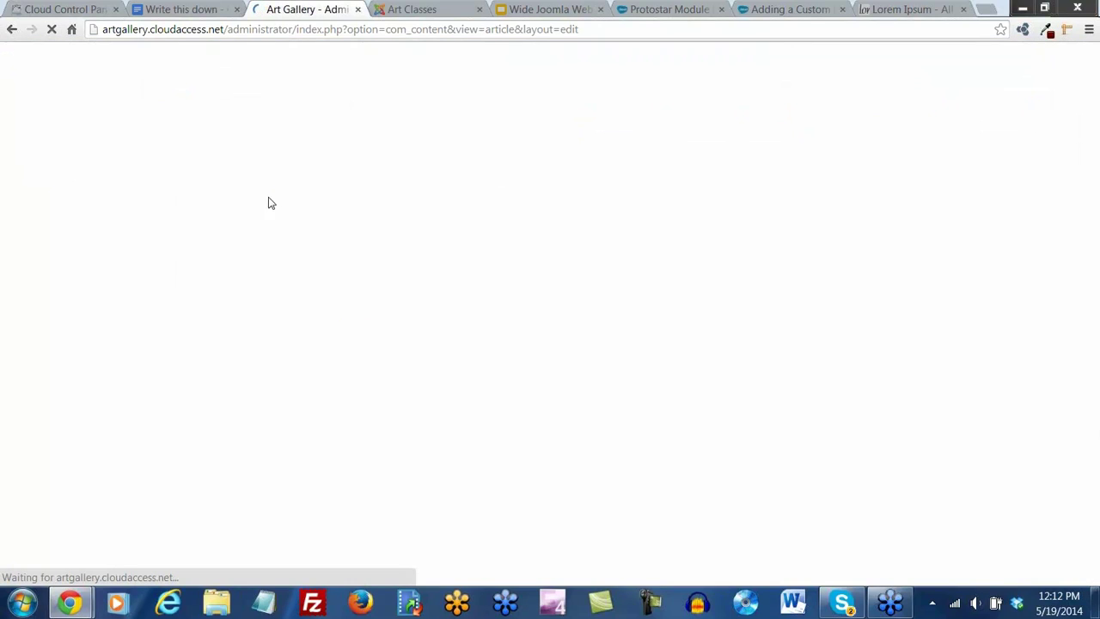
click(135, 147)
text(Register Now!)
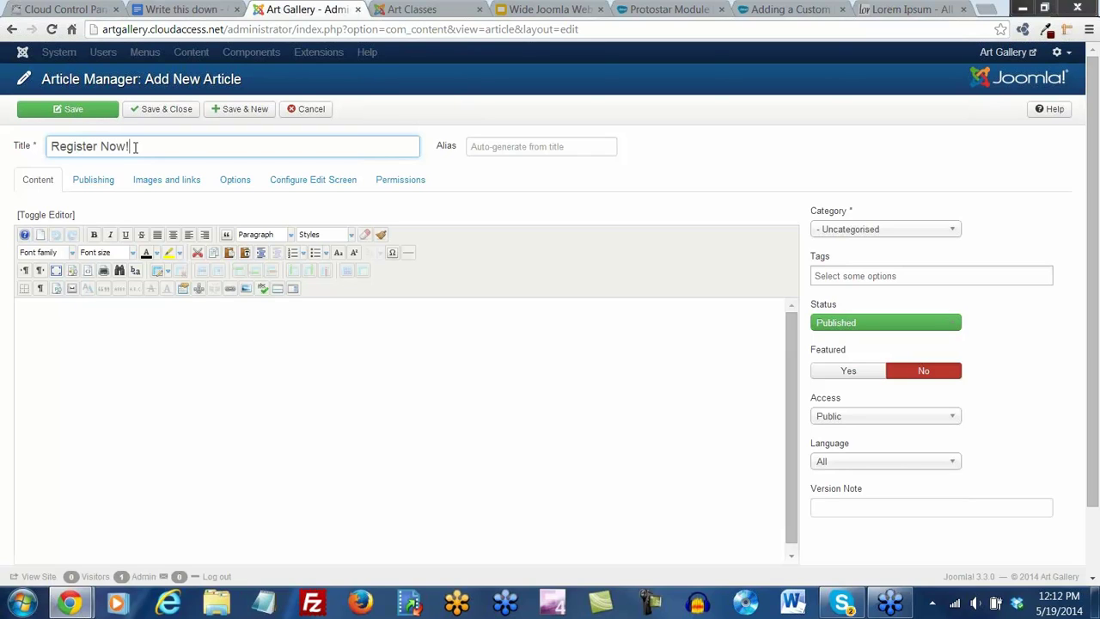
click(147, 342)
click(246, 253)
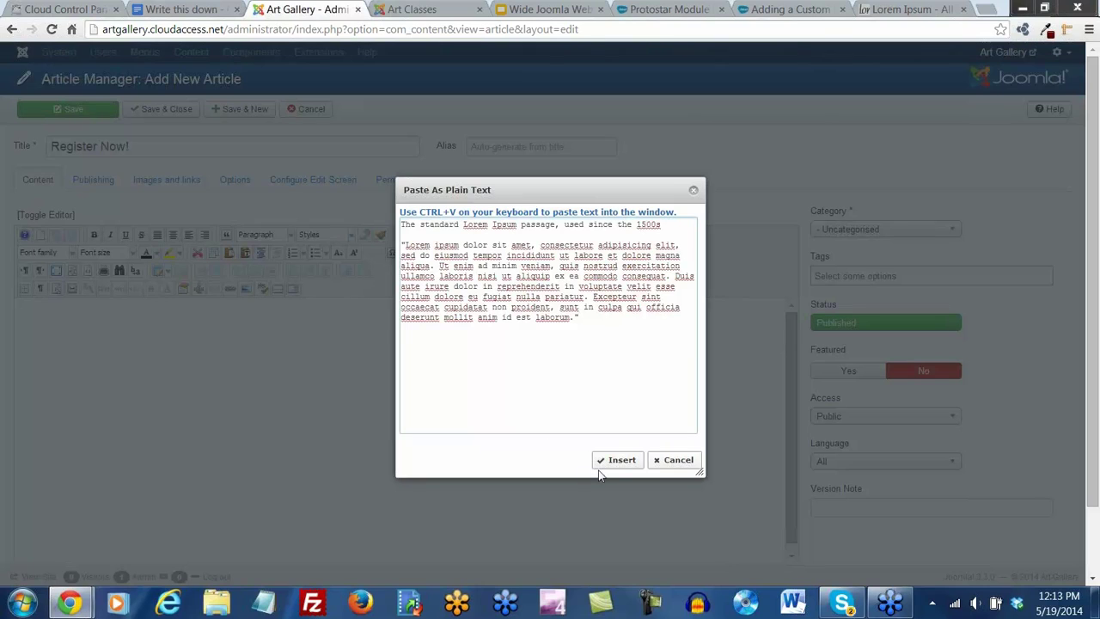
click(622, 459)
Format the first line as Heading 2, set category Art Classes, and save the article
drag(259, 306, 29, 307)
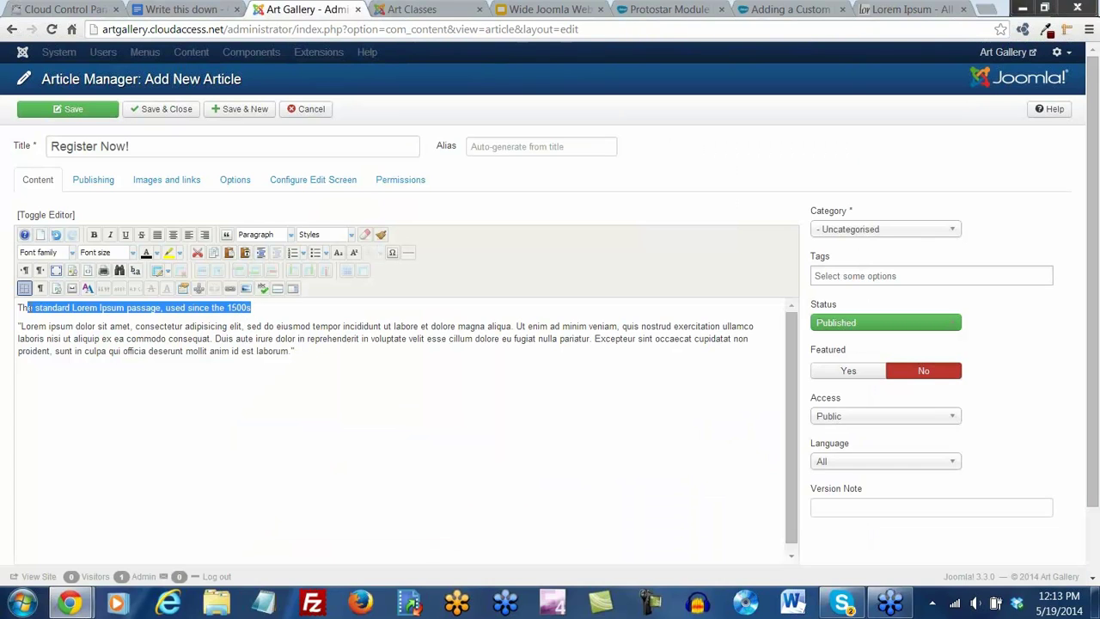
click(258, 233)
scroll(275, 258, down, 3)
scroll(277, 267, up, 2)
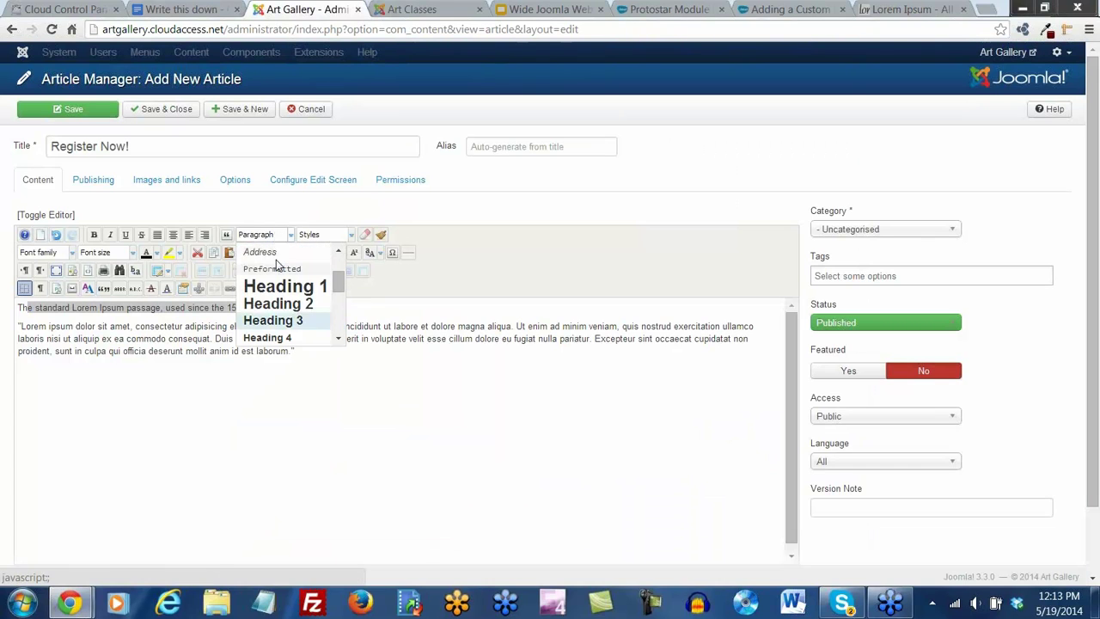
click(276, 303)
click(247, 388)
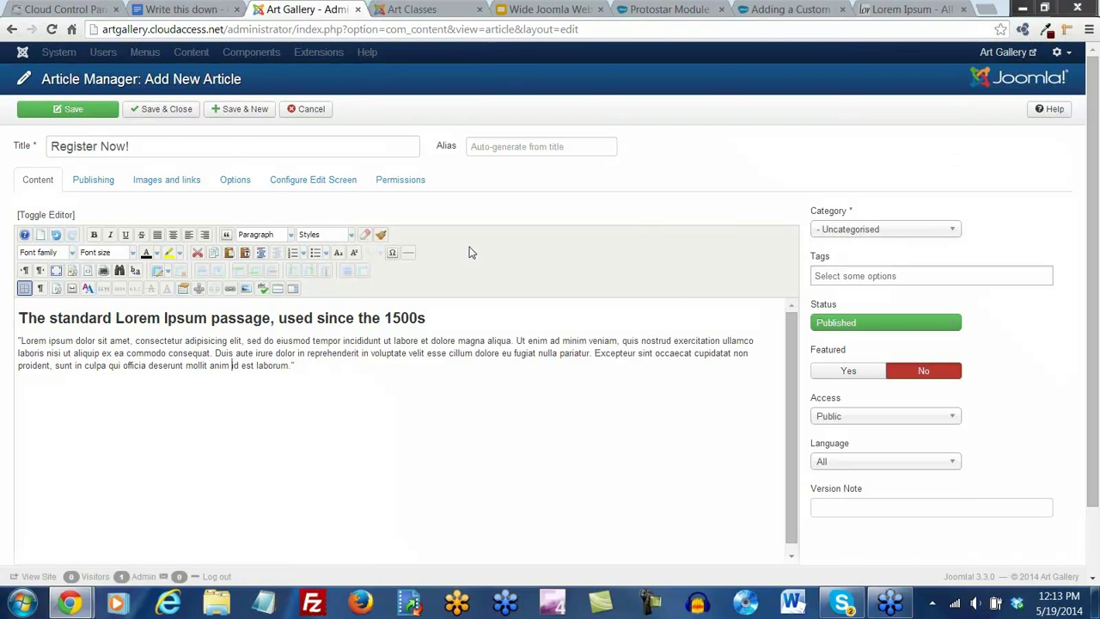
click(841, 234)
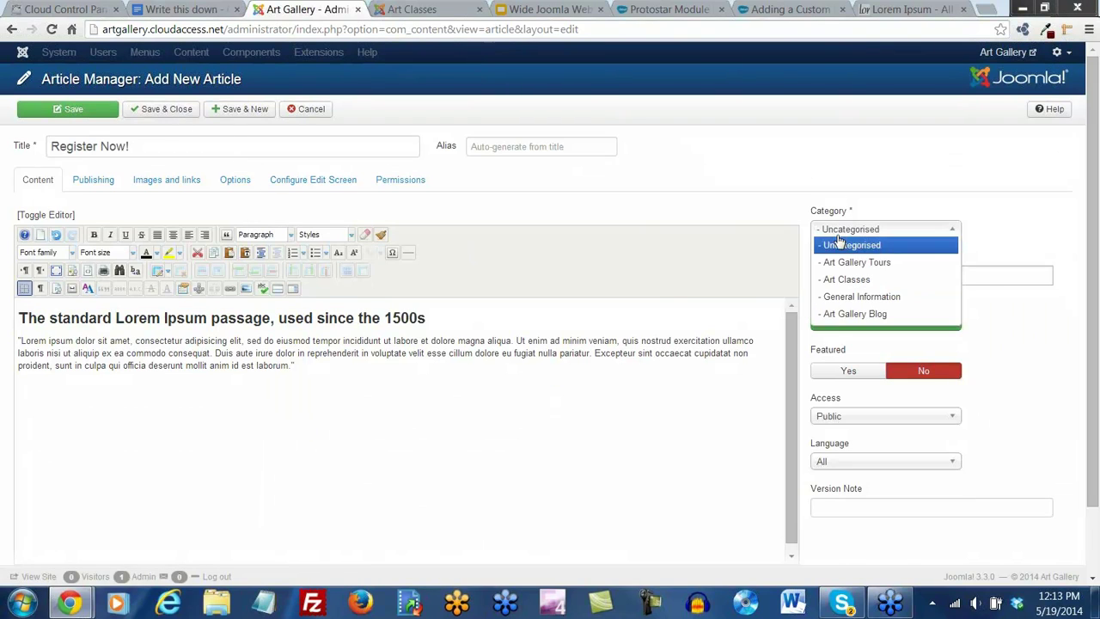
click(862, 281)
click(170, 110)
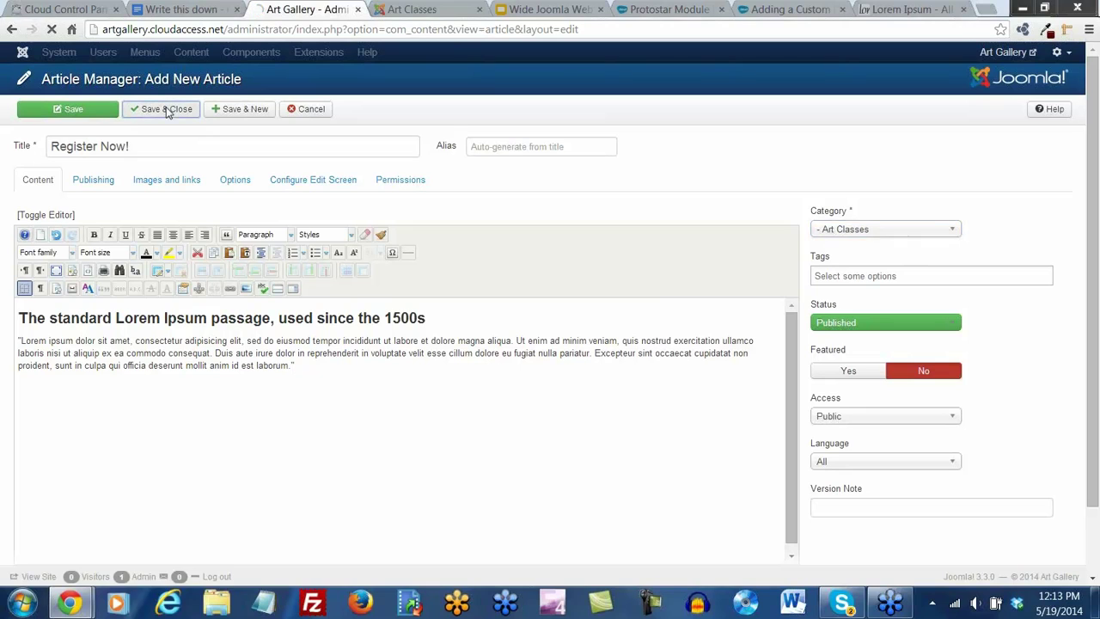
click(163, 54)
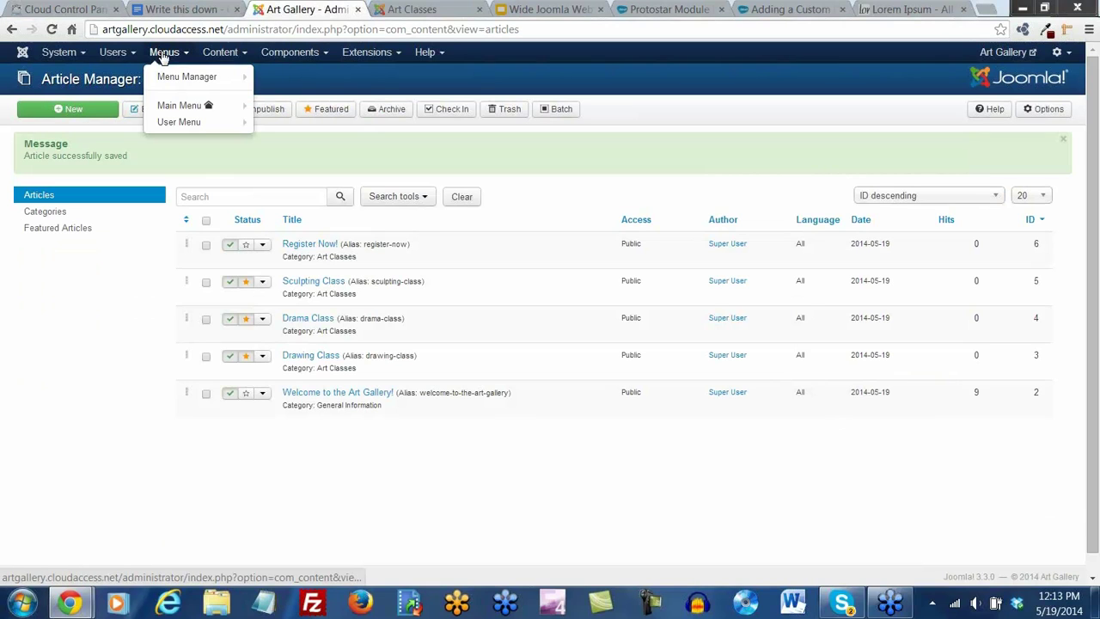
Add a Main Menu Single Article item titled 'Register' linked to the Register Now! article
mouse_move(177, 109)
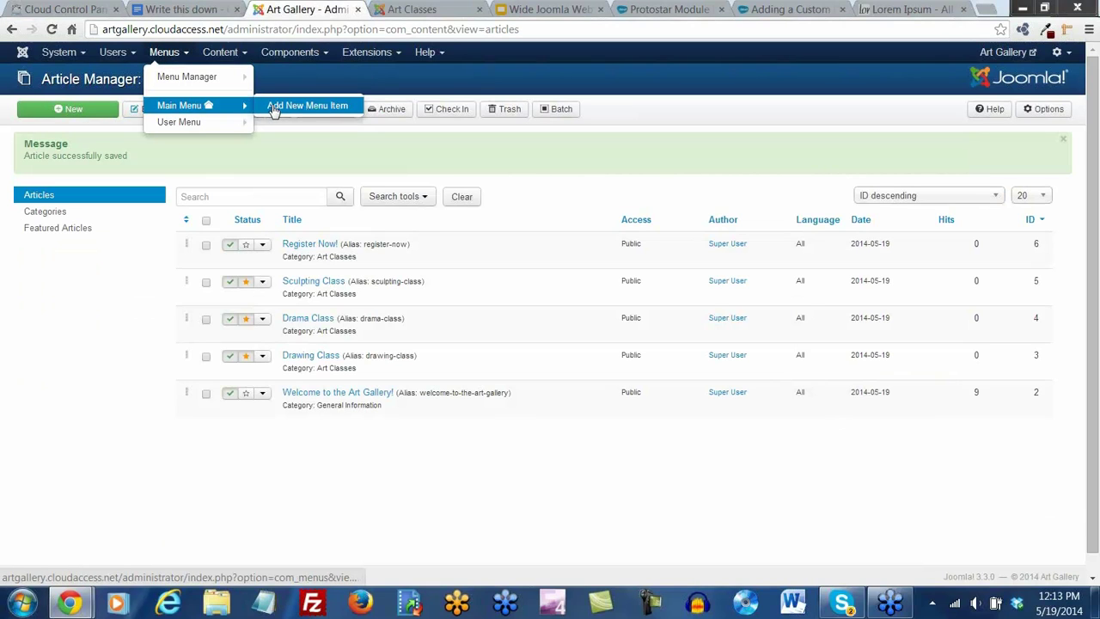
click(306, 106)
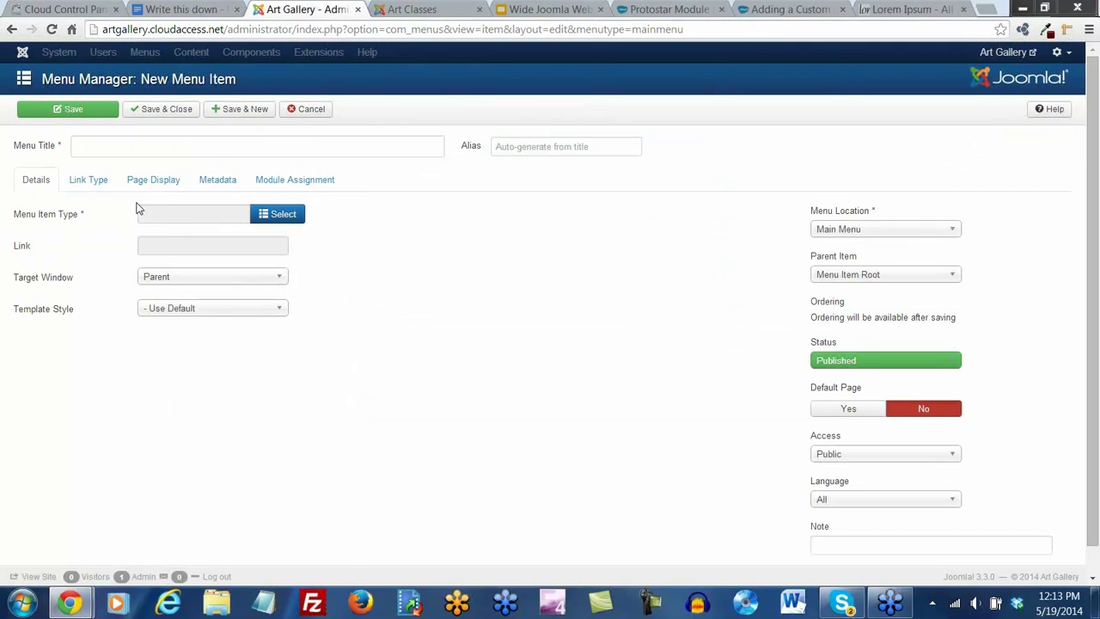
click(285, 215)
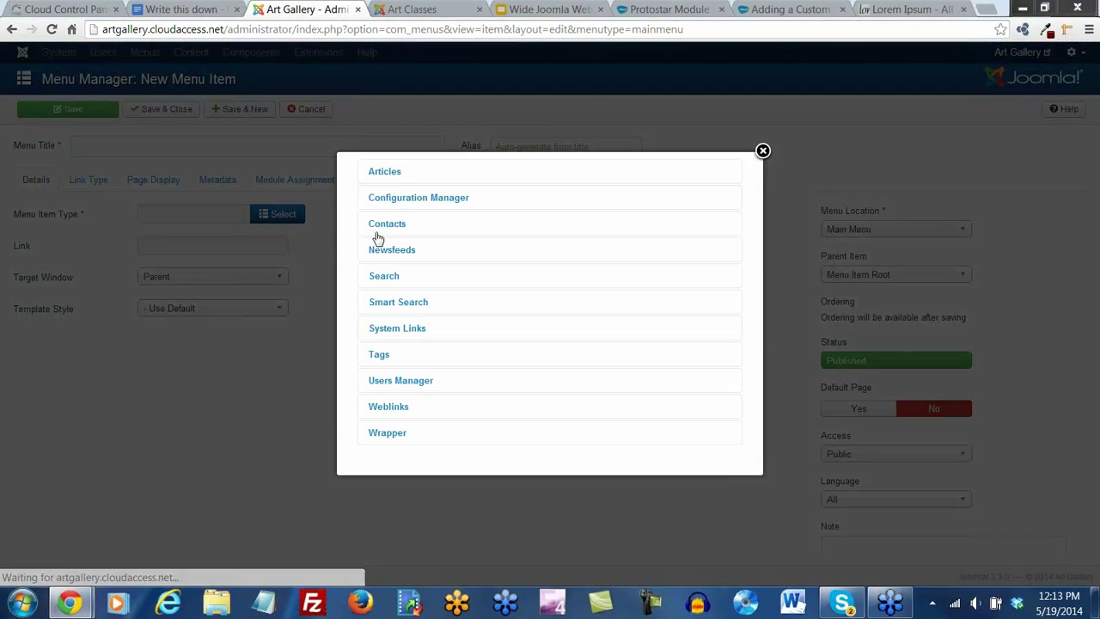
click(385, 175)
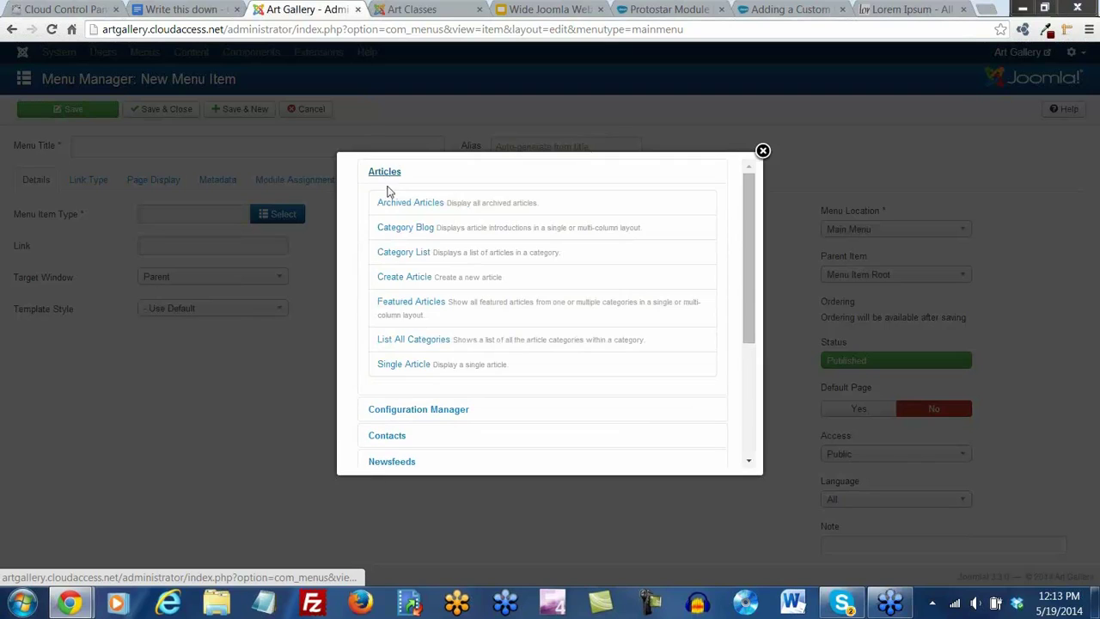
click(403, 363)
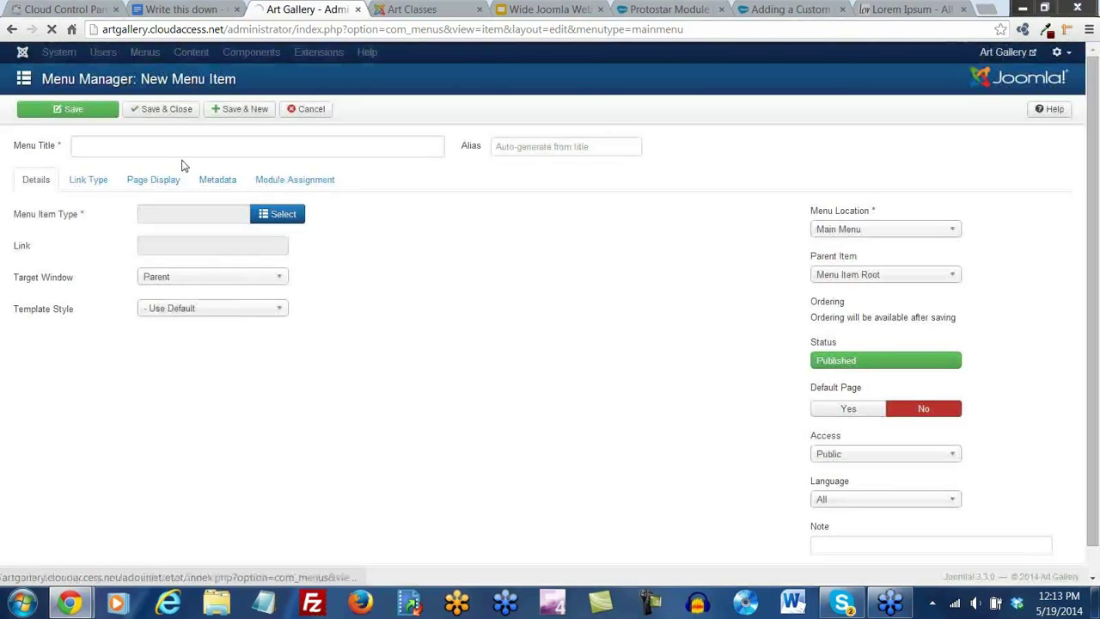
click(148, 151)
text(Register)
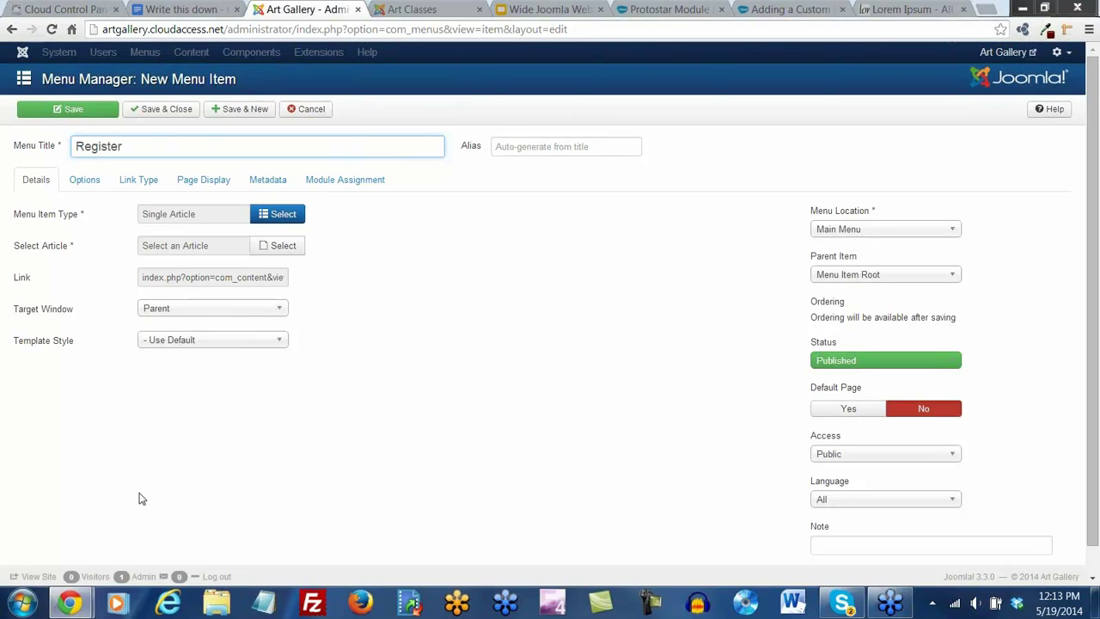
click(275, 248)
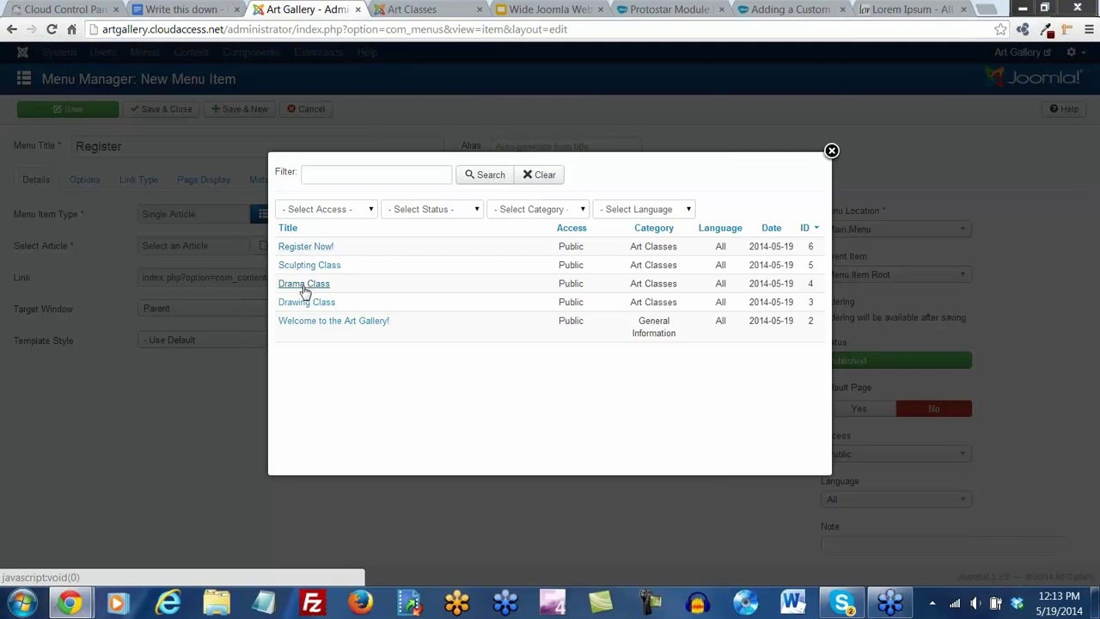
click(304, 246)
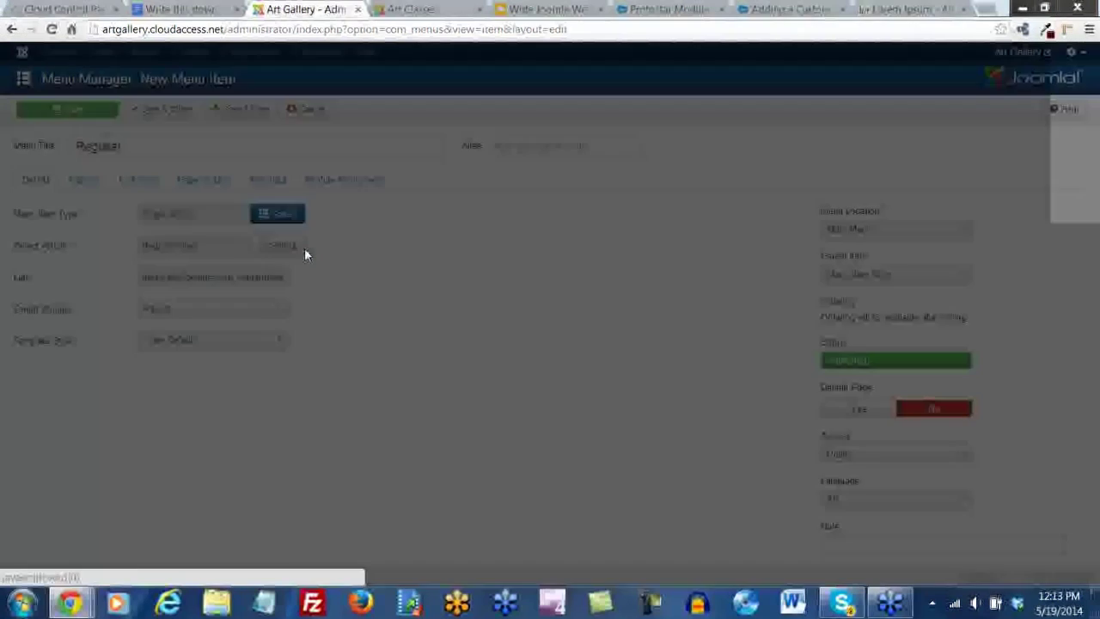
click(155, 114)
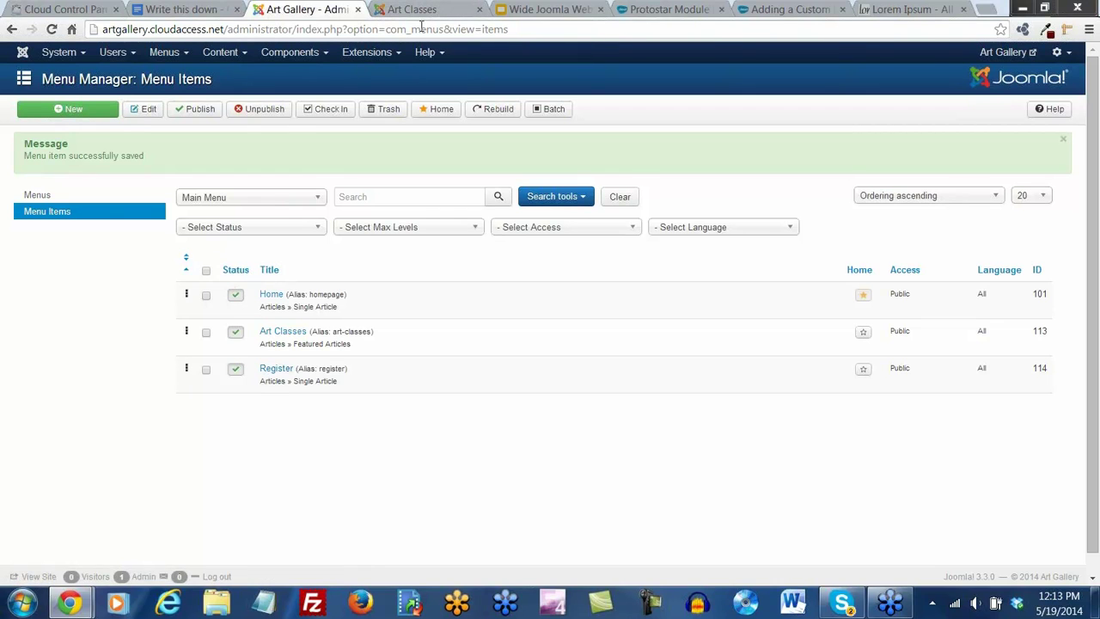
Reload the site and open the new Register page to confirm it shows Register Now!
click(413, 10)
click(50, 27)
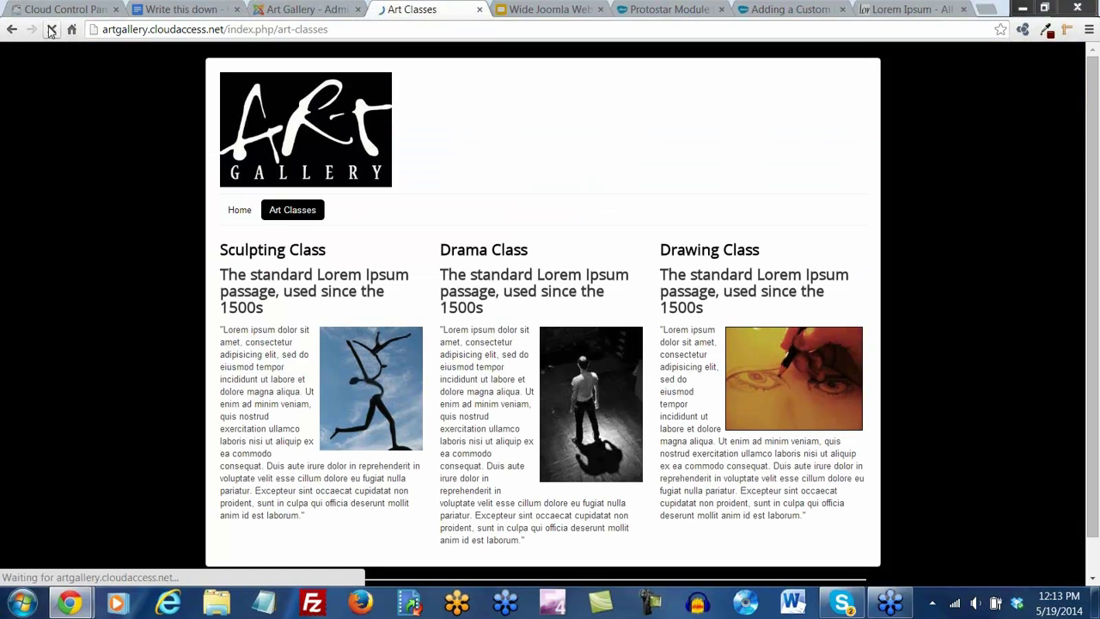
click(352, 214)
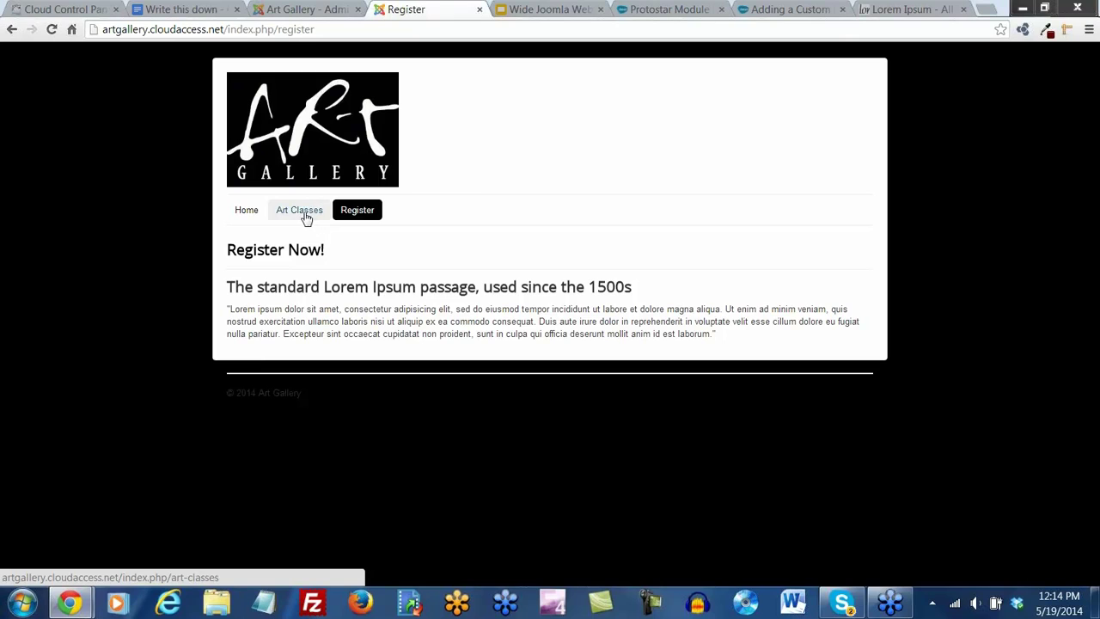
click(302, 10)
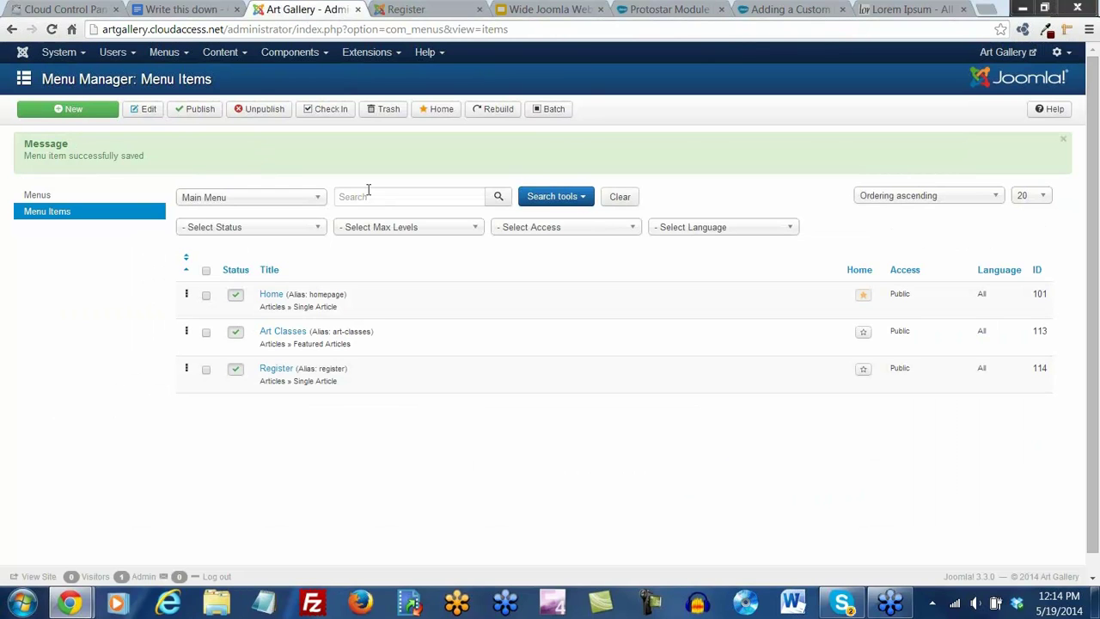
Set Show Sub-menu Items to Yes in the Main Menu module
click(383, 52)
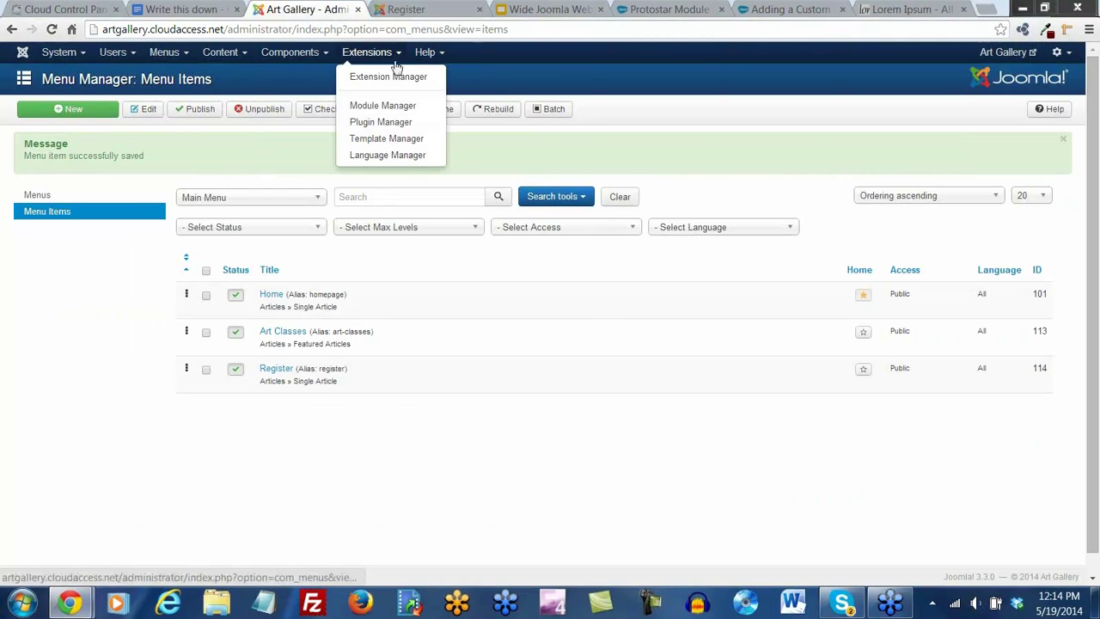
click(395, 110)
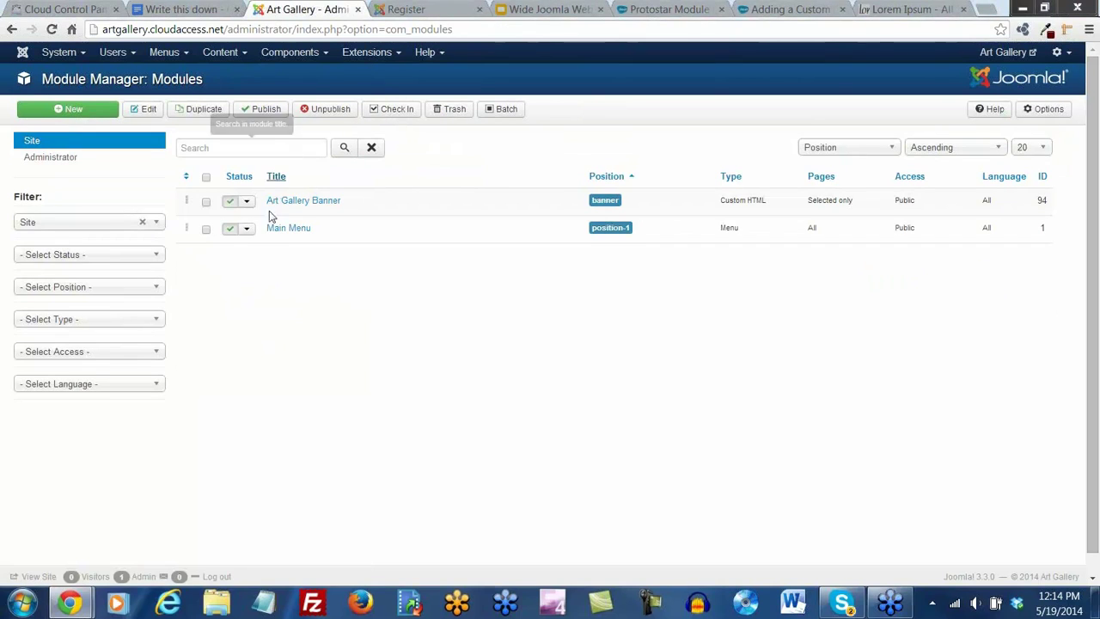
click(286, 228)
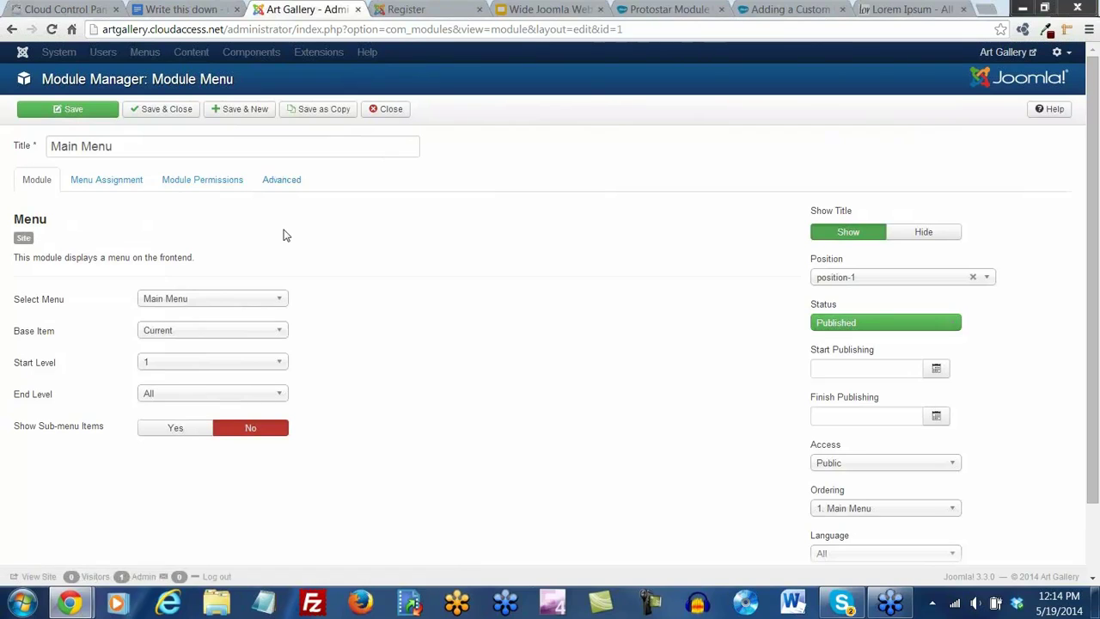
mouse_move(62, 436)
click(165, 434)
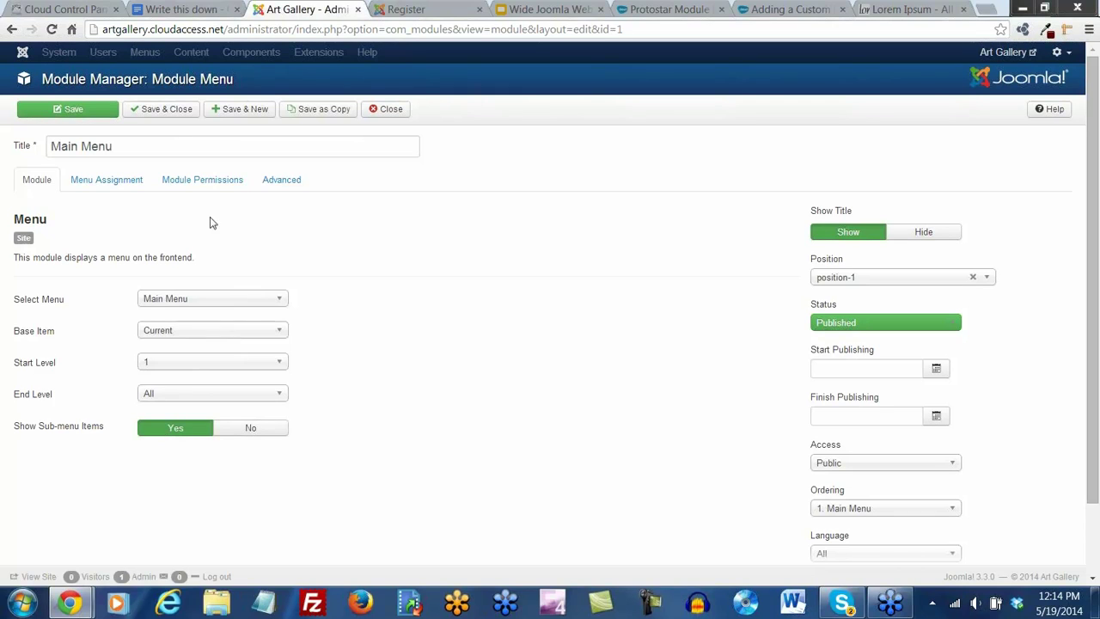
Save and close the module and list the Main Menu's items
click(162, 113)
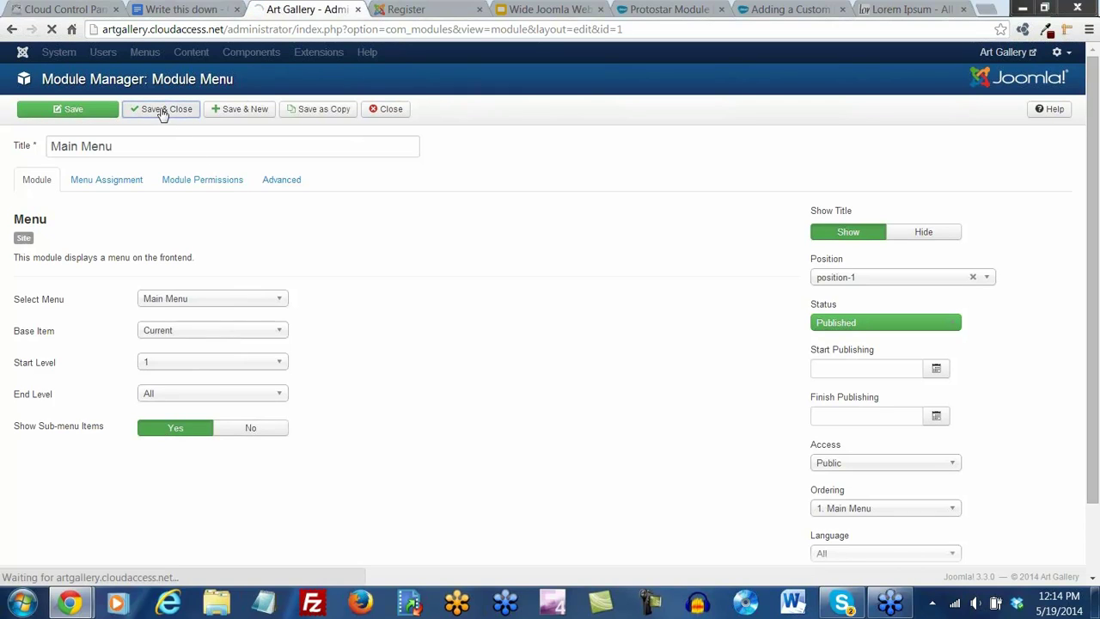
click(182, 53)
click(185, 105)
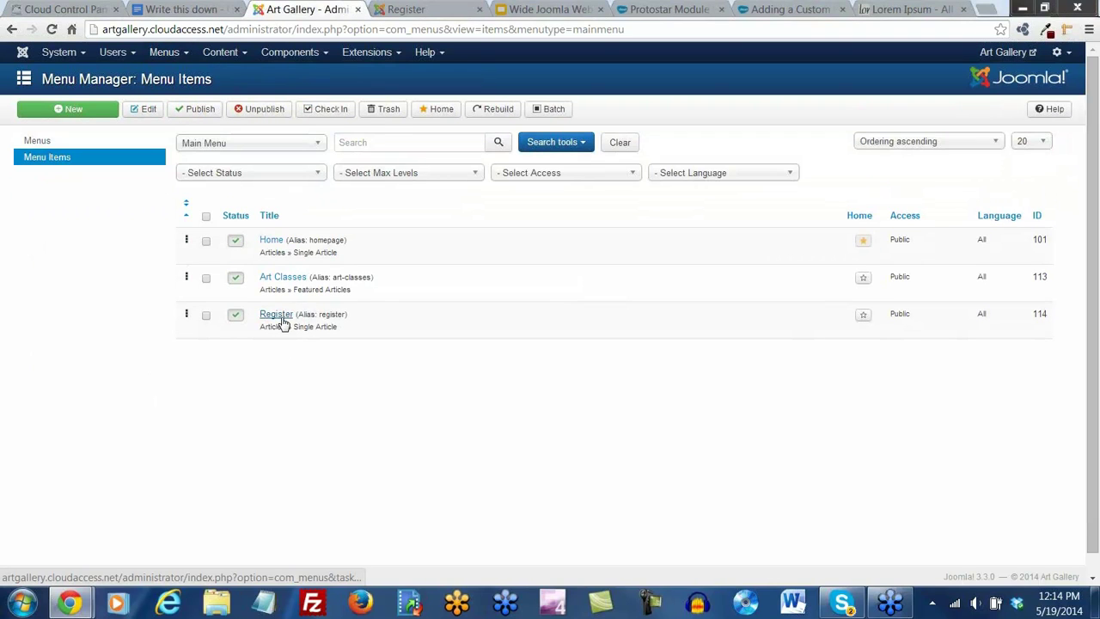
Make Art Classes the Parent Item of the Register menu item and save it
click(277, 320)
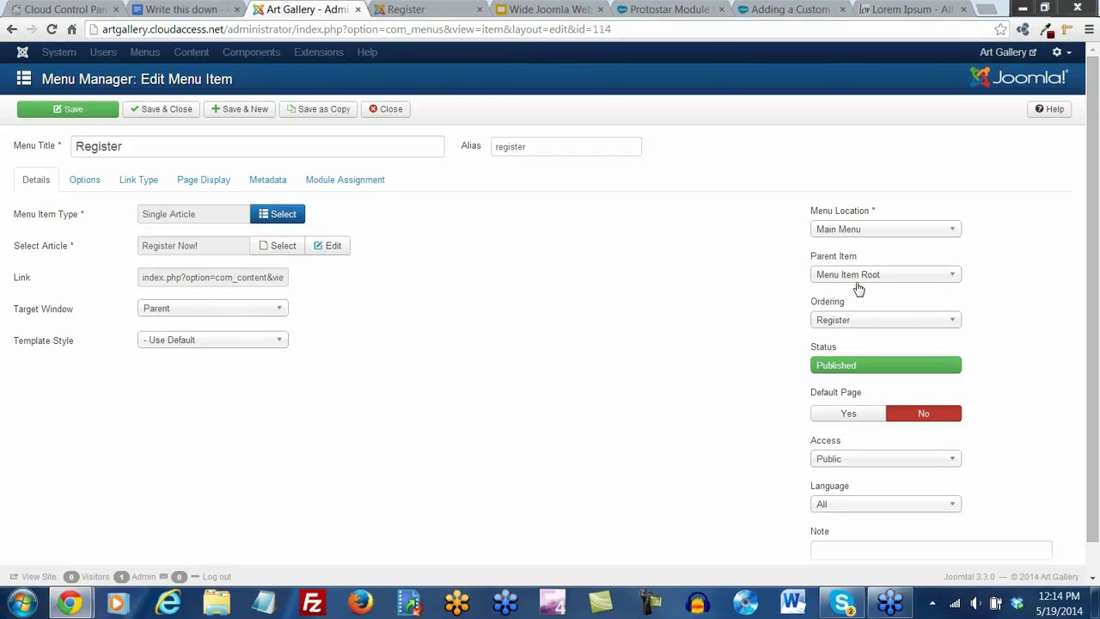
click(953, 277)
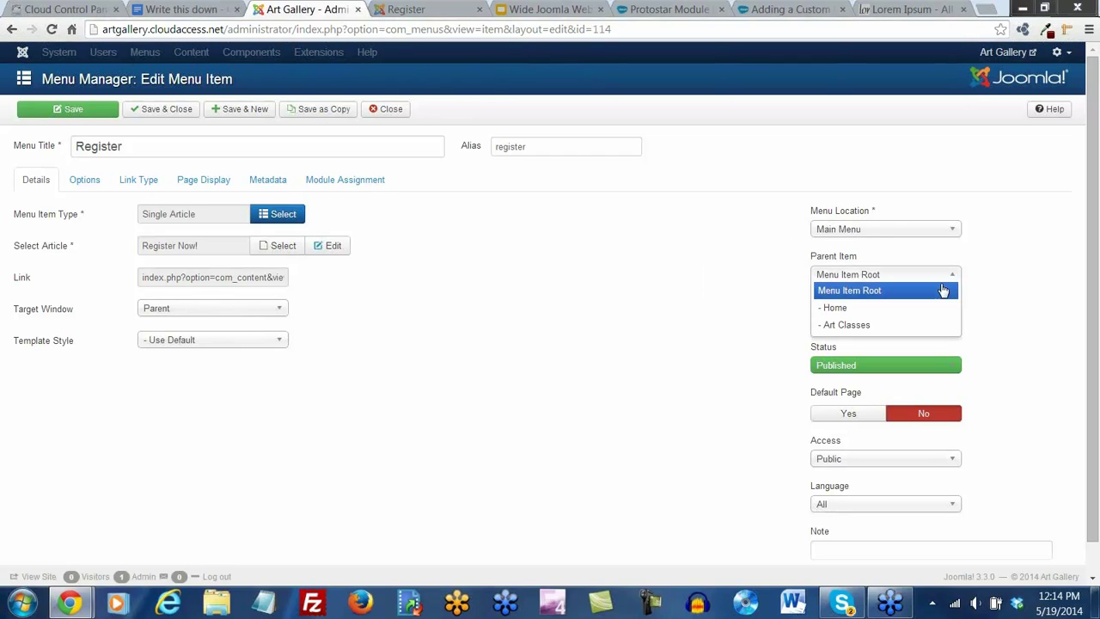
click(881, 326)
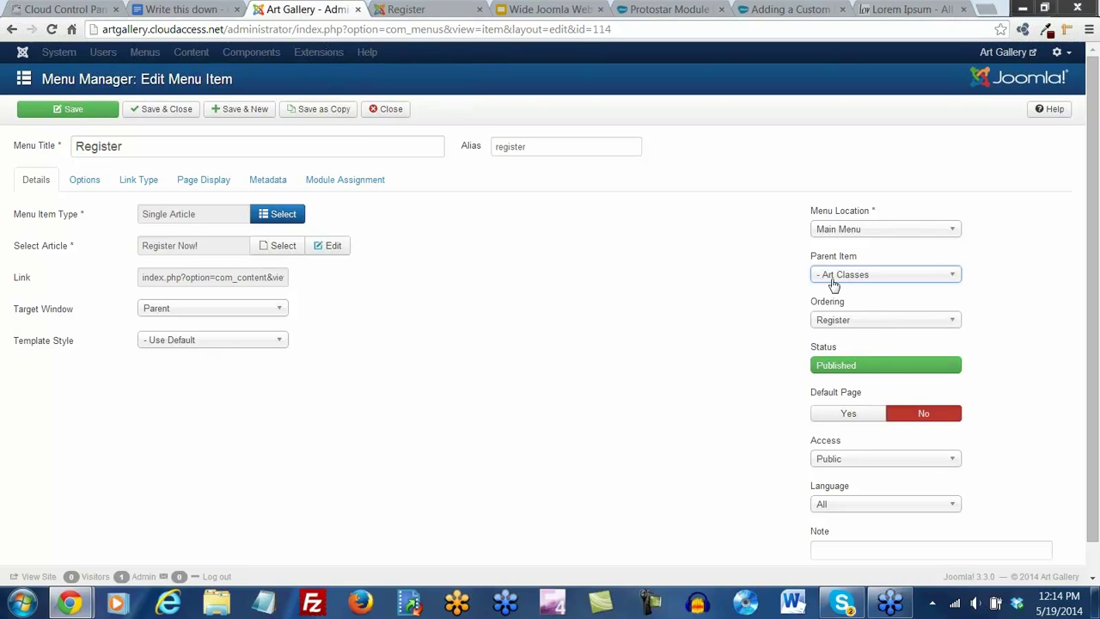
click(166, 110)
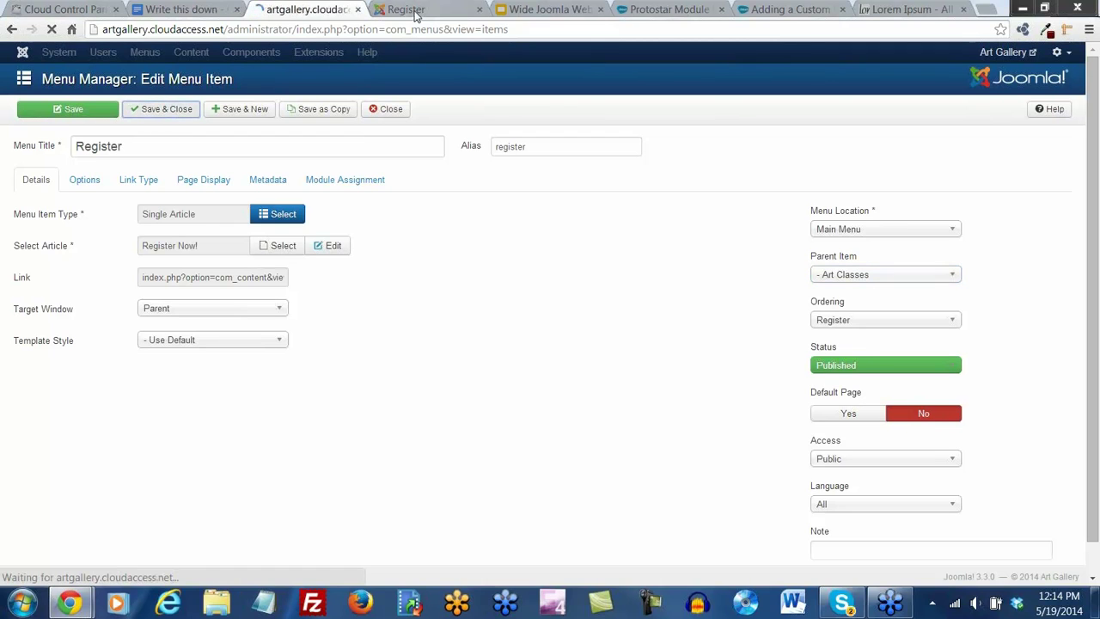
Reload the front end and open Register from the new Art Classes dropdown
click(402, 14)
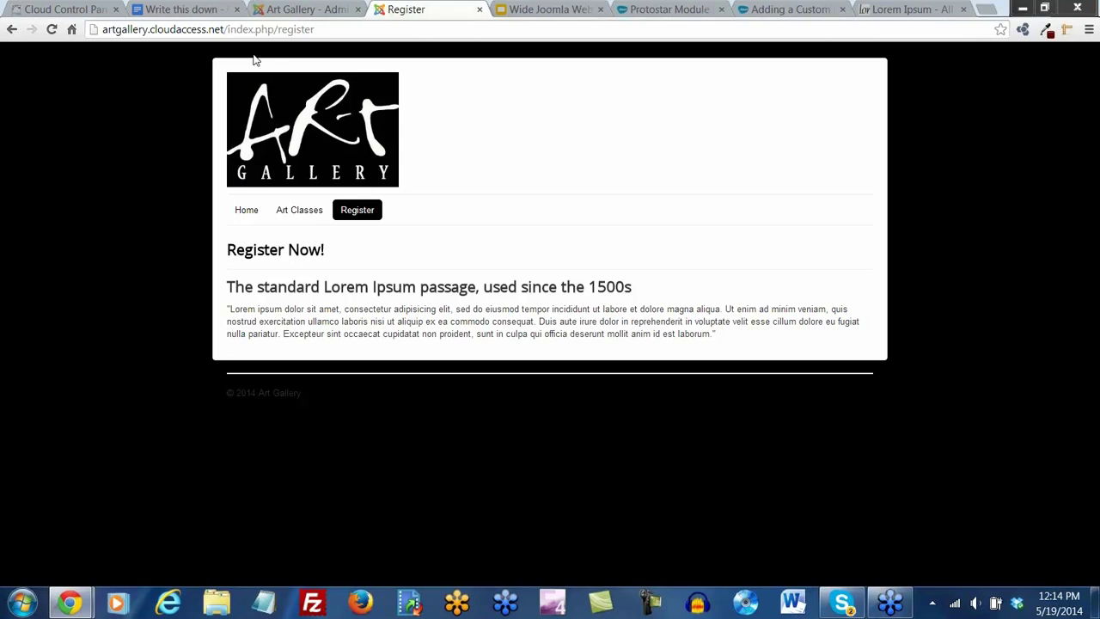
click(51, 30)
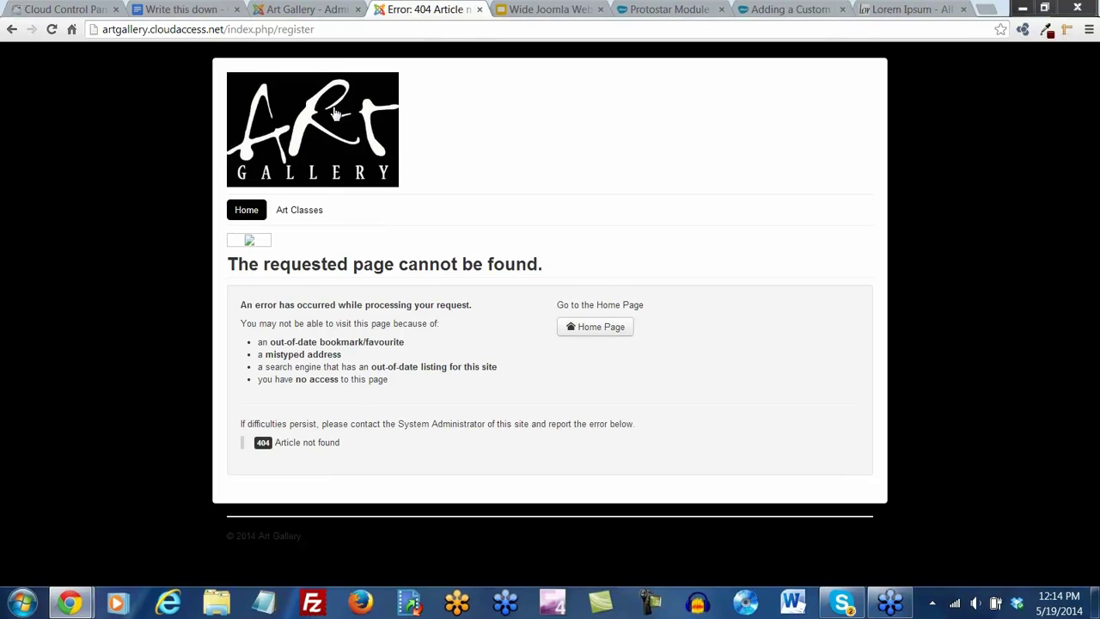
click(248, 215)
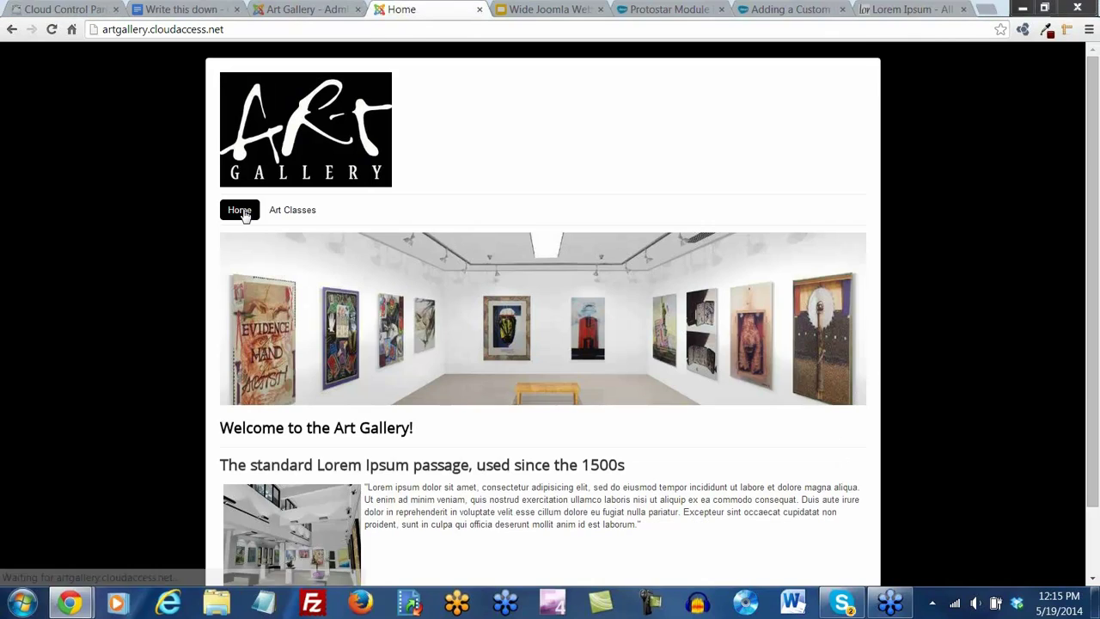
mouse_move(289, 211)
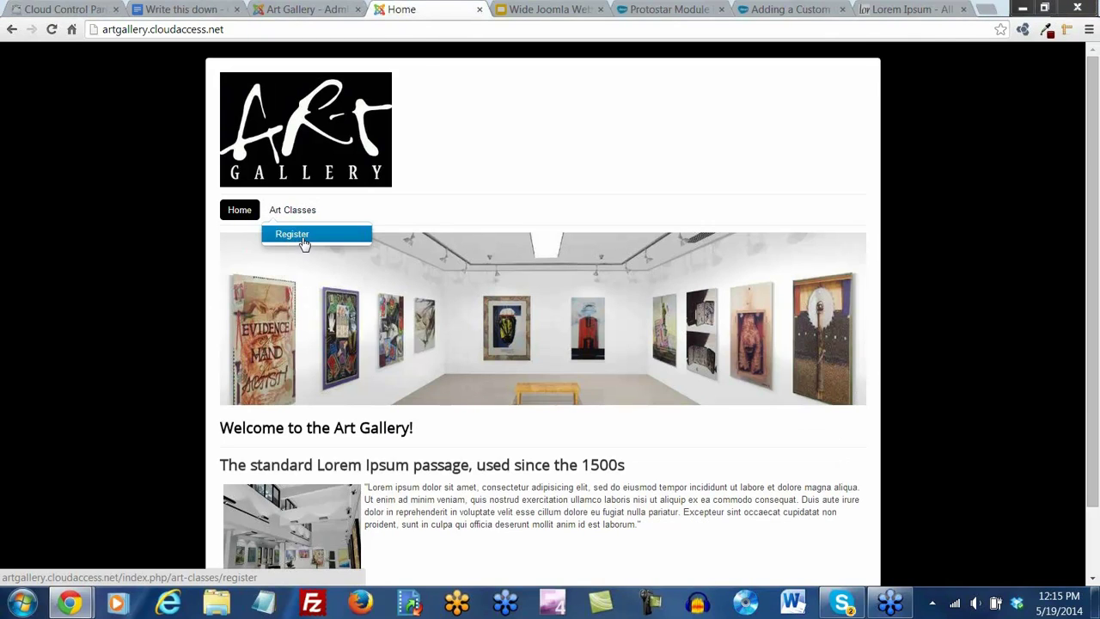
click(304, 243)
mouse_move(295, 213)
click(300, 241)
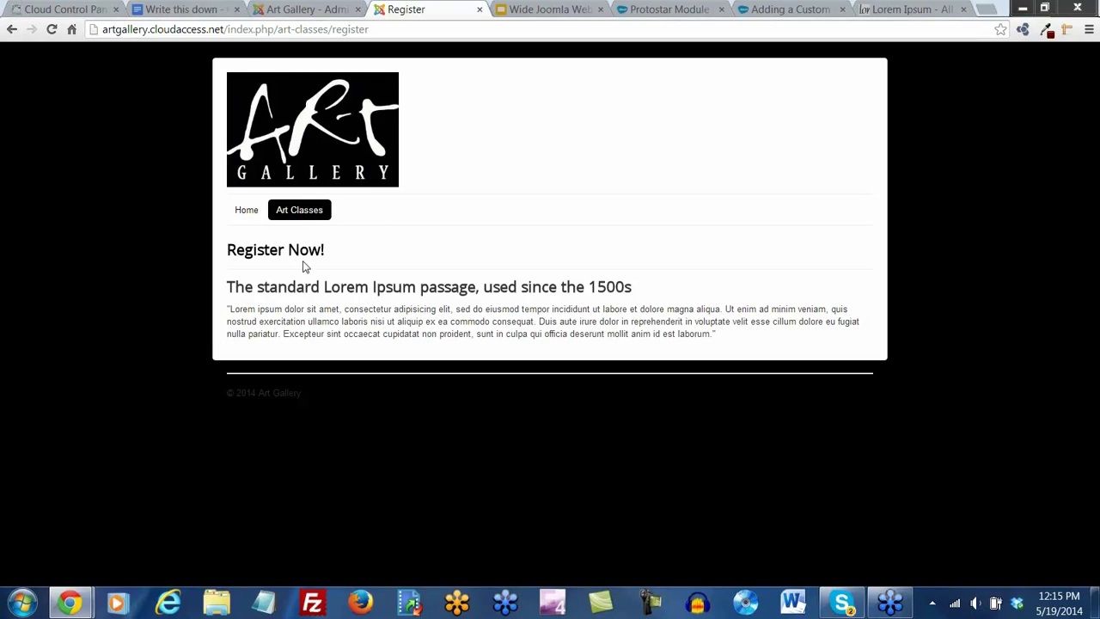
Reopen Register via the Art Classes submenu, then go back to the Home page
click(246, 216)
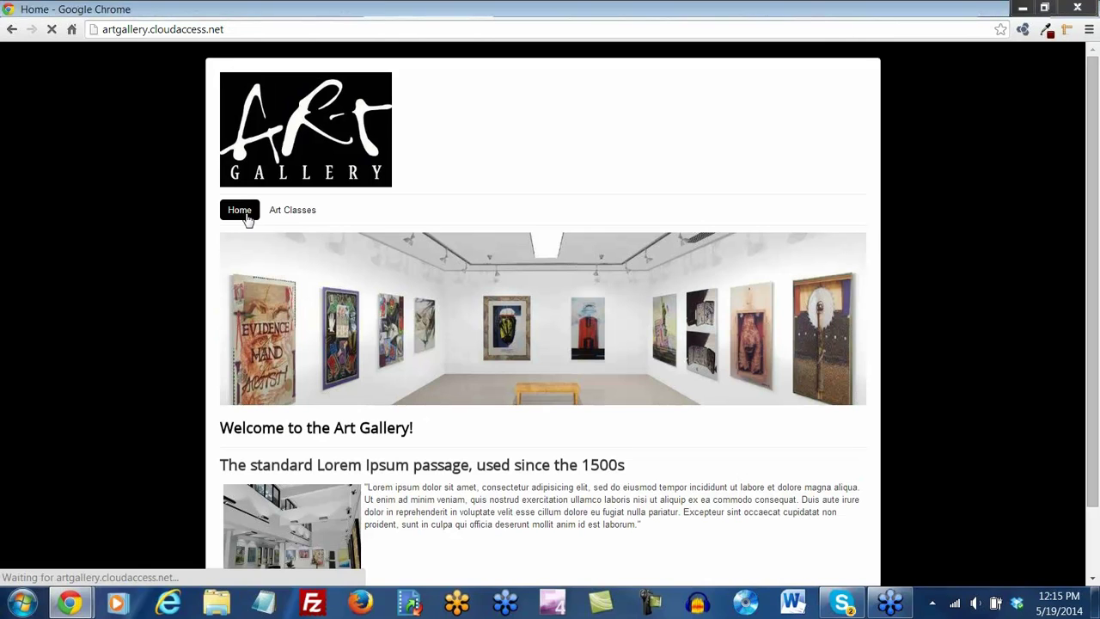
mouse_move(297, 222)
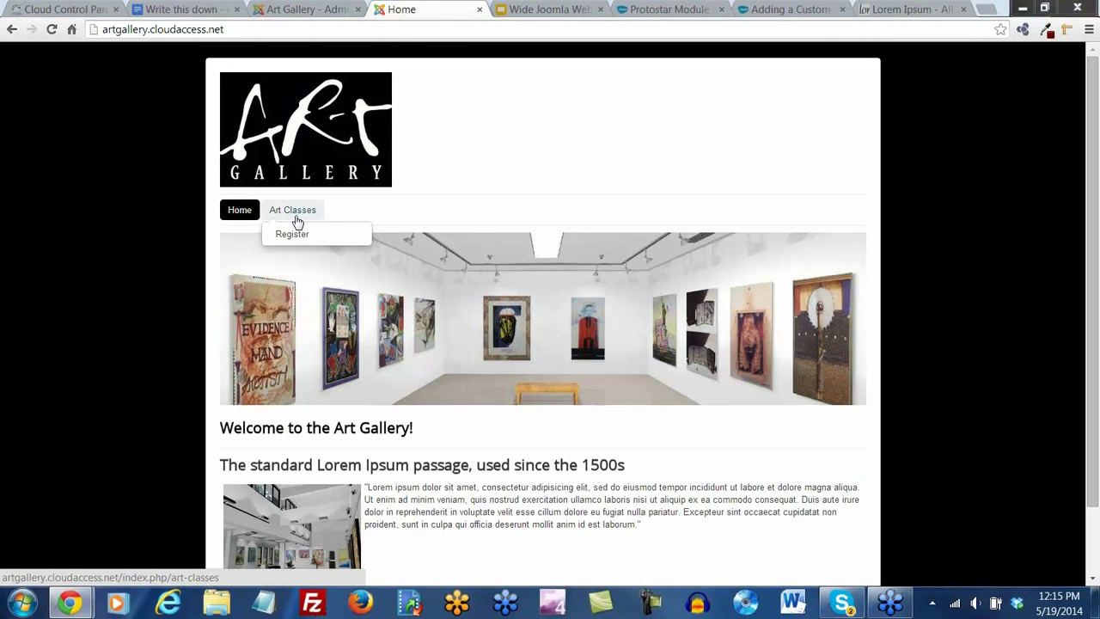
click(297, 235)
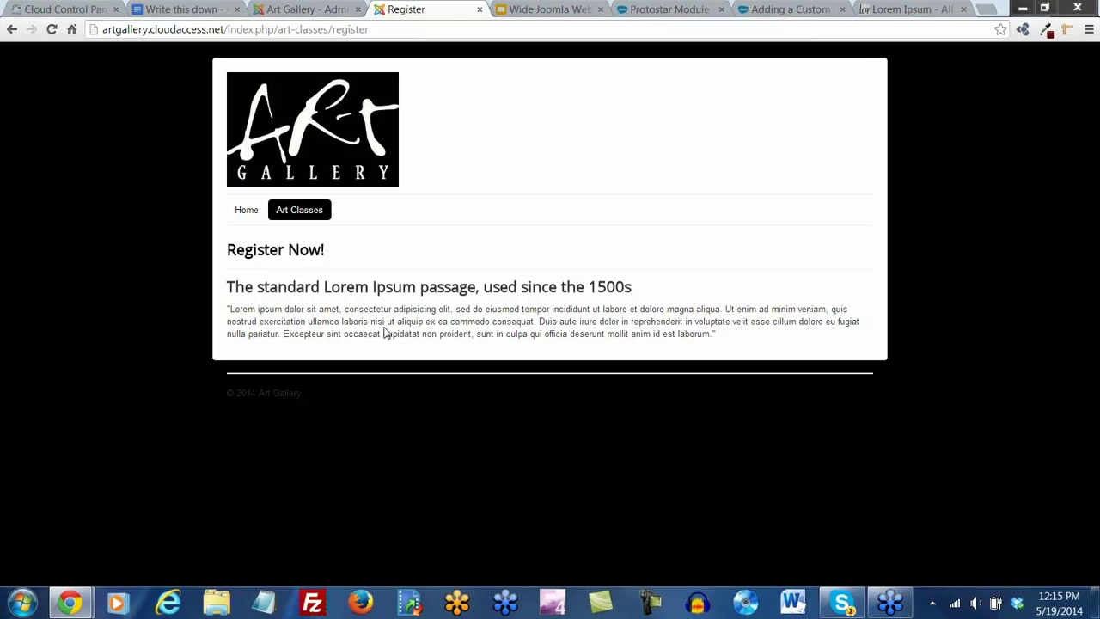
click(245, 211)
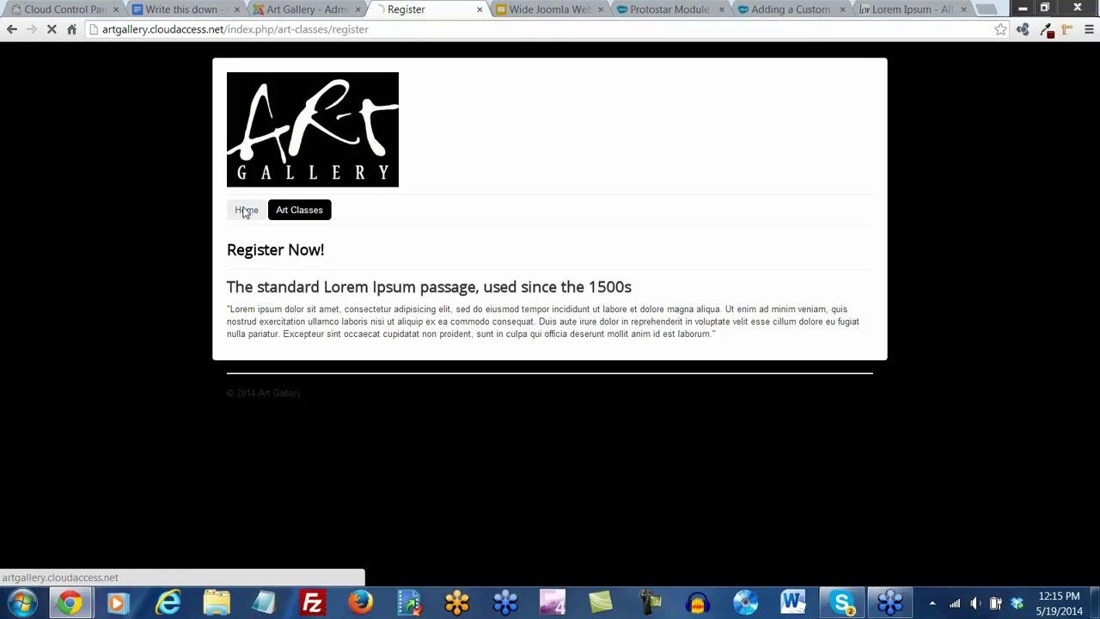
scroll(647, 416, down, 1)
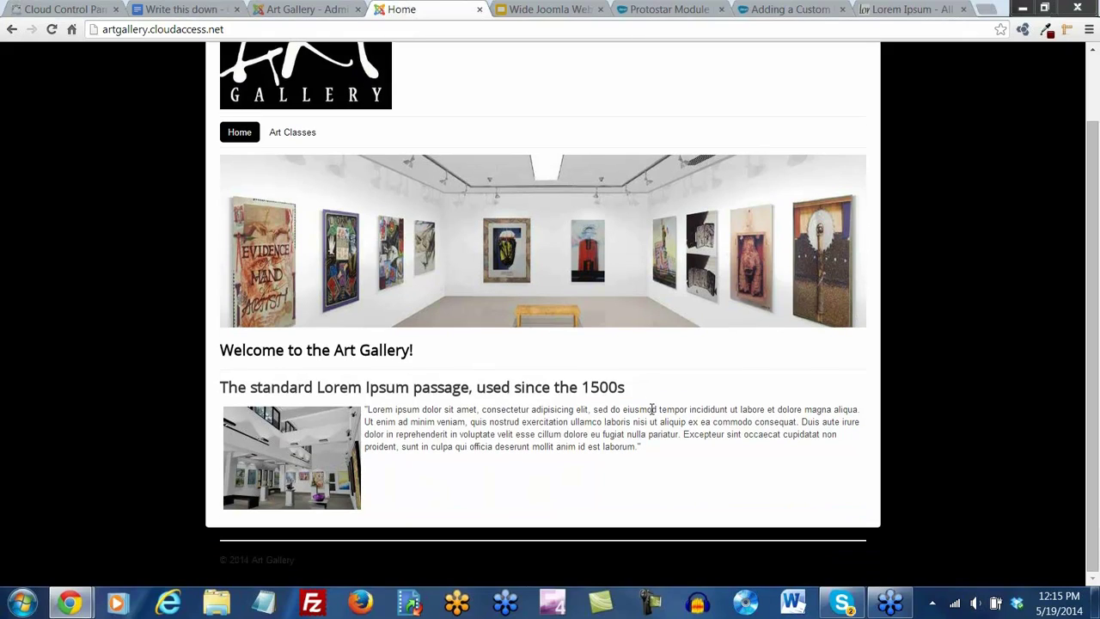
scroll(660, 409, up, 1)
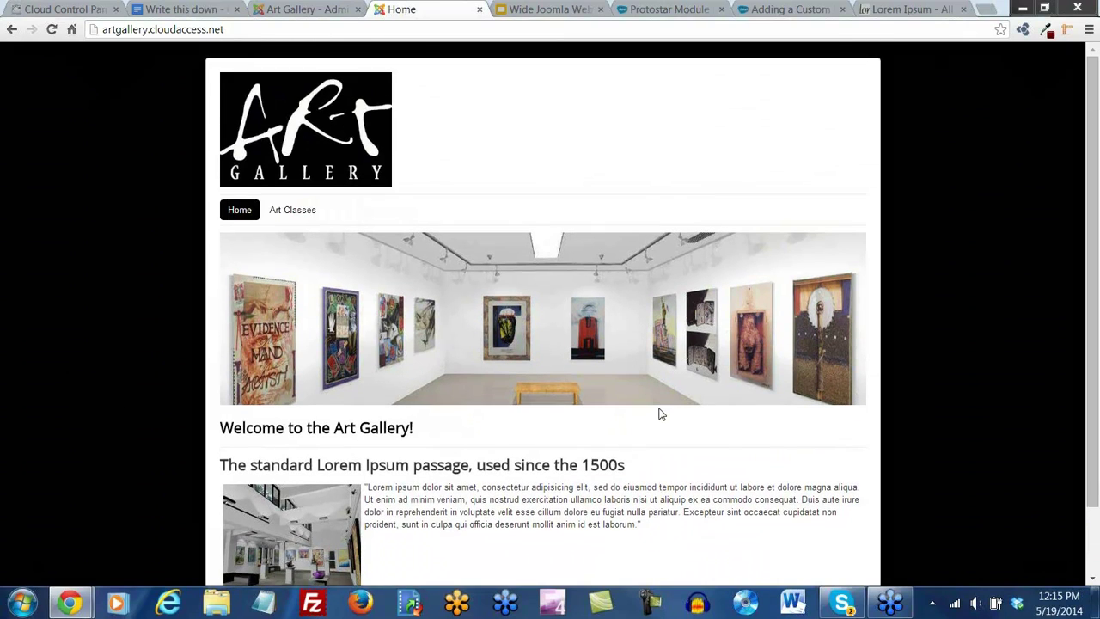
Return to the Joomla administrator tab
click(271, 8)
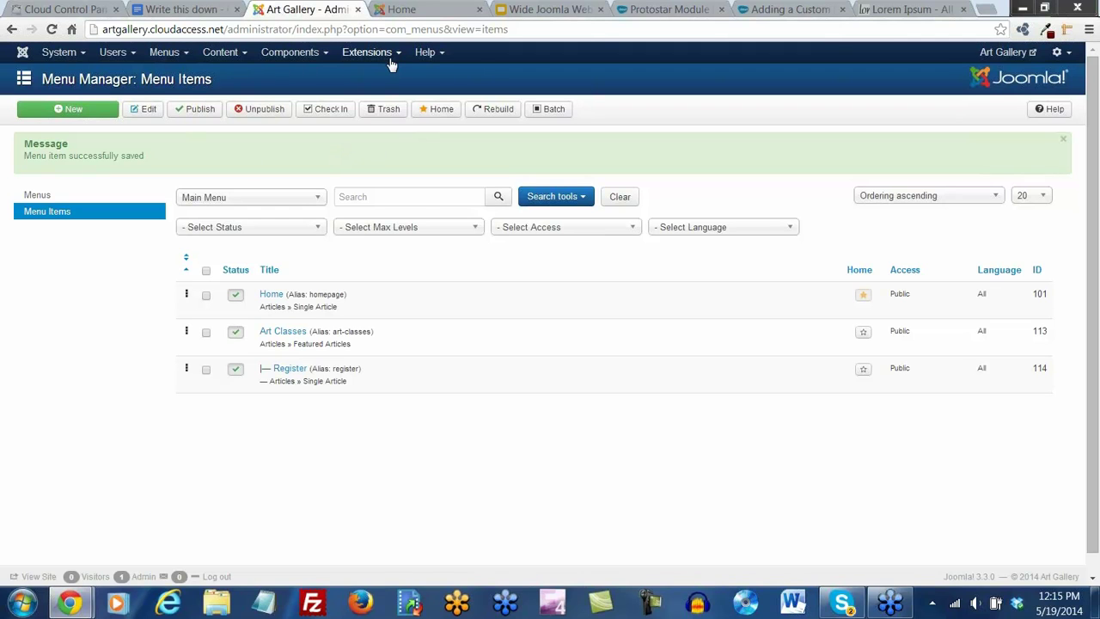
click(395, 12)
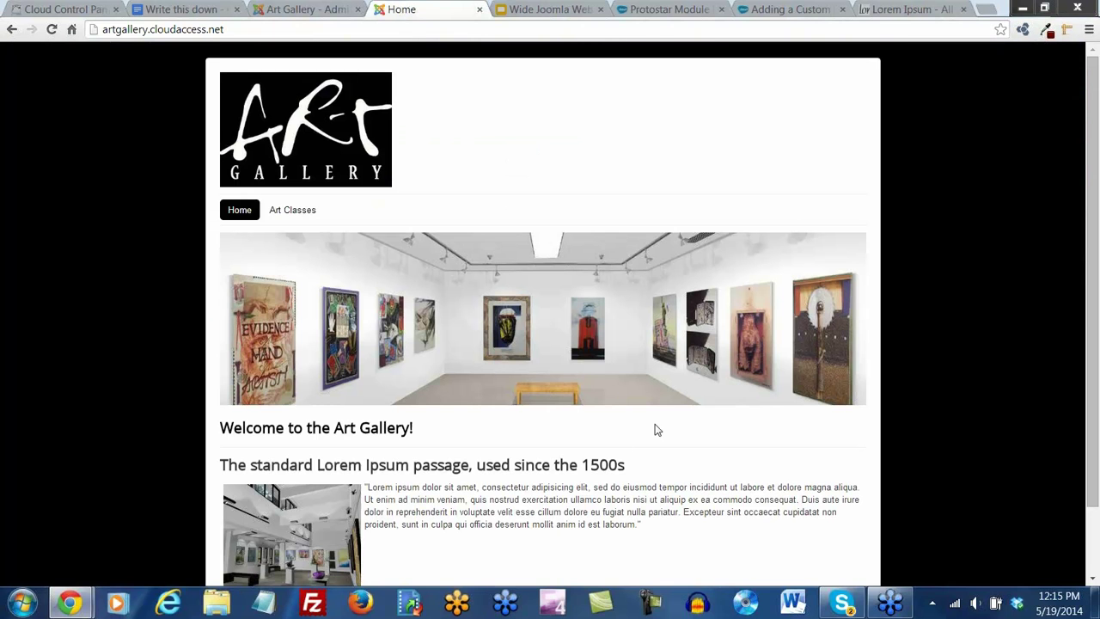
scroll(661, 433, down, 1)
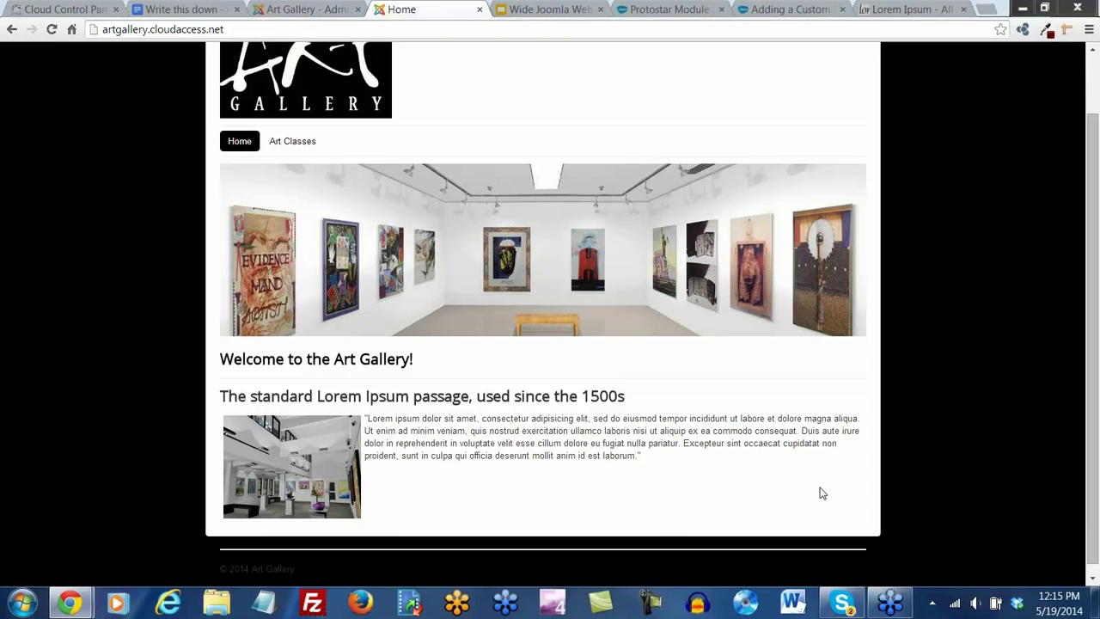
click(320, 8)
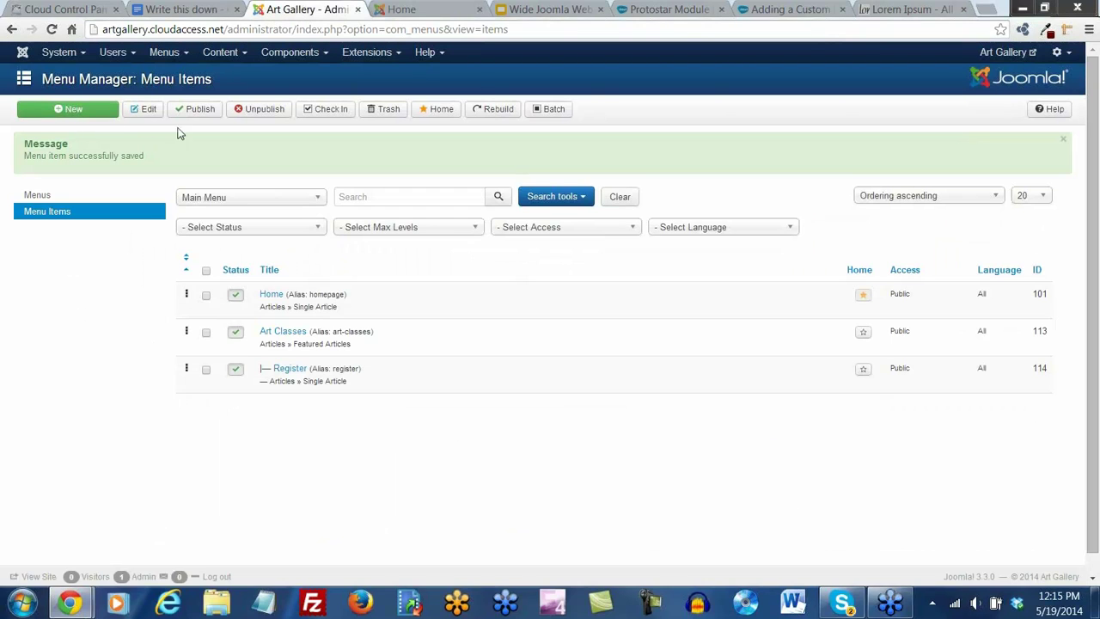
click(370, 52)
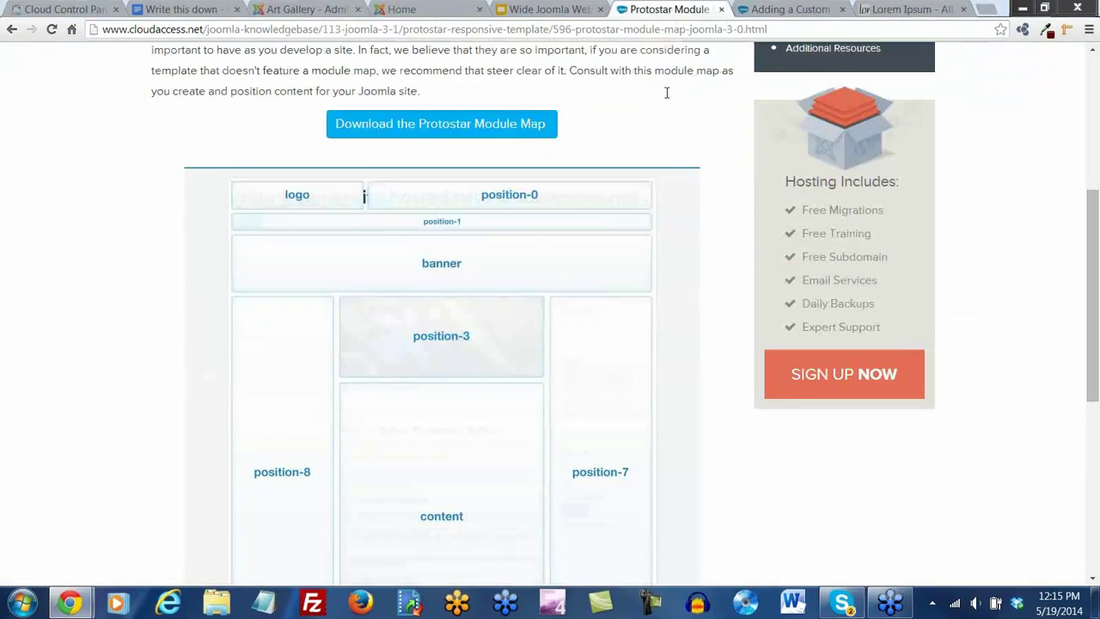
Check position-7 and position-8 on the Protostar module map, then return to the administrator
click(668, 9)
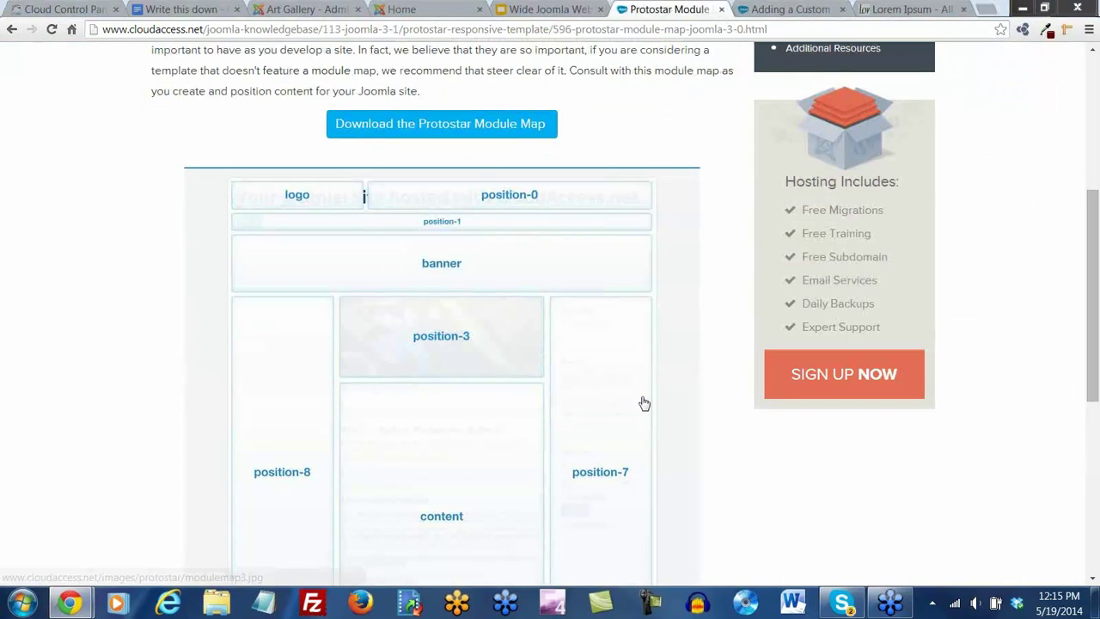
scroll(645, 403, down, 1)
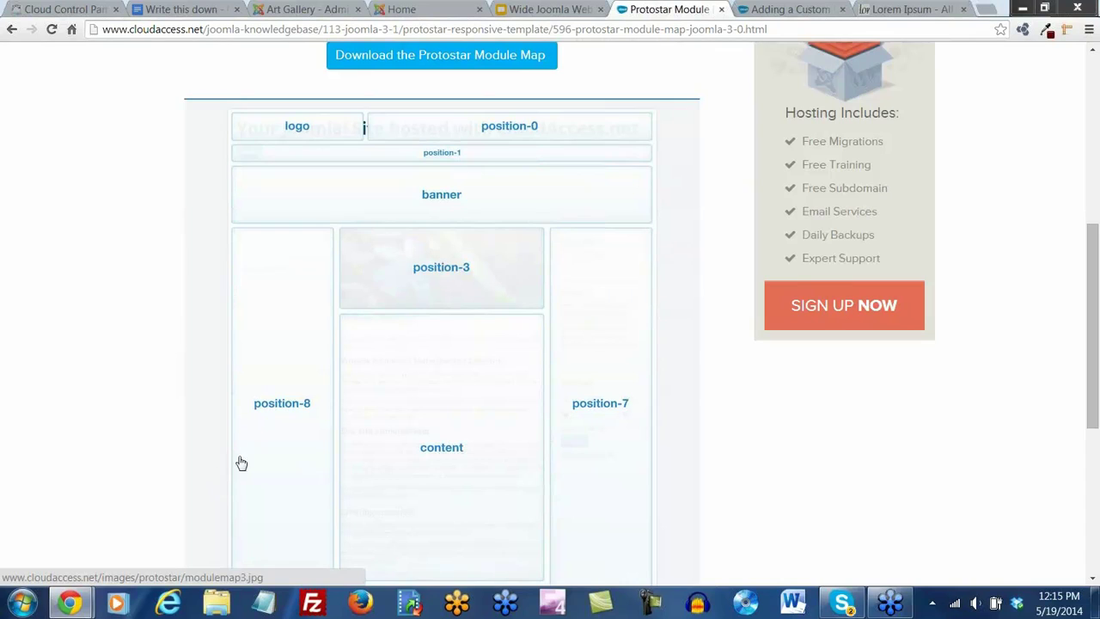
scroll(241, 460, down, 1)
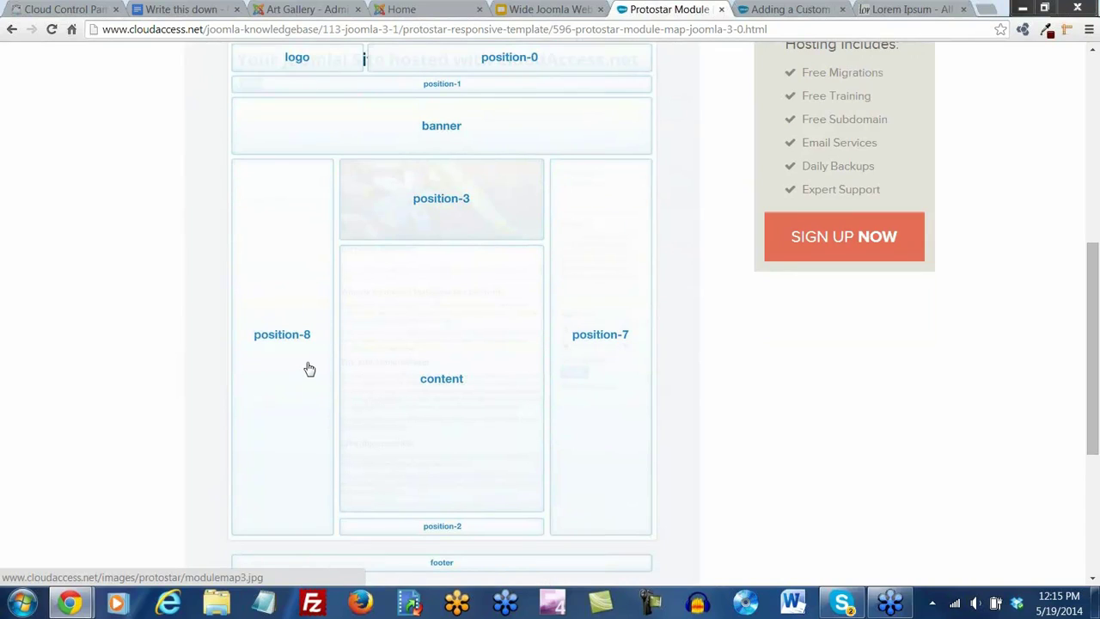
click(299, 9)
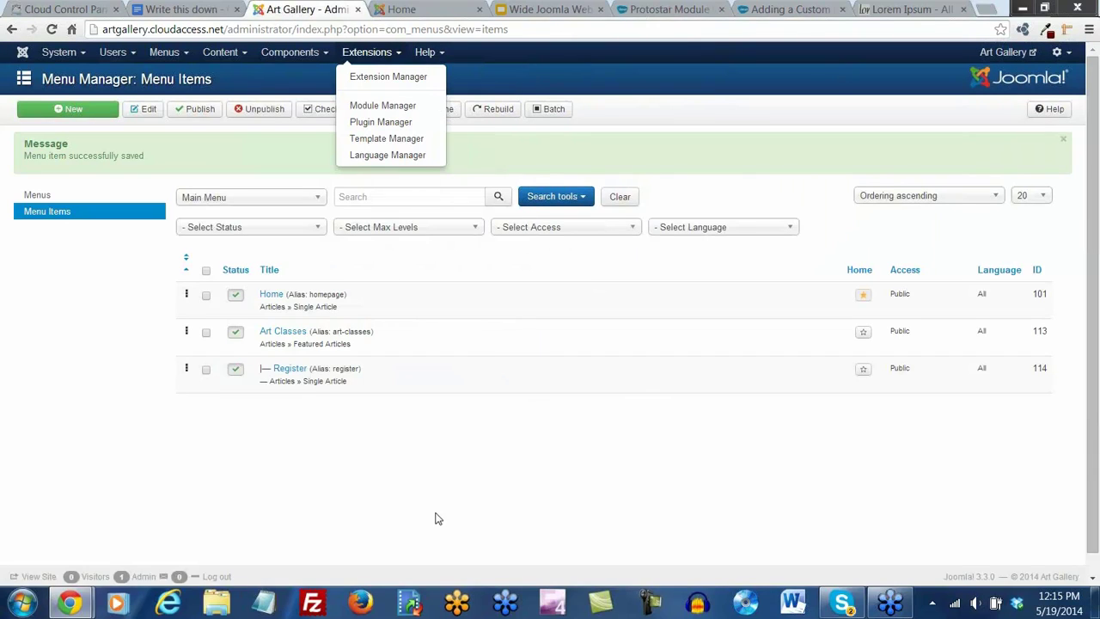
Create a new Menu module titled 'Side Menu'
click(376, 110)
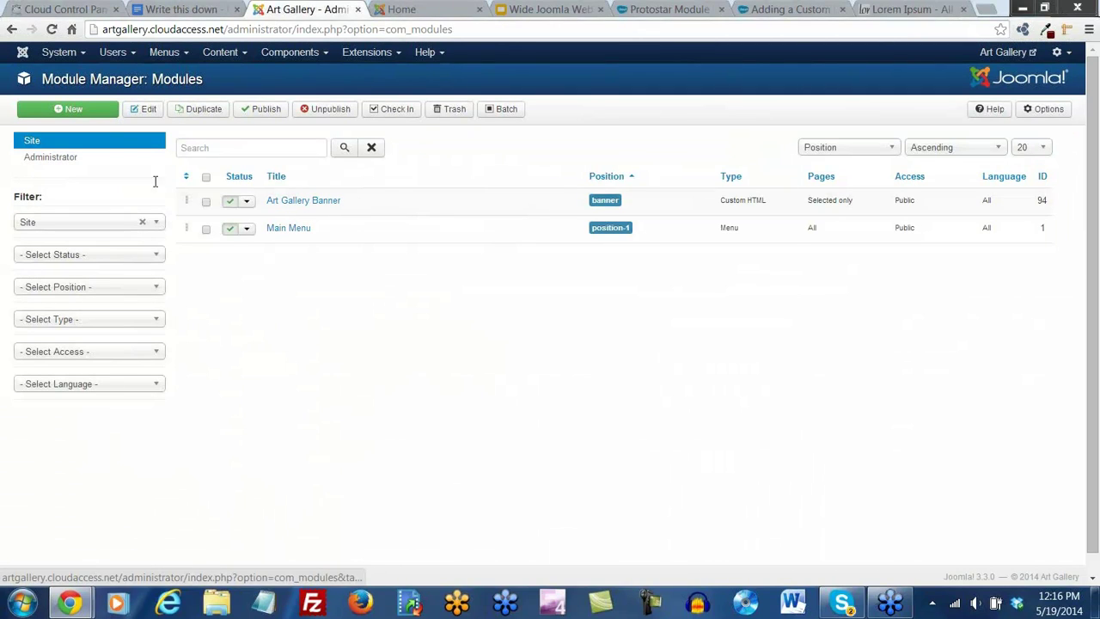
click(73, 114)
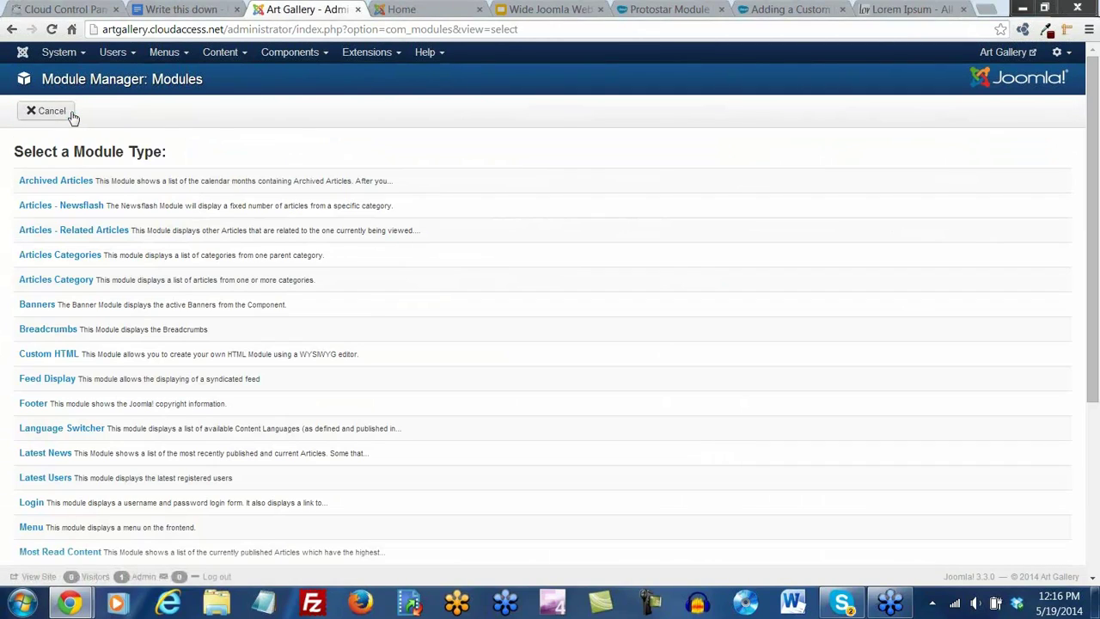
mouse_move(210, 231)
scroll(211, 230, down, 2)
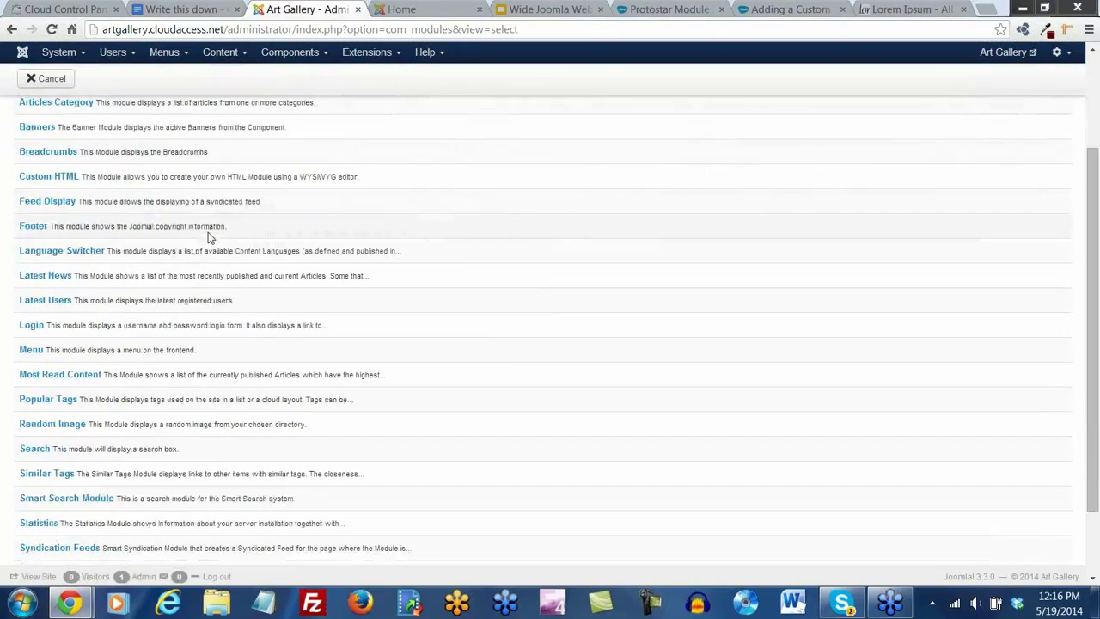
click(32, 350)
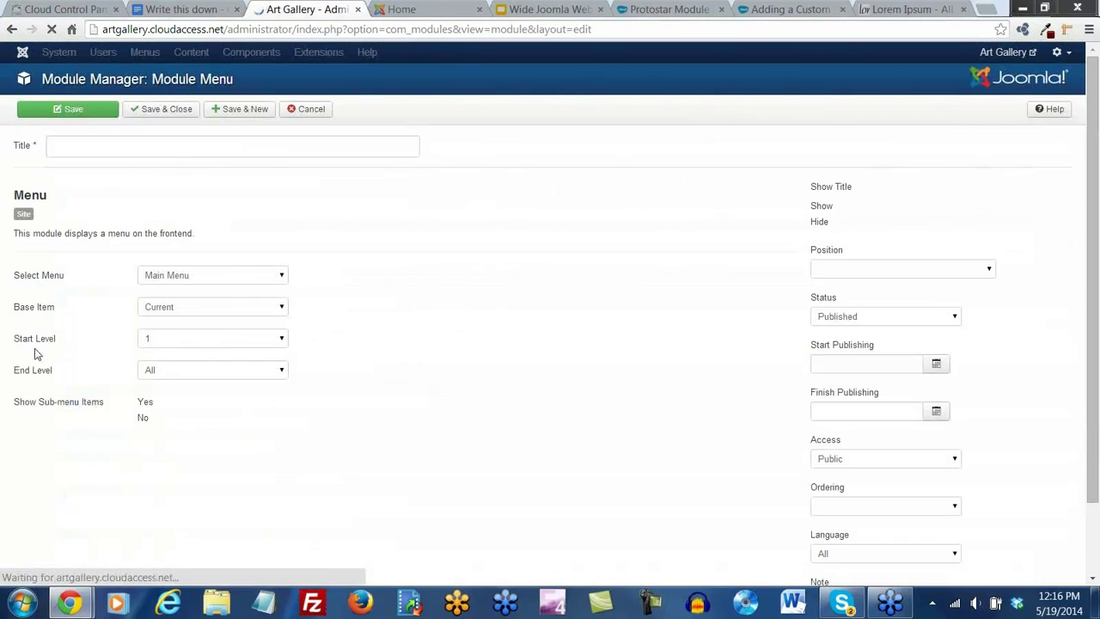
click(85, 147)
text(Side Men)
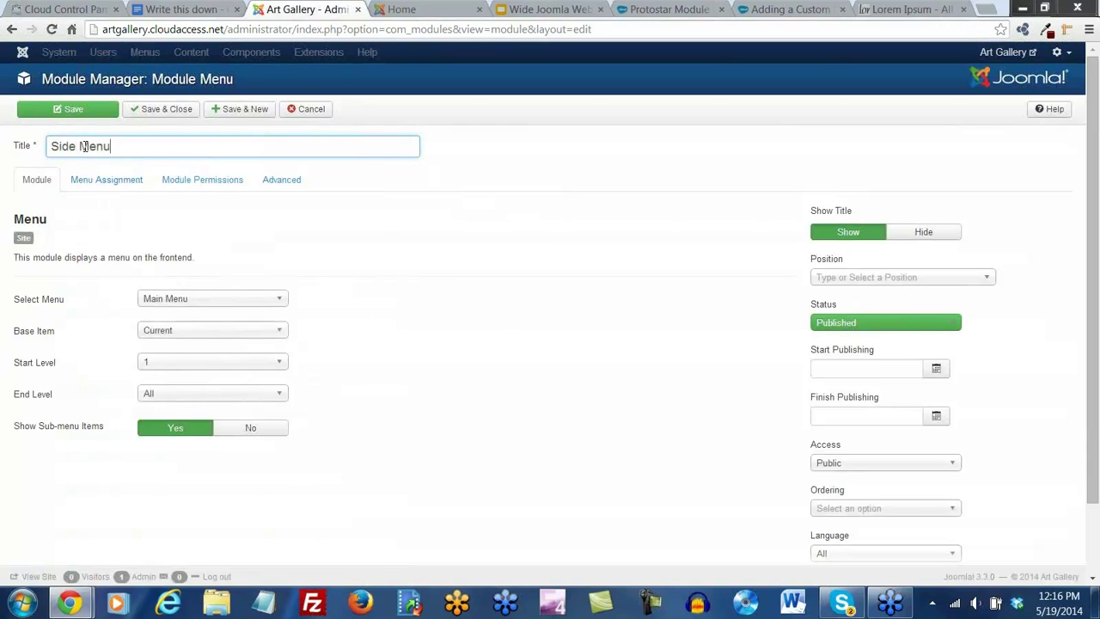
text(u)
Put Side Menu in Right [position-7], show it only on Home and Register, and save
drag(986, 344, 986, 406)
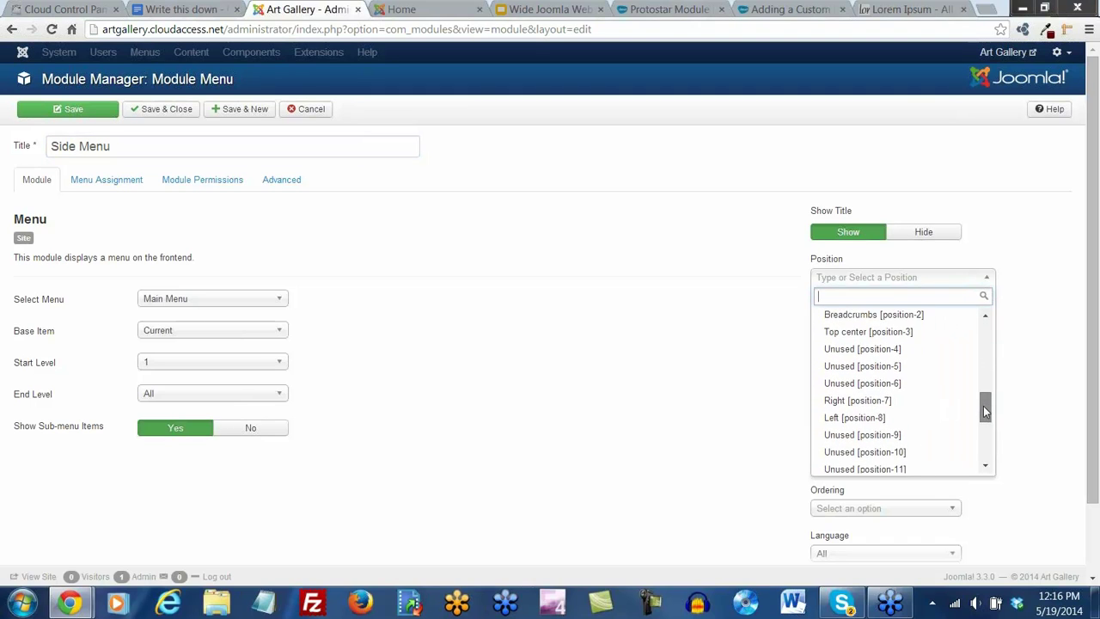
click(879, 401)
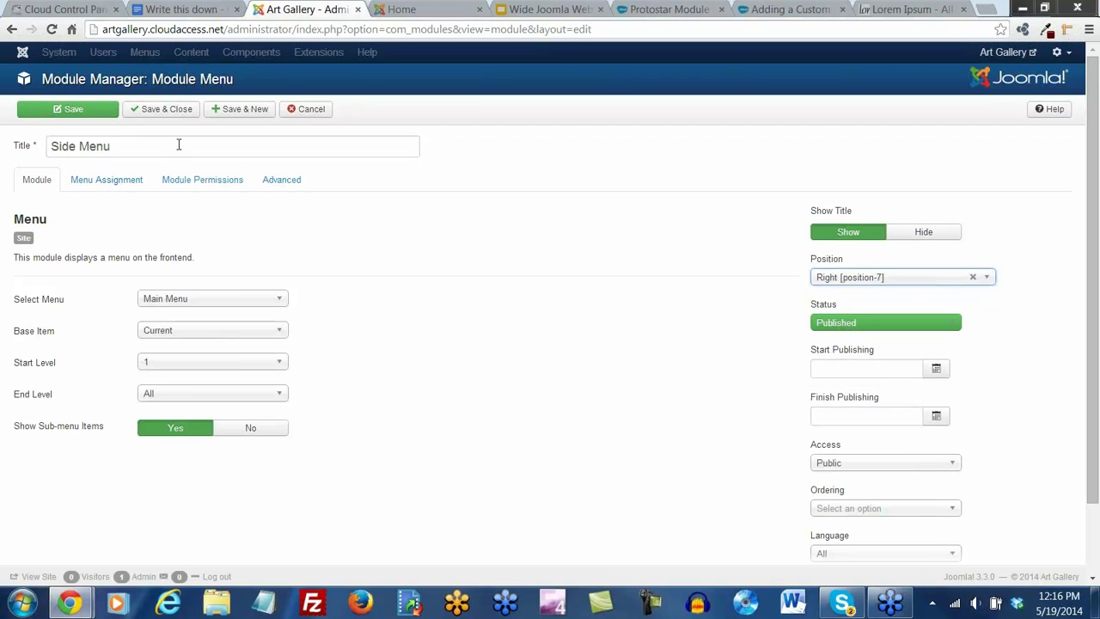
click(103, 183)
click(186, 216)
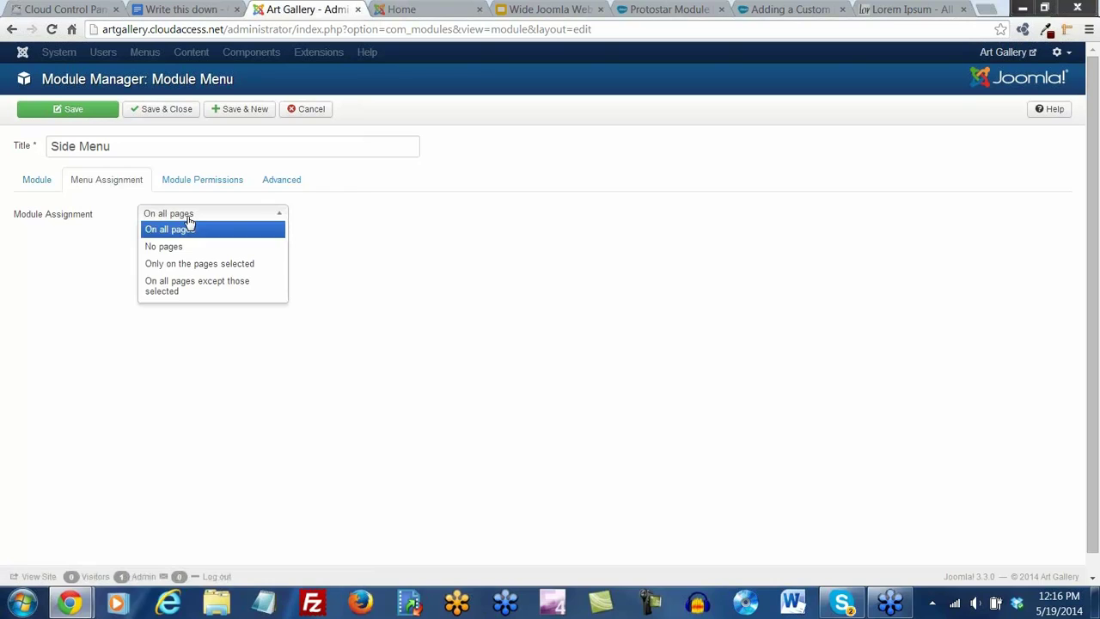
click(176, 264)
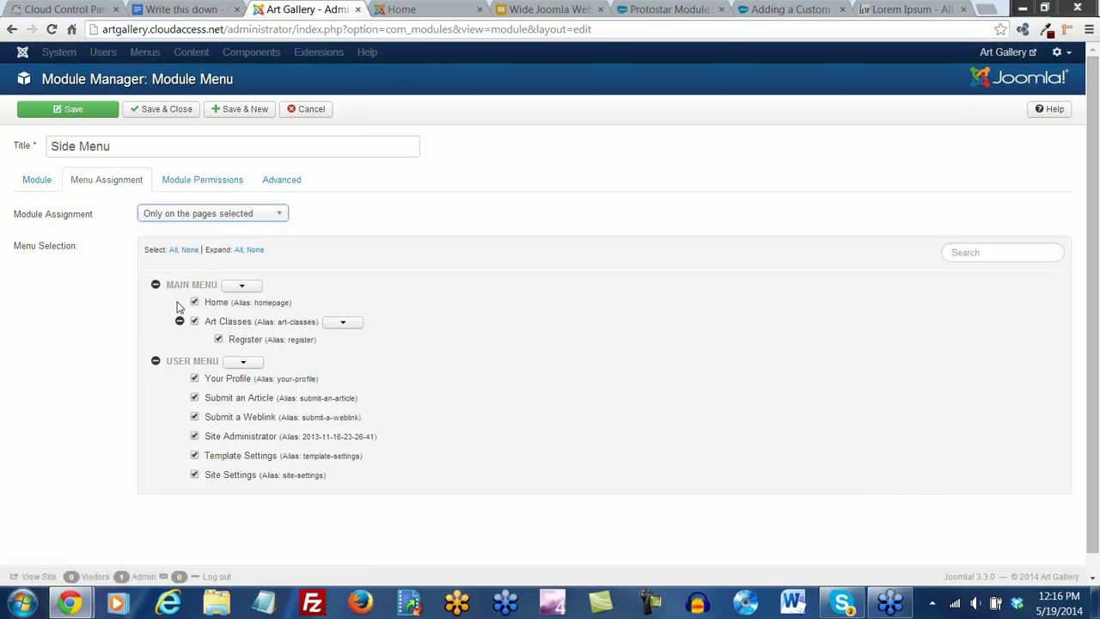
click(189, 250)
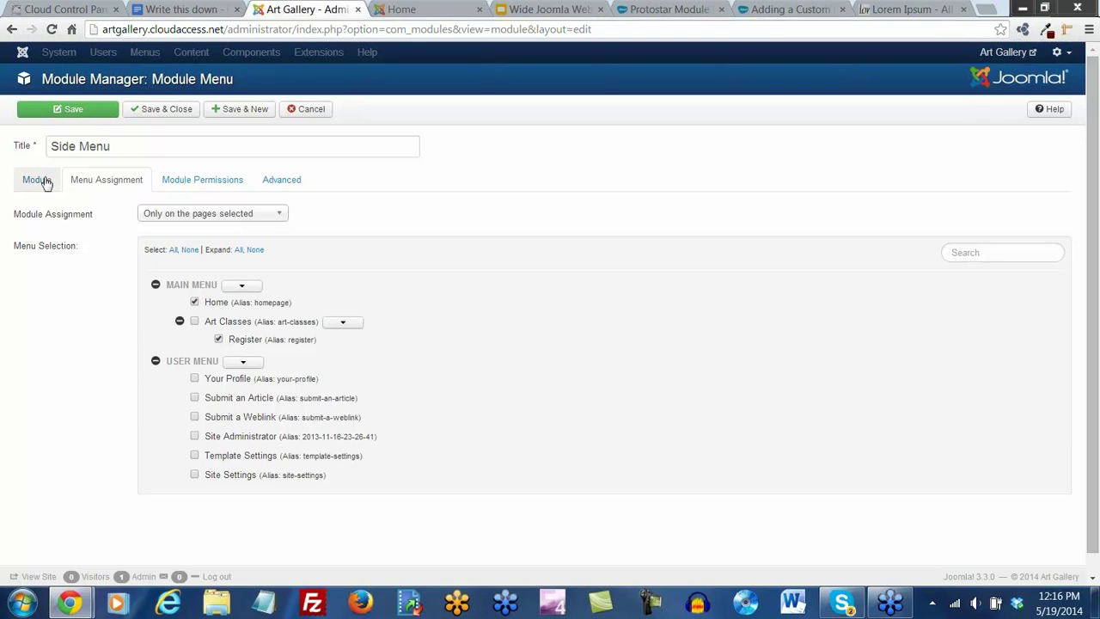
click(75, 114)
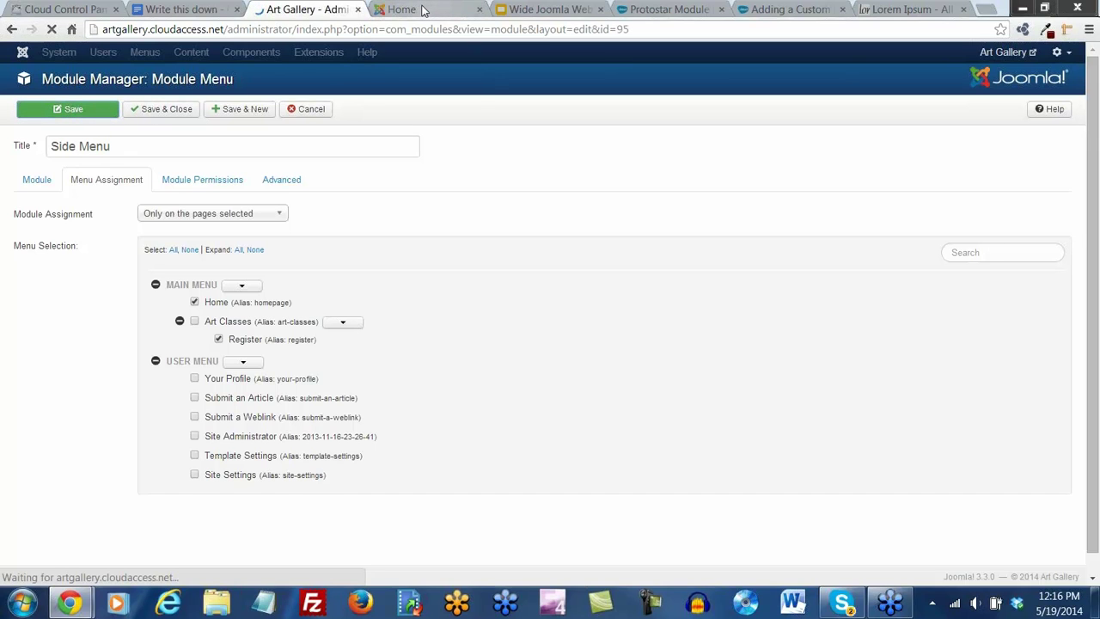
Confirm Side Menu appears on the live Home and Register pages, then save and close it
click(427, 8)
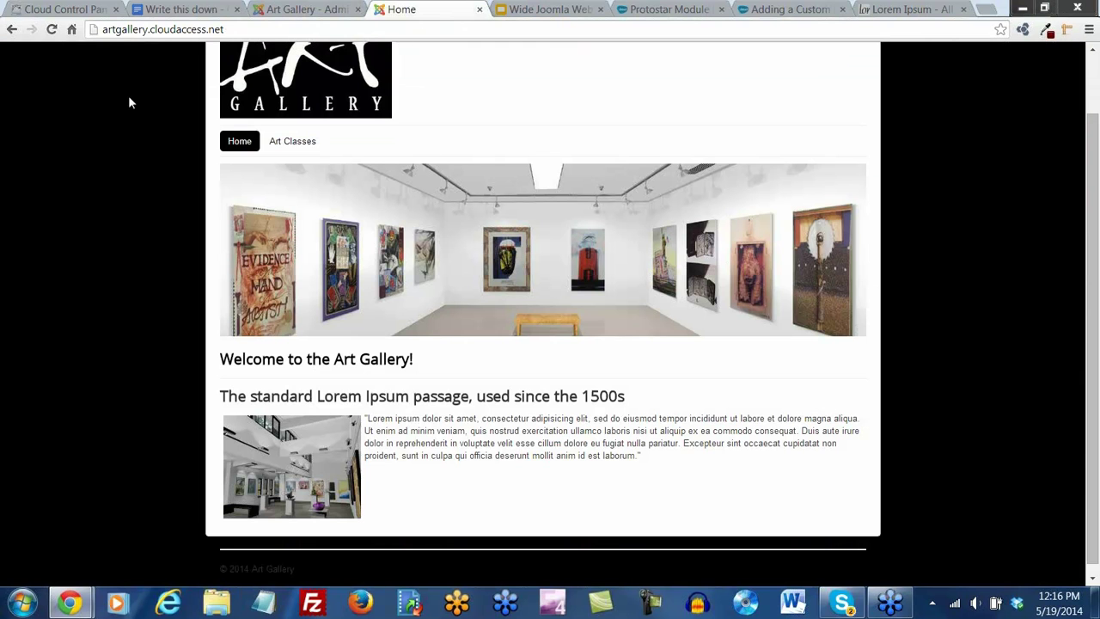
click(51, 29)
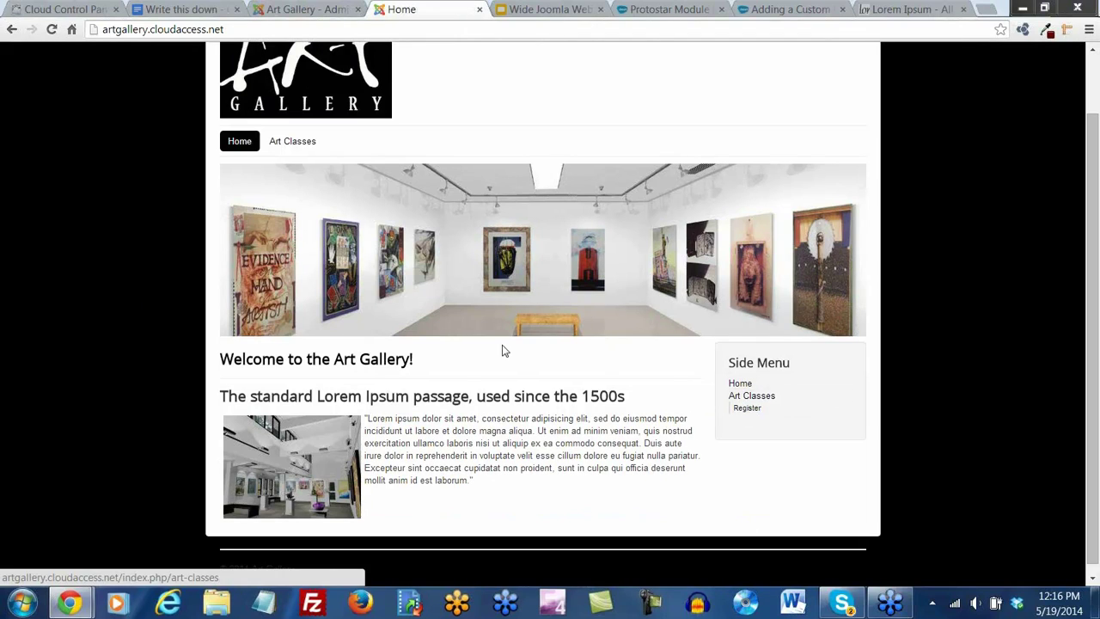
click(285, 143)
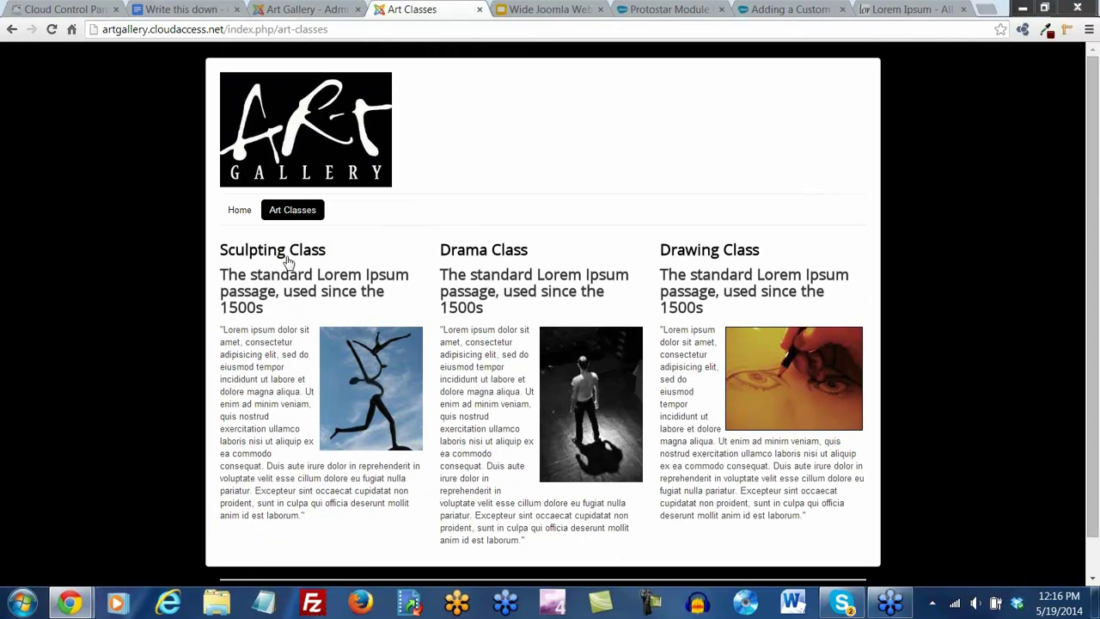
mouse_move(292, 215)
click(290, 234)
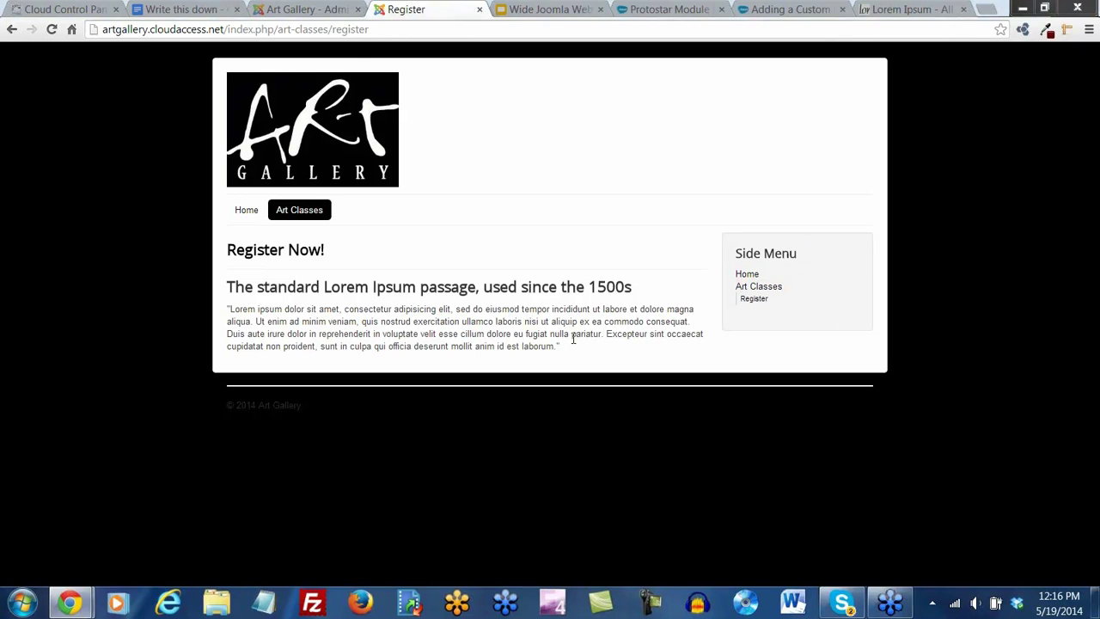
click(300, 14)
click(168, 113)
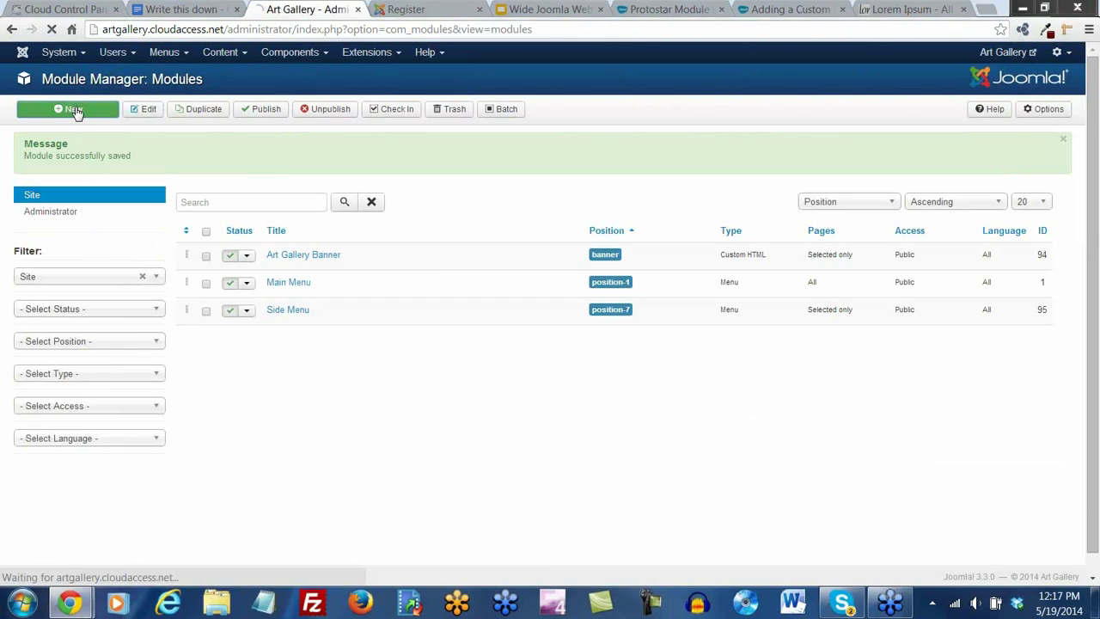
Create a new Latest News module titled 'Latest News' in Left [position-8]
scroll(252, 174, down, 2)
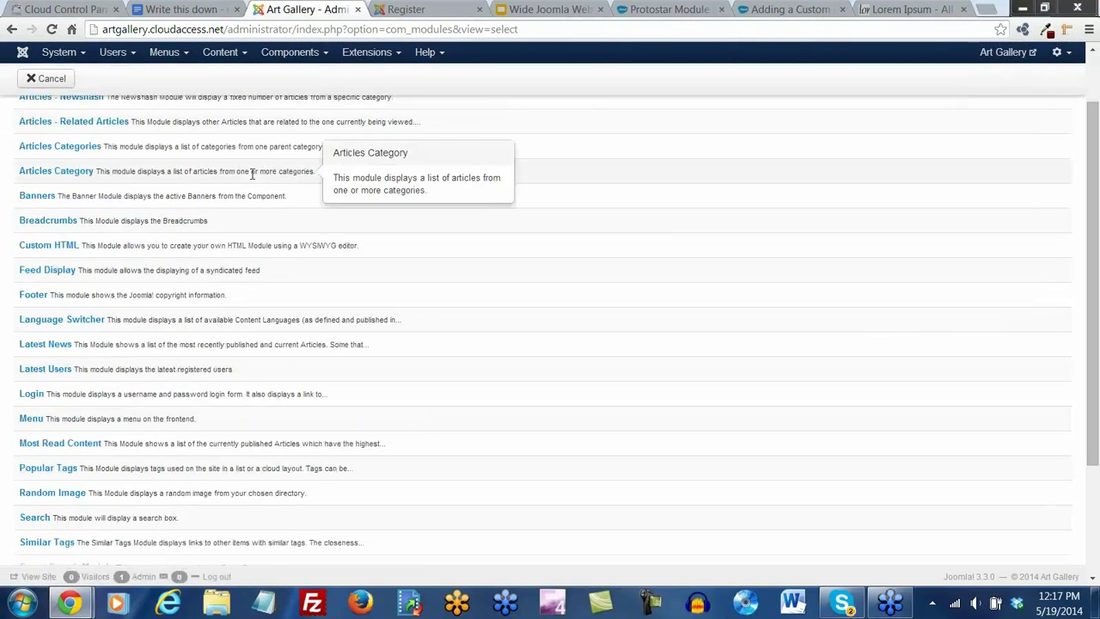
scroll(252, 174, down, 1)
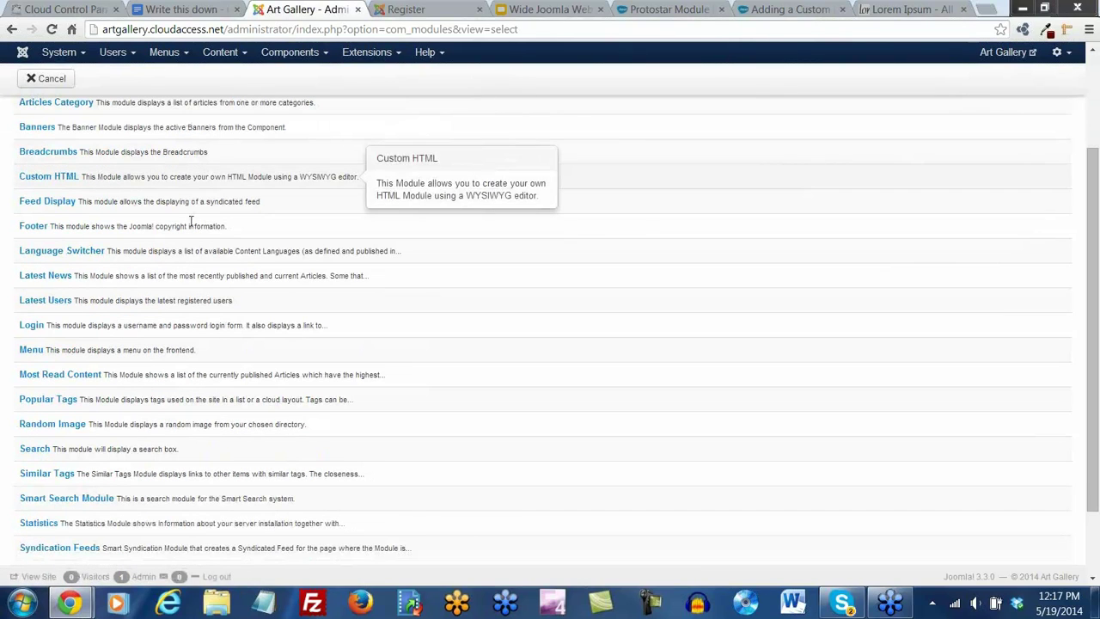
click(36, 281)
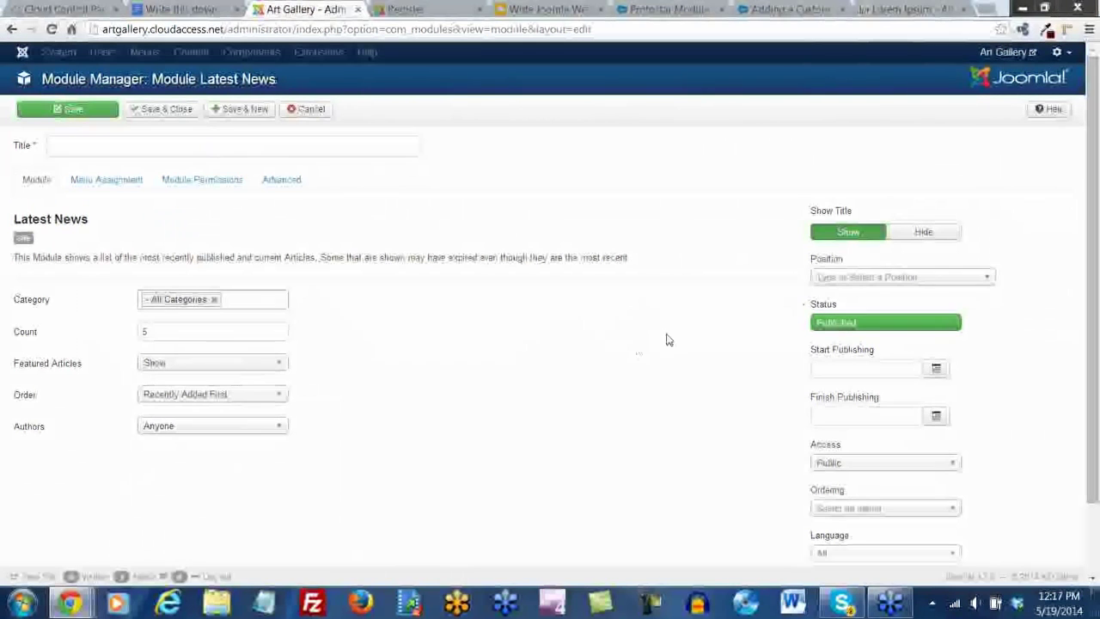
click(858, 277)
drag(988, 339, 1007, 408)
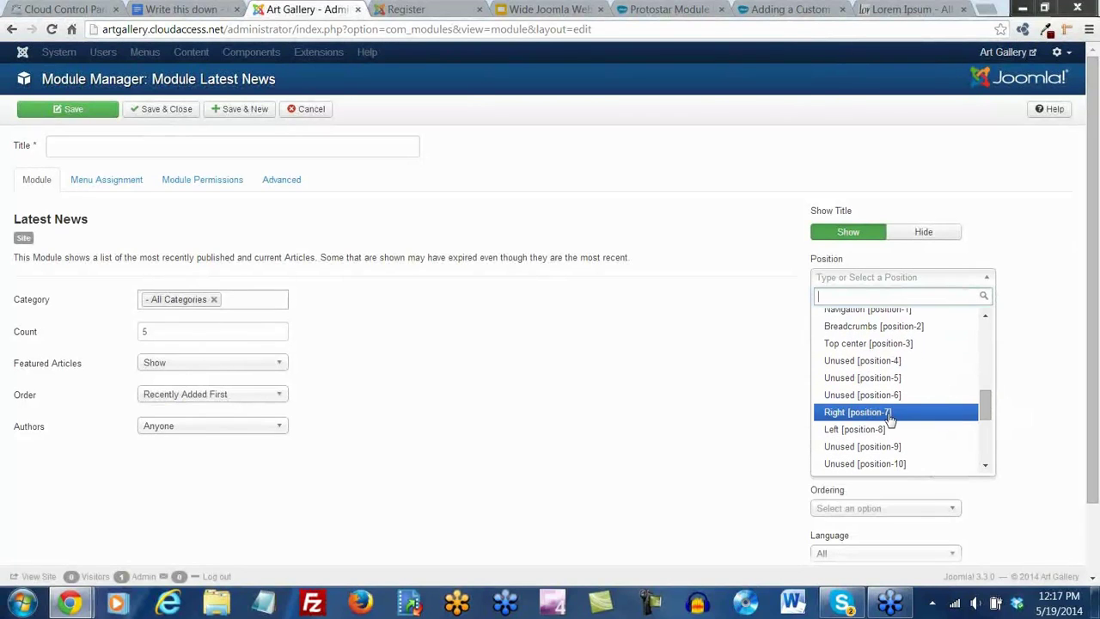
click(861, 431)
click(74, 145)
text(Latest News)
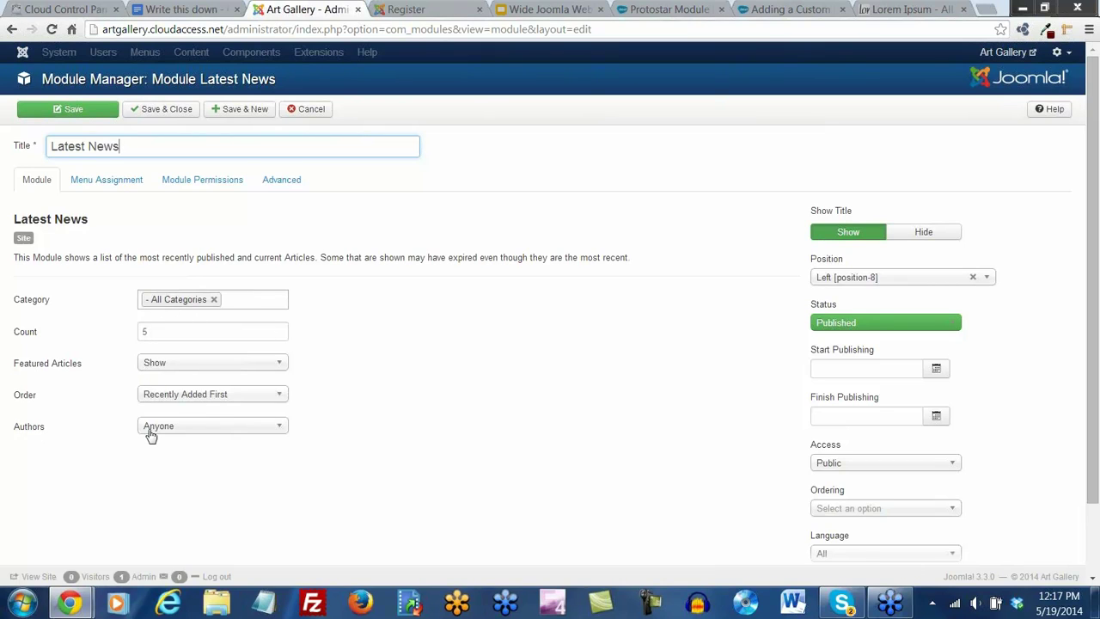
Assign Latest News only to the Home and Register pages and save it
click(107, 187)
click(151, 215)
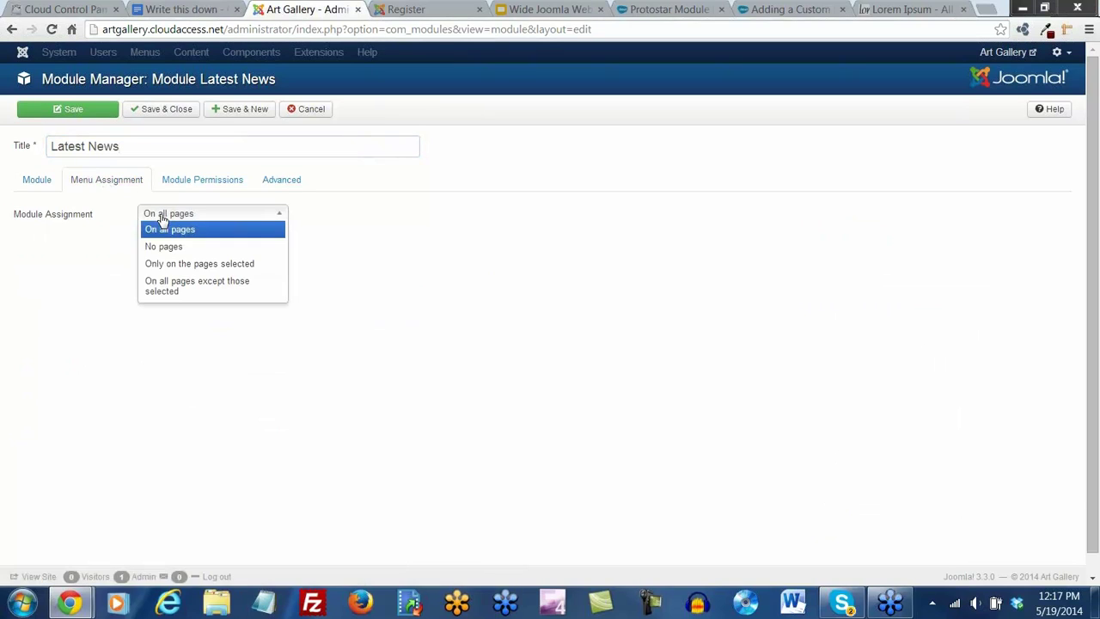
click(170, 264)
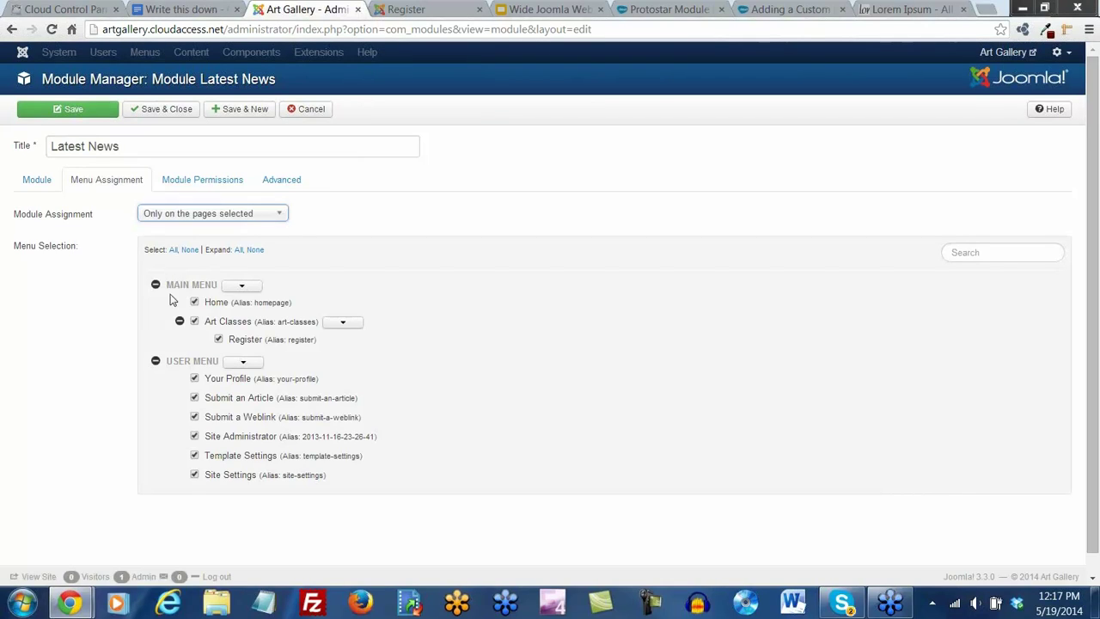
click(190, 250)
click(194, 302)
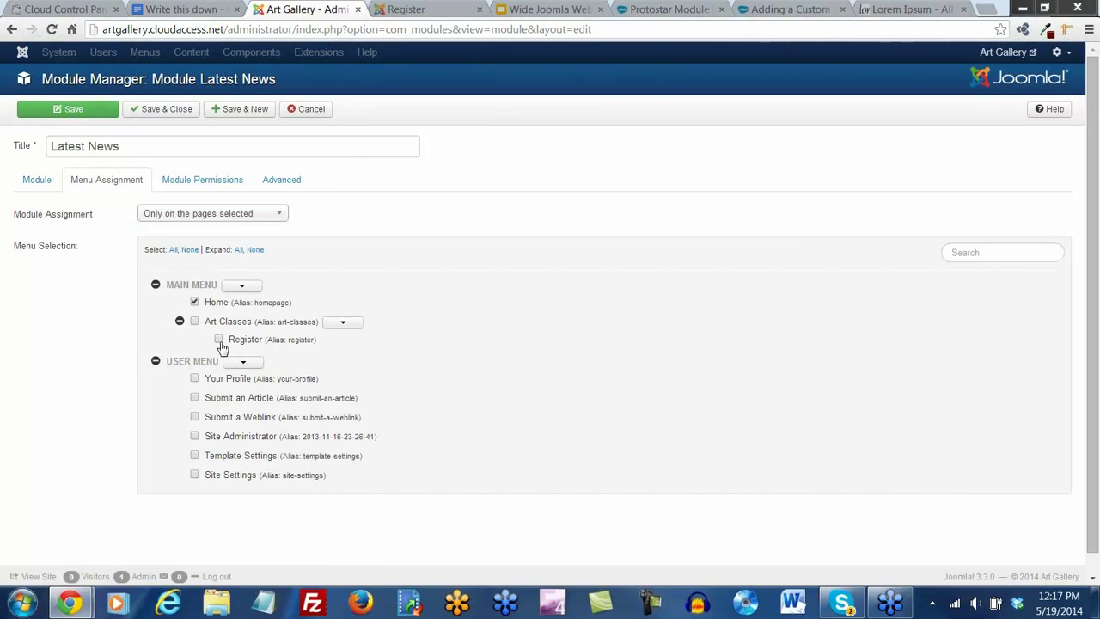
click(95, 111)
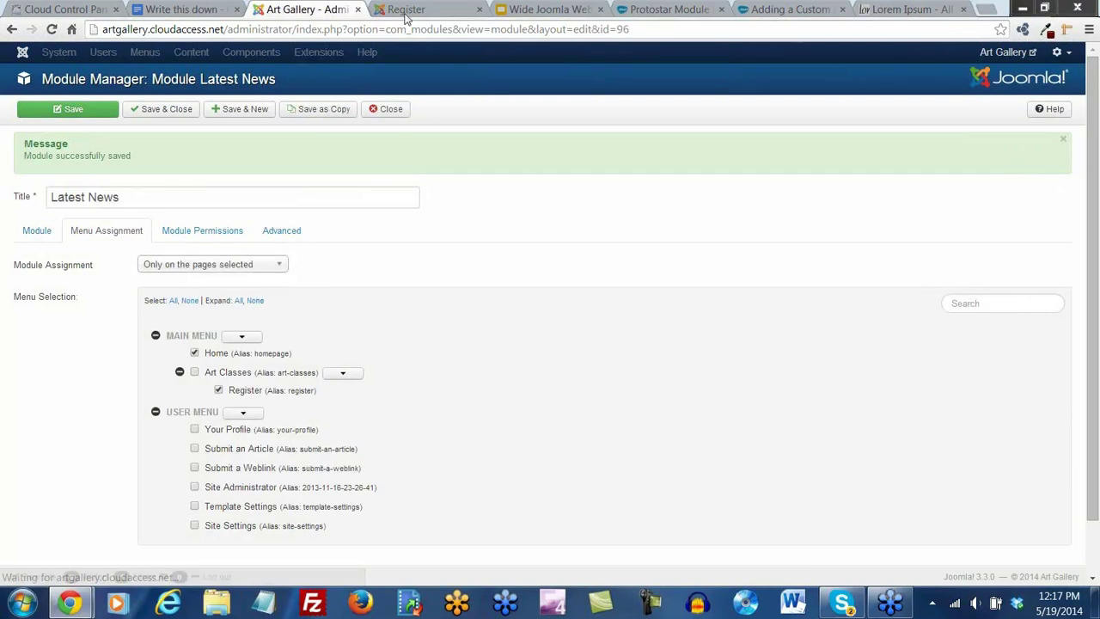
click(403, 11)
Reload the site and view Latest News and Side Menu on the Home page
click(53, 29)
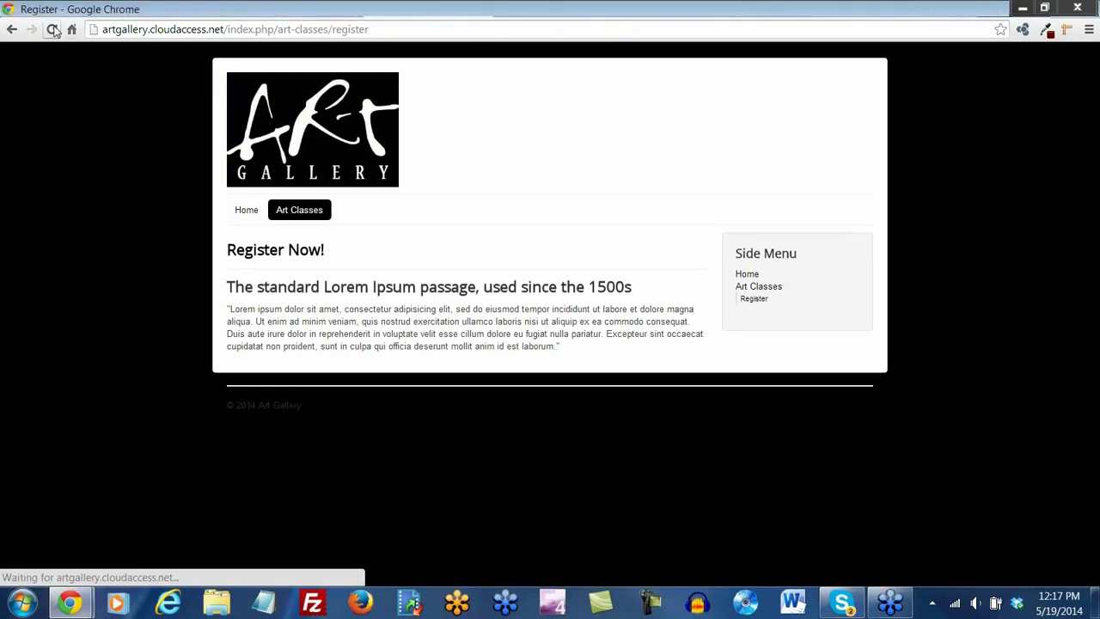
click(251, 218)
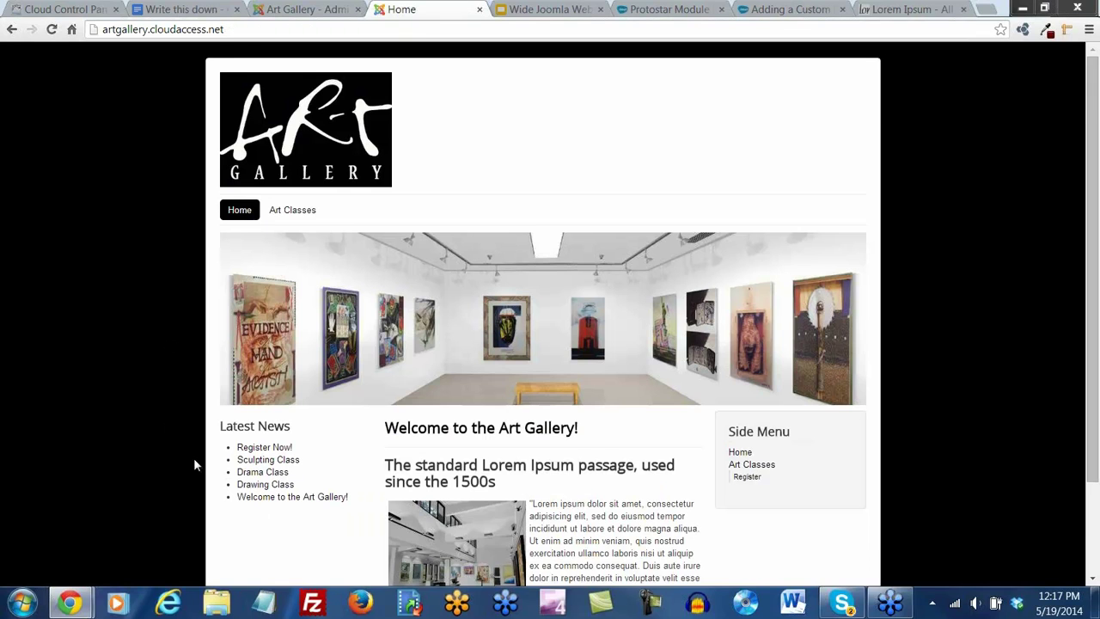
scroll(194, 461, down, 1)
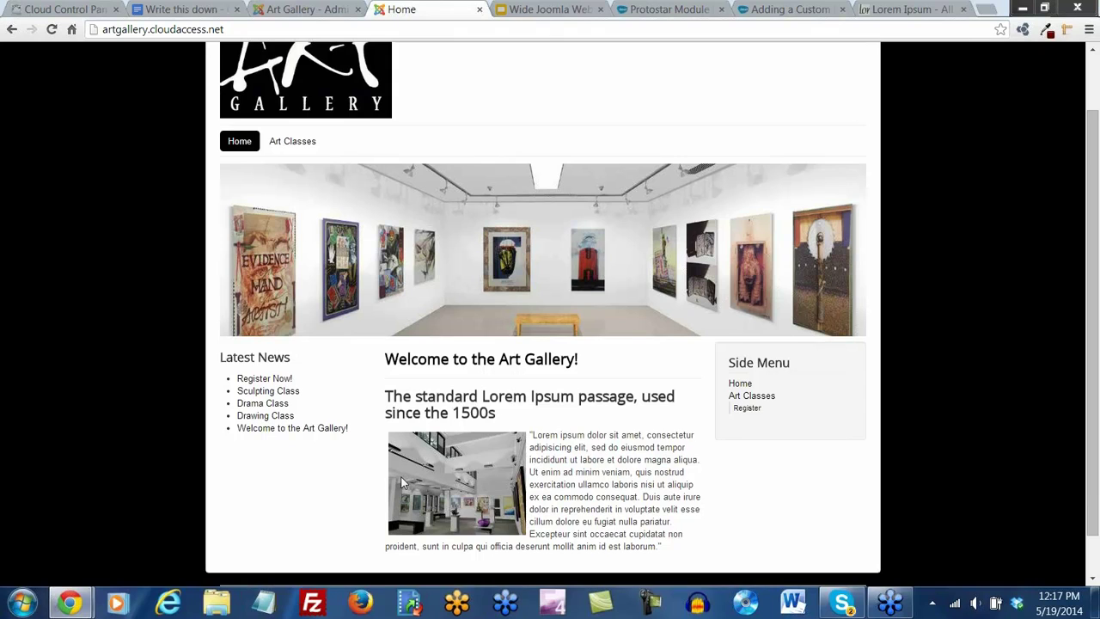
scroll(402, 483, down, 1)
scroll(480, 489, up, 2)
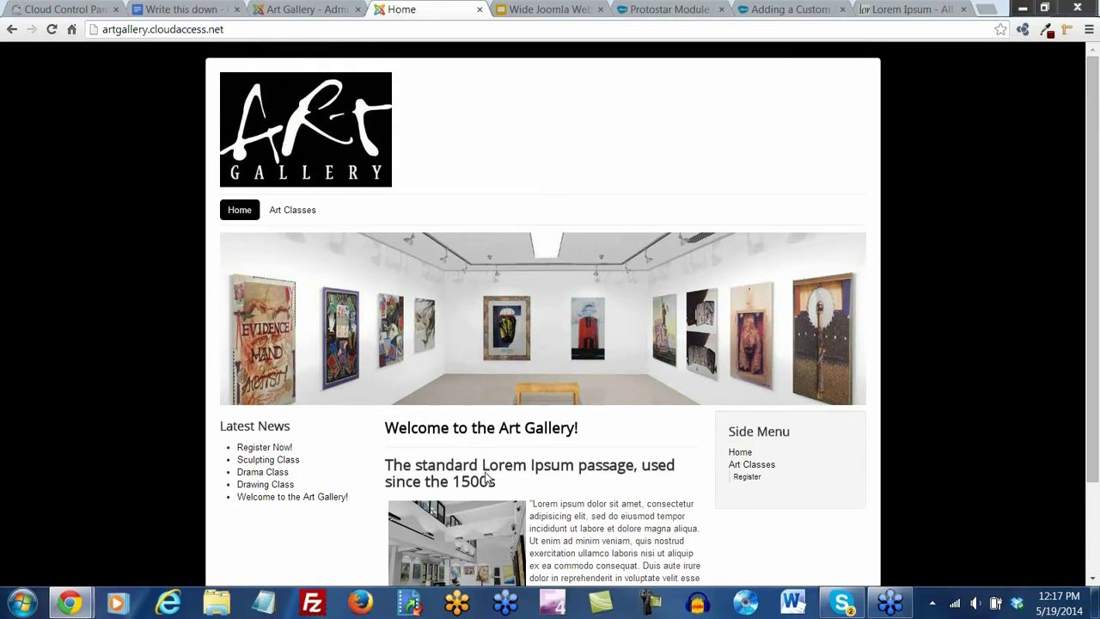
Compare the layout with the Protostar module map, then return to the site's Home tab
click(669, 9)
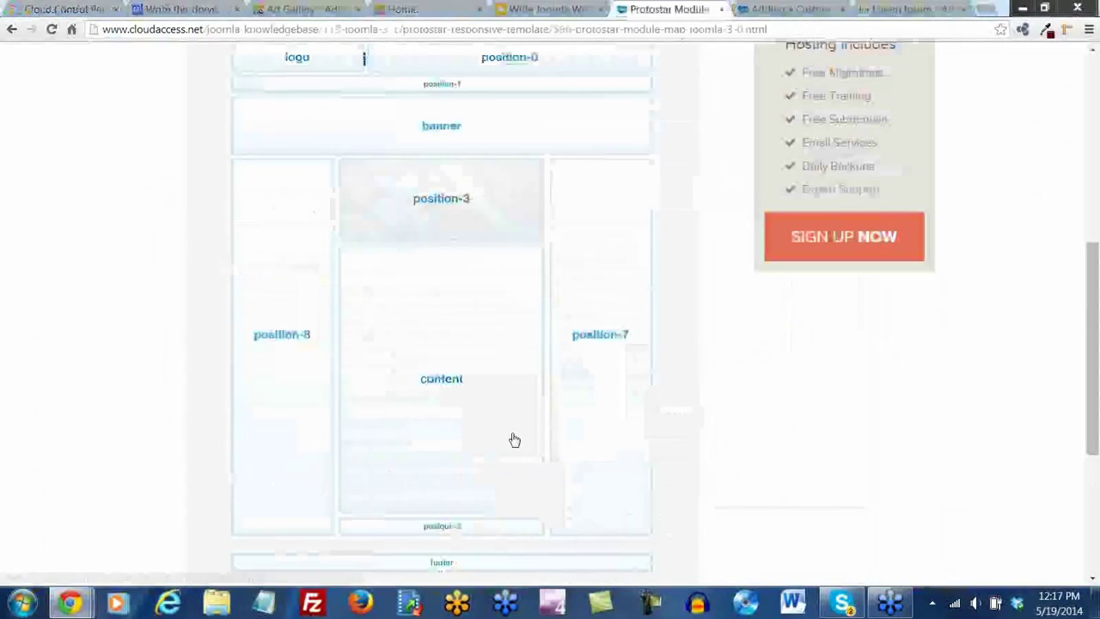
scroll(336, 487, up, 3)
scroll(432, 312, down, 3)
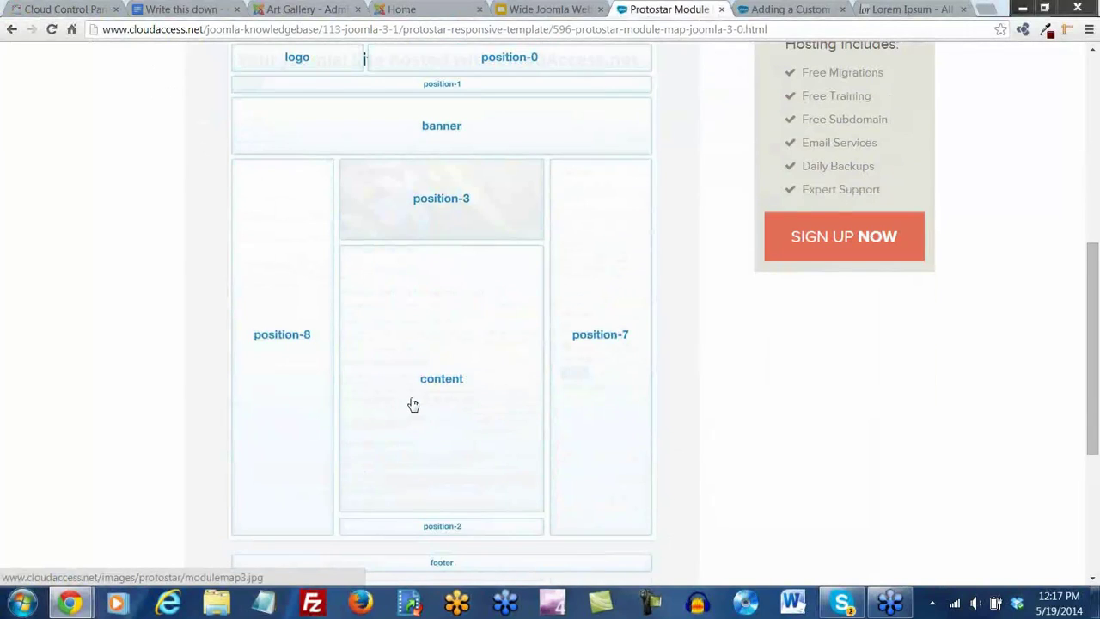
scroll(413, 405, up, 9)
click(319, 9)
click(401, 9)
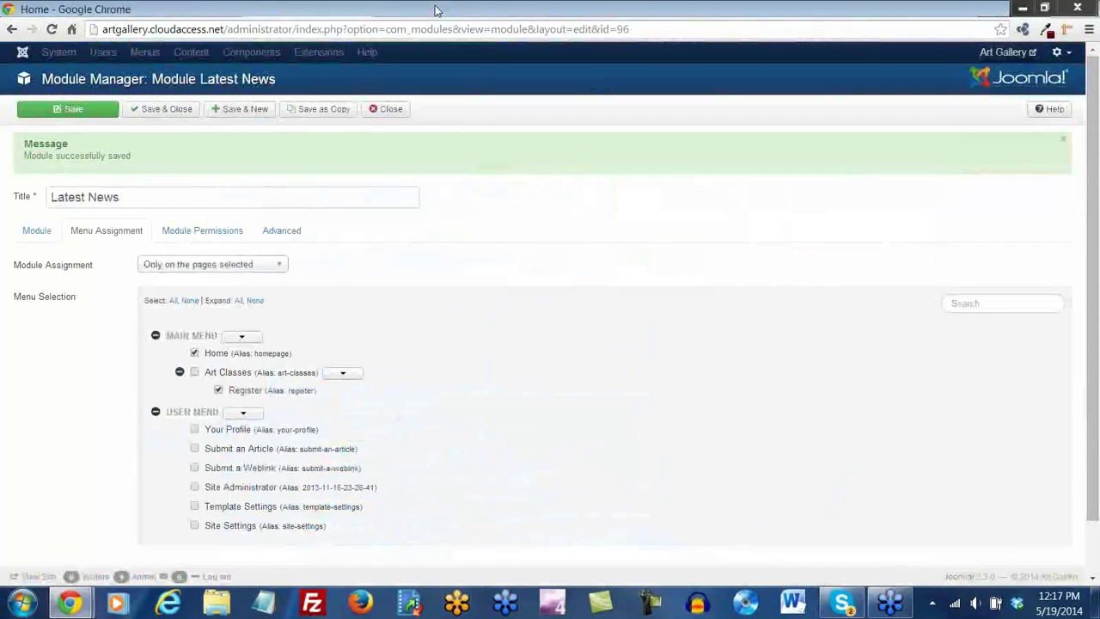
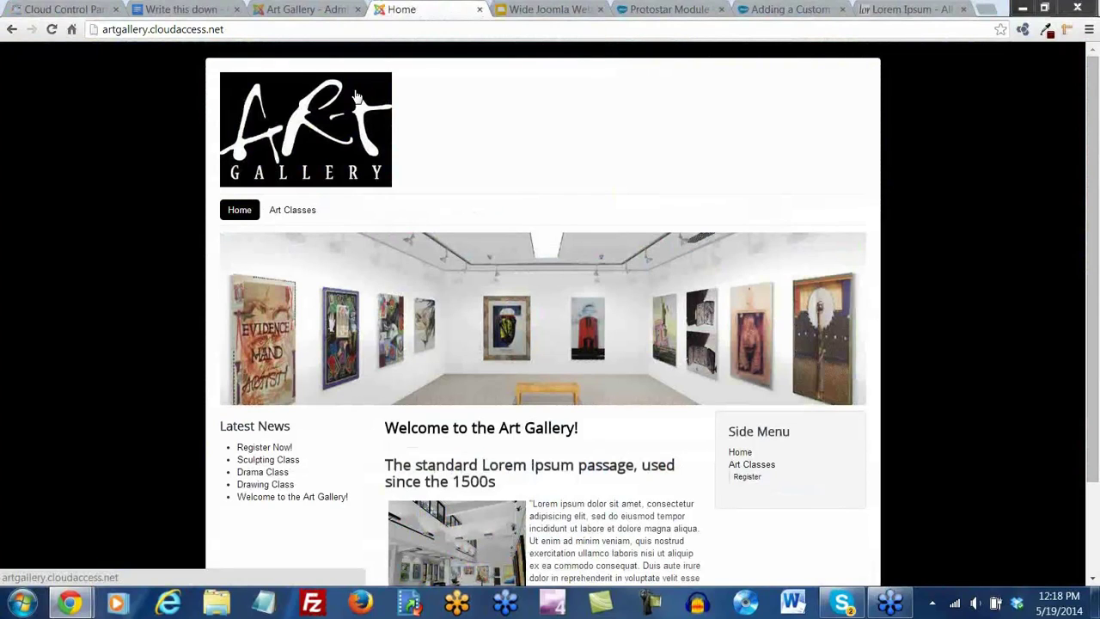
Scroll through the Art Gallery home page, then return to the administrator tab
scroll(507, 179, down, 1)
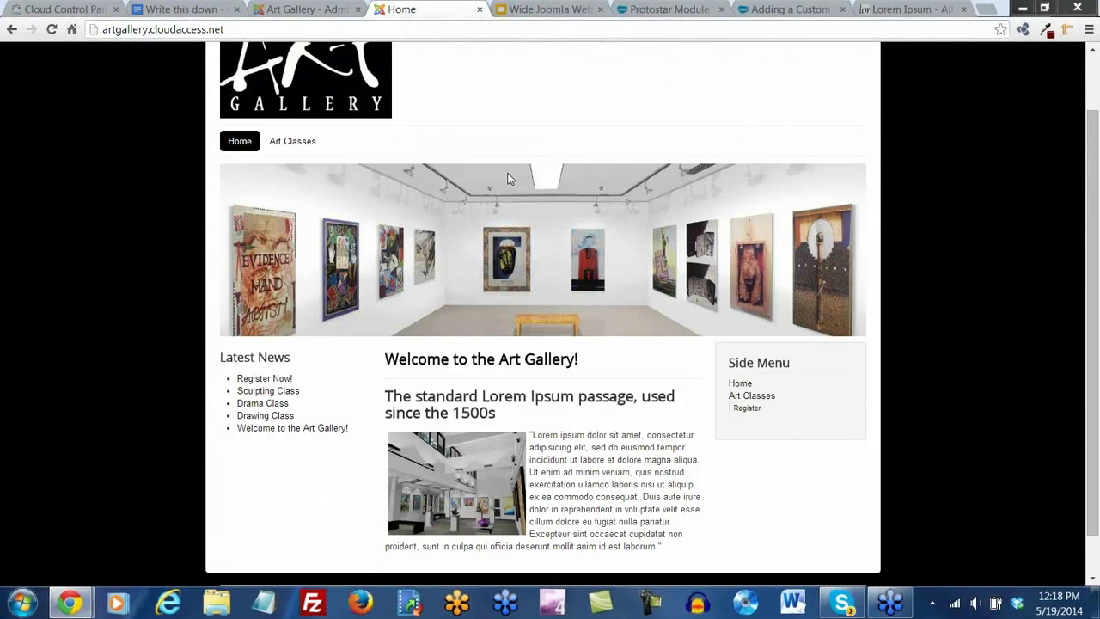
click(311, 9)
Save and close the Latest News module, then trash the Uncategorised category
click(151, 116)
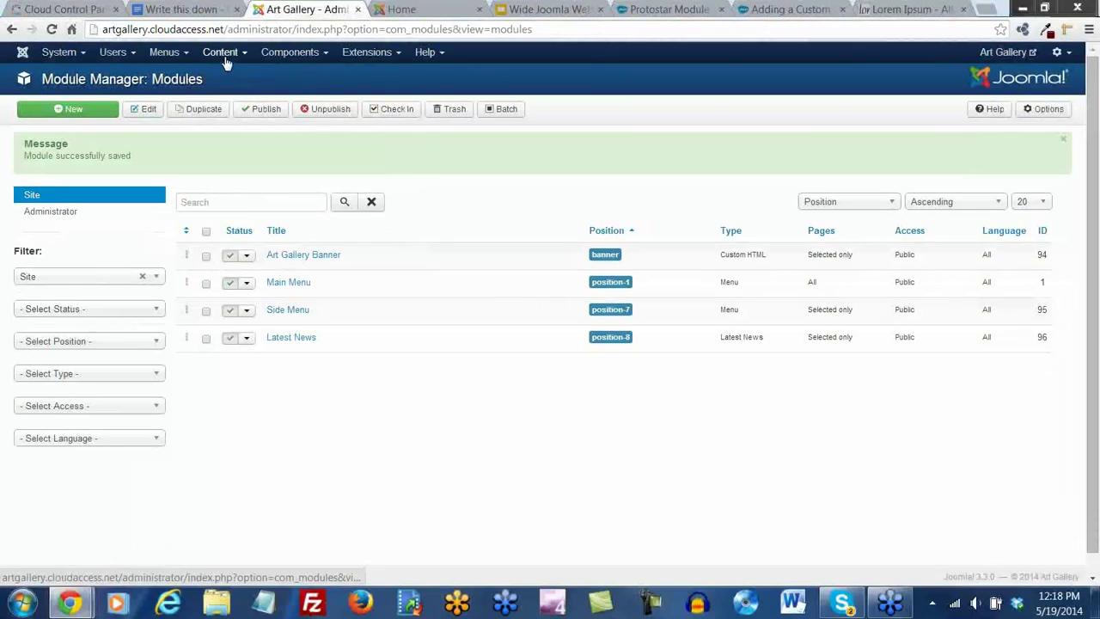
click(221, 55)
click(232, 92)
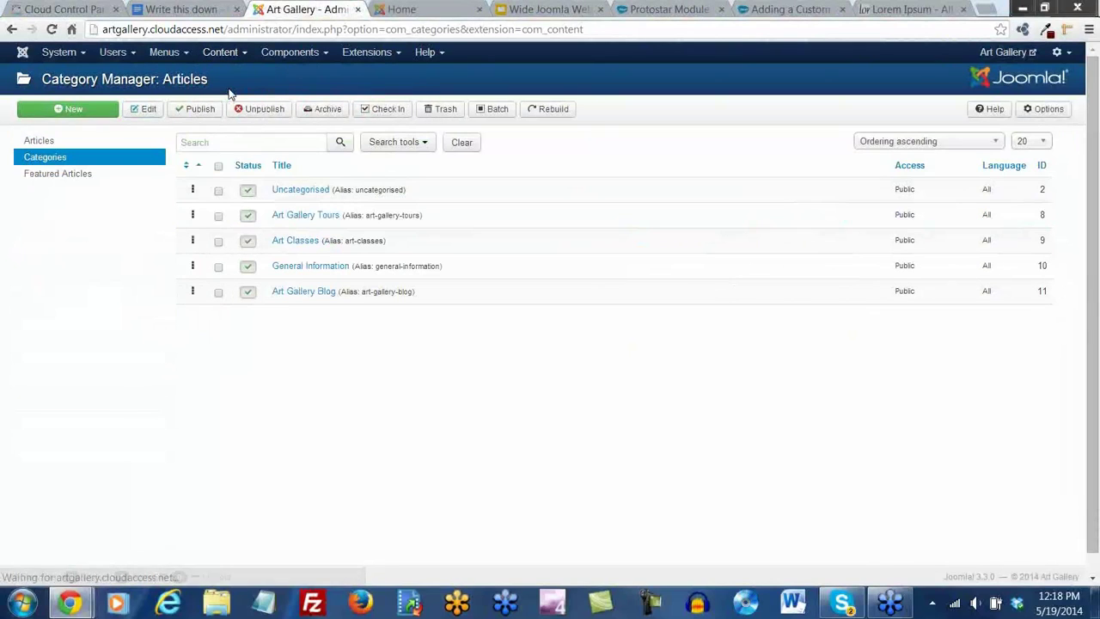
click(218, 191)
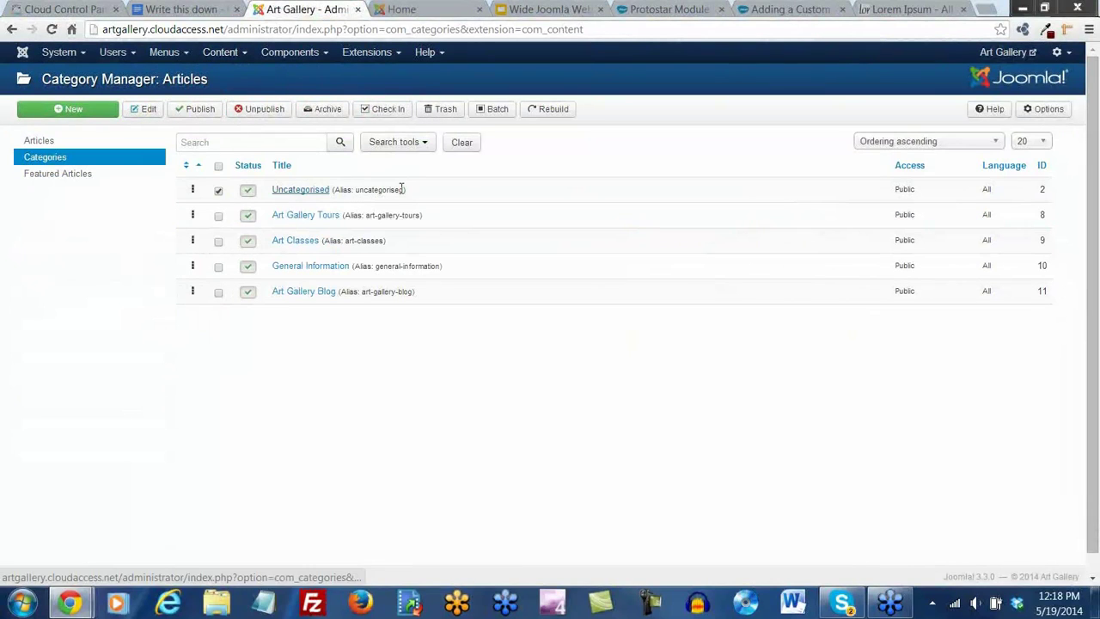
click(447, 112)
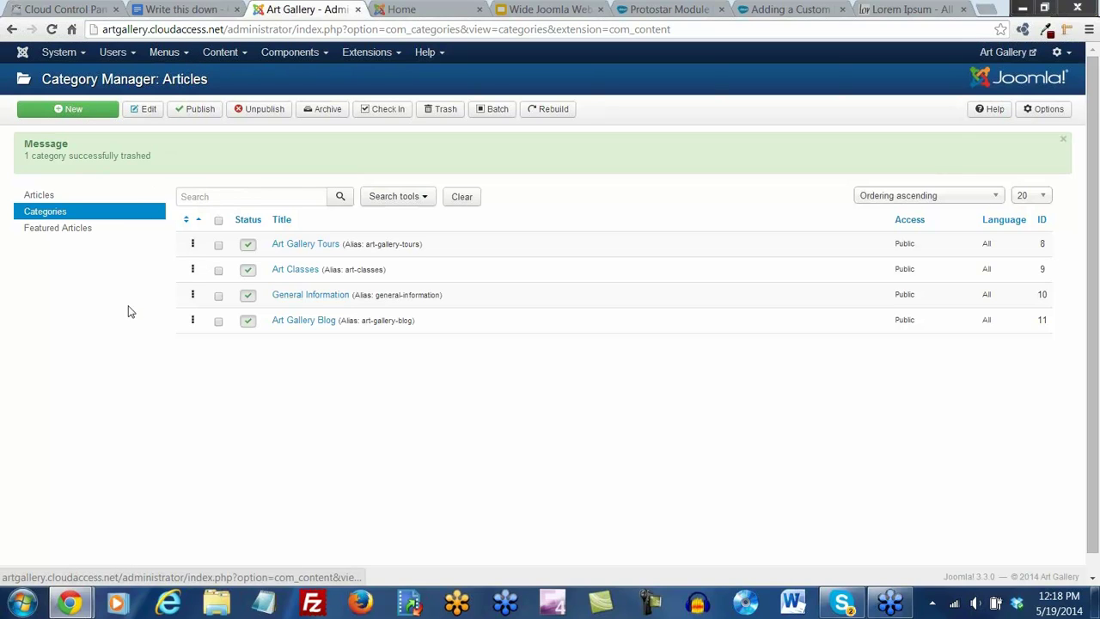
Permanently delete the trashed Getting Started article and clear the article status filter
click(40, 197)
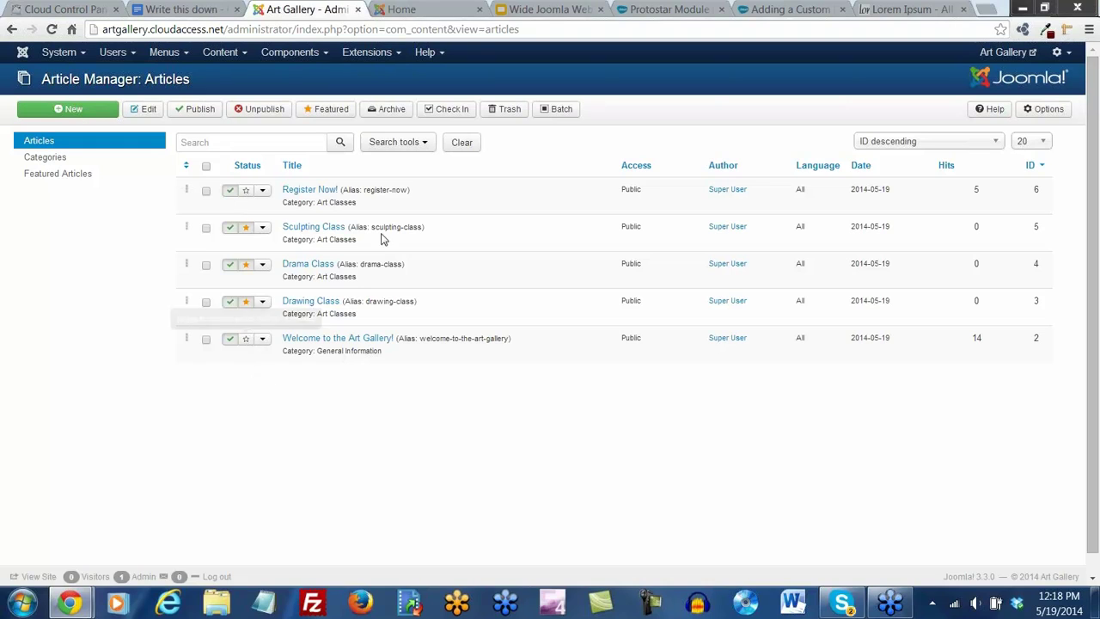
click(424, 145)
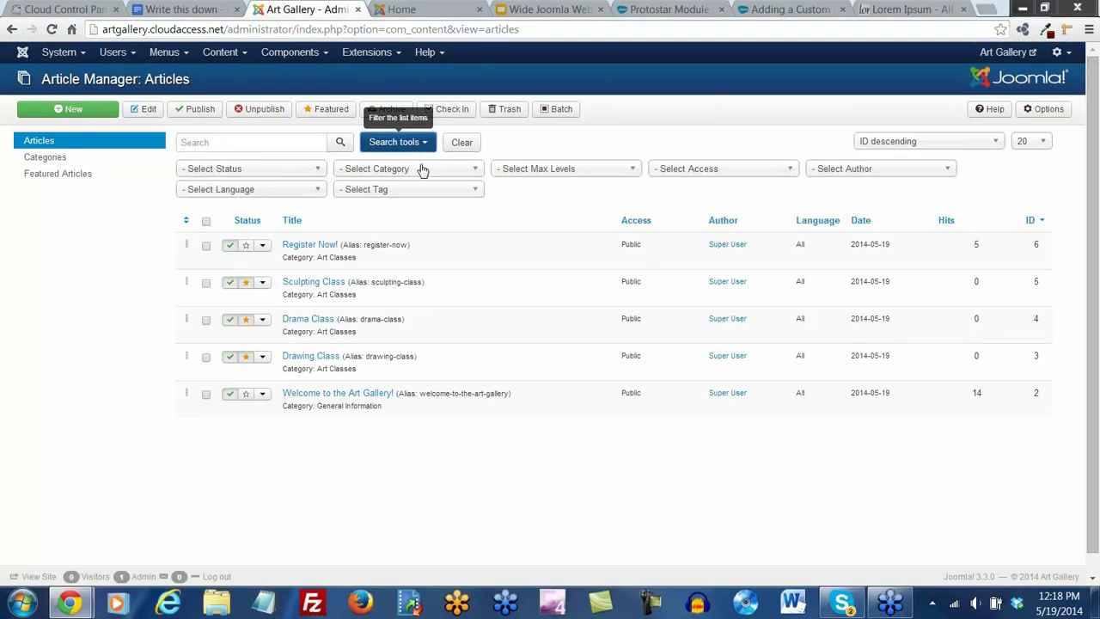
click(317, 170)
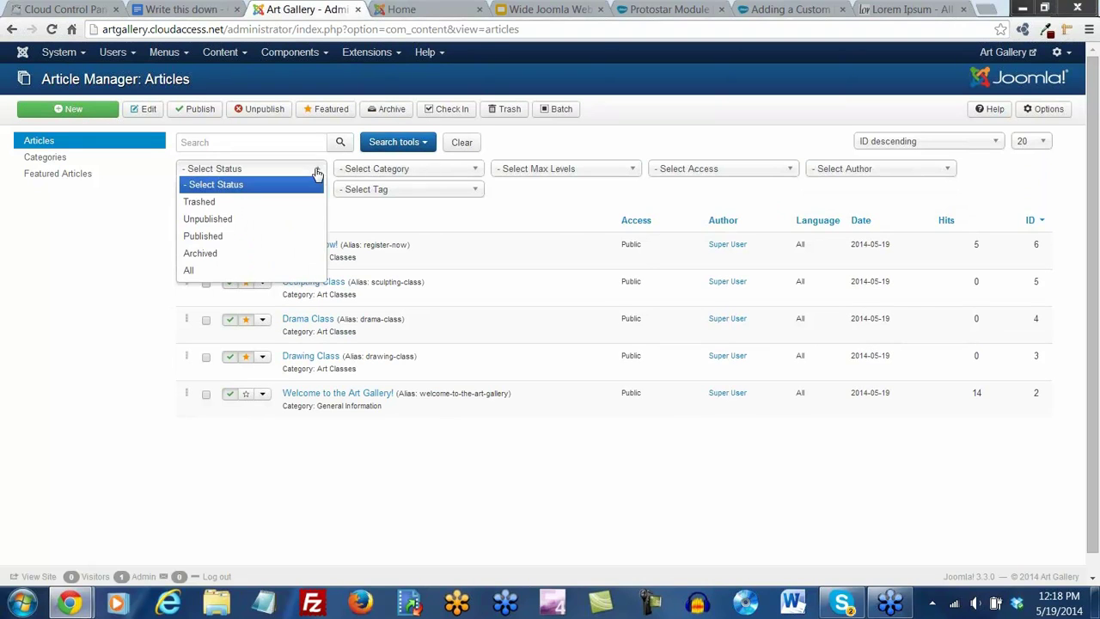
click(200, 202)
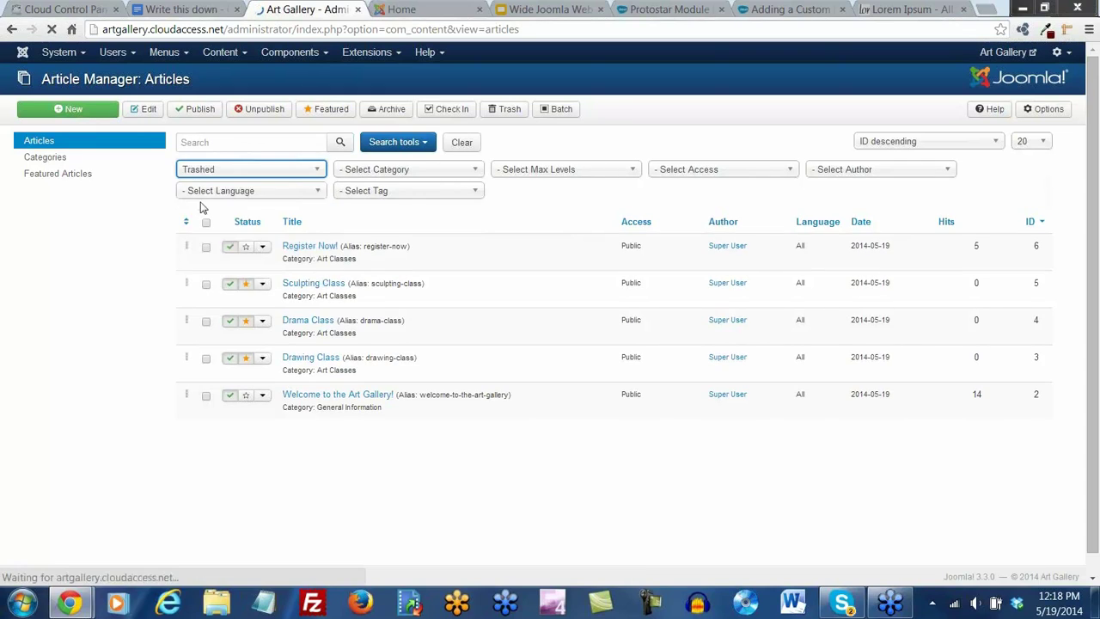
click(206, 224)
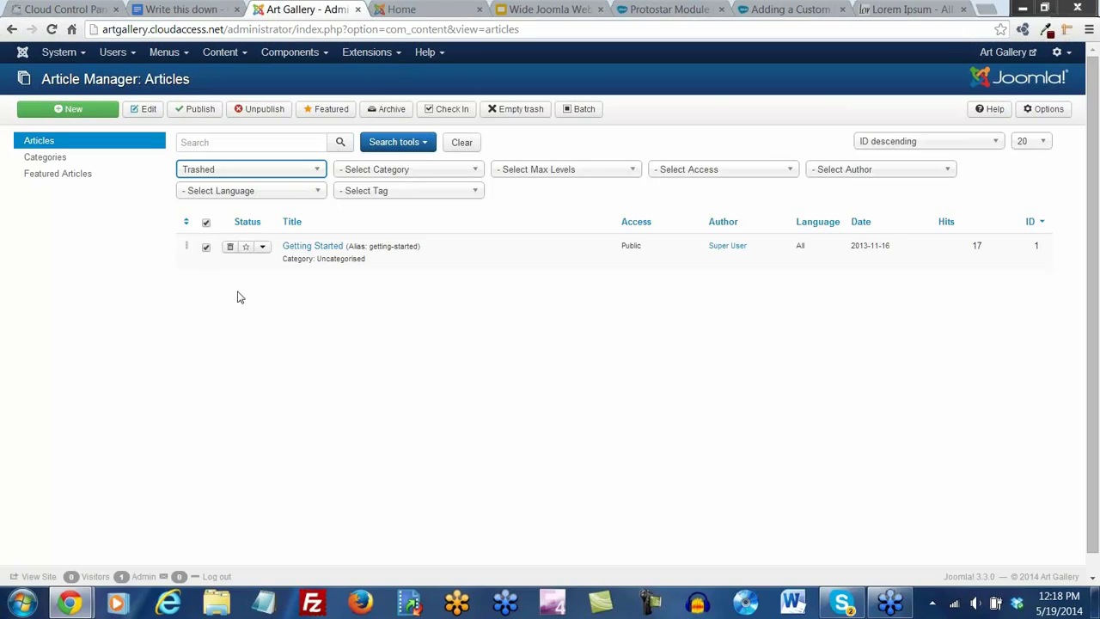
click(521, 110)
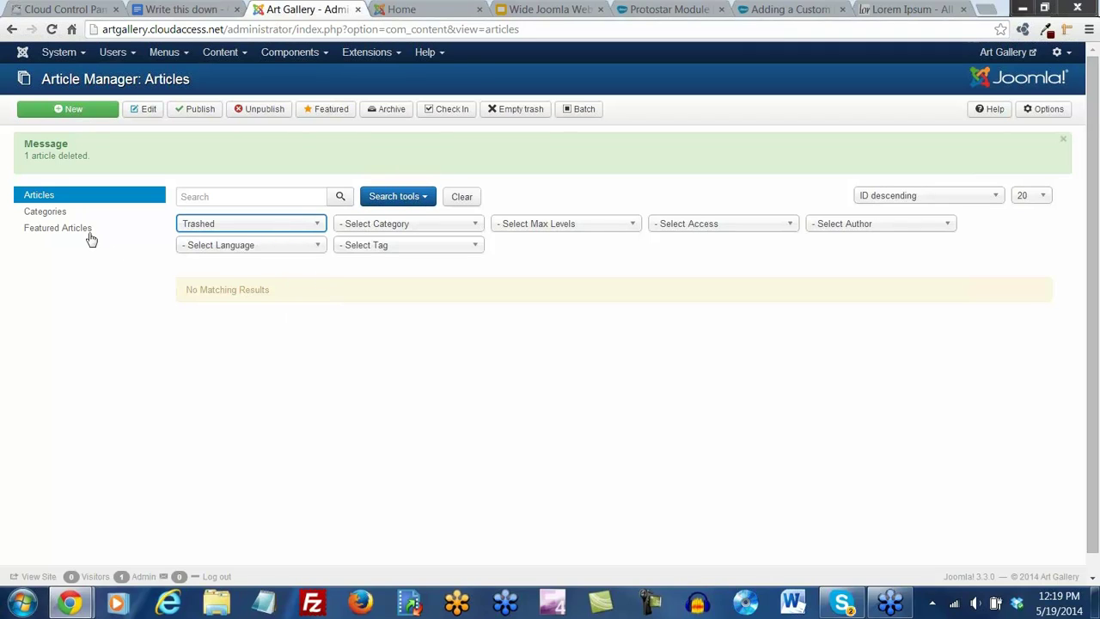
click(317, 224)
click(239, 245)
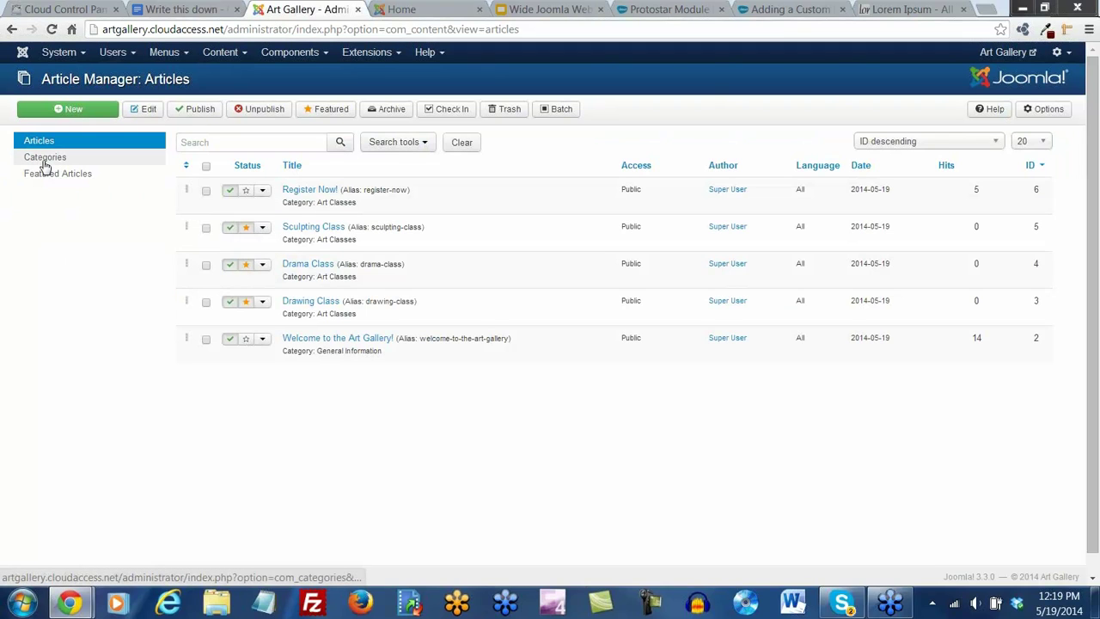
Permanently delete the trashed Uncategorised category and clear the category status filter
click(43, 159)
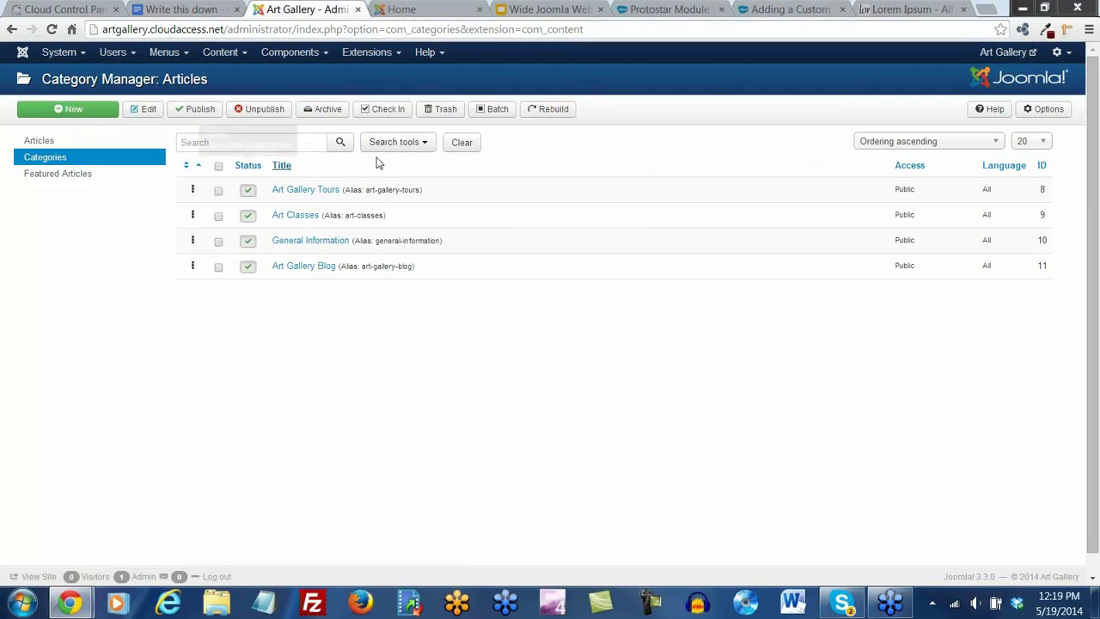
click(421, 145)
click(428, 174)
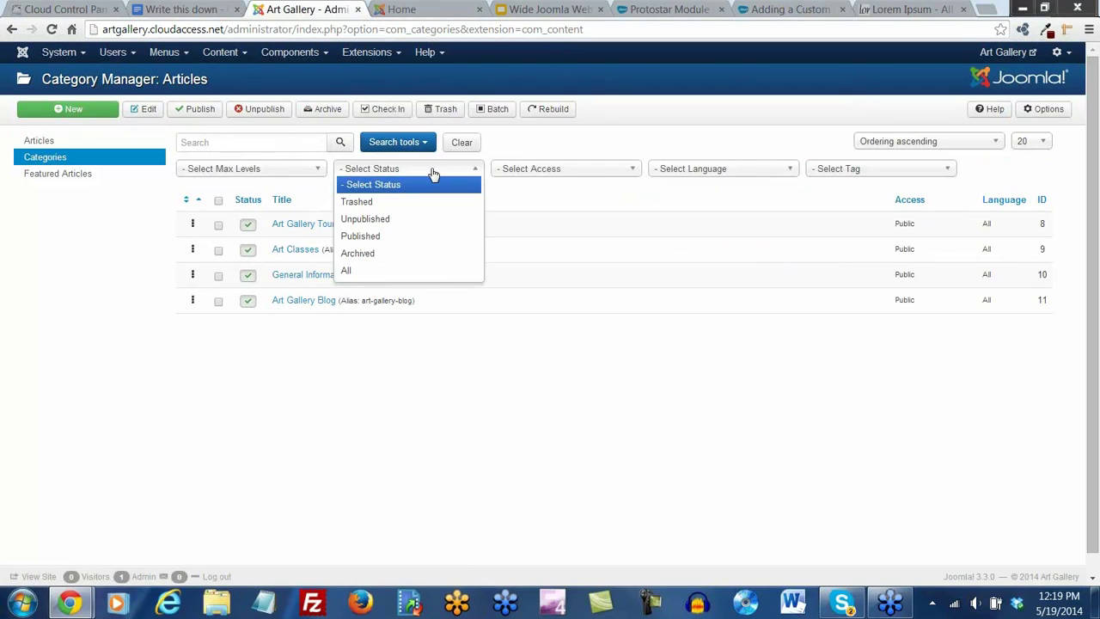
click(368, 205)
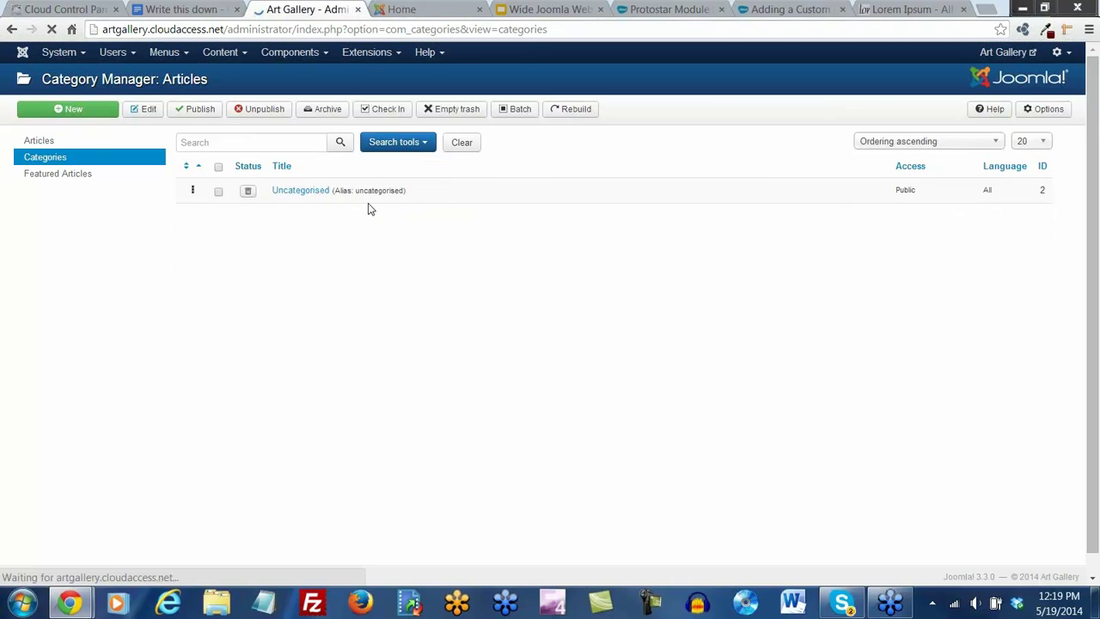
click(219, 201)
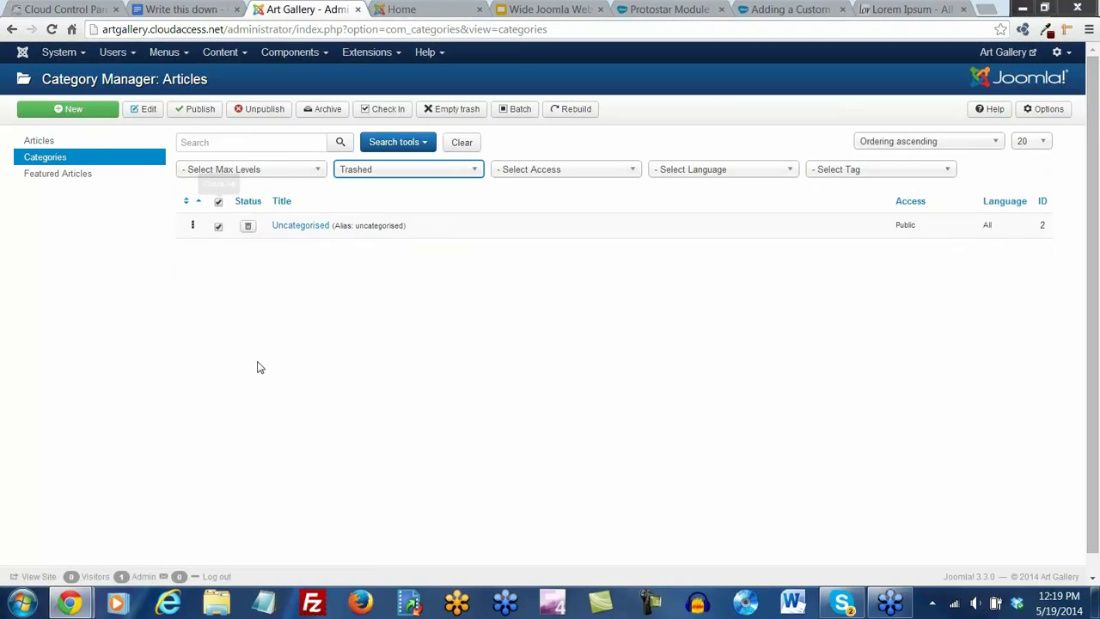
click(446, 108)
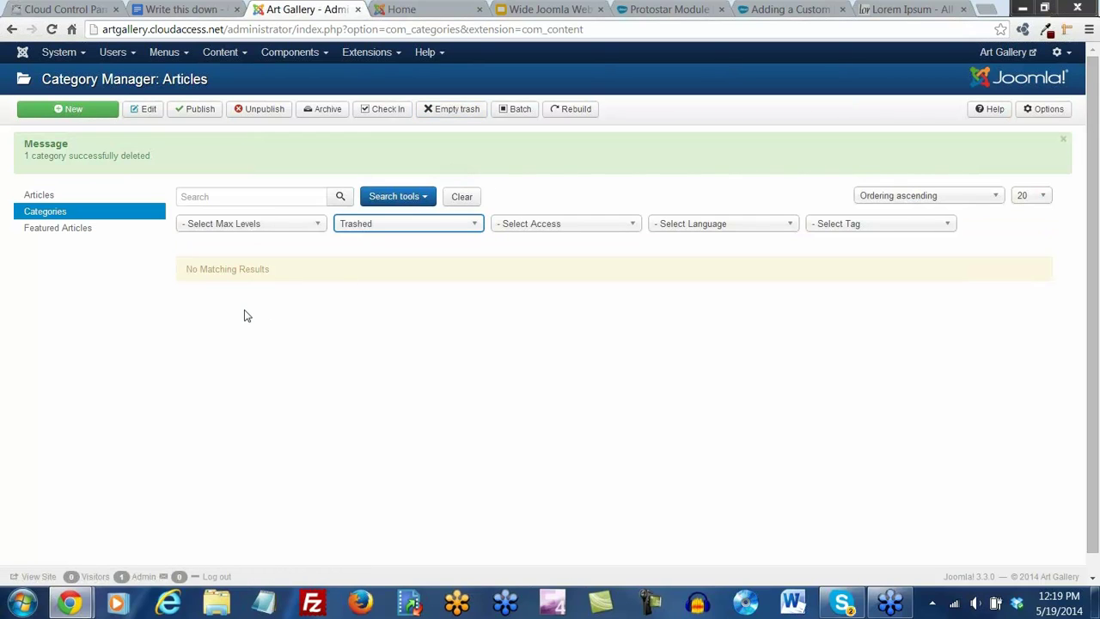
click(325, 227)
click(364, 225)
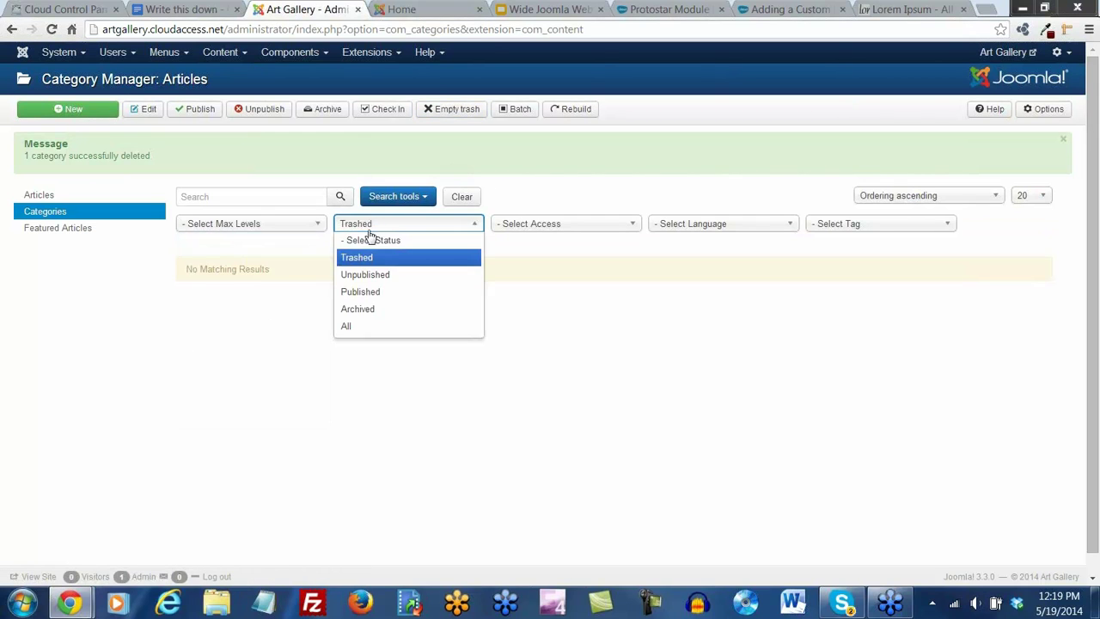
click(369, 238)
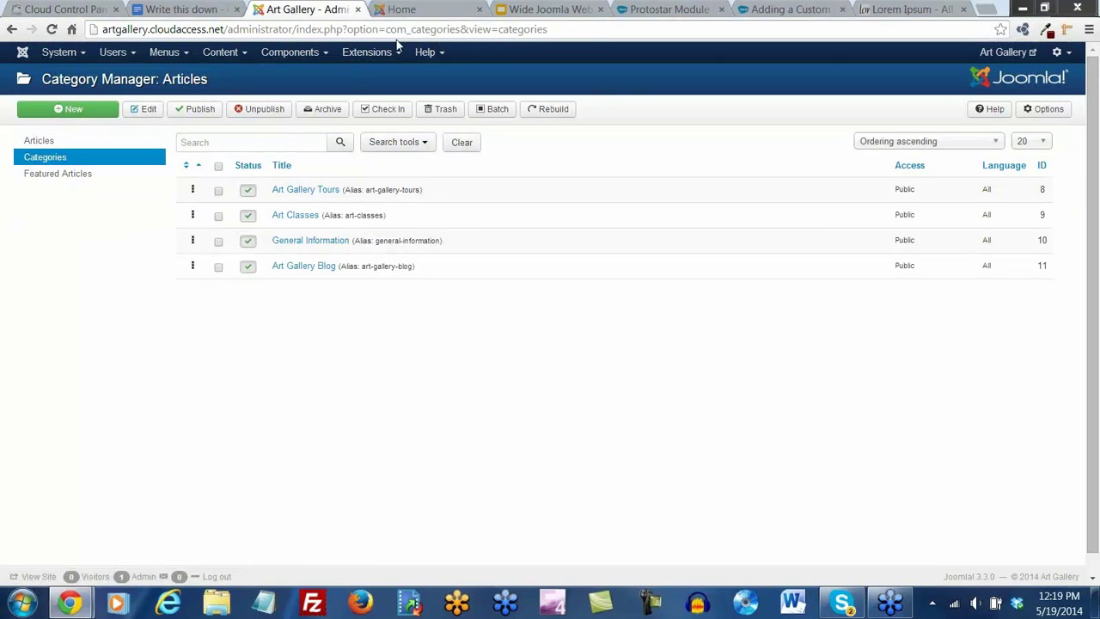
click(392, 53)
click(387, 105)
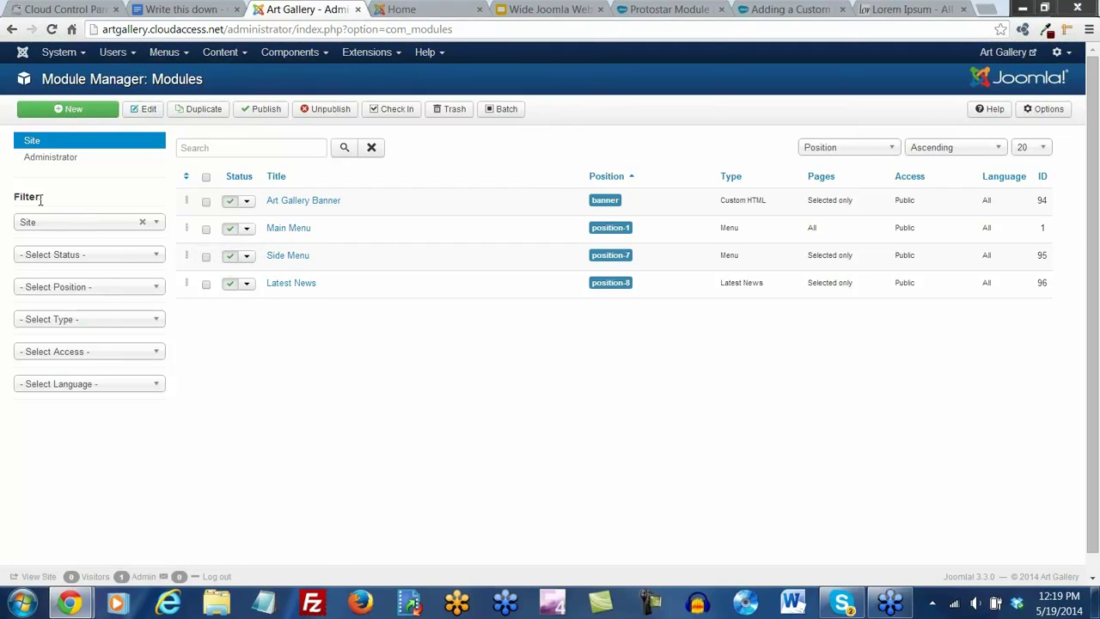
Filter modules to Trashed, empty all seven from the trash, then reset the status filter
click(152, 255)
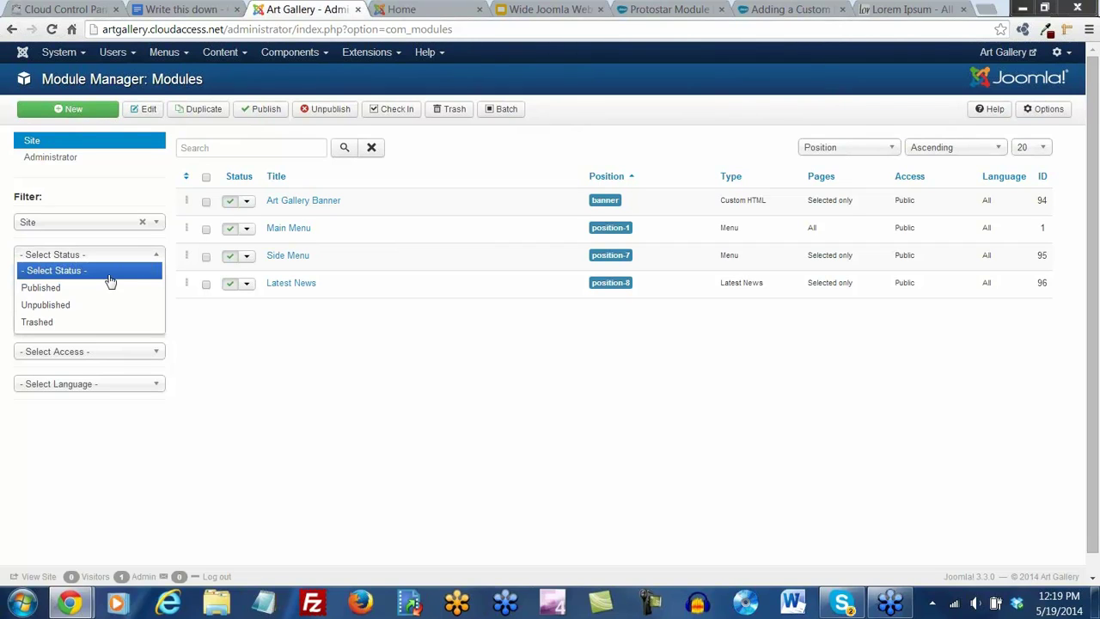
click(63, 323)
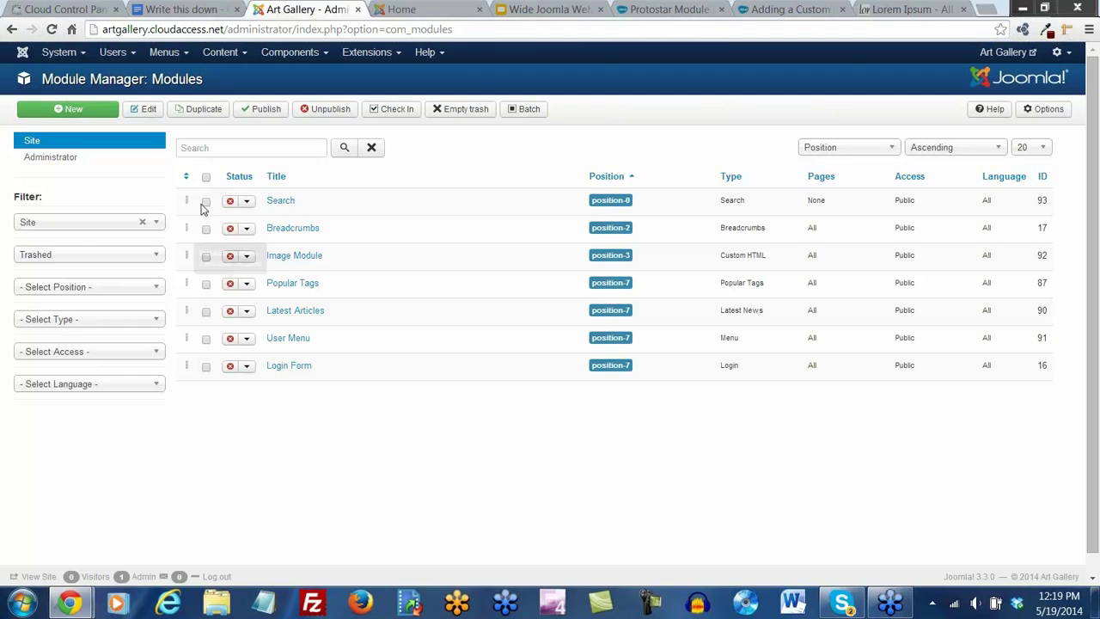
click(207, 177)
click(447, 113)
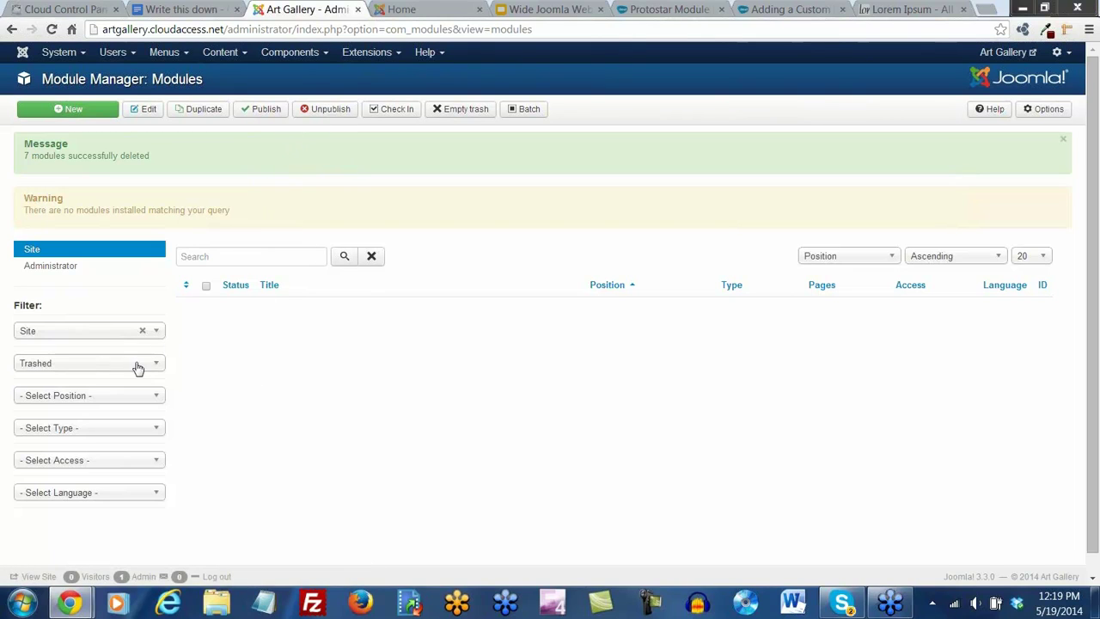
click(131, 365)
click(89, 382)
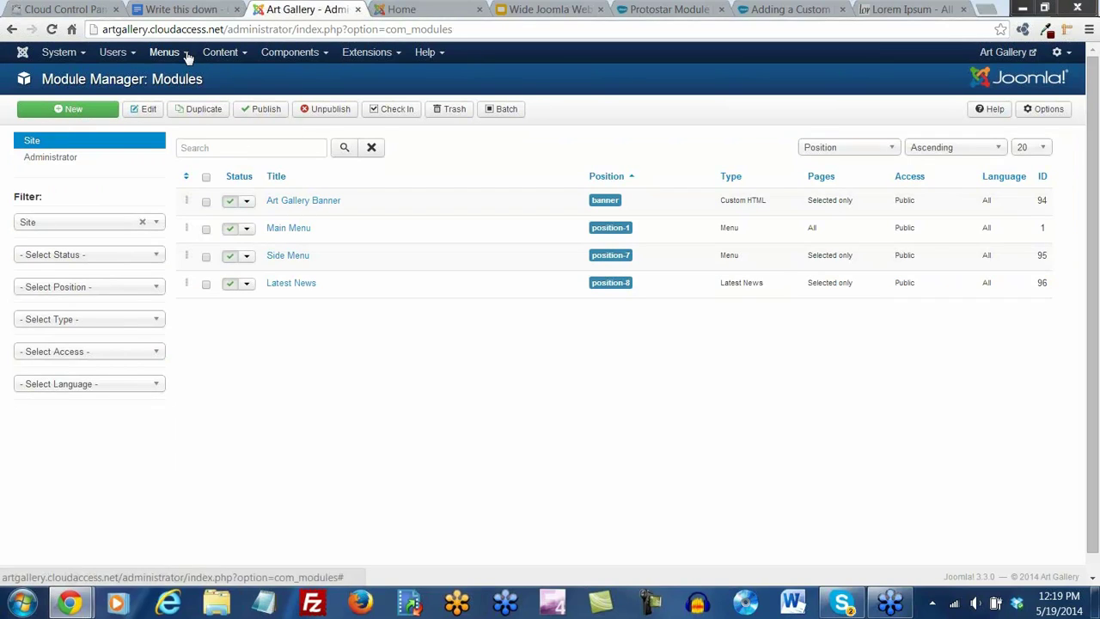
In the Media Manager, delete the joomla_logo_black.jpg image
click(230, 54)
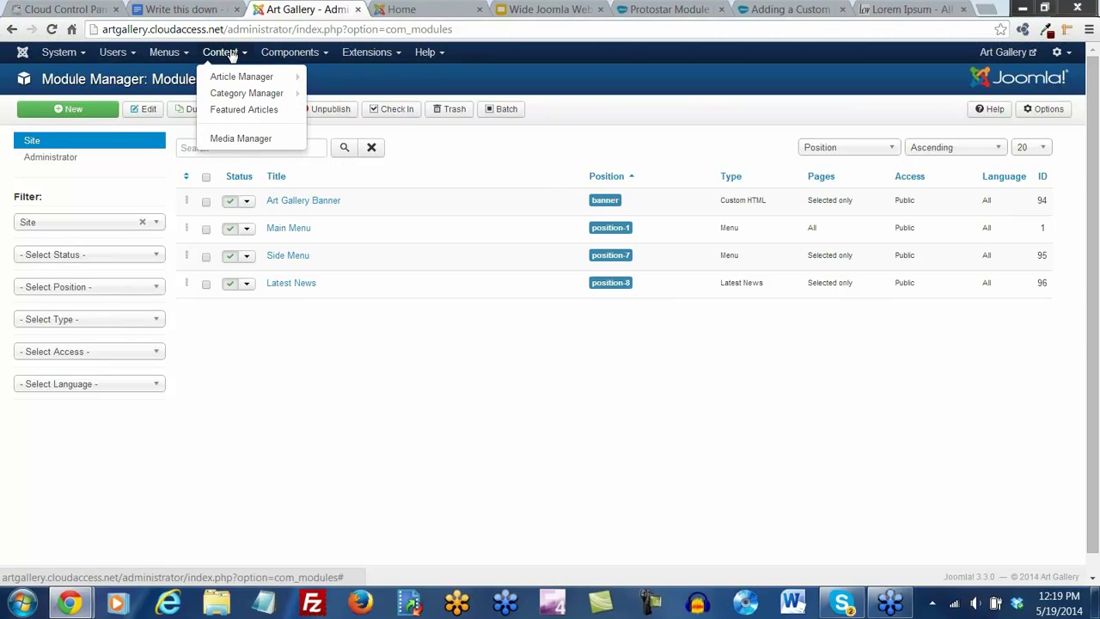
click(228, 139)
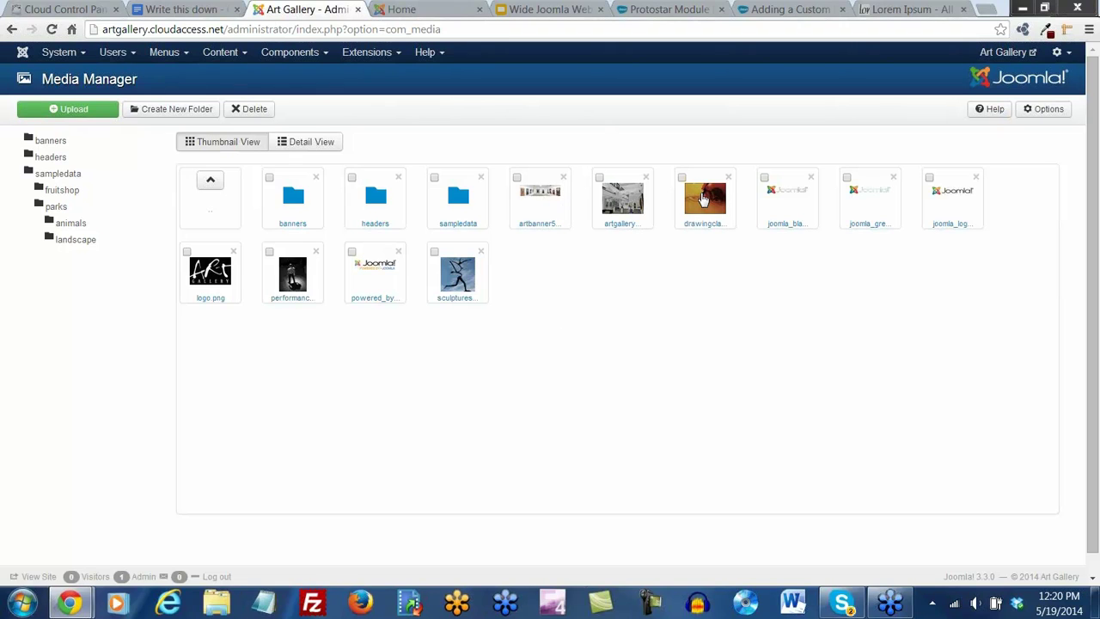
click(764, 178)
click(847, 178)
click(929, 178)
click(975, 179)
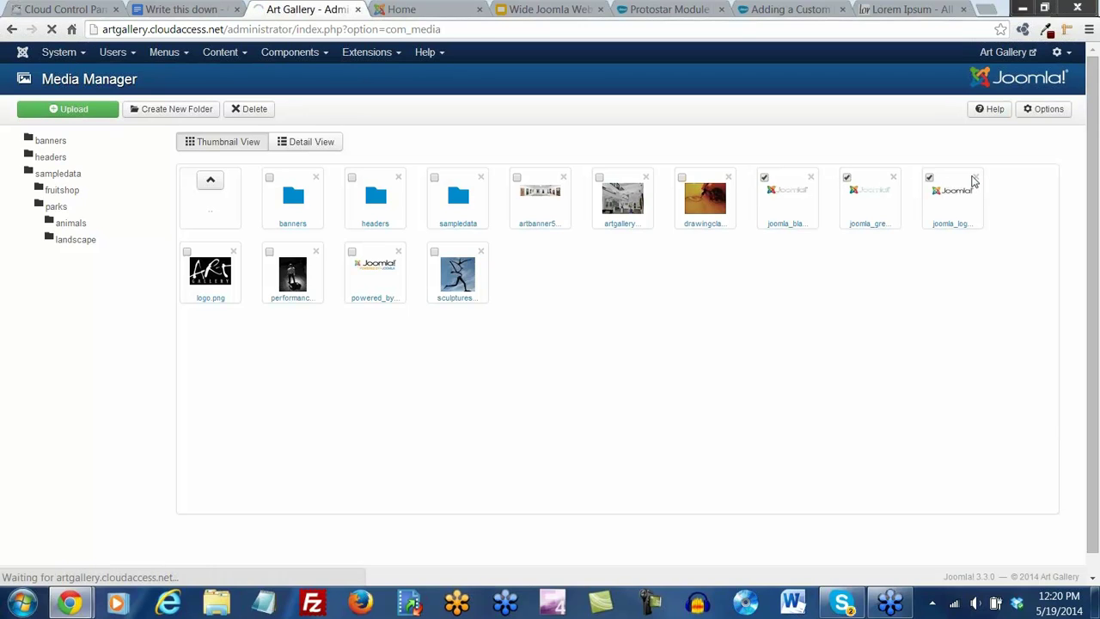
Delete the two remaining Joomla logo images and powered_by.png, then return to the control panel
click(765, 233)
click(848, 233)
click(269, 307)
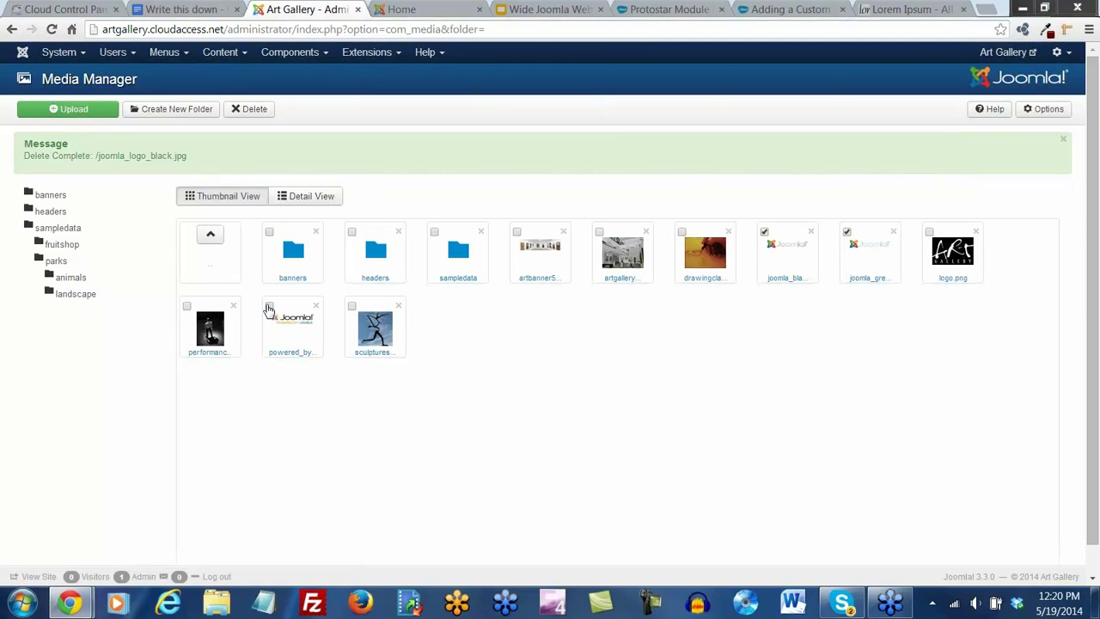
click(256, 112)
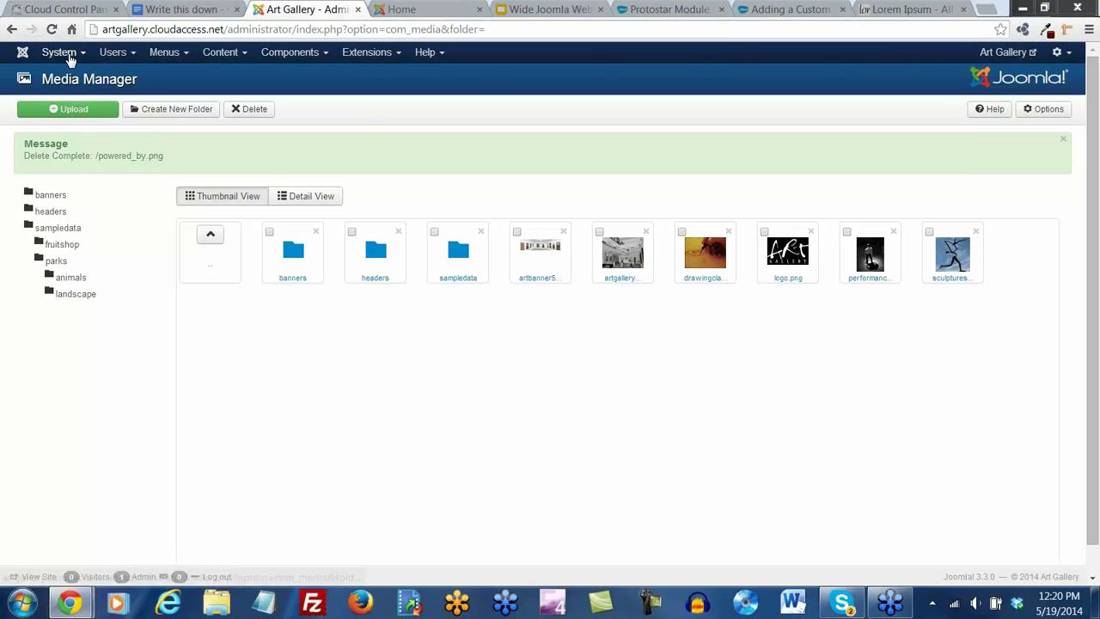
click(69, 53)
click(74, 76)
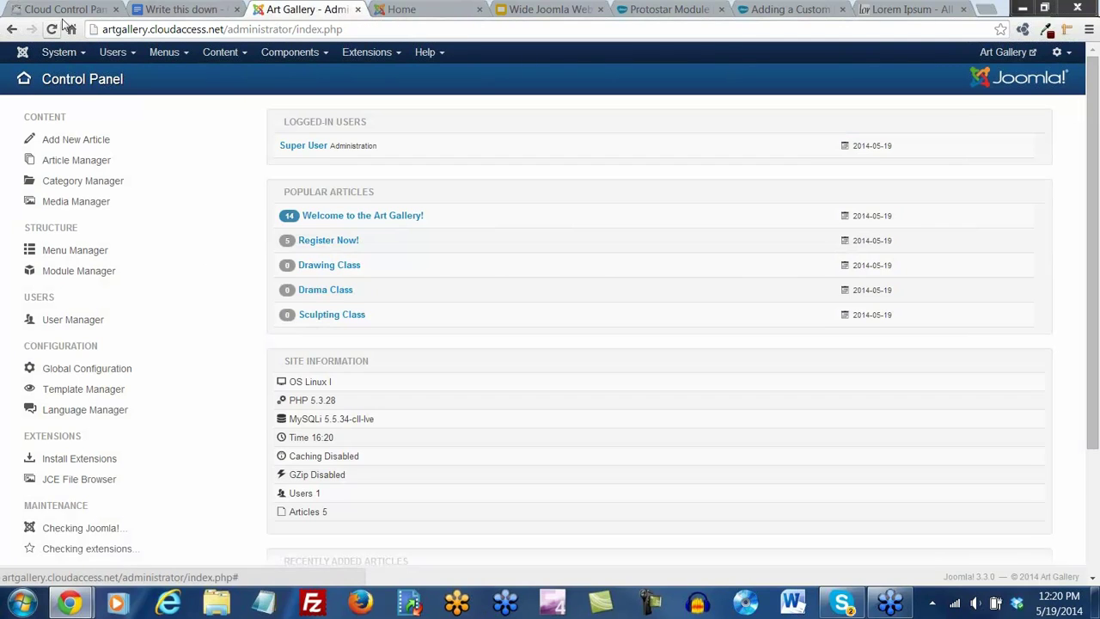
Keep artgallery as the active product and open its Application > Manage Snapshots page
click(62, 10)
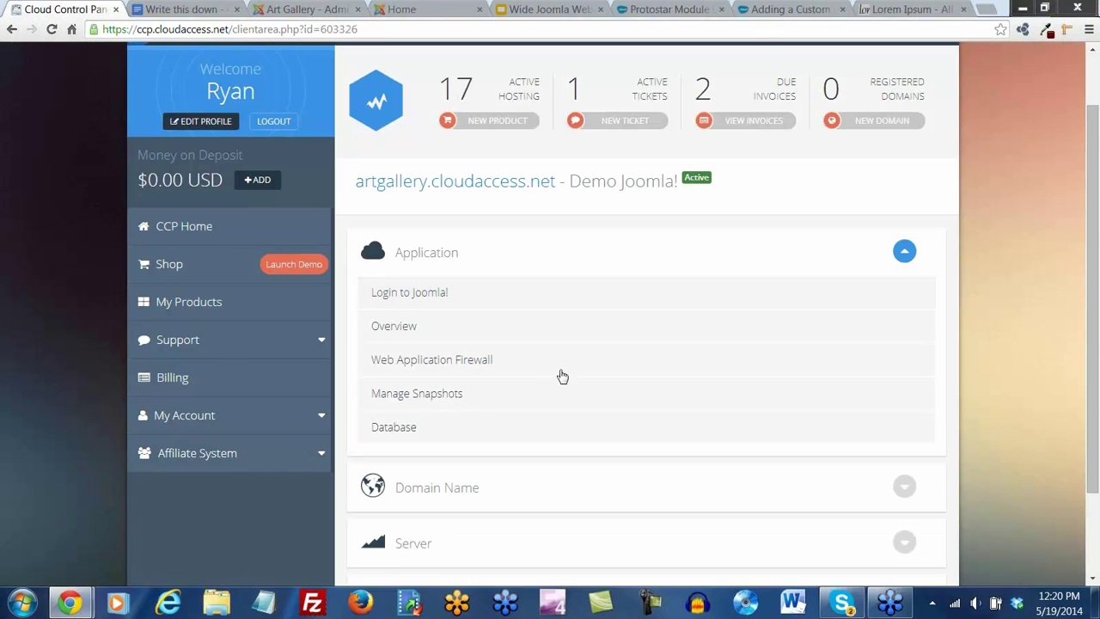
scroll(606, 307, up, 1)
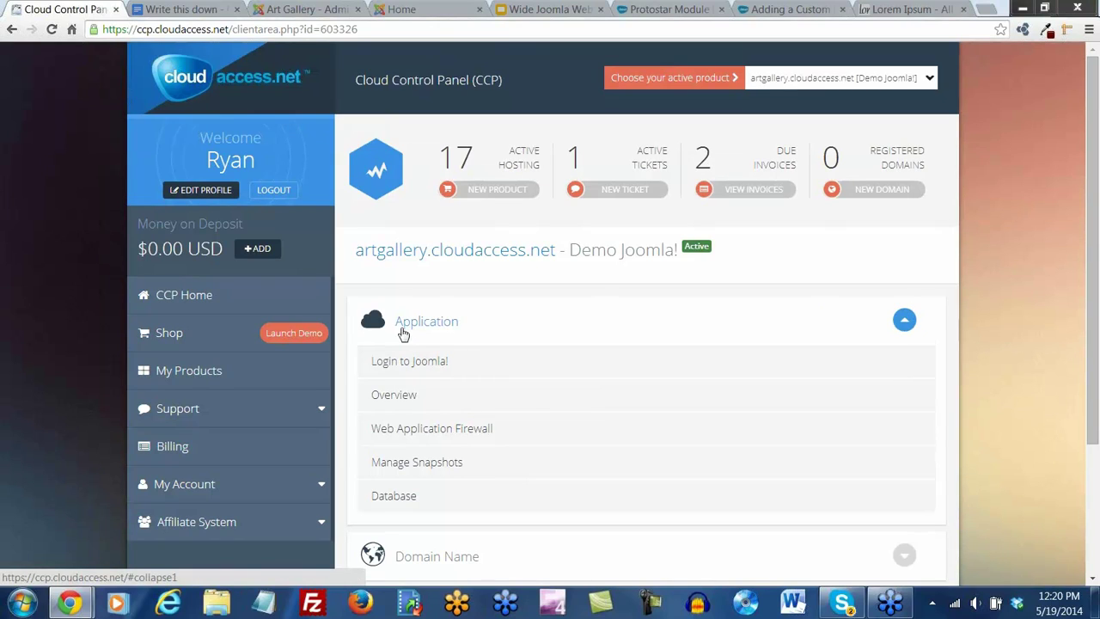
click(904, 320)
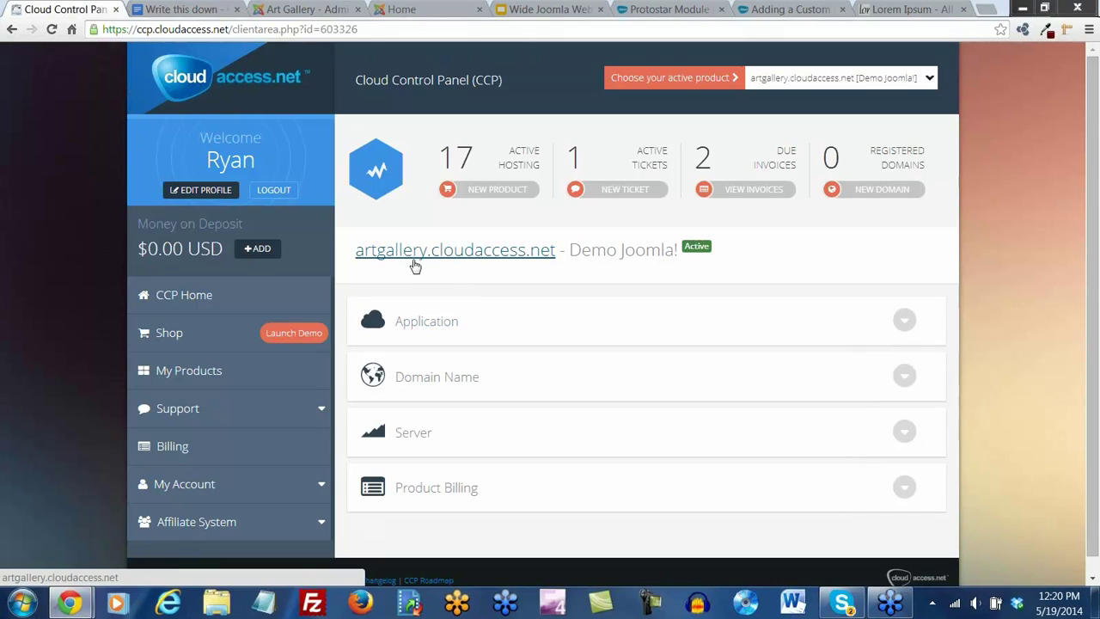
click(922, 84)
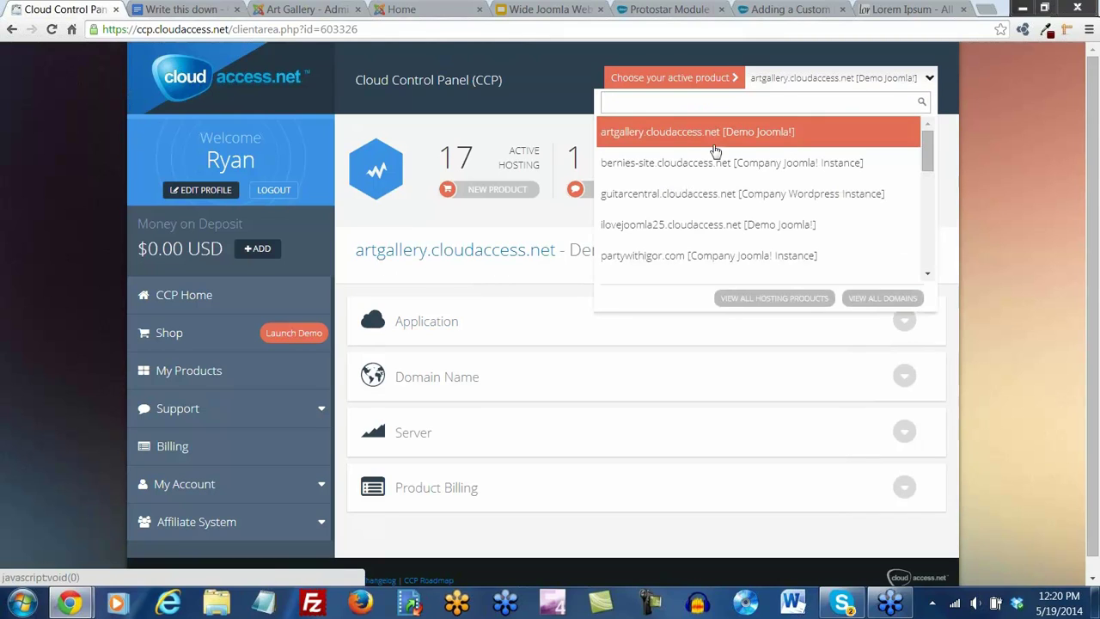
click(679, 133)
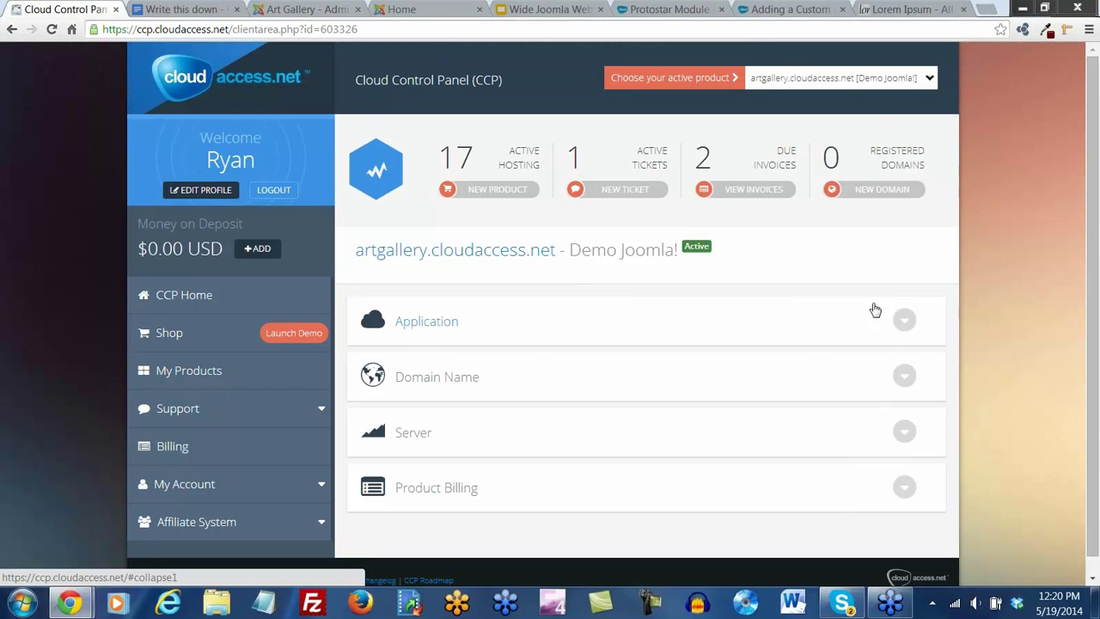
click(905, 323)
scroll(653, 376, down, 1)
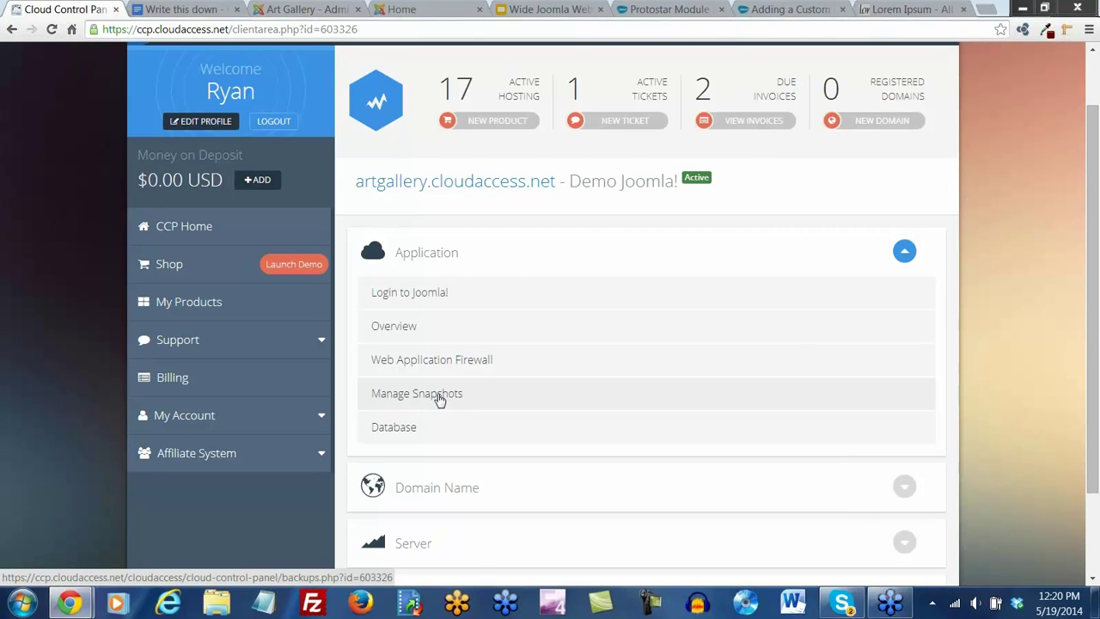
click(440, 395)
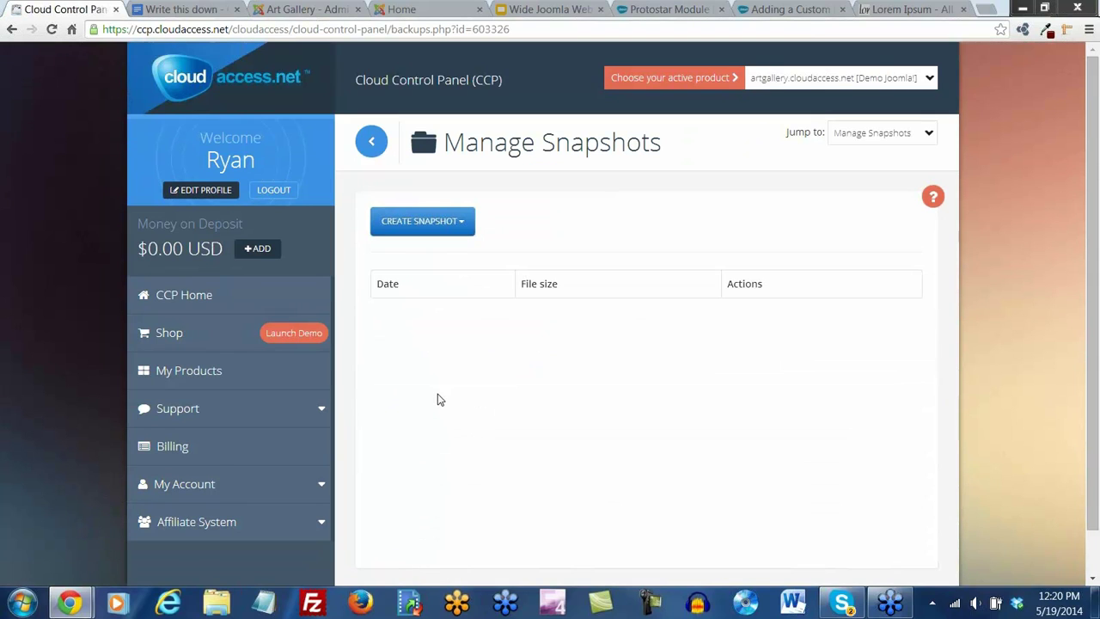
Create a Full snapshot of the site and dismiss the success message
click(467, 225)
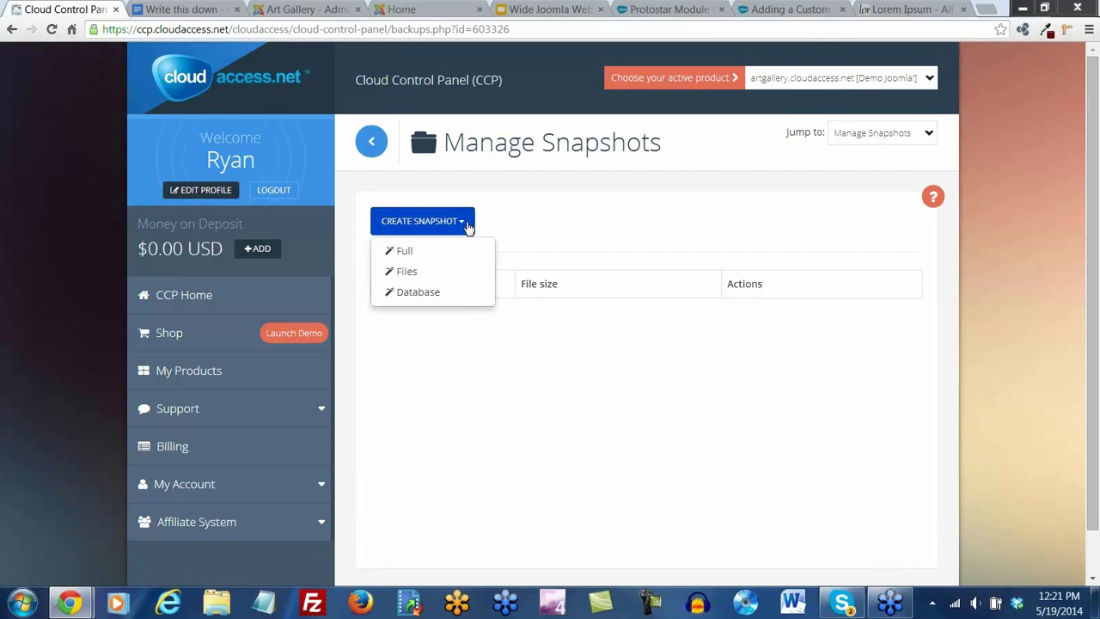
click(406, 254)
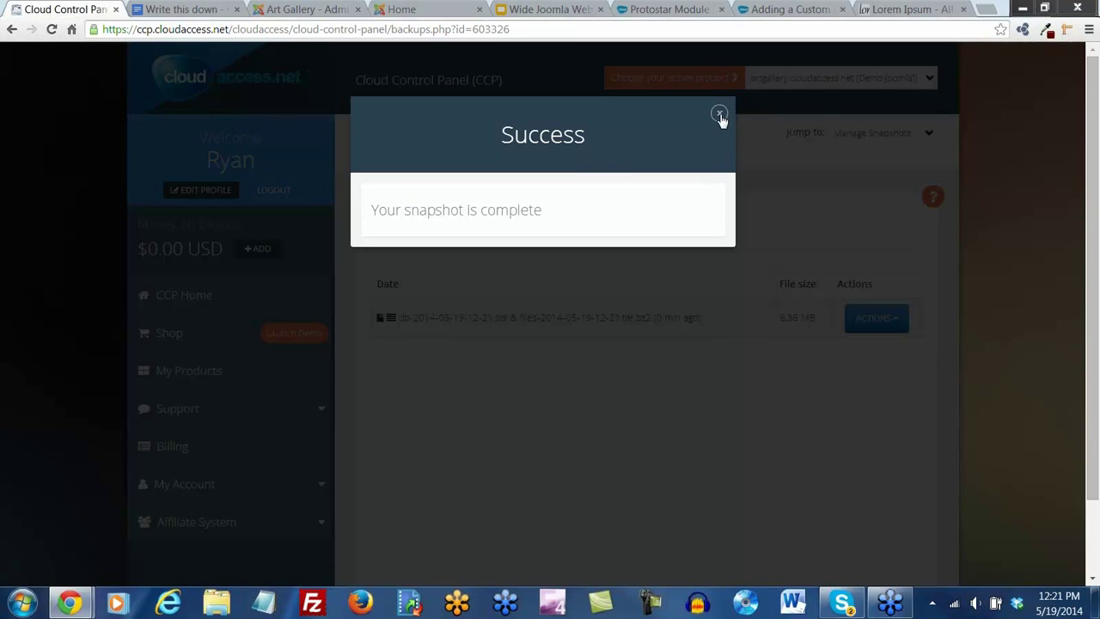
click(719, 114)
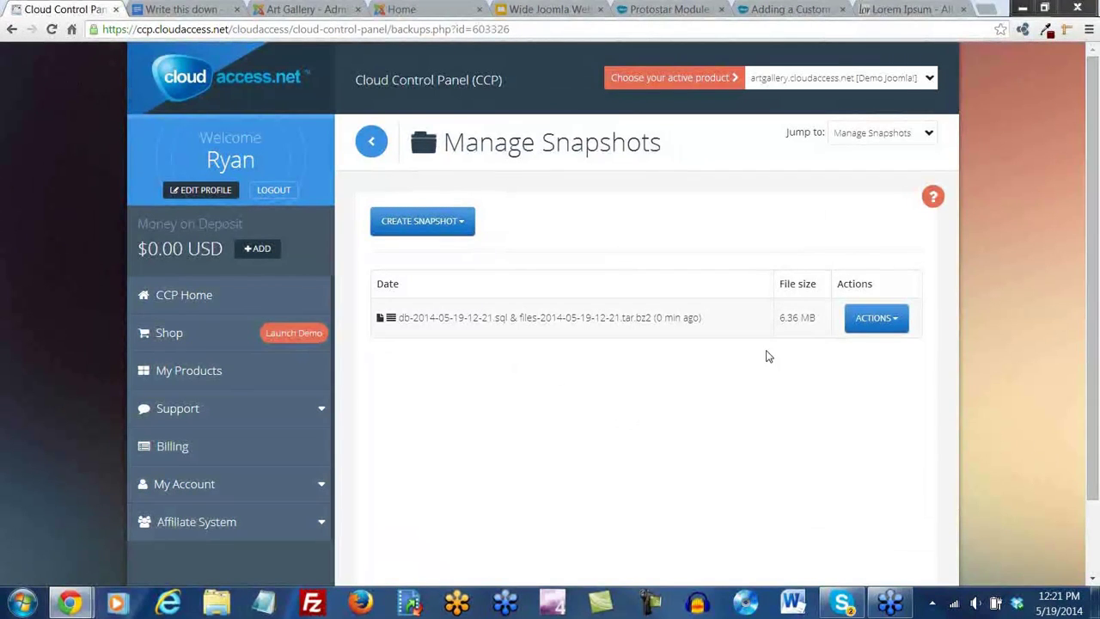
Review the snapshot's Restore options, then go back to the Art Gallery site tabs
click(897, 321)
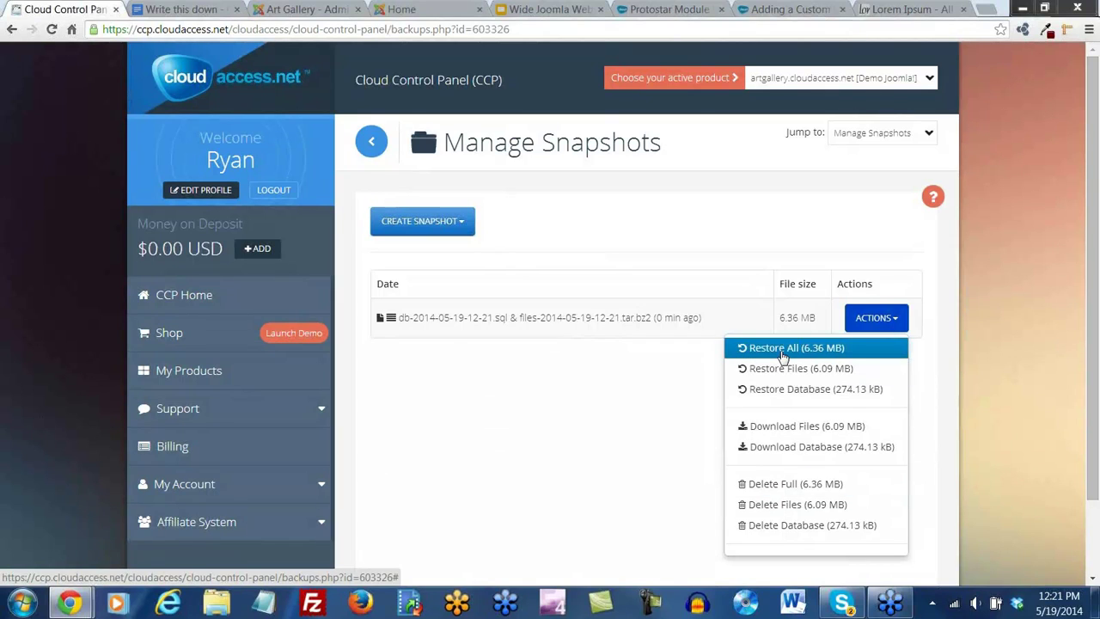
click(599, 412)
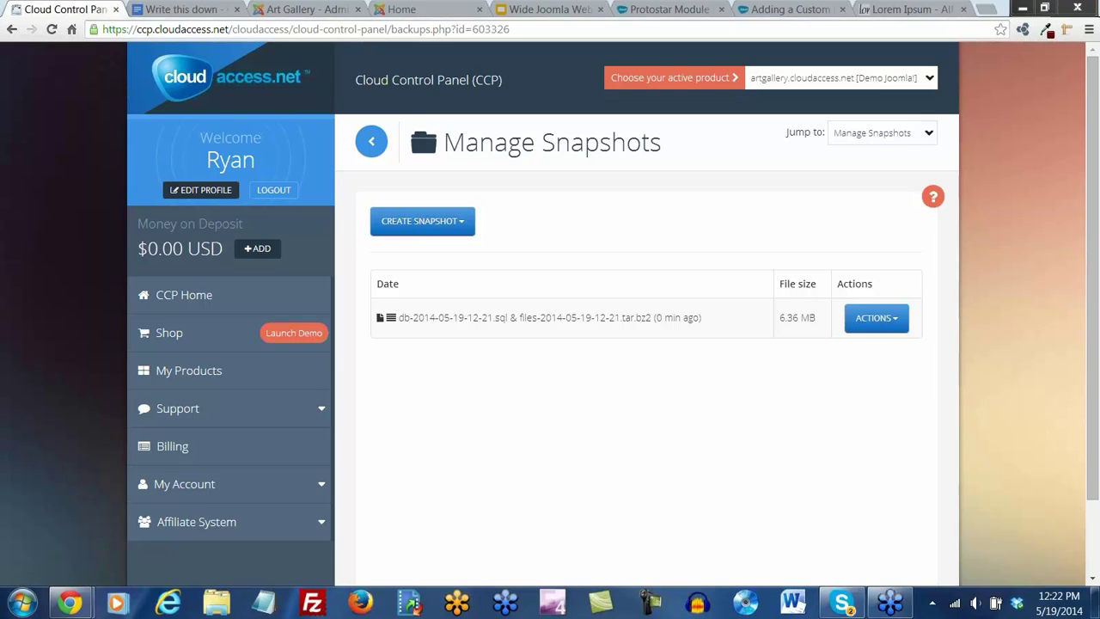
click(322, 11)
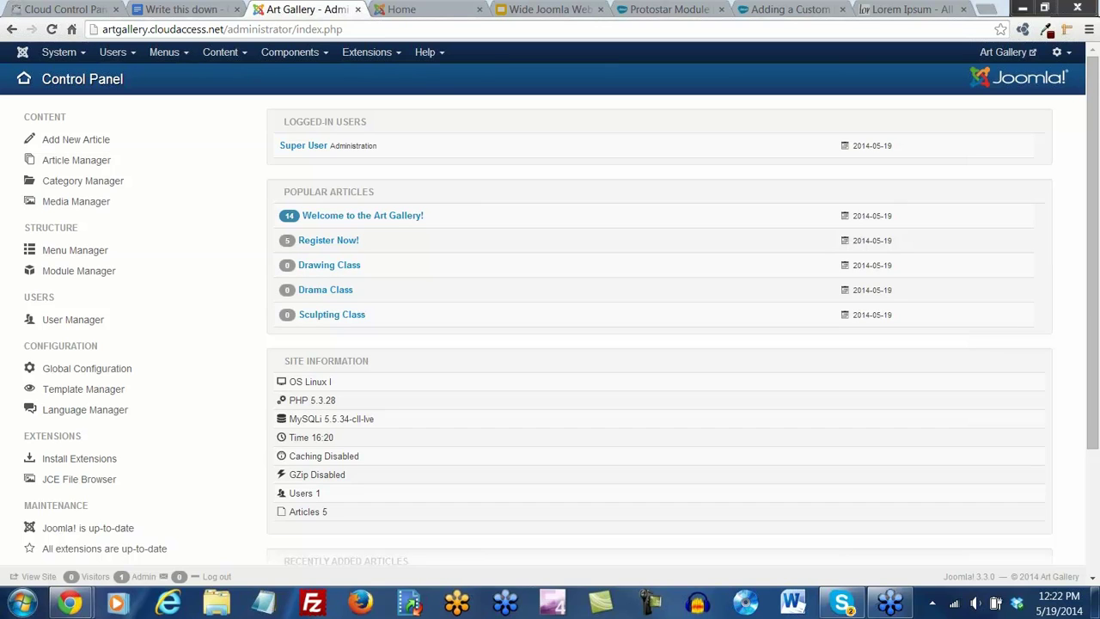
click(425, 10)
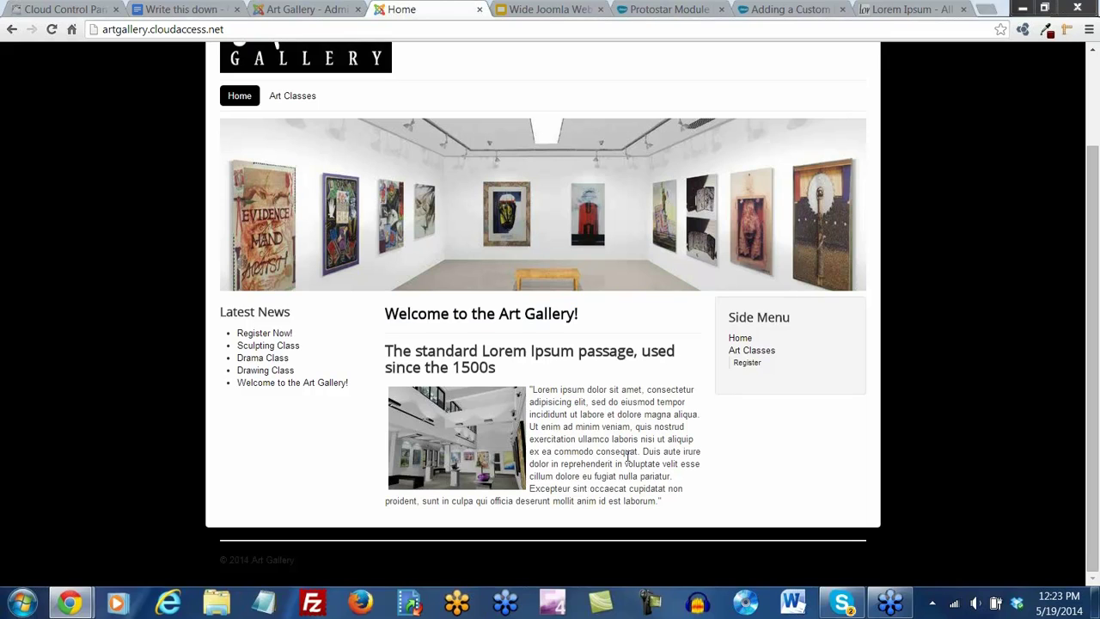
click(675, 9)
Look over the Protostar module map and the Art Classes page, then open the Article Manager
scroll(481, 447, down, 3)
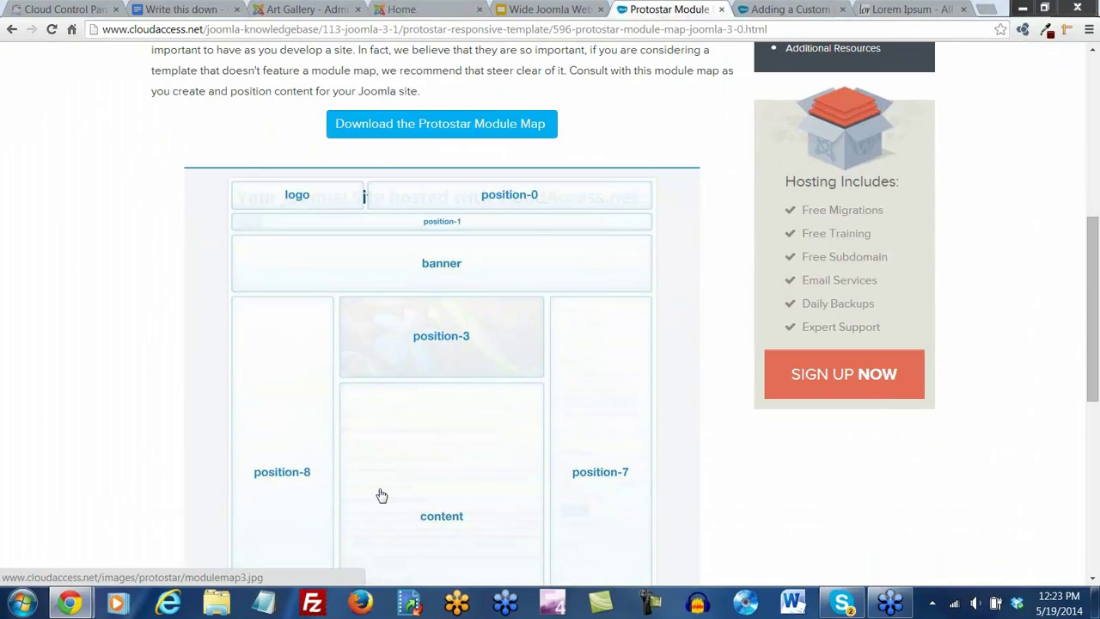
scroll(456, 270, down, 2)
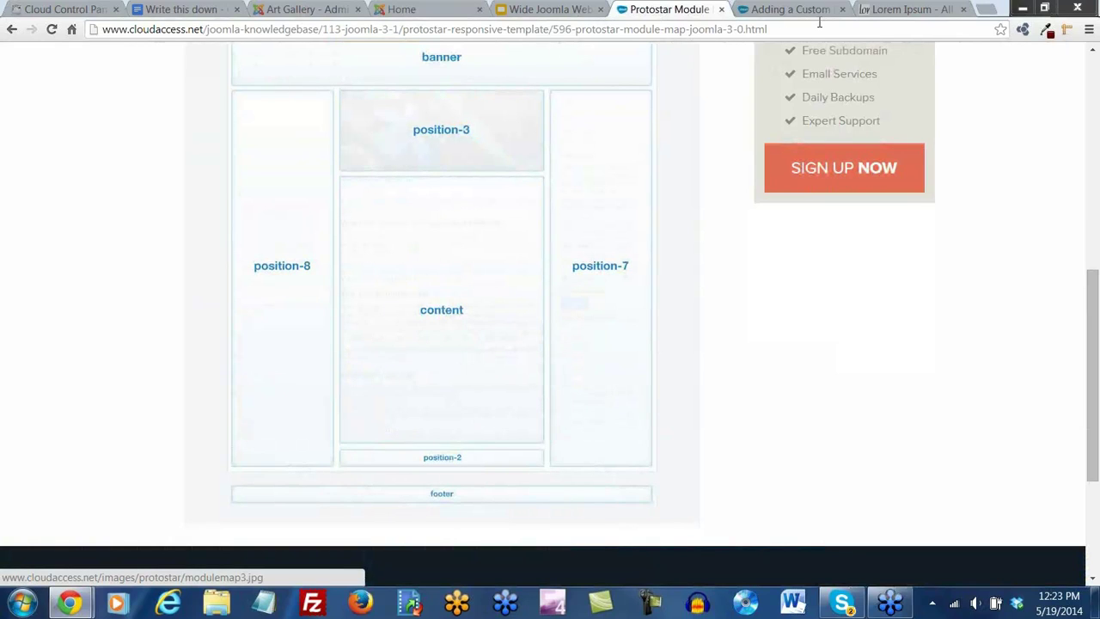
click(318, 17)
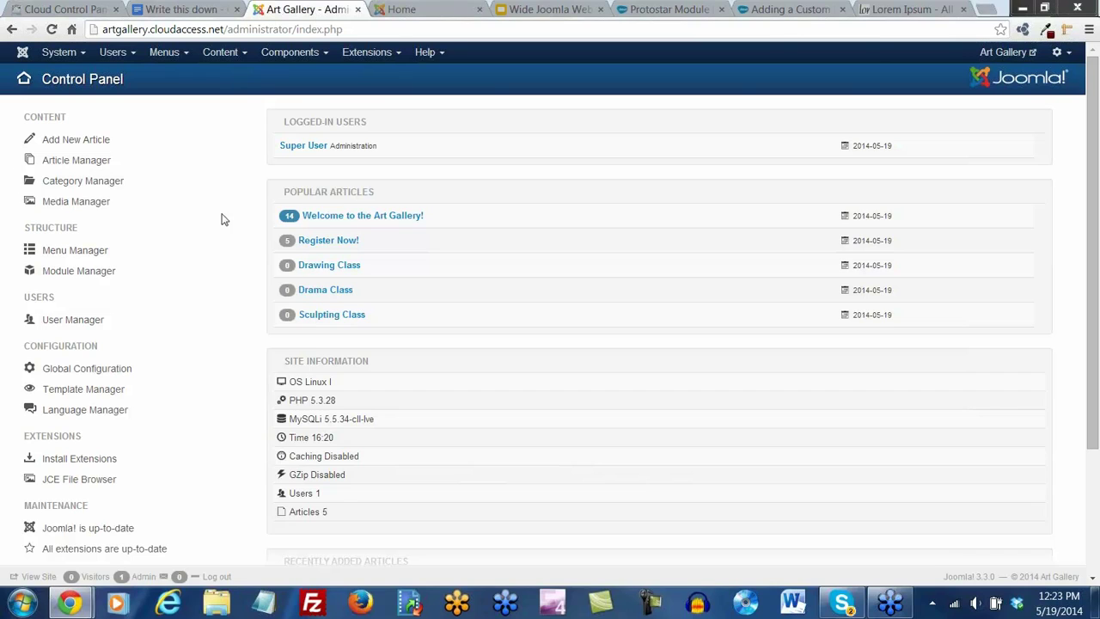
click(395, 10)
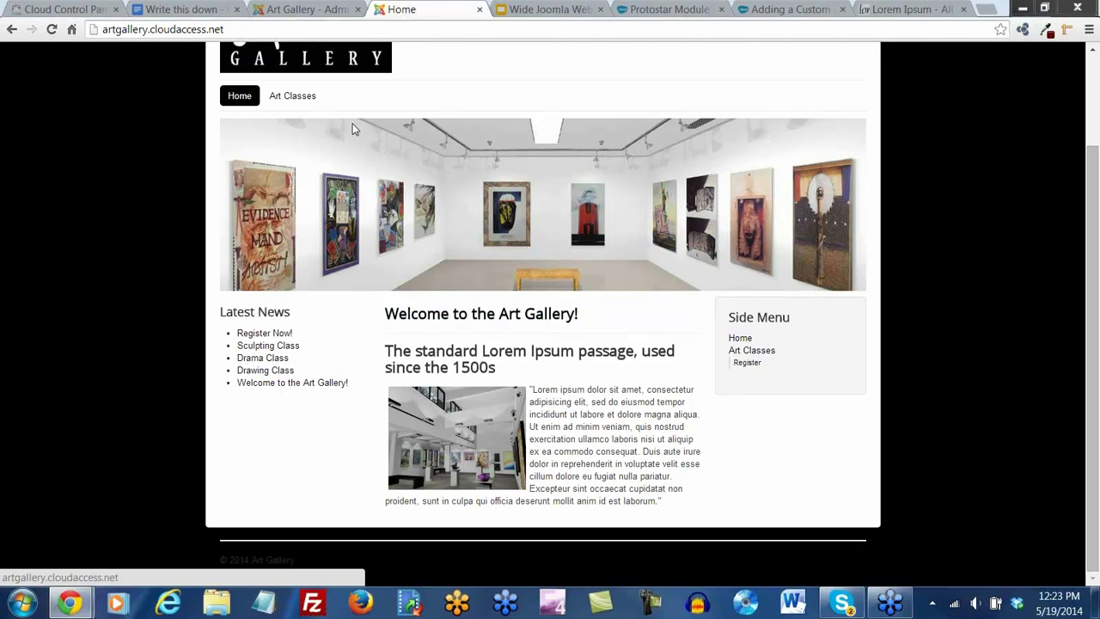
click(292, 100)
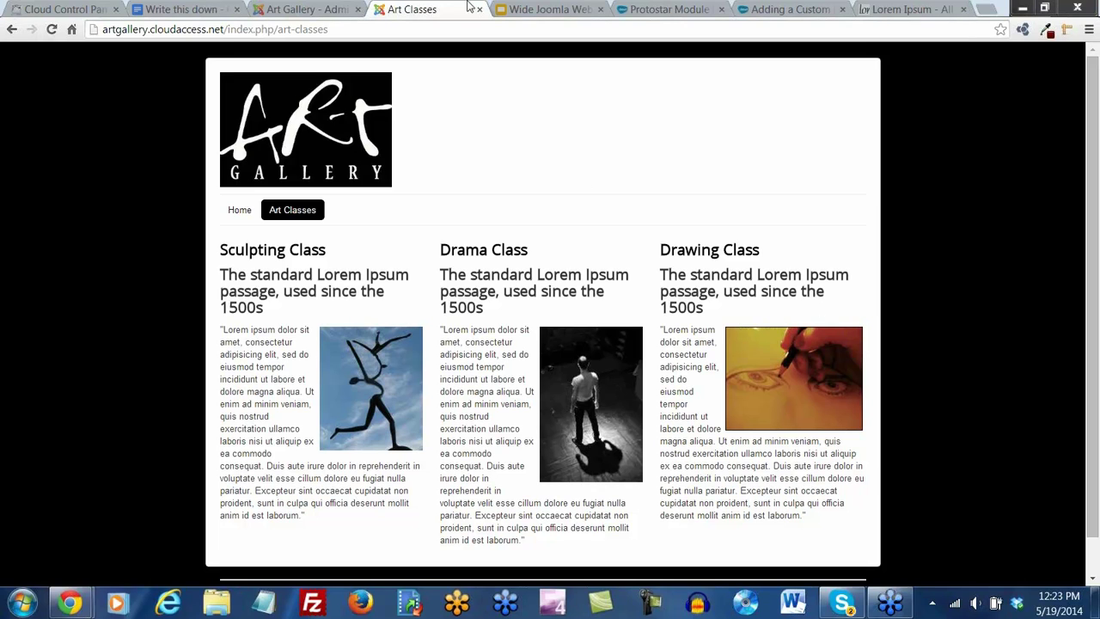
click(293, 10)
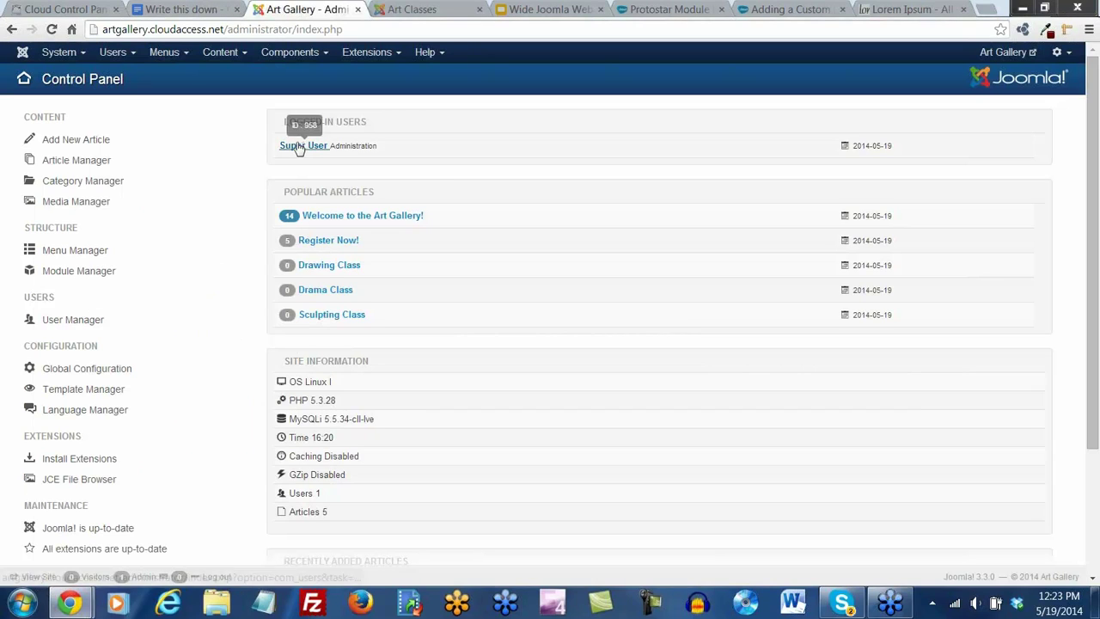
click(220, 52)
click(216, 75)
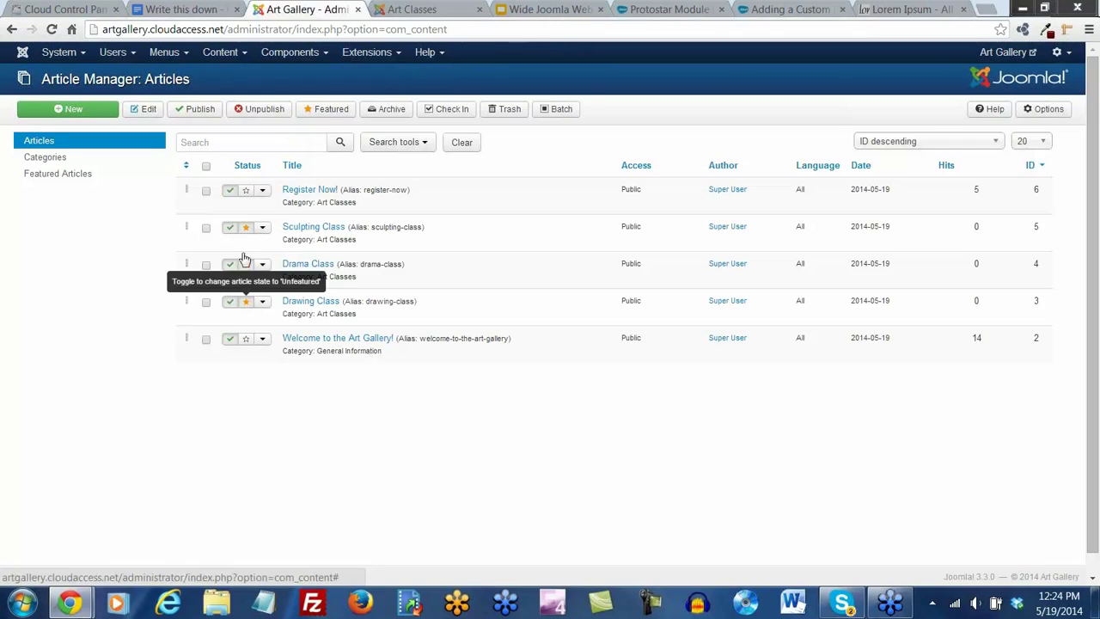
Feature Register Now and Welcome to the Art Gallery, then check Art Classes' second page
click(391, 10)
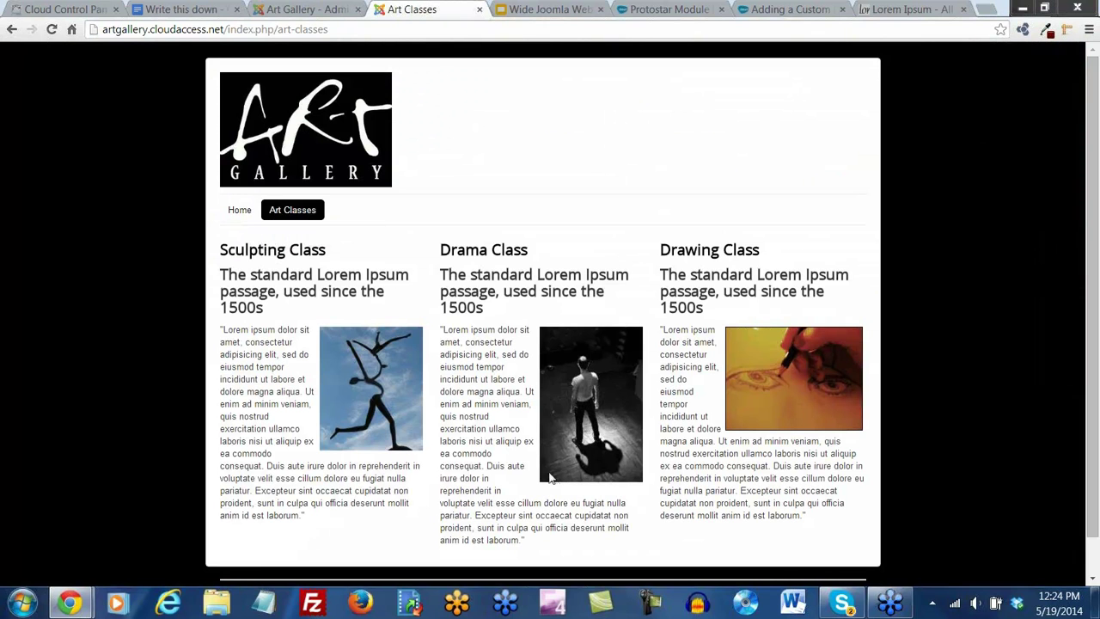
click(307, 12)
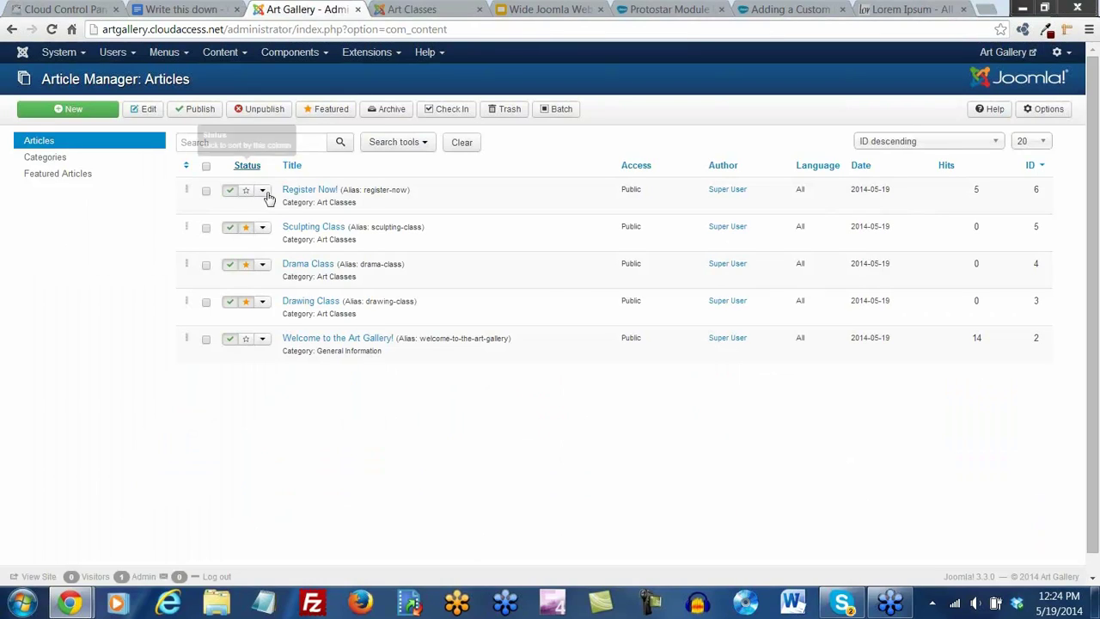
click(245, 191)
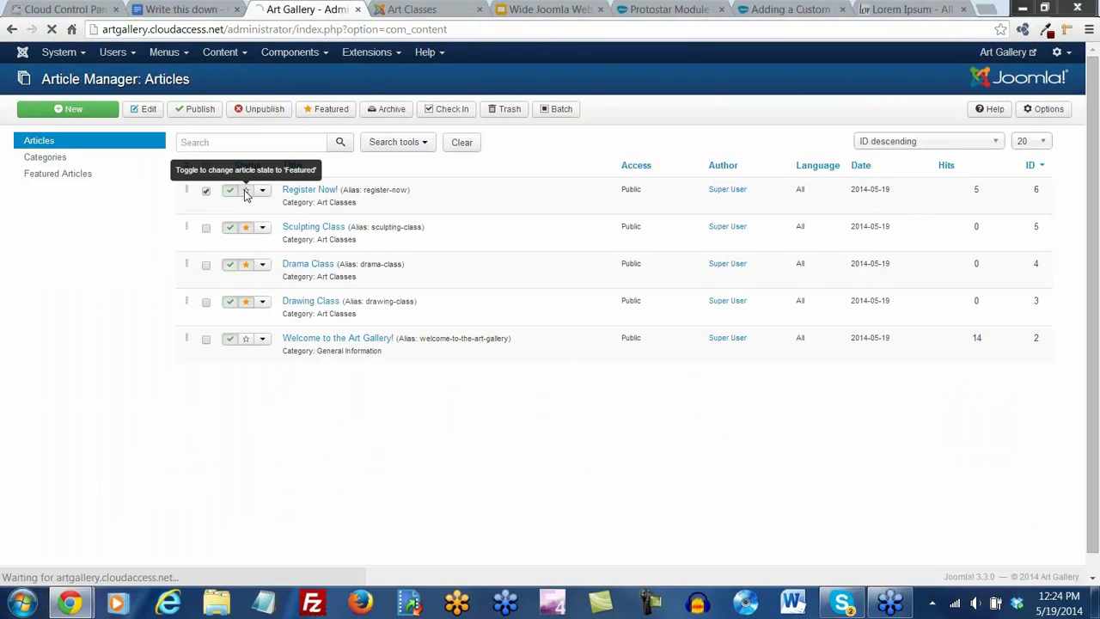
click(245, 341)
click(406, 15)
click(52, 29)
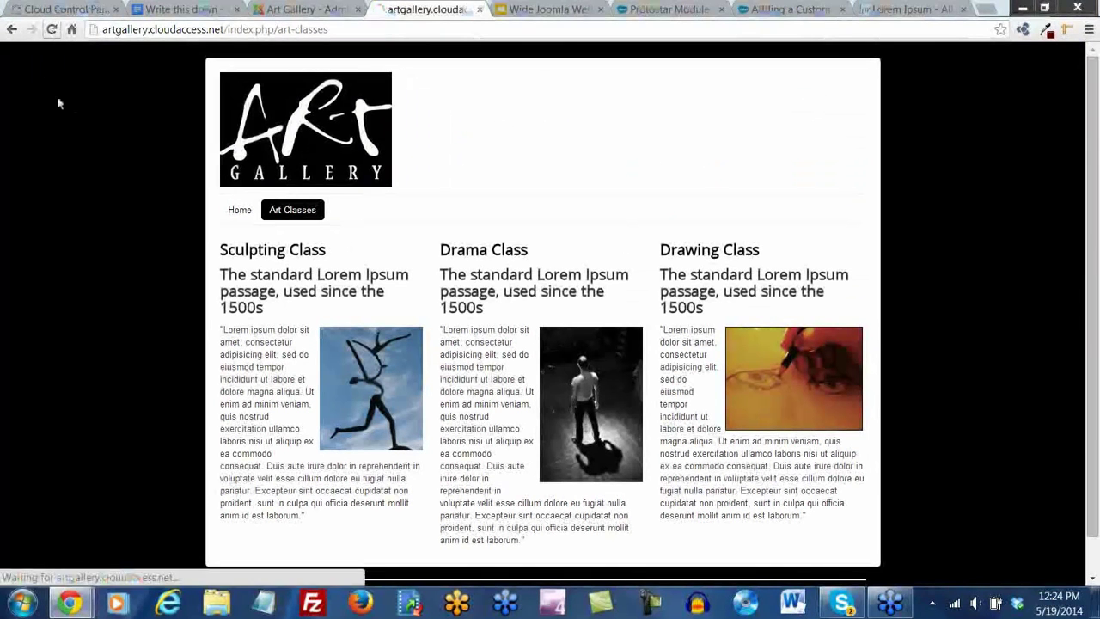
scroll(524, 369, down, 2)
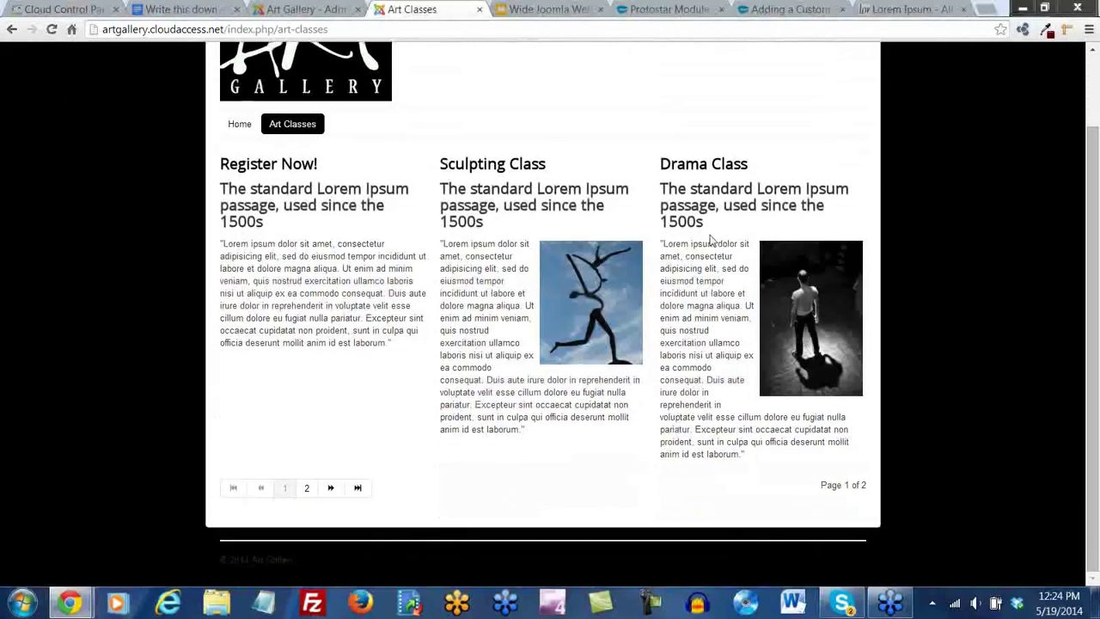
click(307, 490)
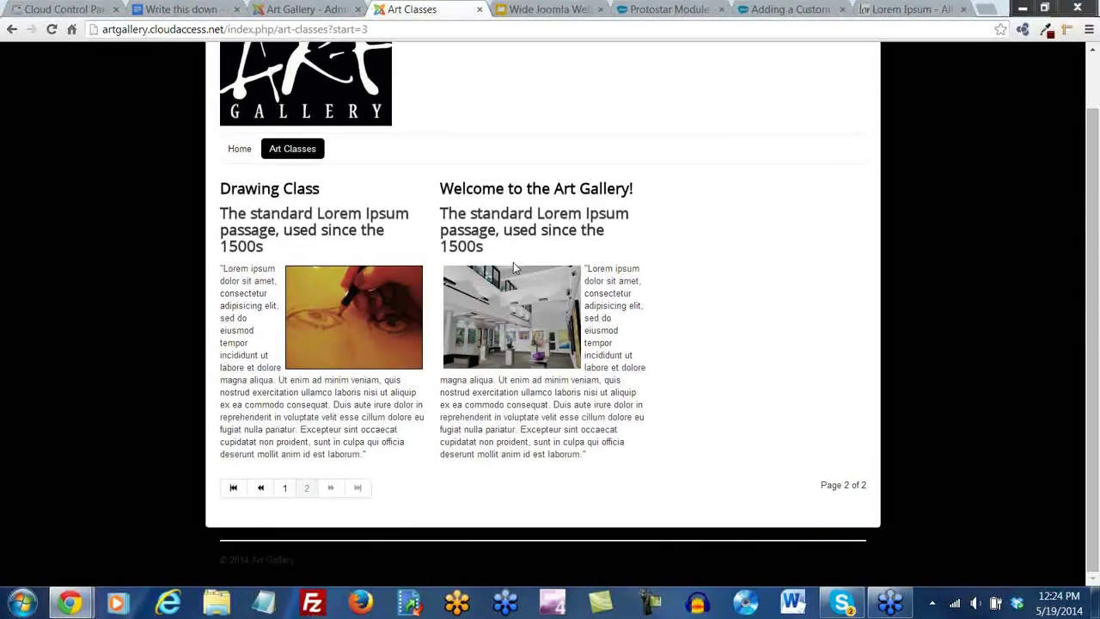
Unfeature Register Now and Welcome to the Art Gallery, then reload Art Classes
click(292, 11)
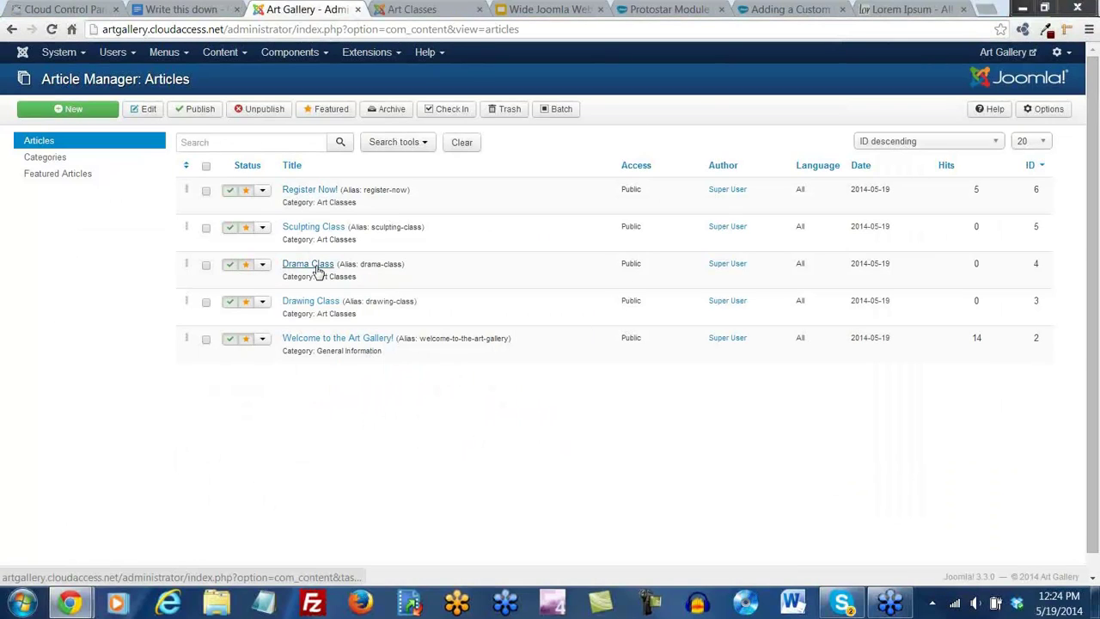
click(246, 191)
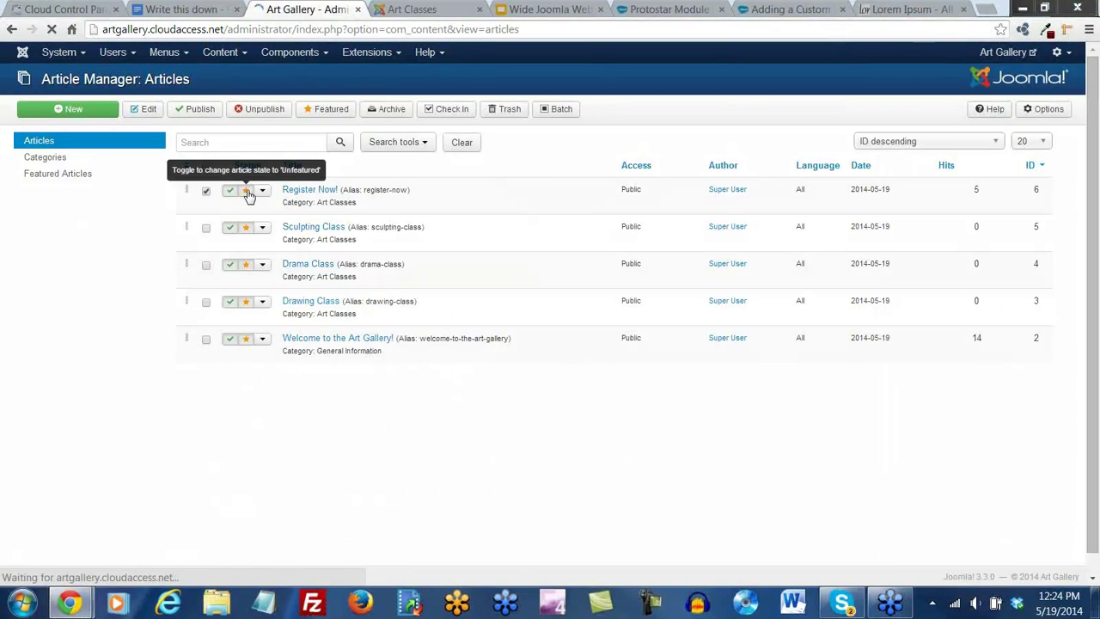
click(250, 341)
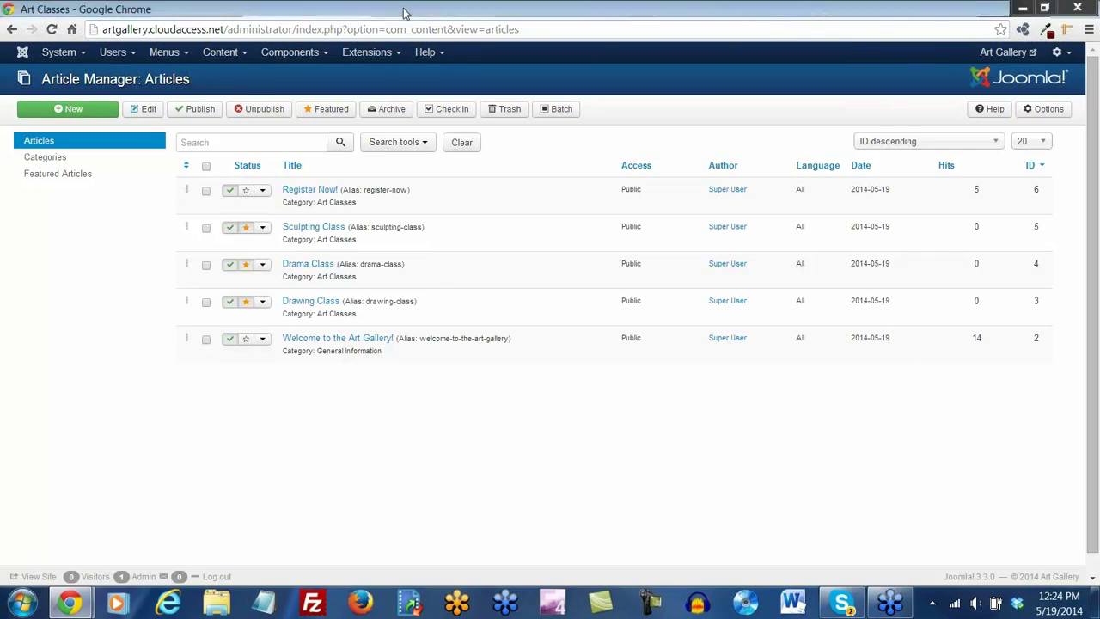
click(446, 7)
click(51, 30)
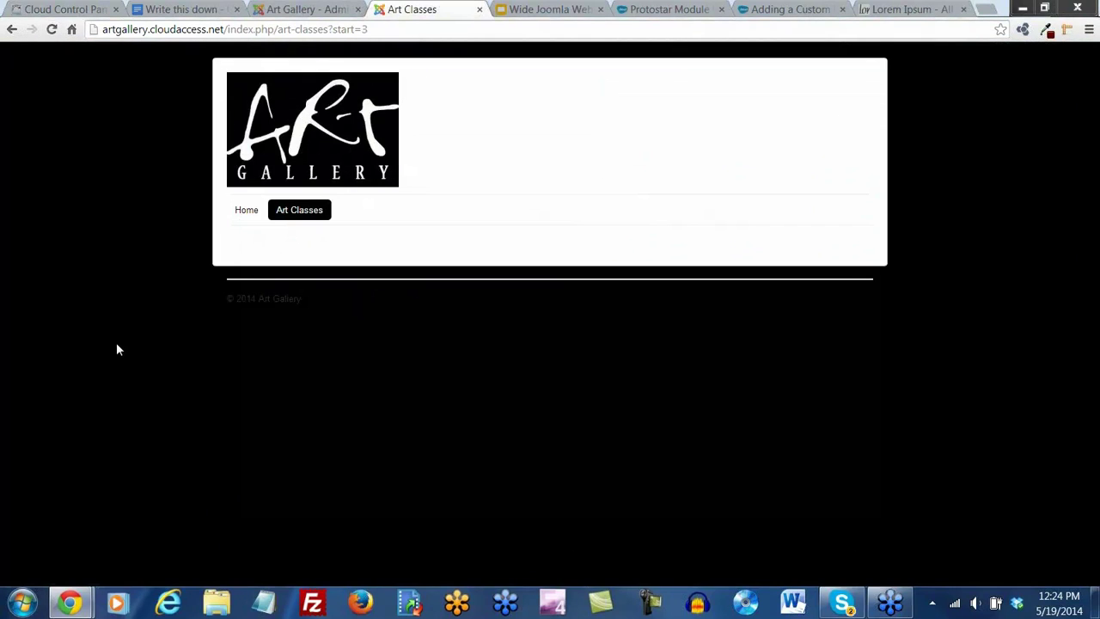
Load /art-classes from the main menu, showing Sculpting, Drama and Drawing Class
click(296, 215)
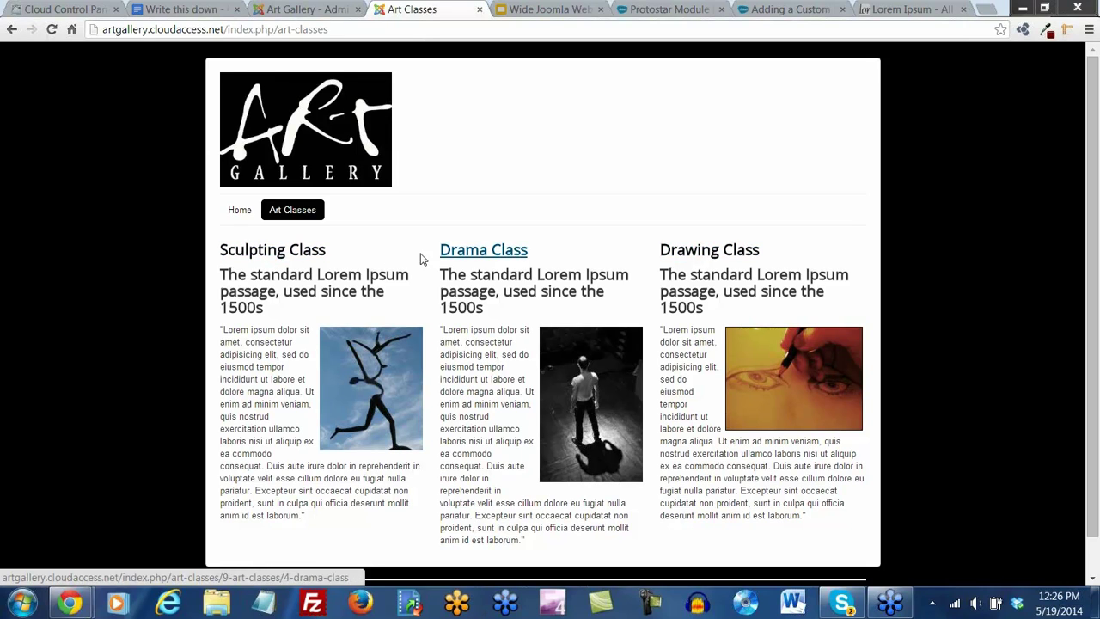
Review article categories: Sculpting and Drama Class under Art Classes, Welcome under General Information
click(301, 12)
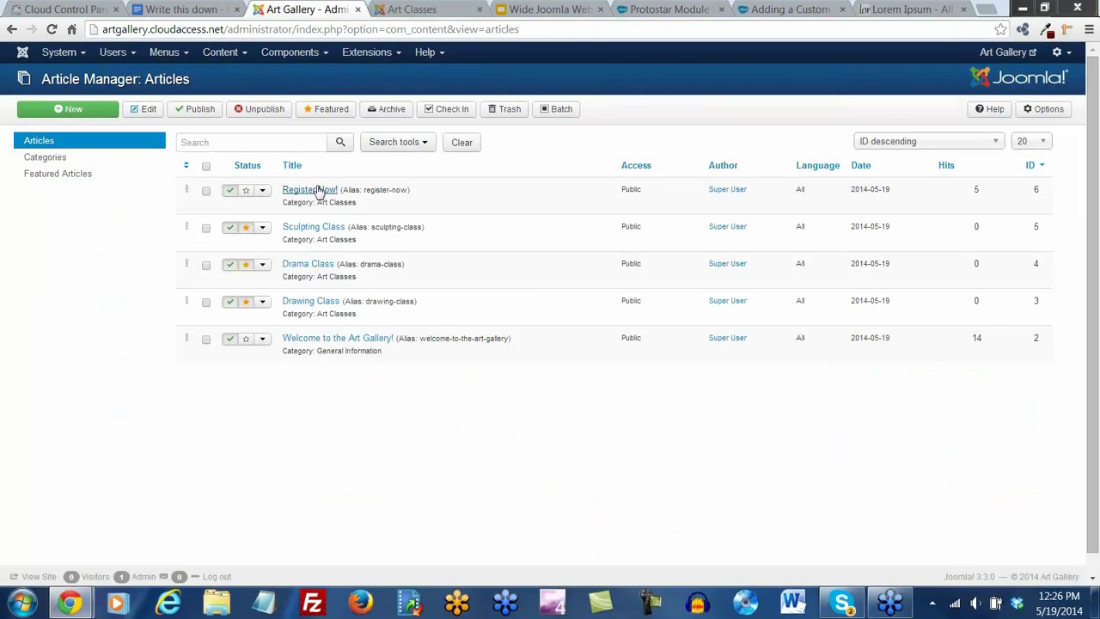
drag(365, 242, 316, 240)
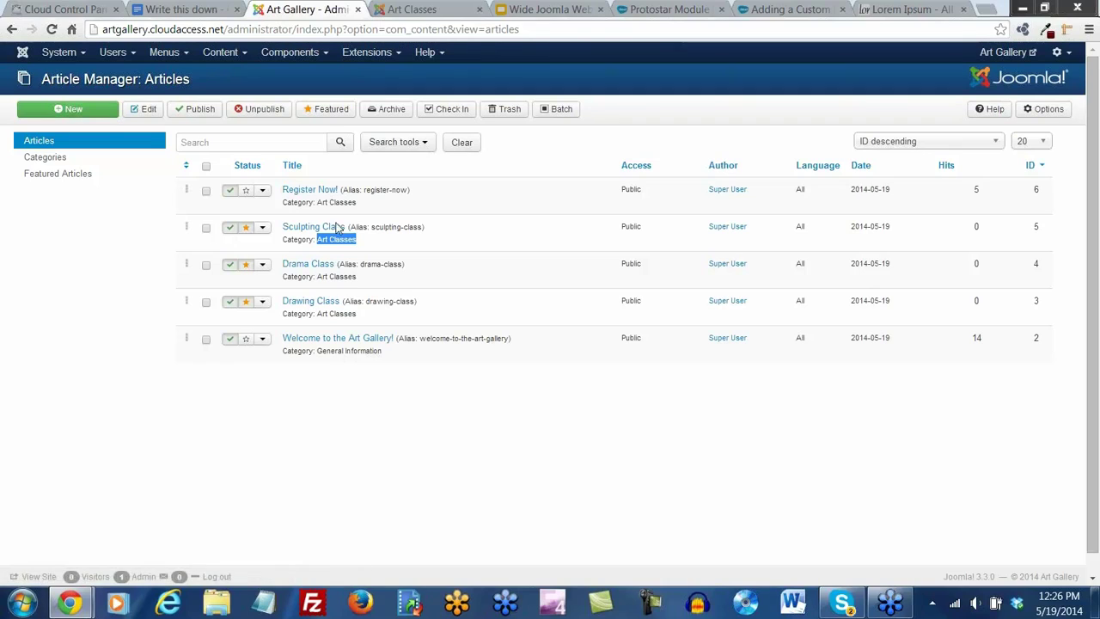
drag(317, 276, 358, 284)
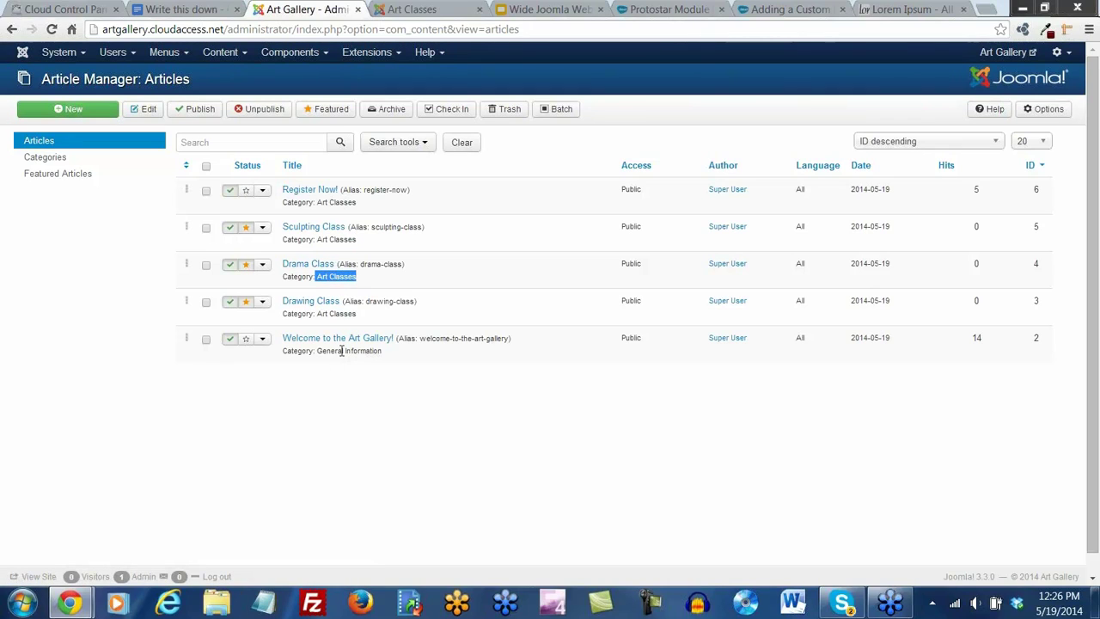
click(452, 287)
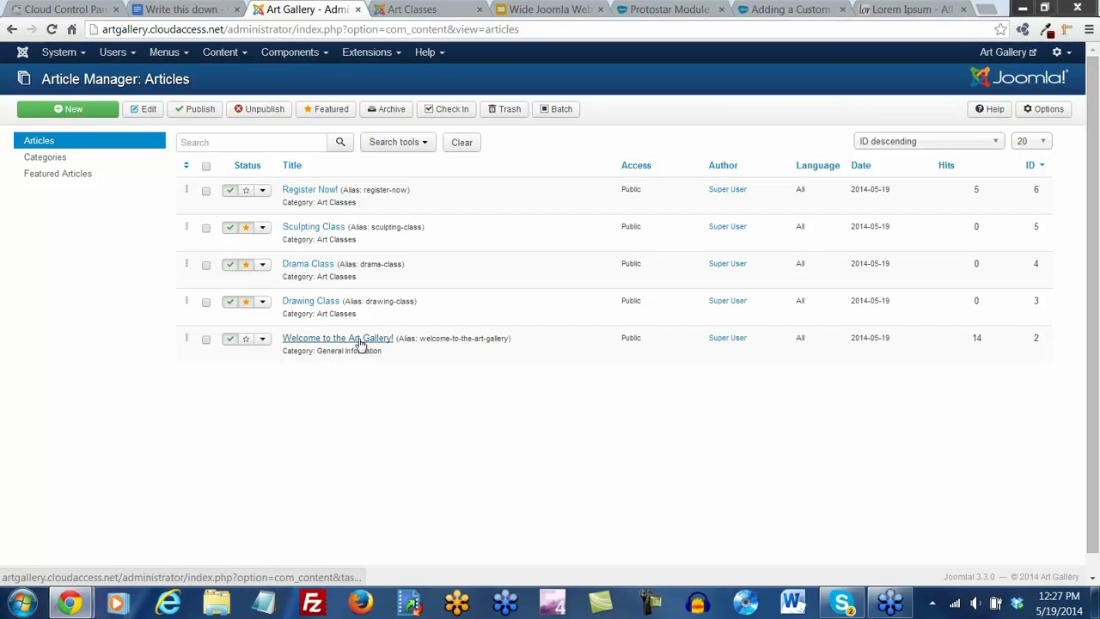
drag(317, 352, 385, 354)
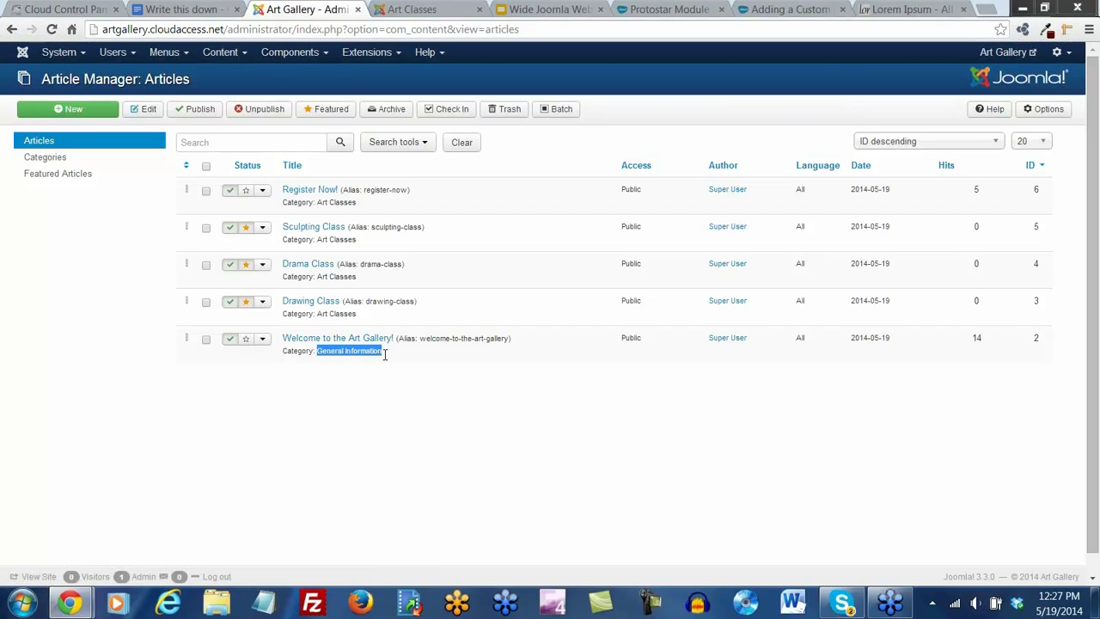
click(389, 441)
Feature the Welcome to the Art Gallery! article and check page 2 of Art Classes
click(247, 342)
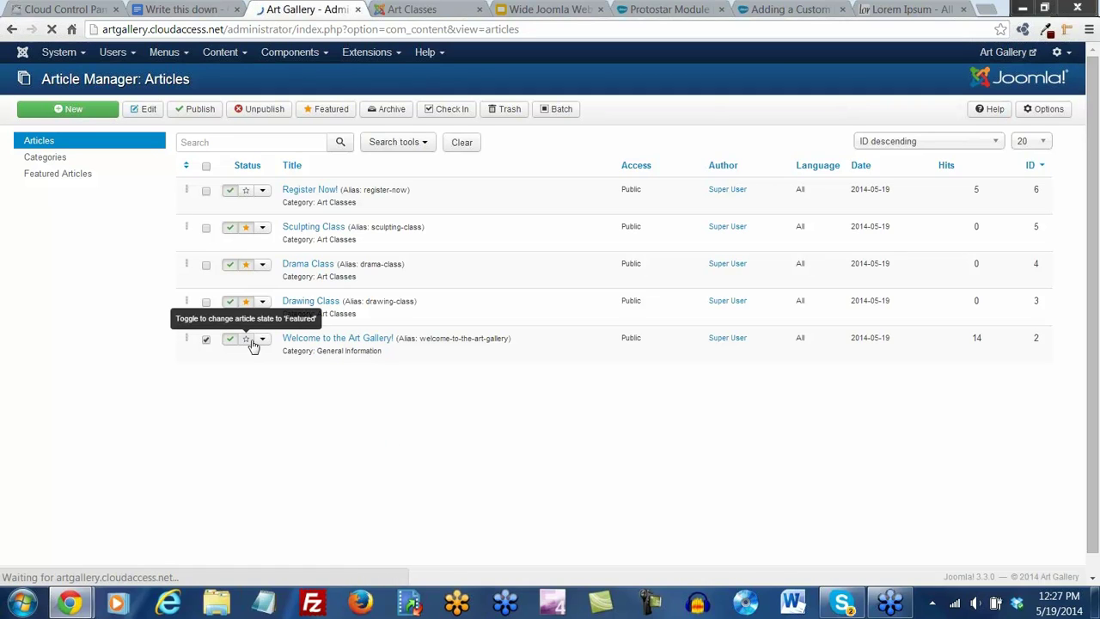
click(412, 12)
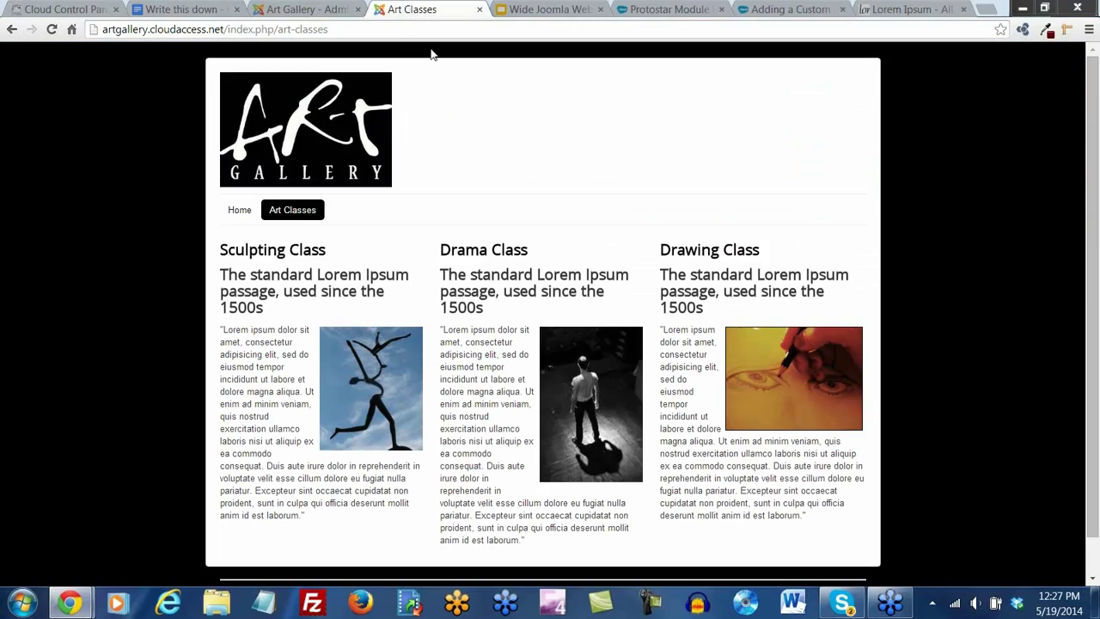
click(51, 29)
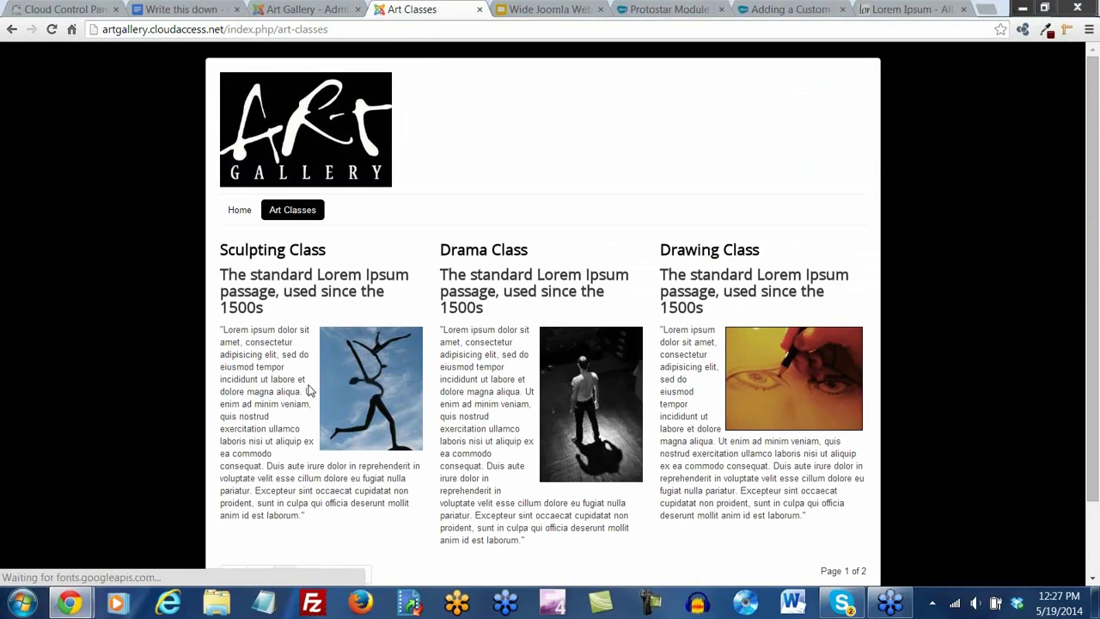
scroll(442, 439, down, 1)
click(305, 488)
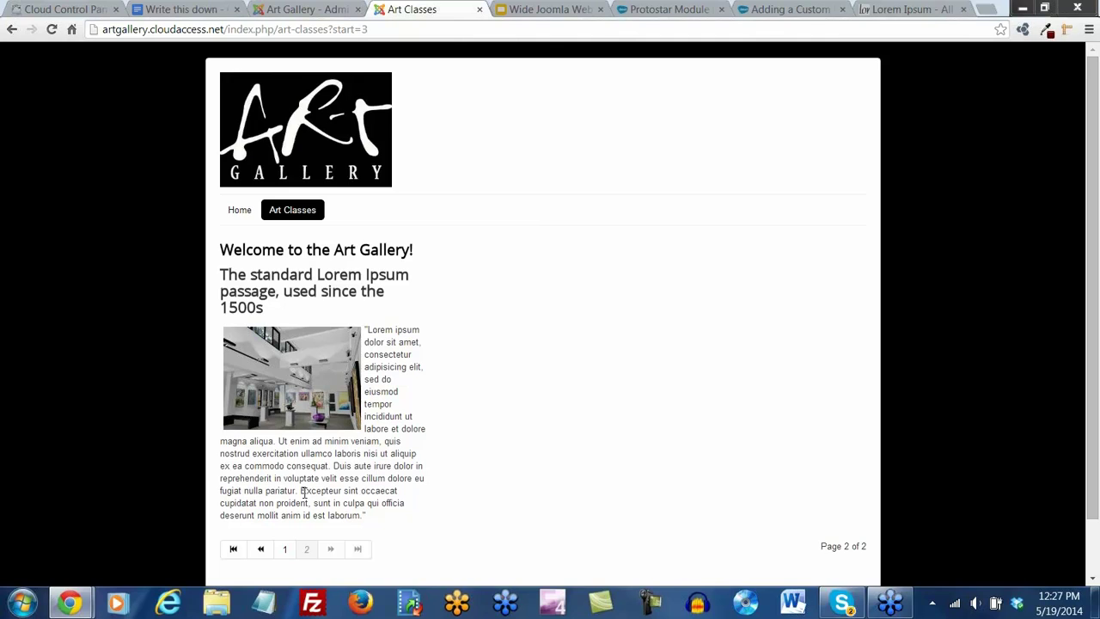
click(322, 10)
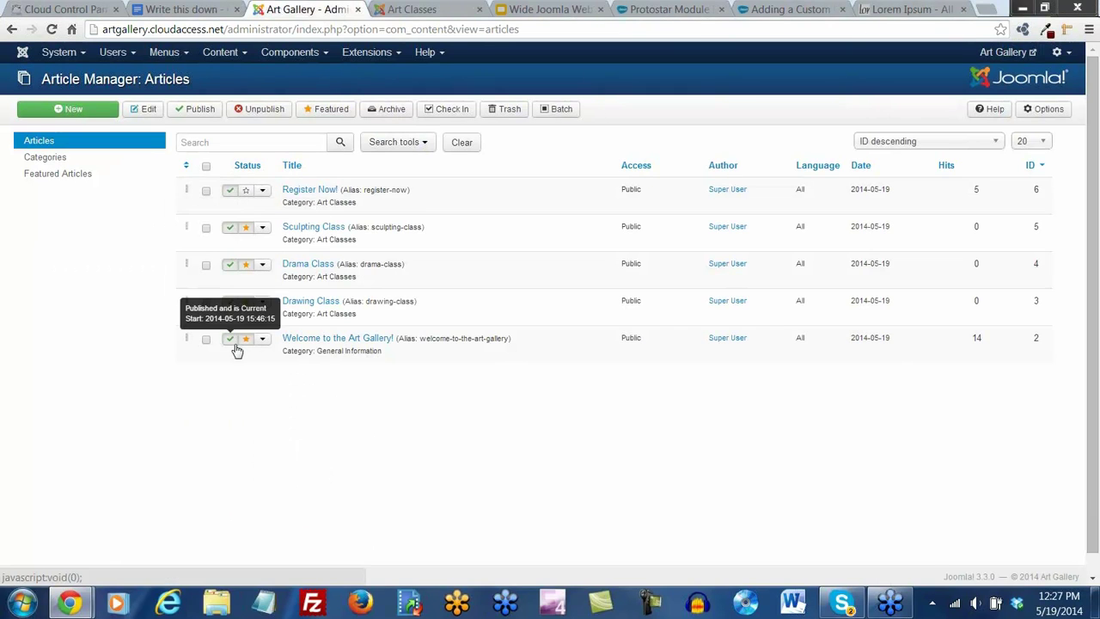
Start a new Main Menu item and expand the Articles menu item types
mouse_move(179, 54)
click(181, 76)
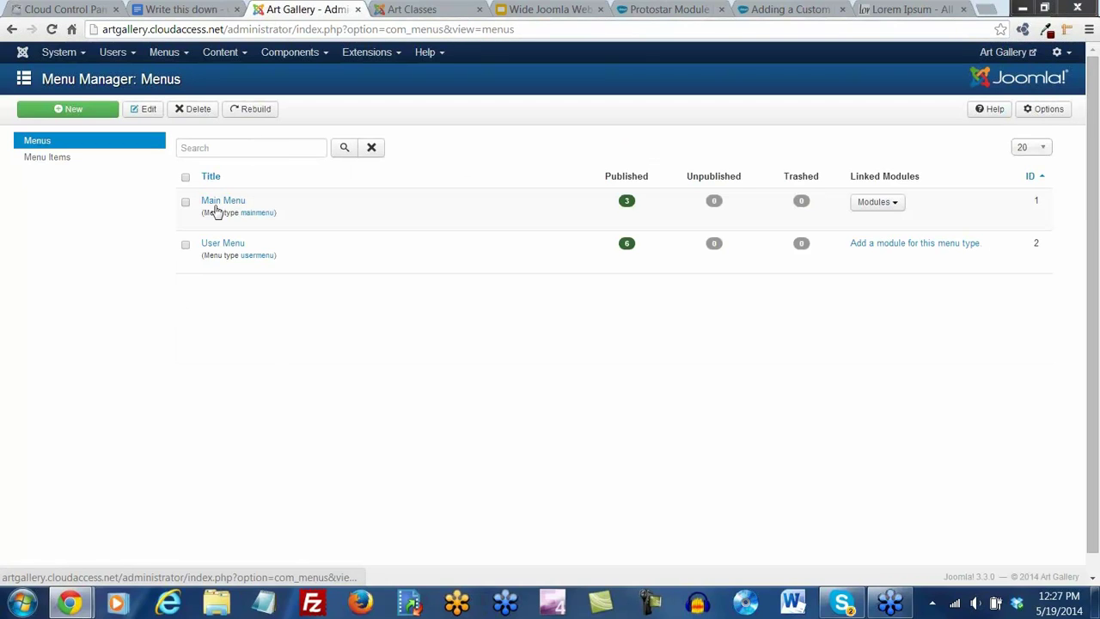
click(217, 203)
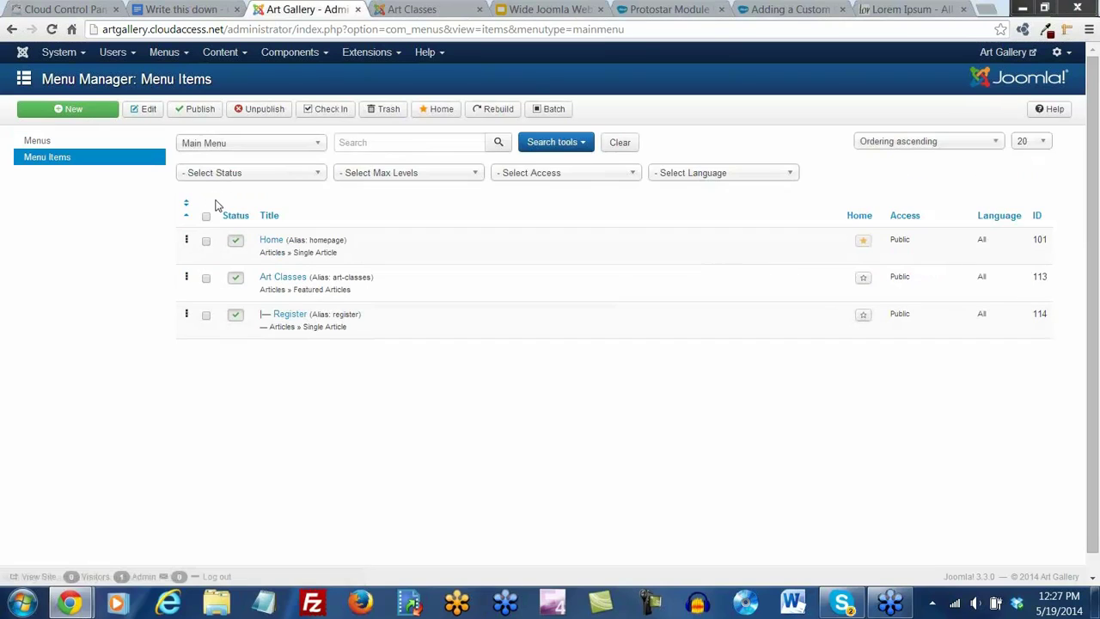
click(74, 111)
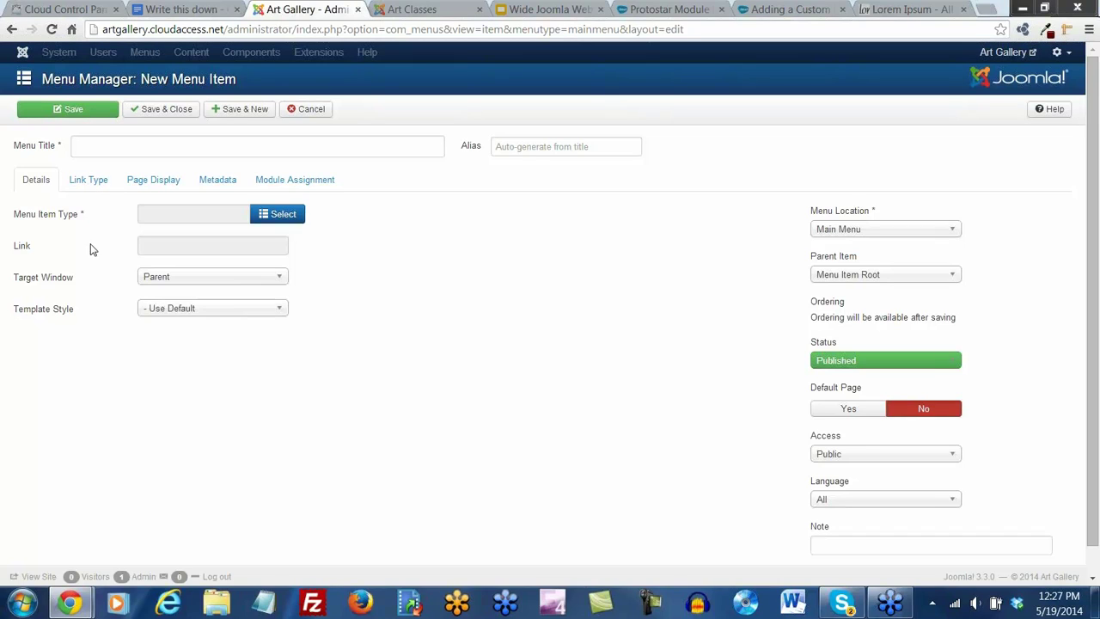
click(284, 215)
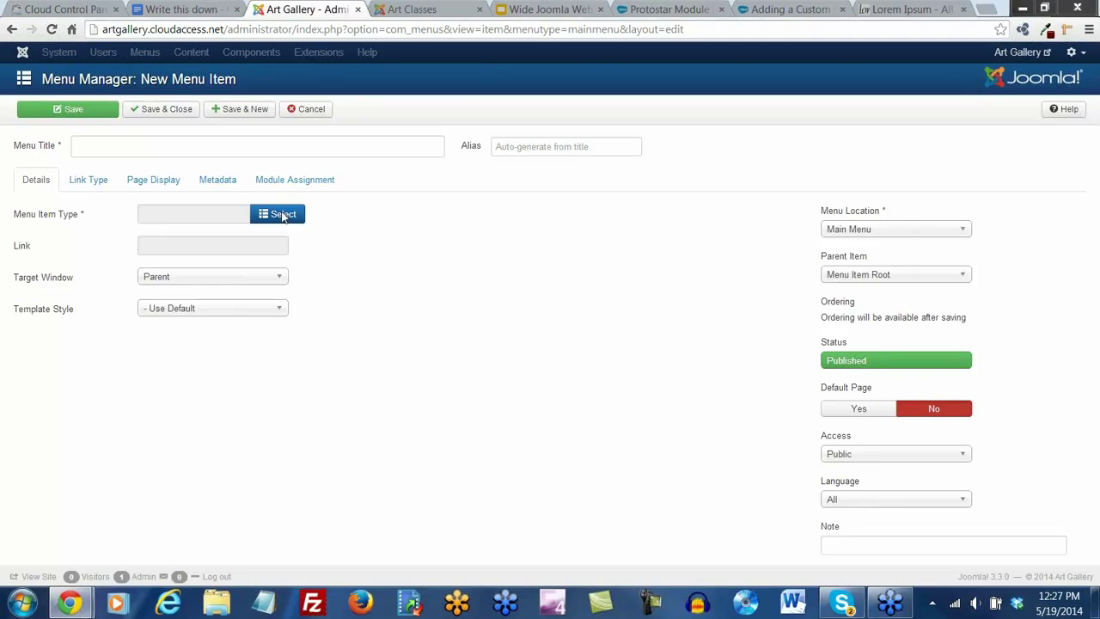
click(395, 175)
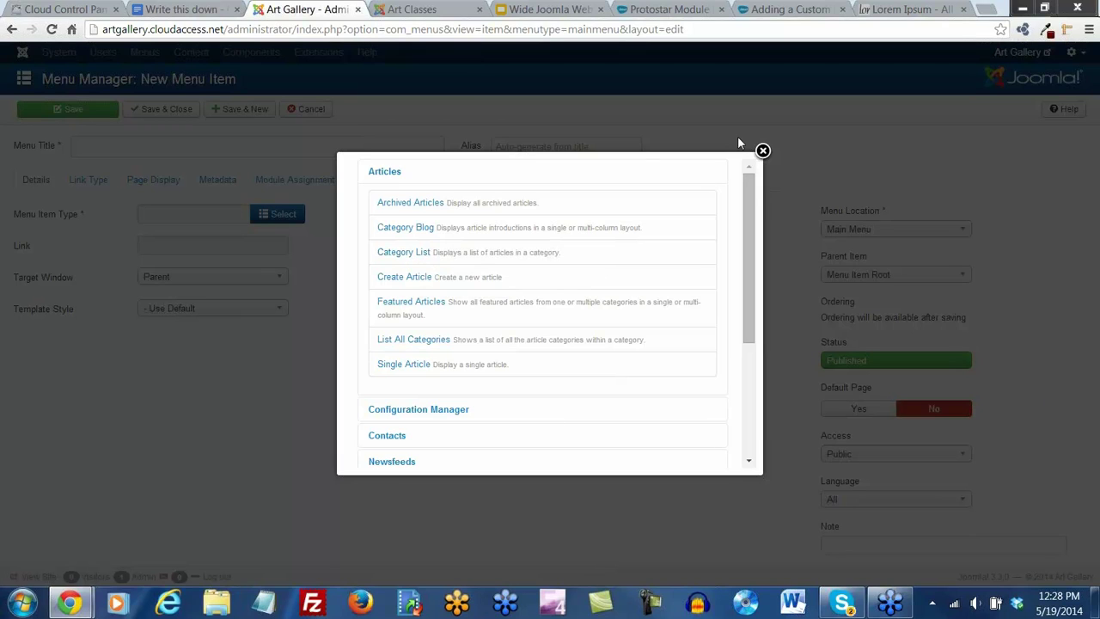
Discard the unsaved new Main Menu item and go back to the Article Manager
click(763, 152)
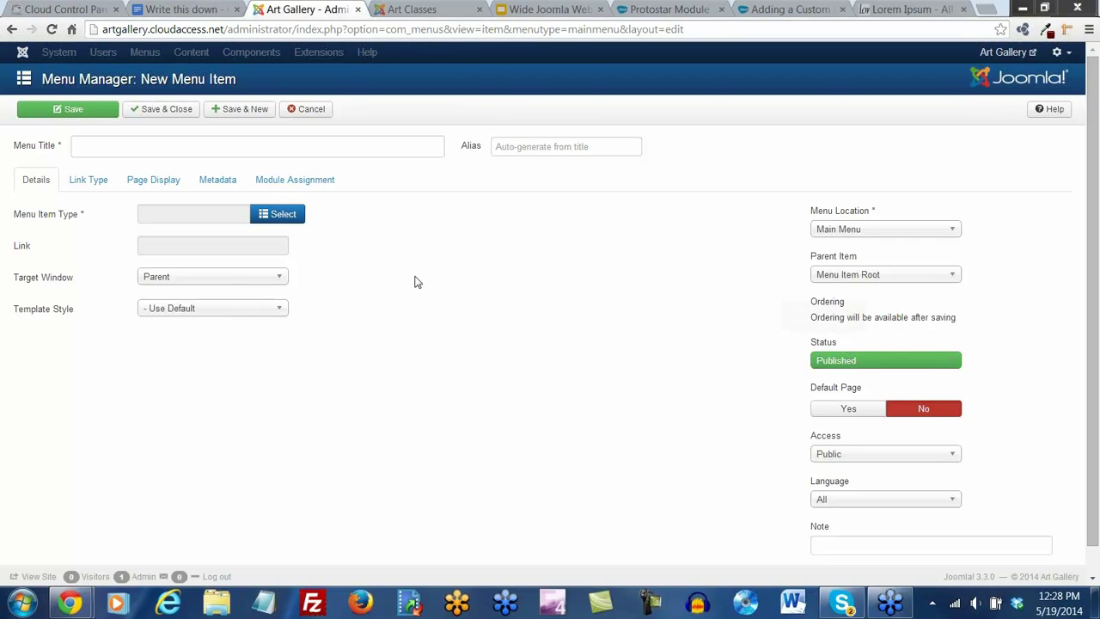
click(307, 110)
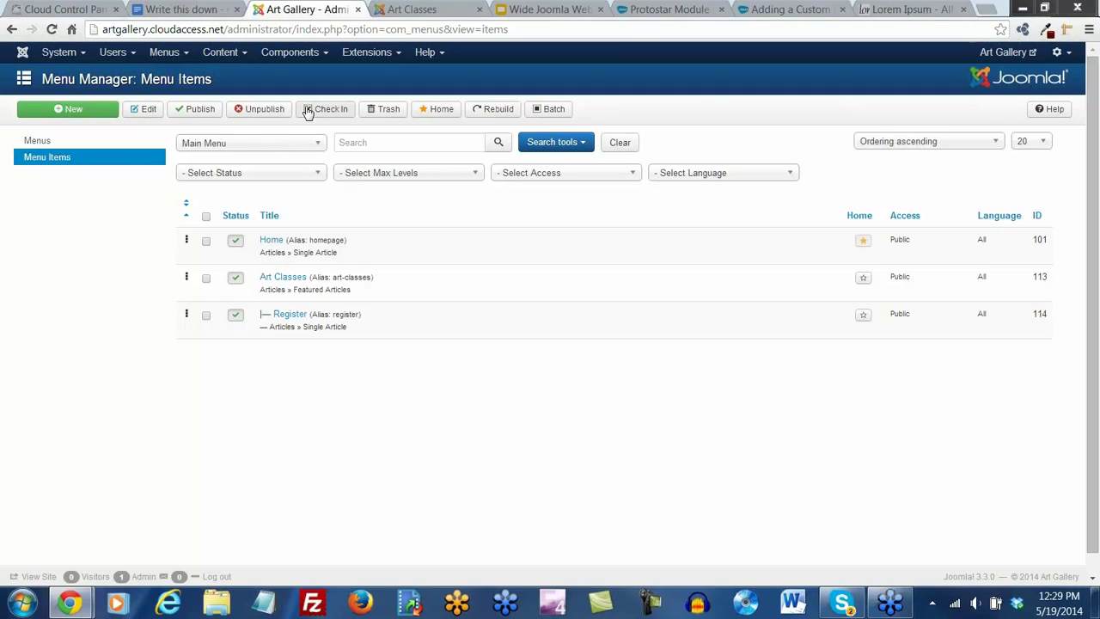
click(172, 53)
click(220, 54)
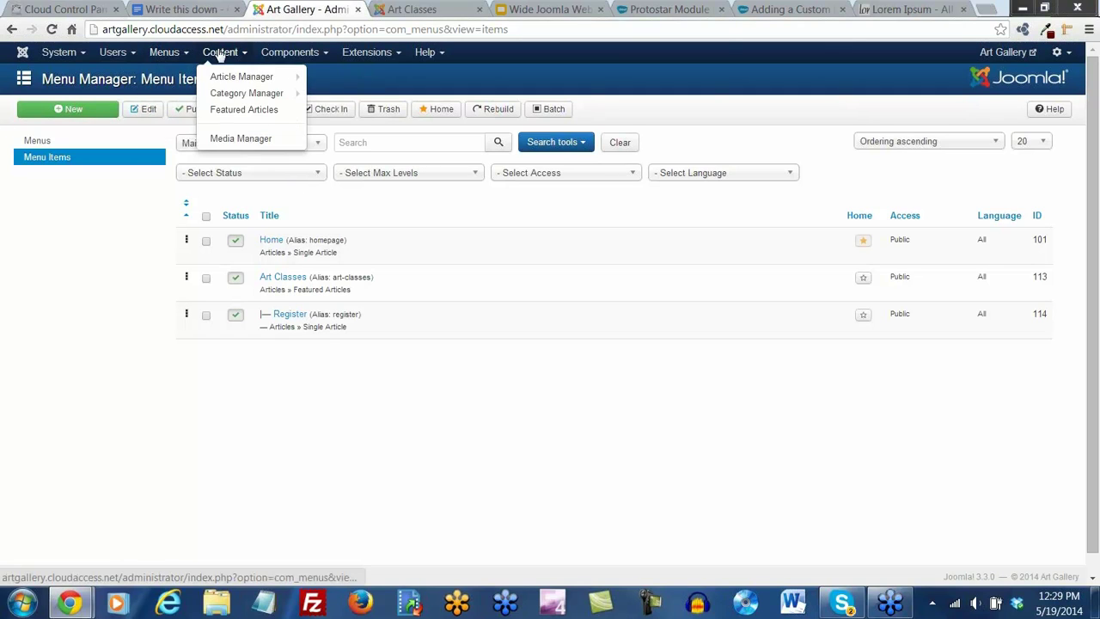
click(222, 76)
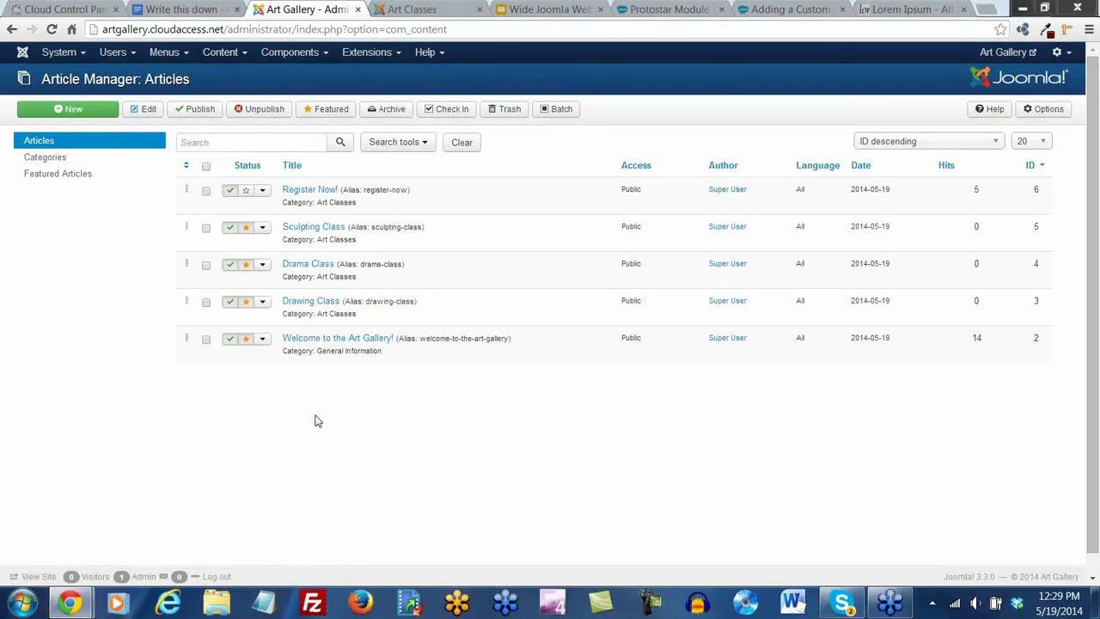
Save and close the Welcome to the Art Gallery! article, then unfeature it
click(331, 340)
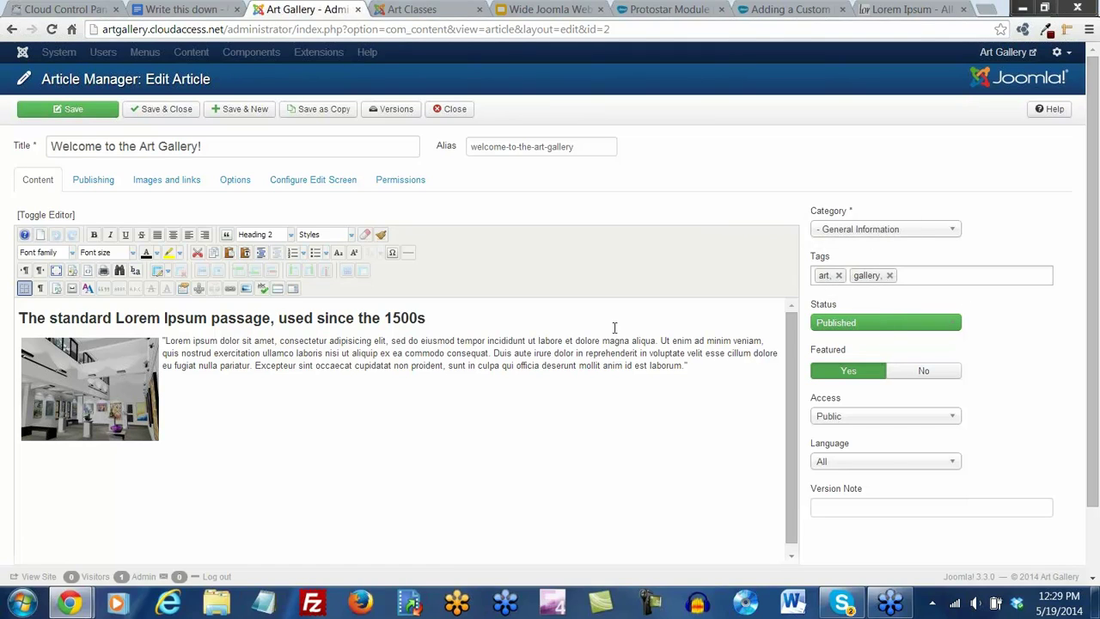
click(182, 114)
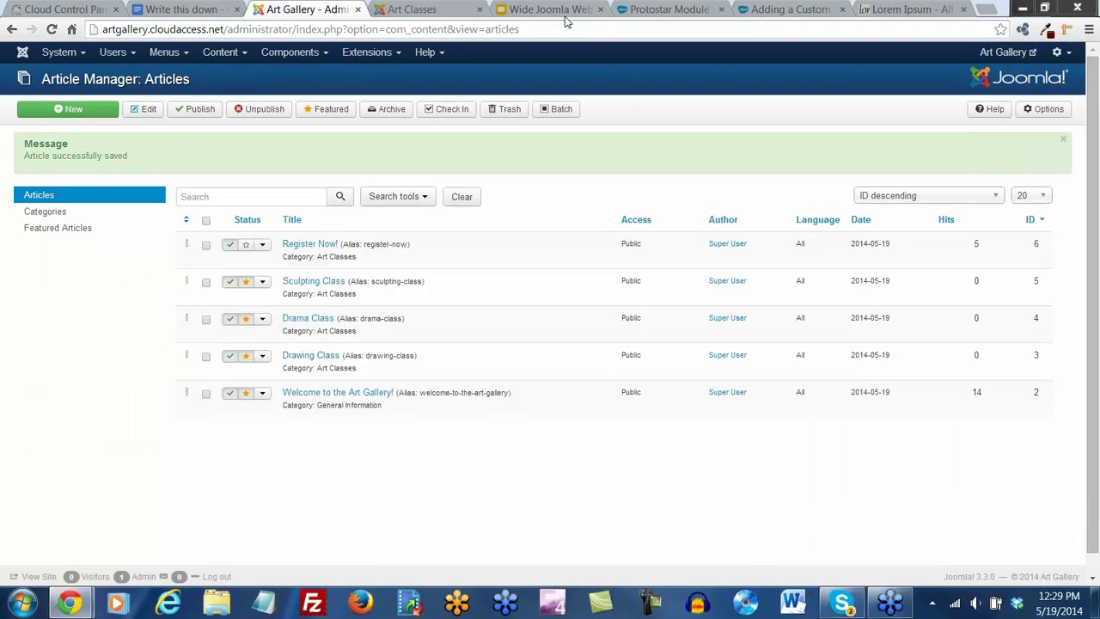
click(246, 397)
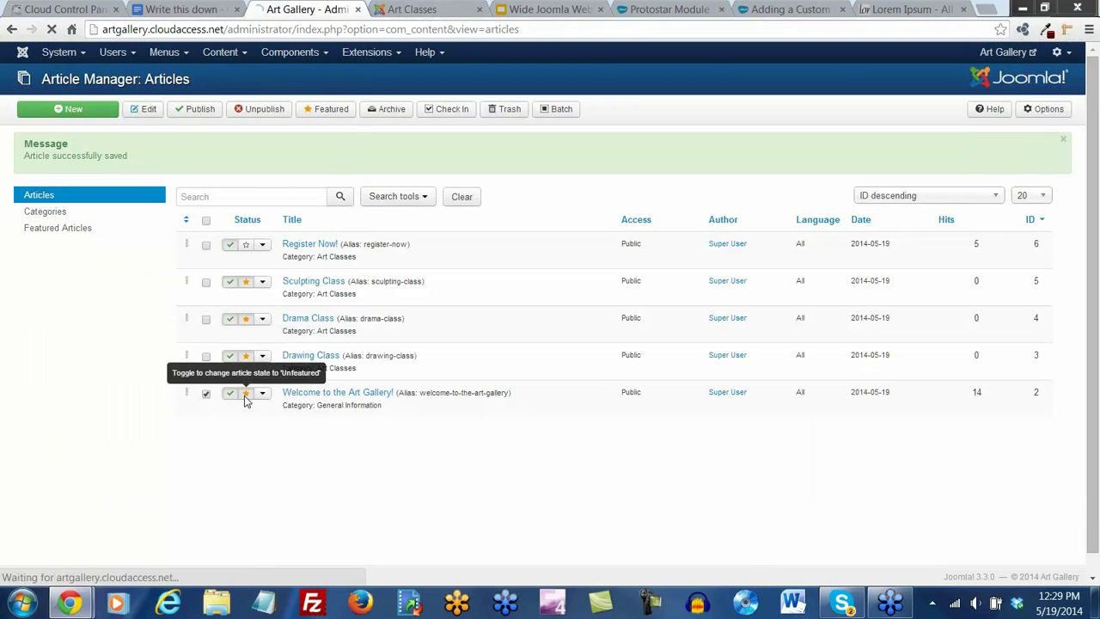
click(419, 12)
click(243, 219)
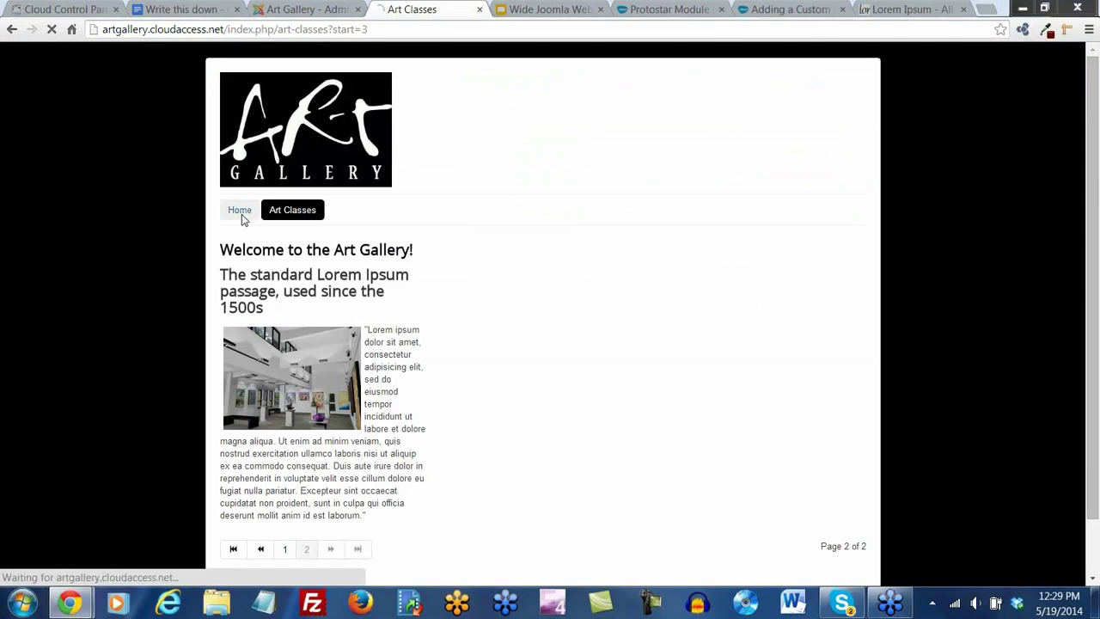
scroll(398, 344, down, 2)
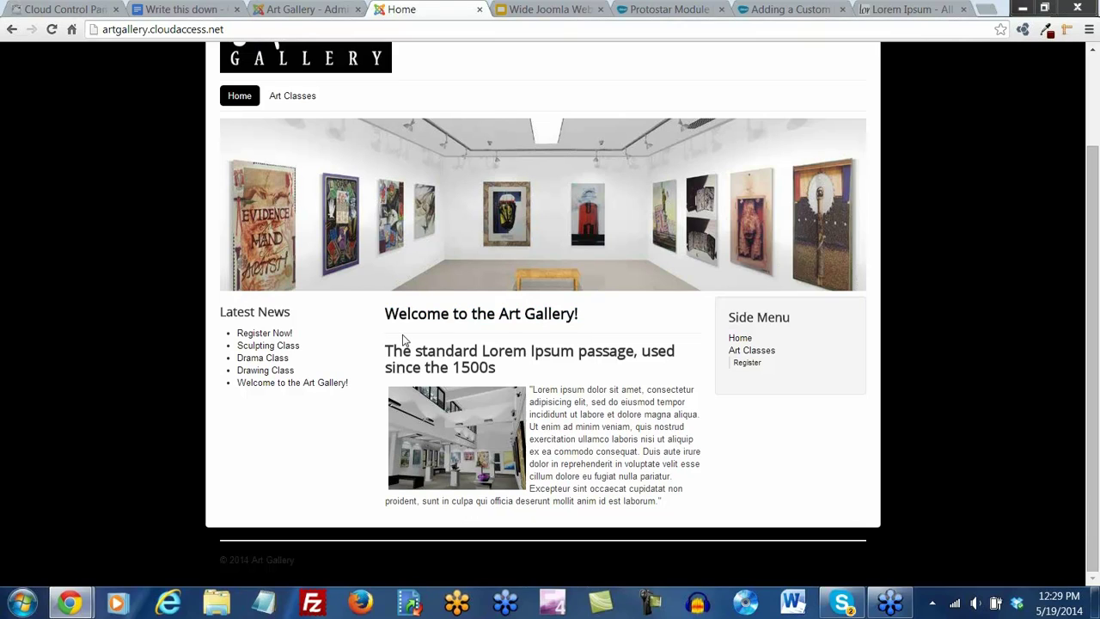
click(325, 8)
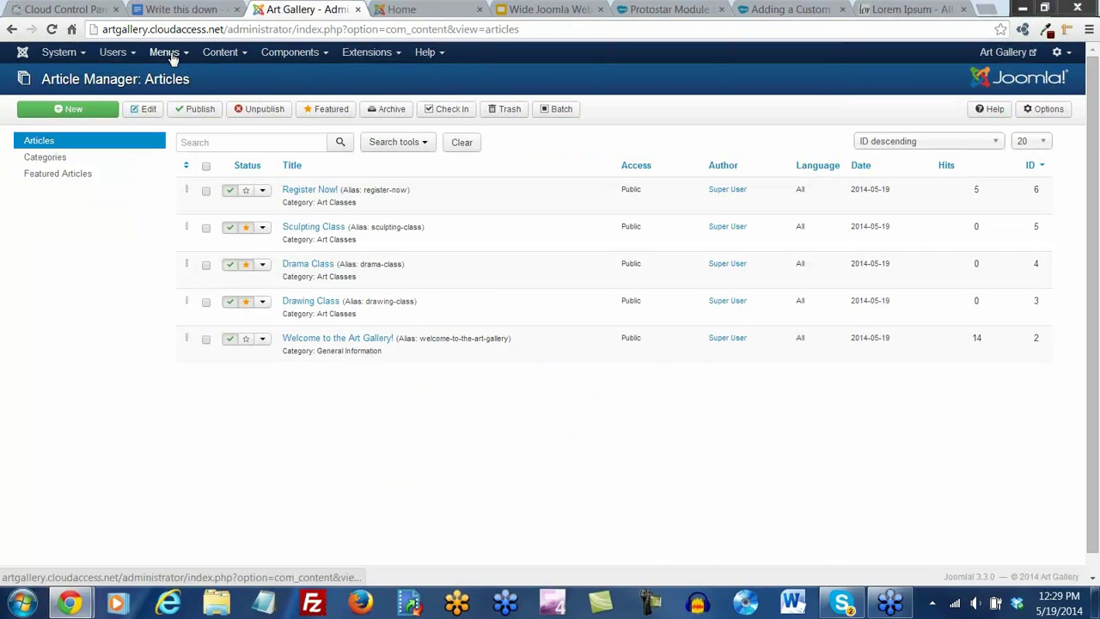
Open the Main Menu's Home item at its display Options
click(172, 54)
click(178, 104)
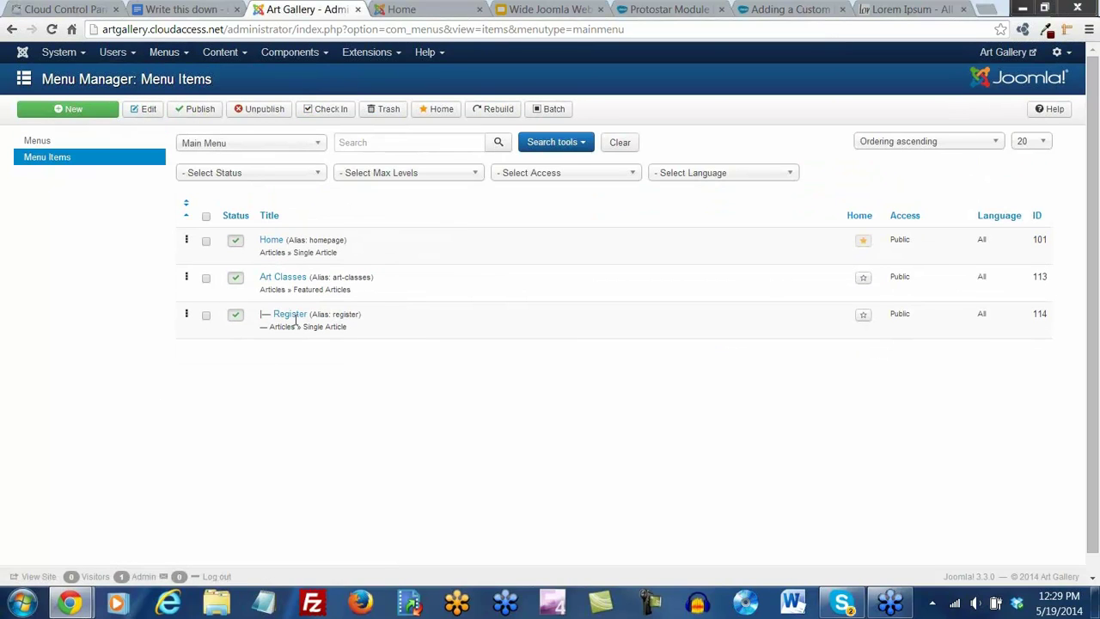
click(272, 241)
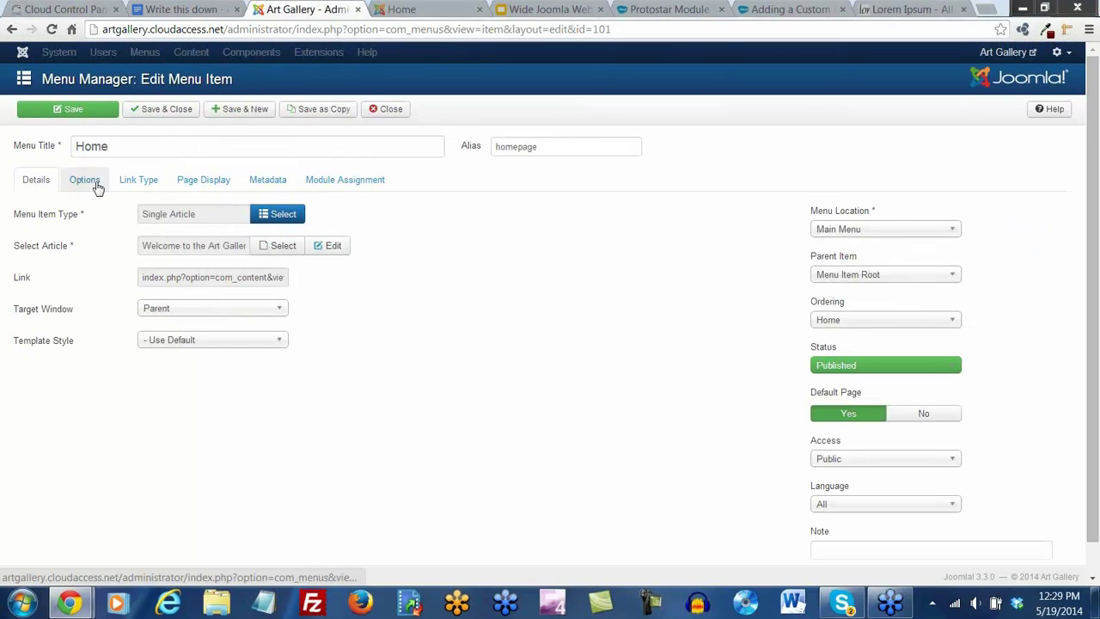
click(84, 180)
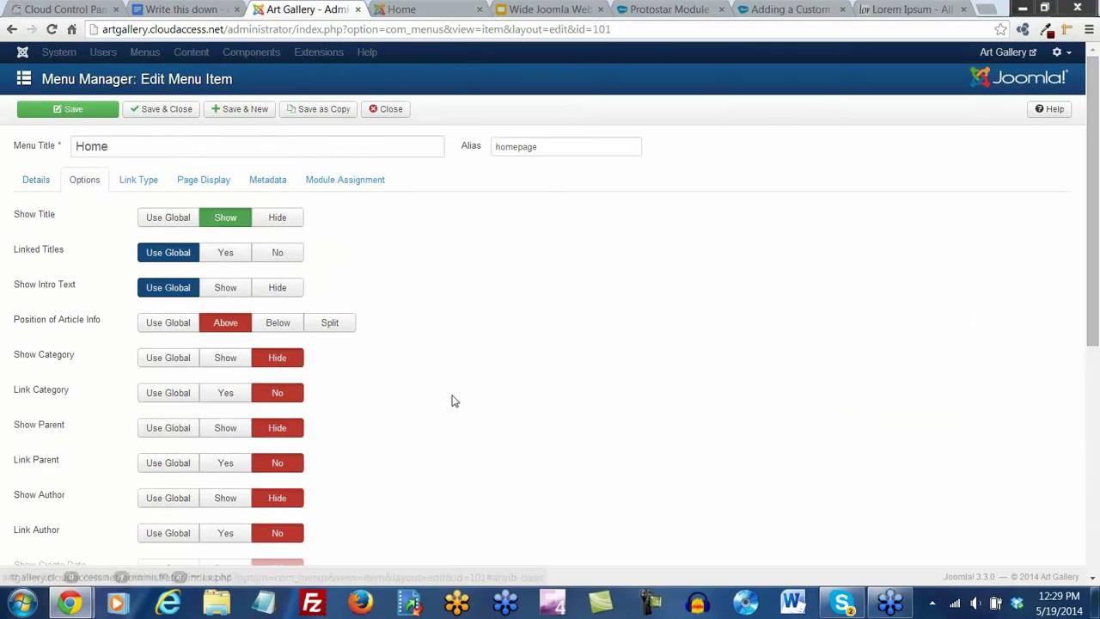
Set Show Category, Show Tags and Show Voting to Show, and save the Home item
scroll(453, 401, down, 1)
scroll(452, 401, down, 1)
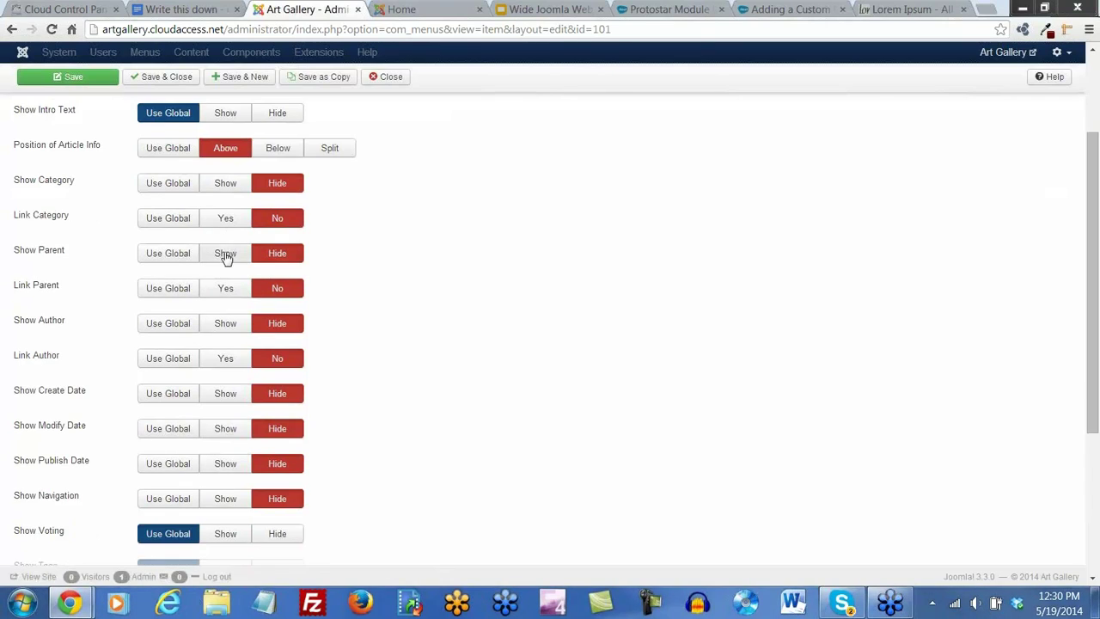
click(222, 184)
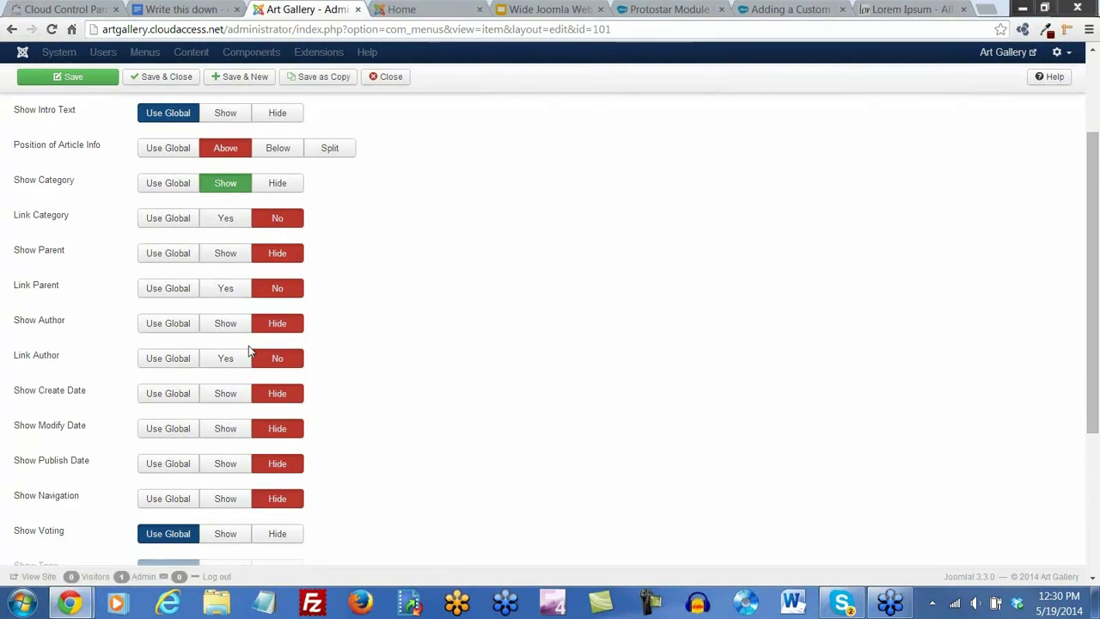
scroll(235, 371, down, 1)
scroll(234, 371, down, 1)
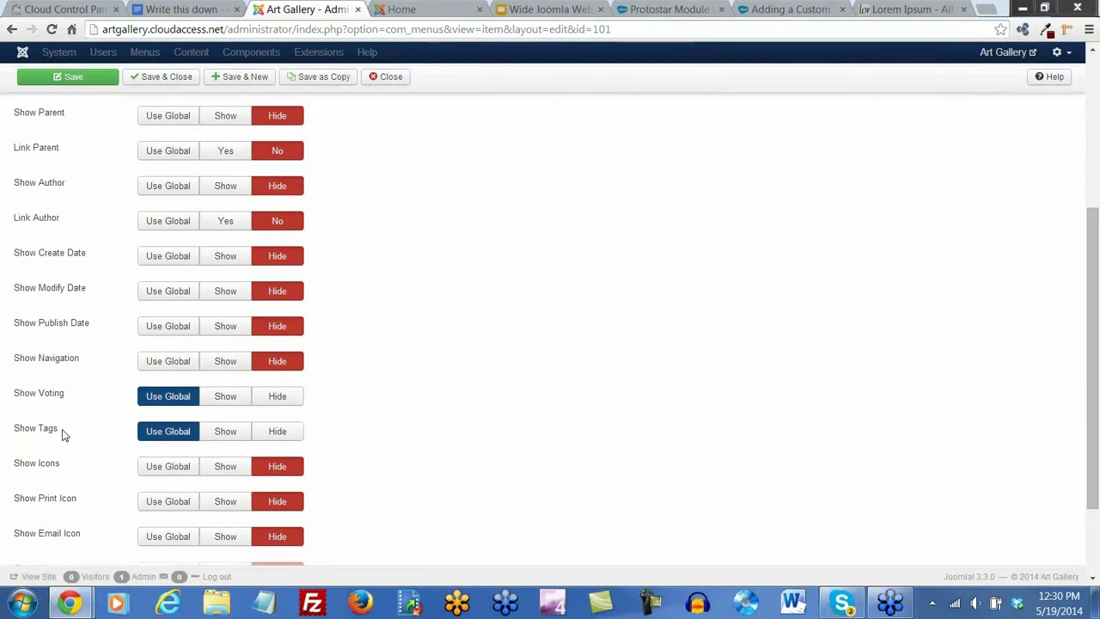
click(223, 440)
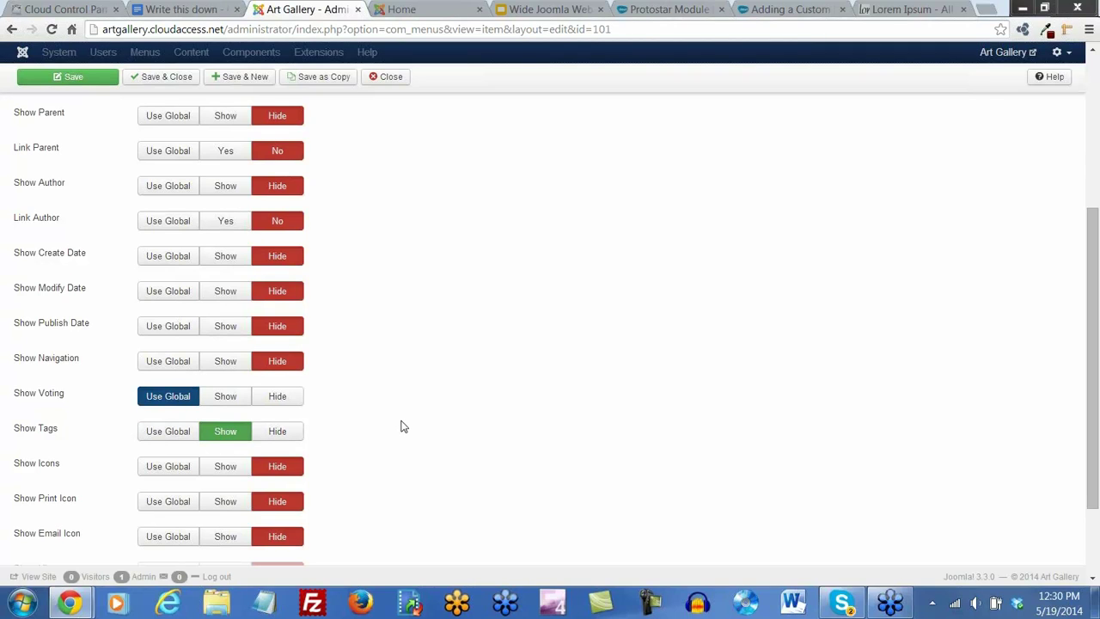
scroll(402, 426, down, 2)
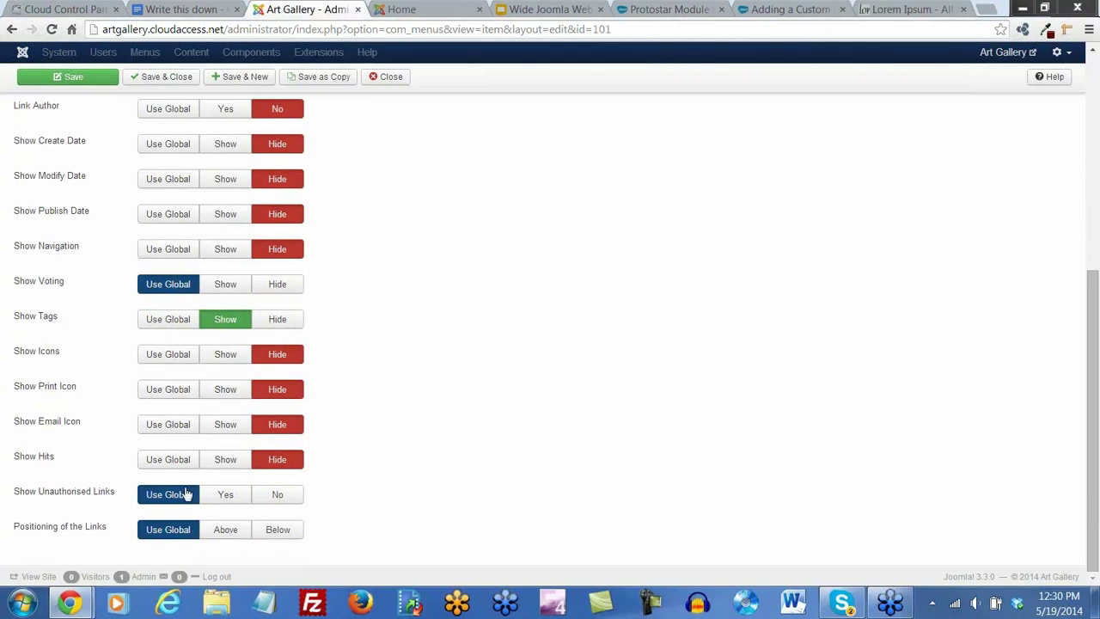
mouse_move(40, 462)
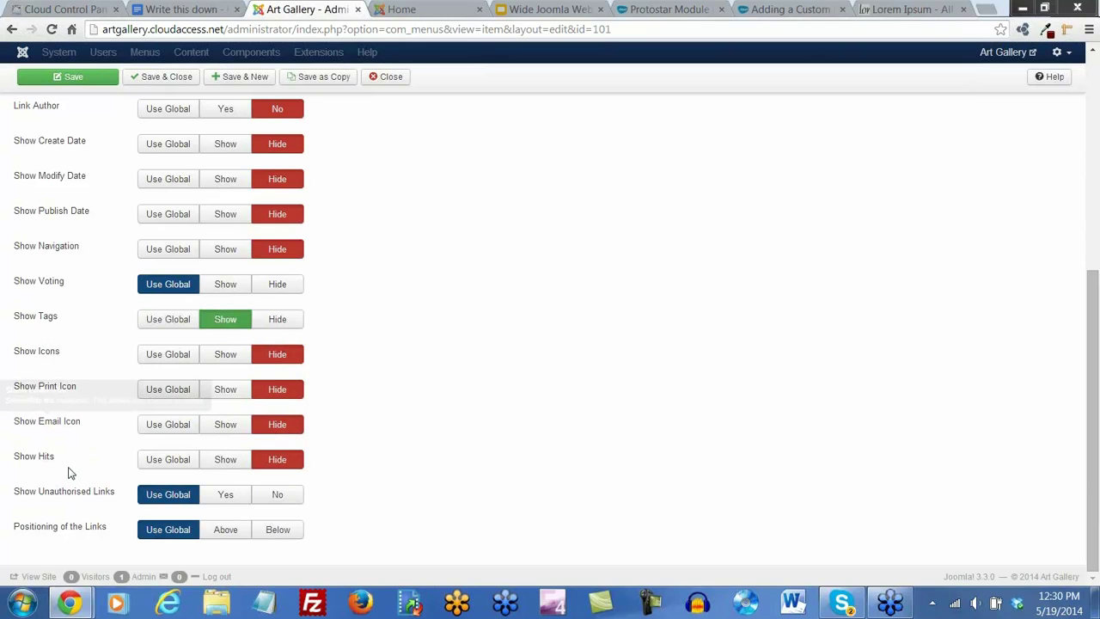
click(228, 290)
mouse_move(45, 292)
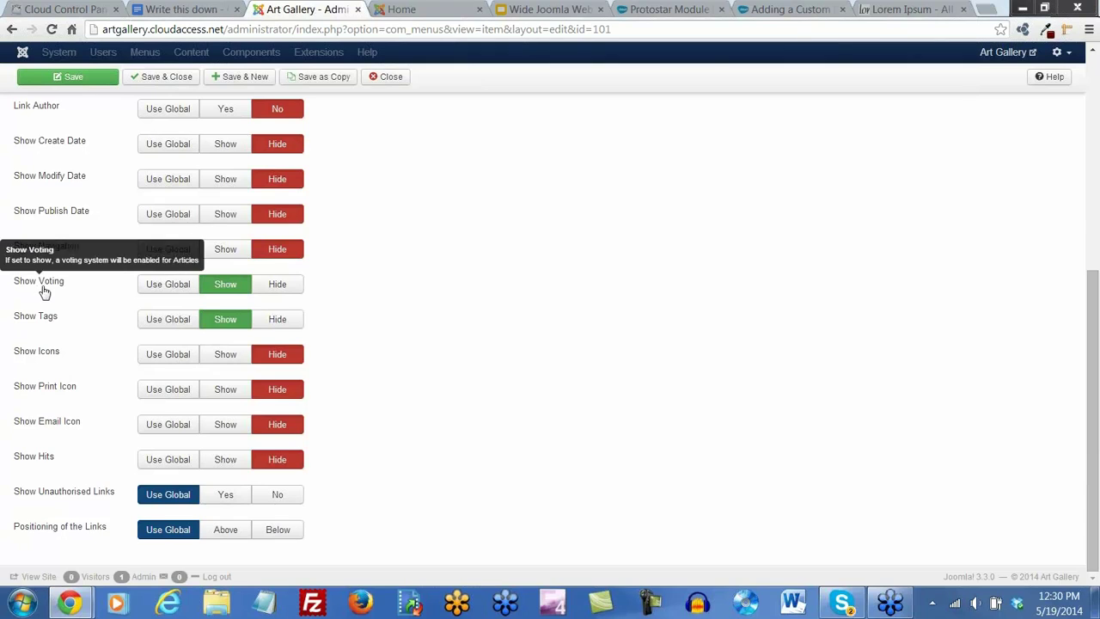
click(84, 79)
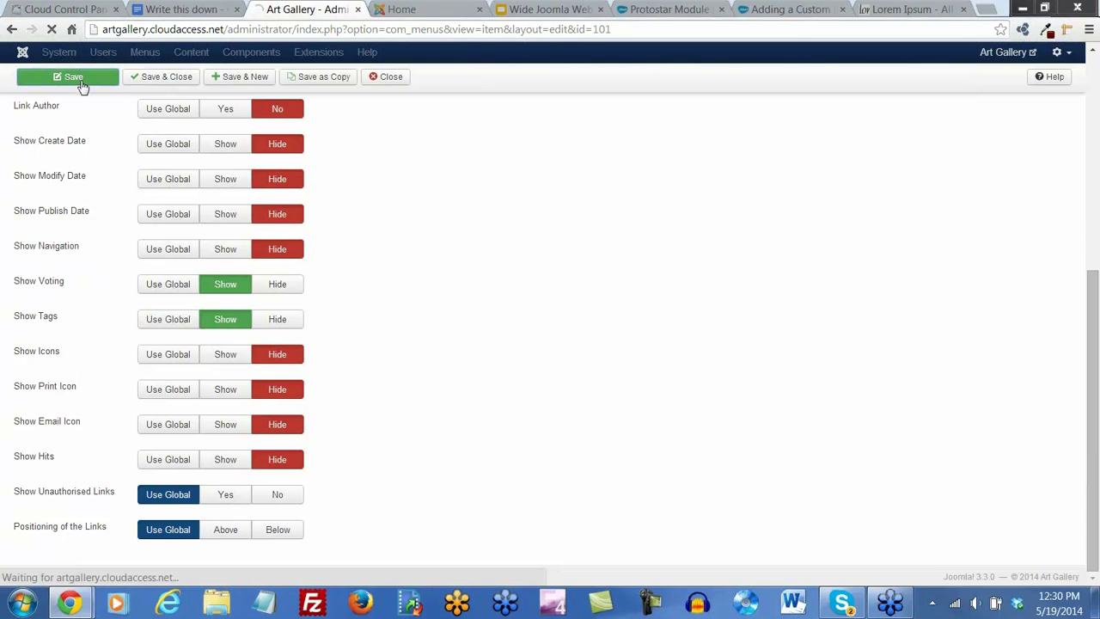
Reload the front page and open the Sculpting Class article from Latest News
click(400, 10)
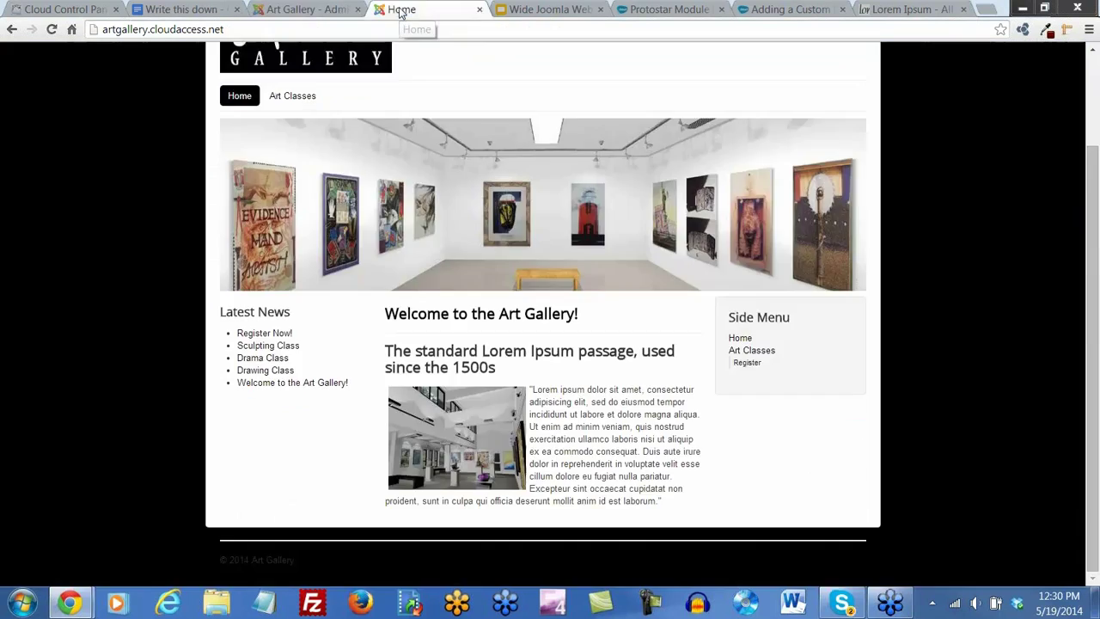
click(51, 30)
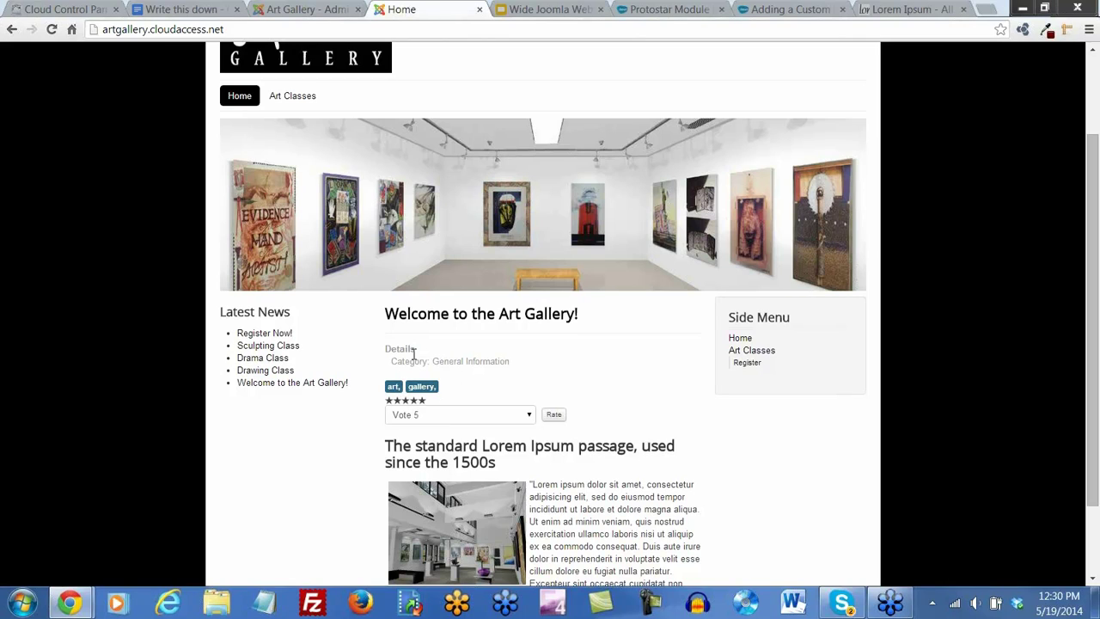
click(269, 346)
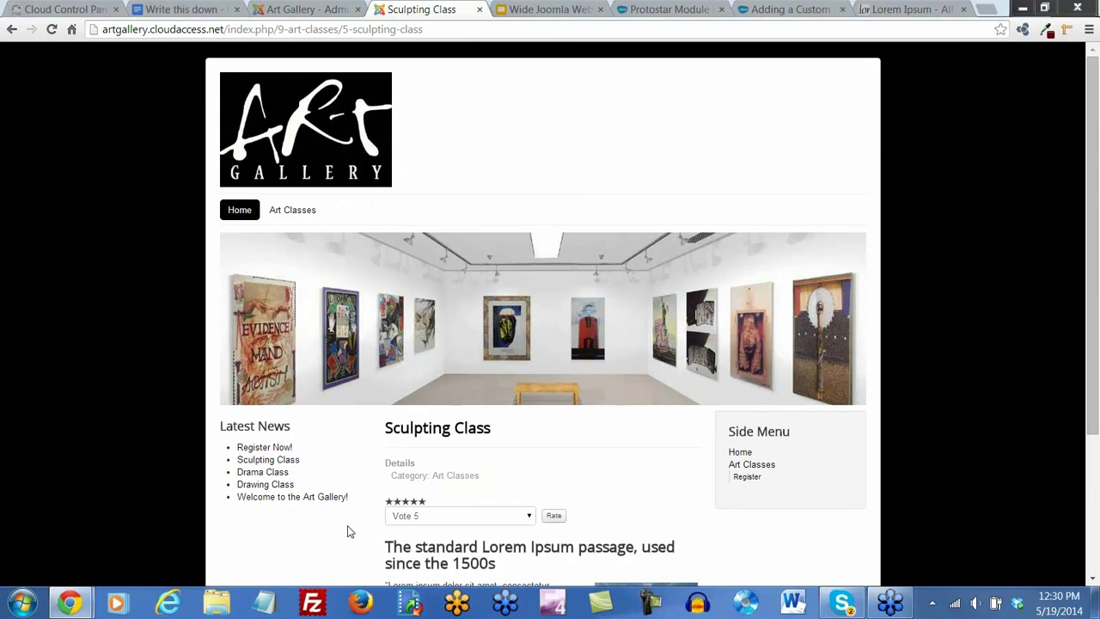
scroll(348, 526, down, 3)
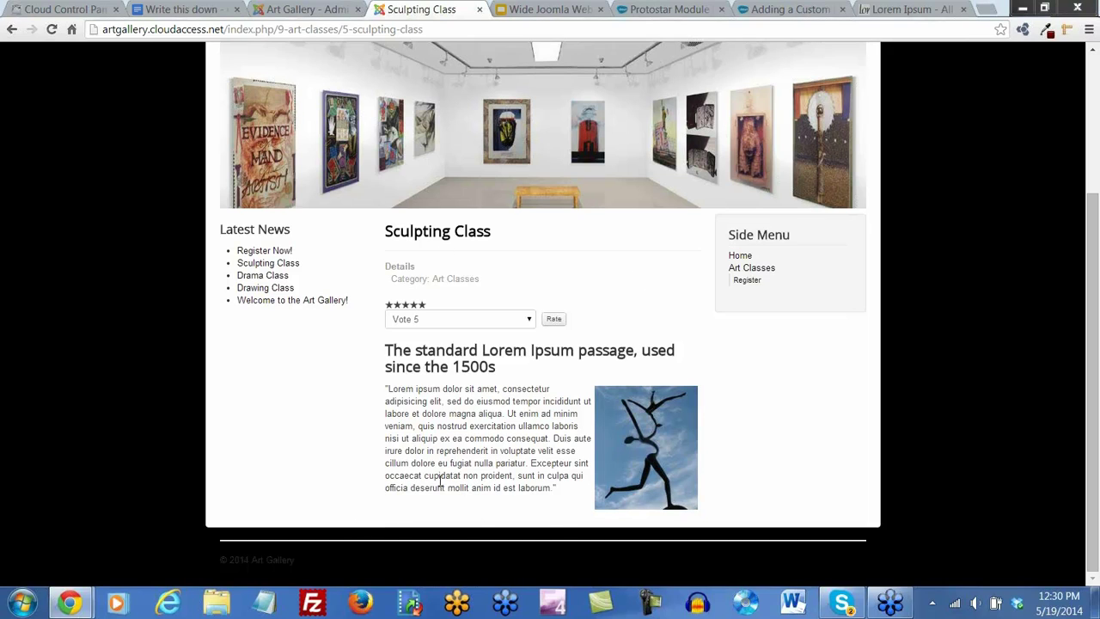
scroll(439, 473, up, 2)
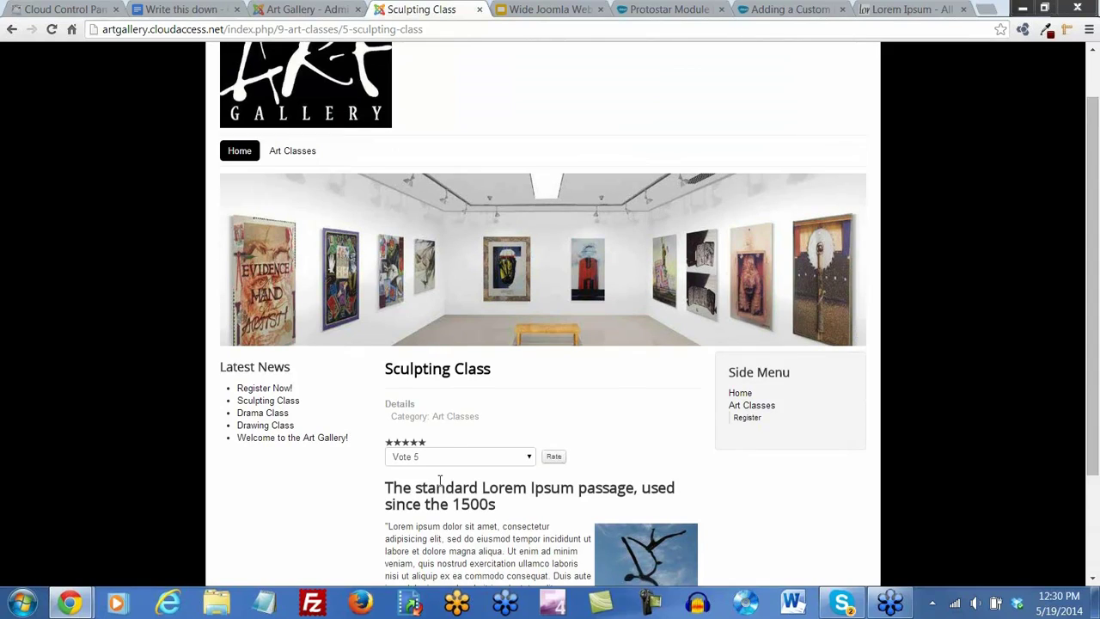
Reopen Sculpting Class via the Art Classes page and again from the home page
click(301, 153)
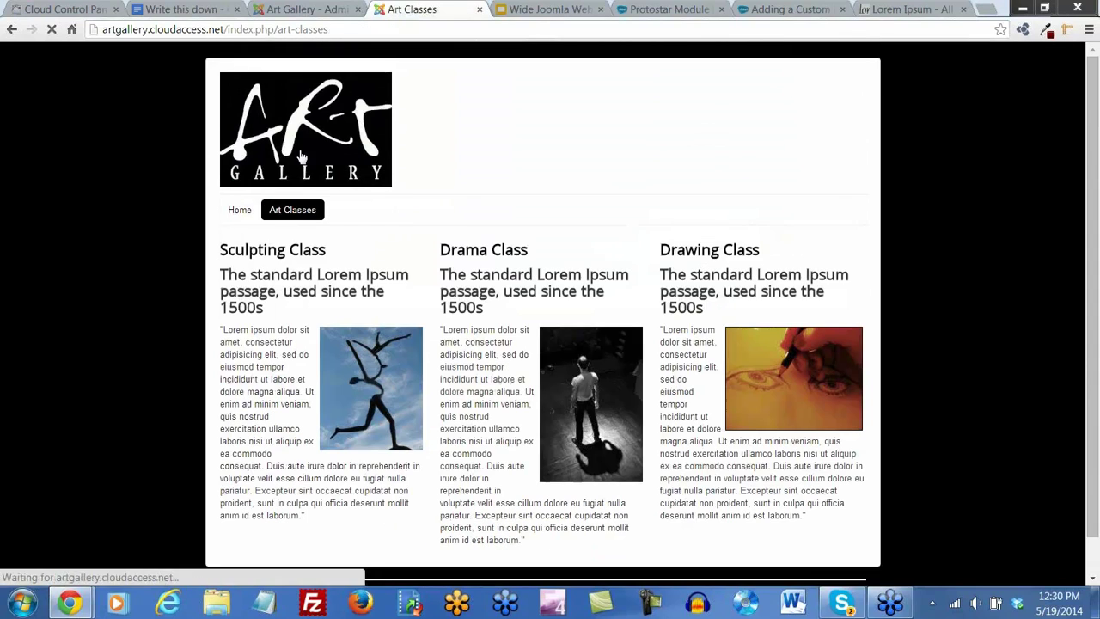
click(275, 255)
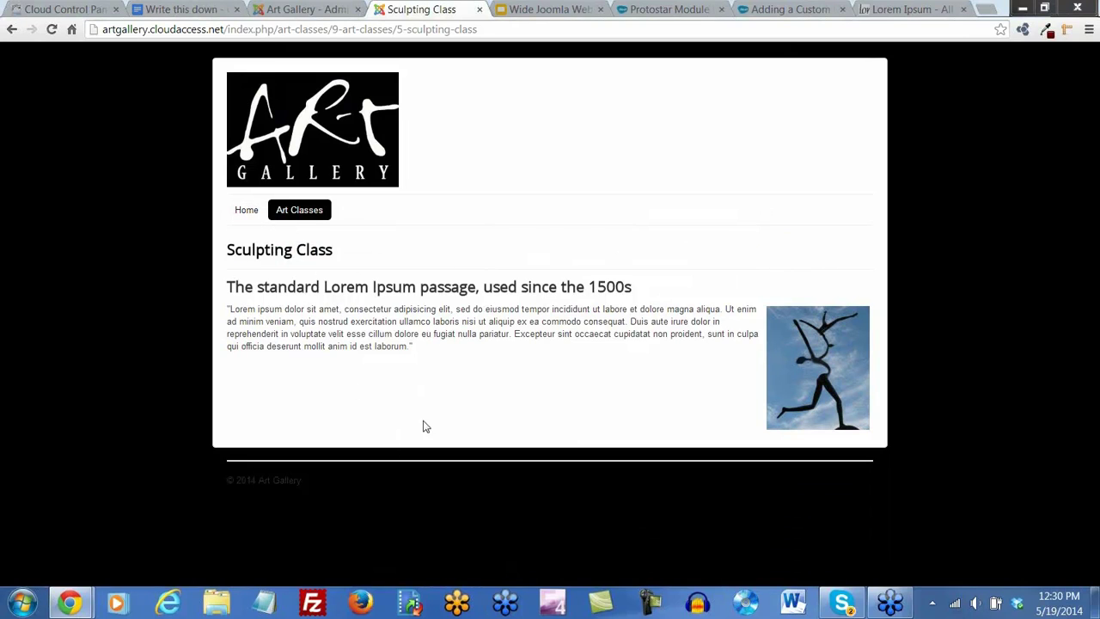
click(243, 213)
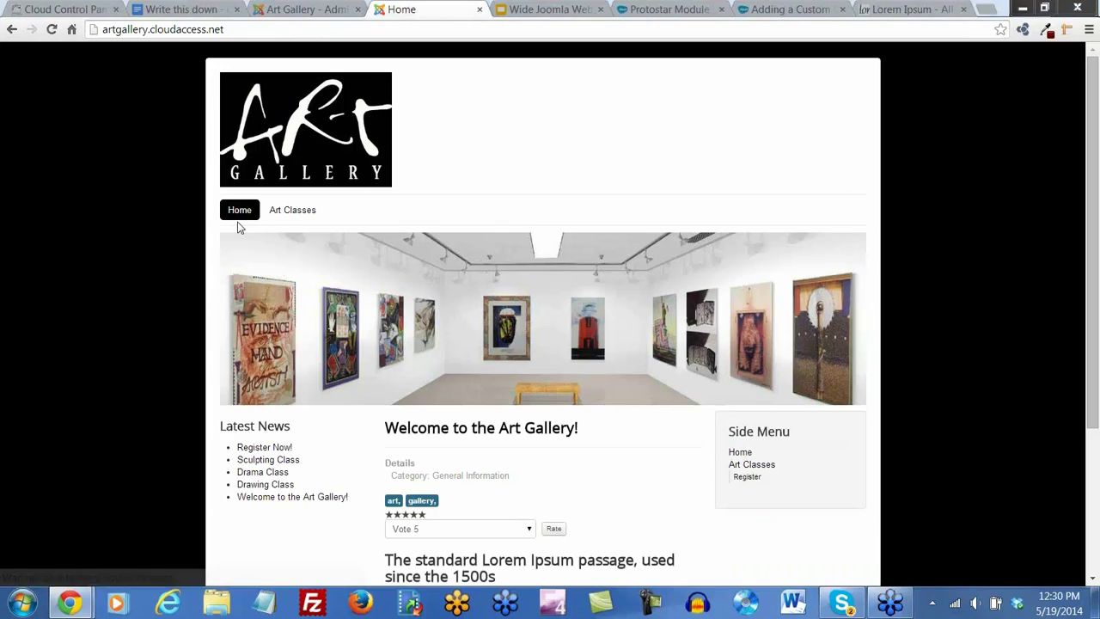
scroll(260, 434, down, 1)
scroll(261, 447, down, 2)
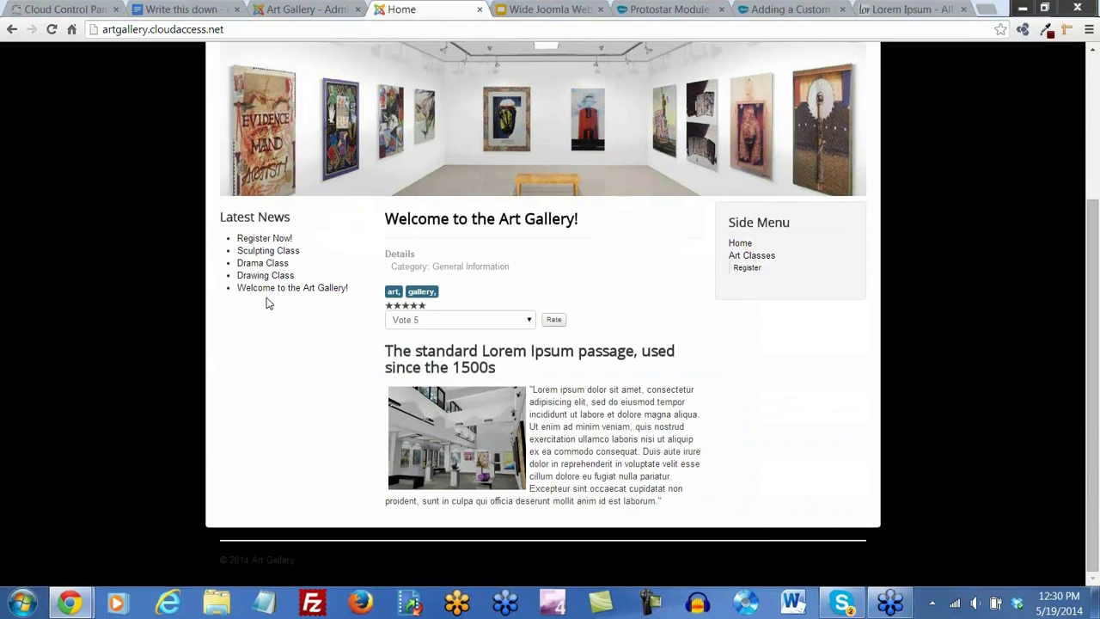
click(262, 252)
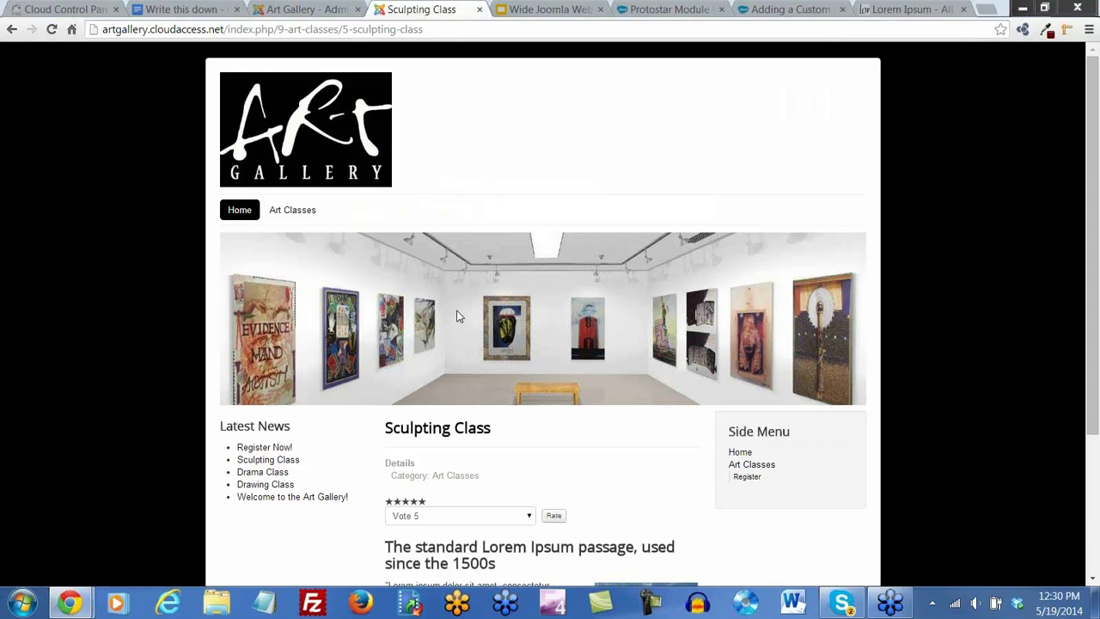
scroll(575, 444, down, 1)
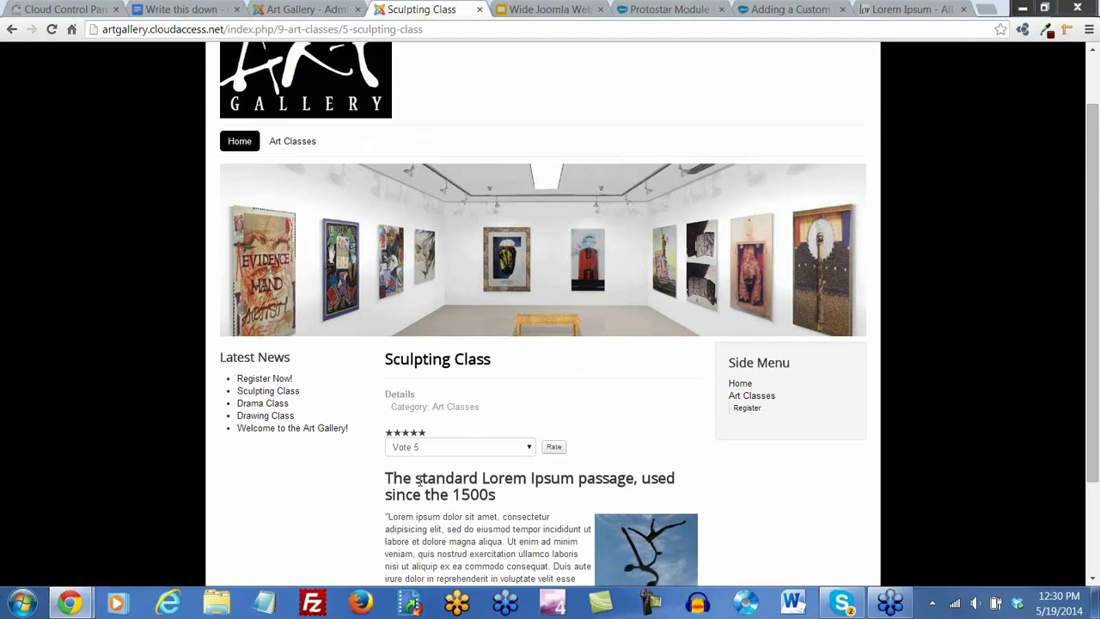
scroll(533, 437, down, 1)
scroll(519, 471, up, 1)
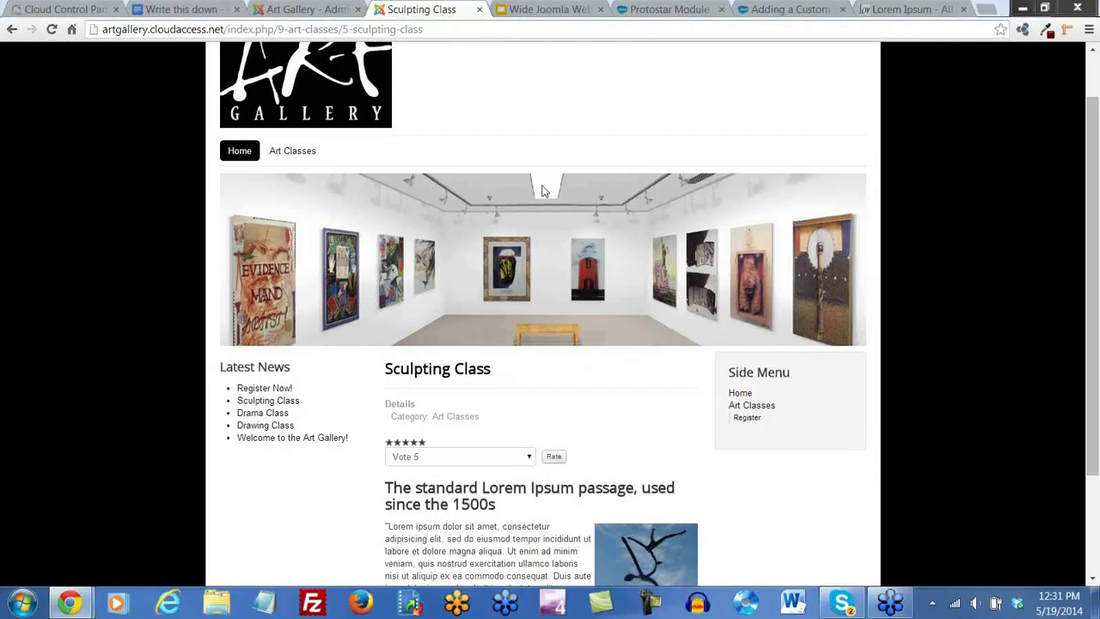
Go to the home page, then open Register from the Art Classes dropdown
click(239, 151)
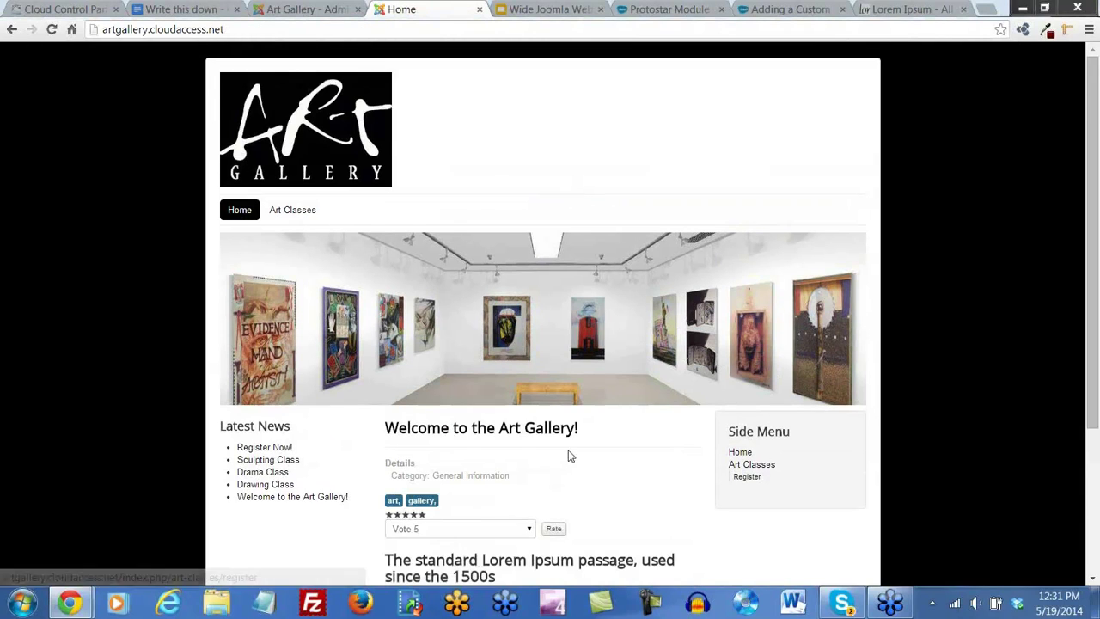
scroll(575, 454, down, 2)
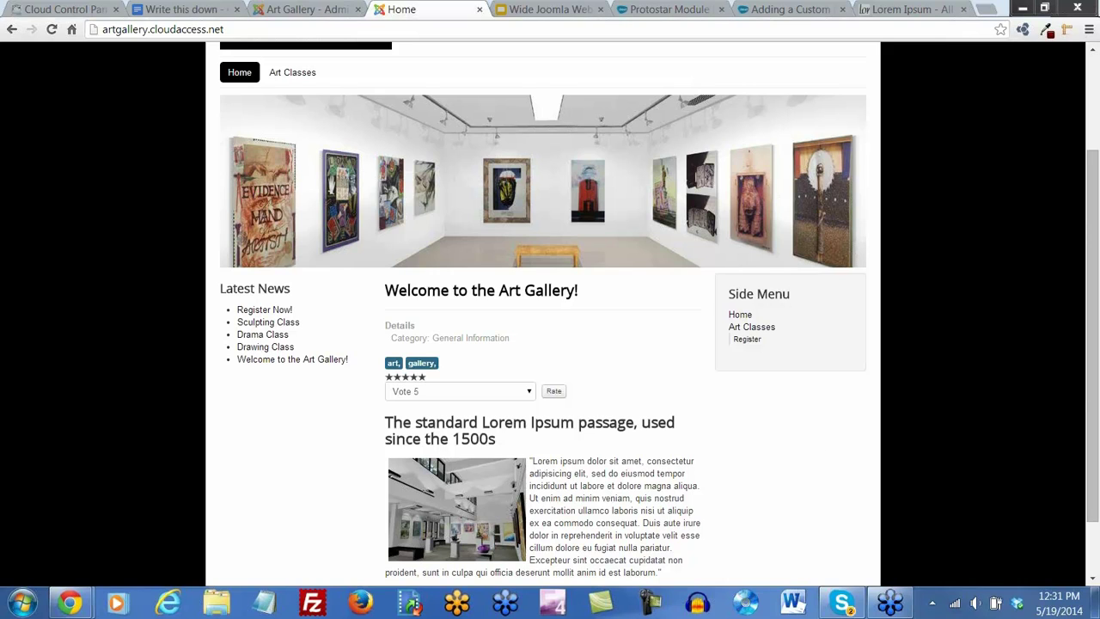
scroll(291, 484, up, 3)
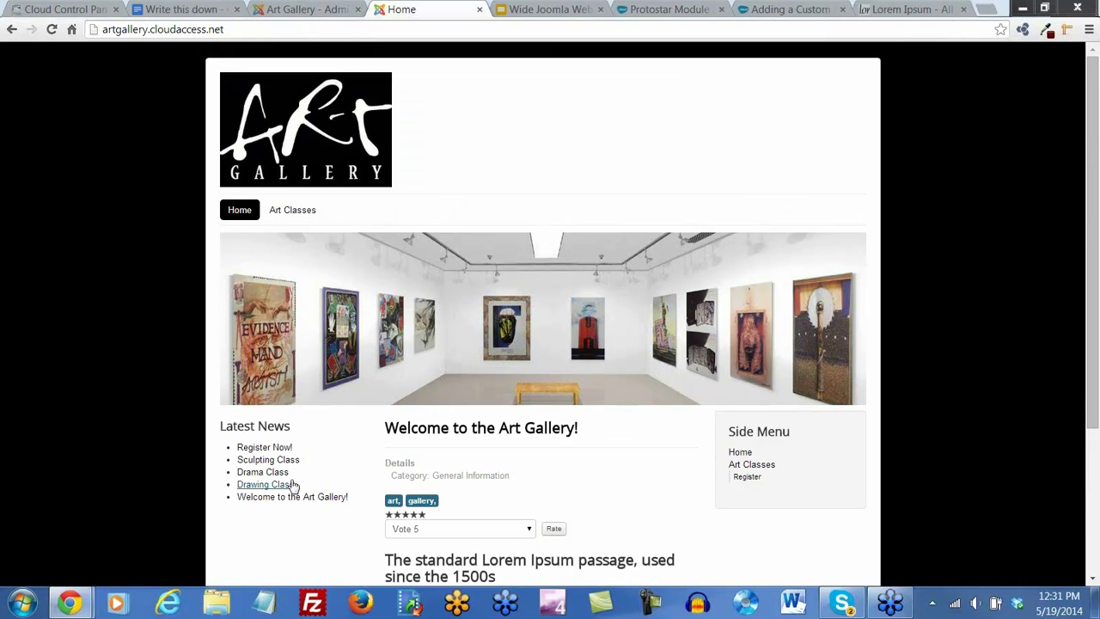
mouse_move(290, 213)
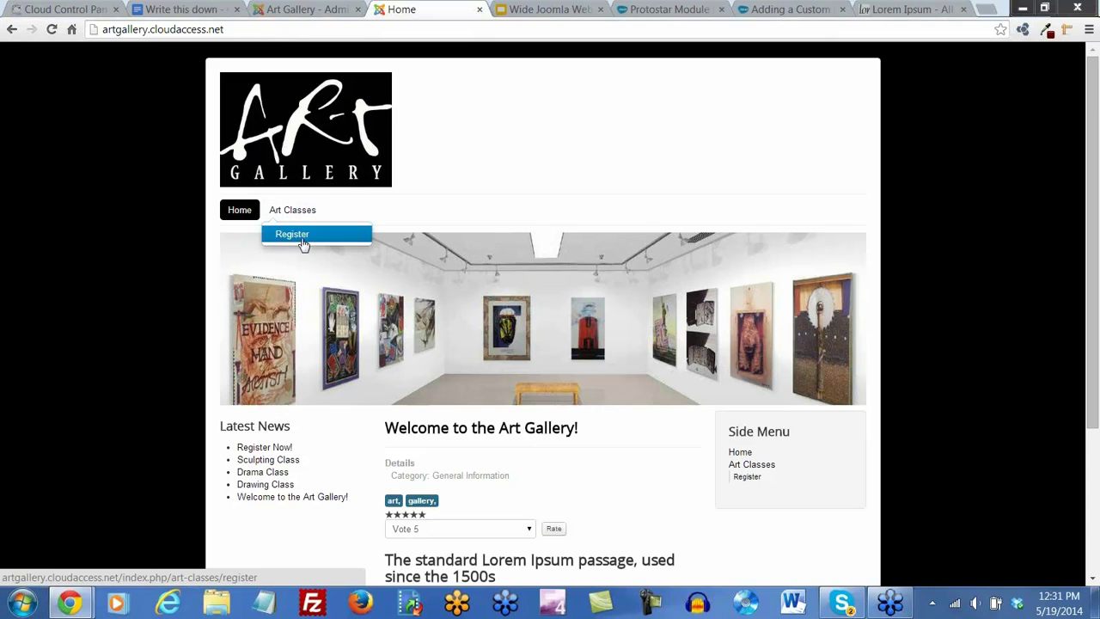
click(297, 242)
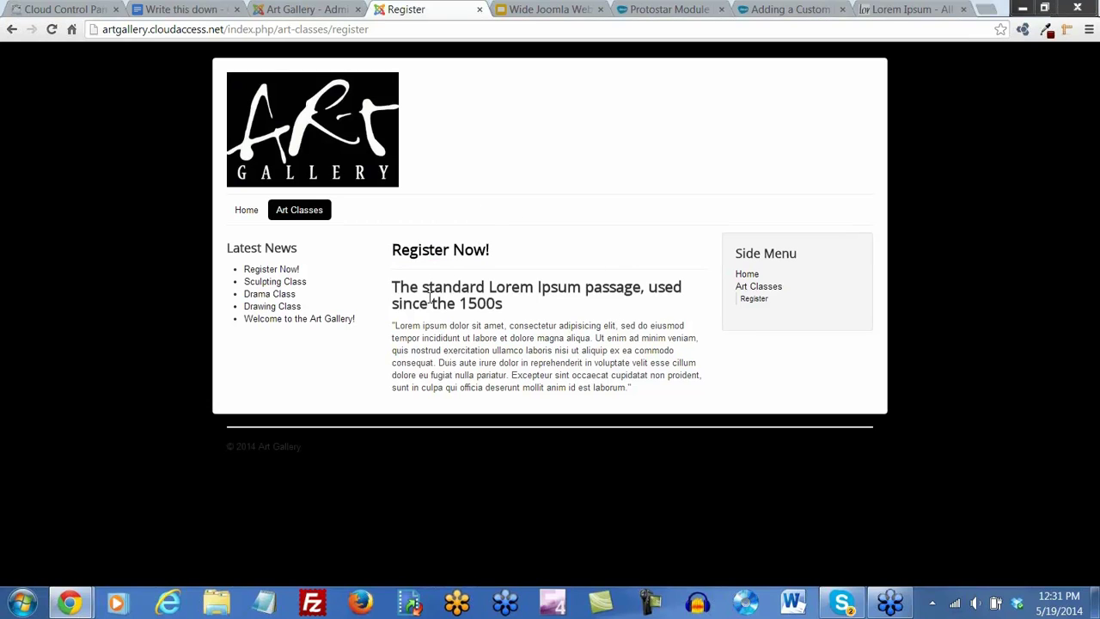
click(303, 9)
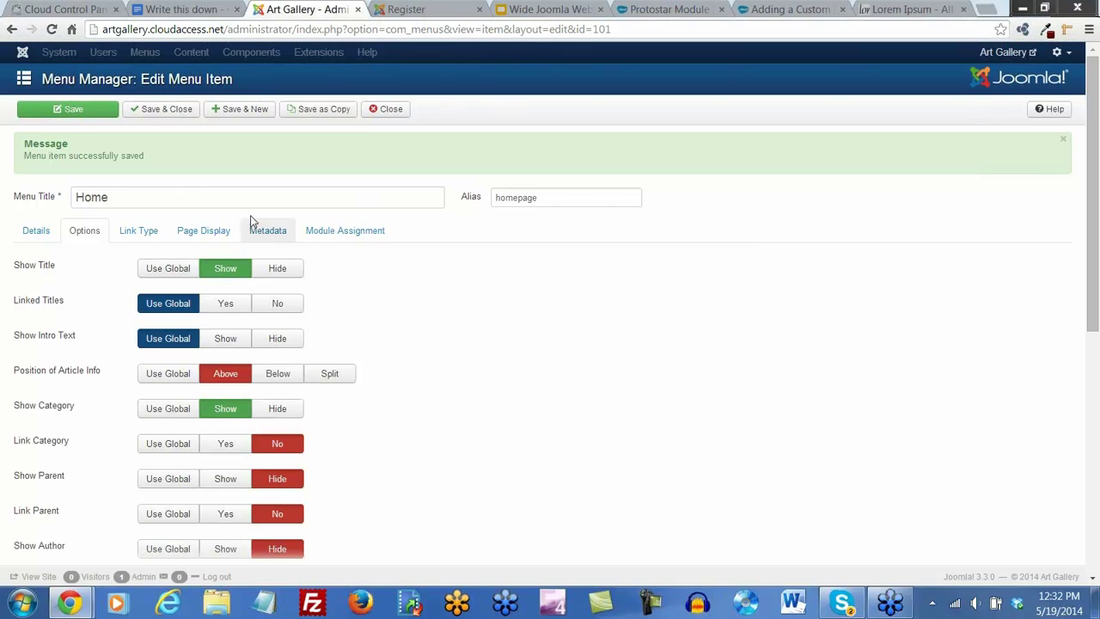
Hide the Home item's category and voting again, then save and close it
scroll(340, 359, down, 1)
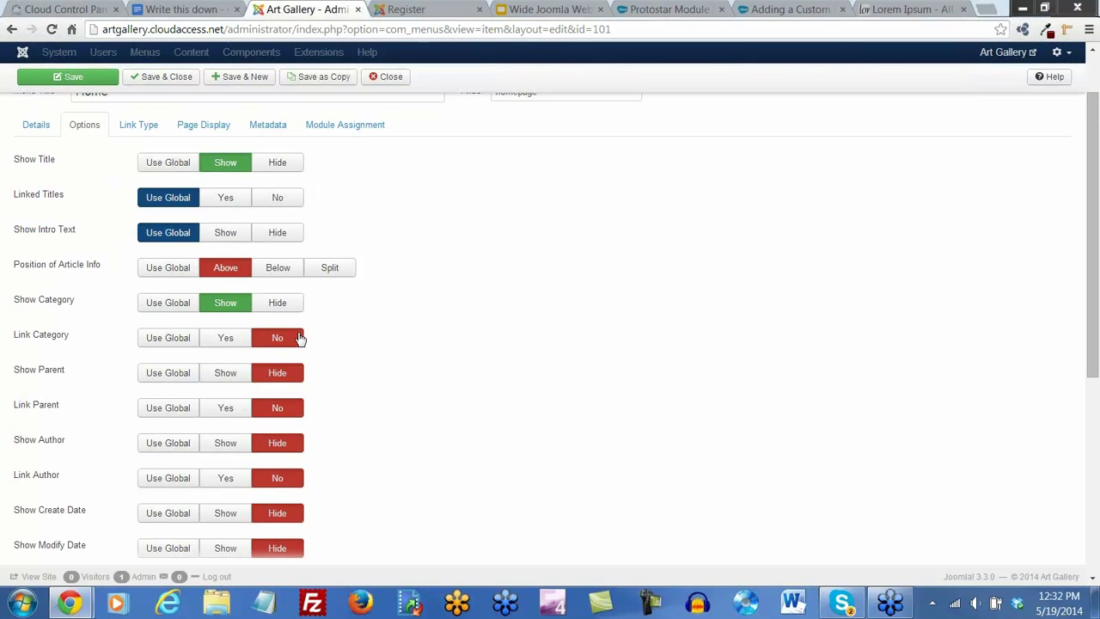
click(294, 308)
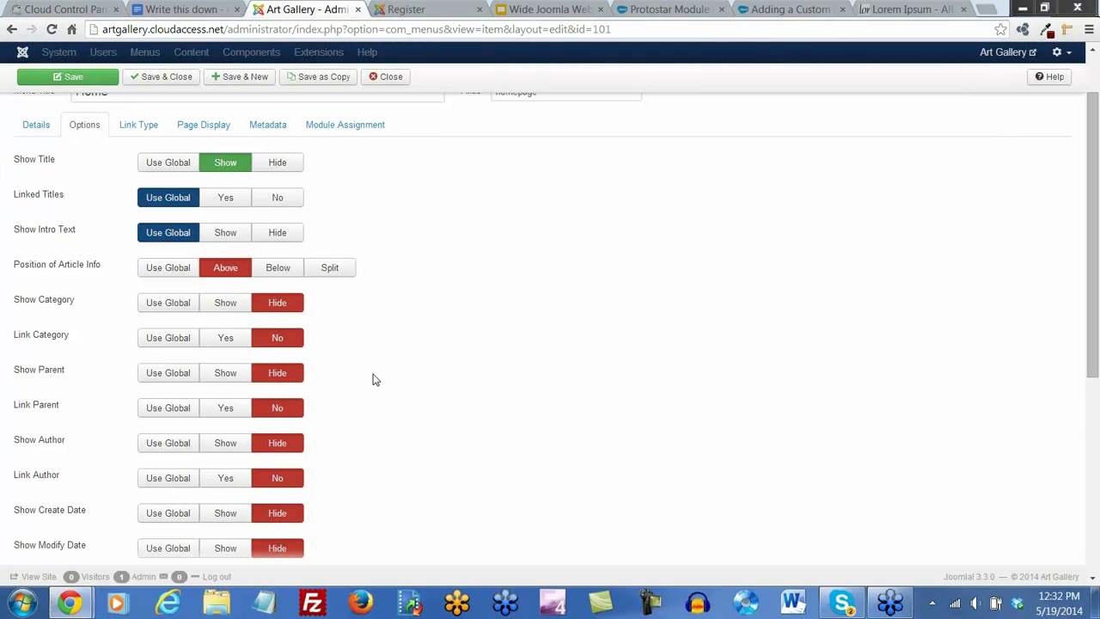
scroll(372, 380, down, 3)
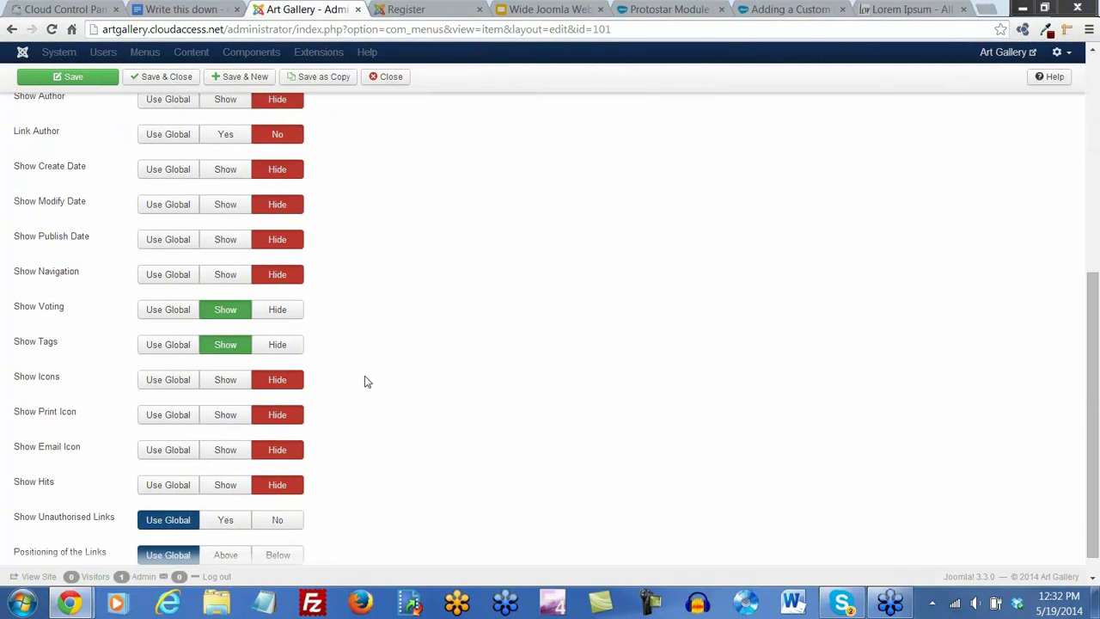
click(286, 321)
scroll(349, 376, up, 1)
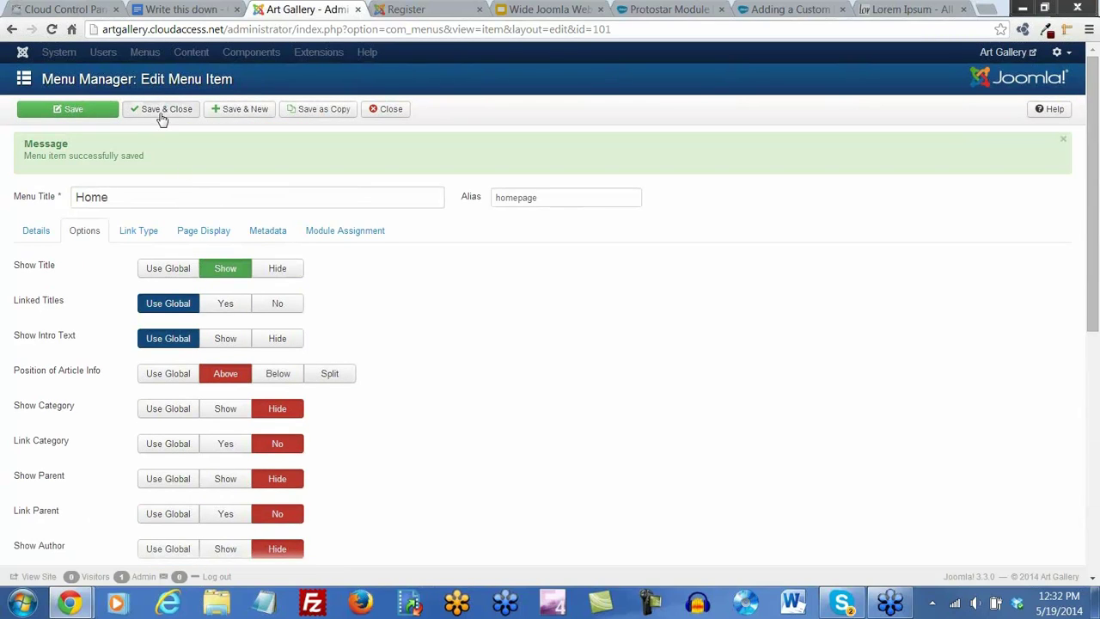
click(163, 120)
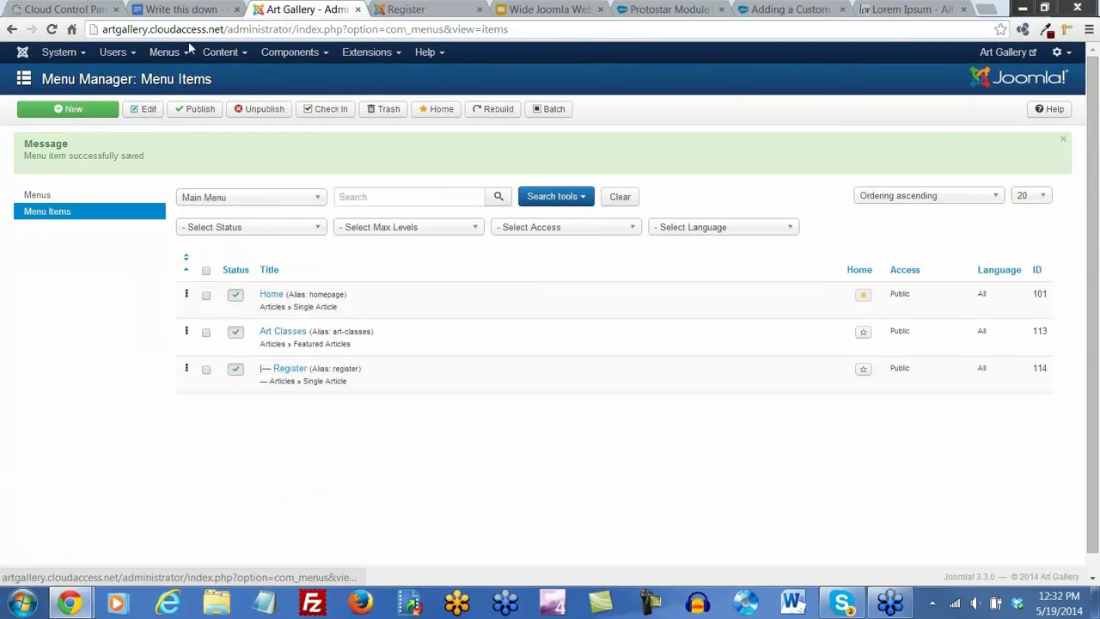
click(180, 52)
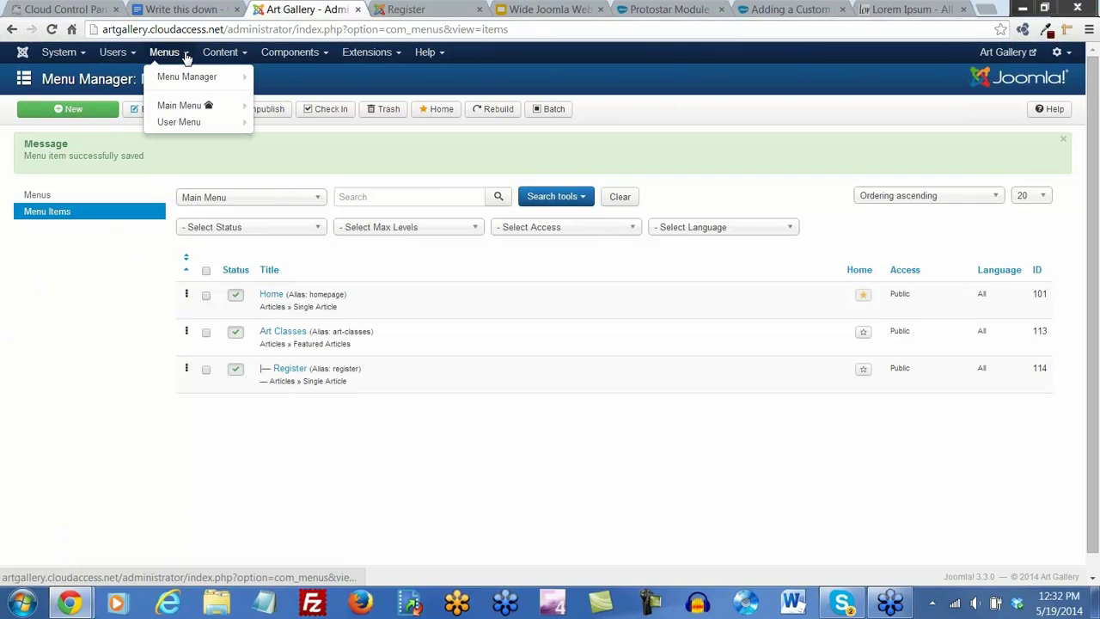
Change the Register menu item's type to Users Manager > Registration Form and save it
click(182, 110)
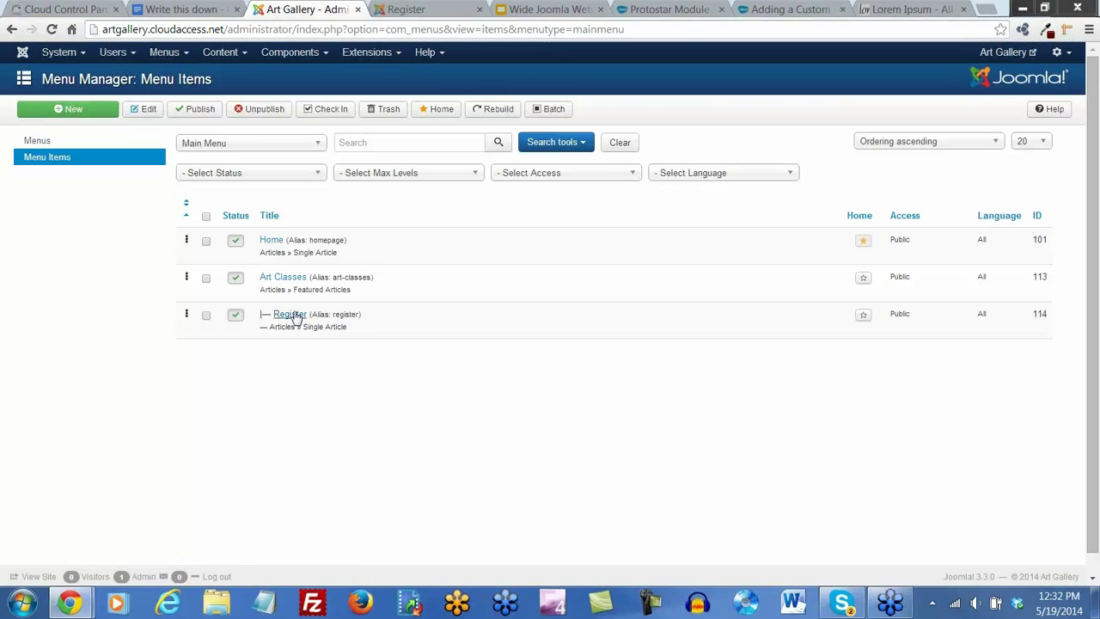
click(294, 318)
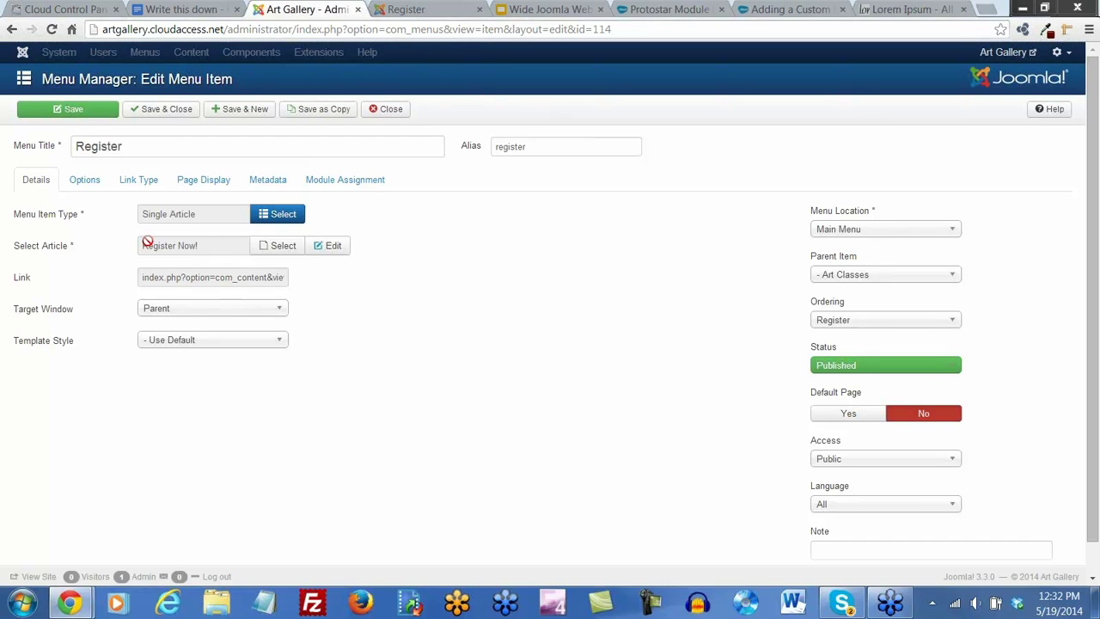
click(290, 220)
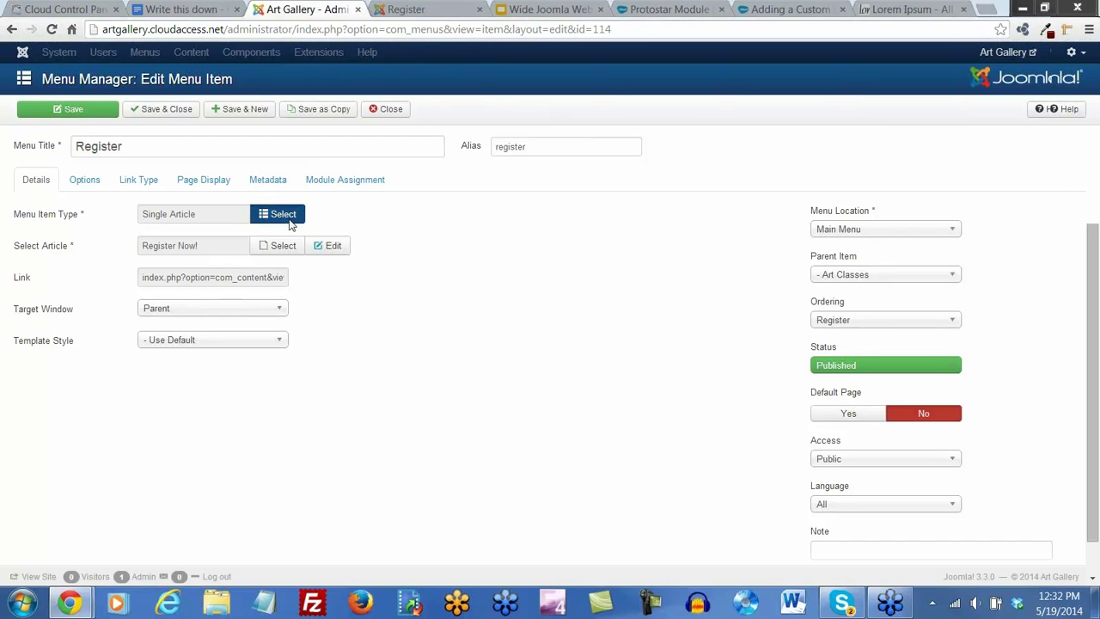
click(394, 383)
scroll(422, 383, down, 3)
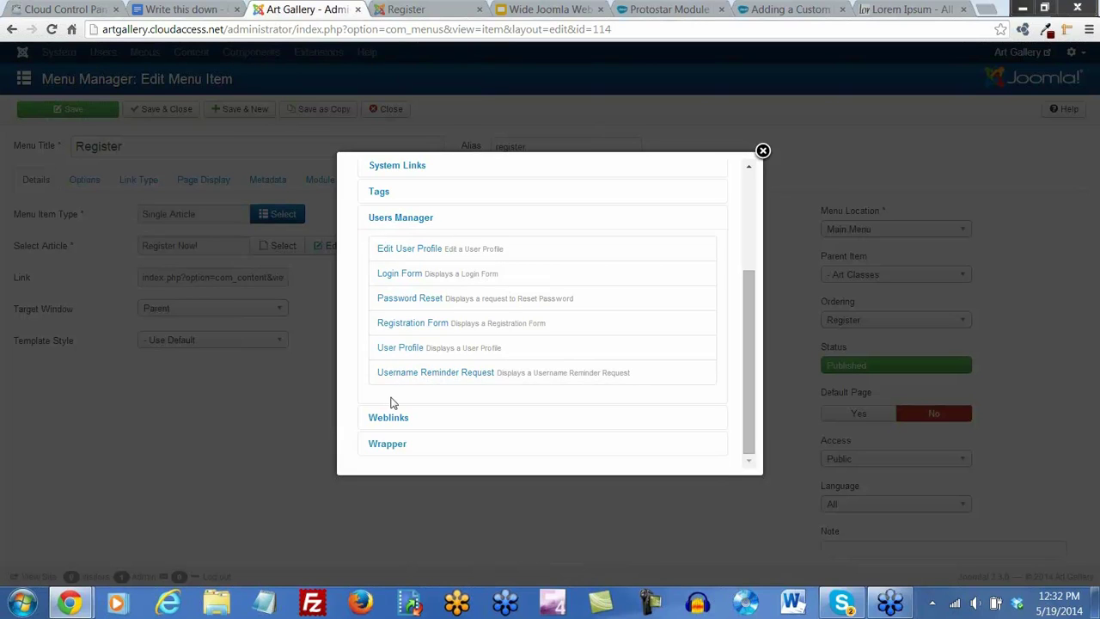
click(416, 327)
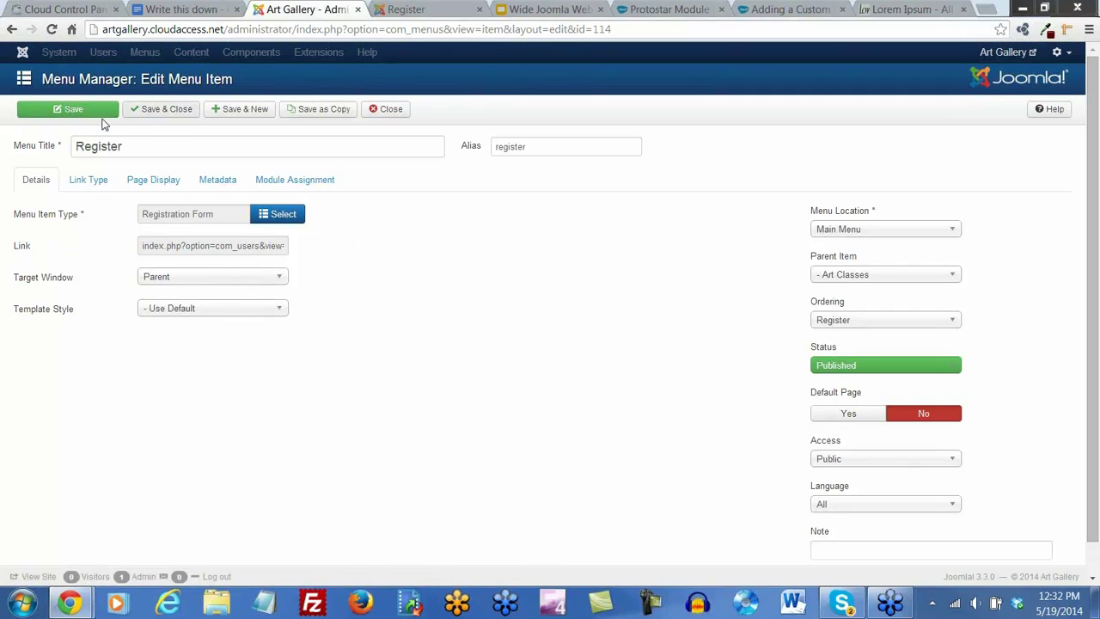
click(73, 116)
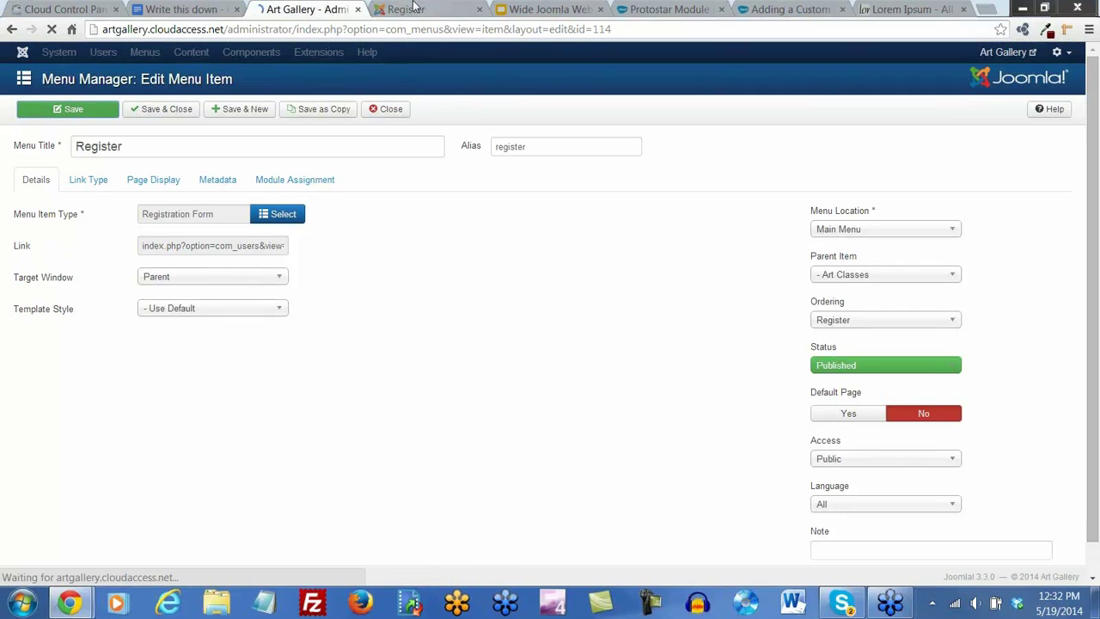
click(405, 9)
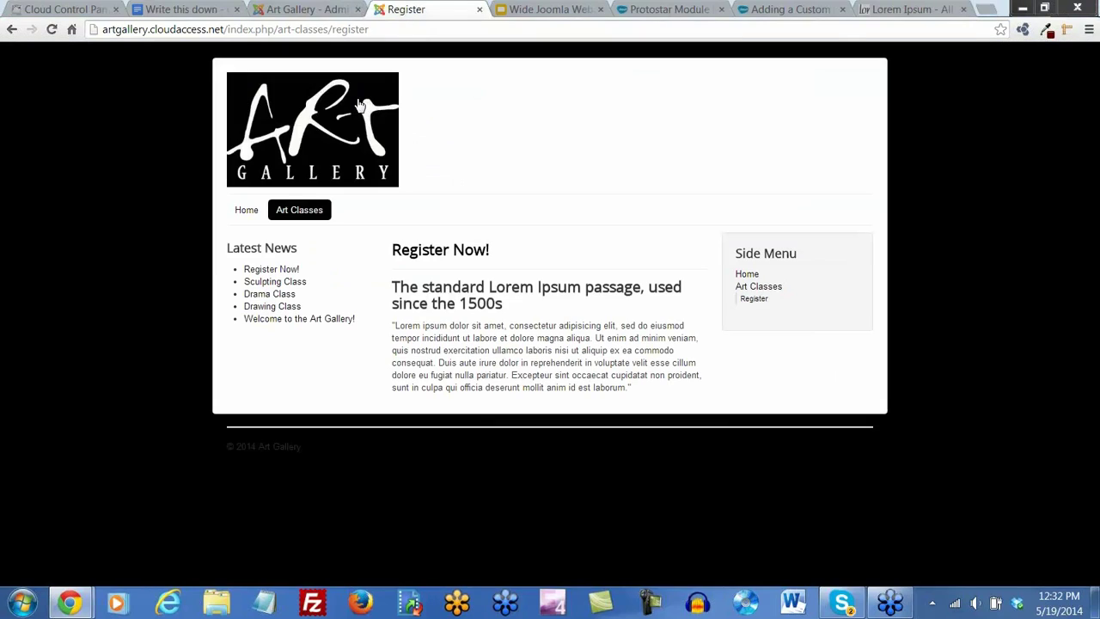
Reload the Register page and enter the new user's name and username
click(52, 29)
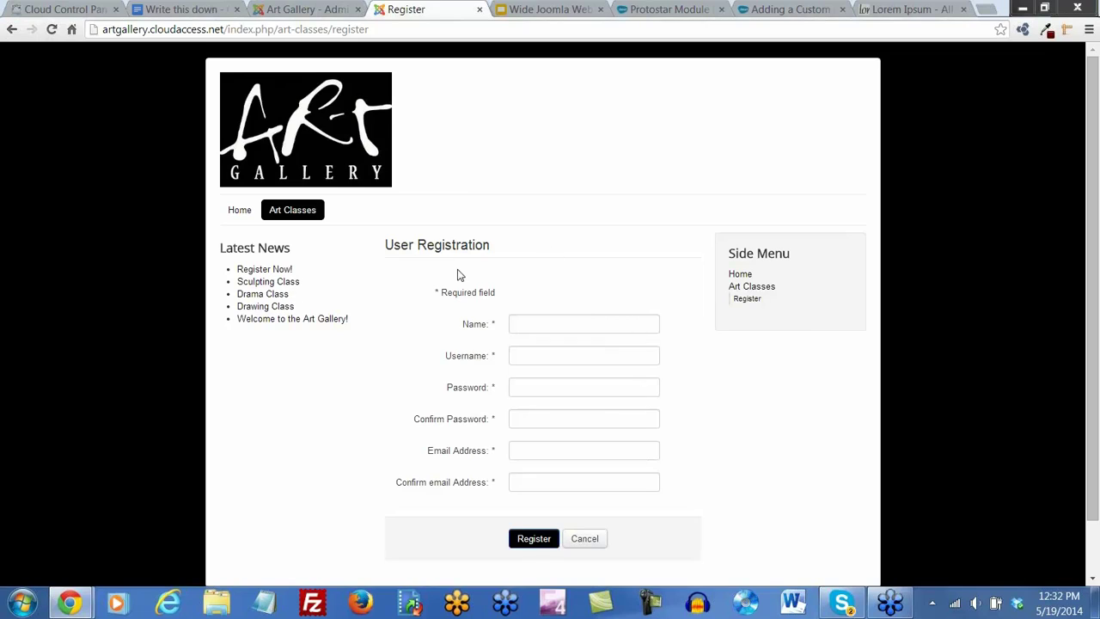
click(534, 325)
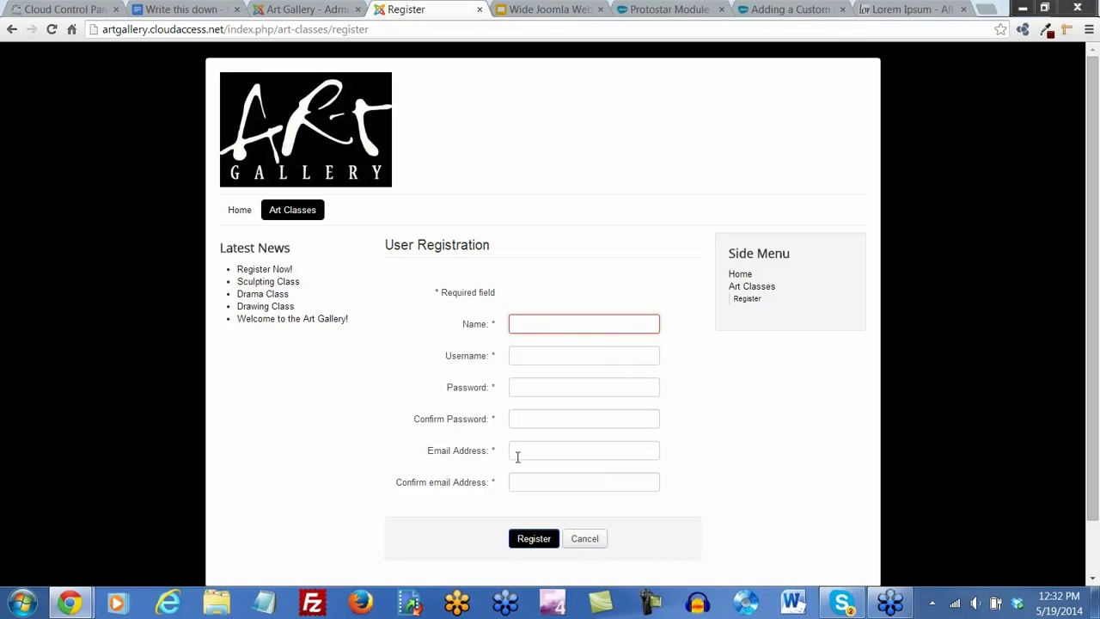
mouse_move(497, 454)
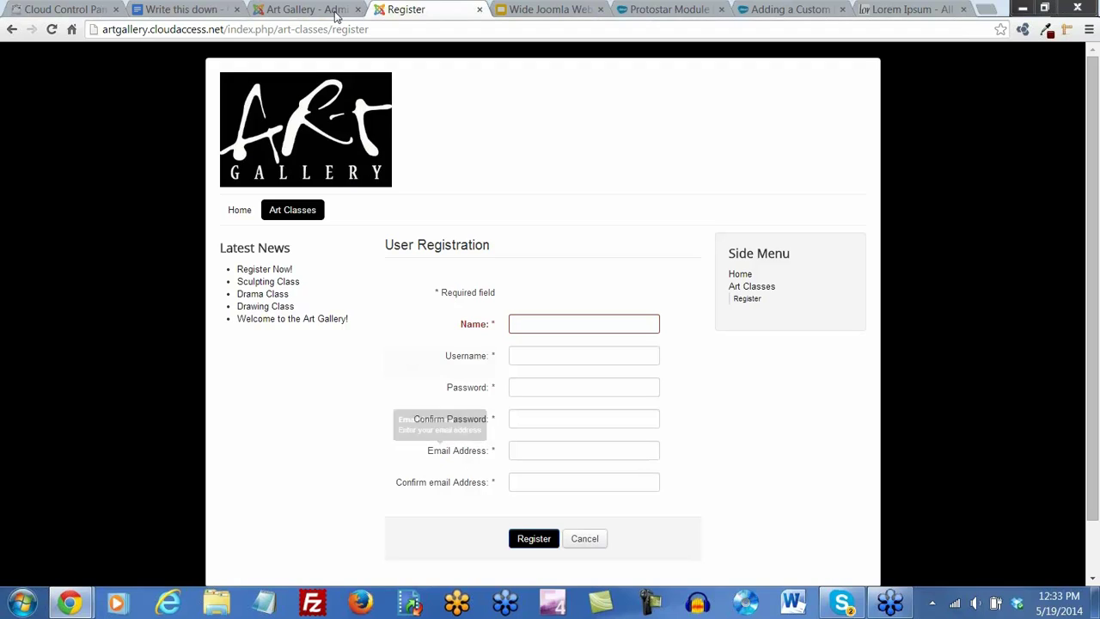
click(529, 323)
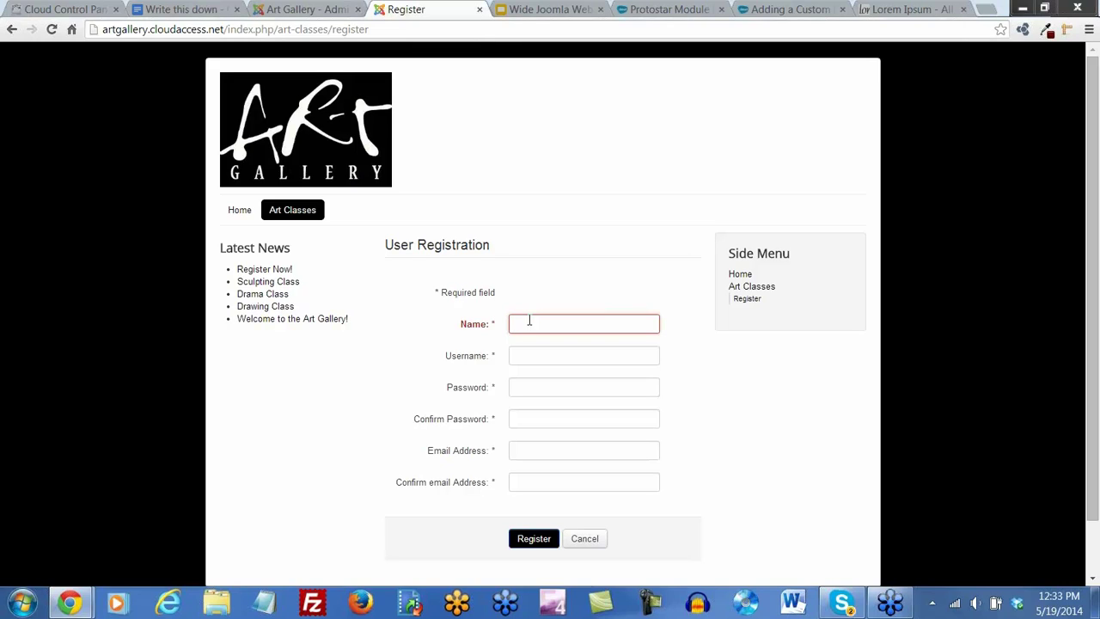
text(Willie)
key(Tab)
text(Willie)
key(Tab)
Enter and confirm the password and e-mail address, then submit the registration
text(•••••••)
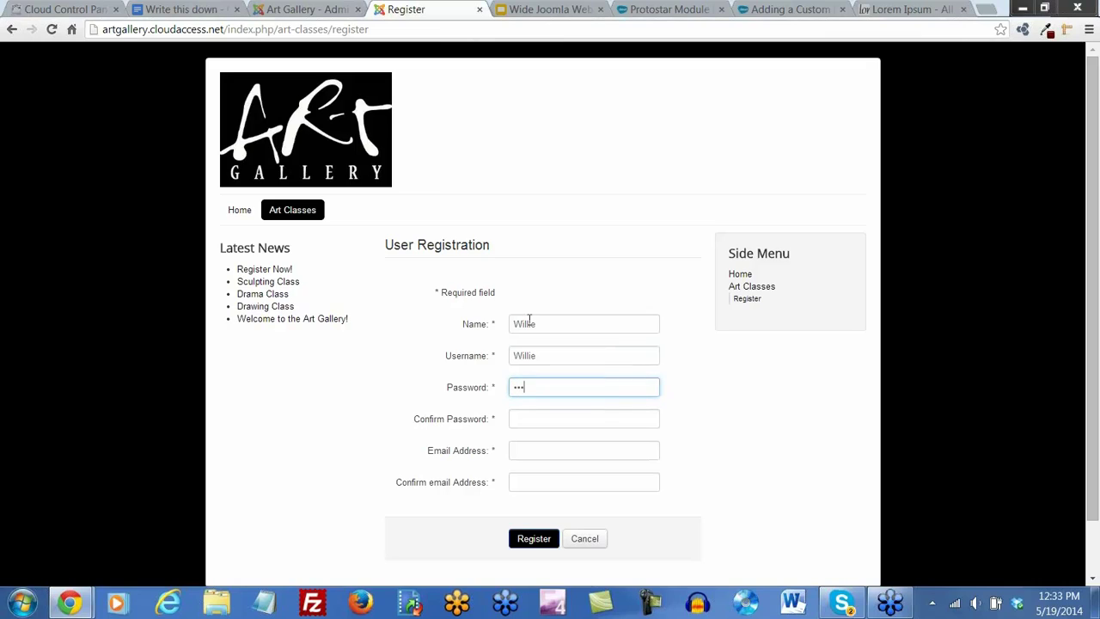
key(Tab)
text(•••••••)
key(Tab)
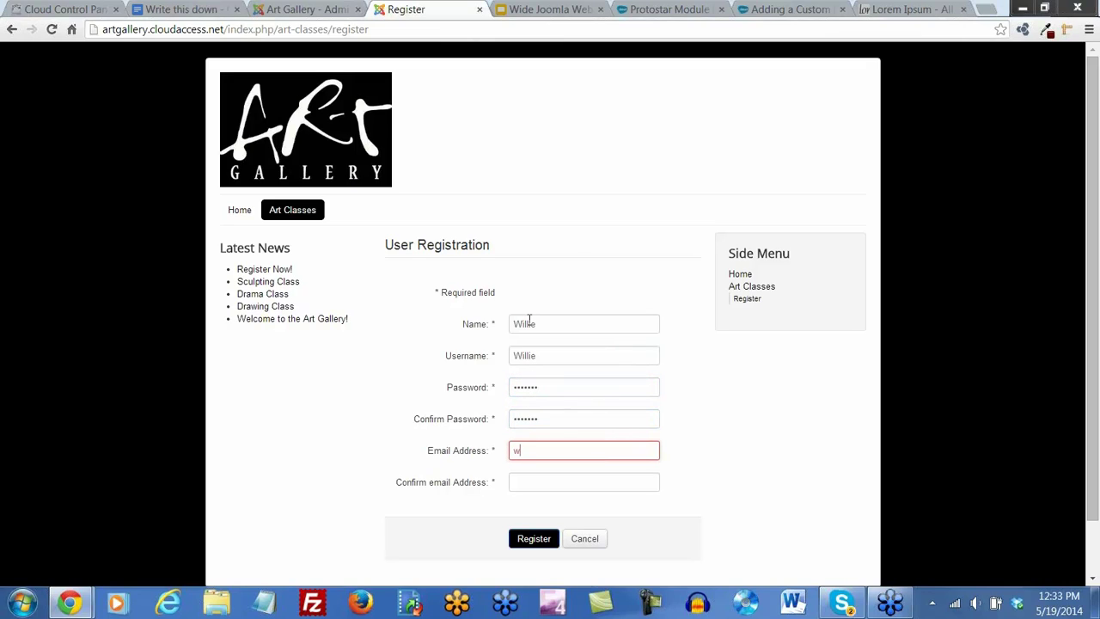
text(willie@fakeemail.com)
key(Tab)
text(willie@fakee)
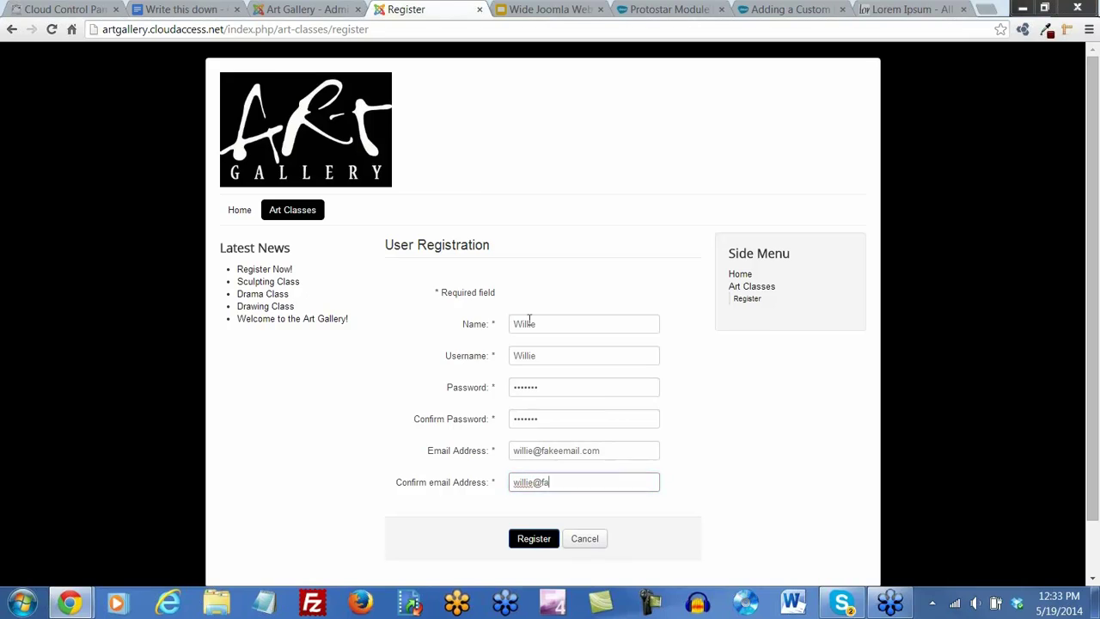
text(mail.com)
click(526, 542)
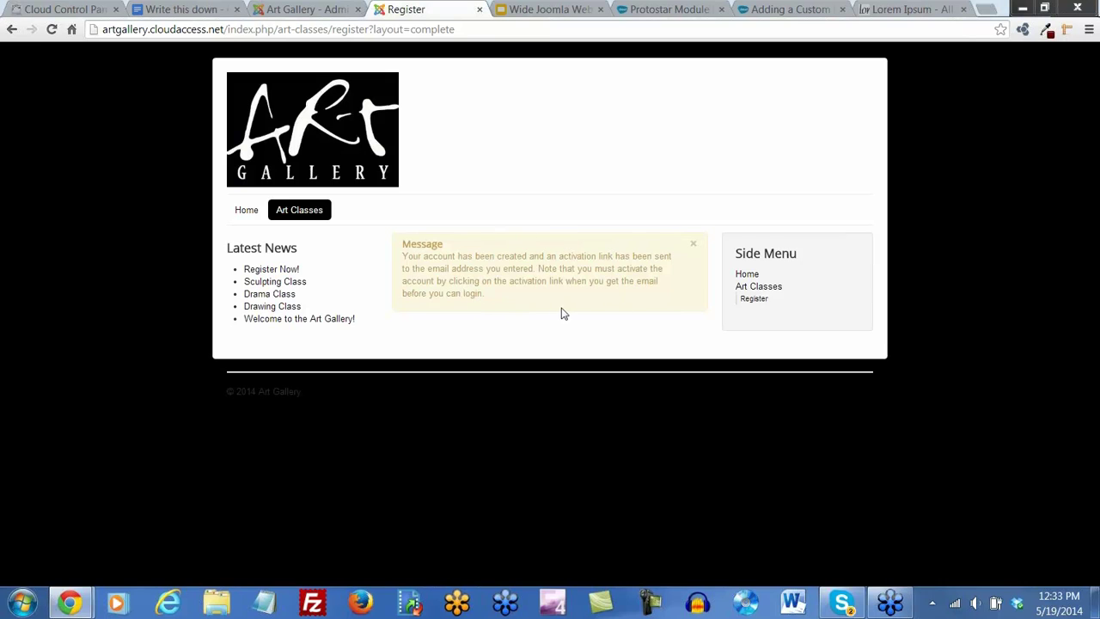
click(308, 9)
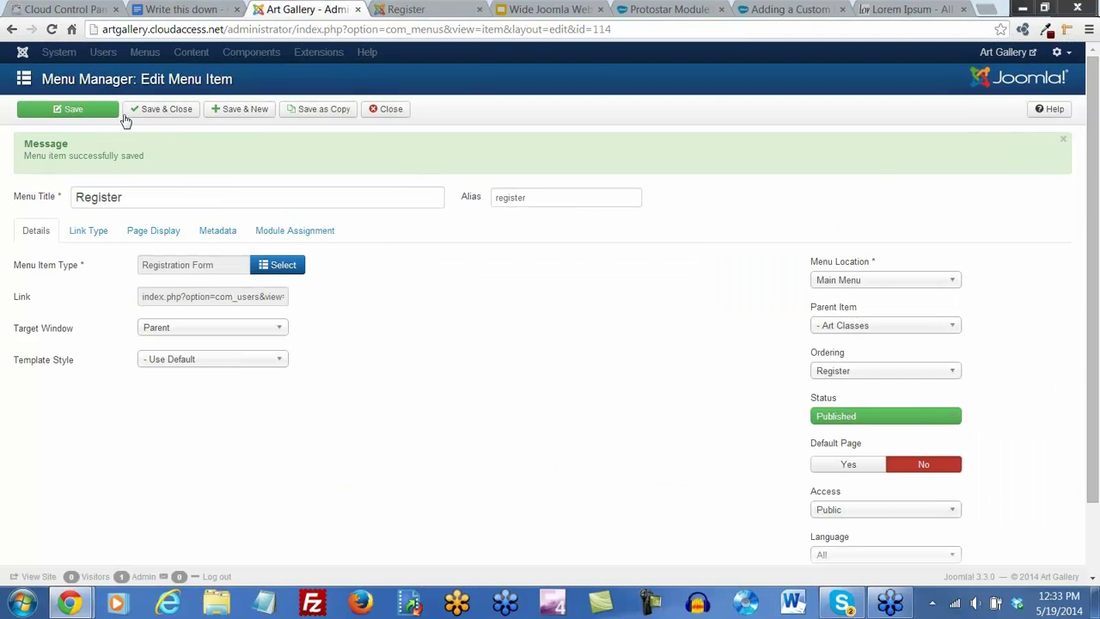
Save and close the Register menu item and open the User Manager list
click(156, 110)
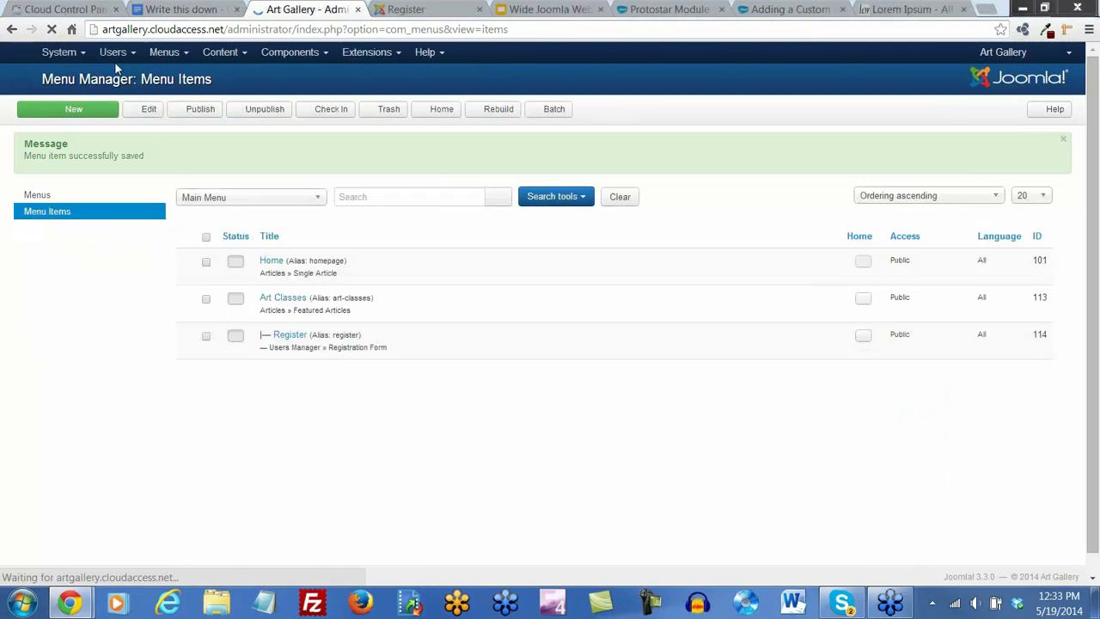
click(120, 52)
click(125, 76)
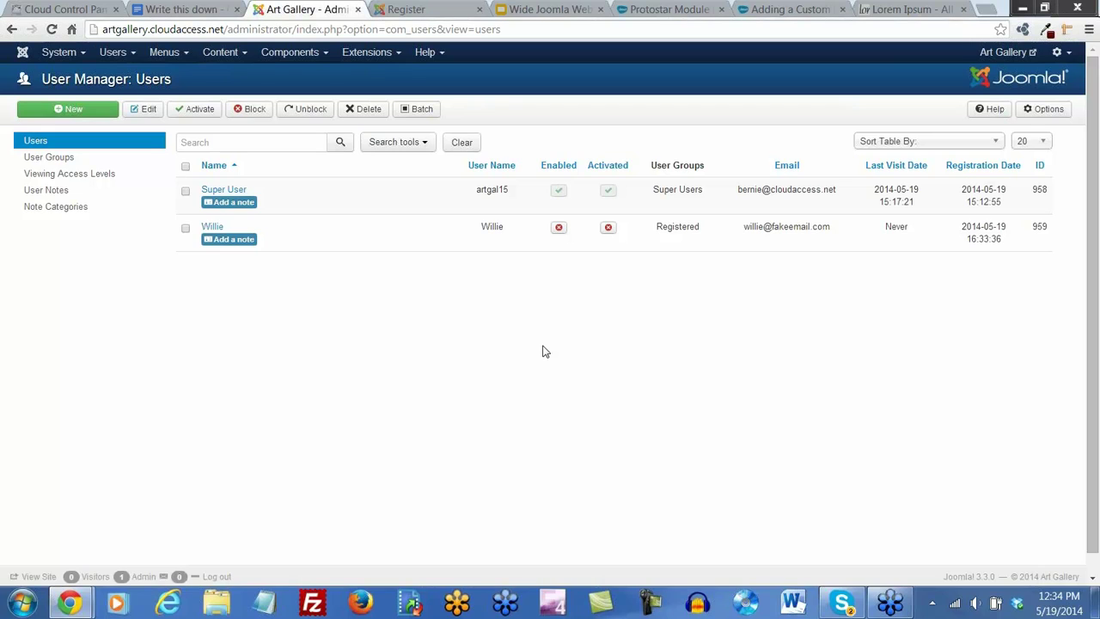
Highlight the new, not-yet-activated user's Registered group in the users list
drag(701, 226, 659, 230)
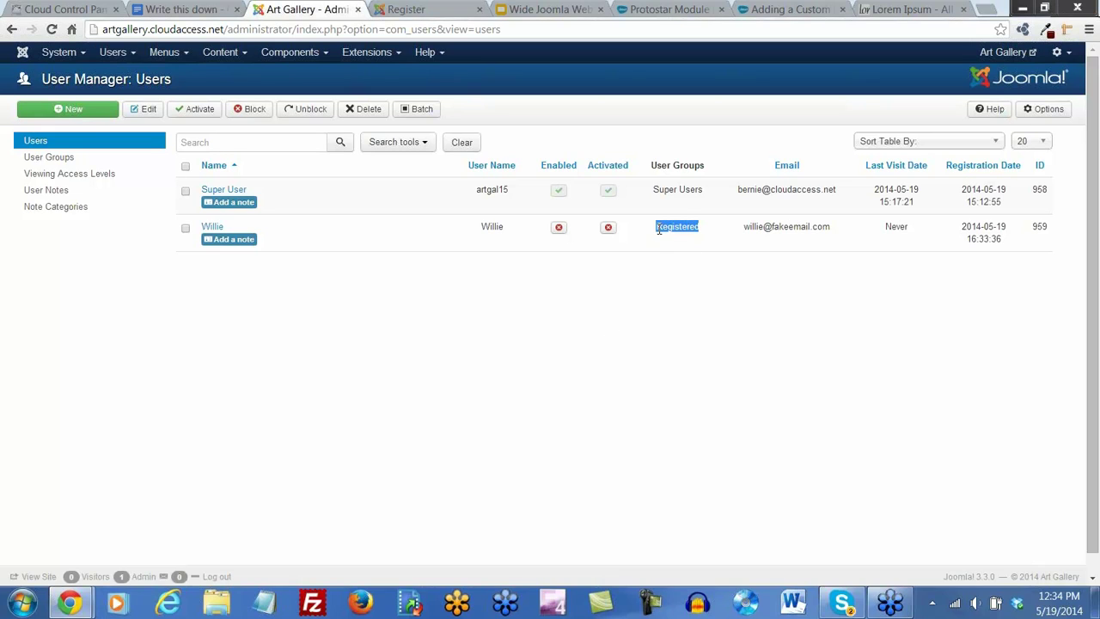
click(654, 348)
click(79, 54)
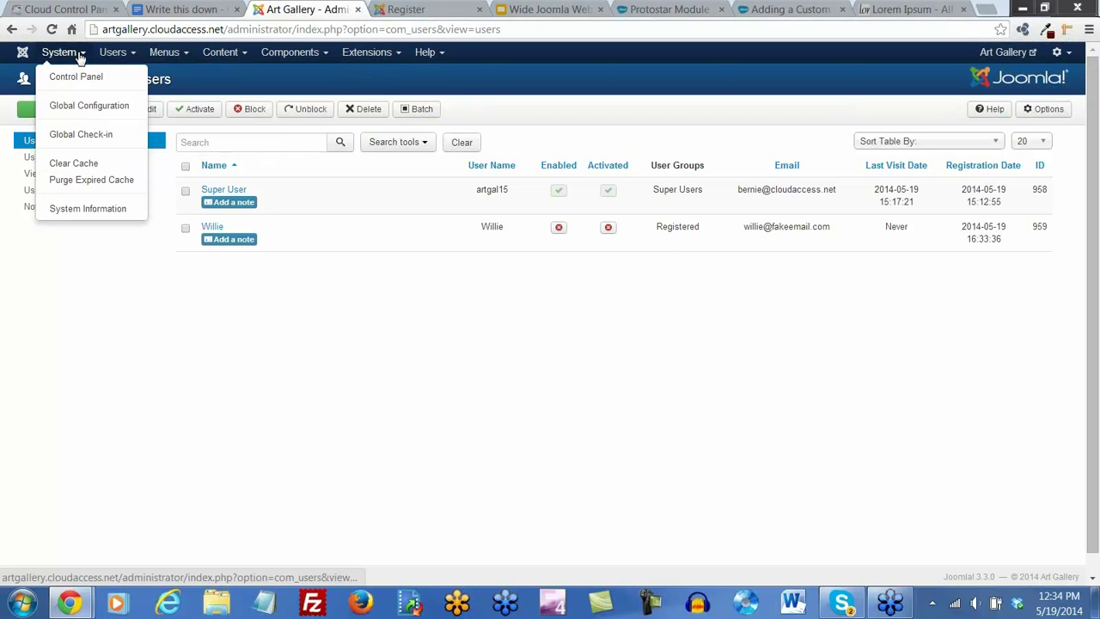
Review the server, database and mail settings in Global Configuration
click(86, 106)
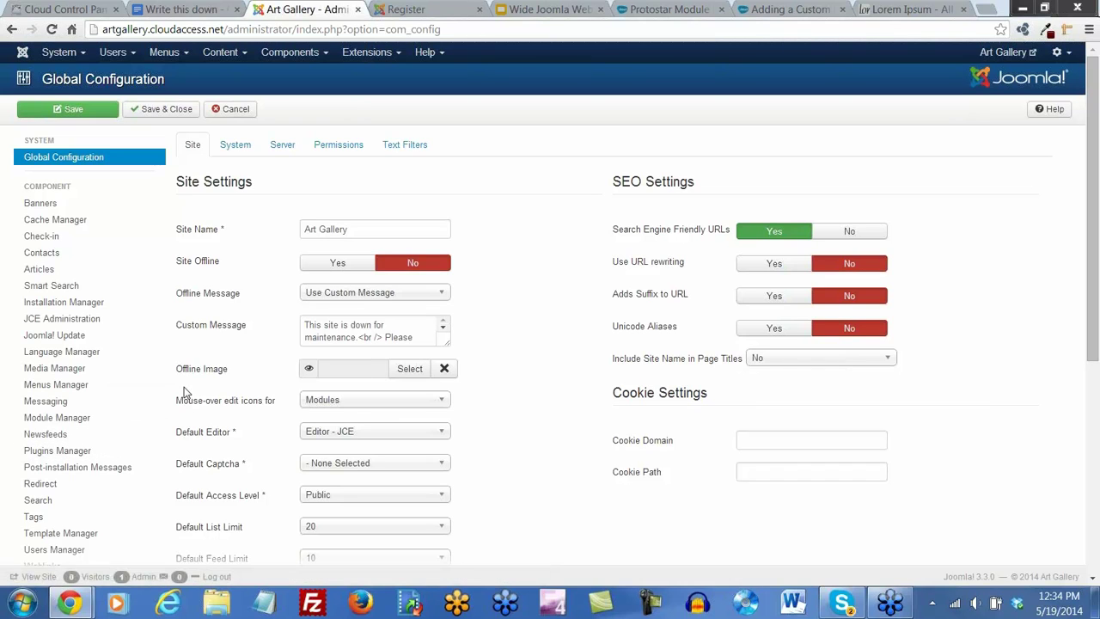
click(282, 148)
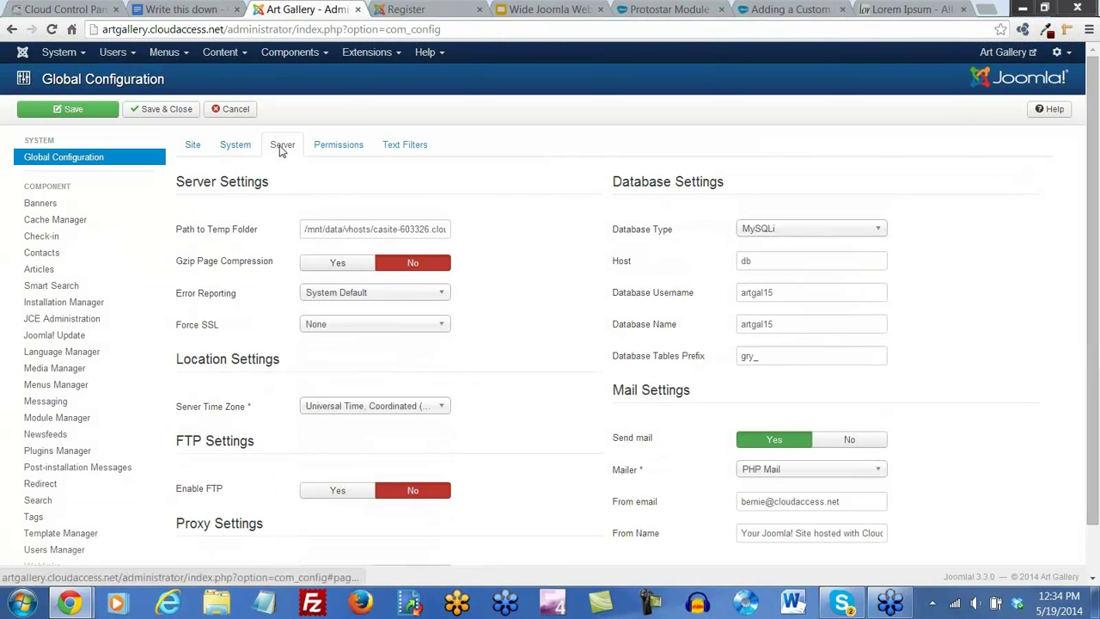
scroll(339, 395, down, 1)
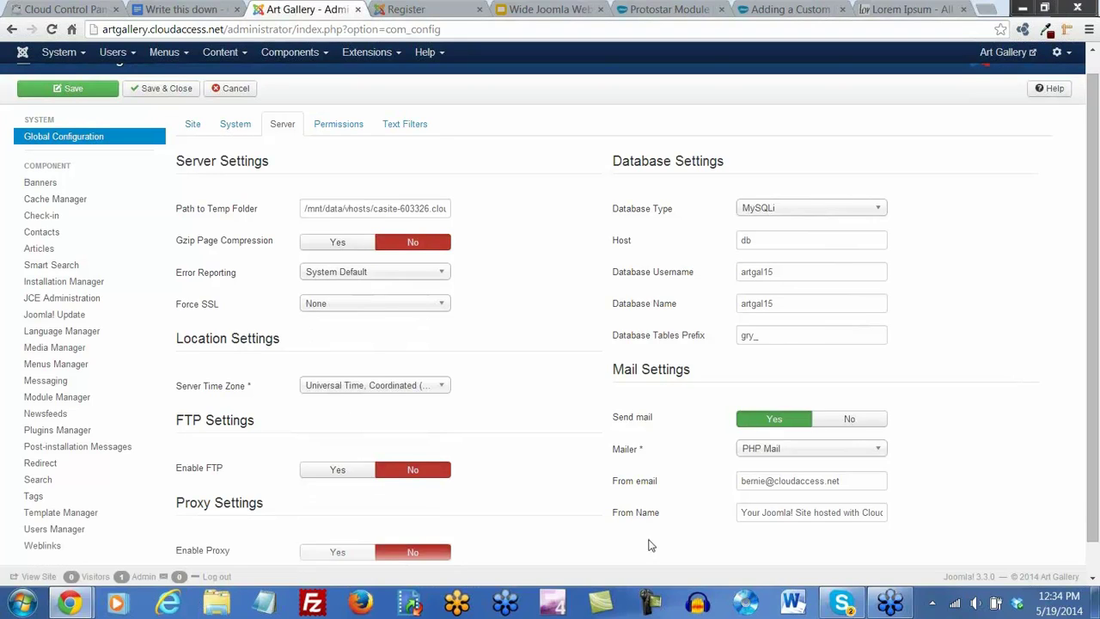
Open Mass Mail Users, check the recipient group list, then cancel without sending
mouse_move(125, 58)
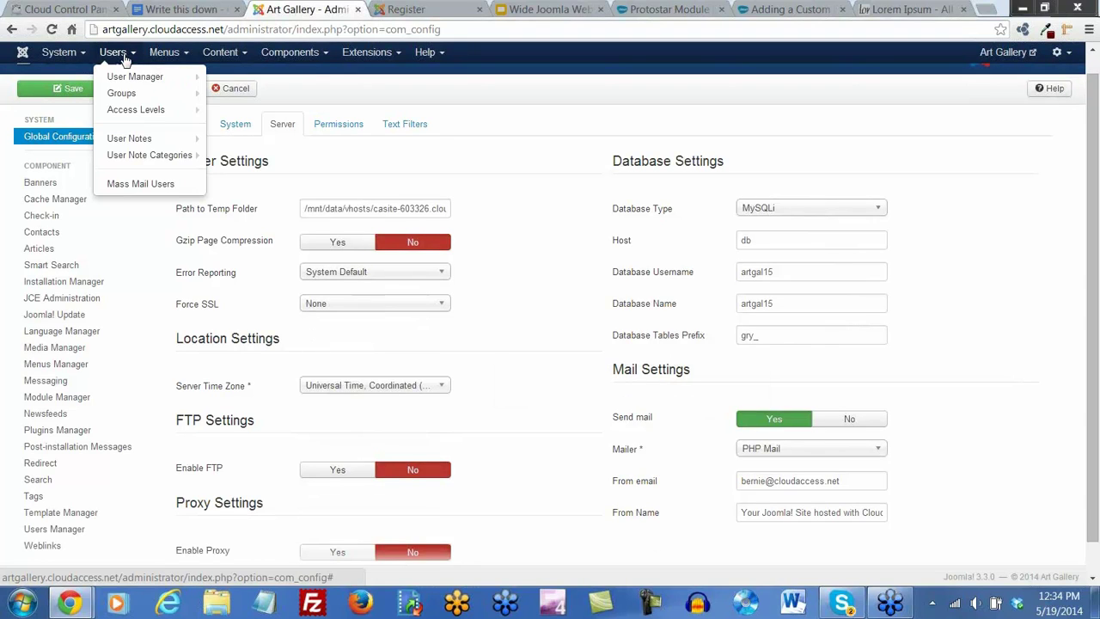
mouse_move(133, 79)
click(148, 185)
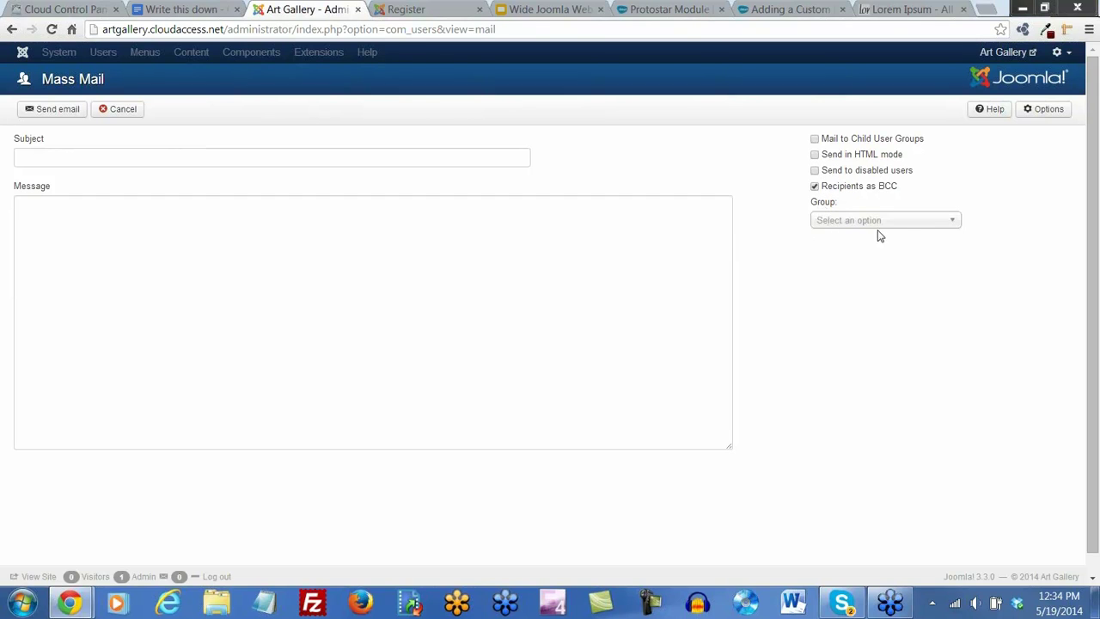
click(913, 226)
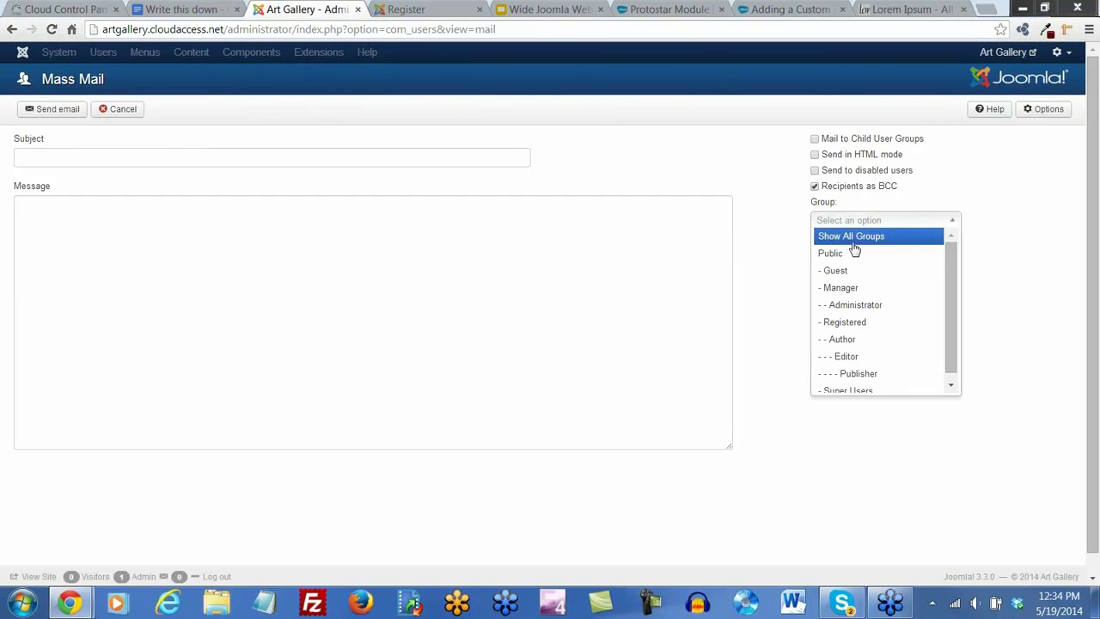
click(754, 287)
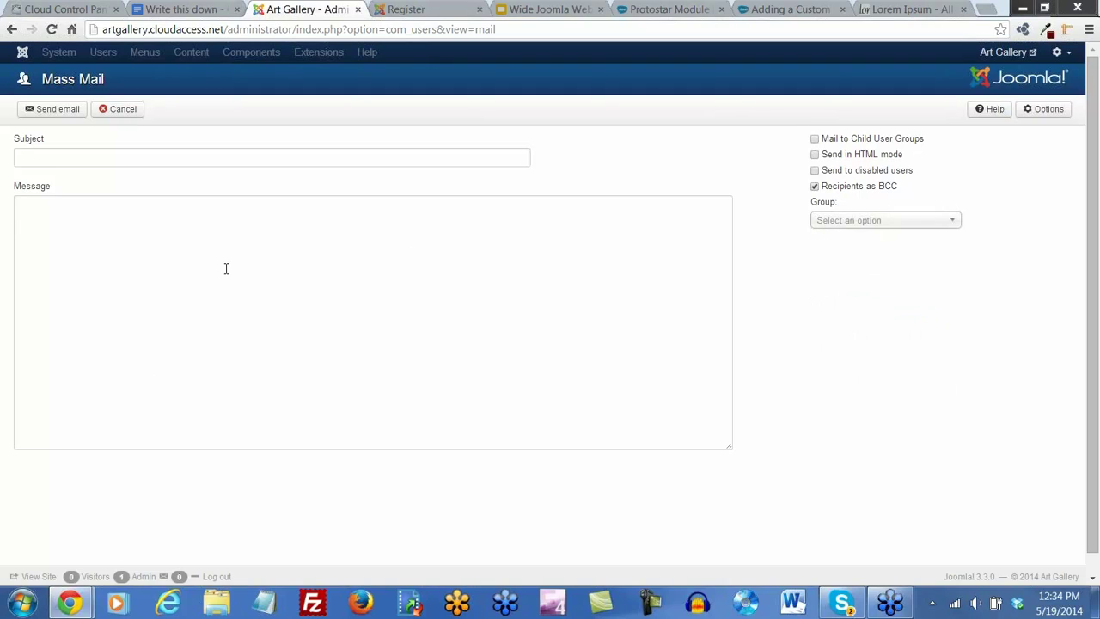
click(120, 111)
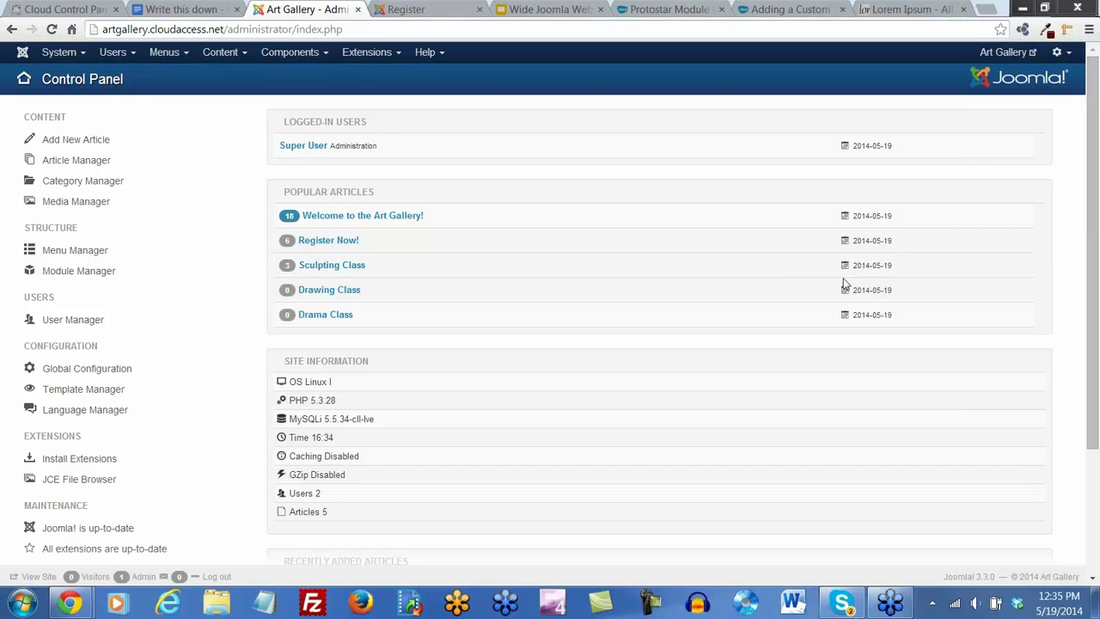
Open the Joomla Extensions Directory from Help > Joomla! Extensions in a new tab
click(400, 60)
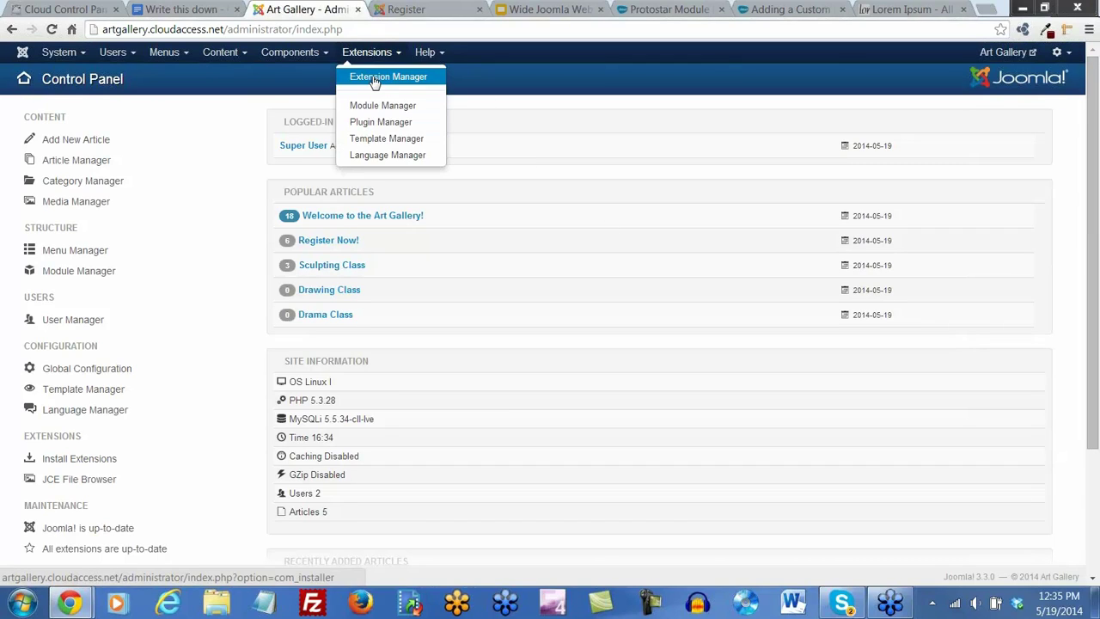
click(427, 53)
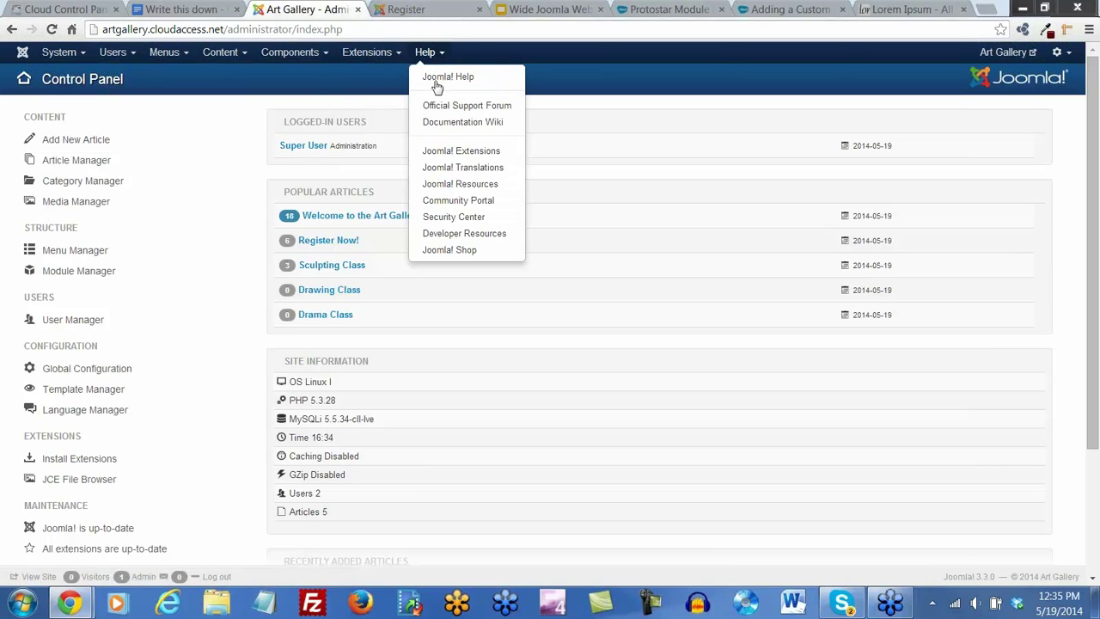
click(453, 153)
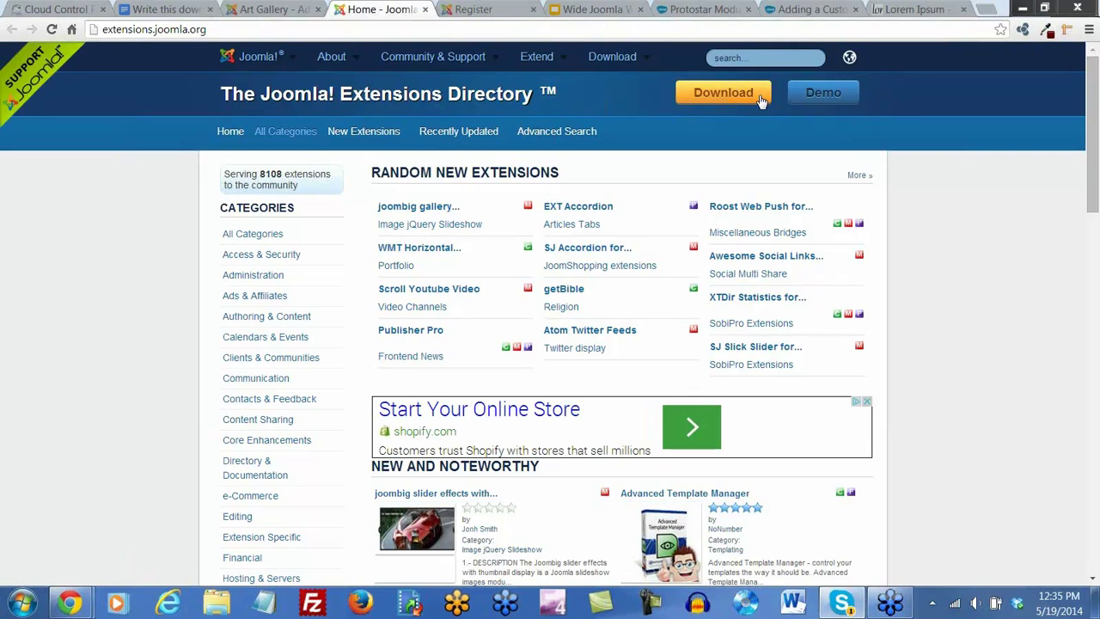
Search the directory for 'subscriptions' and scroll through the 243 results
click(735, 58)
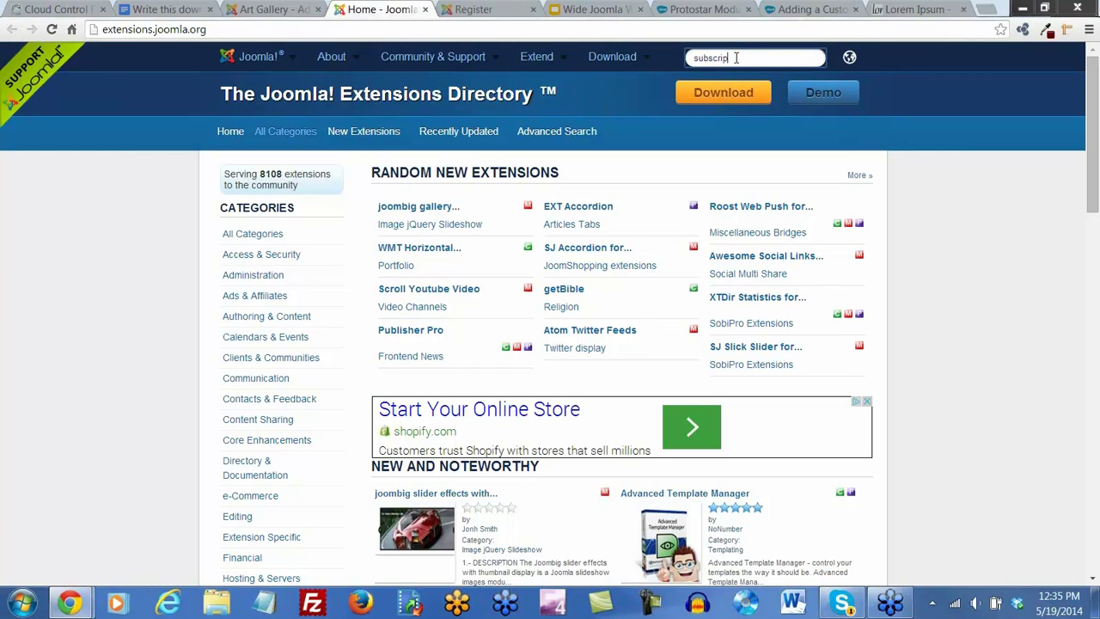
text(subscriptions)
key(Return)
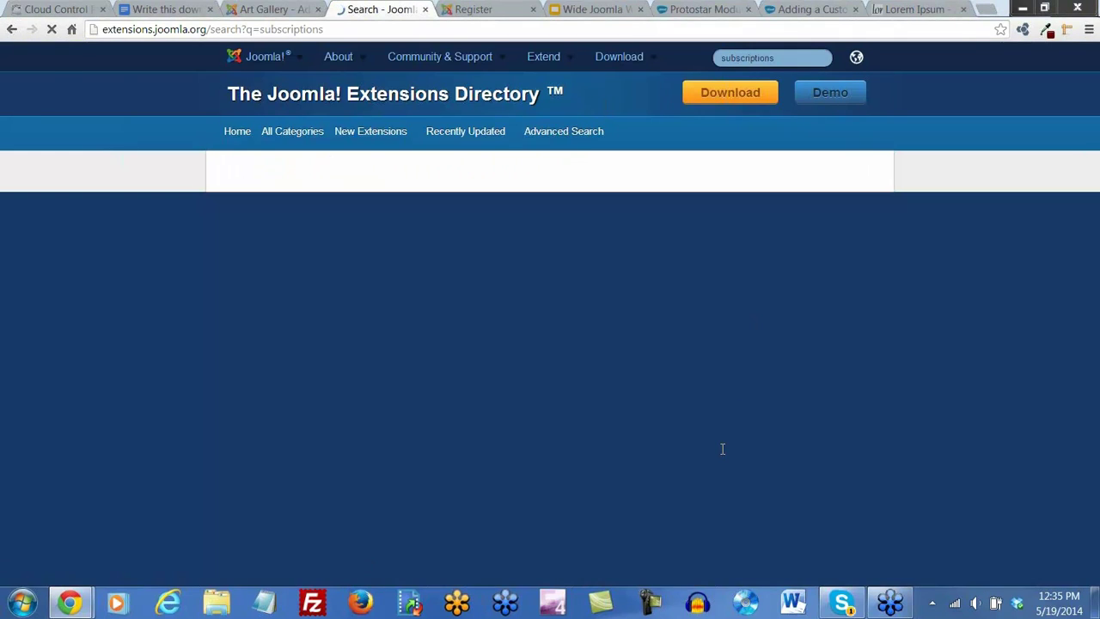
scroll(731, 425, down, 3)
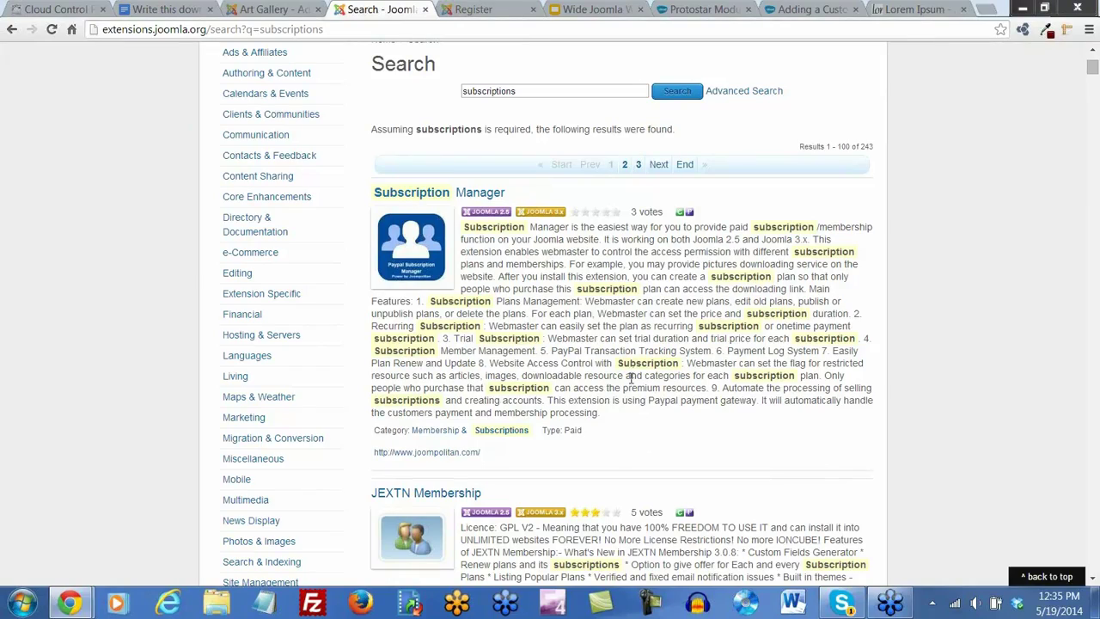
scroll(632, 378, down, 8)
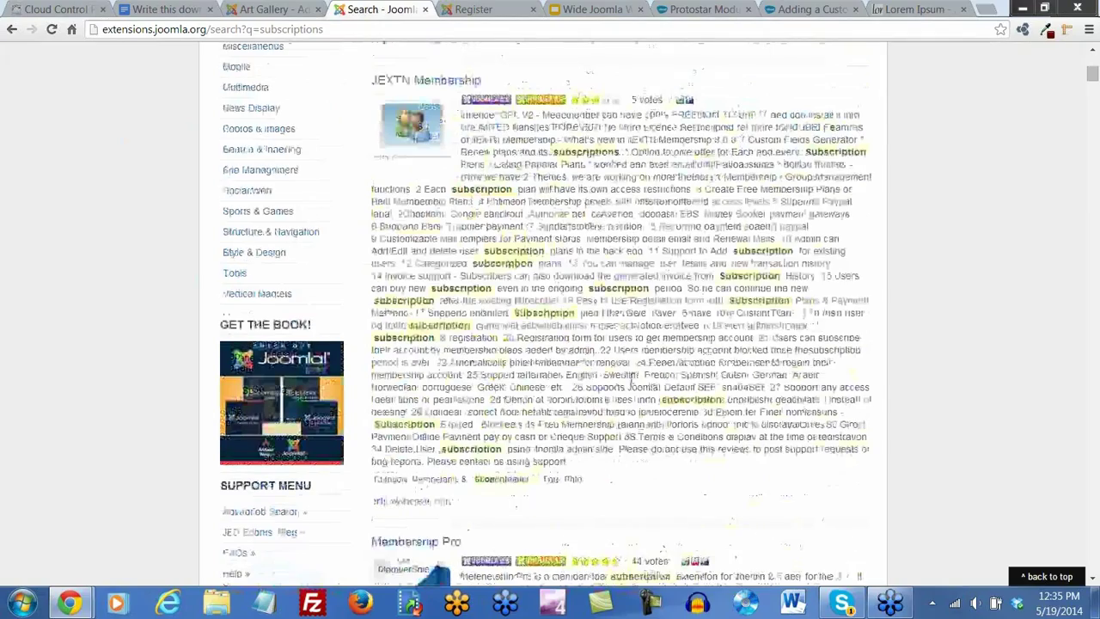
scroll(632, 378, down, 5)
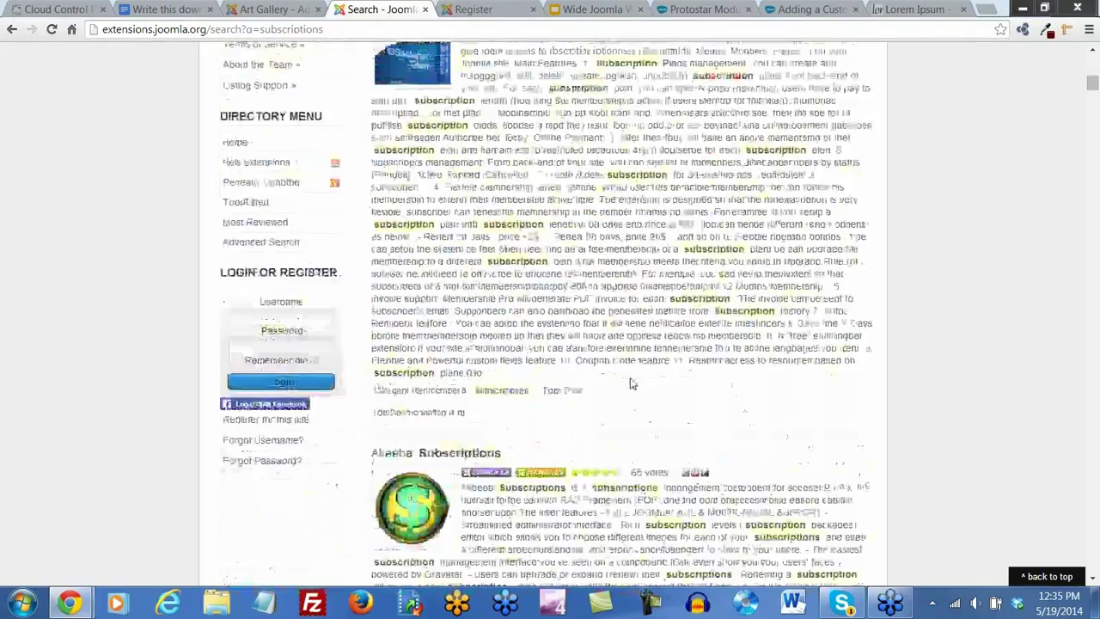
scroll(632, 384, down, 6)
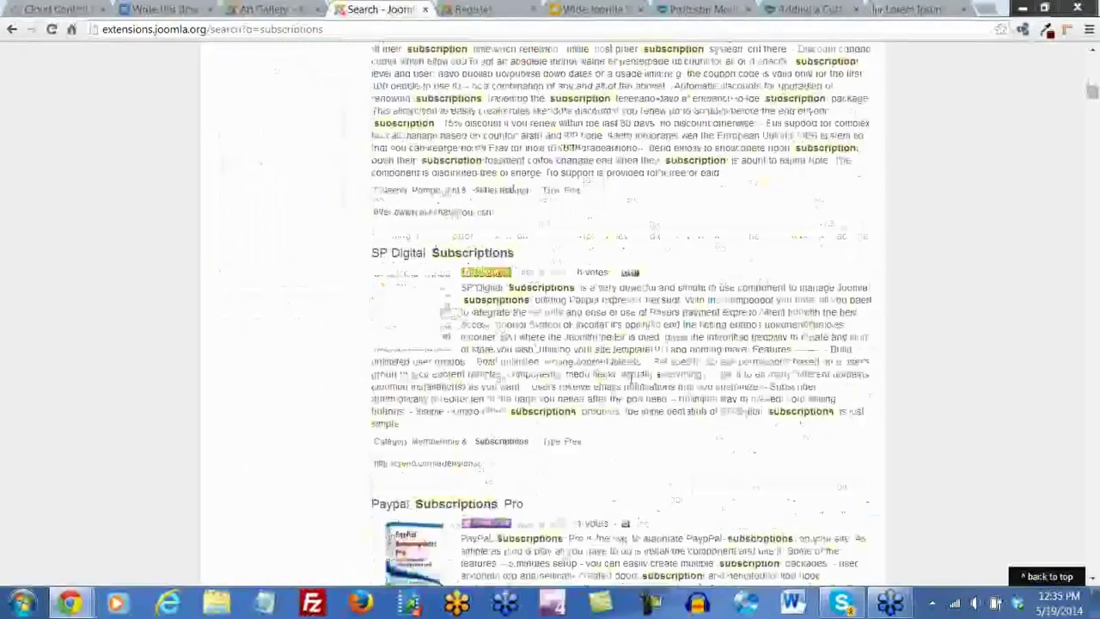
scroll(631, 379, down, 3)
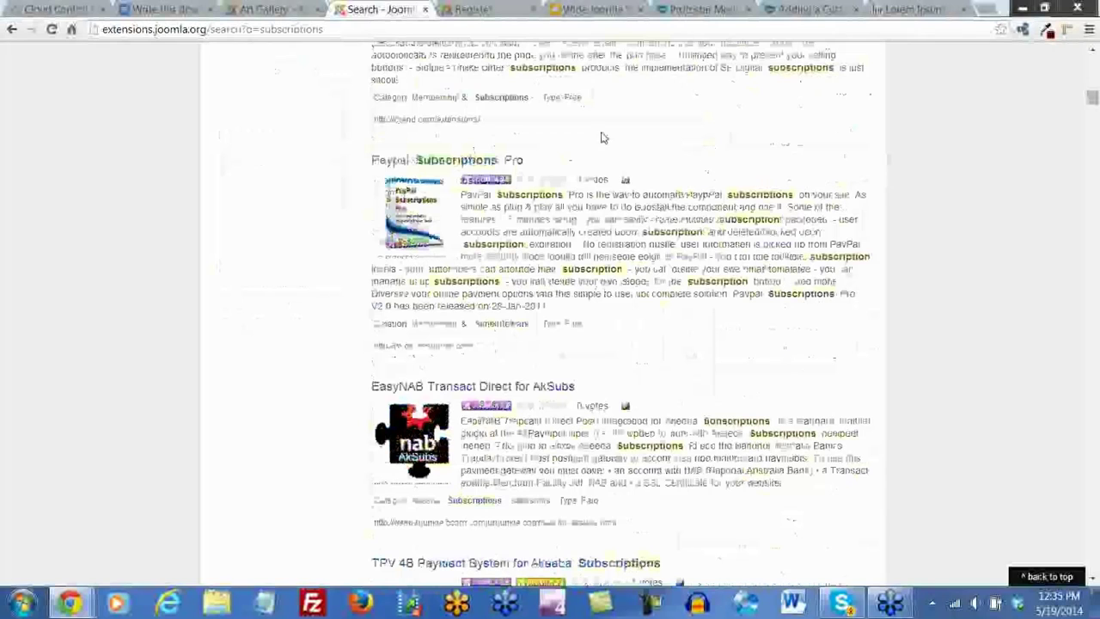
key(Home)
Begin a narrower directory search for 'subscriptions newsletters'
click(792, 59)
text(s)
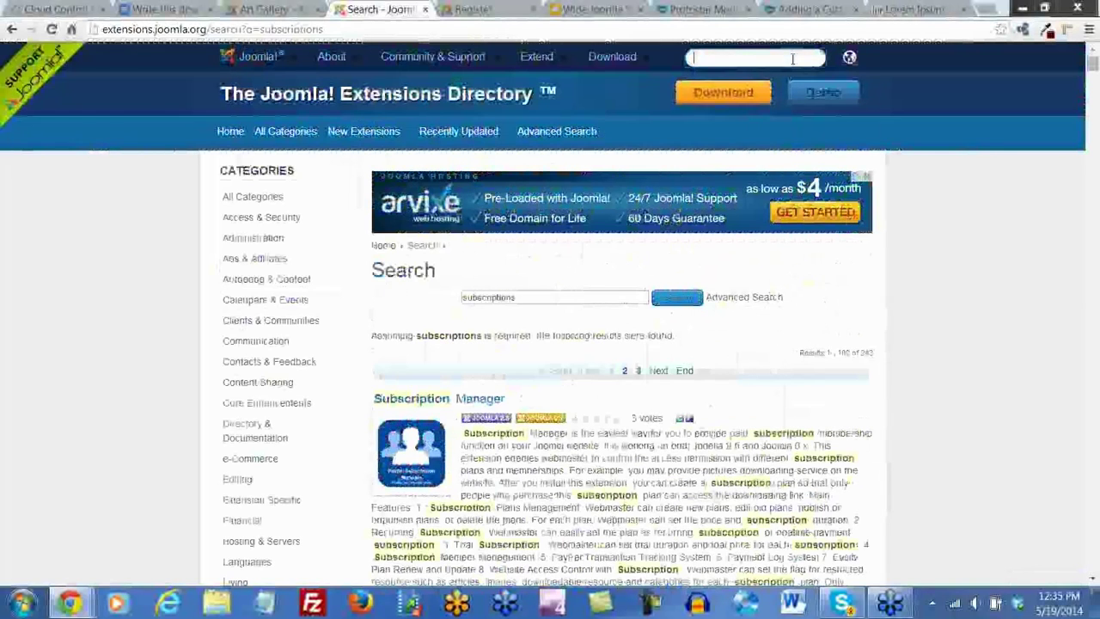
text(ubscriptions)
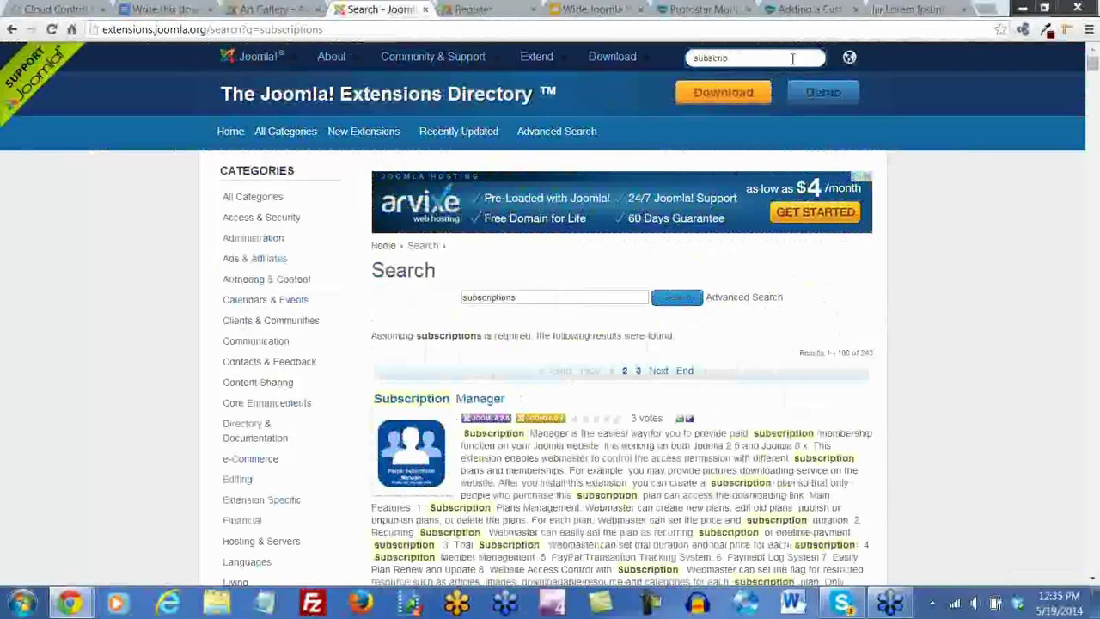
key(BackSpace)
key(BackSpace)
text(newsletters)
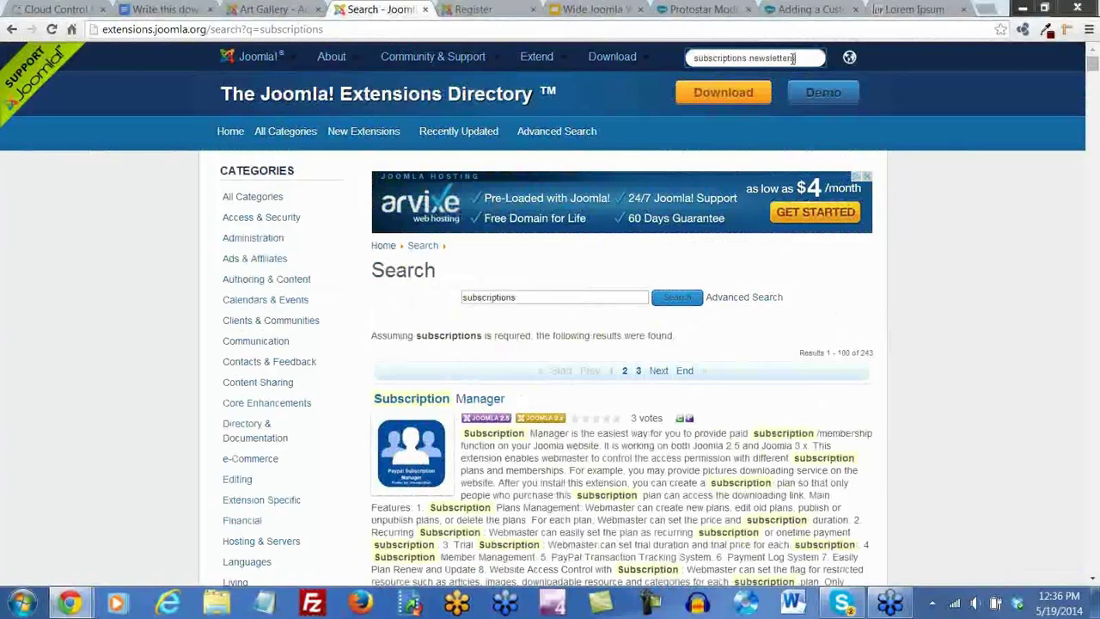
In Advanced Search, set the category to '-Mailing & Newsletter bridges' under Marketing
click(736, 301)
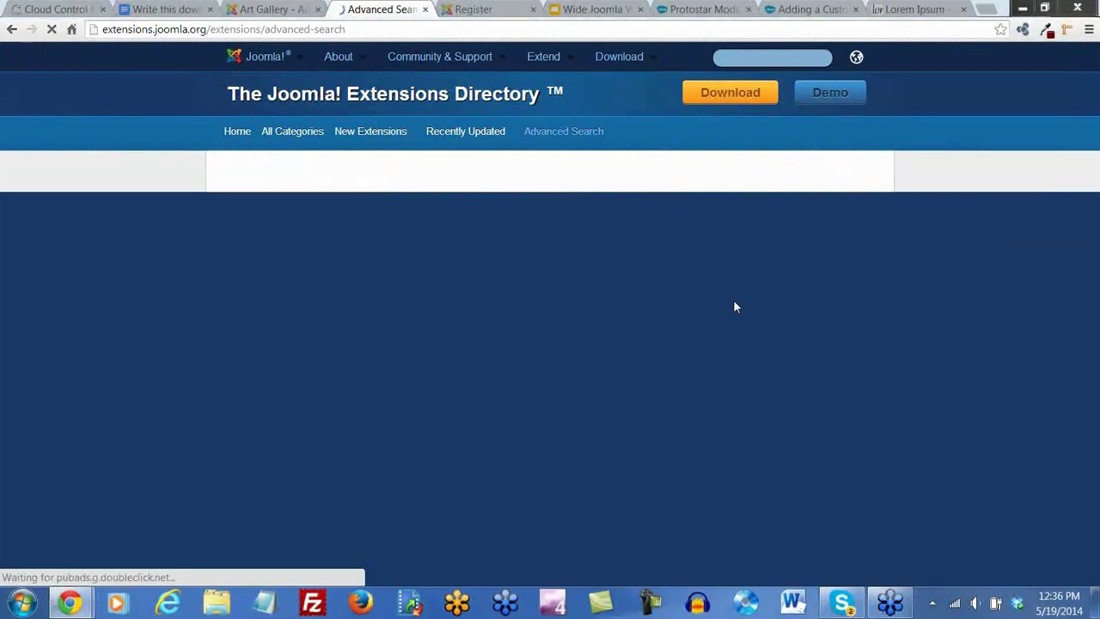
scroll(530, 361, down, 1)
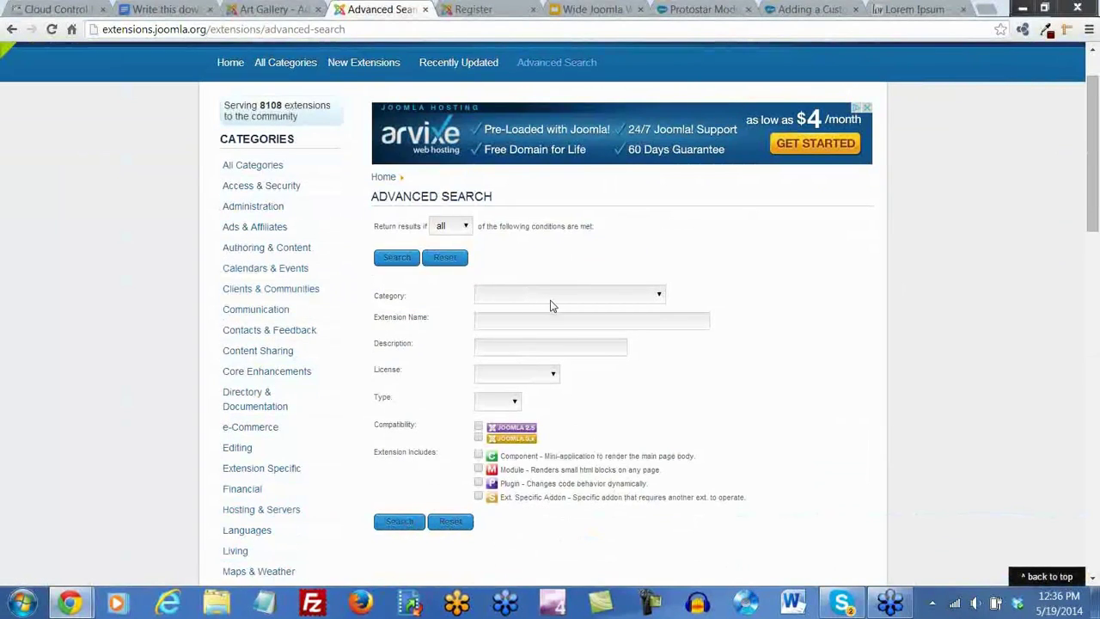
click(659, 297)
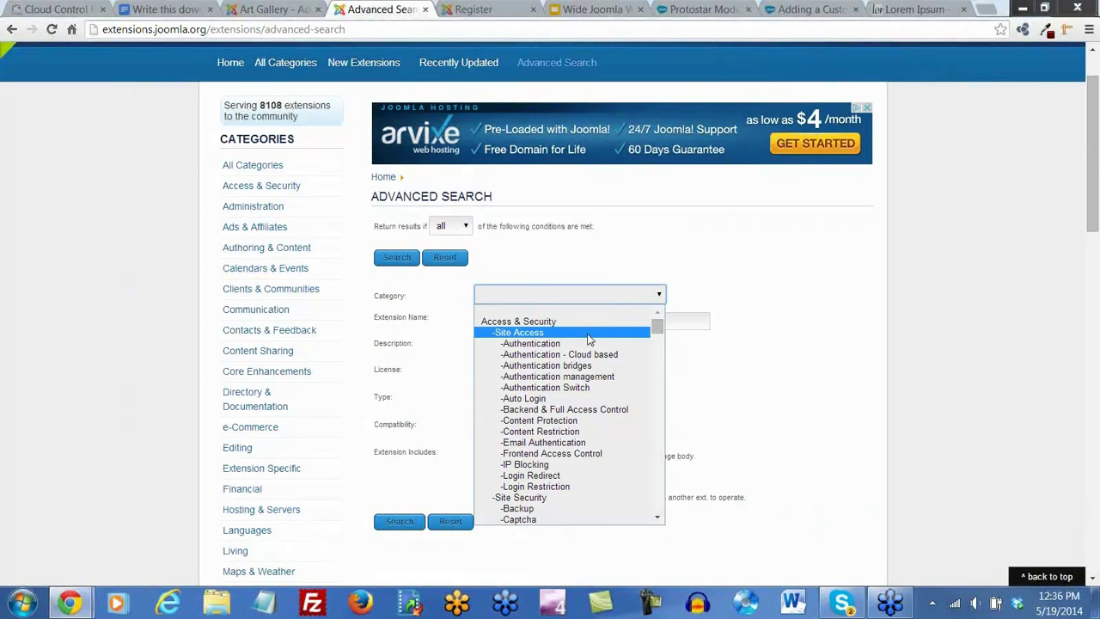
scroll(588, 344, down, 4)
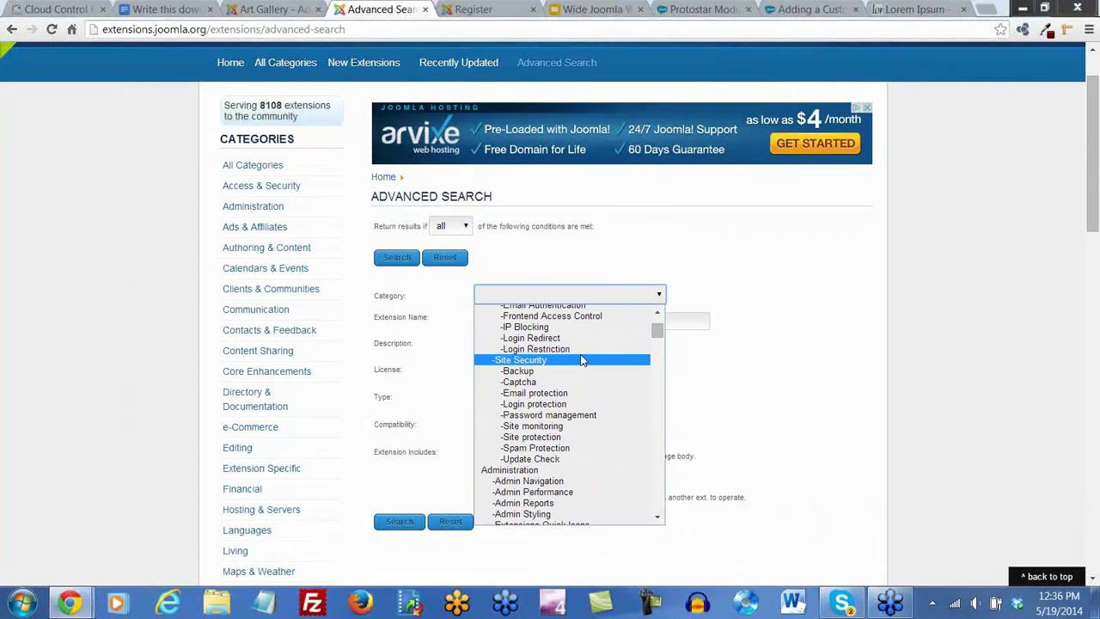
scroll(581, 361, down, 10)
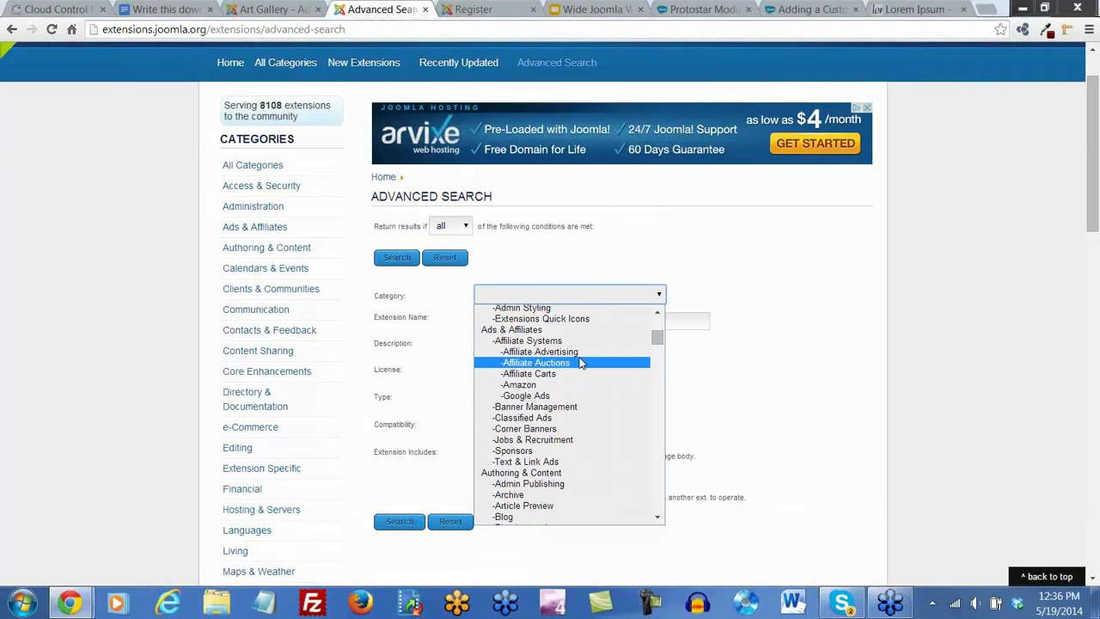
scroll(581, 362, down, 9)
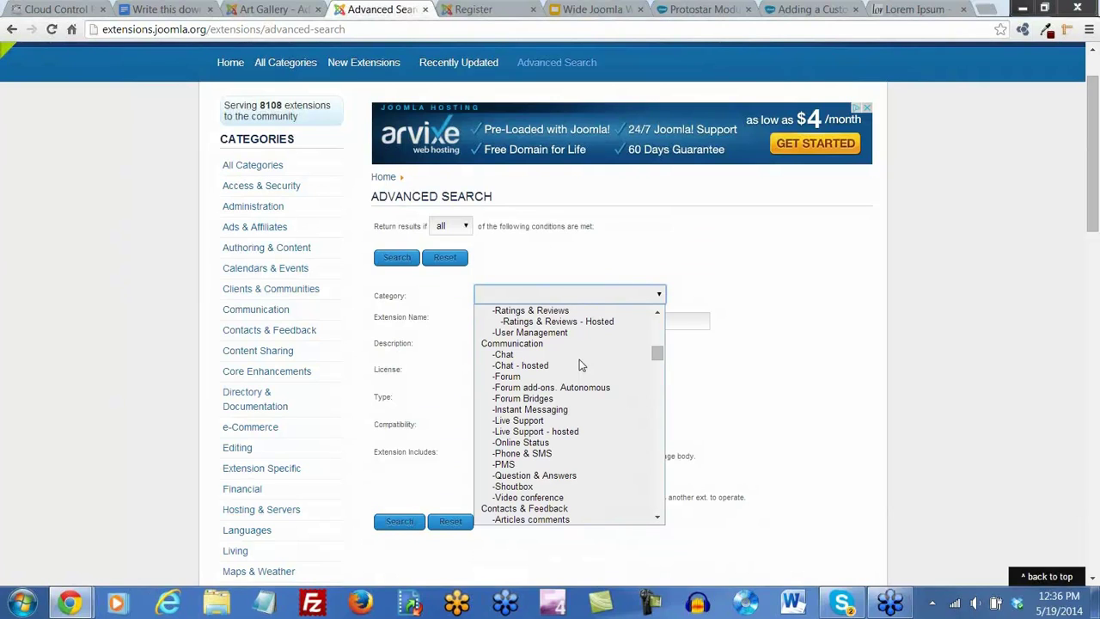
scroll(579, 365, down, 10)
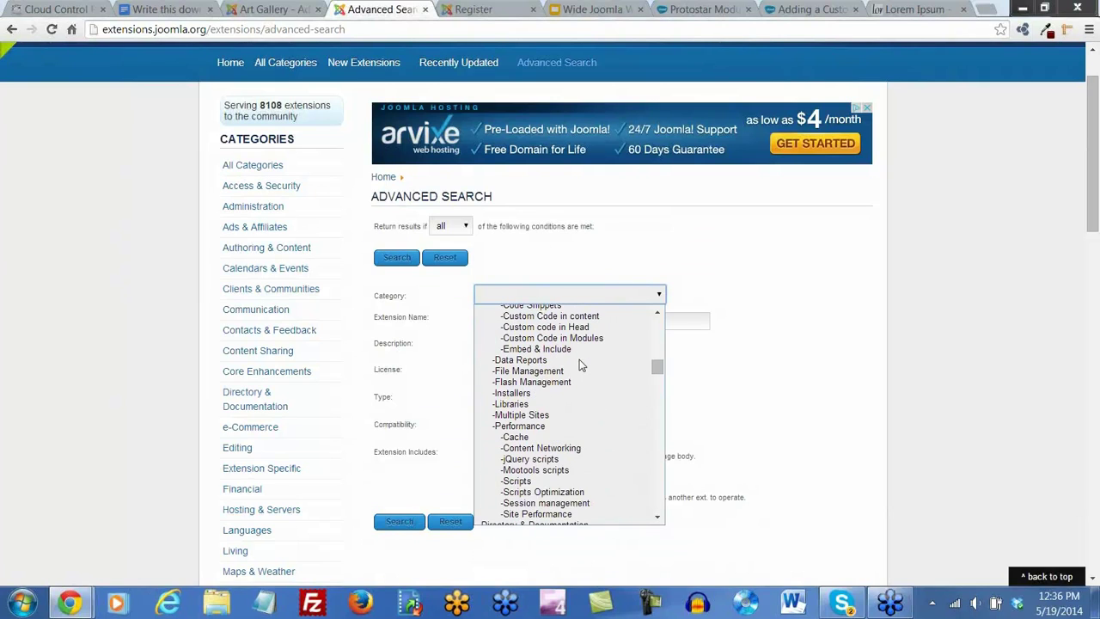
scroll(579, 366, down, 4)
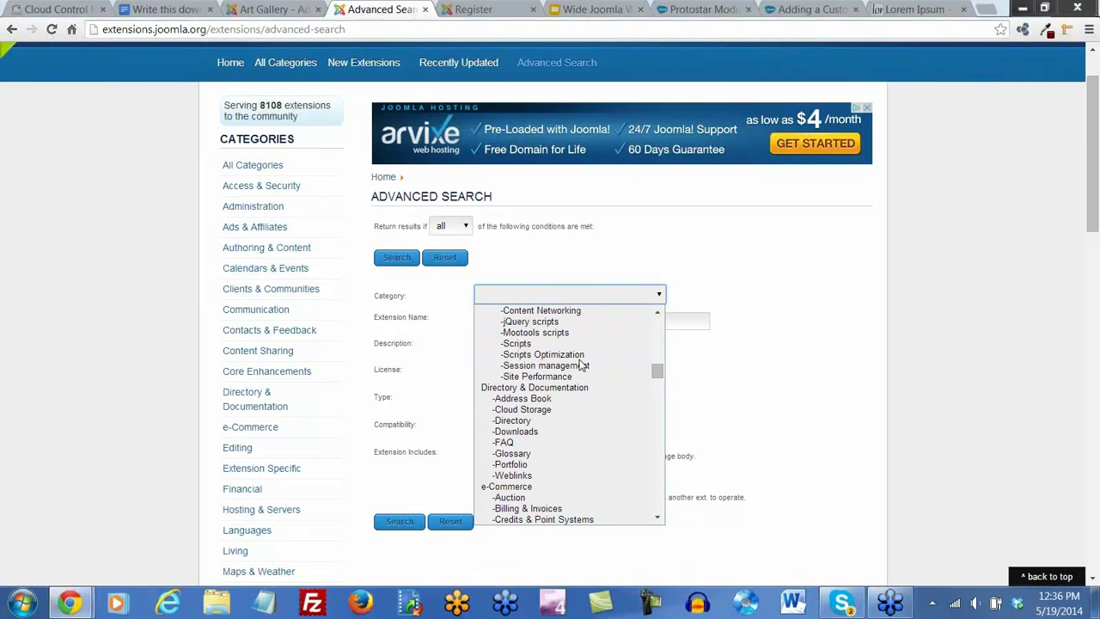
scroll(589, 427, down, 3)
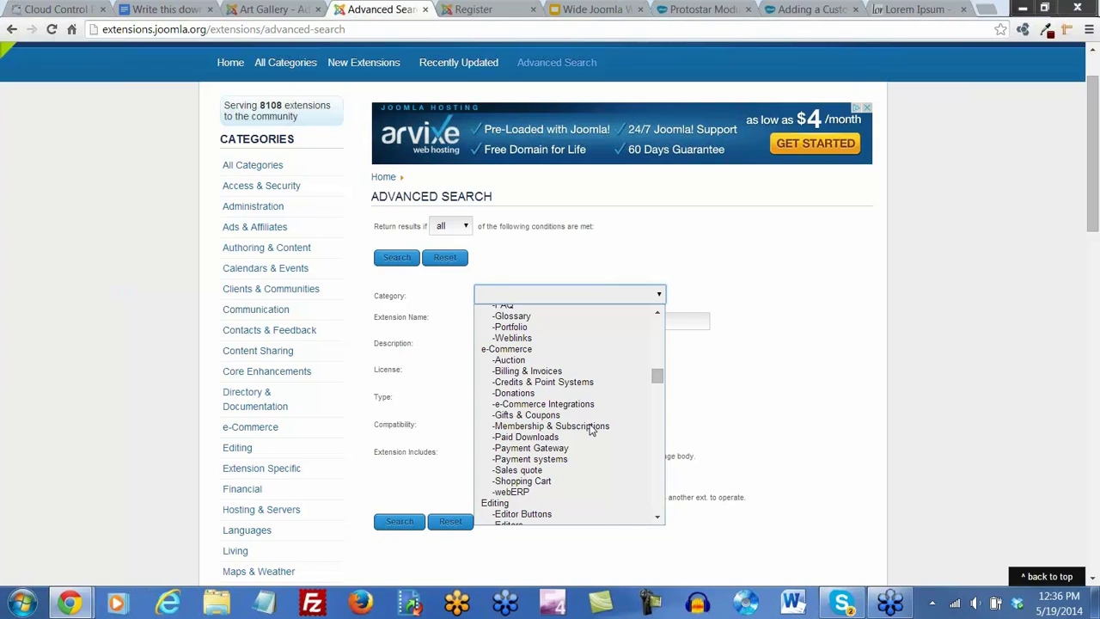
scroll(589, 428, down, 15)
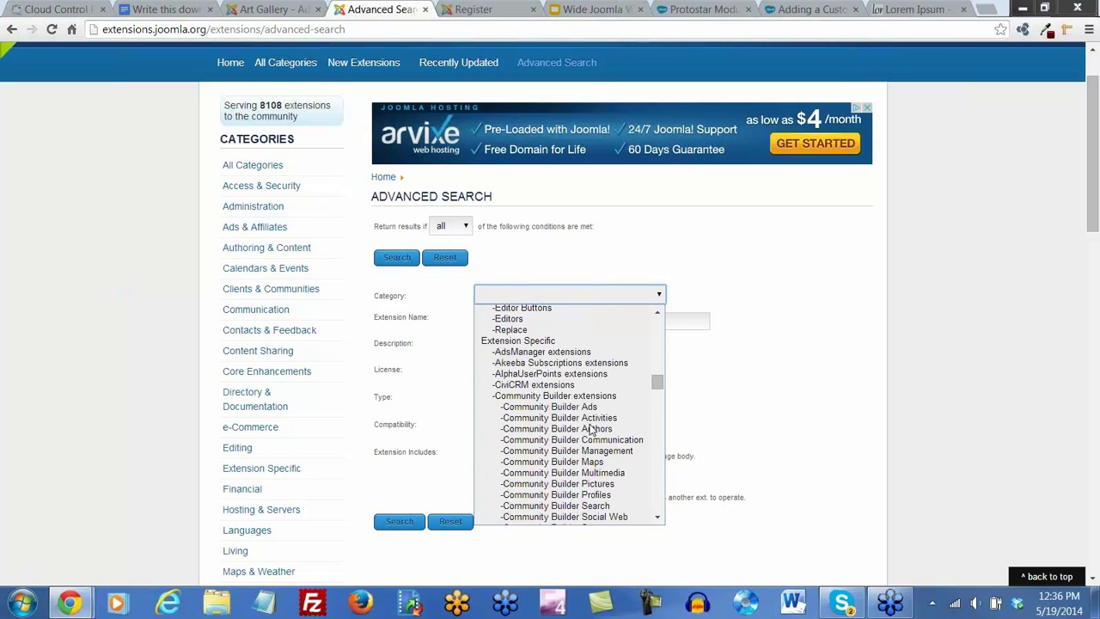
scroll(590, 428, down, 10)
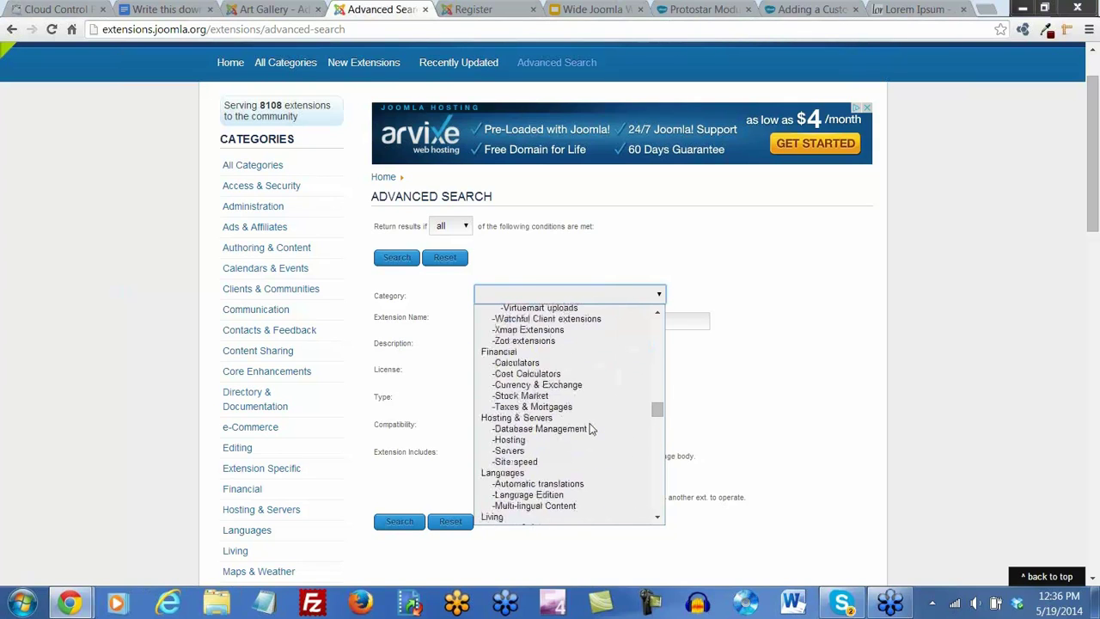
scroll(589, 428, down, 2)
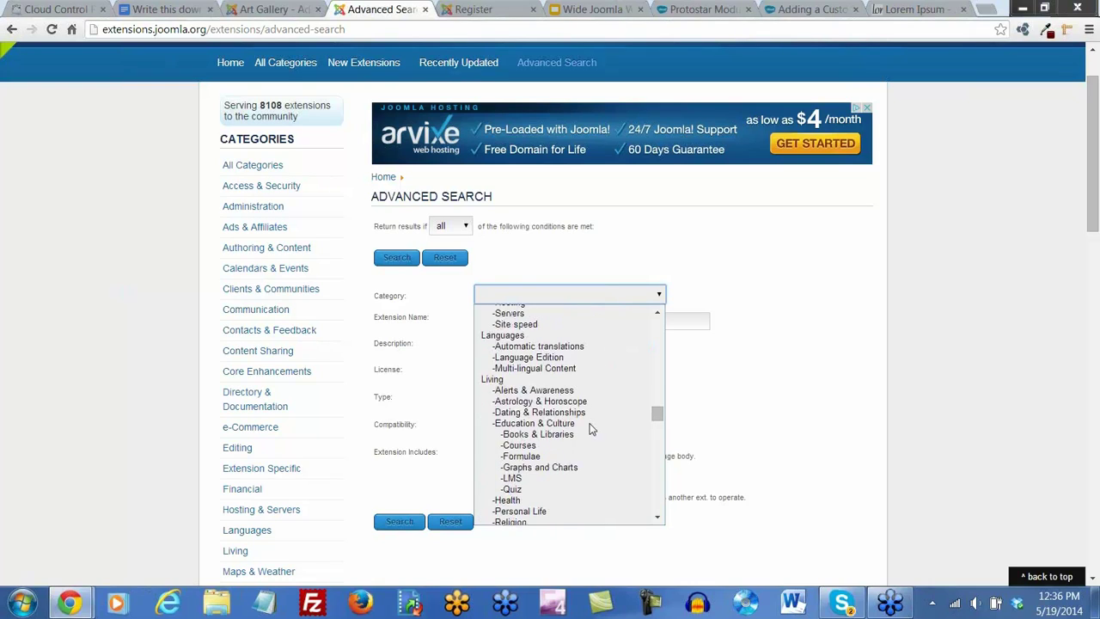
scroll(590, 428, down, 6)
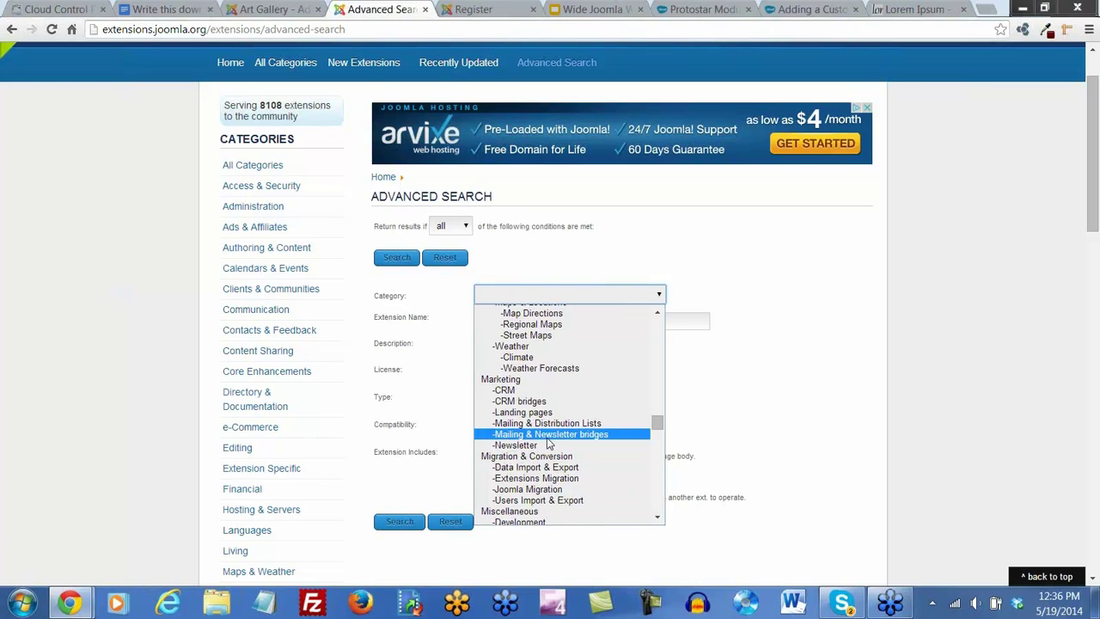
click(550, 435)
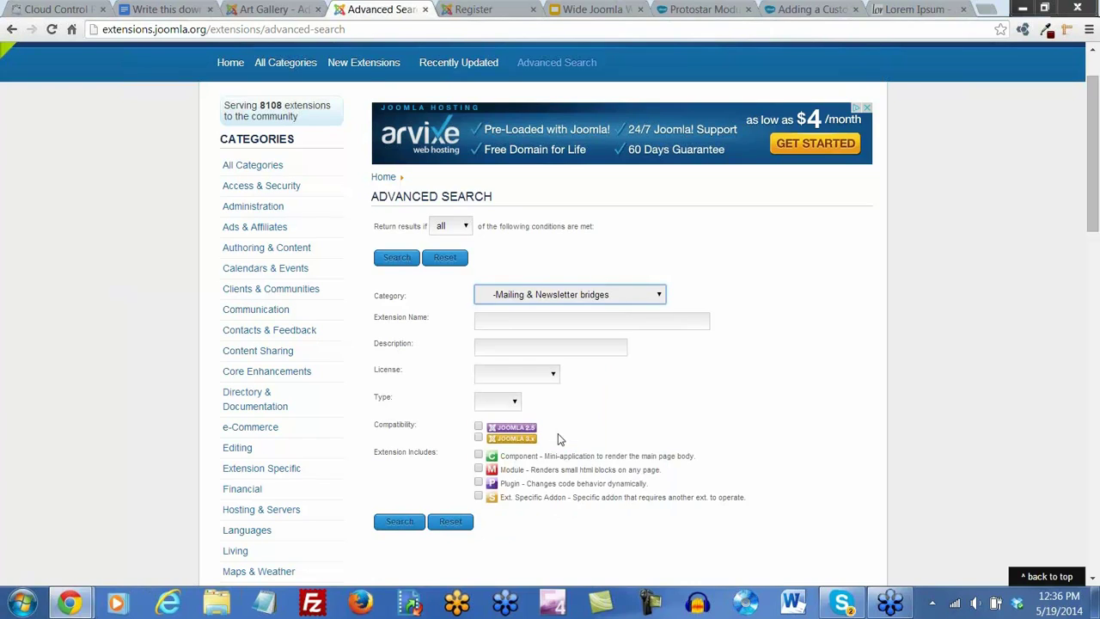
Run the advanced search and browse the 32 results led by Optin Professional Toolbar Form and CMC
click(400, 260)
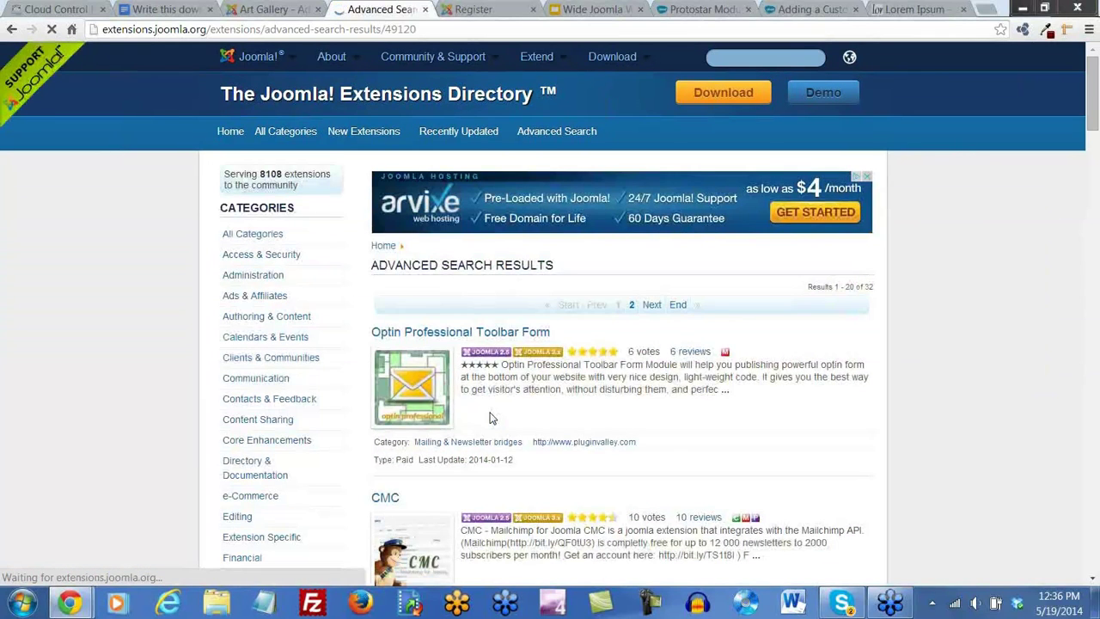
scroll(687, 450, down, 3)
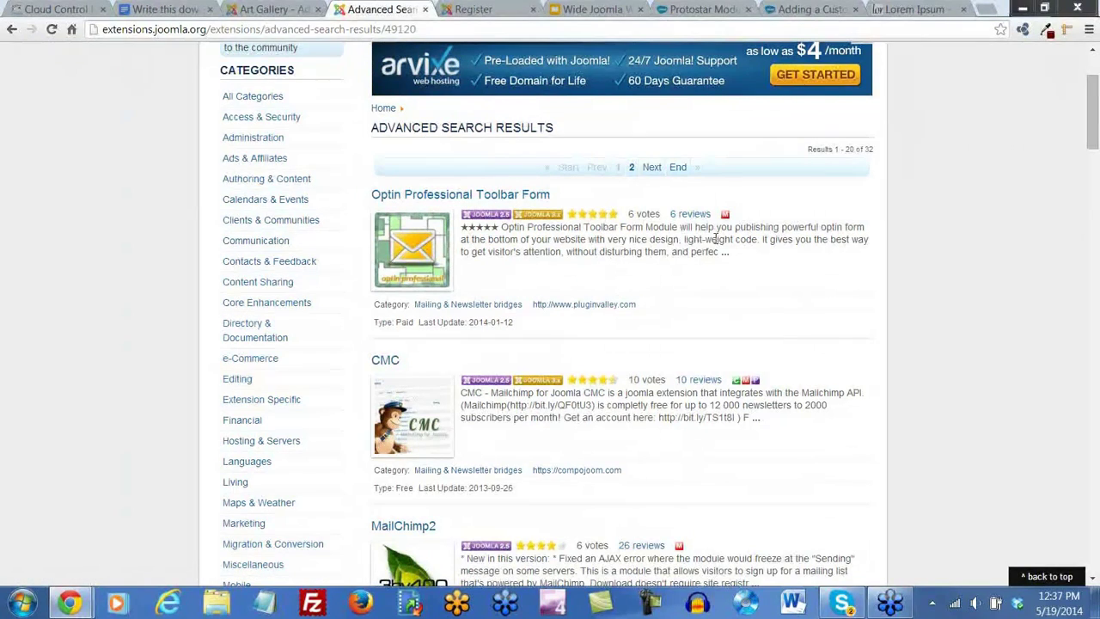
scroll(658, 300, down, 1)
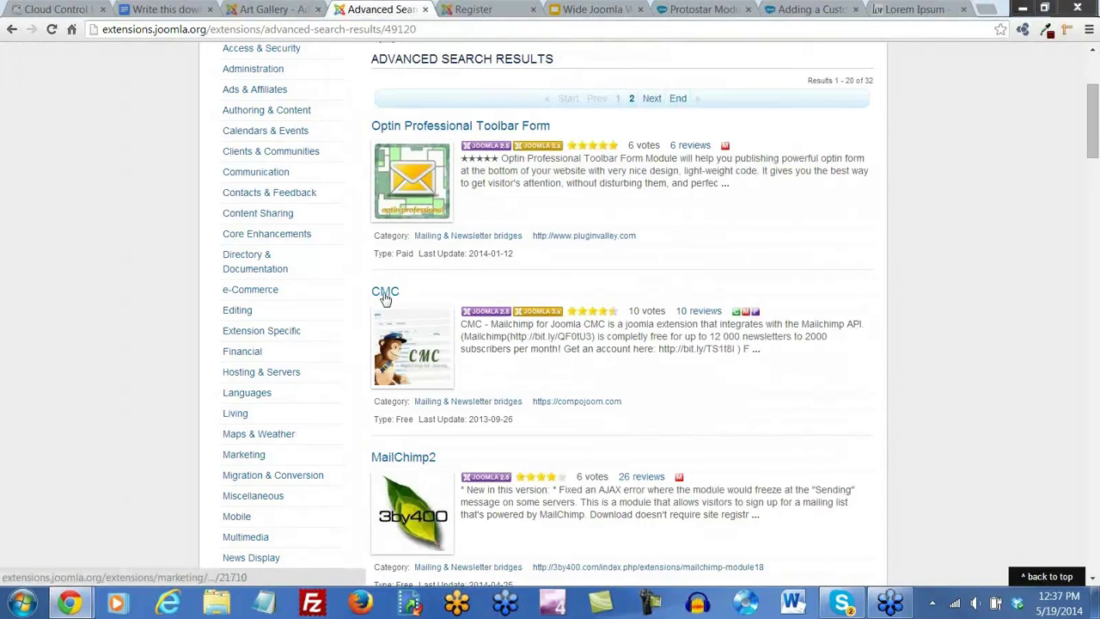
scroll(645, 391, down, 2)
scroll(649, 391, up, 5)
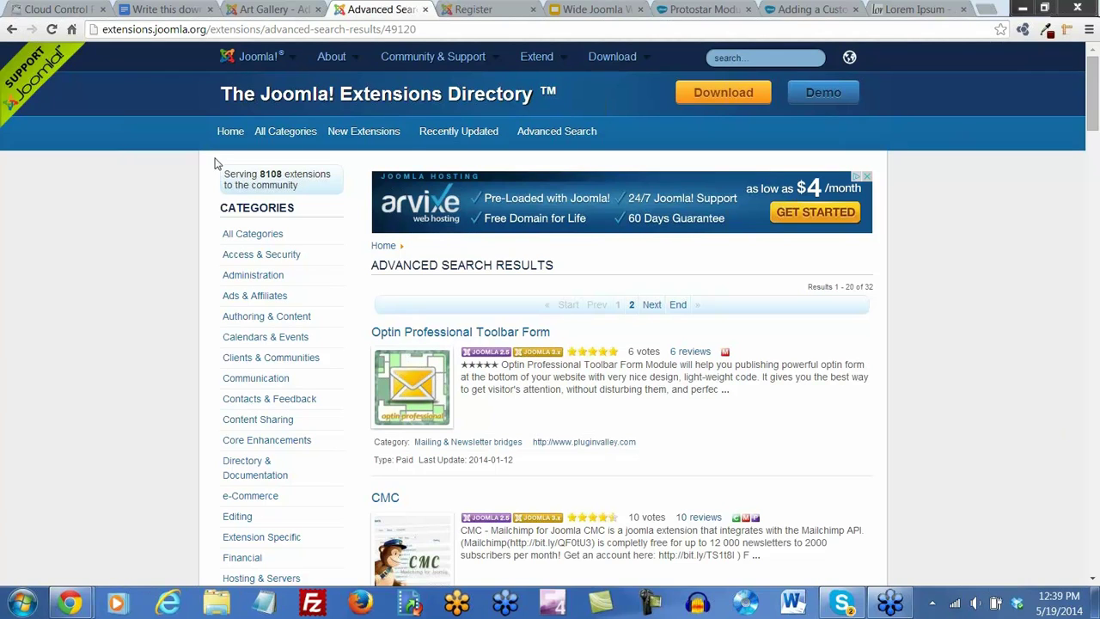
Close the extensions search results tab, glancing at the admin Content and Extensions menus
click(273, 11)
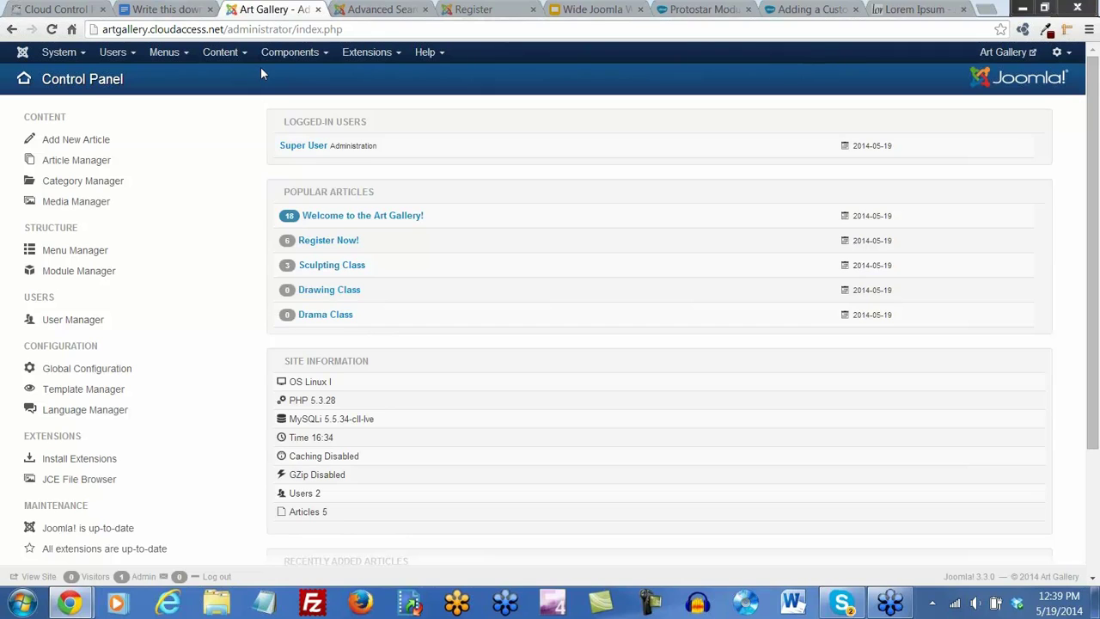
click(236, 55)
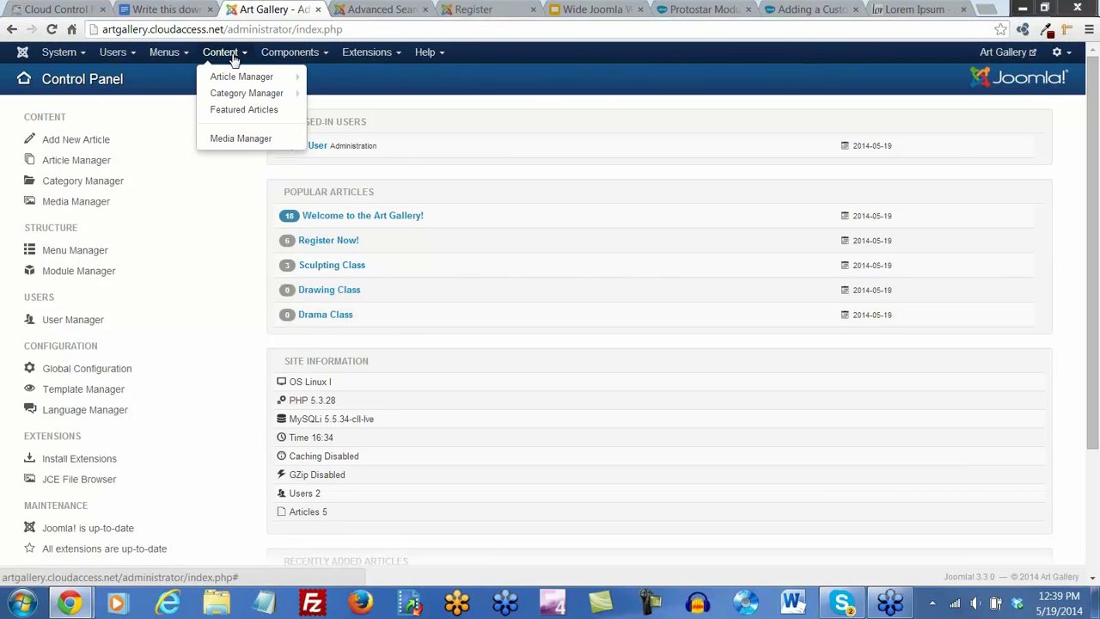
click(378, 11)
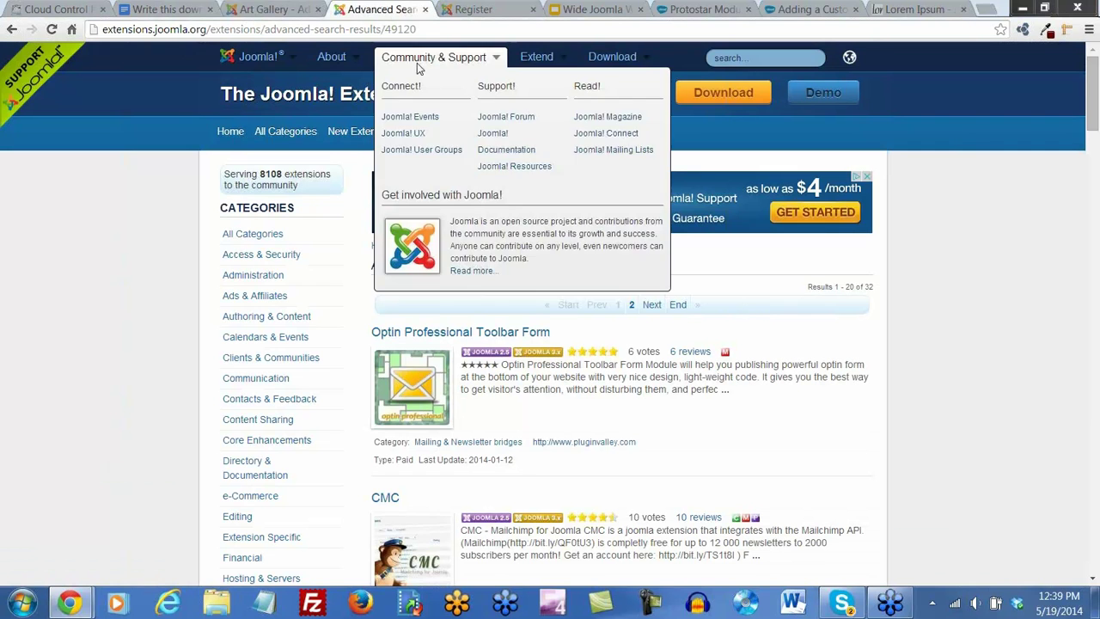
click(424, 10)
click(367, 51)
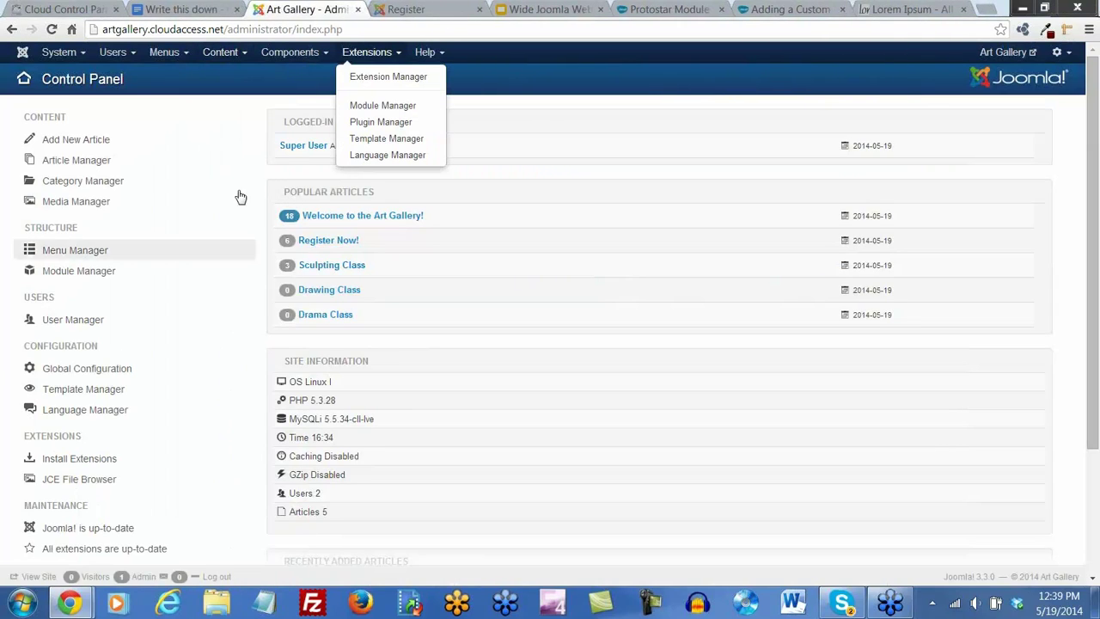
On the front-end site, go to Home and then the Art Classes page
click(415, 14)
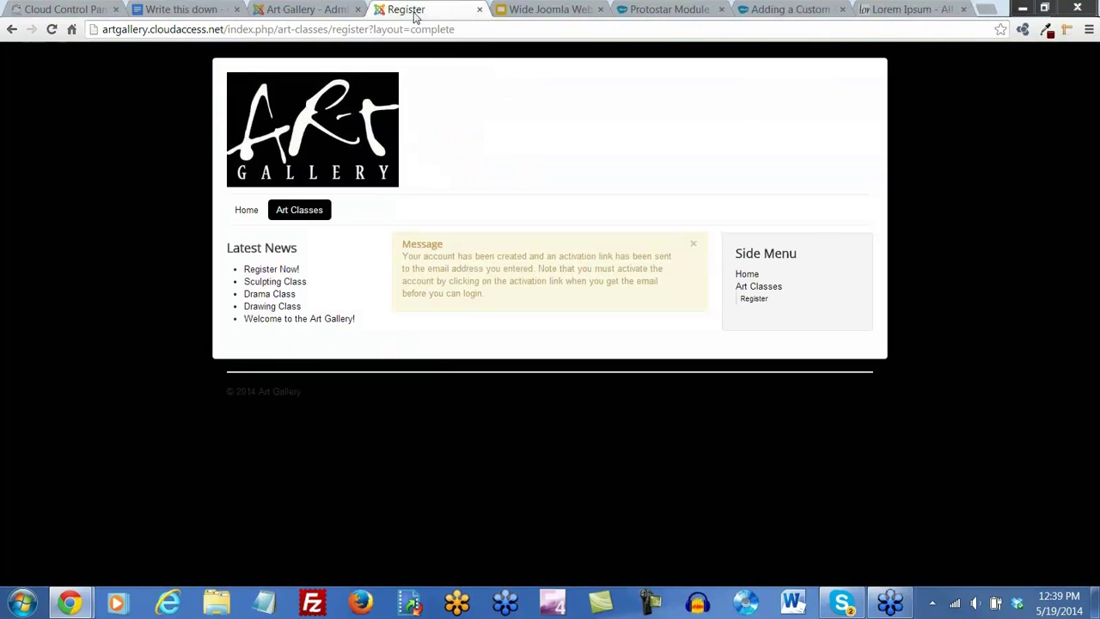
click(249, 212)
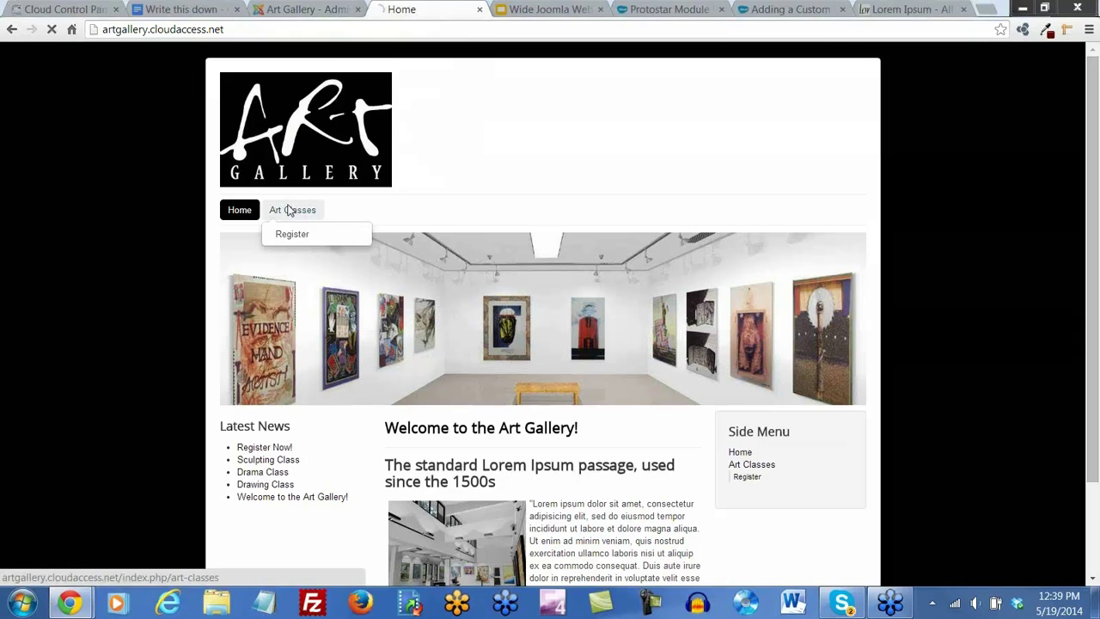
click(291, 212)
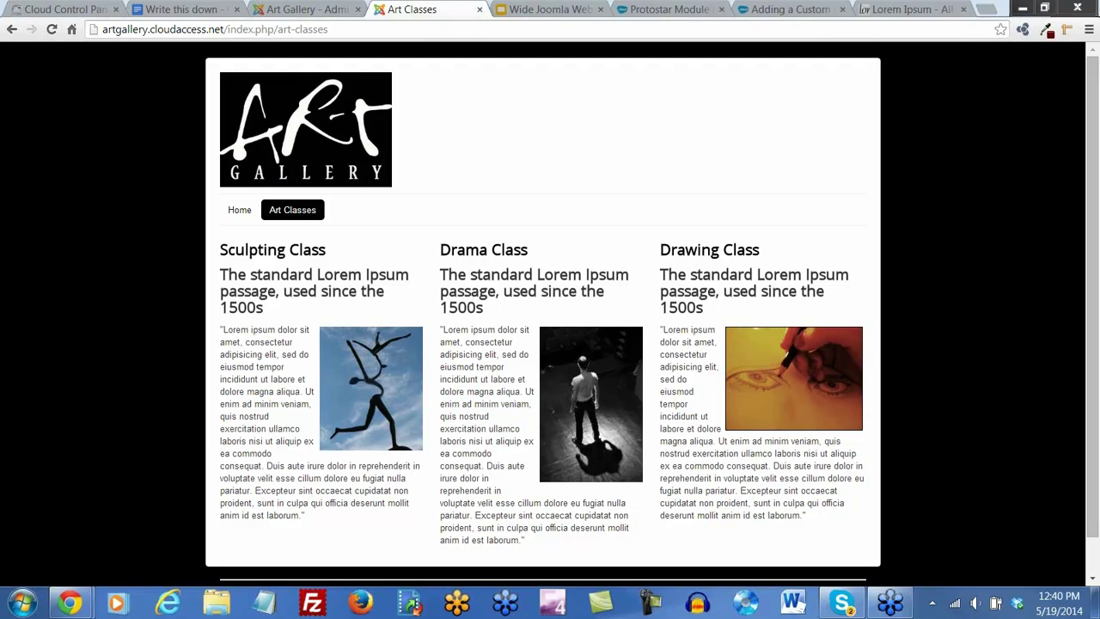
Browse the admin Components menu, then open the Joomla Extensions Directory via Help
click(311, 11)
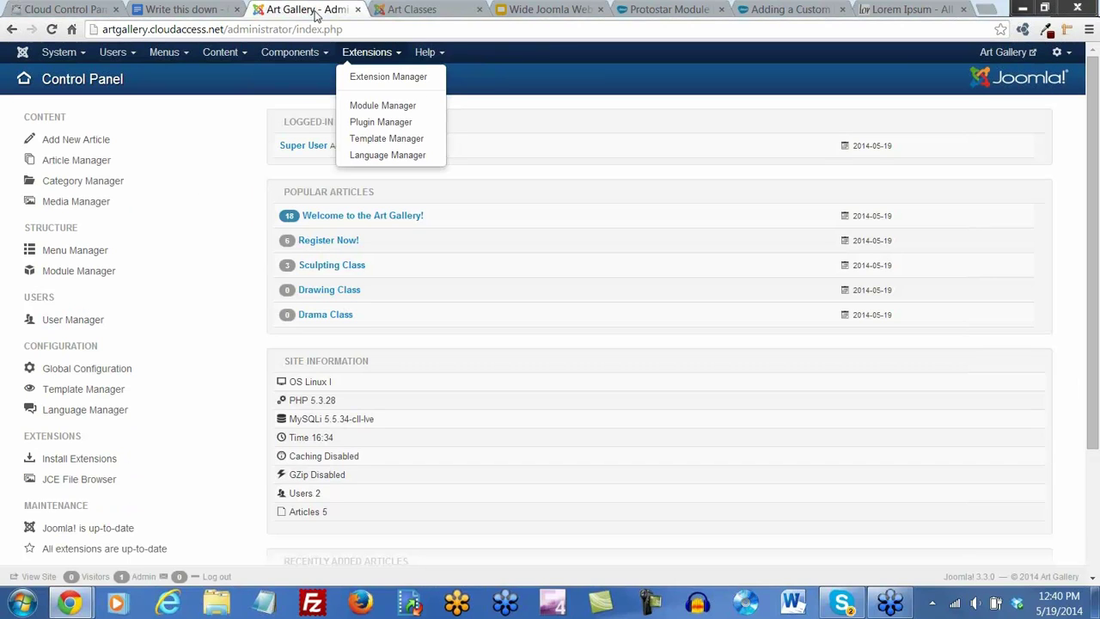
click(315, 54)
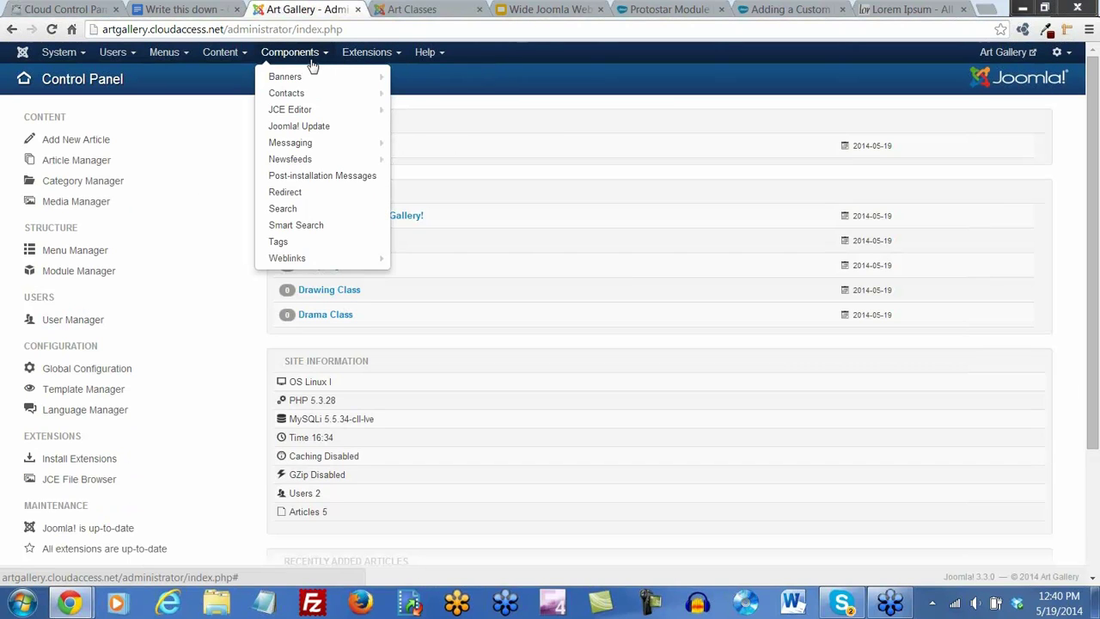
mouse_move(303, 96)
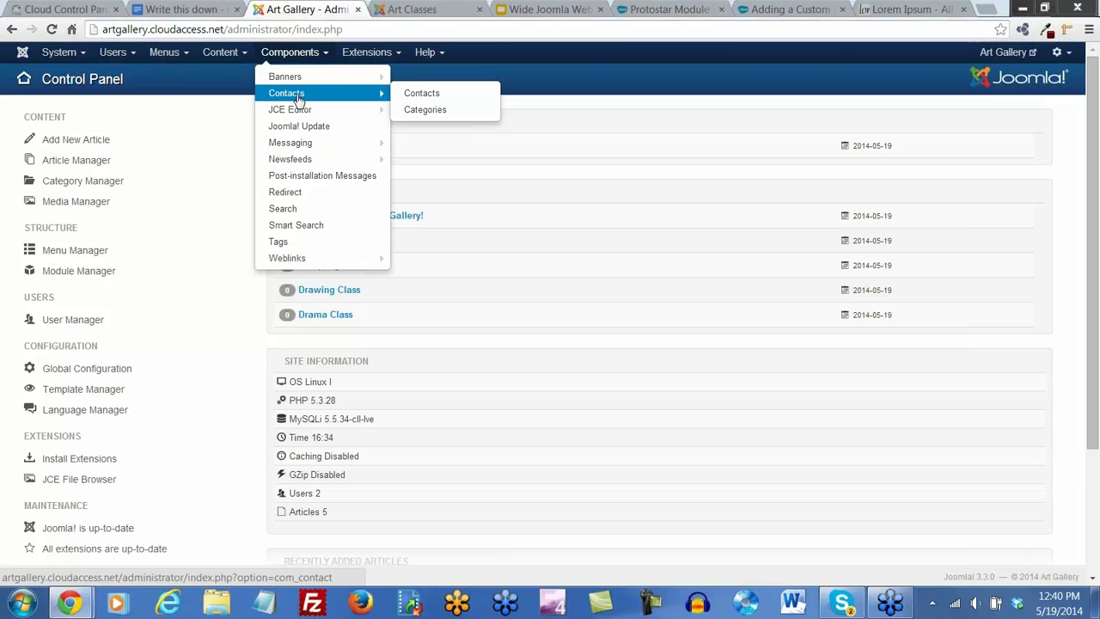
mouse_move(301, 161)
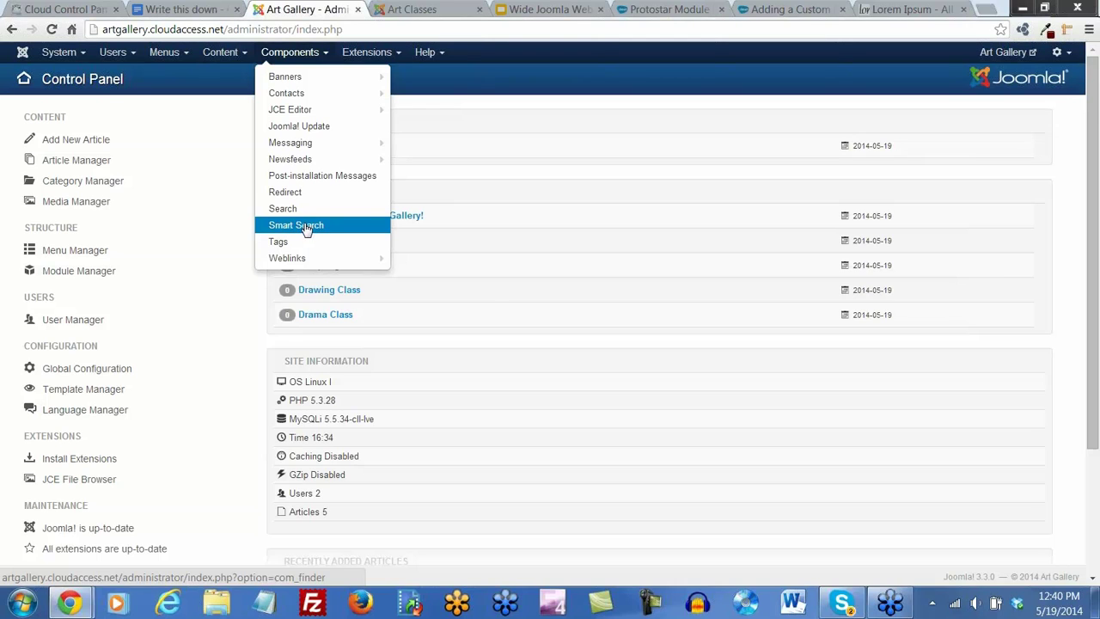
mouse_move(286, 264)
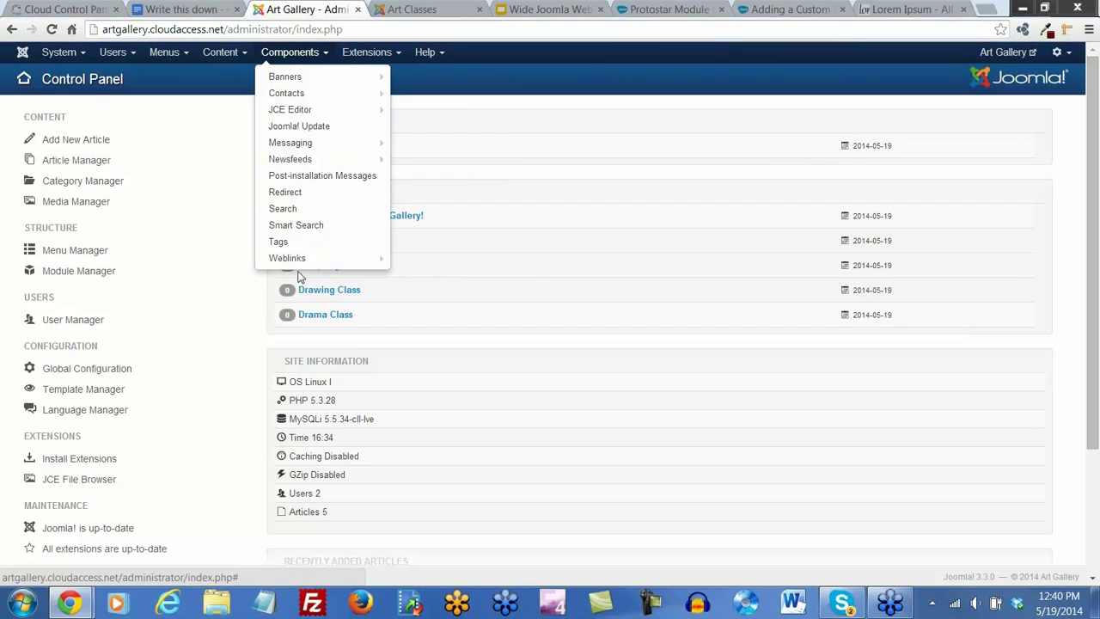
click(209, 112)
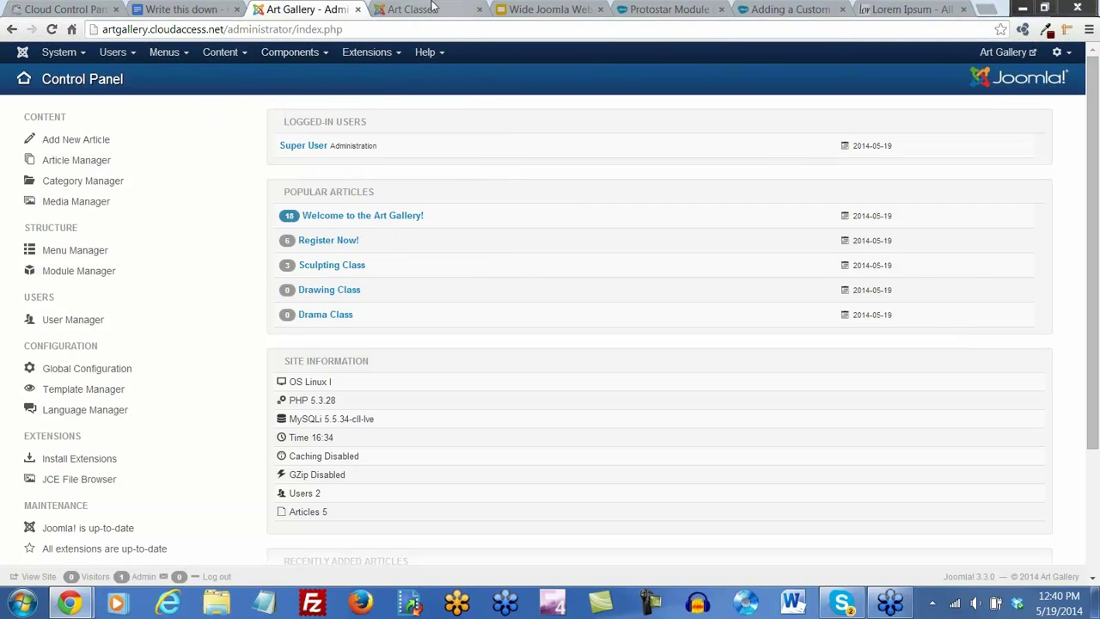
click(438, 56)
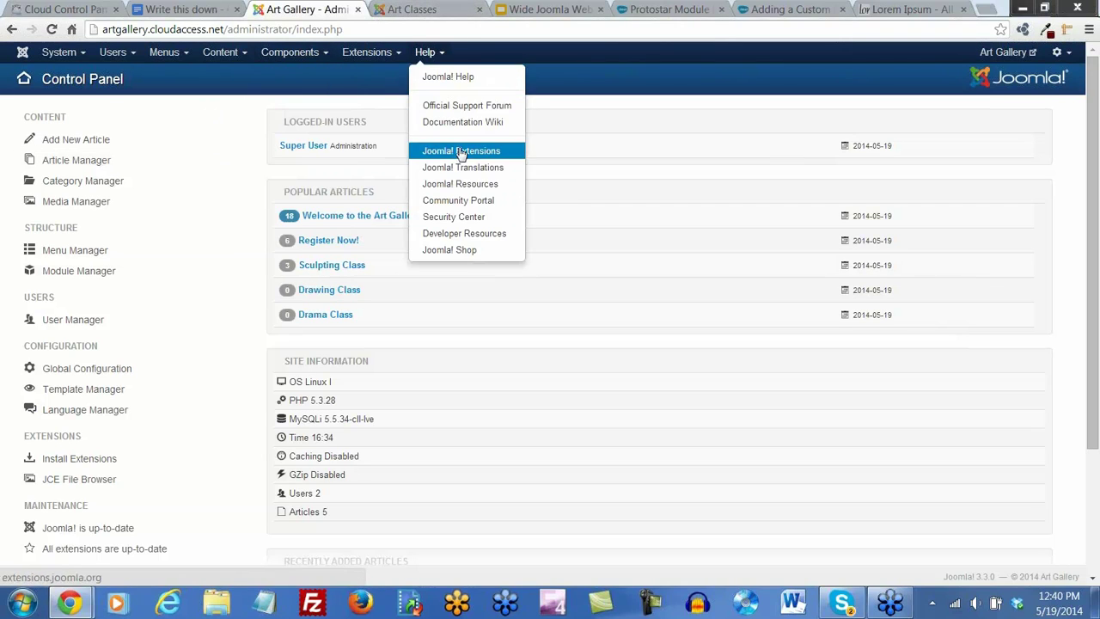
click(458, 151)
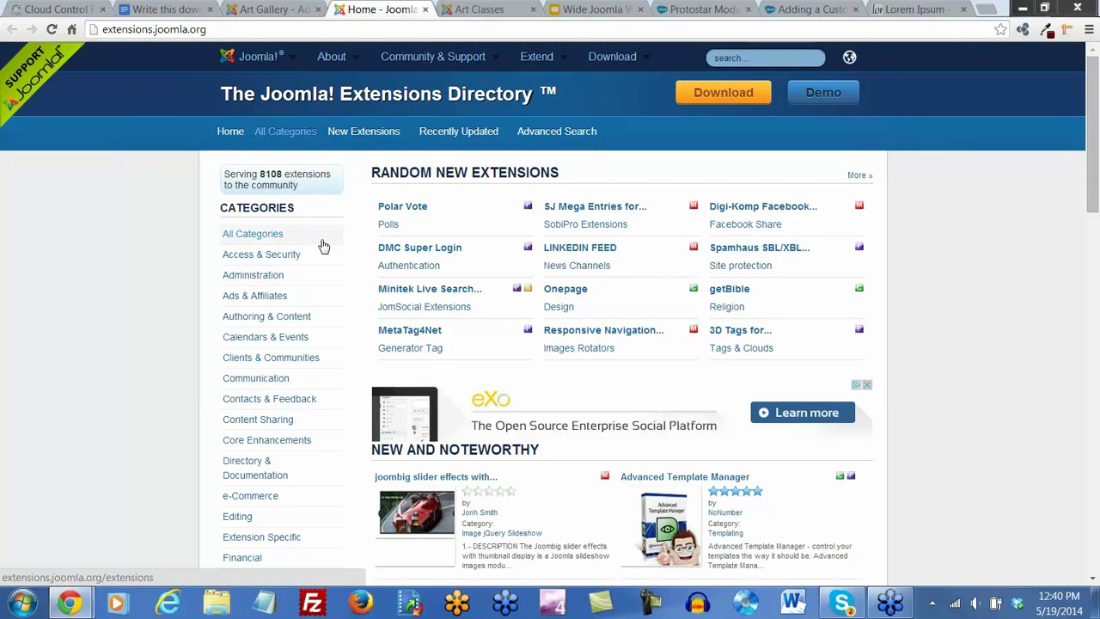
Browse Directory & Documentation and open the Mosets Tree listing (version 3.5.8, rated 4.16)
scroll(318, 247, down, 2)
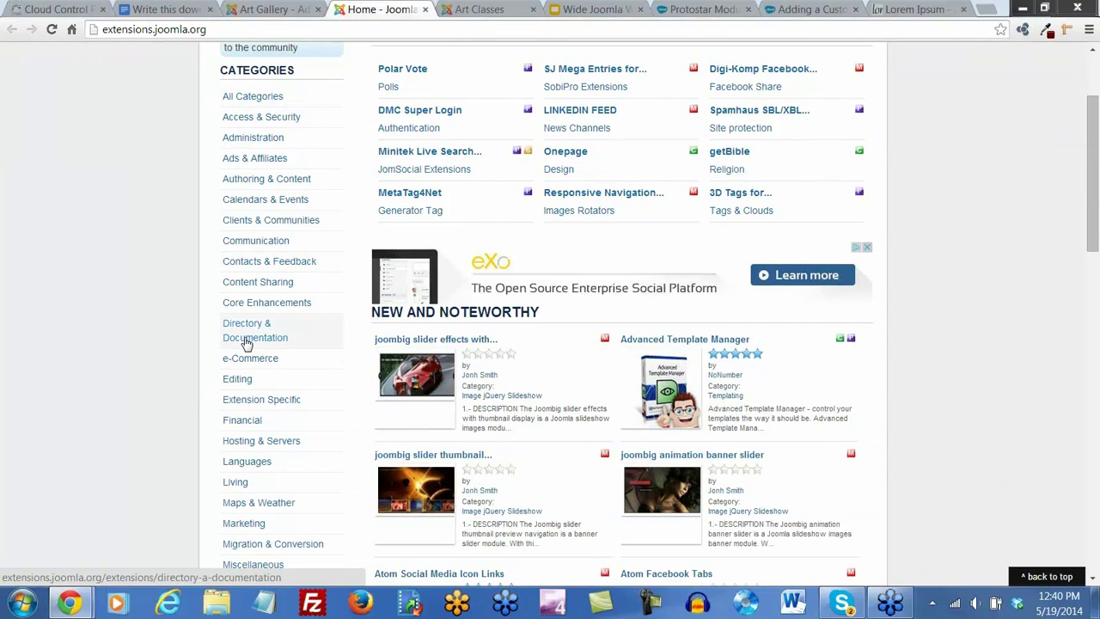
click(242, 342)
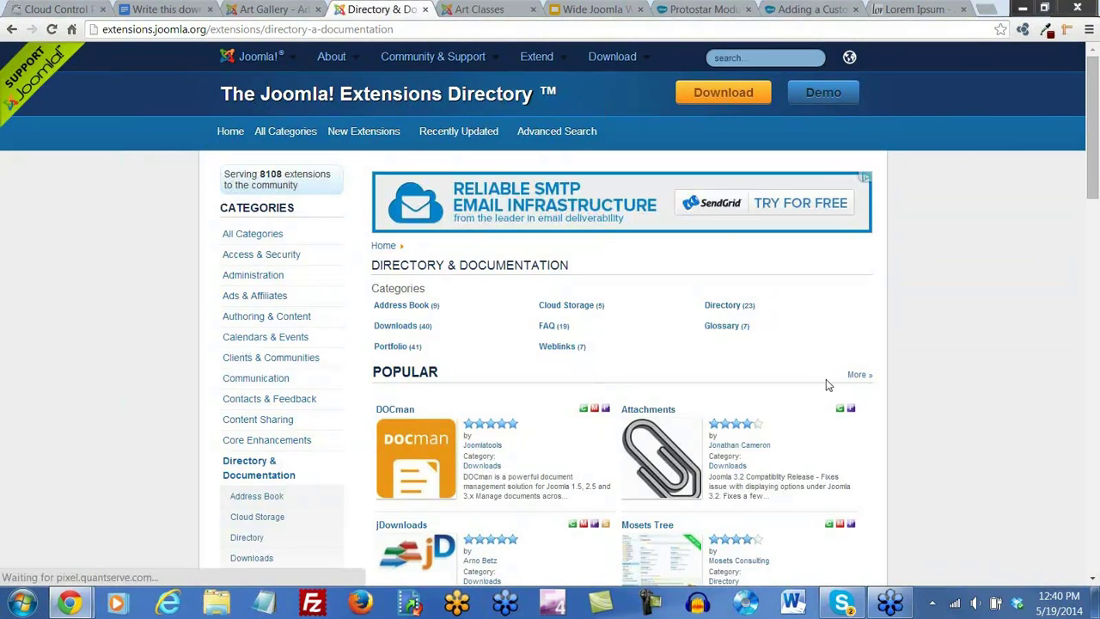
scroll(875, 352, down, 2)
scroll(875, 352, down, 2)
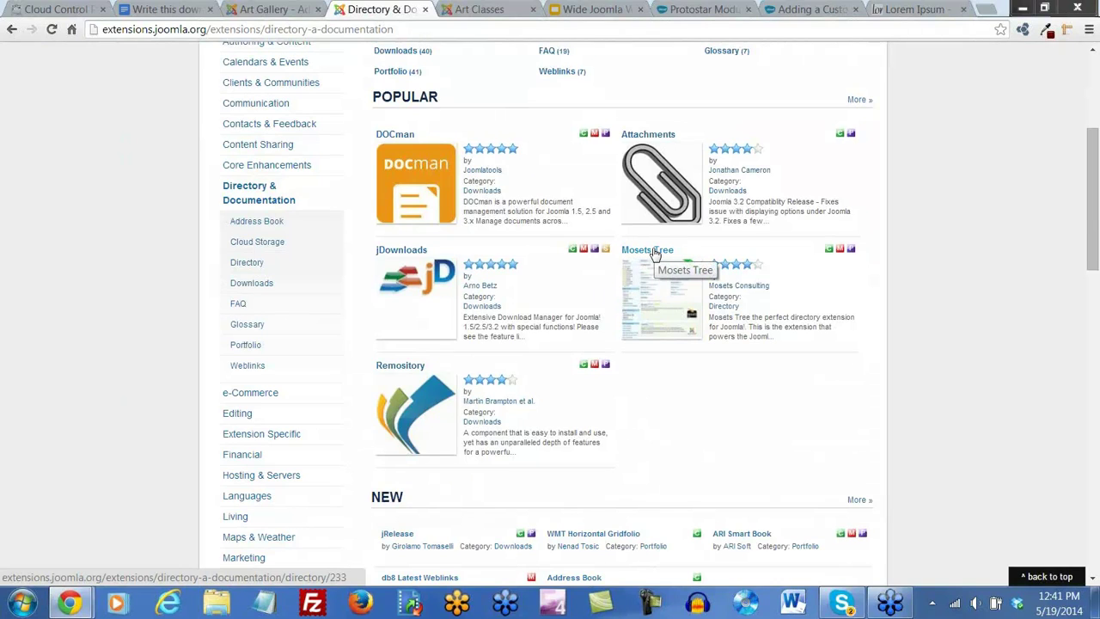
click(653, 252)
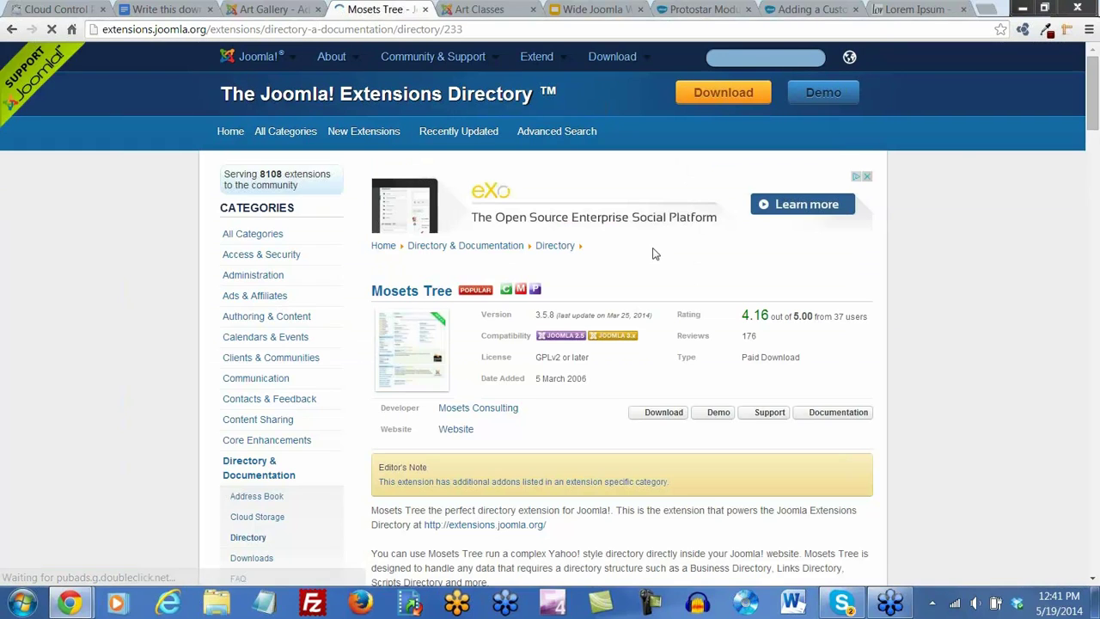
click(715, 413)
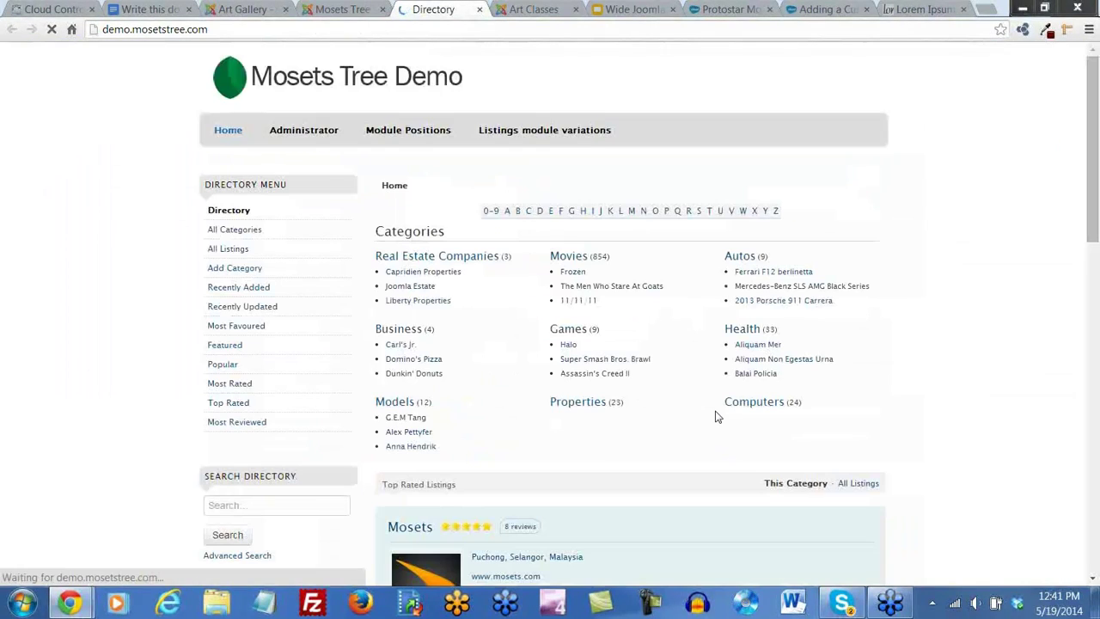
scroll(866, 304, down, 1)
scroll(866, 305, down, 1)
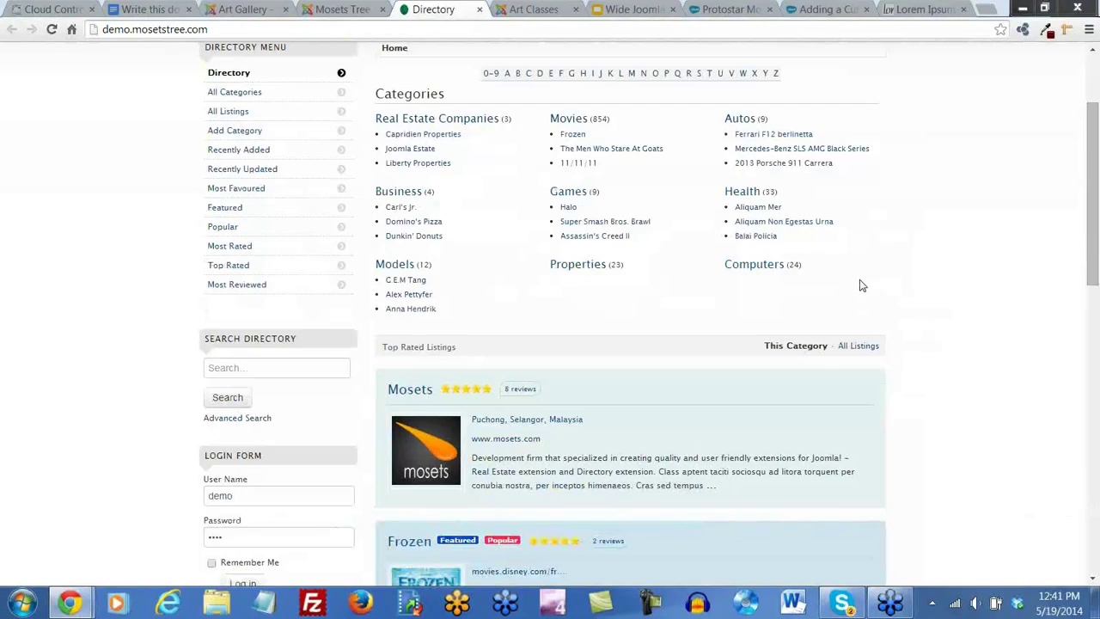
scroll(485, 125, up, 1)
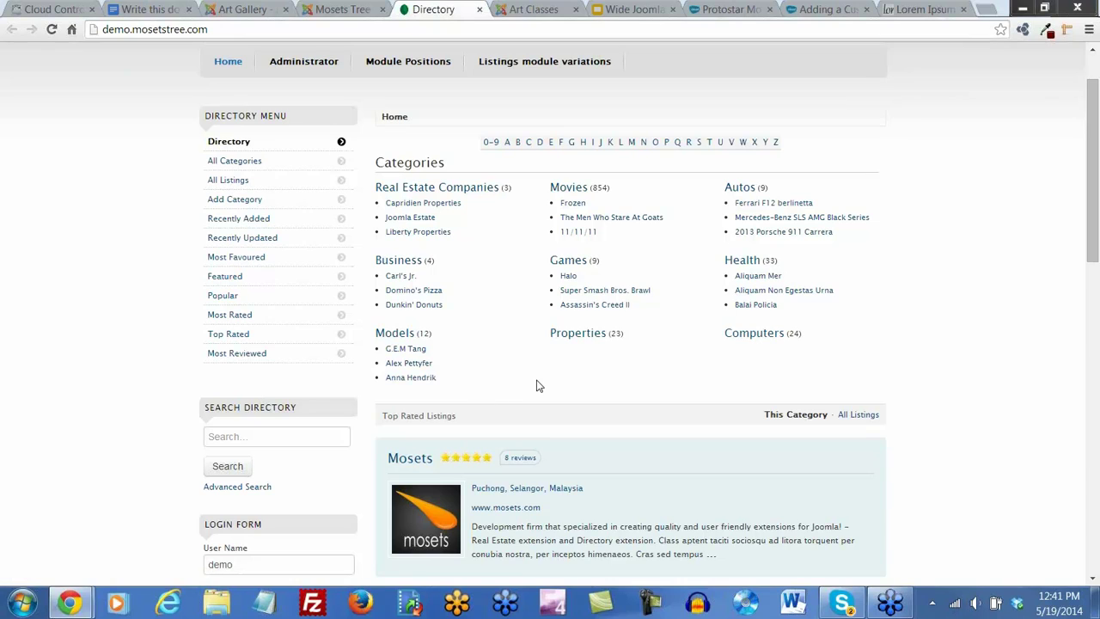
scroll(644, 321, up, 1)
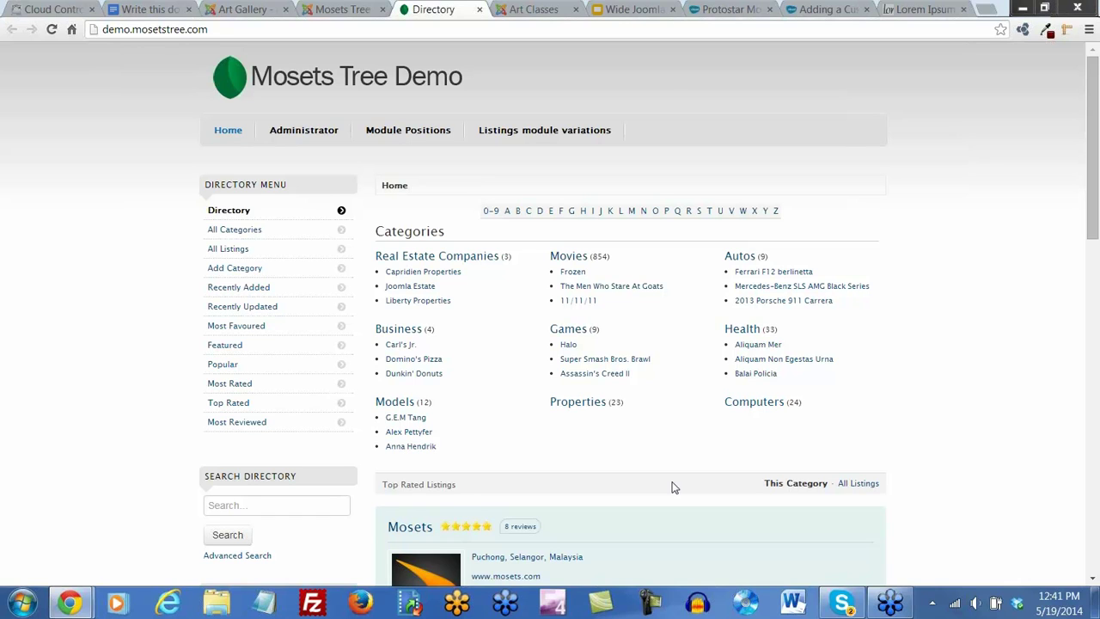
click(480, 9)
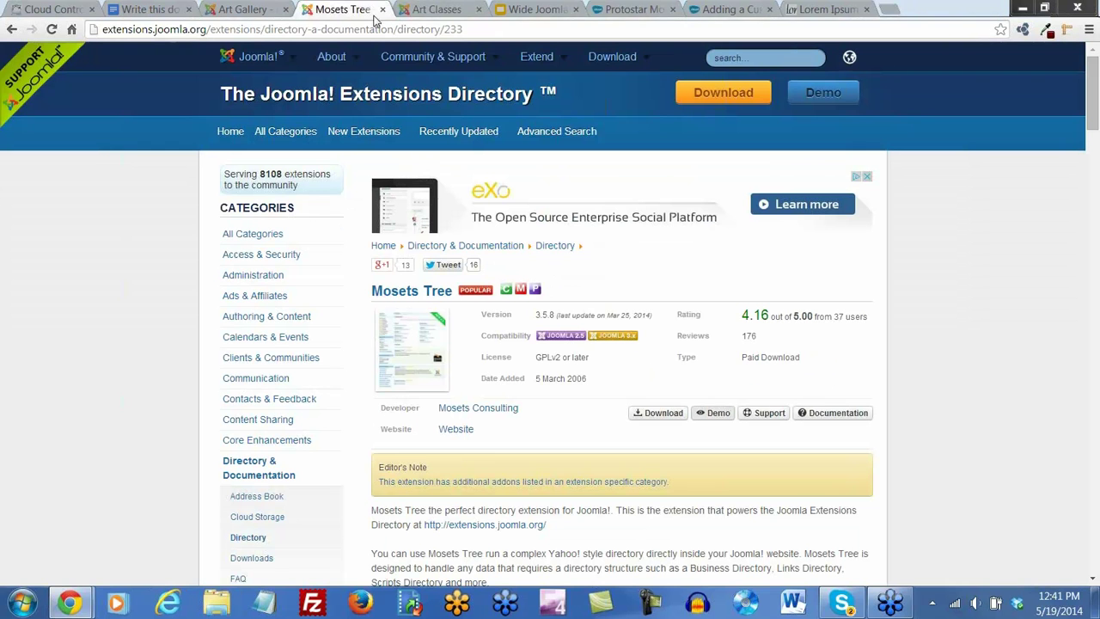
Open DOCman's details from Directory & Documentation, highlight its description, and view its demo options
click(12, 29)
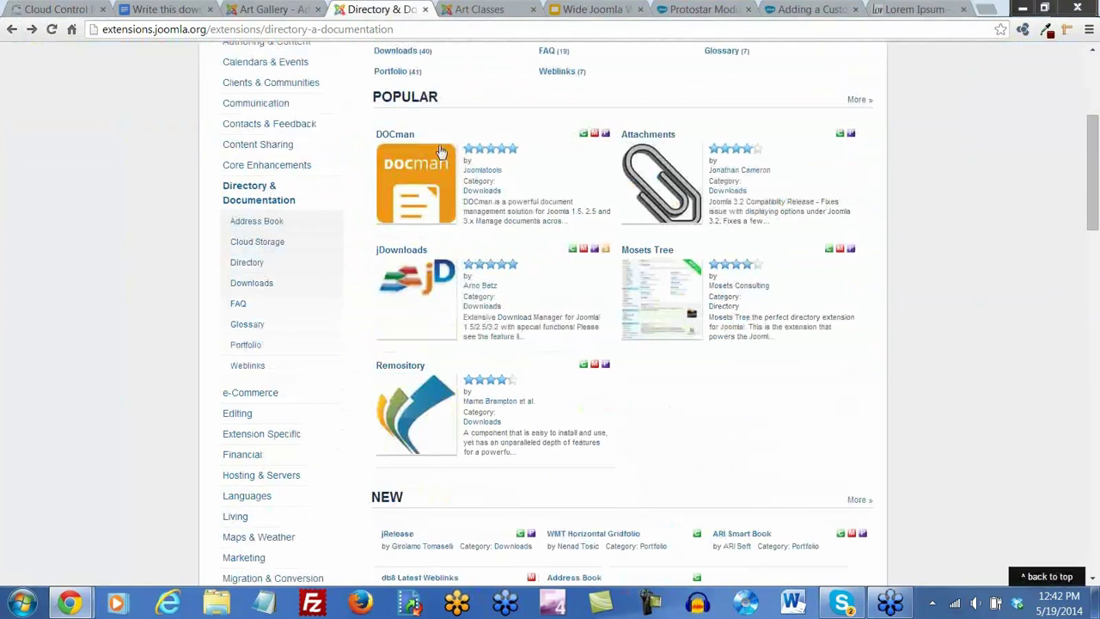
click(397, 138)
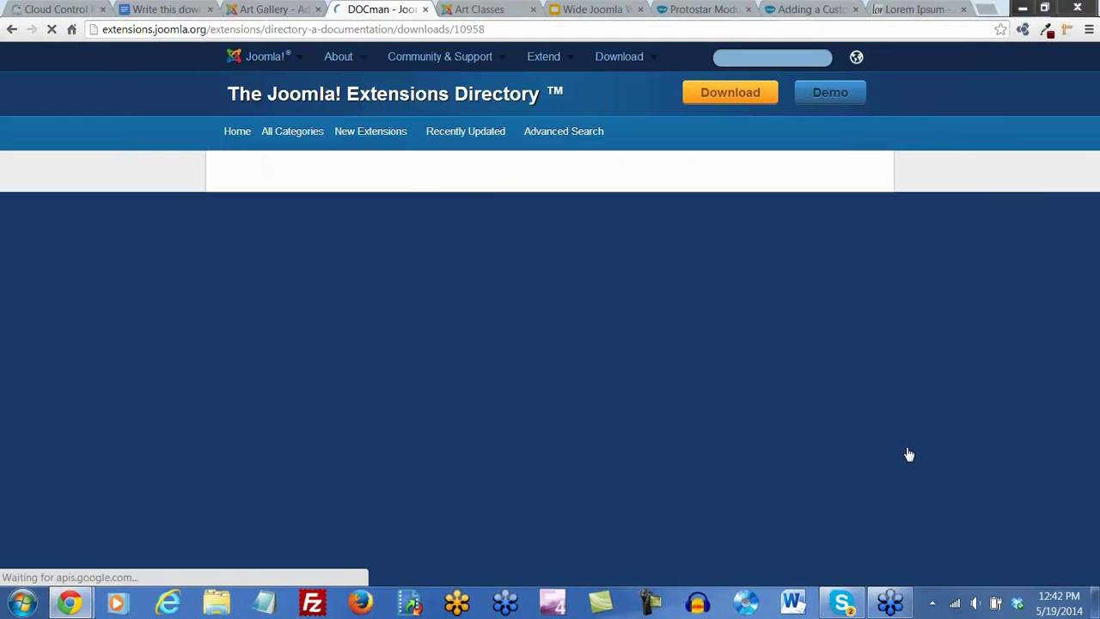
scroll(909, 454, down, 3)
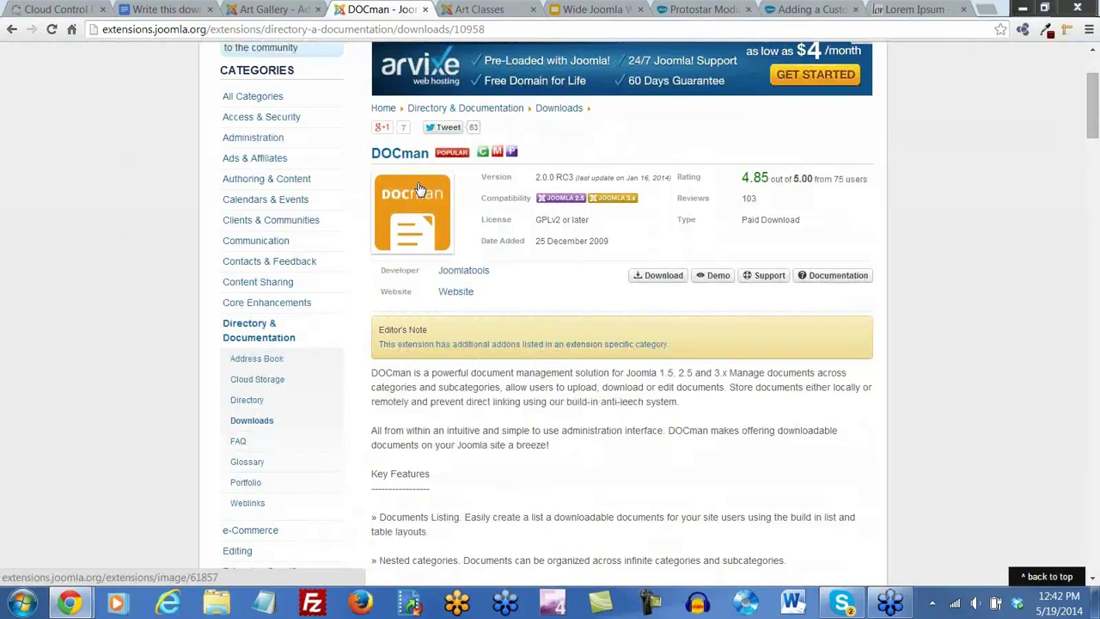
drag(730, 373, 507, 385)
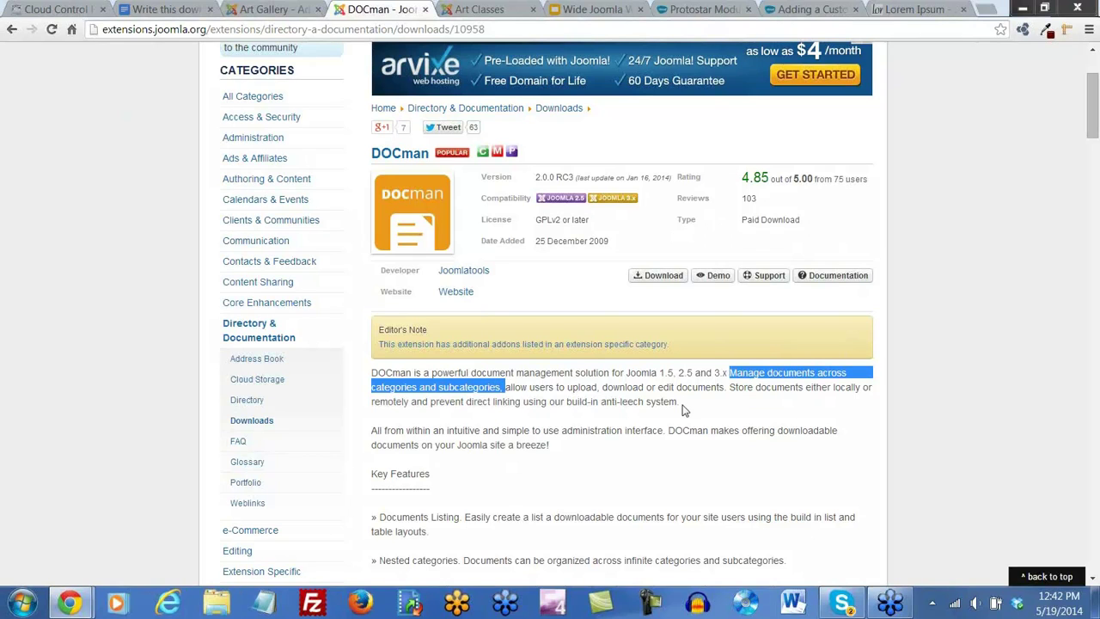
click(716, 276)
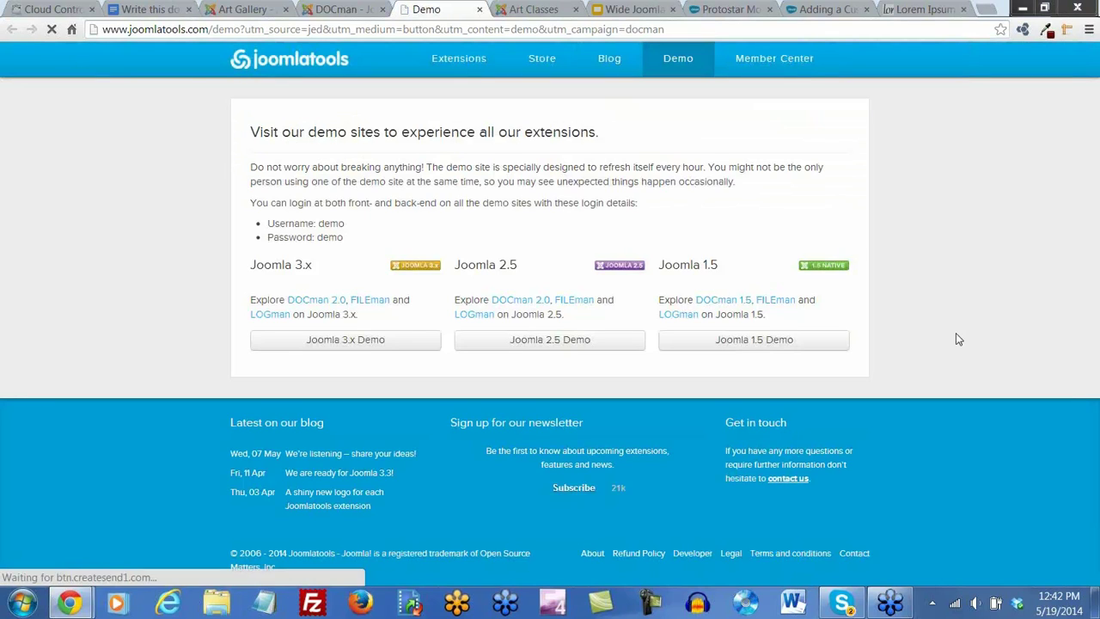
Visit and close the Joomla 3.x DOCman demo site, then return to the DOCman listing's top
click(360, 352)
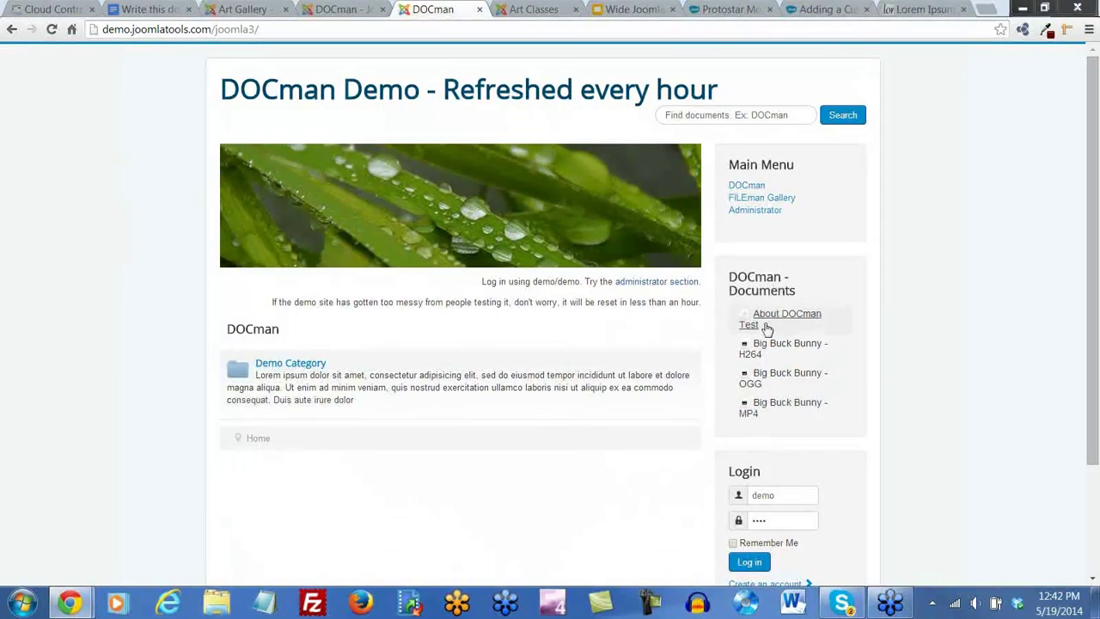
scroll(780, 379, down, 1)
scroll(780, 374, up, 1)
click(479, 9)
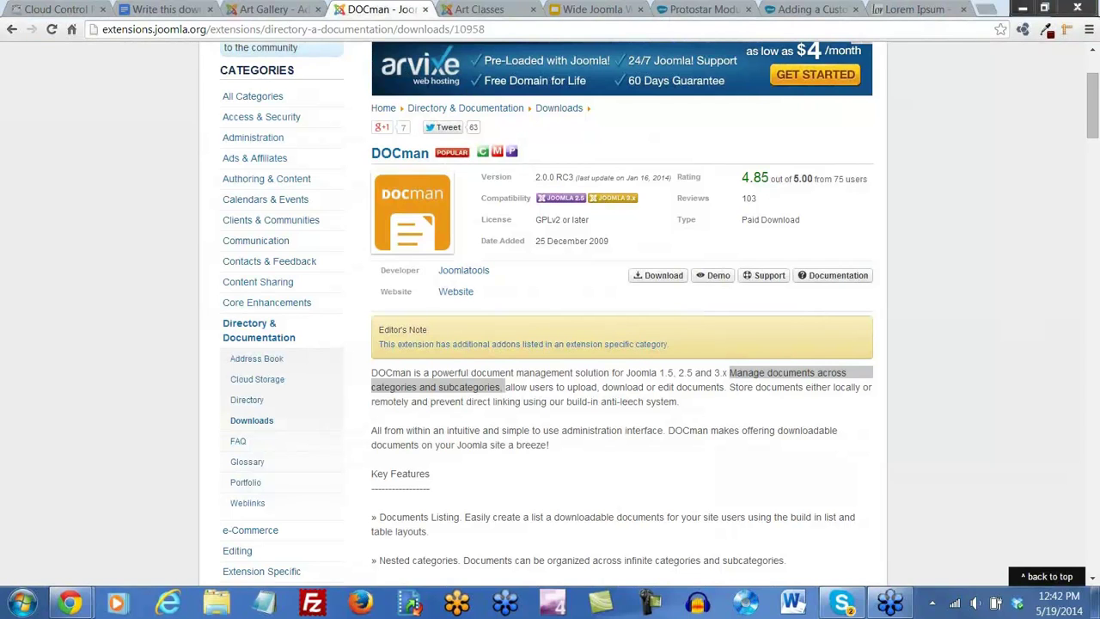
click(149, 230)
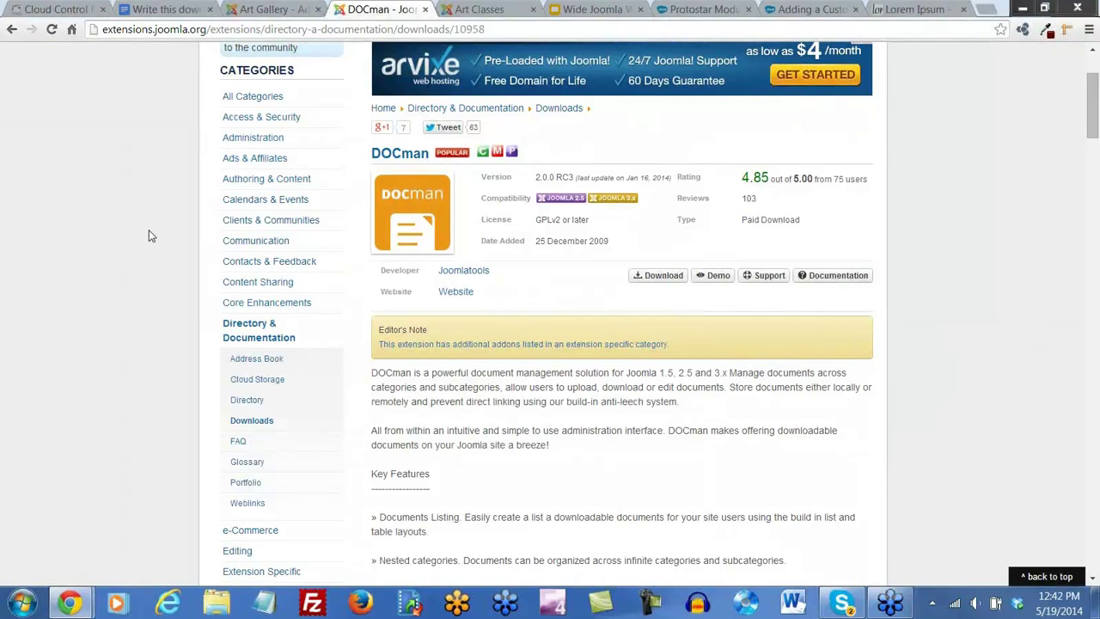
scroll(149, 229, up, 3)
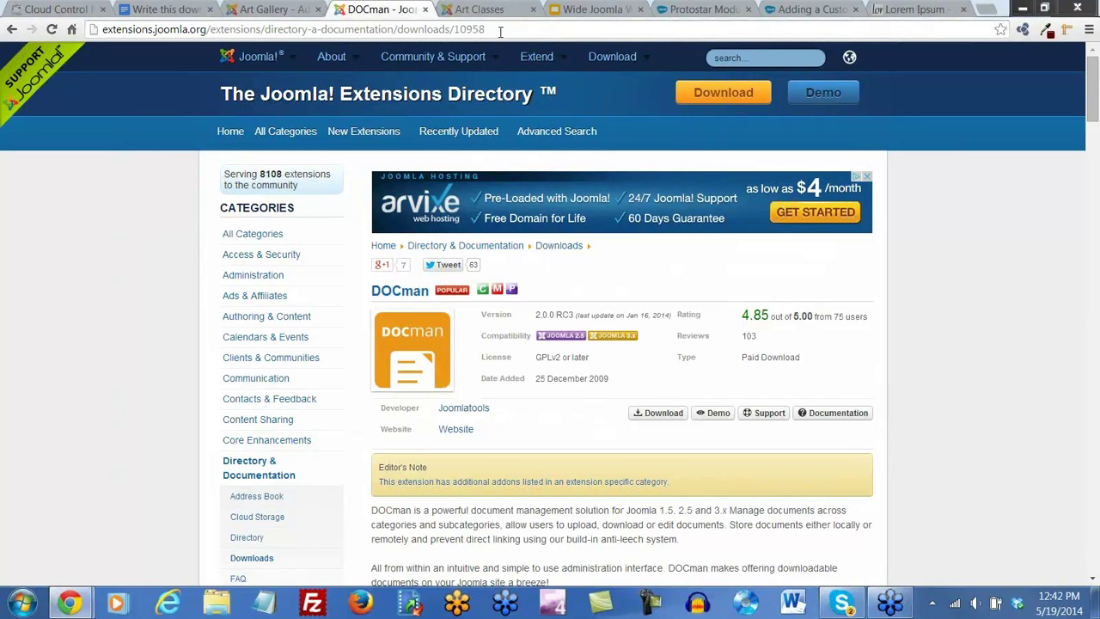
In a new browser tab, search Google for 'mosets tree templates'
click(989, 11)
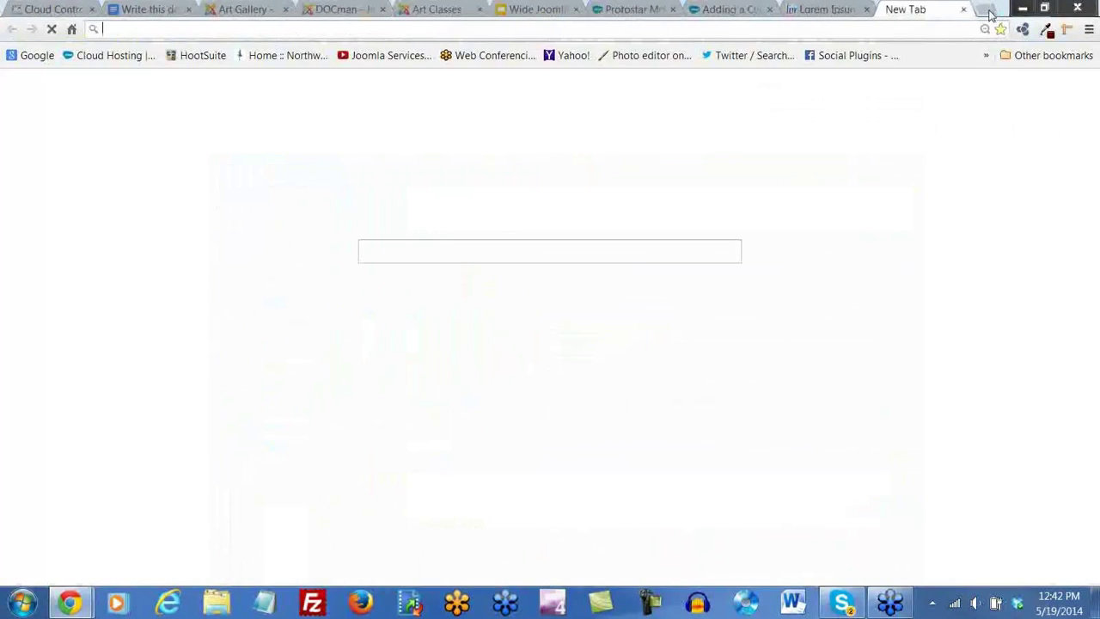
text(mos)
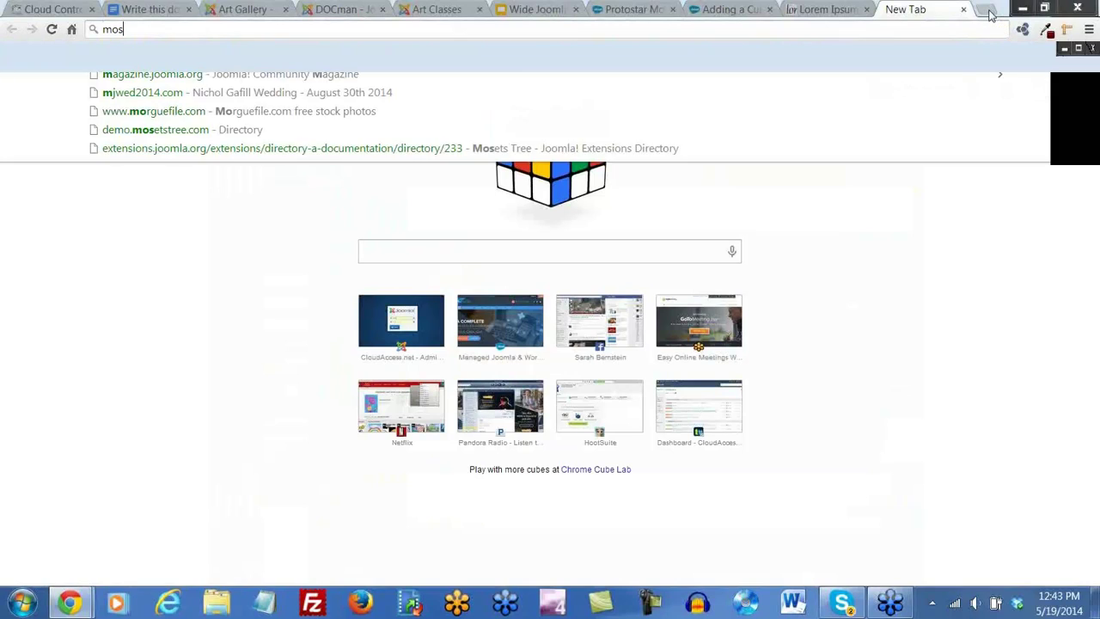
text(ets tree )
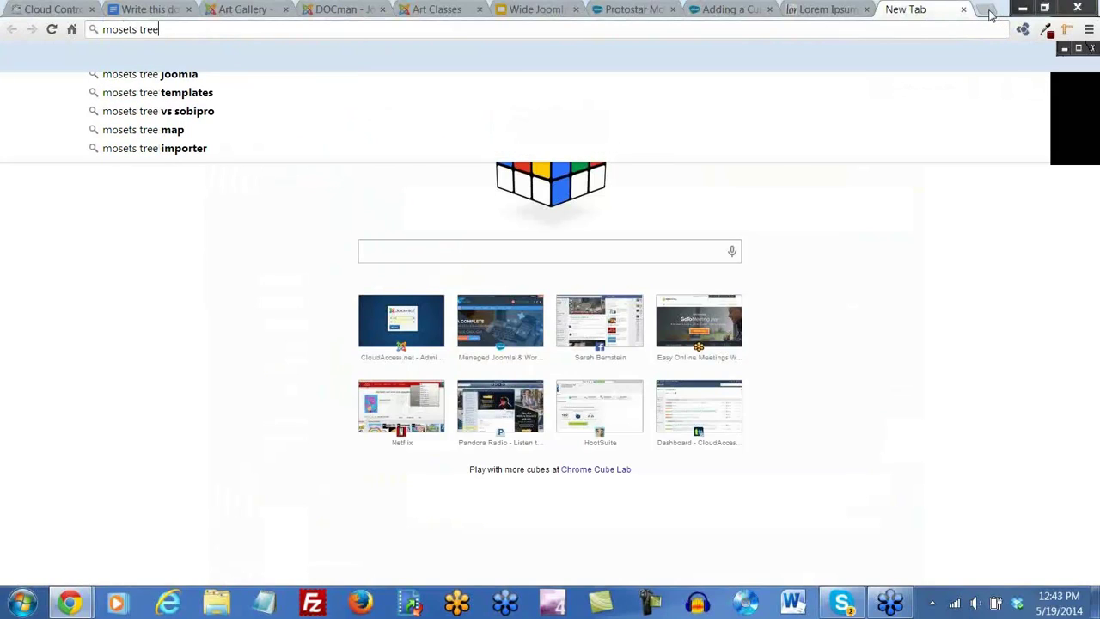
text(templat)
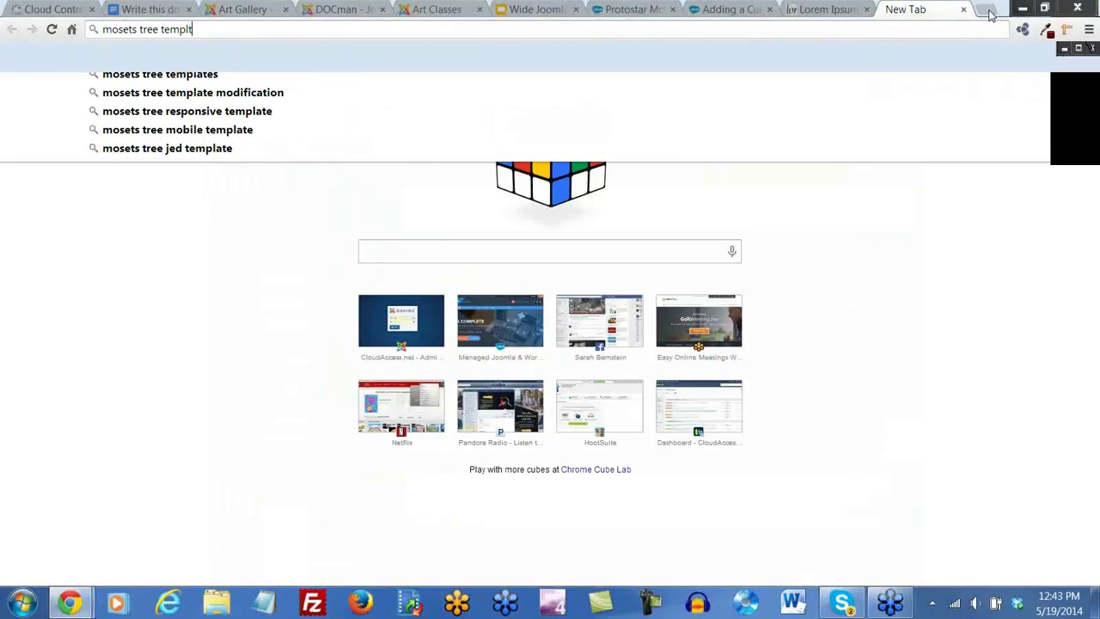
text(e)
key(BackSpace)
key(BackSpace)
text(ates)
key(Return)
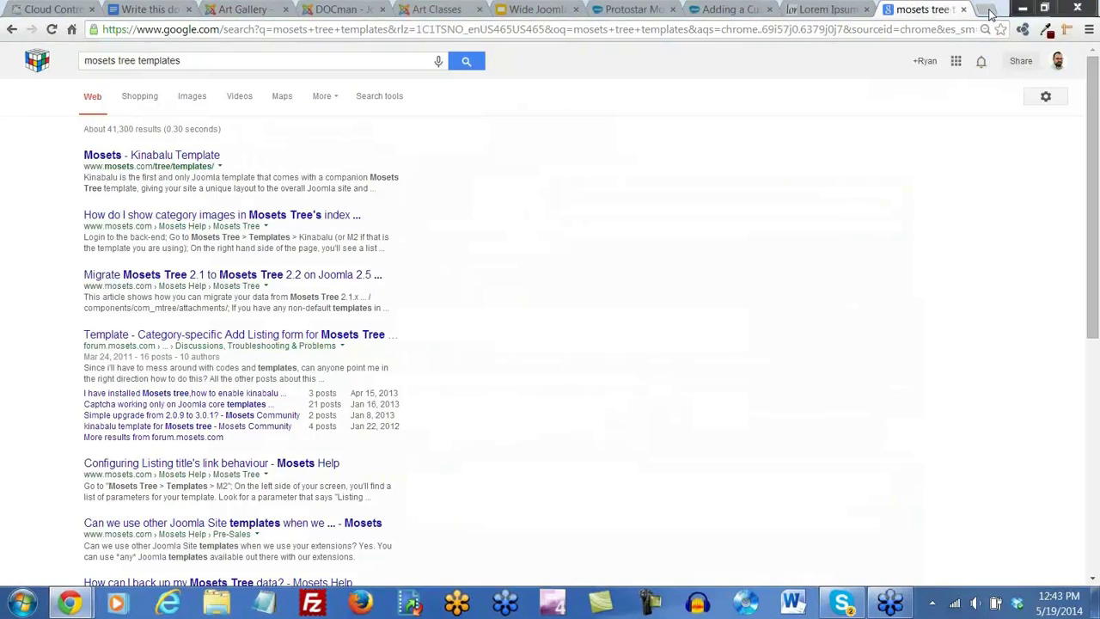
Open the Kinabalu Template result, review its listing styles, and select the USD $49.00 price
click(135, 156)
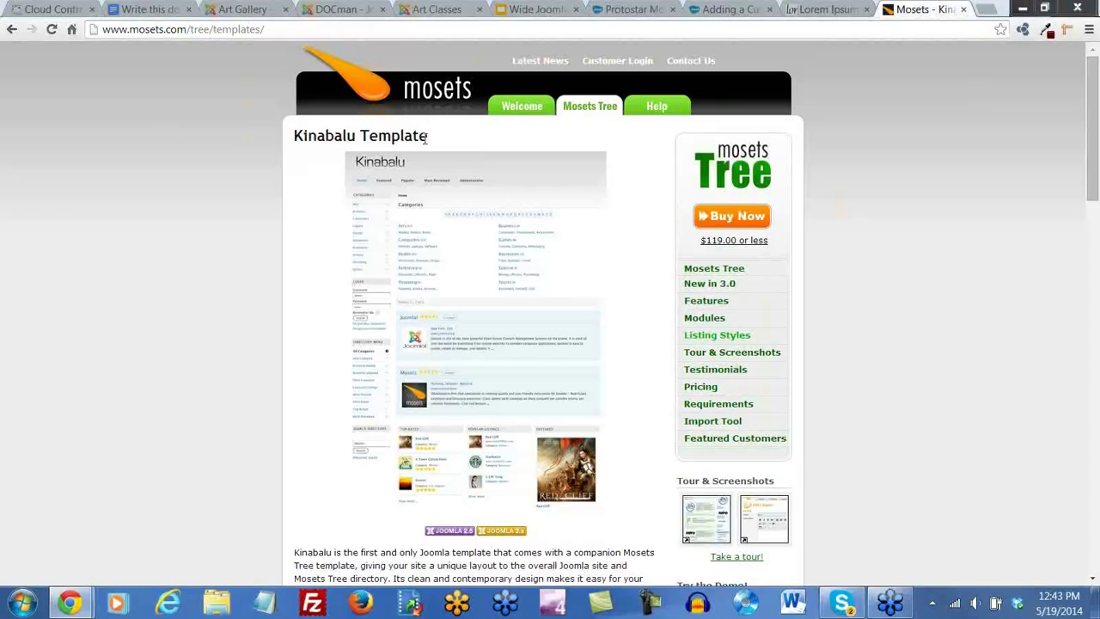
scroll(421, 140, down, 5)
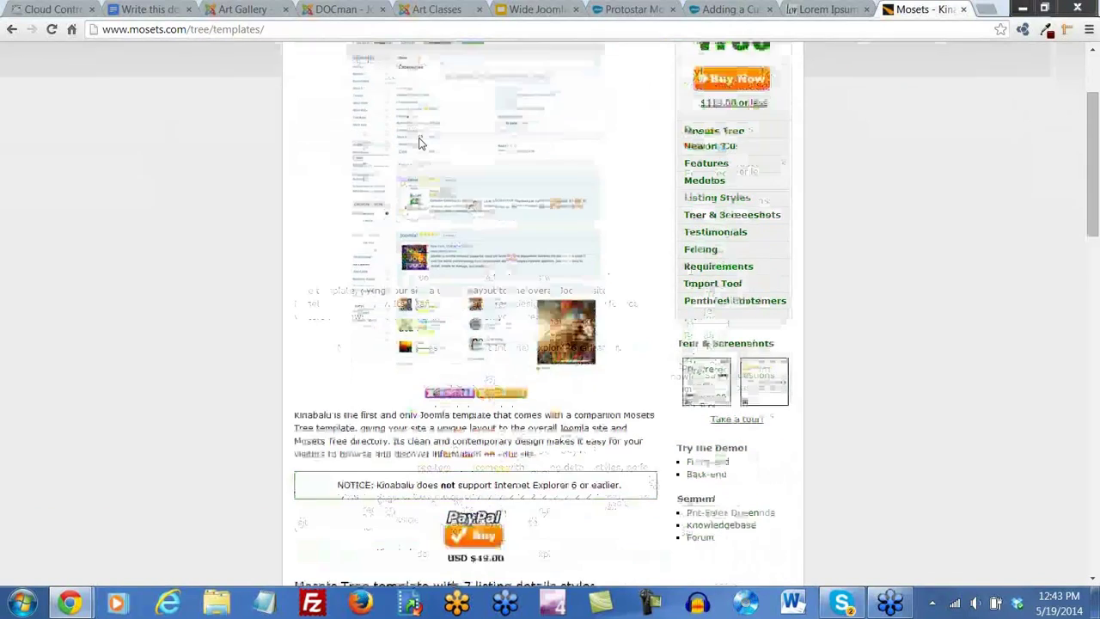
scroll(421, 143, down, 4)
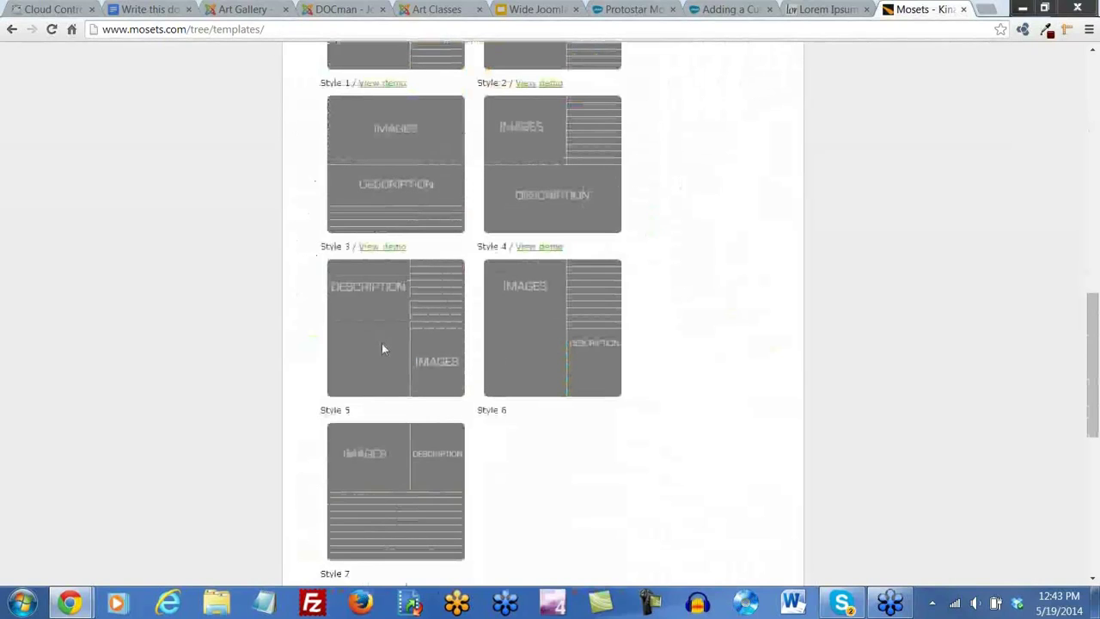
scroll(424, 493, down, 2)
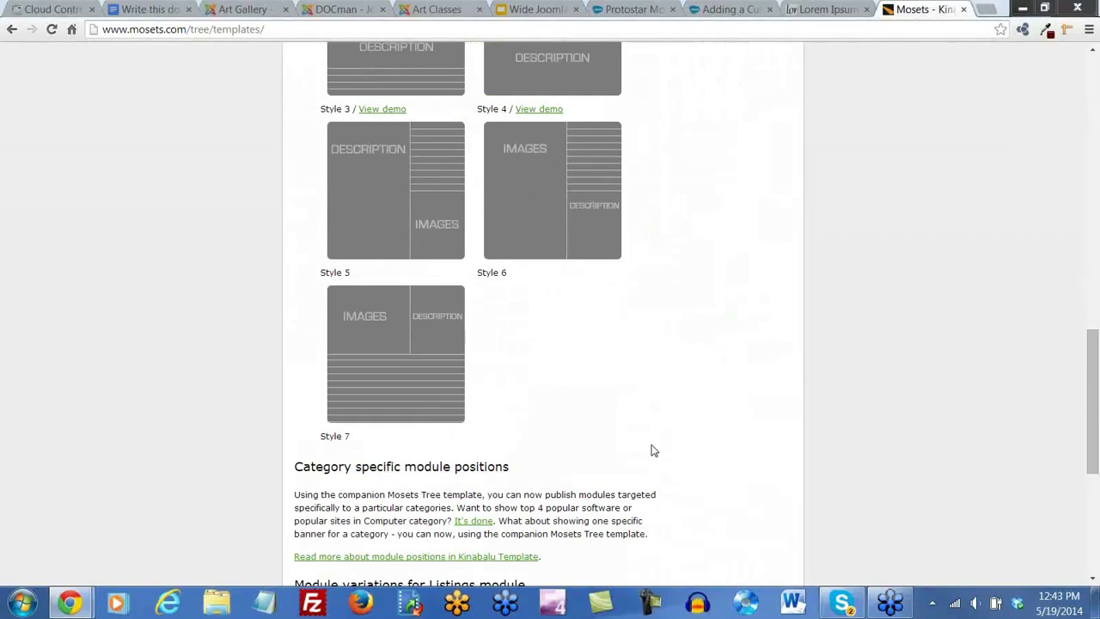
scroll(651, 450, up, 9)
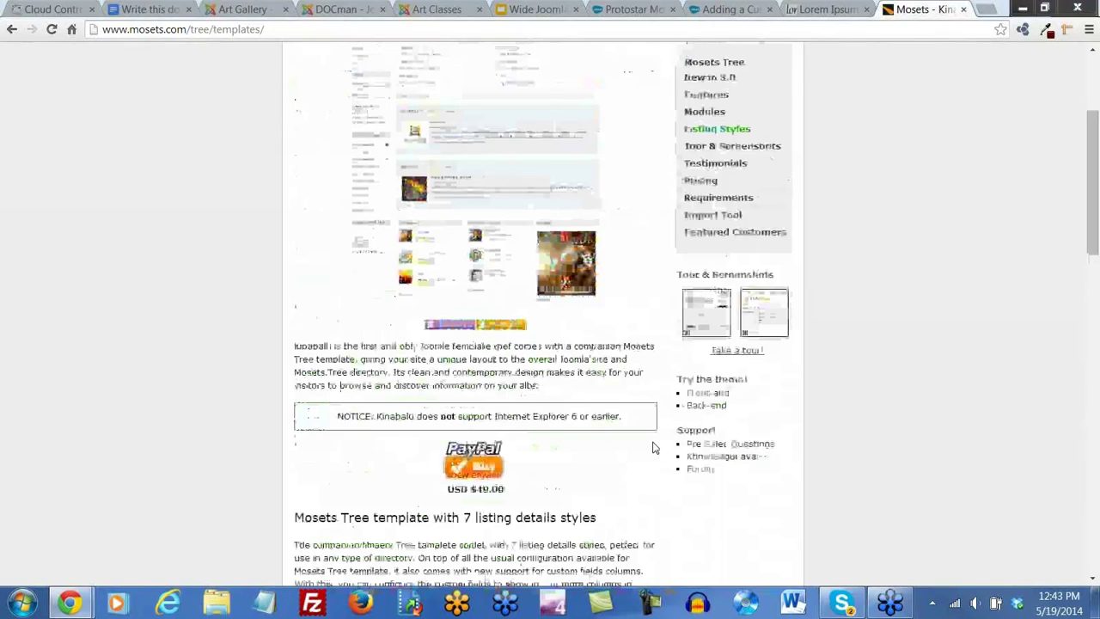
scroll(656, 450, down, 2)
drag(508, 351, 445, 358)
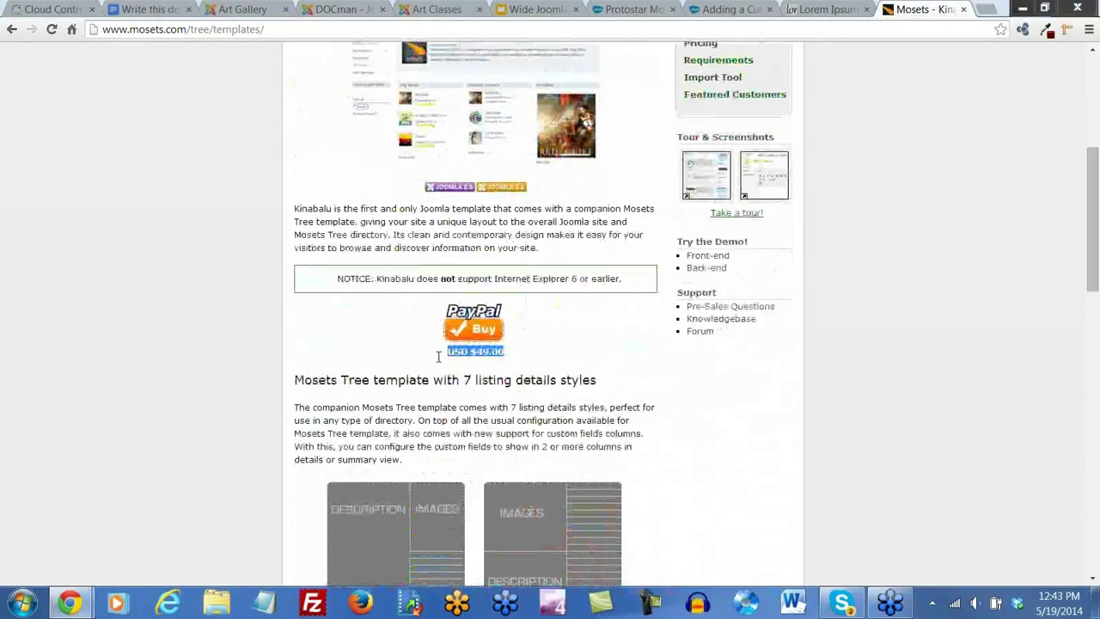
scroll(414, 341, up, 1)
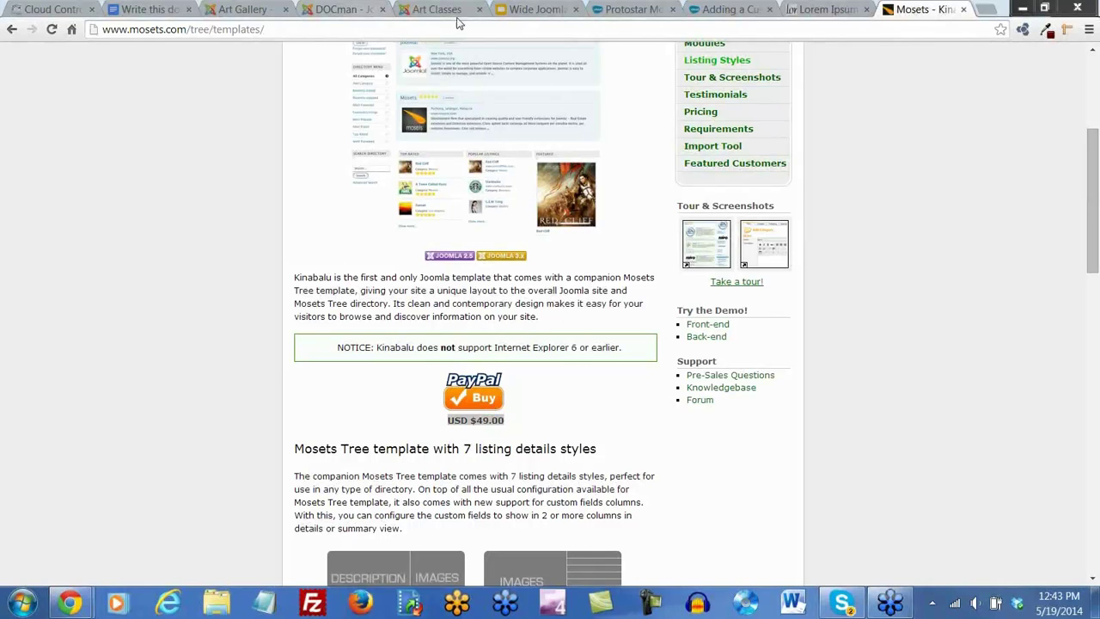
Close the Mosets tab and open Components > Contacts in the Art Gallery administrator
click(964, 11)
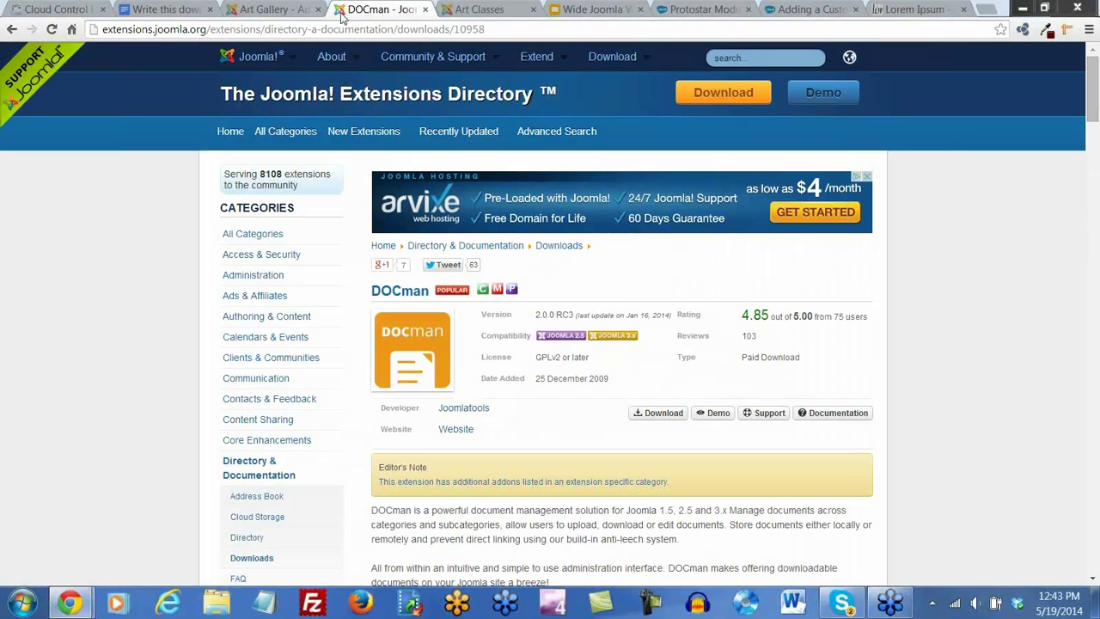
drag(425, 10, 414, 29)
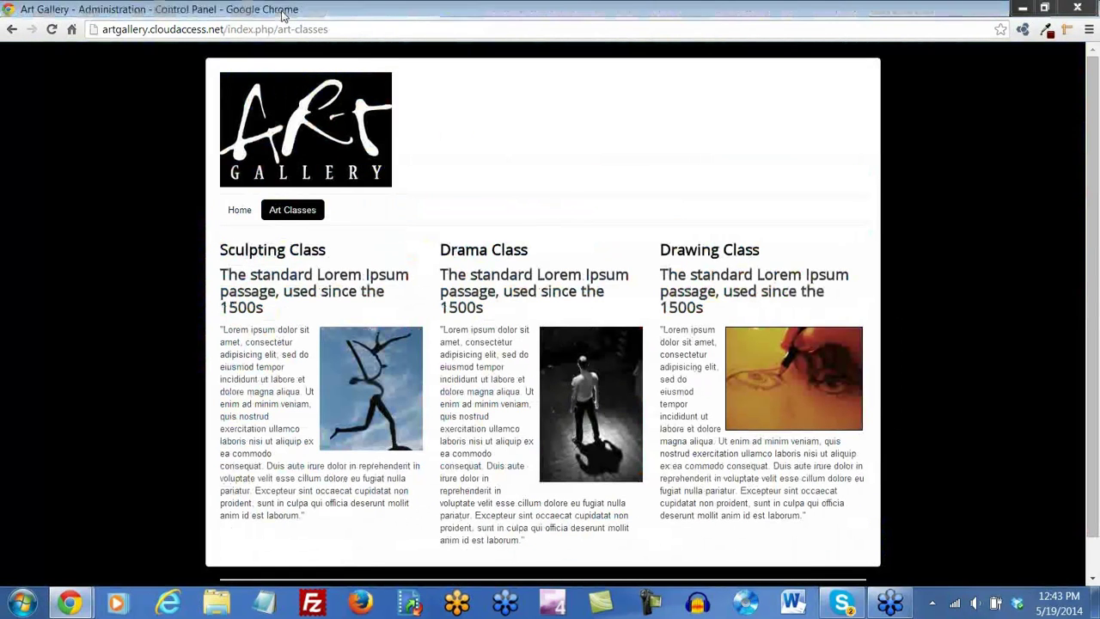
click(277, 10)
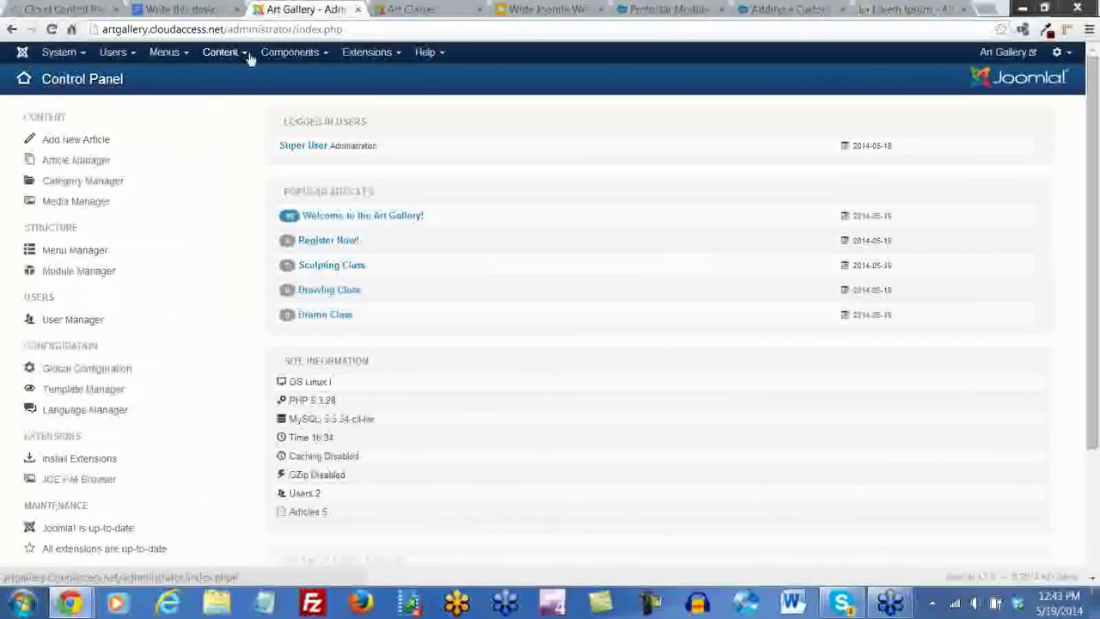
click(289, 52)
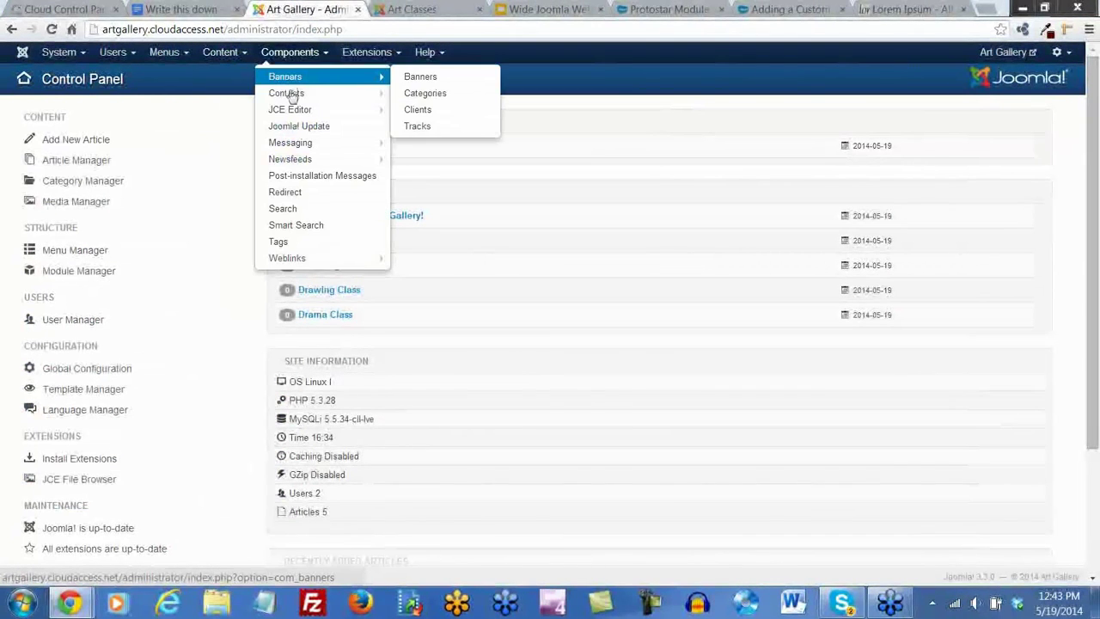
mouse_move(286, 97)
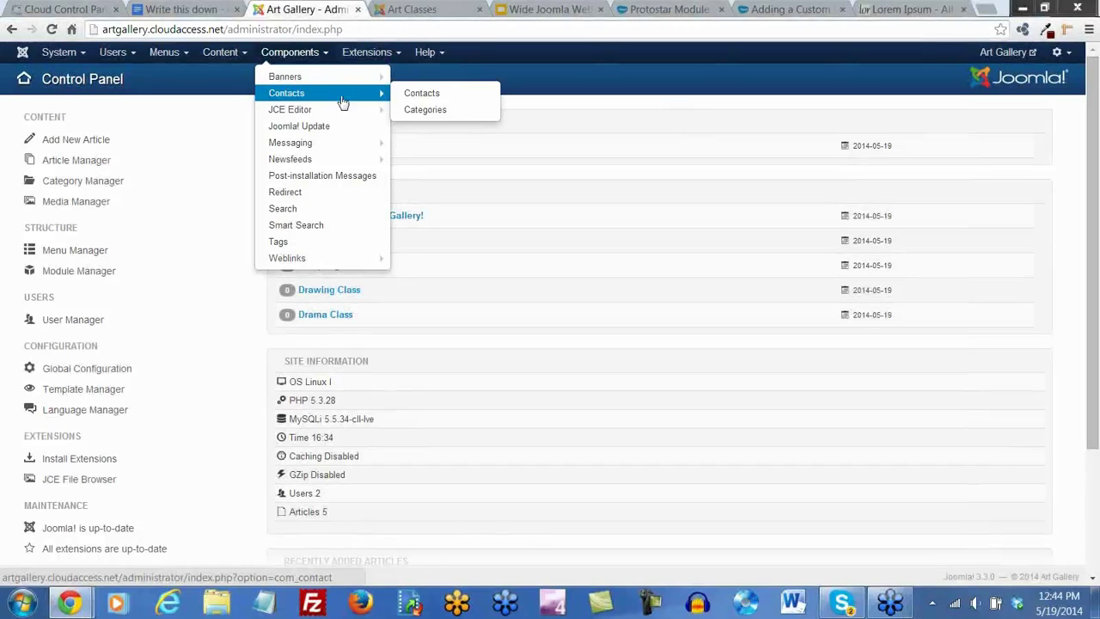
click(422, 94)
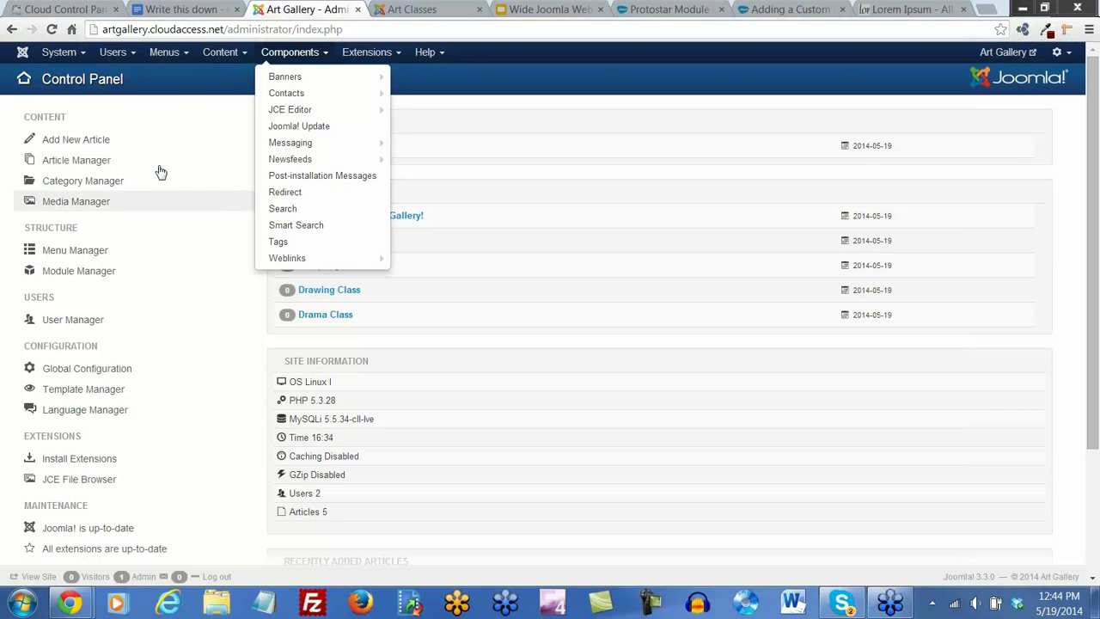
Check the front-end Art Classes page again, then return to the administrator's Menus > Main Menu
click(404, 9)
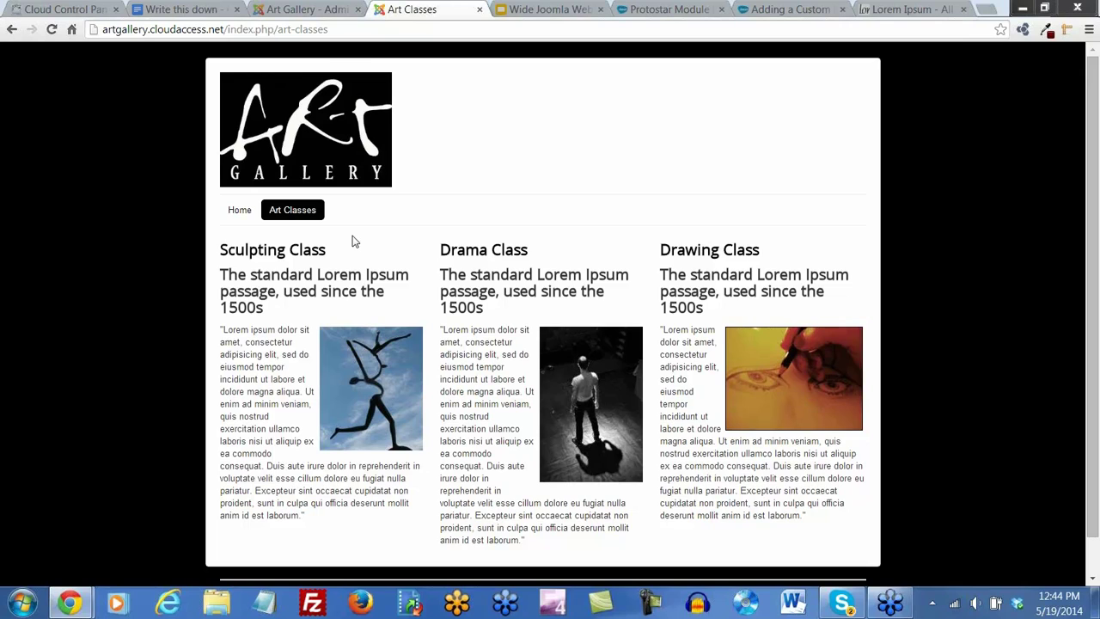
click(330, 10)
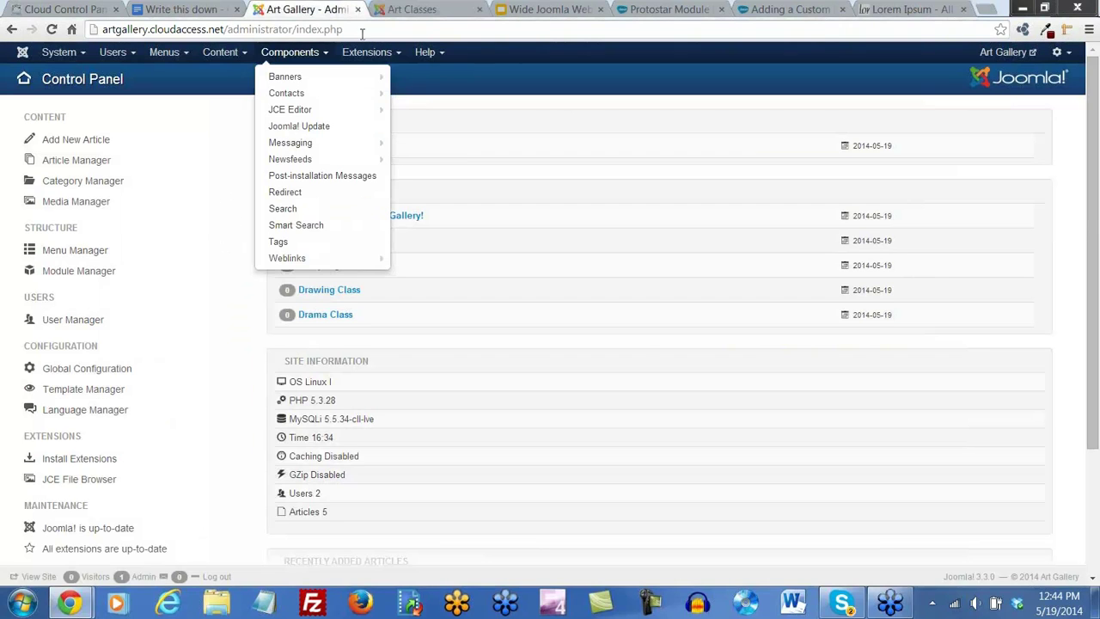
click(176, 59)
click(176, 58)
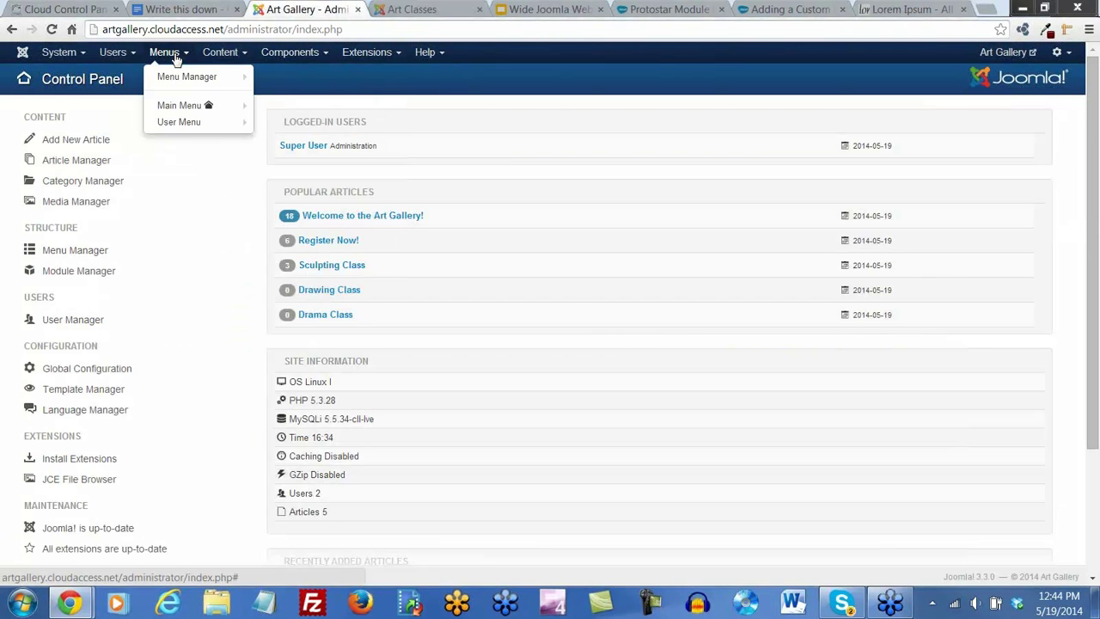
Open the Main Menu's Art Classes item and review its layout and display options
click(181, 106)
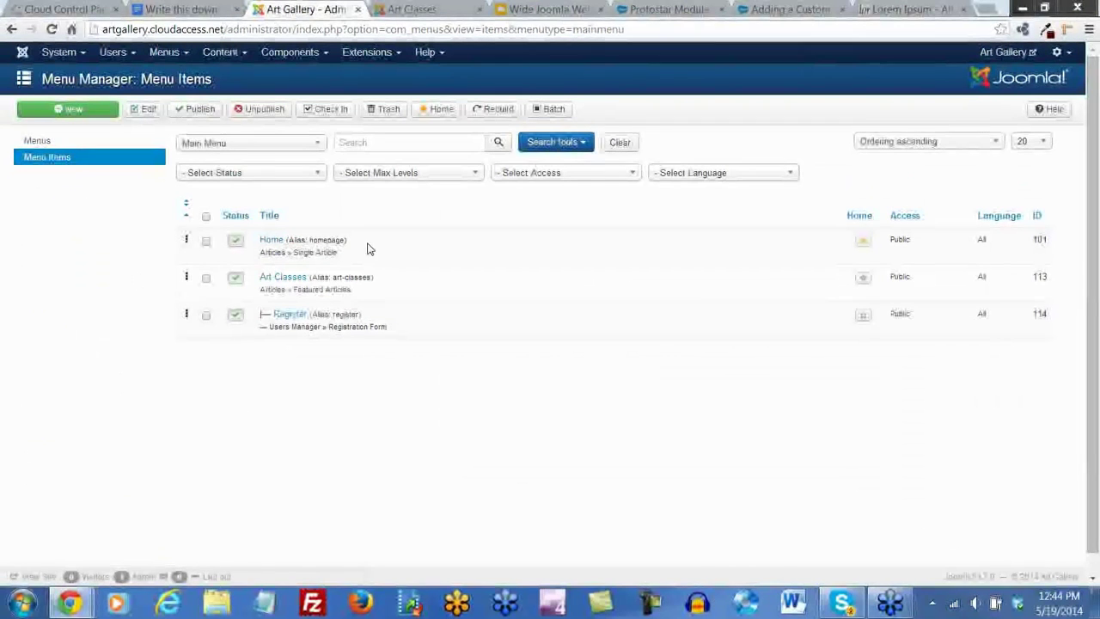
click(270, 280)
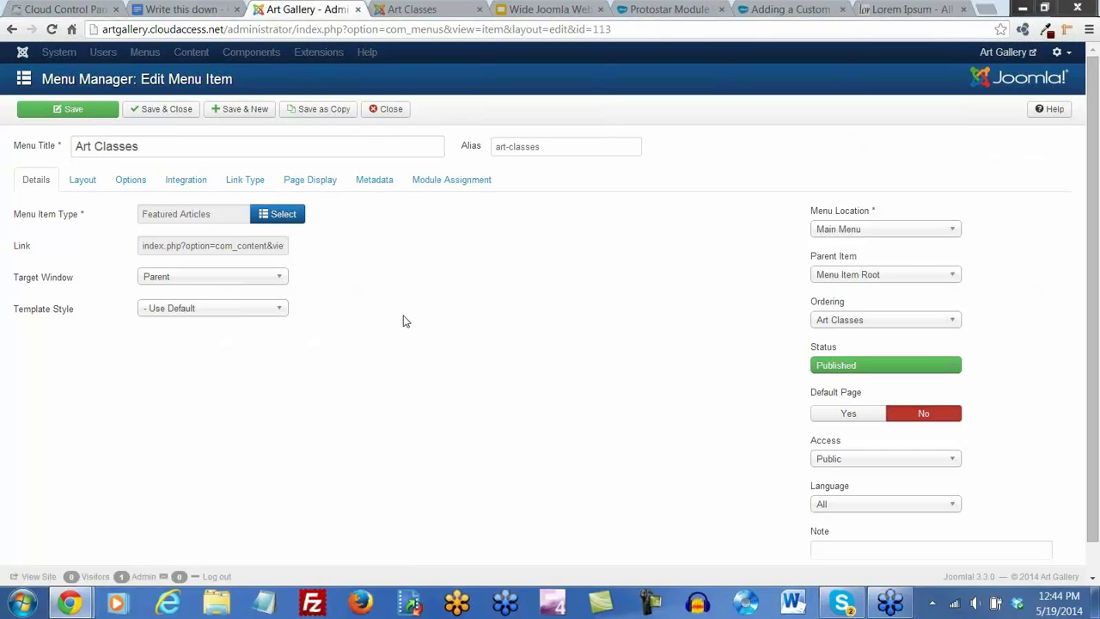
scroll(468, 329, down, 1)
scroll(468, 329, up, 1)
click(83, 183)
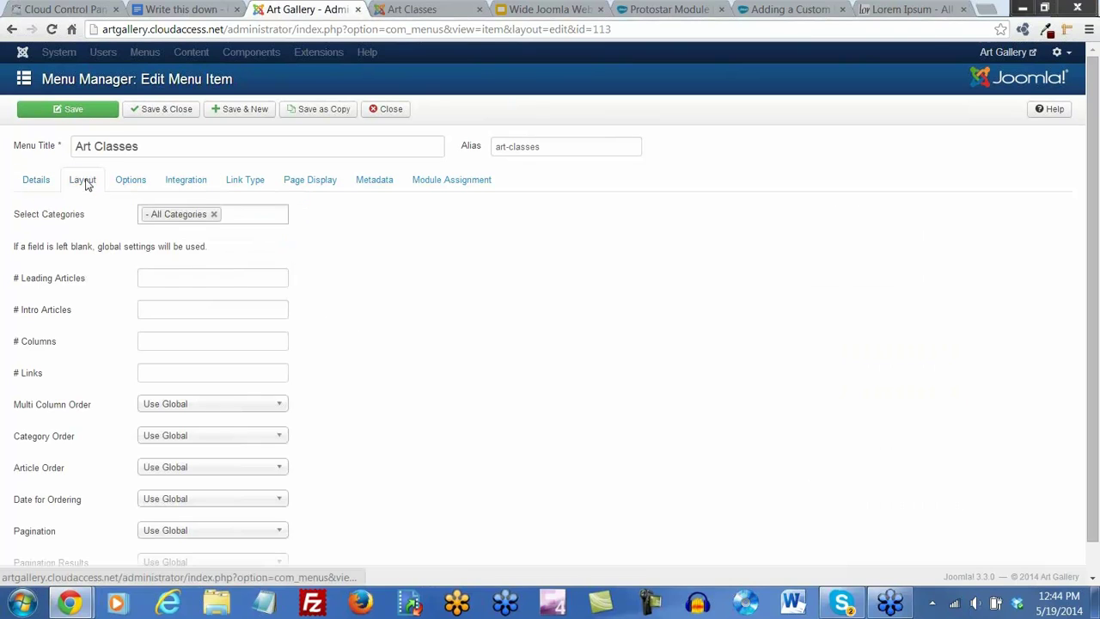
scroll(103, 363, down, 1)
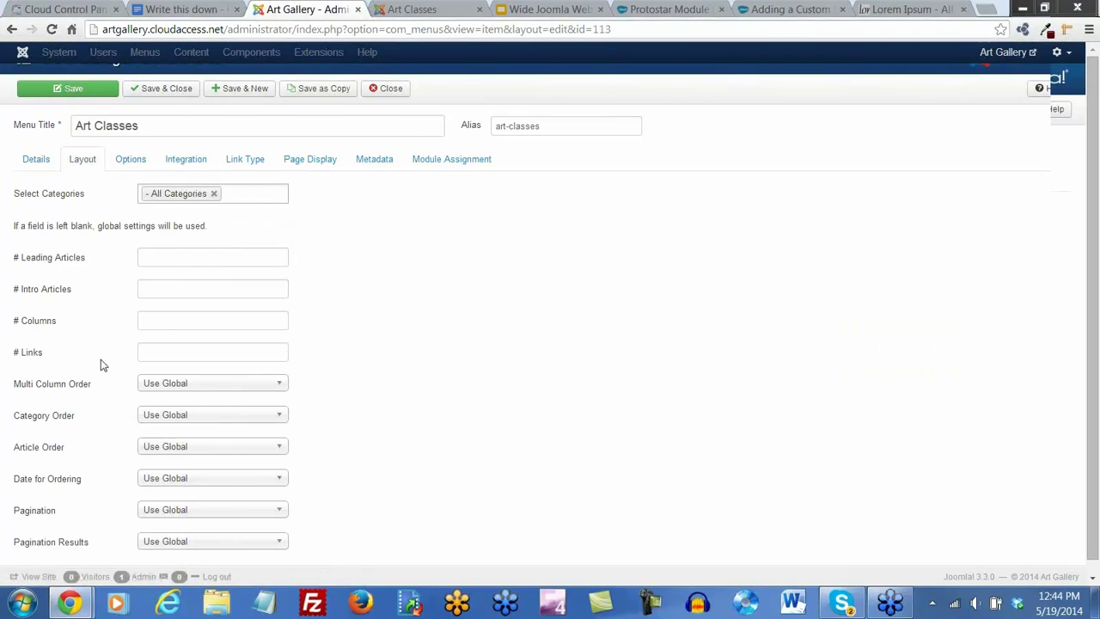
scroll(101, 365, up, 1)
click(131, 182)
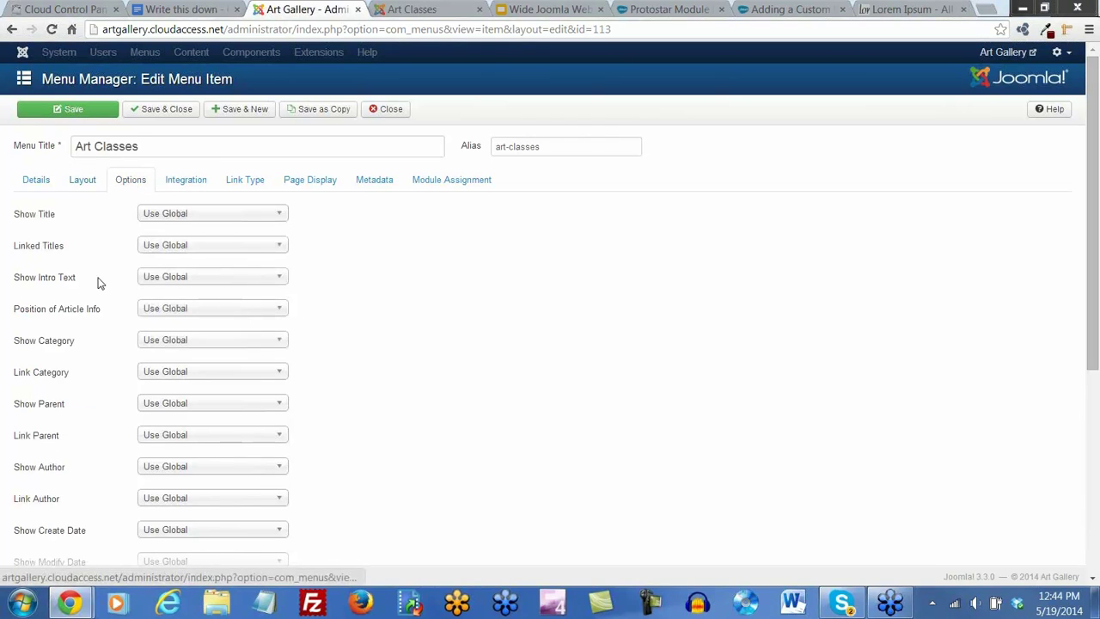
scroll(98, 284, down, 4)
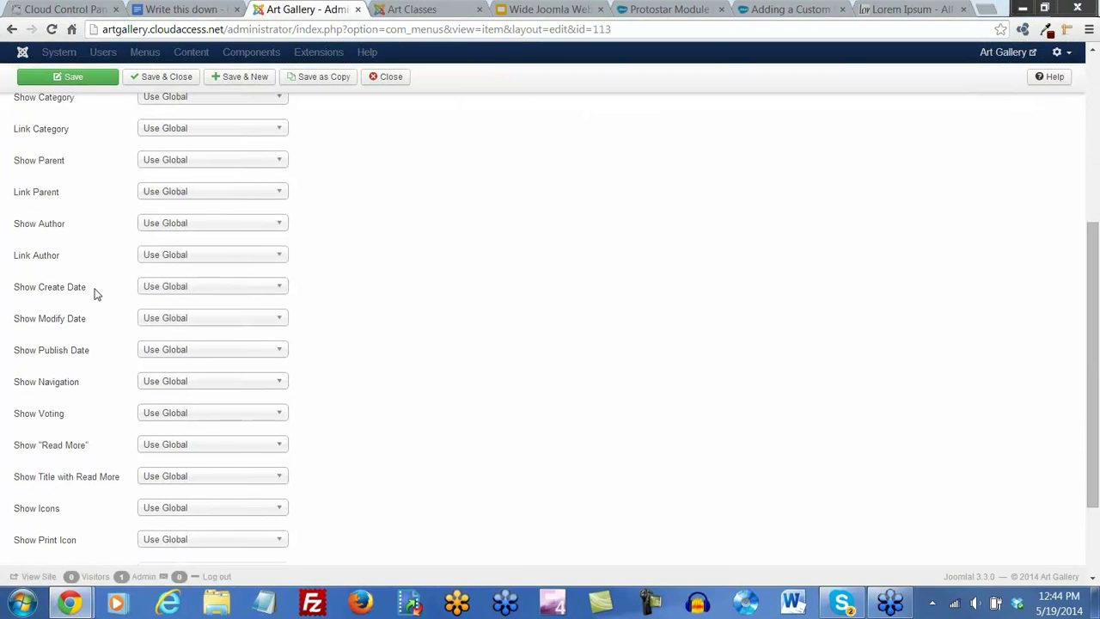
scroll(94, 292, down, 2)
scroll(93, 292, up, 5)
Review the Integration, Link Type, Page Display, Metadata and Module Assignment tabs, then Save & Close
click(183, 184)
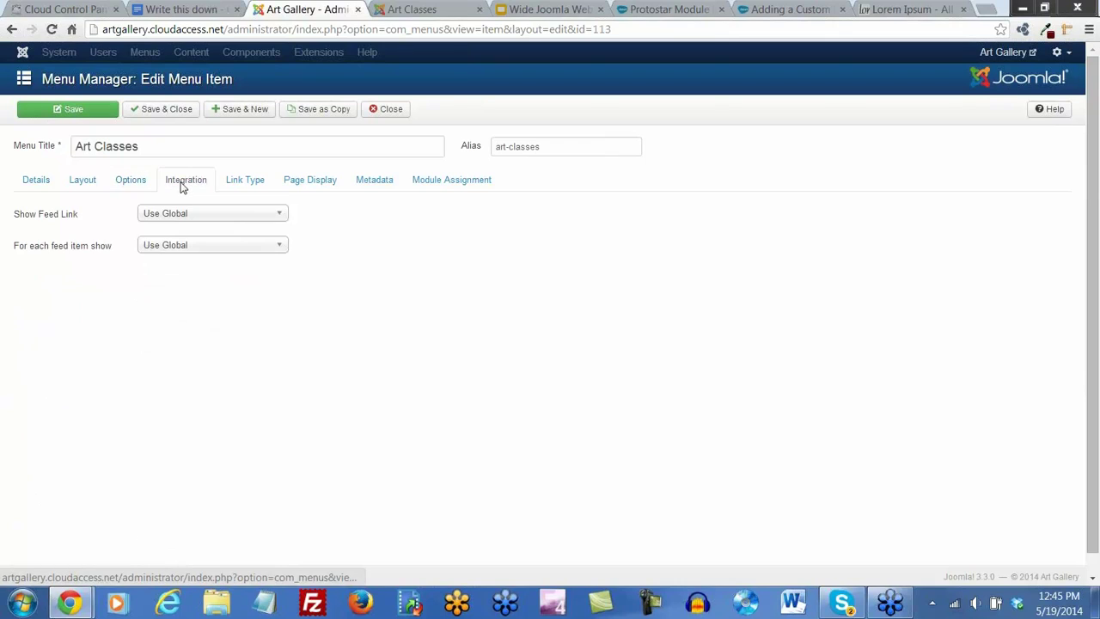
click(239, 182)
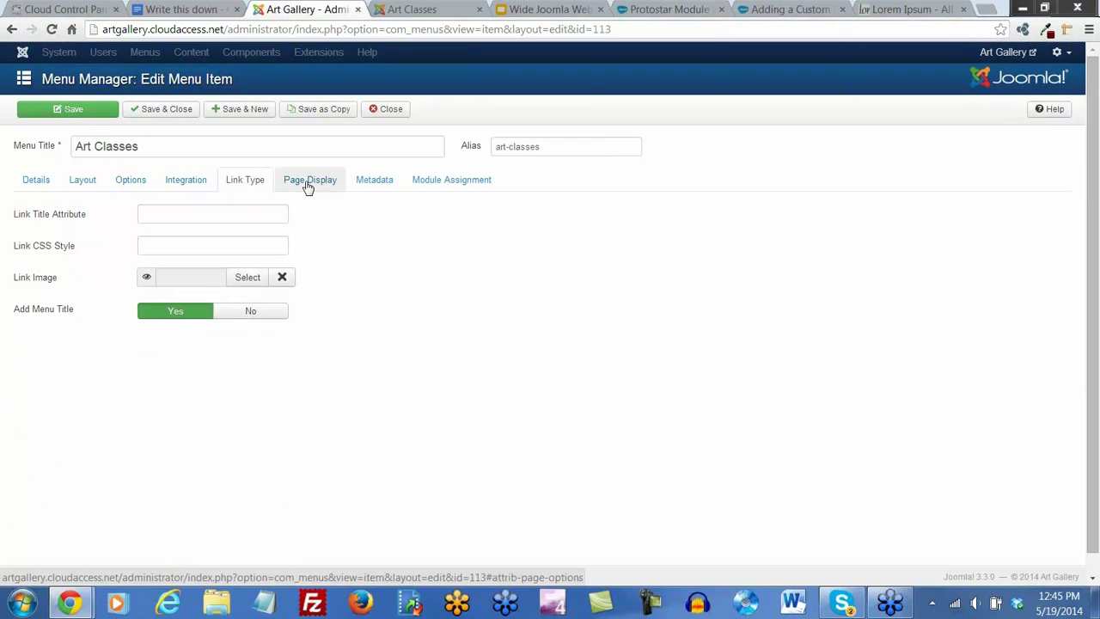
click(308, 186)
click(250, 185)
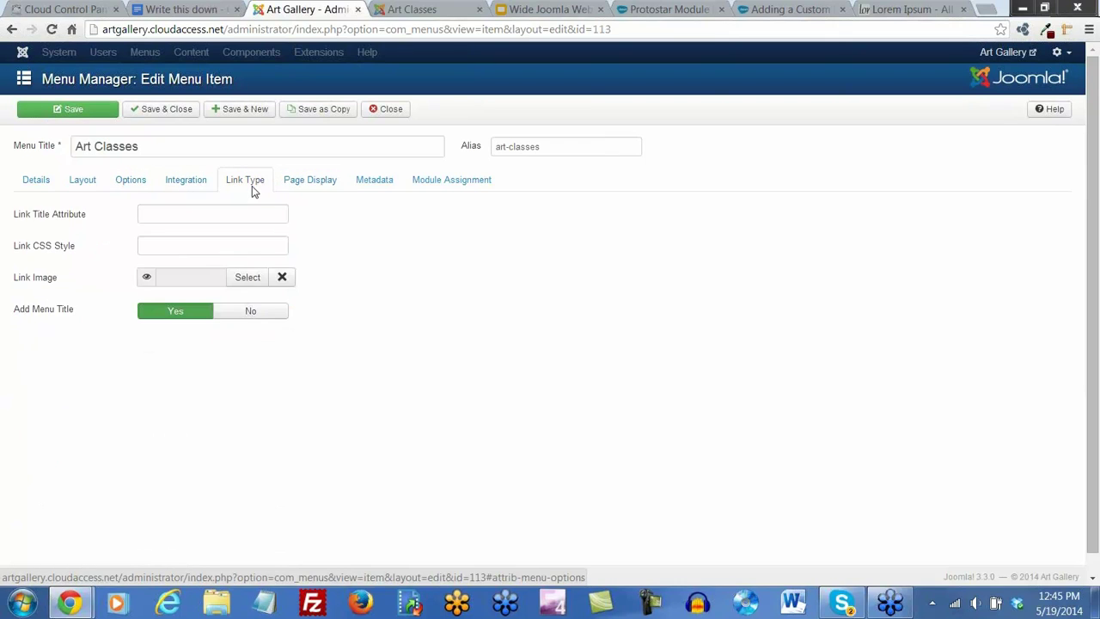
click(302, 188)
click(373, 186)
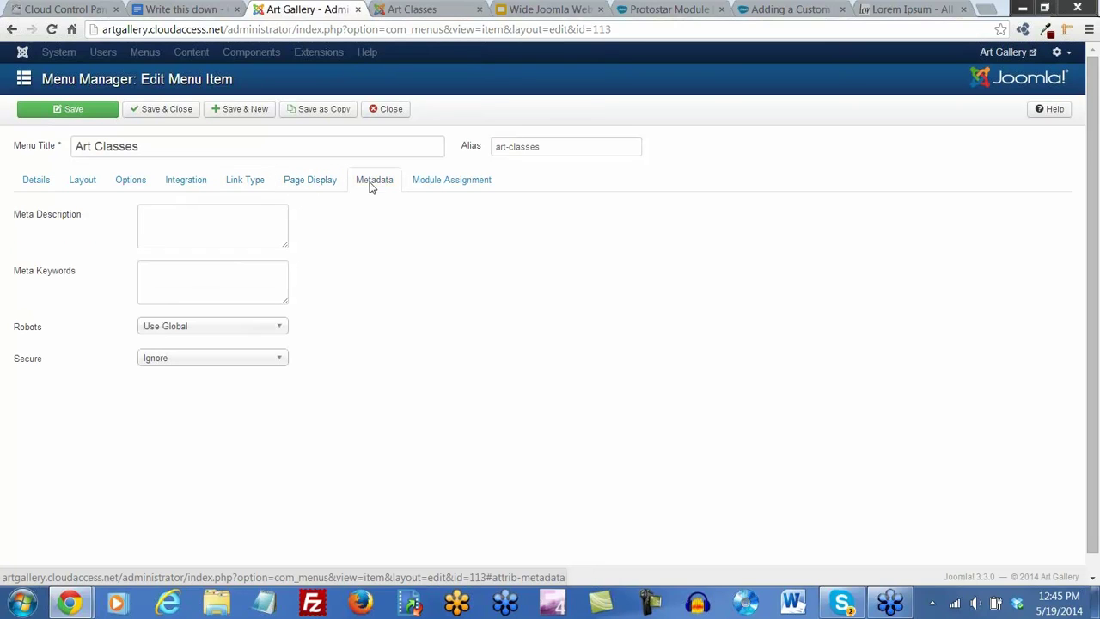
click(470, 187)
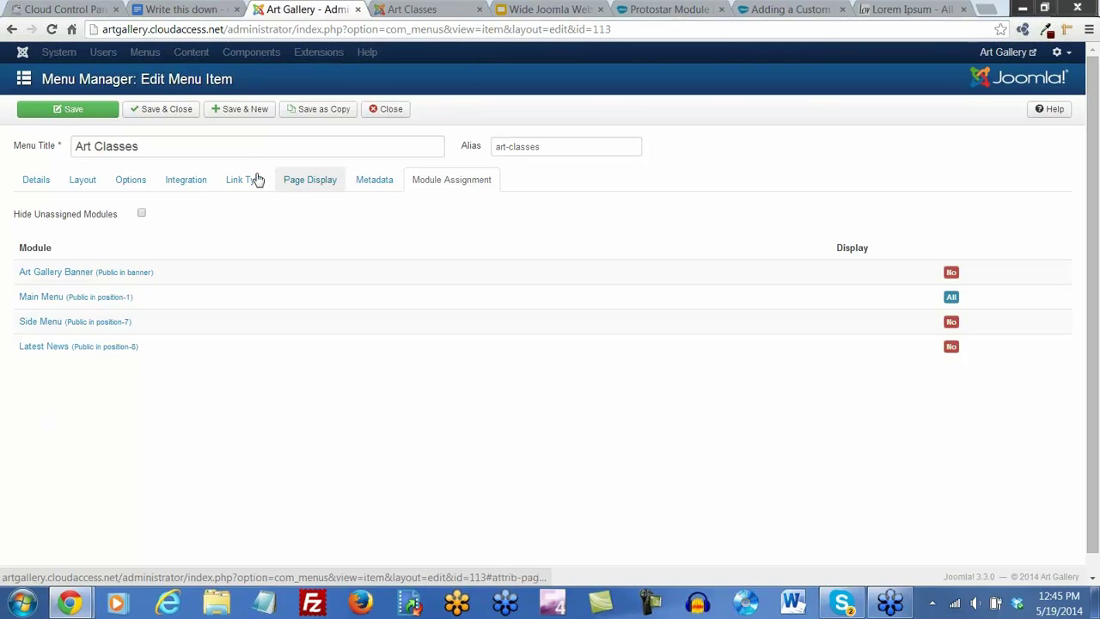
click(37, 187)
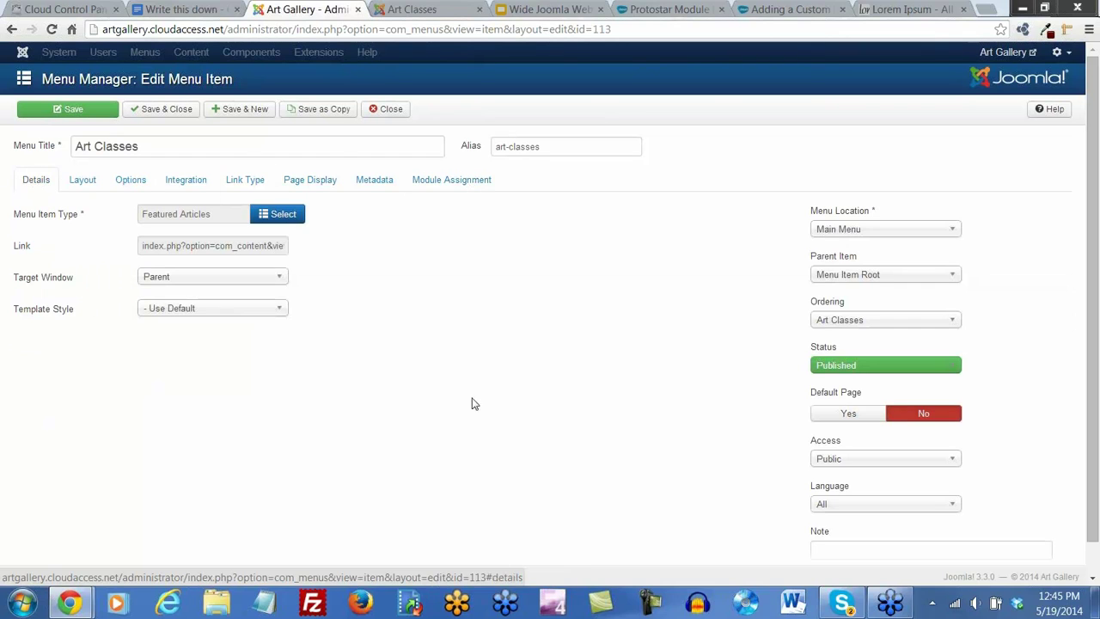
scroll(488, 340, down, 1)
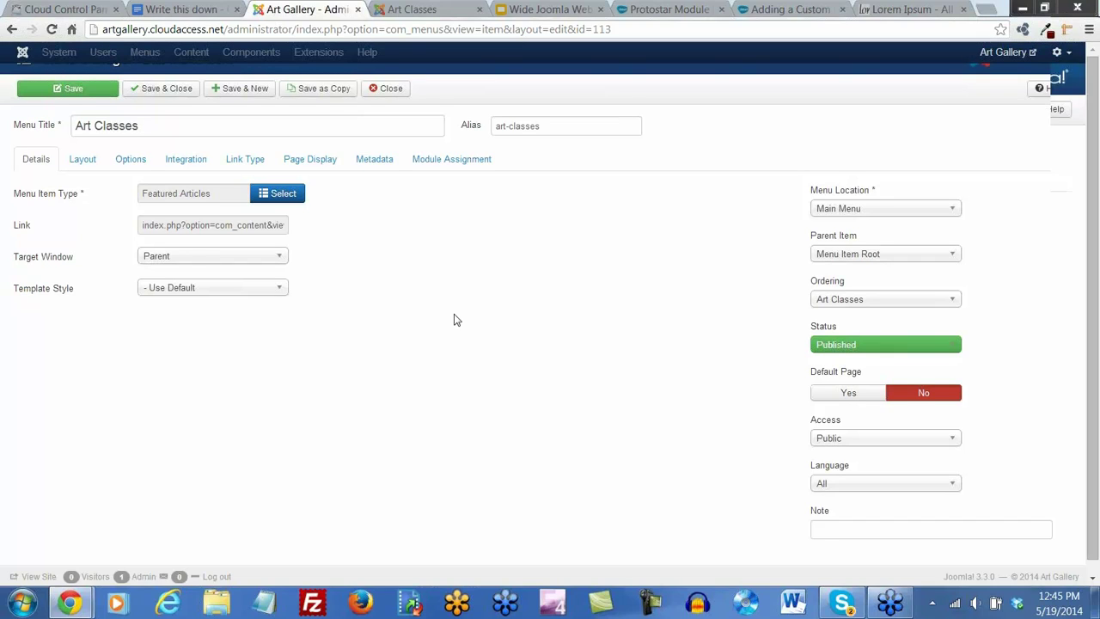
scroll(454, 318, up, 1)
click(169, 117)
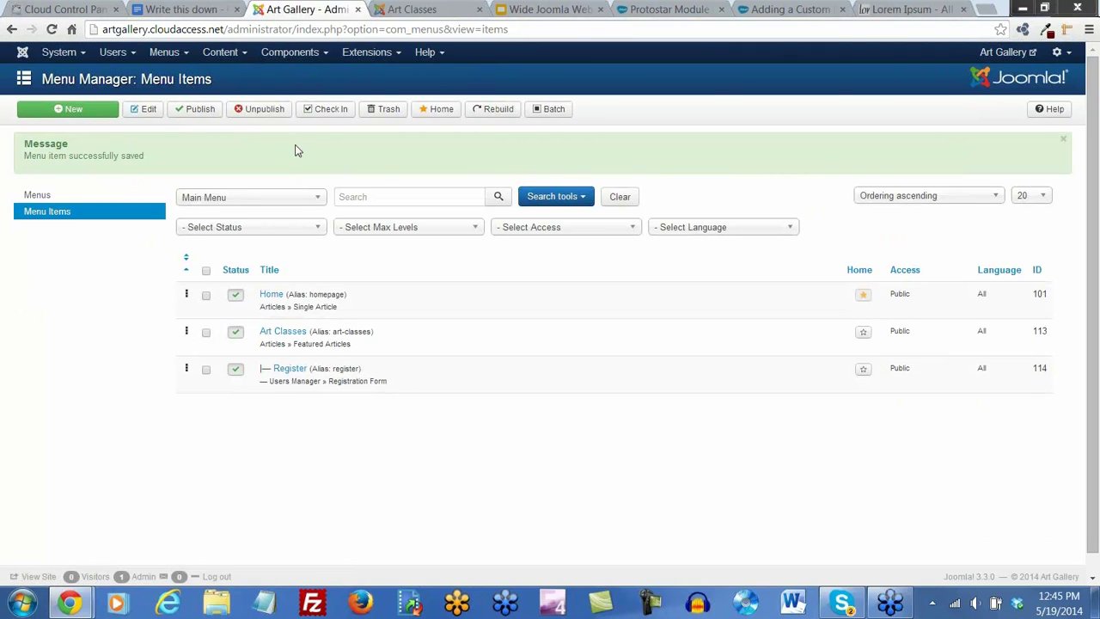
In Module Manager, set the Art Gallery Banner module's Module Style to well and save
click(392, 51)
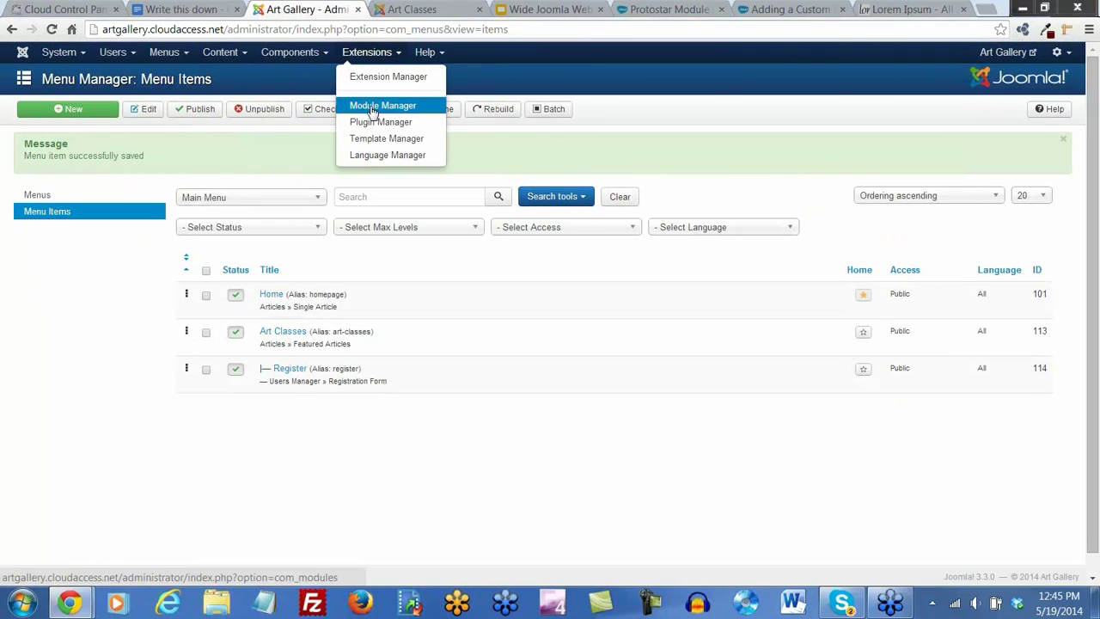
click(368, 106)
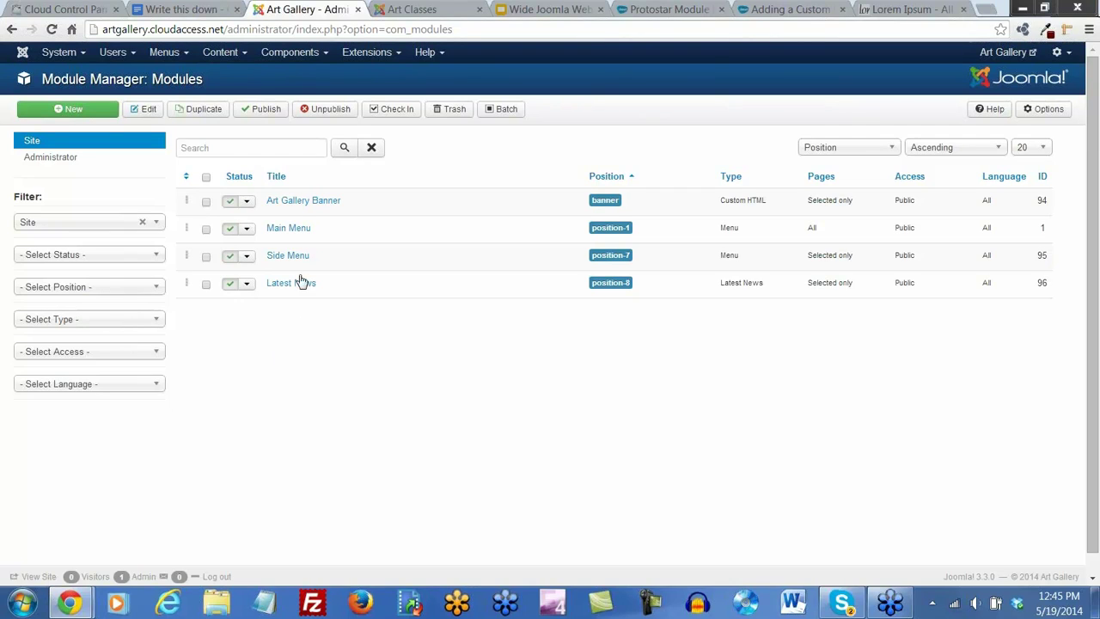
click(299, 207)
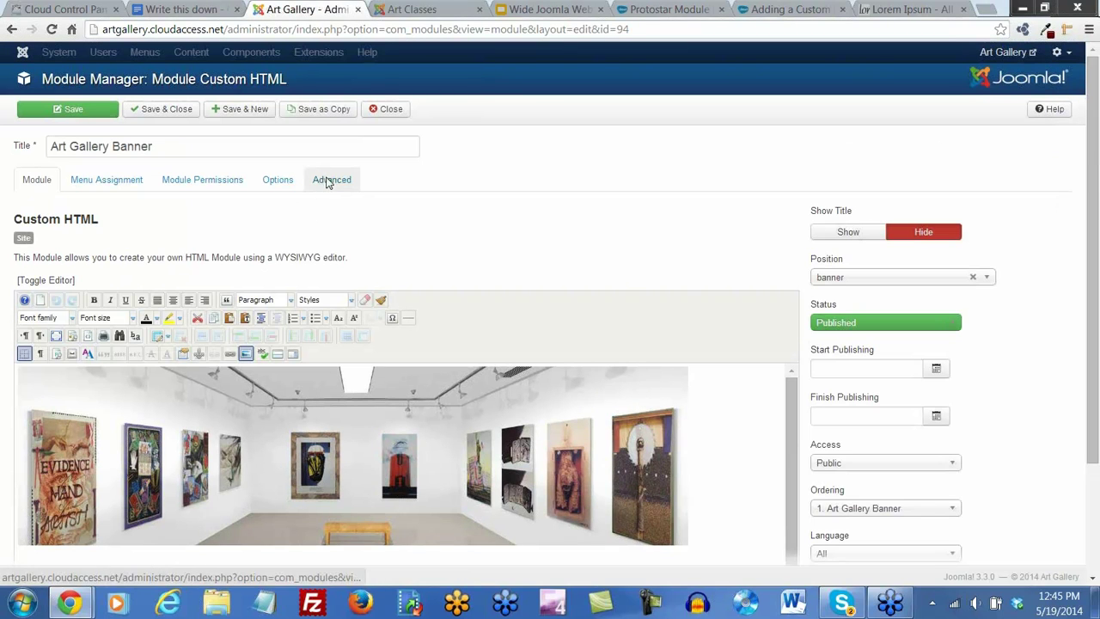
click(329, 180)
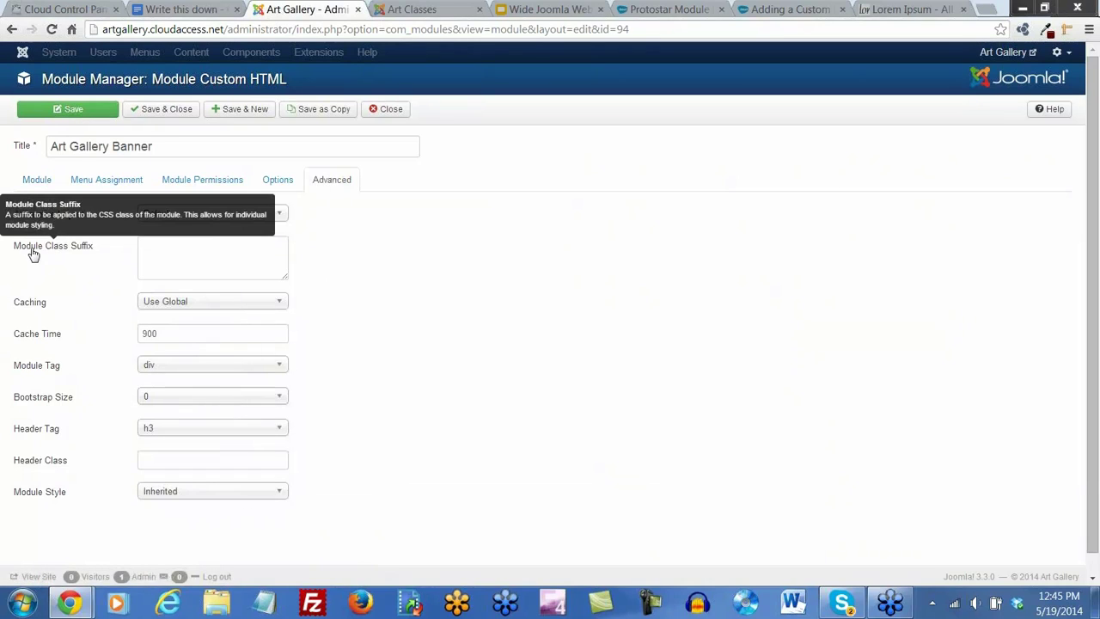
click(151, 248)
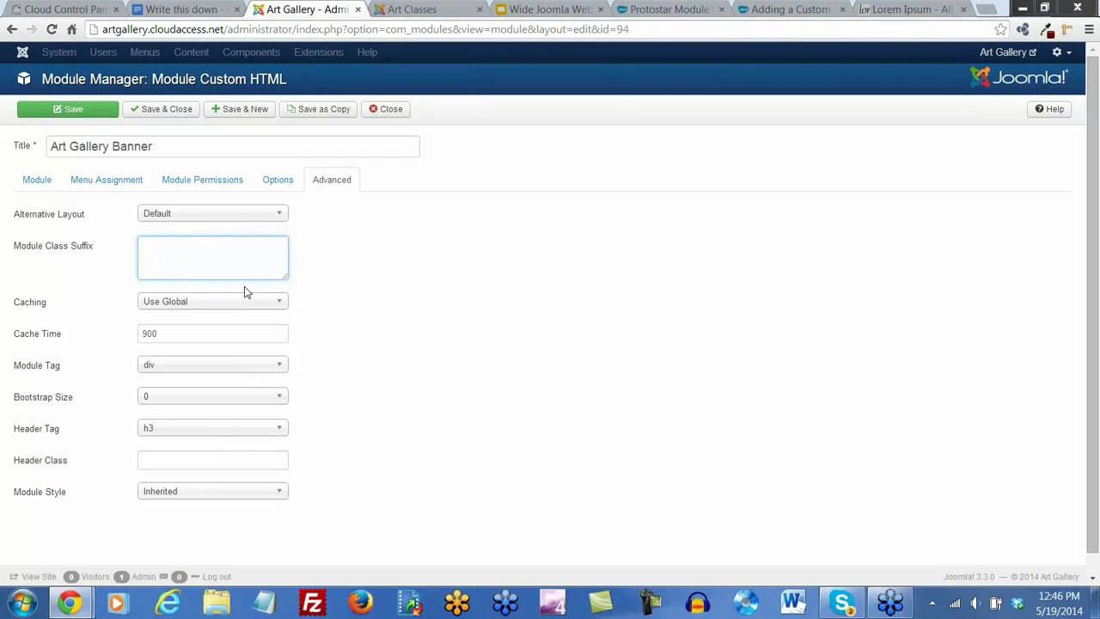
click(278, 492)
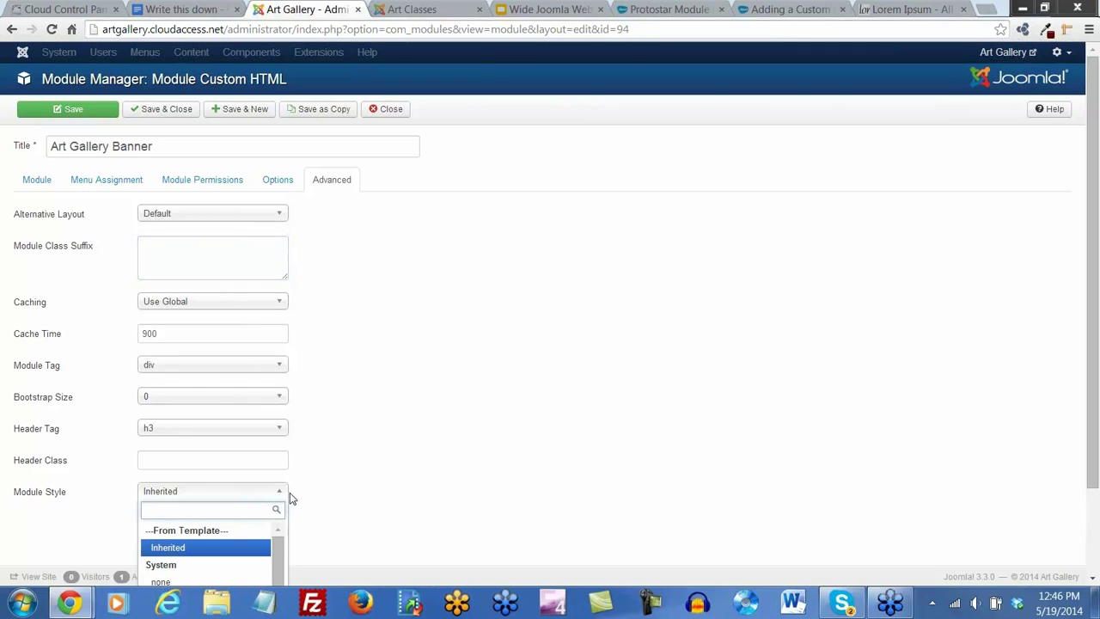
scroll(315, 504, down, 2)
drag(276, 463, 282, 564)
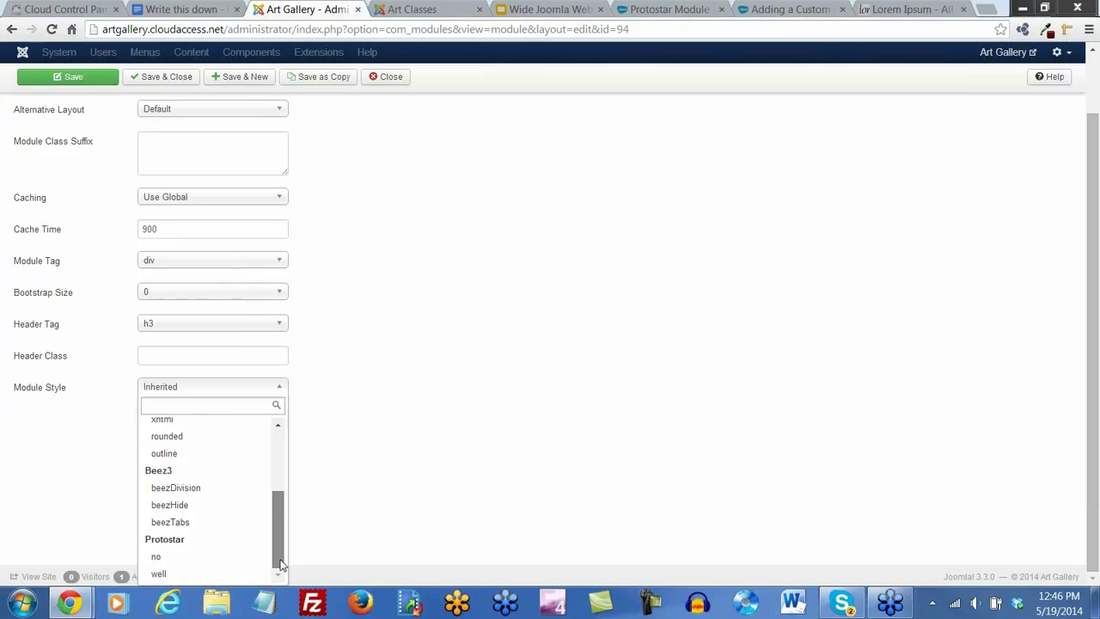
click(158, 574)
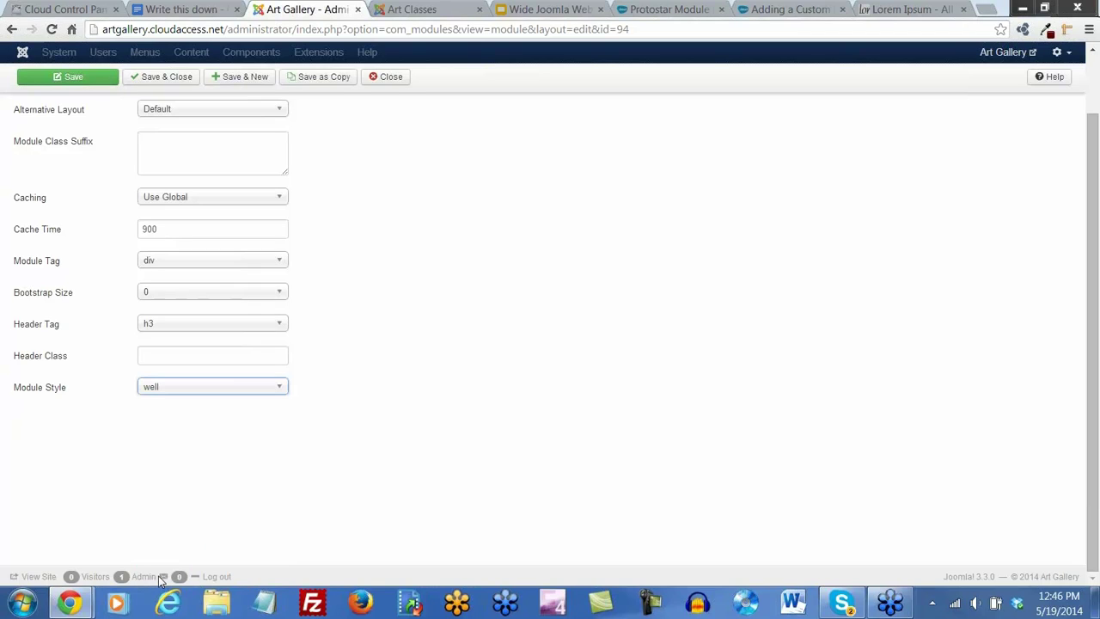
click(66, 80)
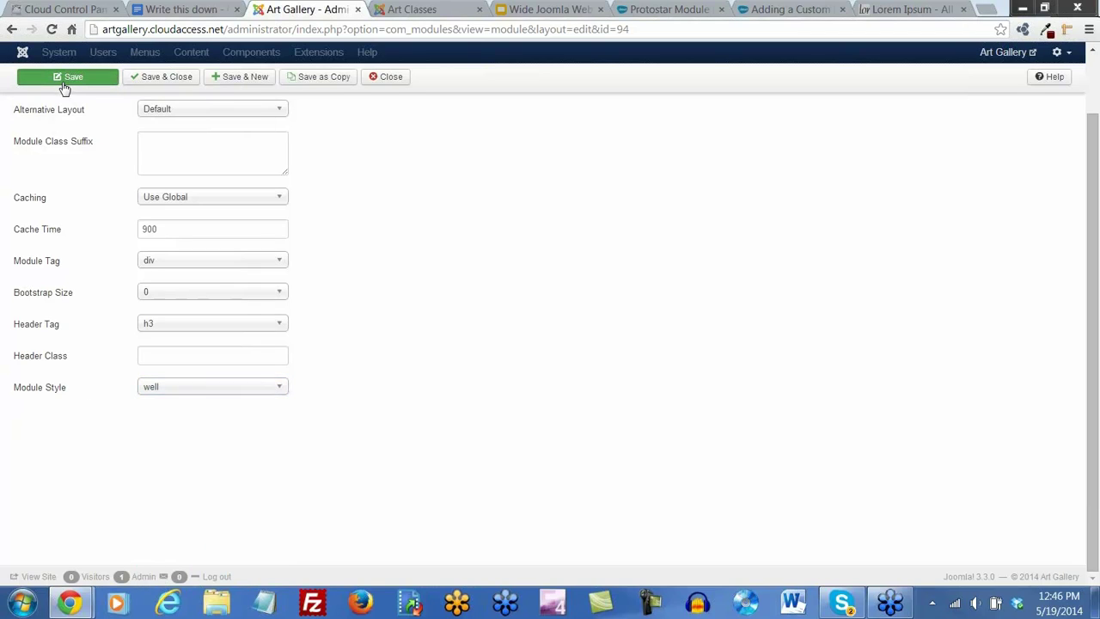
Reload the live Art Classes page to see the well-styled banner
click(400, 14)
click(52, 29)
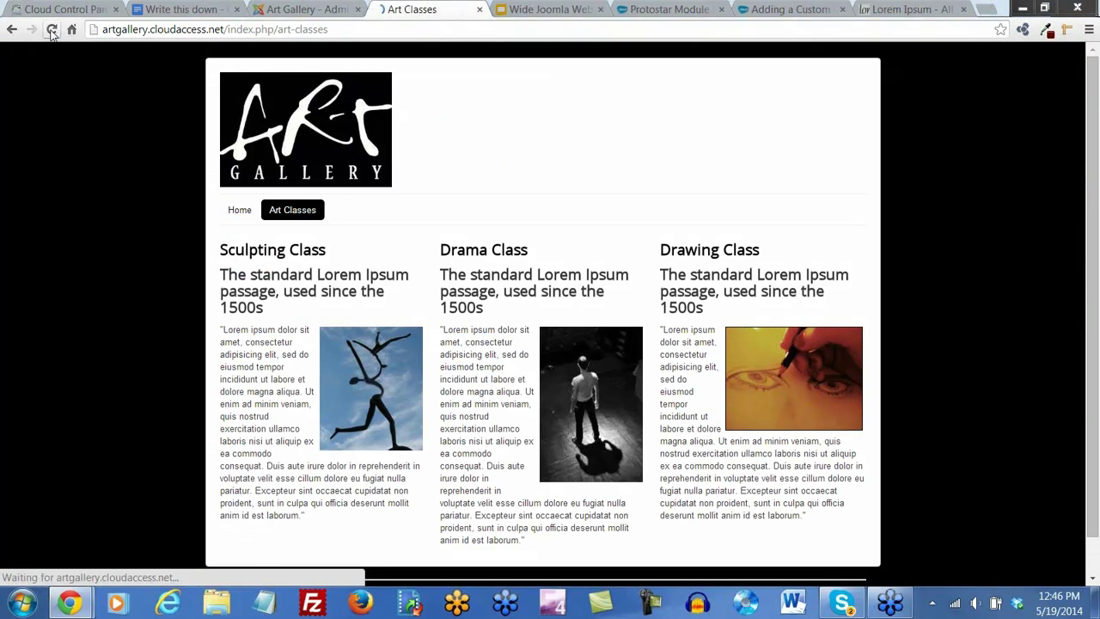
scroll(249, 392, down, 1)
scroll(249, 389, up, 1)
Change the banner's Module Style to no, save, and return to the Art Classes page
click(350, 12)
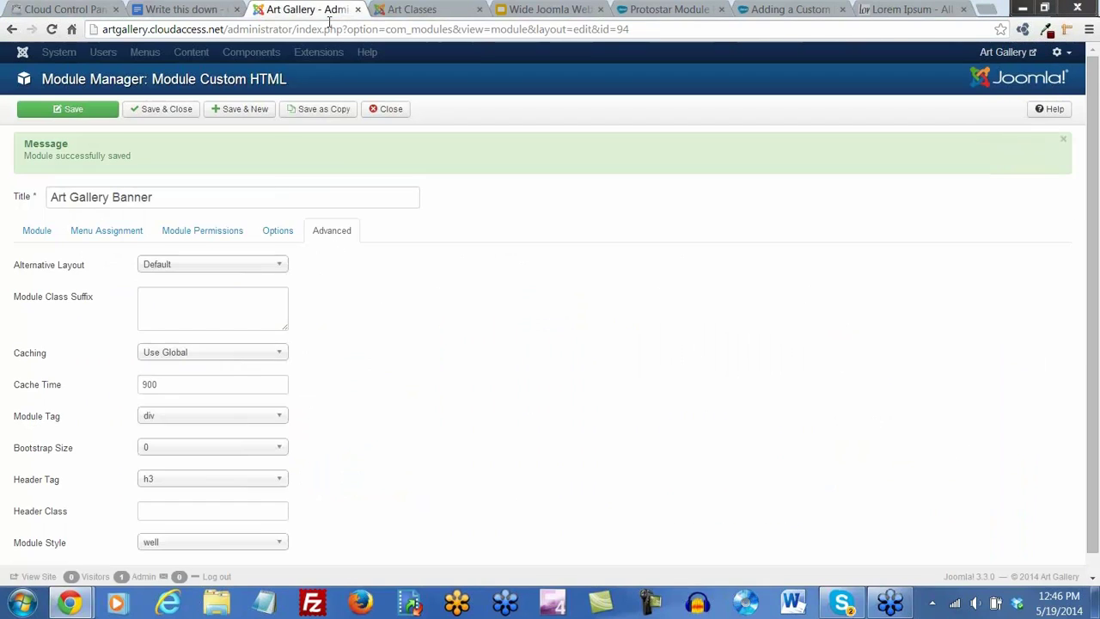
scroll(209, 476, down, 1)
click(243, 524)
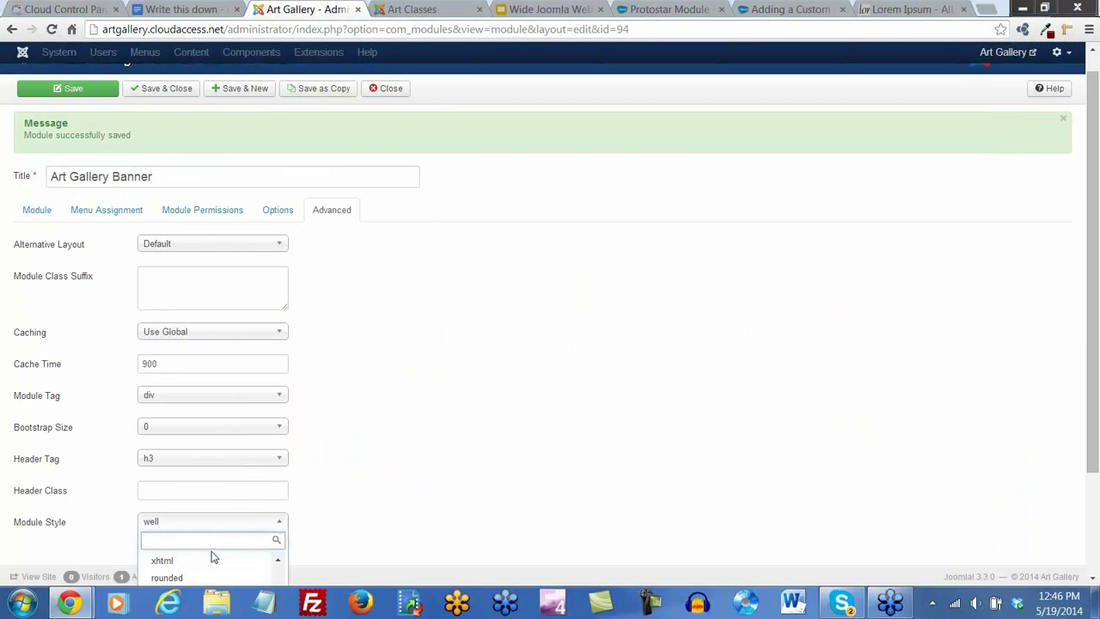
scroll(212, 555, down, 1)
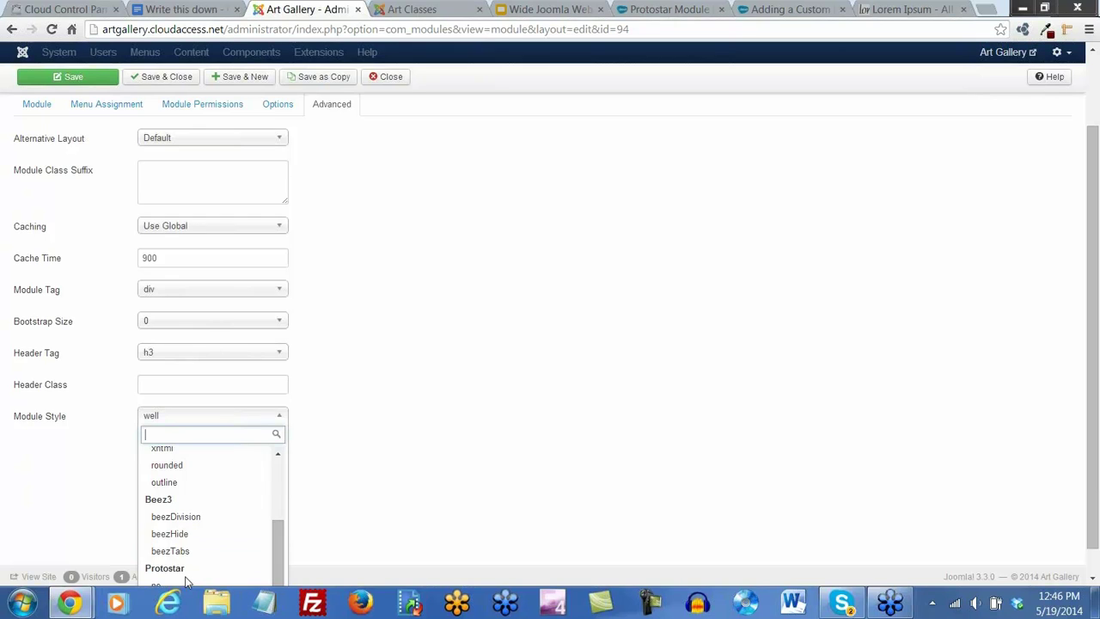
click(176, 582)
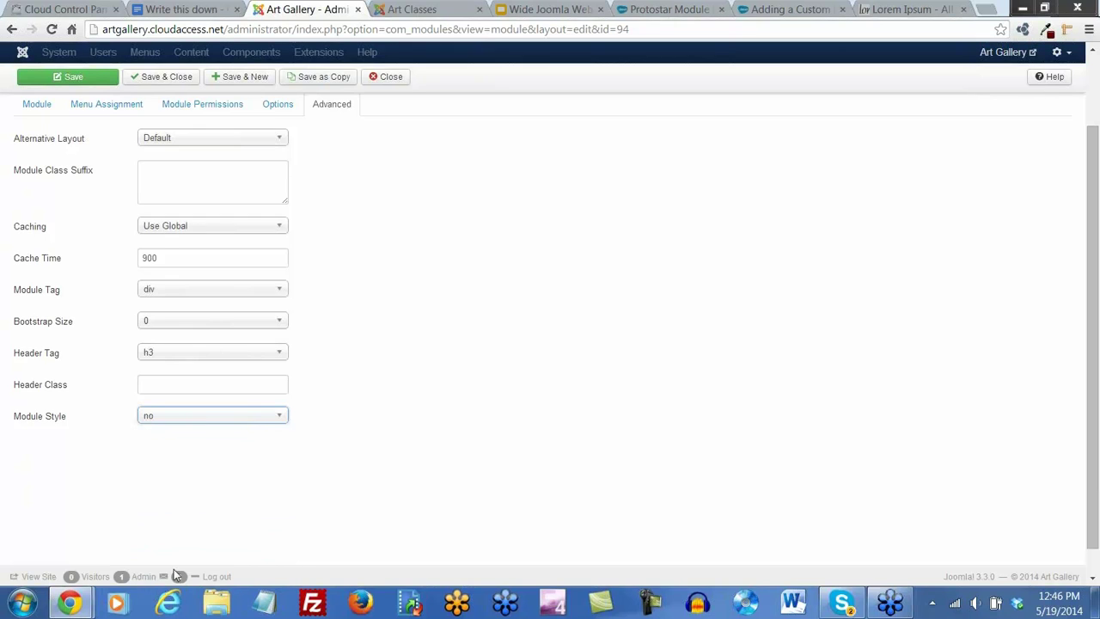
click(62, 77)
click(396, 15)
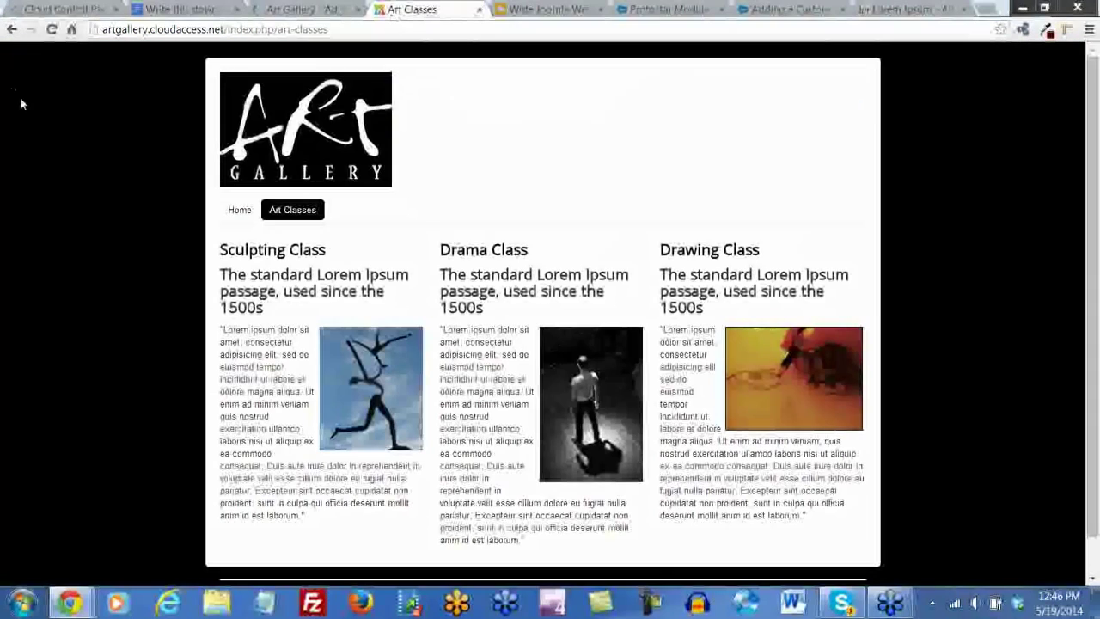
click(51, 29)
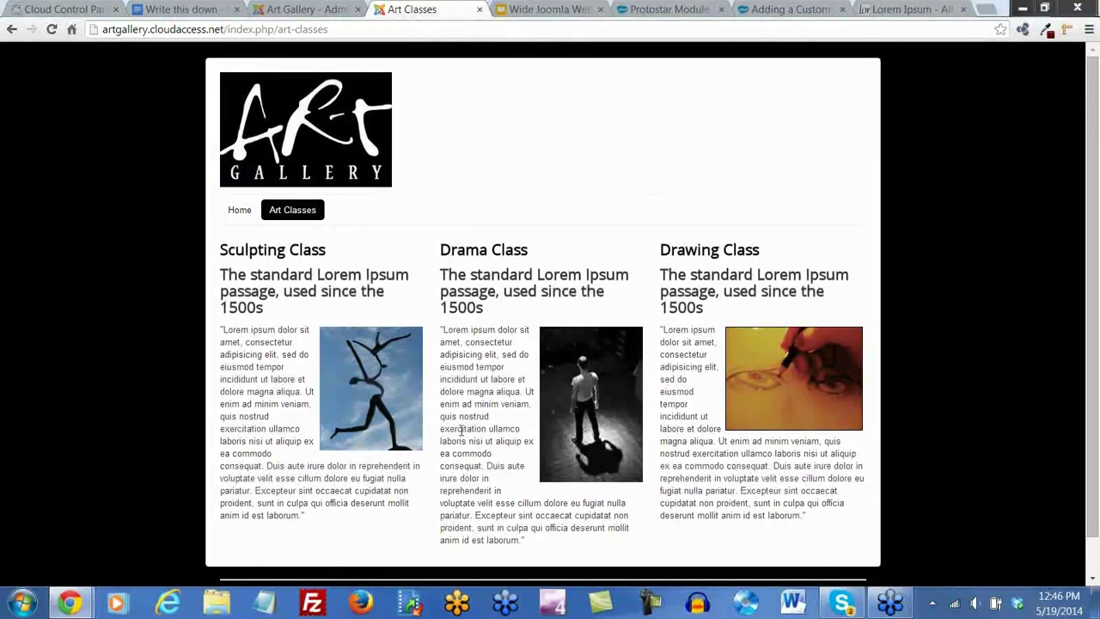
scroll(1093, 305, down, 1)
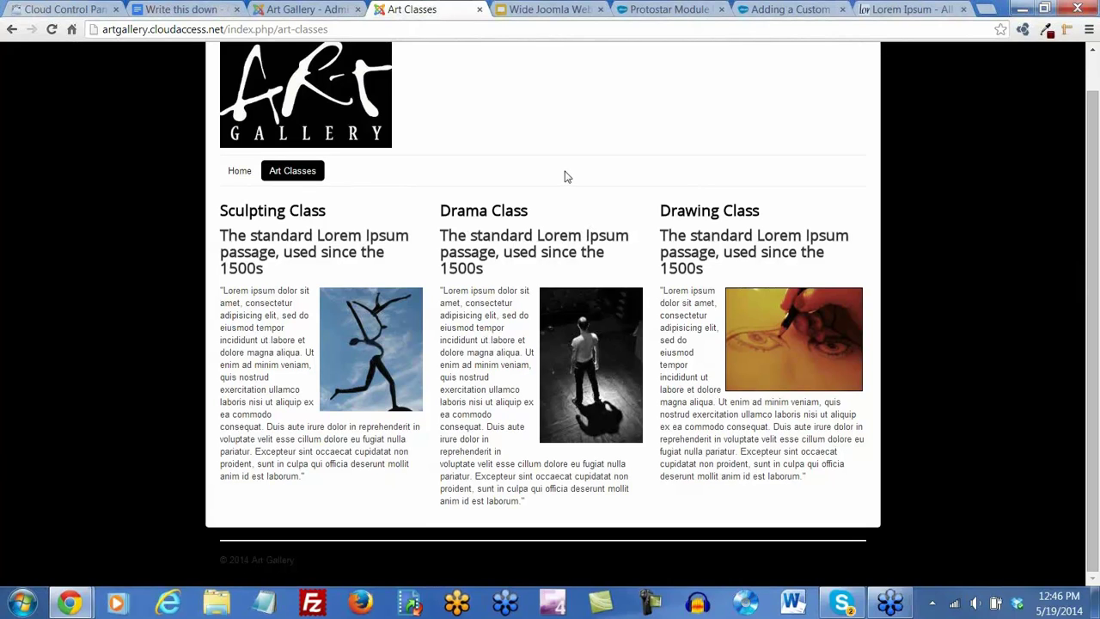
key(F12)
Use the DevTools element picker on the Sculpting Class column to show its div.item.column-1.span4 markup
scroll(542, 215, down, 2)
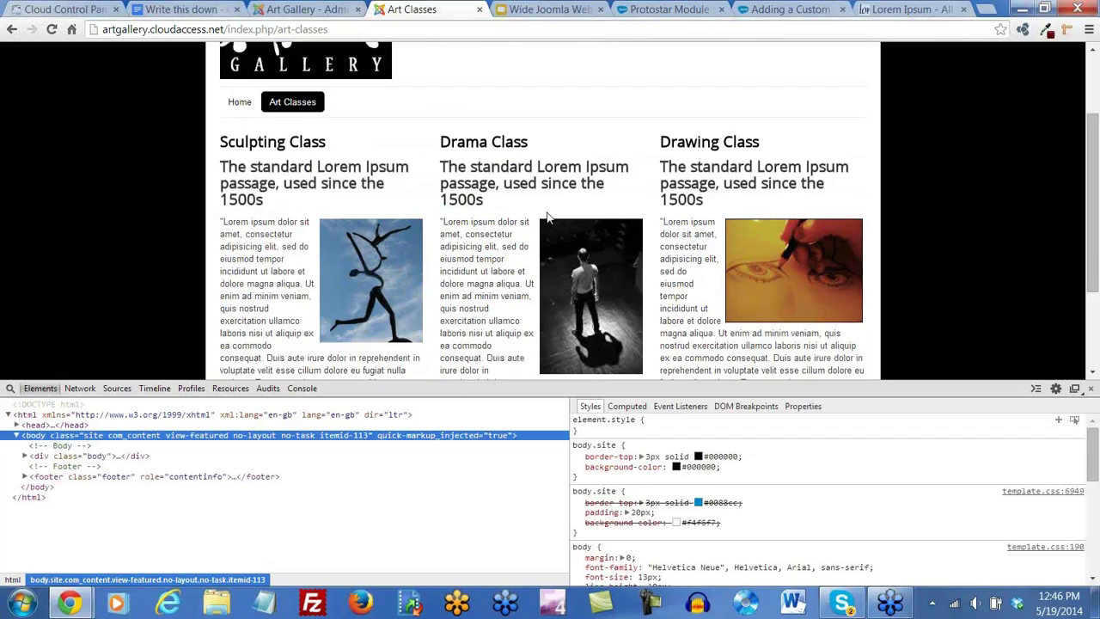
click(9, 388)
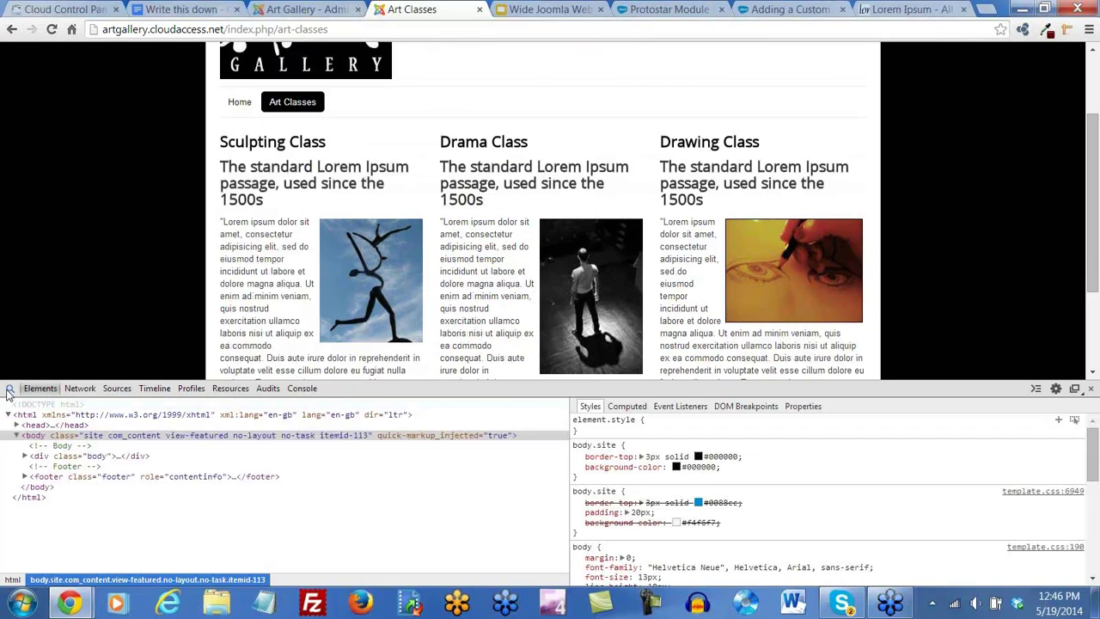
click(223, 136)
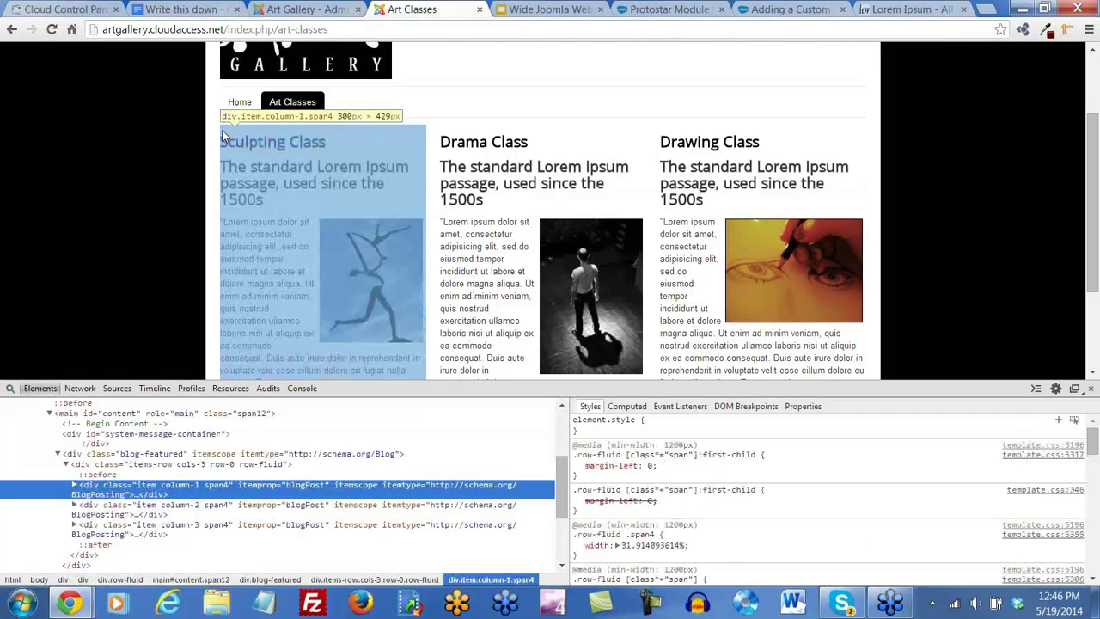
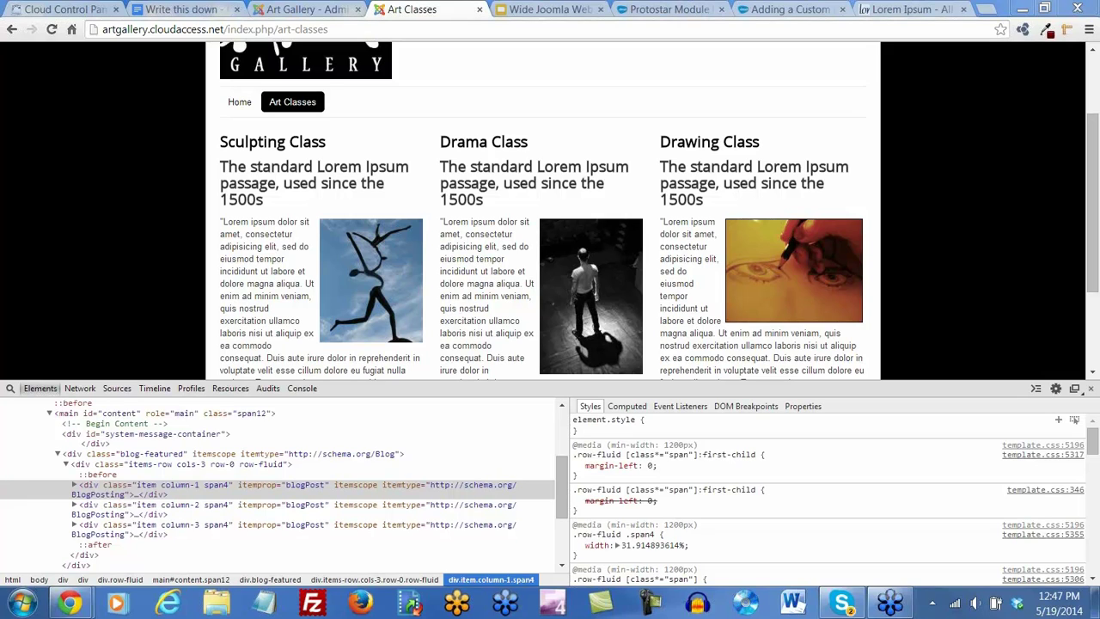
Close DevTools, then save and close the Art Gallery Banner module in the administrator
click(1091, 389)
scroll(413, 227, up, 1)
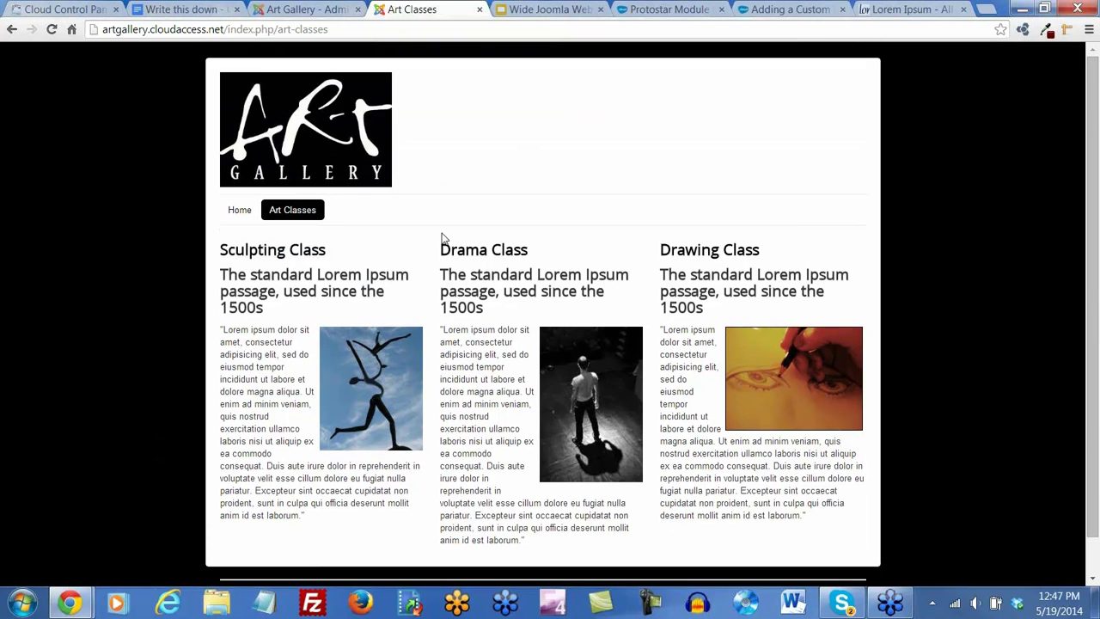
click(317, 12)
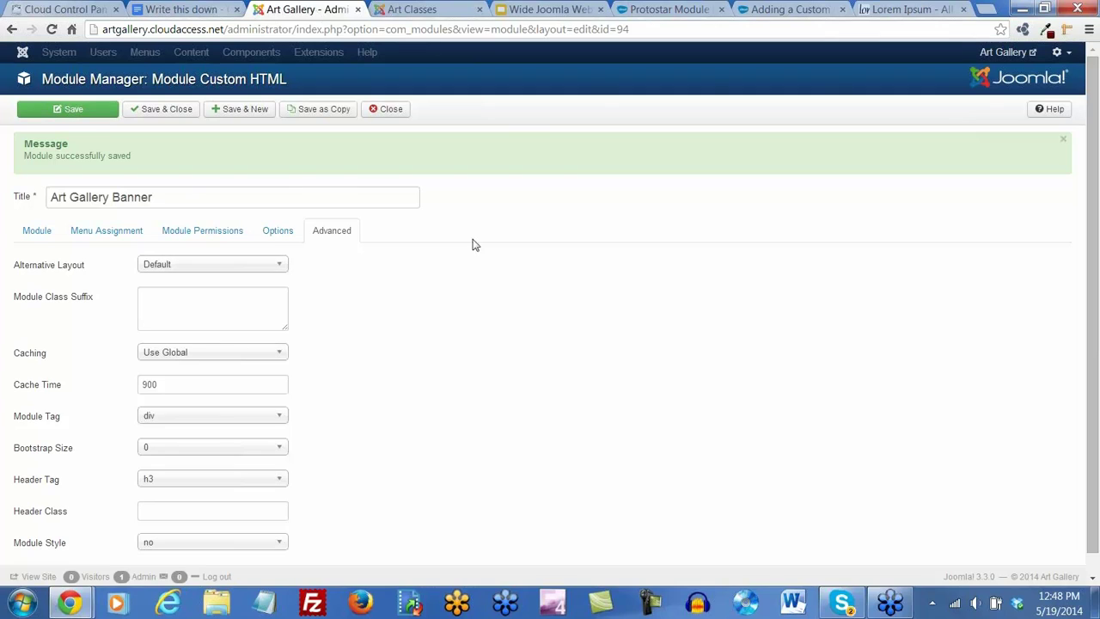
click(160, 112)
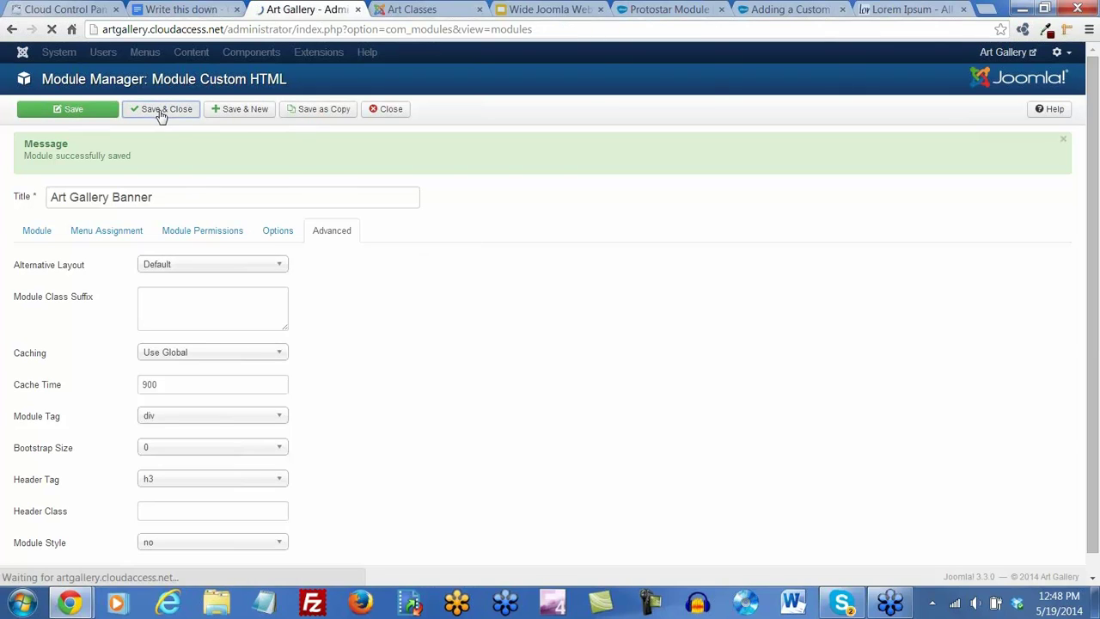
click(393, 52)
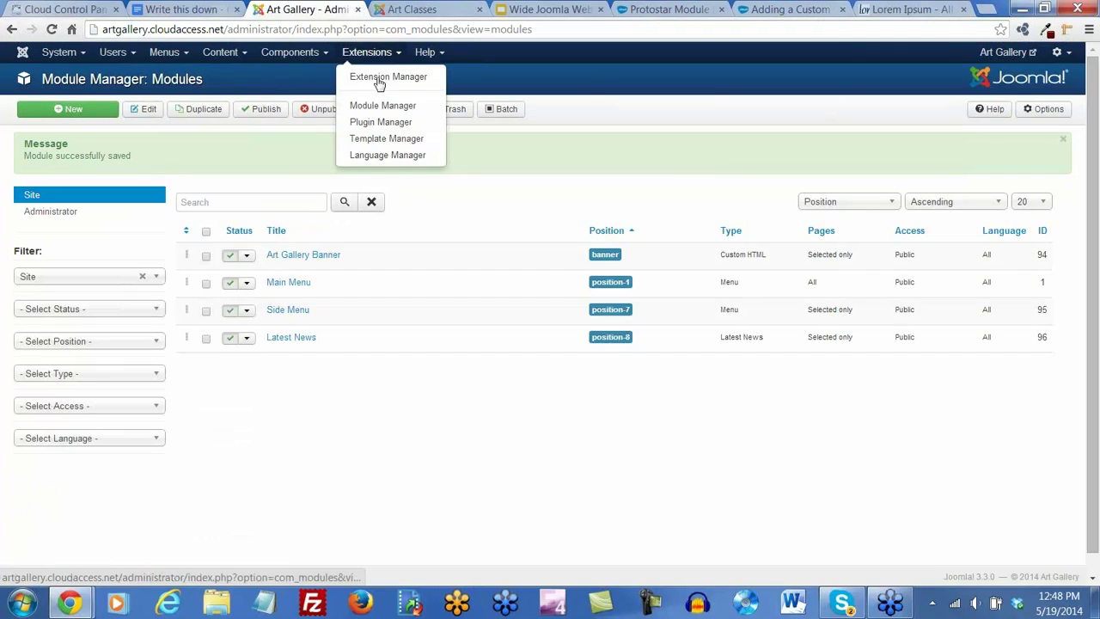
Duplicate the protostar - Default template style and open the copy for editing
click(384, 138)
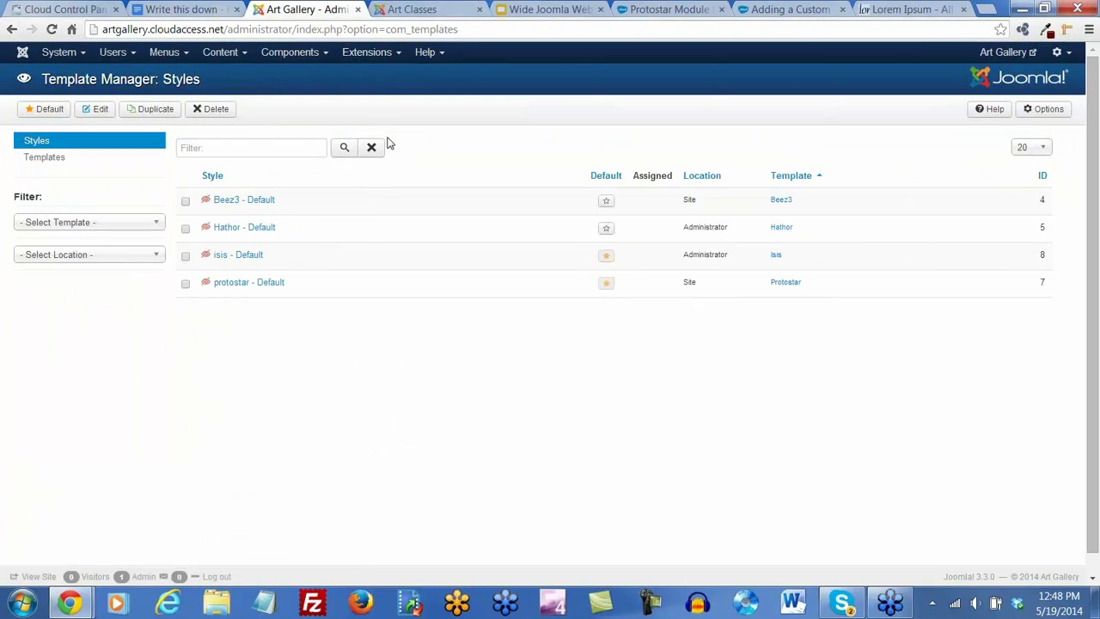
click(186, 284)
click(152, 110)
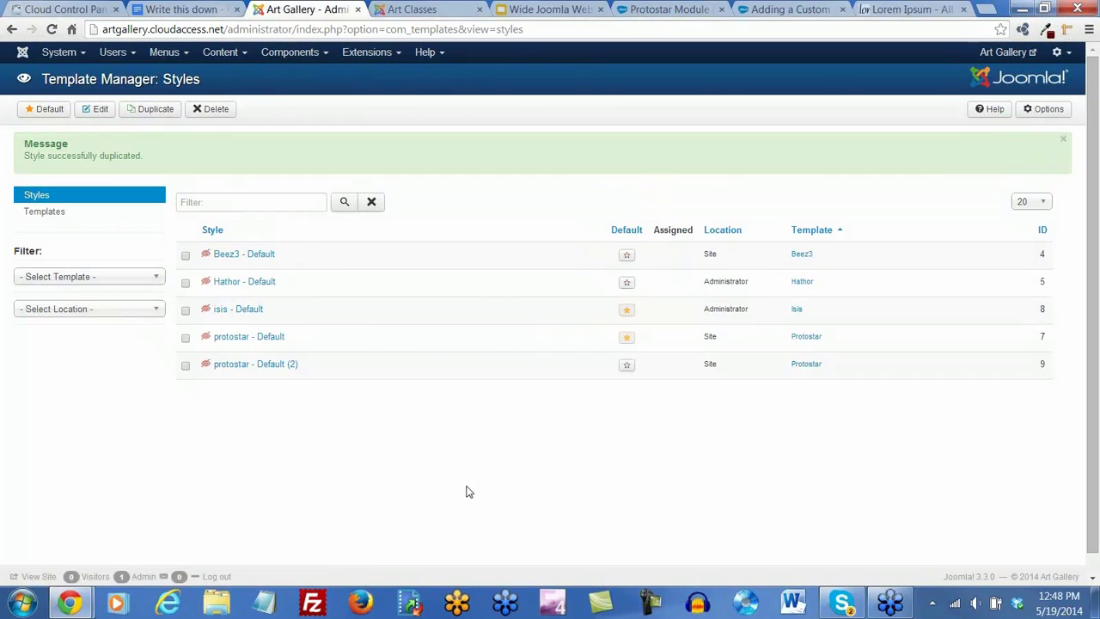
click(262, 368)
Rename the copied style to 'Protostar 2'
drag(200, 147, 98, 153)
key(BackSpace)
key(BackSpace)
key(BackSpace)
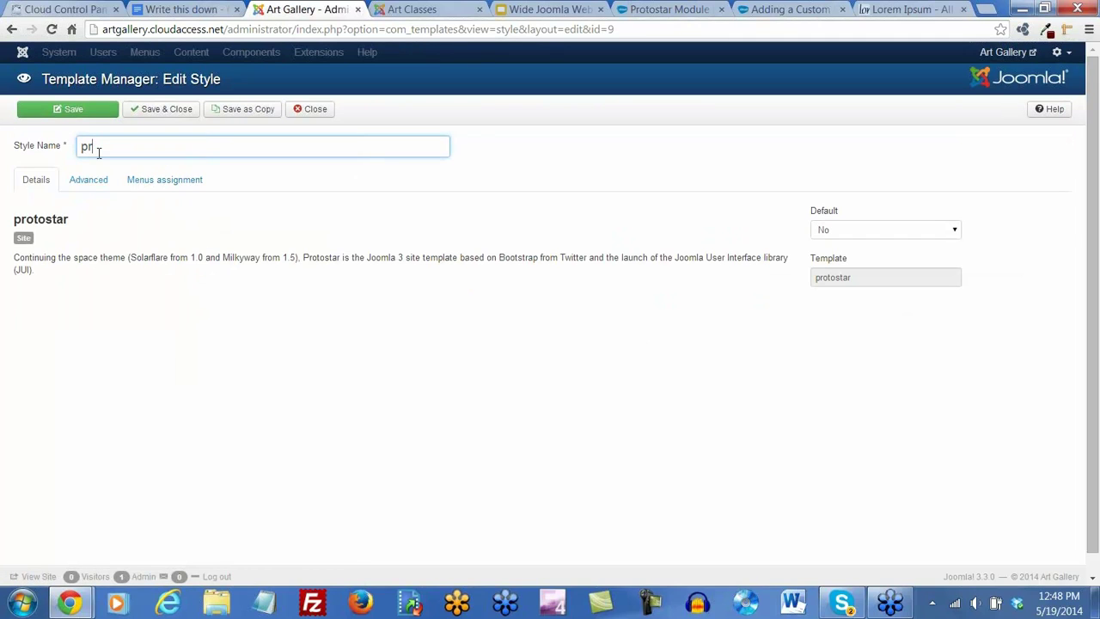
text(Prosta)
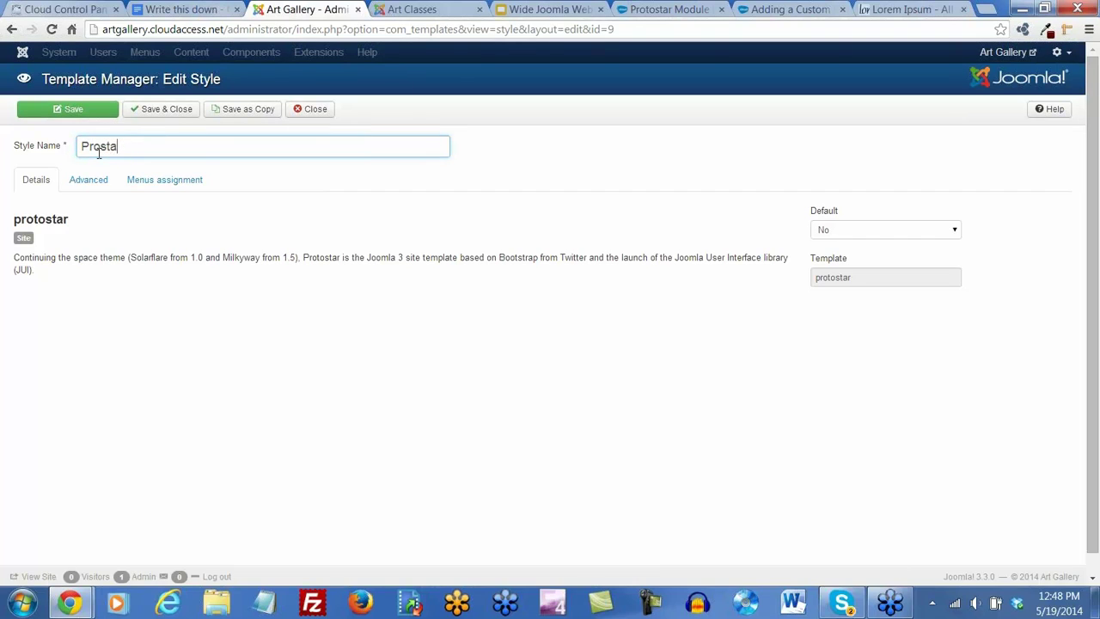
key(BackSpace)
key(BackSpace)
key(BackSpace)
text(tostar 2)
Set a red template colour and a yellow #ffff00 background, then save and close
click(79, 188)
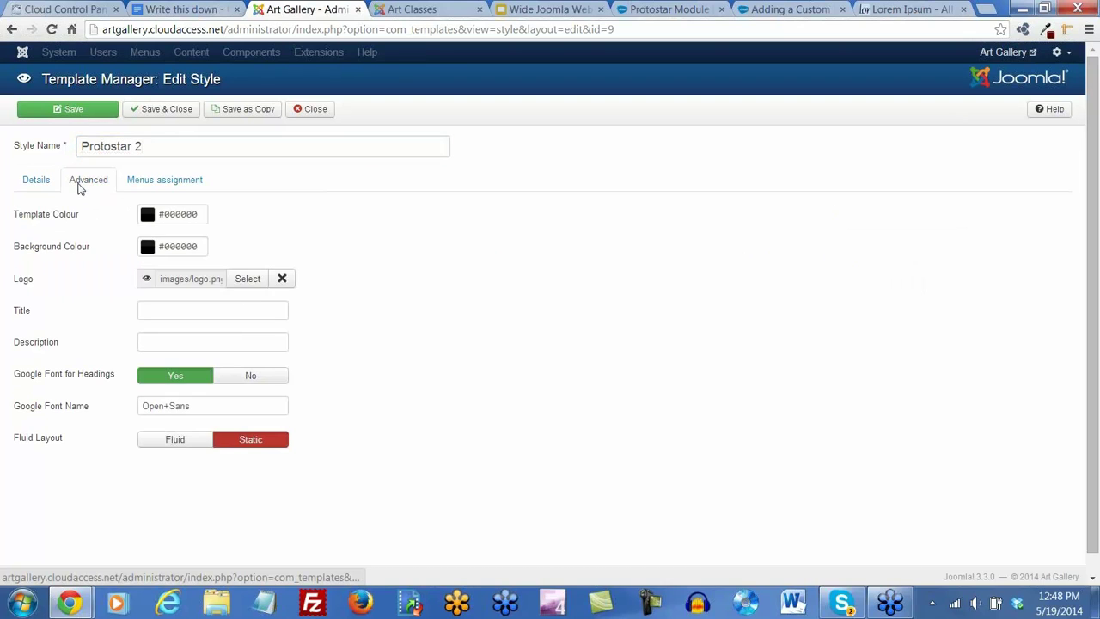
click(148, 220)
drag(304, 176, 315, 163)
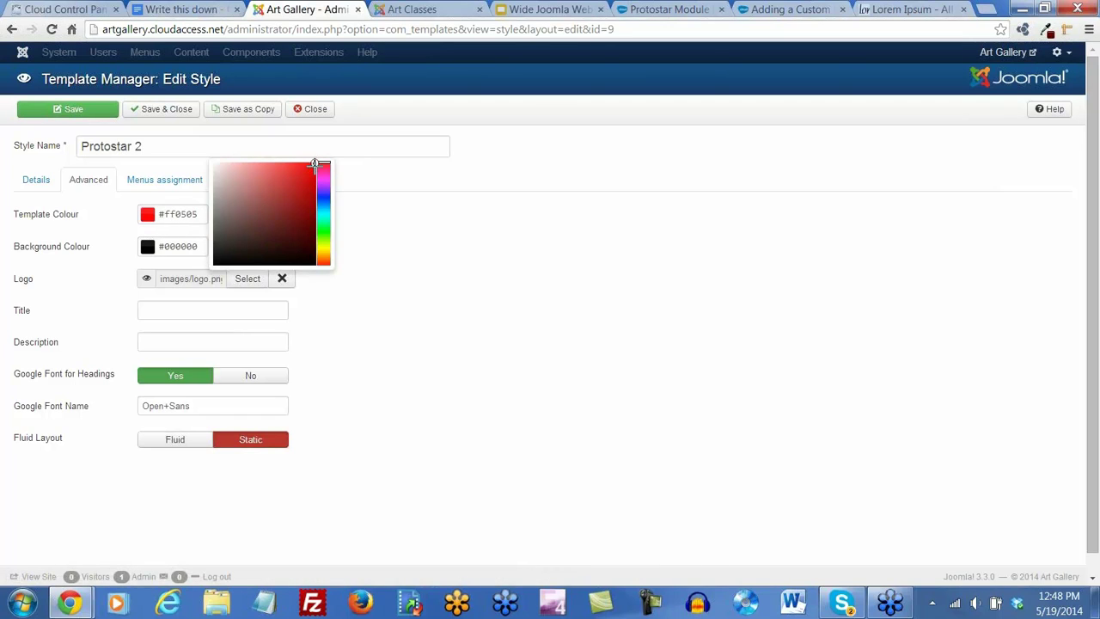
click(361, 309)
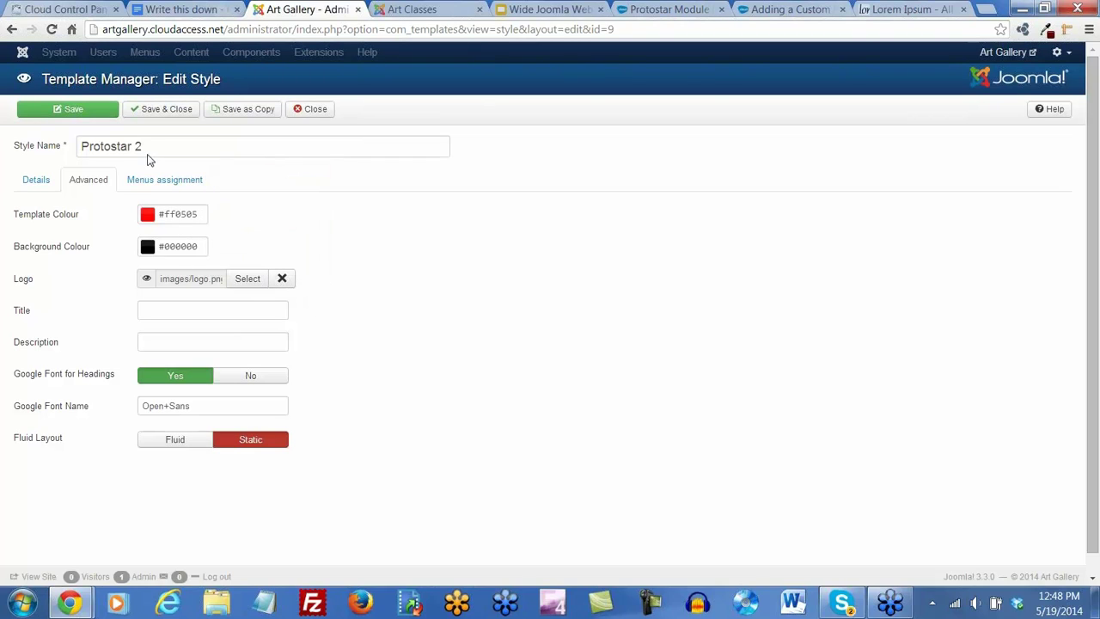
click(147, 247)
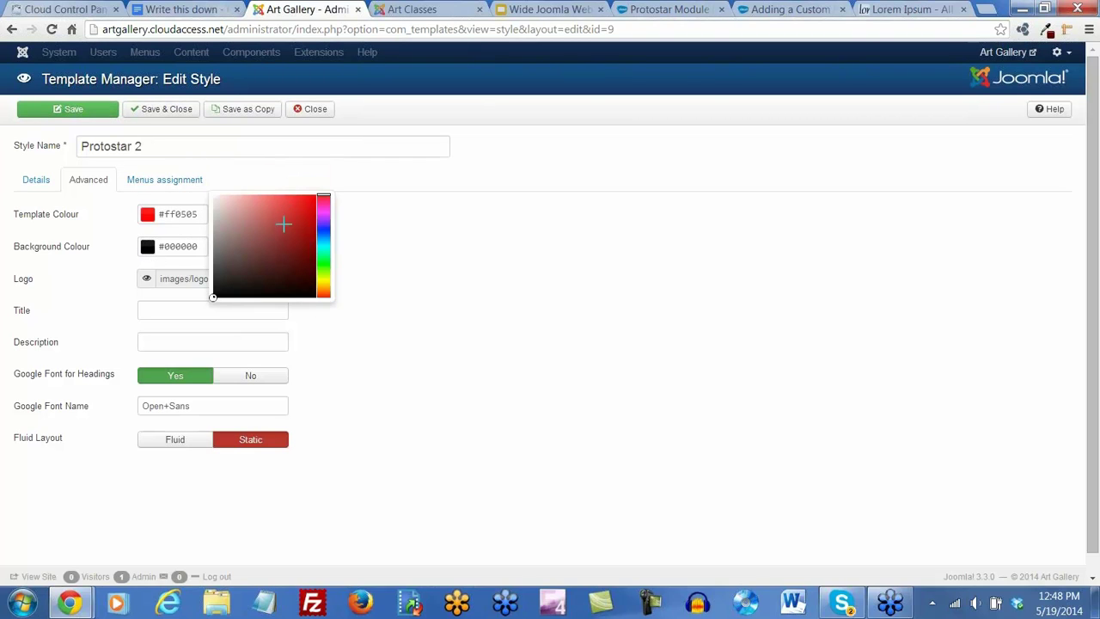
click(323, 279)
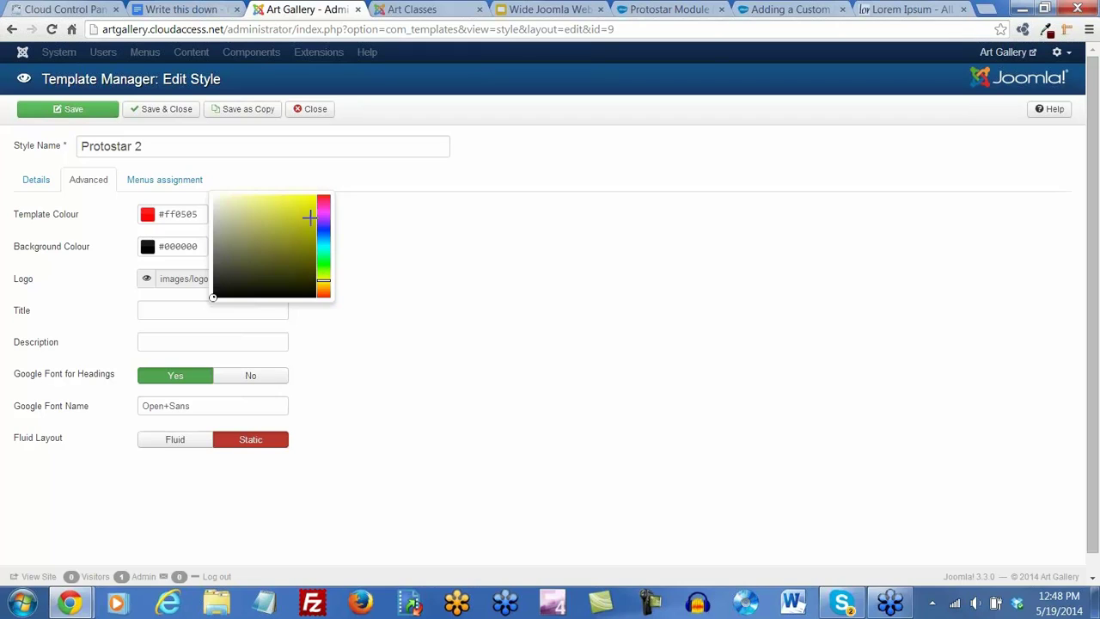
click(315, 195)
click(488, 247)
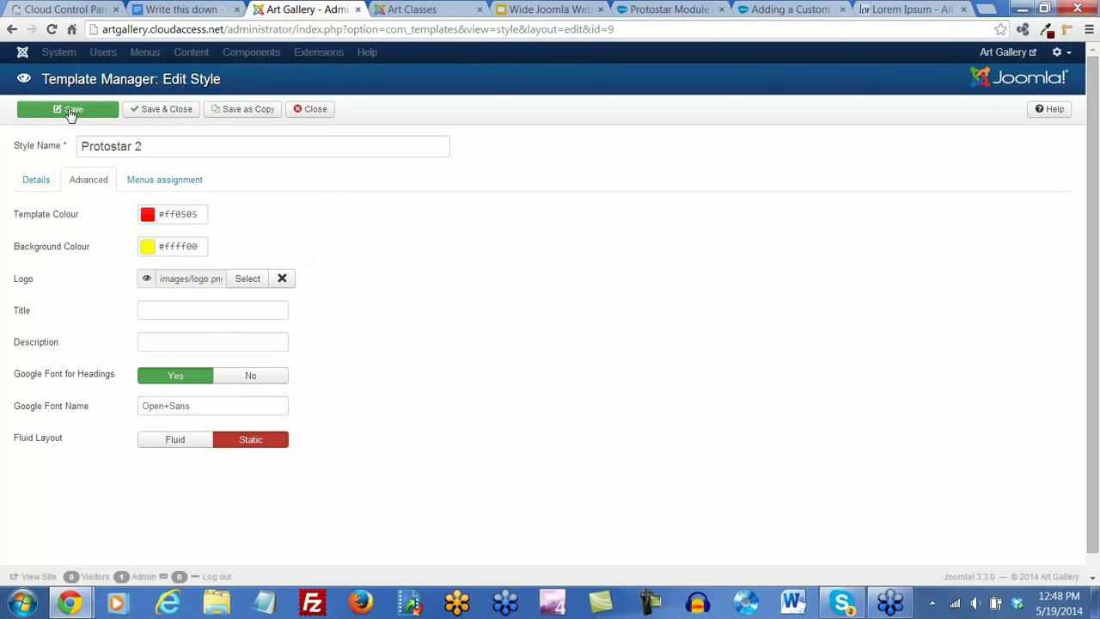
click(164, 110)
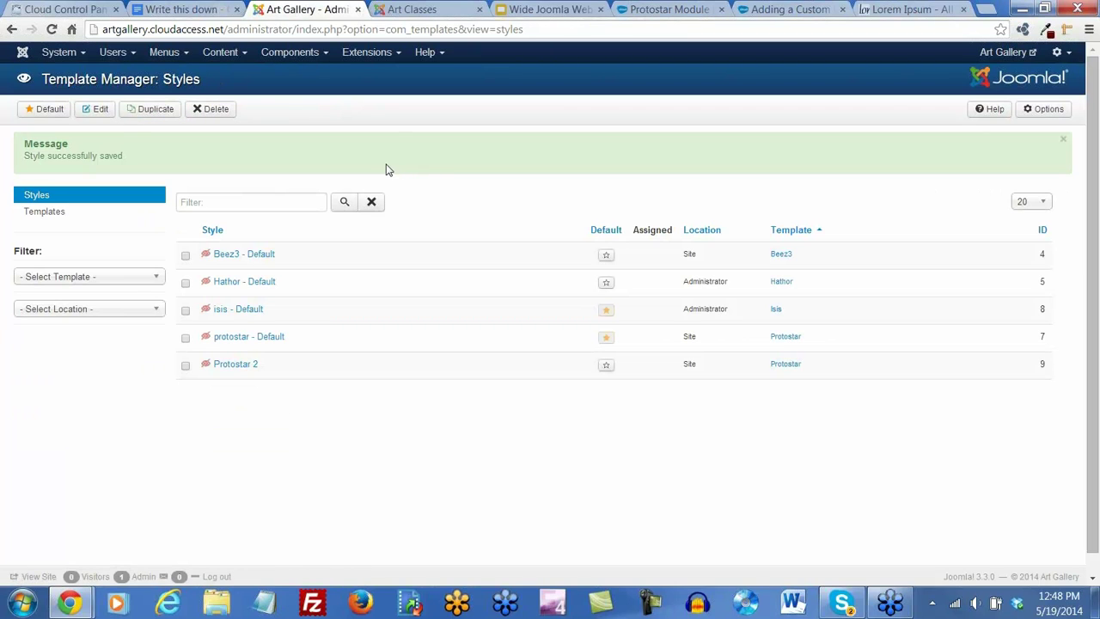
Assign the Protostar 2 style to the Art Classes menu item only and save
click(236, 368)
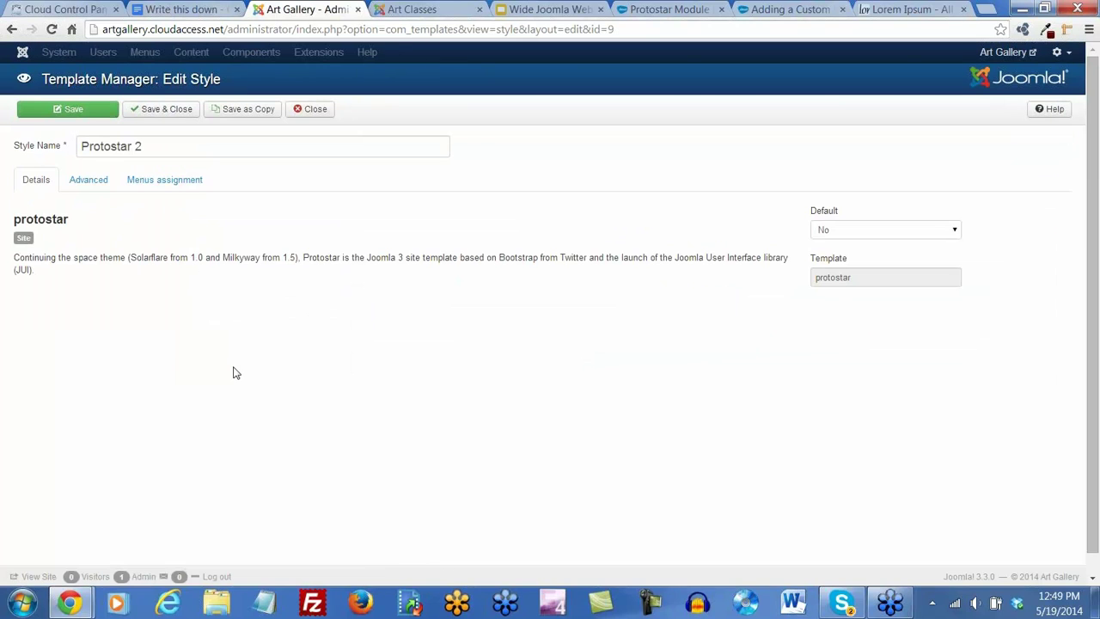
click(172, 180)
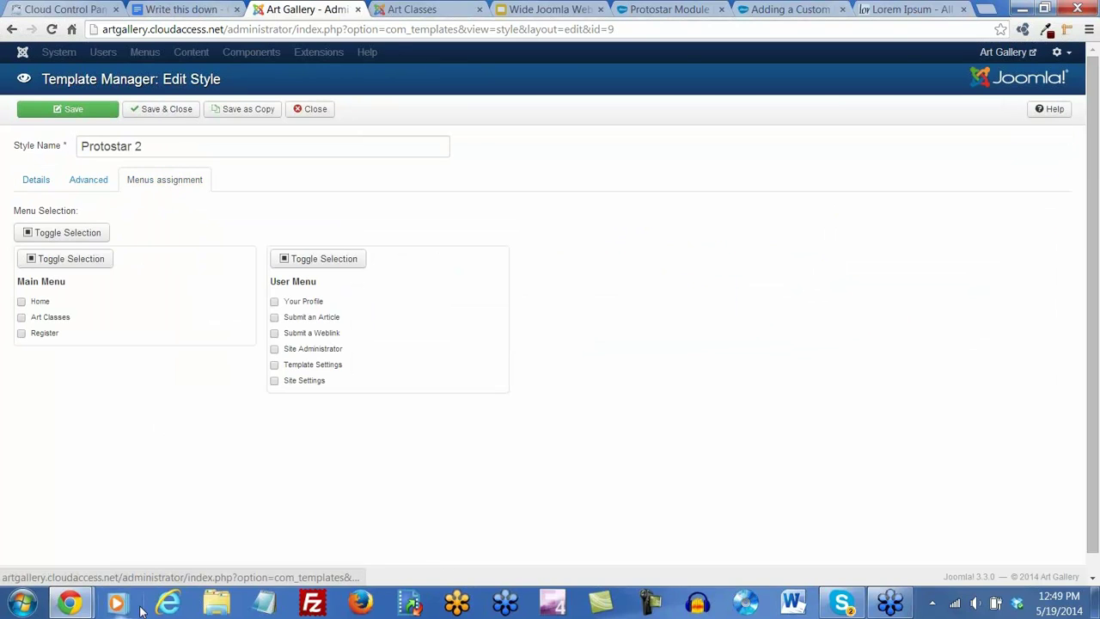
click(21, 318)
click(75, 111)
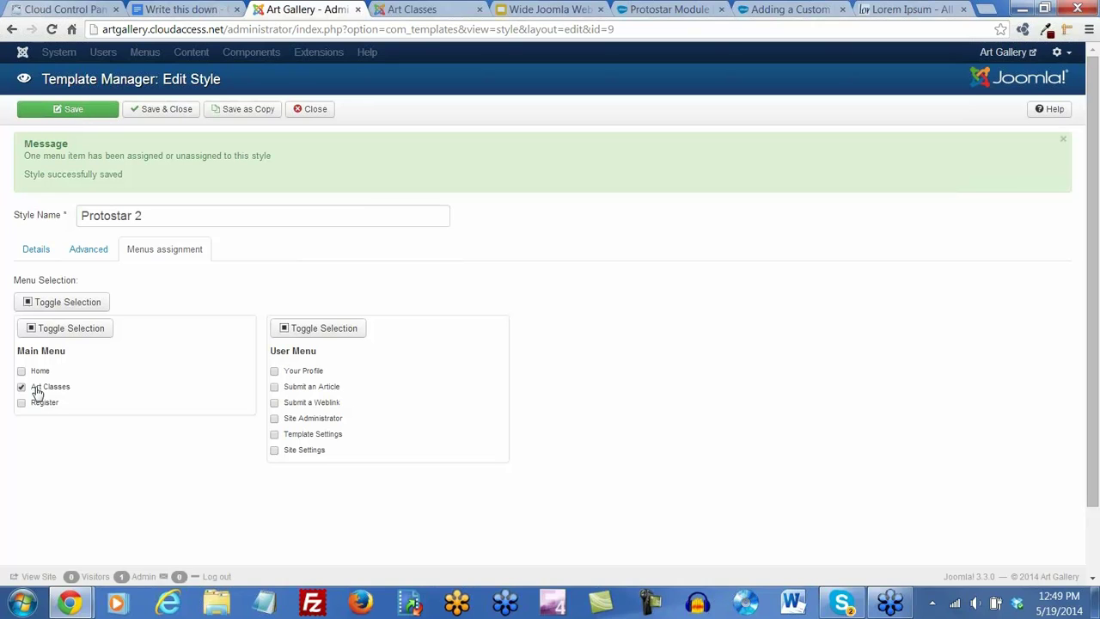
Reload the front-end Art Classes page and compare it with the Home page
click(411, 10)
click(53, 29)
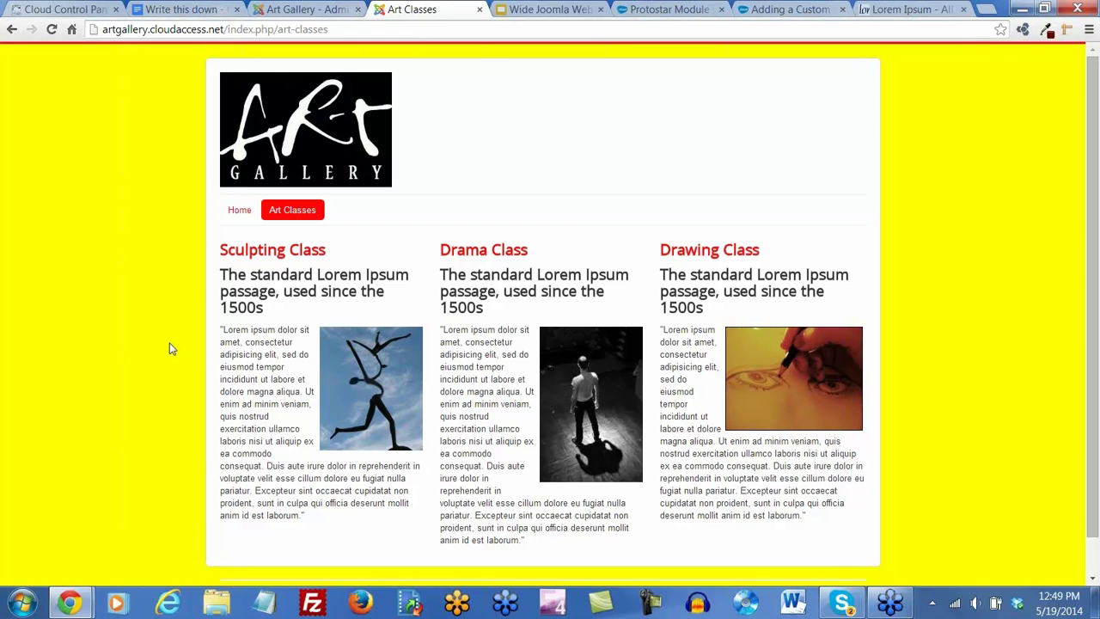
click(239, 215)
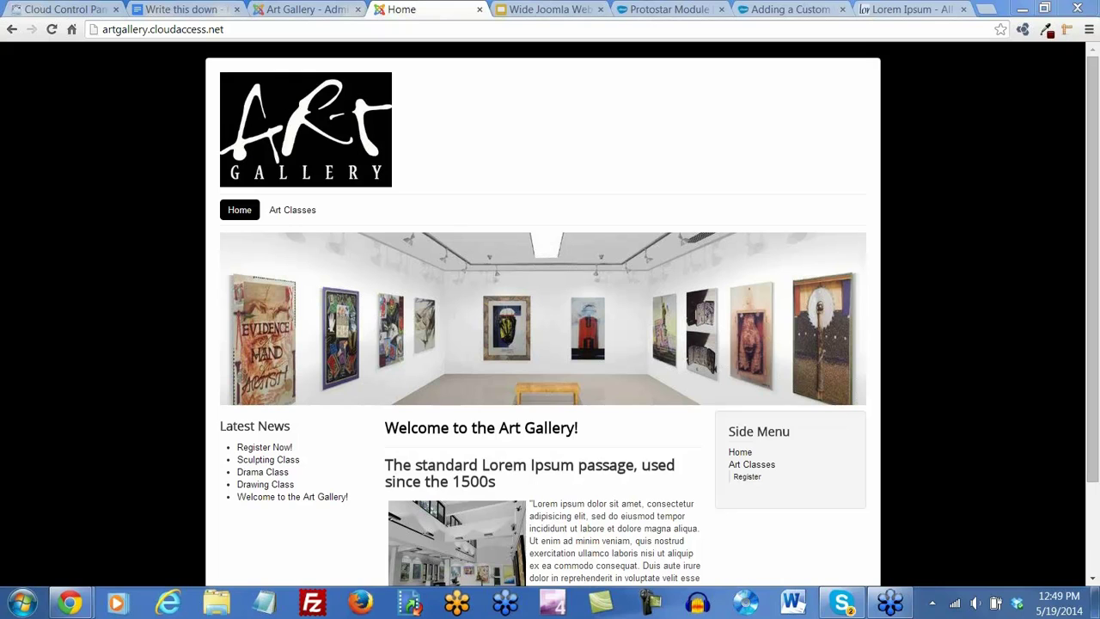
click(326, 11)
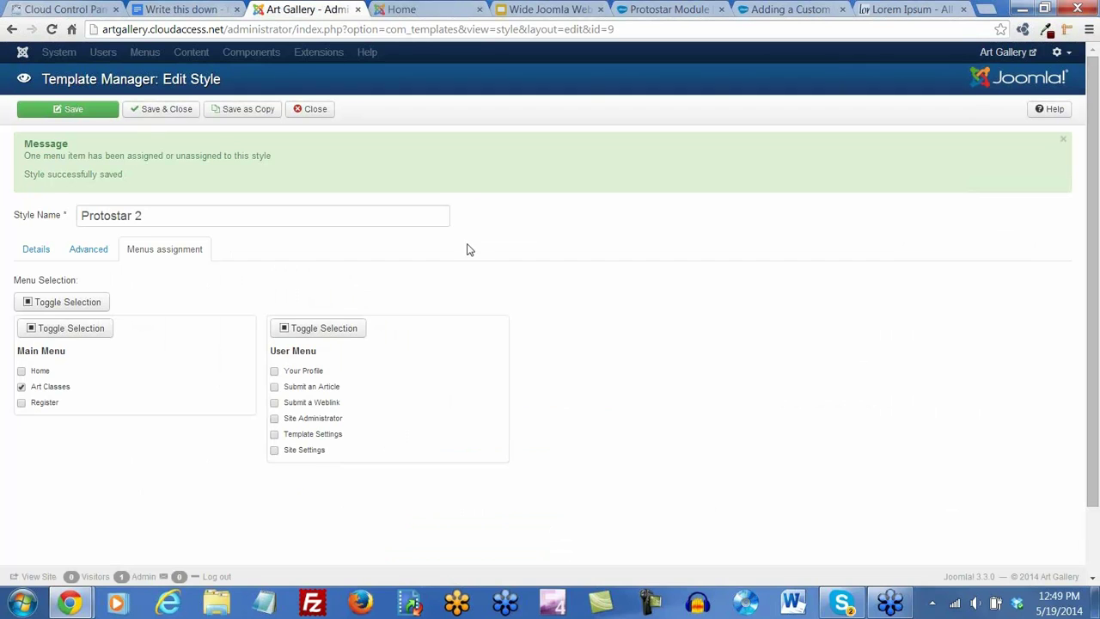
Load extensions.joomla.org in the Lorem Ipsum tab
click(909, 11)
click(194, 30)
text(extensions.joomla.org)
key(Return)
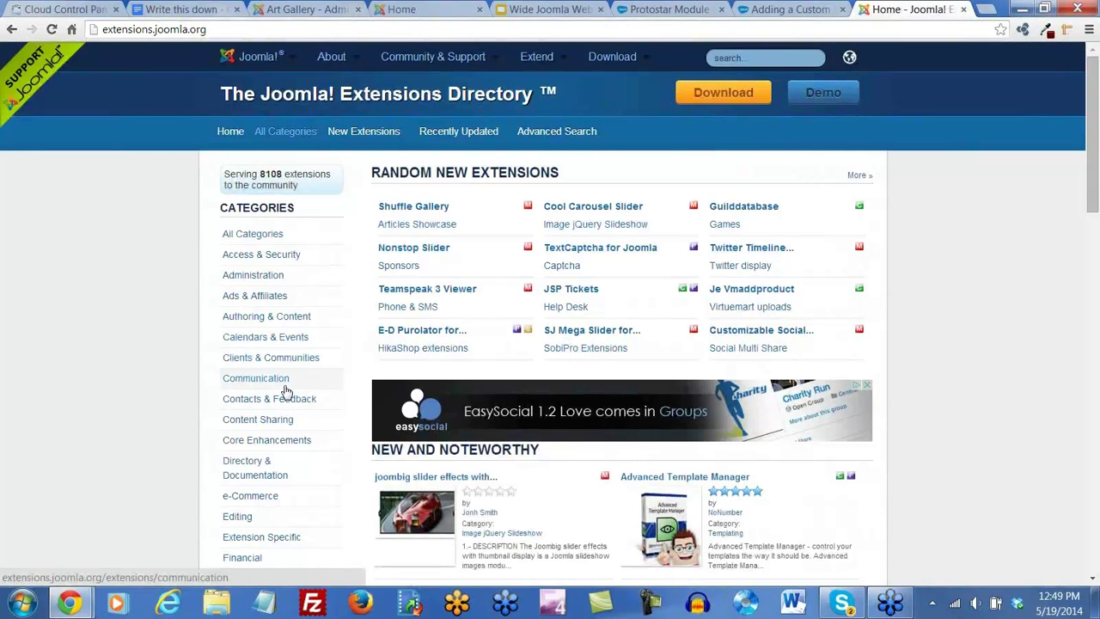
scroll(202, 223, down, 1)
scroll(201, 223, up, 1)
Search the directory for 'docman' and highlight that DOCman is a paid extension
click(748, 58)
text(docman)
key(Return)
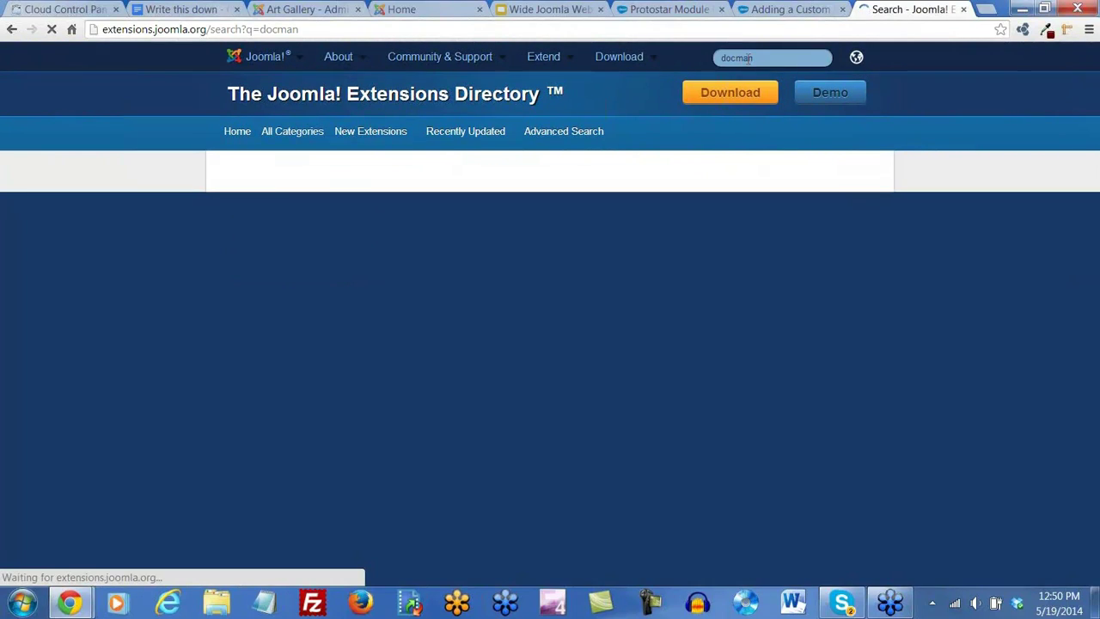
scroll(807, 308, down, 3)
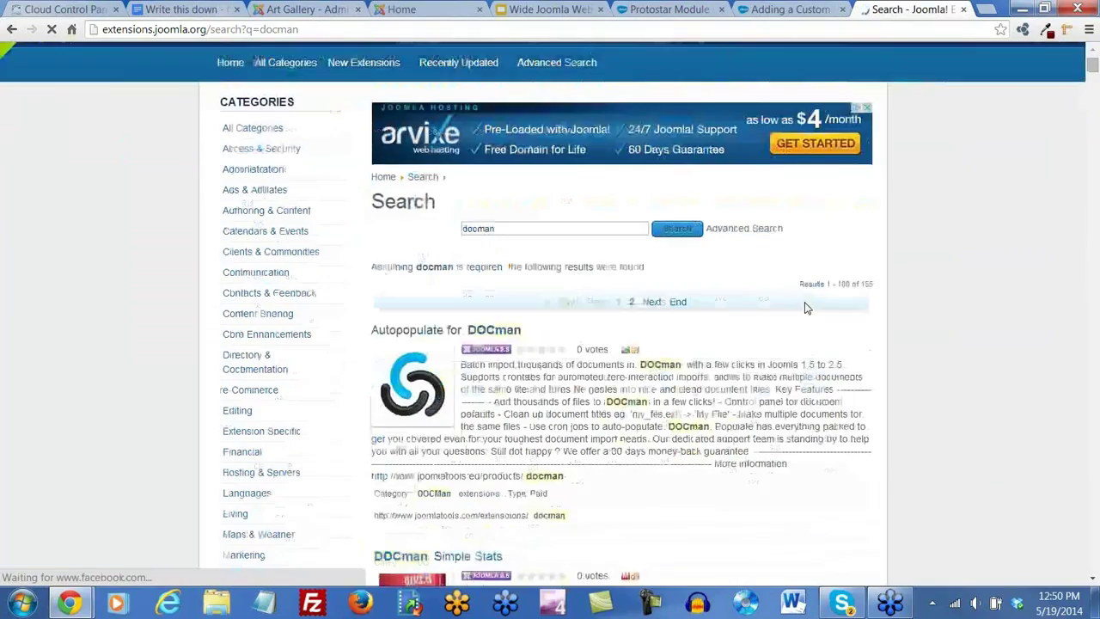
scroll(807, 308, down, 5)
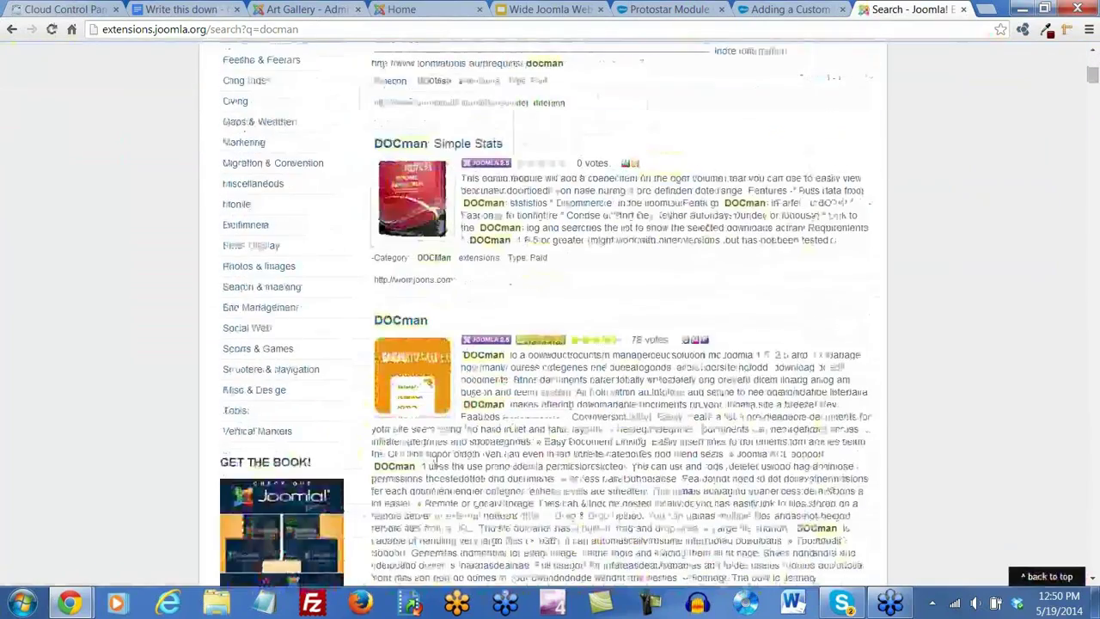
scroll(806, 308, down, 3)
drag(509, 500, 465, 505)
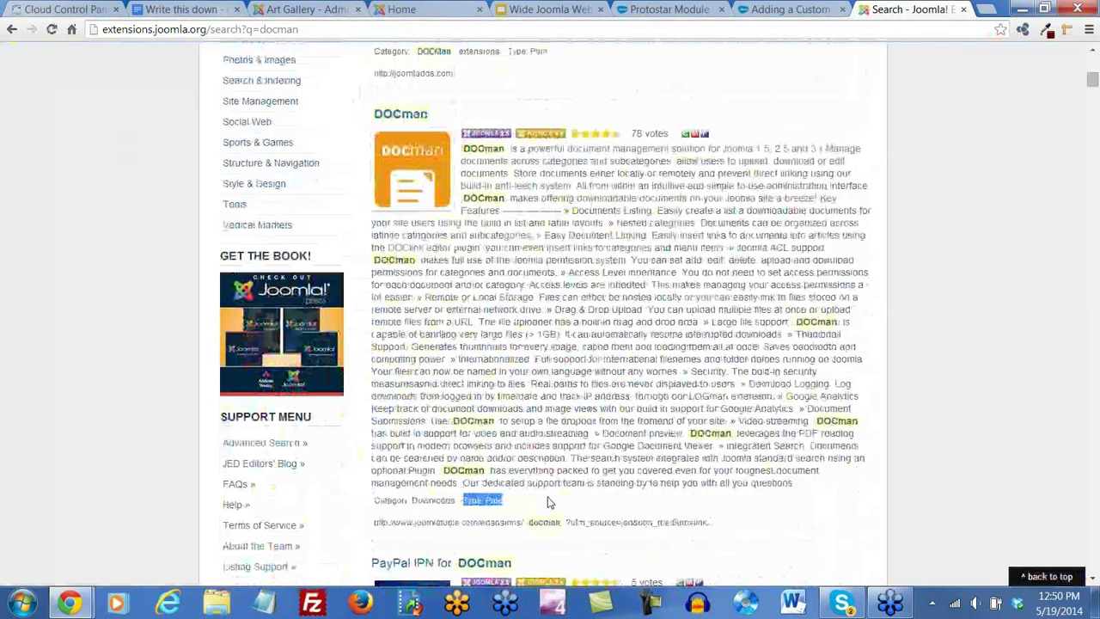
Open the DOCman listing, read through its reviews, and jump back to the top
click(407, 123)
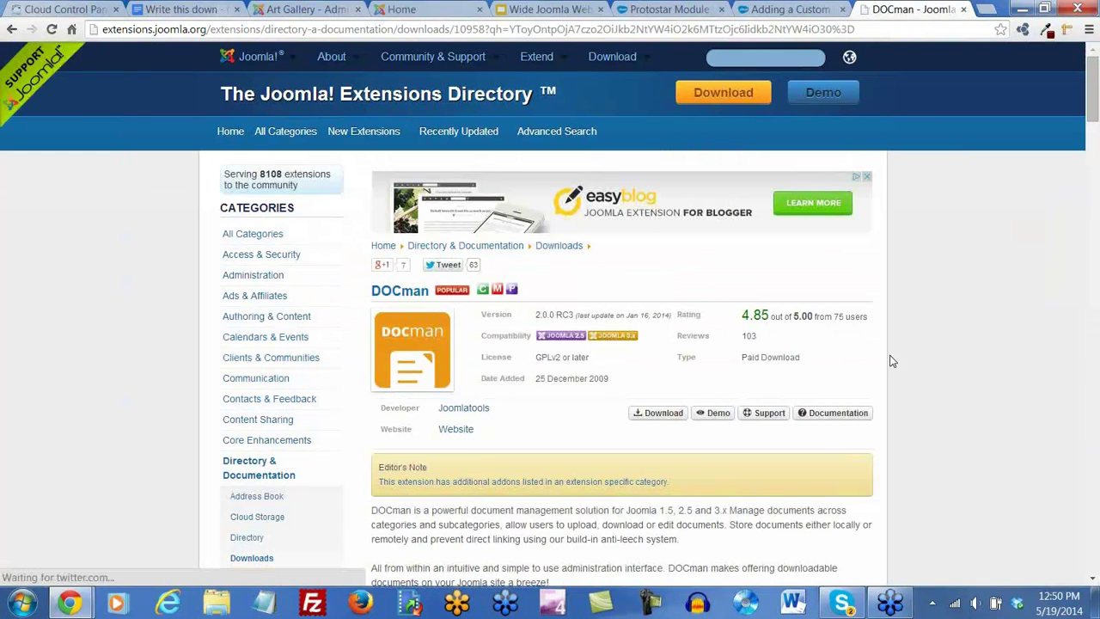
scroll(920, 363, down, 2)
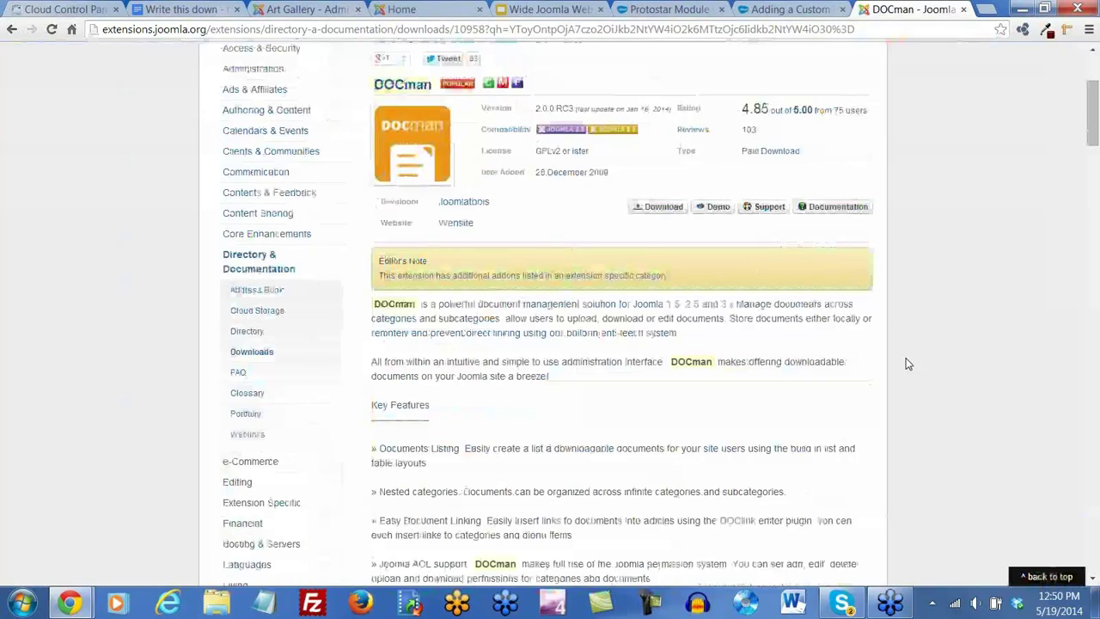
scroll(907, 363, down, 10)
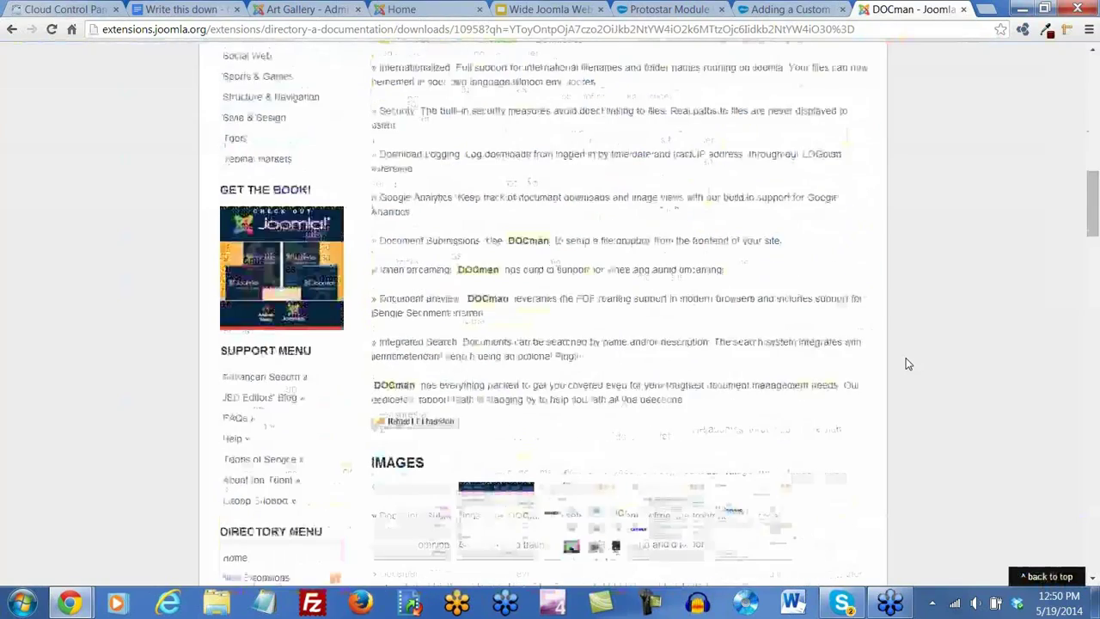
scroll(907, 364, down, 2)
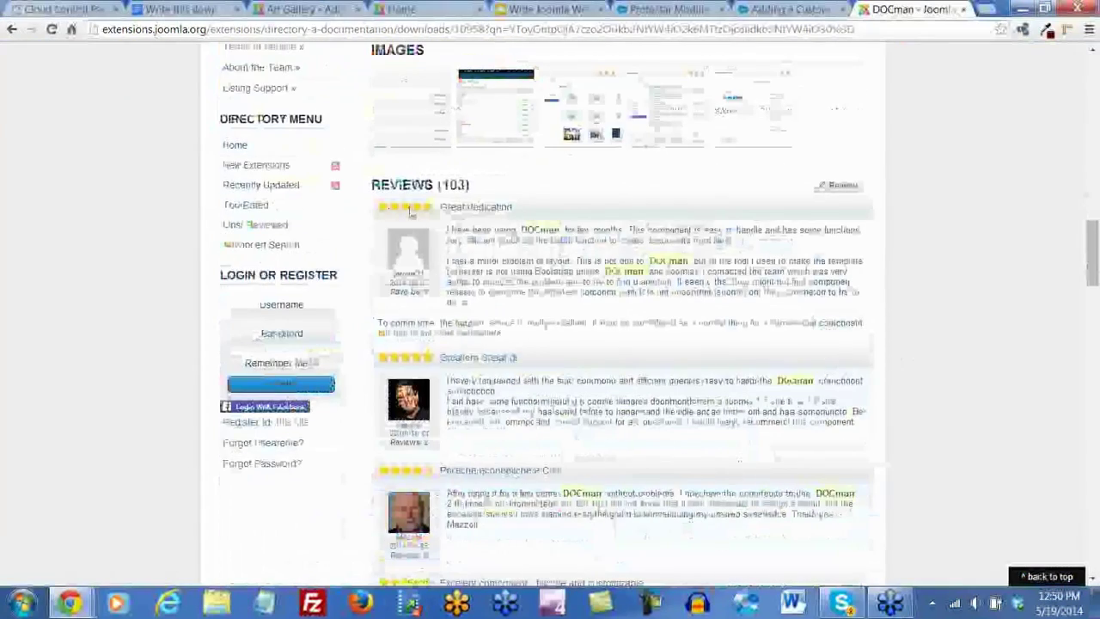
scroll(475, 358, down, 3)
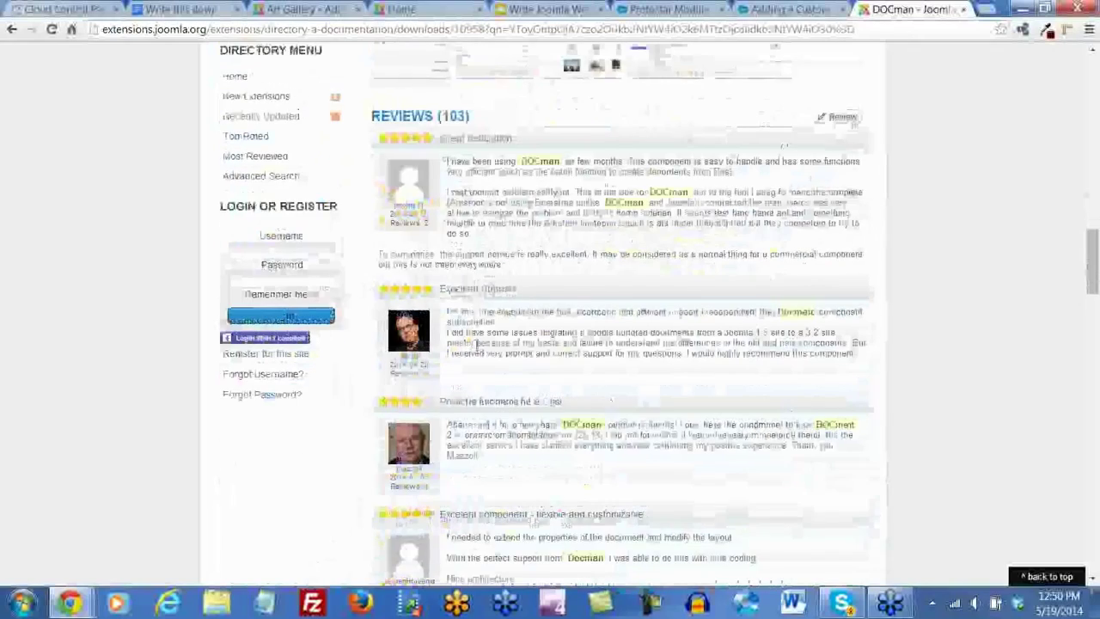
scroll(475, 357, down, 2)
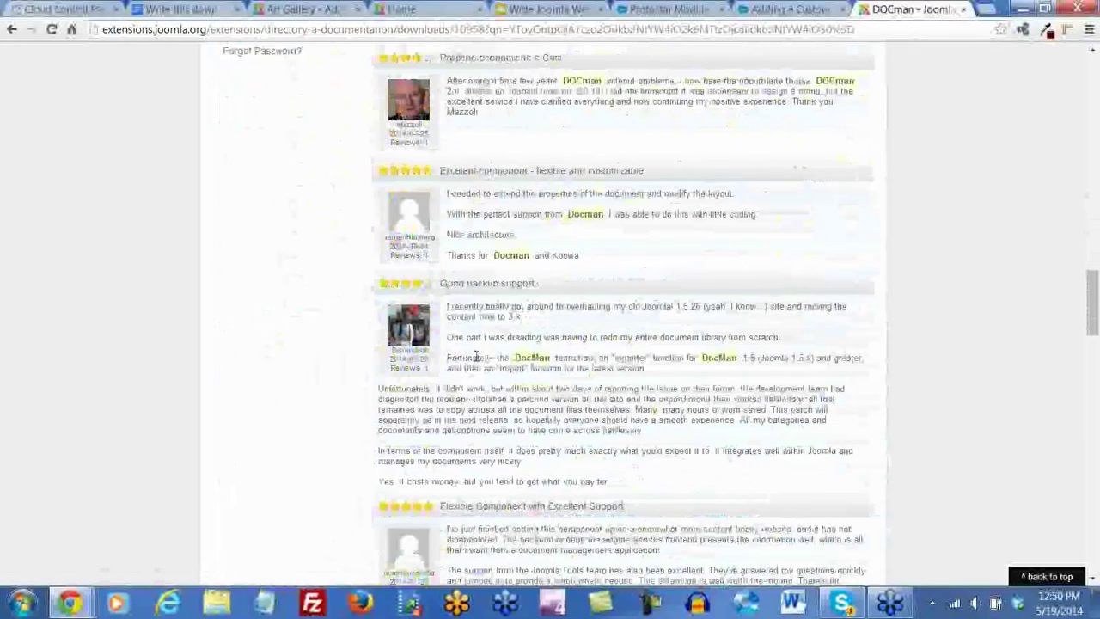
scroll(475, 358, down, 2)
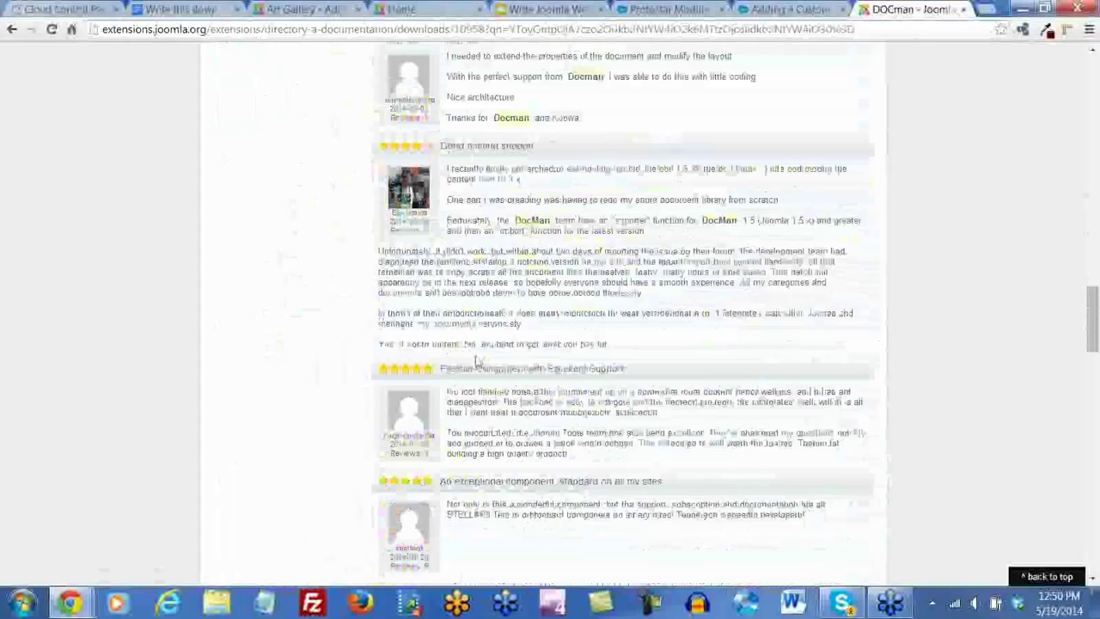
key(Home)
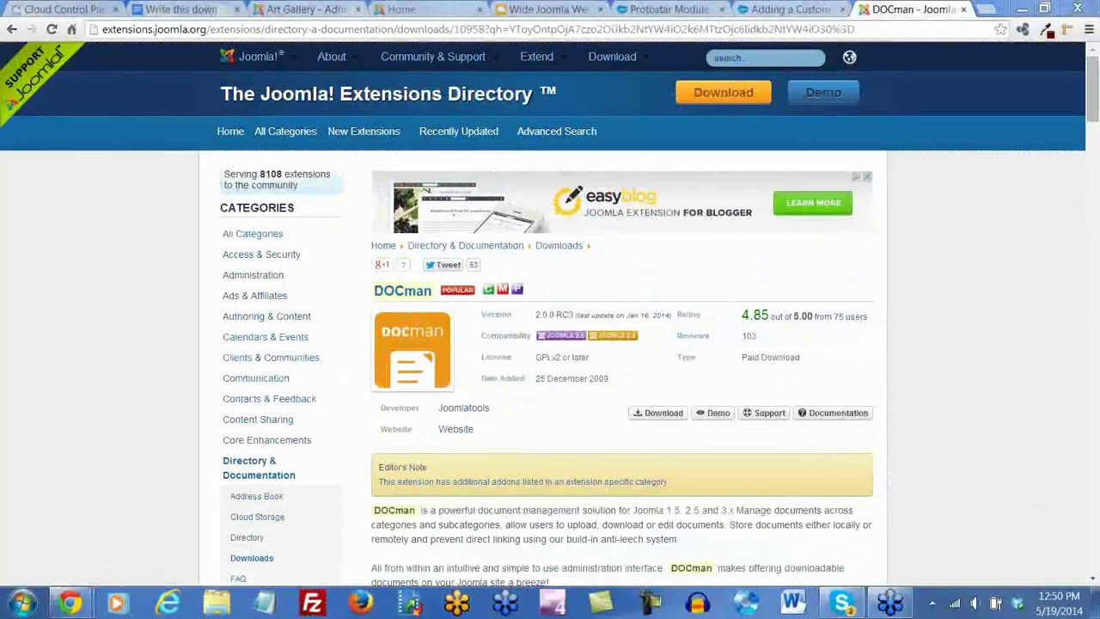
Show the Art Gallery front-end Home page with Register revealed under Art Classes
click(302, 11)
click(402, 9)
mouse_move(286, 220)
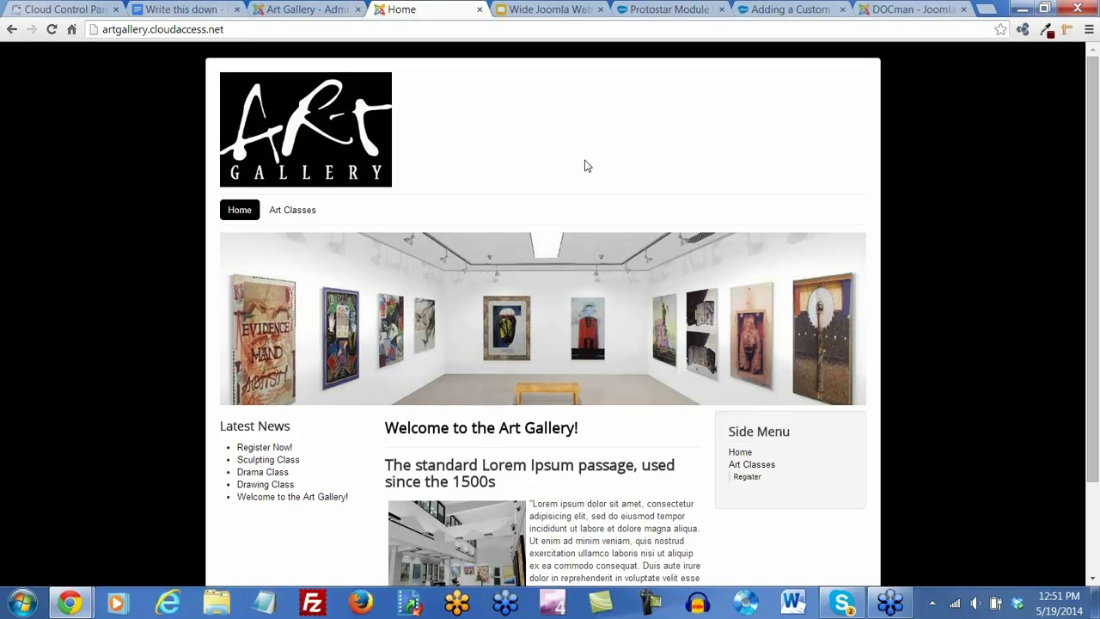
In DevTools, change div.container's background-color from #fff to green, then close the inspector
key(F12)
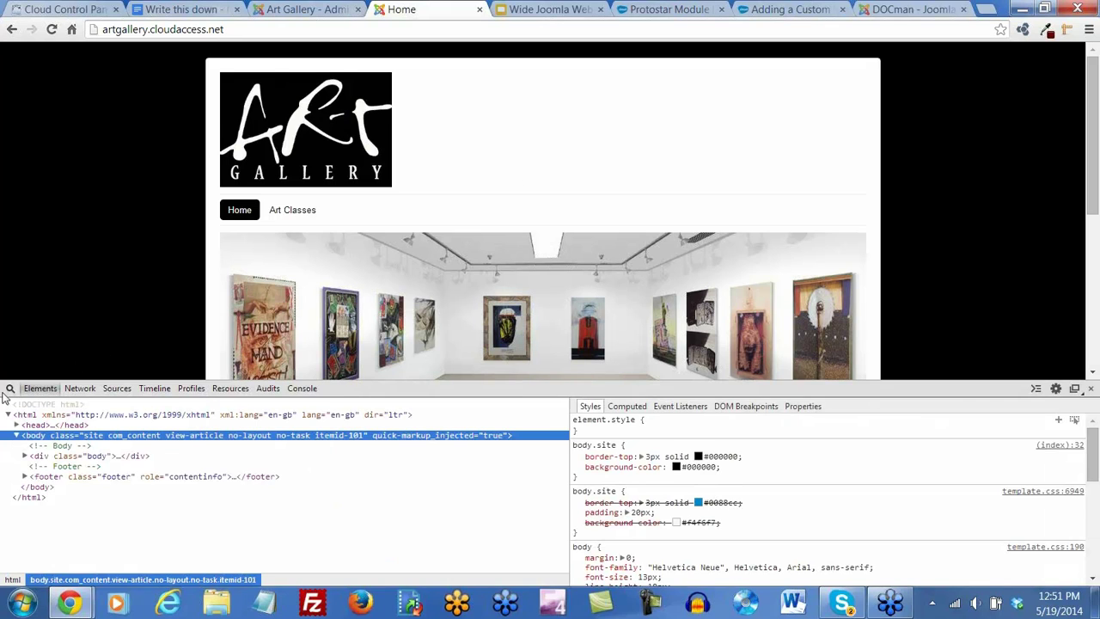
click(9, 390)
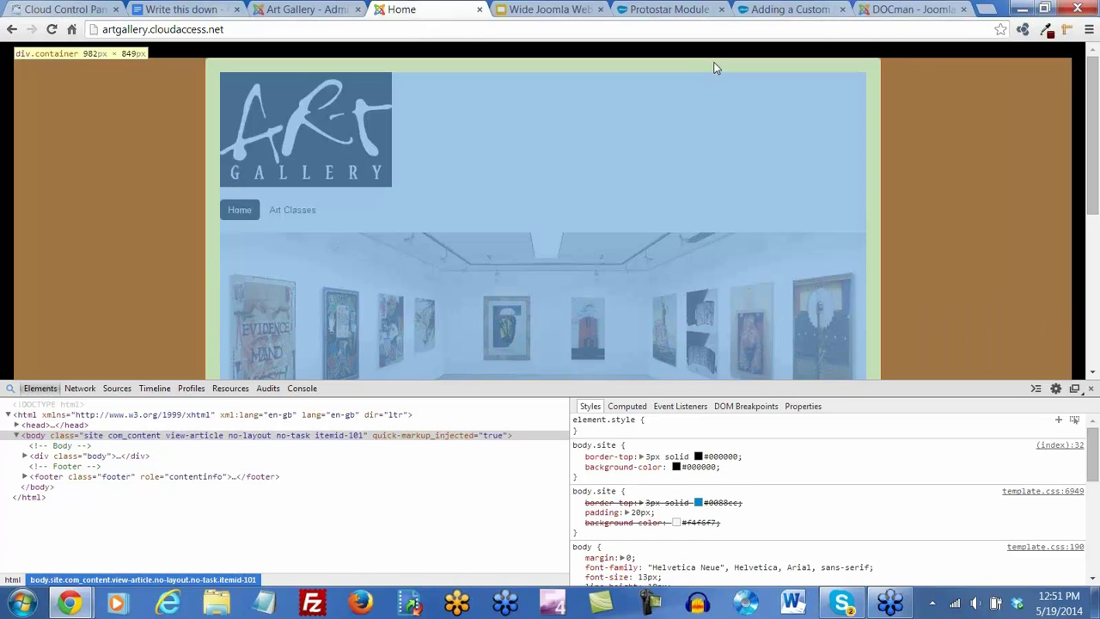
click(715, 66)
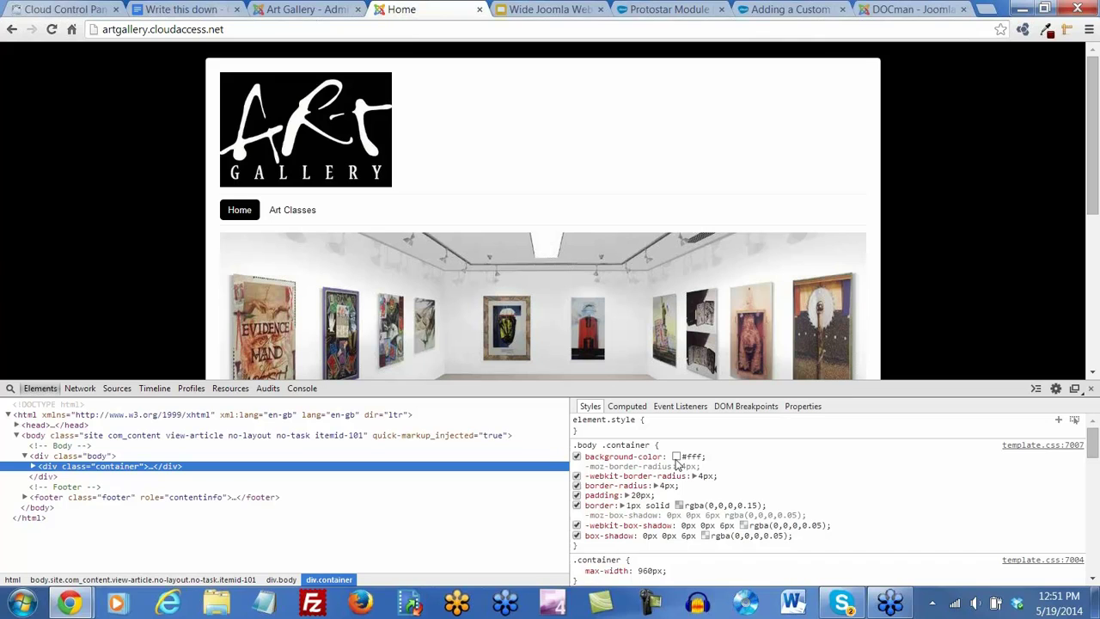
click(692, 457)
click(693, 457)
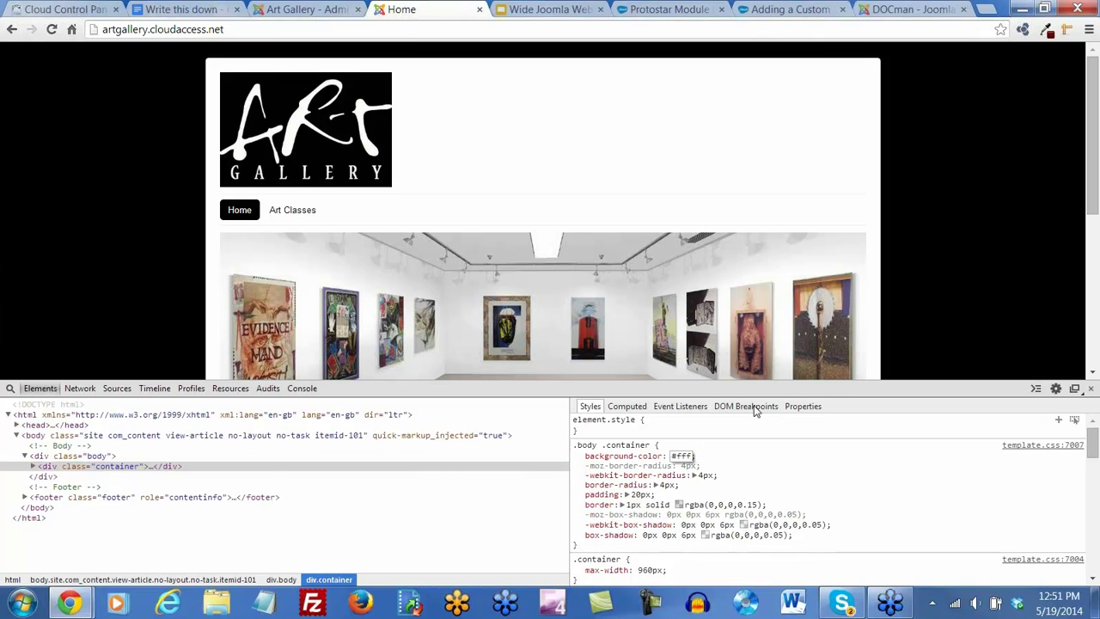
drag(693, 456, 673, 456)
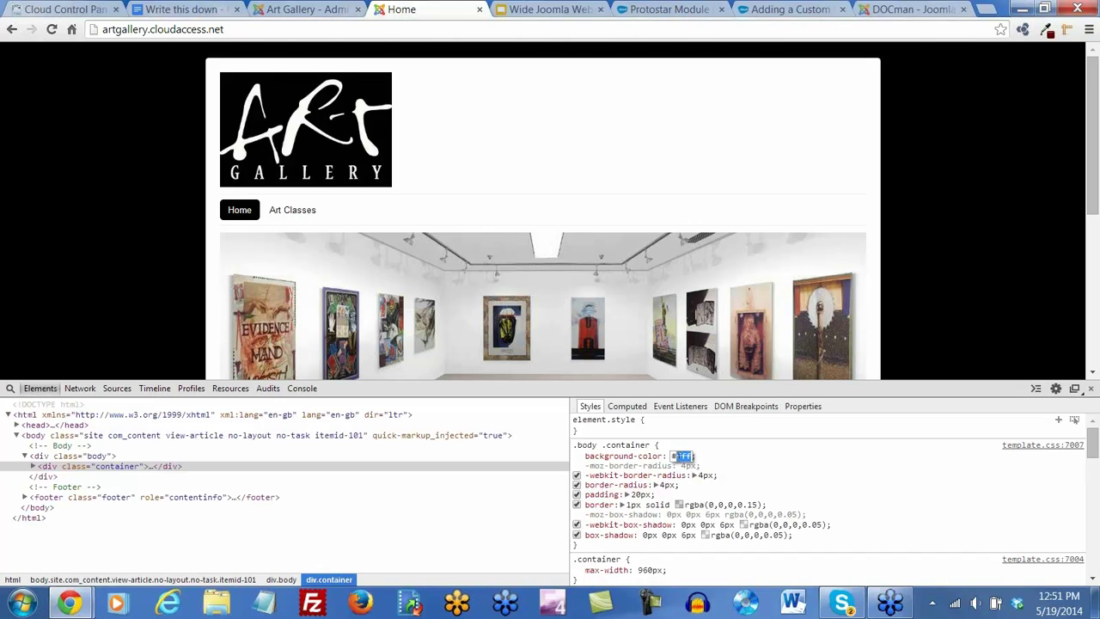
text(green)
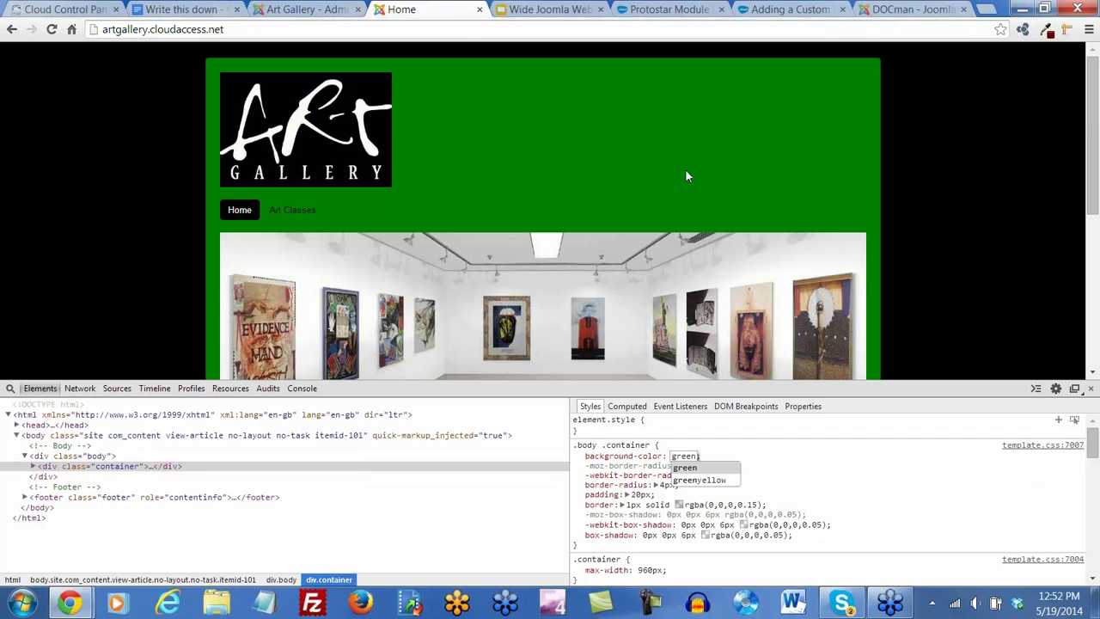
click(1092, 388)
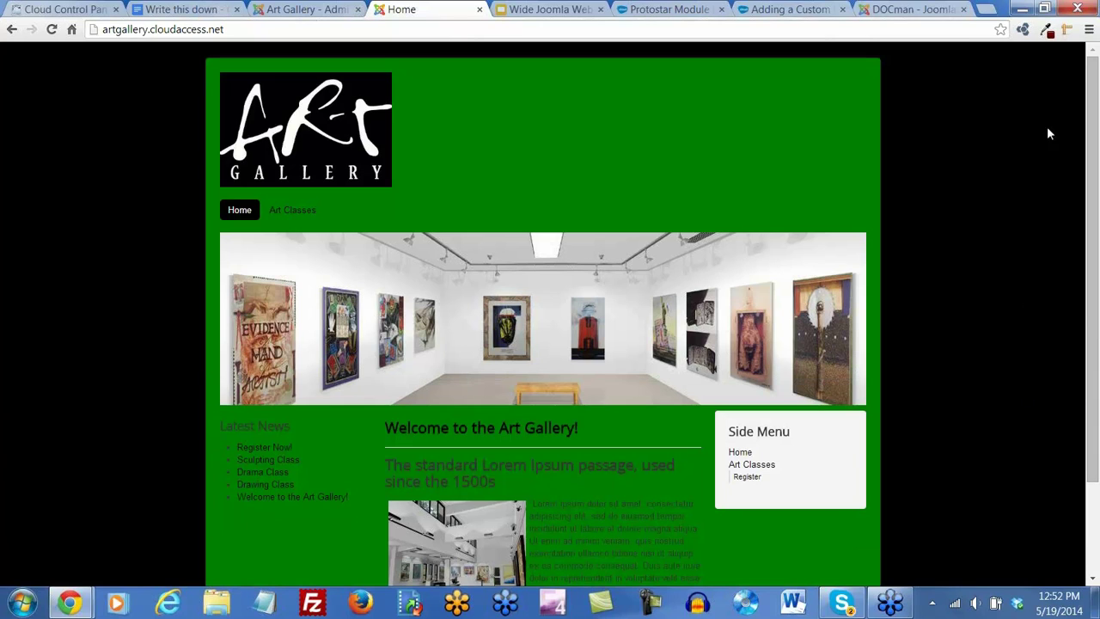
Reinspect div.container via Chrome's Developer tools, then close them and reload the page
click(1089, 29)
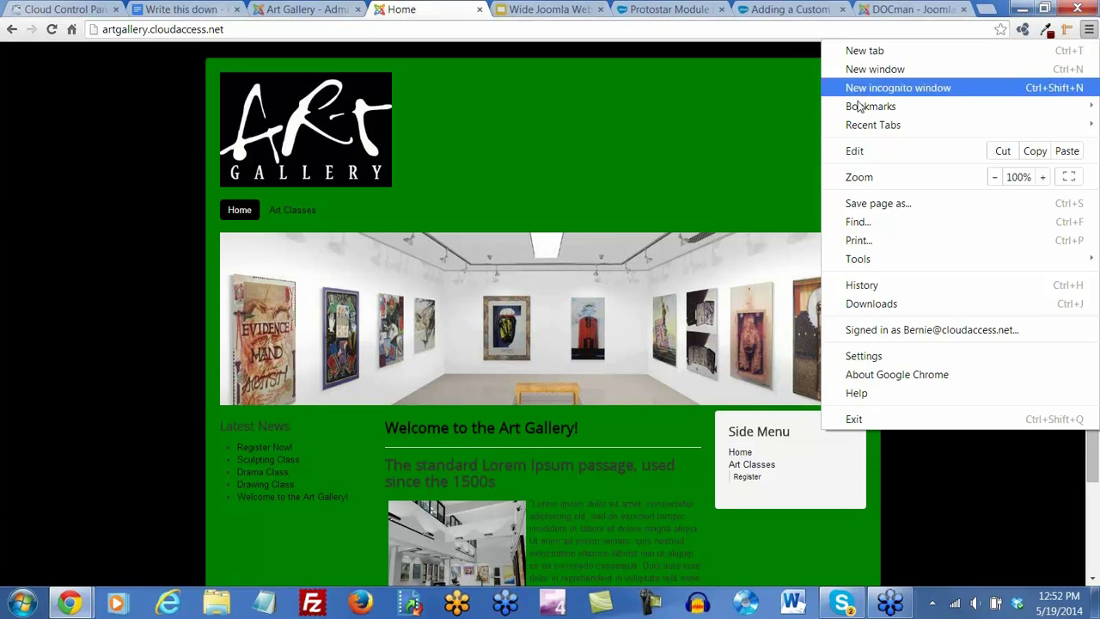
mouse_move(865, 268)
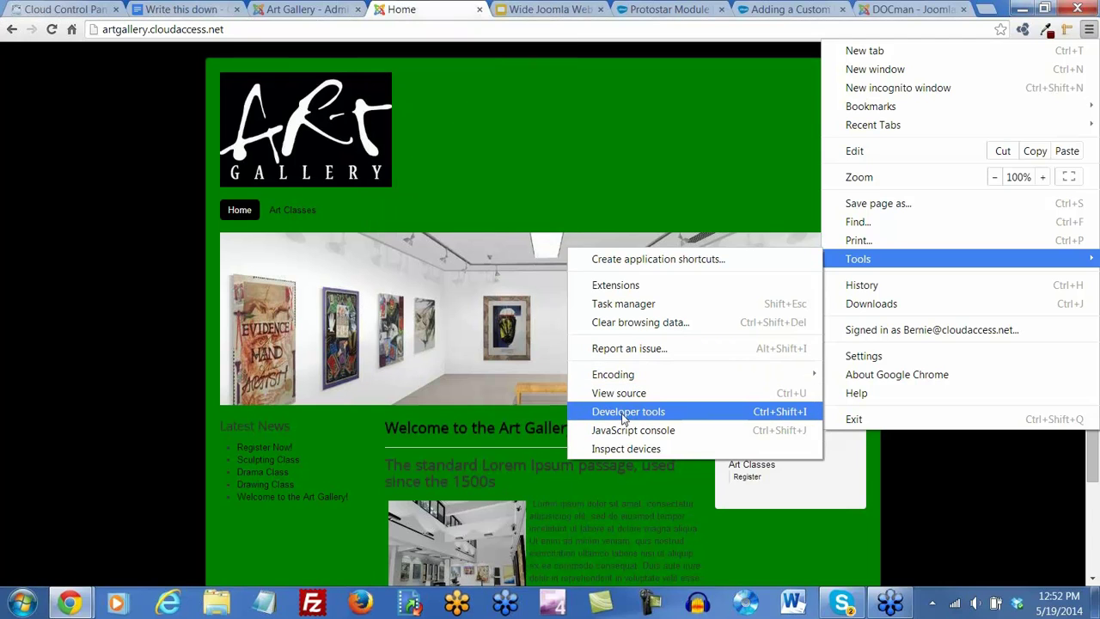
click(626, 414)
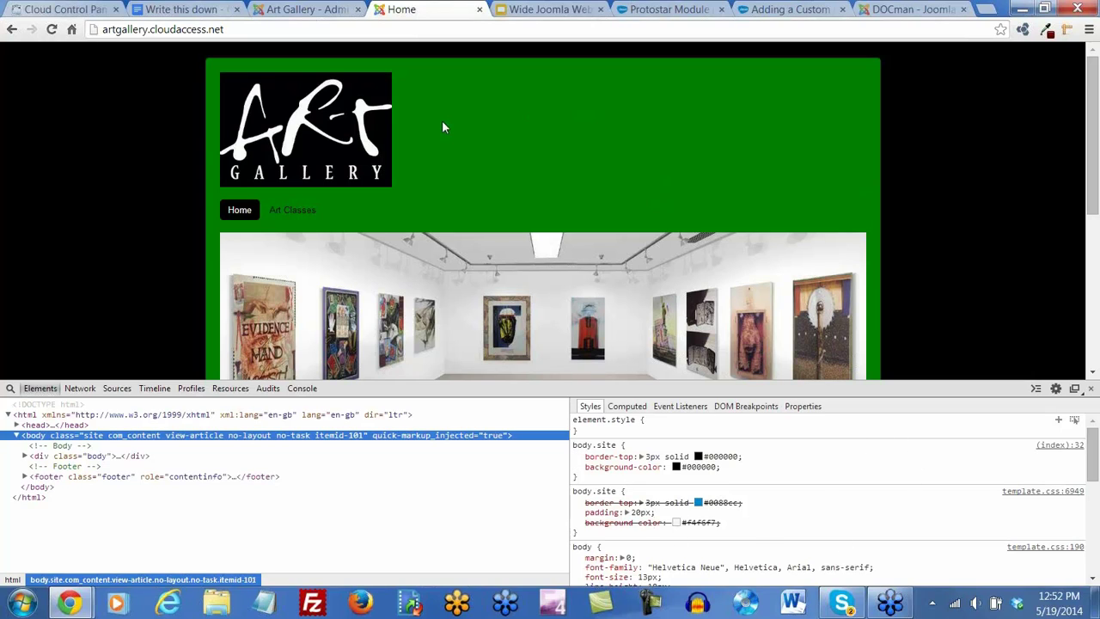
click(10, 388)
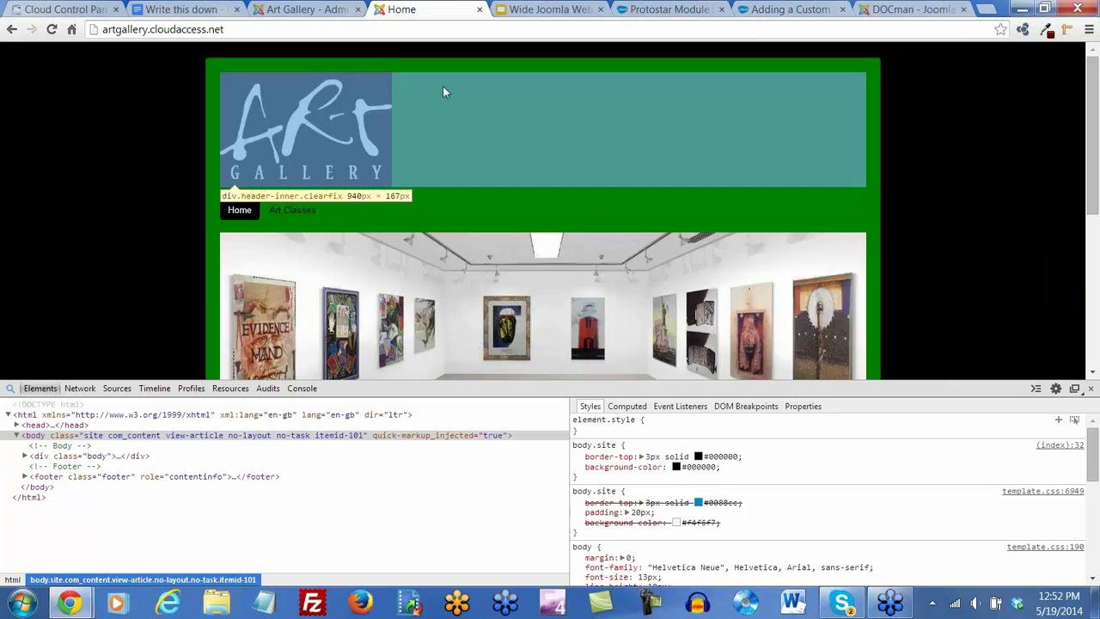
click(444, 59)
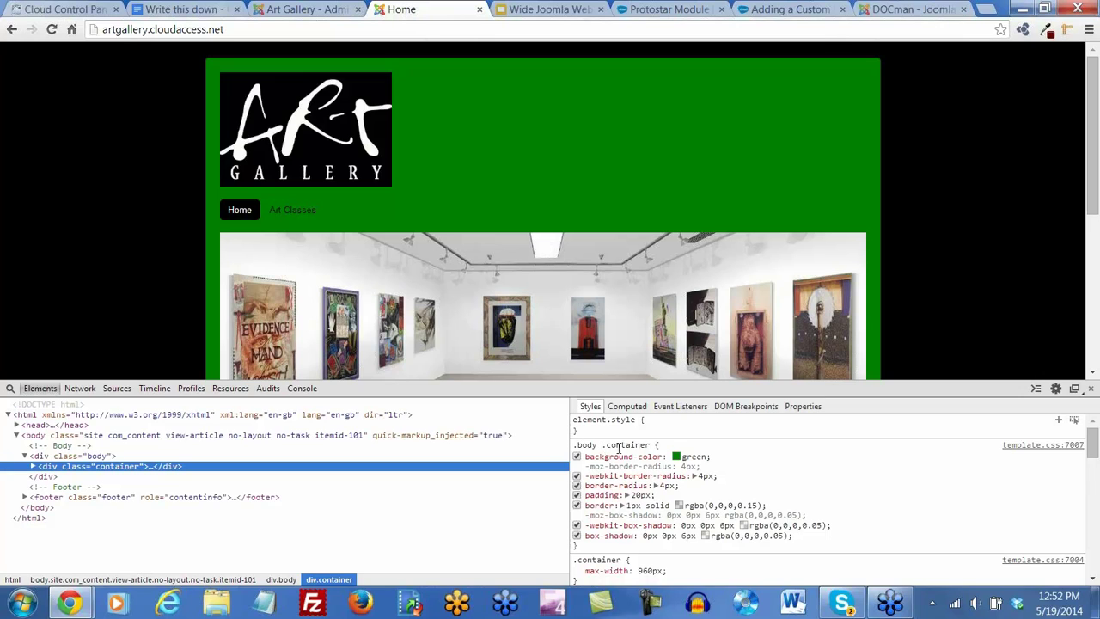
click(1092, 391)
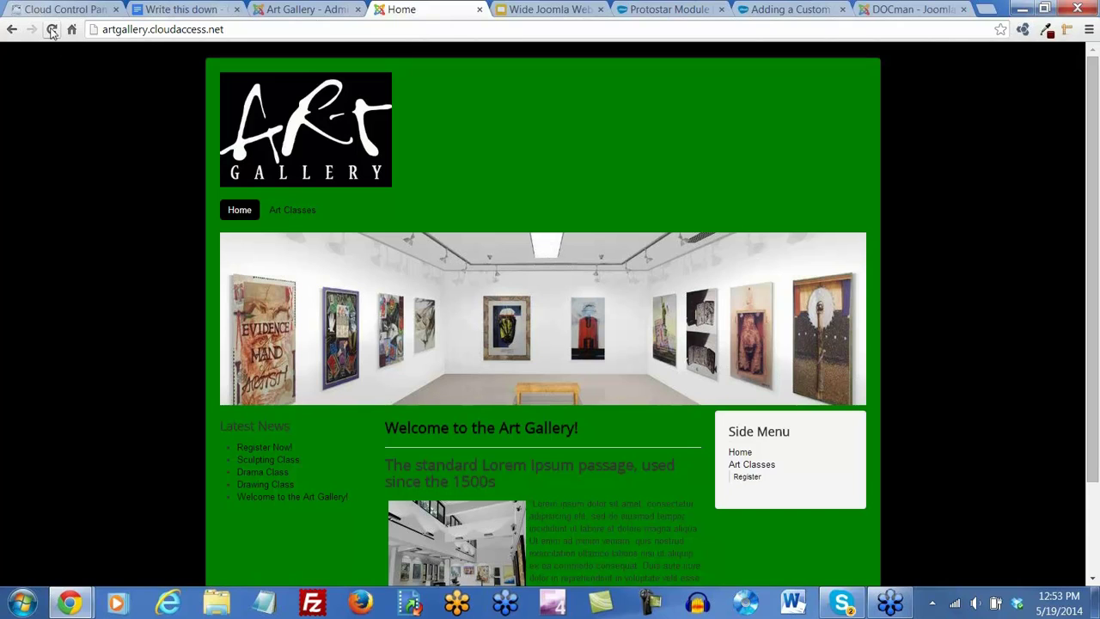
click(51, 30)
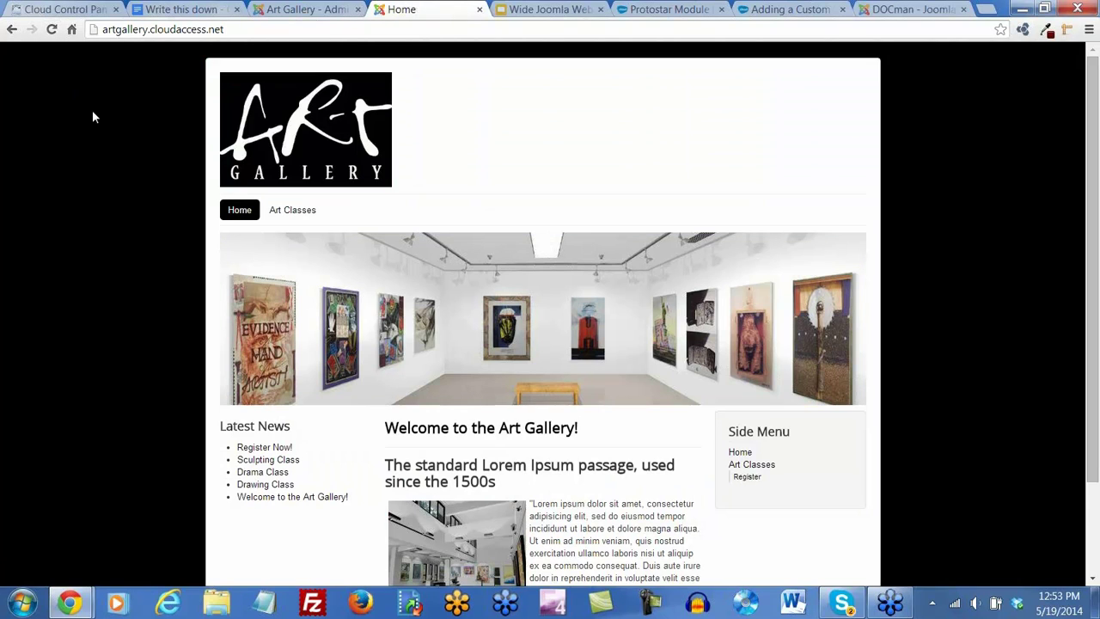
Save and close the Protostar 2 style and list the installed templates
click(296, 11)
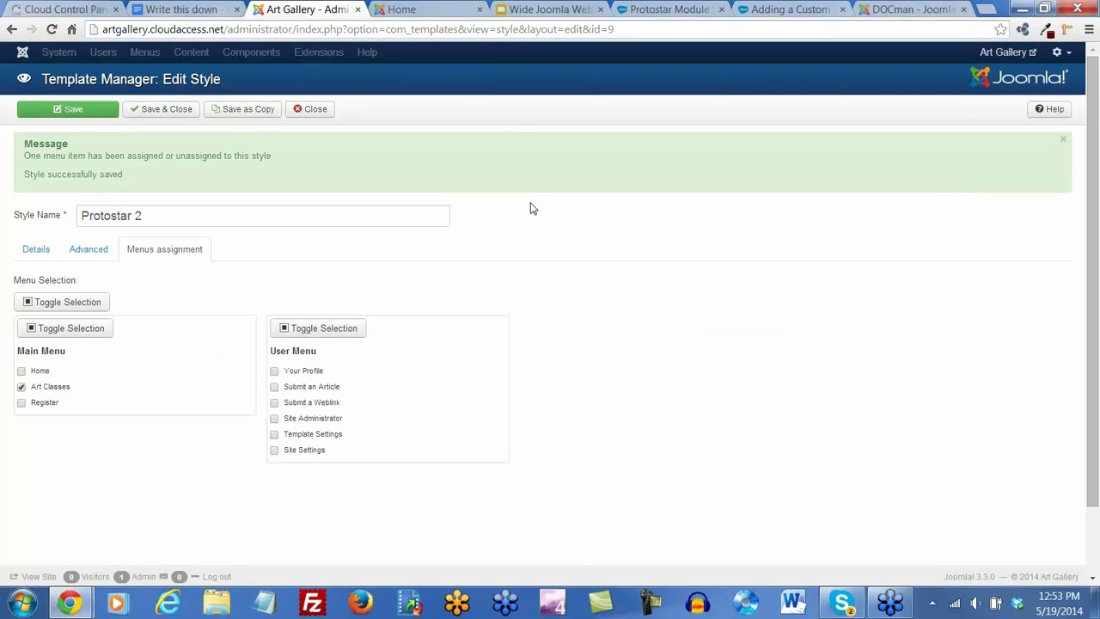
click(160, 113)
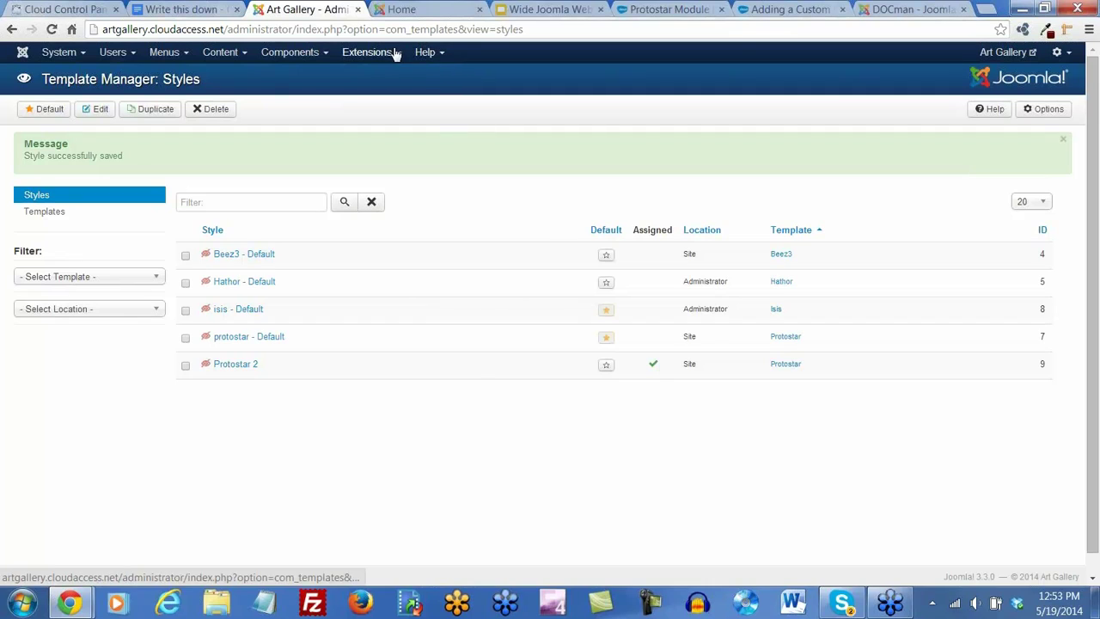
click(397, 57)
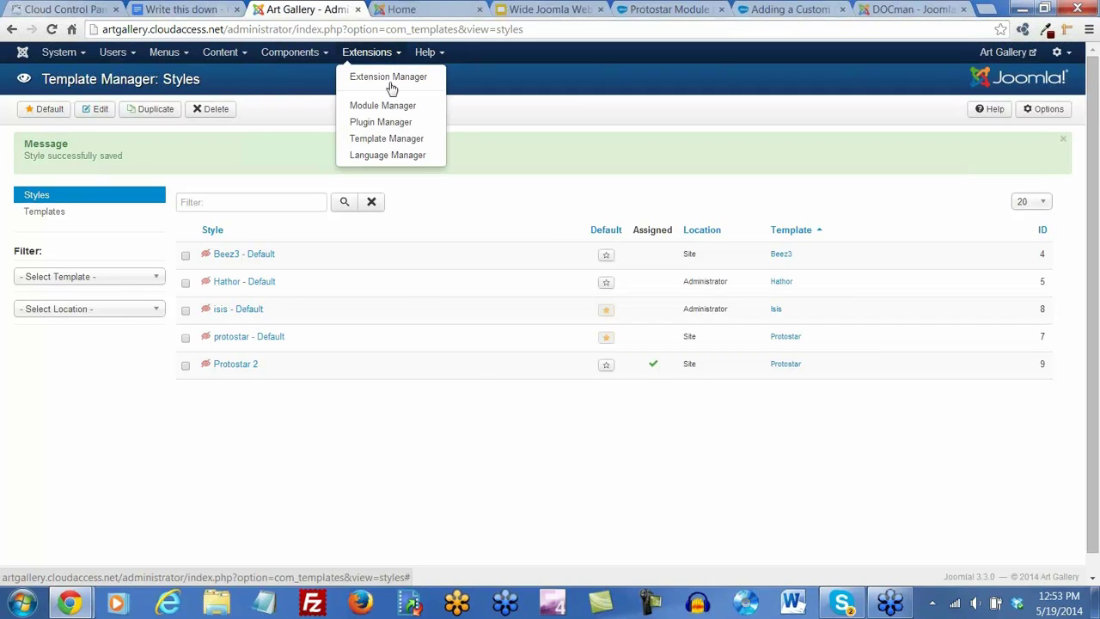
click(388, 141)
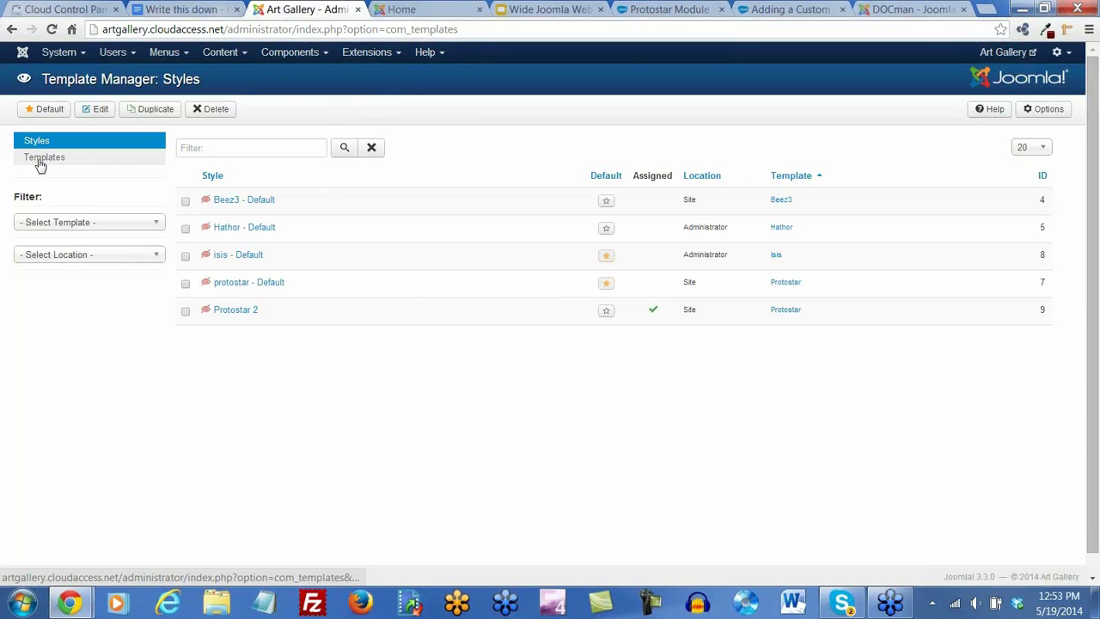
click(45, 163)
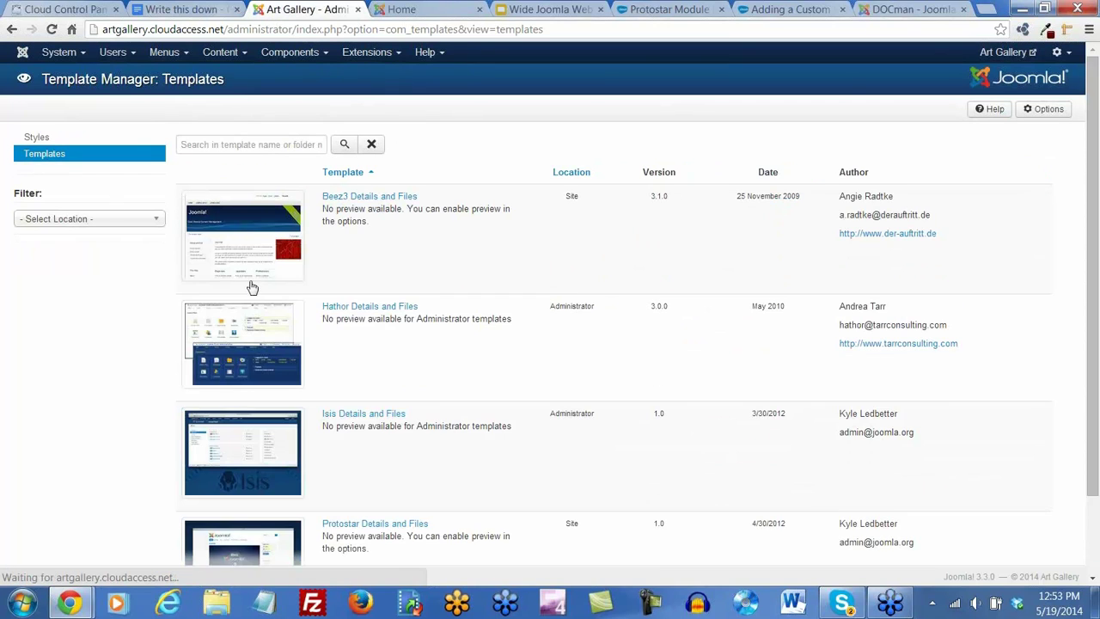
Open the Protostar template's files and select css/template.css
scroll(356, 381, down, 2)
click(356, 432)
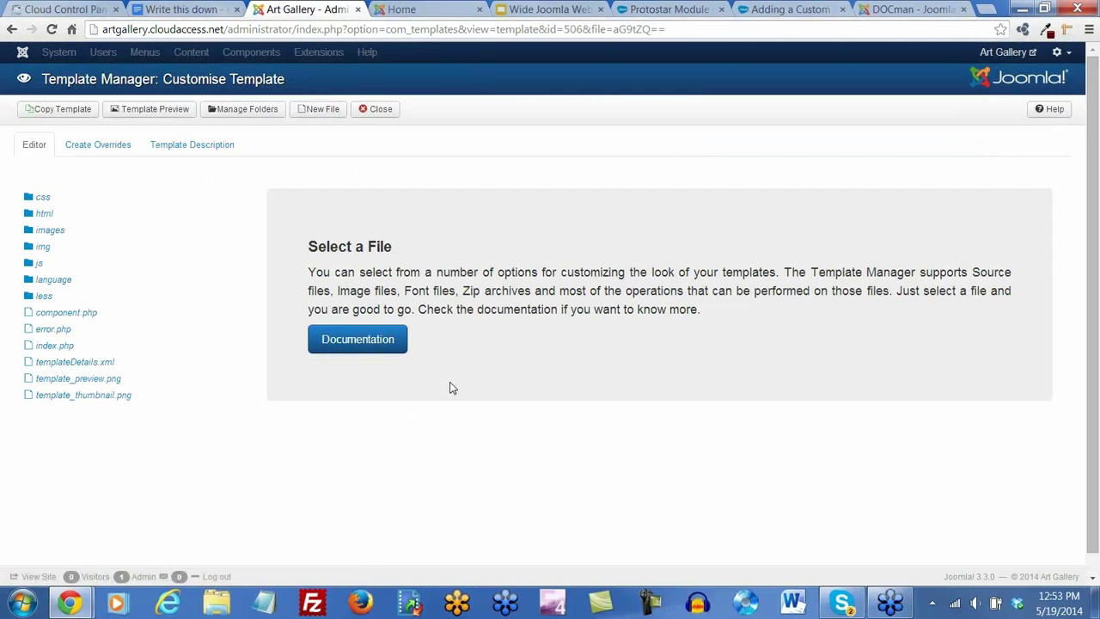
click(43, 200)
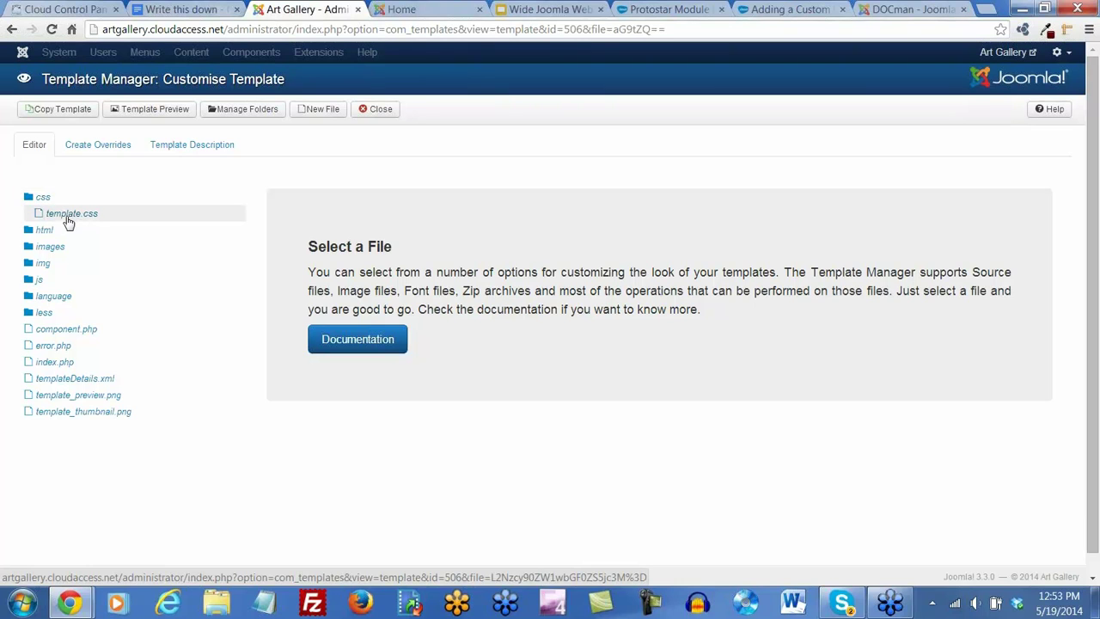
click(70, 222)
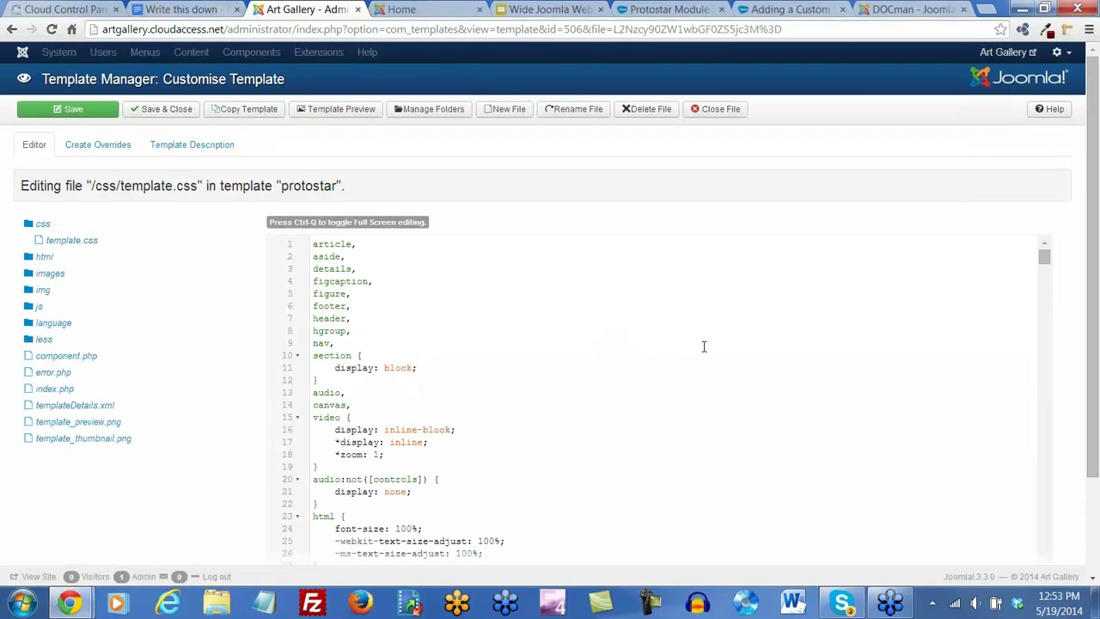
Change line 7008's background-color from #fff to green in template.css and save the file
drag(1044, 256, 1083, 568)
click(1094, 563)
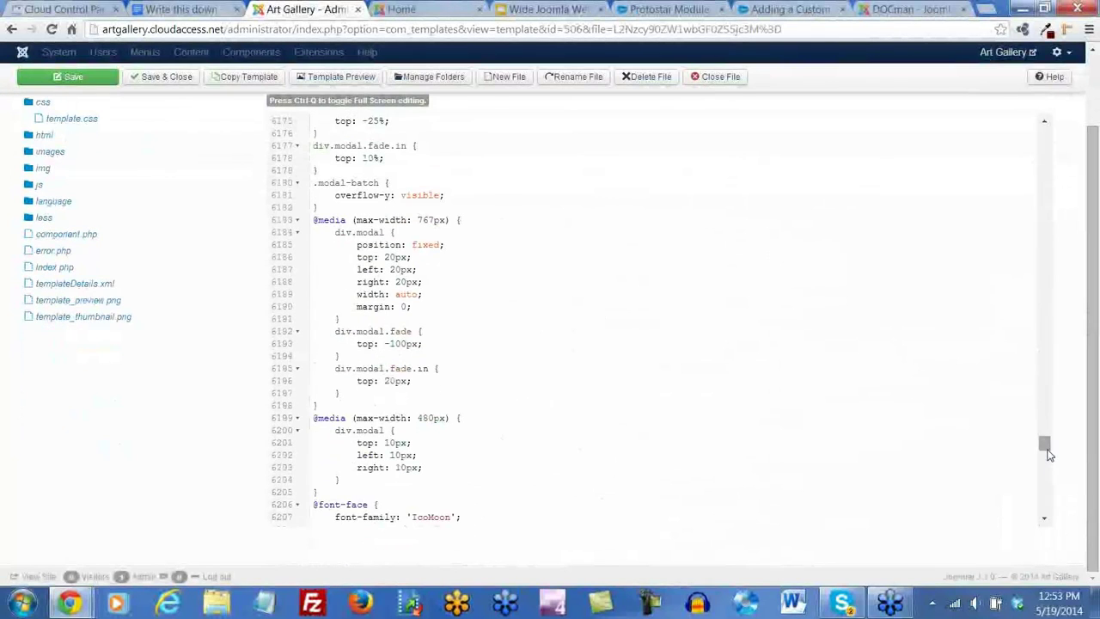
drag(1044, 444, 1051, 489)
scroll(508, 309, up, 8)
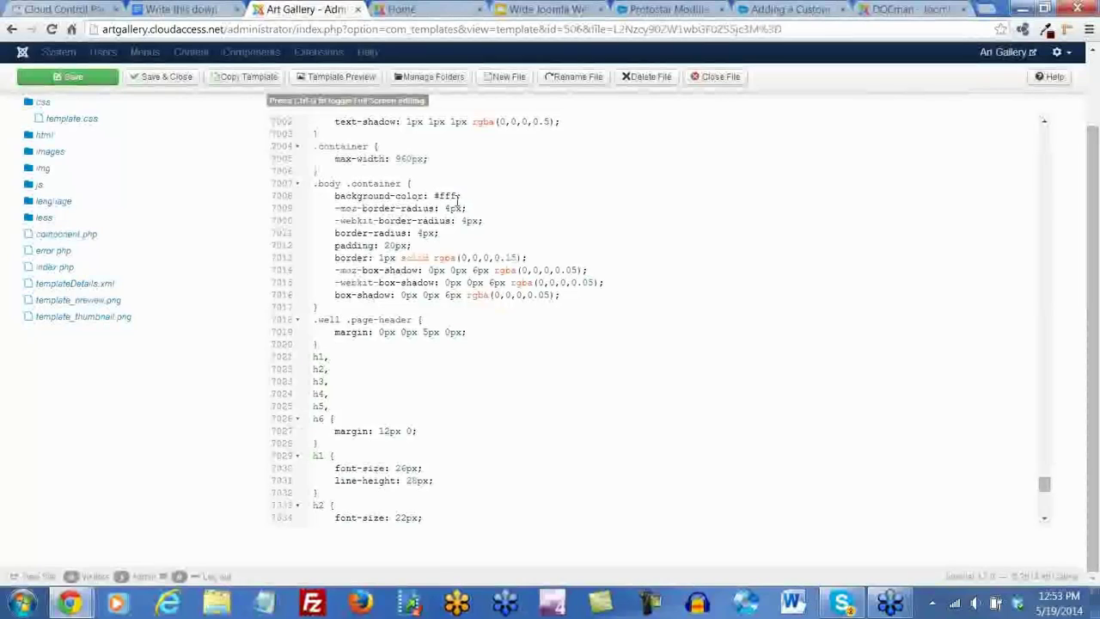
drag(457, 196, 435, 196)
text(green)
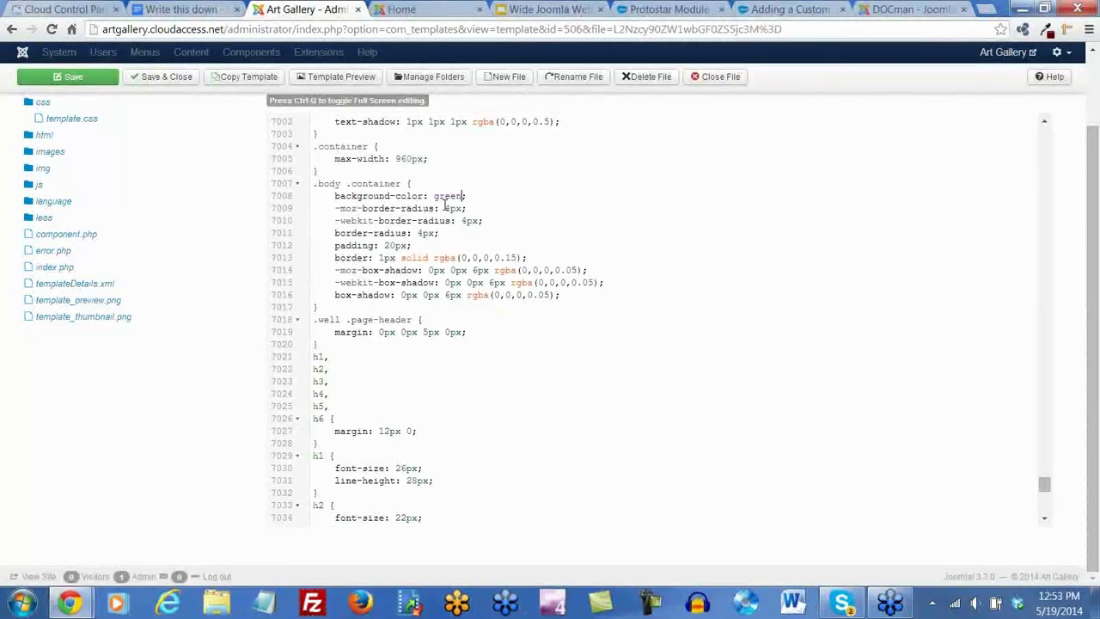
click(67, 78)
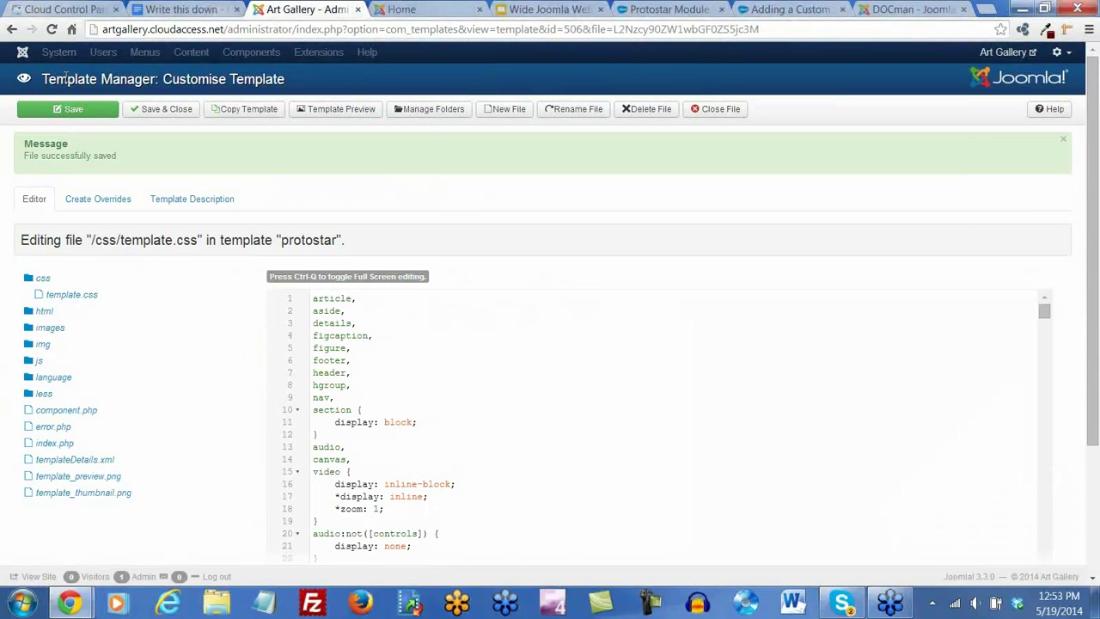
click(404, 10)
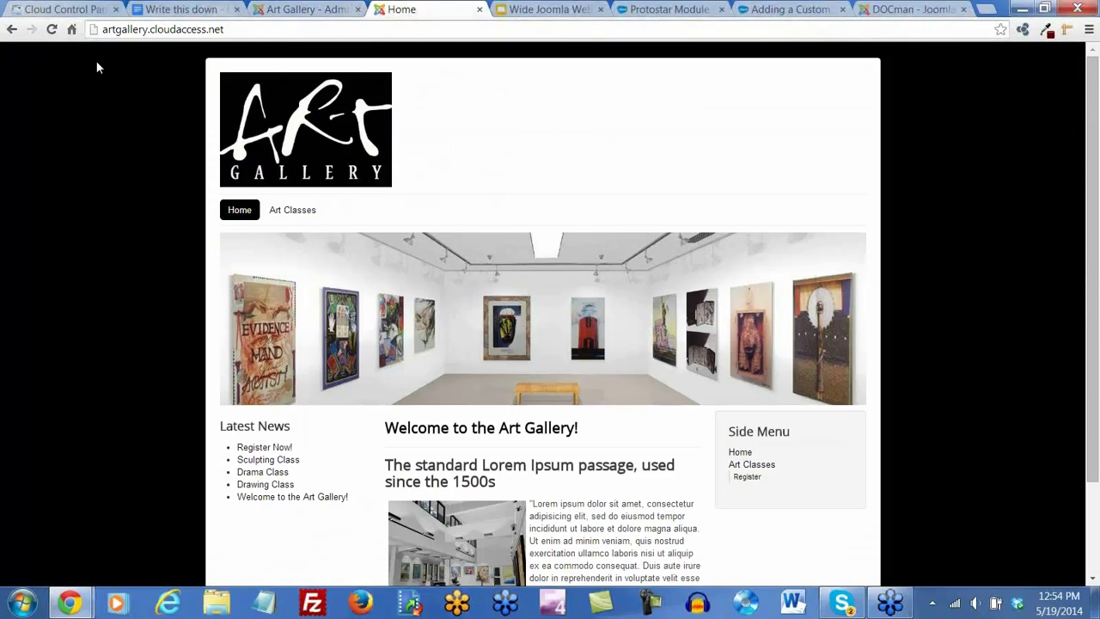
Reload the Home page and open Art Classes to see the green container on yellow
click(51, 29)
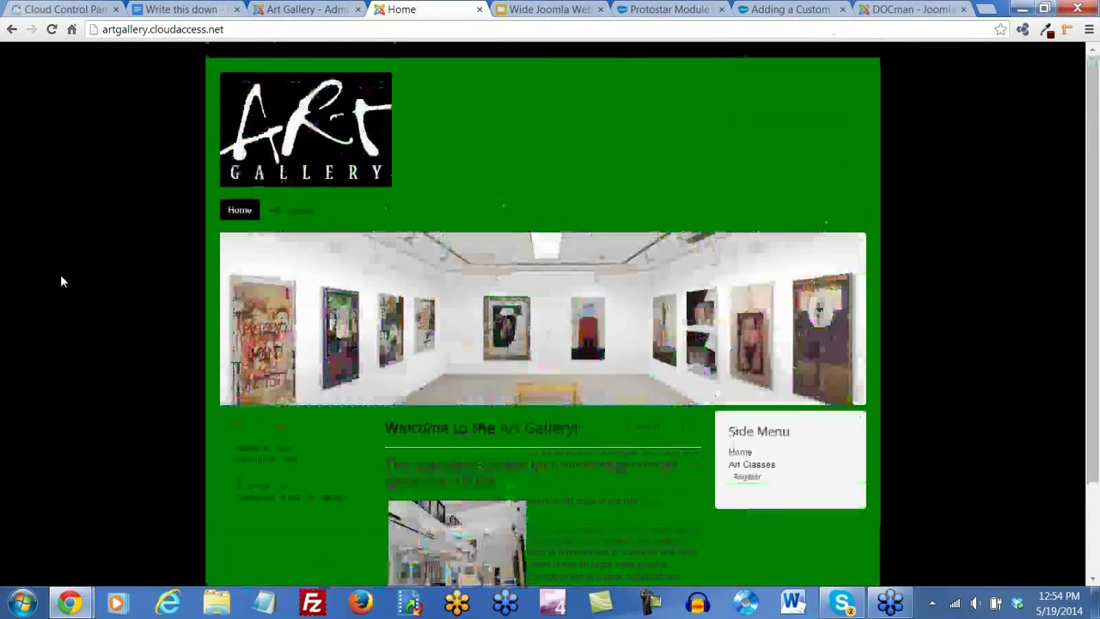
click(301, 217)
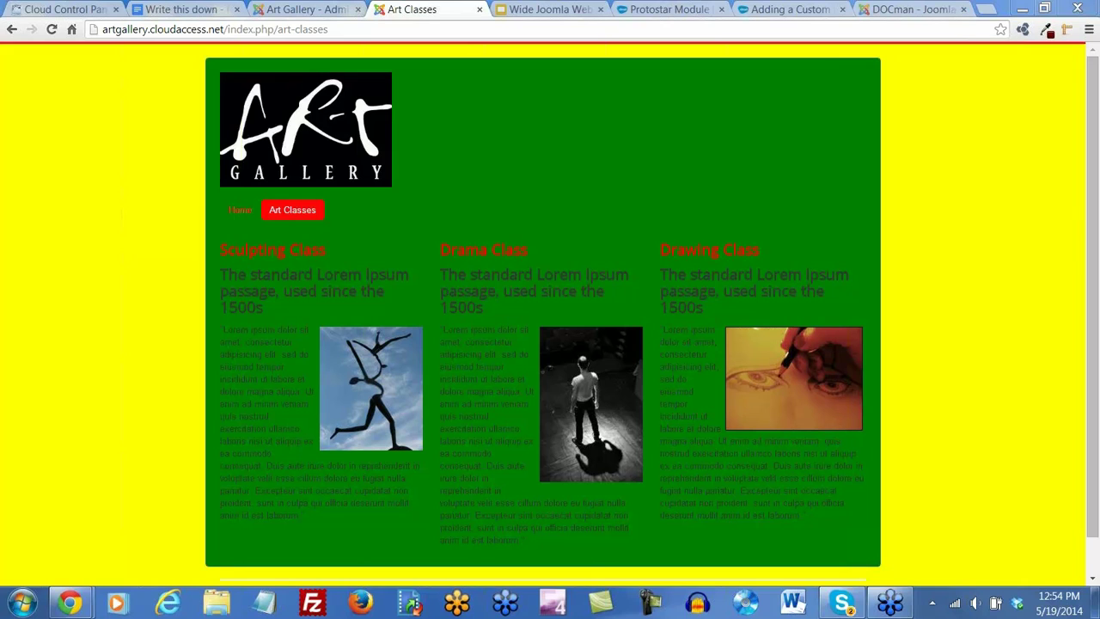
In template.css, replace green with white as the .body .container background colour
click(303, 9)
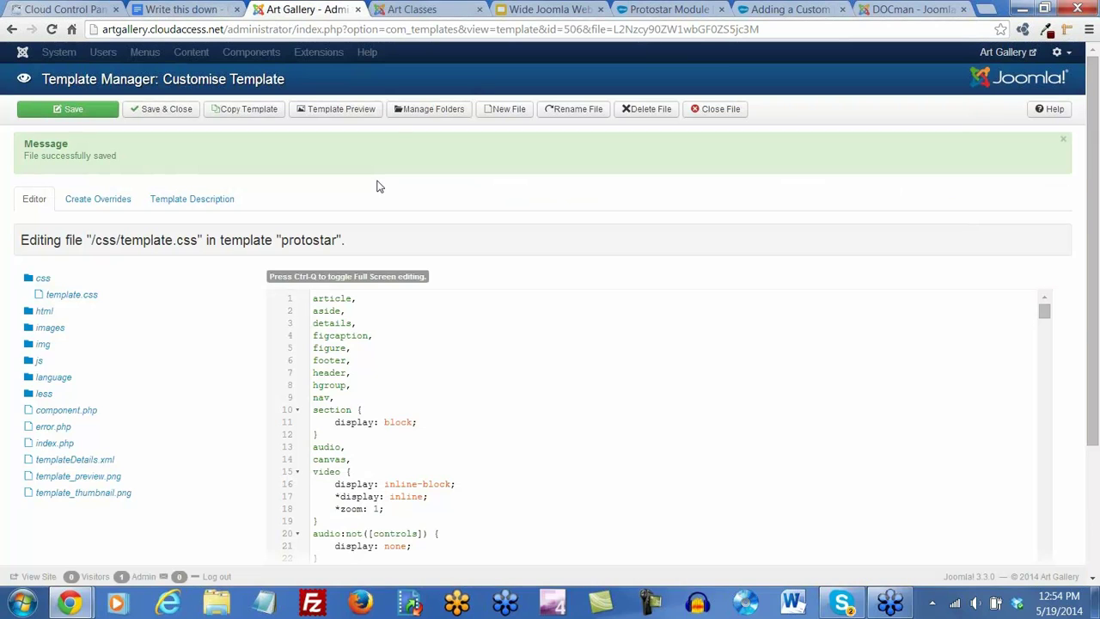
scroll(380, 381, down, 20)
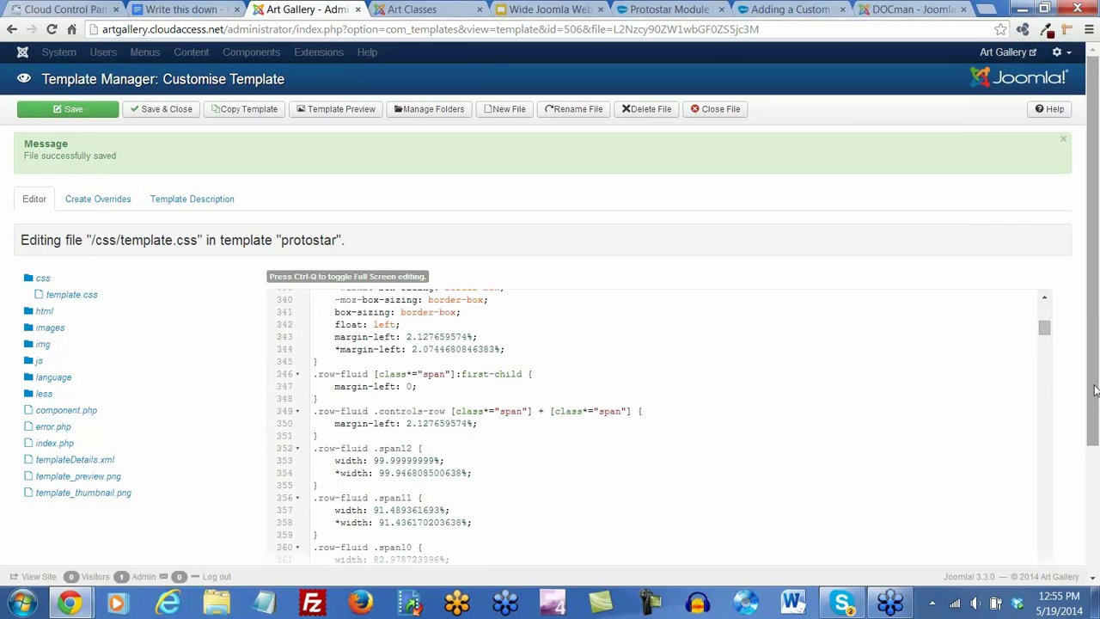
scroll(1096, 389, down, 2)
scroll(420, 321, down, 20)
scroll(361, 301, down, 20)
drag(1047, 215, 1057, 531)
scroll(486, 284, up, 15)
scroll(494, 276, up, 20)
scroll(501, 274, up, 20)
scroll(502, 275, up, 20)
scroll(502, 274, up, 6)
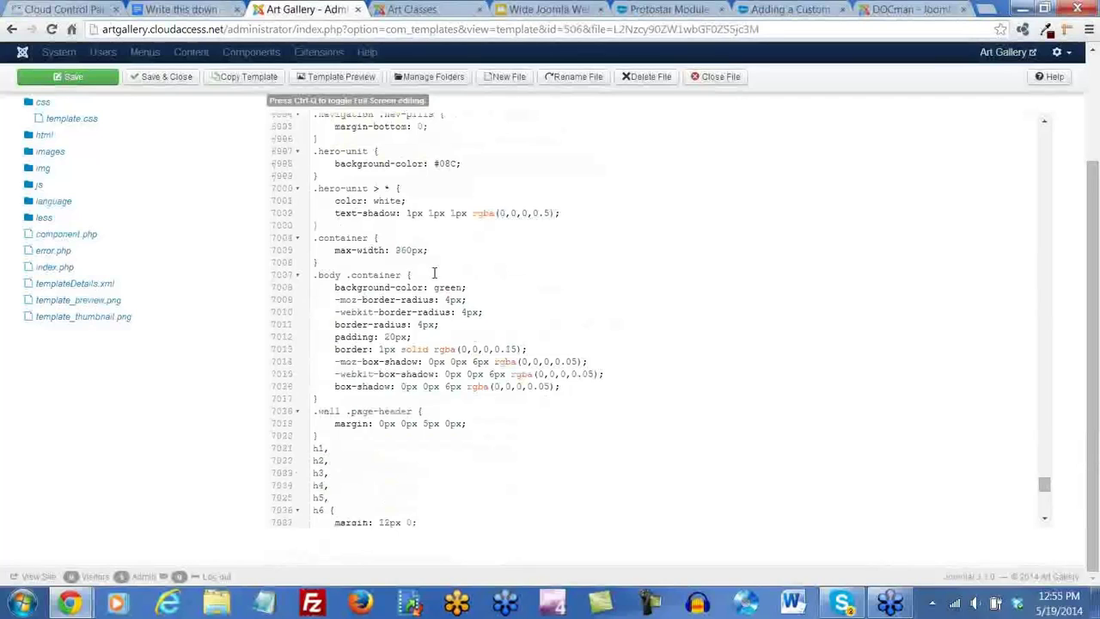
drag(463, 288, 435, 290)
text(white)
Save template.css and reload the Art Classes page to see the white container
click(69, 76)
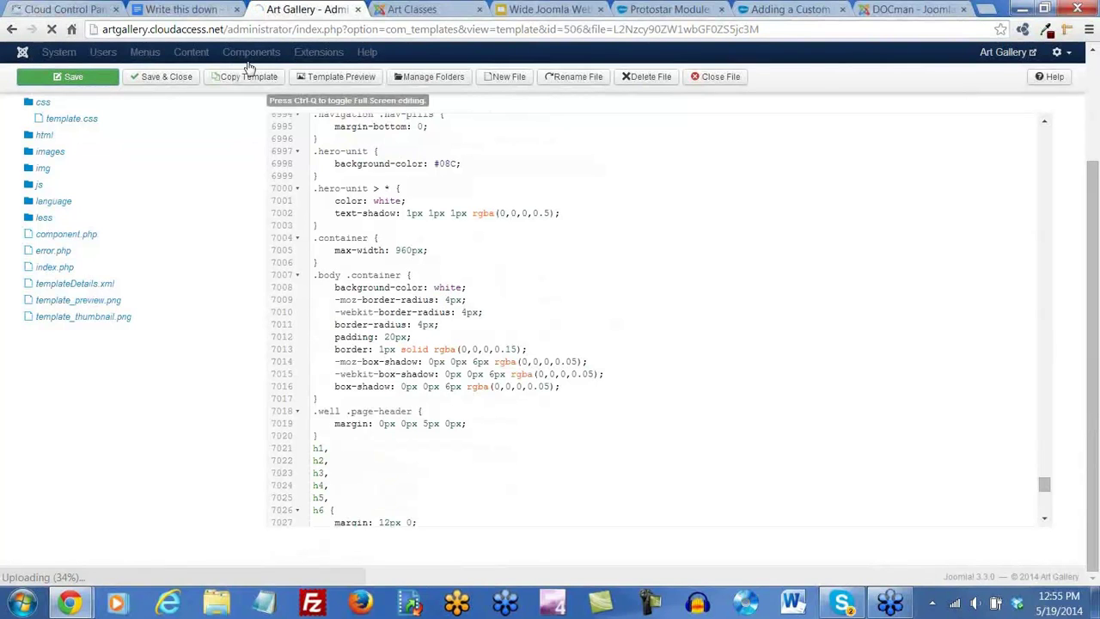
click(430, 10)
click(52, 30)
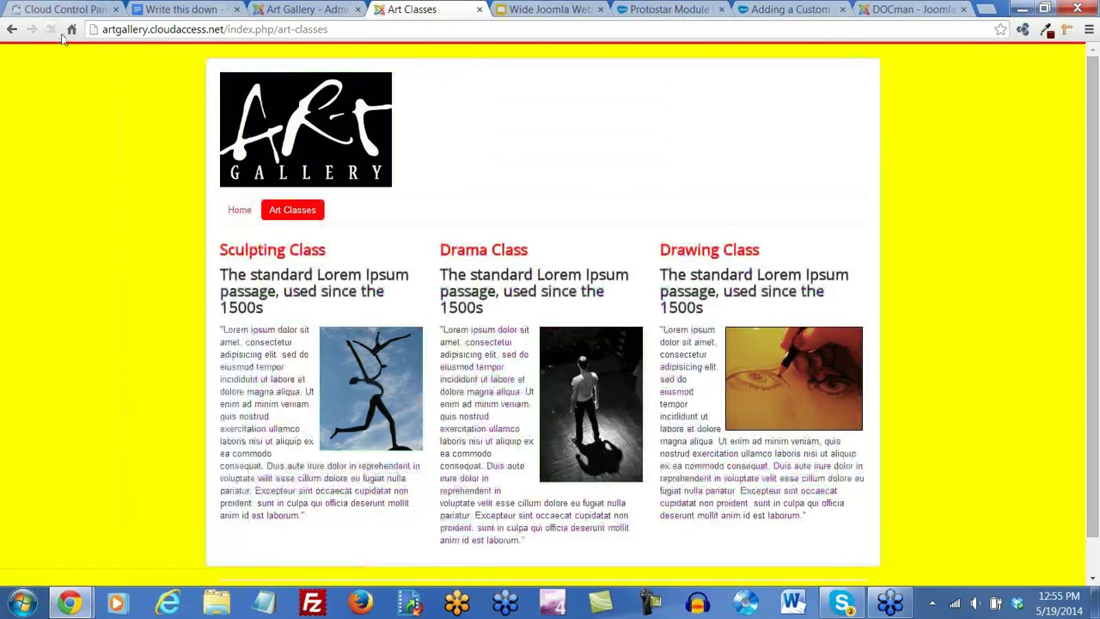
View the restyled Home page, then save and close template.css and list the template styles
click(240, 214)
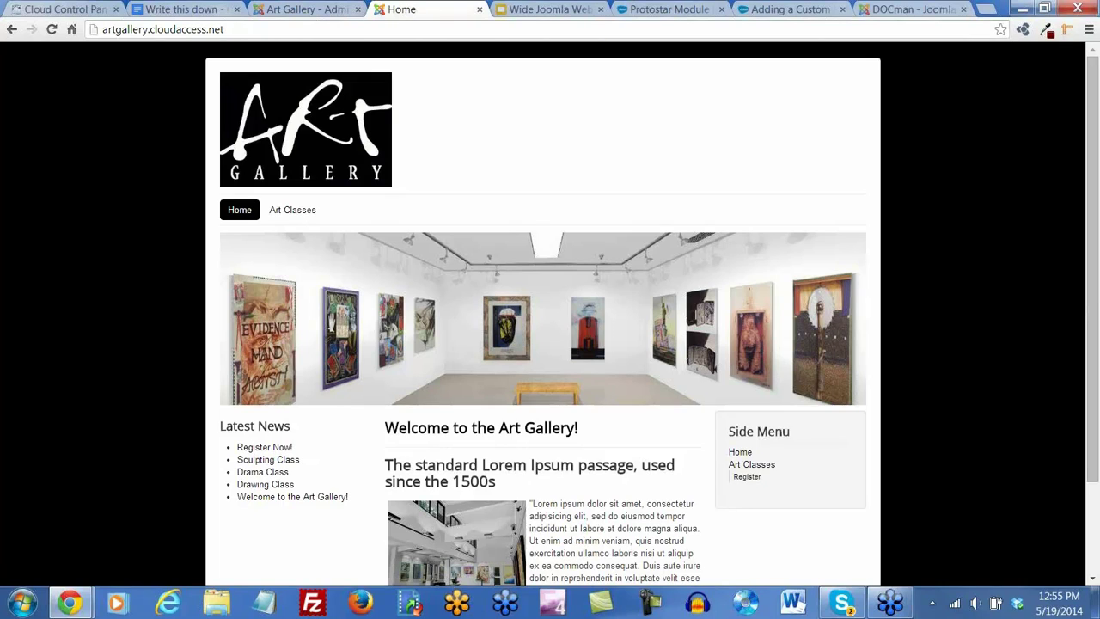
click(293, 10)
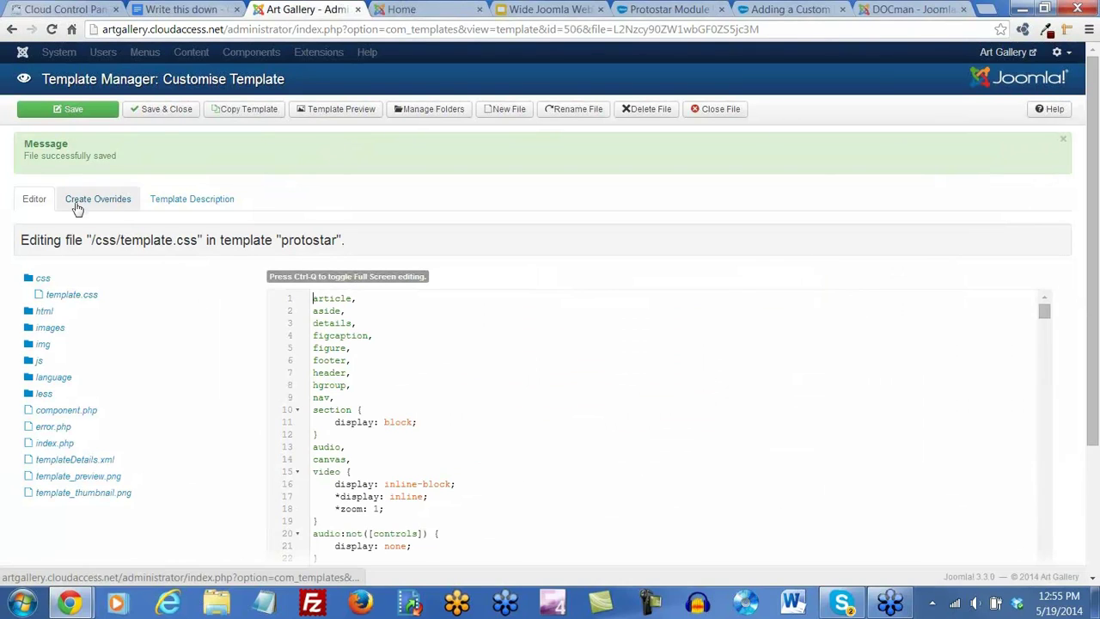
click(159, 116)
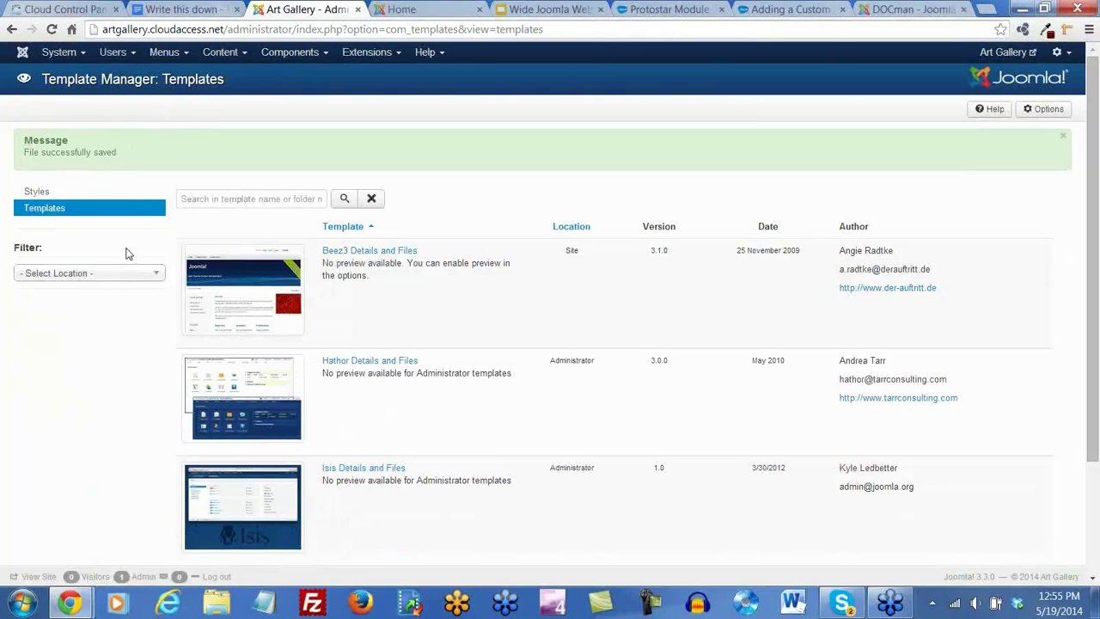
click(45, 195)
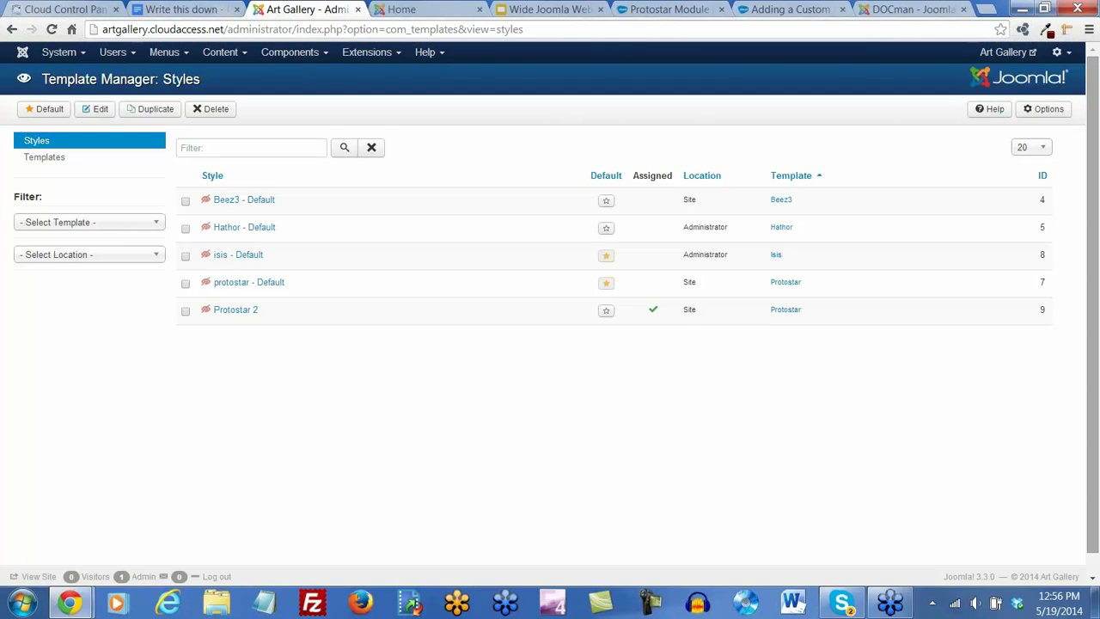
From CCP Home's Hosting products list, open the guitarcentral.cloudaccess.net site
click(61, 9)
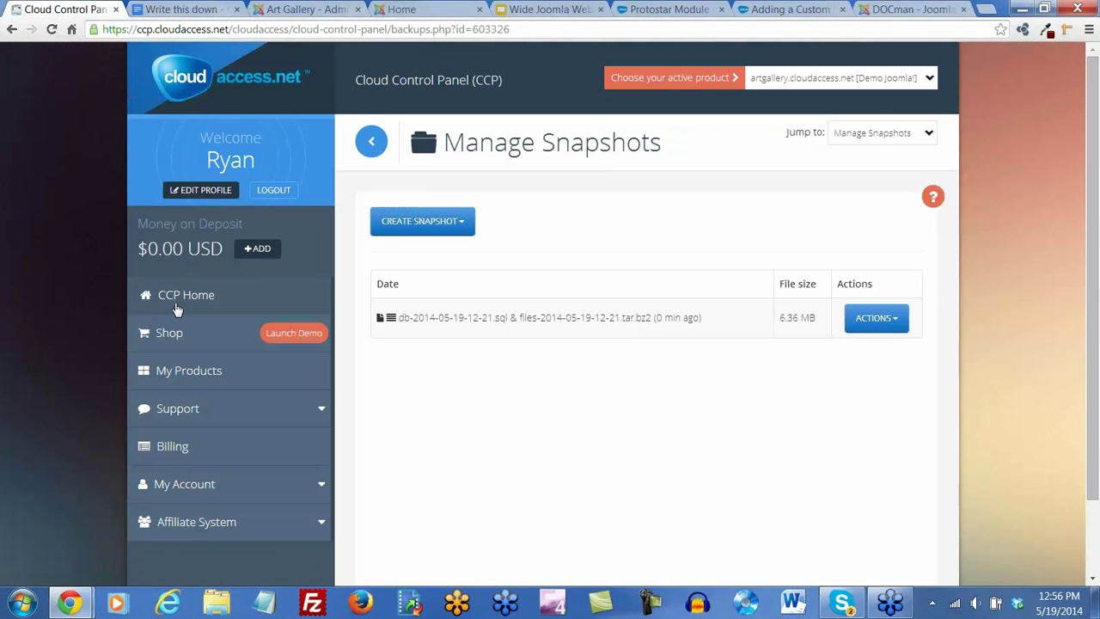
click(175, 300)
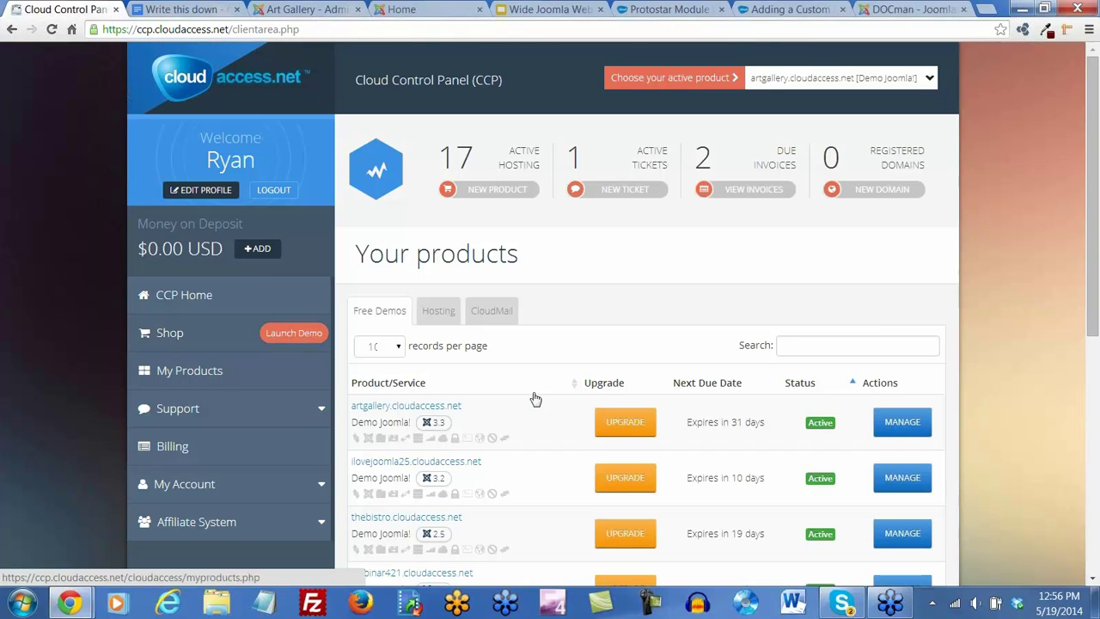
scroll(574, 338, down, 3)
scroll(575, 338, down, 2)
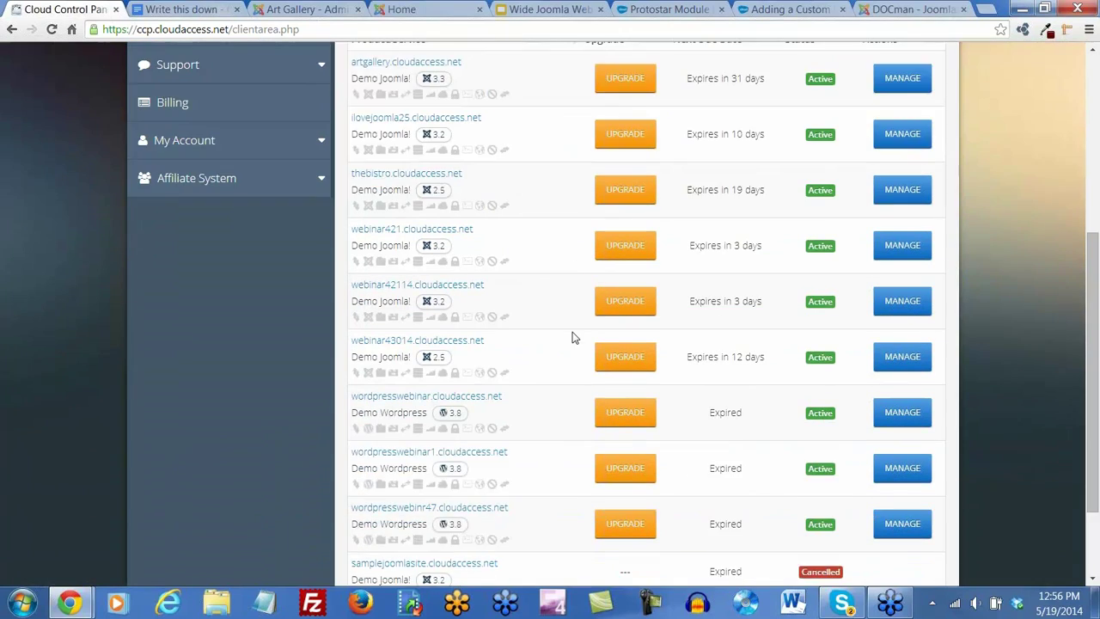
scroll(575, 338, up, 5)
click(438, 312)
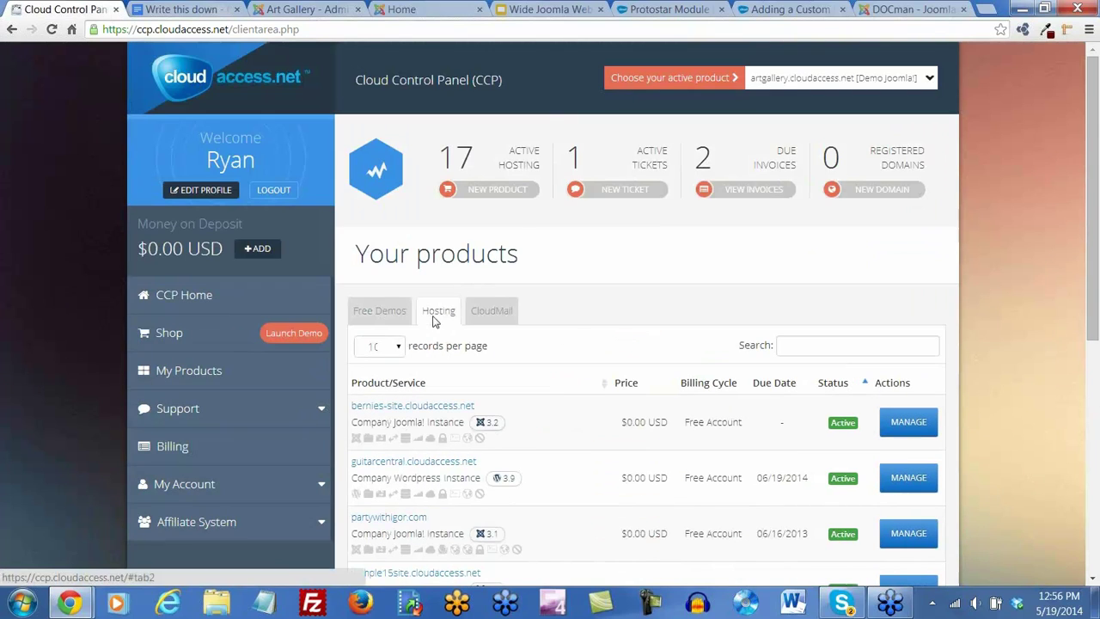
scroll(402, 434, down, 1)
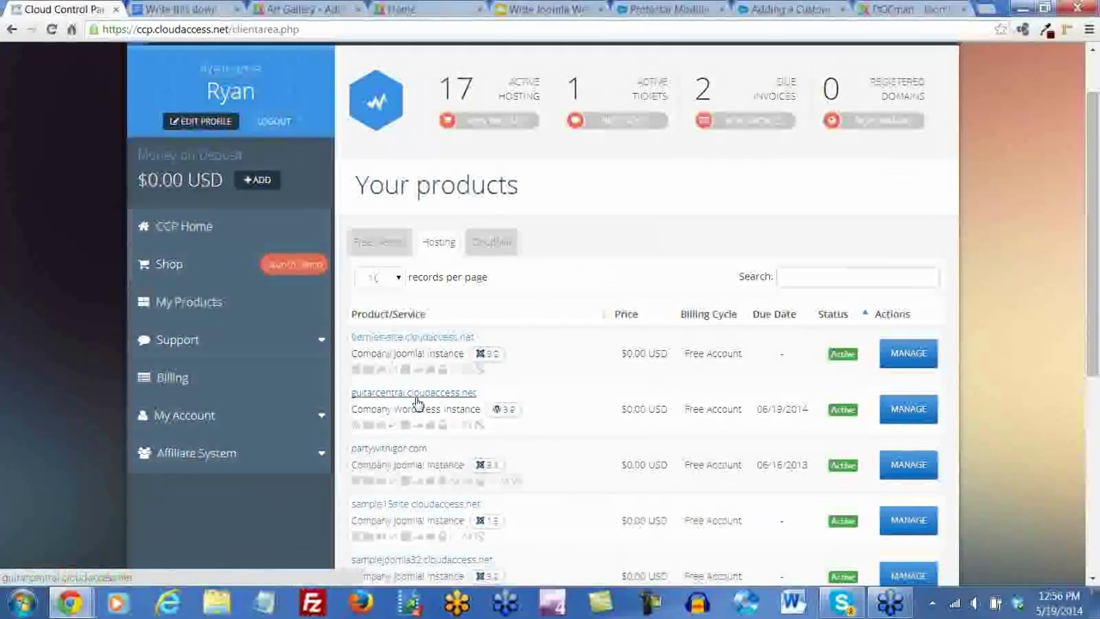
click(415, 393)
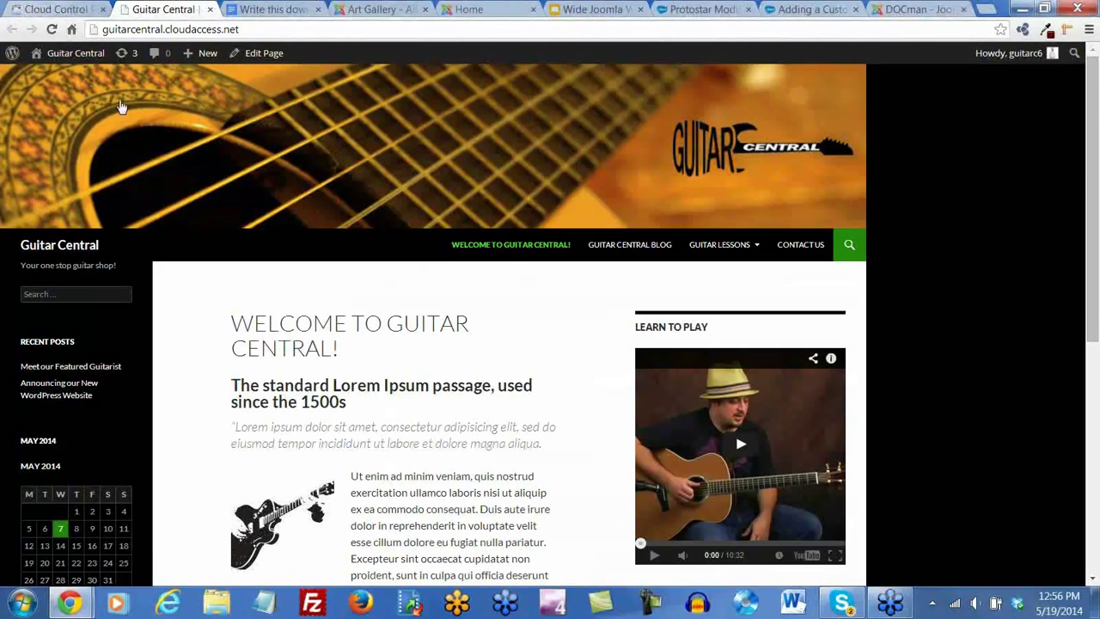
Customize Guitar Central's active Twenty Fourteen theme via Appearance > Themes, then return to Joomla
click(68, 57)
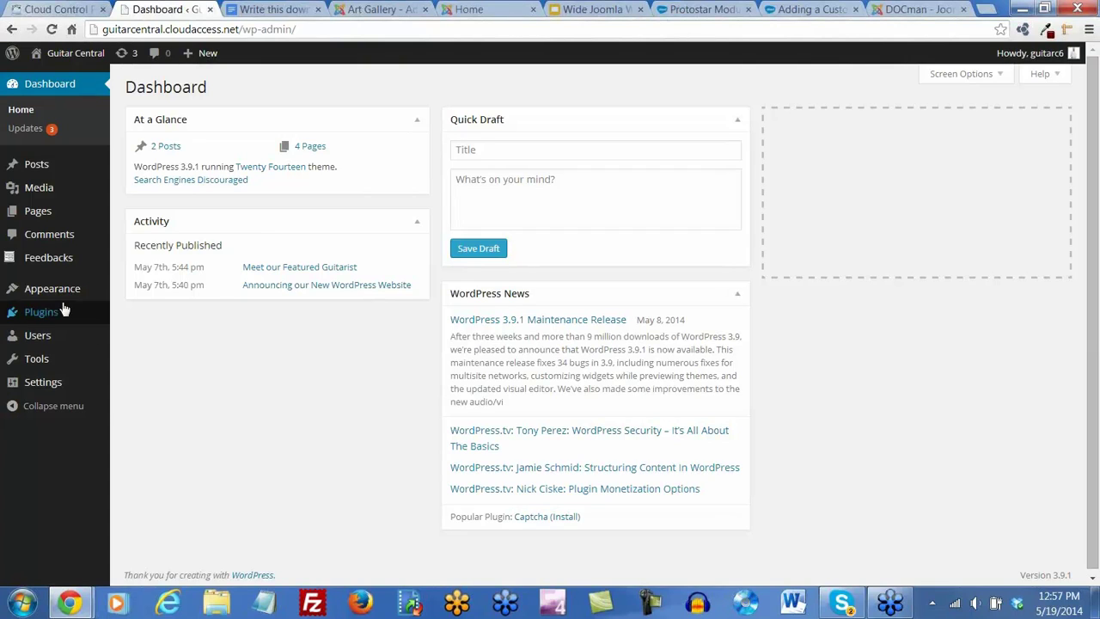
mouse_move(85, 289)
click(133, 294)
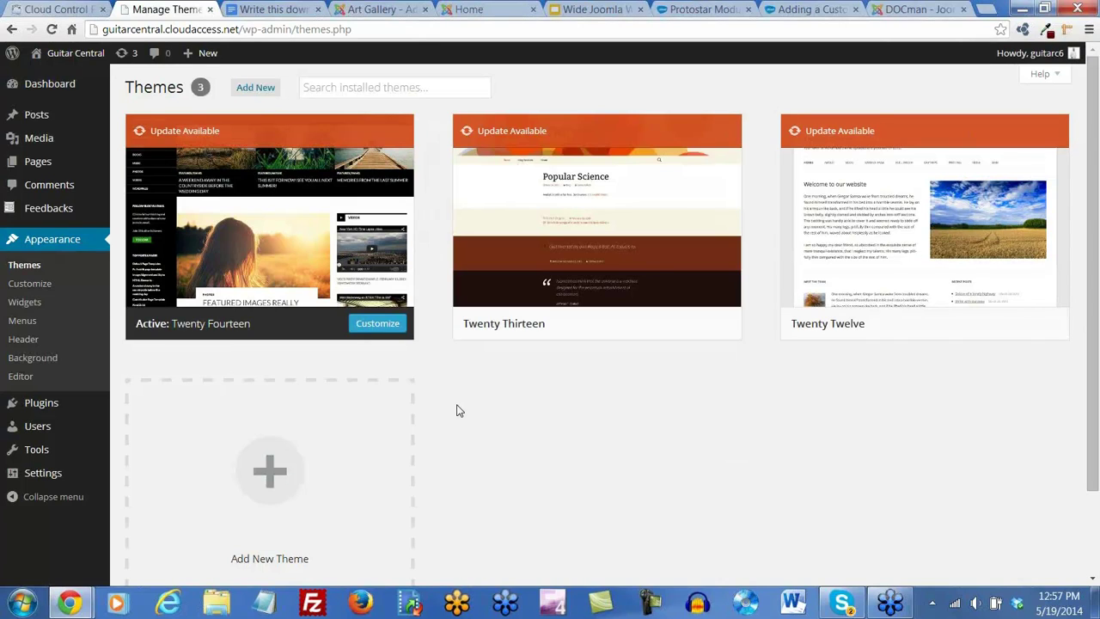
click(368, 323)
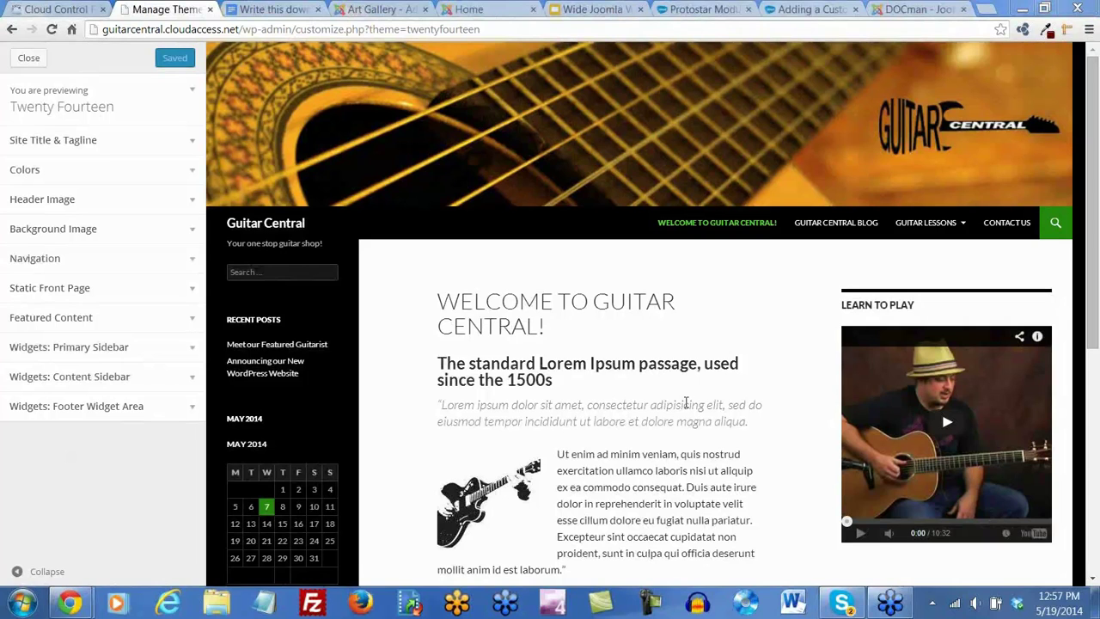
click(375, 10)
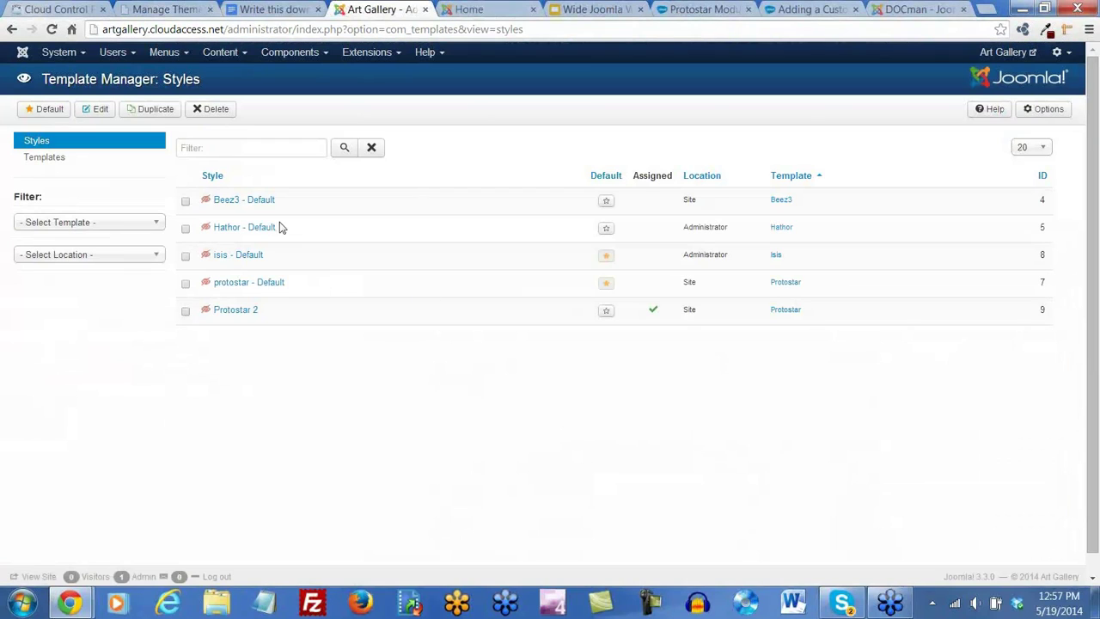
Check Register under Art Classes on the site, then edit the Register Main Menu item
click(468, 10)
mouse_move(297, 212)
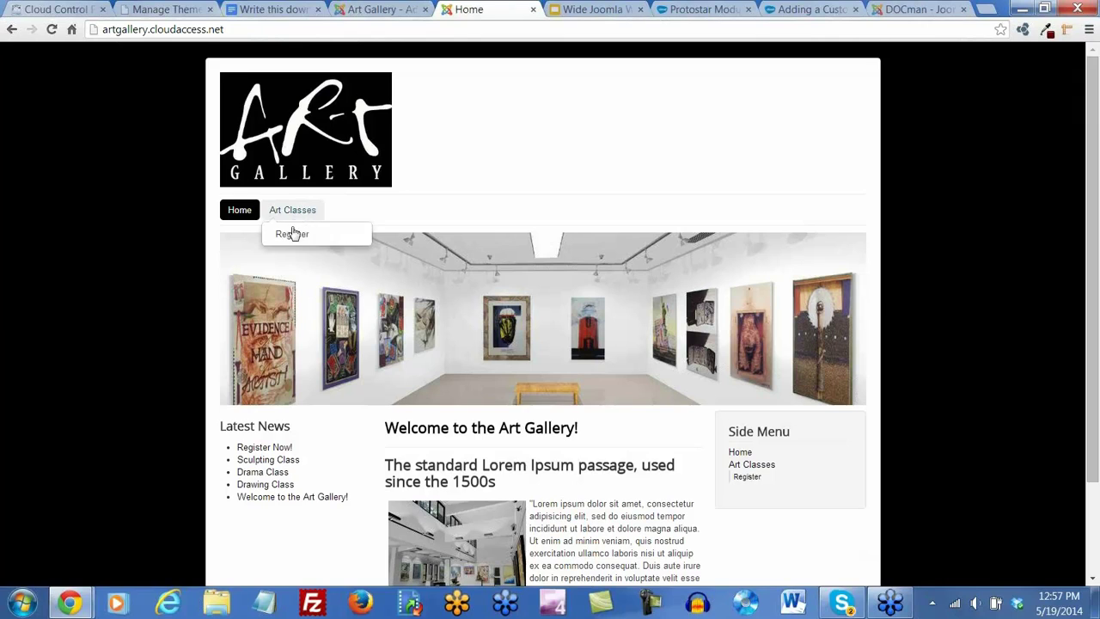
click(369, 12)
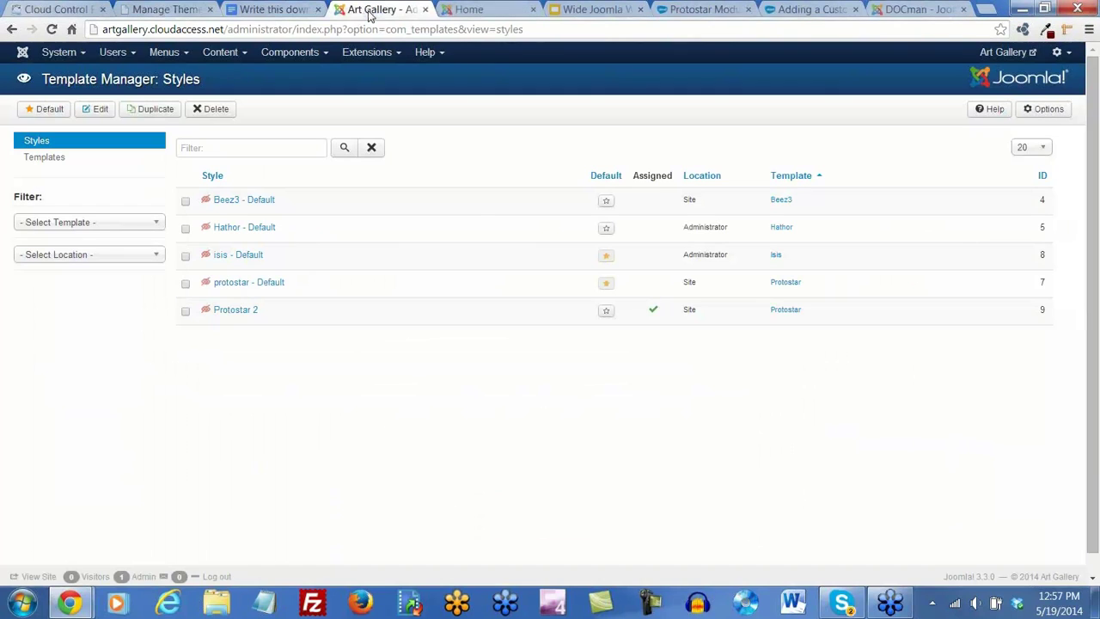
click(161, 52)
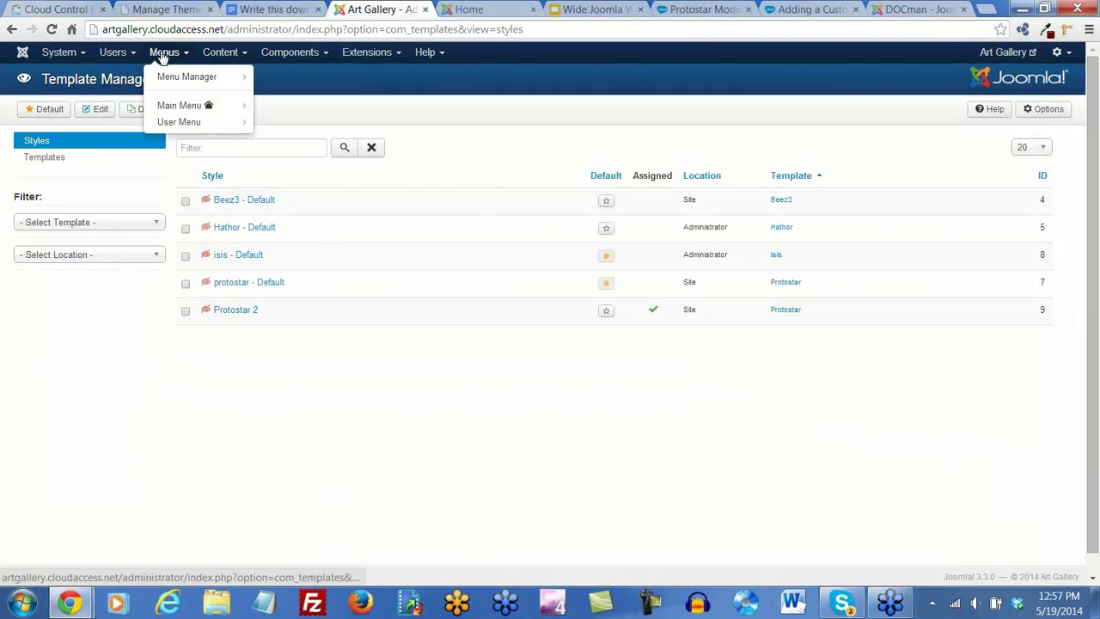
click(182, 106)
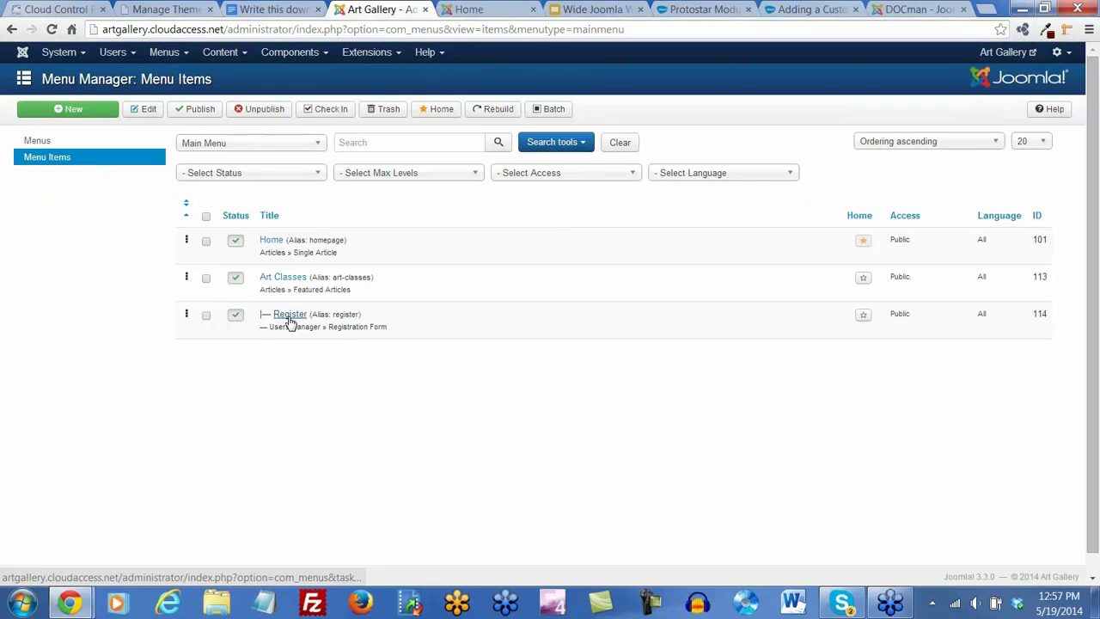
click(290, 321)
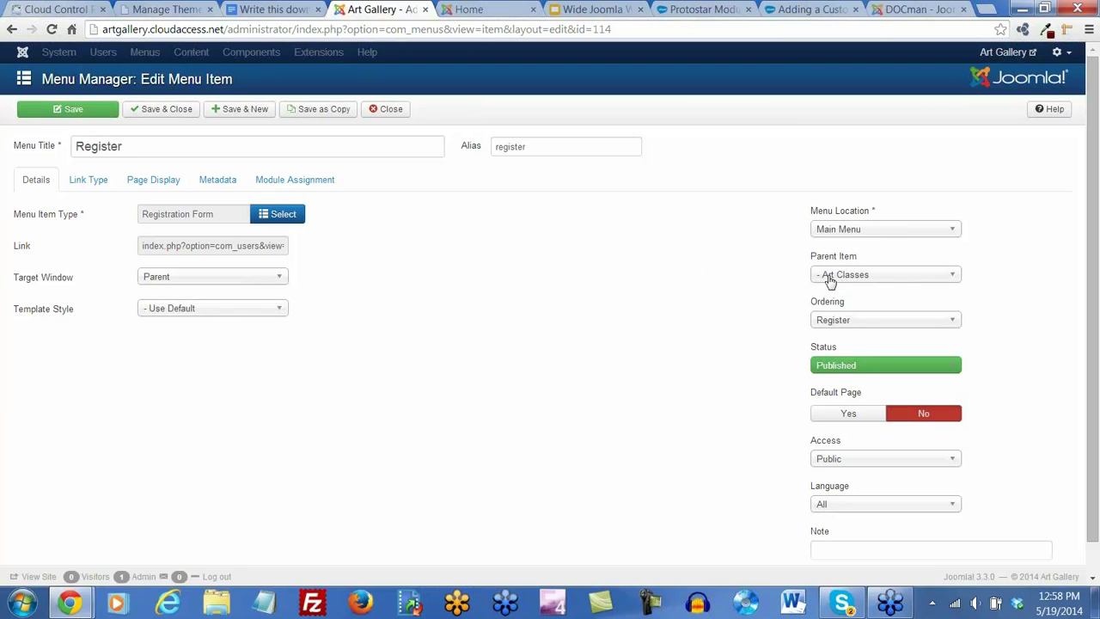
Set Register's parent to Menu Item Root, save it, and reload the home page
click(956, 276)
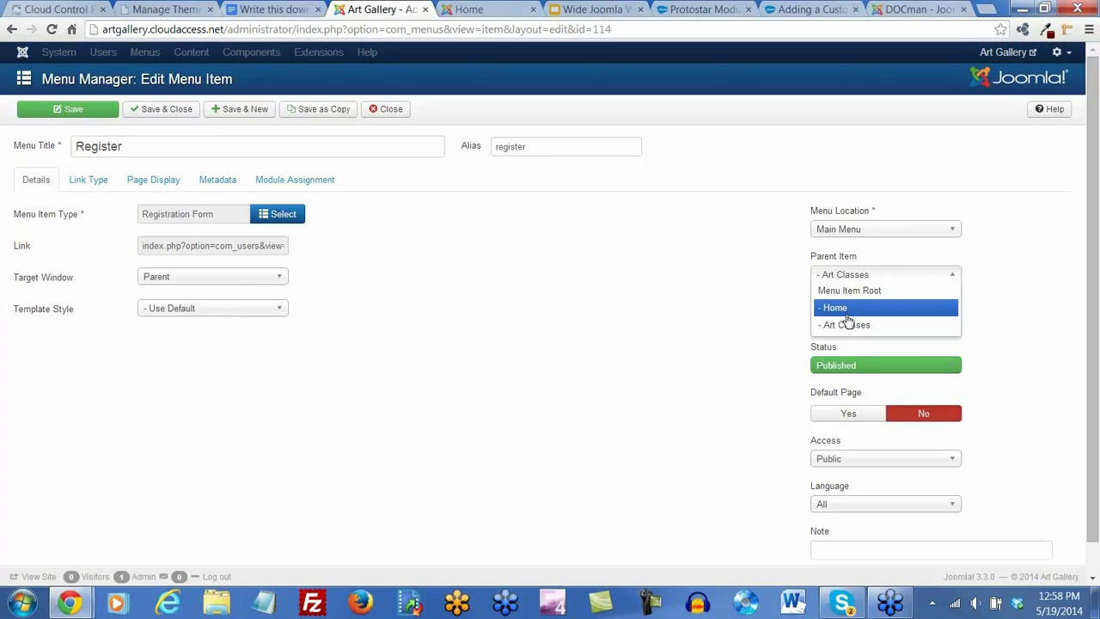
click(847, 324)
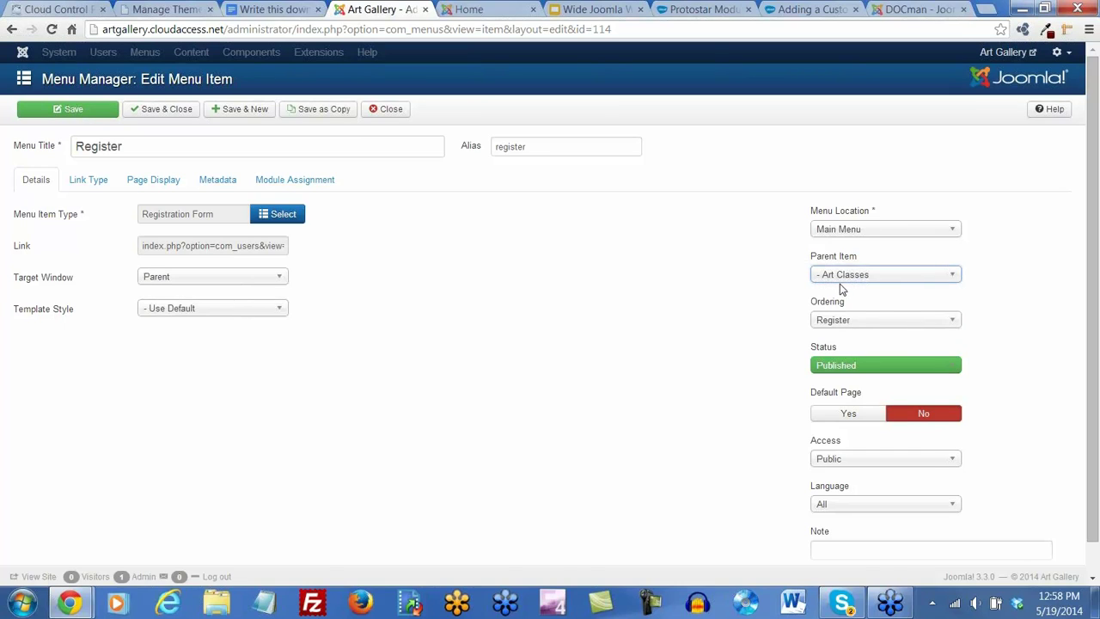
click(926, 282)
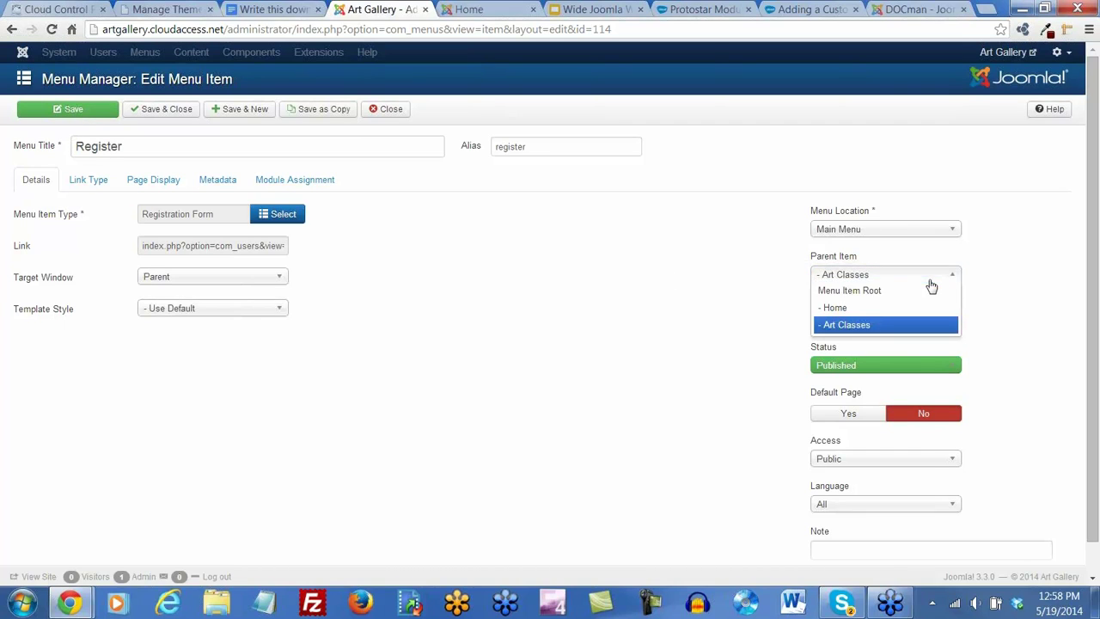
click(867, 291)
click(78, 113)
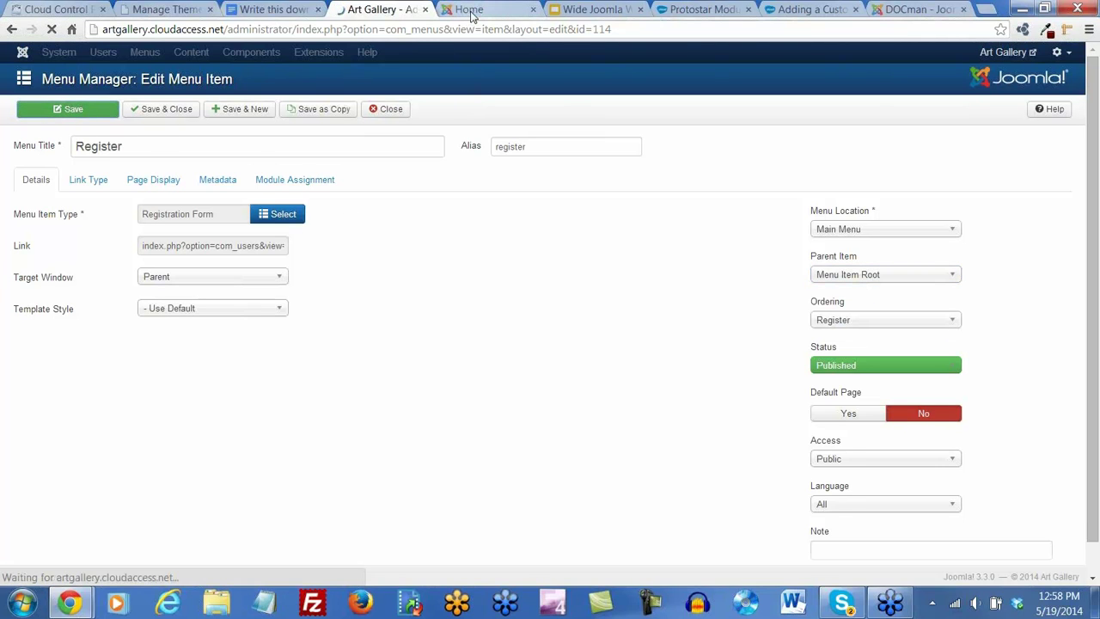
click(471, 11)
click(52, 34)
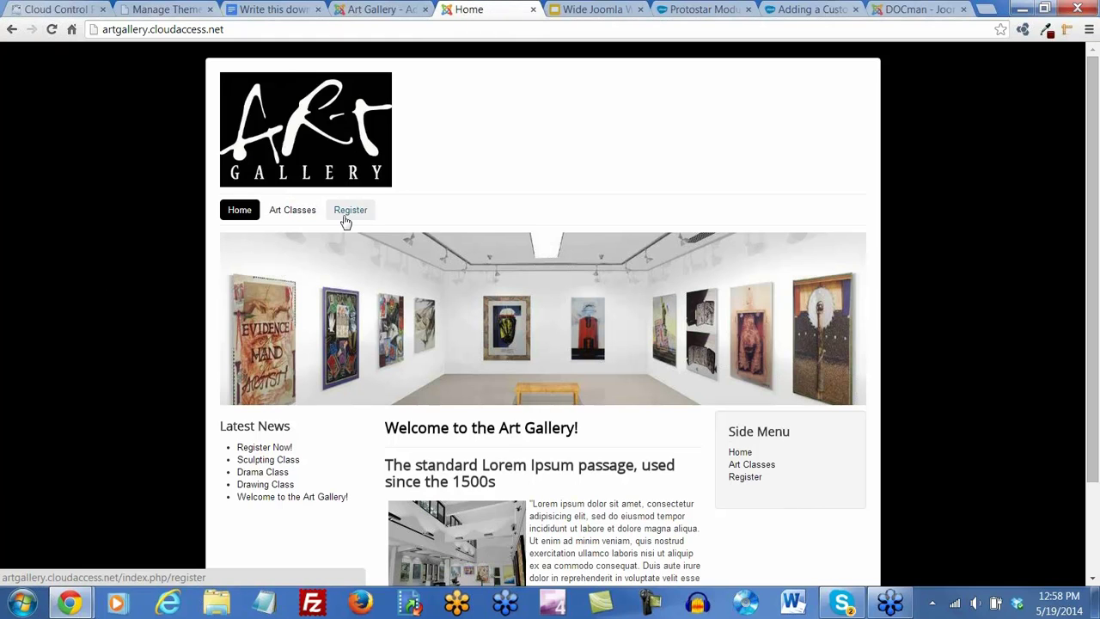
Order Register after Art Classes, save and close, and reload the live site
click(379, 10)
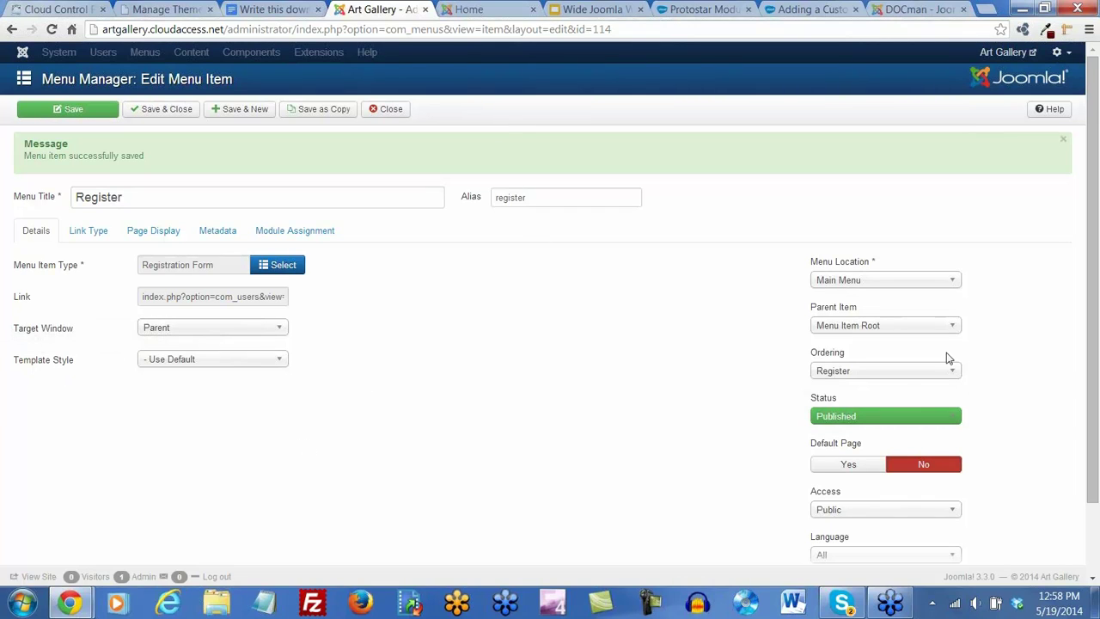
click(946, 370)
click(866, 425)
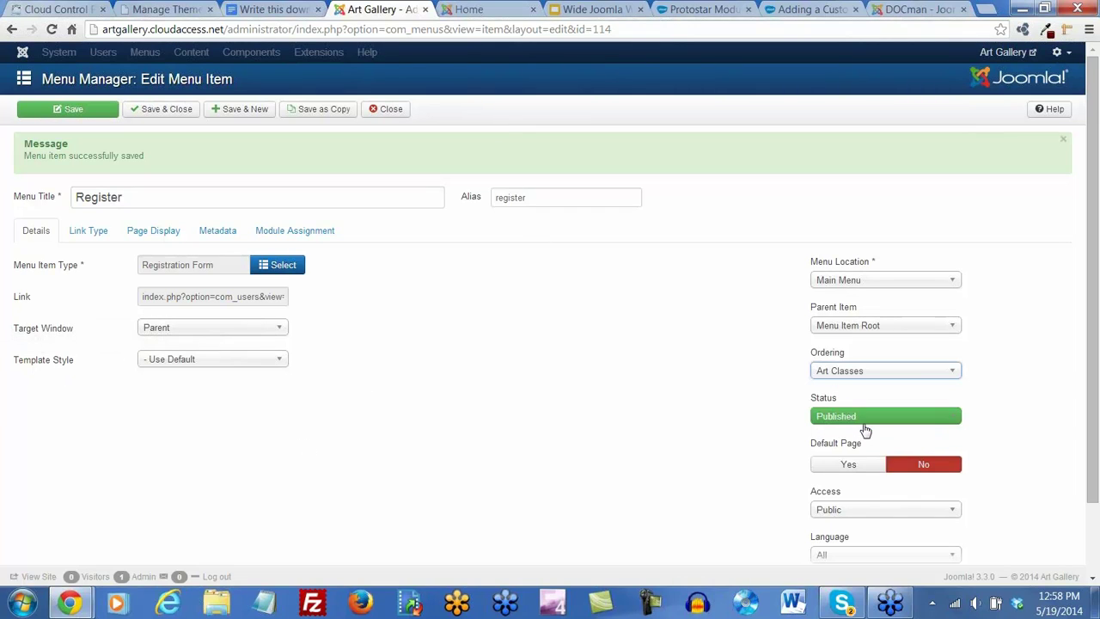
click(160, 111)
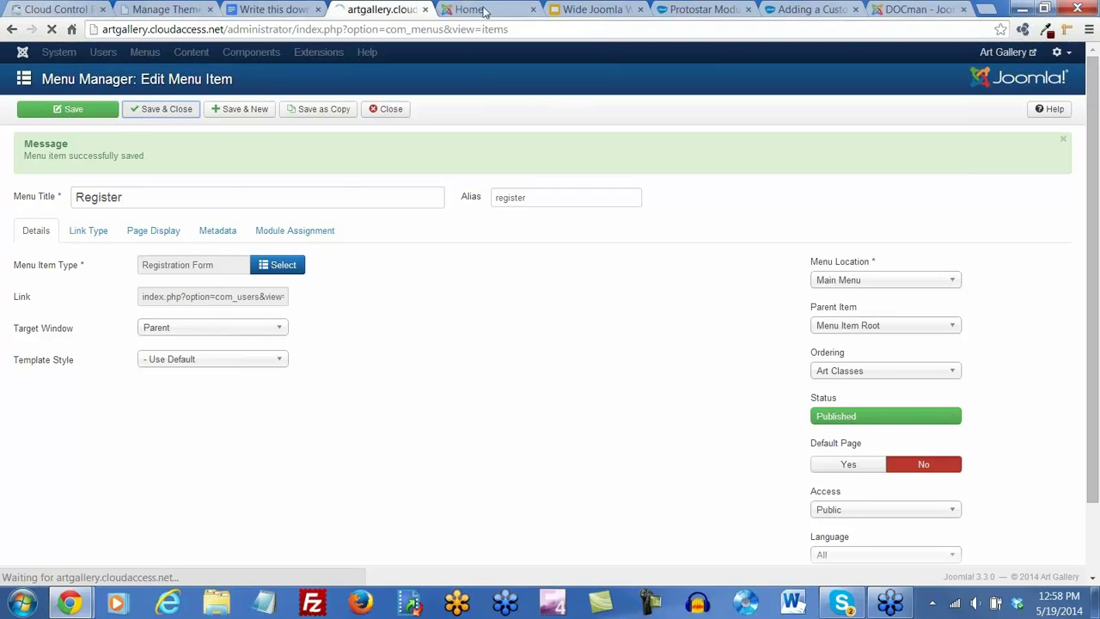
click(482, 9)
click(50, 31)
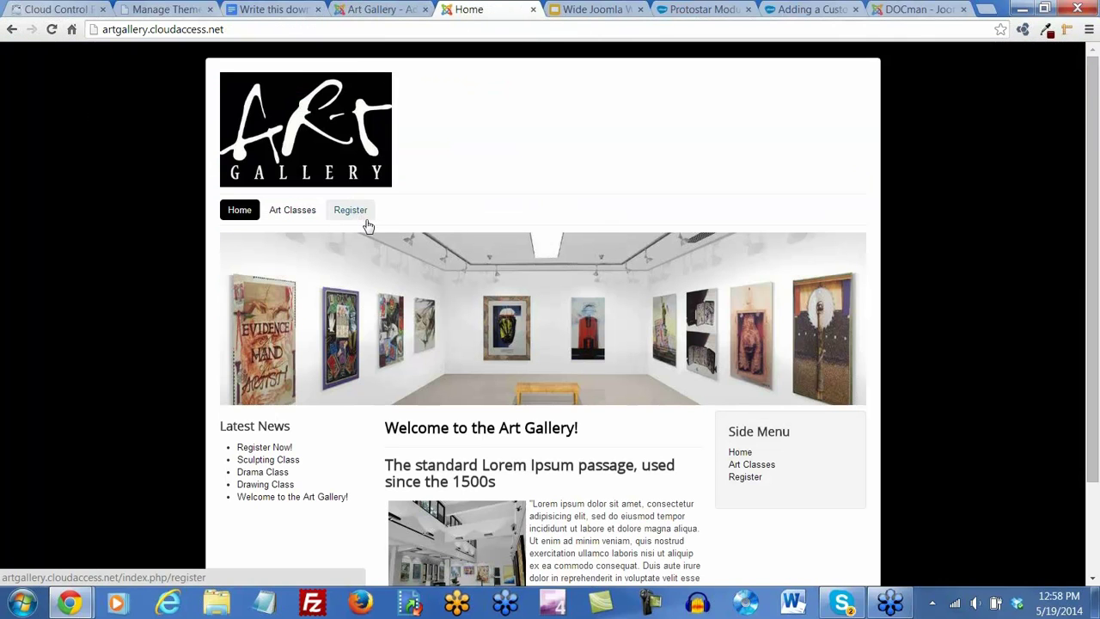
click(50, 31)
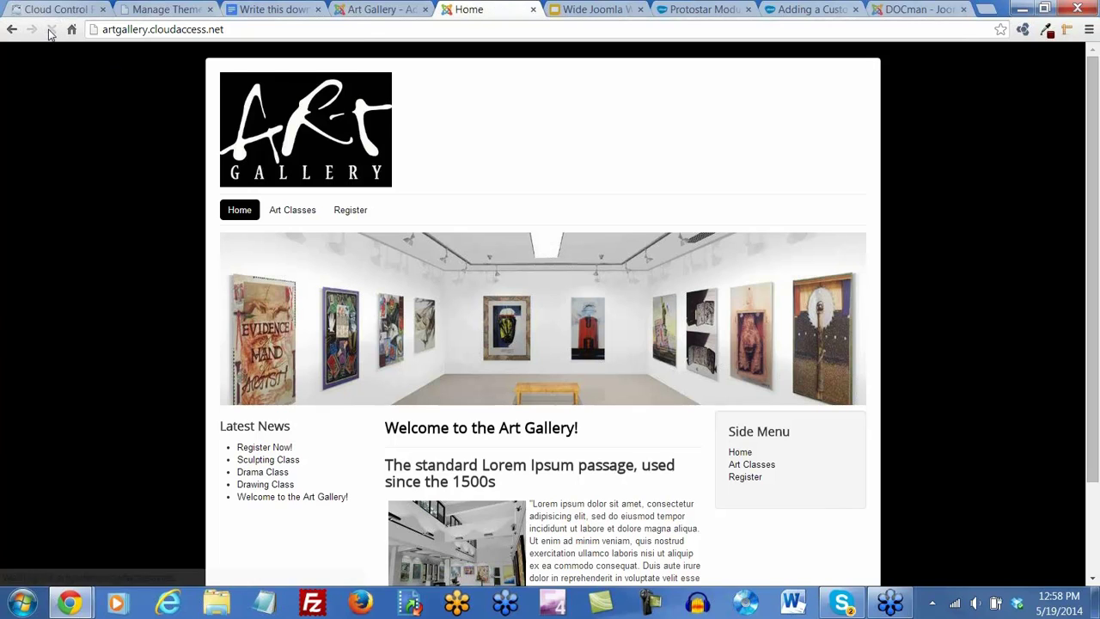
click(378, 10)
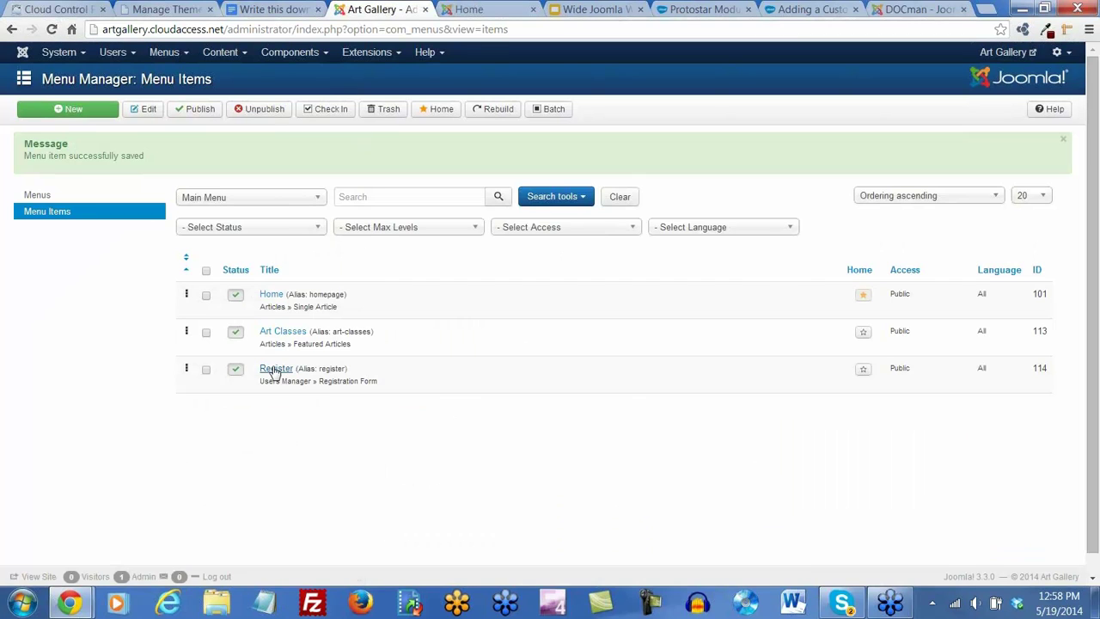
Reopen Register, place it after Art Classes again, save, recheck the site and reopen it
click(275, 368)
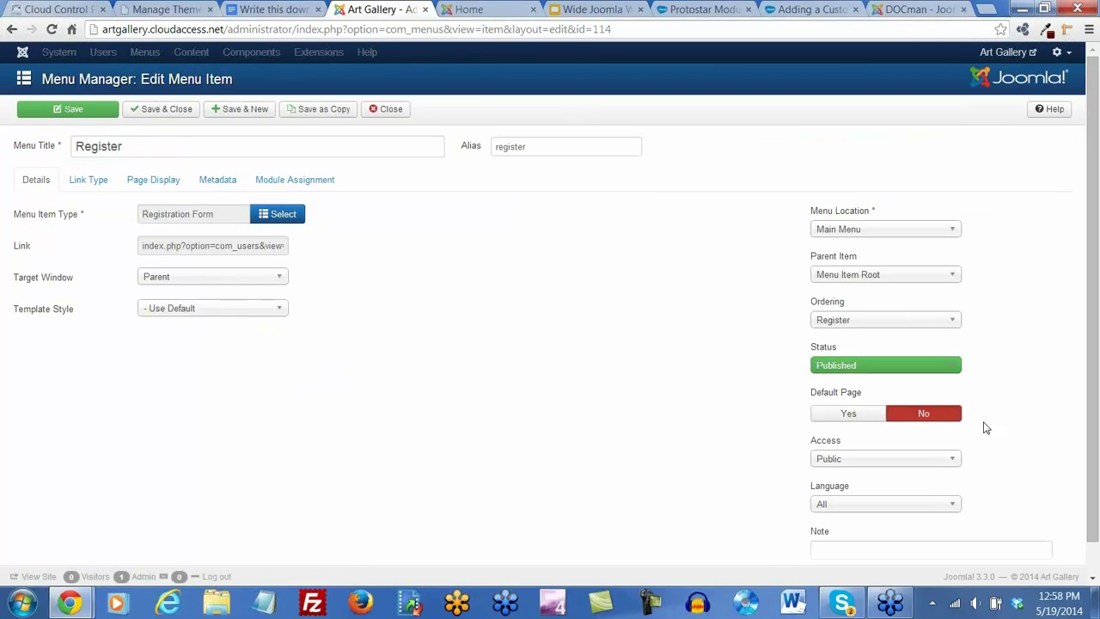
click(955, 330)
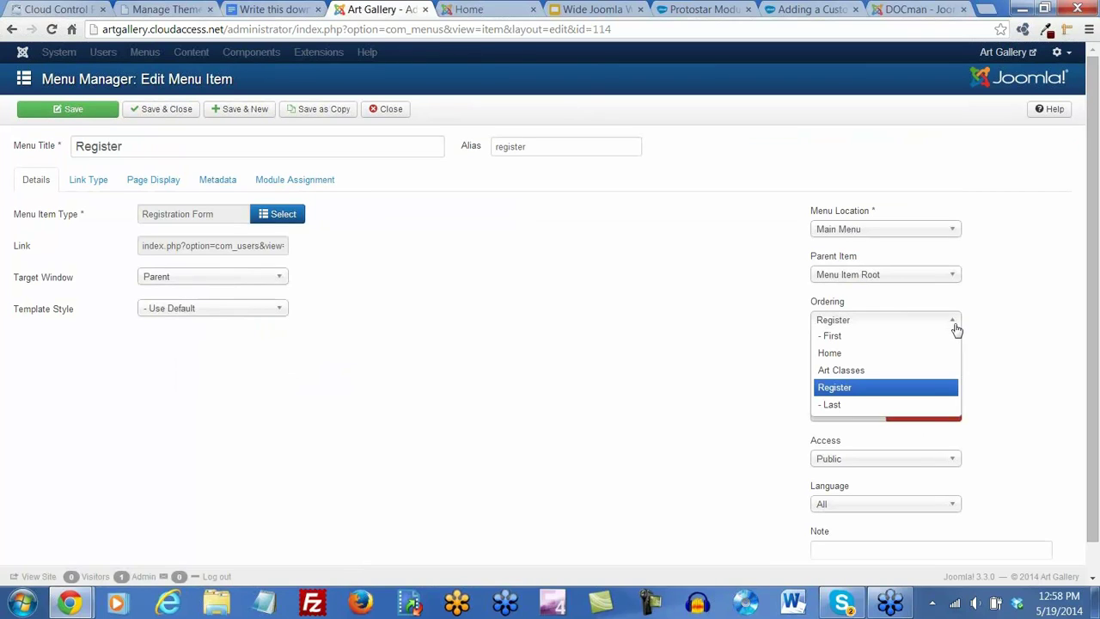
click(824, 378)
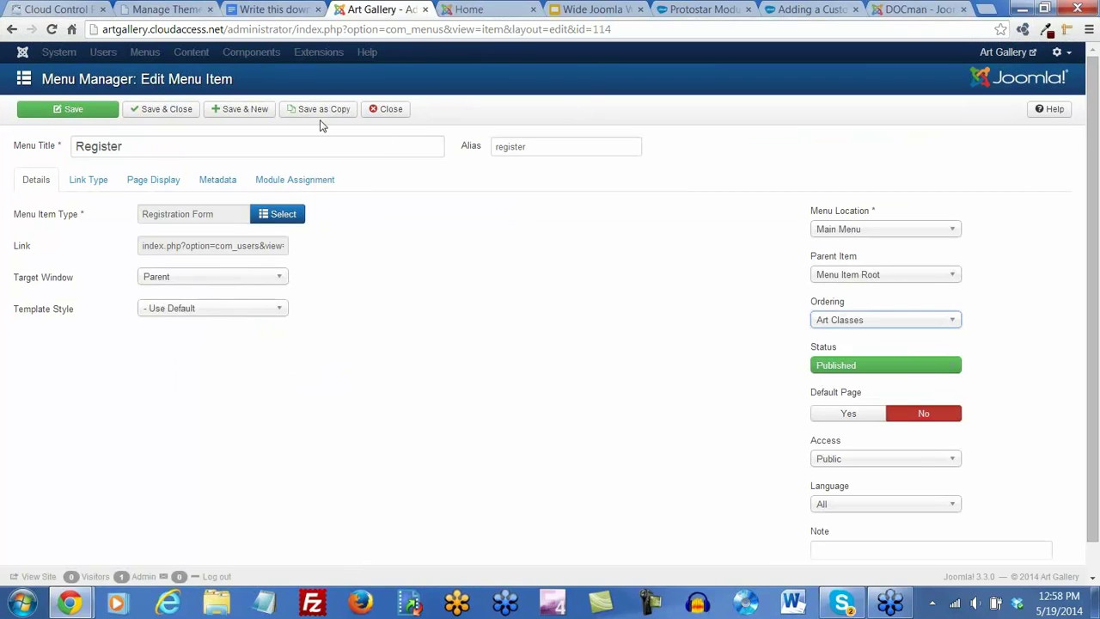
click(149, 109)
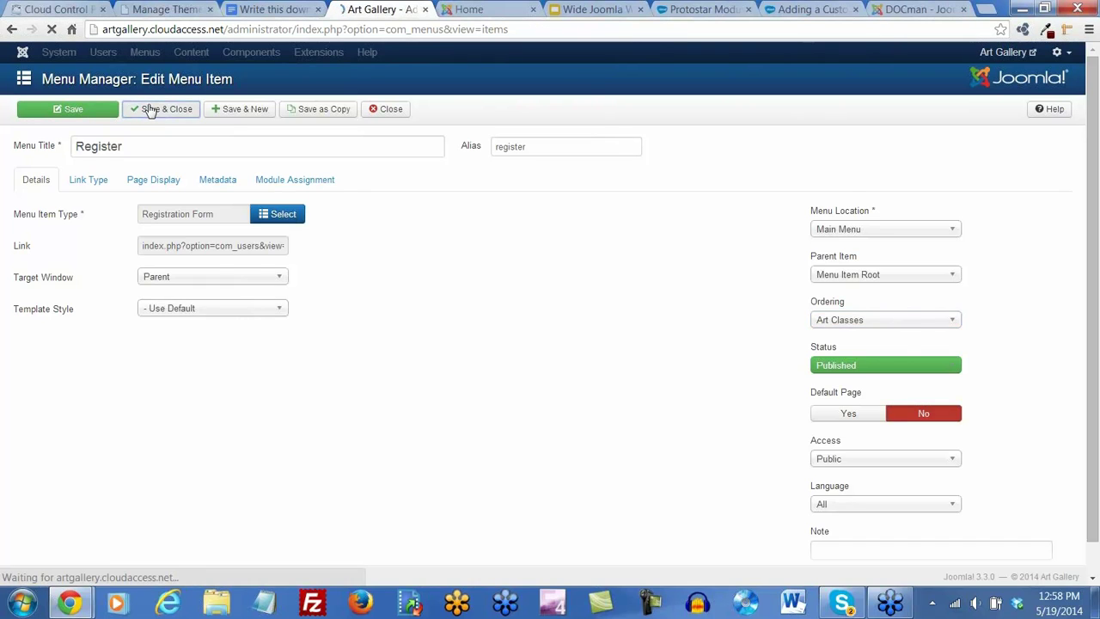
click(481, 13)
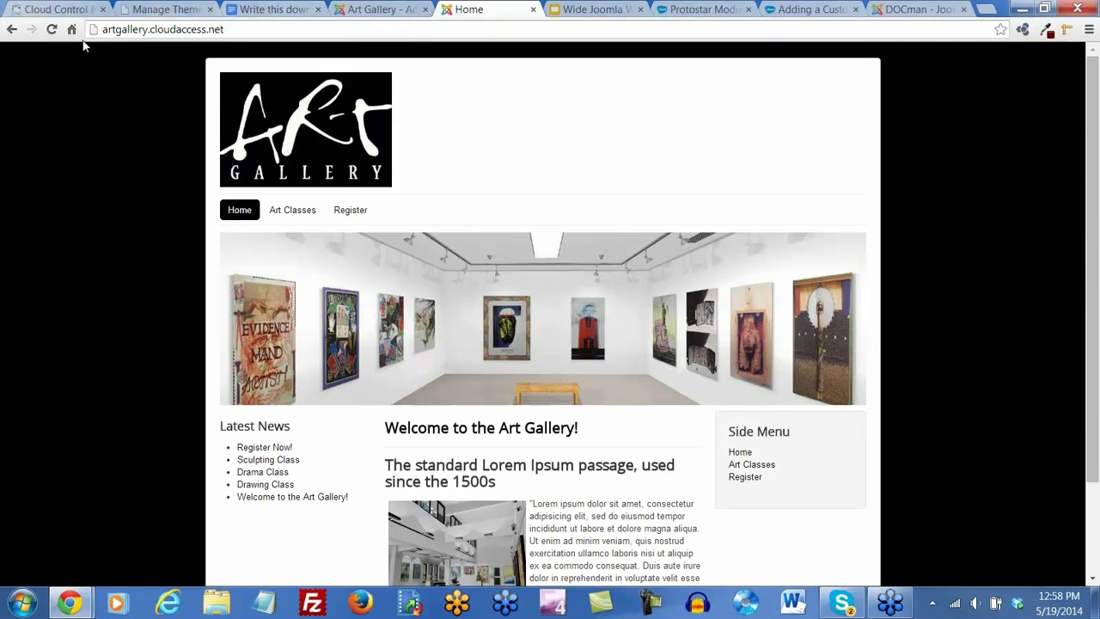
click(51, 30)
click(375, 9)
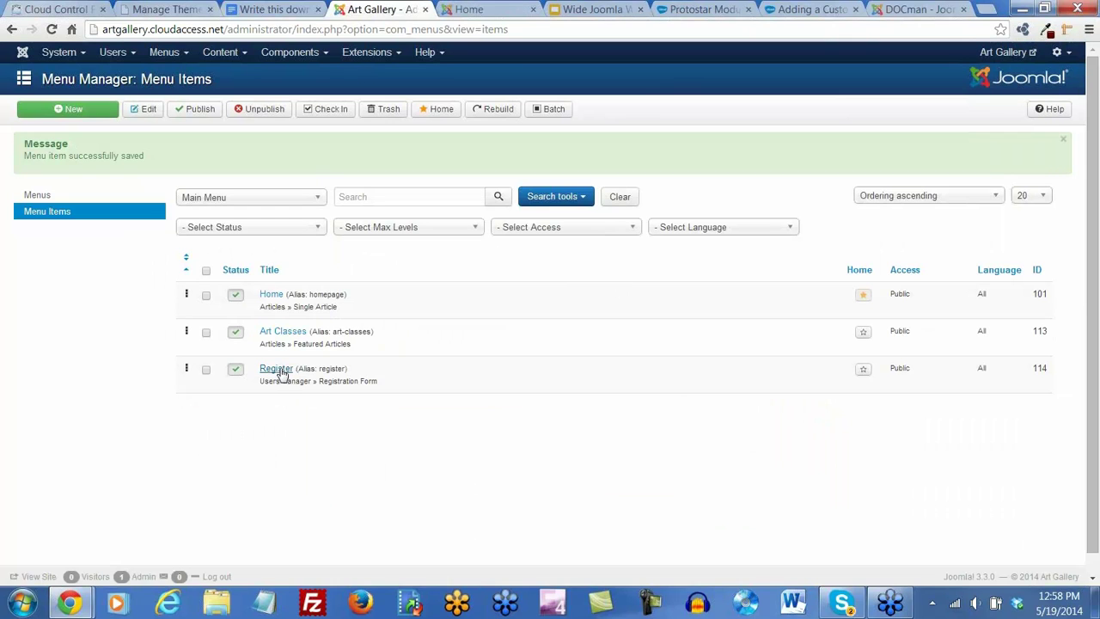
click(276, 370)
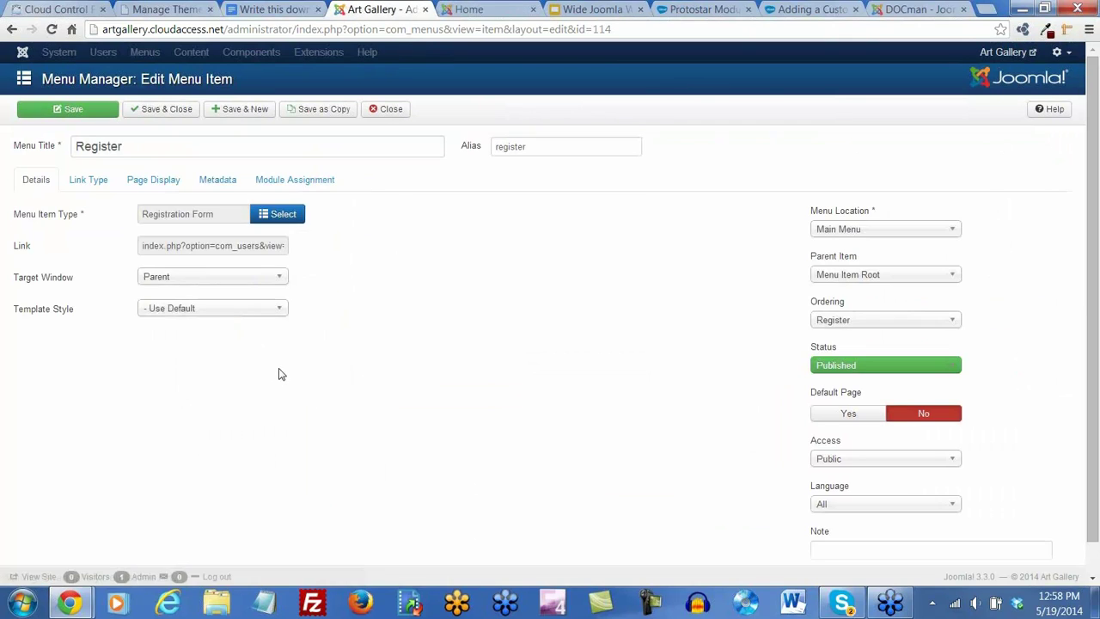
Set Register's parent item to Art Classes and save and close it
click(954, 320)
click(959, 319)
click(953, 275)
click(838, 325)
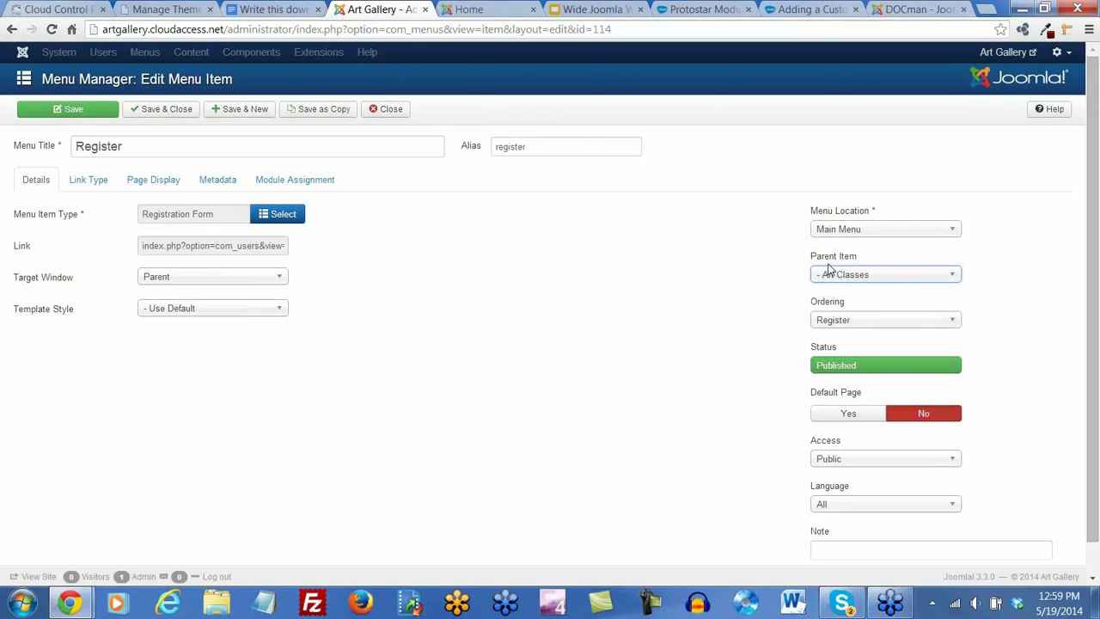
click(173, 109)
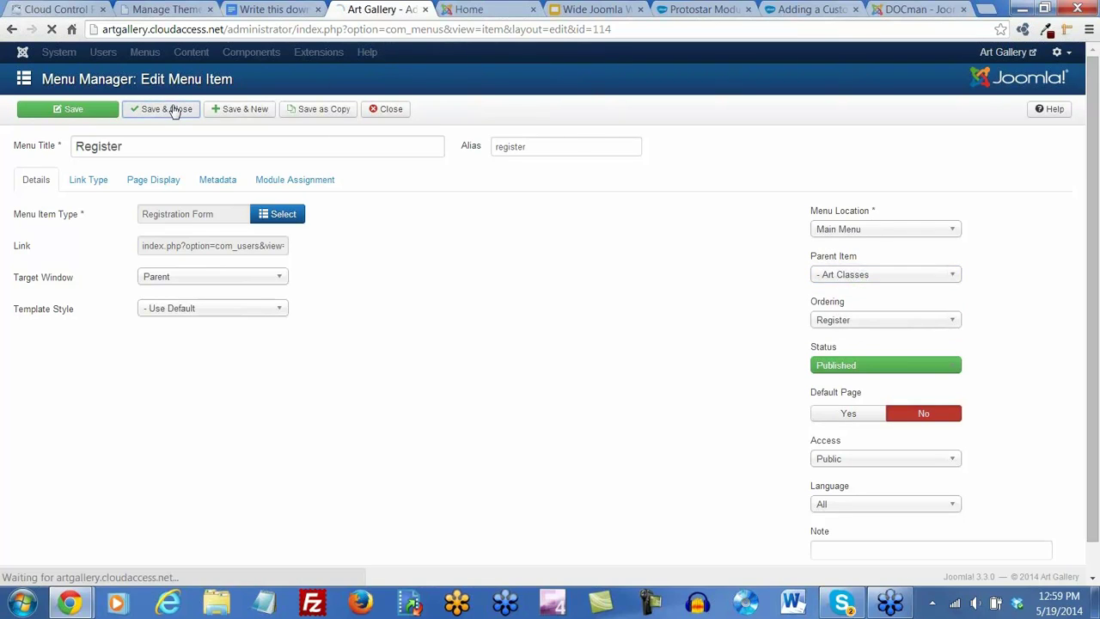
Reload the live site and check the Register entry under Art Classes
click(464, 10)
click(51, 29)
mouse_move(295, 214)
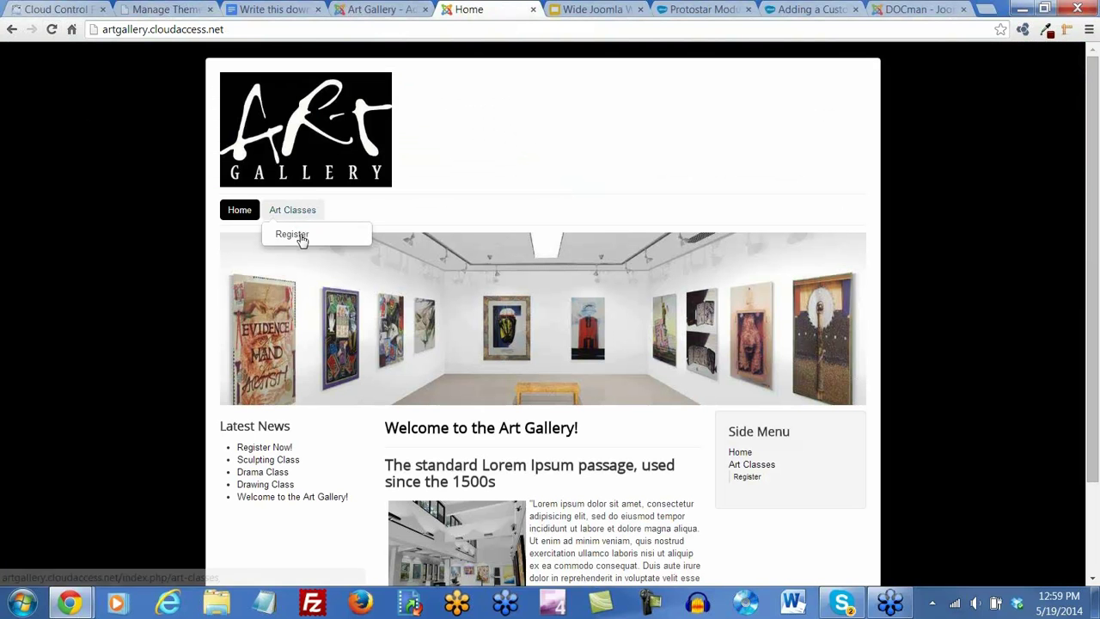
click(295, 238)
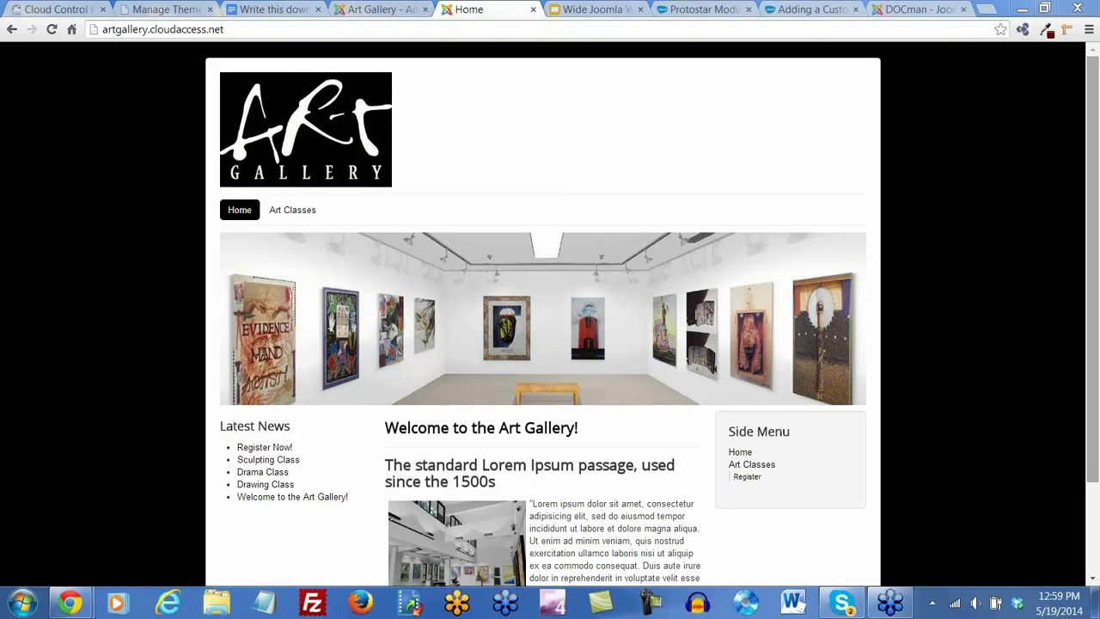
click(986, 8)
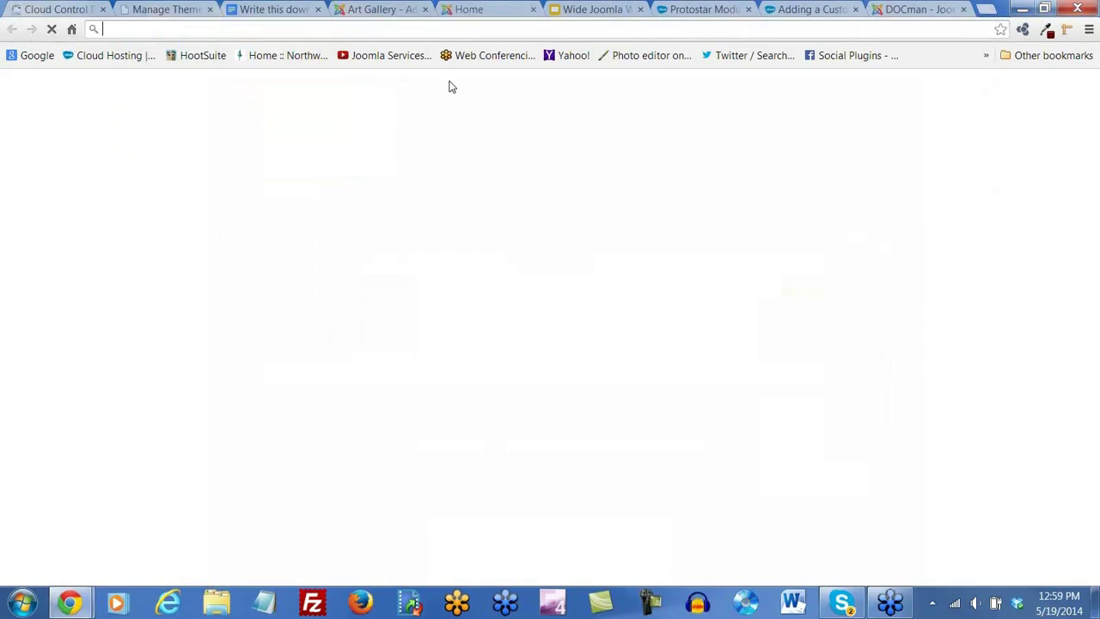
Load codex.wordpress.org/Child_Themes and highlight its opening definition of a child theme
text(http://codex.wordpress.org/Child_Themes)
key(Return)
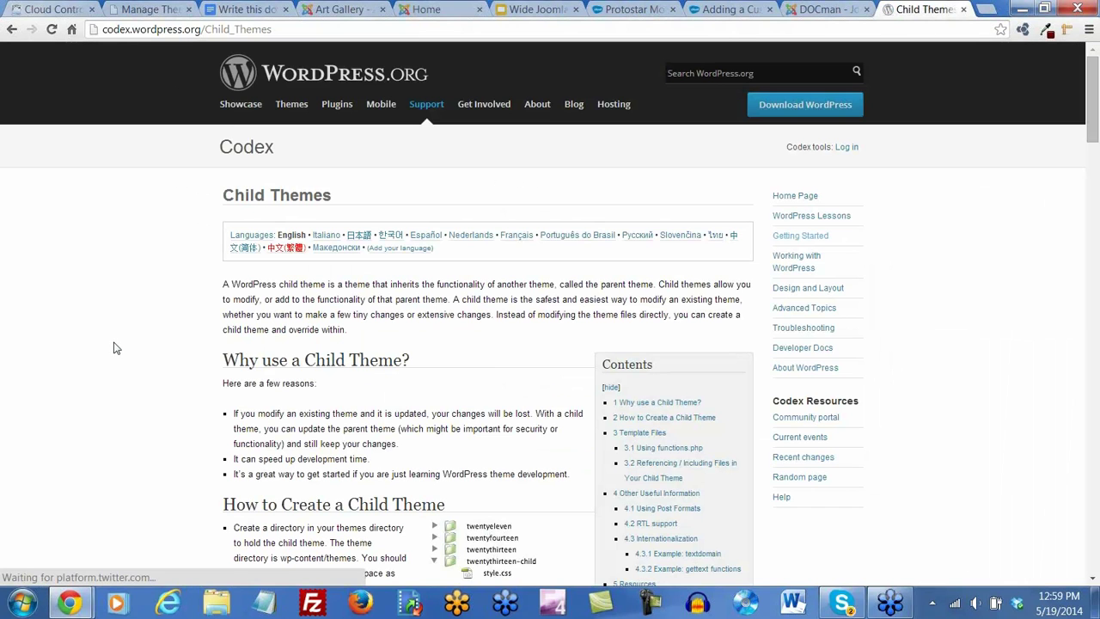
scroll(163, 388, down, 1)
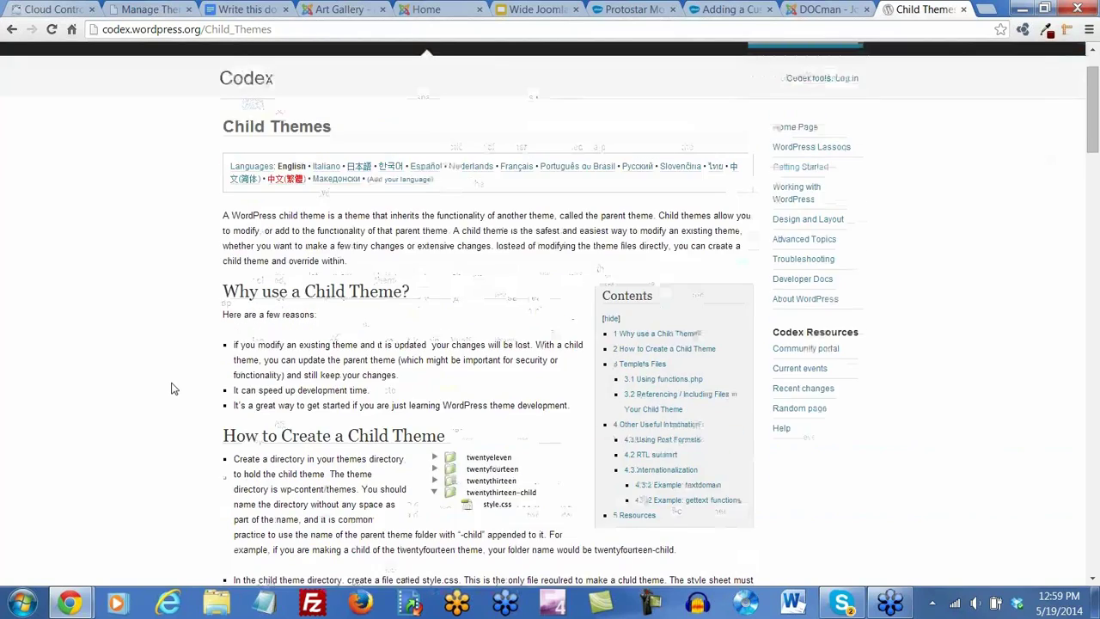
scroll(170, 389, up, 1)
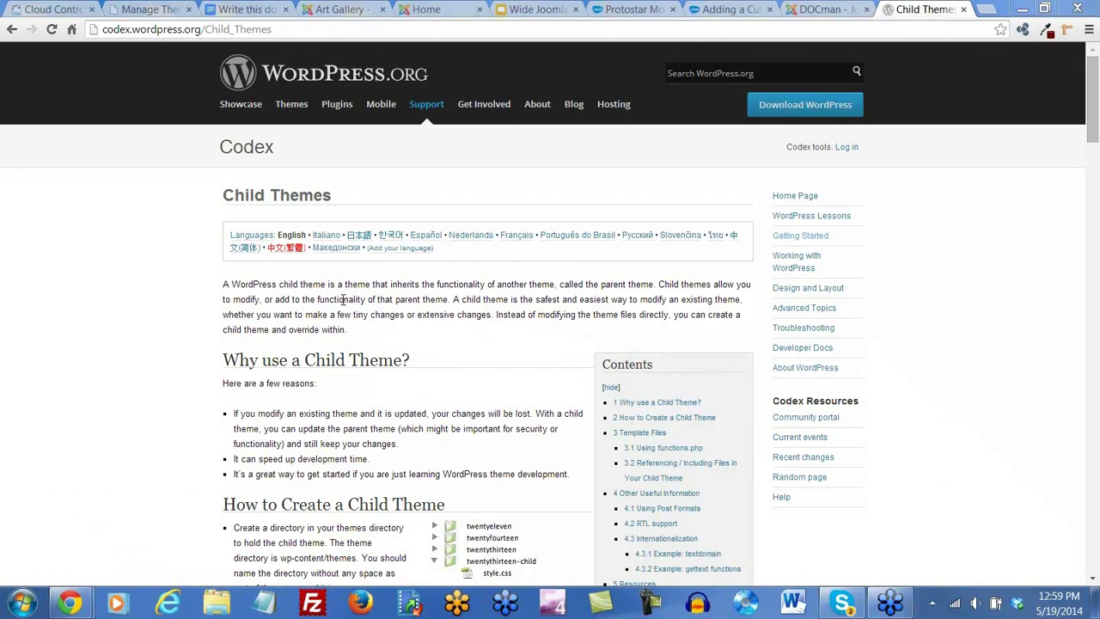
drag(410, 284, 672, 312)
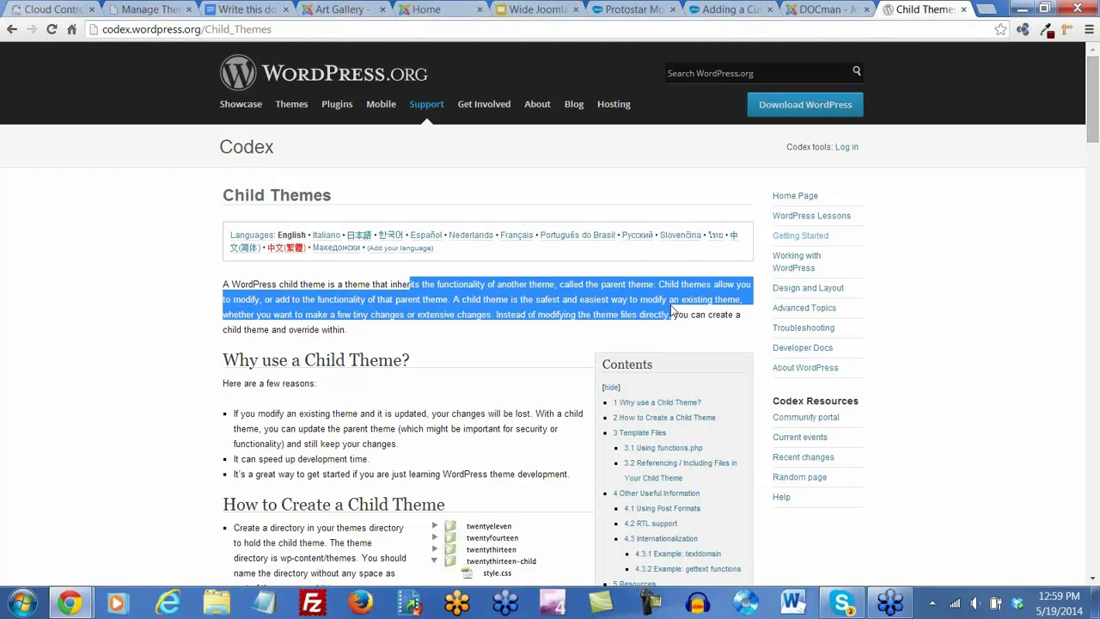
Switch back to the Joomla menu items list and open the Extensions menu
click(357, 11)
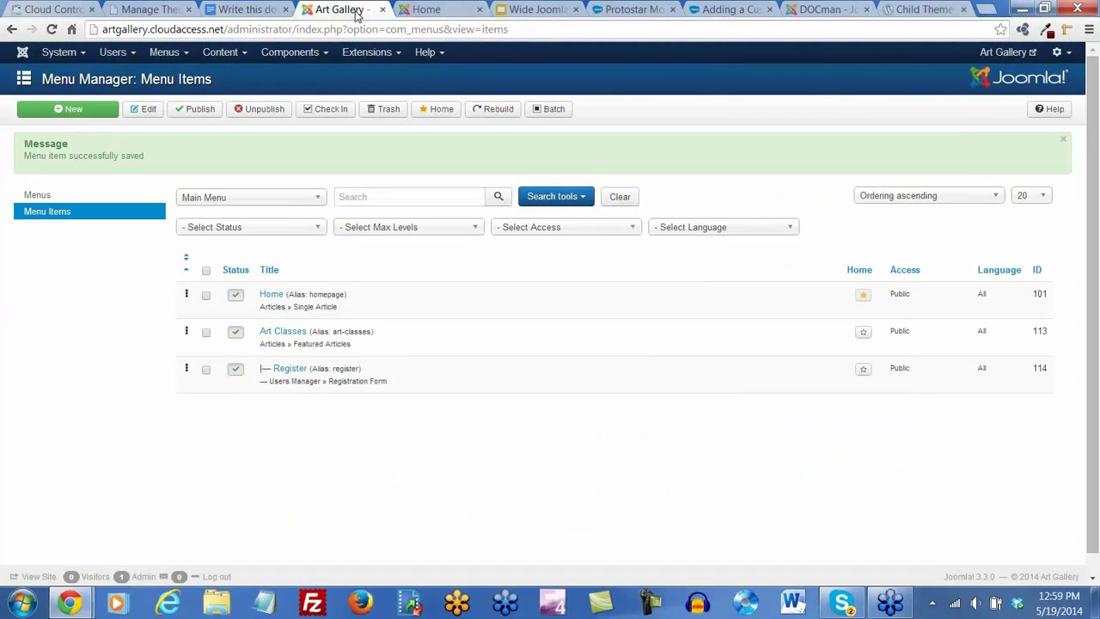
click(383, 55)
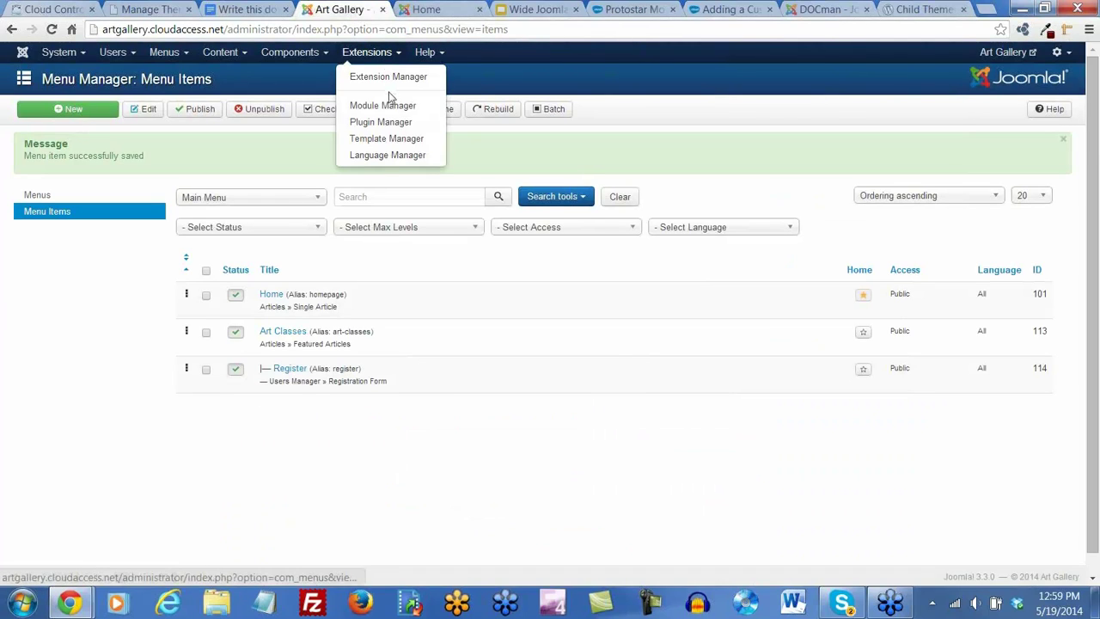
Review the Template Manager Styles list, then switch to the DOCman extension page
click(386, 138)
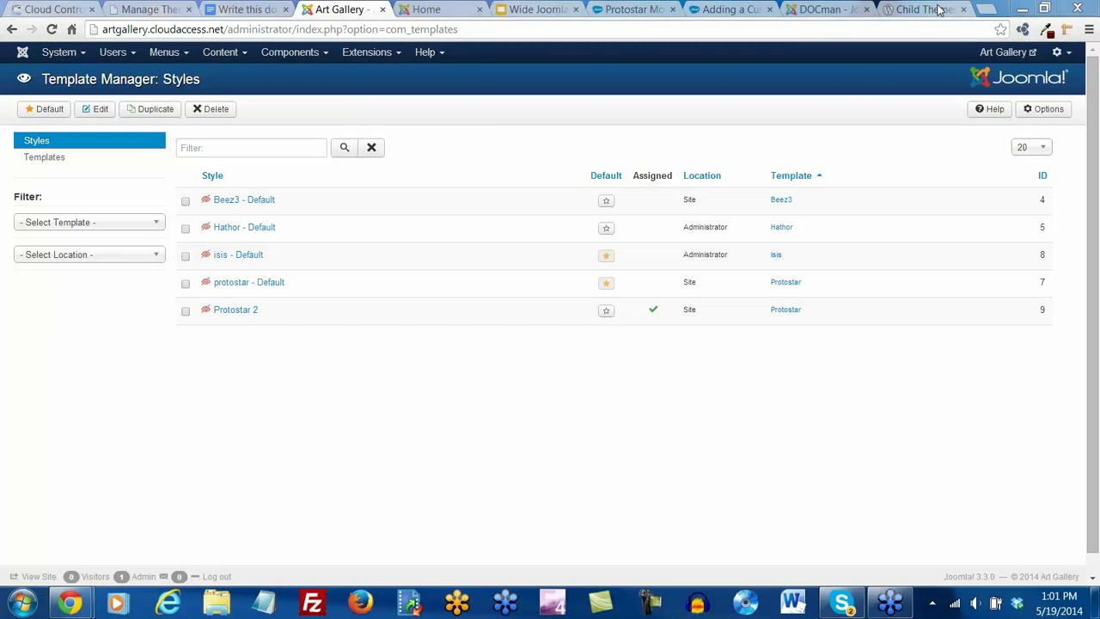
click(825, 10)
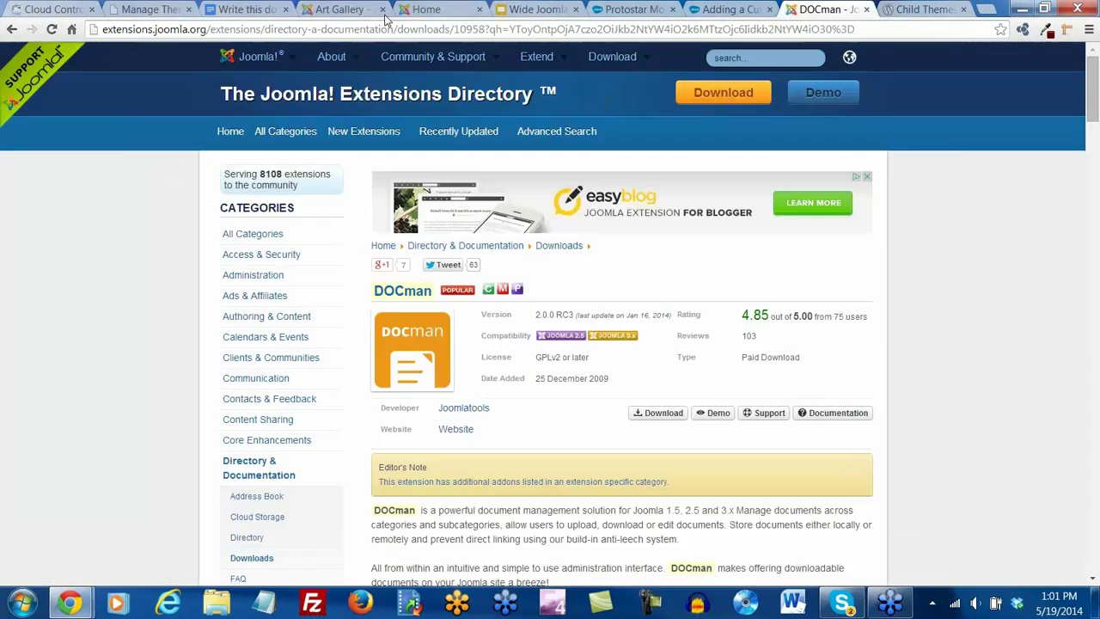
Search Google for 'k2 for joomla' and open the K2 home page at getk2.org
click(191, 33)
text(k2)
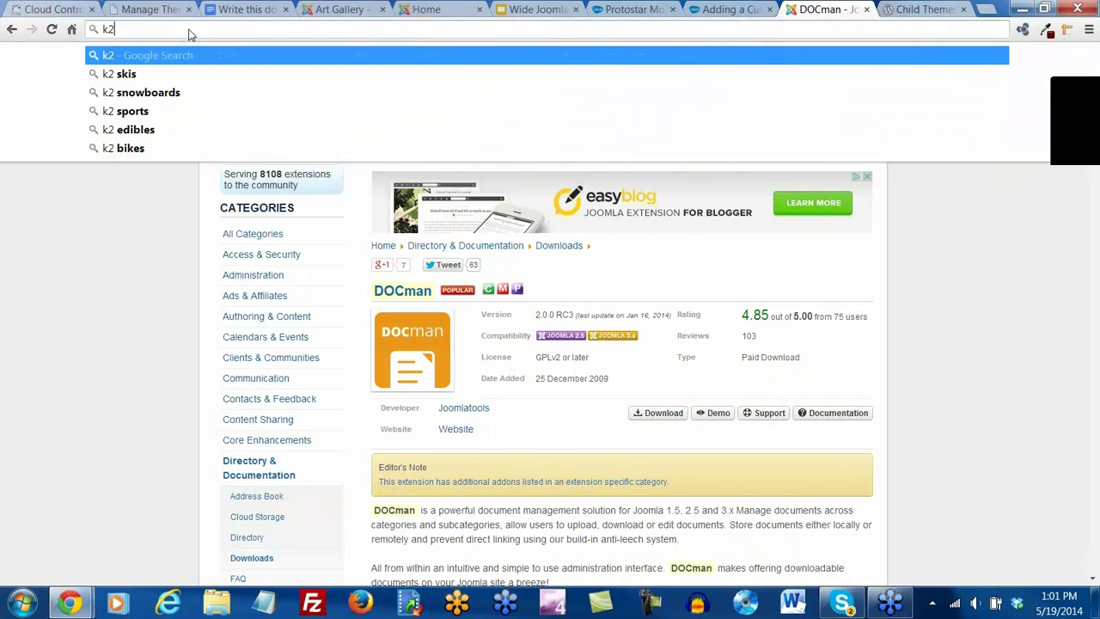
text( for joomla)
key(Return)
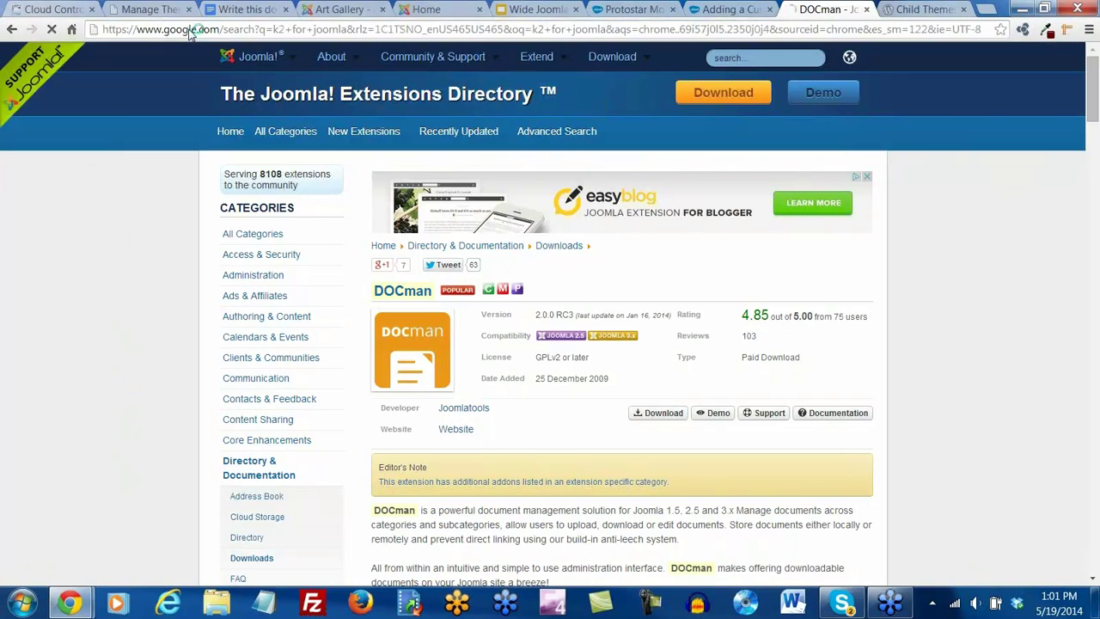
click(159, 157)
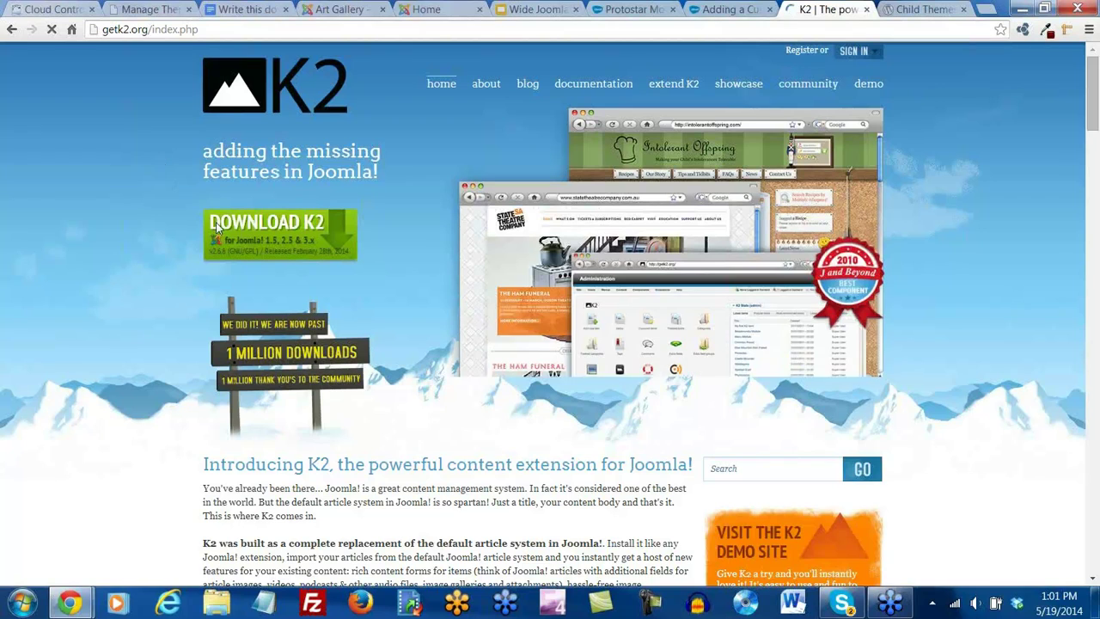
click(868, 84)
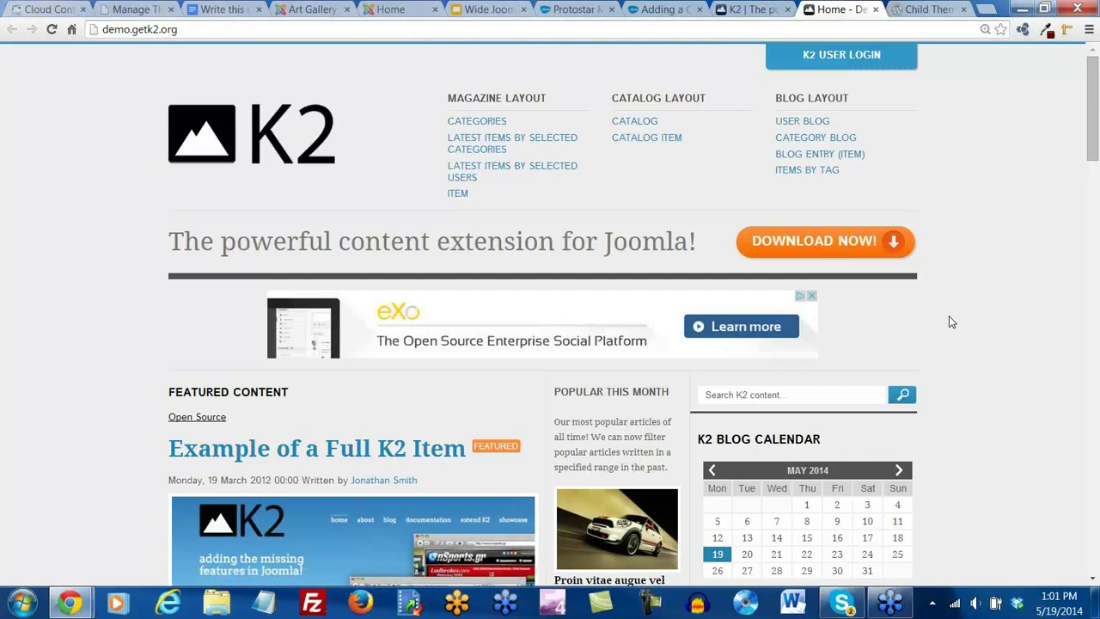
scroll(949, 316, down, 3)
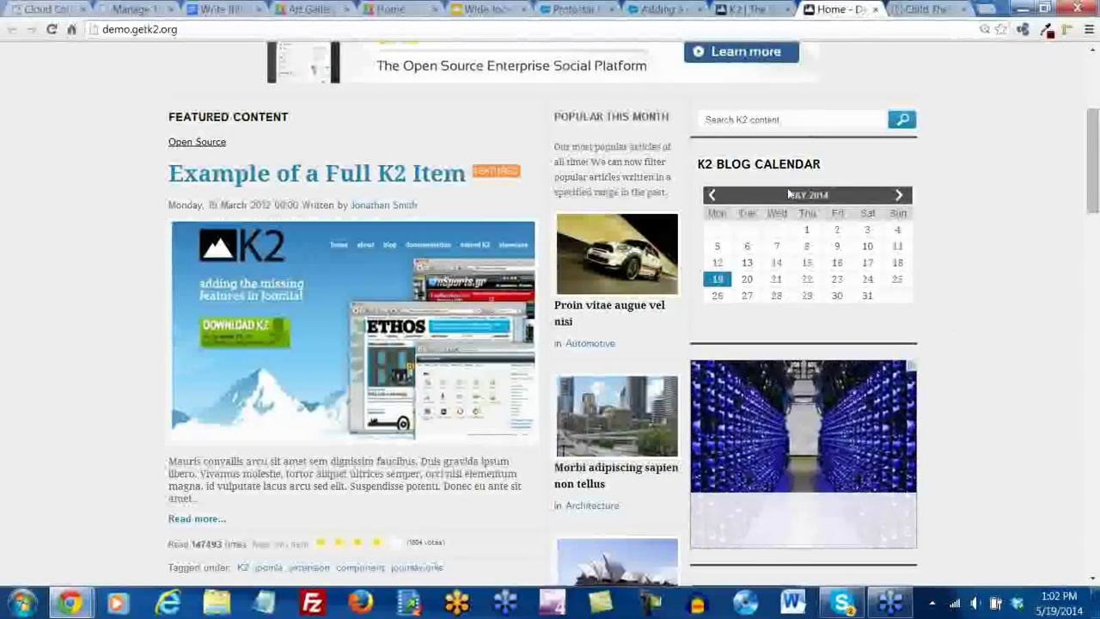
scroll(622, 226, down, 2)
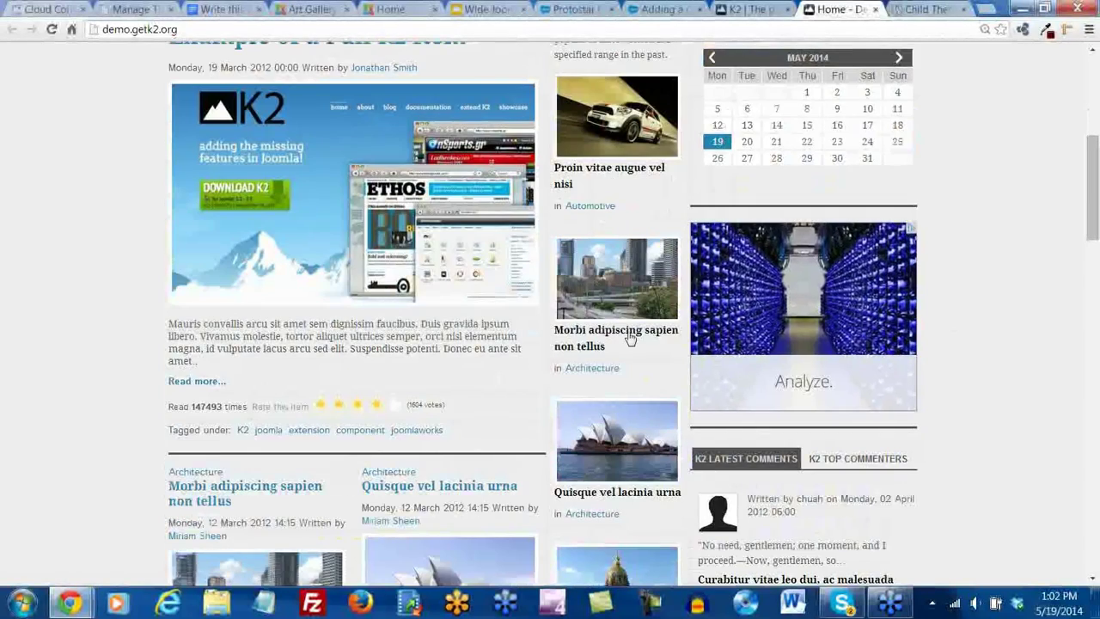
scroll(630, 340, down, 3)
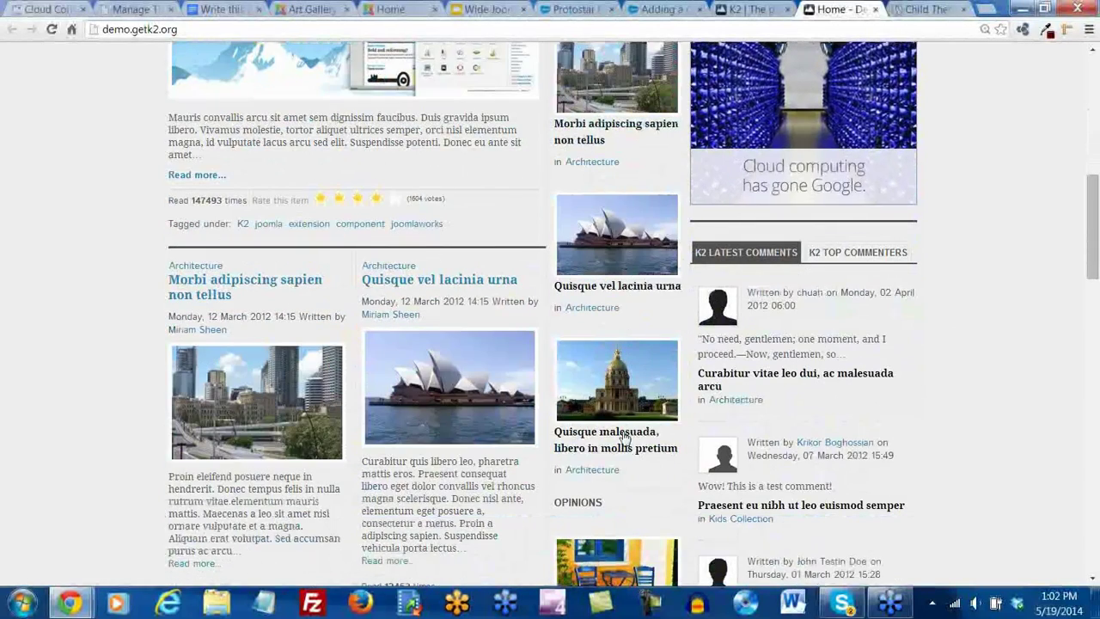
scroll(626, 437, up, 5)
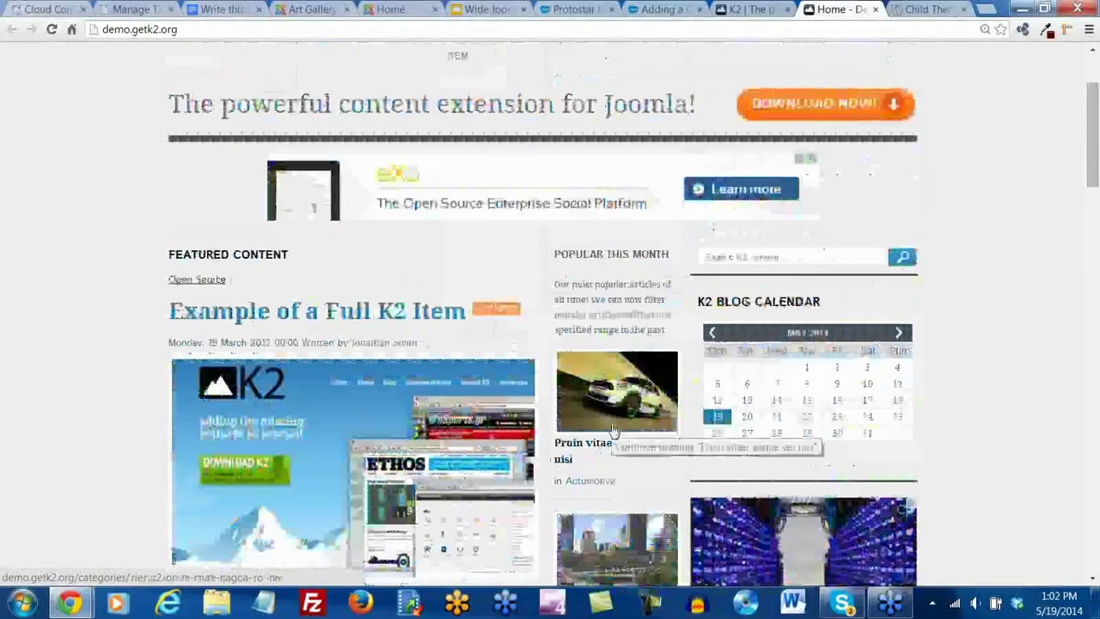
scroll(614, 430, down, 5)
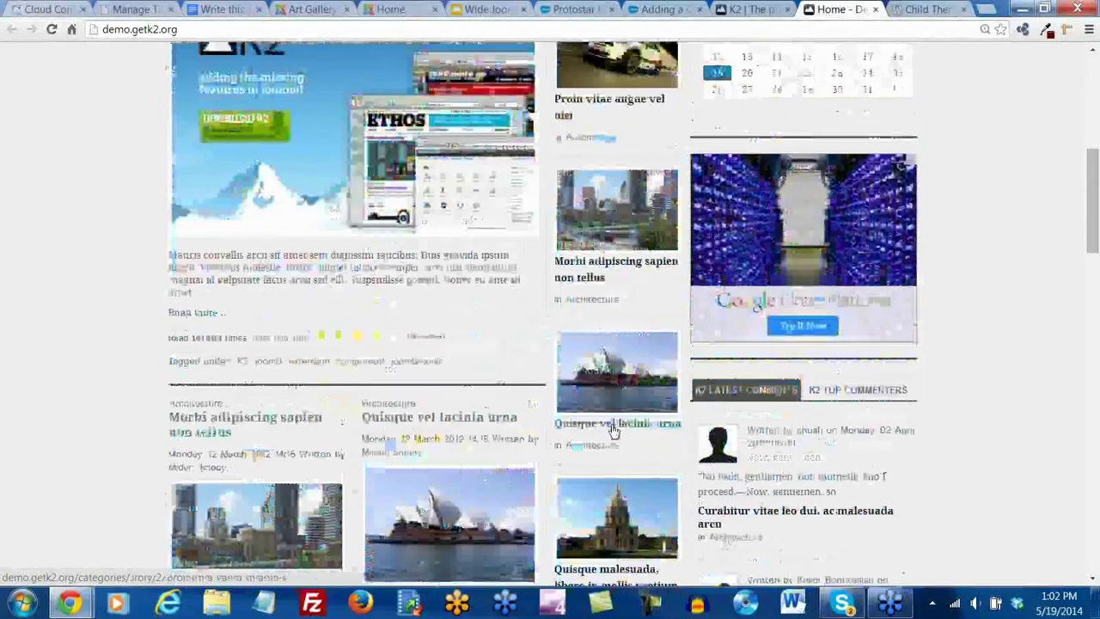
scroll(614, 430, down, 3)
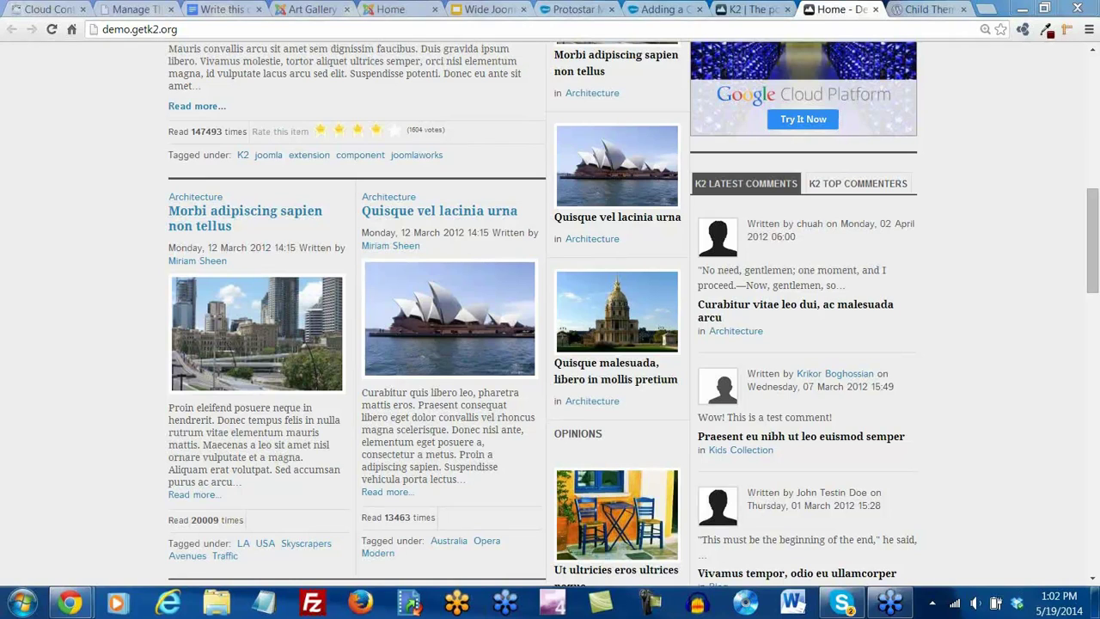
click(392, 10)
Close the Guitar Central theme customizer, view its front page, then open the custom background tutorial
click(331, 11)
click(392, 10)
click(146, 12)
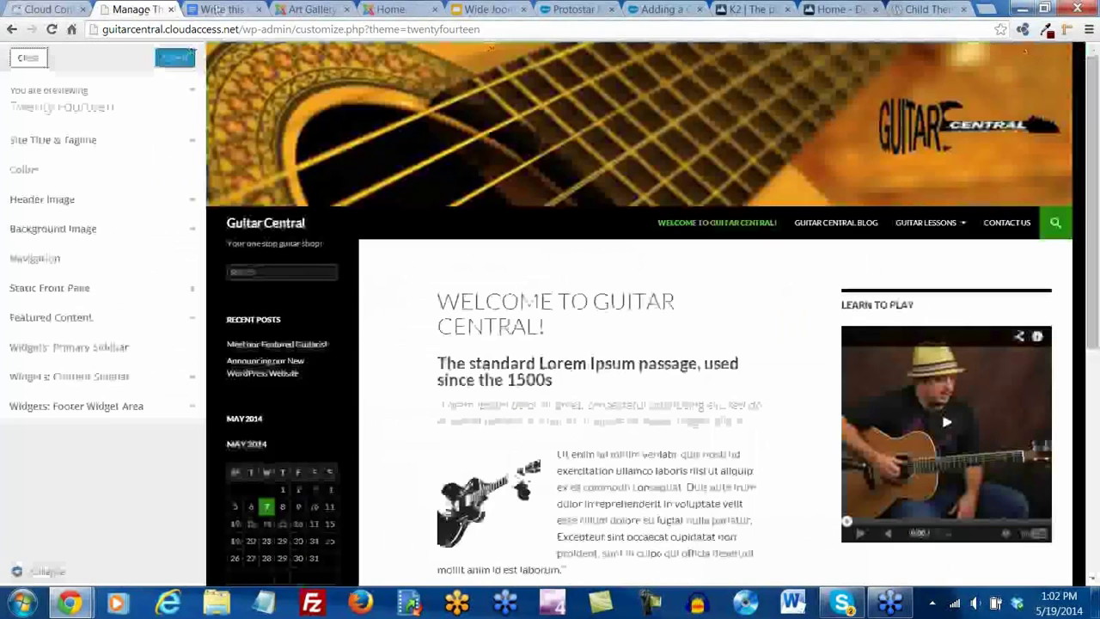
click(31, 59)
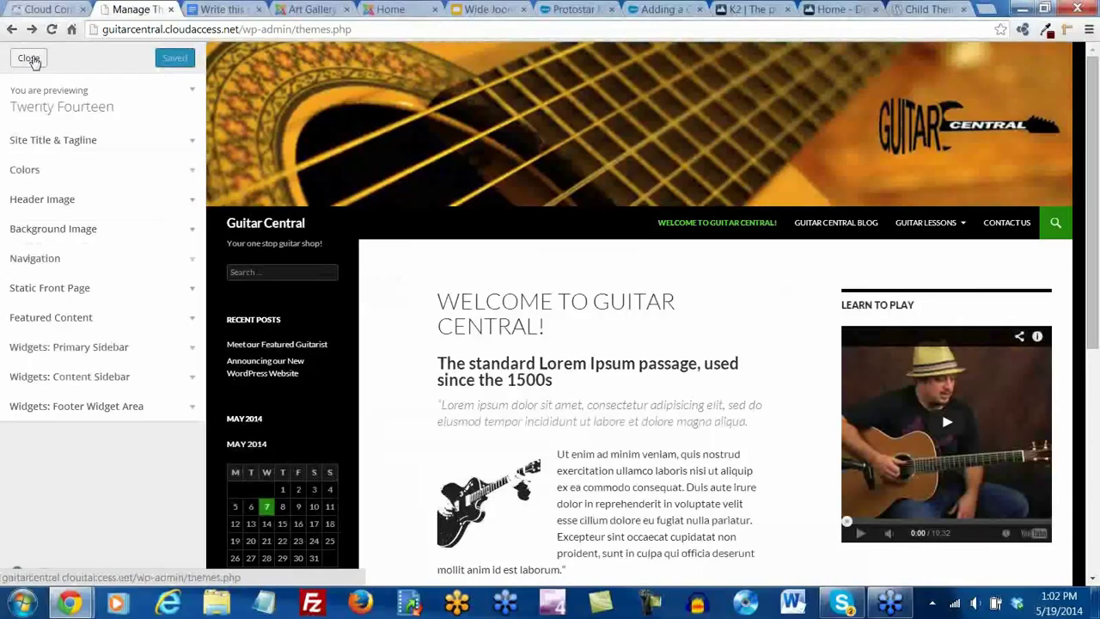
click(68, 52)
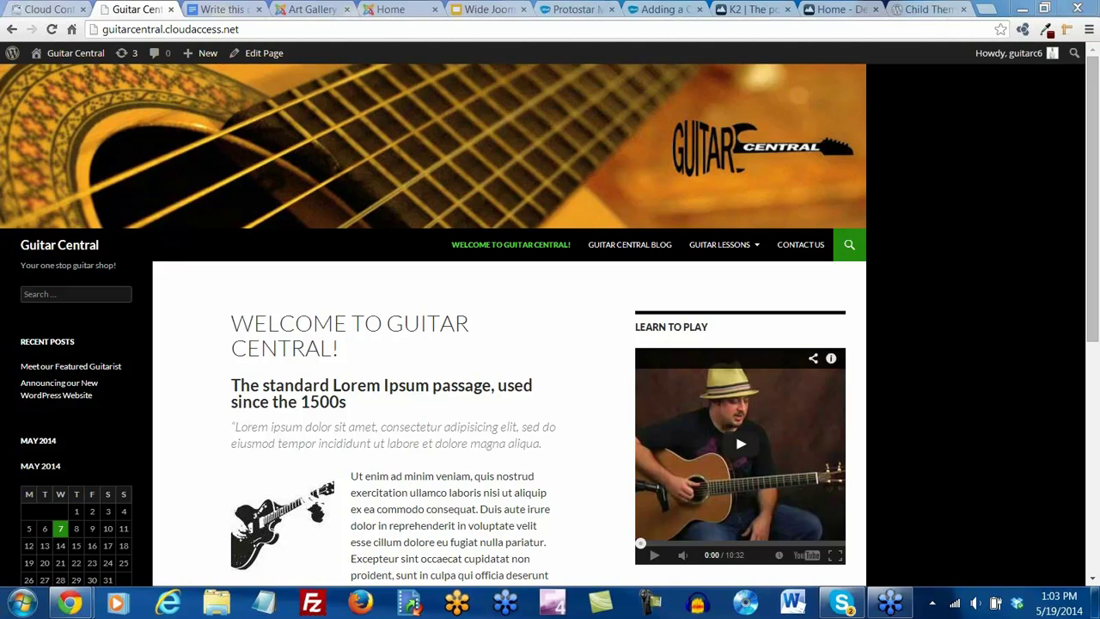
click(669, 9)
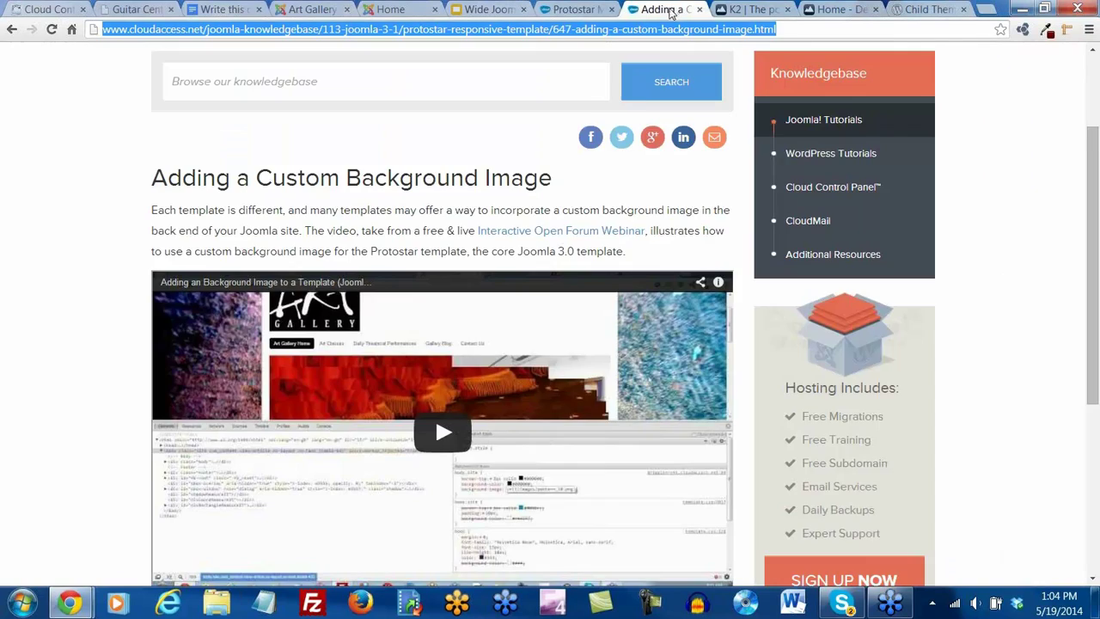
Open CloudAccess.net's Recorded Webinars page from the Training menu
scroll(567, 197, up, 2)
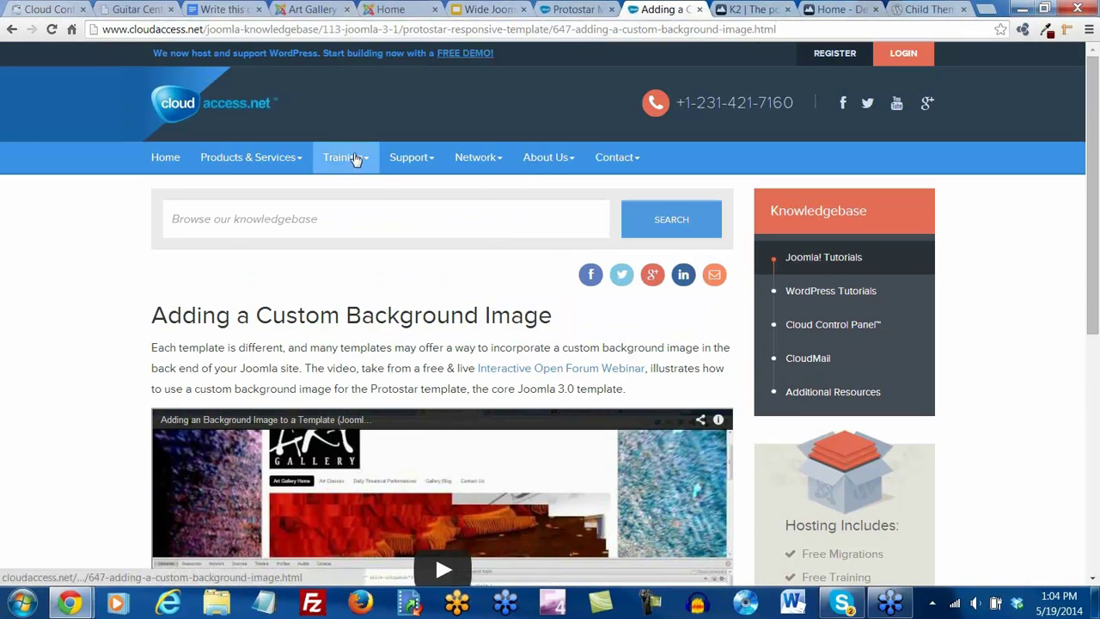
mouse_move(355, 159)
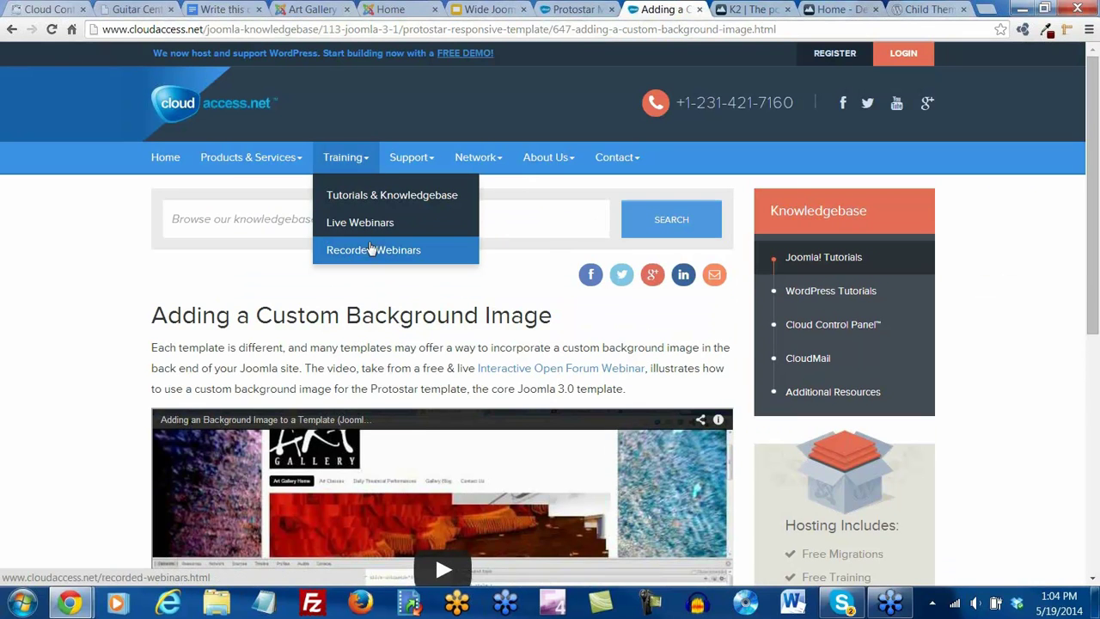
click(371, 249)
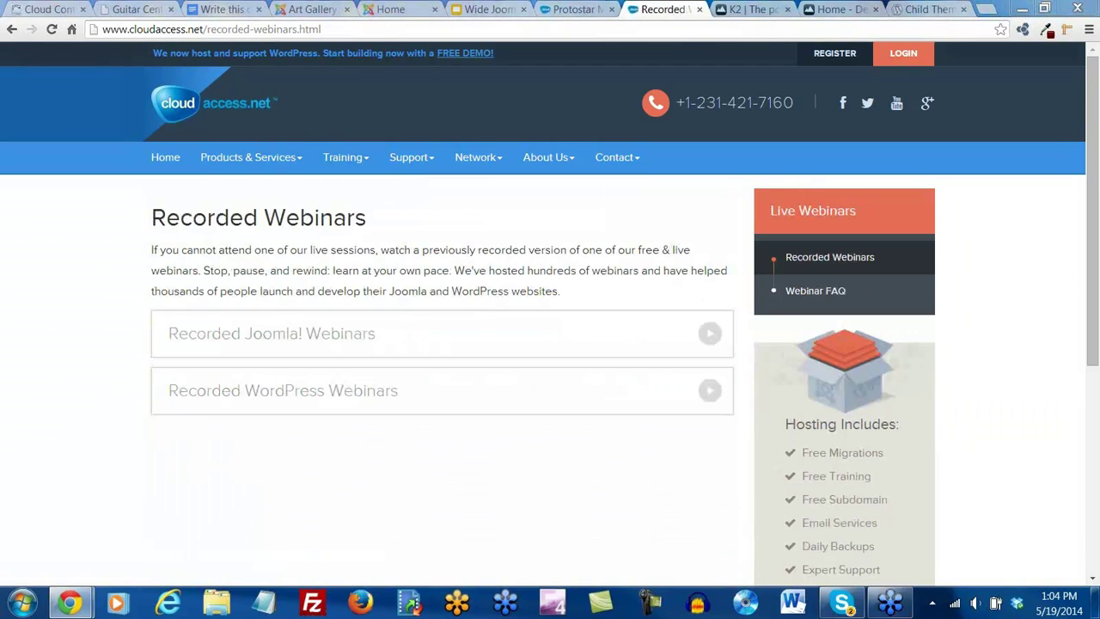
click(366, 167)
Browse the Live Webinars course listings, then go back to the Art Gallery home page
click(357, 225)
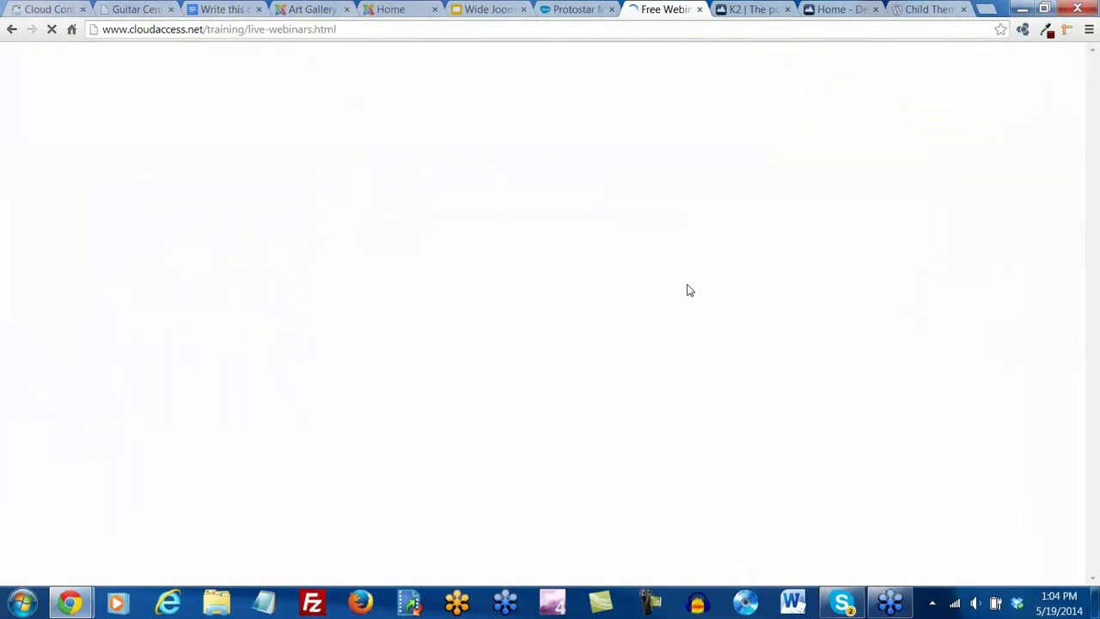
scroll(339, 327, down, 3)
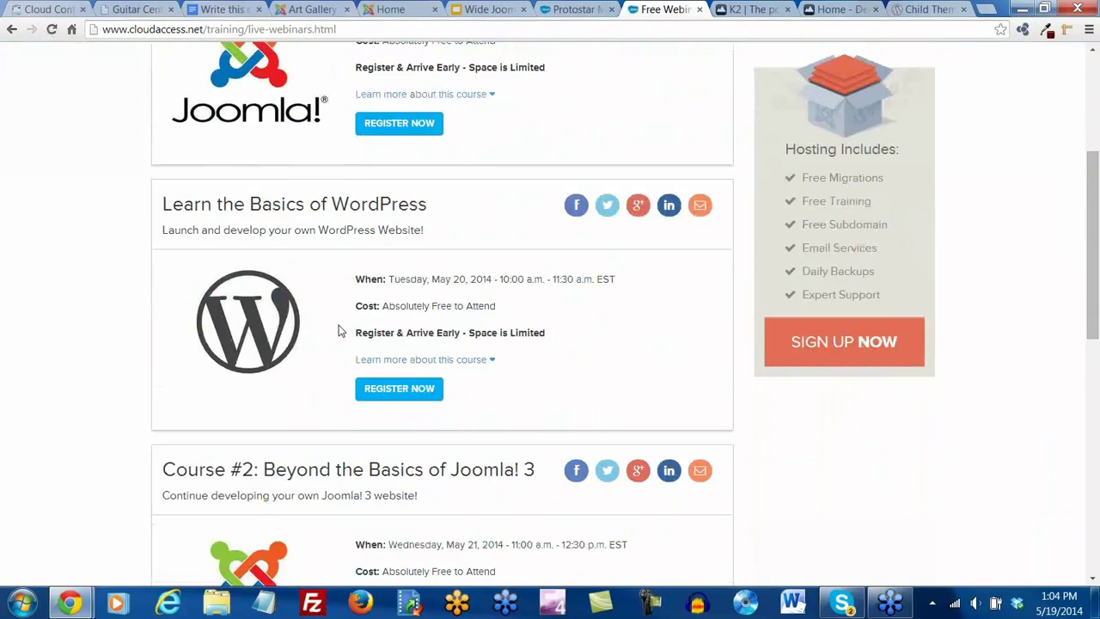
click(393, 388)
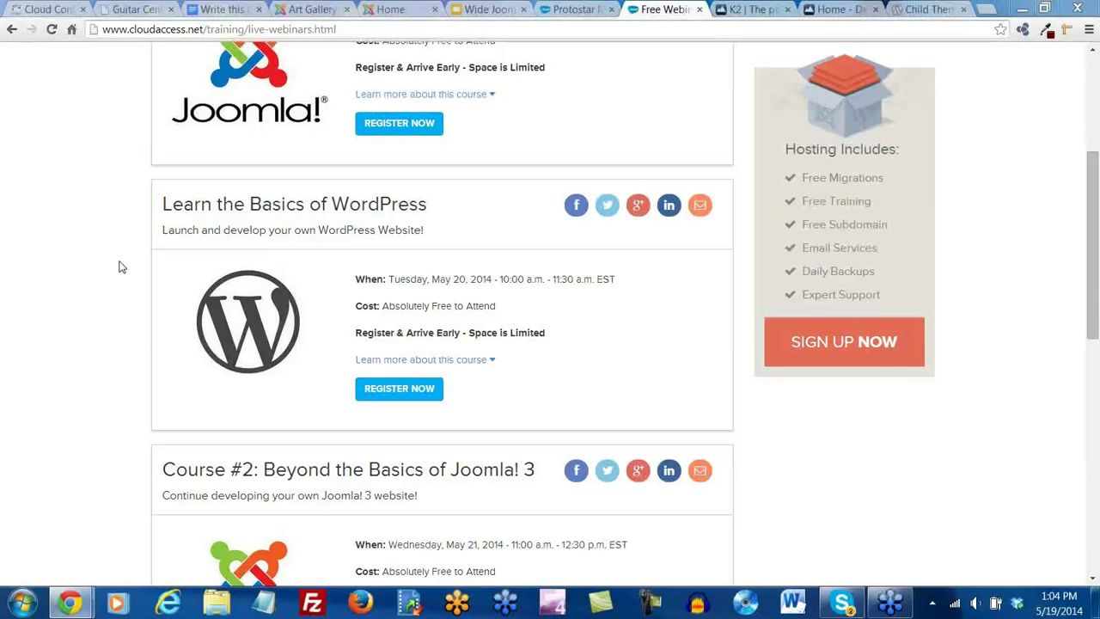
scroll(499, 202, down, 3)
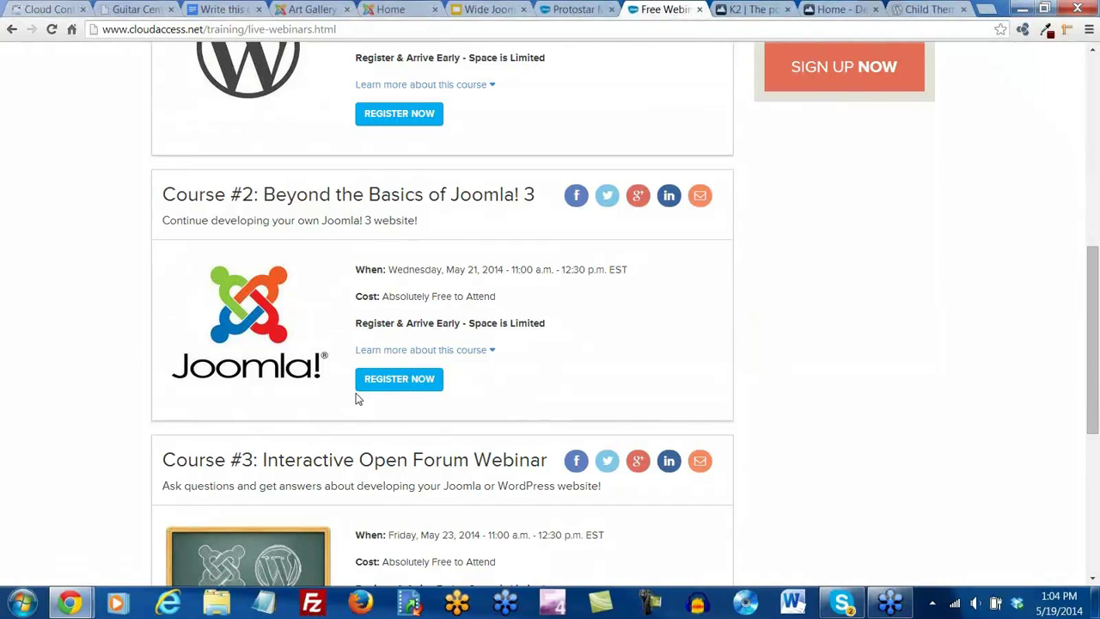
click(312, 9)
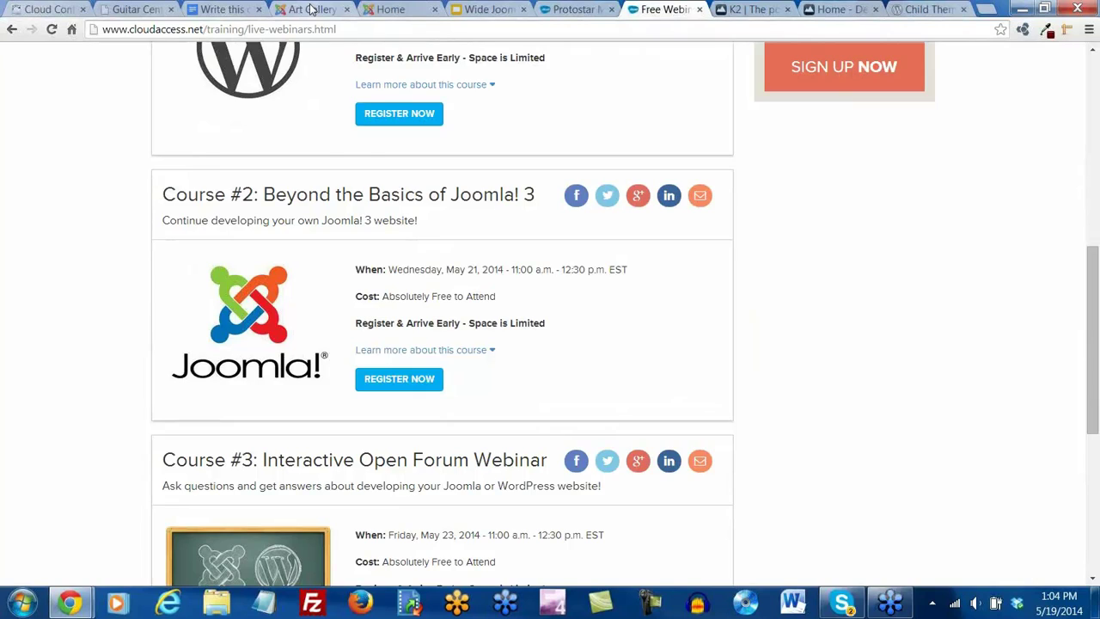
click(397, 11)
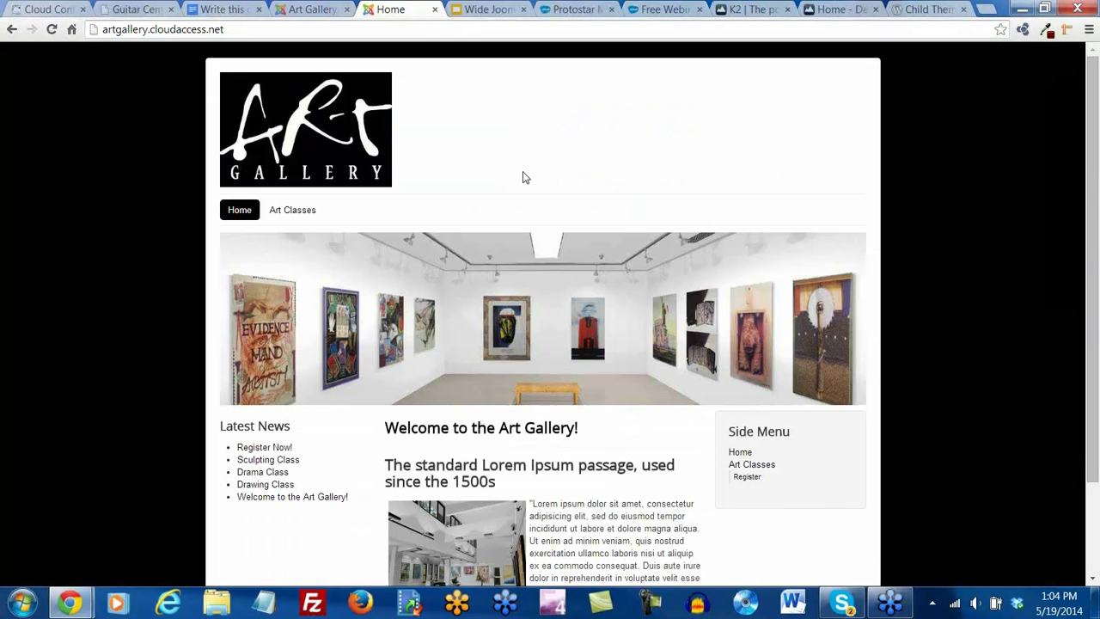
Scroll down and back up the Art Gallery home page to check Register under Art Classes
scroll(524, 177, down, 2)
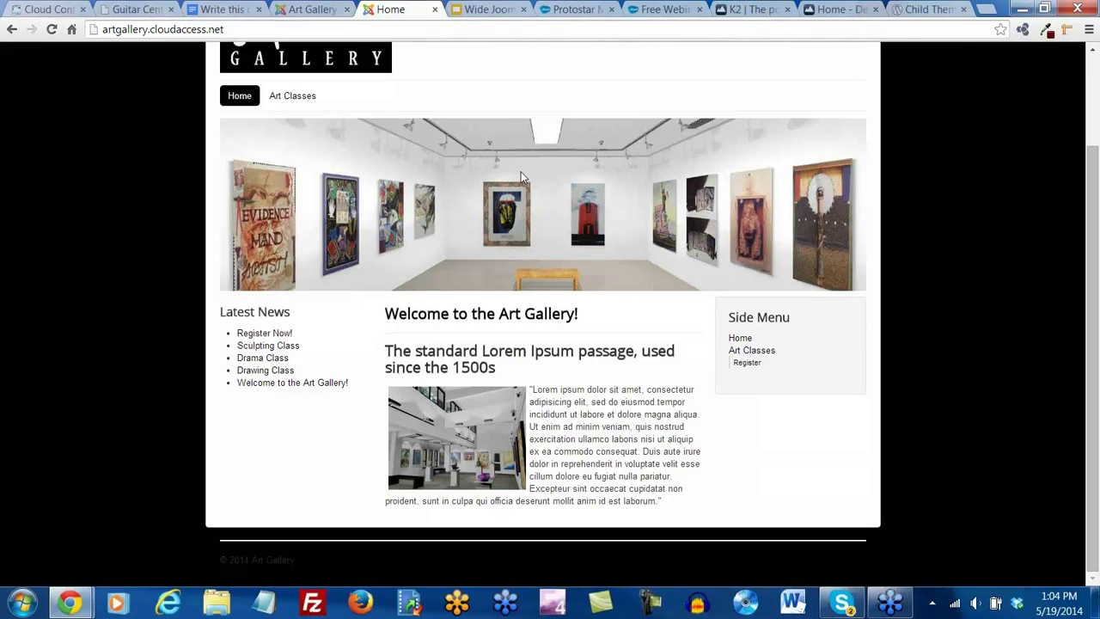
scroll(571, 266, up, 2)
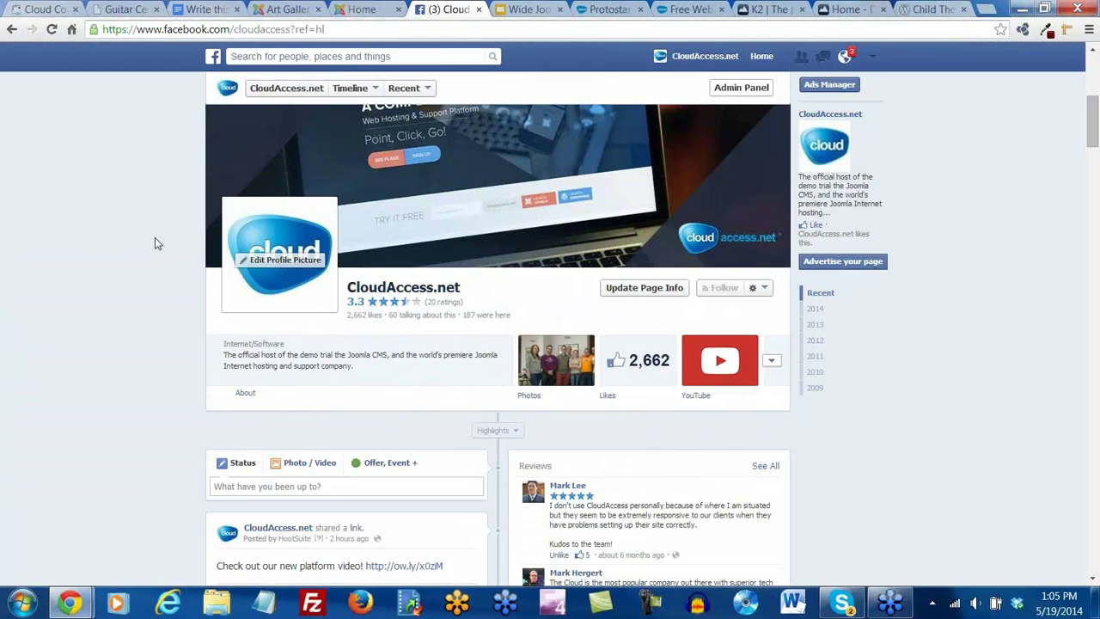
Scroll up to the CloudAccess.net Facebook cover photo, then return to the Art Gallery home page
scroll(133, 243, up, 1)
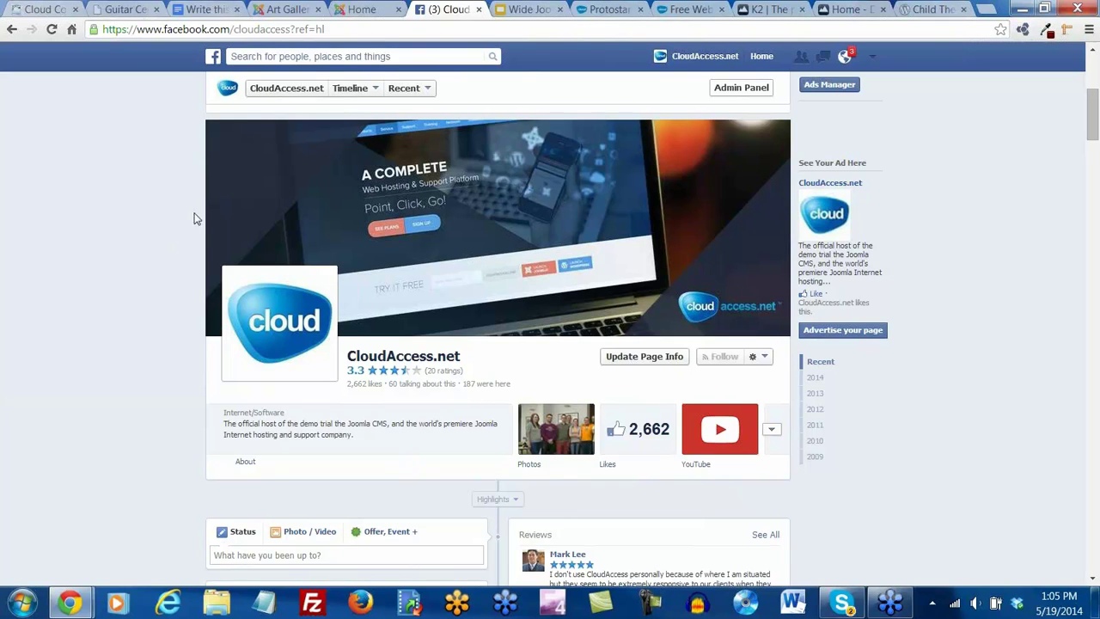
click(364, 11)
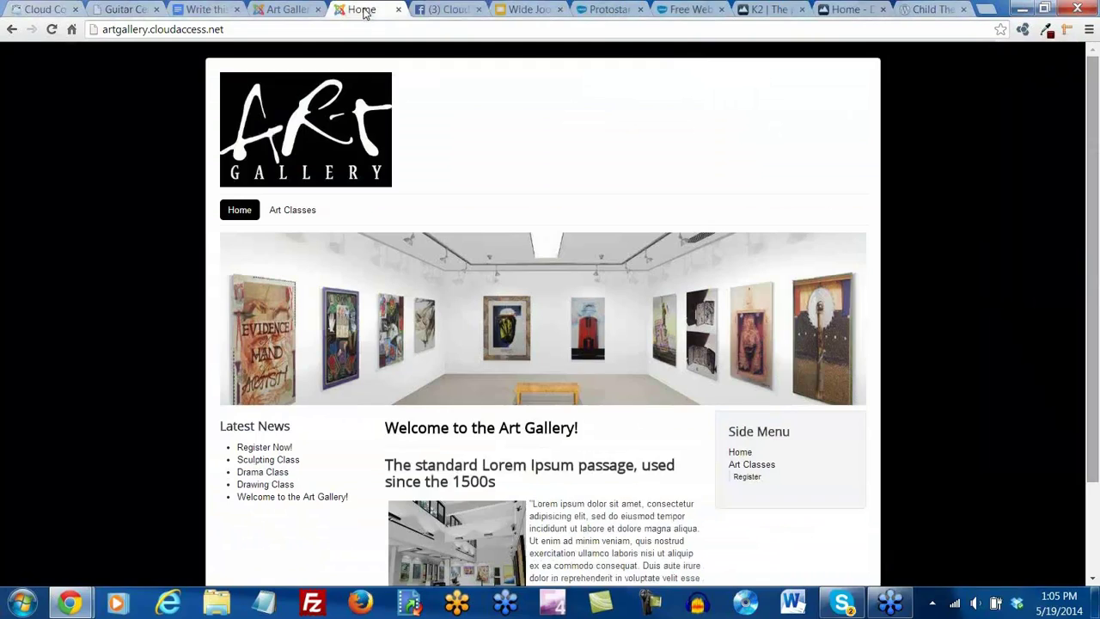
Move past the Protostar tab to CloudAccess.net's free Live Webinars page
click(606, 9)
click(688, 10)
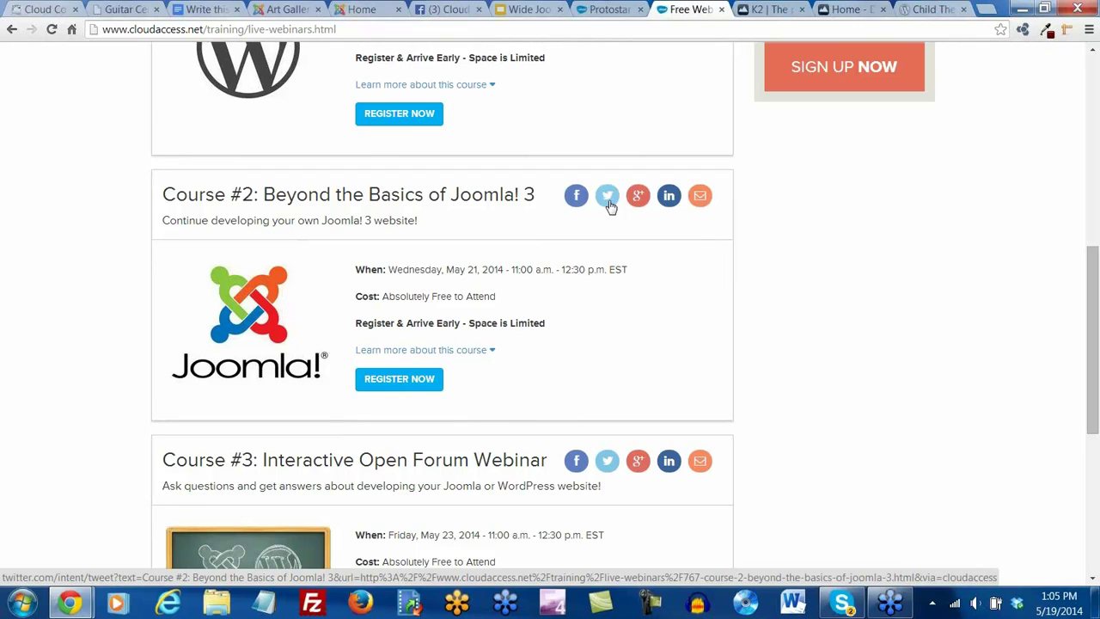
scroll(609, 206, down, 1)
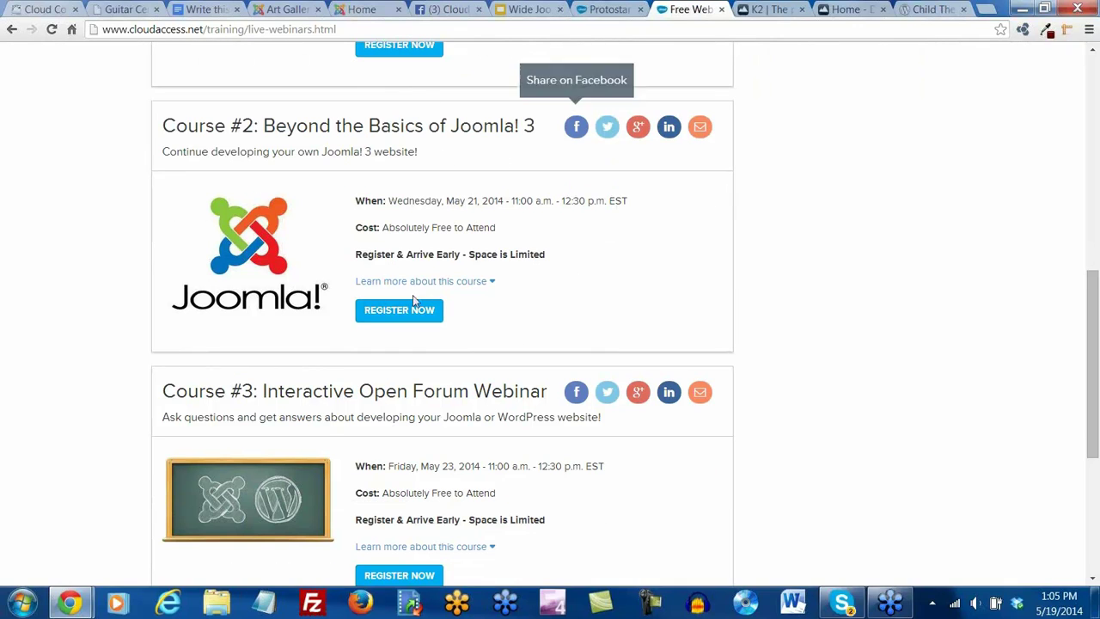
scroll(334, 256, down, 3)
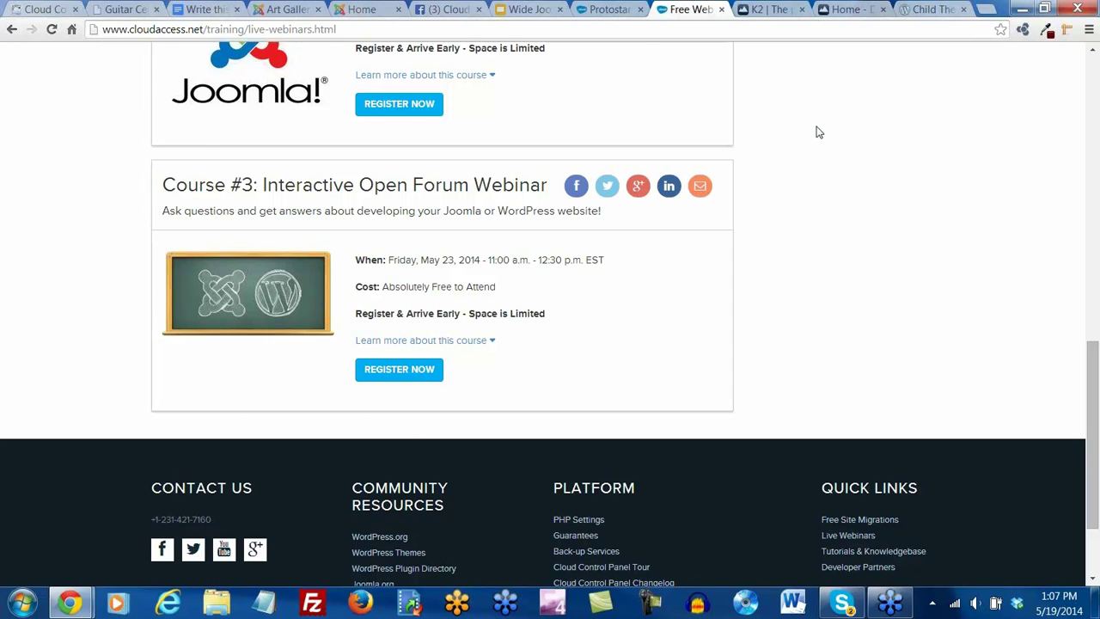
scroll(817, 136, up, 2)
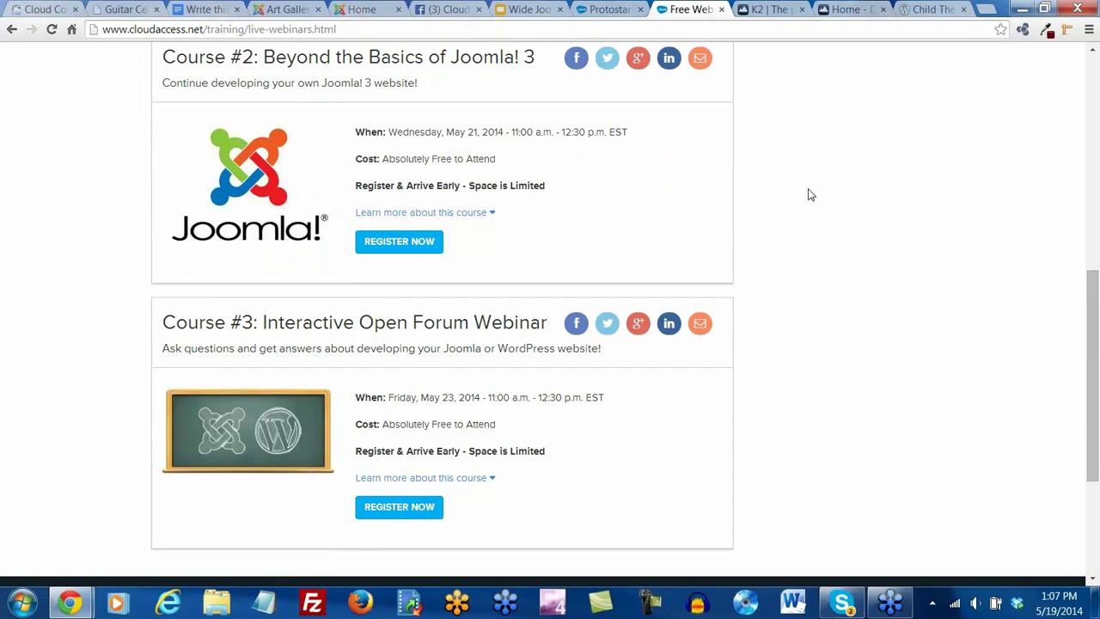
scroll(808, 195, up, 1)
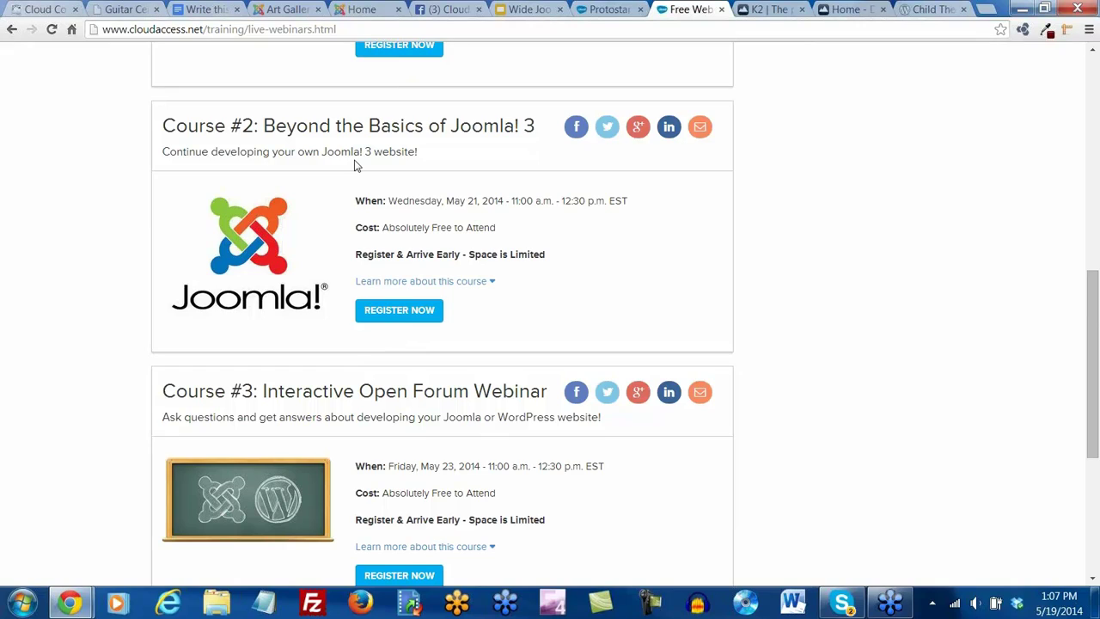